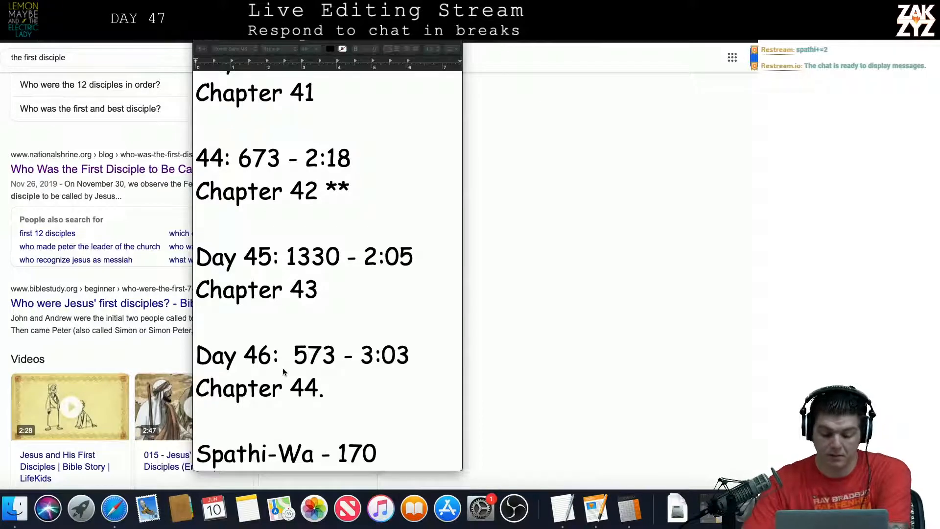
Review the daily editing log down to the names listed below Day 46, and switch to the manuscript in Pages.
scroll(289, 377, down, 5)
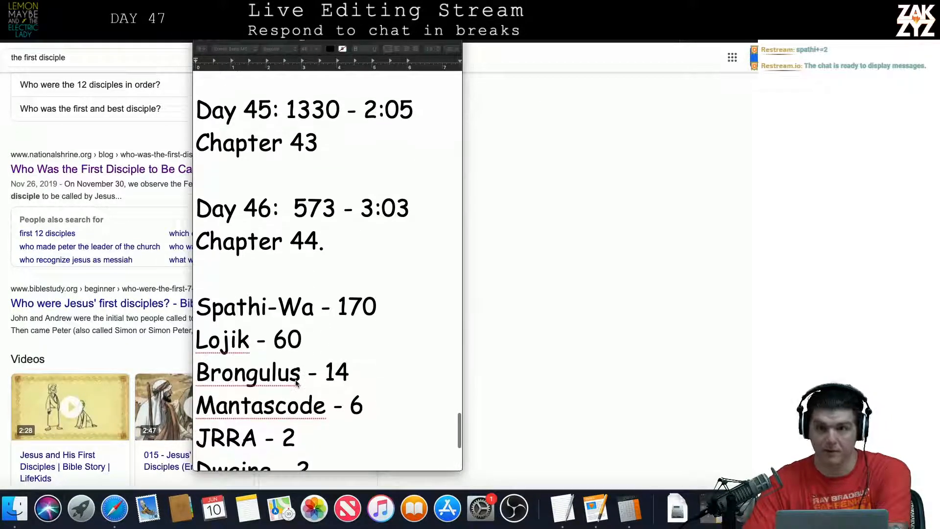
scroll(296, 384, down, 2)
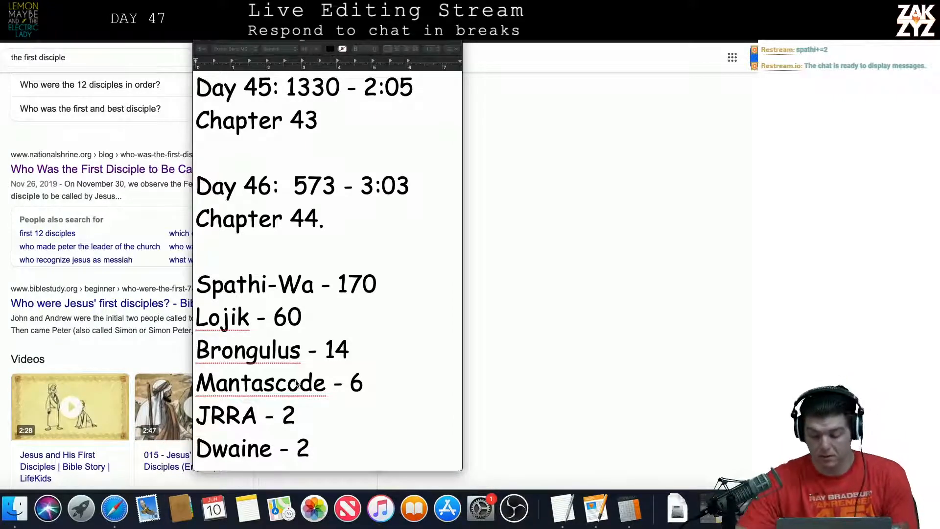
click(589, 504)
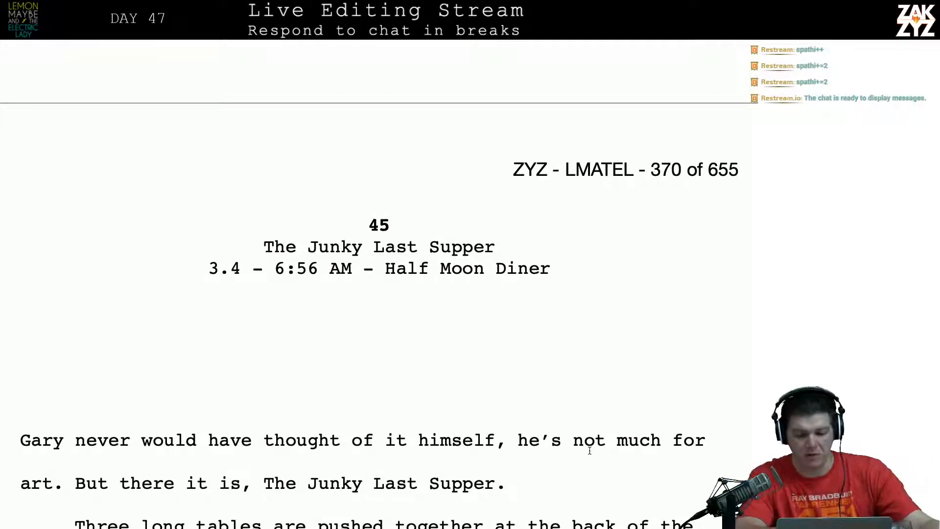
Skim chapter 45, "The Junky Last Supper", from its heading on page 370 through page 376.
scroll(590, 451, down, 5)
scroll(590, 451, down, 12)
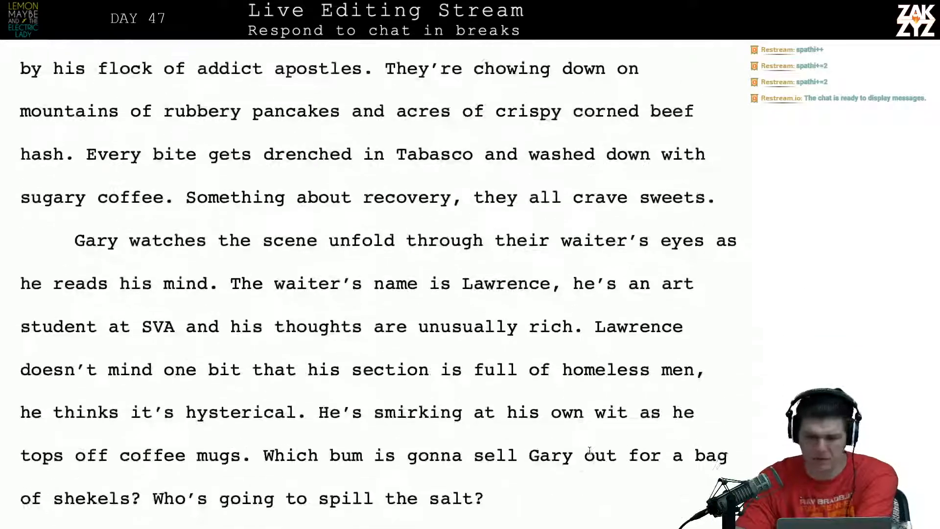
scroll(590, 451, down, 13)
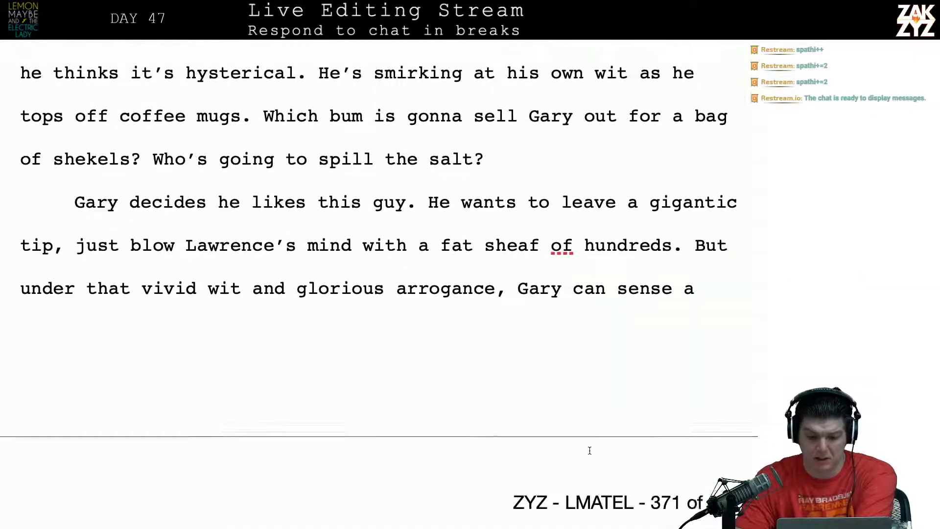
scroll(589, 451, down, 15)
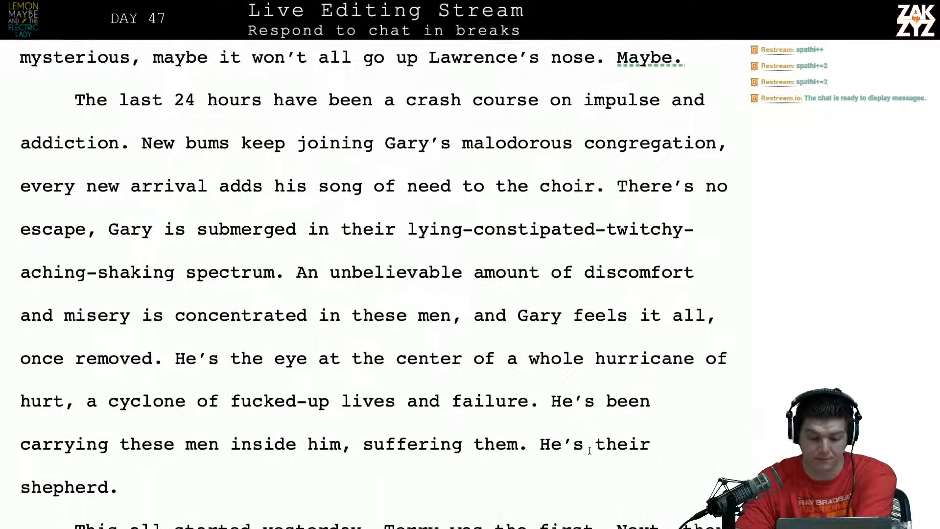
scroll(589, 451, down, 20)
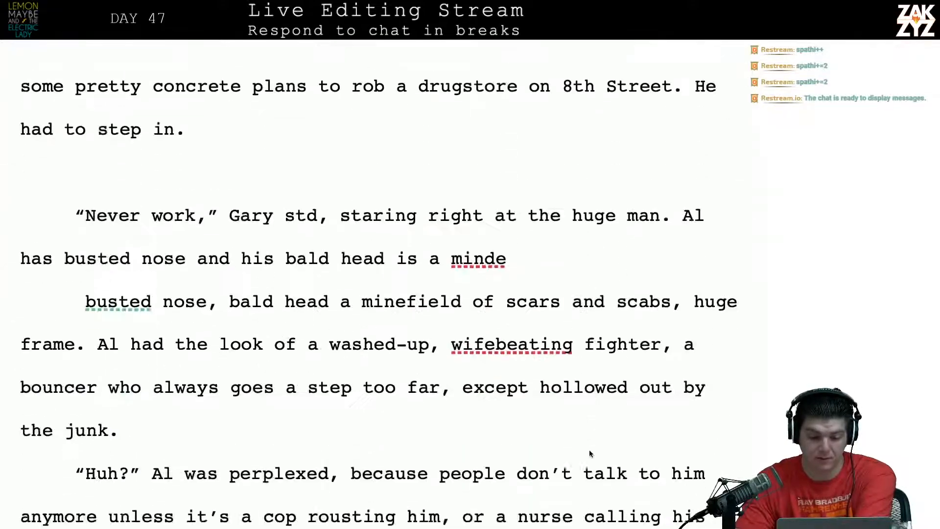
scroll(589, 450, down, 4)
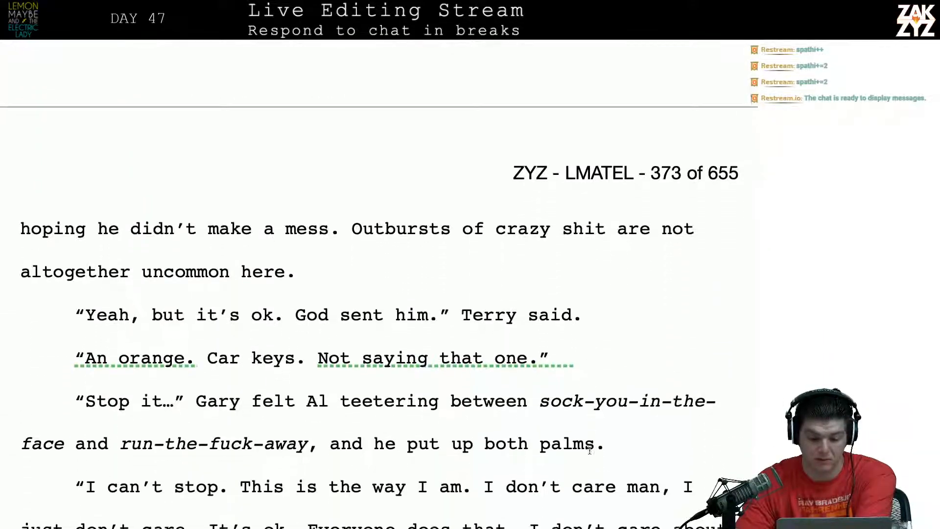
scroll(590, 450, down, 8)
scroll(589, 450, down, 20)
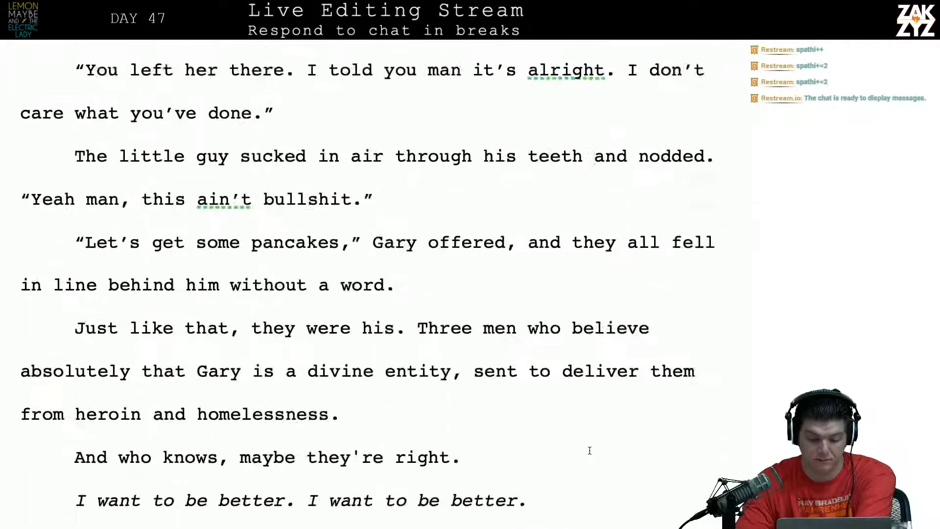
scroll(590, 453, down, 4)
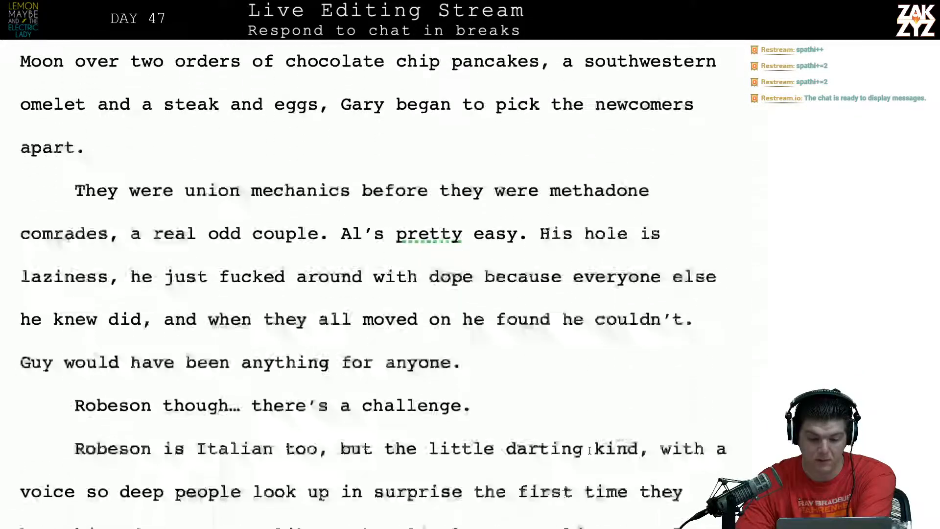
scroll(590, 451, down, 20)
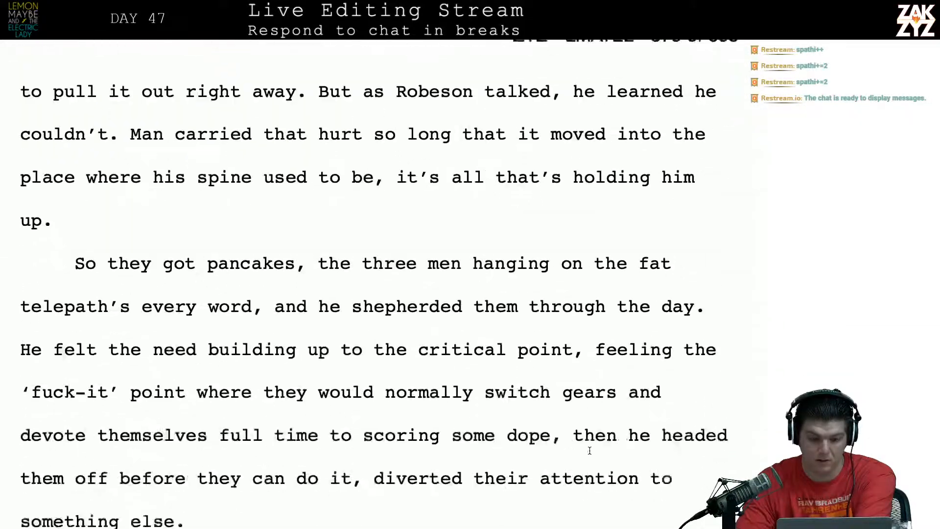
scroll(590, 450, down, 20)
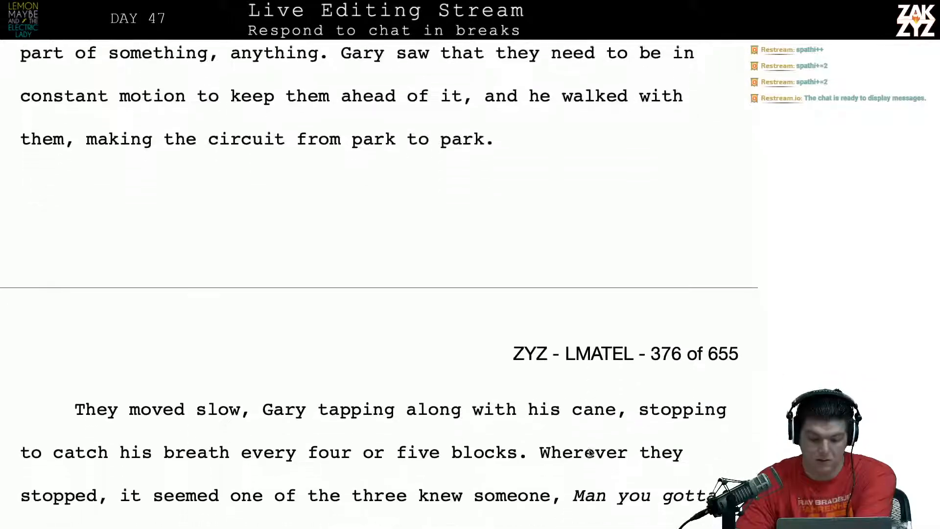
scroll(590, 451, down, 20)
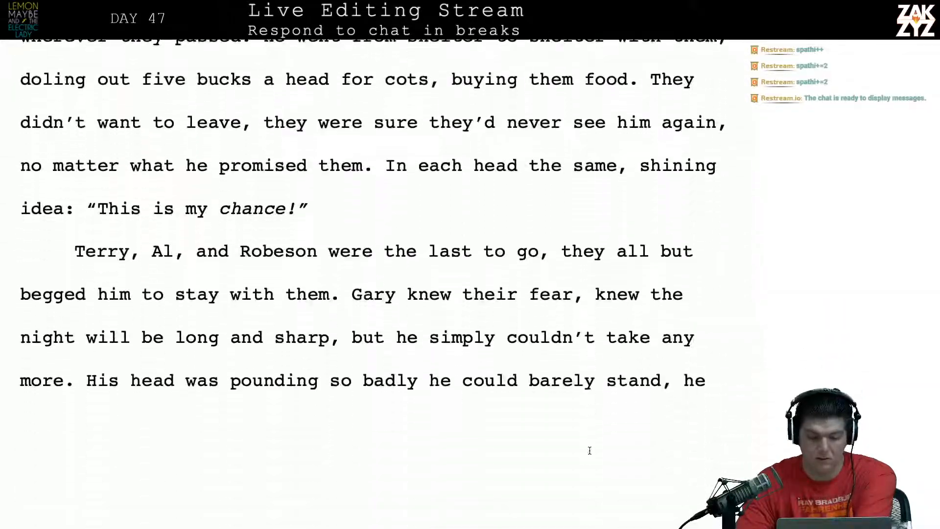
Return to the start of chapter 45 and read its opening paragraphs set in the Half Moon Diner.
scroll(590, 451, up, 20)
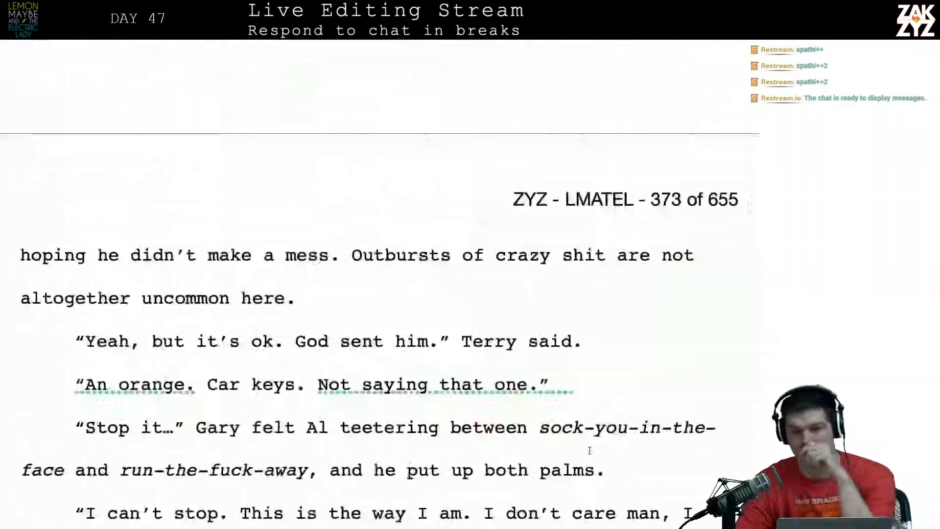
scroll(589, 451, up, 20)
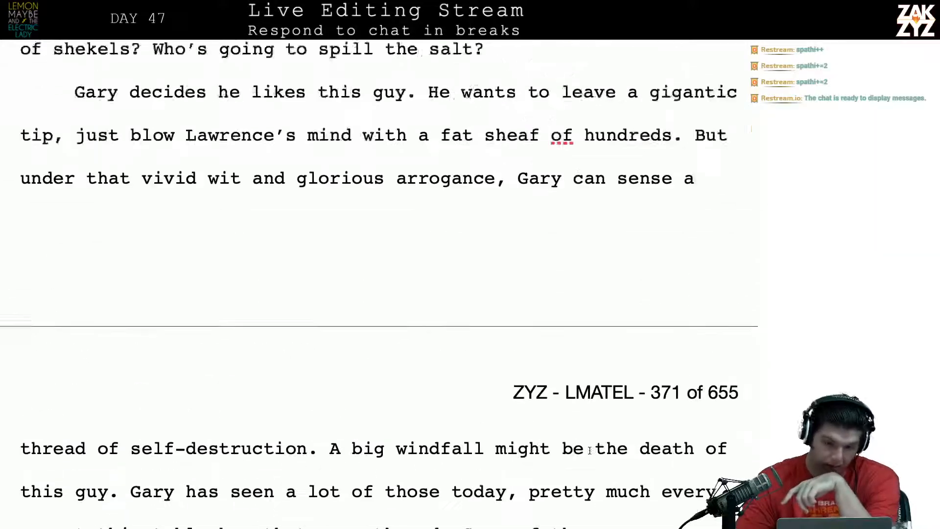
scroll(589, 454, up, 10)
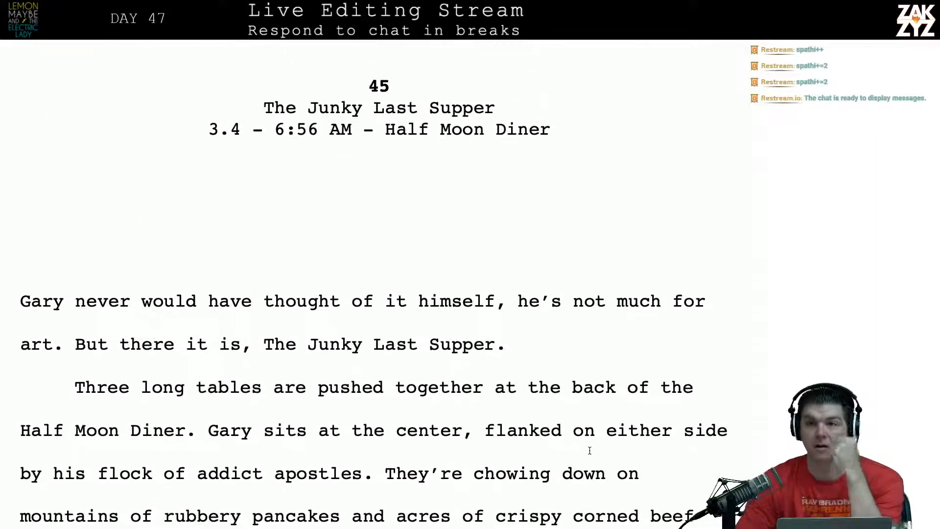
scroll(589, 450, up, 5)
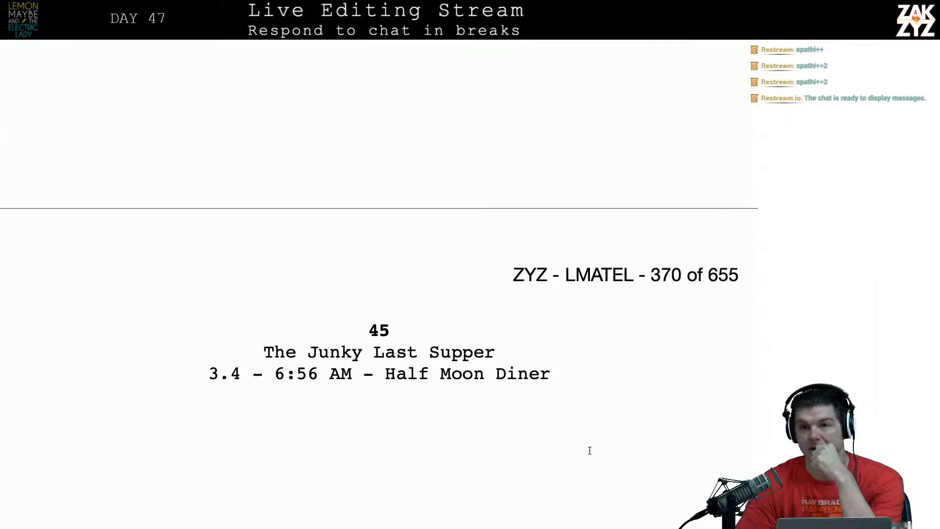
scroll(590, 451, down, 2)
scroll(590, 451, down, 3)
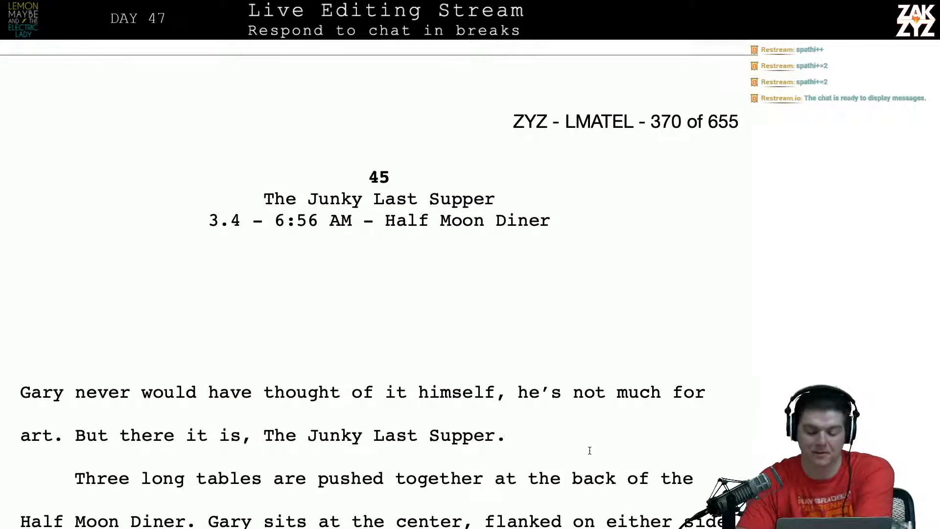
scroll(590, 450, down, 5)
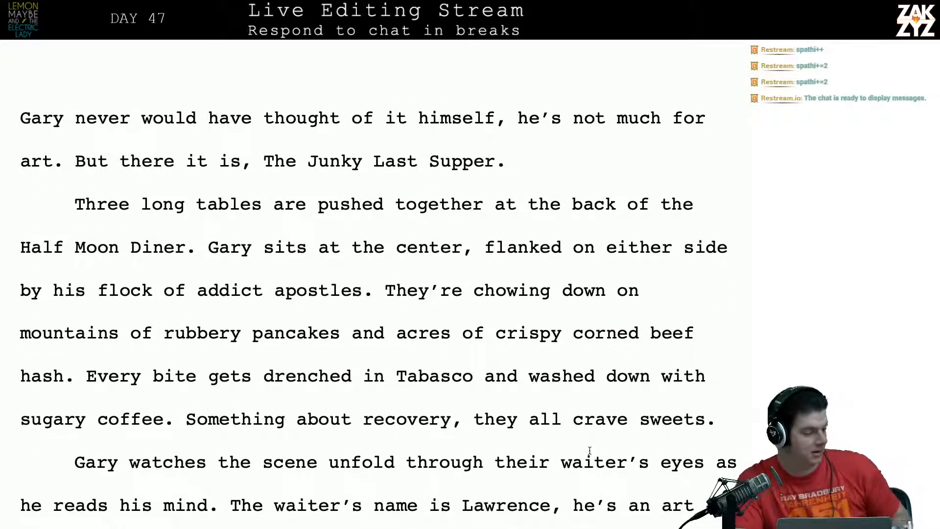
scroll(590, 450, down, 7)
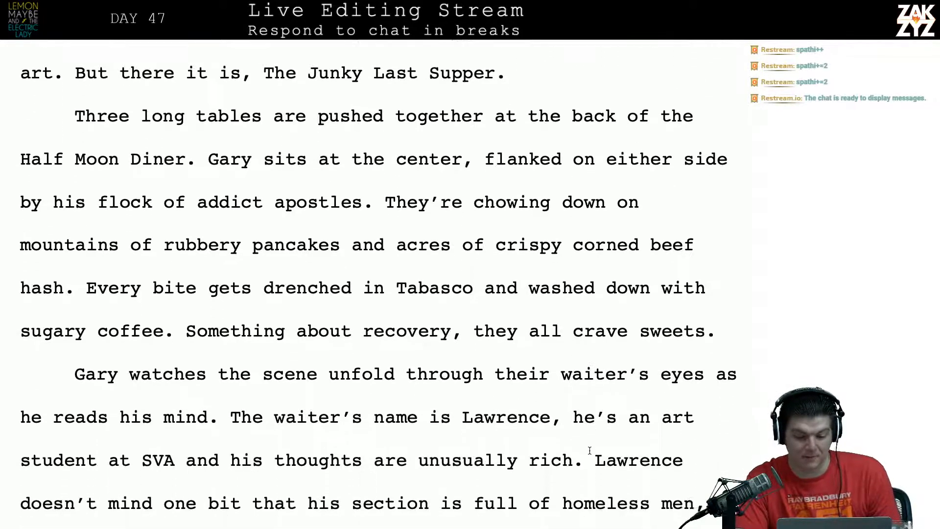
scroll(590, 451, up, 5)
scroll(590, 451, up, 7)
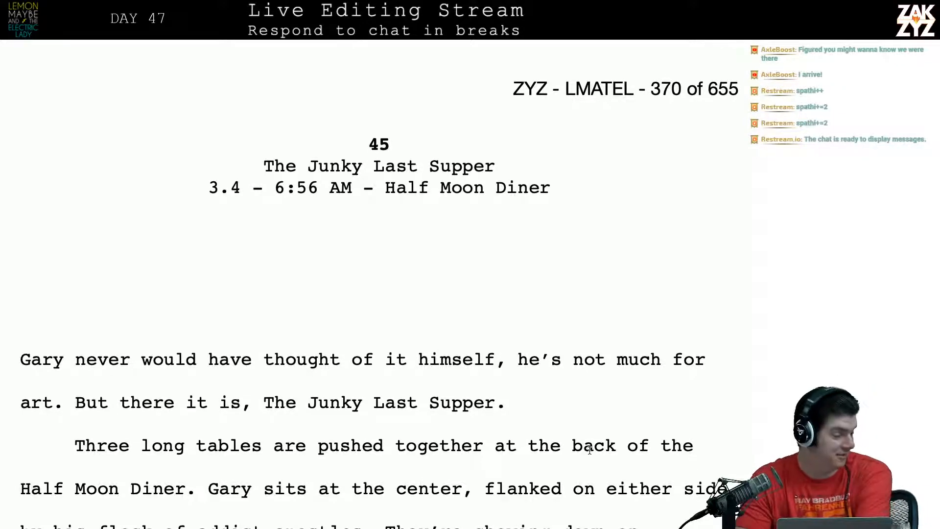
scroll(590, 450, down, 1)
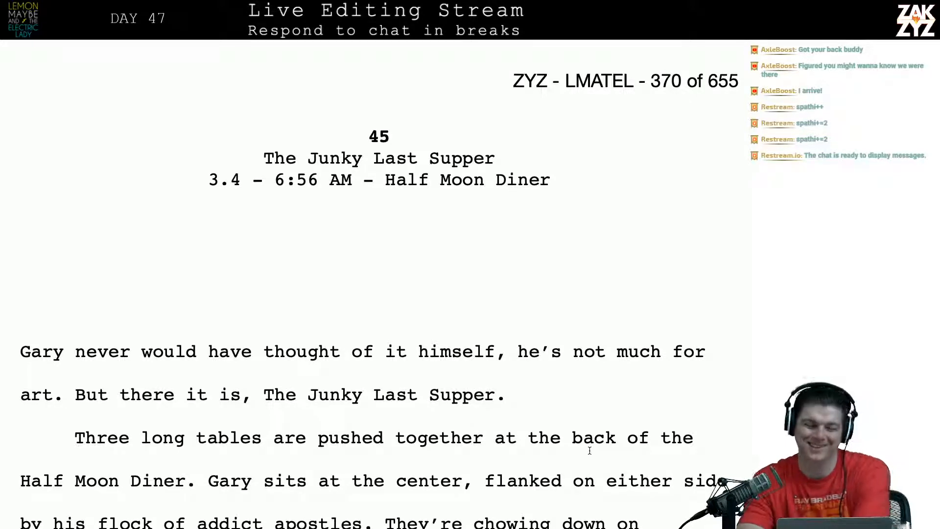
scroll(590, 450, down, 2)
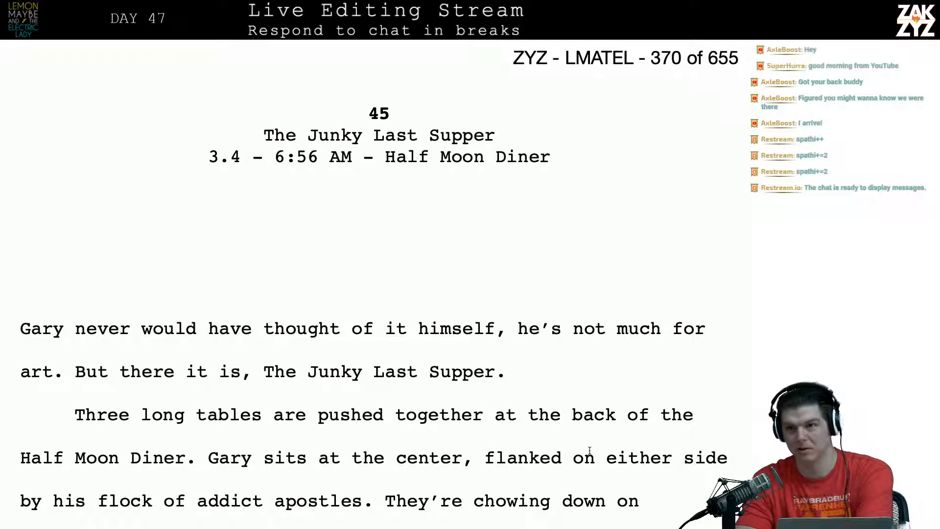
scroll(590, 451, down, 3)
scroll(589, 450, down, 4)
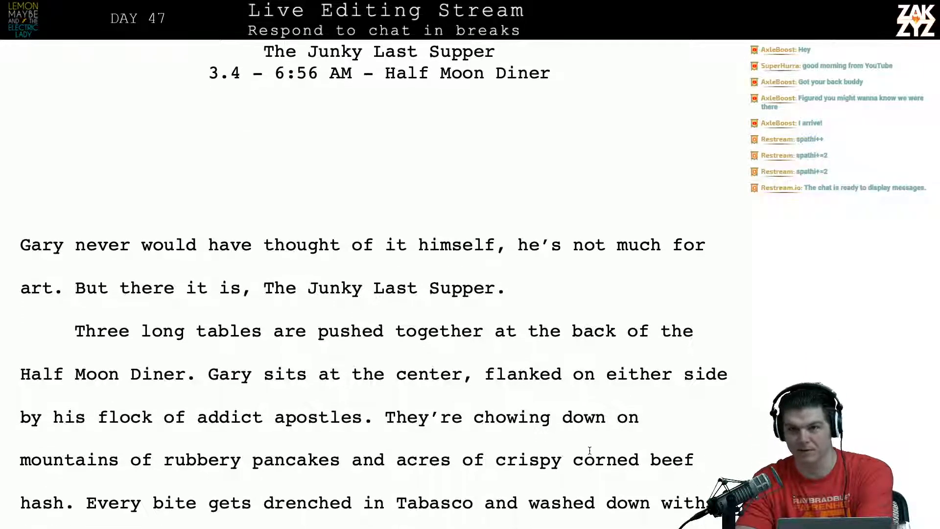
scroll(590, 450, down, 1)
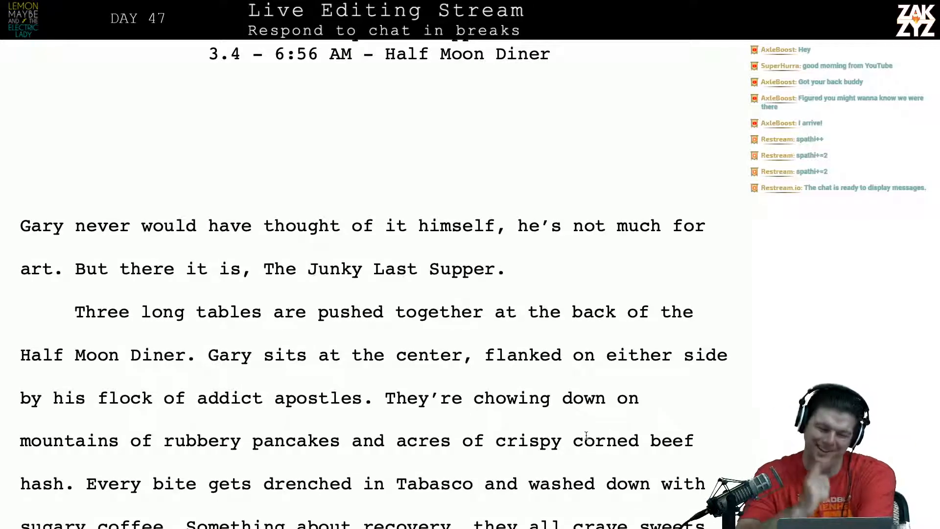
scroll(586, 435, down, 1)
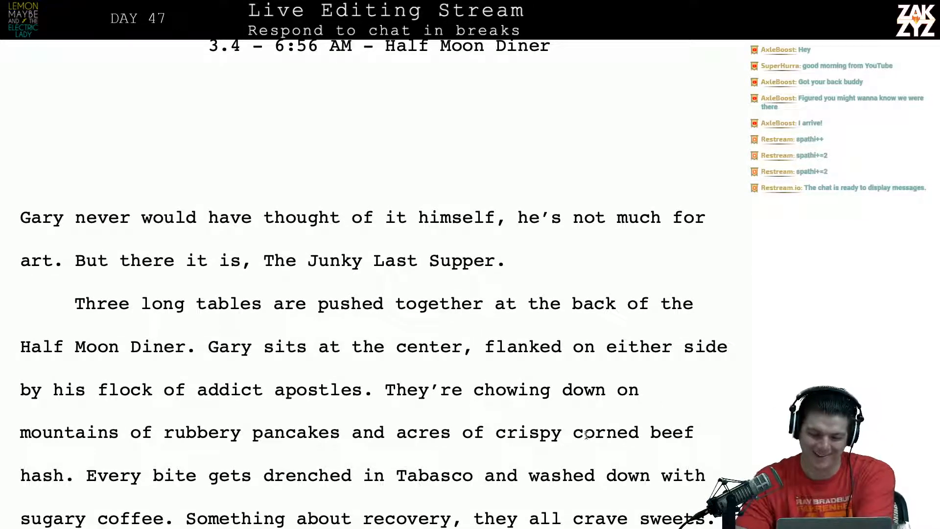
scroll(586, 435, down, 3)
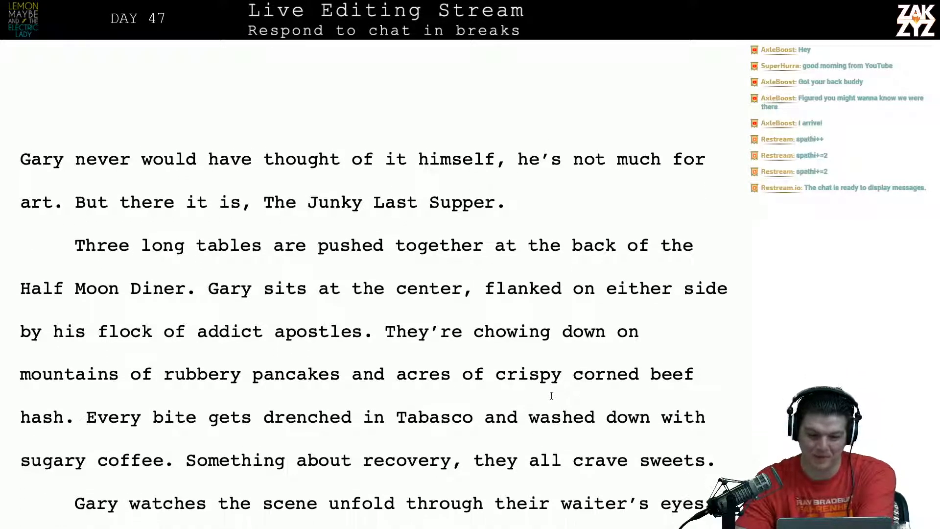
scroll(551, 396, up, 5)
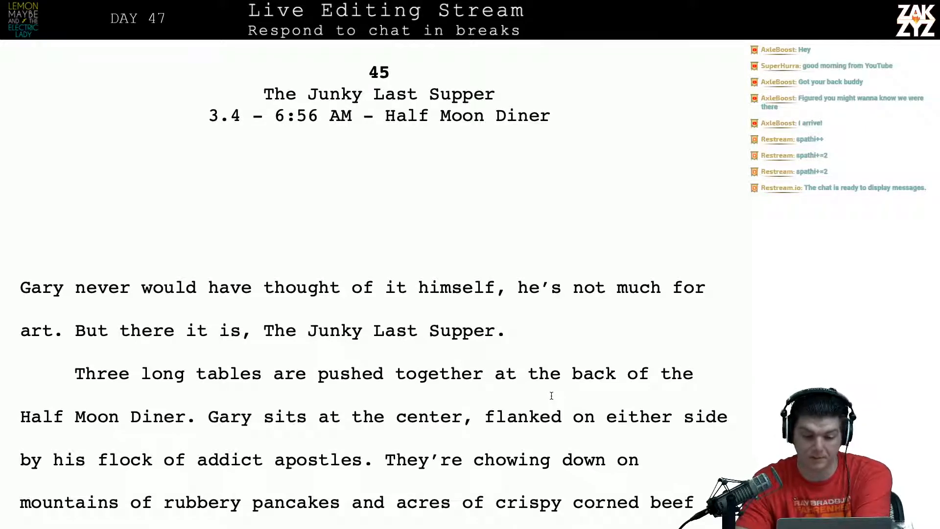
scroll(552, 396, up, 1)
scroll(551, 396, up, 1)
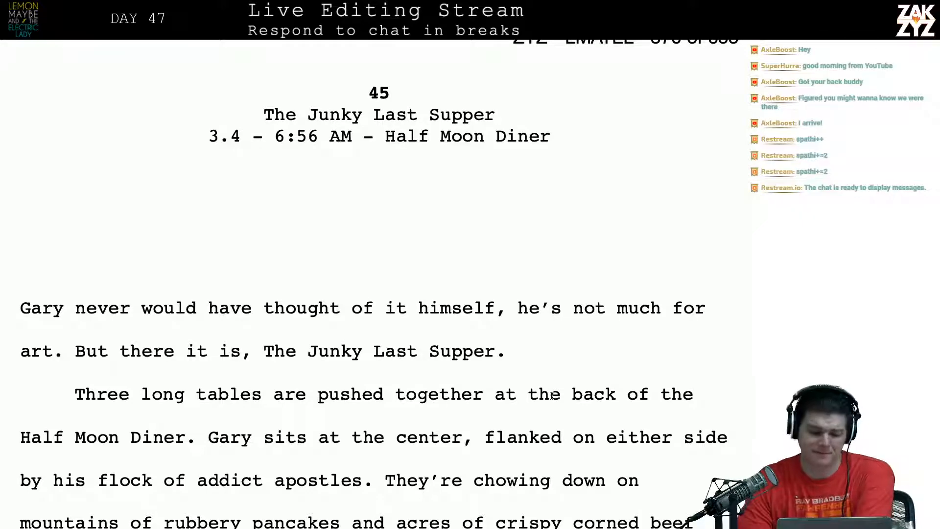
scroll(552, 396, down, 2)
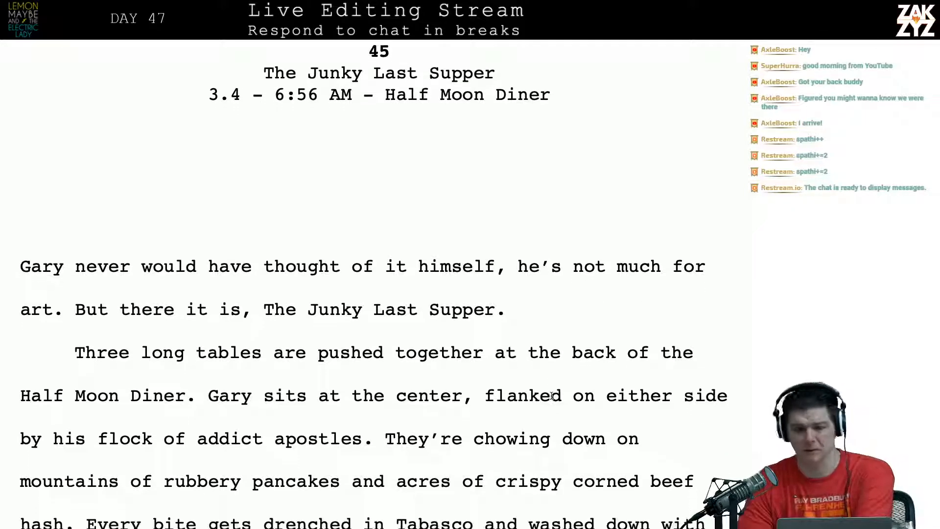
scroll(552, 395, up, 1)
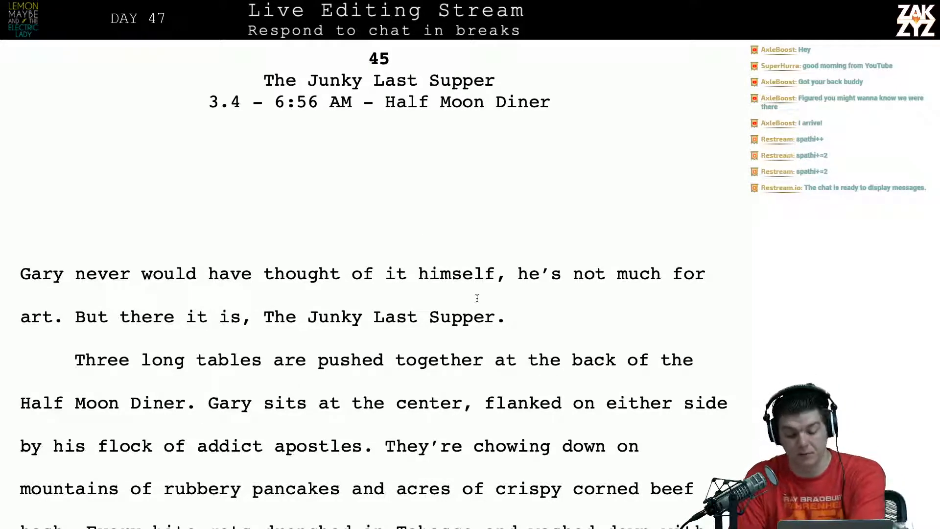
Reread the chapter's opening lines and the start of the paragraph about the three long tables.
click(223, 317)
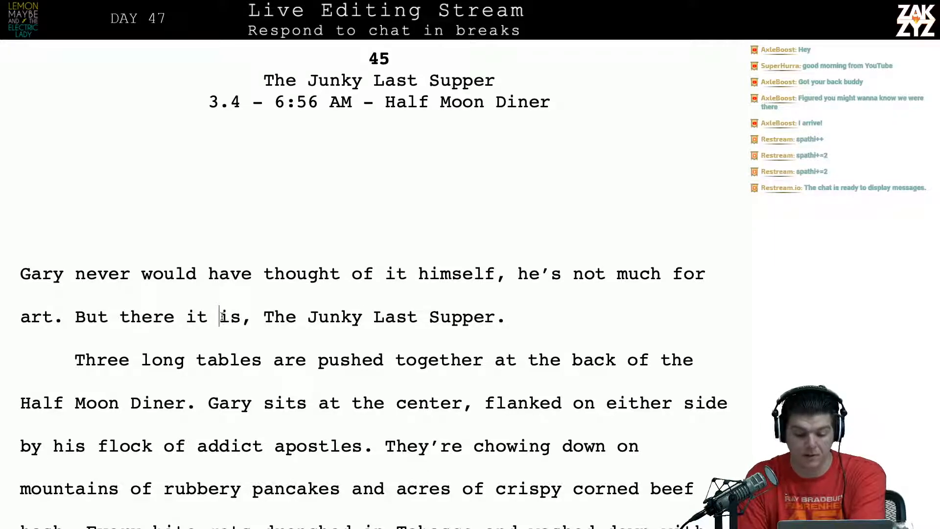
scroll(300, 337, down, 3)
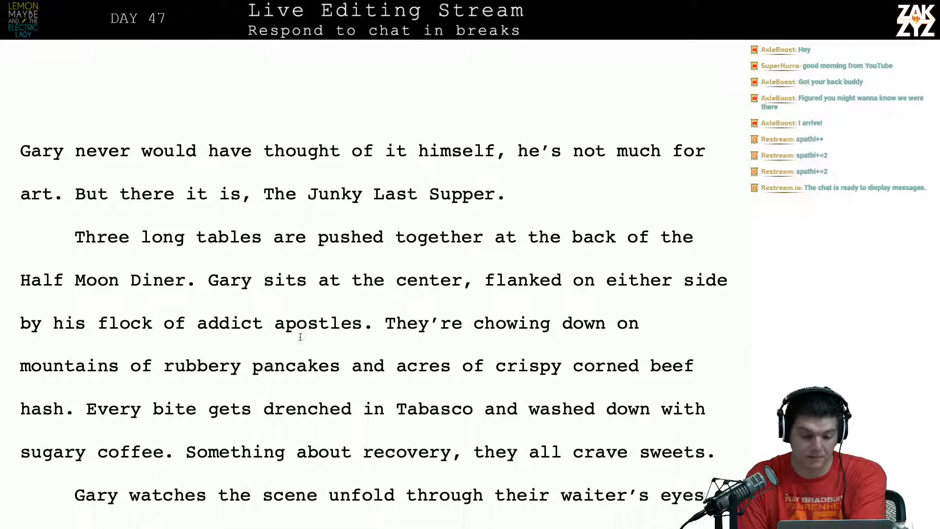
scroll(301, 337, down, 2)
click(244, 158)
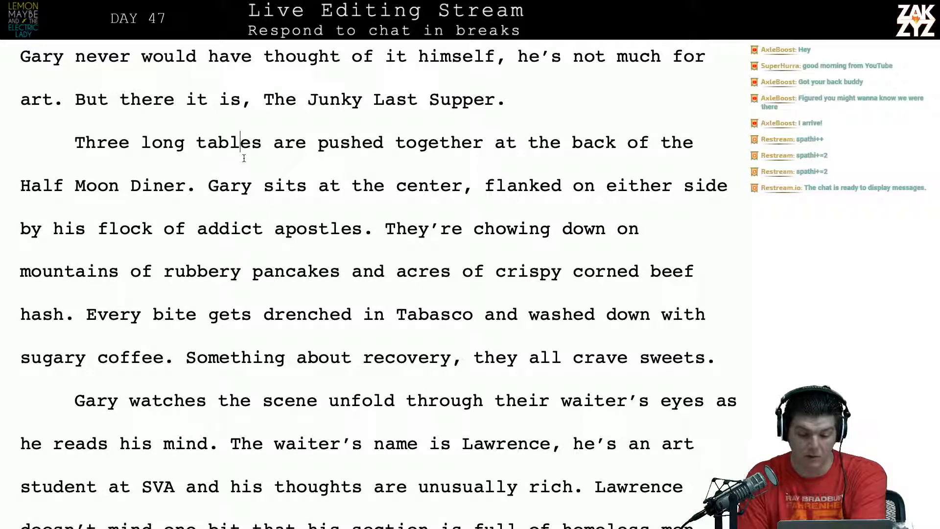
key(Right)
key(Right)
key(Right)
key(Right)
key(Right)
key(Right)
key(Right)
key(Right)
key(Right)
key(Right)
key(Right)
key(Right)
key(Right)
key(Right)
key(Right)
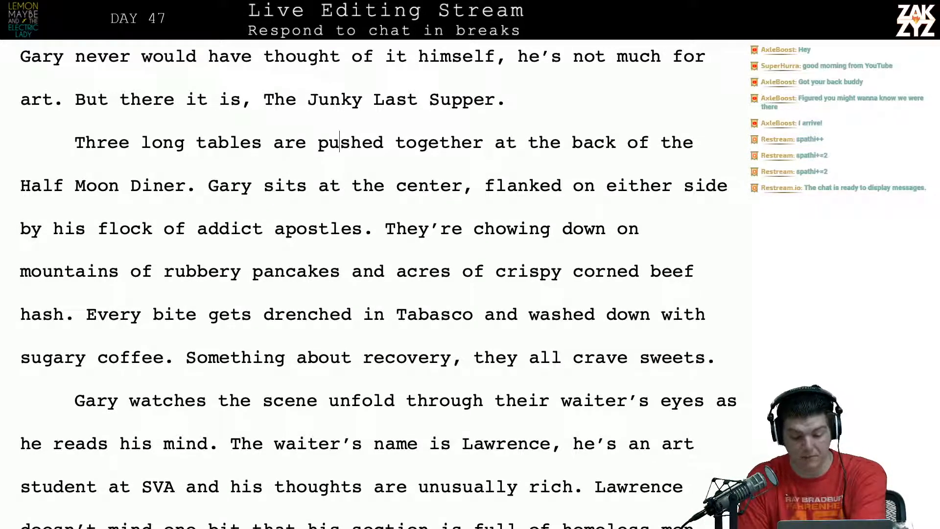
Examine the wording of the sentence about Gary sitting at the center, flanked by his addict apostles.
key(Down)
key(Left)
key(Left)
key(Left)
key(Left)
key(Left)
key(Left)
key(Left)
key(Left)
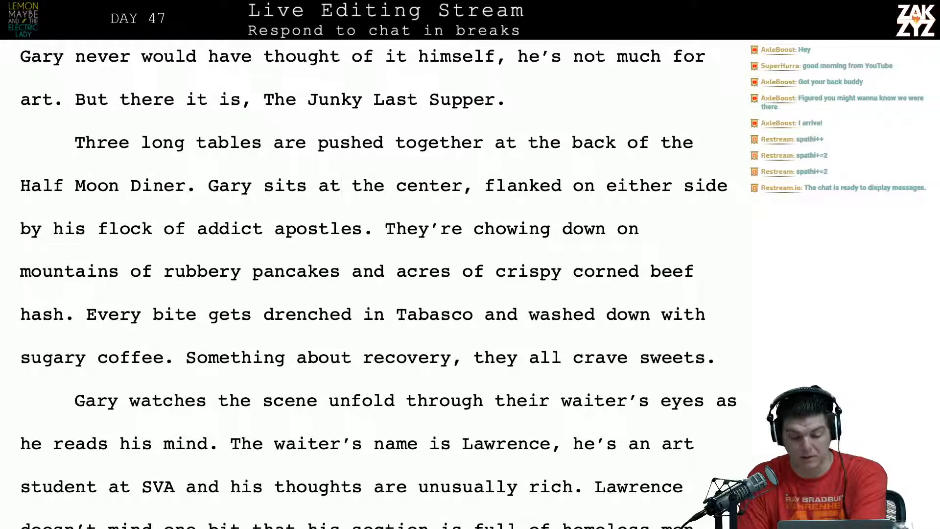
key(Right)
key(Right)
key(Right)
key(Right)
key(Right)
key(Right)
key(Right)
key(Right)
key(Right)
key(Right)
key(Right)
key(Right)
key(Right)
key(Right)
key(Right)
key(Right)
key(Right)
key(Right)
key(Right)
key(Right)
key(Right)
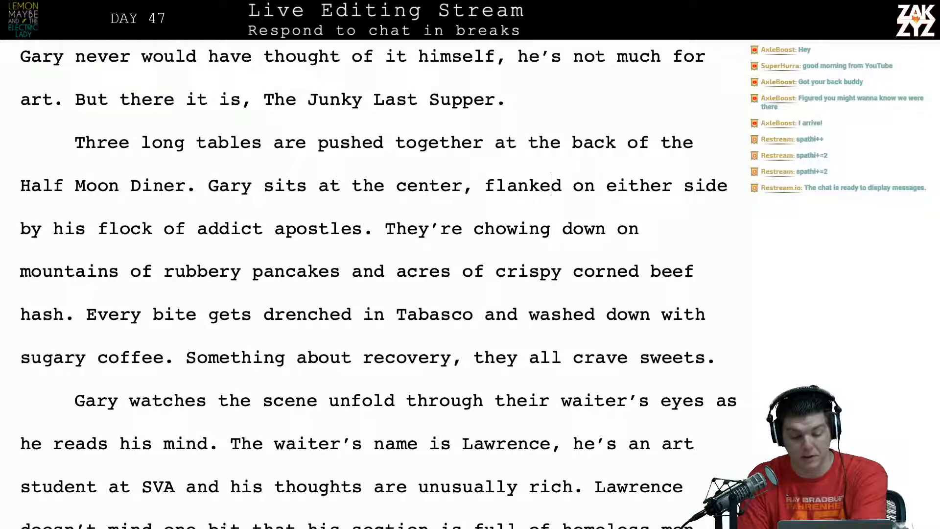
key(Right)
key(Right)
key(Right)
key(Right)
key(Right)
key(Right)
key(Right)
key(Right)
key(Right)
key(Right)
key(Right)
key(Right)
key(Right)
key(Right)
key(Right)
key(Right)
key(Right)
key(Right)
key(Right)
key(Right)
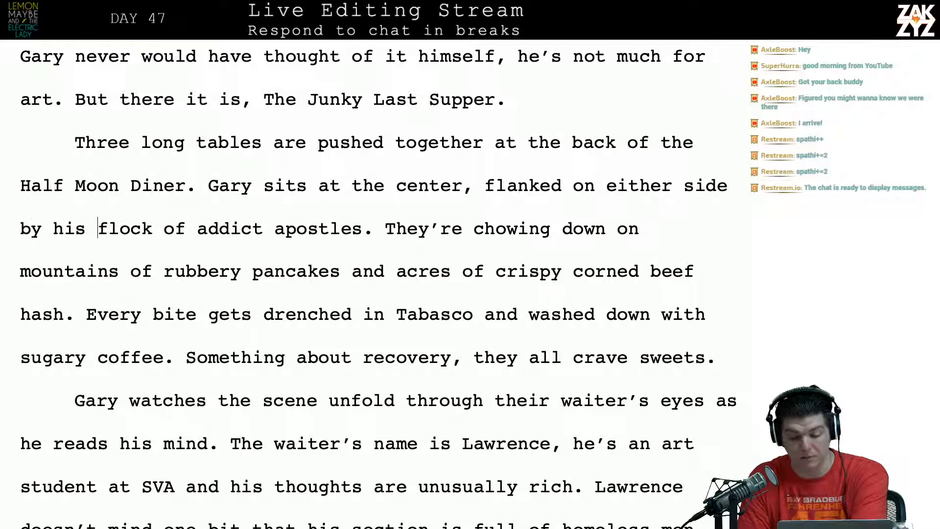
key(Right)
key(Right)
key(Right)
key(Right)
key(Right)
key(Right)
key(Right)
key(Right)
scroll(372, 284, down, 1)
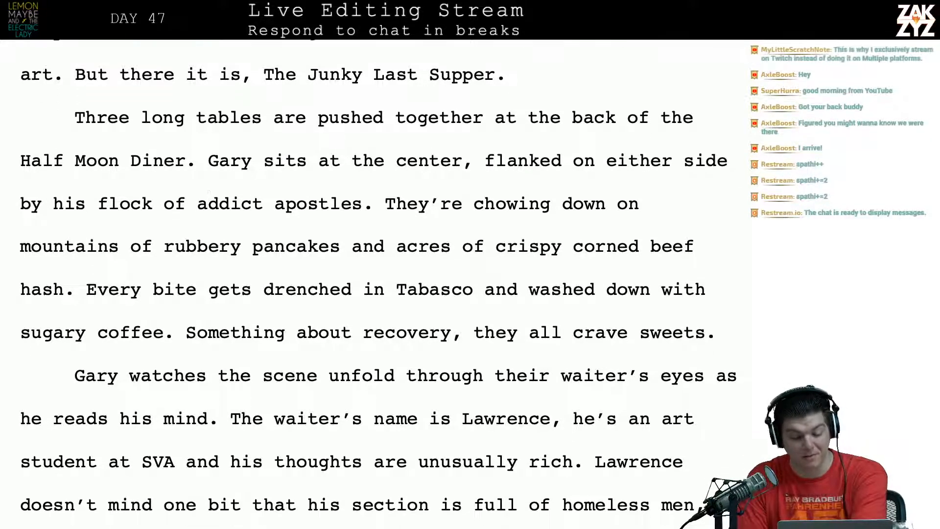
Examine the wording of the sentence about the rubbery pancakes and crispy corned beef hash.
scroll(378, 283, down, 1)
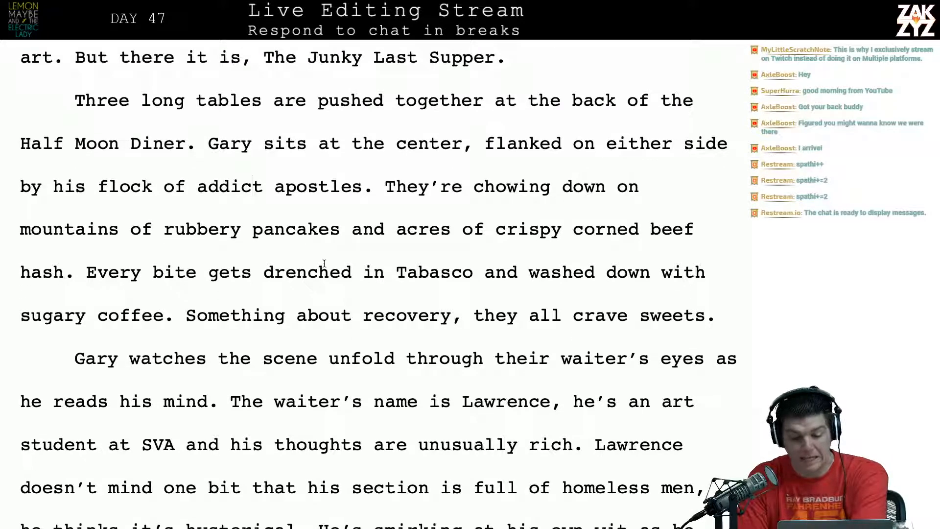
key(Right)
key(Right)
key(Right)
key(Right)
key(Right)
key(Right)
key(Right)
key(Right)
key(Right)
key(Right)
key(Right)
key(Right)
key(Right)
key(Right)
key(Right)
key(Right)
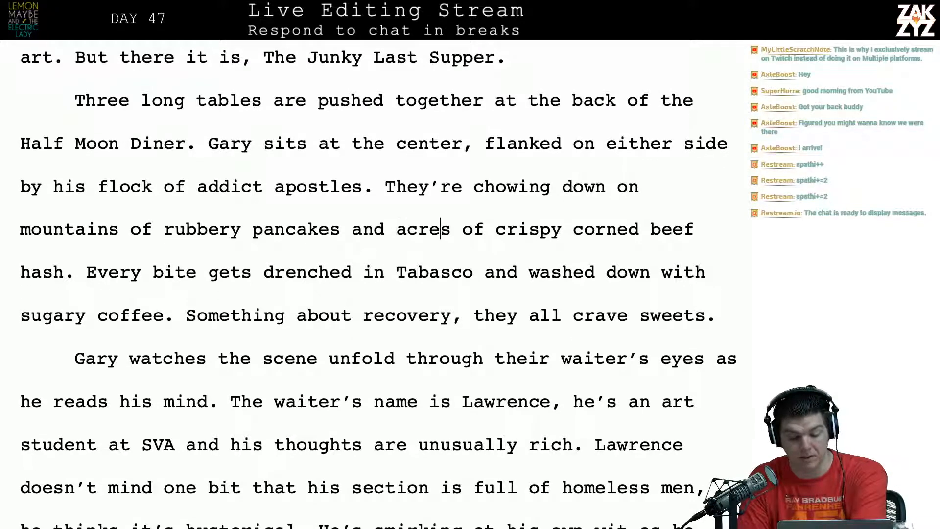
key(Right)
key(Right)
key(Right)
key(Right)
key(Right)
key(Right)
key(Right)
key(Right)
key(Right)
key(Right)
key(Right)
key(Right)
key(Right)
key(Right)
key(Right)
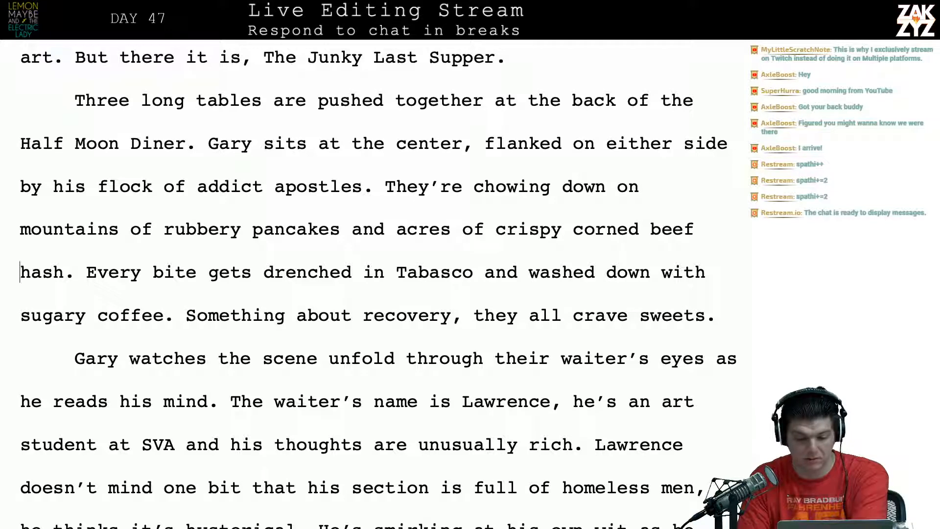
key(Right)
key(Right)
key(Right)
Retype the final "f" of "beef" in the corned beef hash sentence.
key(Left)
key(Left)
key(Left)
key(Left)
key(Left)
key(Left)
key(Left)
key(Left)
key(Left)
key(Left)
key(Left)
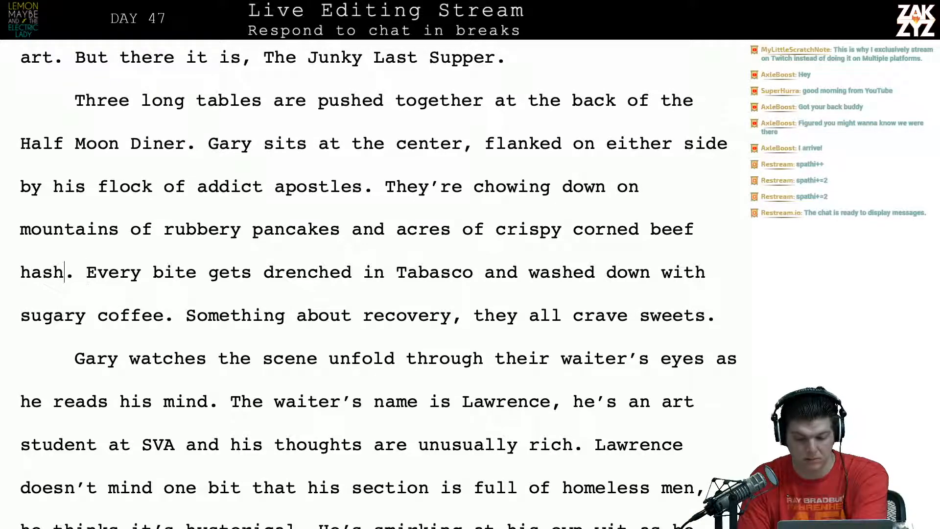
key(Right)
key(Right)
key(Right)
key(Right)
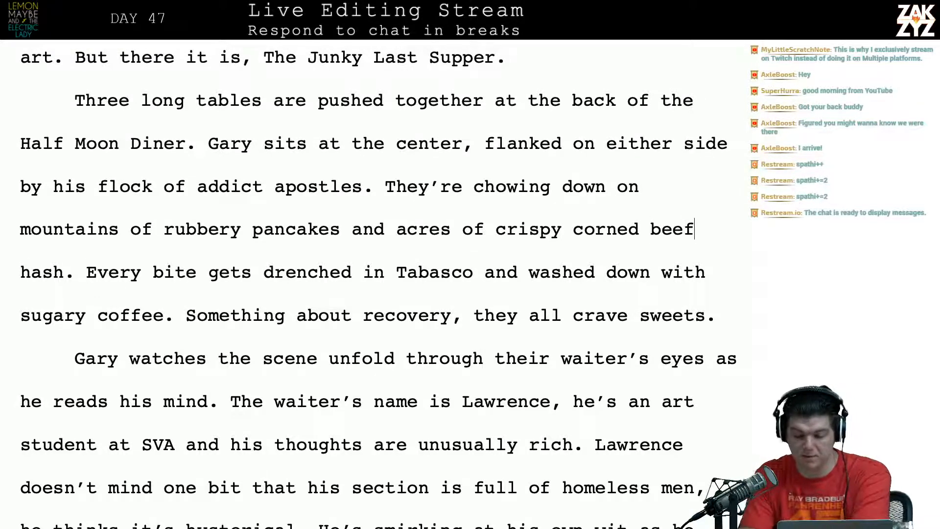
key(BackSpace)
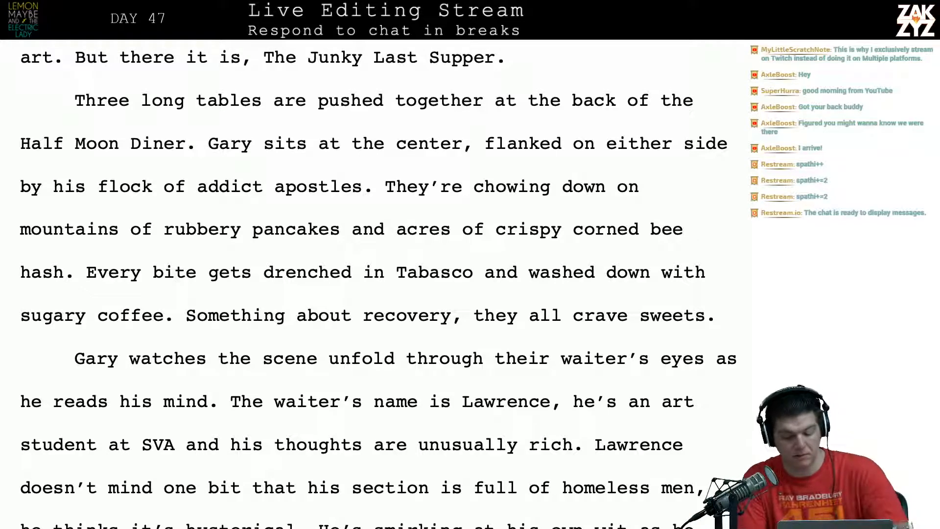
text(f)
key(Right)
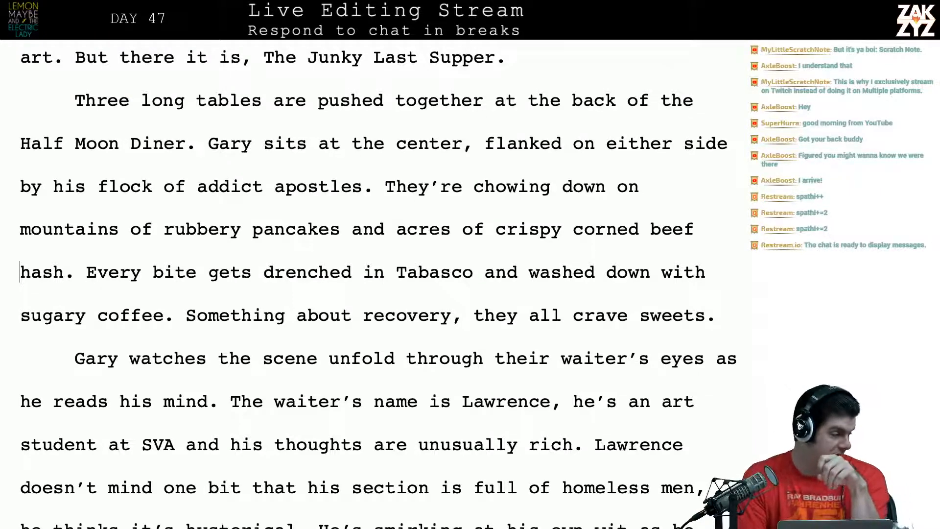
scroll(397, 258, down, 1)
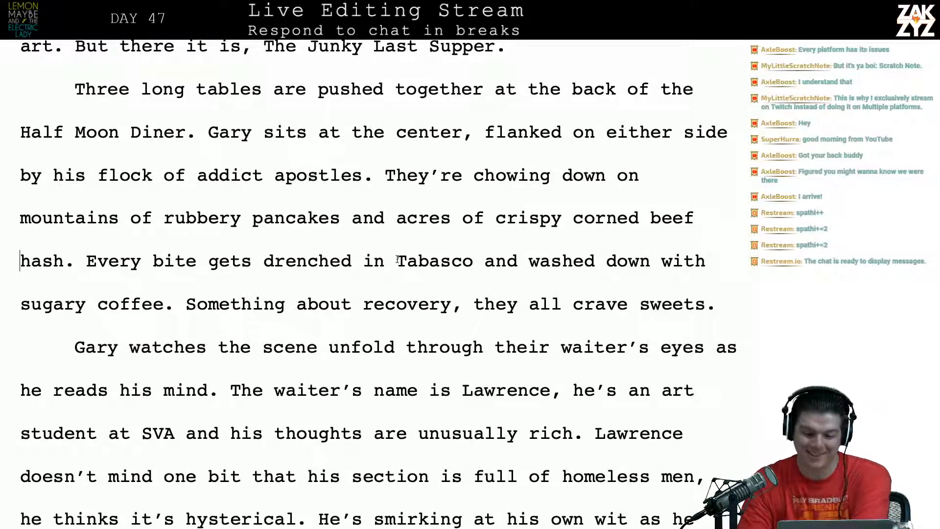
scroll(350, 245, down, 1)
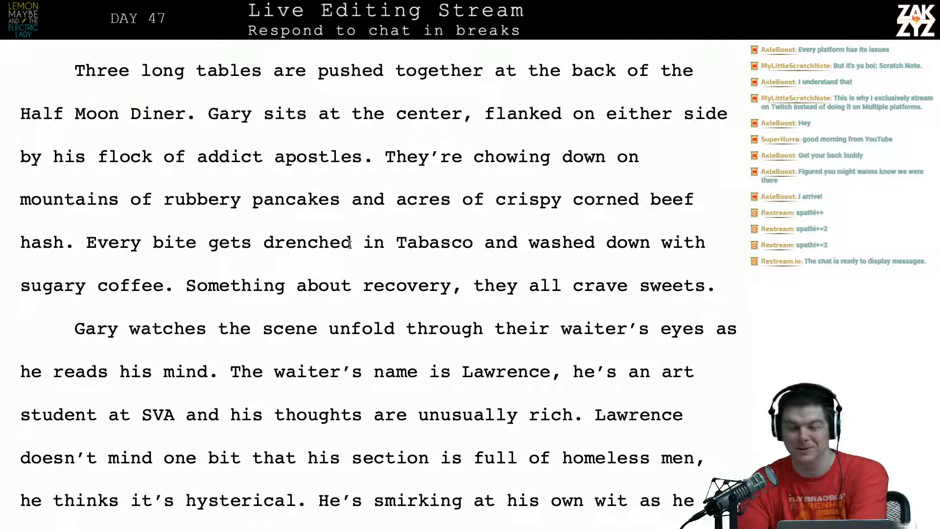
scroll(350, 245, up, 1)
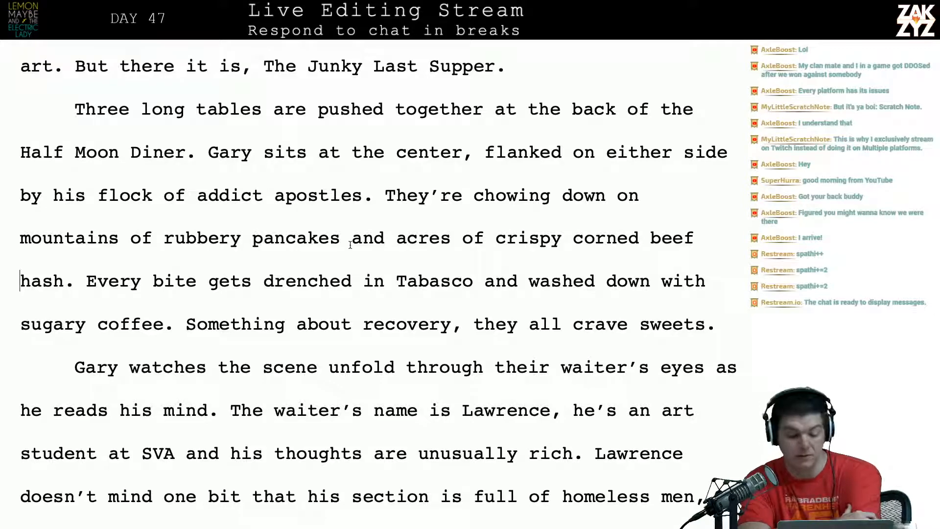
Examine the paragraph about Gary watching the scene through the waiter's eyes, focusing on its first sentence.
scroll(350, 245, down, 3)
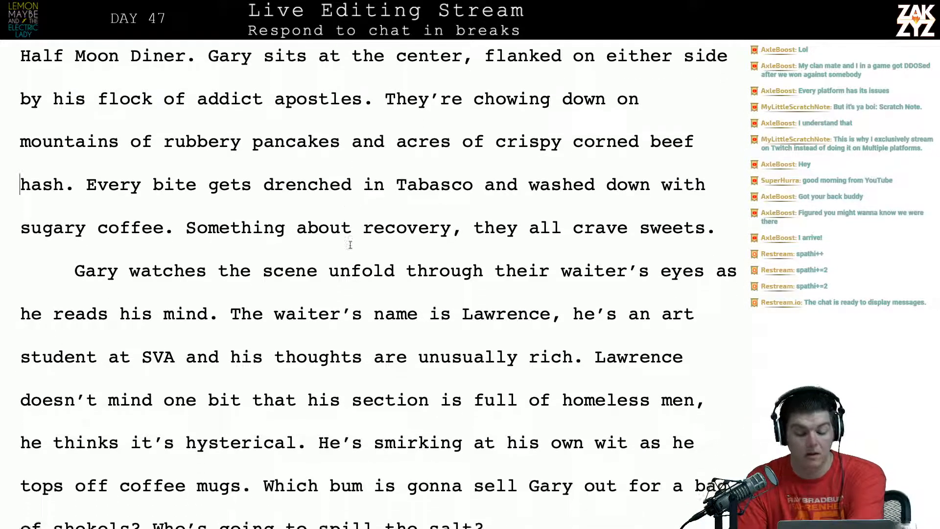
click(322, 222)
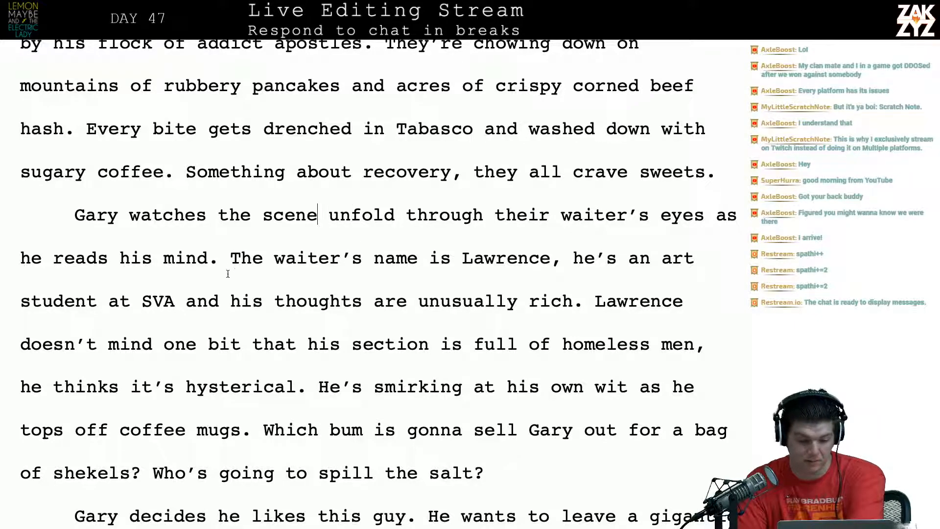
click(145, 254)
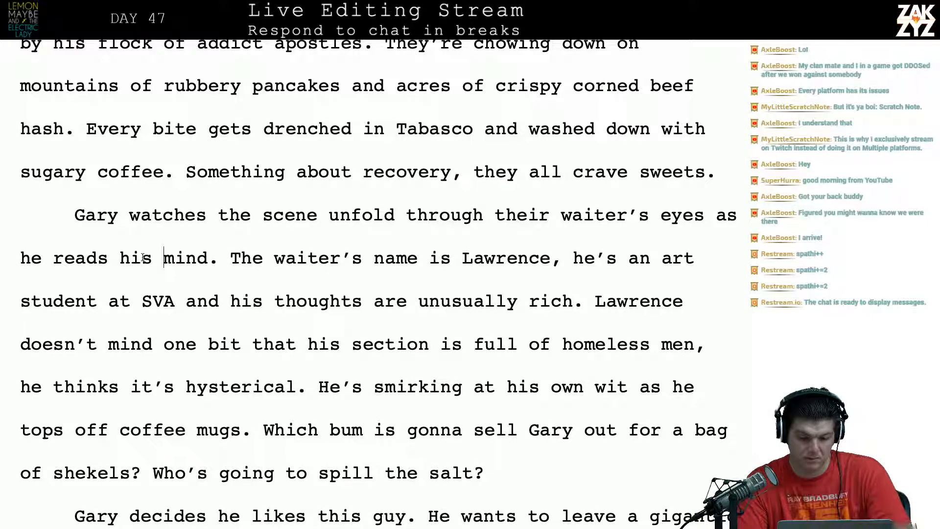
click(483, 220)
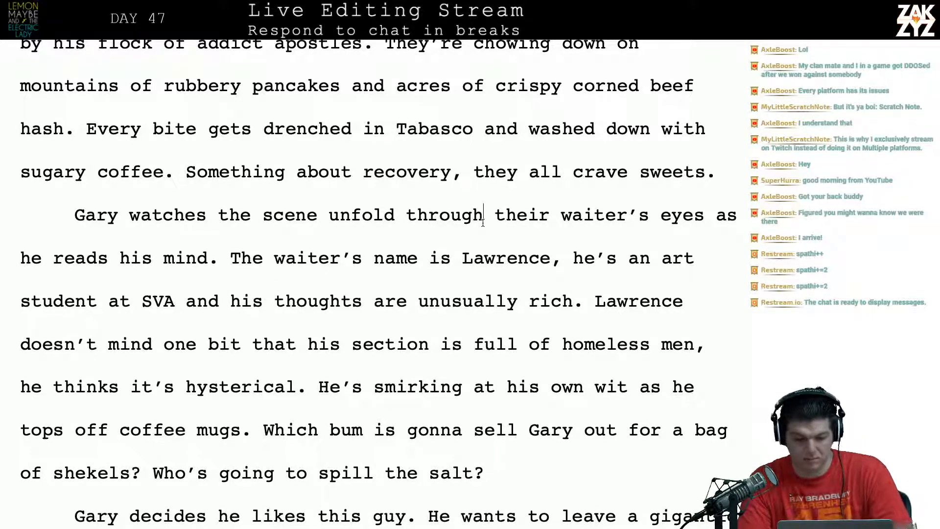
key(Right)
key(Right)
key(Left)
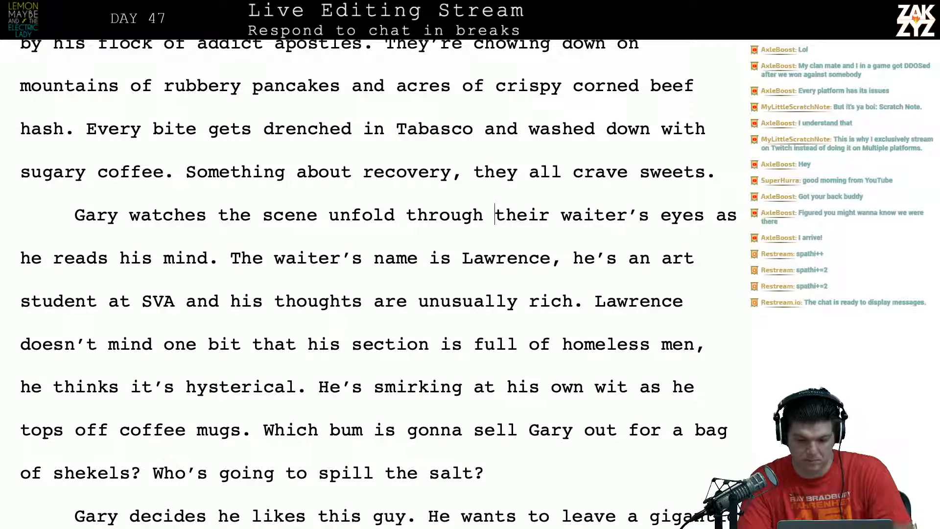
key(Left)
key(Right)
key(Right)
key(Right)
key(Right)
key(Right)
key(Right)
key(Right)
key(Right)
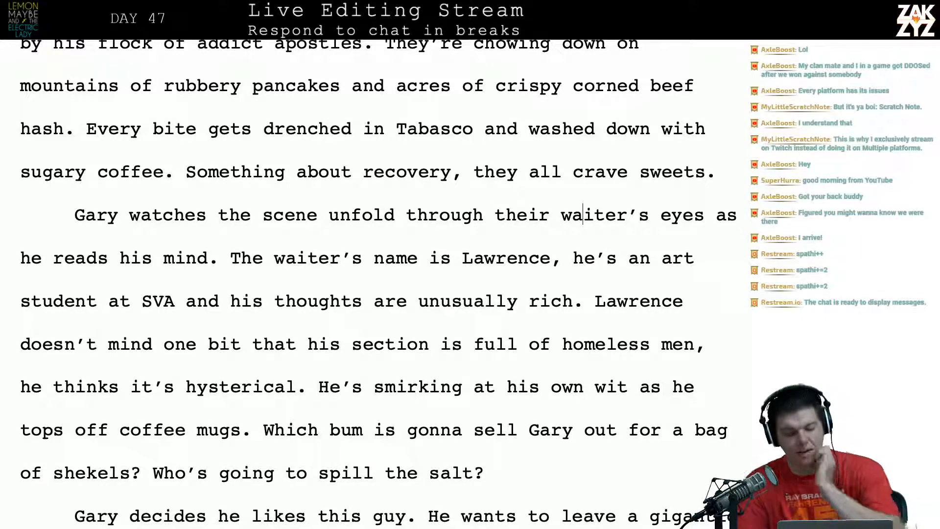
scroll(378, 279, down, 1)
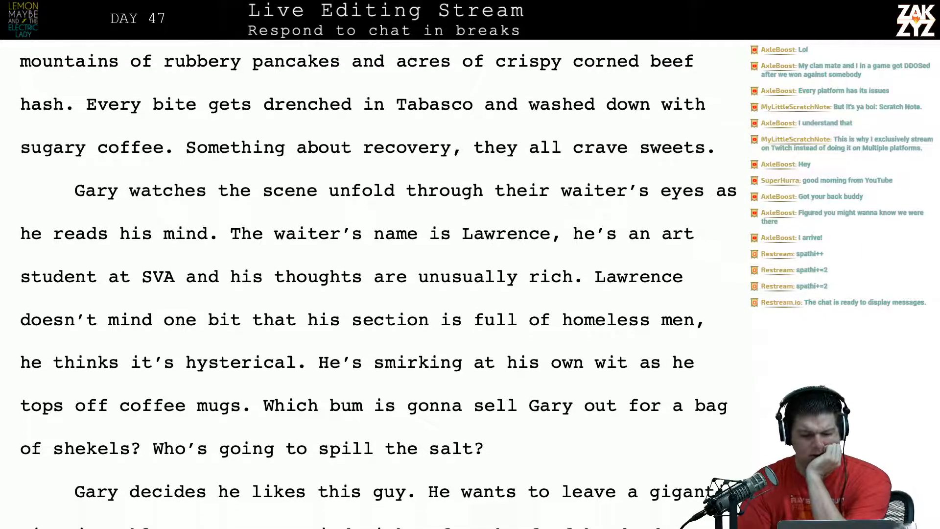
click(186, 196)
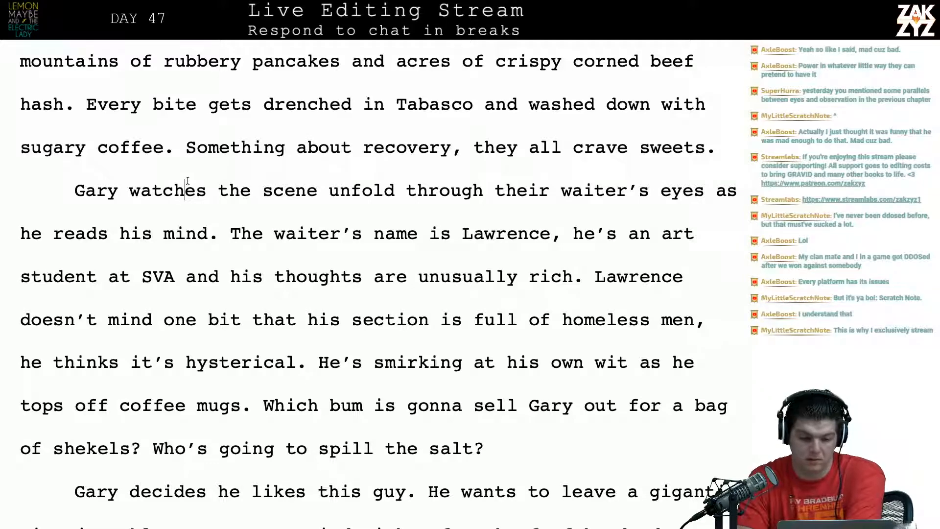
Examine the wording of the sentence "Gary watches the scene unfold through their waiter's eyes as he reads his mind.".
click(78, 190)
key(Right)
key(Right)
key(Right)
key(Right)
key(Right)
key(Right)
key(Right)
key(Right)
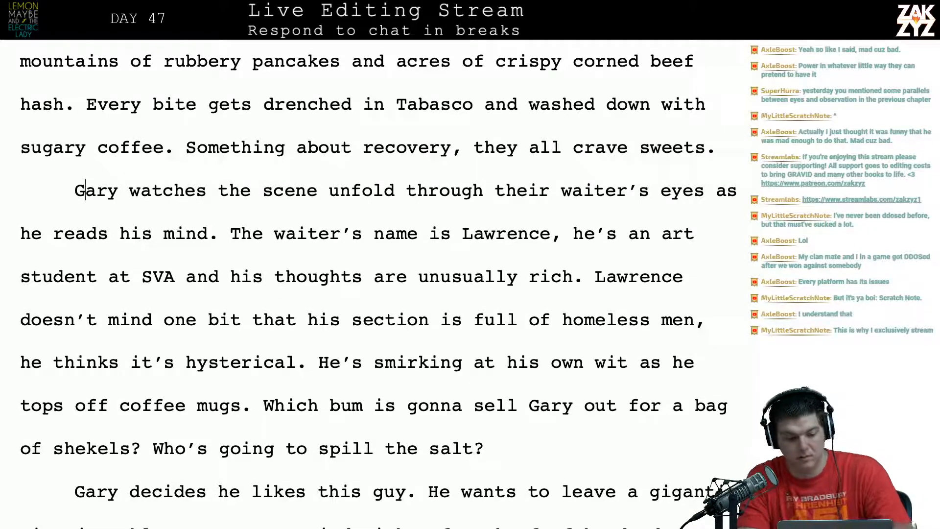
key(Right)
key(Right)
key(Right)
key(Right)
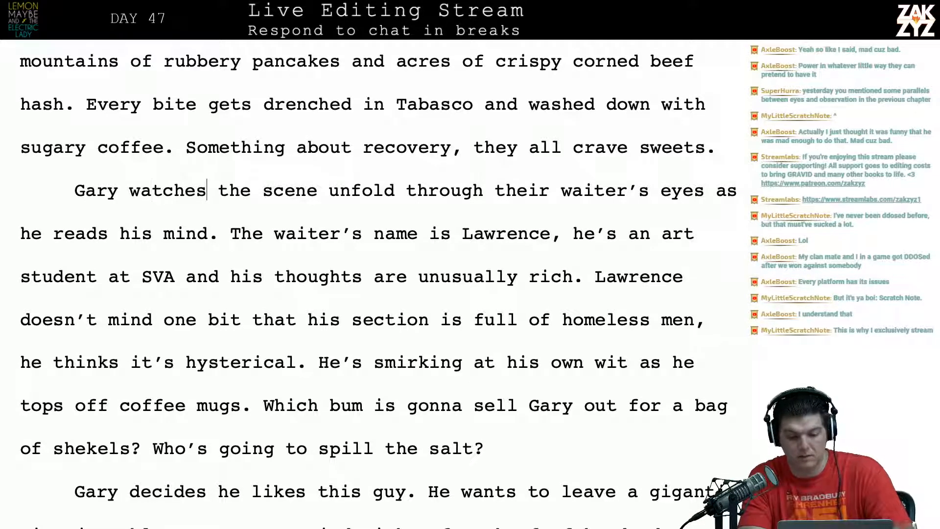
key(Left)
key(Left)
key(Left)
key(Left)
key(Right)
key(Down)
key(Left)
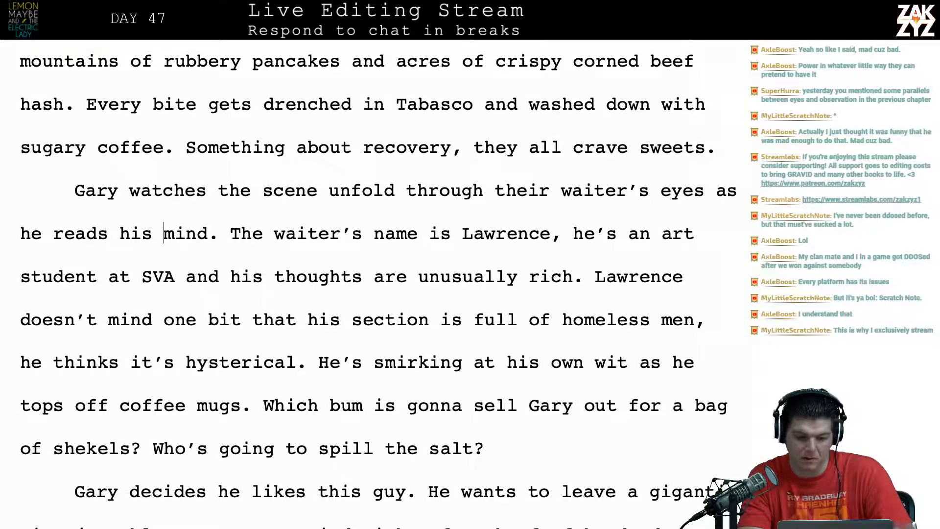
key(Up)
key(Right)
key(Right)
key(Left)
key(Down)
key(Left)
key(Up)
key(Right)
key(Right)
key(Right)
key(Right)
key(Right)
key(Right)
key(Right)
key(Right)
key(Right)
key(Right)
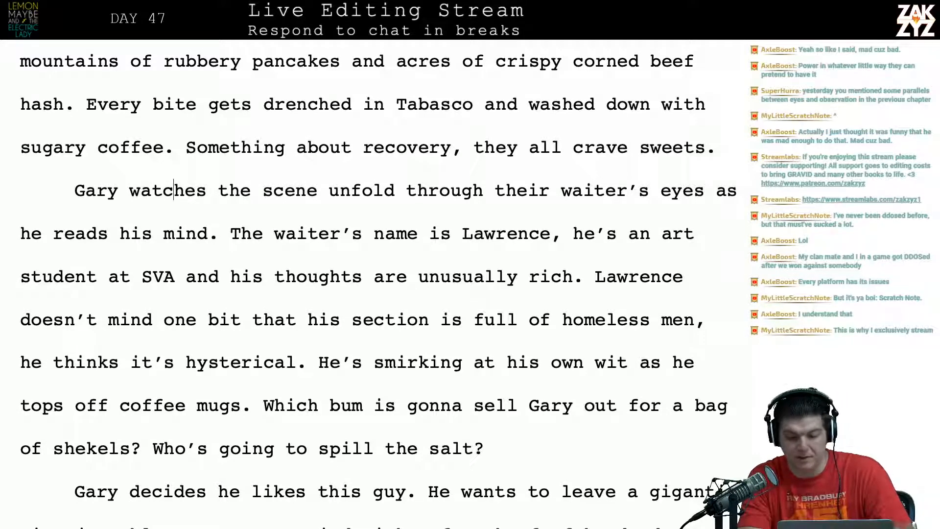
key(Right)
key(Right)
key(Right)
key(Right)
key(Right)
key(Left)
key(Left)
key(Left)
key(Left)
key(Left)
key(Left)
key(Left)
key(Left)
key(Left)
key(Left)
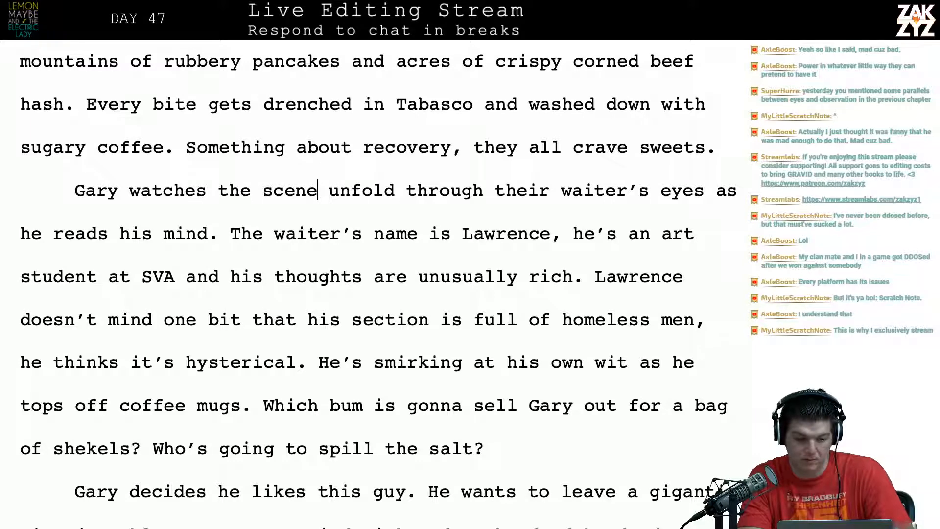
Write a new opening sentence for the waiter paragraph: "Gary is reading their waiter's mind, watching the scene through his eyes.".
key(Left)
key(Left)
key(Left)
key(Left)
key(Left)
key(Left)
key(Left)
key(Left)
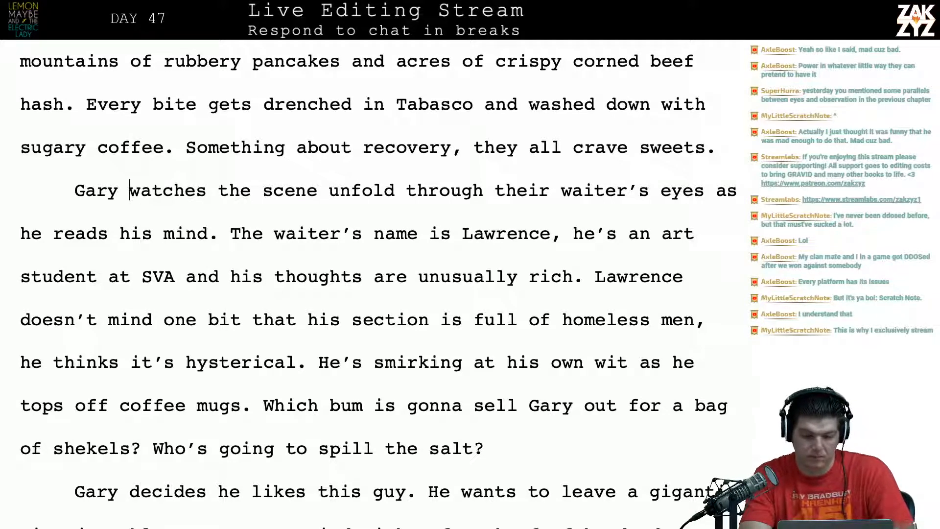
text(is r)
text(eading their m)
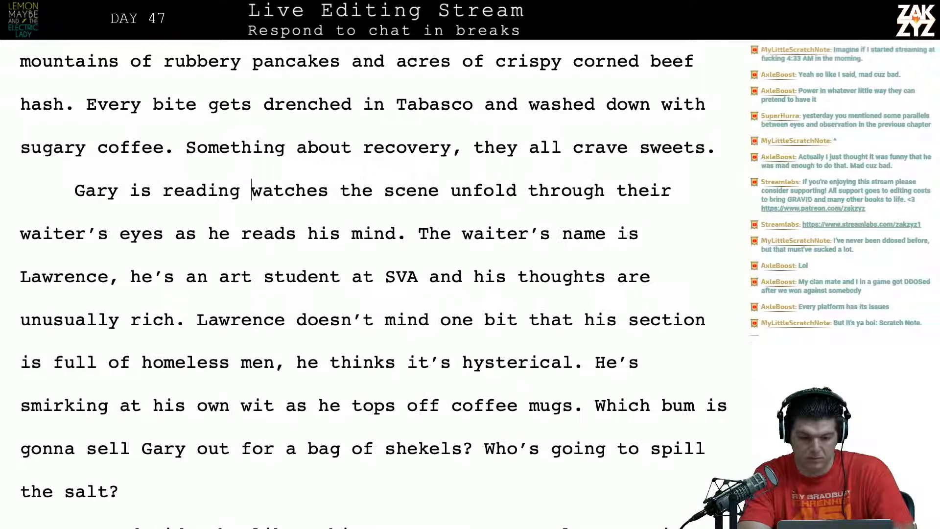
key(BackSpace)
text(waiters')
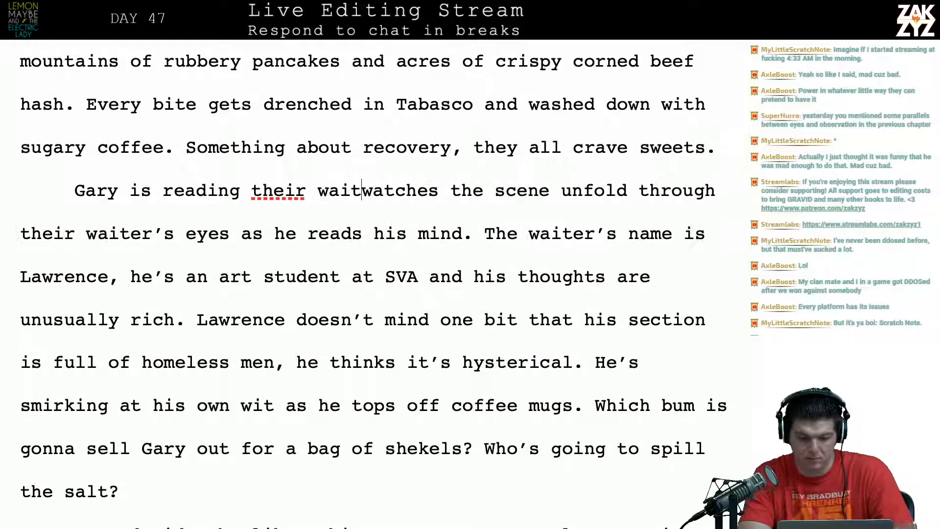
key(BackSpace)
key(BackSpace)
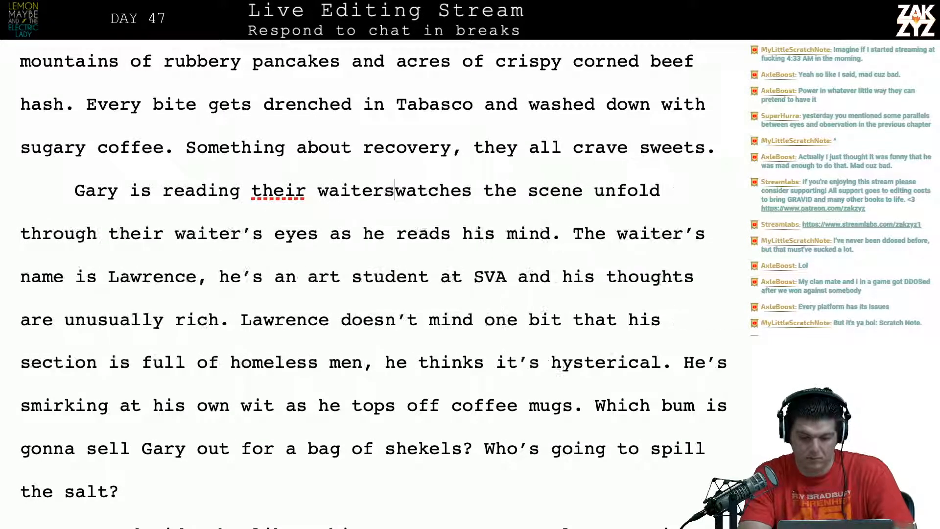
text('s mi)
text(nd, watching the )
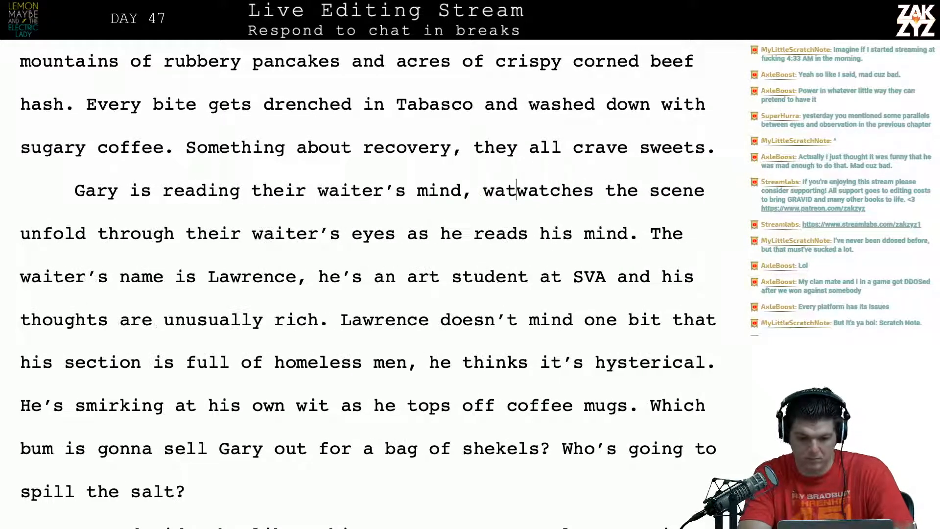
text(scene through h)
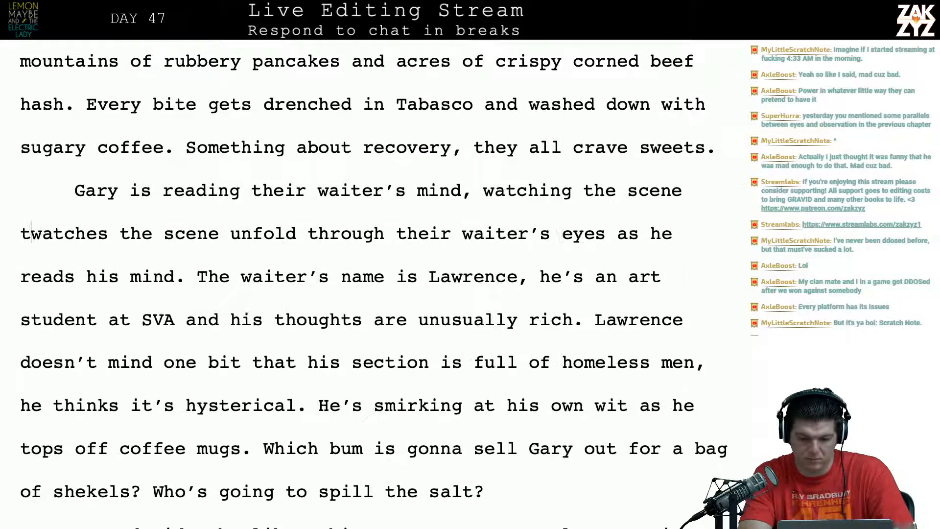
text(is eyes.)
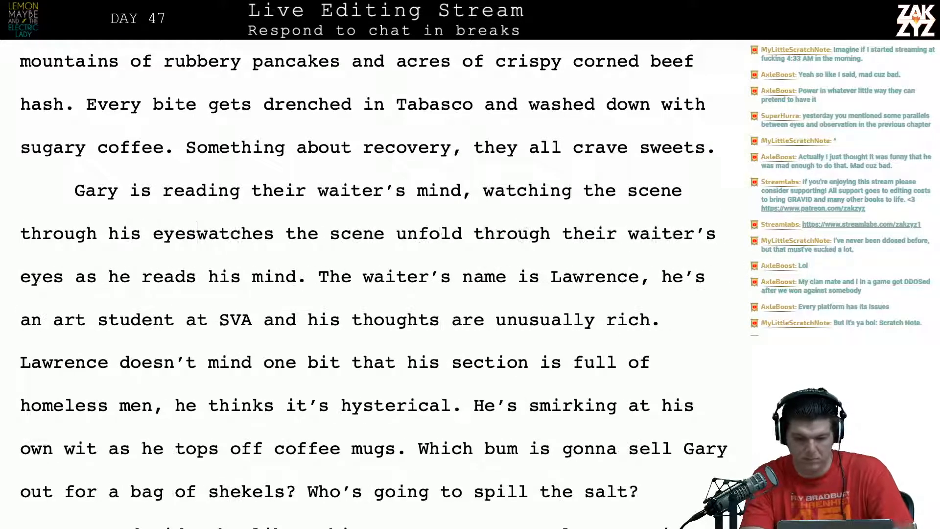
Delete the leftover old wording "watches the scene unfold through their waiter's eyes as he reads his mind.".
key(ctrl+shift+Right)
key(ctrl+shift+Right)
key(ctrl+shift+Right)
key(ctrl+shift+Right)
key(ctrl+shift+Right)
key(ctrl+shift+Right)
key(ctrl+shift+Right)
key(ctrl+shift+Right)
key(ctrl+shift+Right)
key(shift+Right)
key(shift+Right)
key(shift+Right)
key(shift+Right)
key(shift+Right)
key(shift+Right)
key(shift+Right)
key(shift+Right)
key(shift+Right)
key(shift+Right)
key(shift+Right)
key(shift+Right)
key(shift+Right)
key(shift+Right)
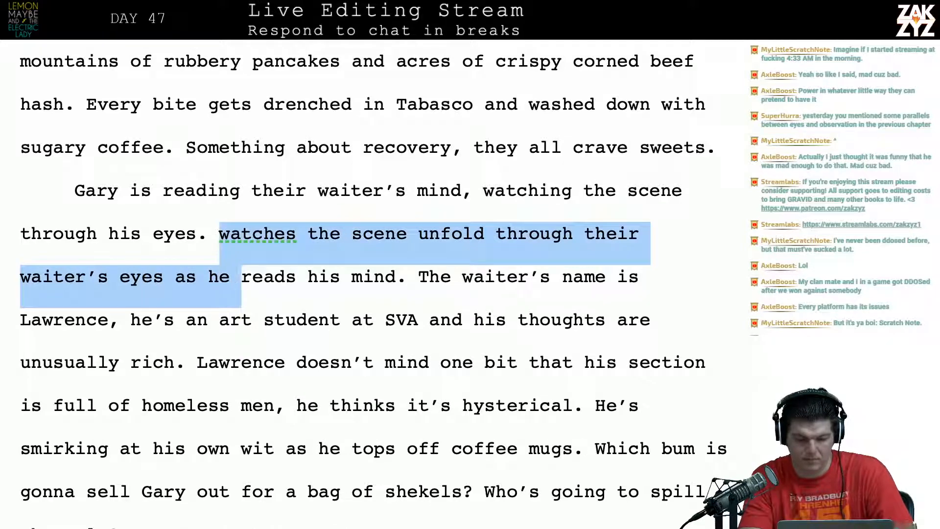
key(shift+Right)
key(shift+Right)
key(shift+Right)
key(BackSpace)
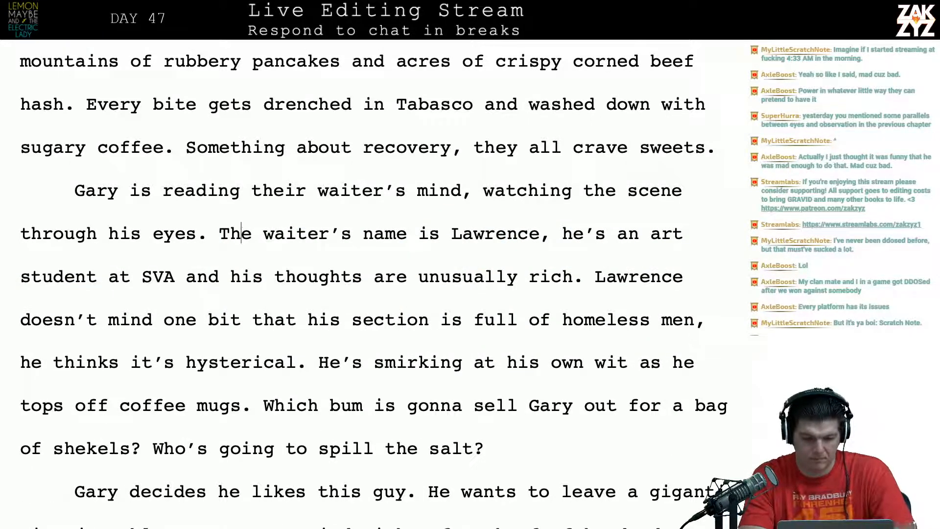
key(Left)
key(Left)
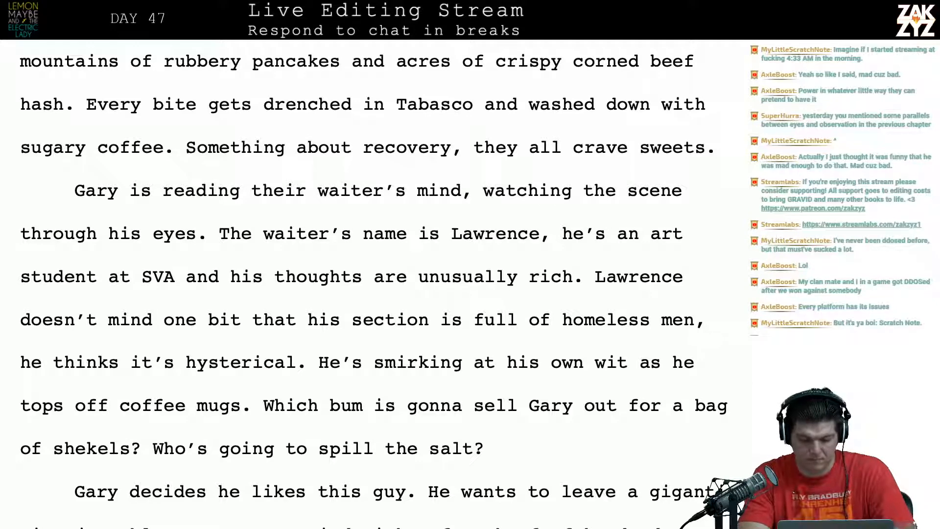
text(The)
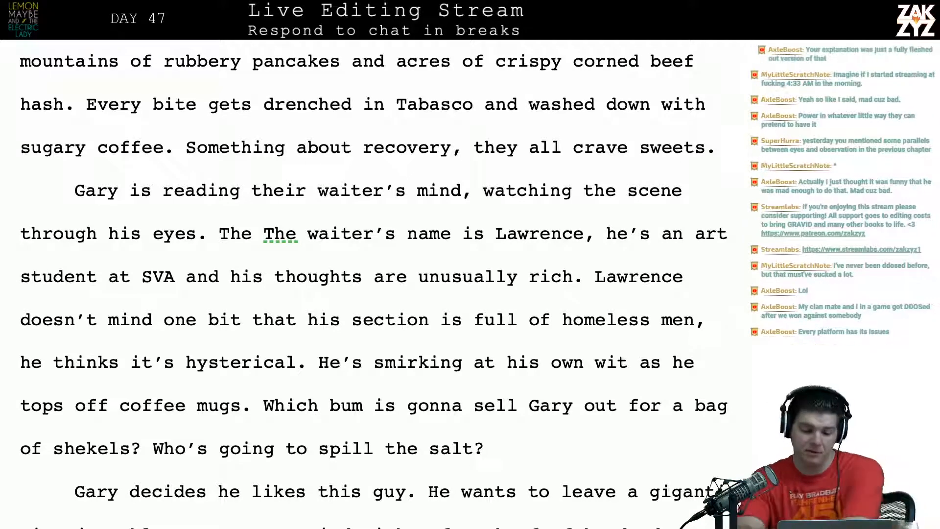
scroll(374, 279, down, 1)
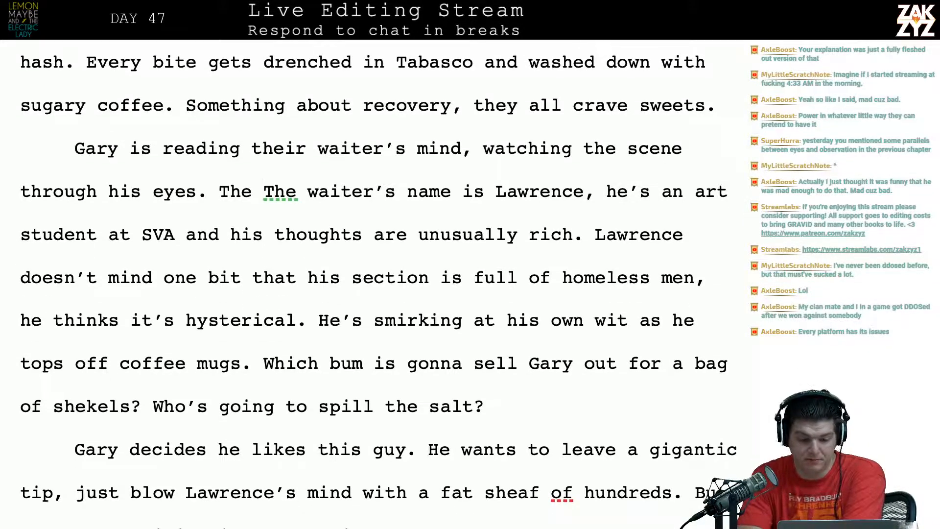
key(BackSpace)
key(BackSpace)
key(BackSpace)
key(BackSpace)
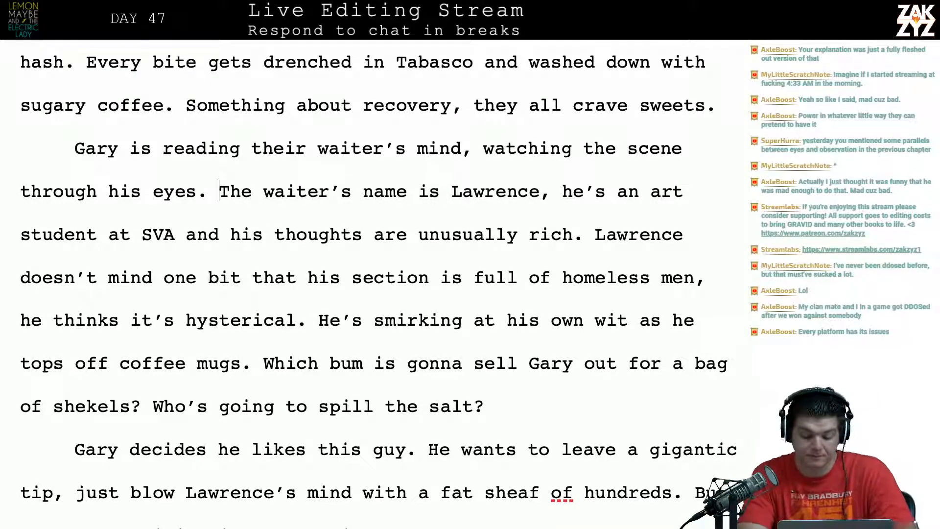
text(The a)
key(BackSpace)
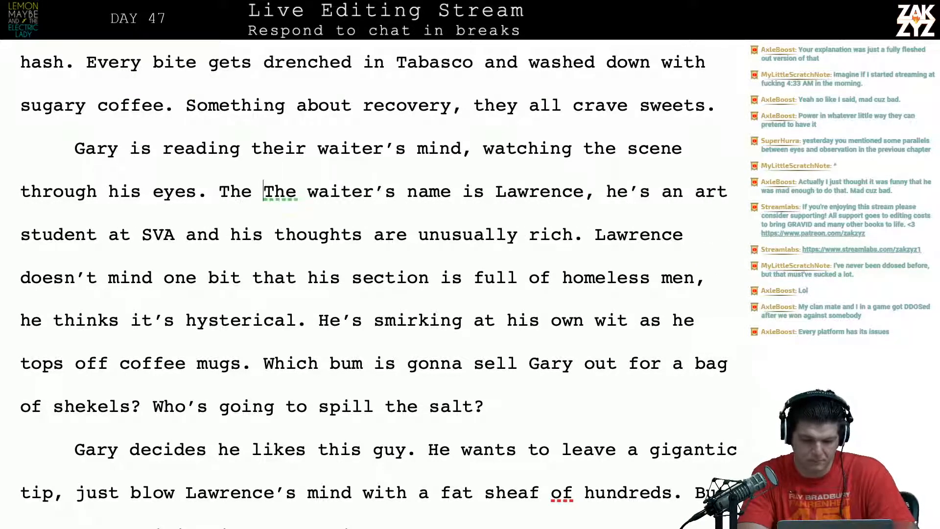
text(a)
key(BackSpace)
text(leonardo)
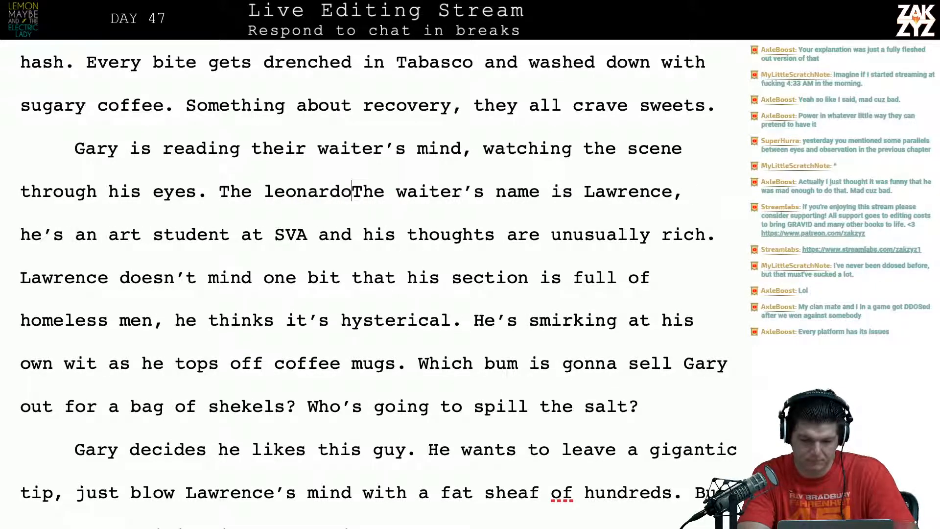
key(BackSpace)
key(BackSpace)
key(BackSpace)
key(BackSpace)
key(BackSpace)
key(BackSpace)
key(BackSpace)
key(BackSpace)
key(BackSpace)
key(BackSpace)
key(BackSpace)
key(BackSpace)
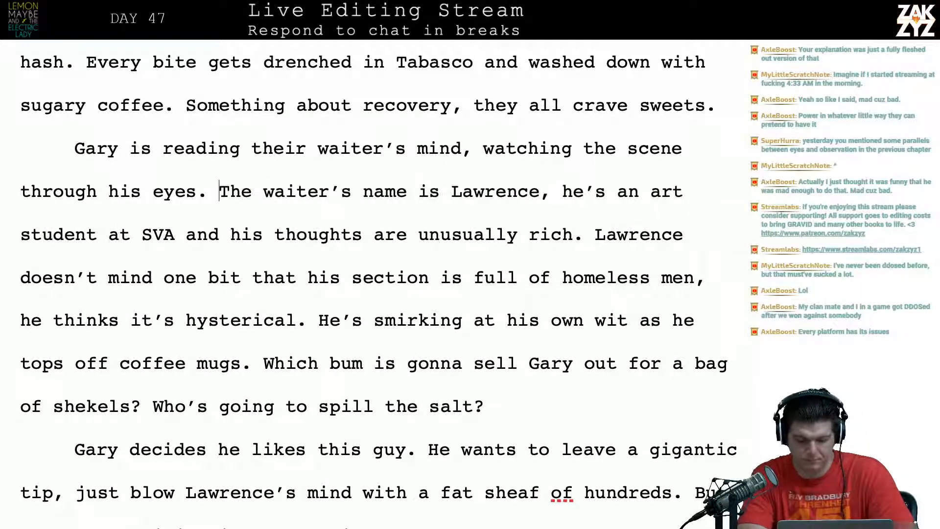
text(H)
key(BackSpace)
key(BackSpace)
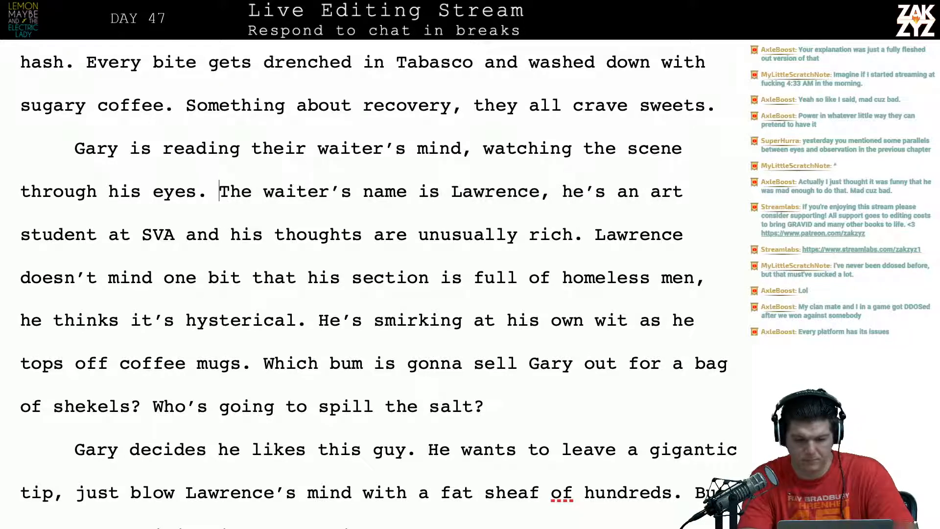
Examine the wording of the sentence introducing Lawrence as an SVA art student and the text that follows it.
key(Right)
key(Right)
key(Right)
key(Right)
key(Right)
key(Right)
key(Right)
key(Right)
key(Right)
key(Right)
key(Right)
key(Right)
key(Right)
key(Right)
key(Right)
key(Right)
key(Right)
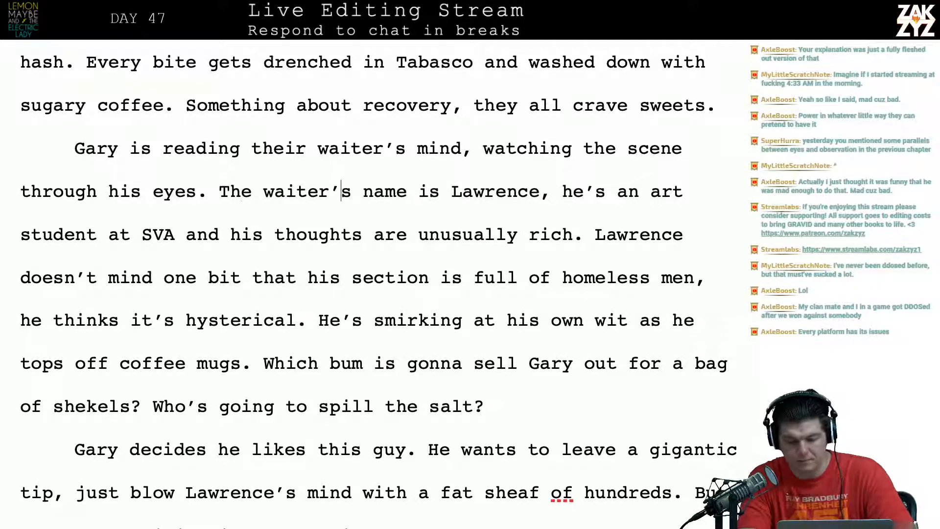
key(Right)
key(Right)
key(Right)
key(Right)
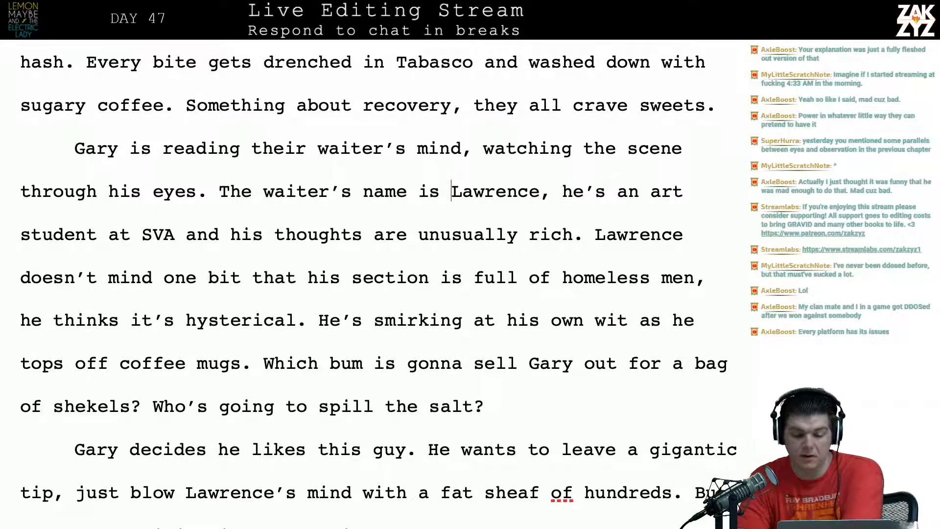
scroll(375, 284, down, 1)
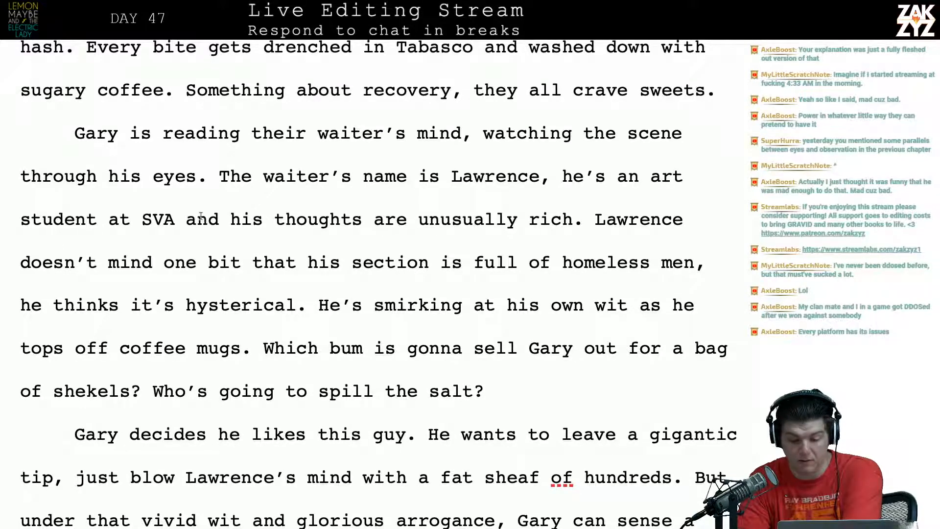
scroll(215, 216, down, 2)
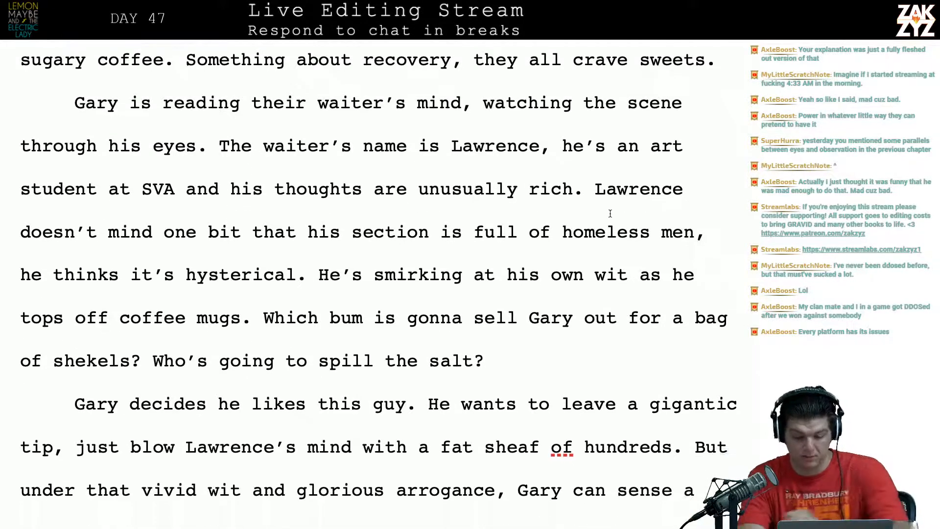
click(584, 195)
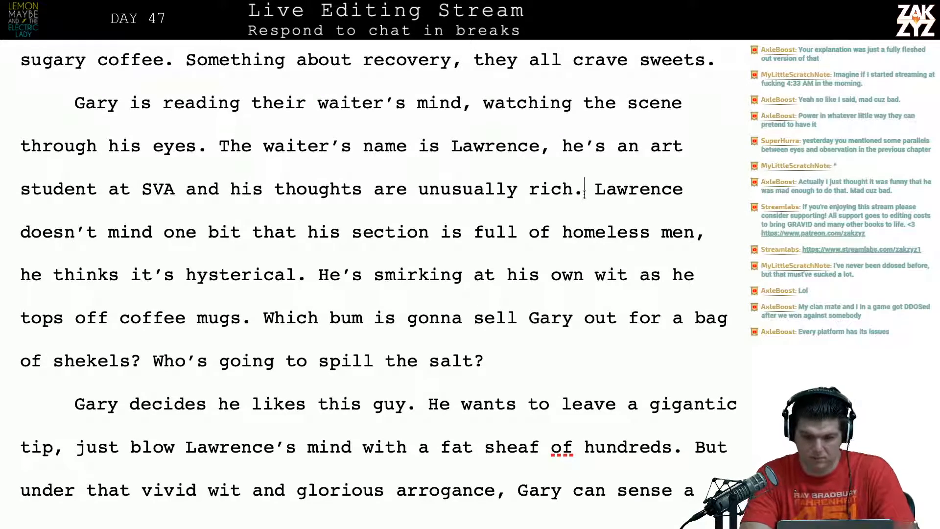
text(The leon)
key(BackSpace)
key(BackSpace)
key(BackSpace)
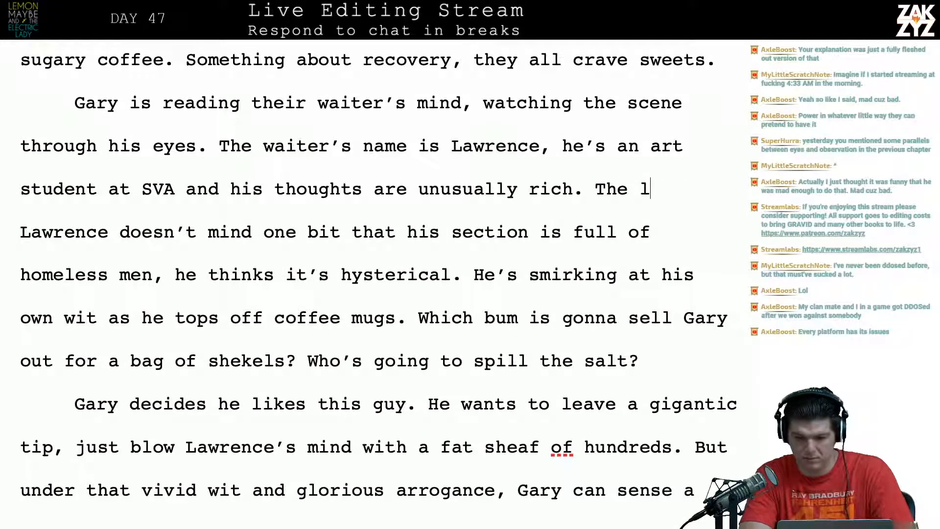
key(BackSpace)
key(BackSpace)
key(BackSpace)
key(BackSpace)
key(BackSpace)
text(He')
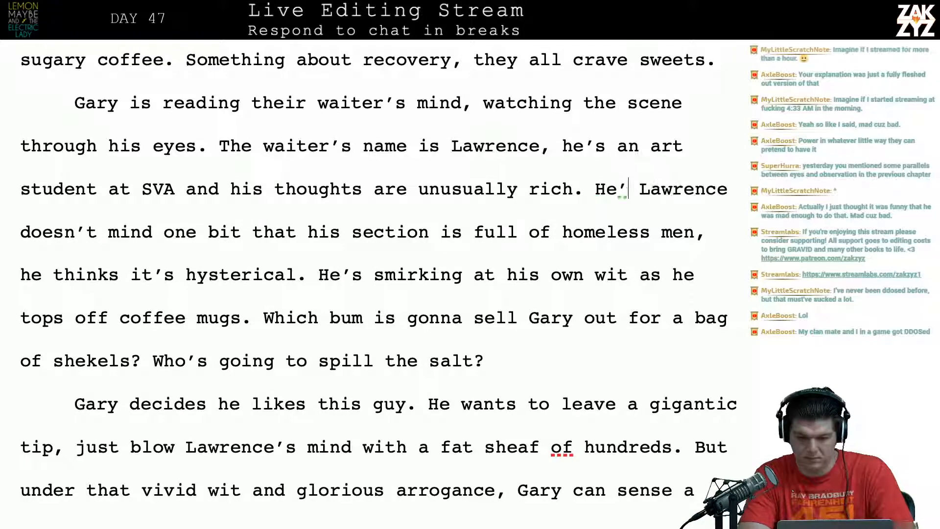
text(s the one)
key(BackSpace)
key(BackSpace)
key(BackSpace)
key(BackSpace)
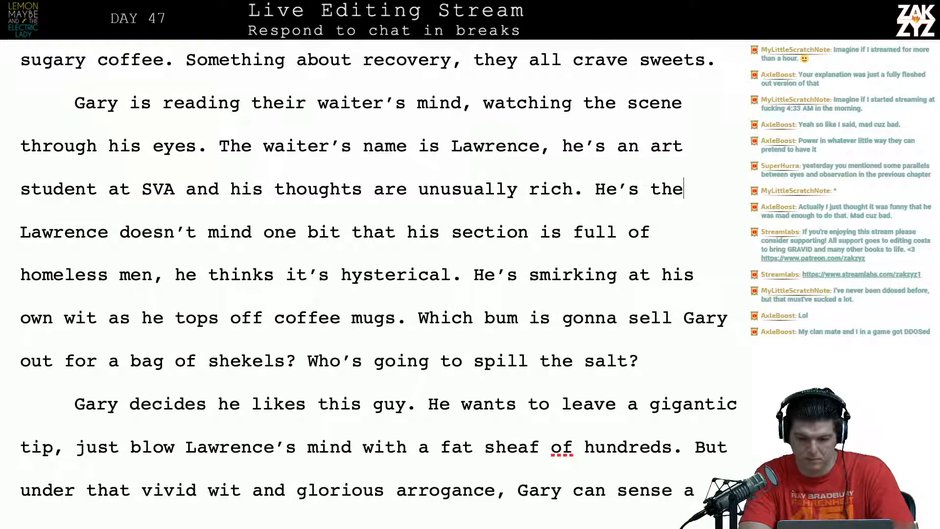
key(BackSpace)
key(BackSpace)
key(BackSpace)
key(BackSpace)
key(BackSpace)
key(BackSpace)
key(BackSpace)
key(BackSpace)
key(BackSpace)
Extend the sentence about Lawrence's unusually rich thoughts with ", he can look at a table full of bums and see Leonardo.".
text(,)
key(BackSpace)
key(BackSpace)
text(,)
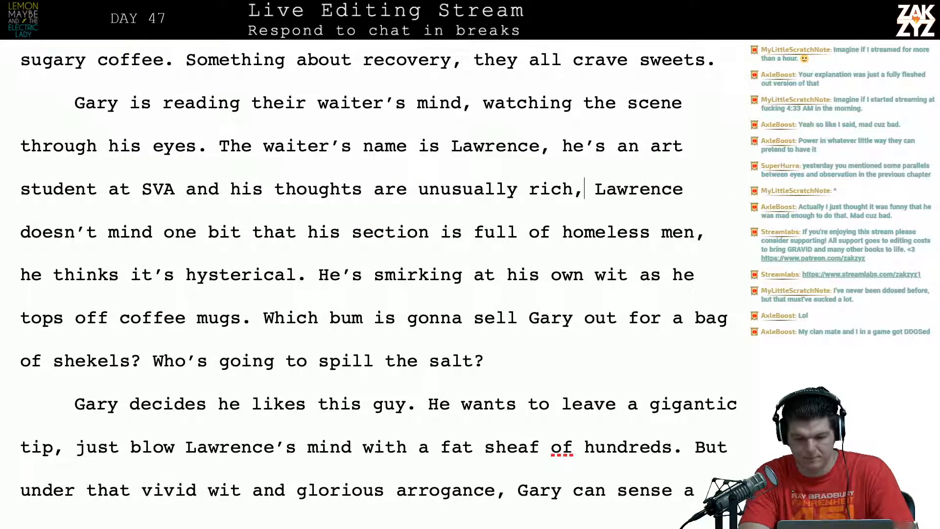
text( he can look at)
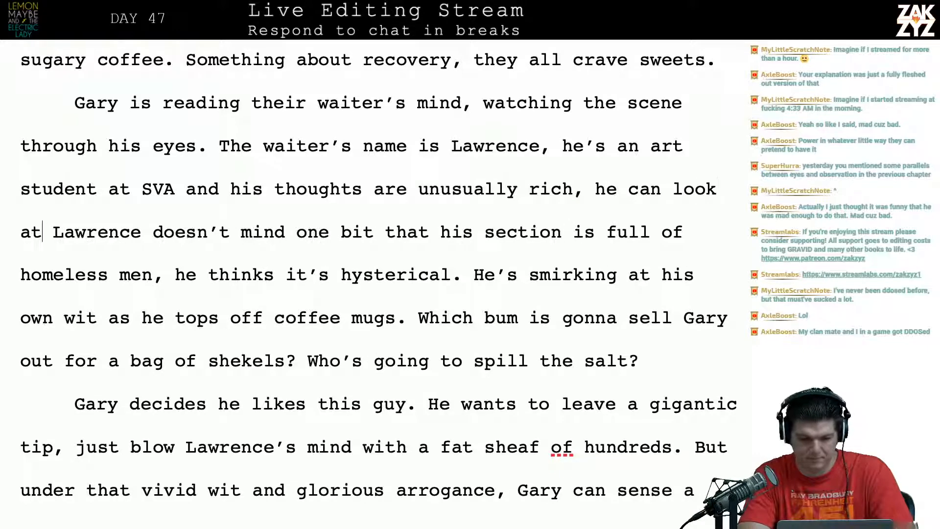
text( a table full )
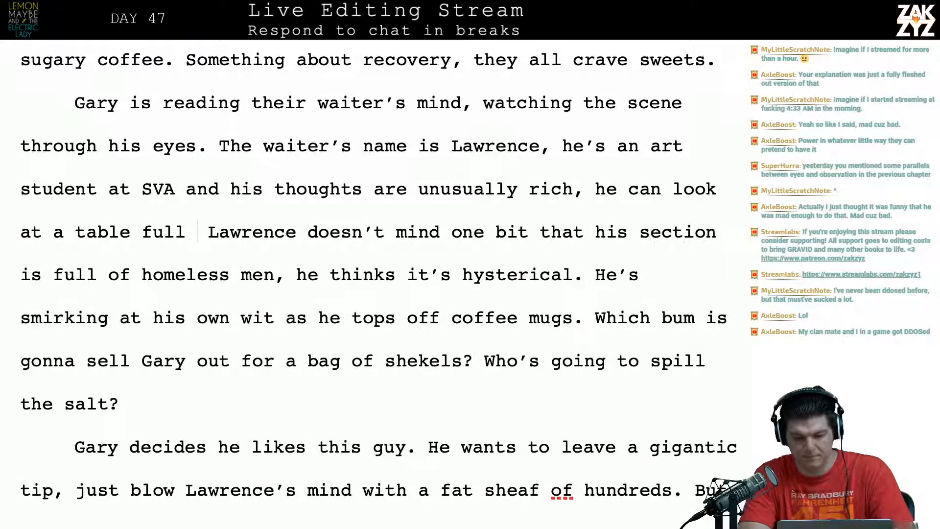
text(of bums and see )
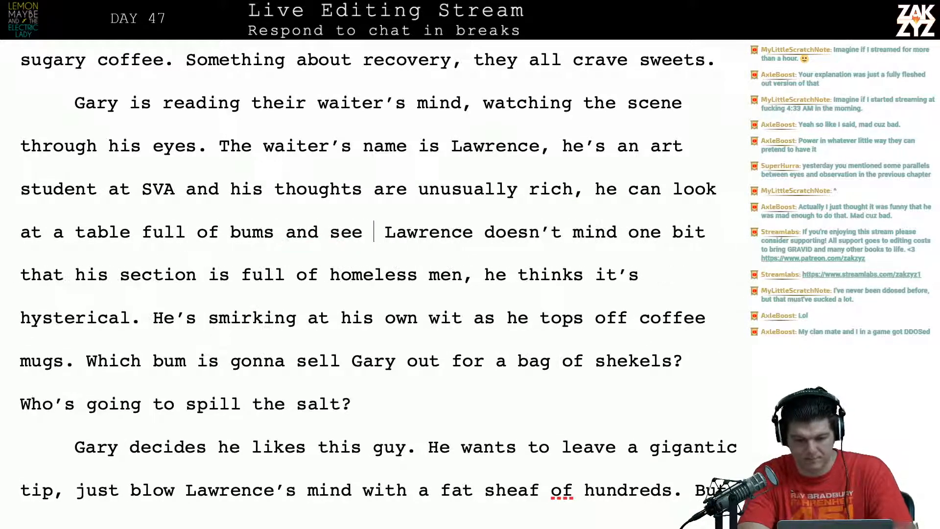
text(Leonardo.)
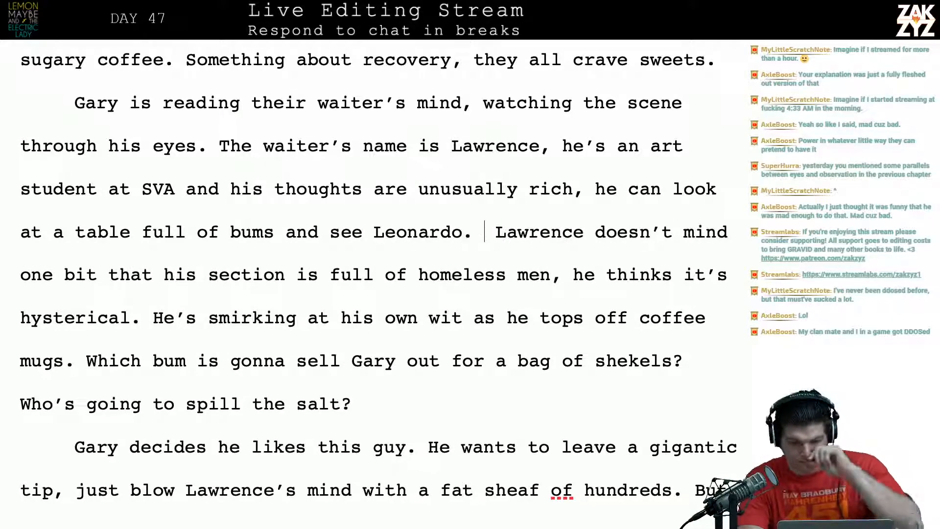
key(BackSpace)
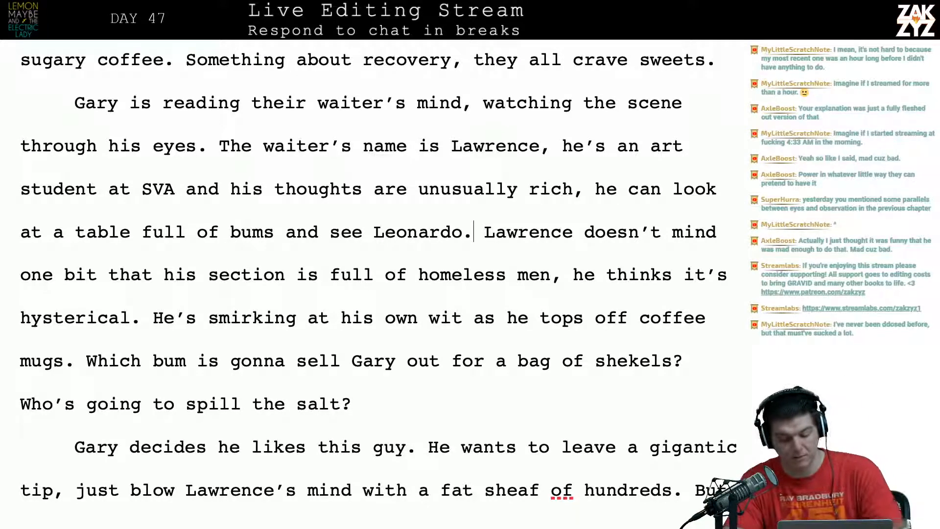
Switch to the TextEdit tally, set the count of the last listed viewer to 7, and return to the manuscript.
key(super+Tab)
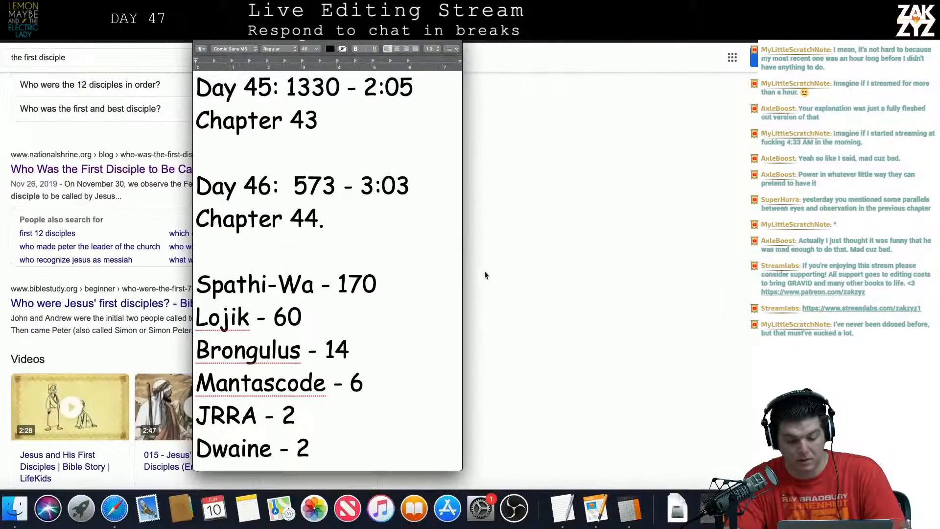
key(super+Down)
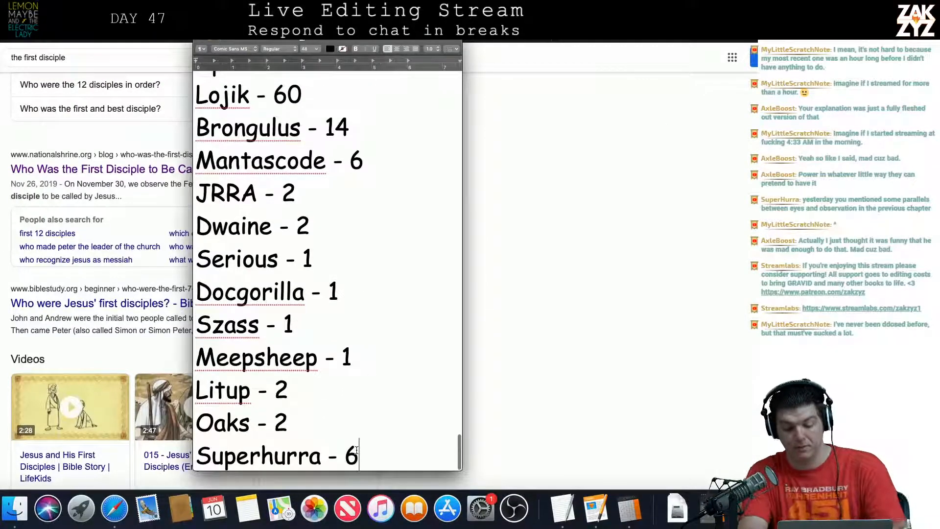
key(BackSpace)
text(7)
key(super+Tab)
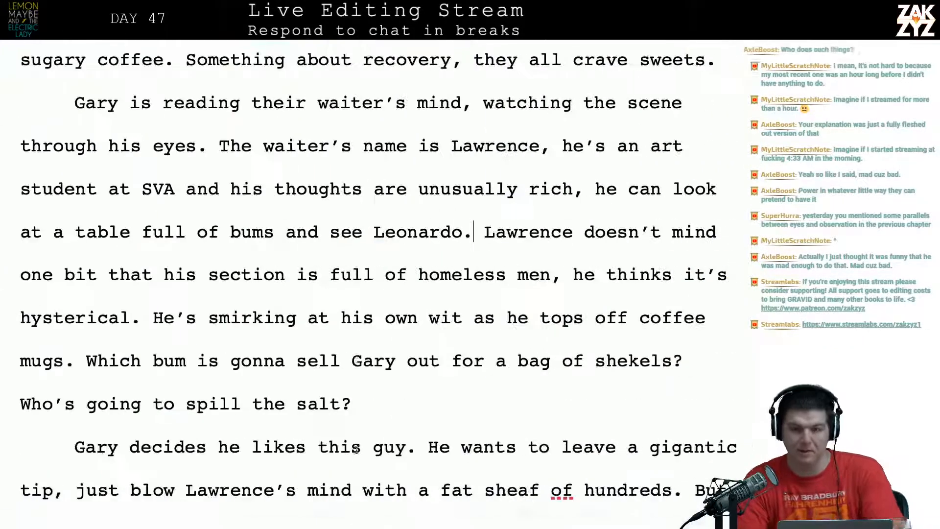
Examine the wording of the waiter paragraph from Lawrence smirking at his own wit through the shekels and spilled salt questions.
scroll(381, 331, down, 2)
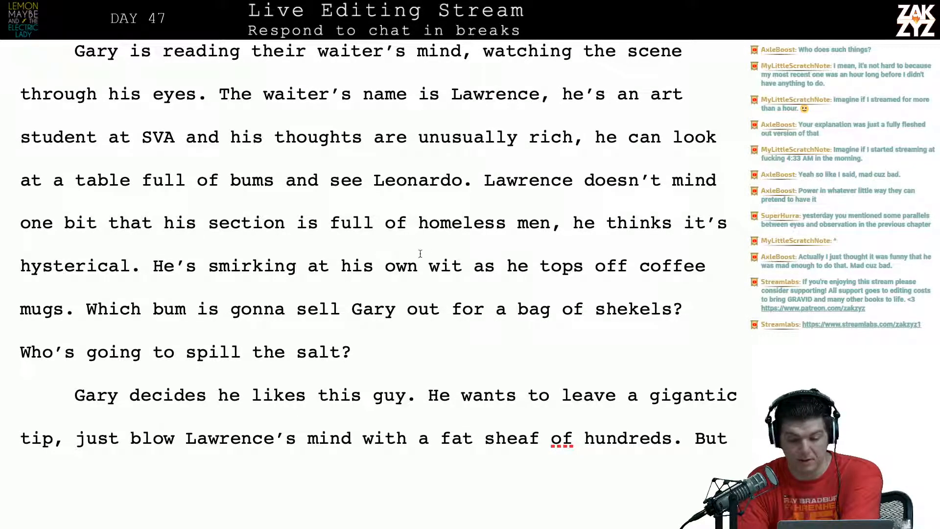
scroll(464, 269, down, 1)
scroll(464, 270, down, 1)
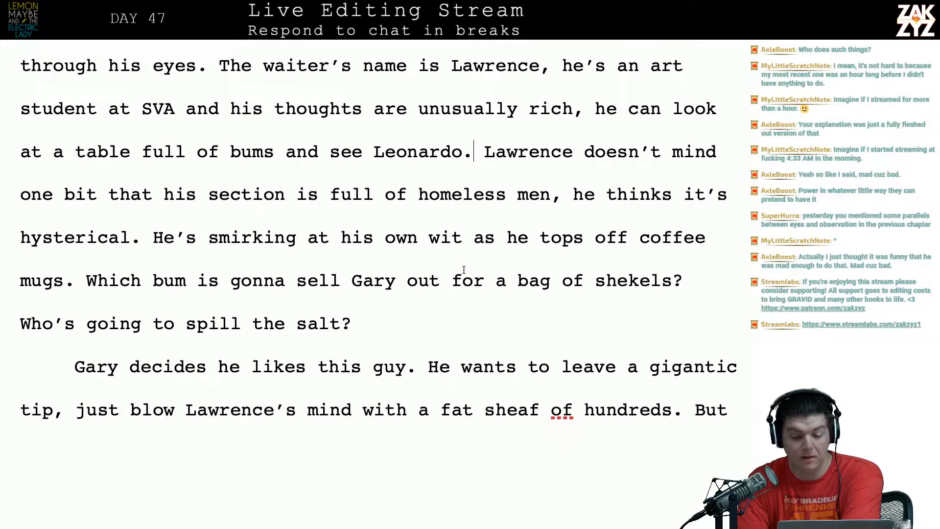
click(362, 234)
key(Left)
key(Left)
key(Left)
key(Left)
key(Left)
key(Left)
key(Left)
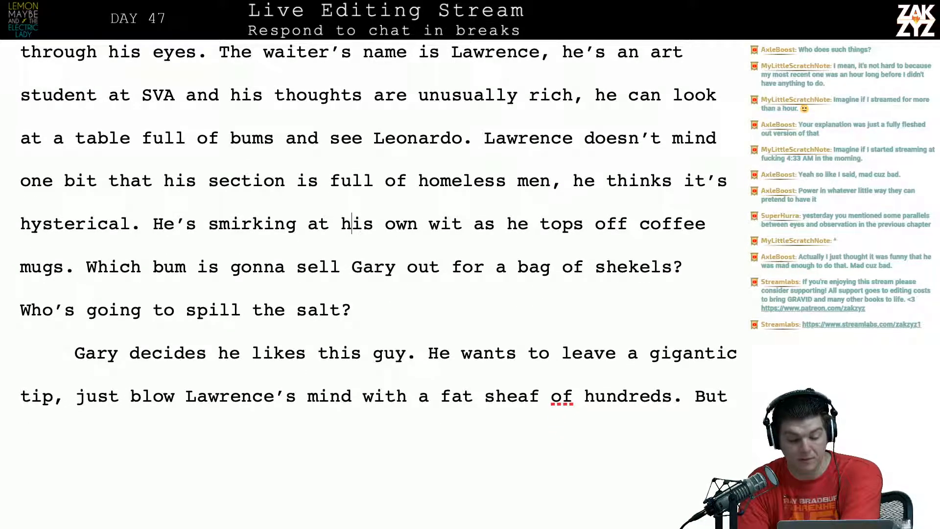
key(Down)
key(Right)
key(Right)
key(Right)
key(Right)
key(Right)
key(Right)
key(Right)
key(Right)
key(Right)
key(Right)
key(Right)
key(Right)
key(Right)
key(Right)
key(Right)
key(Right)
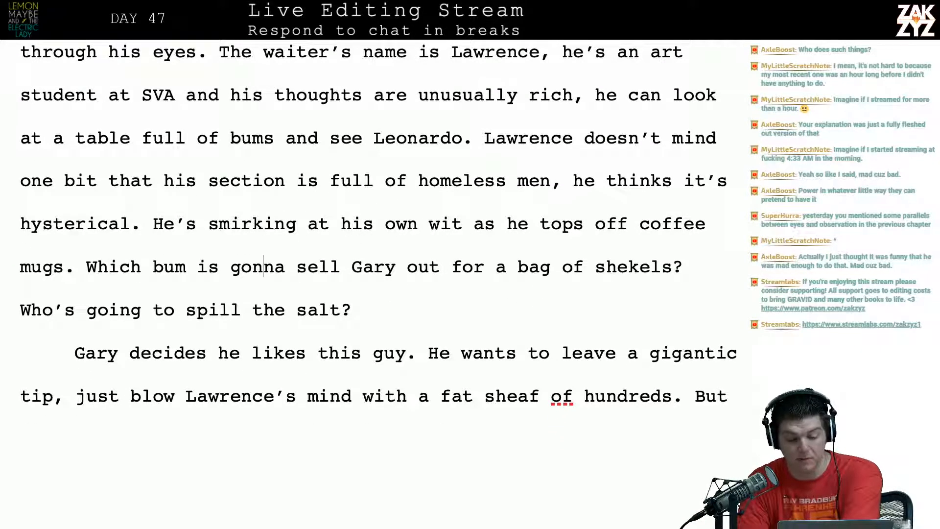
key(Right)
key(Right)
key(Right)
key(Right)
key(Right)
key(Right)
key(Right)
key(Right)
key(Right)
key(Right)
key(Right)
key(Right)
key(Right)
key(Right)
key(Right)
key(Right)
key(Right)
key(Right)
key(Right)
key(Right)
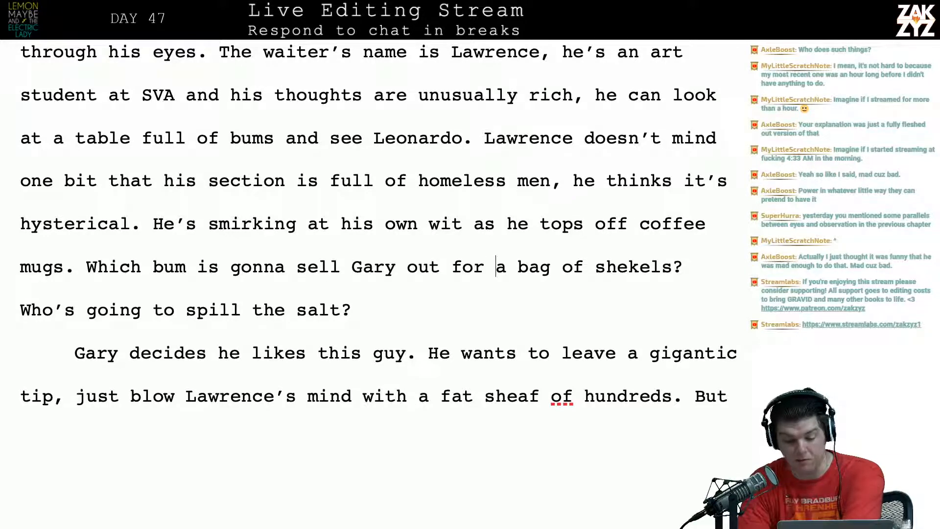
key(Right)
key(Right)
key(Right)
key(Right)
key(Right)
key(Right)
key(Right)
key(Right)
key(Right)
key(Right)
key(Right)
key(Right)
key(Right)
key(Right)
key(Right)
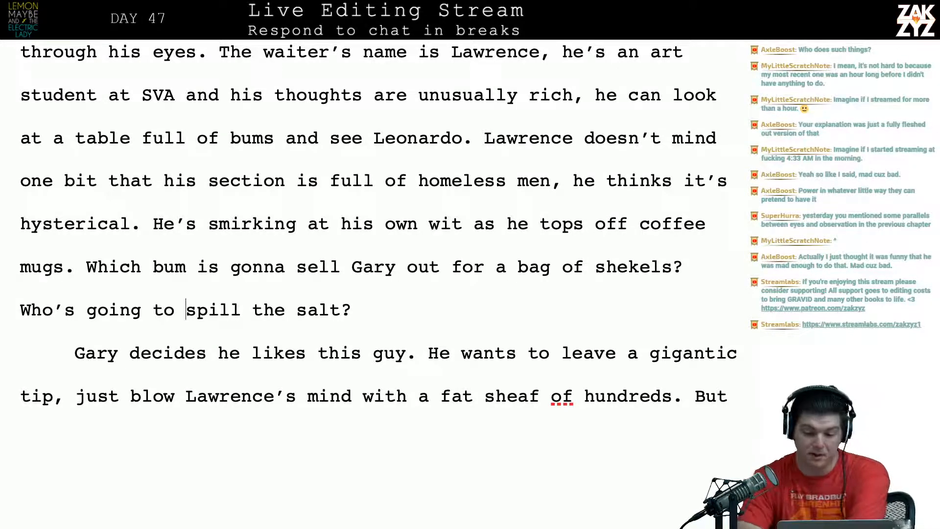
scroll(377, 284, down, 1)
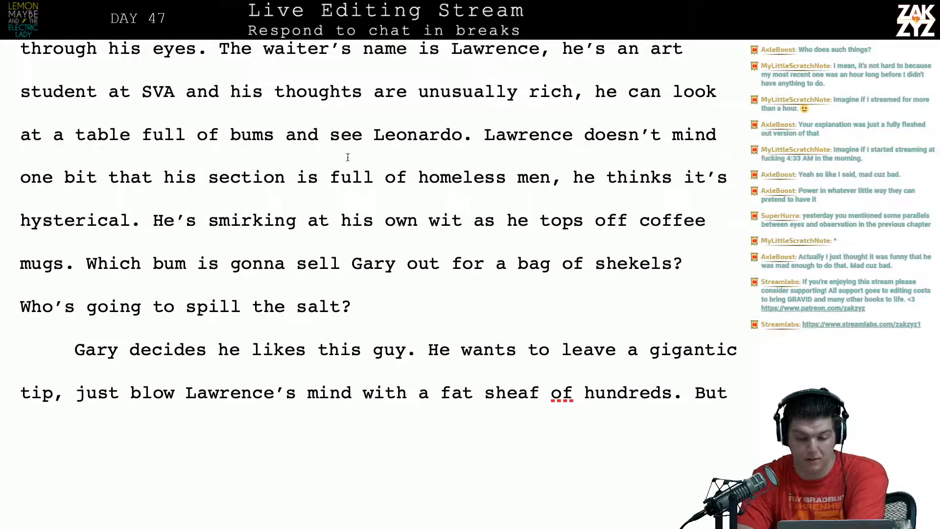
scroll(495, 136, down, 1)
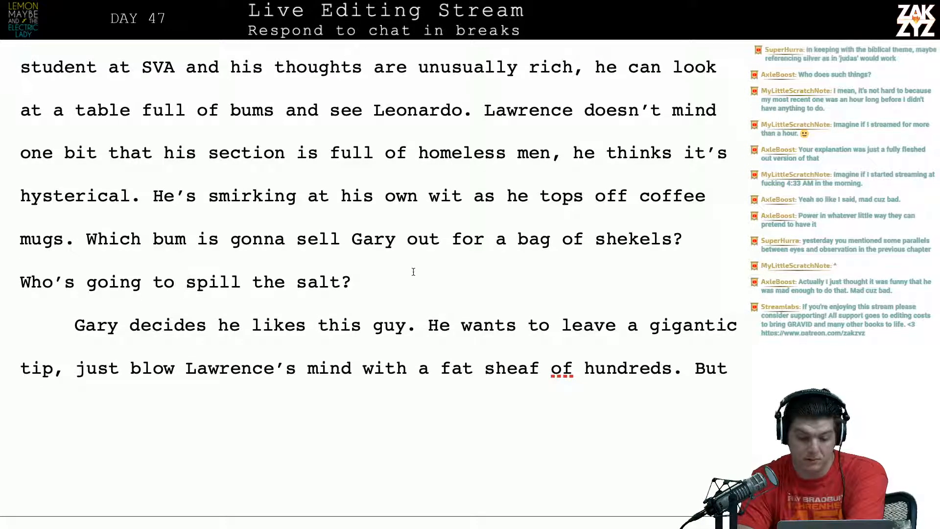
scroll(413, 272, down, 2)
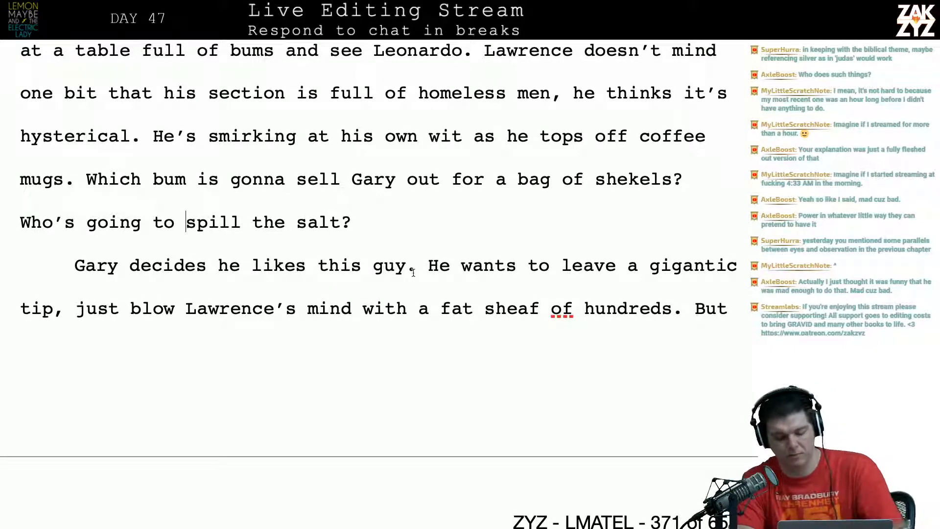
Switch to Safari, search the web for "spilling salt last supper" and read through the results.
key(ctrl+Left)
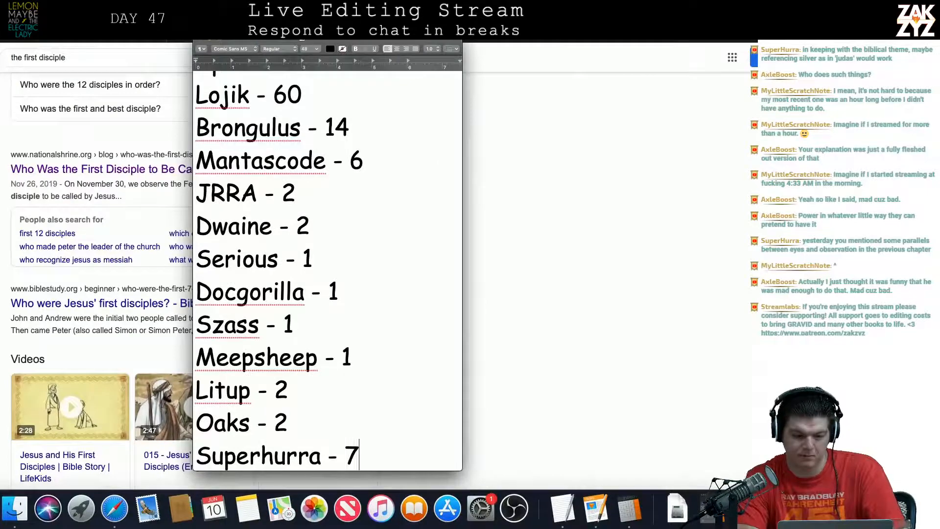
click(480, 25)
text(spilling s)
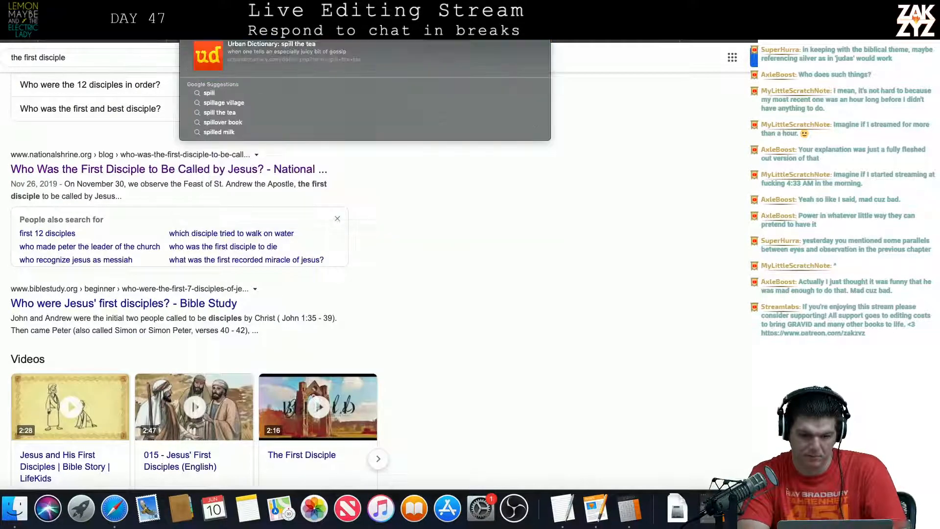
text(alt las)
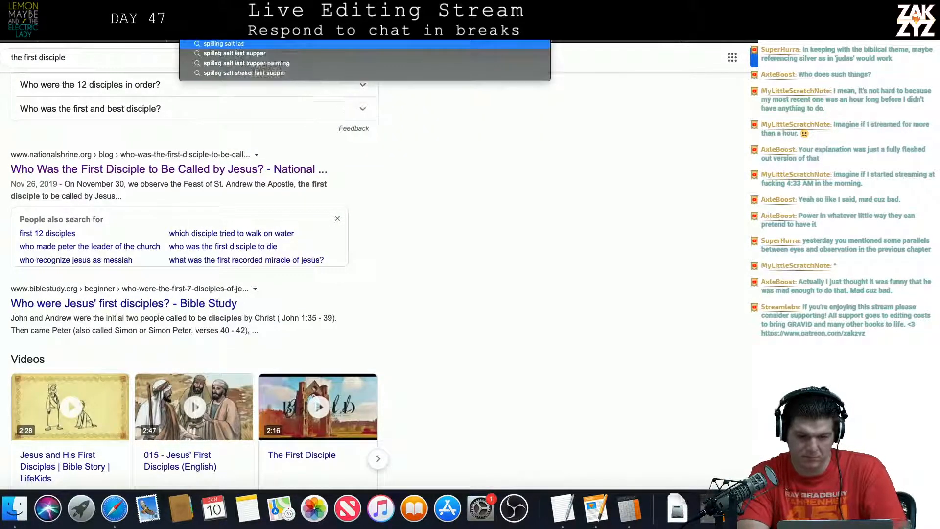
text(t supper)
key(Return)
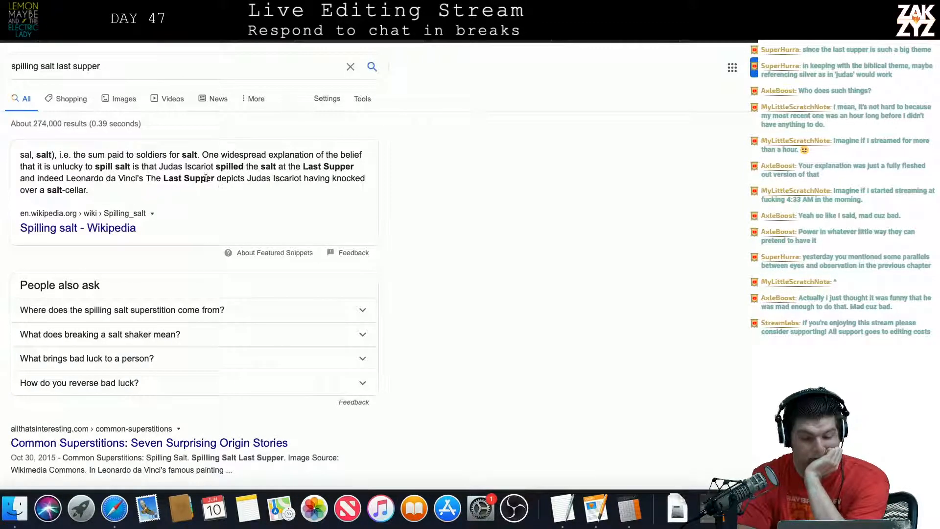
scroll(218, 191, down, 1)
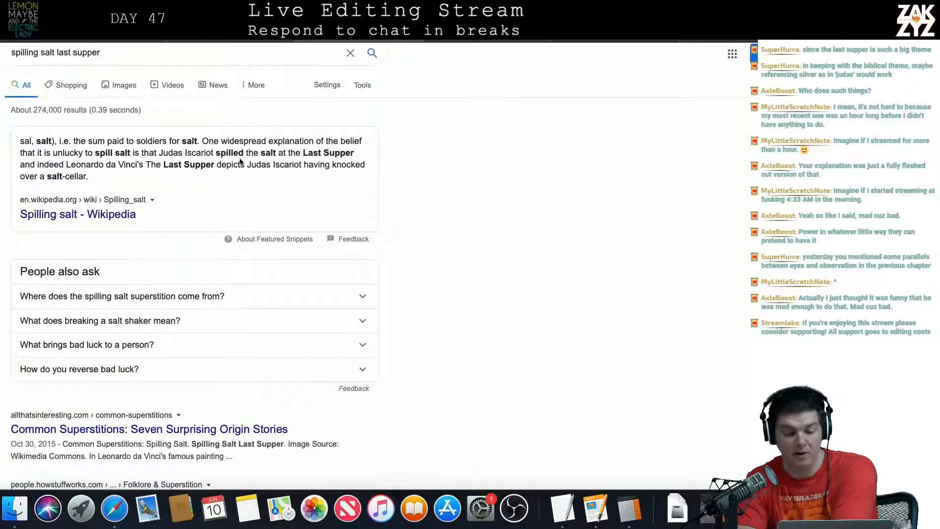
scroll(217, 181, down, 1)
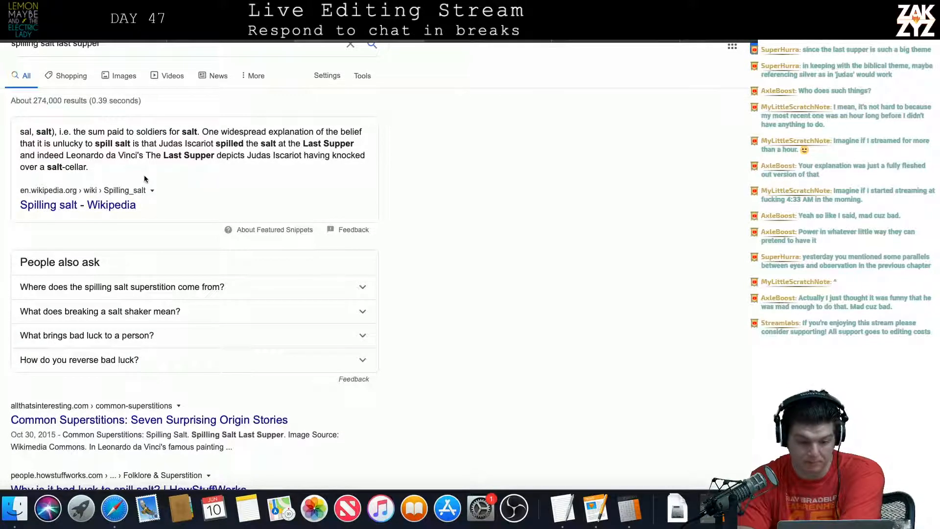
scroll(144, 175, down, 5)
scroll(144, 177, down, 1)
scroll(145, 179, down, 1)
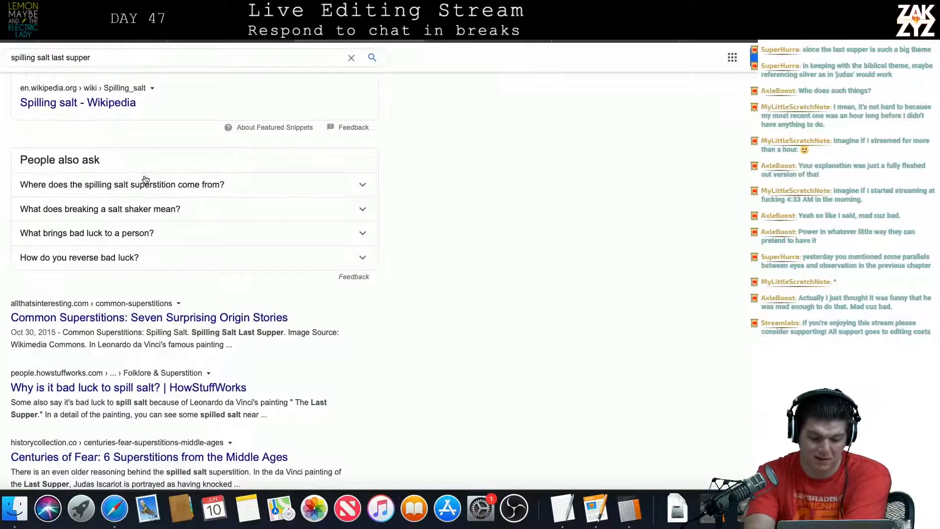
Switch back to the Pages manuscript and replace the question "Who's going to spill the salt?" with "He's waiting for someone to spill the salt.".
key(super+Tab)
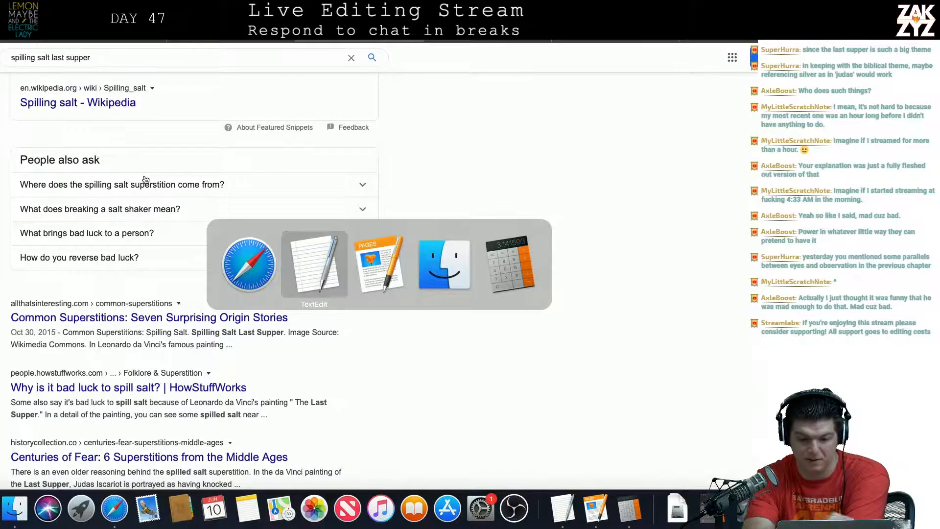
scroll(145, 176, down, 3)
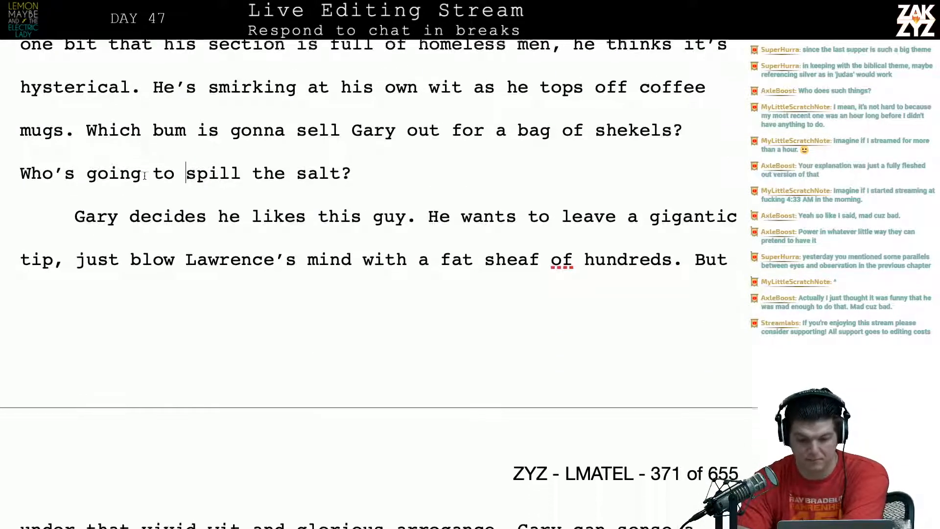
scroll(145, 176, down, 1)
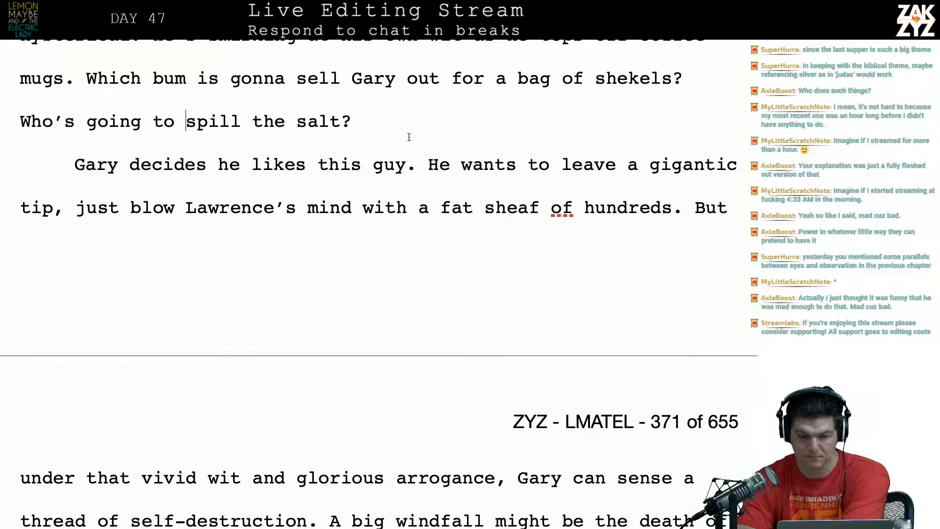
text(H)
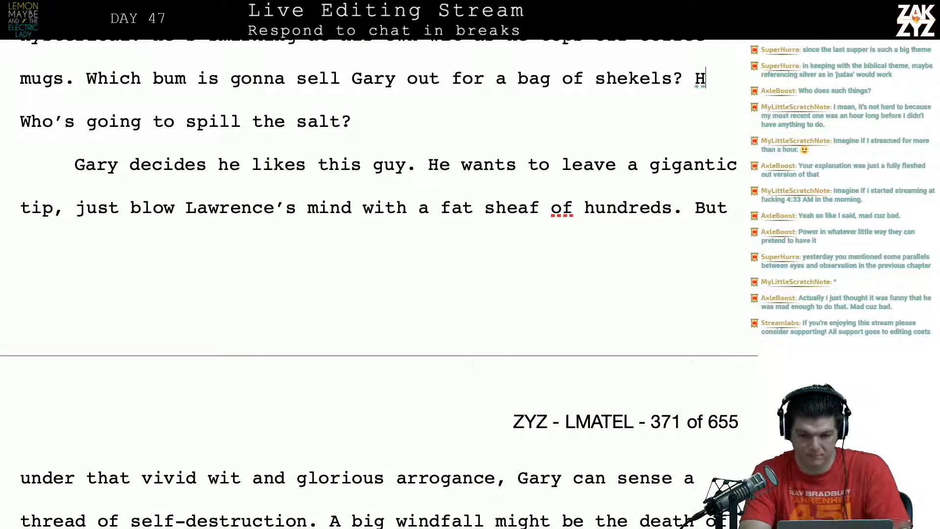
text(e's waiting for someone to)
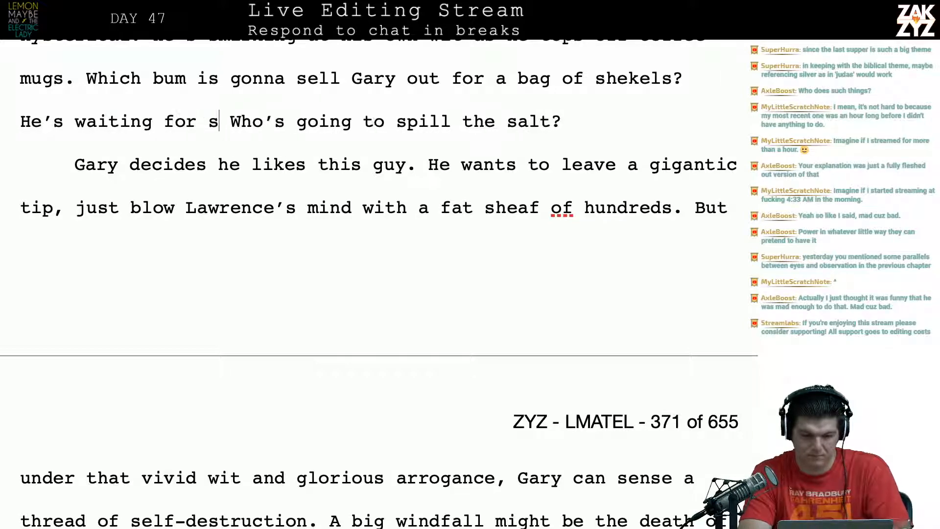
text( spill the salt.)
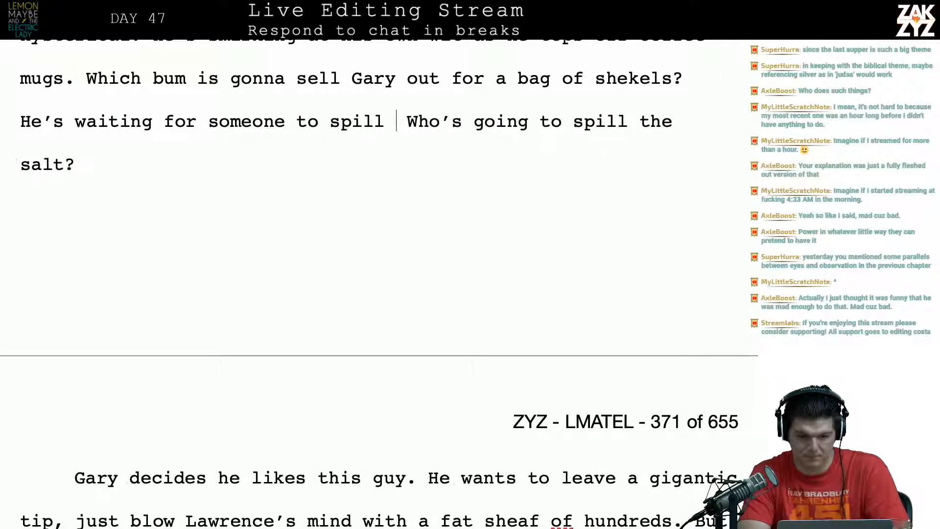
key(shift+Down)
key(BackSpace)
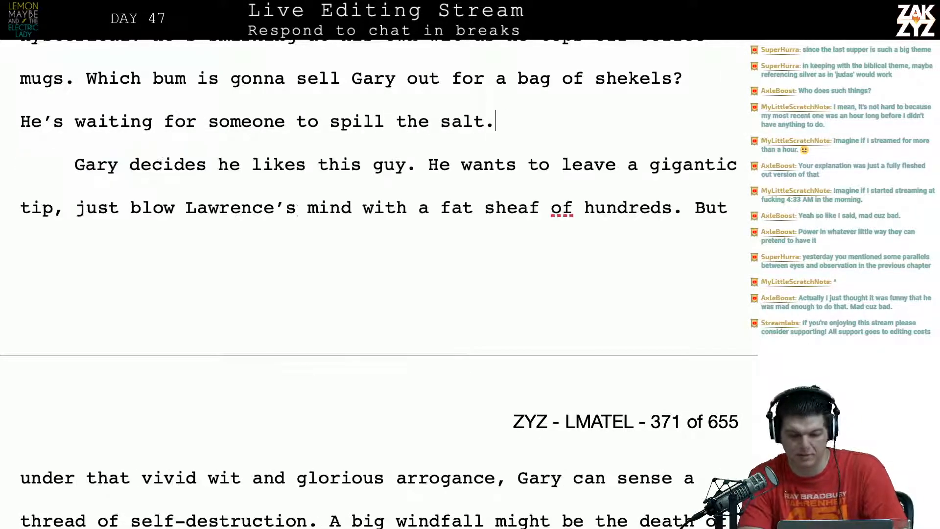
Change "He's" to "Lawrence is" at the start of the spilled-salt sentence and reread the waiter paragraph.
key(Up)
key(Up)
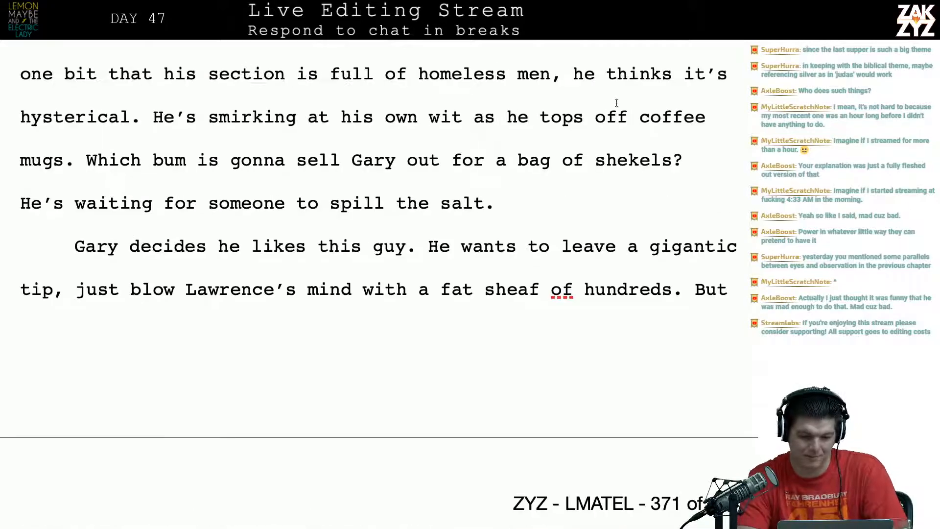
click(53, 206)
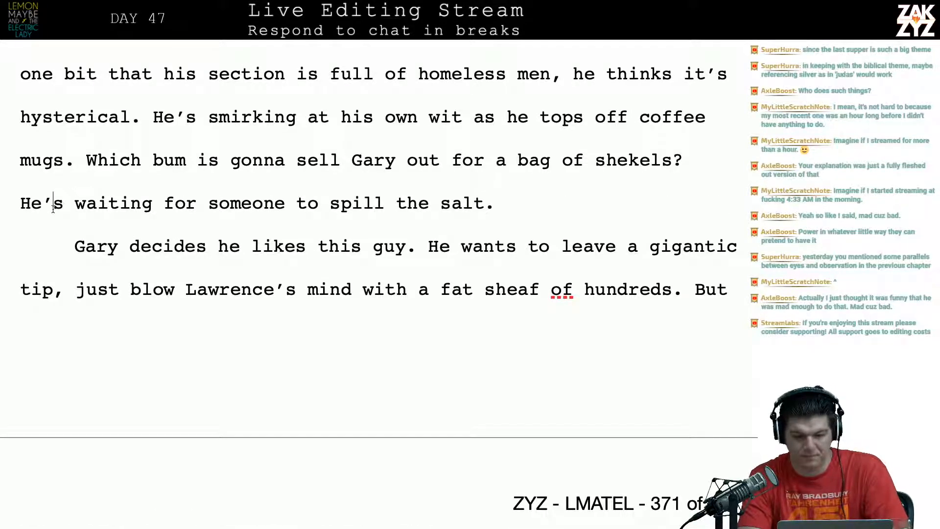
key(BackSpace)
key(Delete)
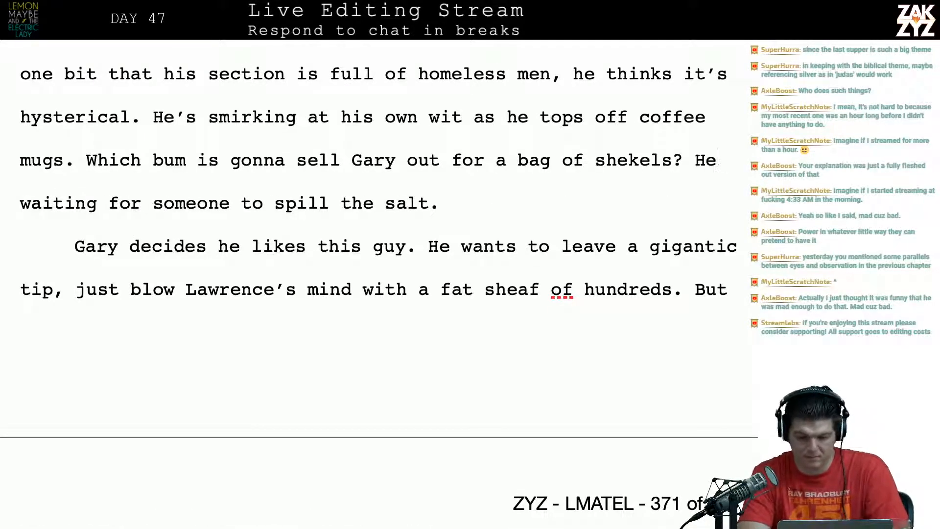
key(BackSpace)
key(BackSpace)
text(Lawrenc )
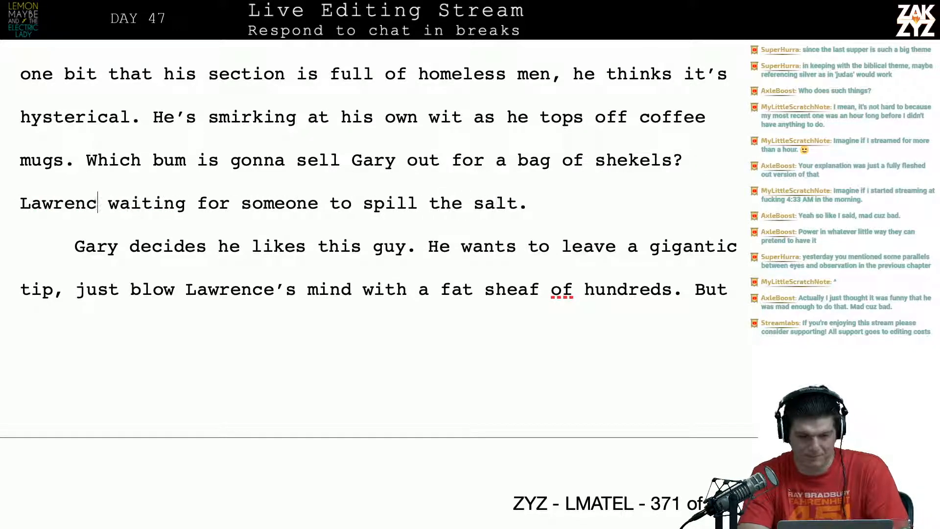
text(e is)
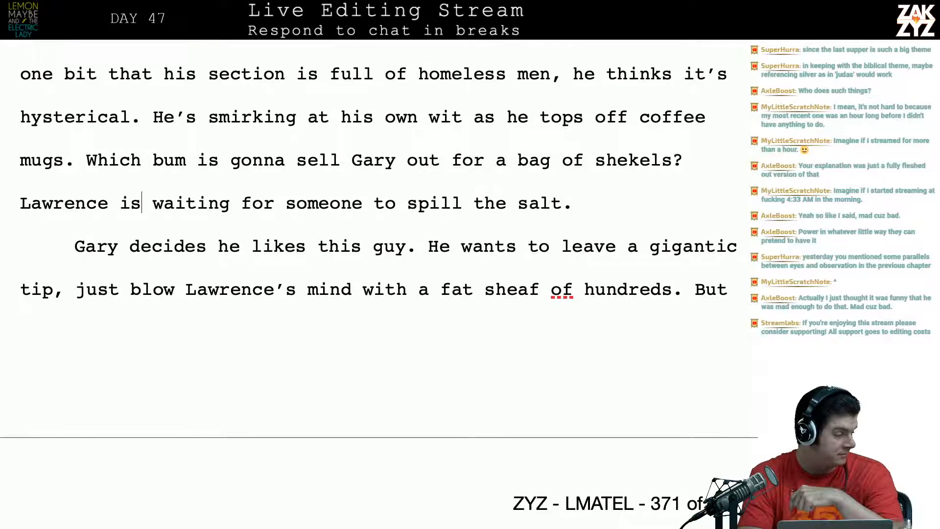
key(Right)
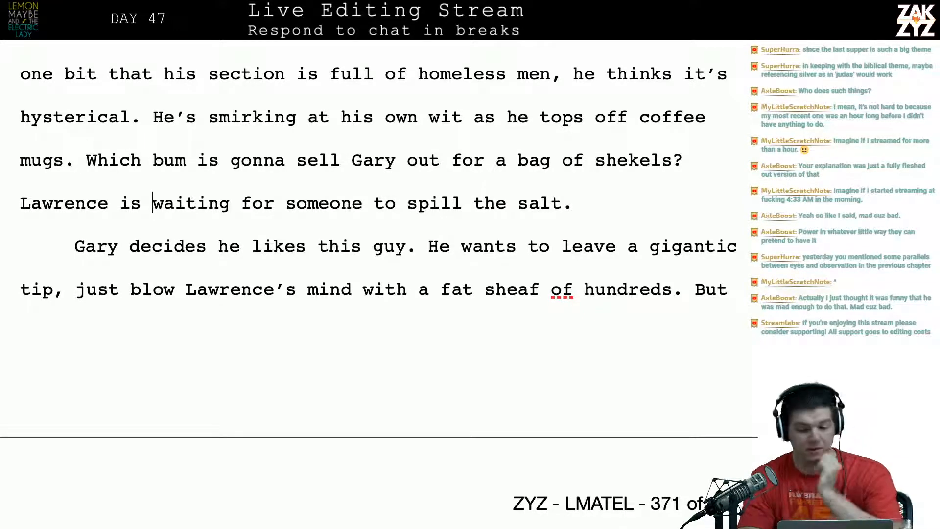
scroll(368, 245, up, 3)
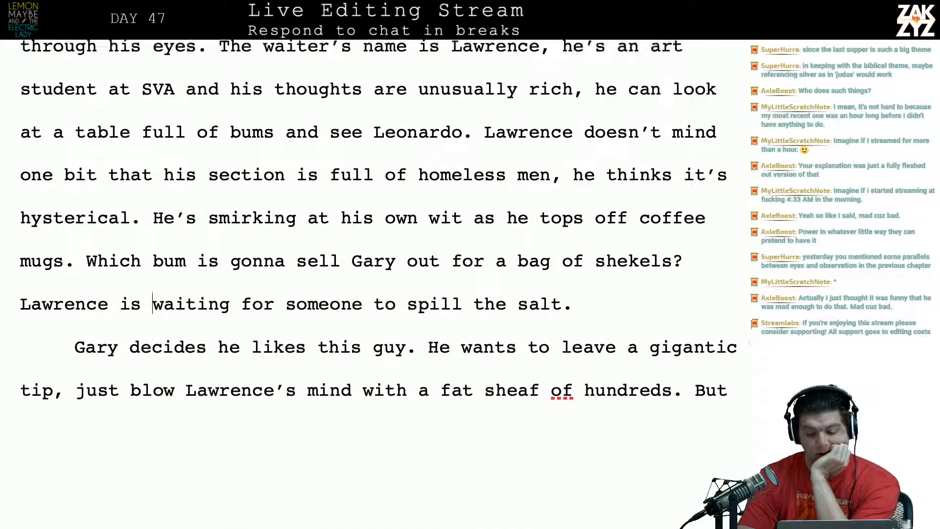
scroll(367, 245, down, 1)
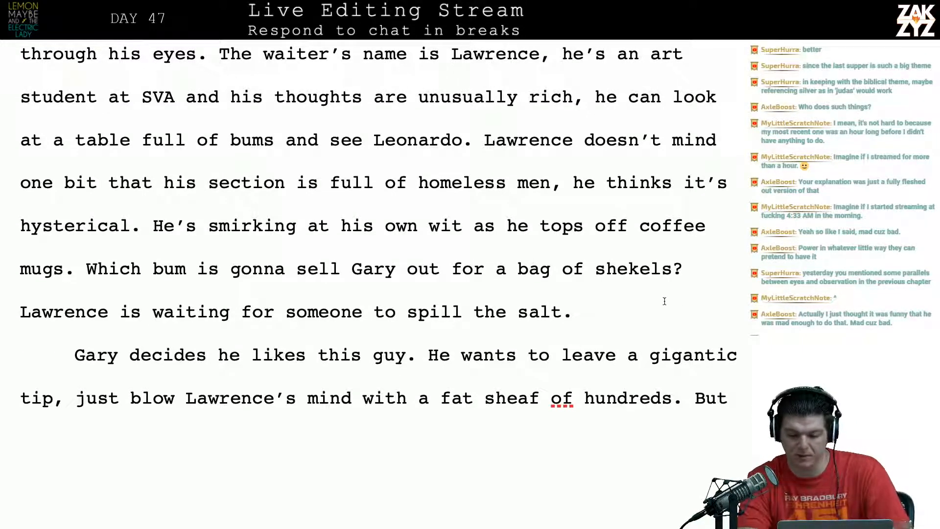
Switch to Safari, search the web for "what coins was judas given" and open the Armstrong Economics article on the 30 silver coins.
click(673, 270)
key(Left)
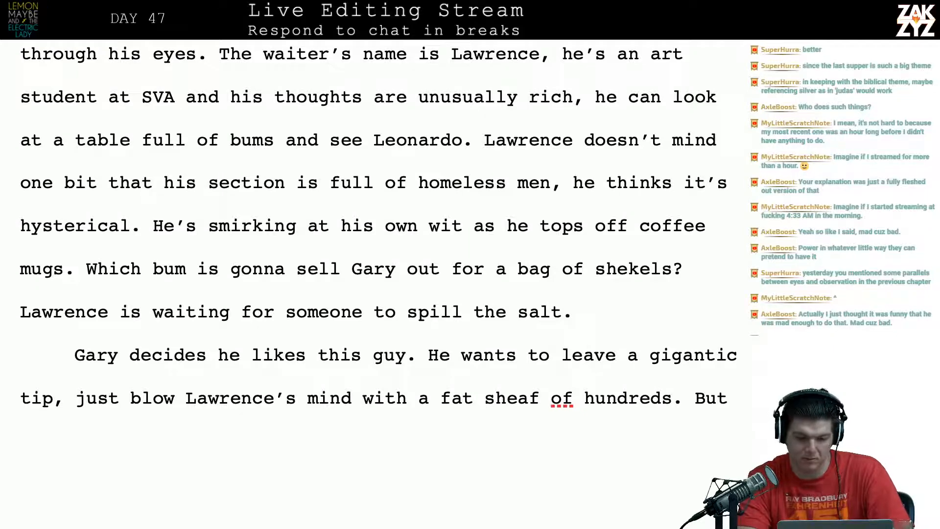
key(super+Tab)
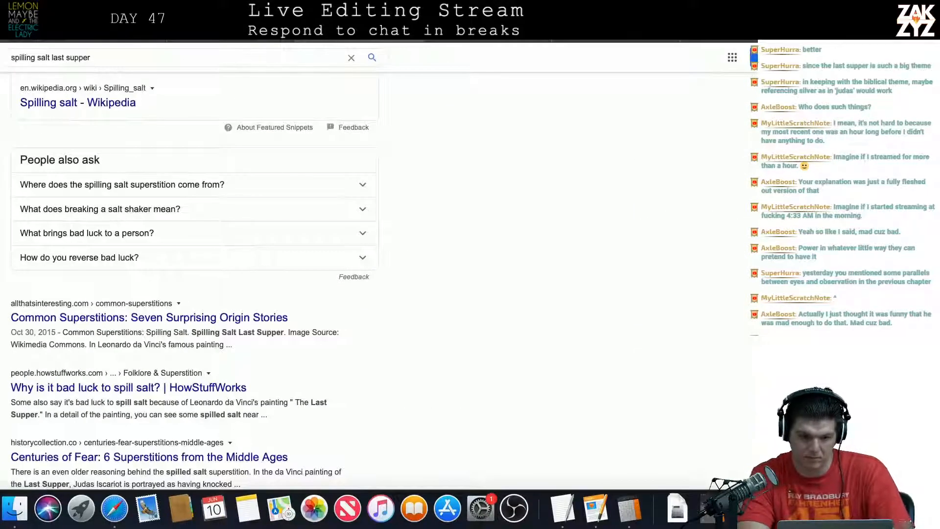
key(super+l)
text(what coins was j)
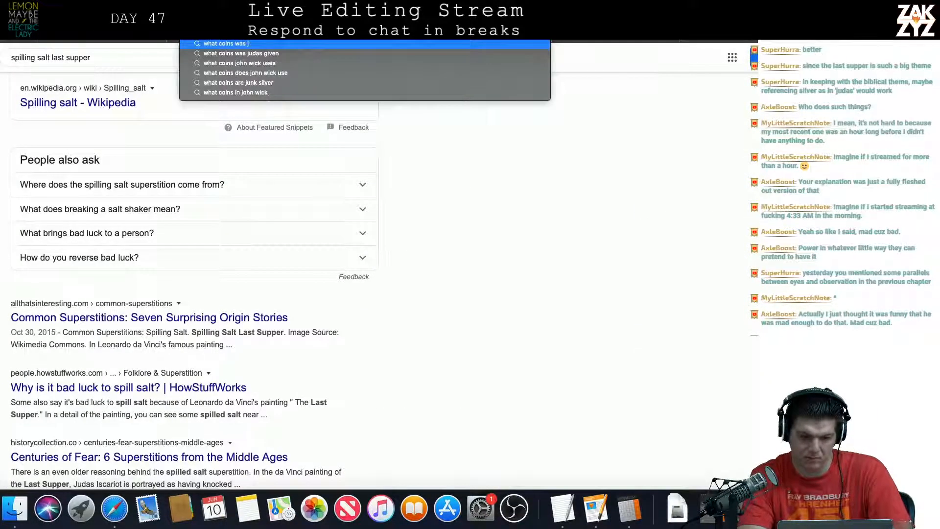
text(uda)
key(Down)
key(Return)
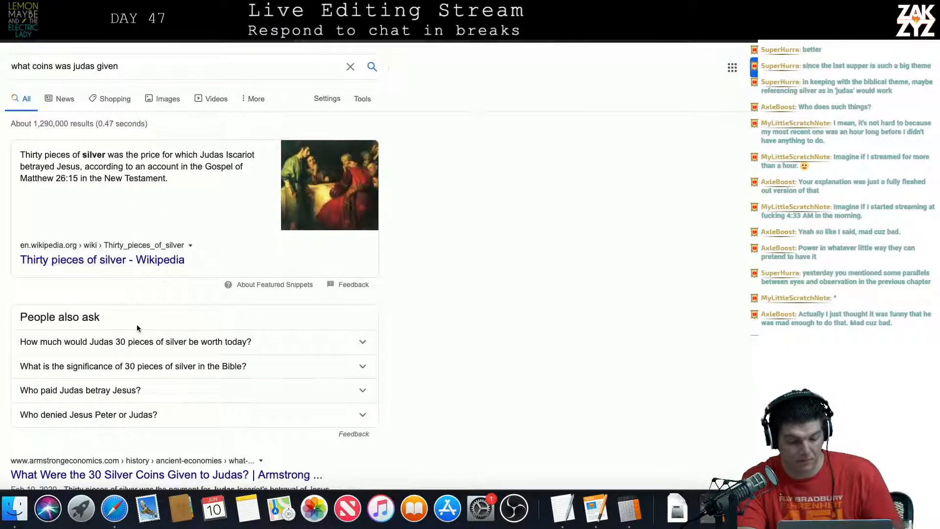
scroll(108, 273, down, 3)
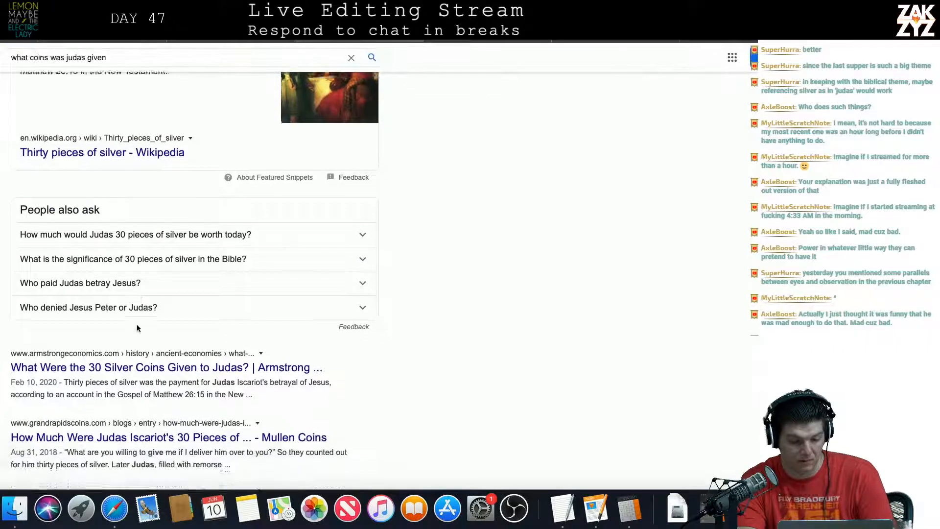
click(126, 362)
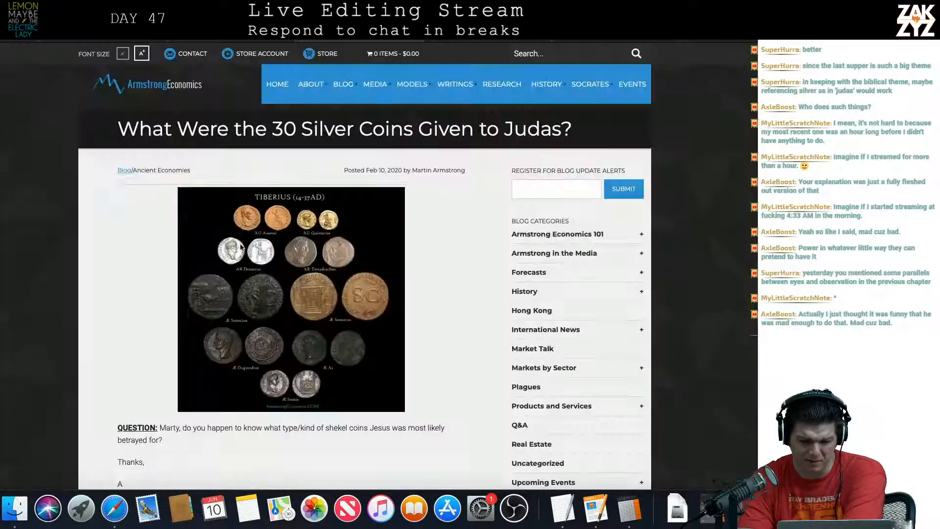
Read through the article on Judas's silver coins, examining what it says about shekels, the denarius and the value of the payment.
scroll(241, 247, down, 5)
scroll(241, 248, down, 5)
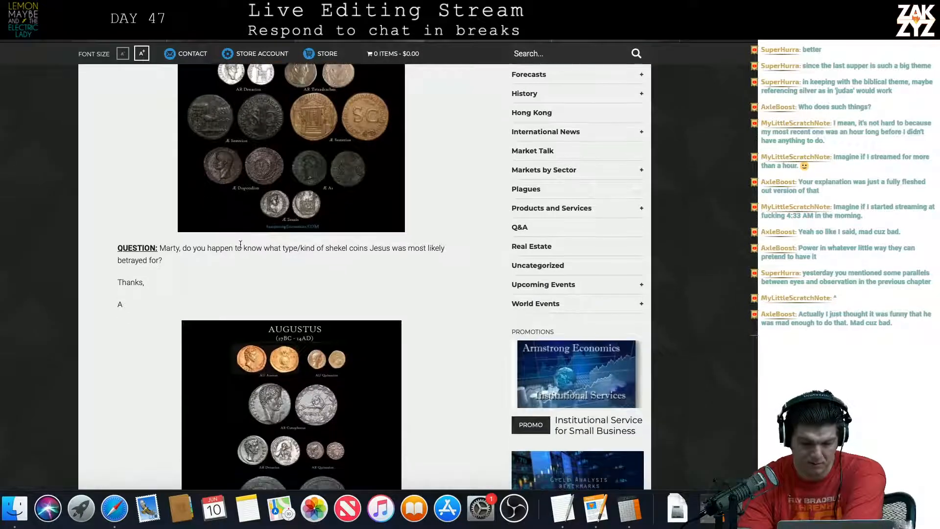
scroll(241, 248, down, 5)
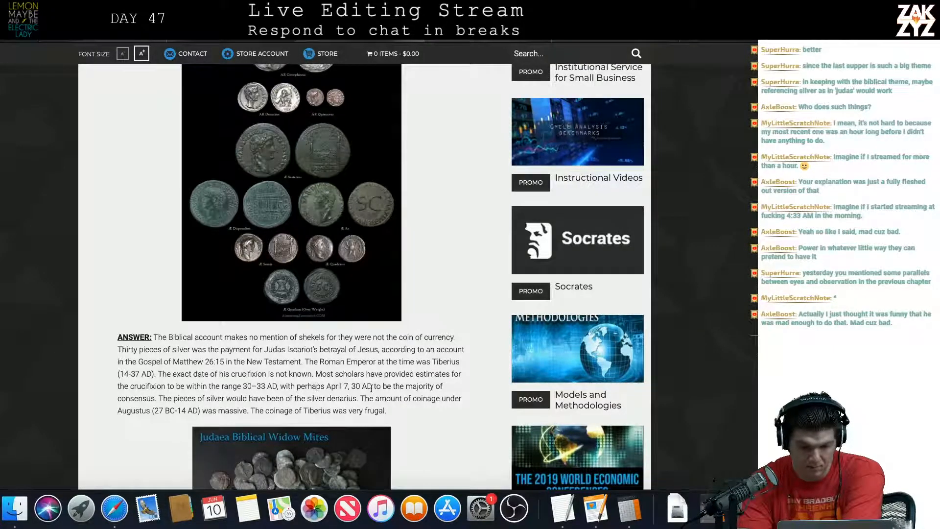
scroll(410, 398, down, 3)
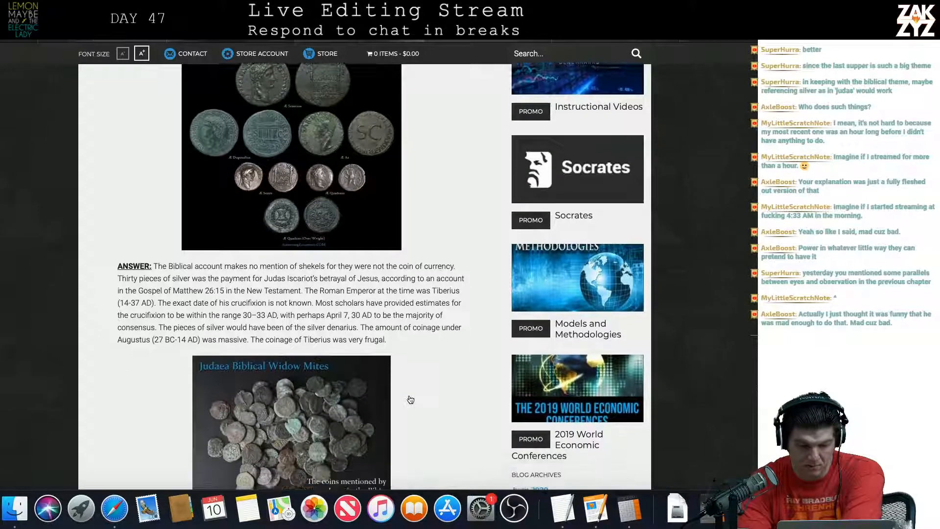
scroll(411, 400, down, 4)
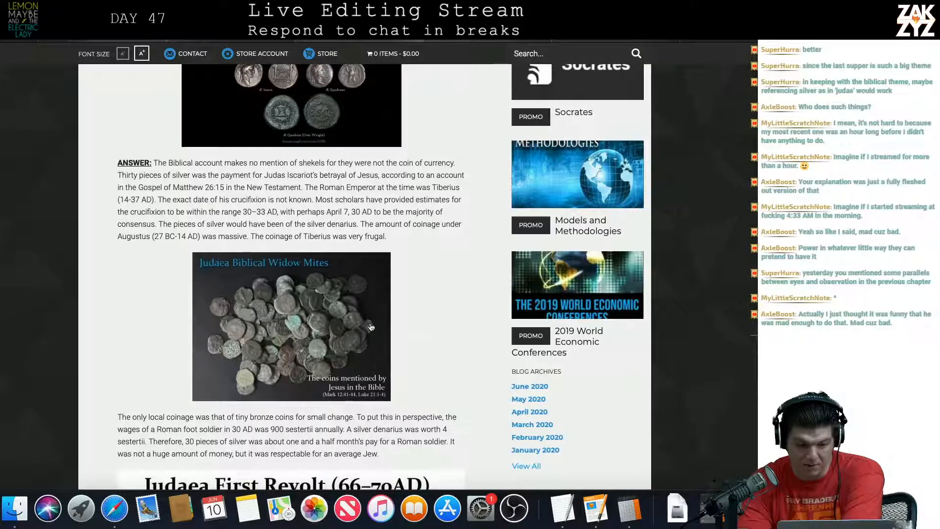
scroll(424, 320, down, 2)
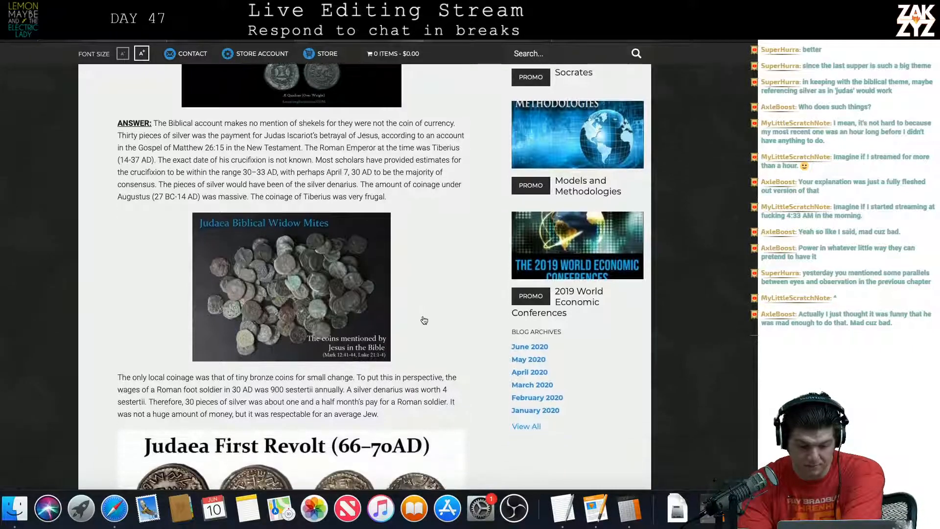
scroll(424, 320, down, 5)
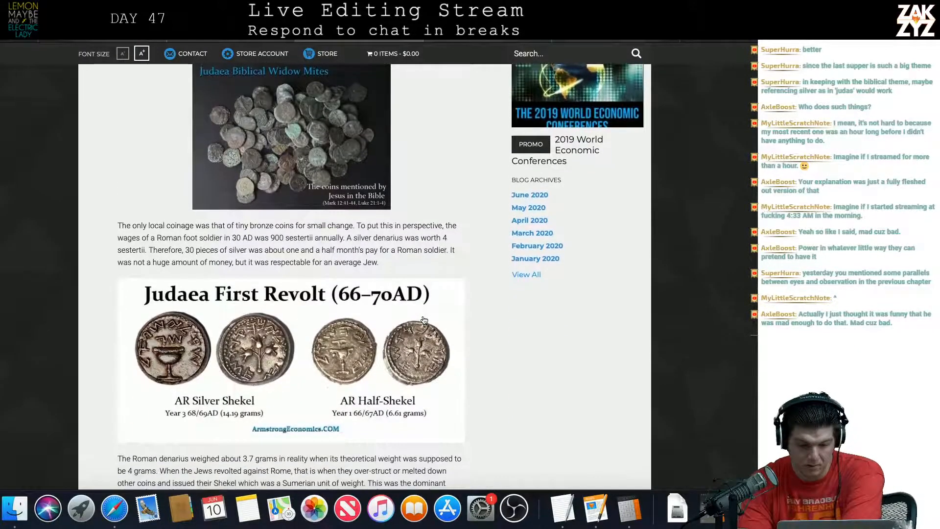
scroll(425, 320, down, 1)
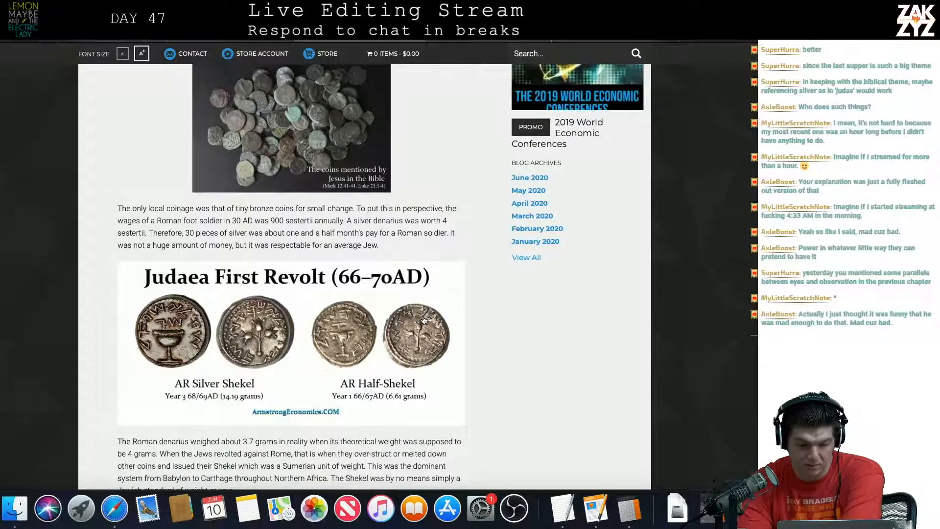
scroll(424, 320, up, 1)
scroll(424, 320, up, 1)
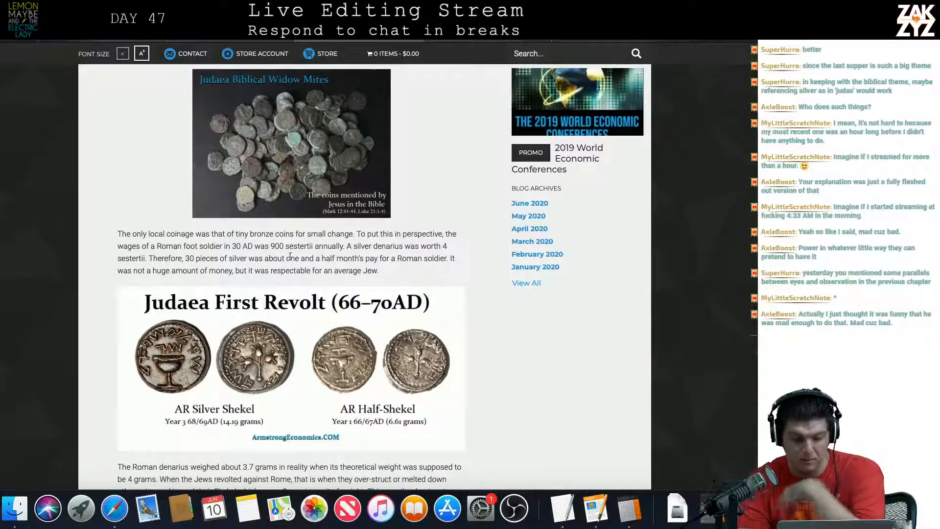
scroll(351, 256, down, 5)
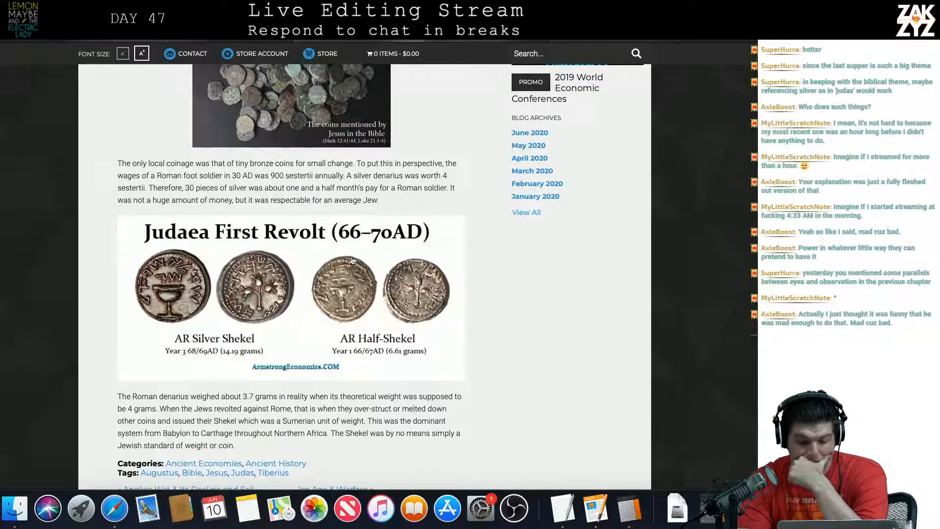
scroll(352, 260, down, 3)
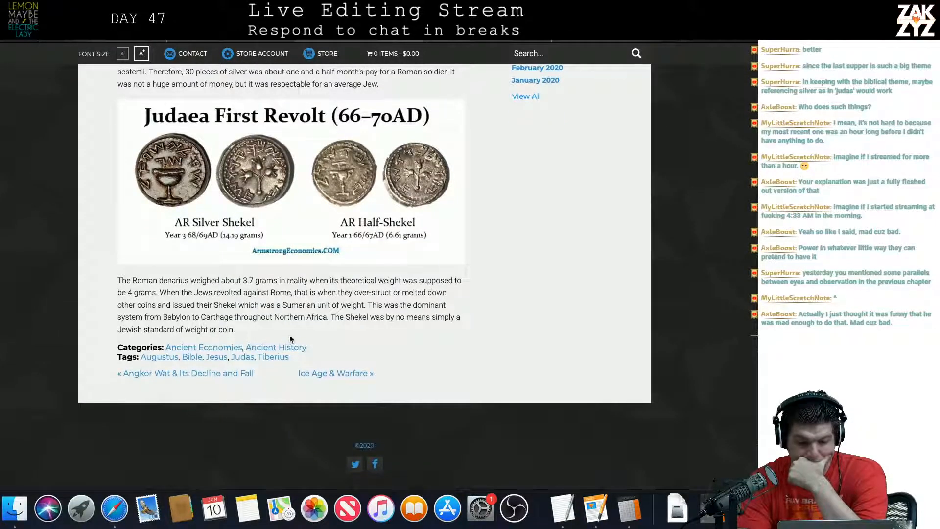
scroll(348, 335, down, 1)
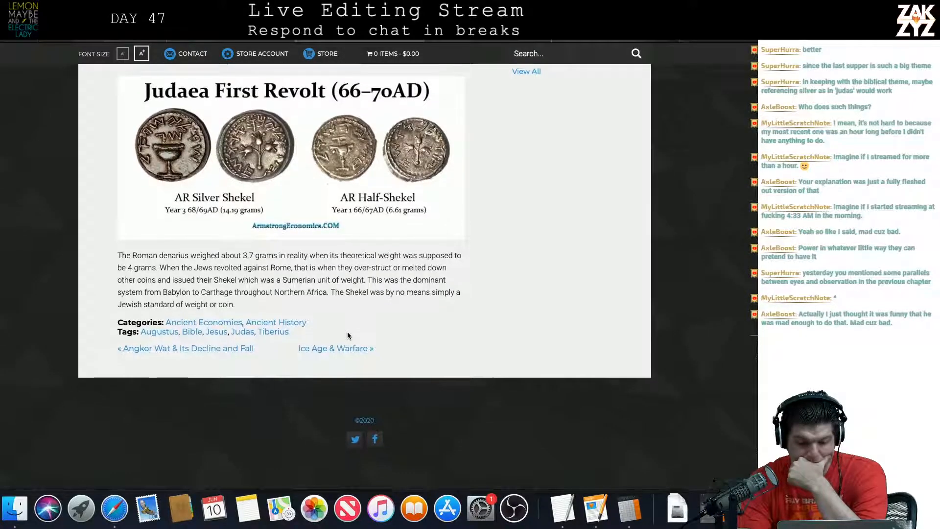
scroll(348, 335, up, 10)
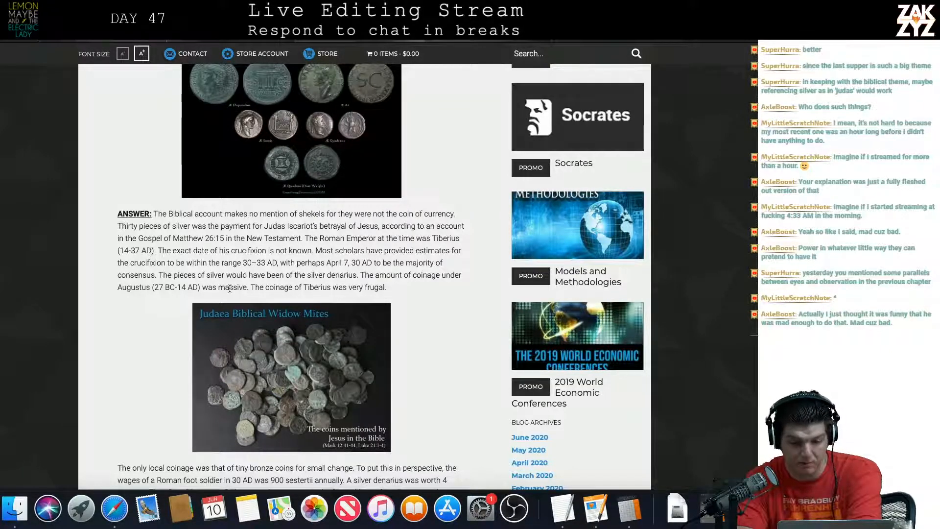
scroll(229, 289, up, 3)
scroll(231, 292, up, 5)
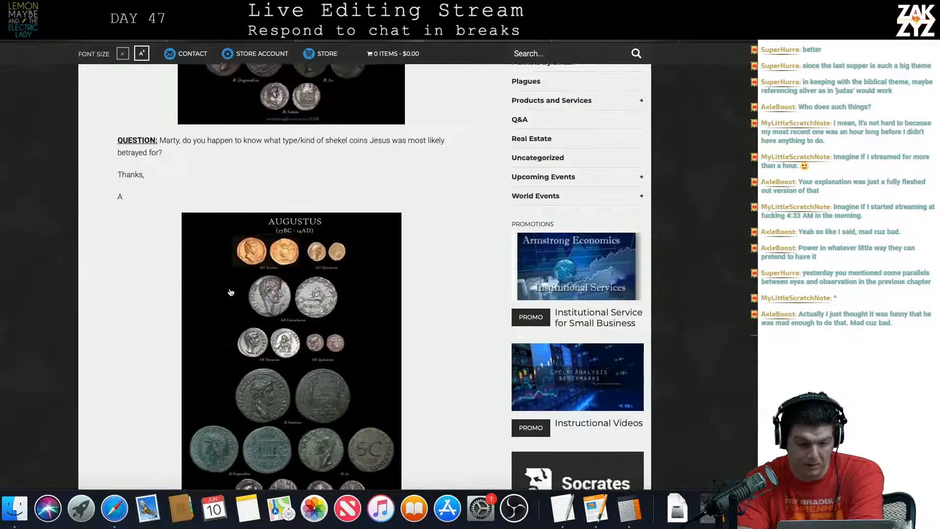
scroll(231, 293, down, 7)
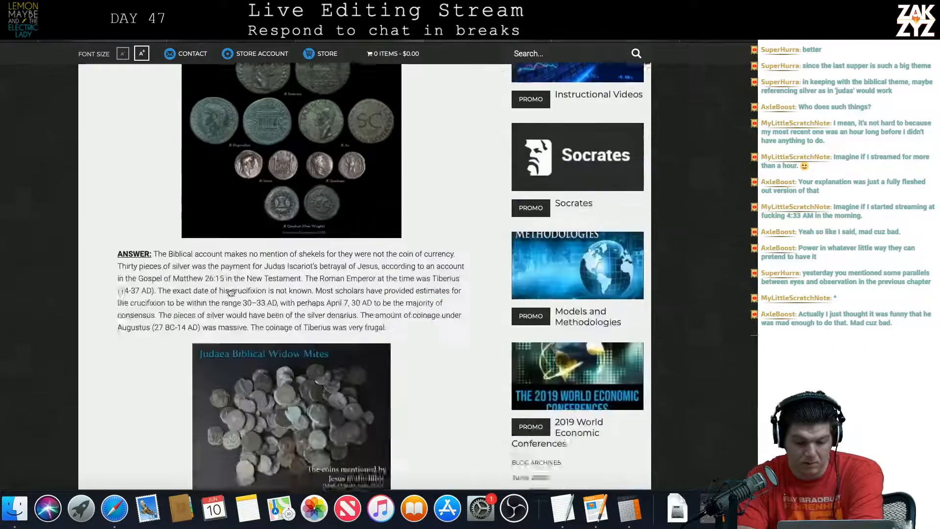
Finish reading the coin article, switch back to the Pages manuscript and replace "shekels" with "silver" in the waiter paragraph's question.
scroll(231, 293, down, 5)
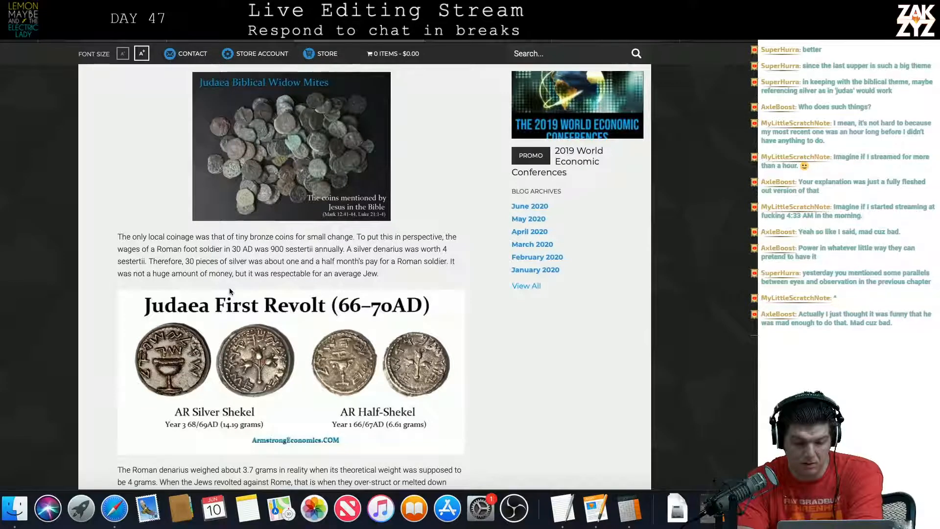
scroll(229, 288, up, 1)
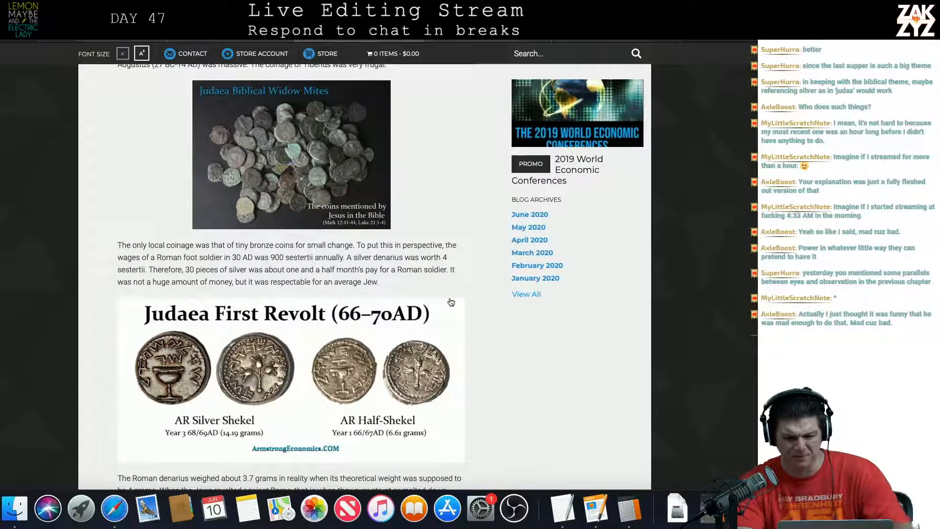
key(super+Tab)
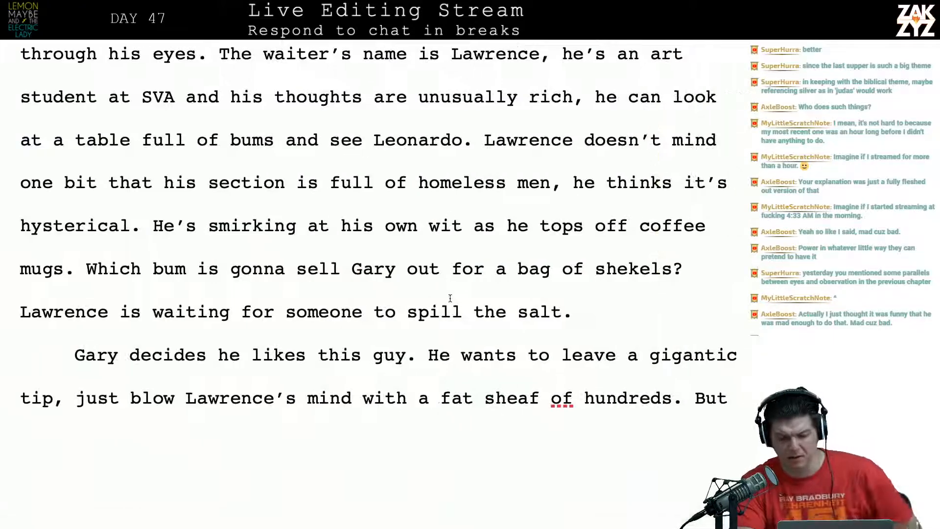
key(BackSpace)
key(BackSpace)
key(BackSpace)
key(BackSpace)
key(BackSpace)
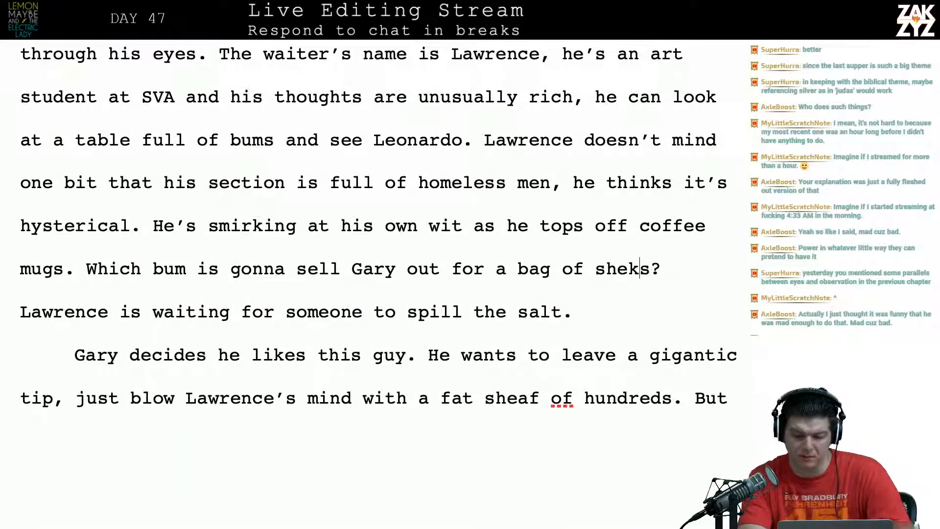
key(BackSpace)
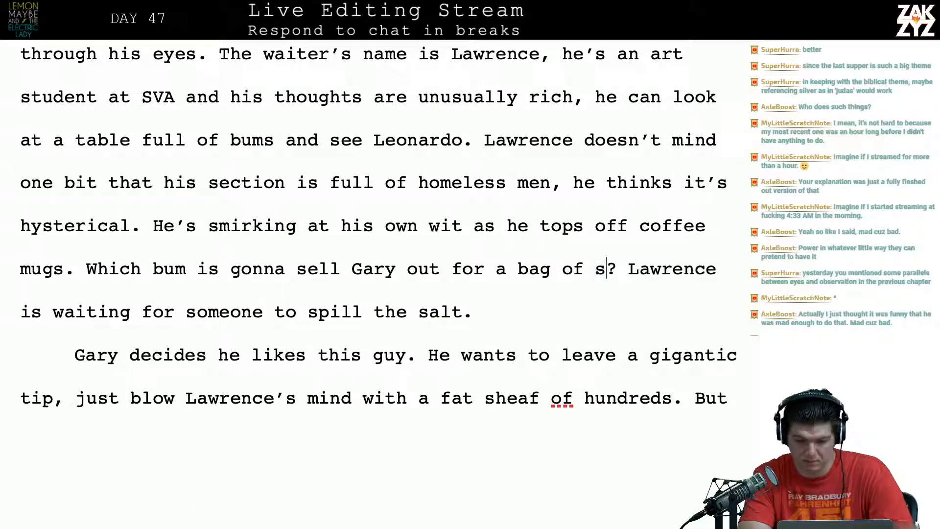
key(Delete)
text(silver)
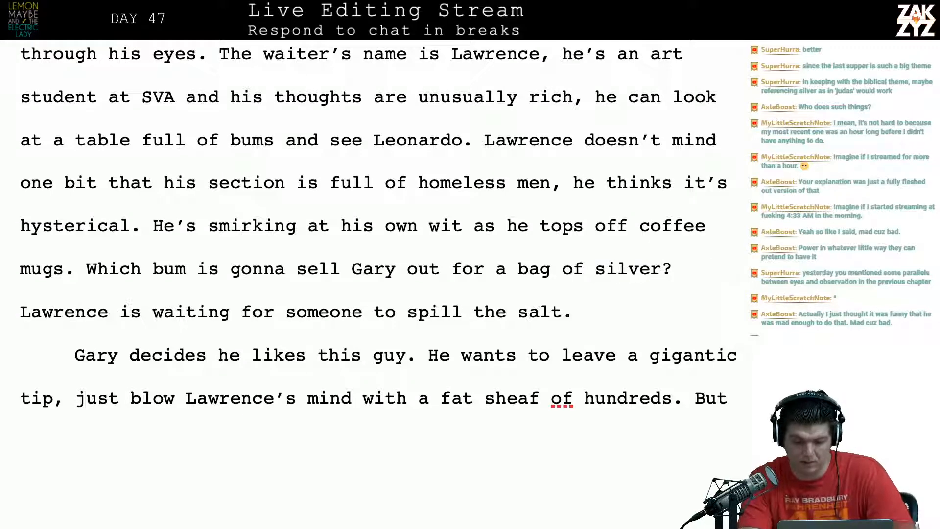
Replace "a bag" with "thirty pieces" so the question ends "for thirty pieces of silver?".
key(Left)
key(Left)
key(Left)
key(Left)
key(Left)
key(Left)
key(Left)
key(Left)
key(Left)
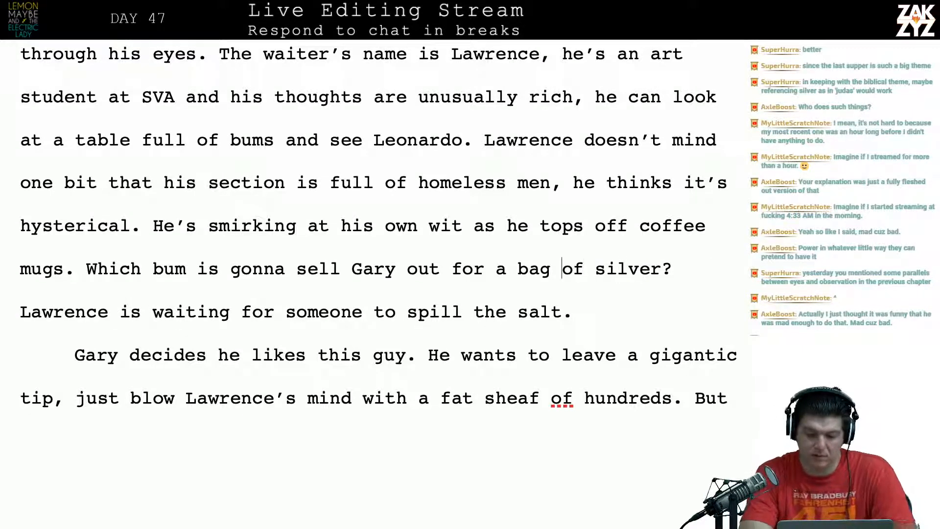
key(BackSpace)
key(BackSpace)
key(BackSpace)
key(BackSpace)
key(BackSpace)
text(thirty )
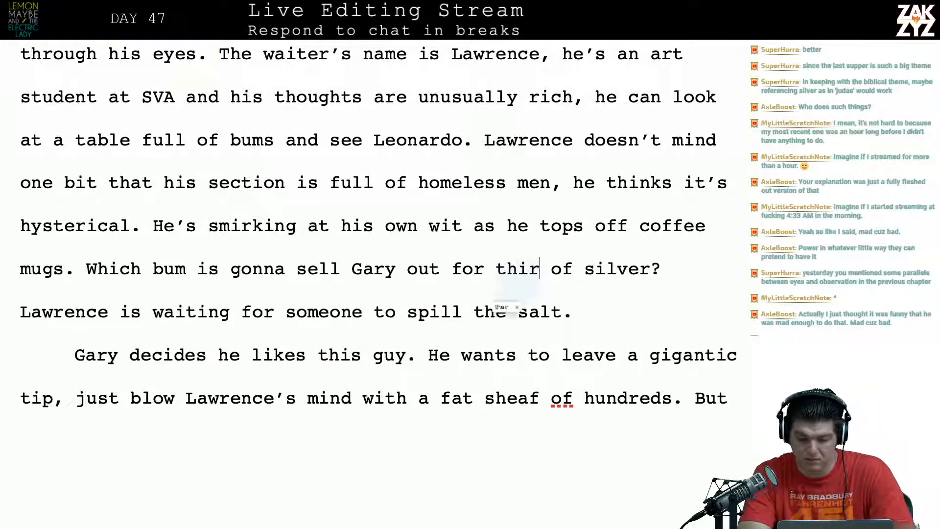
text(pieces)
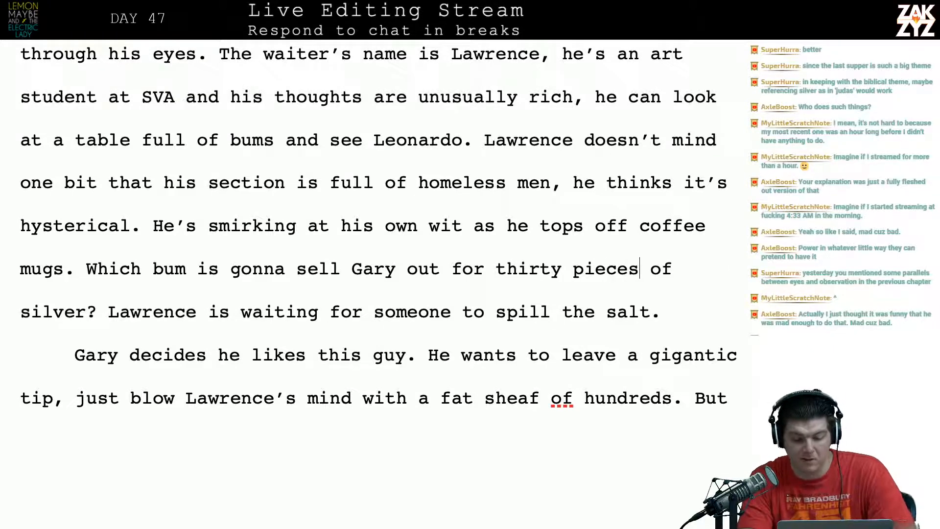
Reread the thirty pieces of silver question and the spilled-salt sentence word by word.
key(Right)
key(Right)
key(Right)
key(Right)
key(Right)
key(Right)
key(Right)
key(Right)
key(Right)
key(Right)
key(Right)
key(Right)
key(Right)
key(Right)
key(Right)
key(Right)
key(Right)
key(Right)
key(Right)
key(Right)
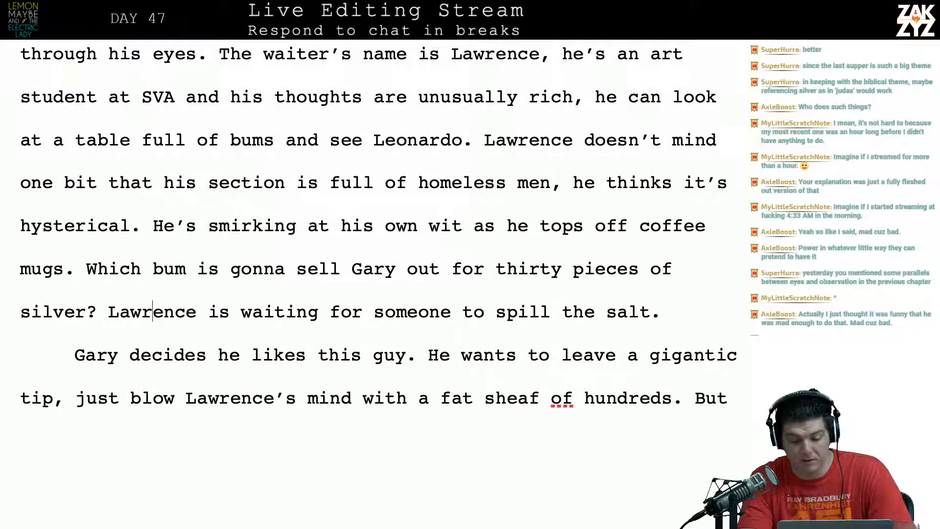
key(Right)
key(Right)
key(Right)
key(Right)
key(Right)
key(Right)
key(Right)
key(Right)
key(Right)
key(Down)
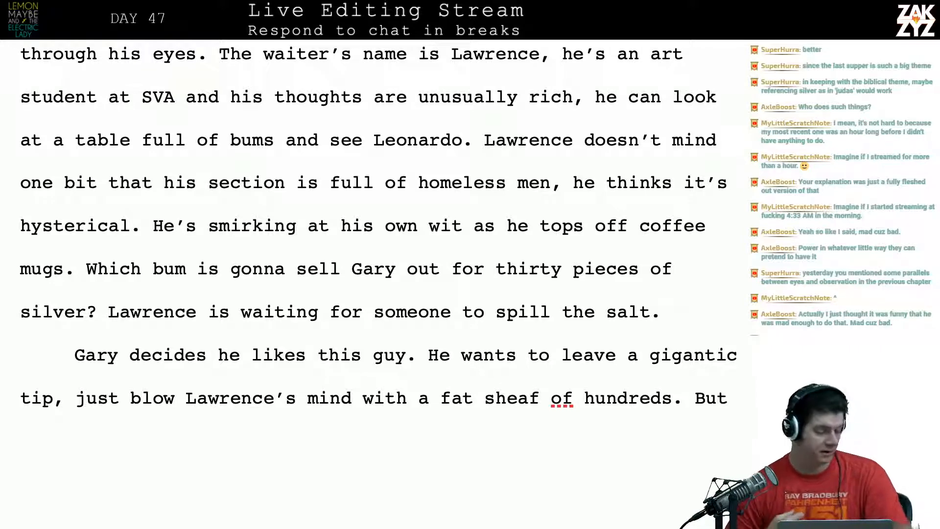
Switch to the TextEdit tally of chat contributors, set the last listed contributor's count to 8, and return to the Pages manuscript.
key(super+Tab)
key(super+Tab)
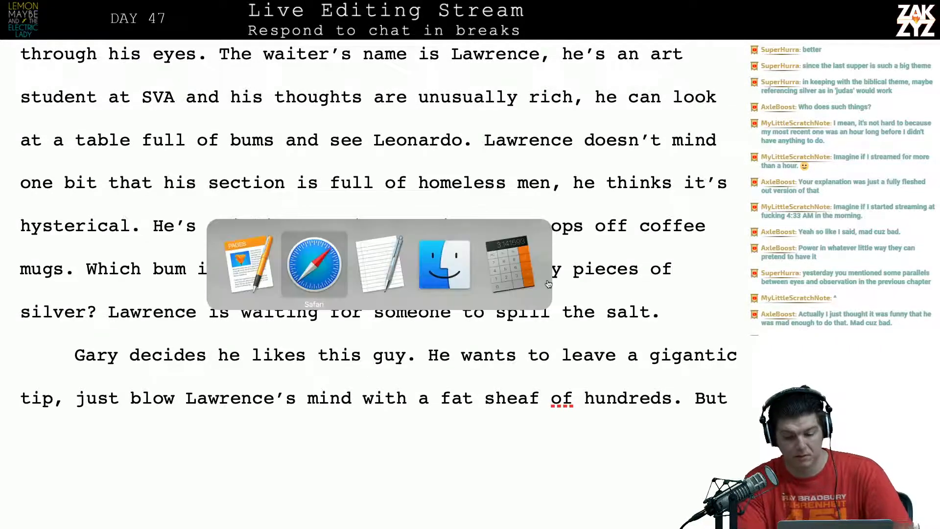
key(BackSpace)
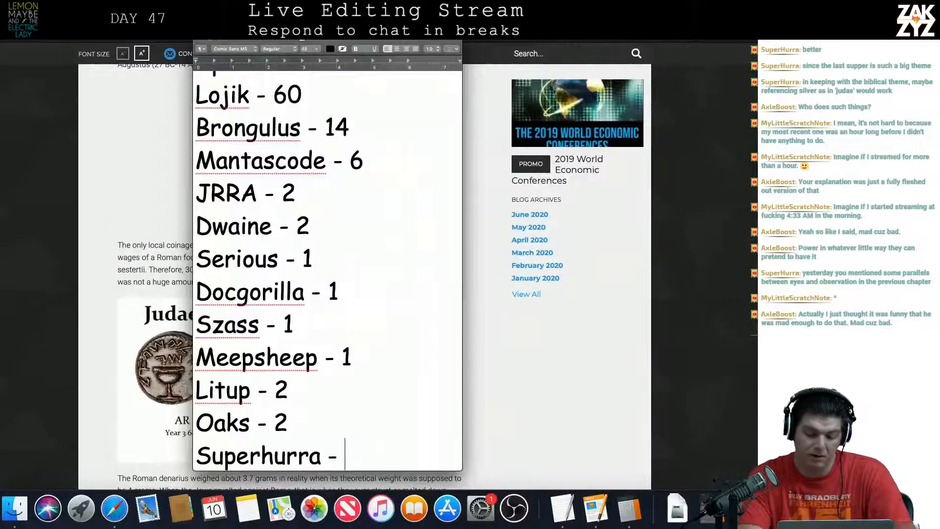
text(8)
key(super+Tab)
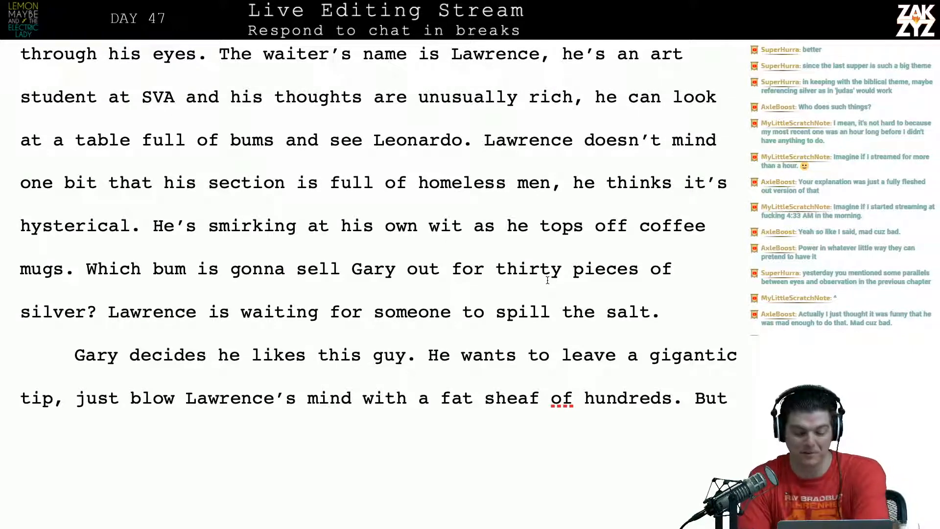
Read the paragraph beginning "Gary decides he likes this guy", checking its wording and how it continues onto the following page.
scroll(547, 280, down, 3)
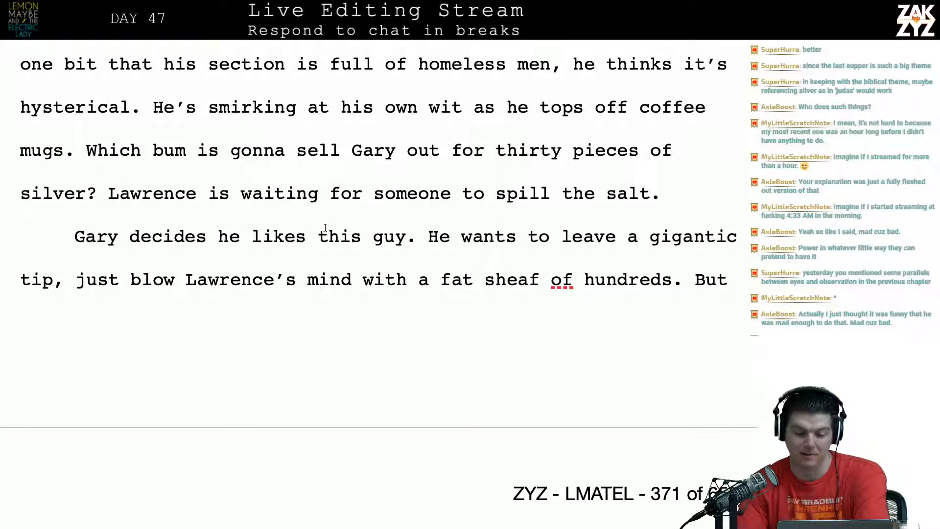
scroll(325, 228, down, 1)
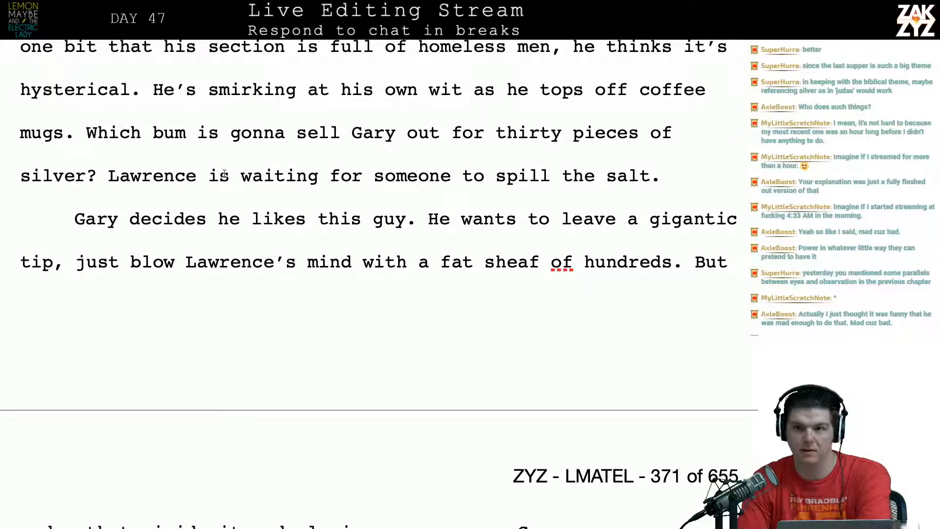
scroll(223, 167, down, 5)
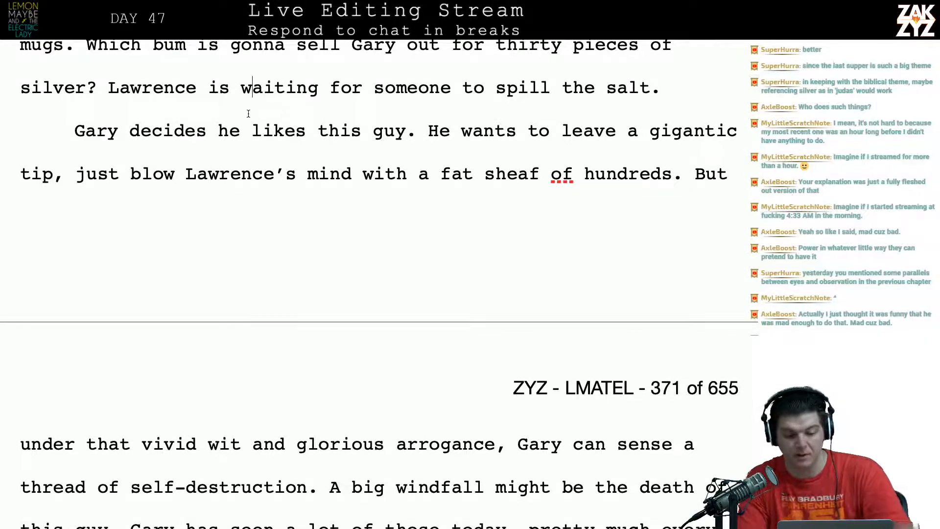
key(Right)
click(249, 113)
key(Right)
key(Right)
key(Right)
key(Right)
key(Right)
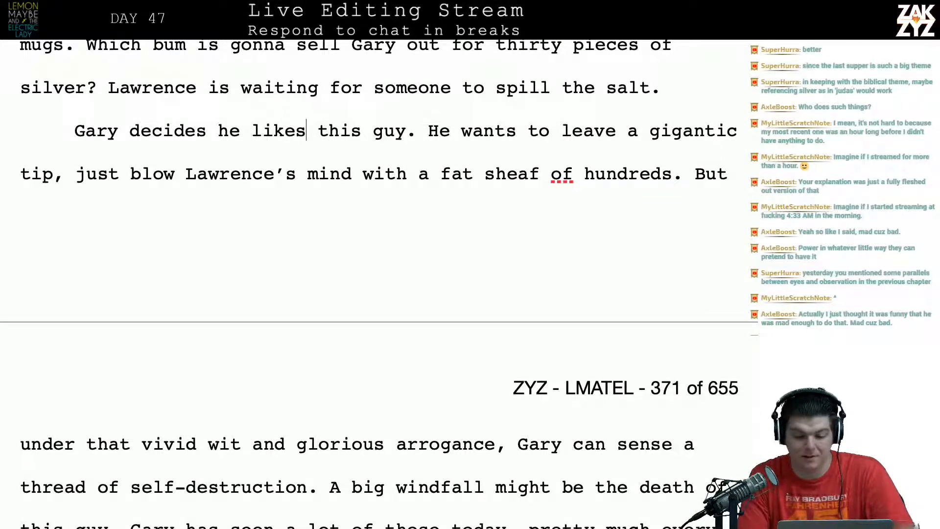
key(Right)
key(Right)
key(Right)
key(Right)
key(Right)
key(Right)
key(Right)
key(Right)
key(Right)
key(Left)
key(Left)
key(Left)
key(Left)
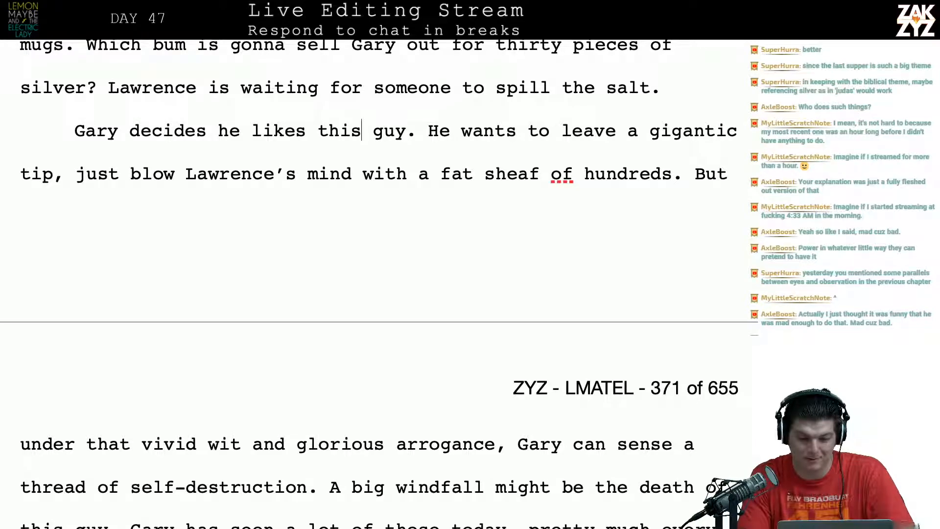
key(Left)
key(Left)
key(Right)
key(Right)
key(Right)
key(Right)
key(Right)
key(Right)
key(Right)
key(Right)
key(Right)
key(Right)
key(Right)
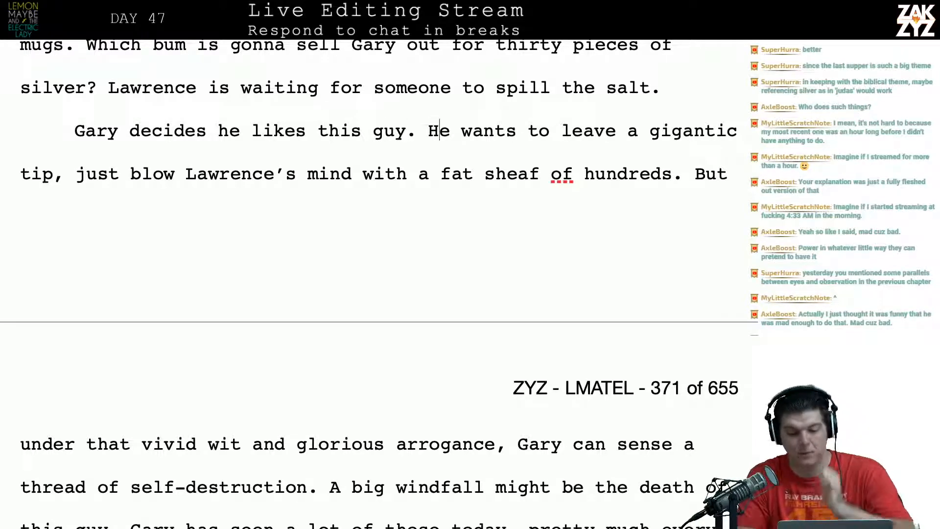
scroll(379, 284, up, 3)
scroll(171, 92, down, 2)
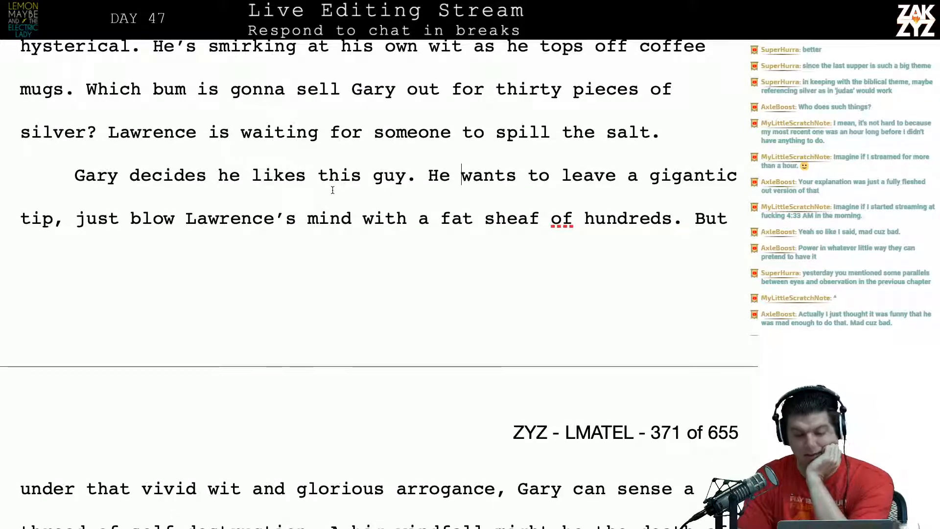
scroll(333, 190, down, 2)
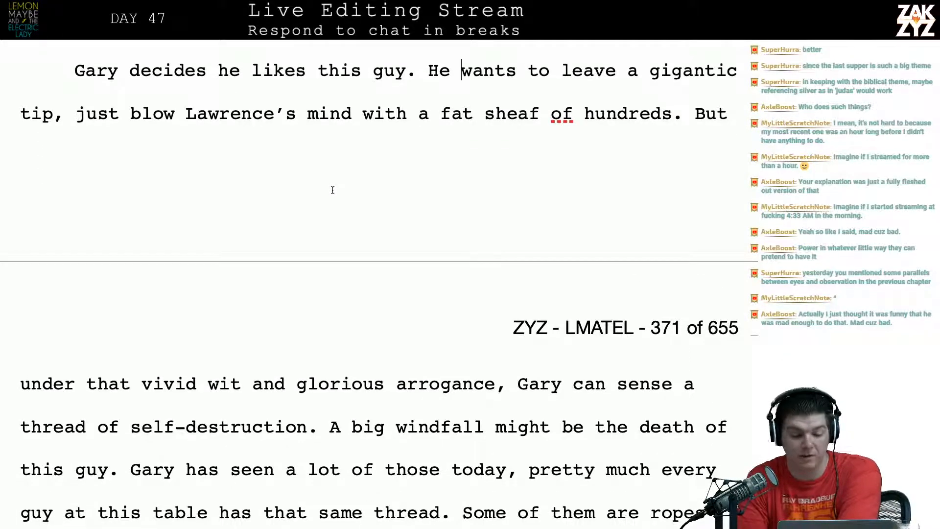
Replace ", just" with " and" so the sentence reads "leave a gigantic tip and blow Lawrence's mind".
scroll(332, 190, down, 1)
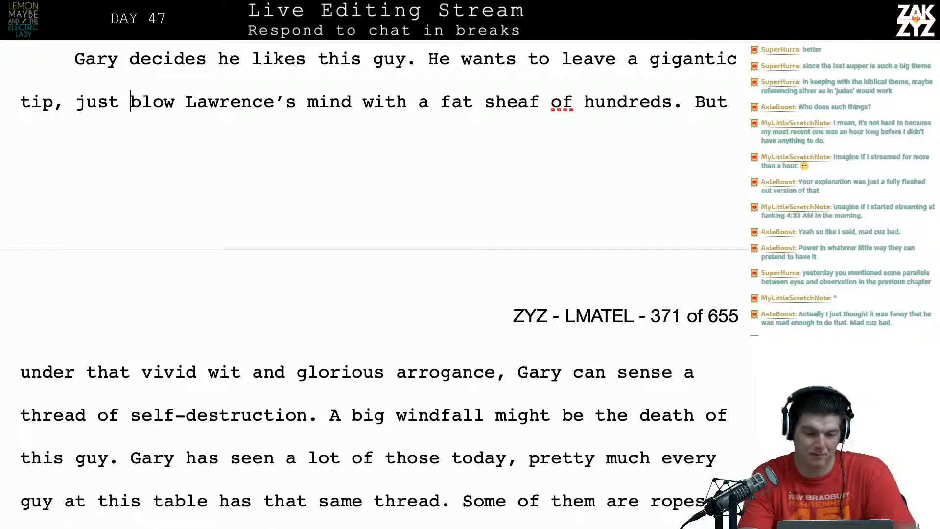
key(Left)
key(Left)
key(Right)
key(BackSpace)
key(BackSpace)
key(BackSpace)
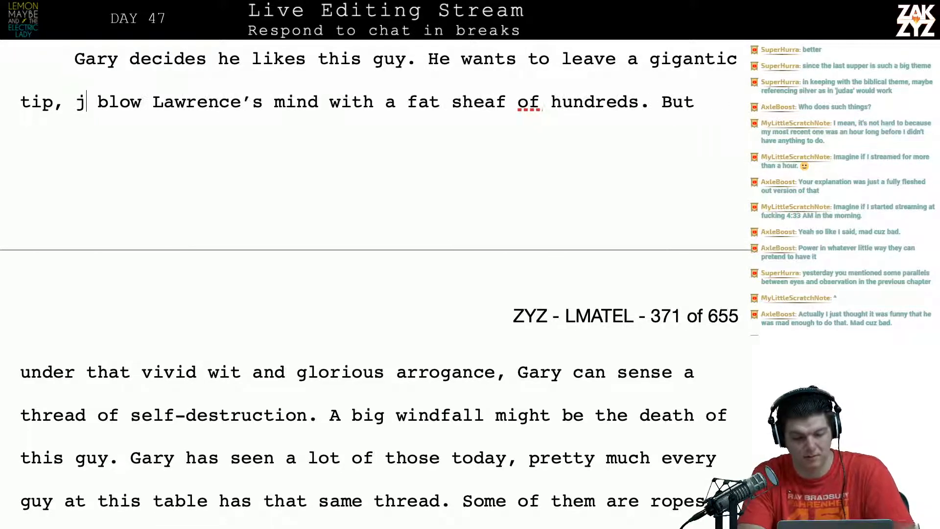
key(BackSpace)
key(BackSpace)
key(BackSpace)
text(and)
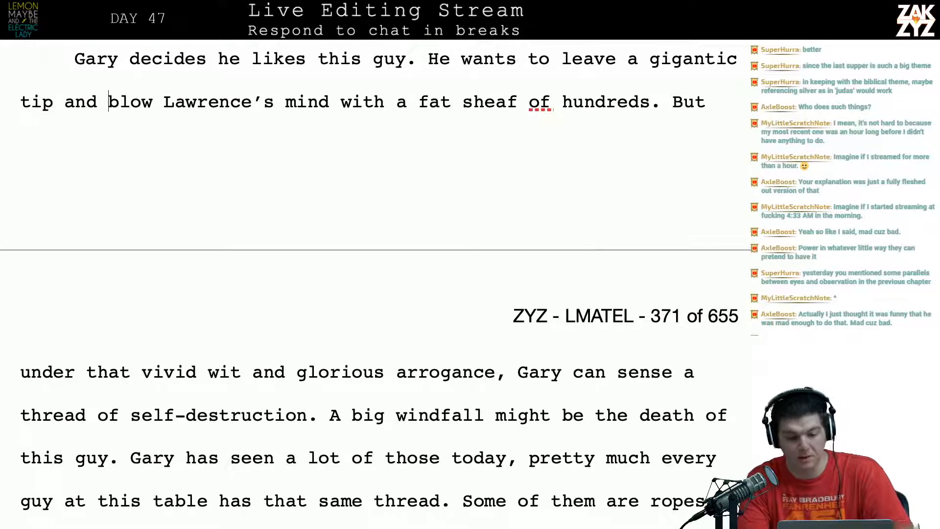
Reread the text from "blow Lawrence's mind with a fat sheaf of hundreds" through "under that vivid wit" word by word.
key(Right)
key(Right)
key(Right)
key(Right)
key(Right)
key(Right)
key(Right)
key(Right)
key(Right)
key(Right)
key(Right)
key(Right)
key(Right)
key(Right)
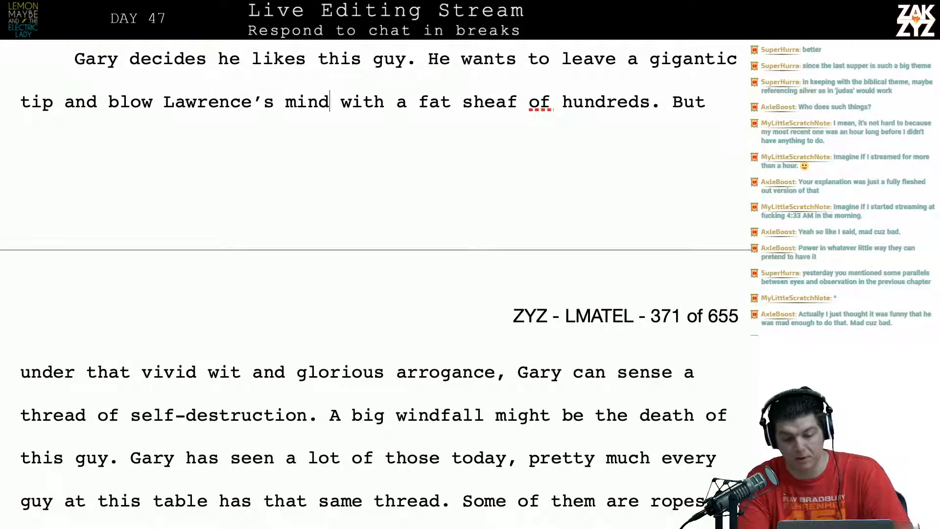
key(Right)
key(Right)
key(Right)
key(Right)
key(Right)
key(Right)
key(Right)
key(Right)
key(Right)
key(Right)
key(Right)
key(Right)
key(Right)
key(Right)
key(Right)
key(Right)
key(Right)
key(Right)
key(Right)
key(Right)
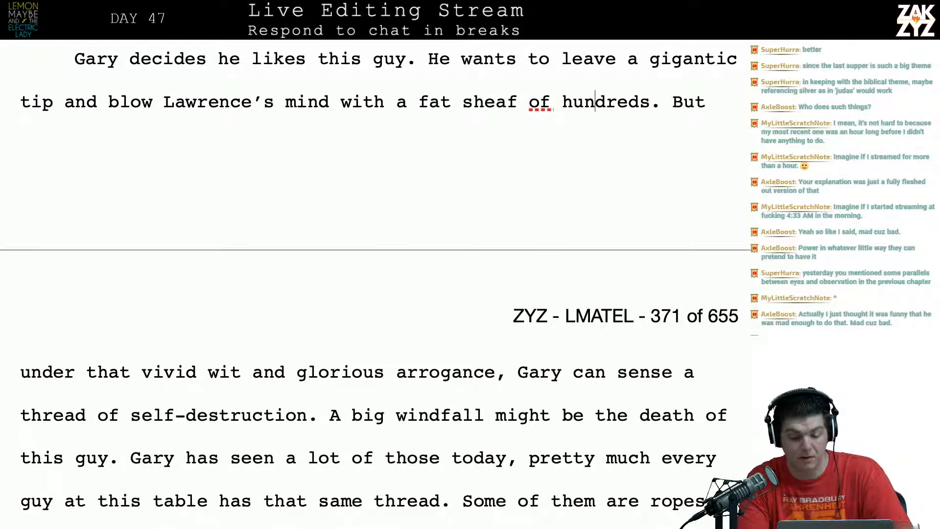
key(Right)
key(Right)
key(Right)
key(Right)
key(Right)
key(Right)
key(Right)
key(Right)
key(Right)
key(Right)
key(Right)
key(Right)
key(Right)
key(Right)
key(Right)
key(Right)
key(Right)
key(Right)
key(Right)
key(Right)
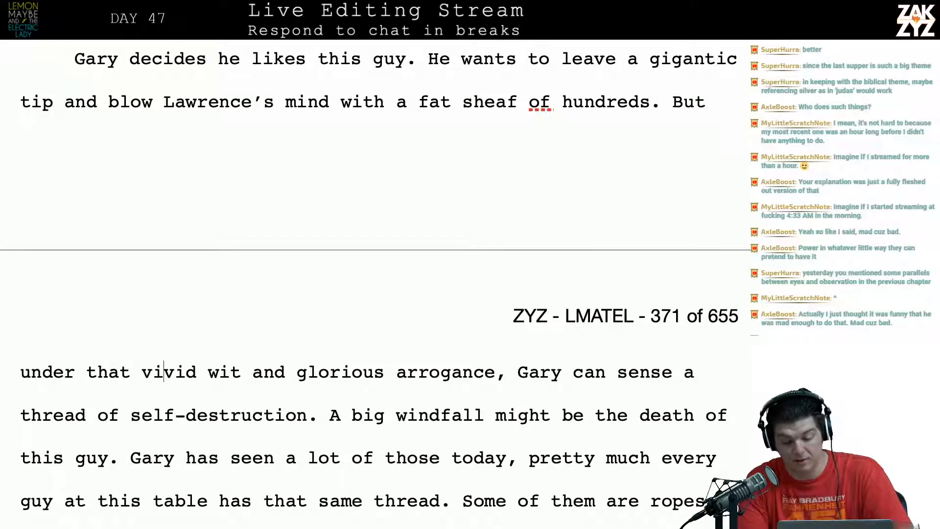
key(Right)
key(Right)
key(Right)
key(Right)
key(Right)
Change "Gary can sense a thread" to "Gary senses a thread" in the sentence about self-destruction.
scroll(111, 106, down, 3)
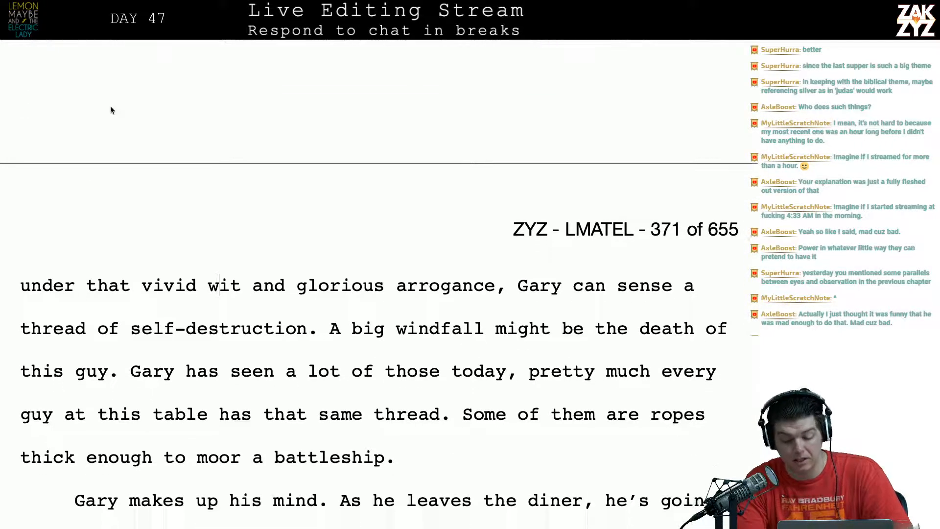
scroll(111, 106, down, 1)
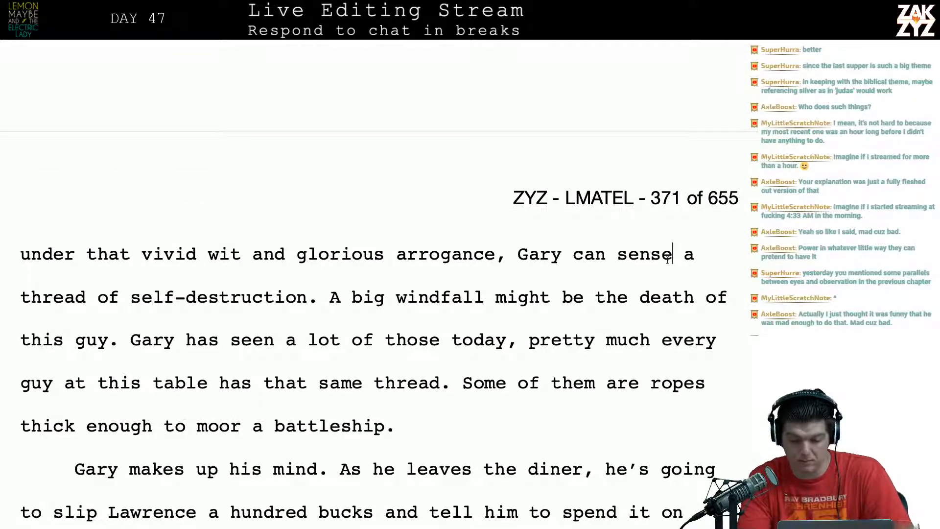
text(s)
key(Left)
key(Left)
key(Left)
key(Left)
key(Left)
key(Left)
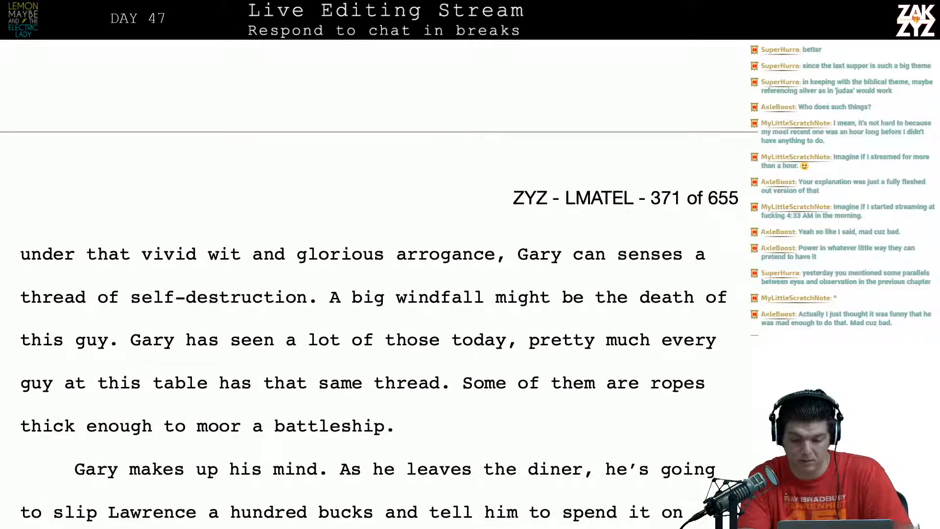
key(BackSpace)
key(BackSpace)
key(BackSpace)
key(BackSpace)
Replace "that" with "Lawrence's" so the phrase reads "under Lawrence's vivid wit and glorious arrogance".
scroll(376, 275, up, 2)
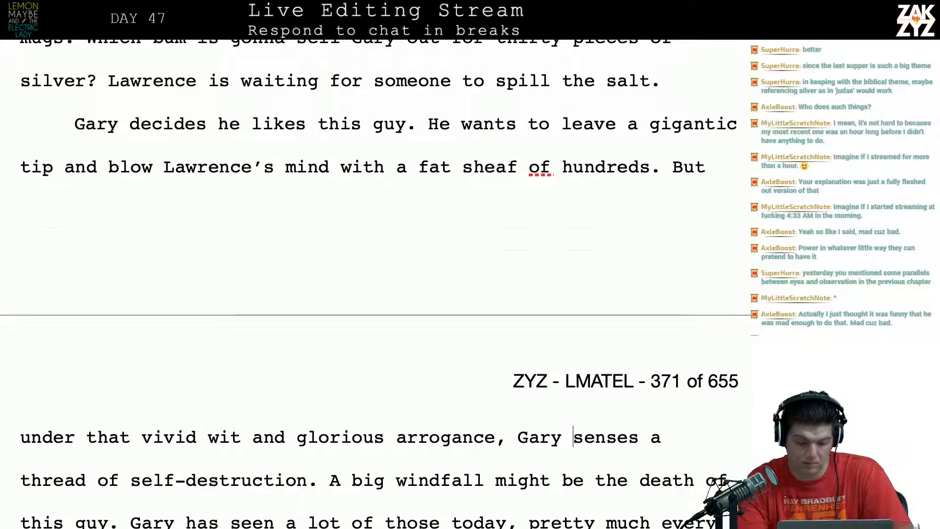
click(132, 434)
key(BackSpace)
key(BackSpace)
key(BackSpace)
key(BackSpace)
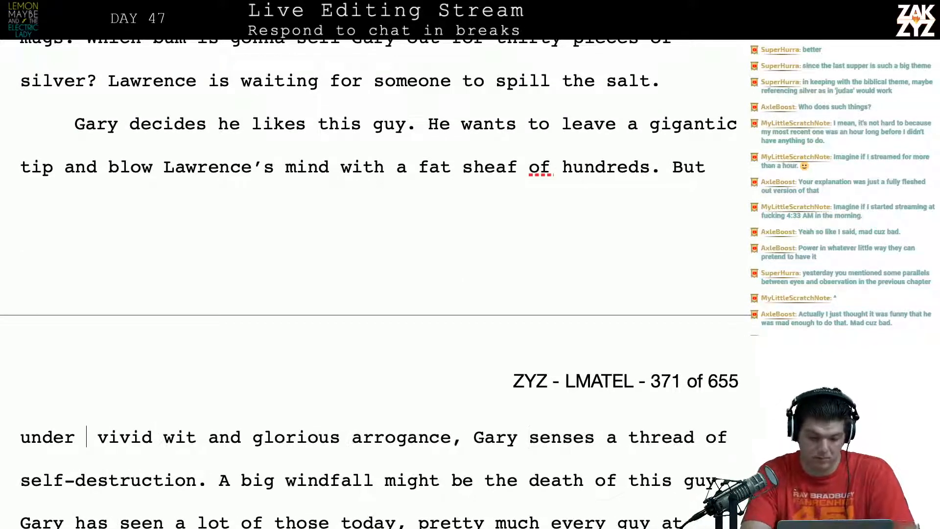
text(Lawrence)
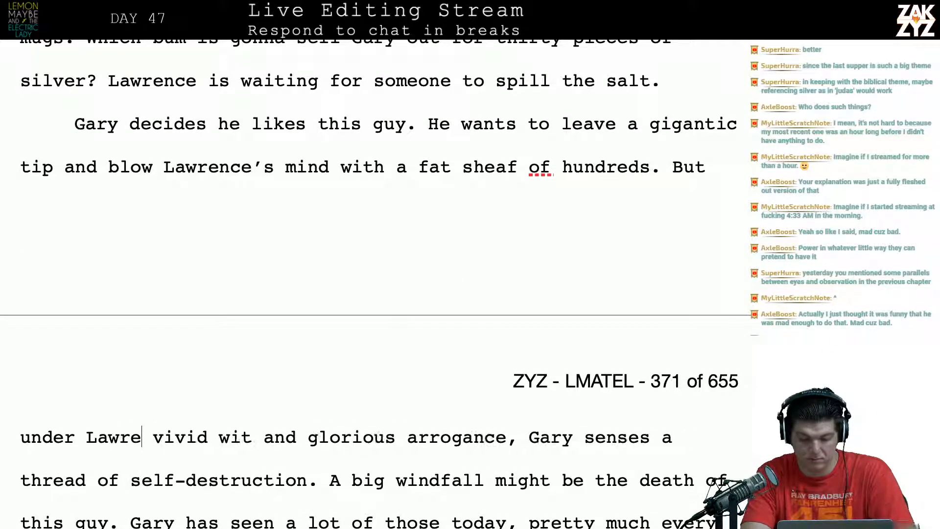
text('s)
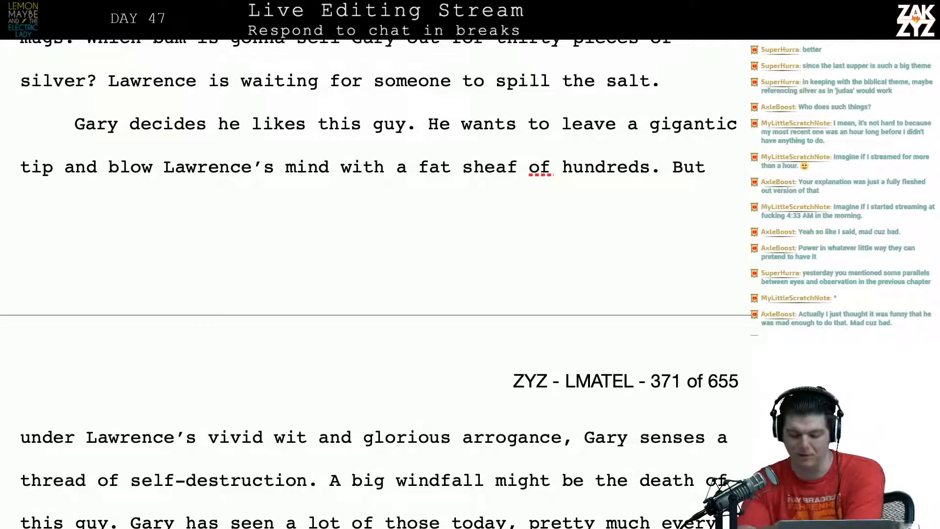
Read on through the self-destruction passage and the paragraph beginning "Gary makes up his mind", checking the wording and flow.
scroll(376, 284, down, 5)
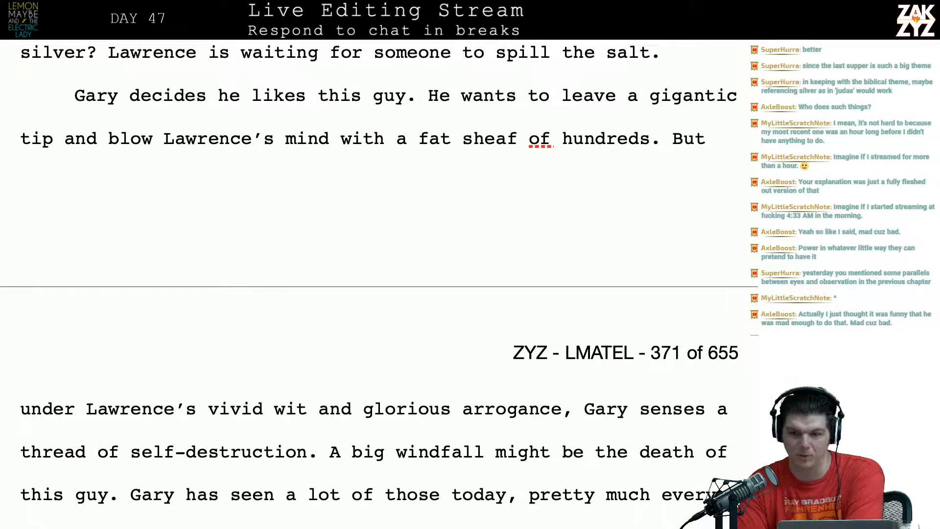
scroll(376, 285, down, 5)
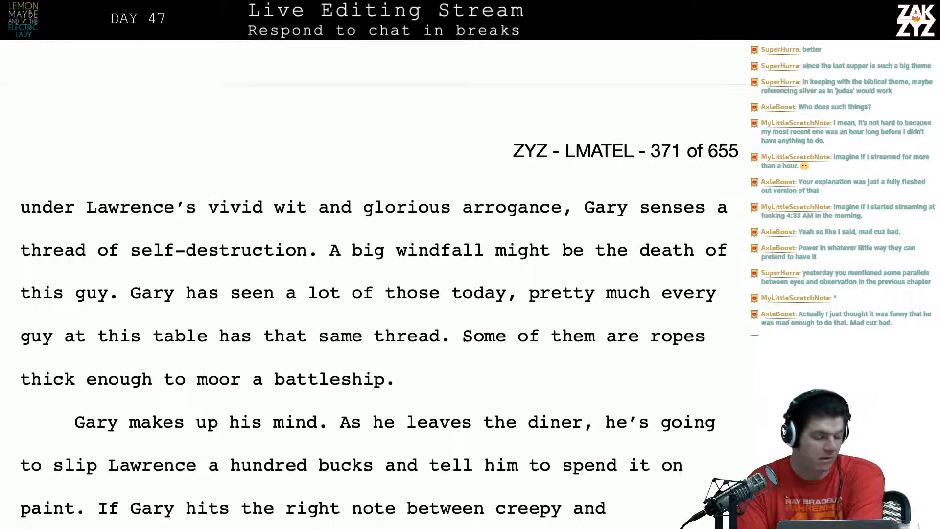
scroll(377, 289, up, 1)
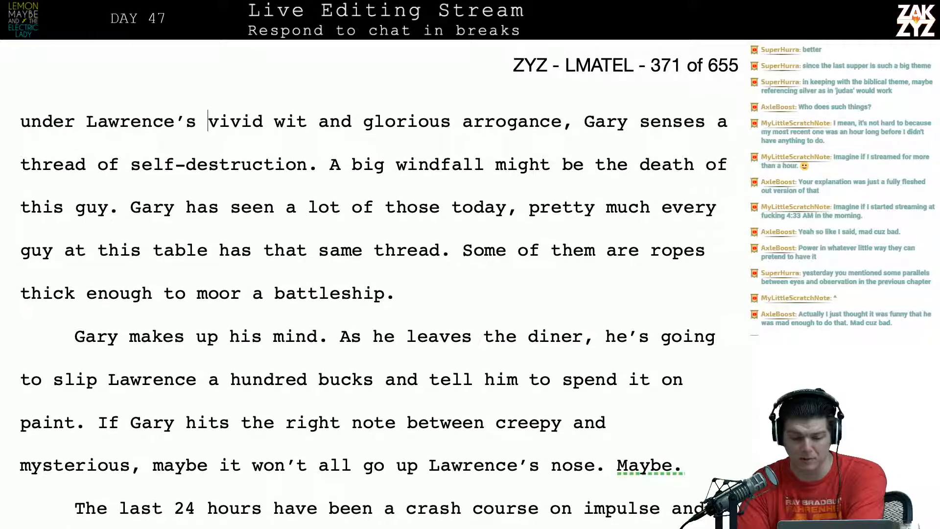
scroll(376, 284, down, 2)
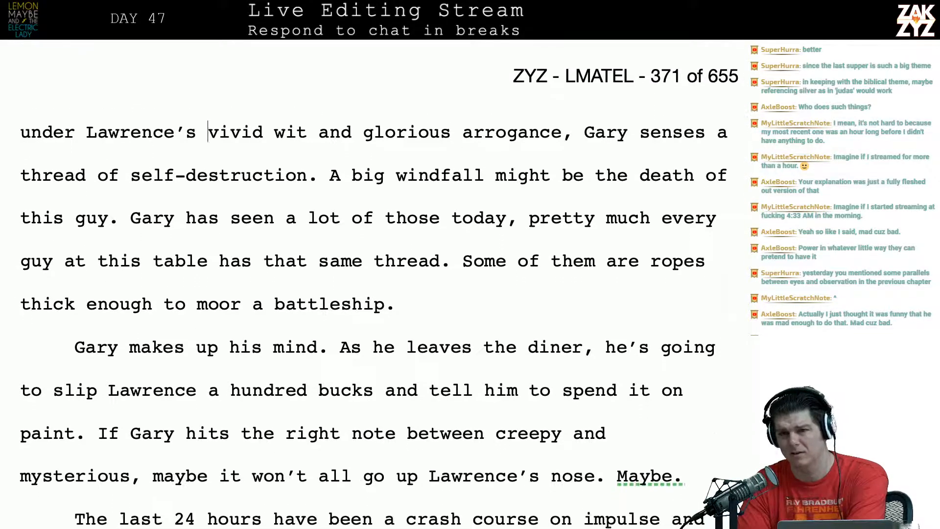
scroll(376, 284, down, 1)
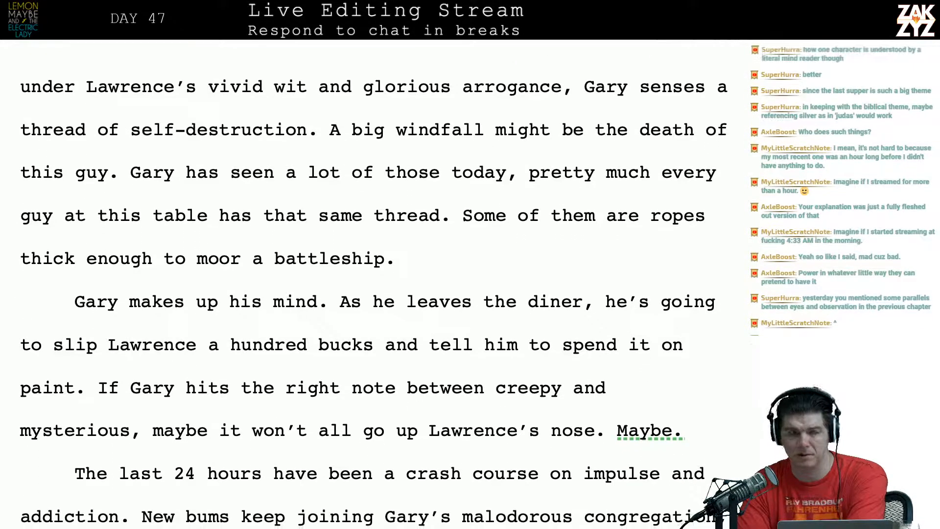
scroll(376, 284, up, 1)
scroll(376, 284, down, 1)
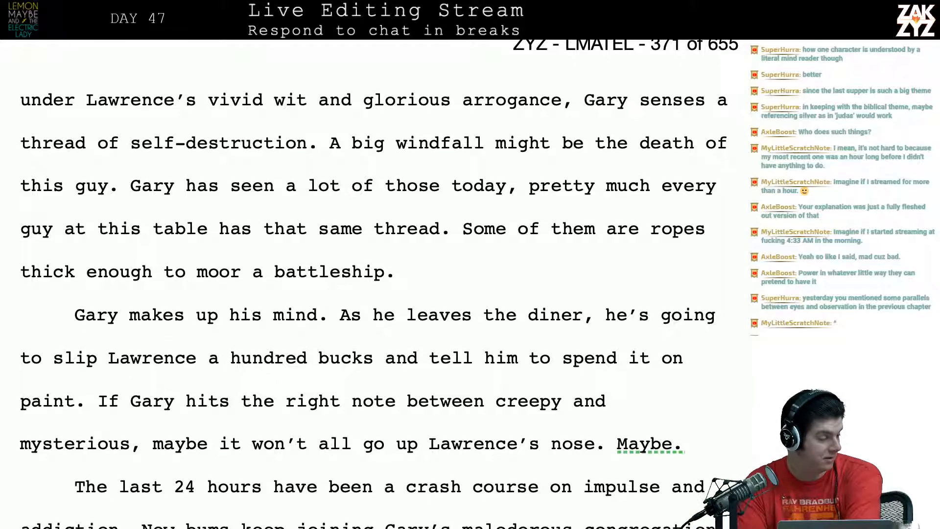
scroll(376, 284, down, 1)
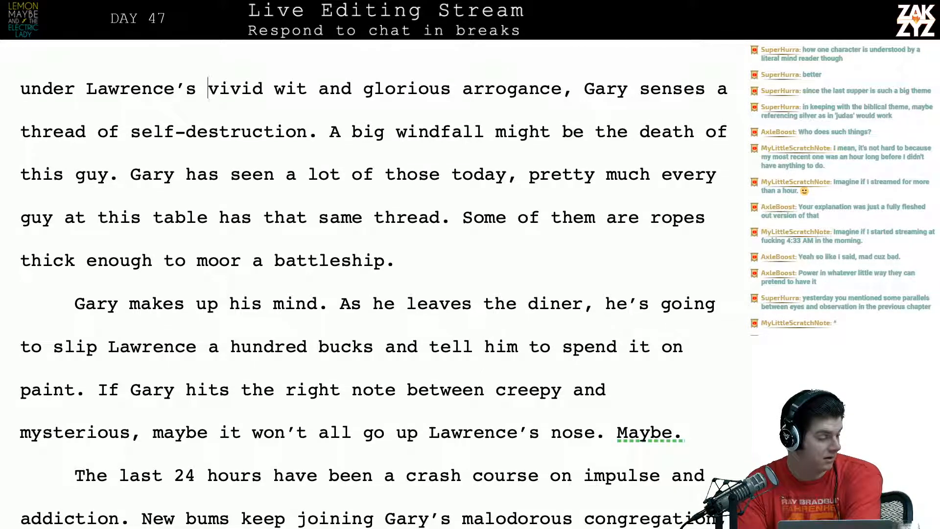
scroll(79, 444, up, 3)
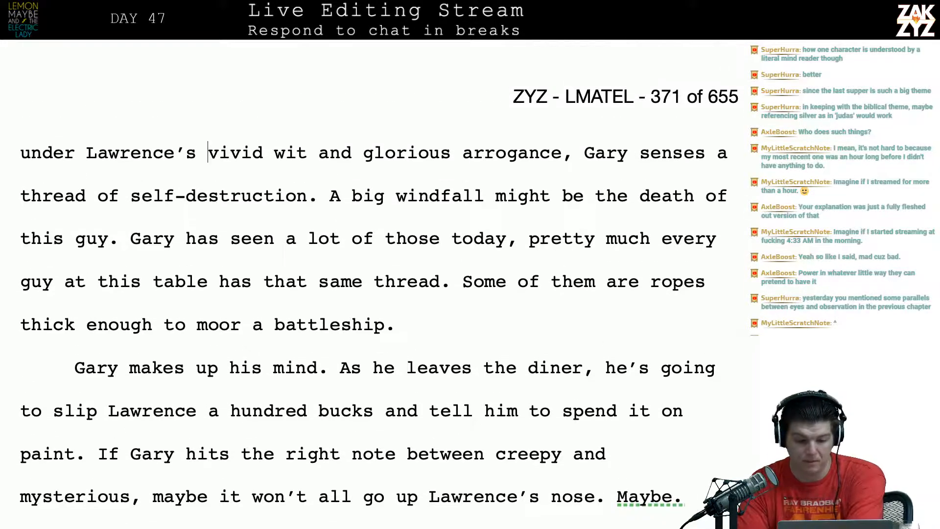
Replace "this guy" with "their charming waiter" so the windfall sentence ends "the death of their charming waiter.".
click(254, 198)
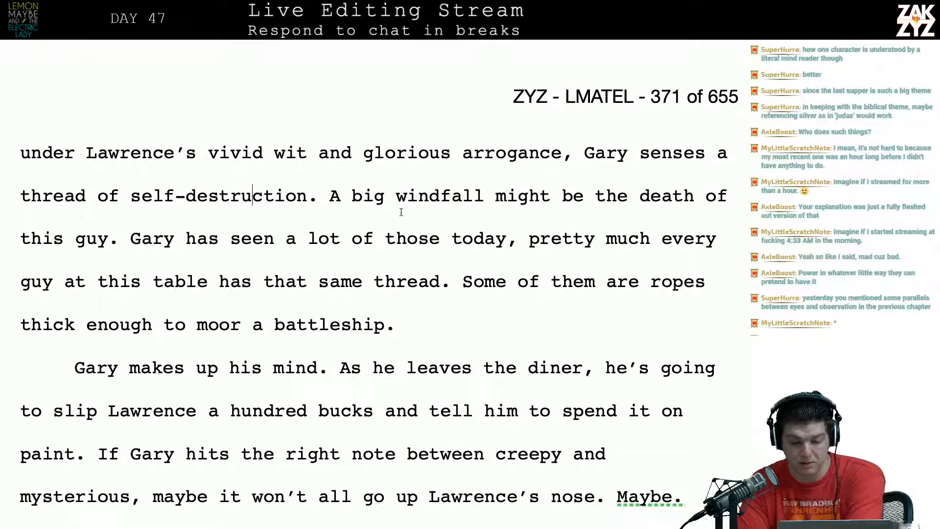
click(329, 195)
key(Down)
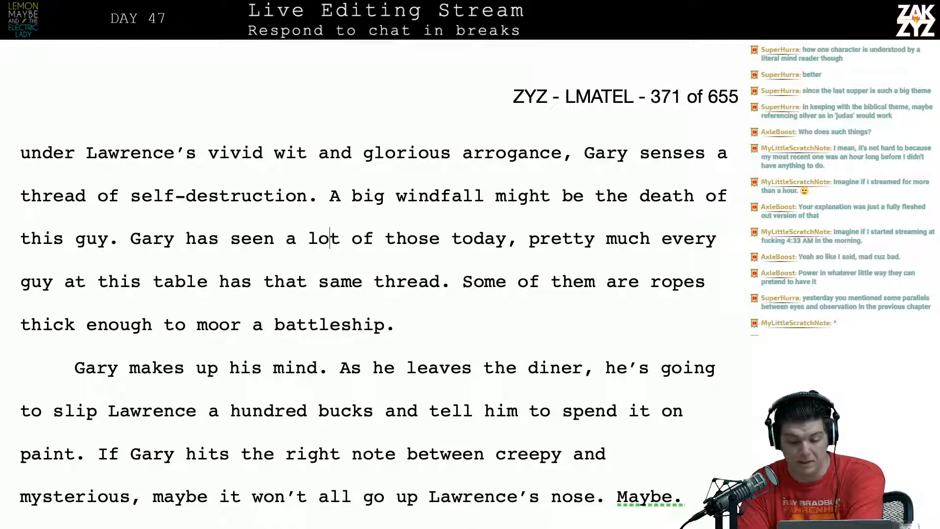
key(Left)
key(Left)
key(Left)
key(Left)
key(Left)
key(Left)
key(Left)
key(Left)
key(Left)
key(Left)
key(Left)
key(Left)
key(Left)
key(Left)
key(Left)
key(Left)
key(Left)
key(Left)
key(Left)
key(Left)
key(Left)
key(Left)
key(Left)
key(Left)
key(Left)
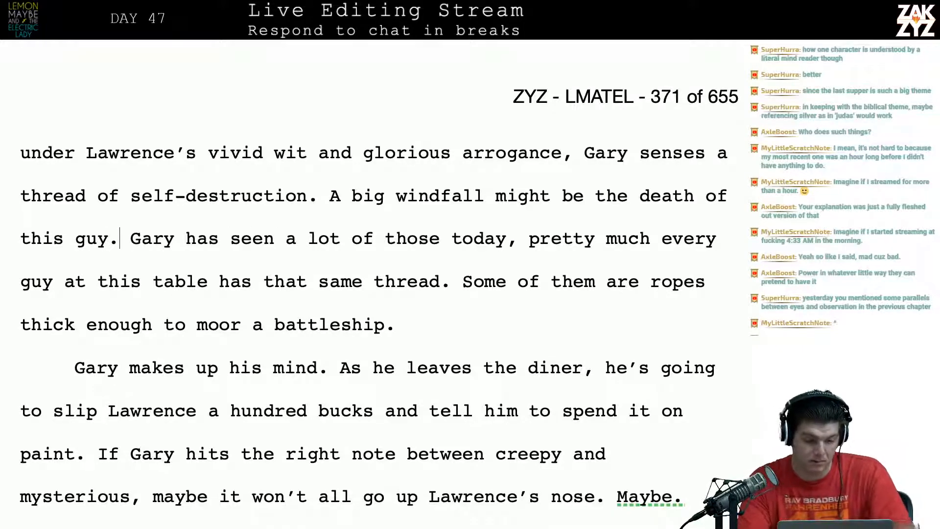
key(Right)
key(BackSpace)
key(BackSpace)
text(eir chamr)
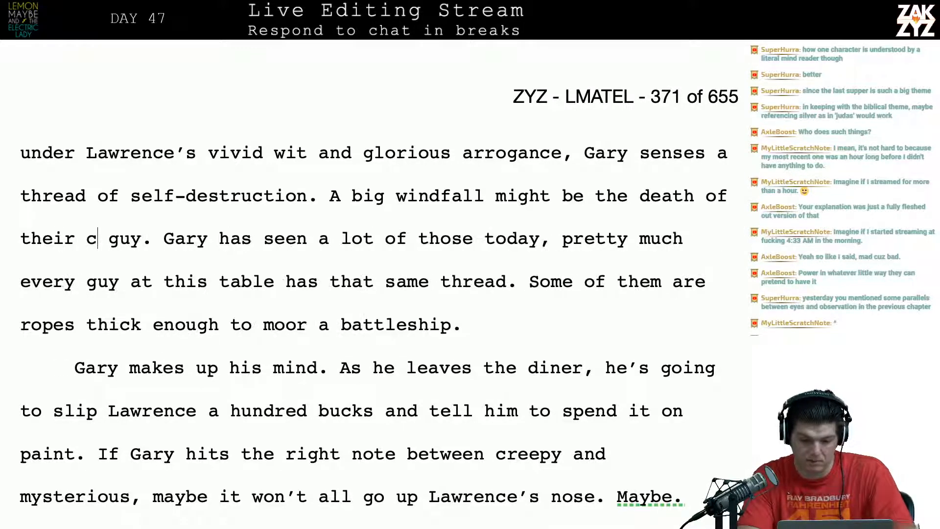
key(BackSpace)
key(BackSpace)
text(rming wati)
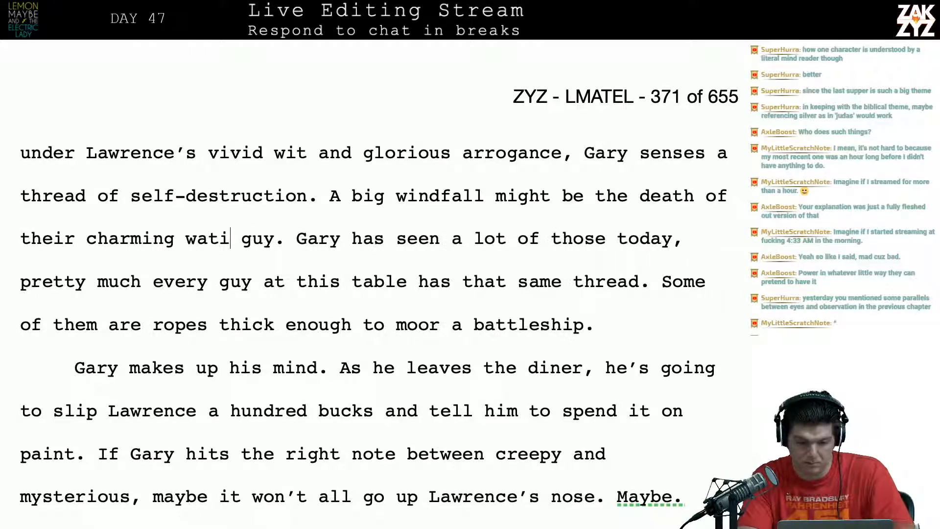
key(BackSpace)
key(BackSpace)
text(iter.)
key(shift+Right)
key(shift+Right)
key(shift+Right)
key(shift+Right)
key(shift+Right)
key(shift+Right)
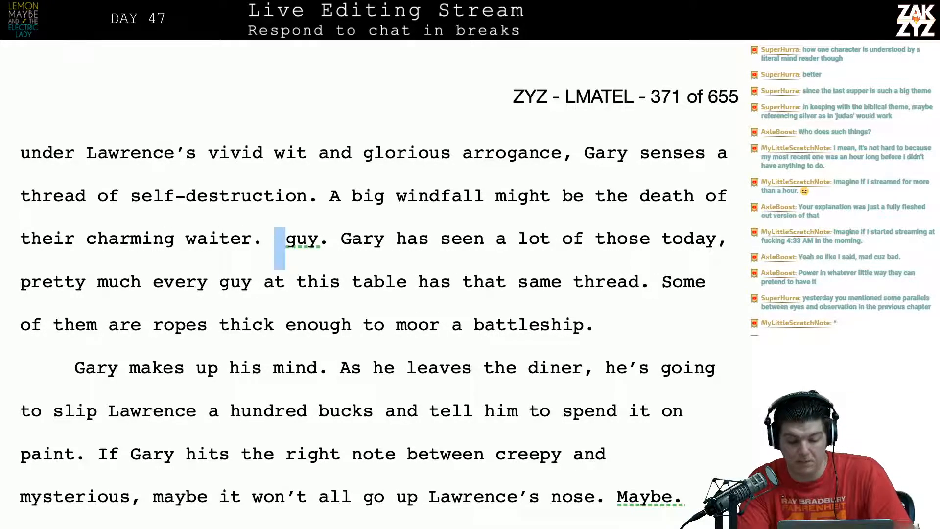
key(BackSpace)
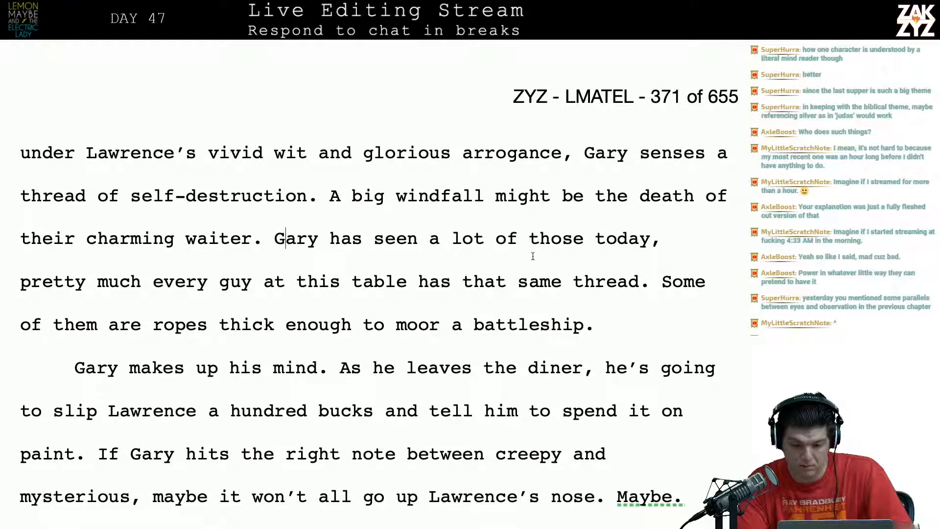
Replace "a lot of those" with "a great deal of self-destruction" in the sentence beginning "Gary has seen".
key(Right)
key(Right)
key(Right)
key(Left)
key(Left)
key(Left)
key(Left)
key(Left)
key(Left)
key(Left)
key(Left)
key(Left)
key(Left)
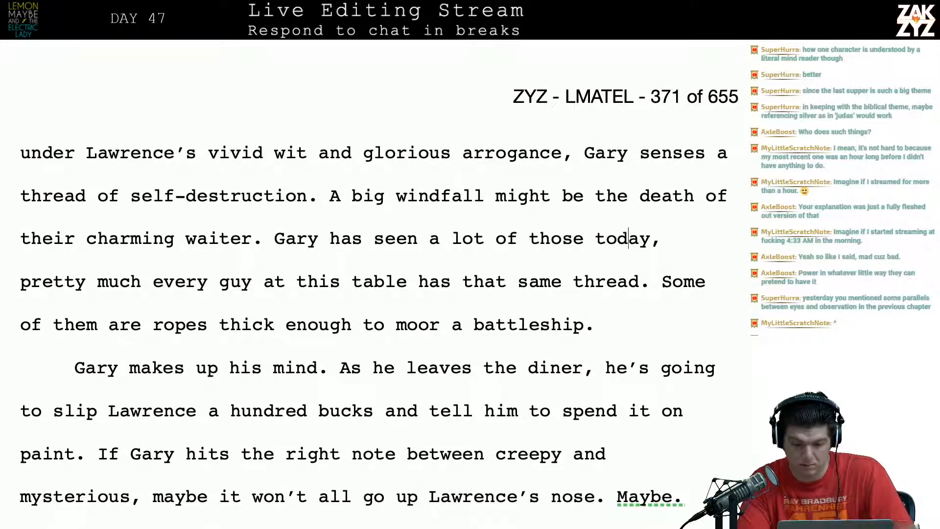
key(Left)
key(Left)
key(Left)
key(Left)
key(Left)
key(Left)
key(Left)
key(Left)
key(Left)
key(Left)
key(Left)
key(Left)
key(Left)
key(Left)
key(Left)
key(Left)
key(Left)
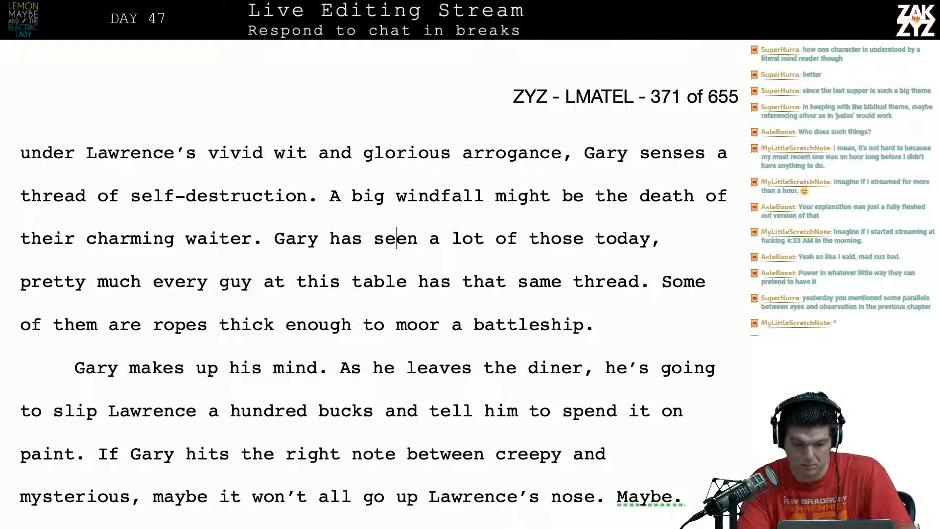
key(Right)
key(Right)
key(Right)
key(Right)
key(Right)
key(Right)
key(Right)
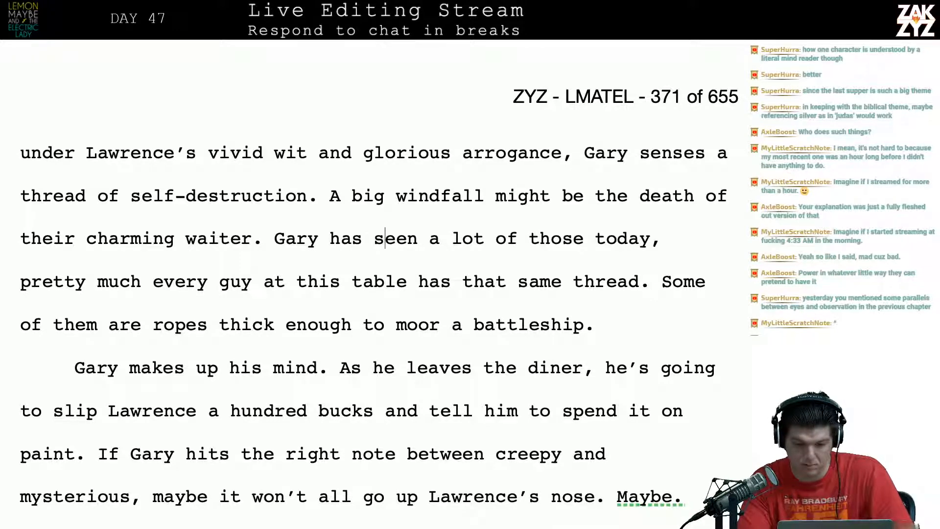
key(Right)
text(a great d)
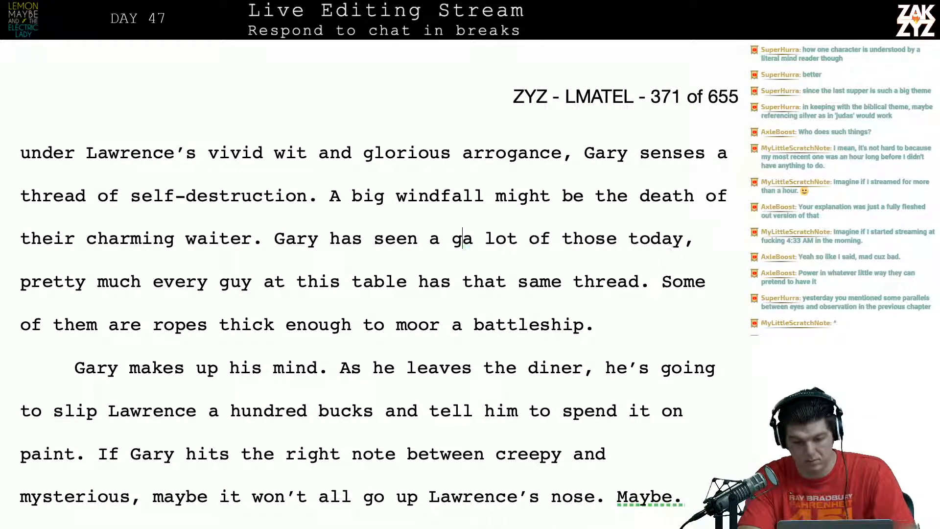
text(eal of self)
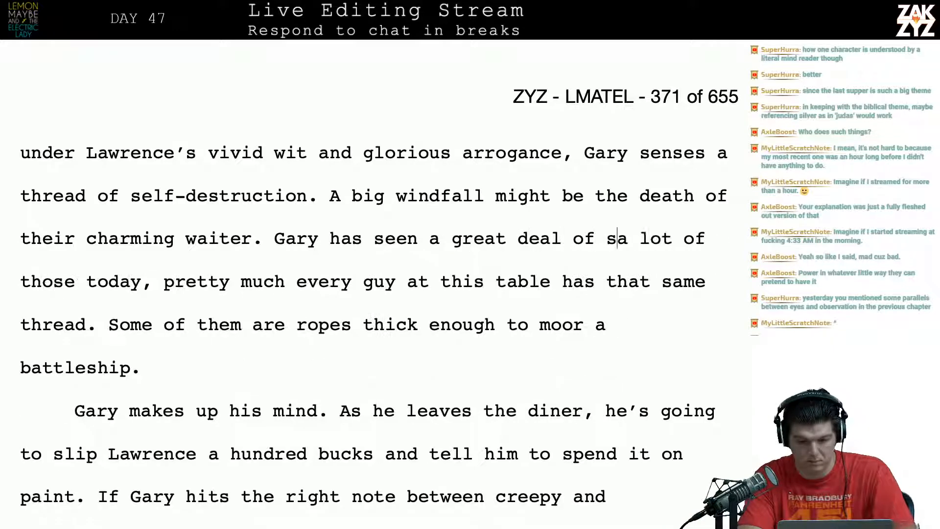
text(-destruction)
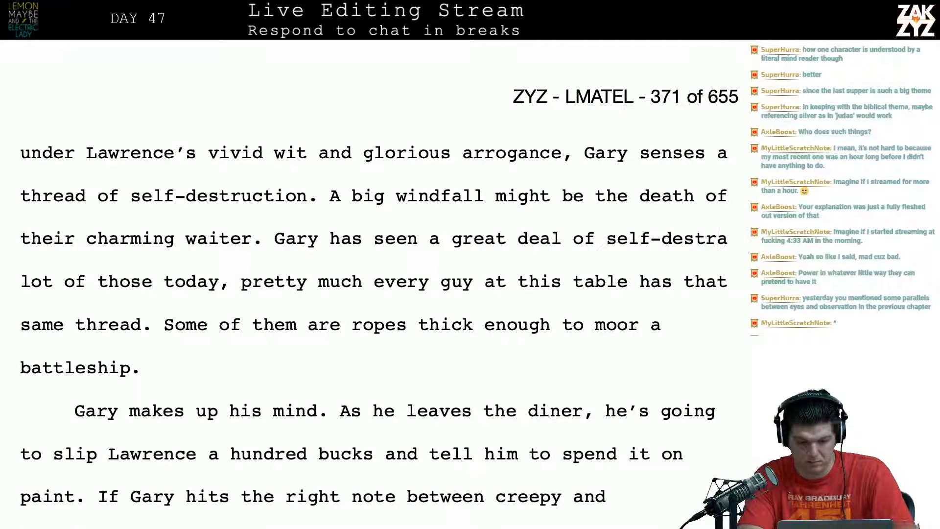
key(shift+Right)
key(shift+Right)
key(shift+Right)
key(shift+Right)
key(shift+Right)
key(shift+Right)
key(shift+Right)
key(shift+Right)
key(shift+Right)
key(shift+Right)
key(shift+Right)
key(shift+Right)
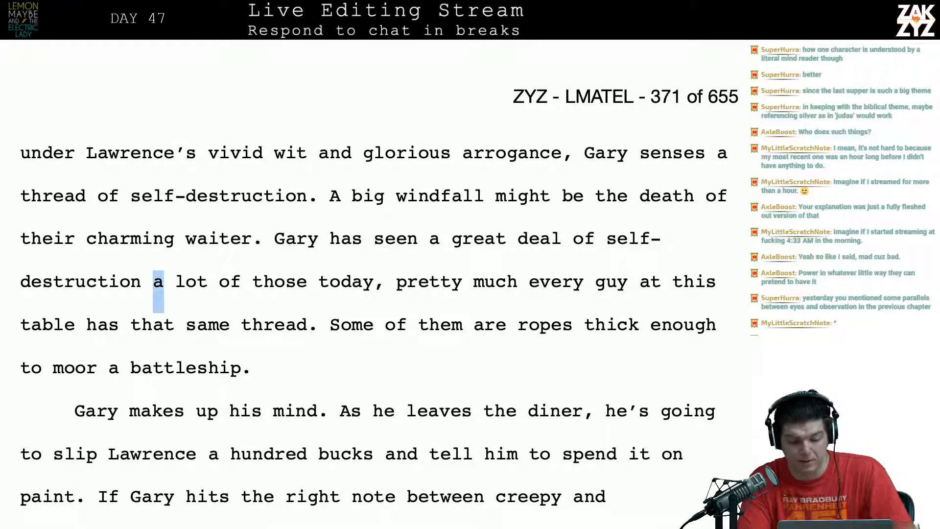
key(shift+Right)
key(shift+Right)
key(shift+Right)
key(BackSpace)
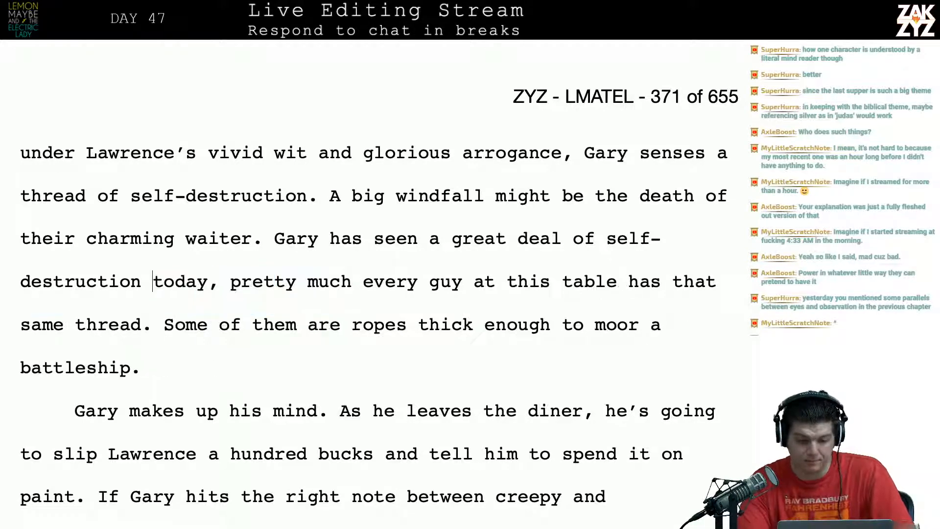
Draft "Gary’s getting good at spotting those, every man at this table has the same thread." after "their charming waiter.", setting the old text apart below.
scroll(509, 322, up, 3)
scroll(509, 322, down, 3)
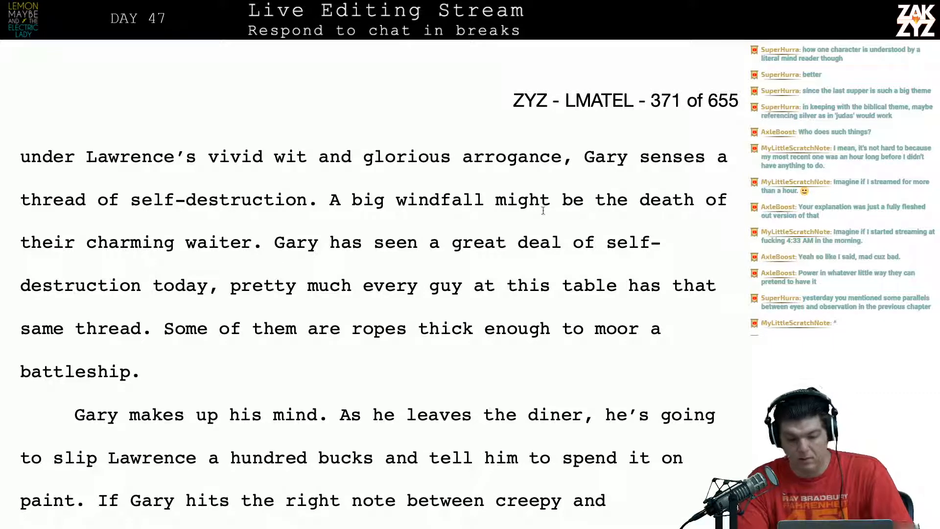
click(496, 199)
scroll(497, 199, down, 1)
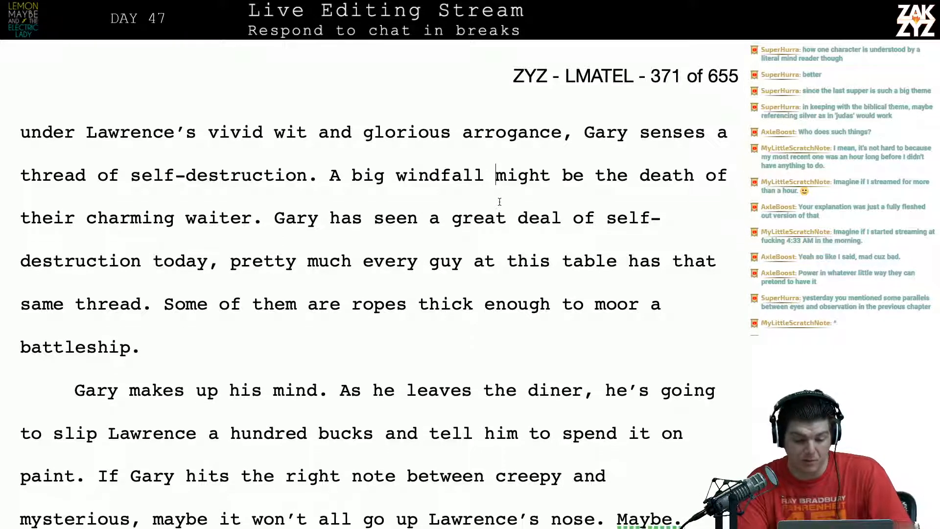
key(Return)
key(Return)
key(Left)
key(Left)
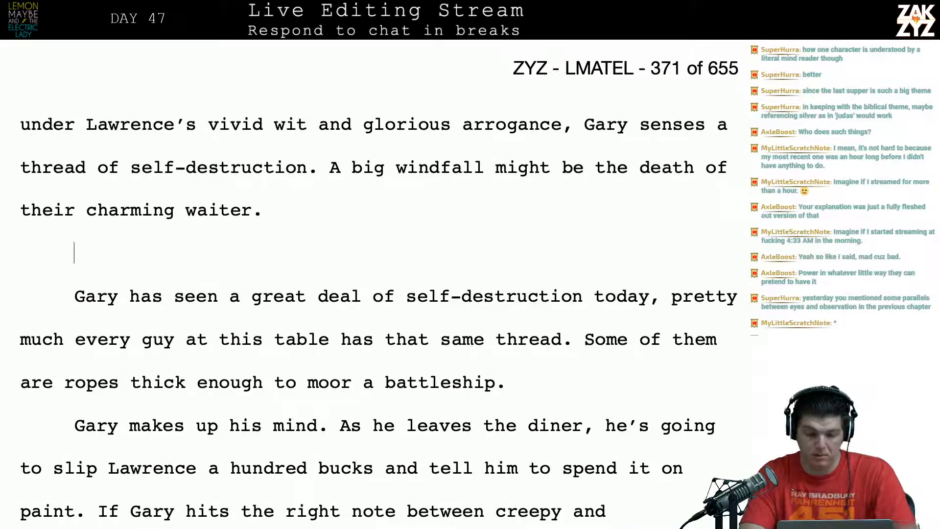
key(Right)
key(Left)
text(G)
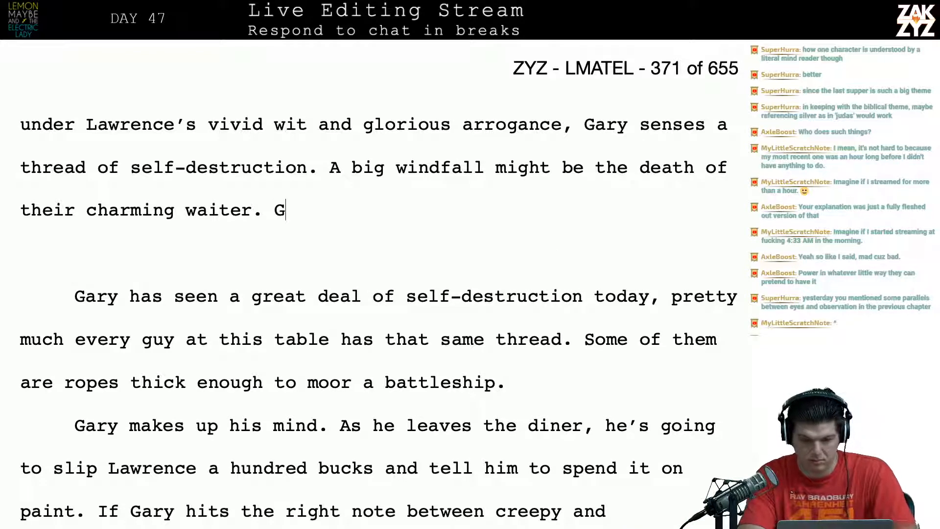
text(ary’s getting go)
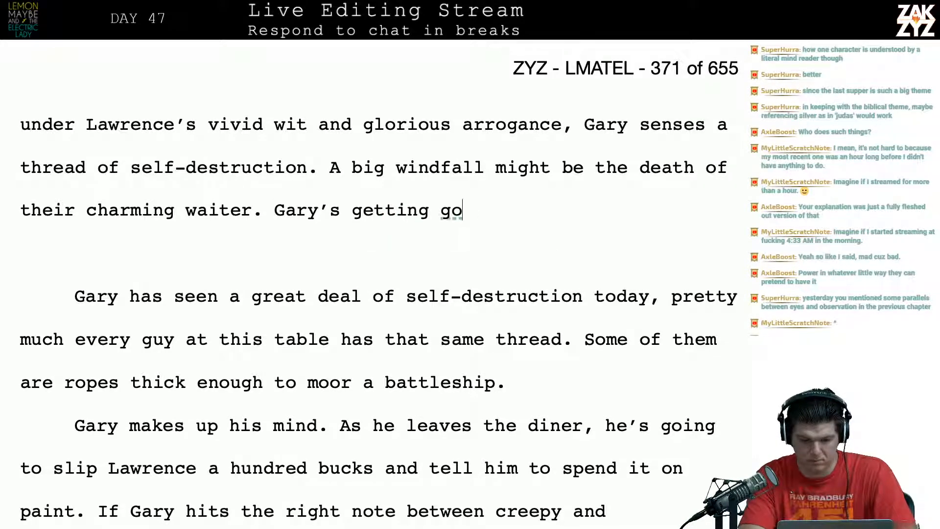
text(od at spto)
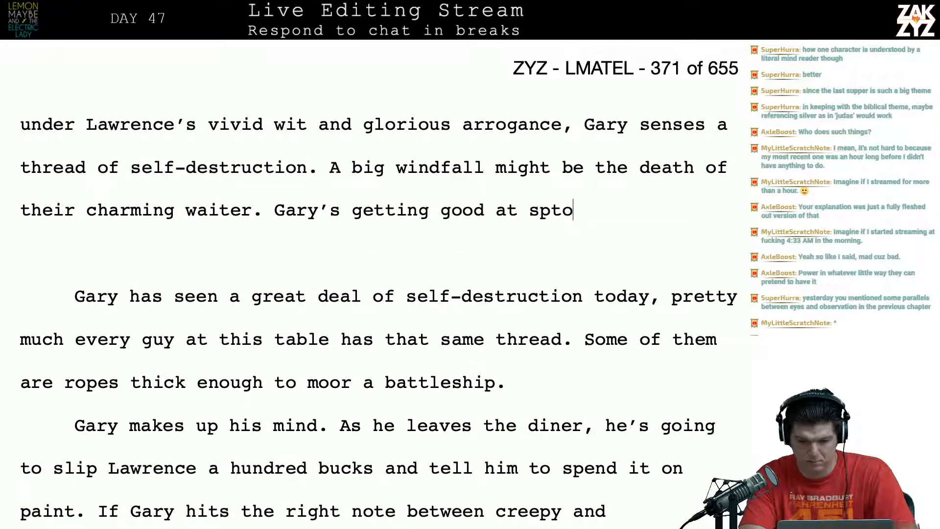
key(BackSpace)
key(BackSpace)
text(otting those,)
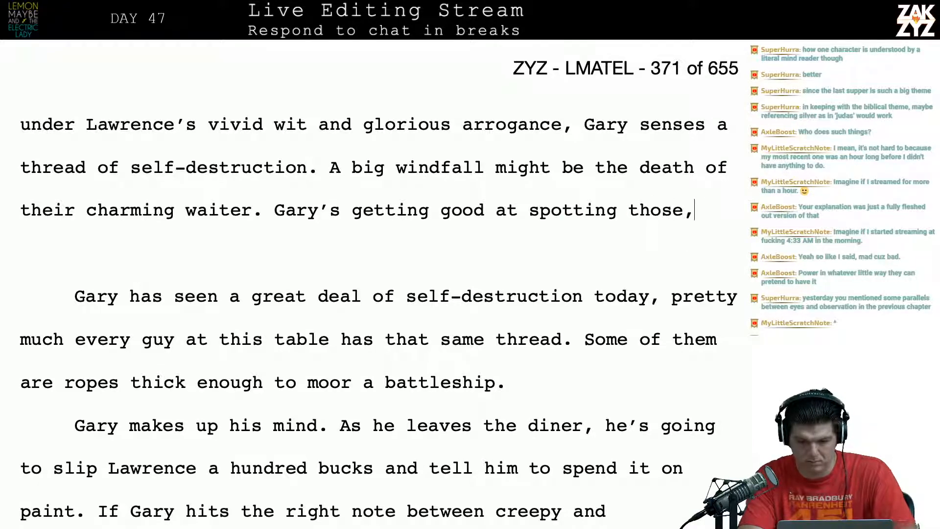
text( every man at th)
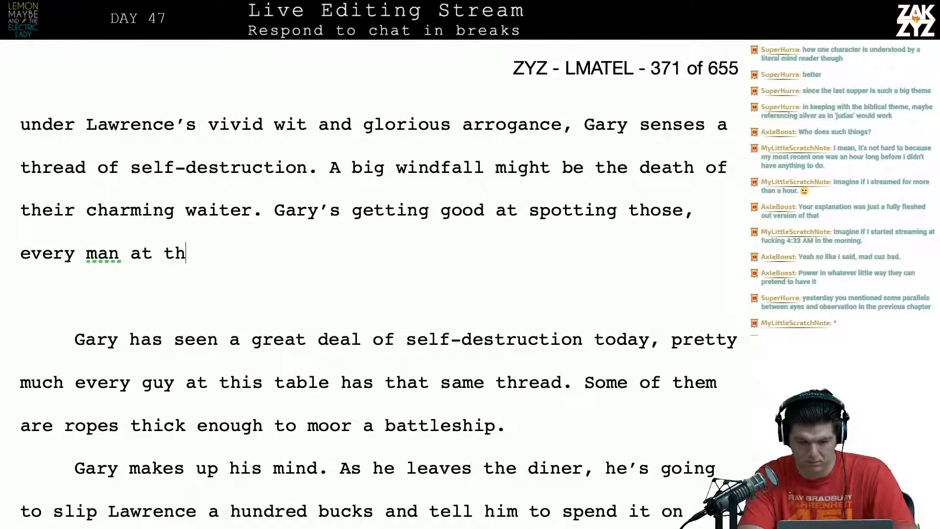
text(is table has the same thread.)
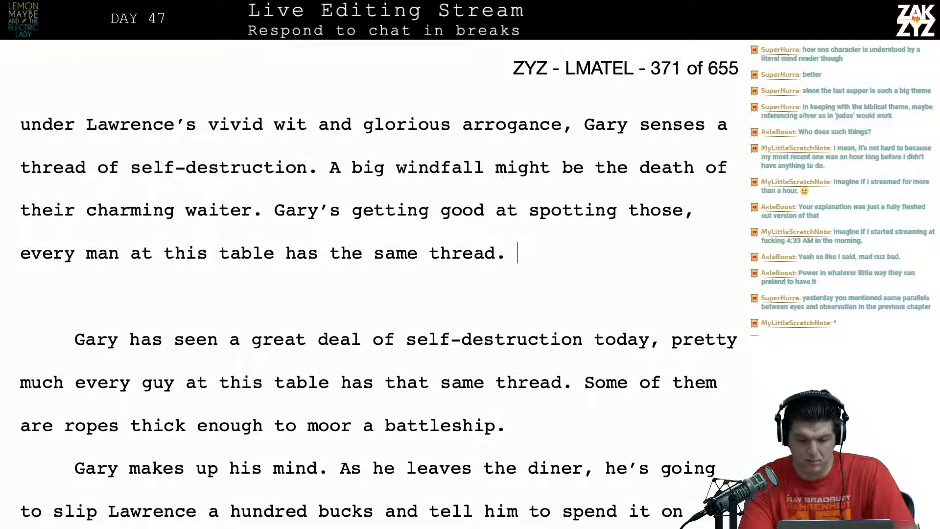
Delete the old "Gary has seen a great deal of self-destruction" sentence and the blank lines, joining "Some of them are ropes" to the new sentence.
key(shift+Down)
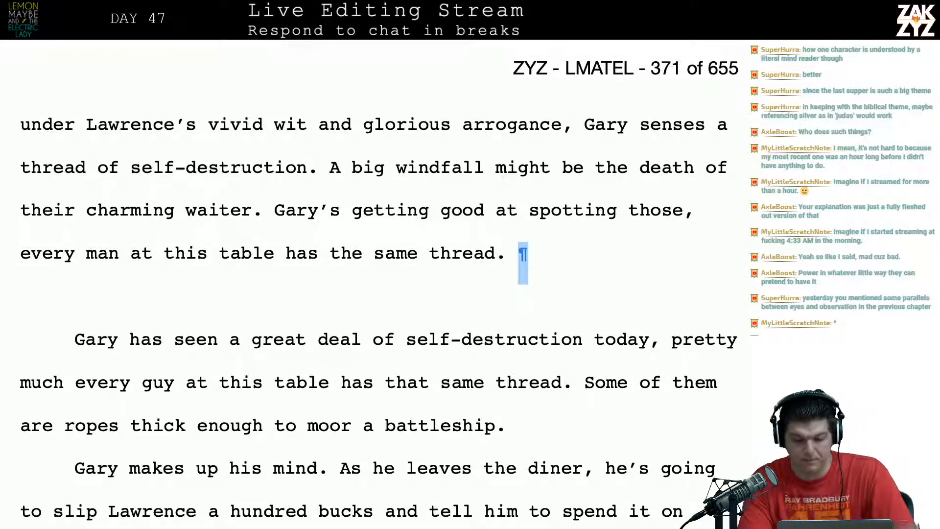
key(shift+Down)
key(shift+Down)
key(shift+Right)
key(shift+Right)
key(shift+Right)
key(shift+Right)
key(shift+Right)
key(shift+Right)
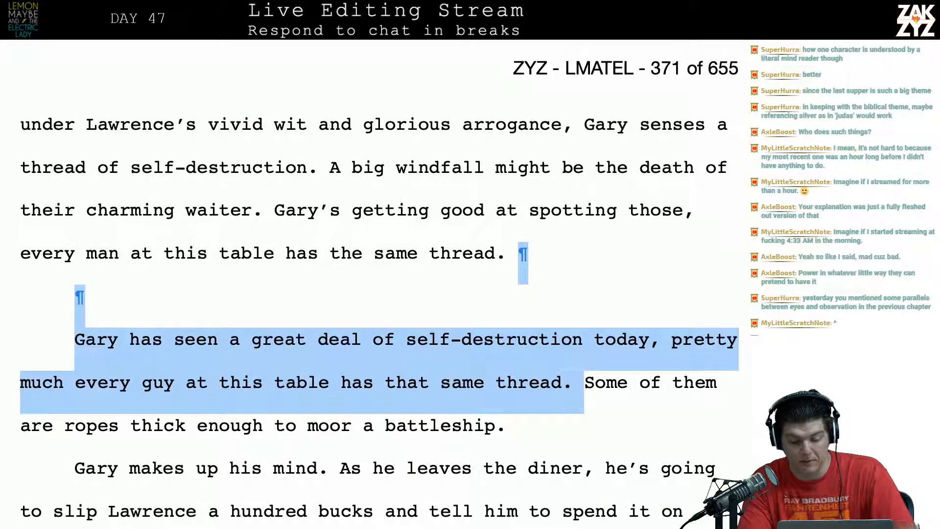
key(shift+Left)
key(BackSpace)
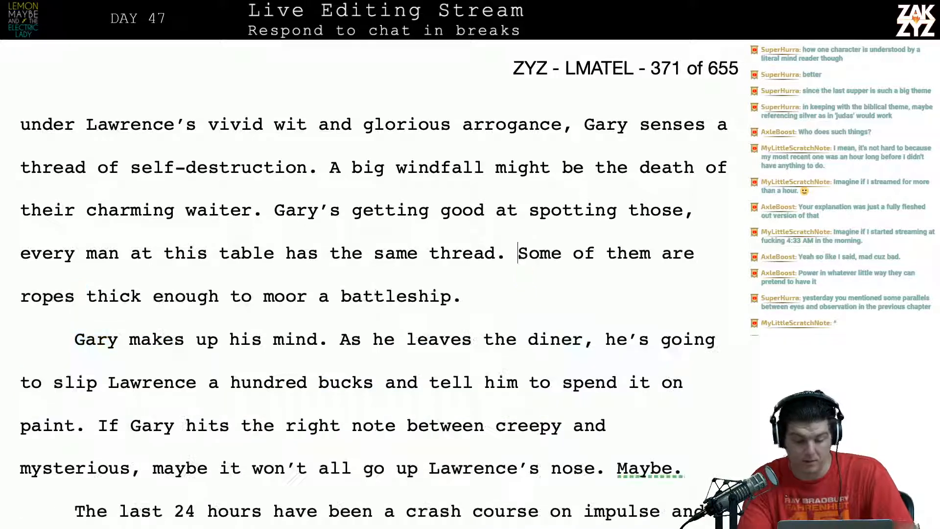
Reread the rewritten sentence about every man at the table and the following rope sentence, checking the wording and flow.
key(Left)
key(Left)
key(Left)
key(Left)
key(Left)
key(Left)
key(Left)
key(Left)
key(Left)
key(Left)
key(Left)
key(Left)
key(Left)
key(Left)
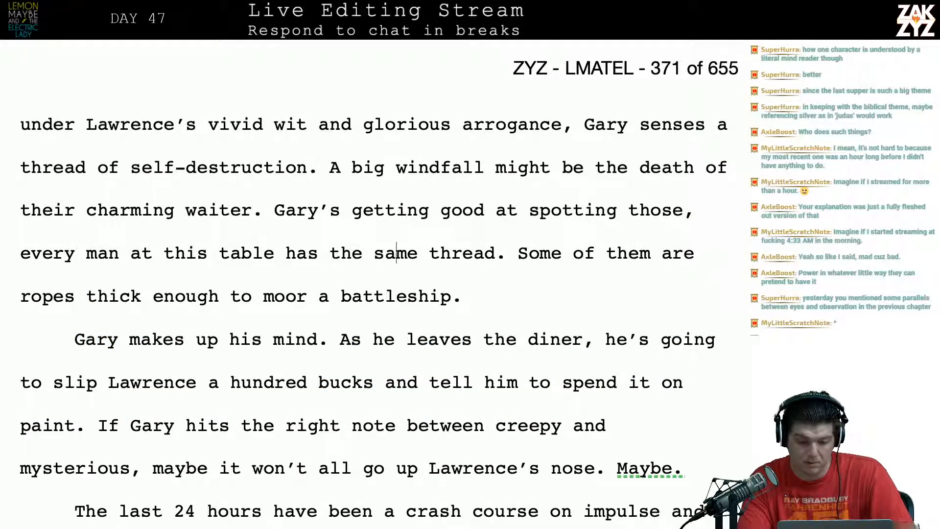
key(Left)
key(Left)
key(Right)
key(Right)
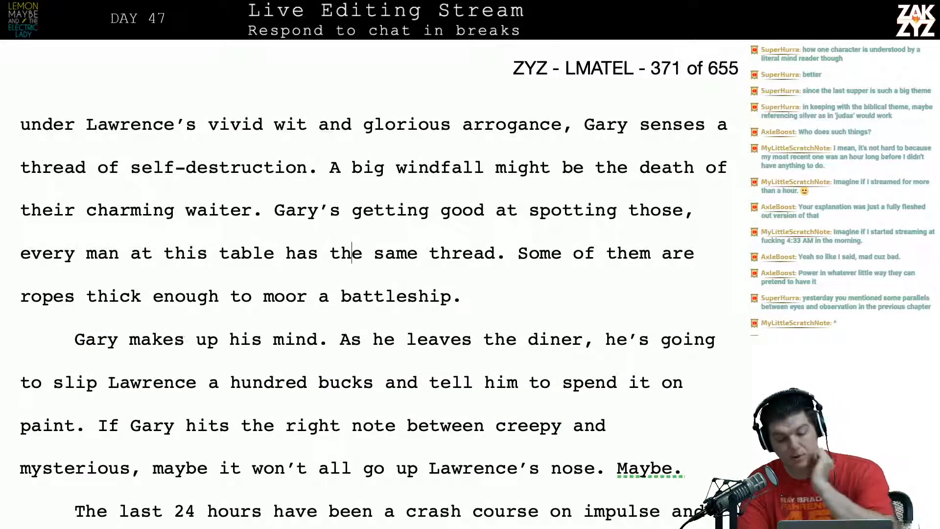
key(Right)
key(Right)
key(Right)
key(Right)
key(Right)
key(Right)
key(Right)
key(Right)
key(Right)
key(Right)
key(Right)
key(Right)
key(Right)
key(Right)
key(Right)
key(Right)
key(Right)
key(Right)
key(Right)
key(Right)
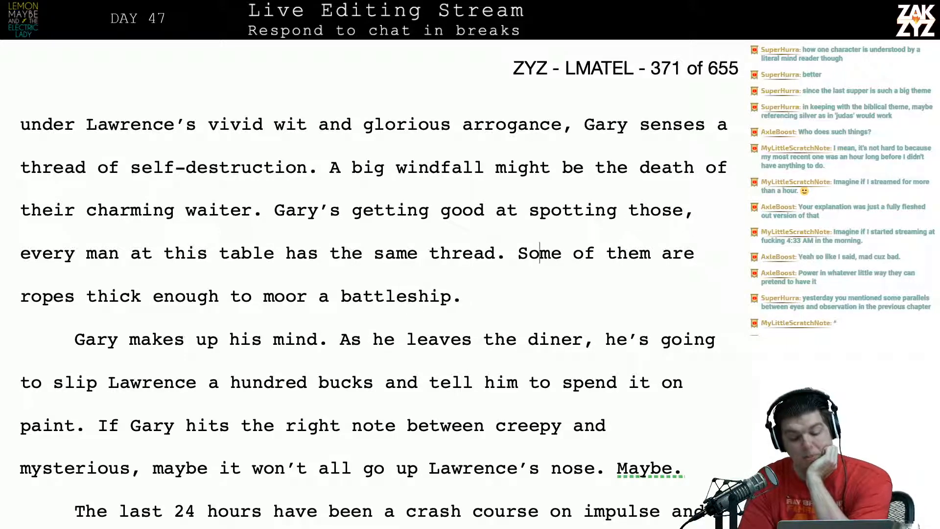
key(Right)
key(Right)
key(Right)
key(Down)
Replace "makes up his mind." with "decides" at the start of the paragraph about slipping Lawrence money.
scroll(379, 284, down, 5)
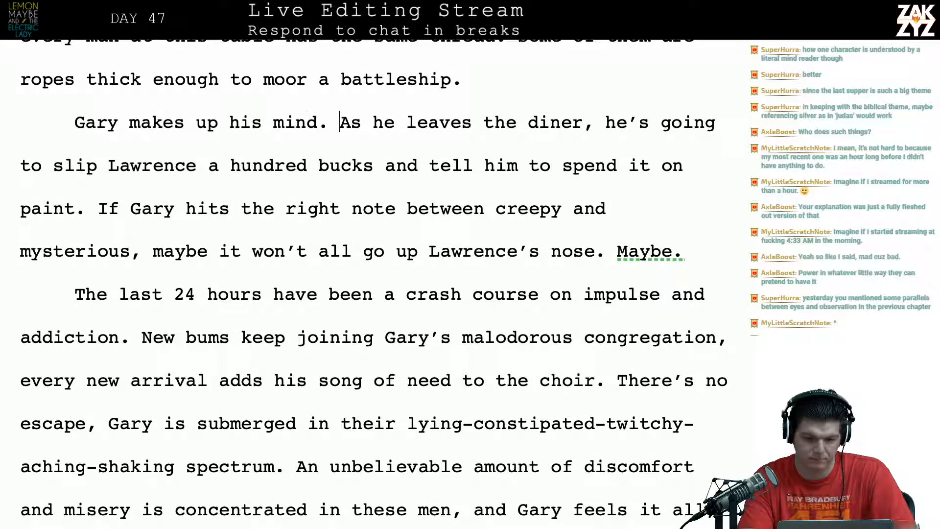
click(339, 122)
key(BackSpace)
key(BackSpace)
key(BackSpace)
key(BackSpace)
key(BackSpace)
key(BackSpace)
key(BackSpace)
key(BackSpace)
key(BackSpace)
key(BackSpace)
key(BackSpace)
key(BackSpace)
key(BackSpace)
key(BackSpace)
key(BackSpace)
key(BackSpace)
key(BackSpace)
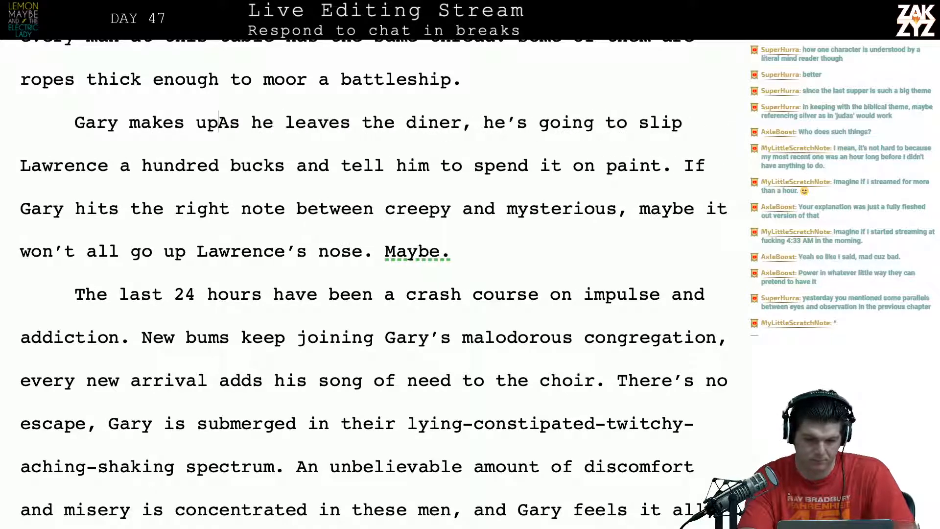
key(BackSpace)
key(BackSpace)
text(decides )
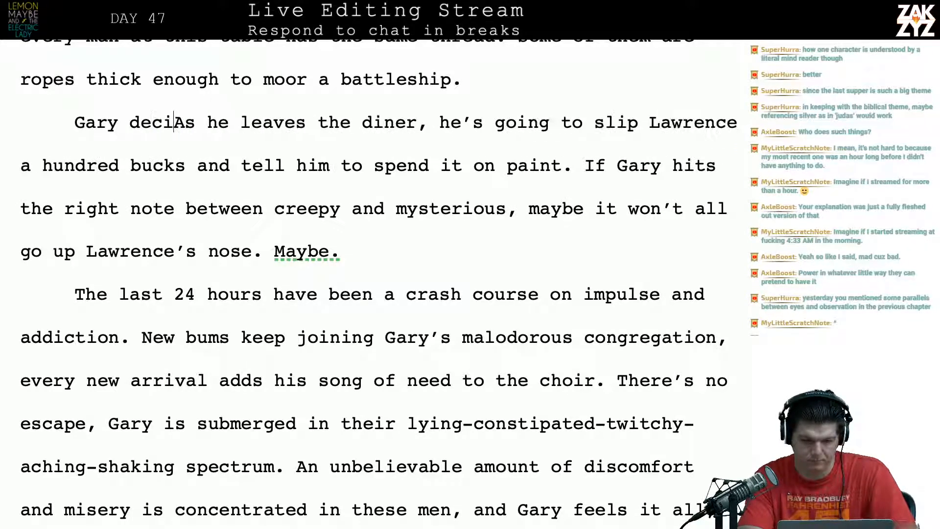
Continue the paragraph opening after "Gary decides" with "he’s going to slip Lawrence a hundred bucks at the diner, tell".
text(he's going too)
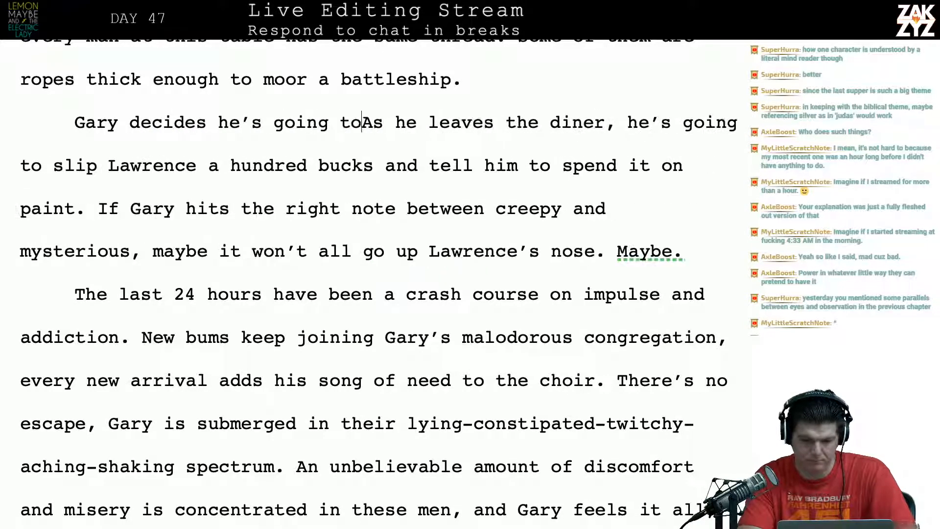
key(BackSpace)
key(BackSpace)
text(slip )
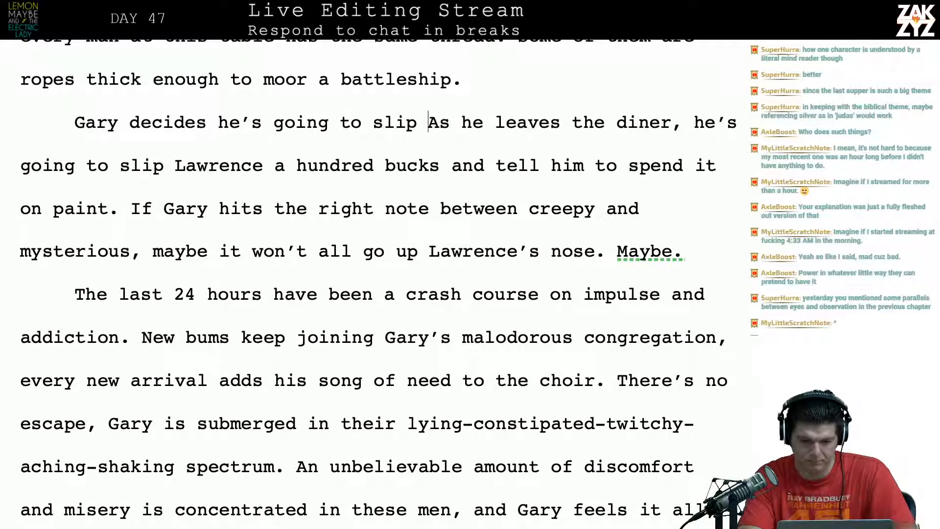
text(Lawrence a hundr)
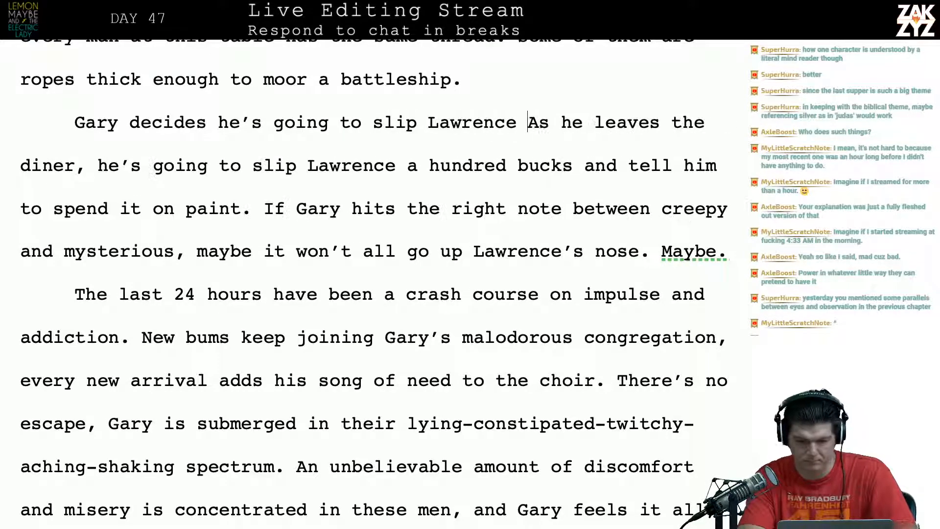
text(ucks at the diner)
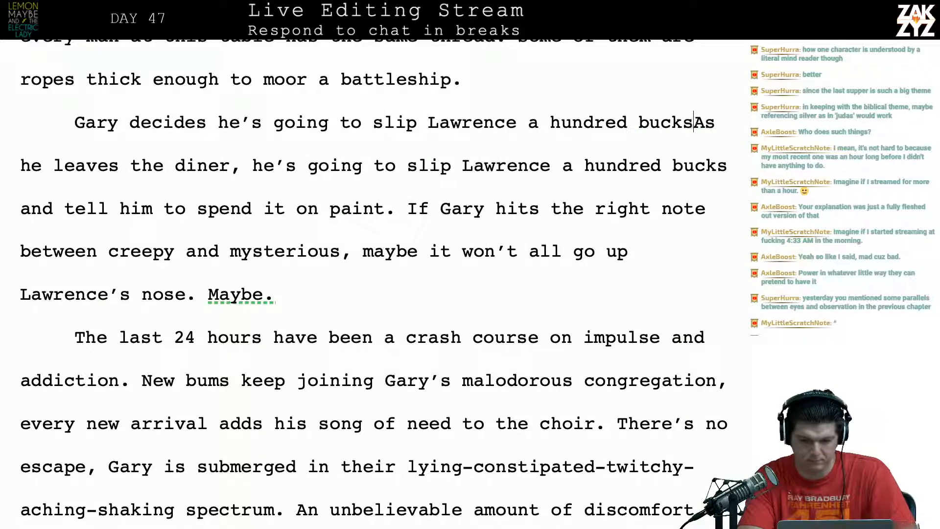
text(, tell)
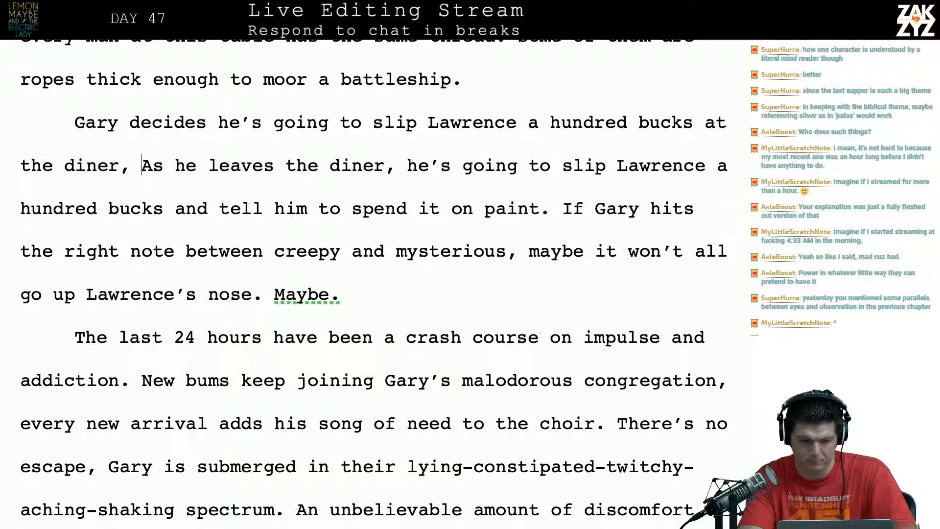
Delete the old "As he leaves the diner, he’s going to slip Lawrence a hundred bucks and tell" so the new opening runs into "him to spend it".
key(shift+Down)
key(shift+Right)
key(shift+Right)
key(shift+Right)
key(shift+Right)
key(shift+Right)
key(shift+Right)
key(shift+Right)
key(shift+Right)
key(shift+Right)
key(shift+Right)
key(shift+Right)
key(shift+Right)
key(shift+Right)
key(shift+Right)
key(shift+Right)
key(shift+Right)
key(shift+Right)
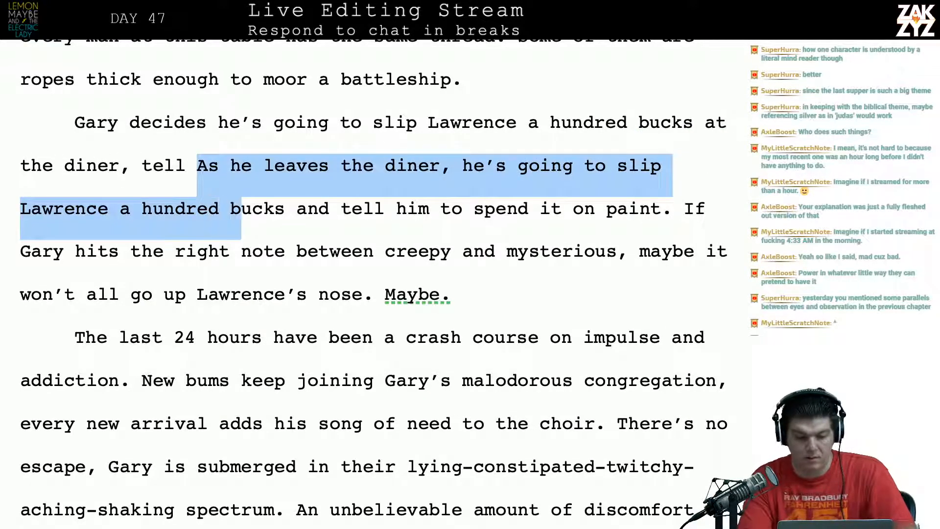
key(BackSpace)
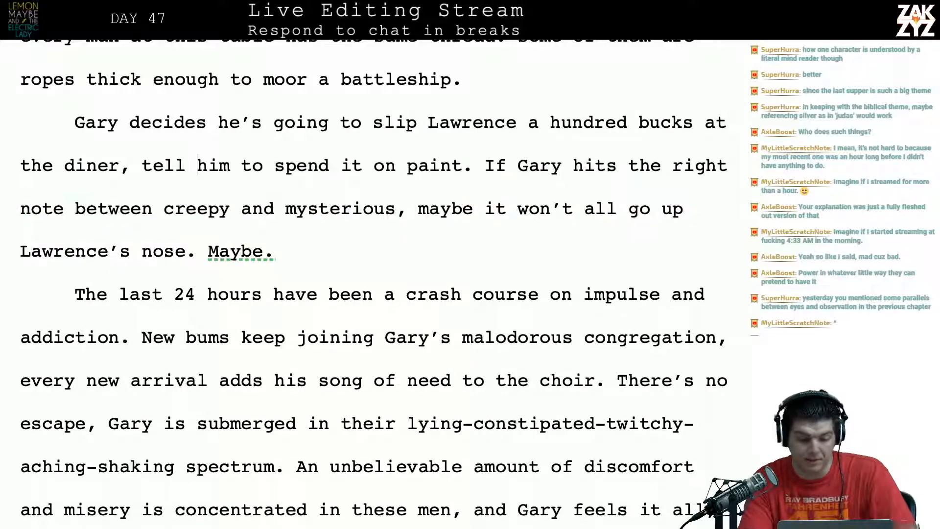
Replace the comma after "the diner" with "and" so the phrase reads "at the diner and tell him".
key(Left)
key(Left)
key(Left)
key(Left)
key(Left)
key(BackSpace)
text(and)
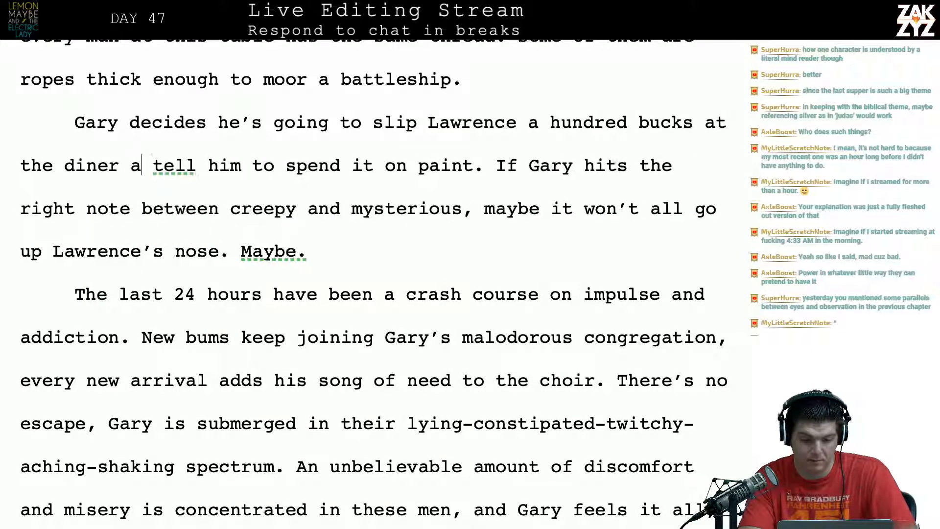
click(175, 165)
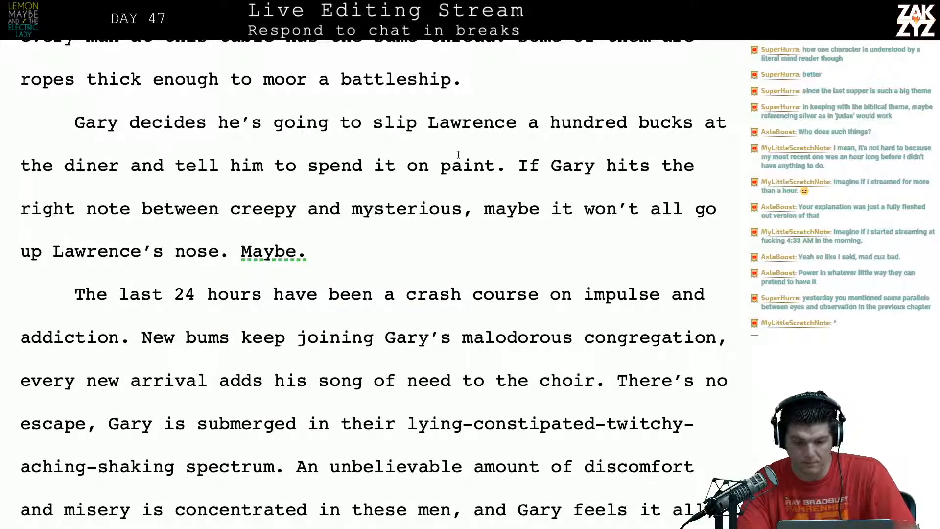
Insert "as they’re leaving and tell him" after "a hundred bucks", ahead of "at the diner".
scroll(187, 146, down, 1)
scroll(187, 145, down, 1)
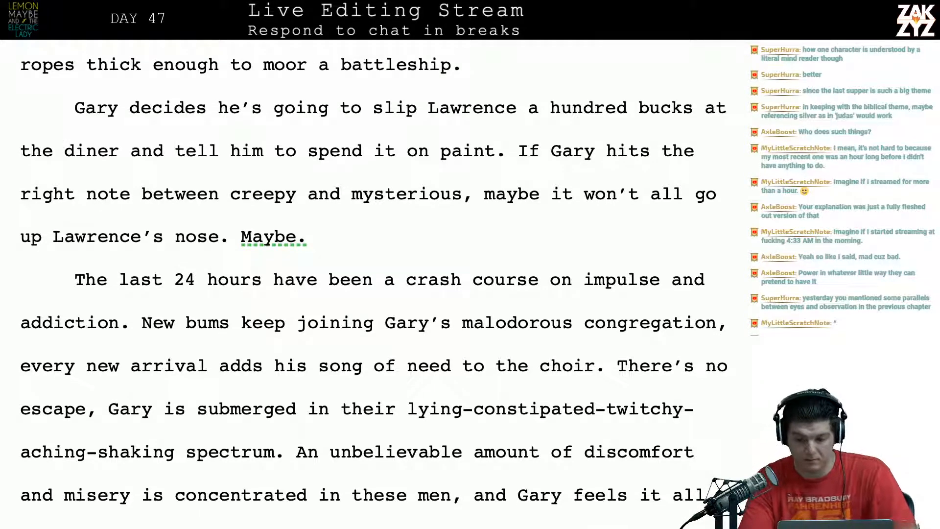
key(Left)
key(Left)
key(Left)
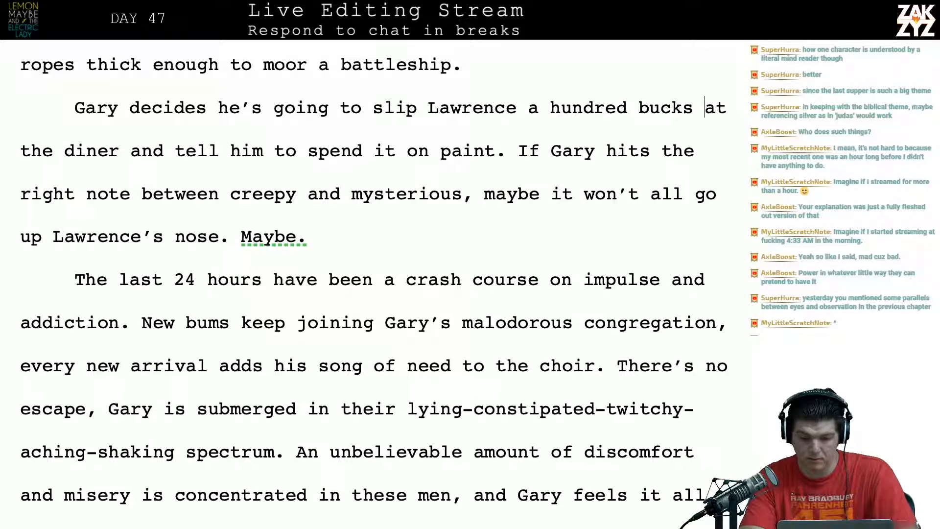
text(as they're leaving )
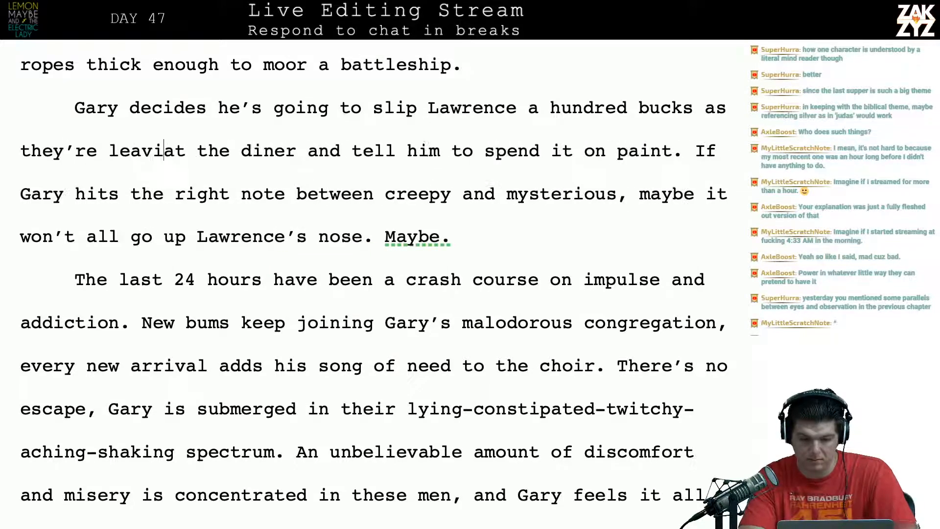
text(and tell )
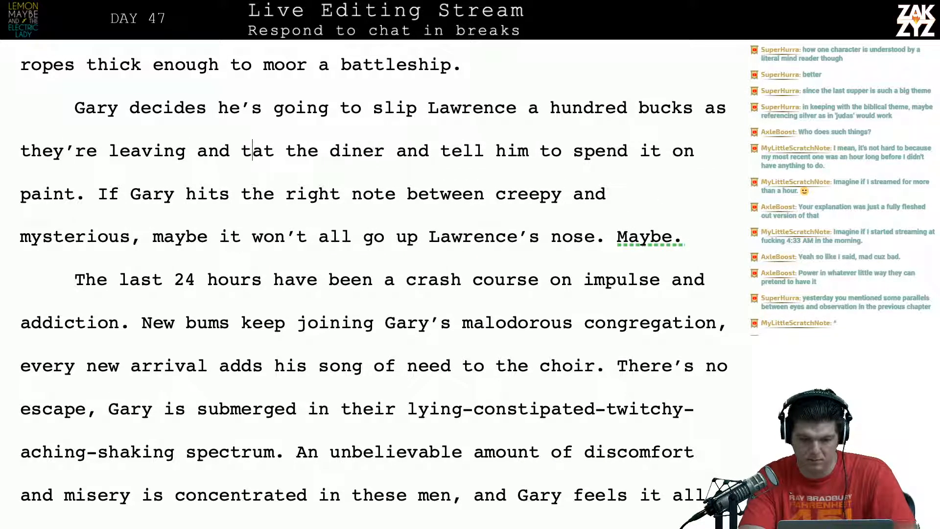
text(him)
Delete the leftover "at the diner and tell him" so the sentence continues with "to spend it on paint.".
key(shift+Right)
key(shift+Right)
key(shift+Right)
key(shift+Right)
key(shift+Right)
key(shift+Right)
key(shift+Right)
key(shift+Right)
key(shift+Right)
key(shift+Right)
key(shift+Right)
key(shift+Right)
key(shift+Right)
key(shift+Right)
key(shift+Right)
key(shift+Right)
key(shift+Right)
key(shift+Right)
key(shift+Right)
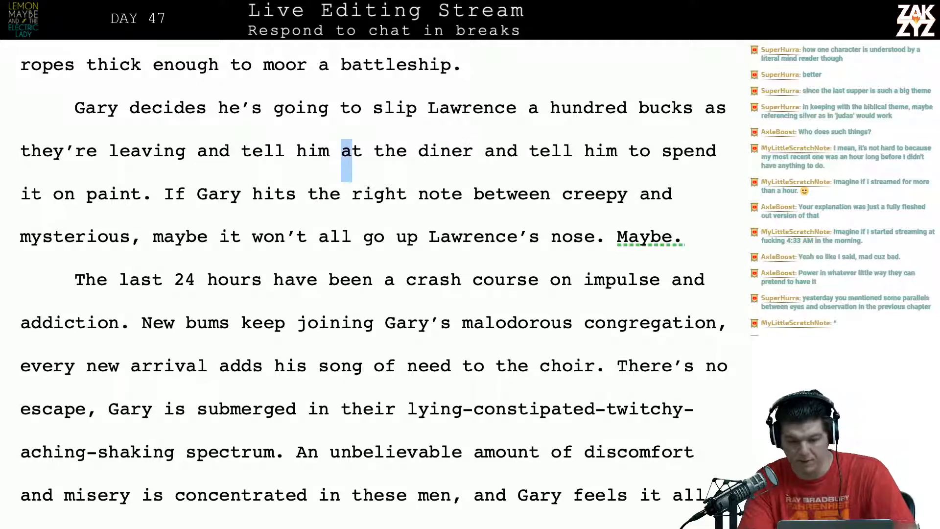
key(shift+Right)
key(shift+Right)
key(shift+Right)
key(shift+Right)
key(shift+Right)
key(shift+Right)
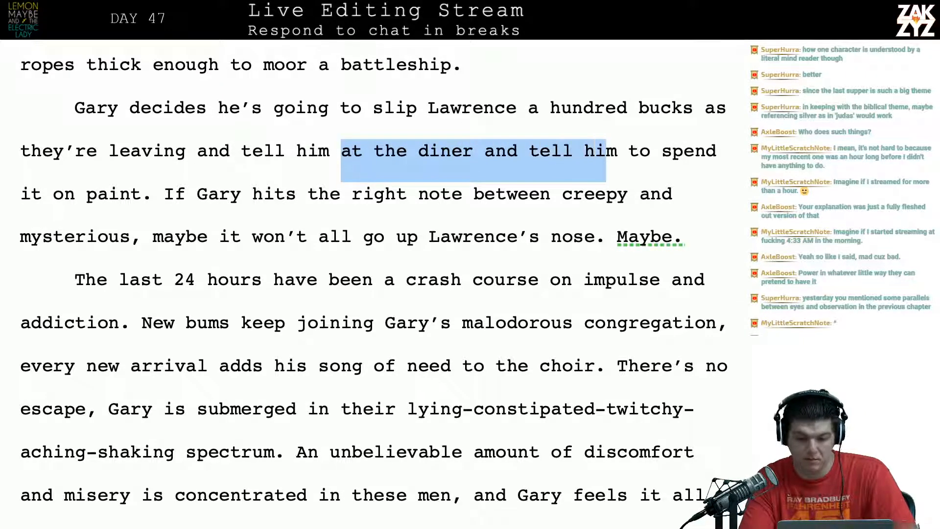
key(BackSpace)
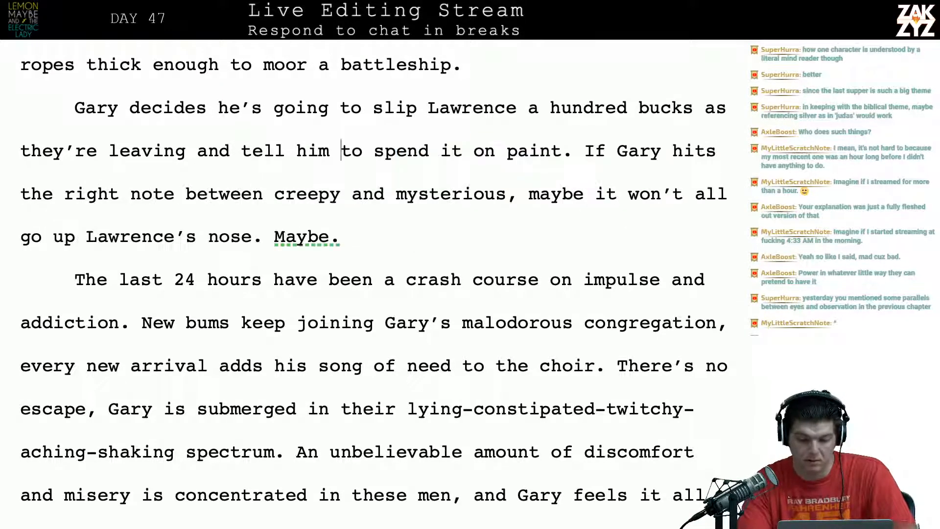
Start a new version of the sentence after "paint." with "If he can nail the right amount of creepy and", ahead of the old text.
click(601, 154)
key(BackSpace)
text(he can nai)
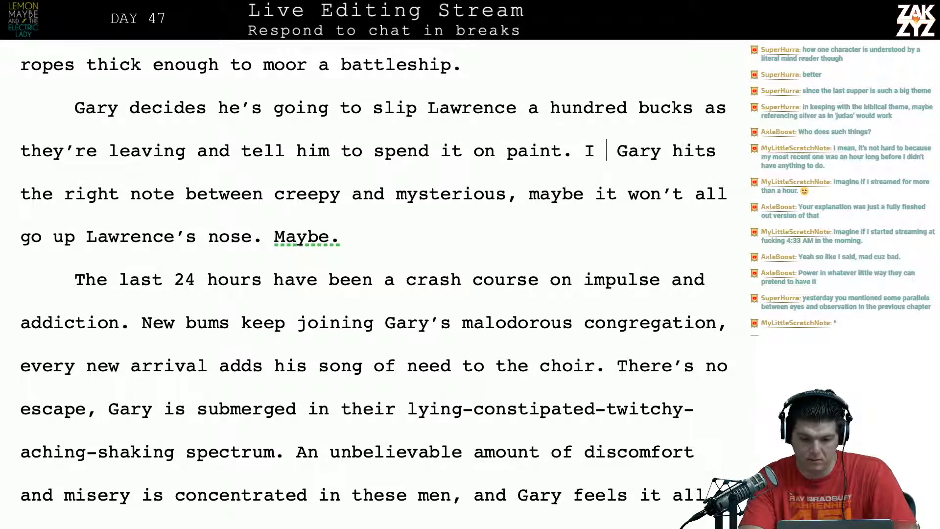
text(l)
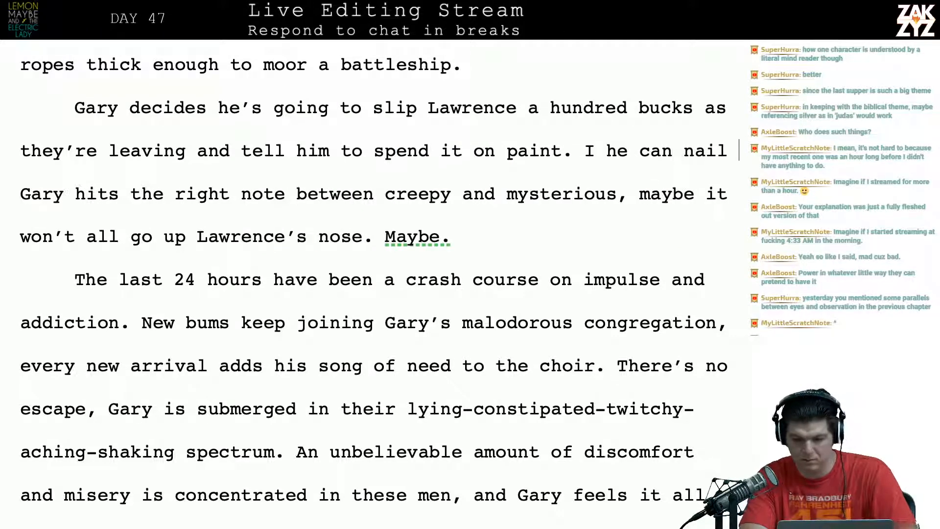
key(BackSpace)
key(BackSpace)
key(BackSpace)
key(BackSpace)
key(BackSpace)
key(BackSpace)
key(BackSpace)
key(BackSpace)
key(BackSpace)
key(BackSpace)
key(BackSpace)
key(BackSpace)
text(f he can nail)
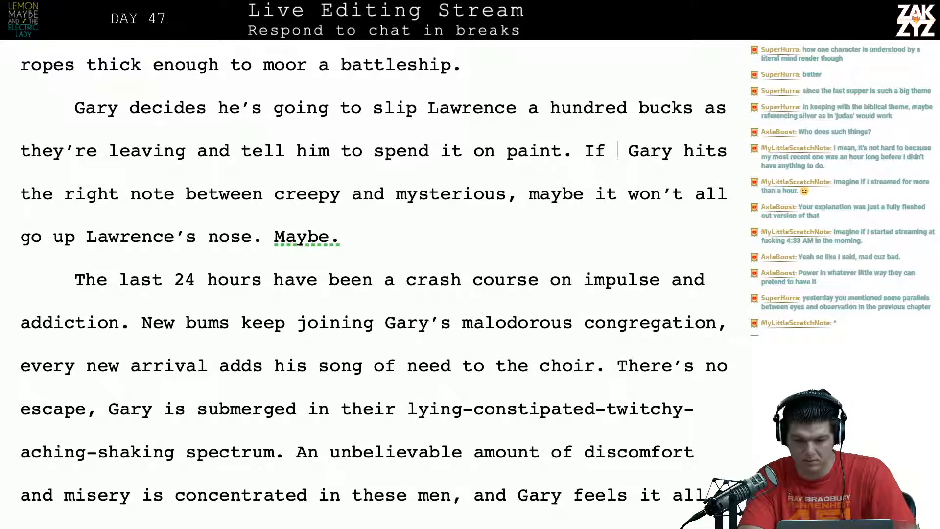
text( the right amo)
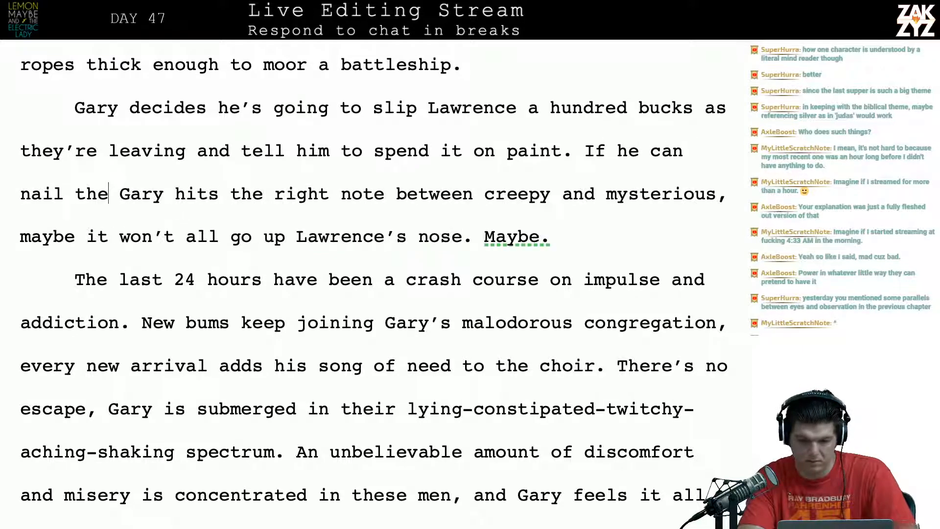
text(unt of creepy and)
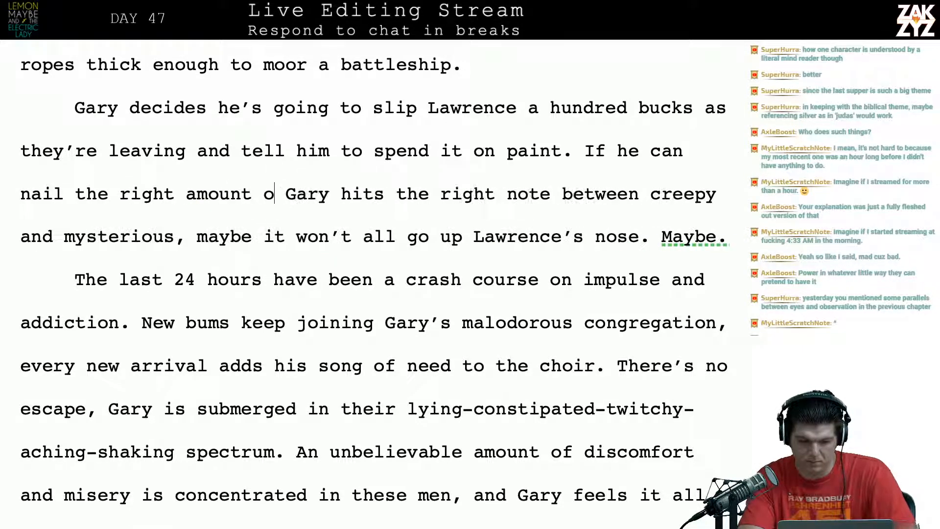
Finish the new sentence with "mysterious, maybe it won’t all go up Lawrence’s nose.".
text( mysty Gar)
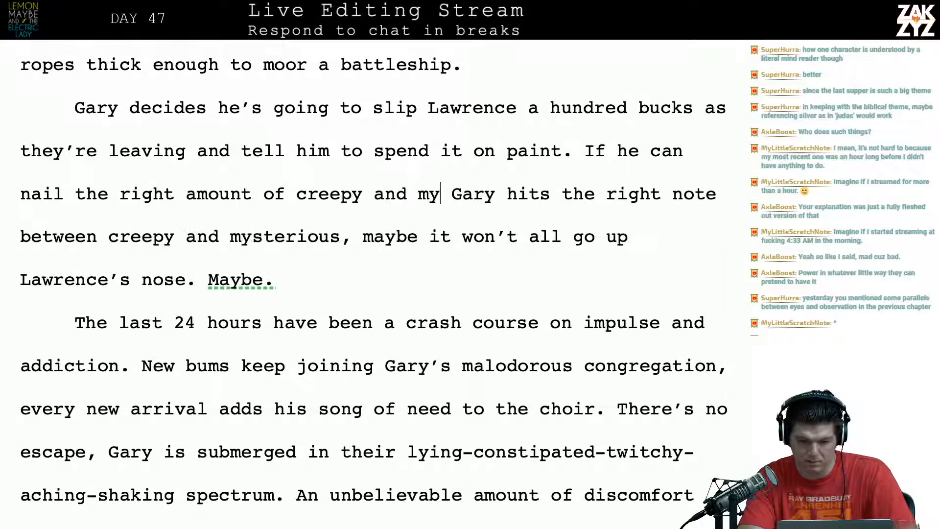
key(BackSpace)
key(BackSpace)
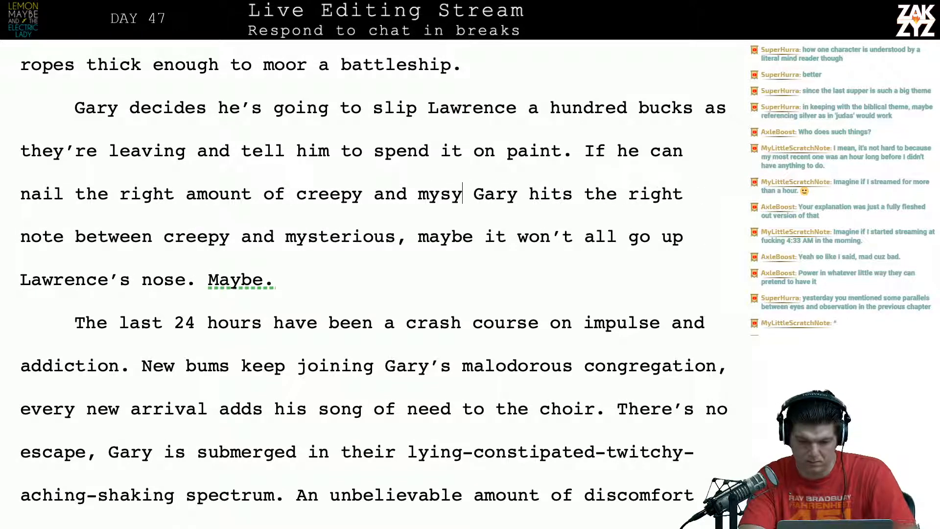
text(r)
key(BackSpace)
key(BackSpace)
key(BackSpace)
text(sterious, maybe )
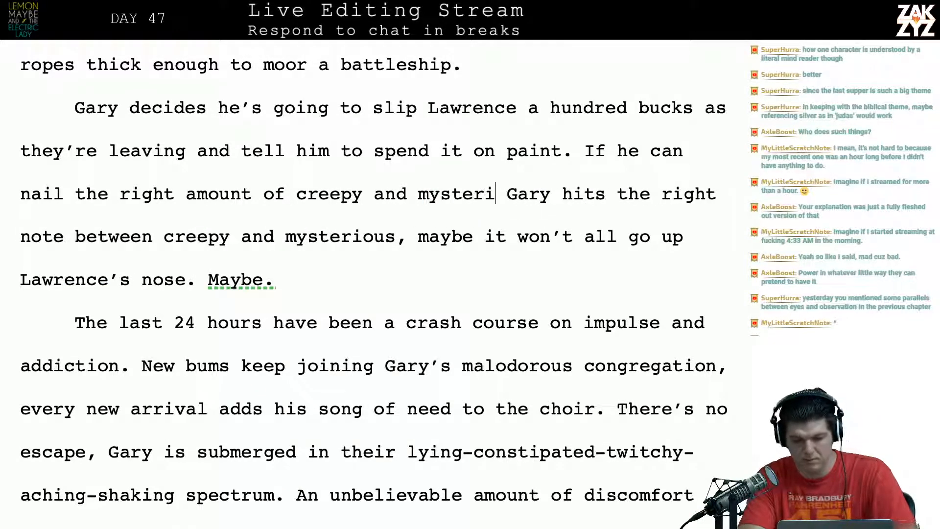
text(it won't all g)
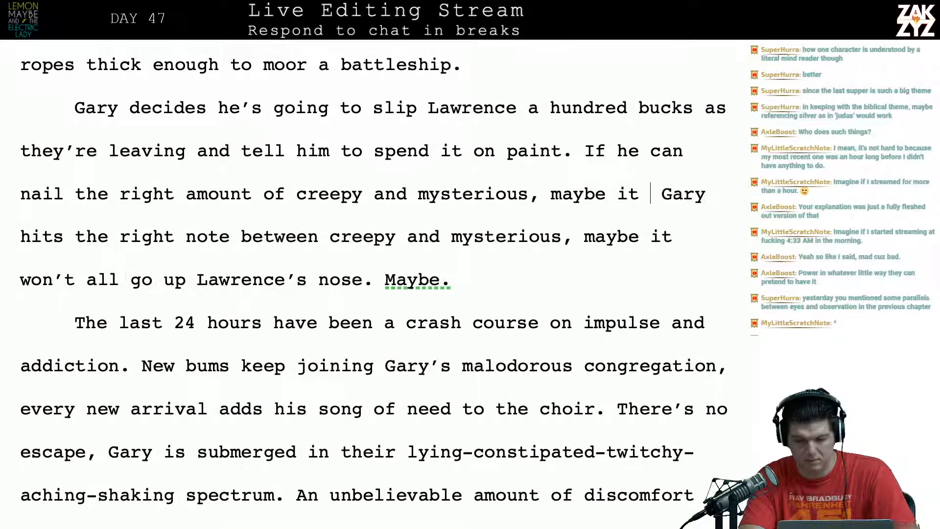
text(o up )
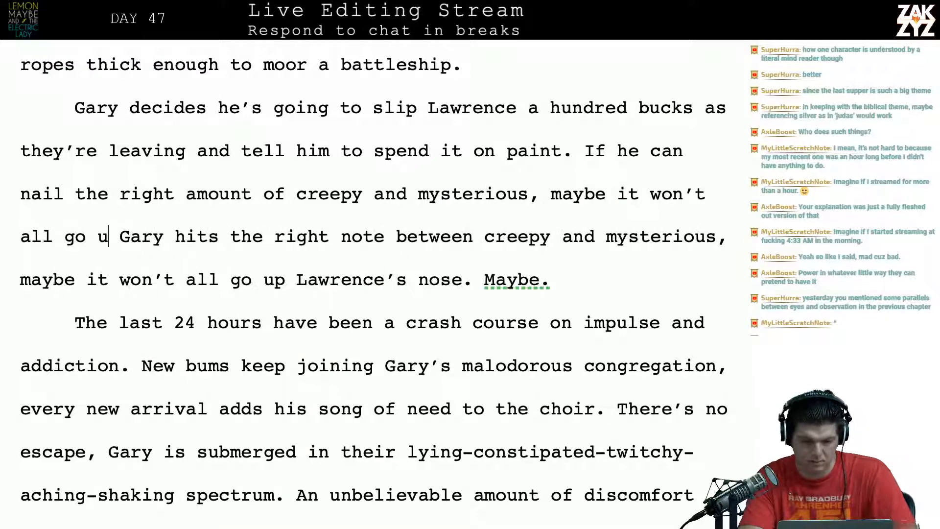
text(Lawrence's)
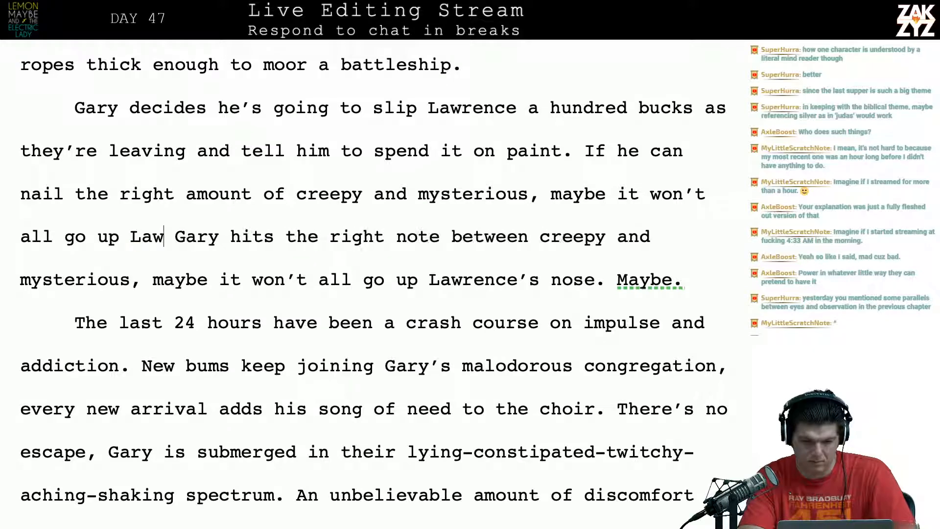
text( nose.)
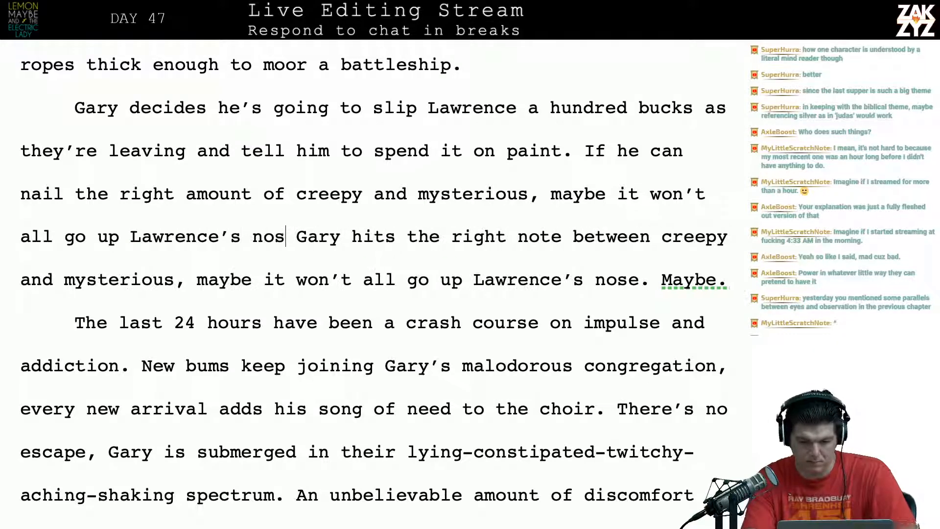
Delete the old "Gary hits the right note between creepy and mysterious" sentence, leaving "Maybe." directly after the new one.
key(shift+Down)
key(shift+Right)
key(shift+Right)
key(shift+Right)
key(shift+Right)
key(shift+Right)
key(shift+Right)
key(shift+Right)
key(shift+Right)
key(shift+Right)
key(shift+Right)
key(shift+Right)
key(shift+Right)
key(shift+Right)
key(shift+Right)
key(shift+Right)
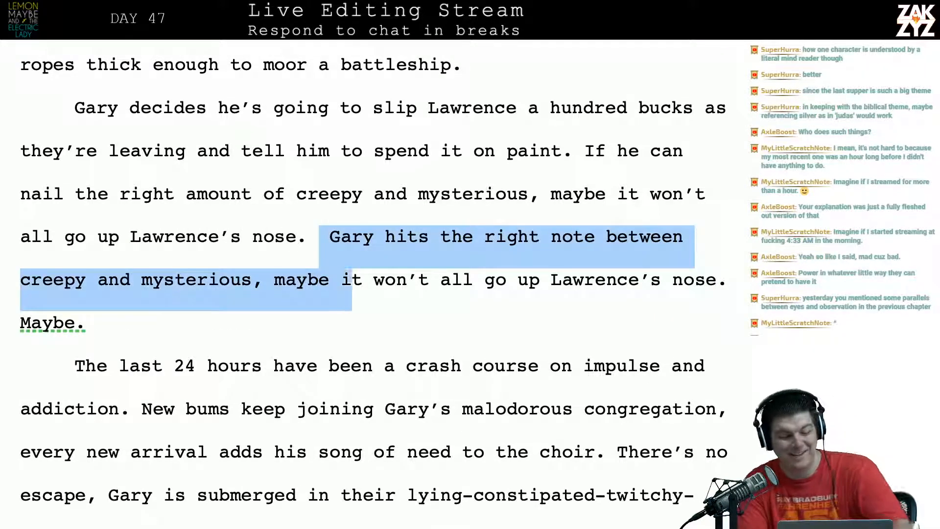
key(shift+Right)
key(shift+Right)
key(shift+Right)
key(shift+Right)
key(shift+Right)
key(shift+Right)
key(shift+Right)
key(shift+Right)
key(shift+Right)
key(shift+Right)
key(shift+Right)
key(shift+Right)
key(shift+Right)
key(shift+Right)
key(shift+Right)
key(shift+Right)
key(shift+Right)
key(shift+Right)
key(shift+Right)
key(shift+Right)
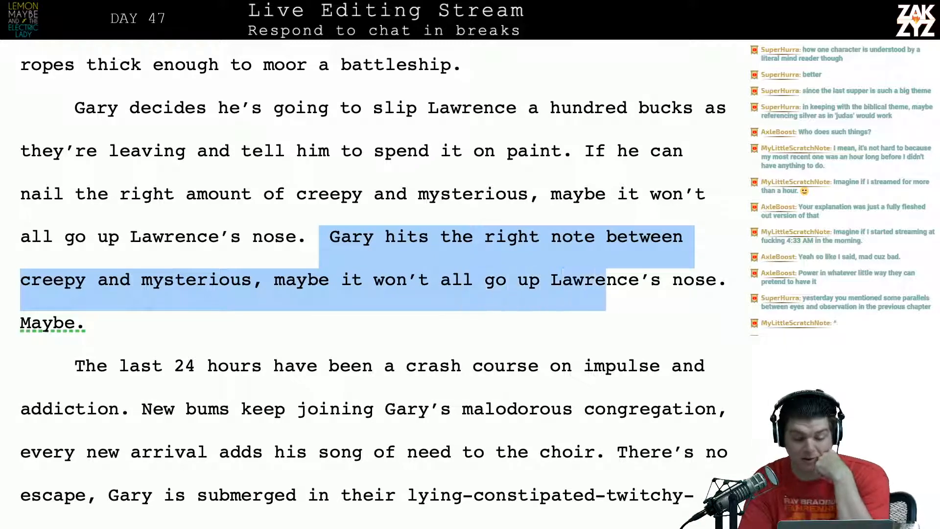
key(shift+Right)
key(shift+Right)
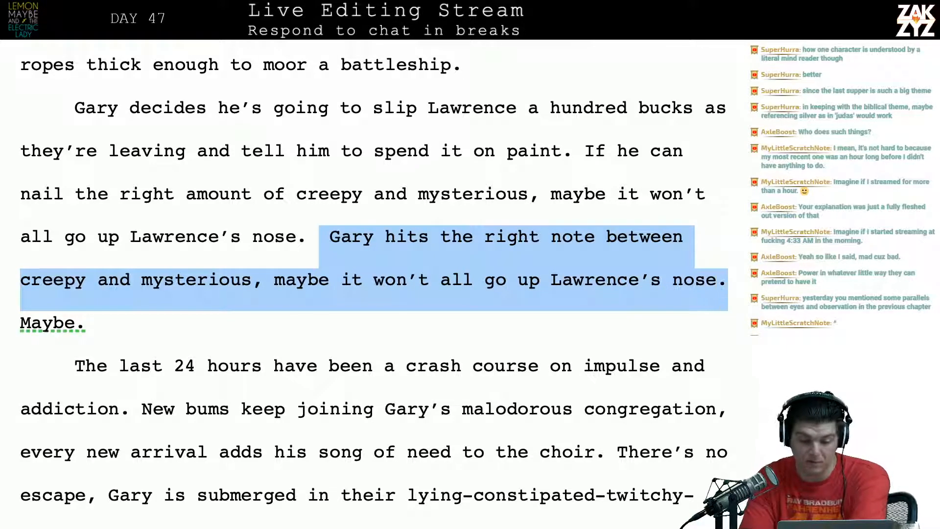
key(BackSpace)
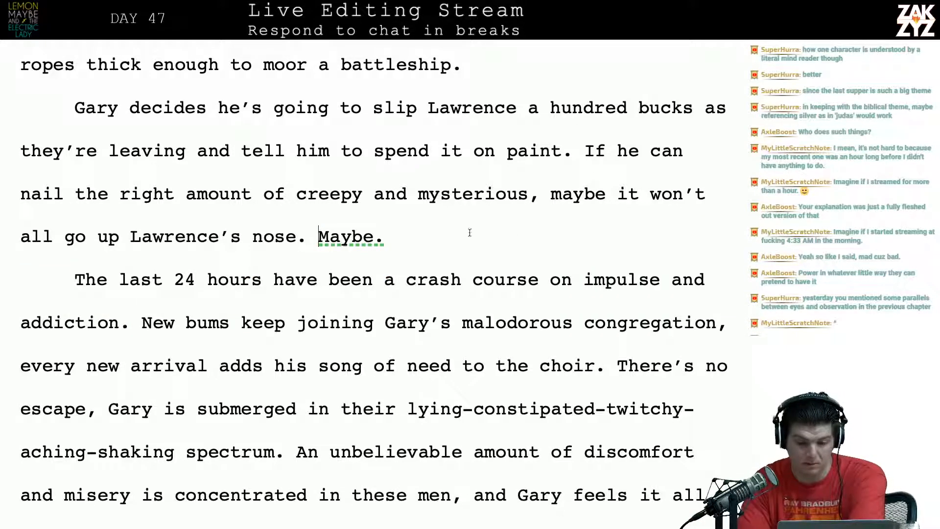
Reread the rewritten paragraph about slipping Lawrence a hundred bucks, checking its wording and flow.
scroll(431, 211, down, 1)
scroll(430, 211, up, 2)
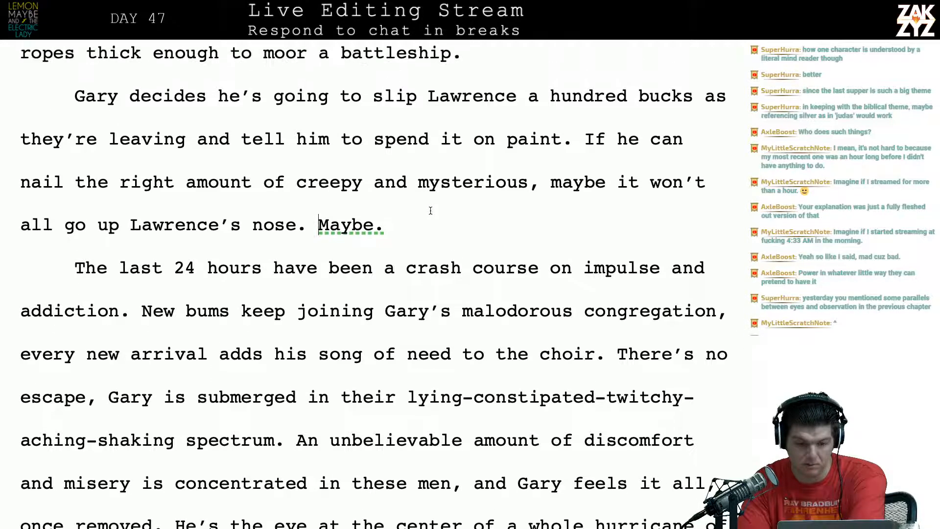
click(511, 164)
key(Right)
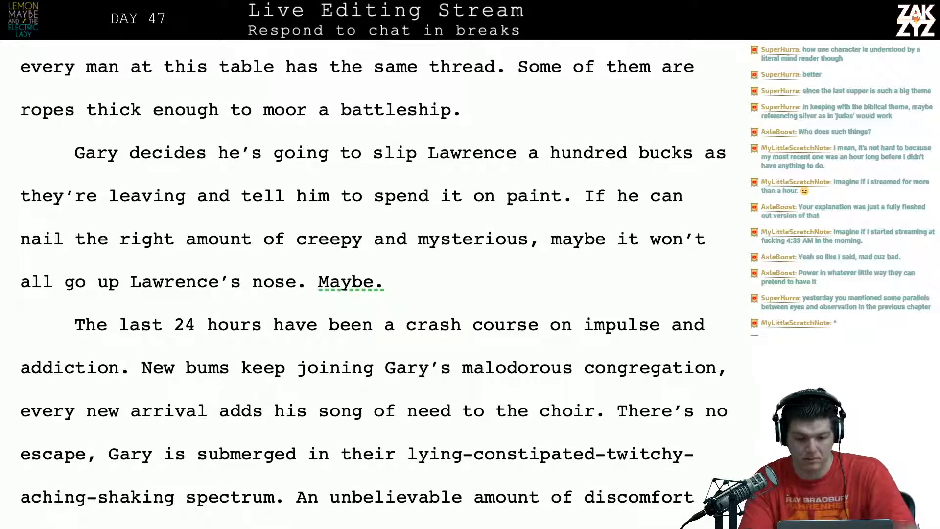
key(Down)
key(Left)
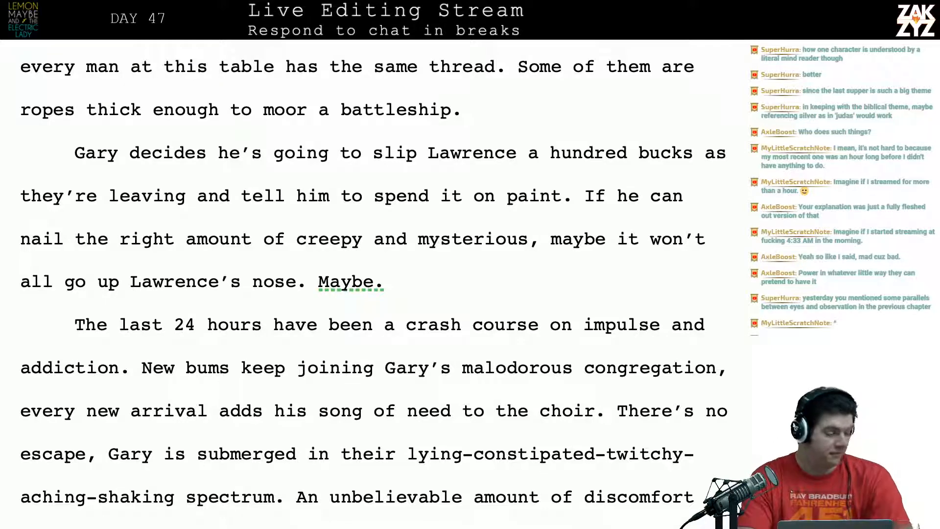
Read through the paragraph beginning "The last 24 hours have been a crash course", checking its wording up to "There’s no escape, Gary is submerged".
scroll(375, 288, down, 2)
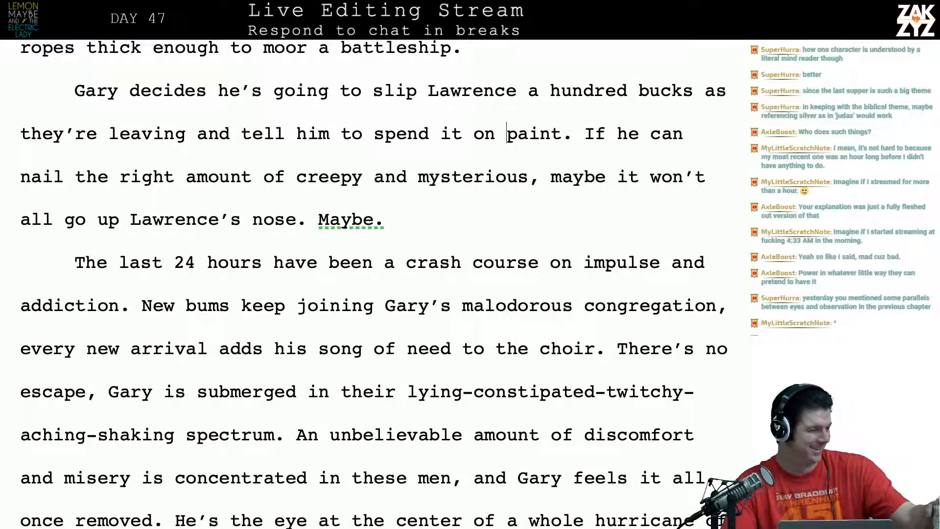
scroll(374, 284, down, 1)
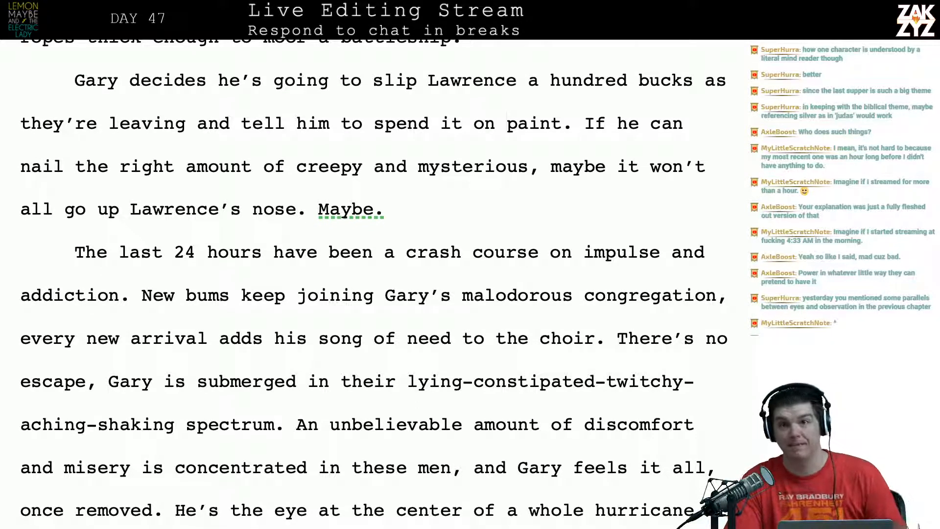
scroll(374, 279, down, 5)
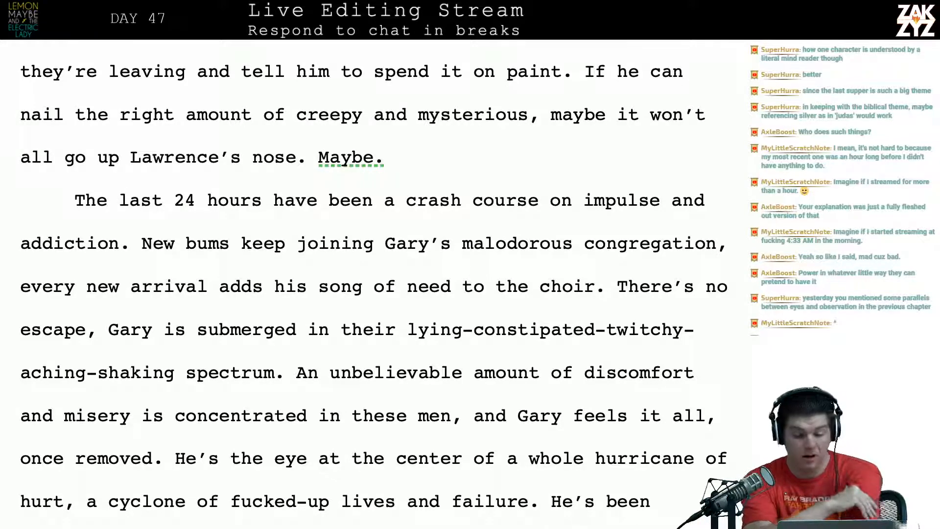
scroll(368, 164, down, 1)
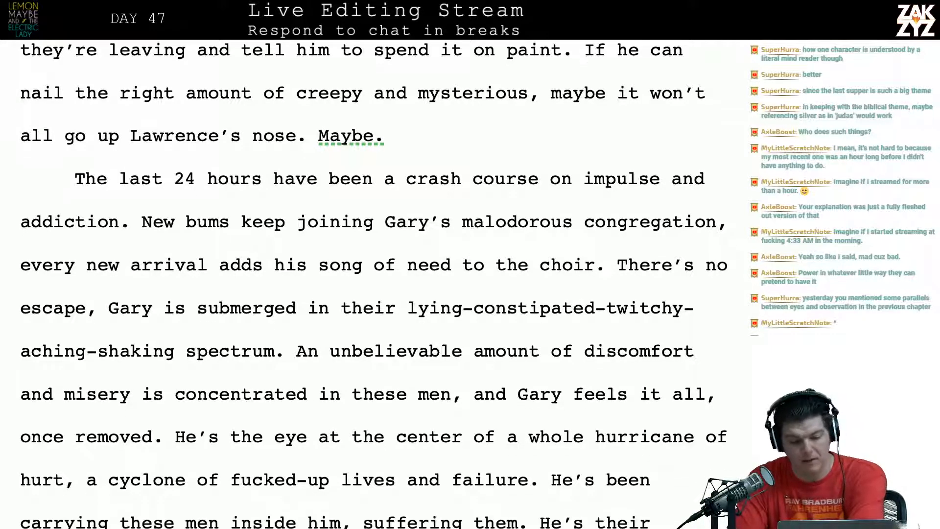
click(317, 178)
key(Down)
key(Down)
key(Down)
key(Down)
key(Down)
key(Down)
key(Down)
key(Down)
key(Down)
key(Down)
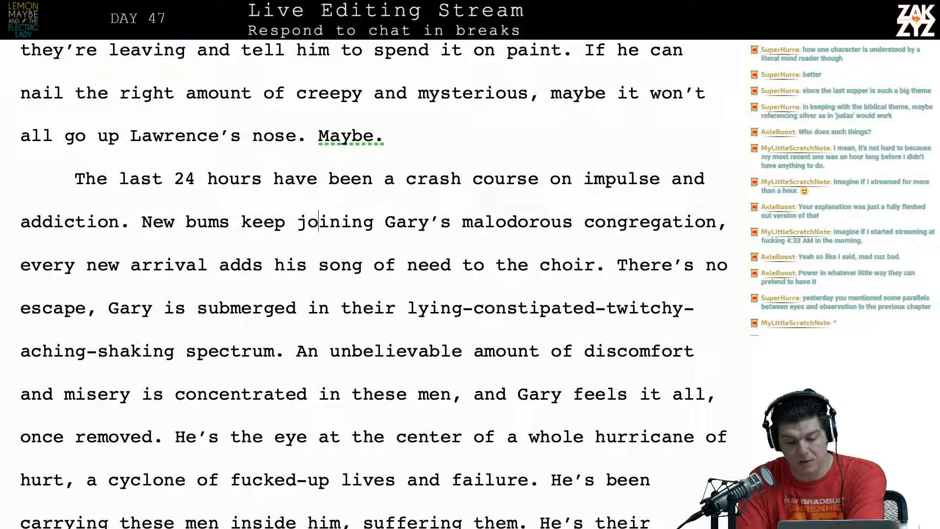
scroll(205, 118, up, 3)
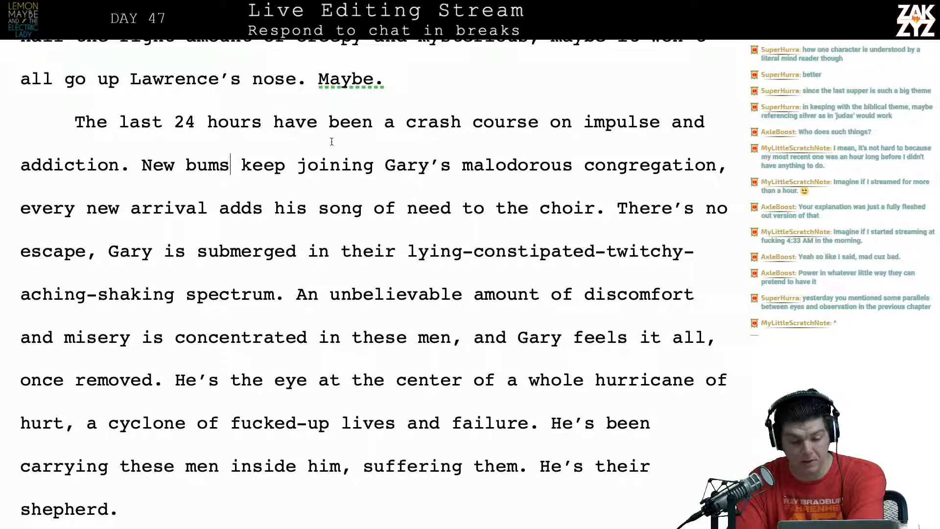
click(150, 240)
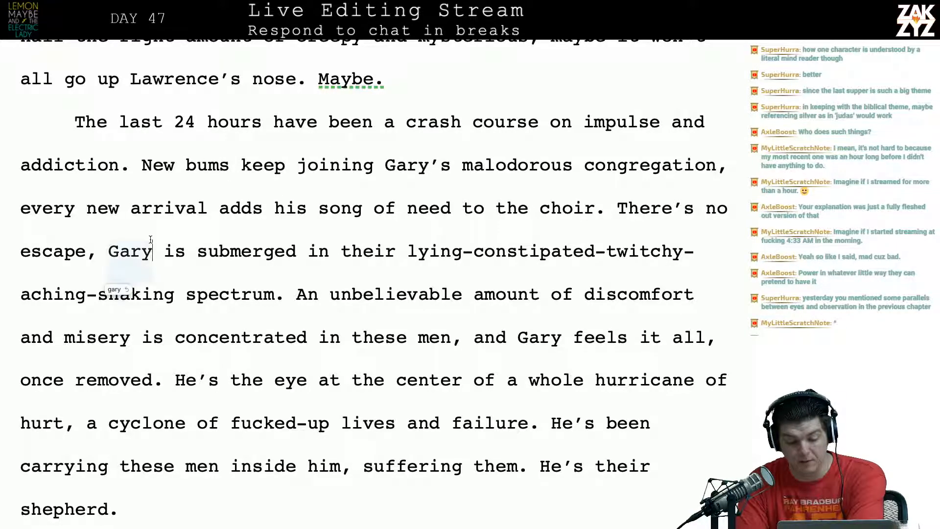
click(301, 225)
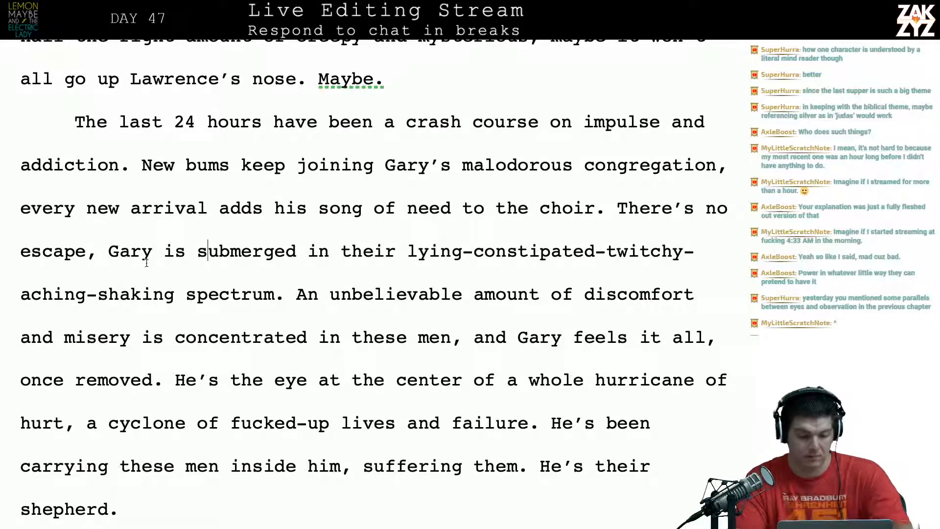
Change "There’s no escape," to "There’s no escaping them." so that "Gary is submerged" starts its own sentence.
click(100, 252)
key(BackSpace)
text(i)
key(BackSpace)
key(BackSpace)
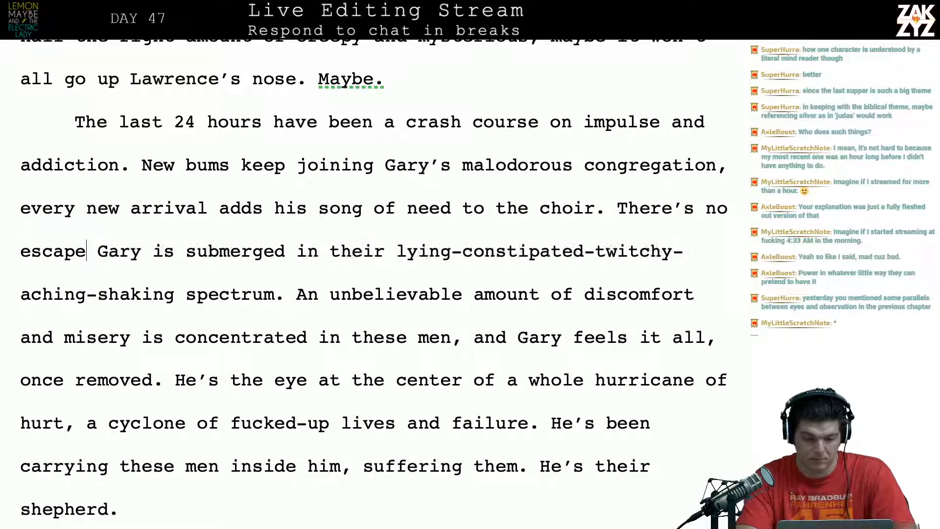
text(ing their)
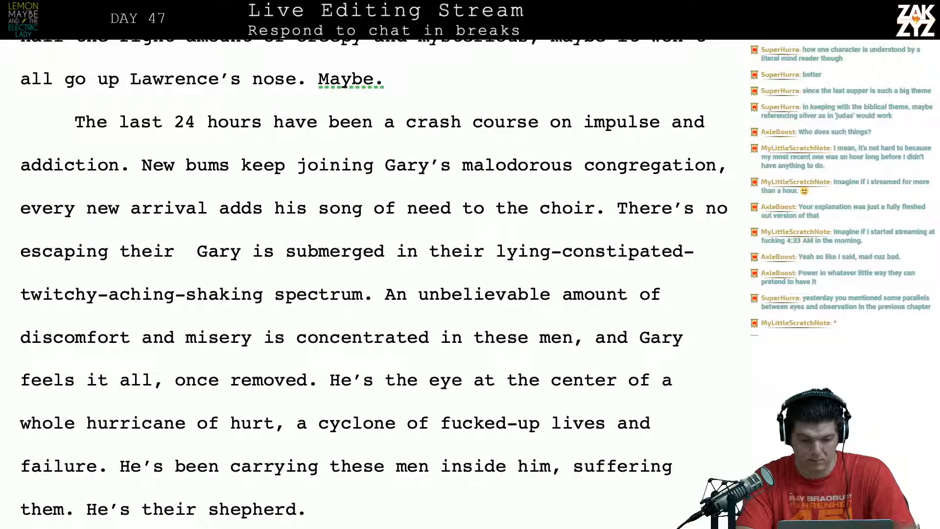
key(BackSpace)
key(BackSpace)
key(BackSpace)
text(m.)
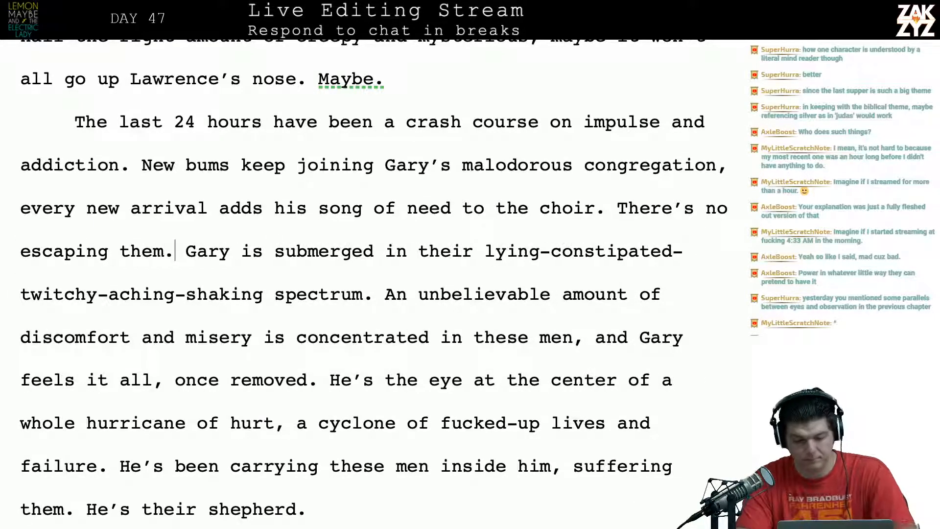
Reread the sentence "Gary is submerged in their lying-constipated-twitchy-aching-shaking spectrum", checking its wording and the hyphenated chain.
key(Right)
key(Right)
key(Right)
key(Right)
key(Right)
key(Right)
key(Right)
key(Right)
key(Right)
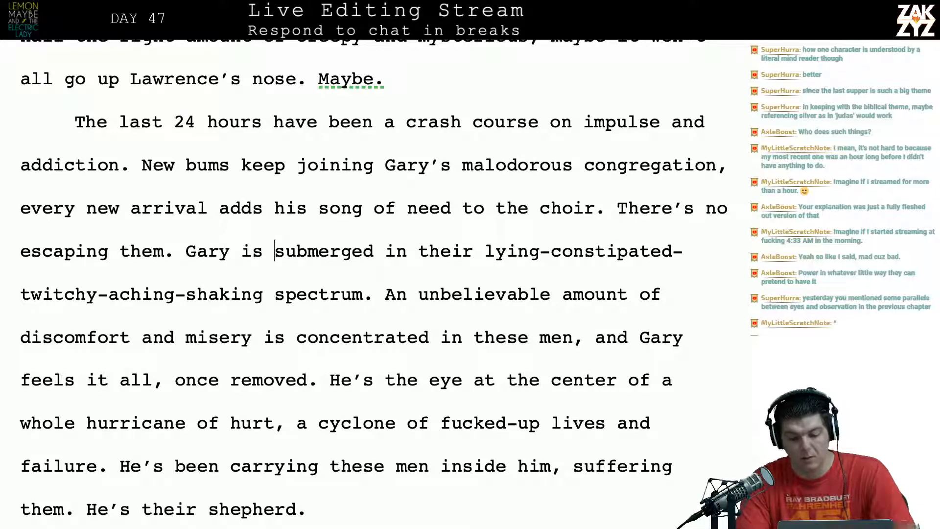
key(Left)
key(Left)
key(Left)
key(Left)
key(Left)
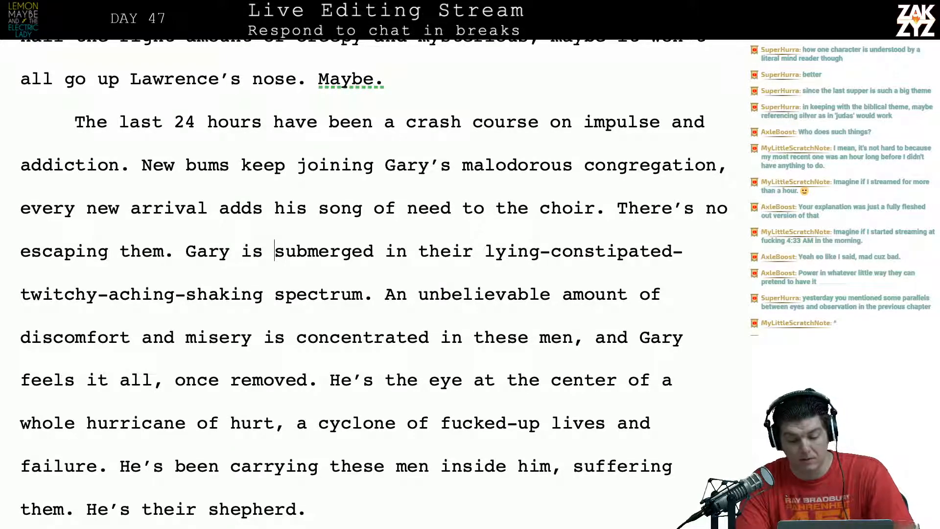
key(Right)
key(Right)
key(Right)
key(Right)
key(Right)
key(Right)
key(Right)
key(Down)
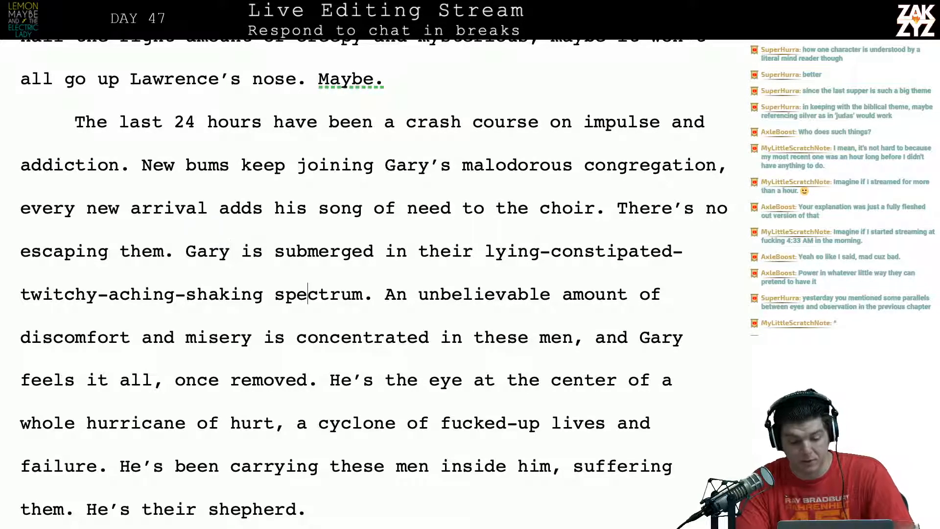
key(Left)
key(Left)
key(Left)
key(Left)
key(Left)
key(Left)
key(Left)
key(Left)
key(Left)
key(Left)
key(Left)
key(Left)
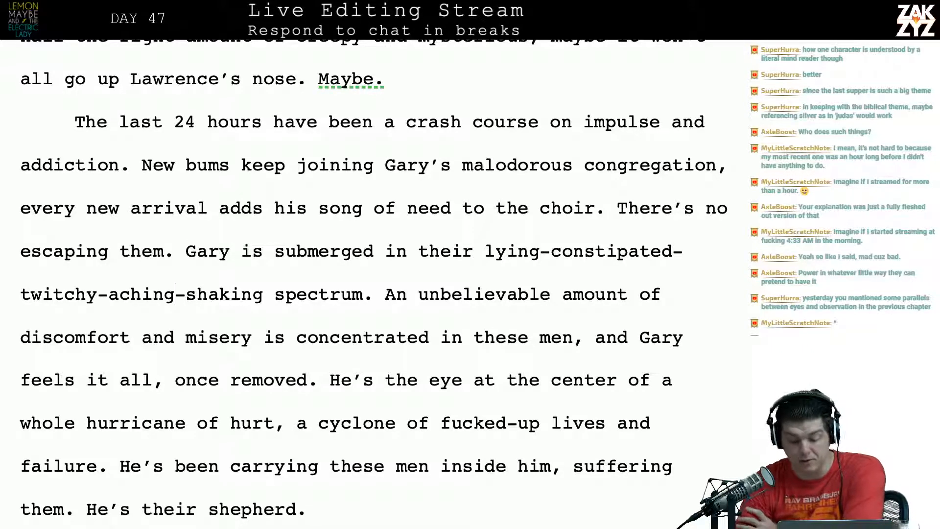
key(Right)
key(Right)
key(Right)
key(Right)
key(Right)
key(Right)
key(Right)
key(Right)
key(Right)
key(Right)
key(Right)
key(Right)
key(Right)
key(Right)
key(Right)
key(Right)
key(Right)
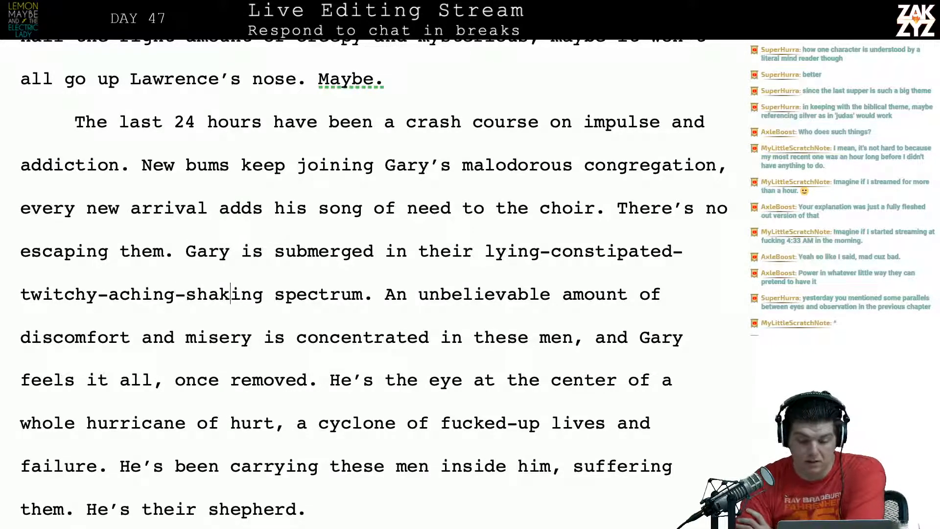
Reread the sentence "An unbelievable amount of discomfort and misery is concentrated in these men, and Gary feels it all, once removed", checking its wording.
key(Right)
key(Right)
key(Right)
key(Down)
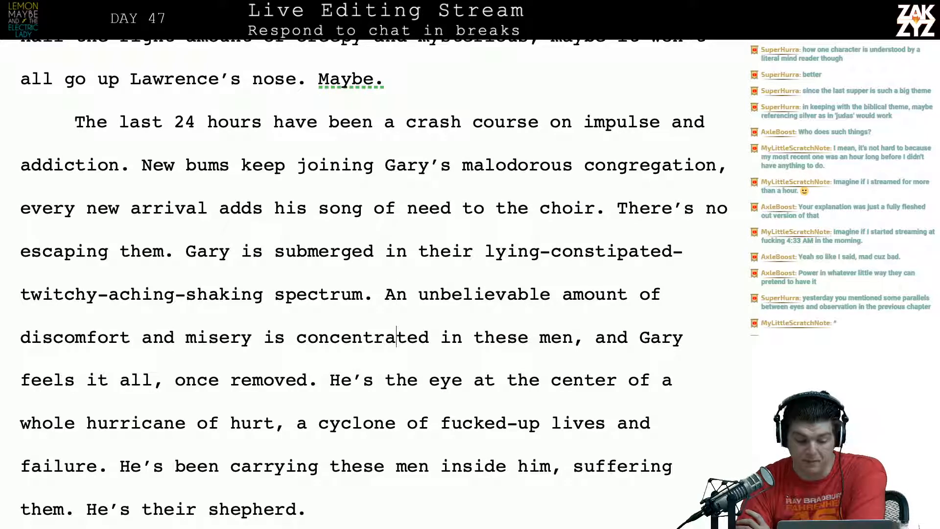
key(Left)
key(Left)
key(Left)
key(Left)
key(Left)
key(Left)
key(Left)
key(Right)
key(Right)
key(Right)
key(Right)
key(Right)
key(Right)
key(Right)
key(Right)
key(Right)
key(Right)
key(Right)
key(Right)
key(Right)
key(Right)
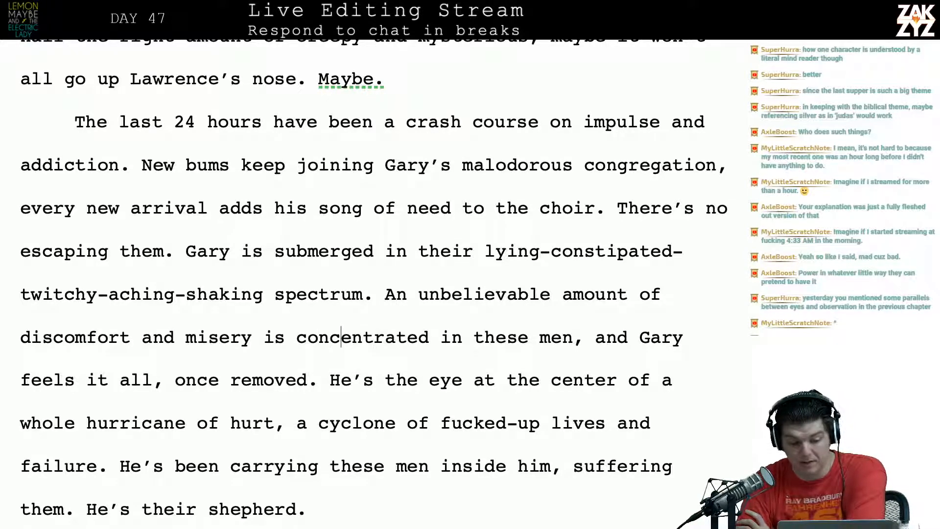
key(Right)
key(Right)
key(Right)
key(Right)
key(Right)
key(Right)
key(Right)
key(Right)
key(Right)
key(Right)
key(Right)
key(Right)
key(Right)
key(Right)
key(Right)
key(Right)
key(Right)
key(Right)
key(Right)
key(Right)
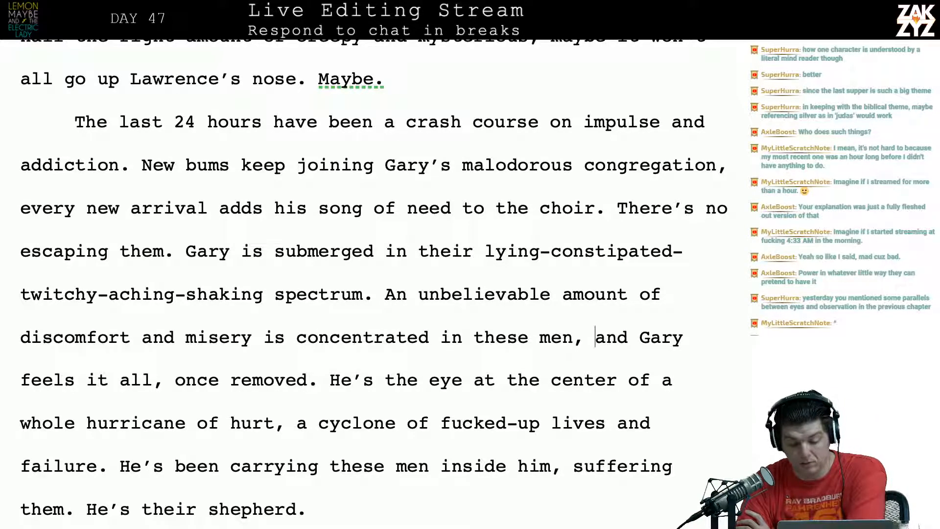
key(Right)
key(Right)
key(Right)
key(Right)
key(Right)
key(Right)
key(Right)
key(Right)
key(Right)
key(Right)
key(Right)
key(Right)
key(Right)
key(Right)
key(Right)
key(Right)
key(Right)
key(Right)
key(Right)
key(Right)
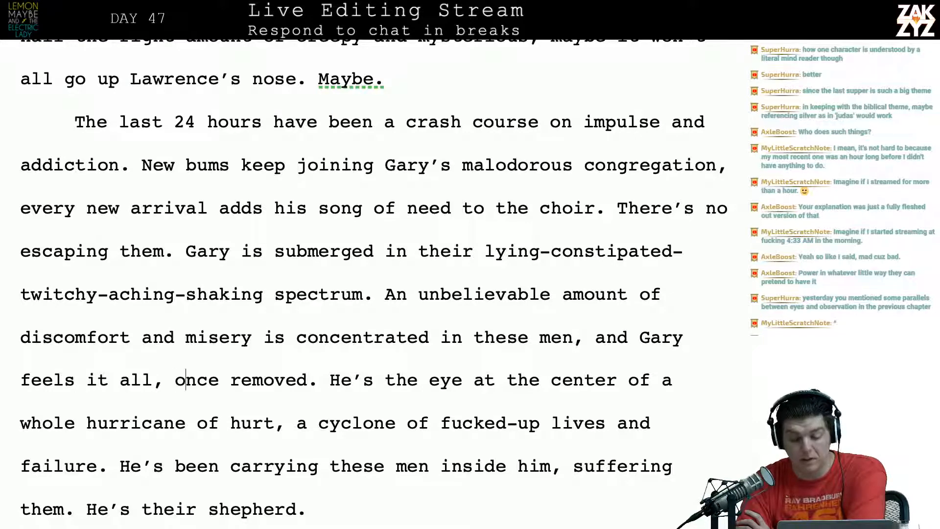
key(Right)
key(Right)
key(Right)
key(Right)
key(Right)
key(Right)
key(Right)
key(Right)
key(Right)
Reread the sentence beginning "He’s the eye at the center of a whole hurricane of hurt", checking its wording through "fucked-up lives".
key(Down)
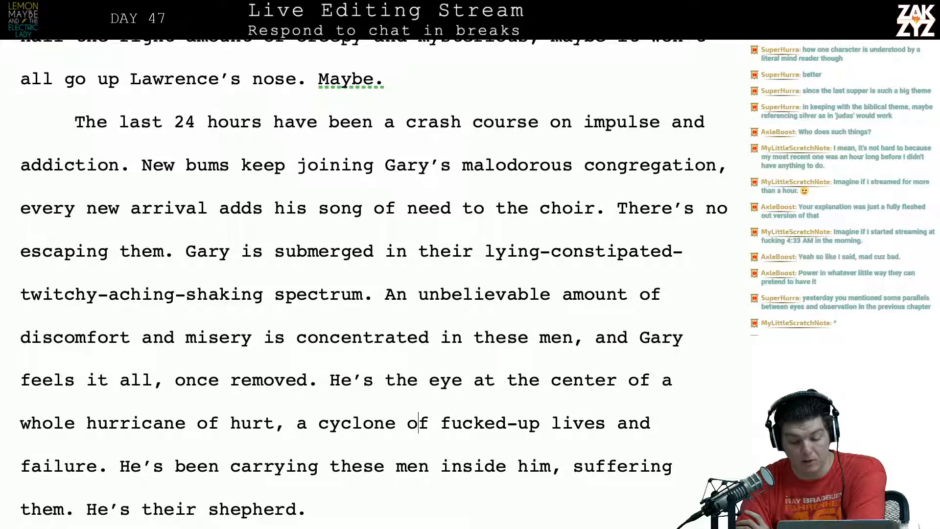
key(Left)
key(Left)
key(Left)
key(Left)
key(Left)
key(Left)
key(Left)
key(Left)
key(Left)
key(Right)
key(Right)
key(Right)
key(Right)
key(Right)
key(Right)
key(Right)
key(Right)
key(Right)
key(Right)
key(Right)
key(Right)
key(Right)
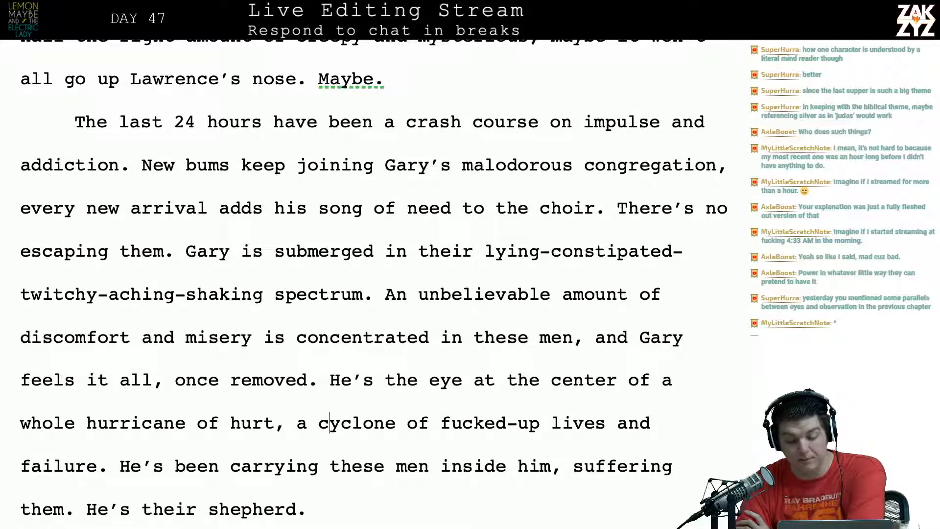
key(Right)
key(Right)
key(Right)
key(Right)
key(Right)
key(Right)
key(Right)
key(Right)
key(Right)
key(Right)
key(Right)
key(Right)
key(Right)
key(Right)
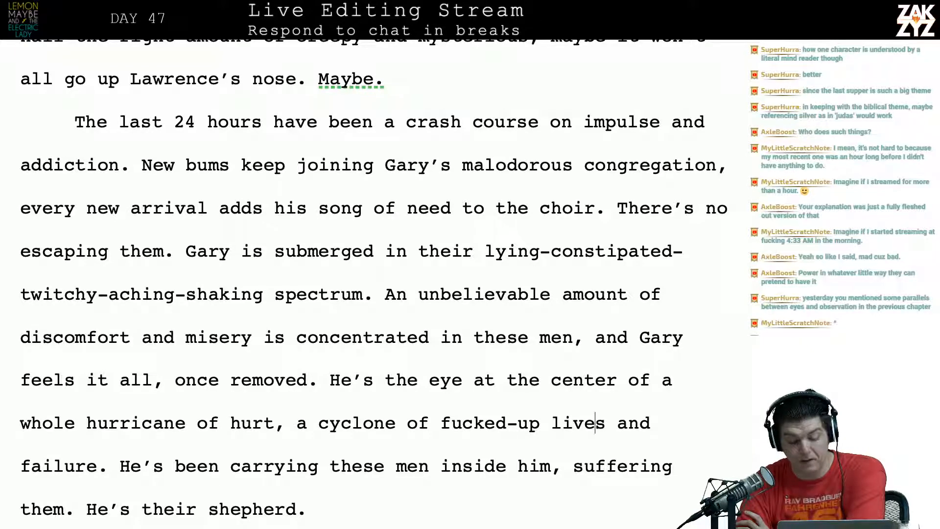
Insert "all day" after "He’s been carrying these men inside him", keeping the comma before "suffering them".
key(Down)
scroll(373, 284, down, 1)
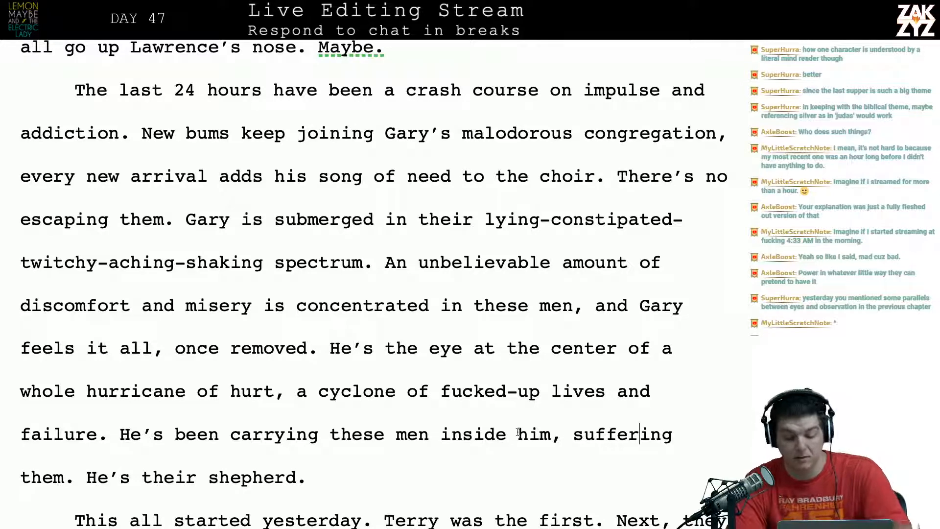
click(547, 433)
text(a)
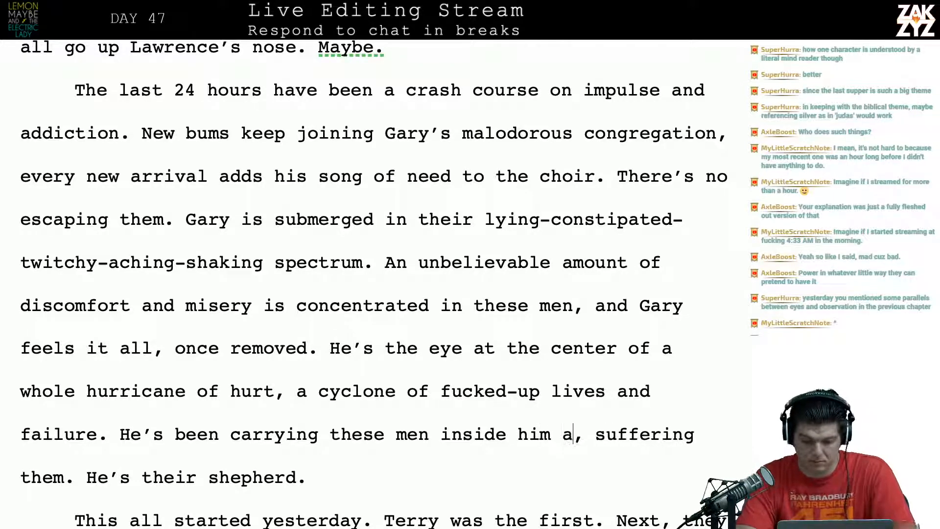
text(ll day)
Start a new paragraph above "This all started yesterday" with the text "It began yesterday. Terry was the first".
key(Down)
key(Down)
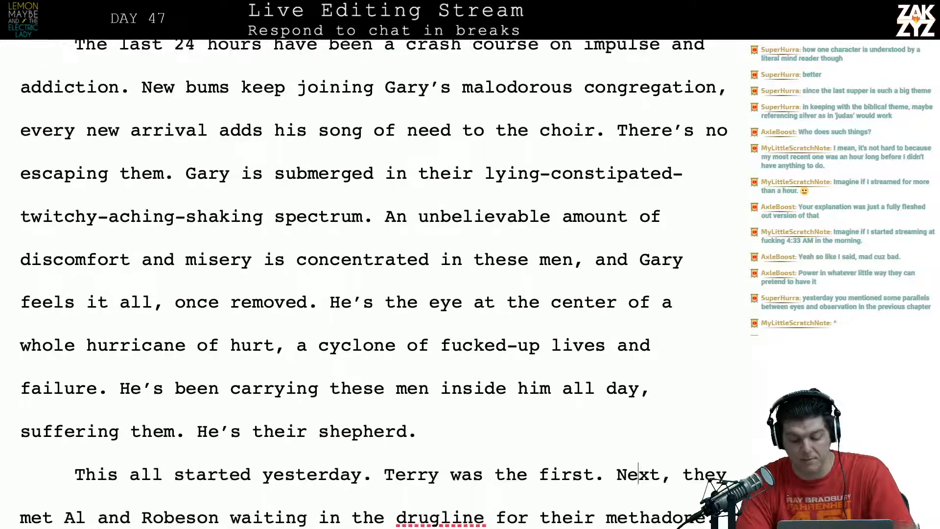
key(Down)
key(Down)
key(Down)
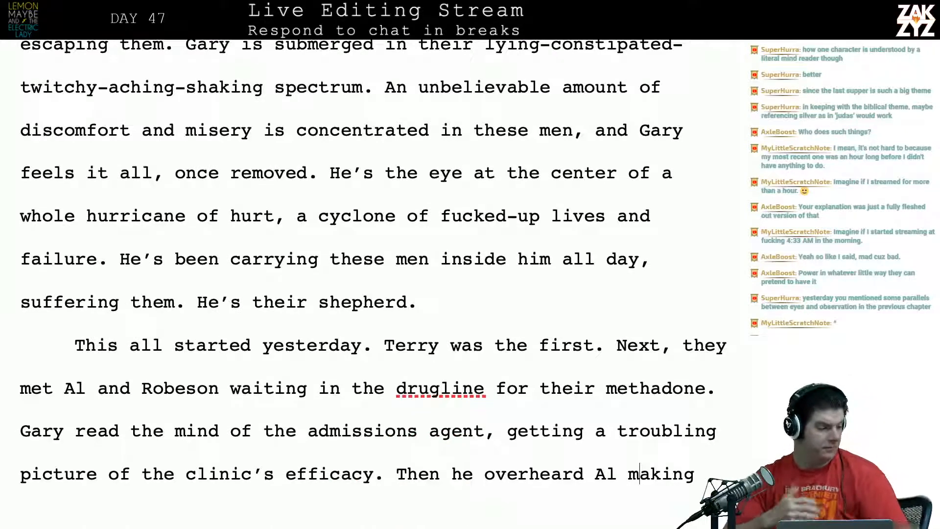
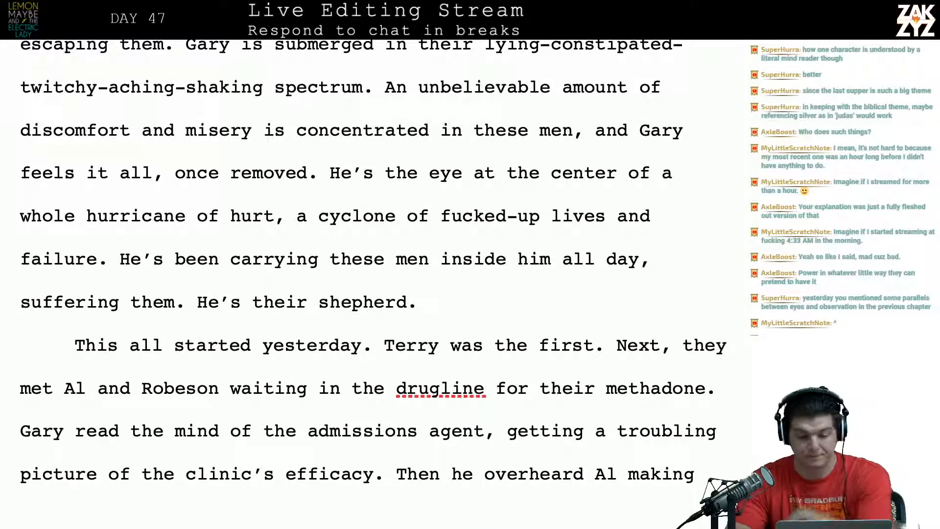
scroll(374, 261, down, 3)
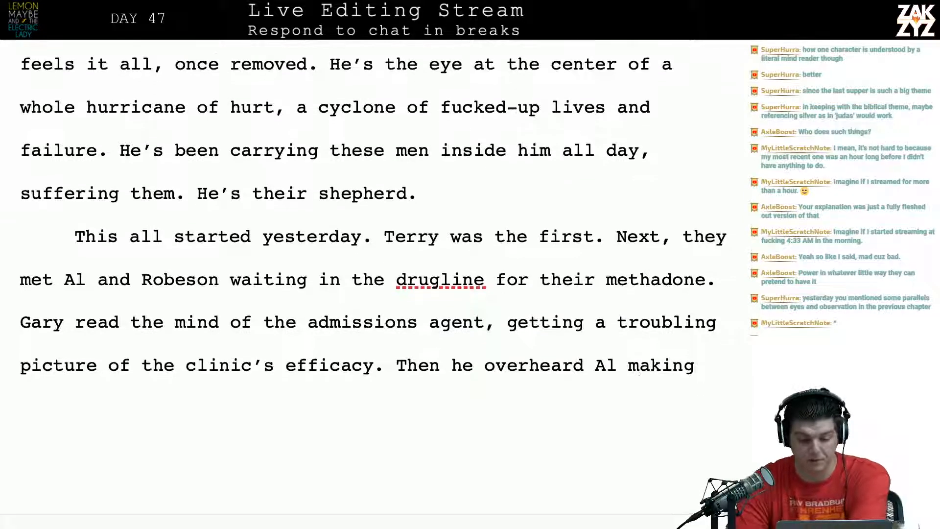
scroll(535, 422, down, 1)
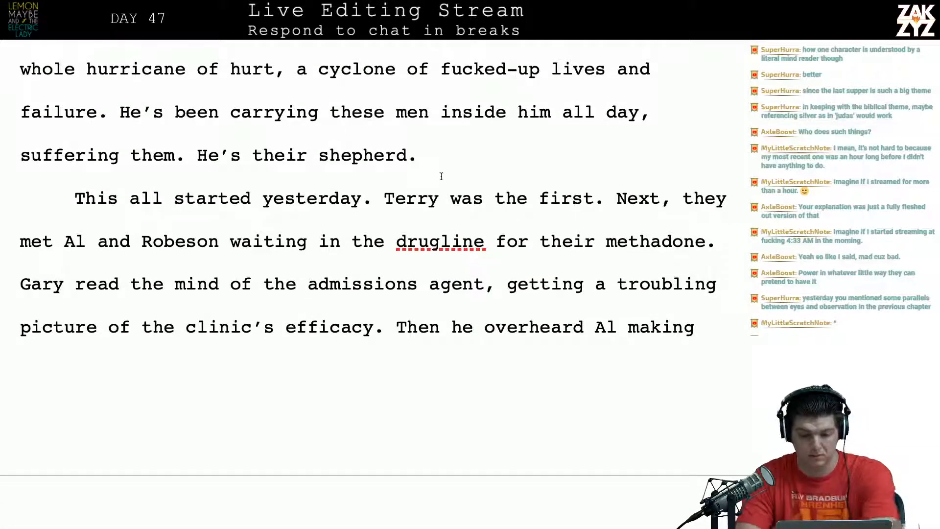
key(Return)
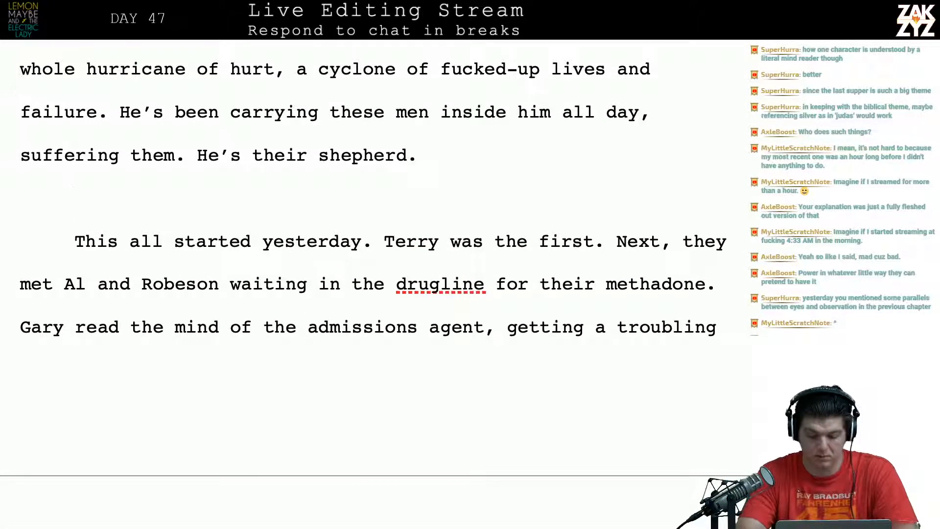
text(It beg)
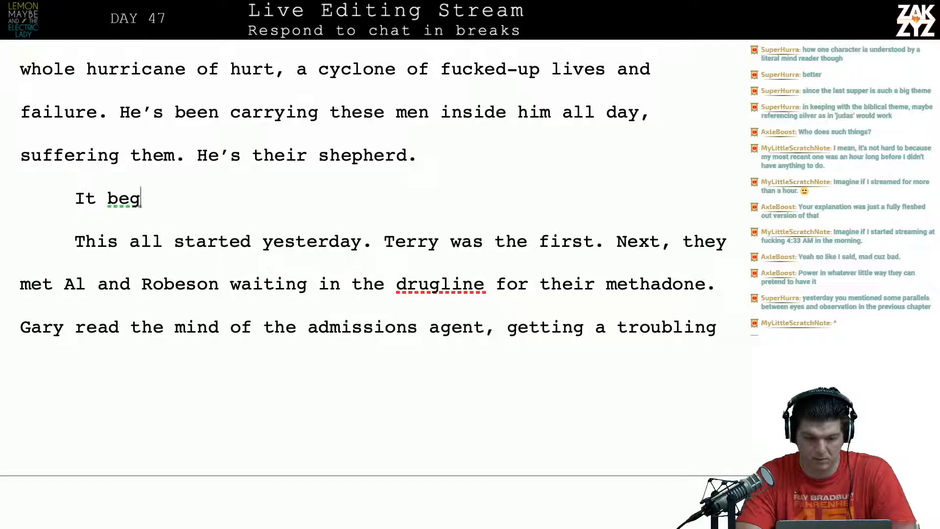
text(an yesterday,)
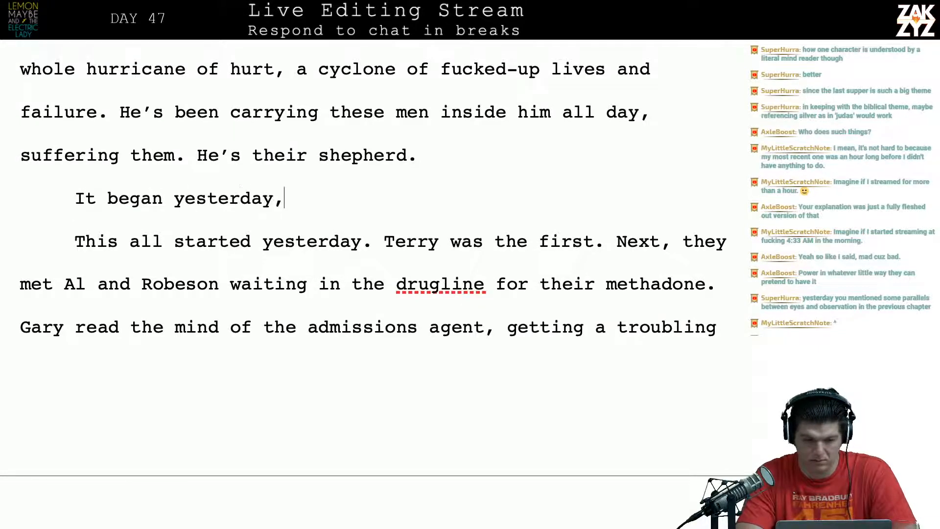
key(BackSpace)
text(. Terry )
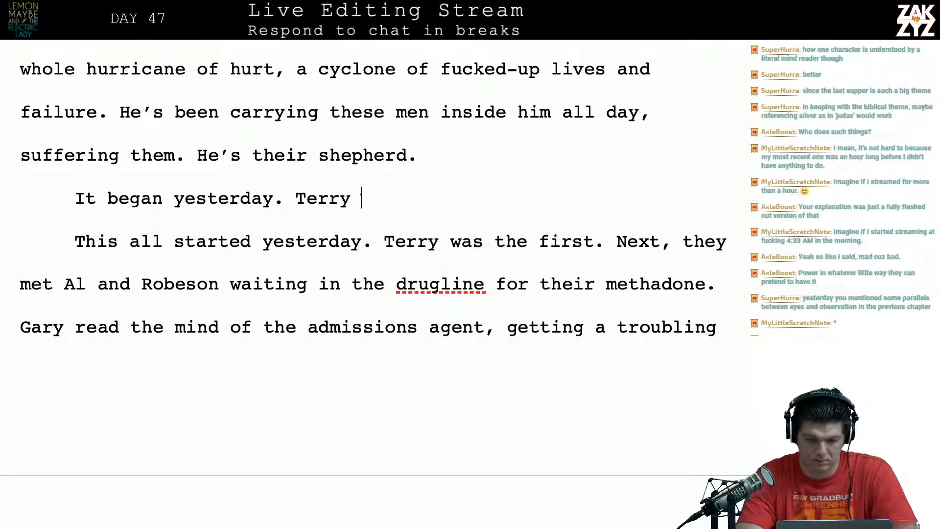
text(was the first)
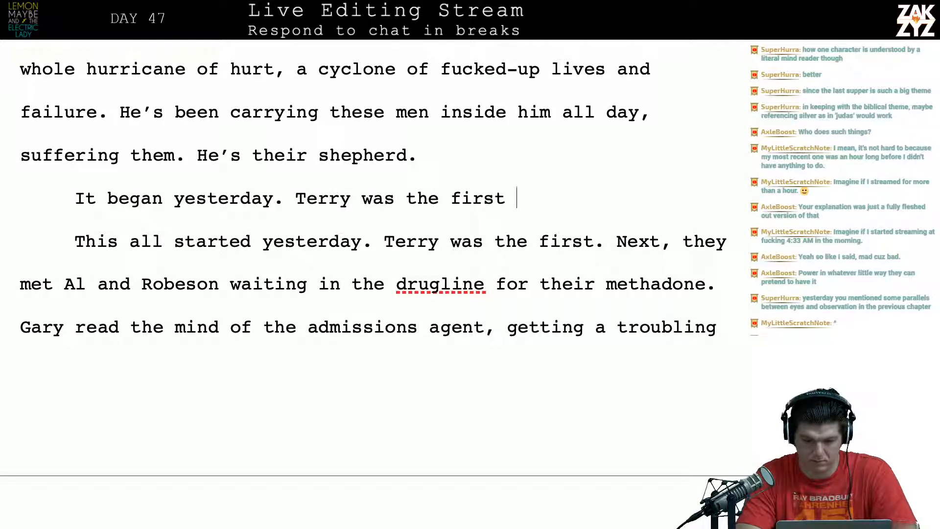
Complete the sentence after "Terry was the first" with ", then they met Al and Robeson at the methadone clinic.".
key(BackSpace)
text(, then )
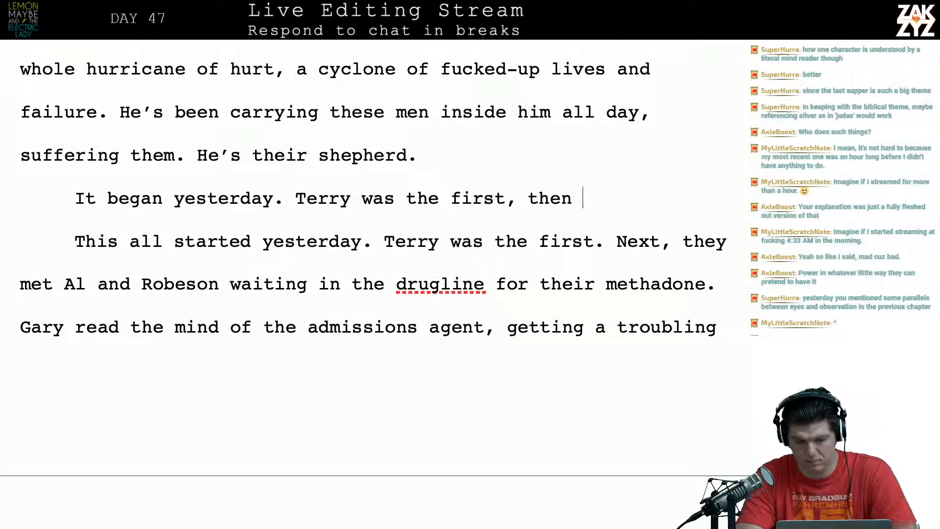
text(they)
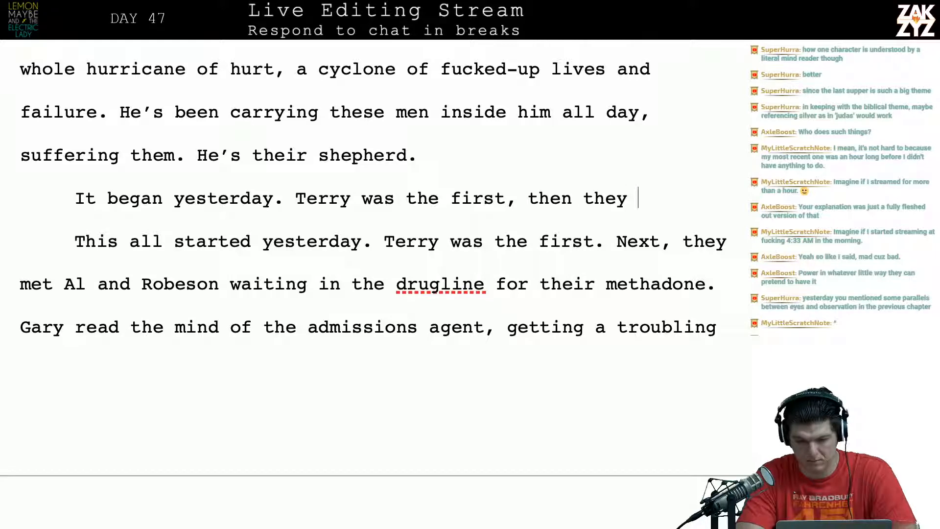
key(BackSpace)
key(BackSpace)
key(BackSpace)
key(BackSpace)
key(BackSpace)
text(they me)
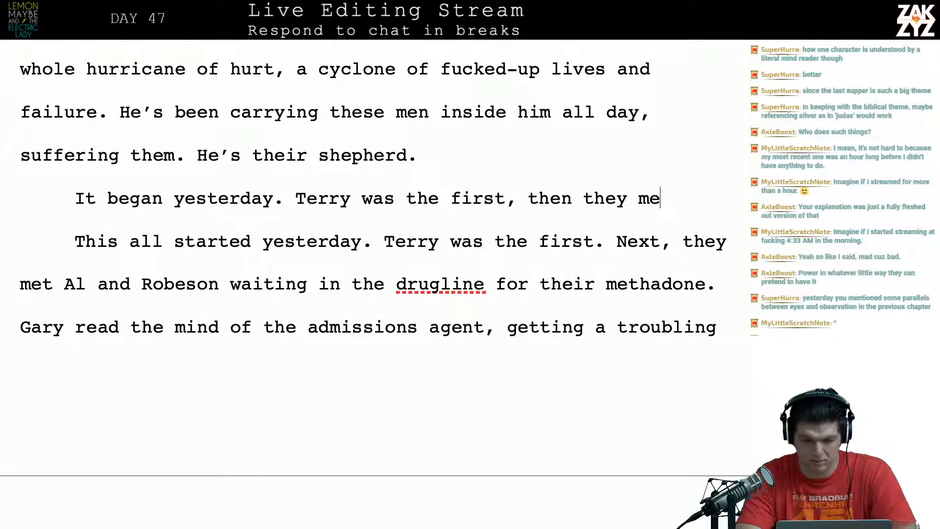
text(t Al a)
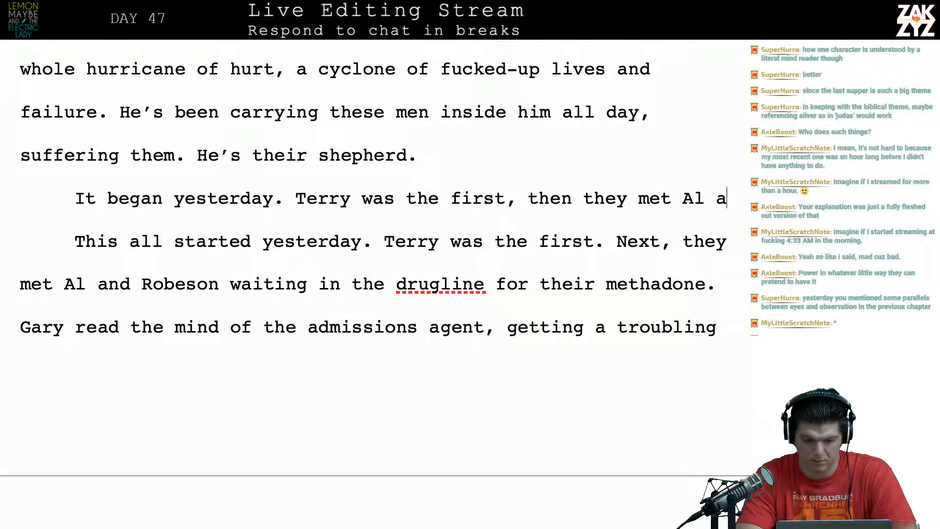
text(nd robeson a)
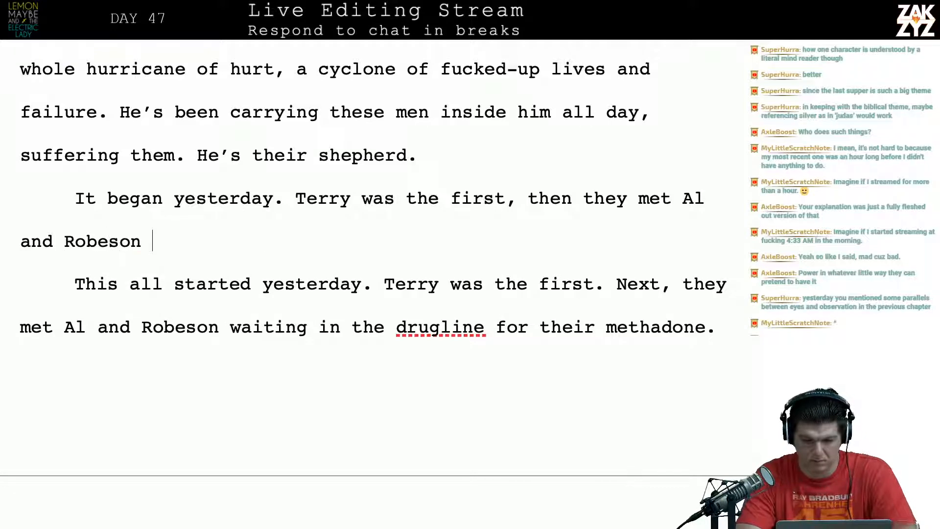
key(BackSpace)
text(at the)
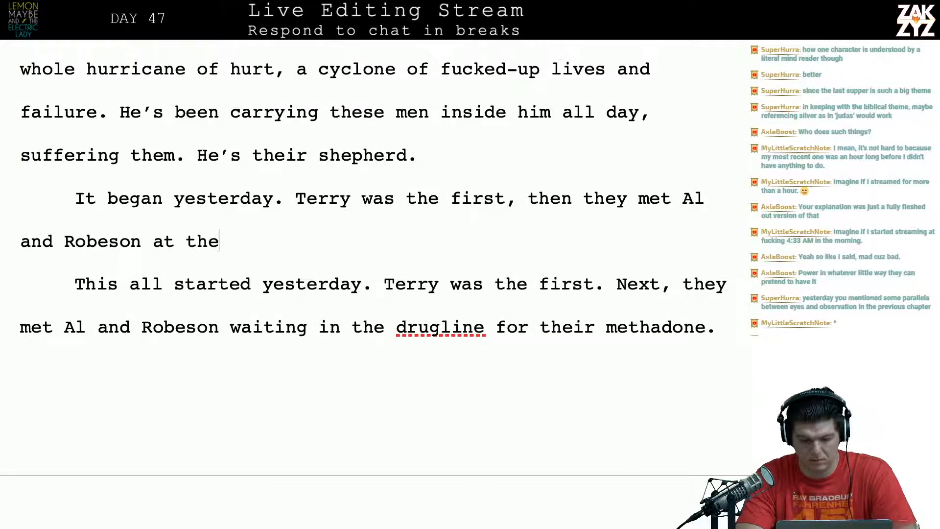
text( methadone cl)
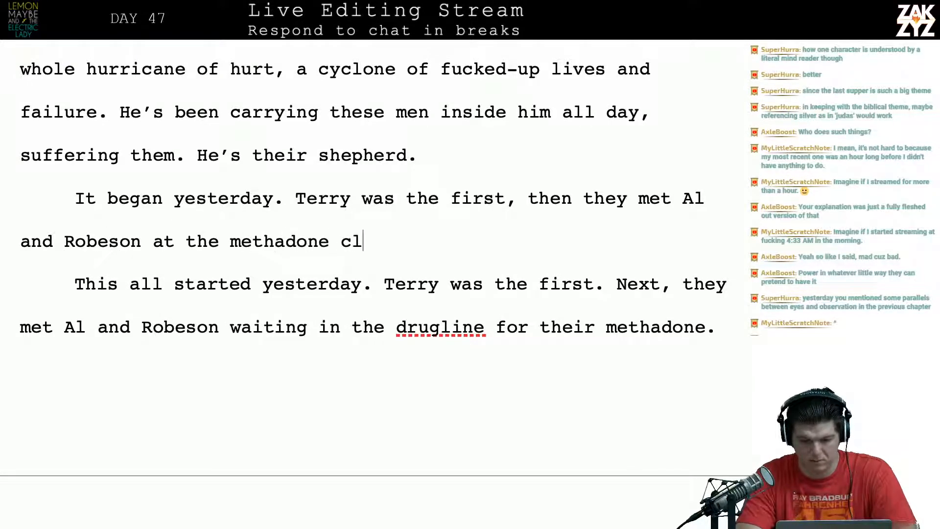
text(inic.)
Delete the old paragraph from "This all started yesterday" through "He had to step in.".
key(shift+Down)
key(shift+Down)
key(shift+Down)
key(shift+Down)
key(shift+Down)
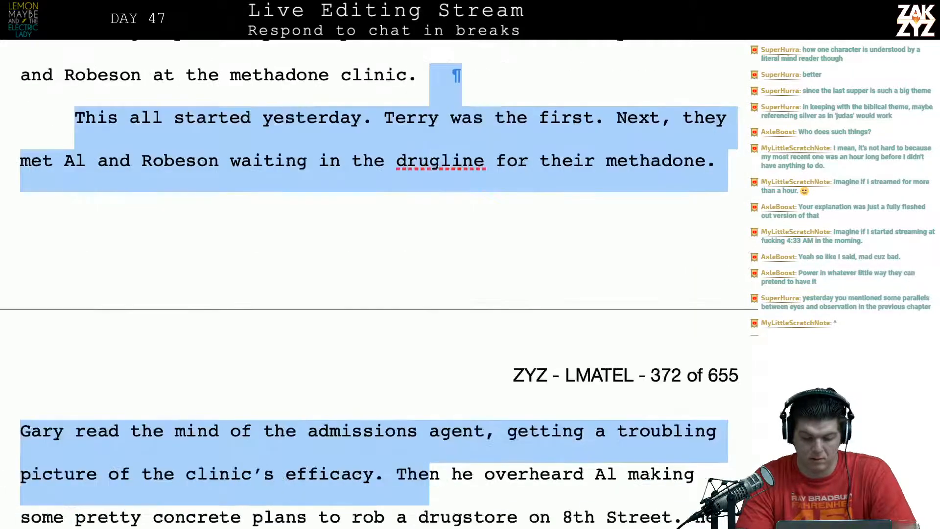
key(shift+Up)
key(shift+Down)
key(shift+Down)
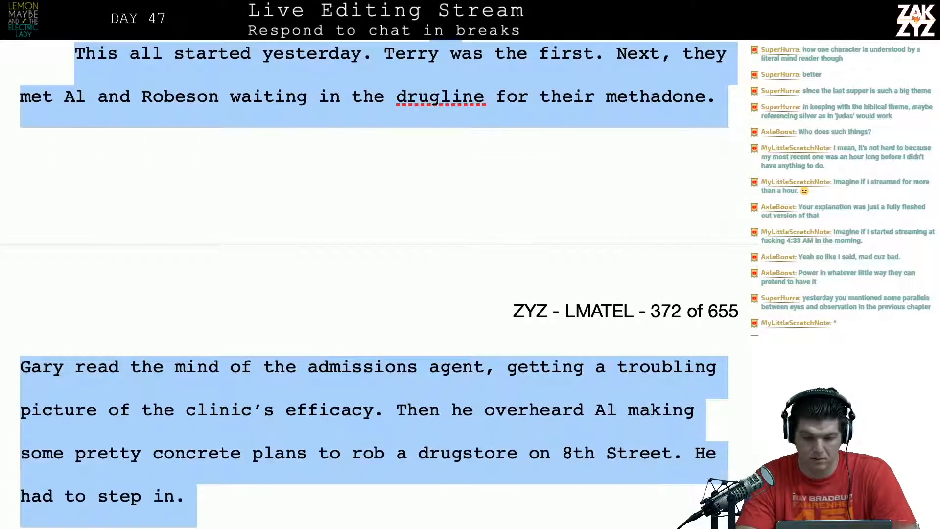
key(BackSpace)
key(Return)
key(BackSpace)
scroll(379, 196, up, 2)
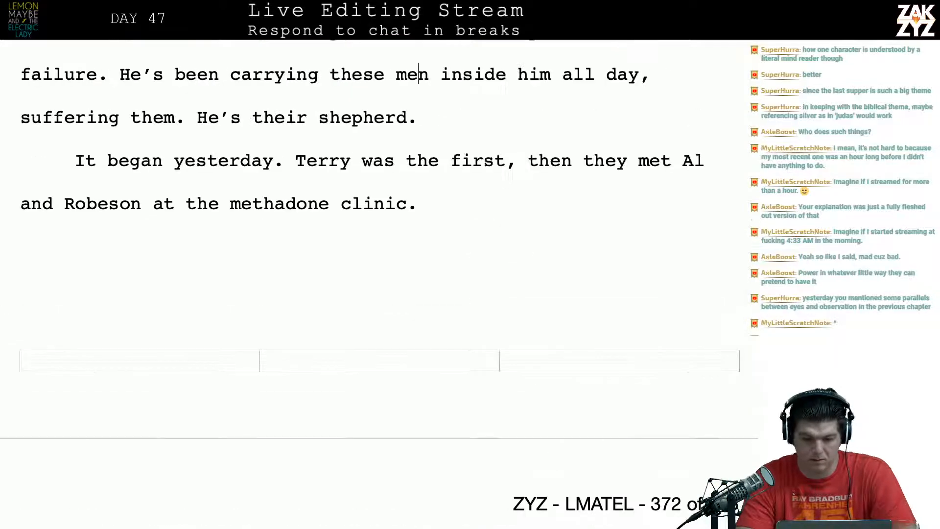
Add the sentence "Gary could hear Al making plans to rub a drugstore, he had to intervene." after "methadone clinic.".
text(Ga)
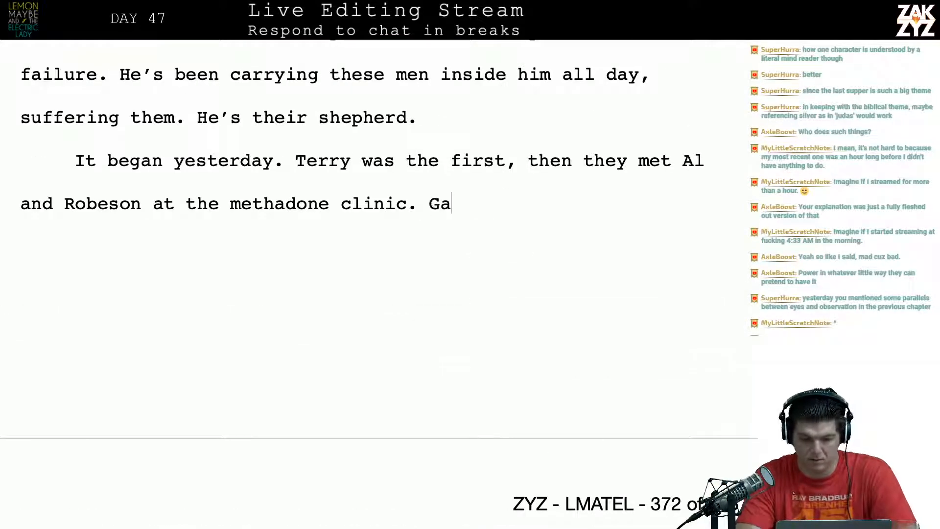
text(ry could hear A)
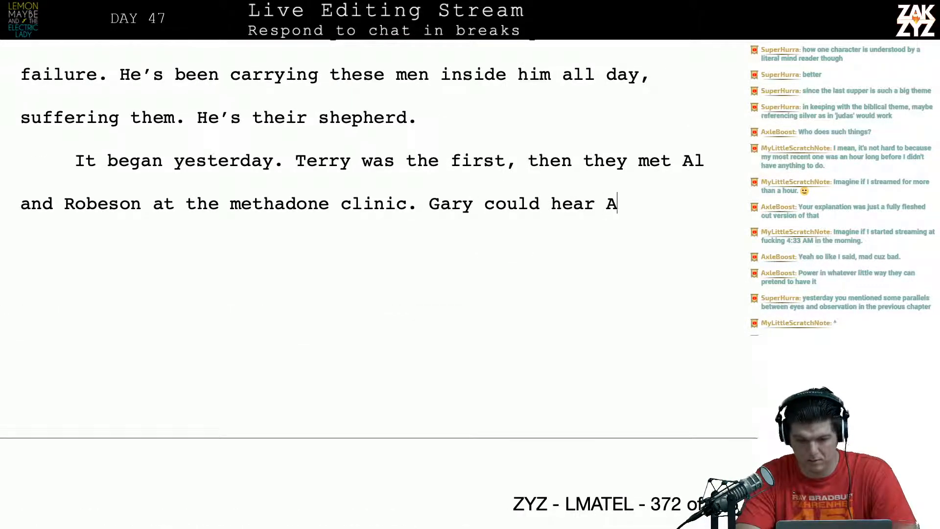
text(l making plans t)
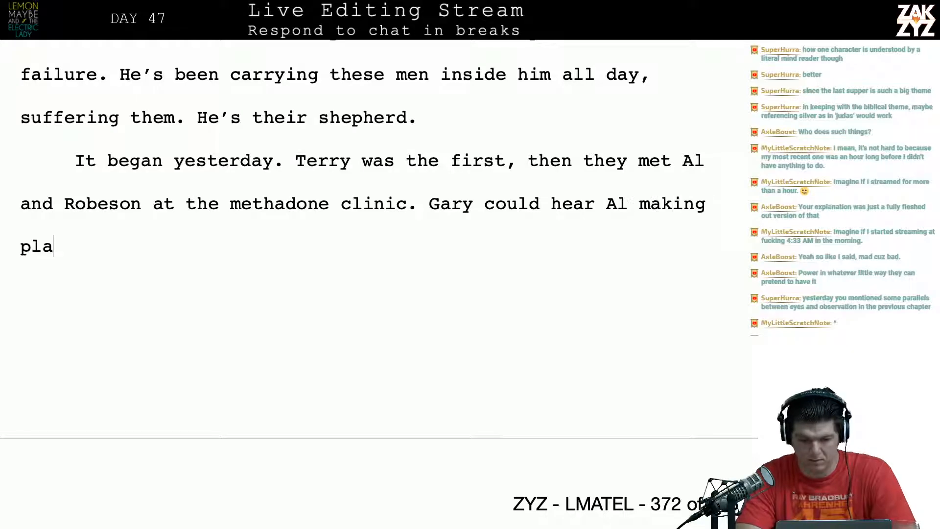
text(o rub a dgur)
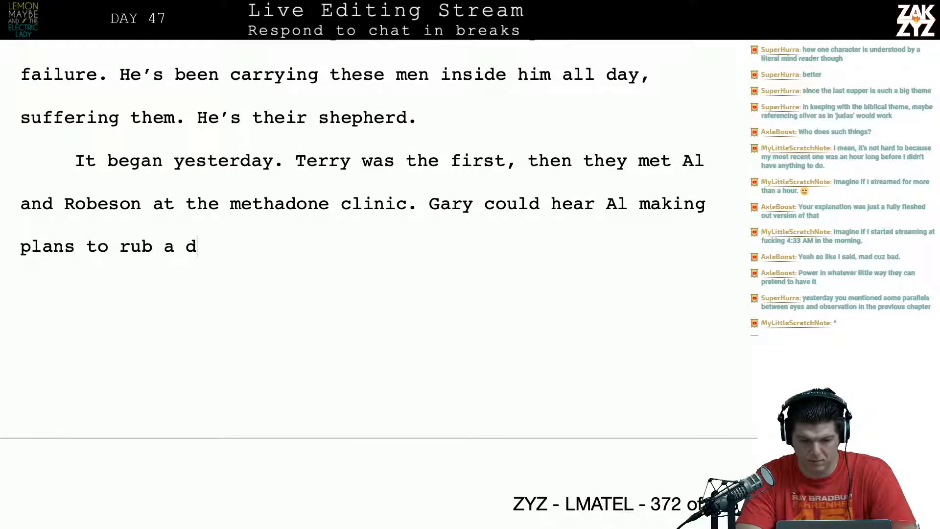
key(BackSpace)
key(BackSpace)
key(BackSpace)
text(rugstor)
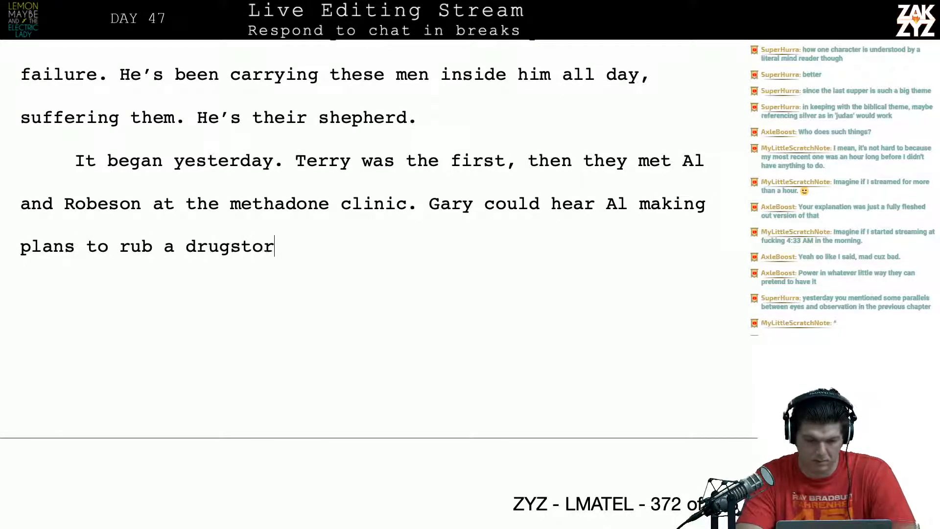
text(e, he had to in)
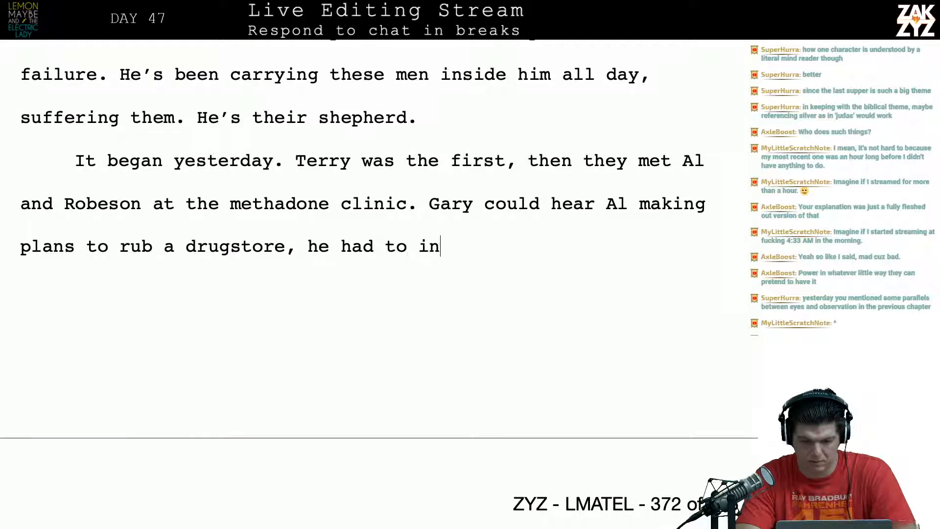
text(tervene.)
Extend "It began yesterday" with ", after Gary was discharged from the hospital" before the sentence about Terry.
key(Up)
key(Up)
key(Up)
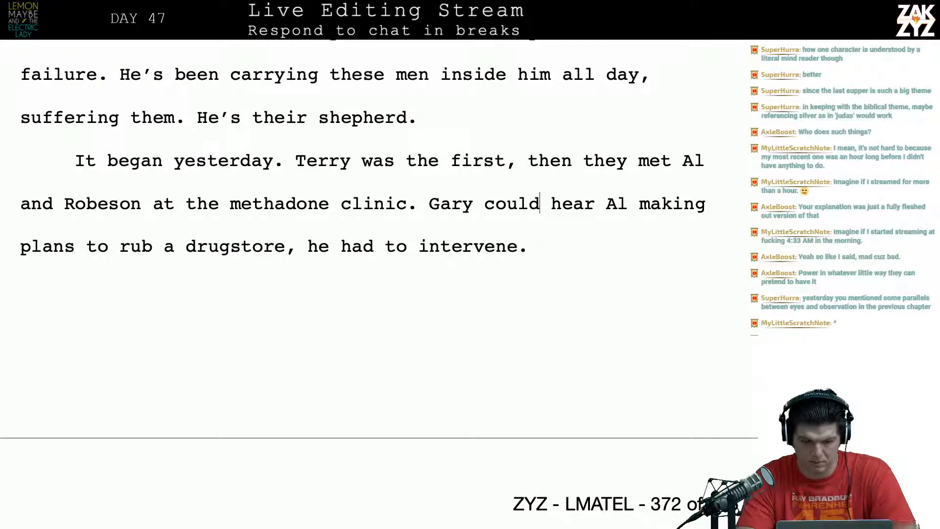
key(Up)
key(Right)
key(Right)
key(Right)
key(Right)
key(Right)
key(Right)
key(Right)
key(Right)
key(Right)
key(Right)
key(Right)
key(Right)
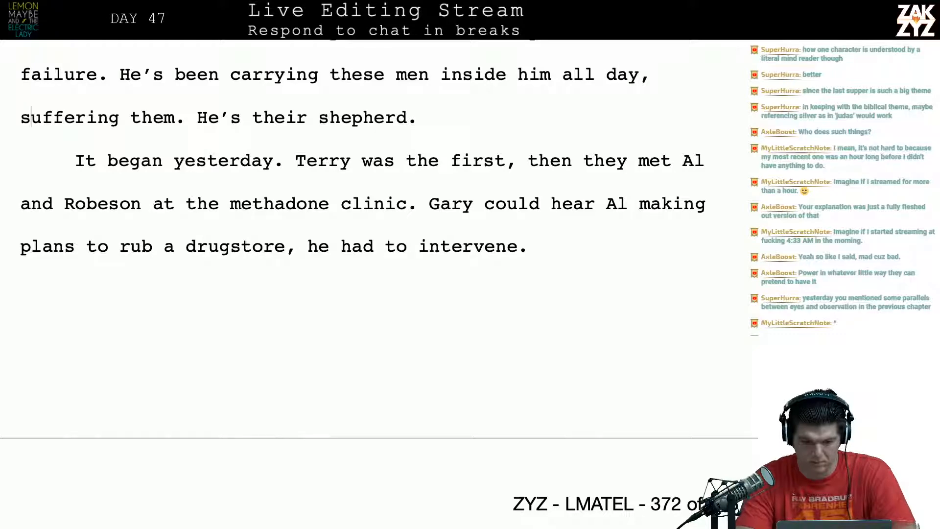
key(Down)
right_click(270, 175)
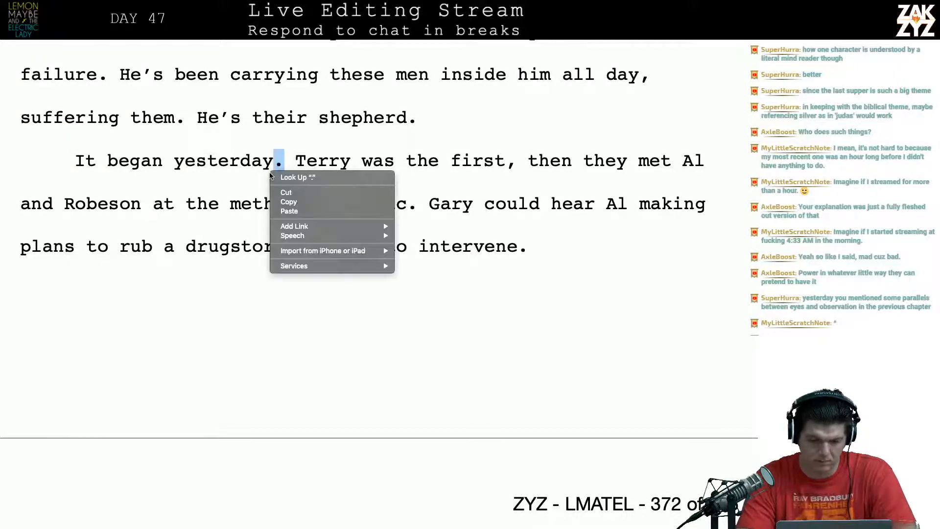
key(Escape)
key(Left)
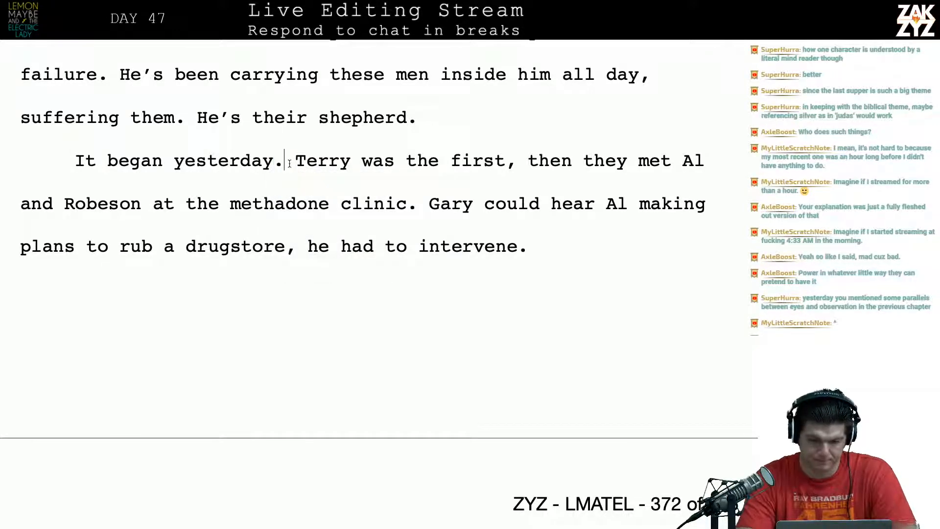
text(, after Gary )
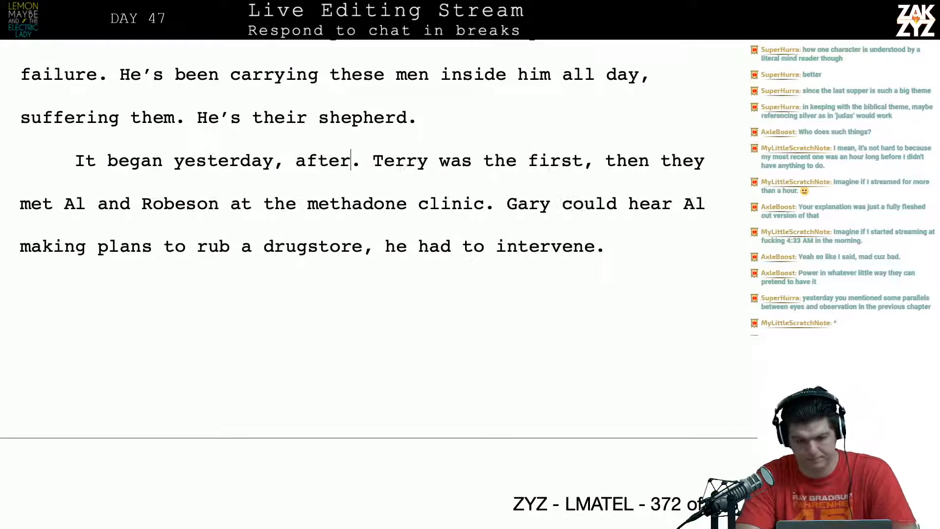
text(was dischargge)
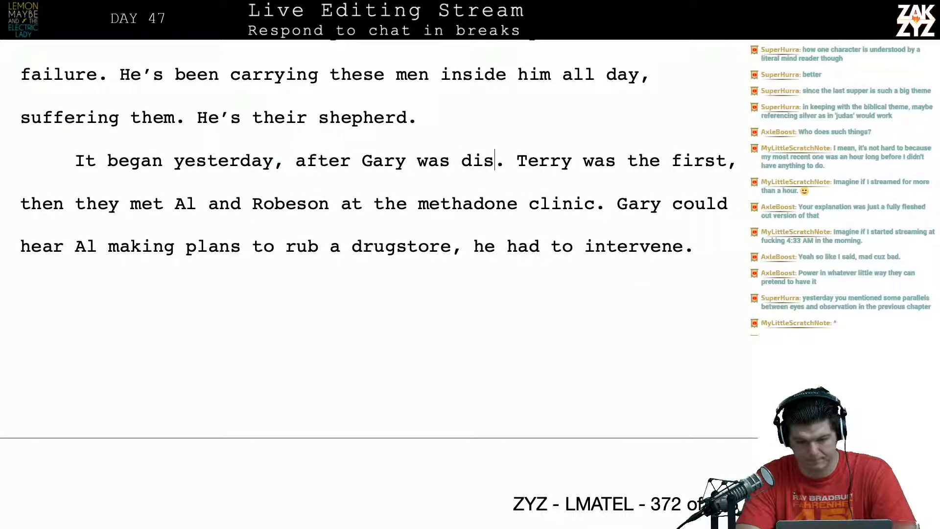
key(BackSpace)
key(BackSpace)
text(ed from the h)
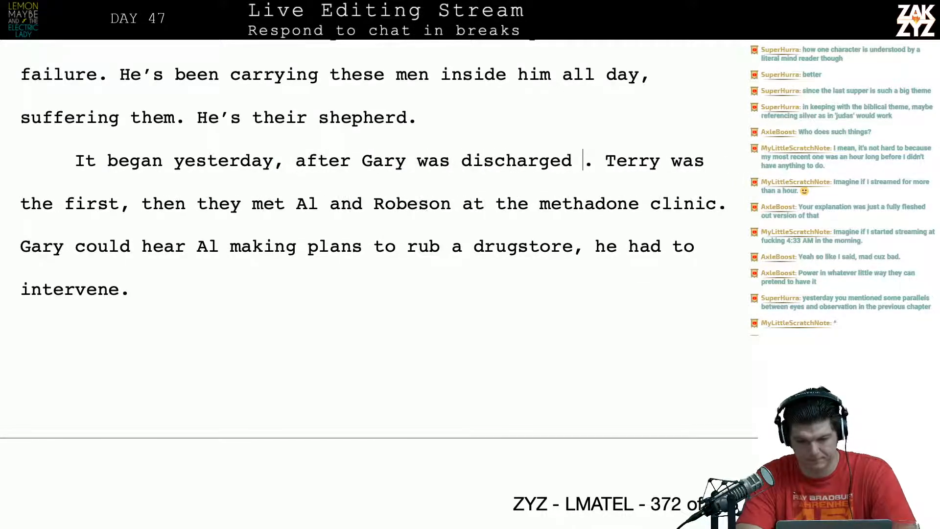
text(ospital. Terry was the first, then they met Al and Robeson at)
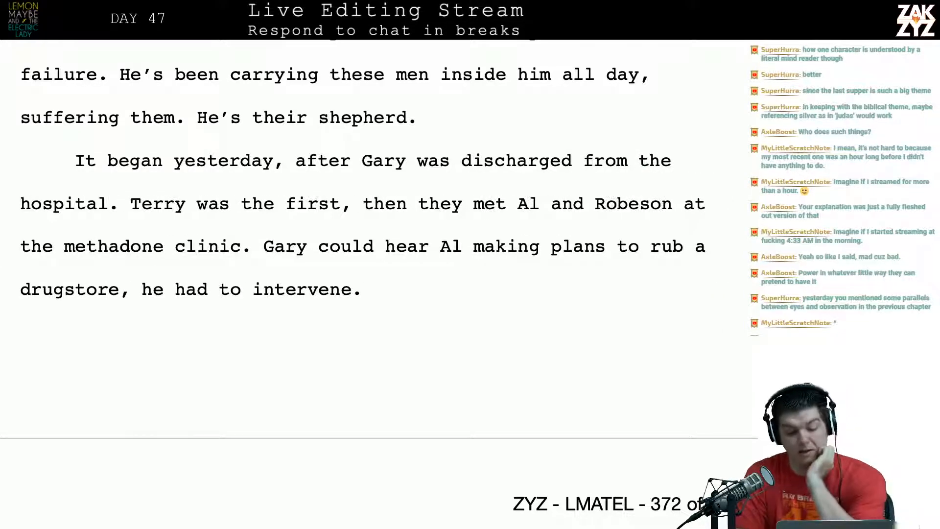
Reread the rewritten "It began yesterday" paragraph and the manuscript page before it.
key(Right)
key(Up)
key(Right)
key(Right)
key(Right)
key(Right)
key(Right)
key(Right)
key(Right)
key(Right)
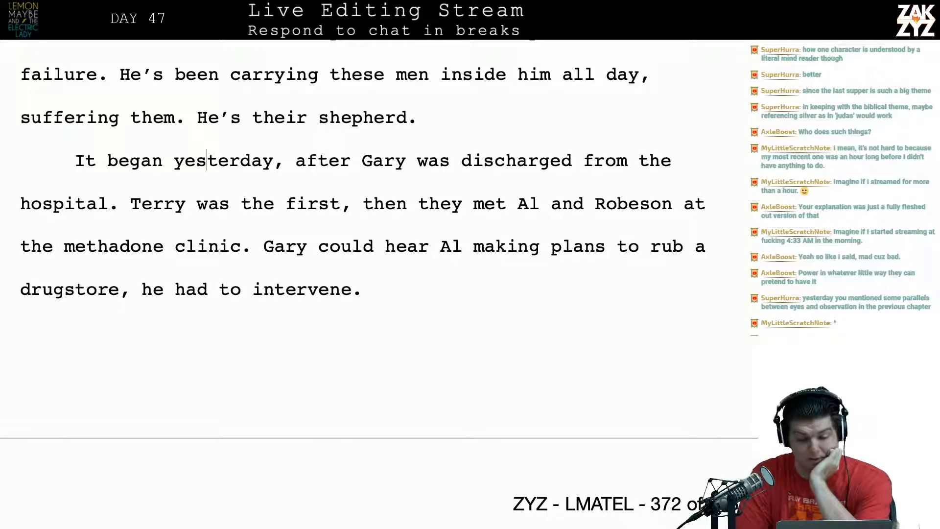
key(Down)
key(Right)
key(Right)
key(Right)
key(Right)
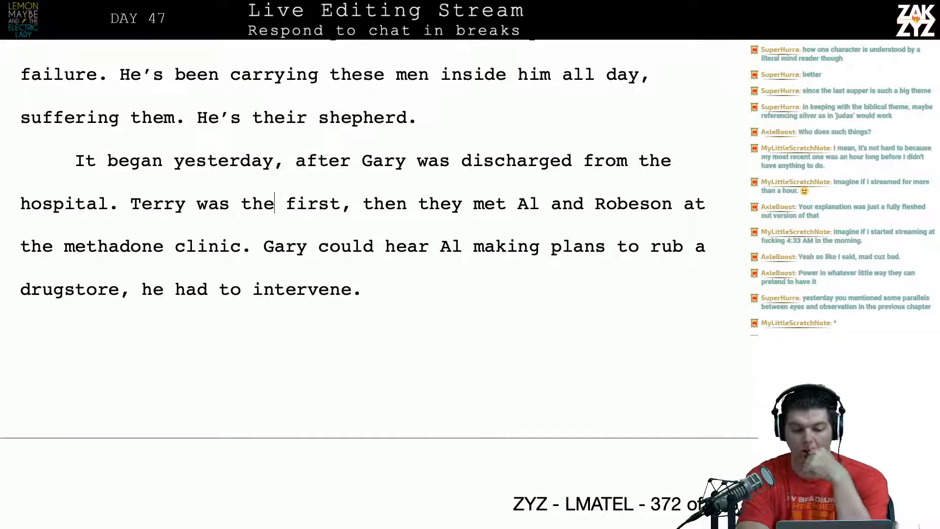
scroll(364, 279, up, 5)
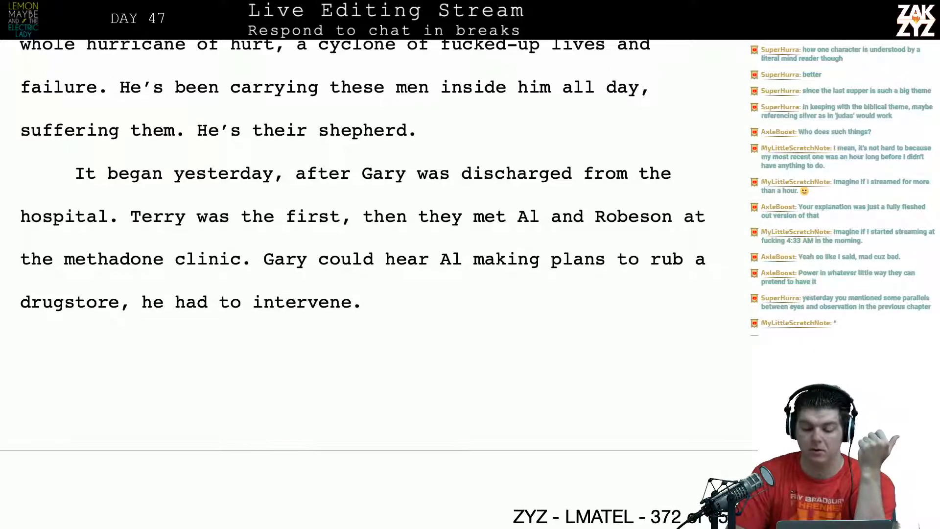
scroll(364, 279, up, 9)
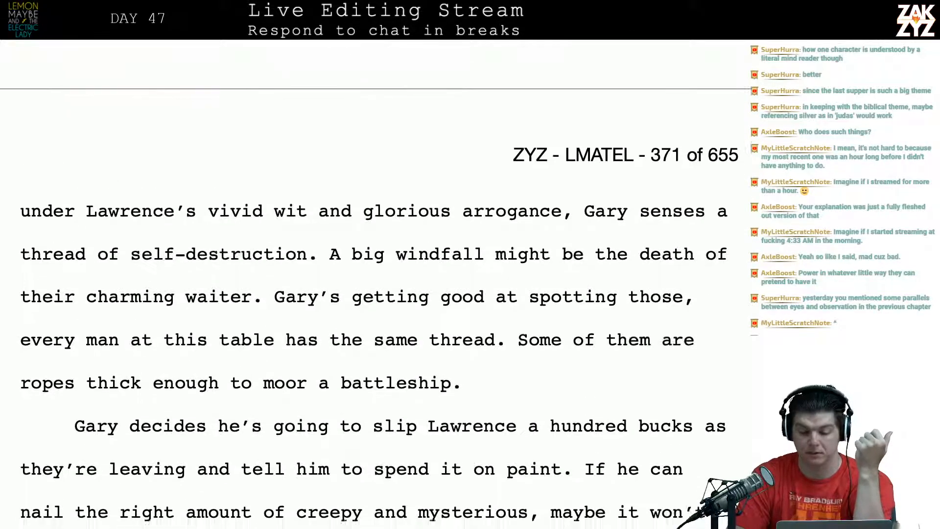
scroll(364, 280, down, 10)
scroll(364, 279, down, 1)
Insert a "***" scene break on its own line after "He’s their shepherd.", with a blank line on each side.
click(430, 317)
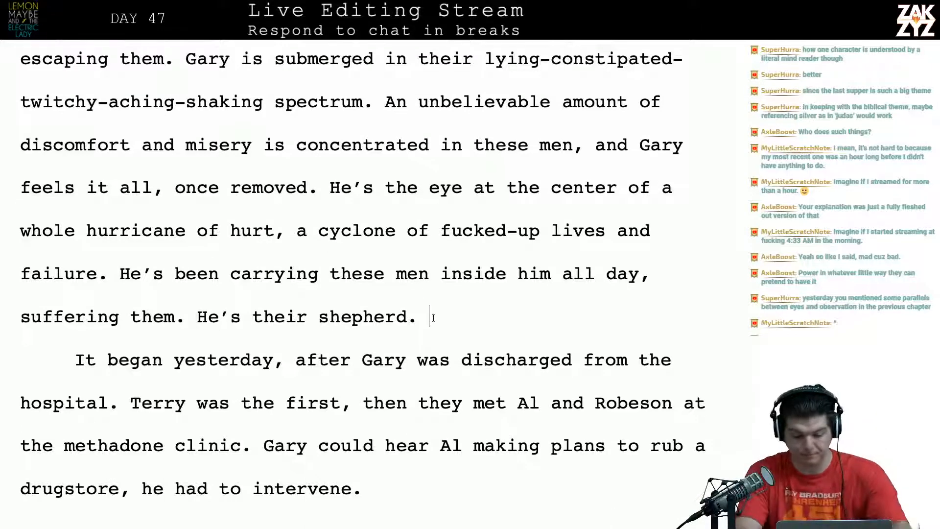
key(Return)
key(Return)
text(***)
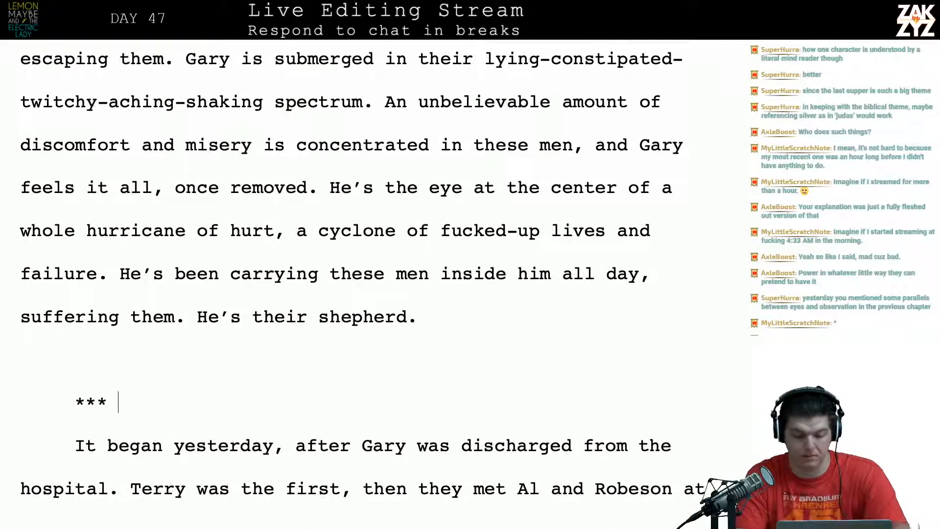
key(Return)
Set the first-line indent of the "***" line to 0 in.
key(Up)
key(shift+Right)
key(shift+Right)
key(shift+Right)
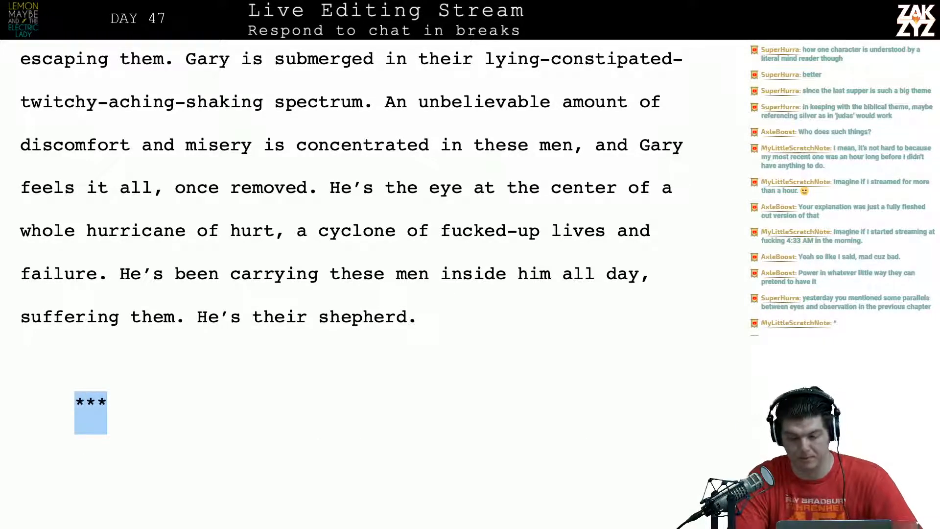
key(alt+super+i)
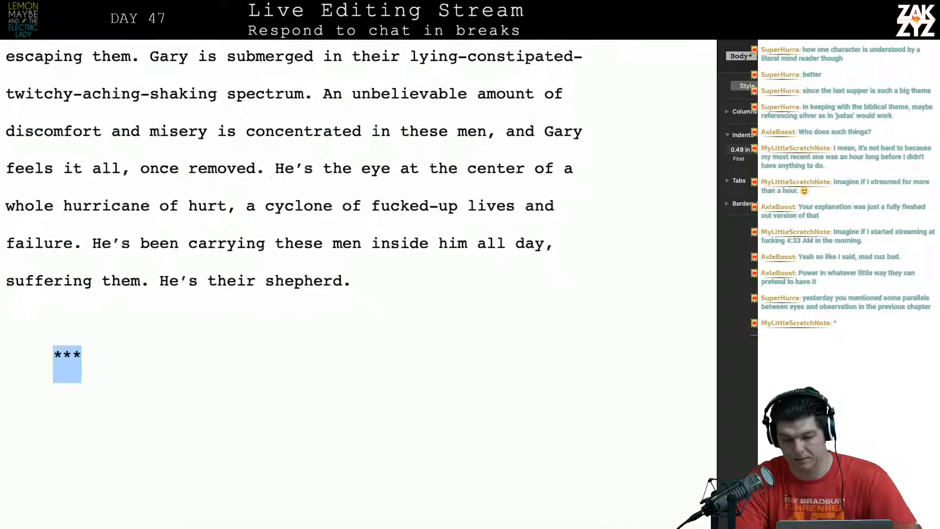
click(756, 153)
click(756, 152)
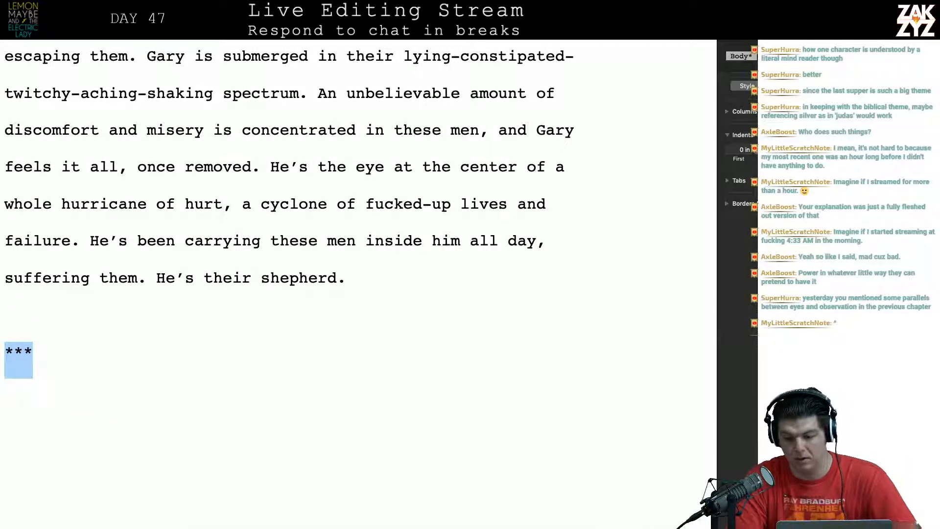
Center the scene break line and add spaces between the asterisks so it reads "* * *".
click(750, 86)
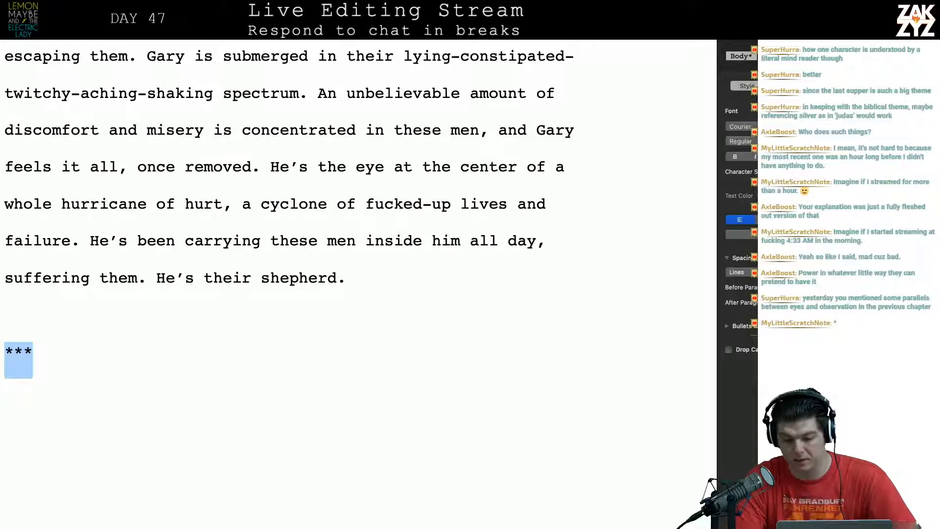
click(770, 219)
click(354, 347)
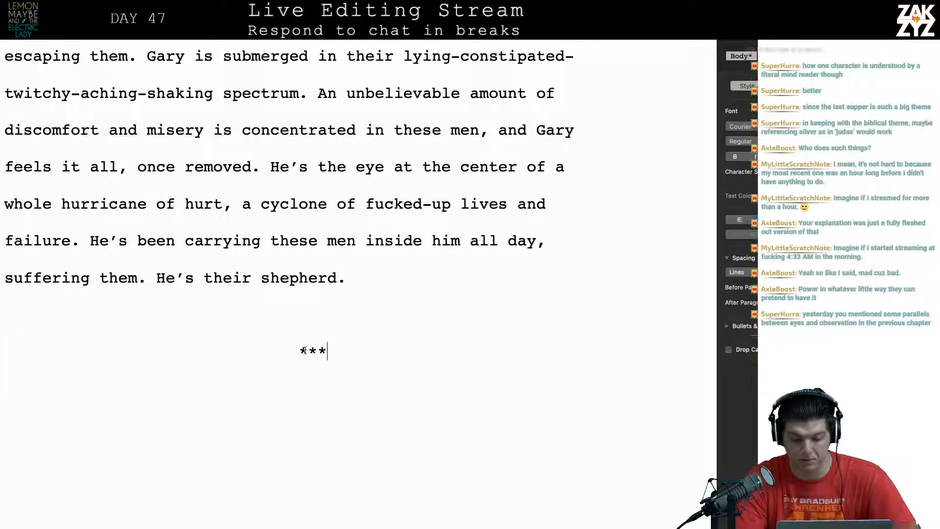
click(304, 351)
key(Right)
Set the first-line indent of the "It began yesterday" paragraph to 0 in.
key(Down)
key(Down)
key(Down)
key(Down)
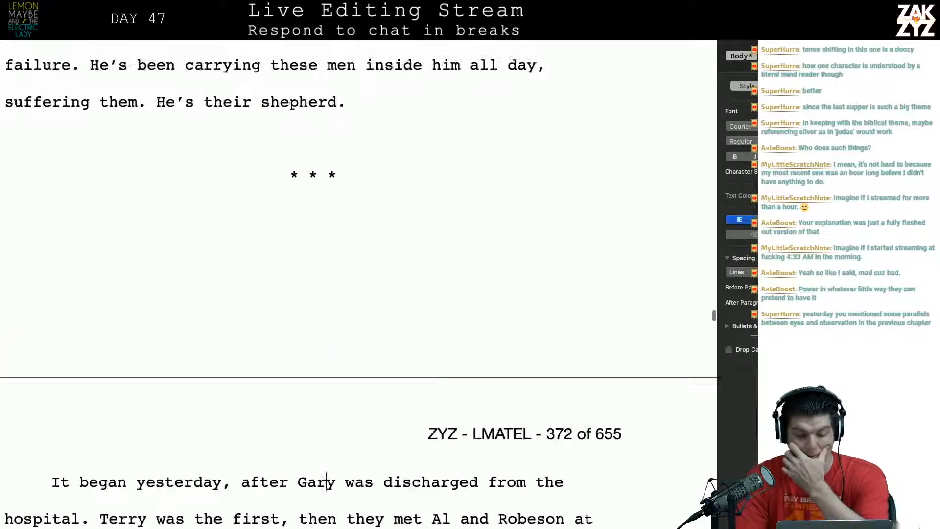
key(Up)
key(Up)
key(Up)
key(Up)
key(Down)
key(Down)
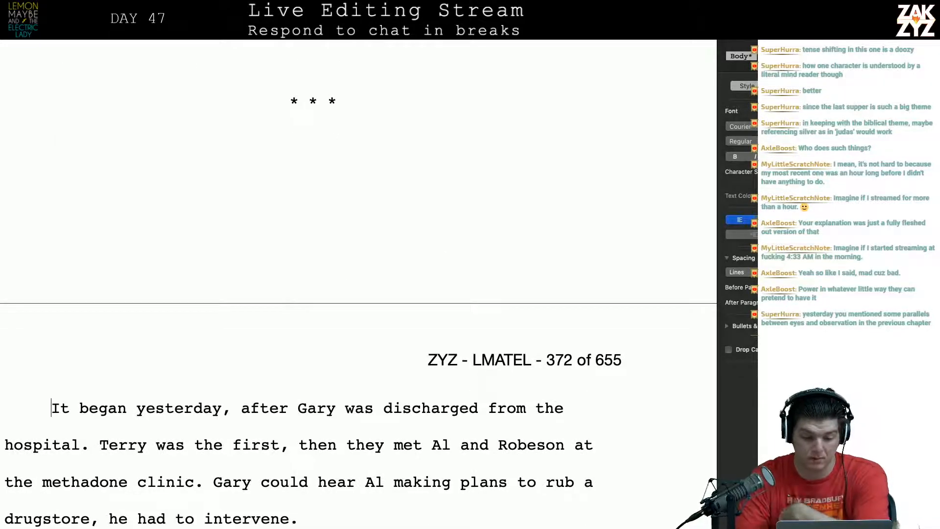
key(Up)
key(Down)
key(Down)
key(Up)
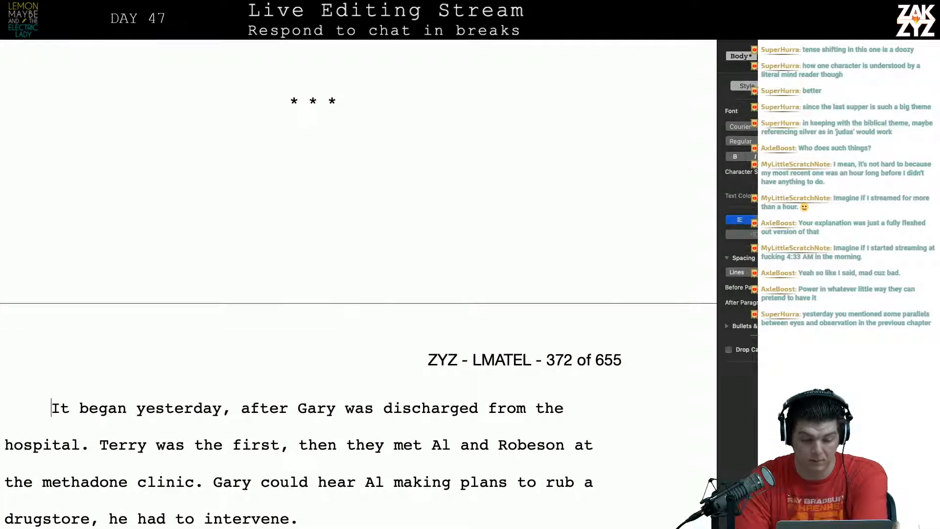
key(shift+Down)
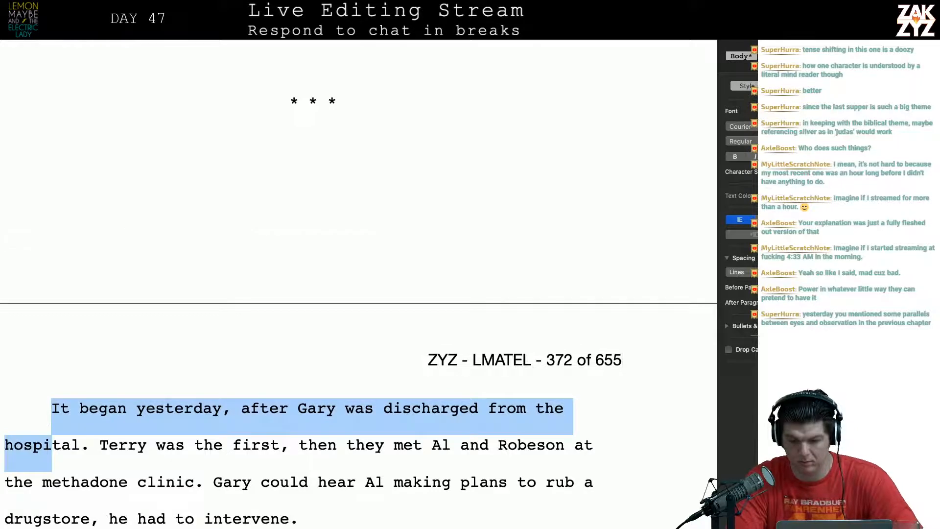
click(781, 86)
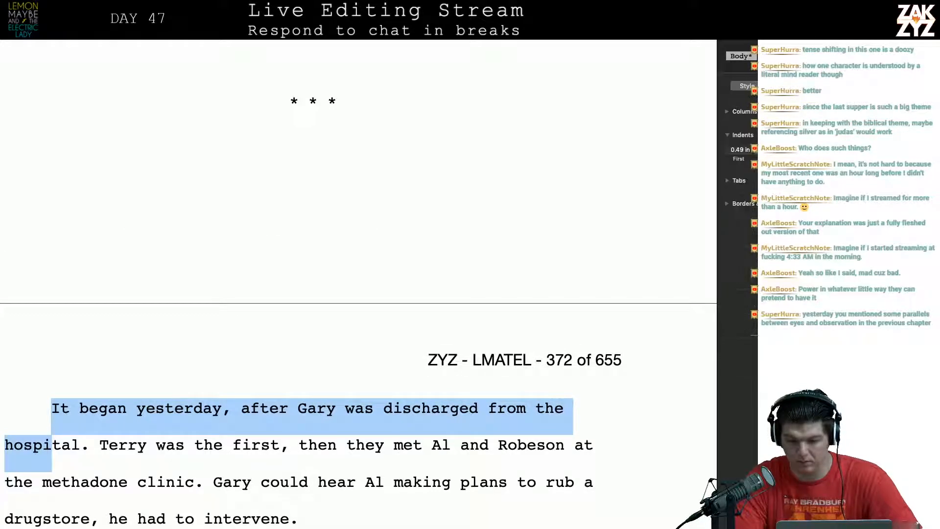
click(755, 154)
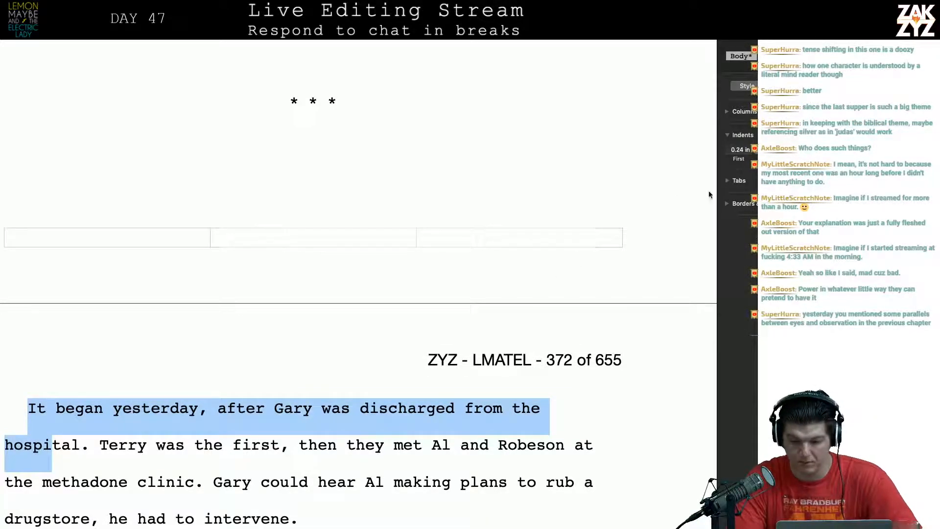
click(756, 153)
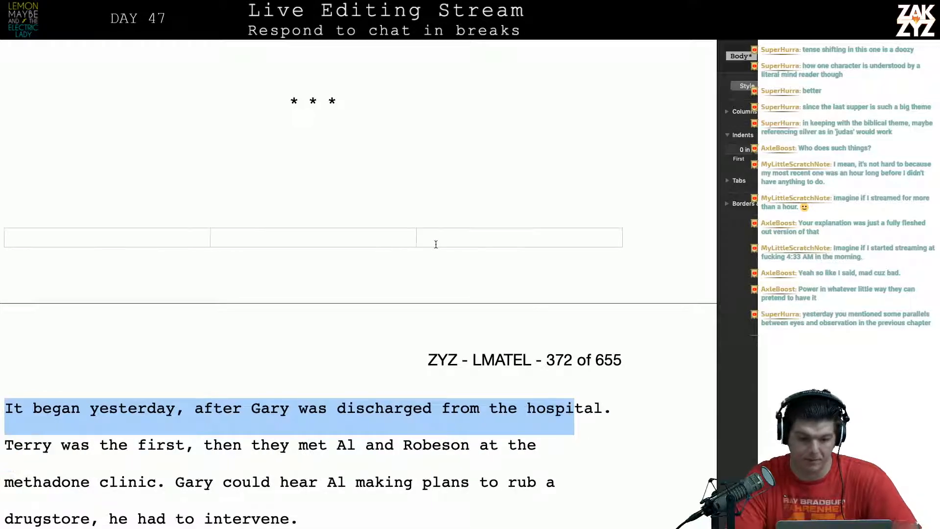
Look over the end of the previous scene and the line spacing around the "* * *" break.
click(435, 245)
click(406, 164)
scroll(414, 142, up, 6)
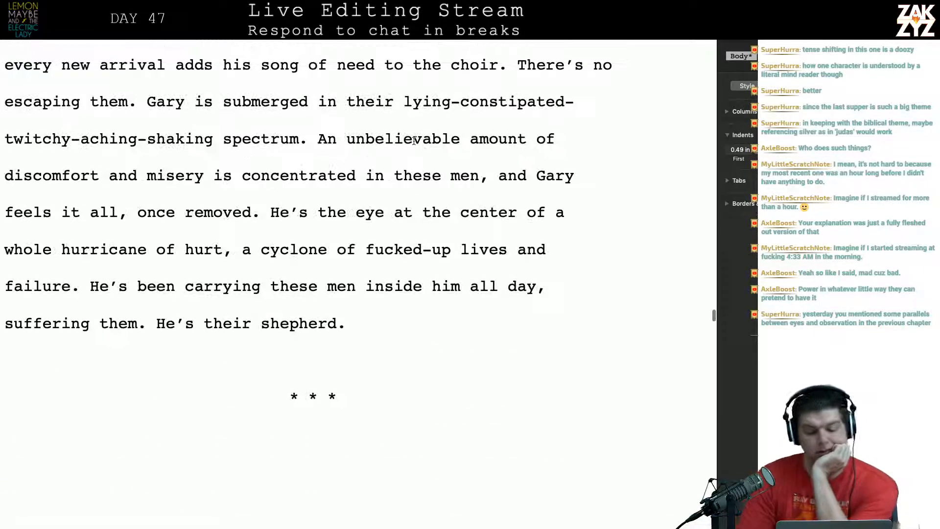
key(Up)
key(Up)
key(Up)
key(Down)
key(Down)
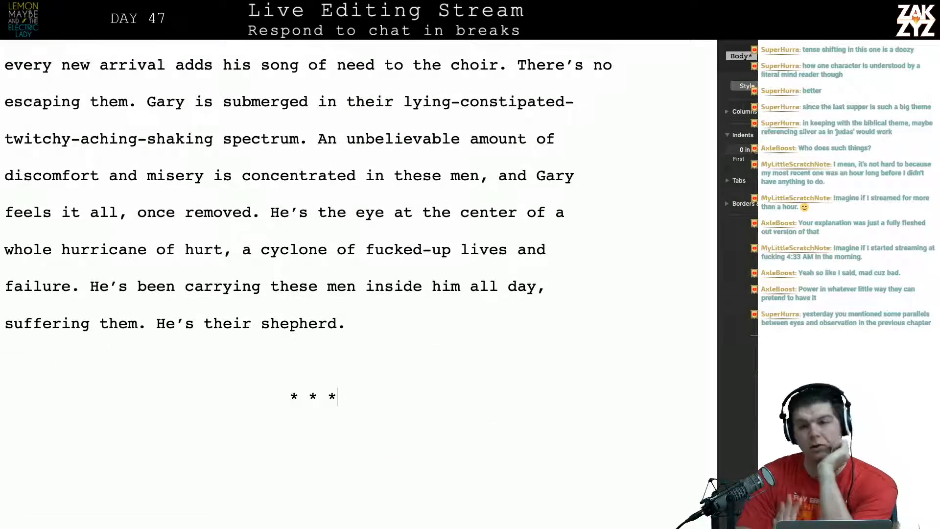
key(Up)
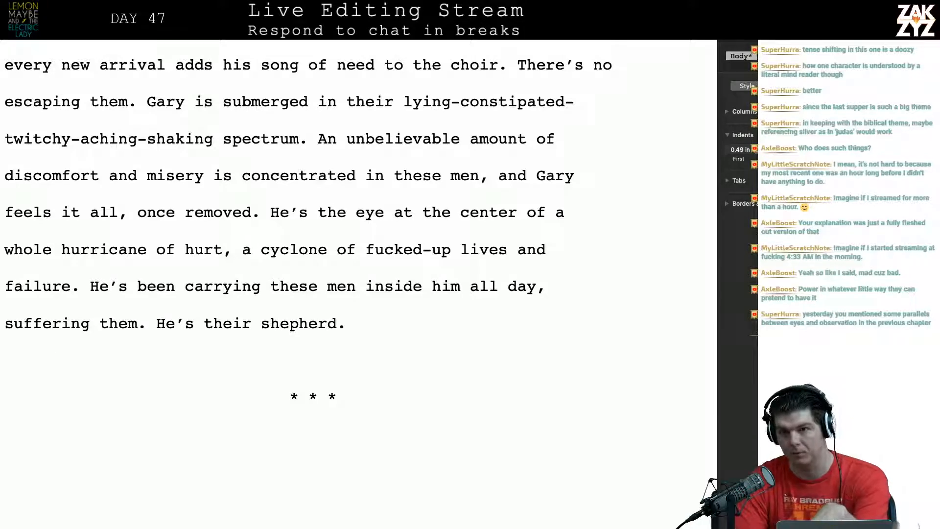
Check the layout around the "* * *" break and hide the formatting inspector to widen the manuscript view.
scroll(358, 225, down, 6)
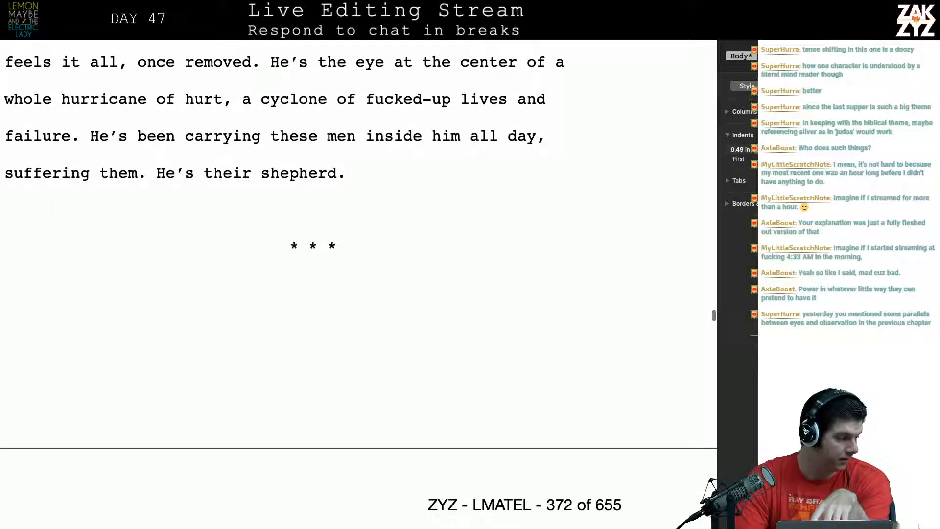
scroll(358, 225, down, 1)
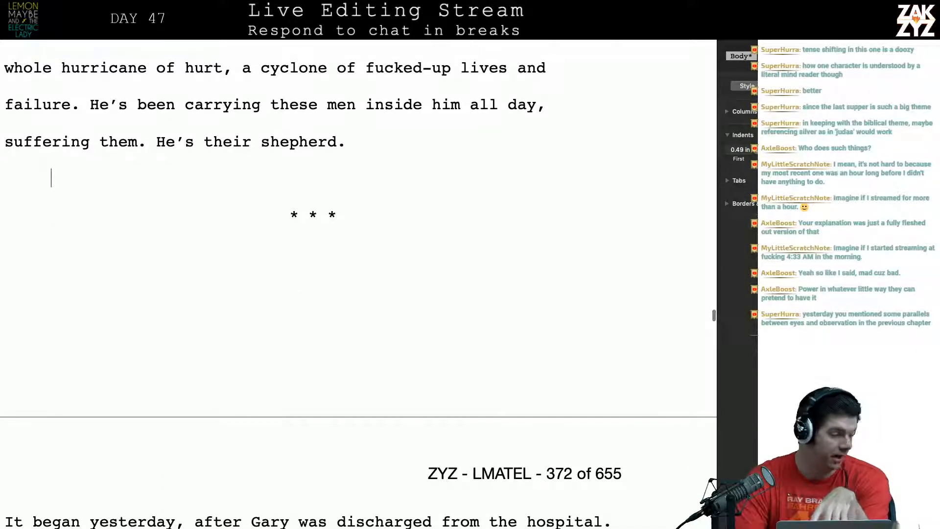
scroll(358, 225, down, 1)
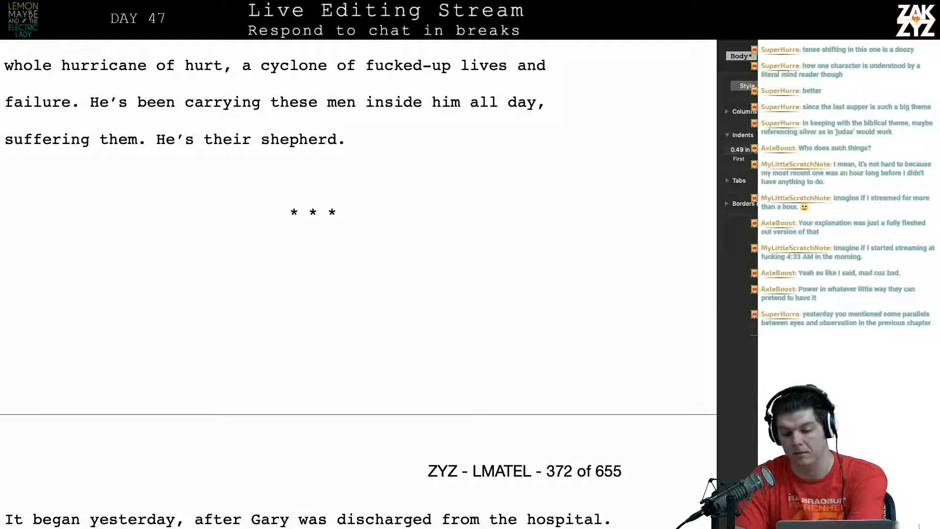
key(super+alt+i)
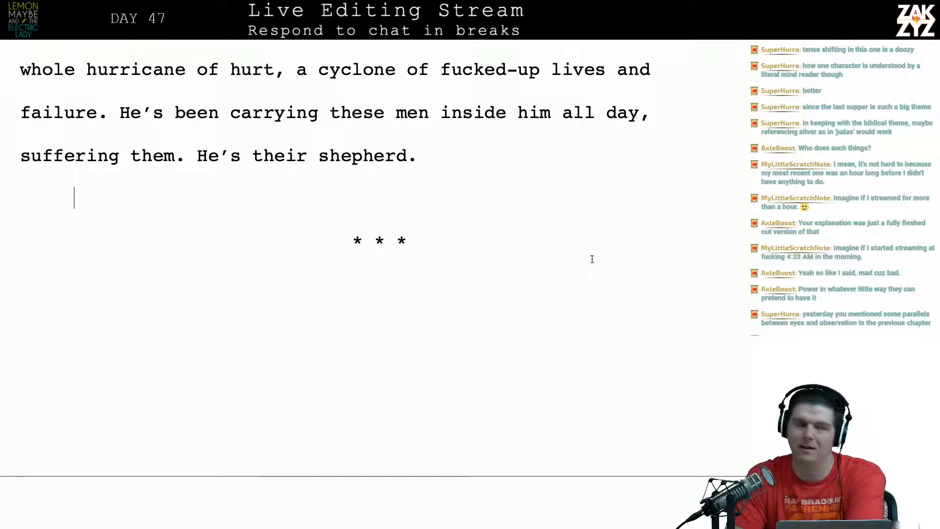
Delete the new scene's opening sentence, "It began yesterday, after Gary was discharged from the hospital.".
scroll(592, 258, down, 3)
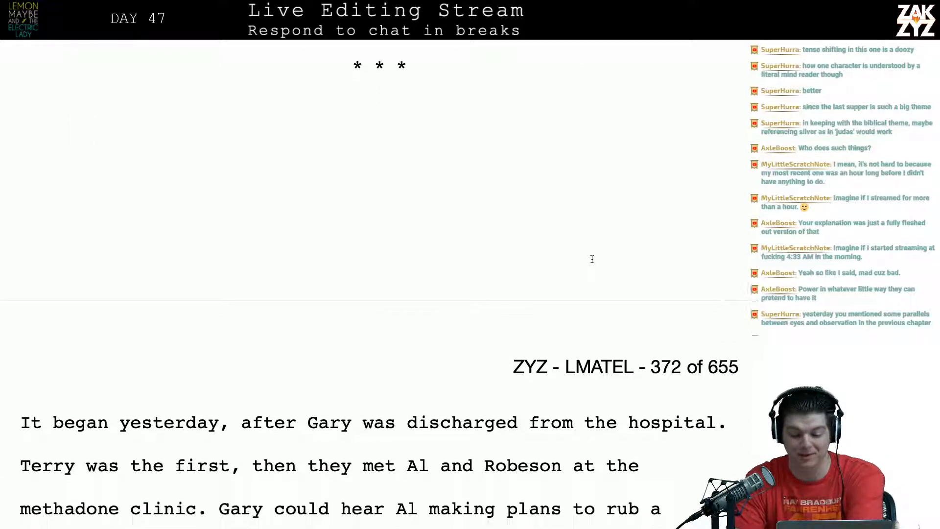
scroll(592, 259, down, 1)
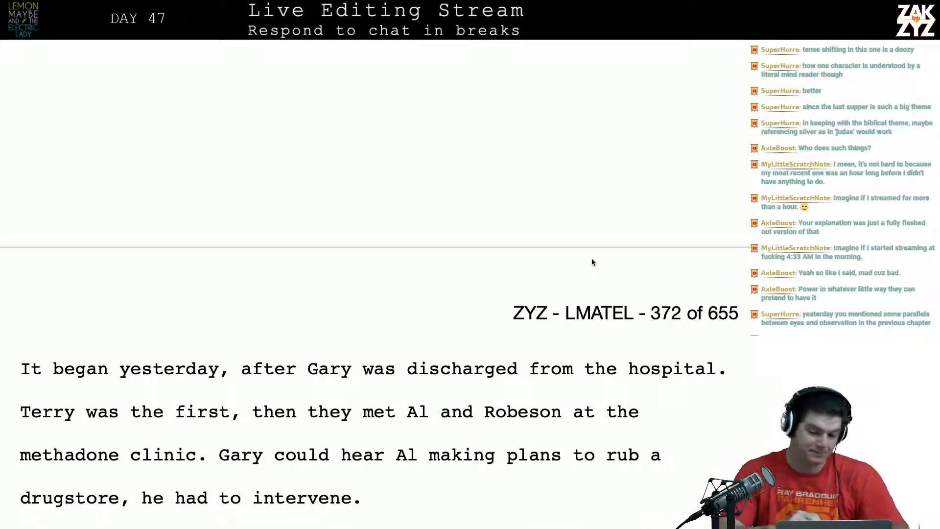
scroll(592, 263, down, 1)
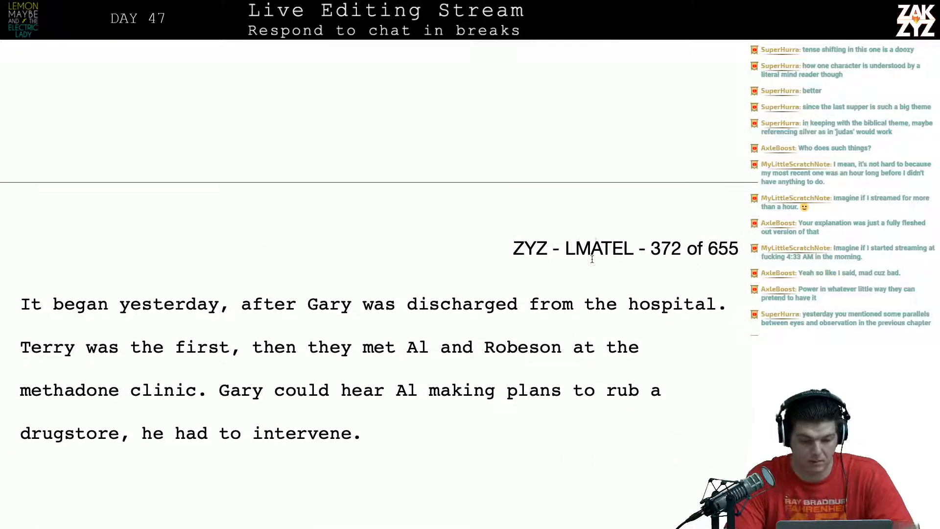
click(75, 312)
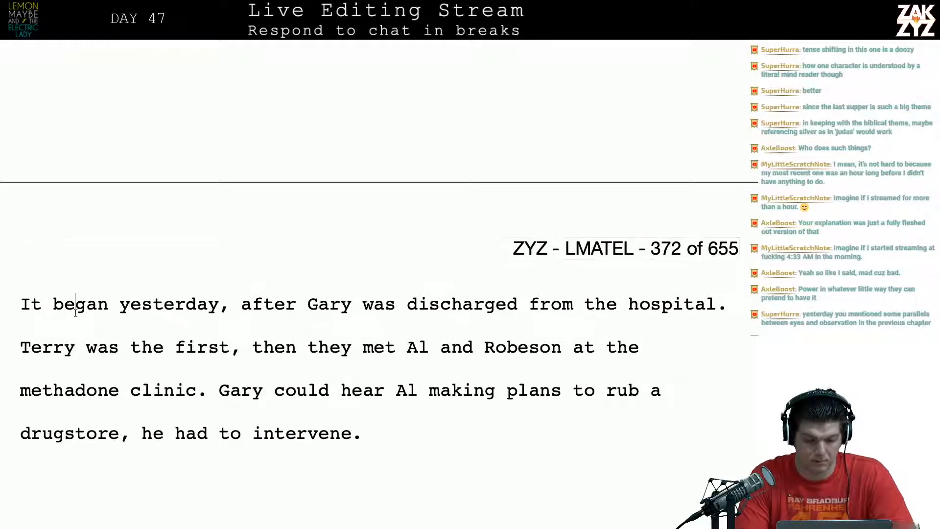
key(Left)
key(Left)
key(Left)
key(Left)
key(Left)
scroll(74, 131, up, 1)
key(Down)
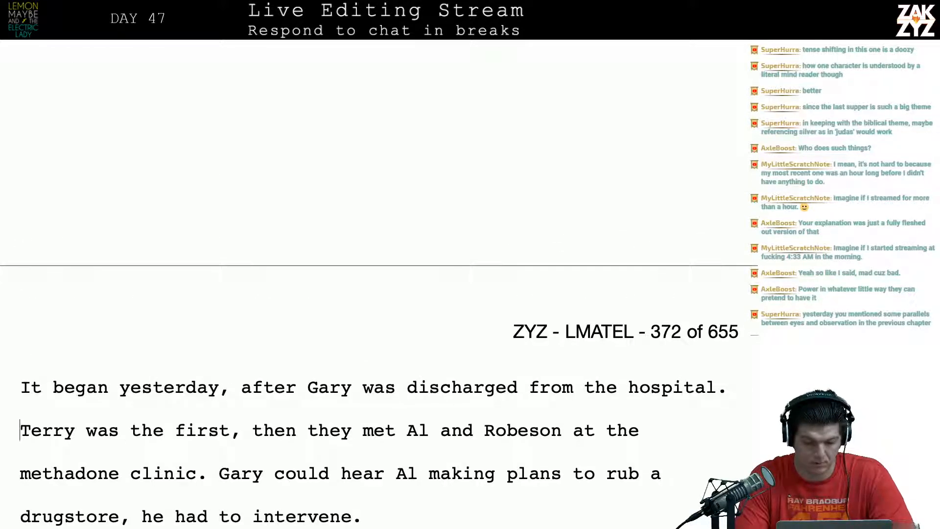
key(Up)
key(shift+Down)
key(BackSpace)
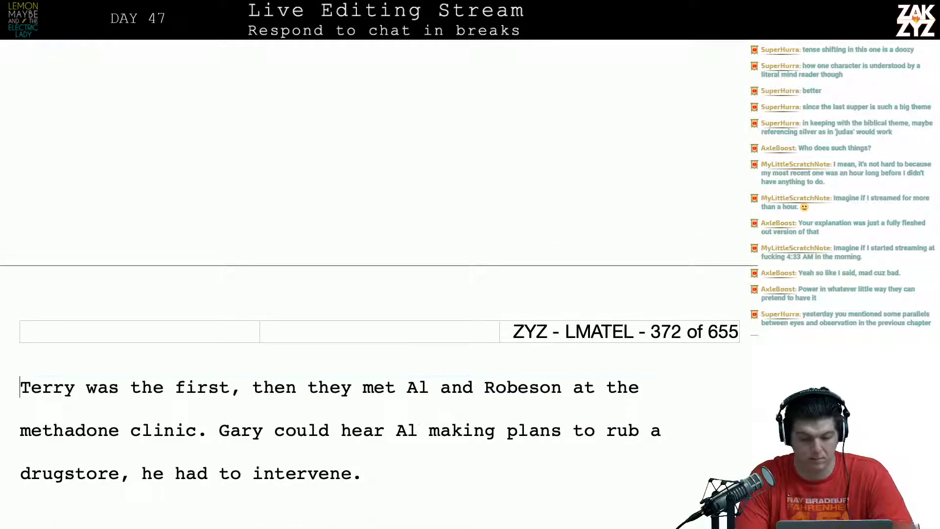
Replace the comma after "Terry was the first" with a period and break the text that follows into a new paragraph.
key(Right)
scroll(232, 380, down, 1)
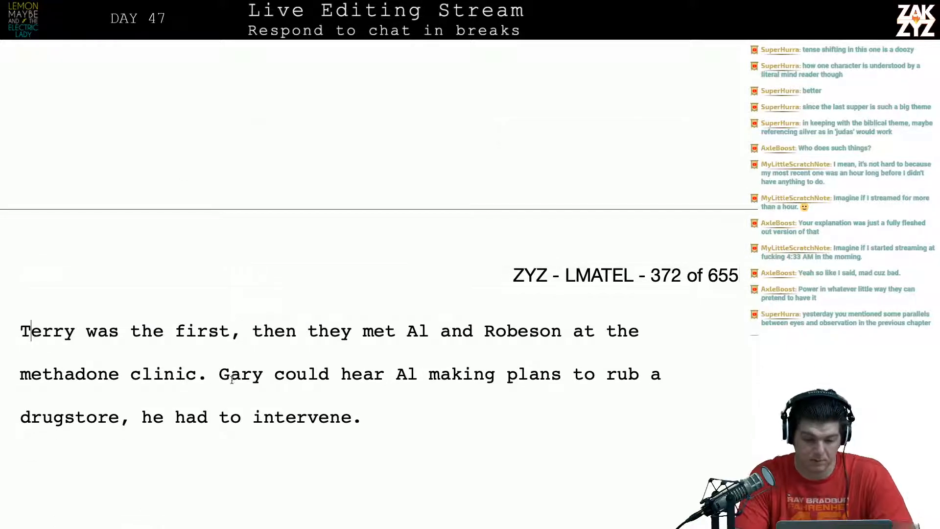
click(232, 343)
key(Right)
key(BackSpace)
text(.)
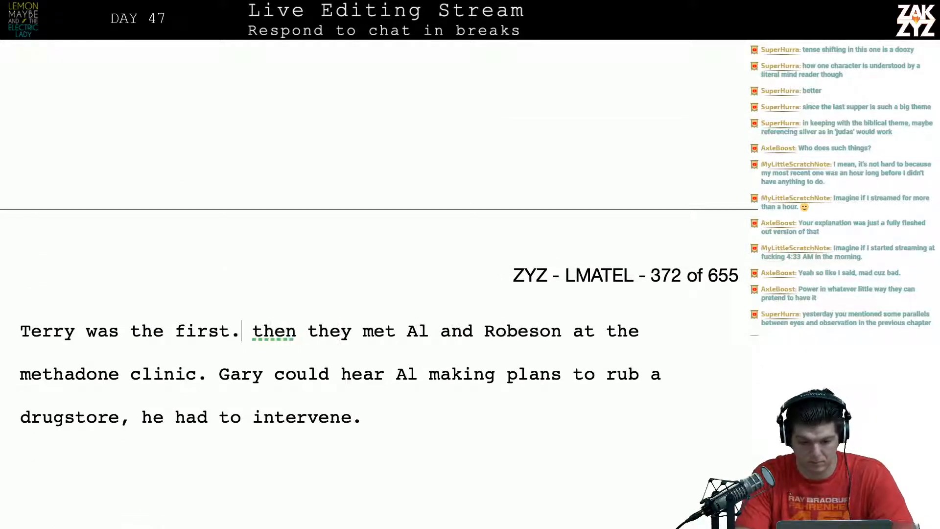
key(Return)
key(Up)
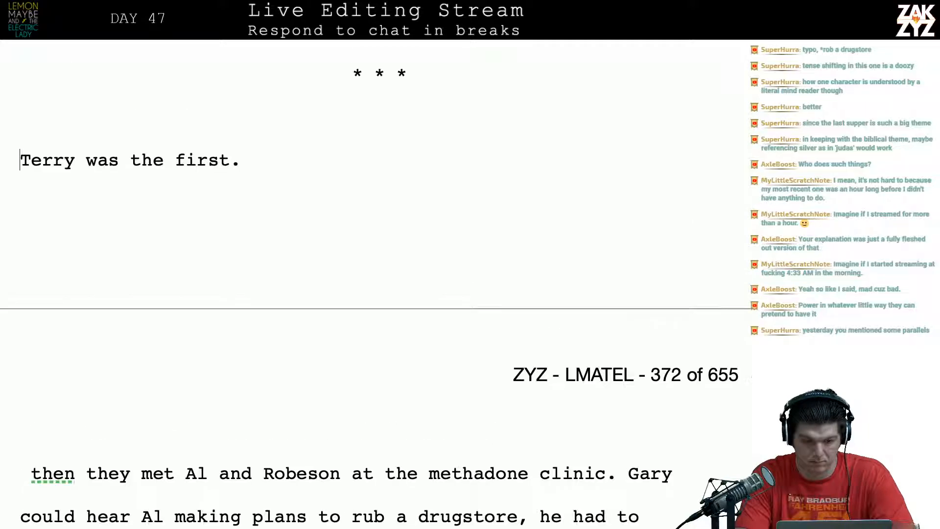
Extend the opening sentence to read "Terry was the first disciple." and begin another sentence after it.
key(Down)
key(Down)
key(Up)
key(Left)
key(Right)
key(Left)
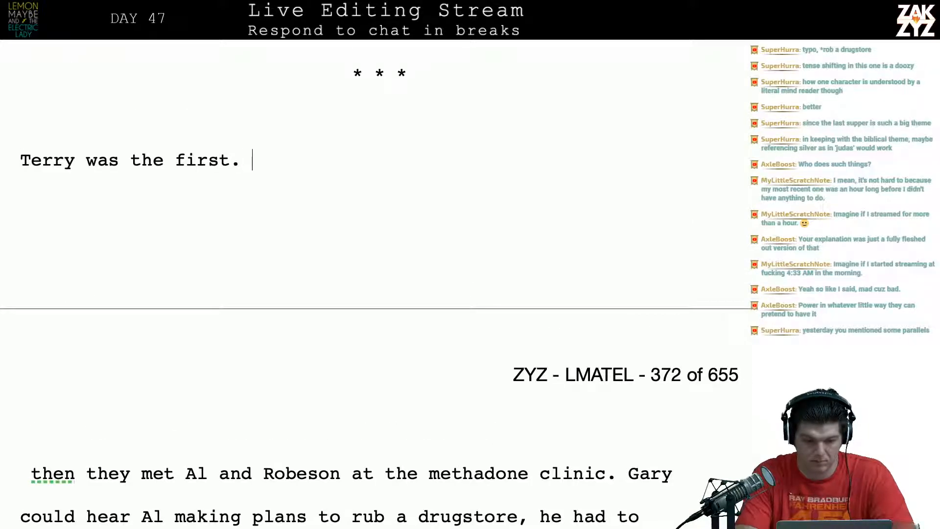
key(BackSpace)
key(BackSpace)
text(,)
key(BackSpace)
text(disci)
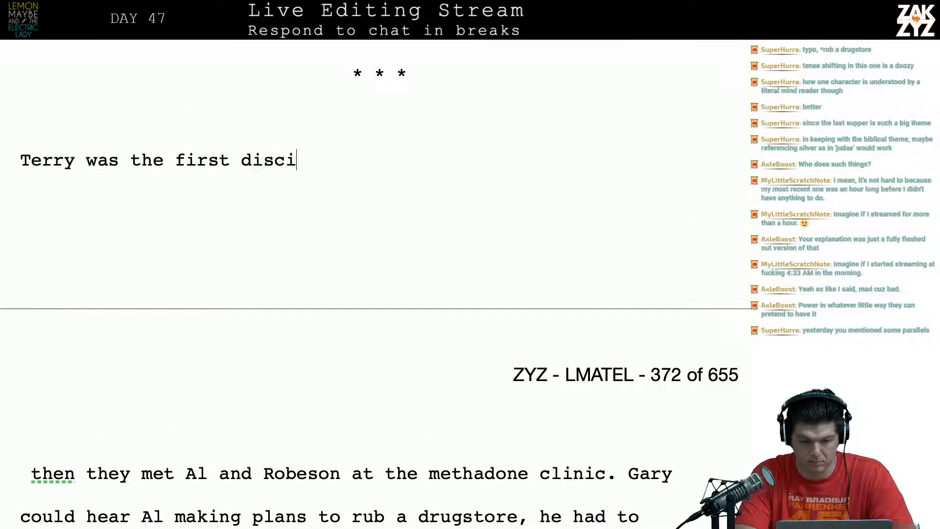
text(ple. The)
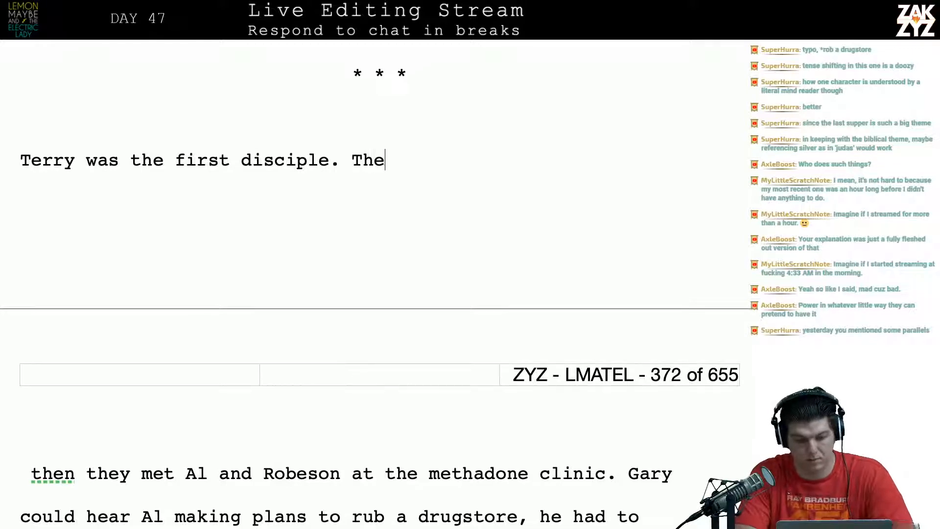
Remove the started second sentence and replace the period after "disciple" with a comma.
text(n as the)
key(BackSpace)
key(BackSpace)
key(BackSpace)
key(BackSpace)
key(BackSpace)
key(BackSpace)
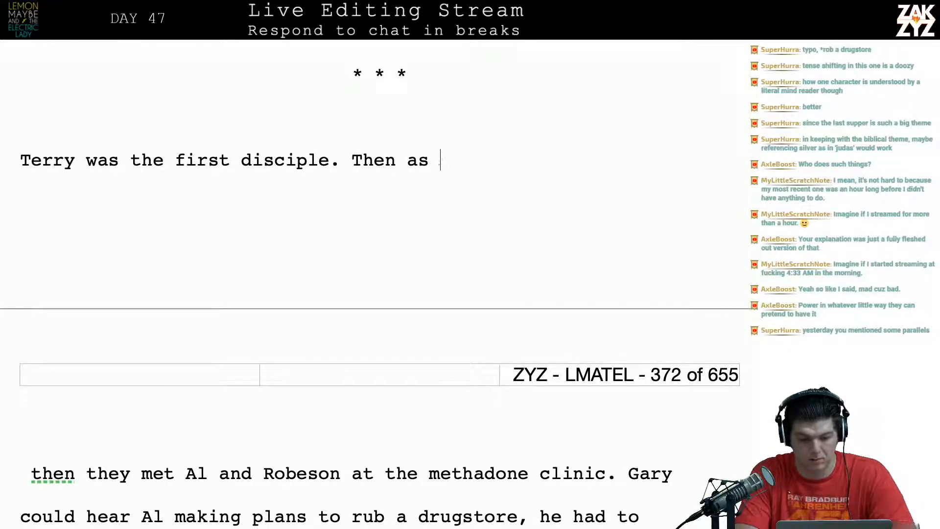
key(BackSpace)
key(BackSpace)
key(BackSpace)
key(BackSpace)
key(BackSpace)
key(BackSpace)
key(BackSpace)
text(,)
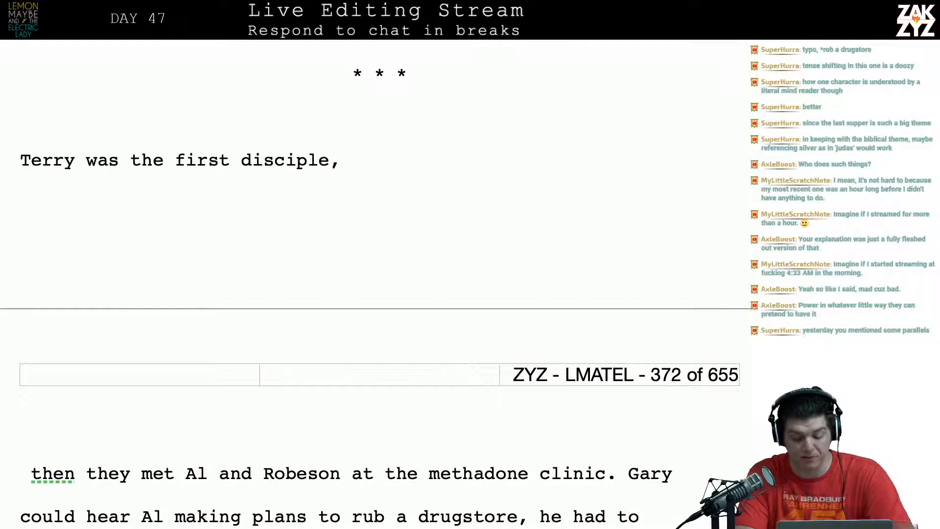
text(He)
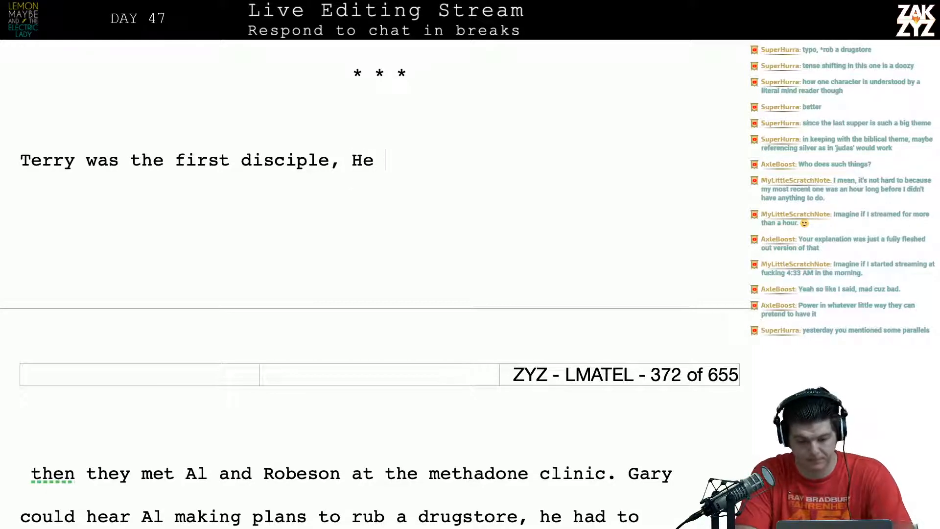
key(BackSpace)
key(BackSpace)
text(he caught D)
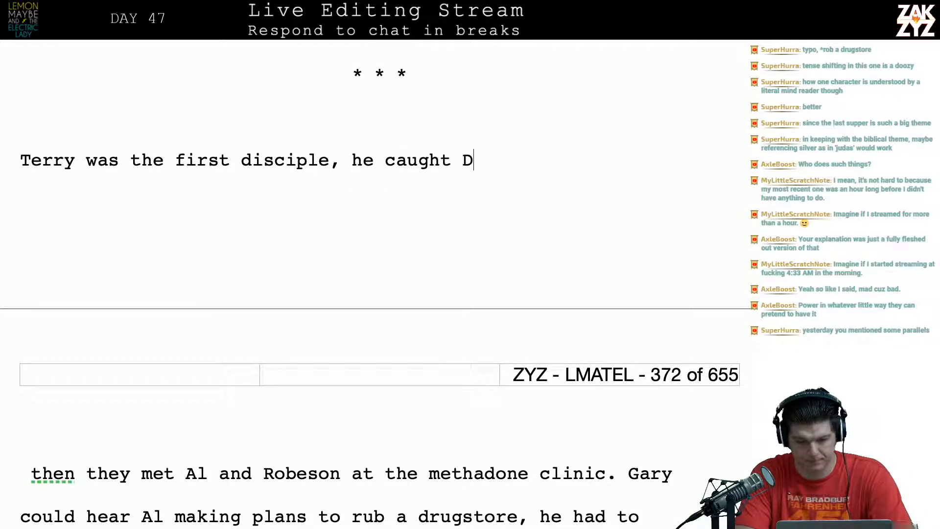
key(BackSpace)
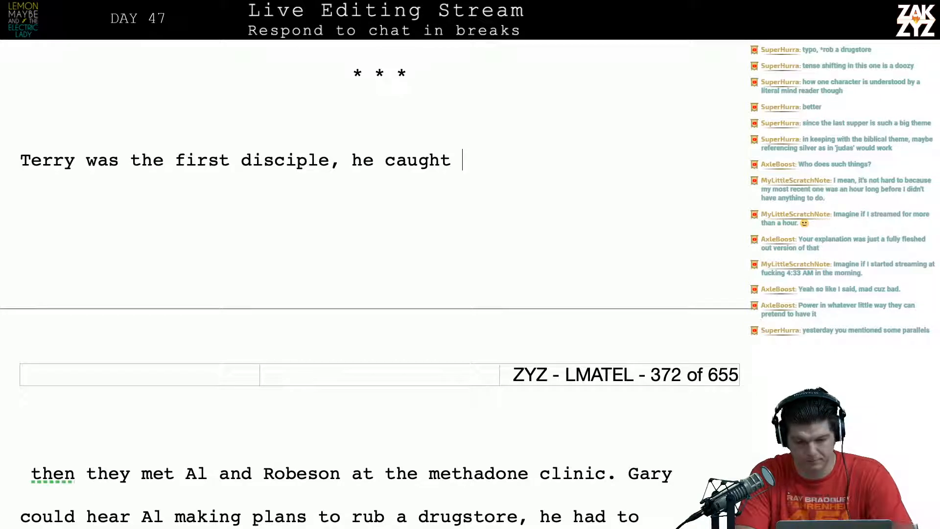
text(Gary vule)
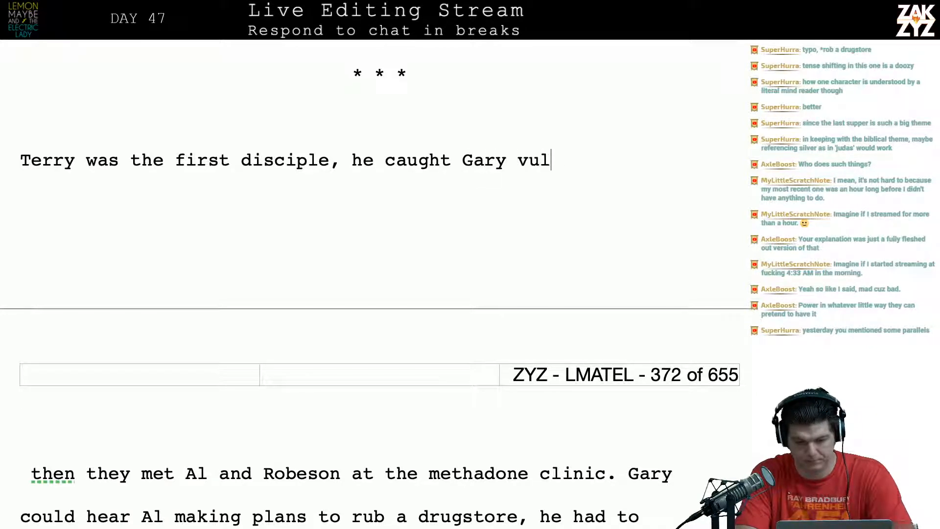
key(BackSpace)
key(BackSpace)
key(BackSpace)
key(BackSpace)
key(BackSpace)
key(BackSpace)
key(BackSpace)
key(BackSpace)
key(BackSpace)
key(BackSpace)
key(BackSpace)
key(BackSpace)
key(BackSpace)
key(BackSpace)
key(BackSpace)
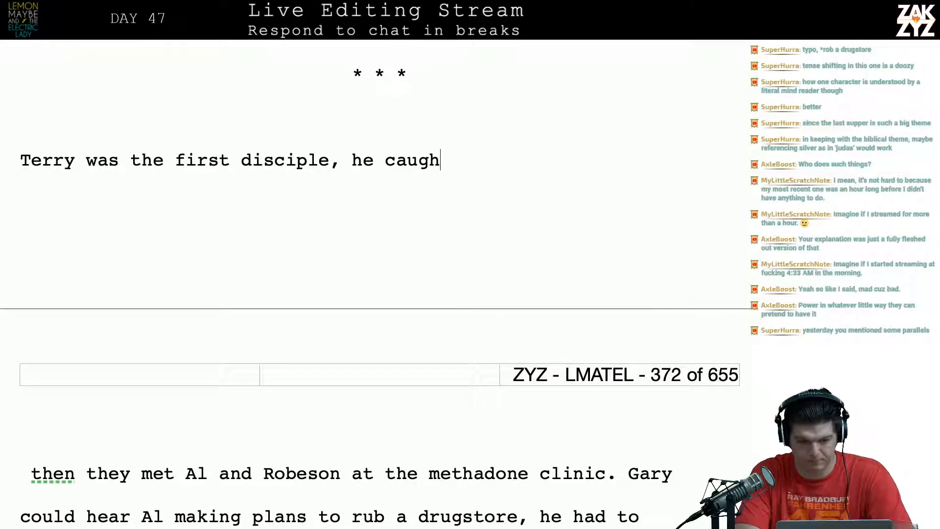
key(BackSpace)
key(BackSpace)
key(BackSpace)
key(BackSpace)
Continue the opening sentence after "disciple," with "if he hadn't run into Gary".
text(i)
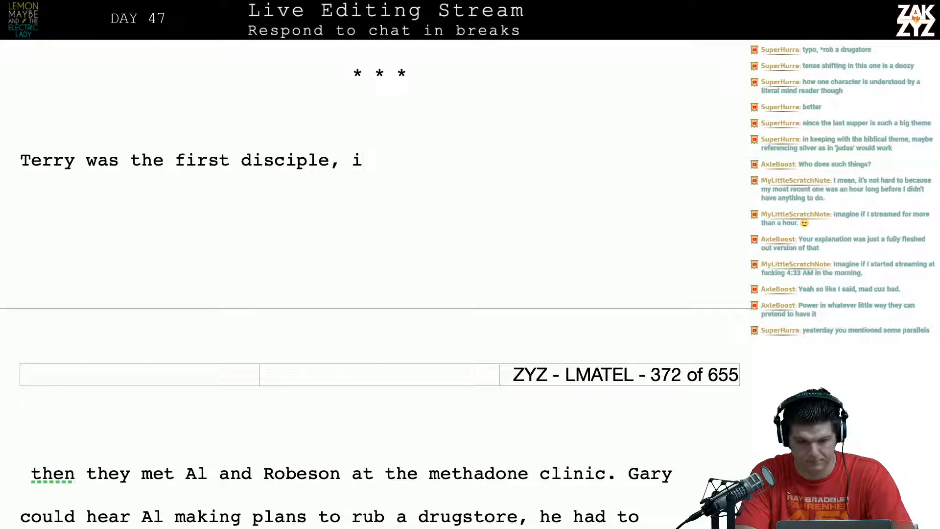
text(f he hadn)
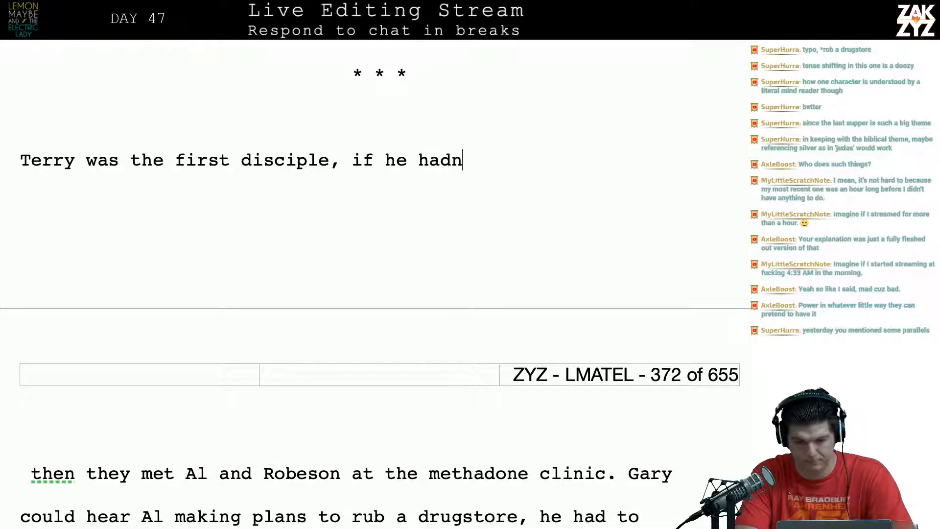
text('t run i)
key(BackSpace)
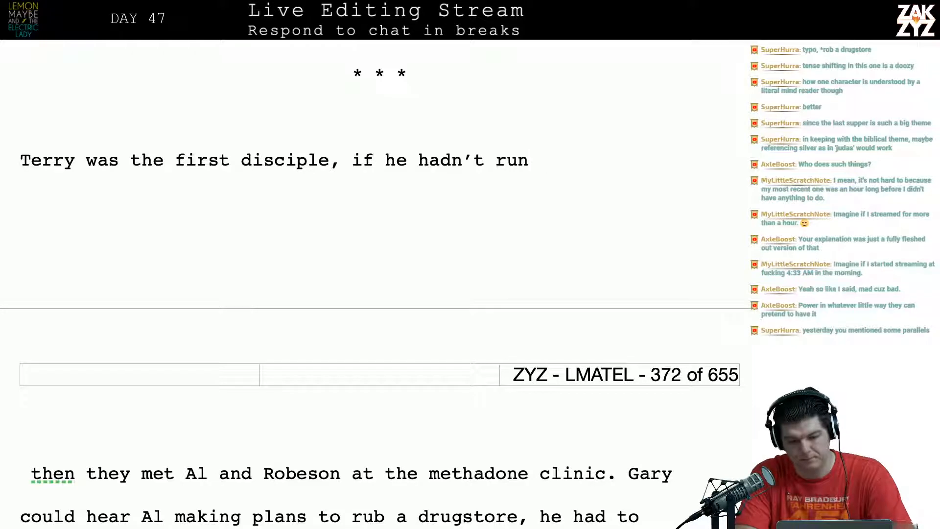
text(into Gary whi)
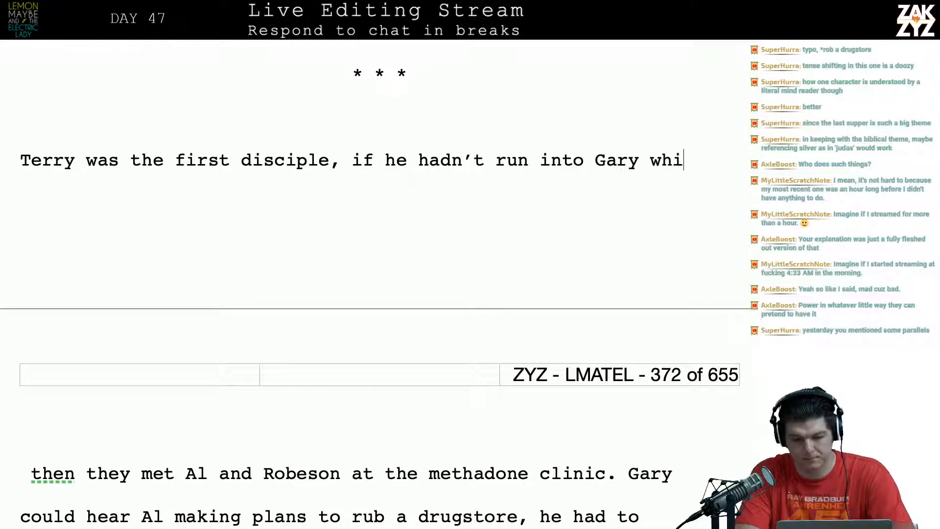
text(le he was s)
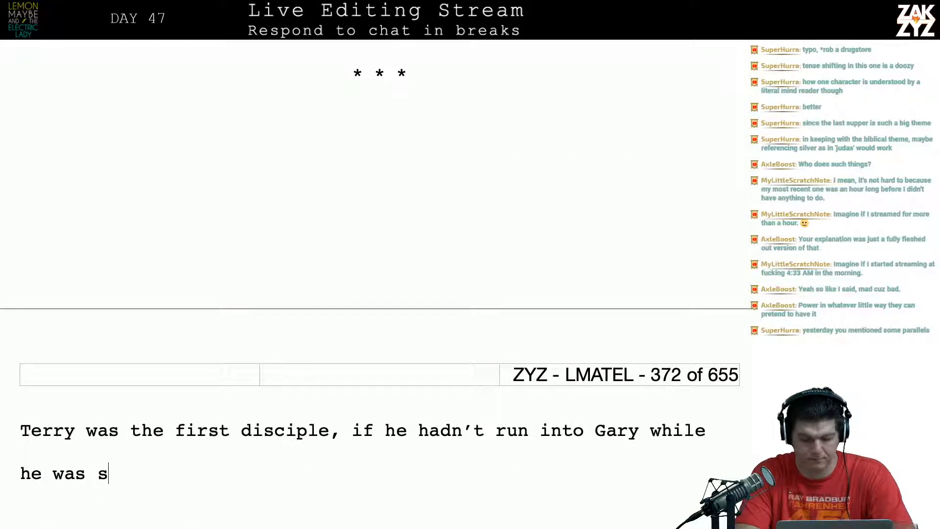
text(till in the shine)
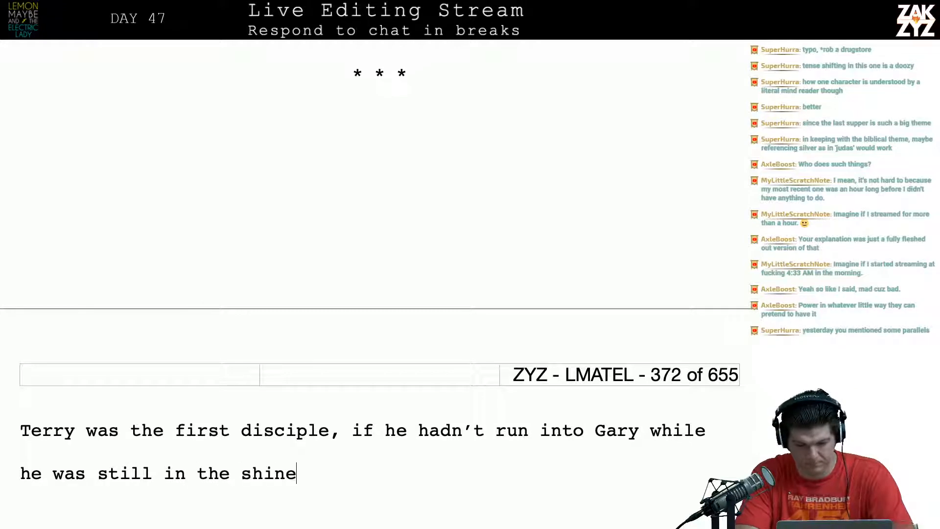
key(BackSpace)
key(BackSpace)
key(BackSpace)
key(BackSpace)
key(BackSpace)
key(BackSpace)
key(BackSpace)
key(BackSpace)
key(BackSpace)
key(BackSpace)
key(BackSpace)
key(BackSpace)
key(BackSpace)
key(BackSpace)
key(BackSpace)
key(BackSpace)
key(BackSpace)
key(BackSpace)
key(BackSpace)
key(BackSpace)
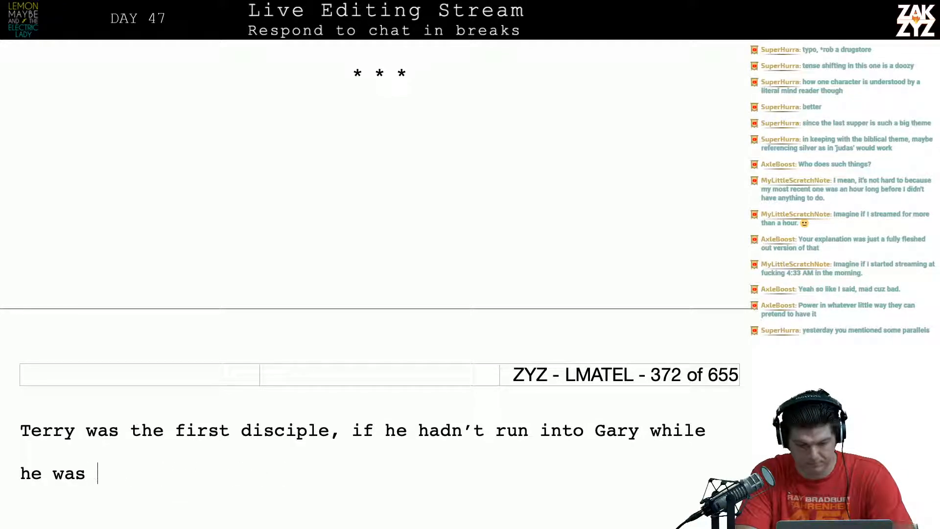
Delete the clause following "Terry was the first disciple", end that sentence with a period, and begin a new one with "If".
key(BackSpace)
key(BackSpace)
key(BackSpace)
key(BackSpace)
key(BackSpace)
key(BackSpace)
key(BackSpace)
key(BackSpace)
key(BackSpace)
key(BackSpace)
key(BackSpace)
key(BackSpace)
key(BackSpace)
key(BackSpace)
key(BackSpace)
key(BackSpace)
key(BackSpace)
key(BackSpace)
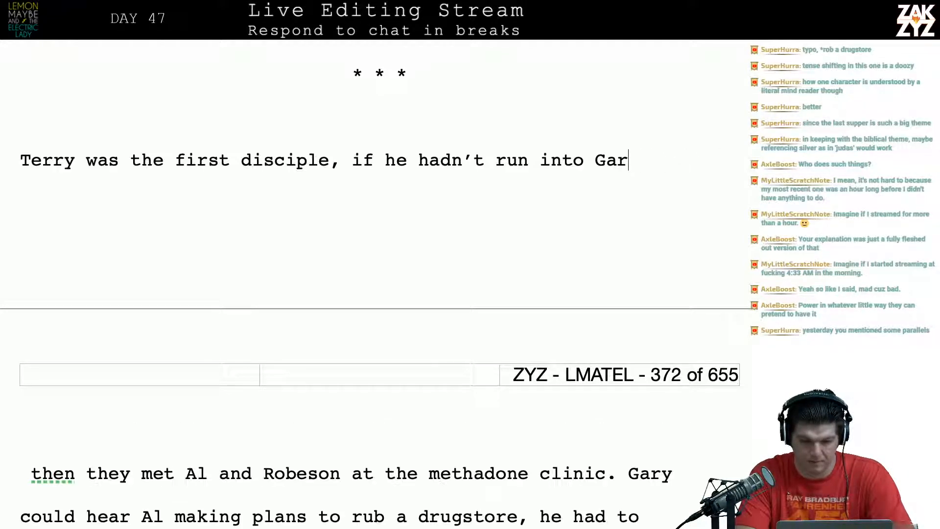
key(BackSpace)
key(BackSpace)
key(BackSpace)
key(BackSpace)
key(BackSpace)
key(BackSpace)
key(BackSpace)
key(BackSpace)
key(BackSpace)
key(BackSpace)
key(BackSpace)
key(BackSpace)
key(BackSpace)
key(BackSpace)
key(BackSpace)
key(BackSpace)
key(BackSpace)
key(BackSpace)
key(BackSpace)
key(BackSpace)
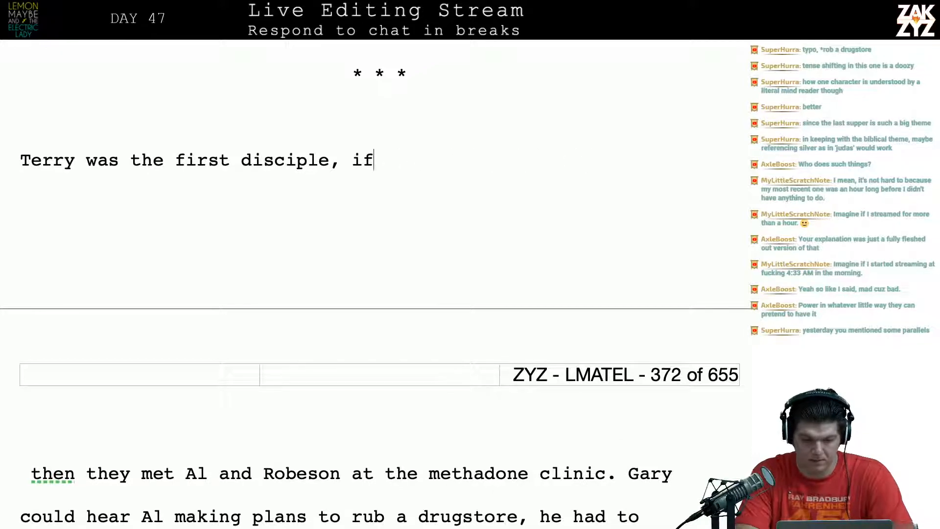
text(. If )
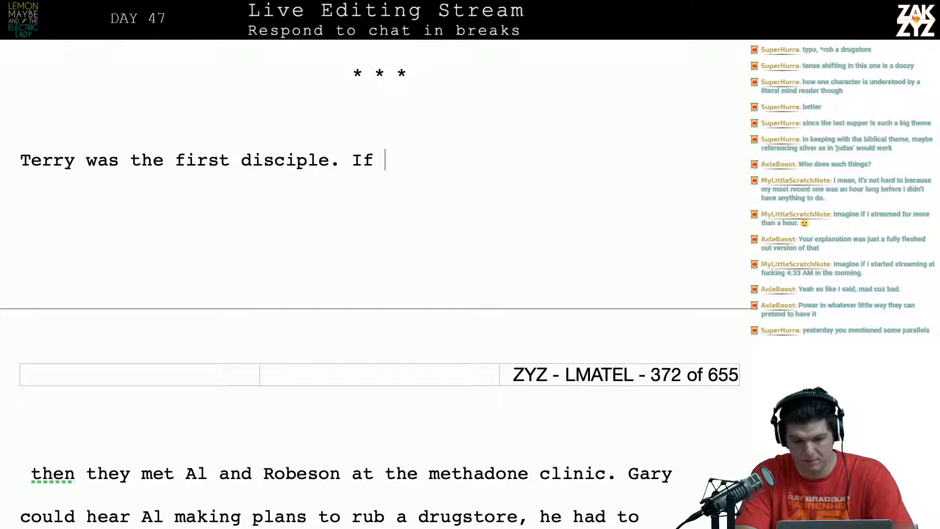
Continue the second sentence with "Gary hadn't run into Terry while he was".
text(Gary hadn't rin)
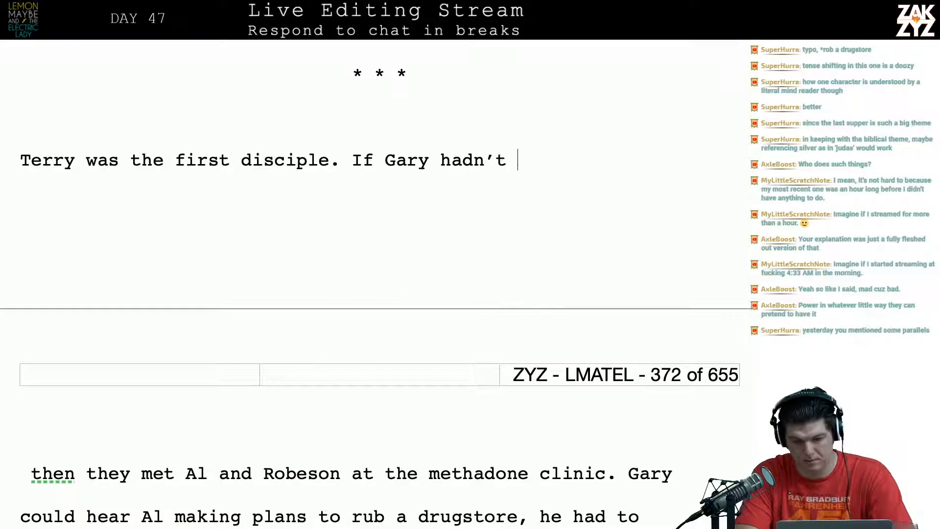
key(BackSpace)
key(BackSpace)
text(un into ter)
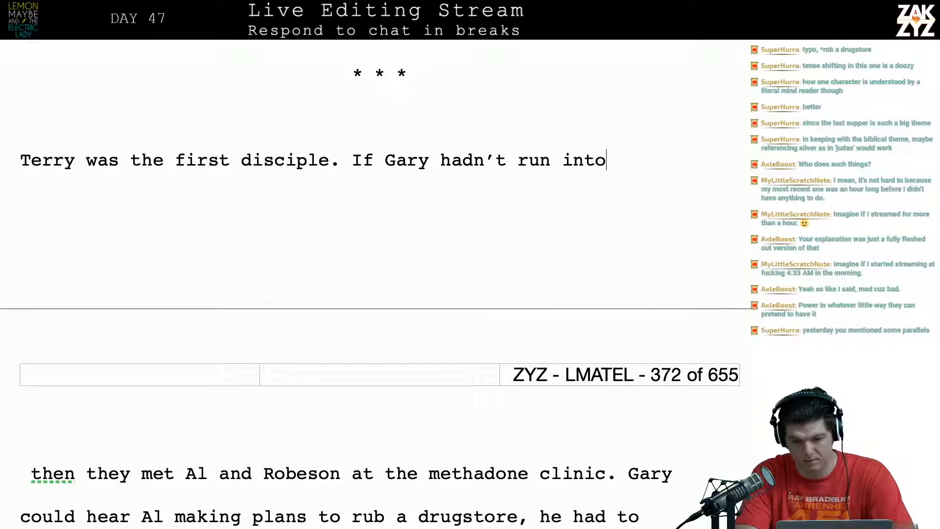
key(BackSpace)
key(BackSpace)
key(BackSpace)
text(Terry)
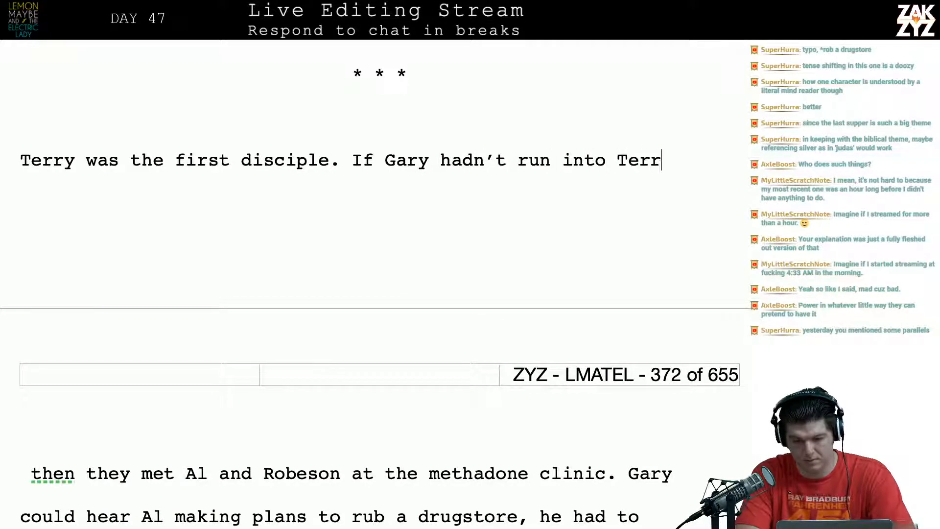
text( while he was)
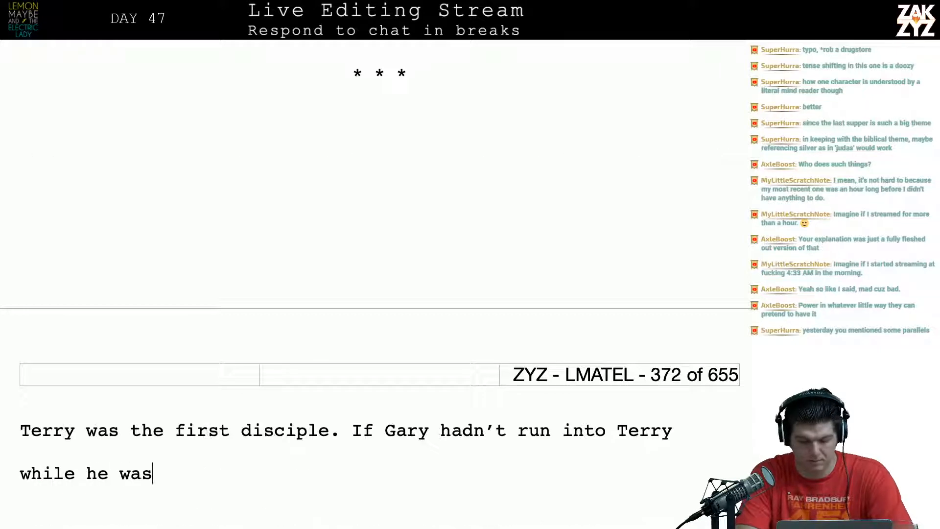
Extend the sentence after "while he was" with "still dazzled by the post-discharge".
text( still dazzle)
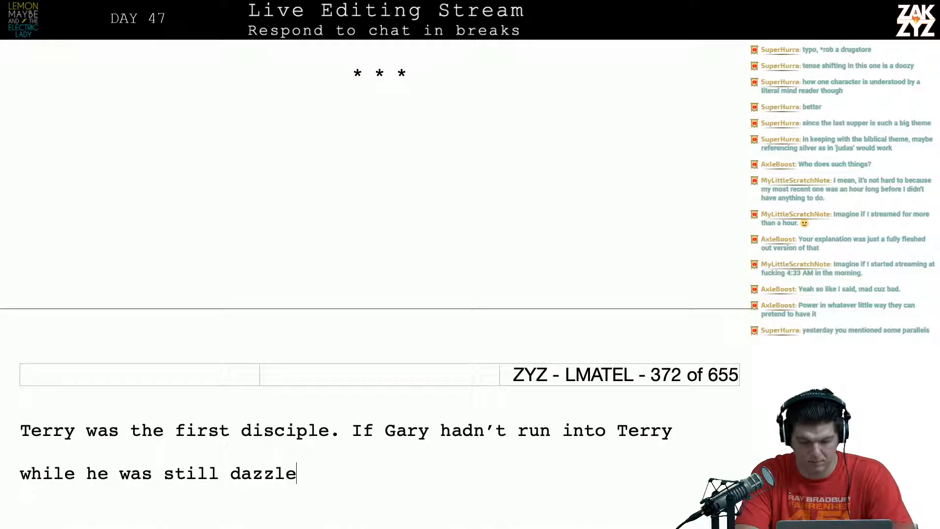
text(d by the post ho)
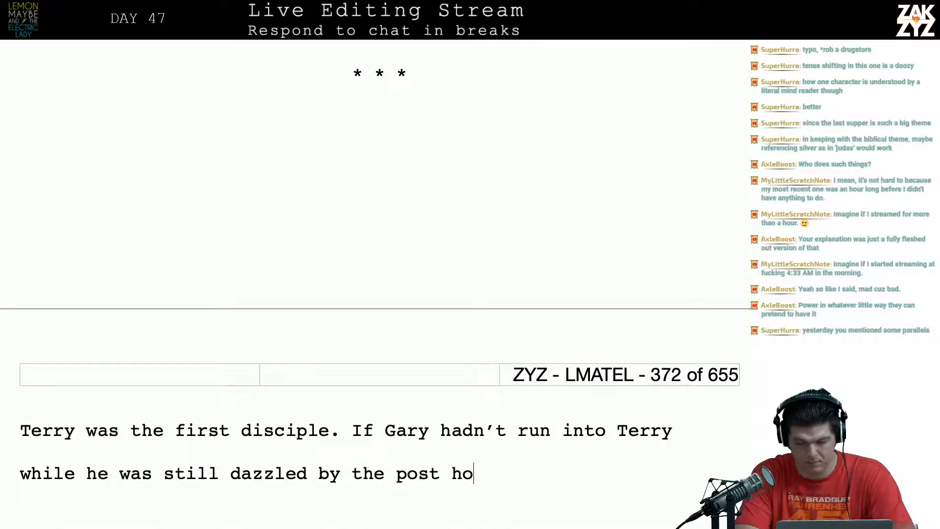
text(spit)
key(BackSpace)
key(BackSpace)
key(BackSpace)
key(BackSpace)
key(BackSpace)
key(BackSpace)
key(BackSpace)
key(BackSpace)
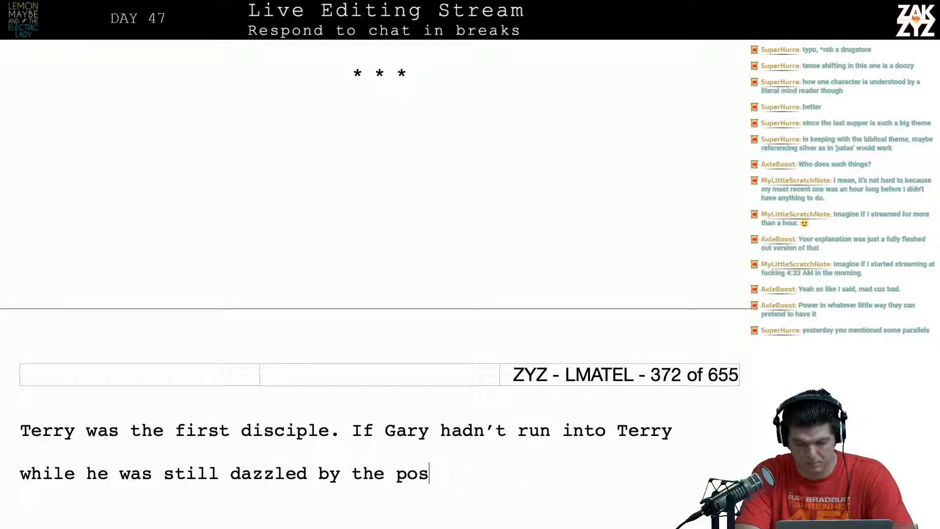
text(t-discharge )
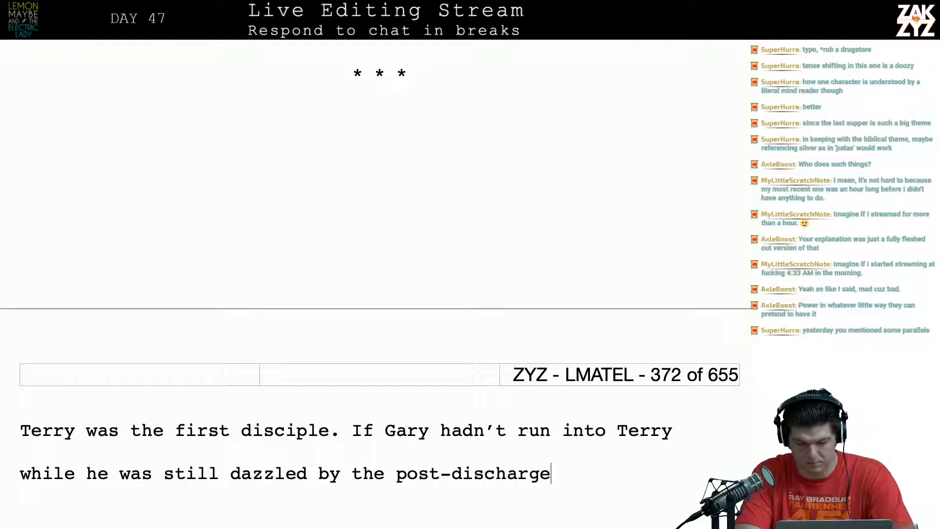
Add "I wanna be a better person shine," after "post-discharge".
text(I wannt)
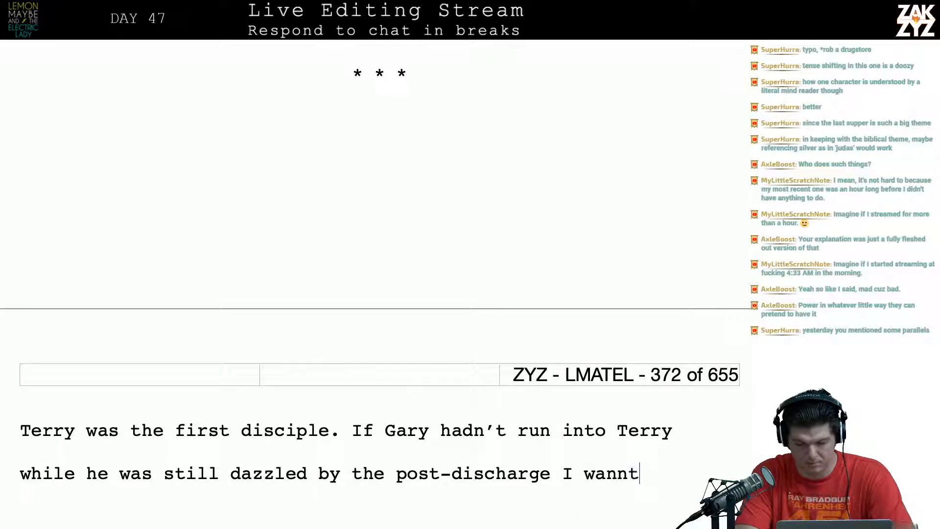
key(BackSpace)
text(a be a b)
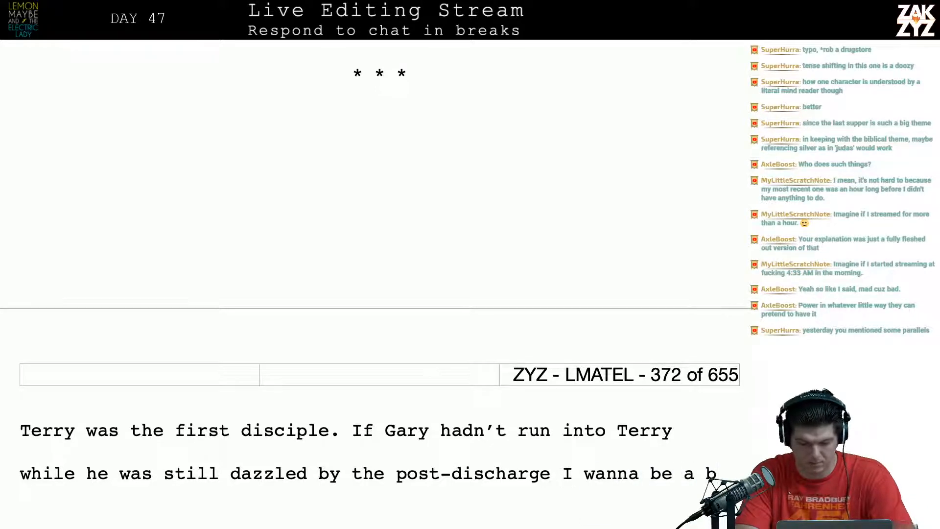
text(etter person shine,)
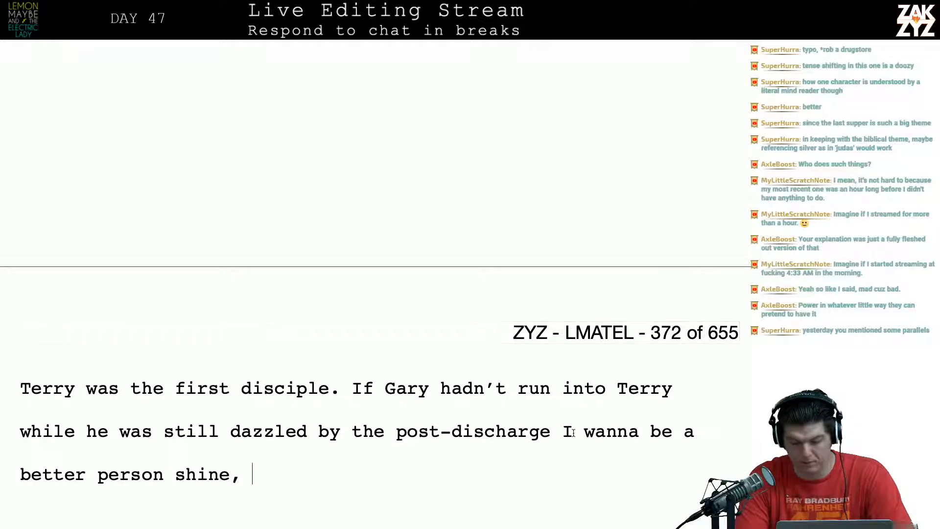
Italicize the phrase "I wanna be a better person".
drag(562, 432, 164, 483)
key(ctrl+i)
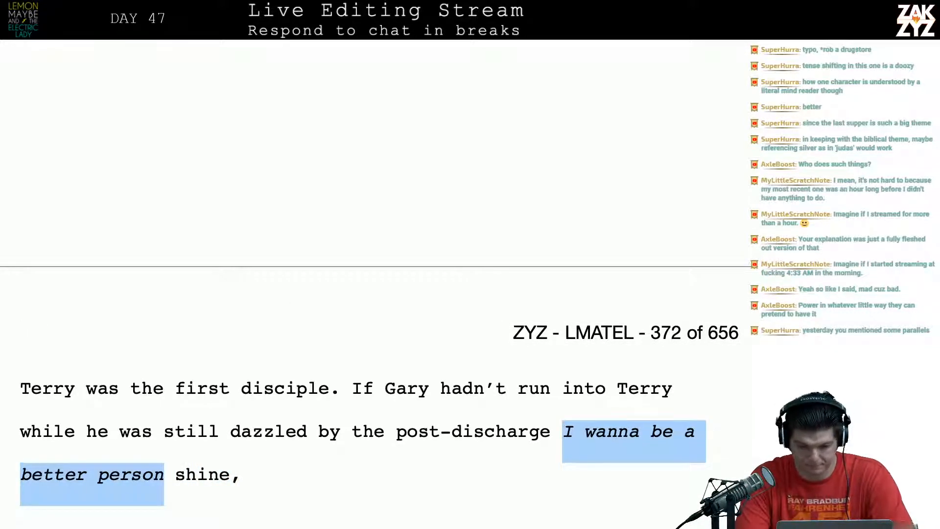
click(153, 475)
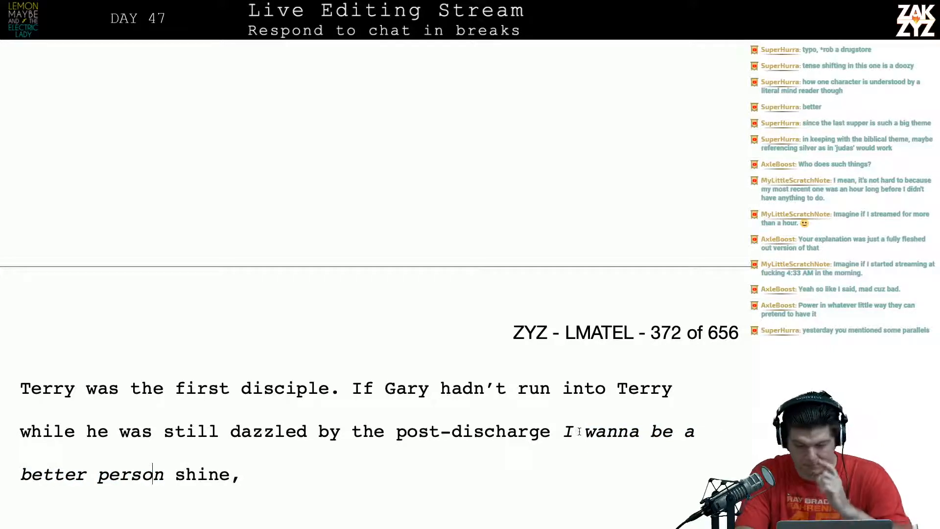
Replace the spaces within the italic phrase with hyphens so it reads "I-wanna-be-a-better-person".
click(585, 432)
key(BackSpace)
text(-)
key(Right)
key(Right)
key(Right)
key(Right)
key(Right)
key(Right)
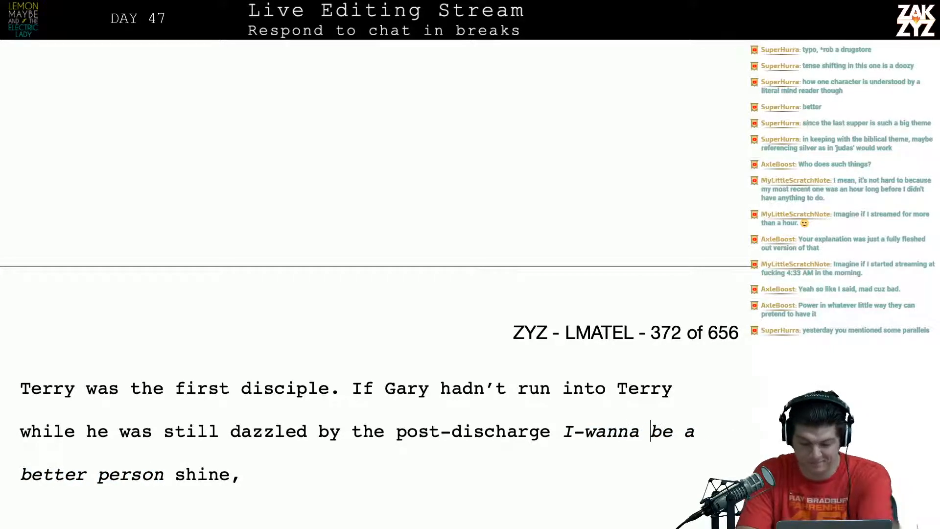
key(BackSpace)
text(-)
key(Right)
key(Right)
key(Right)
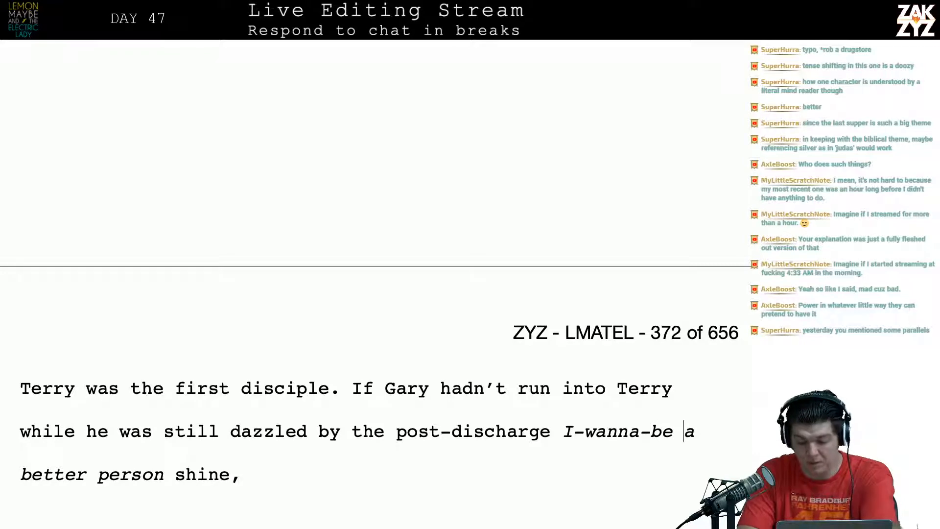
key(BackSpace)
text(-)
key(Right)
key(Right)
key(Right)
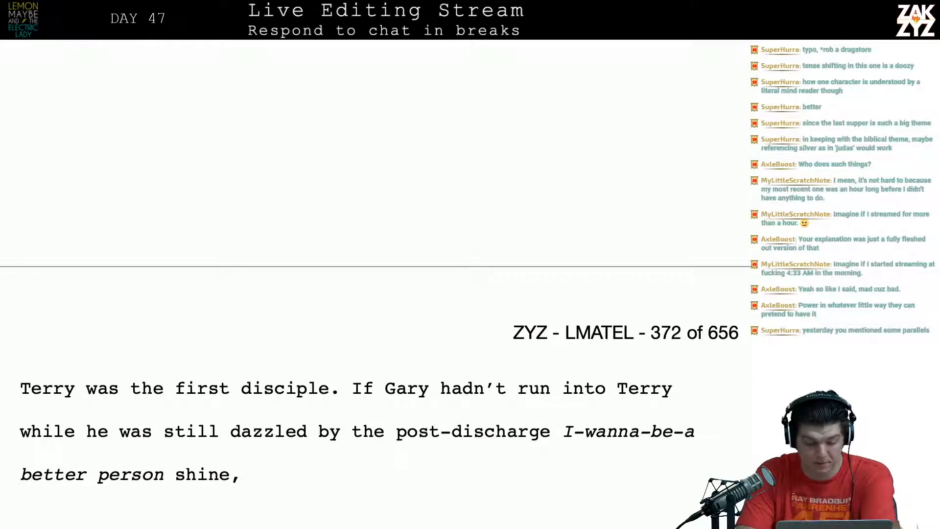
key(BackSpace)
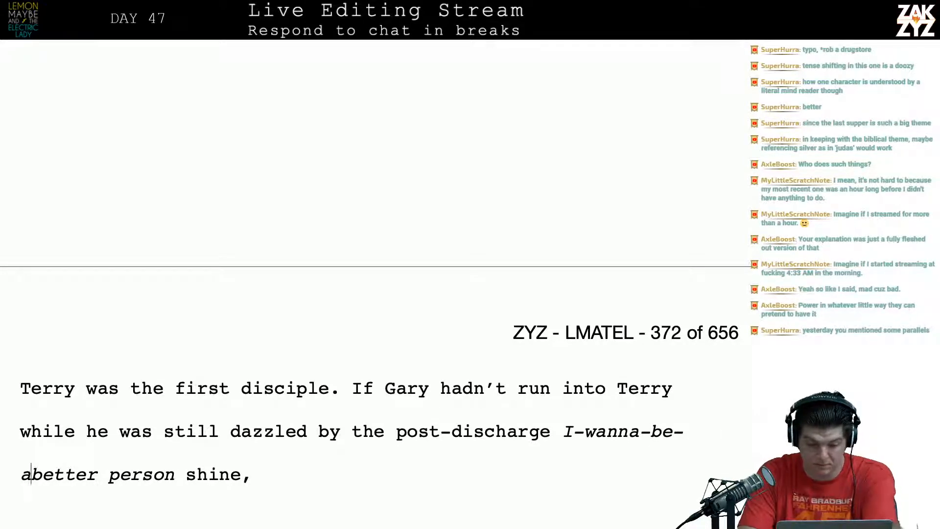
text(-)
key(Right)
key(Right)
key(Right)
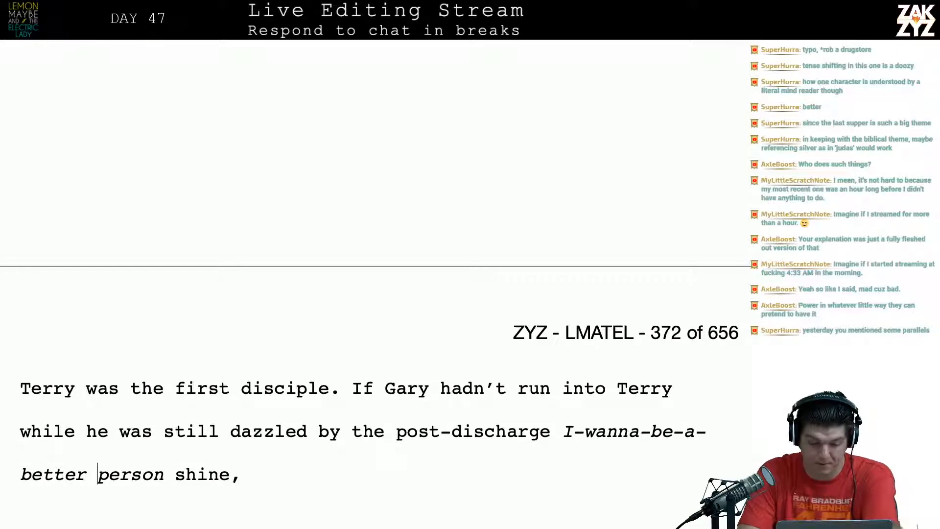
key(BackSpace)
text(-)
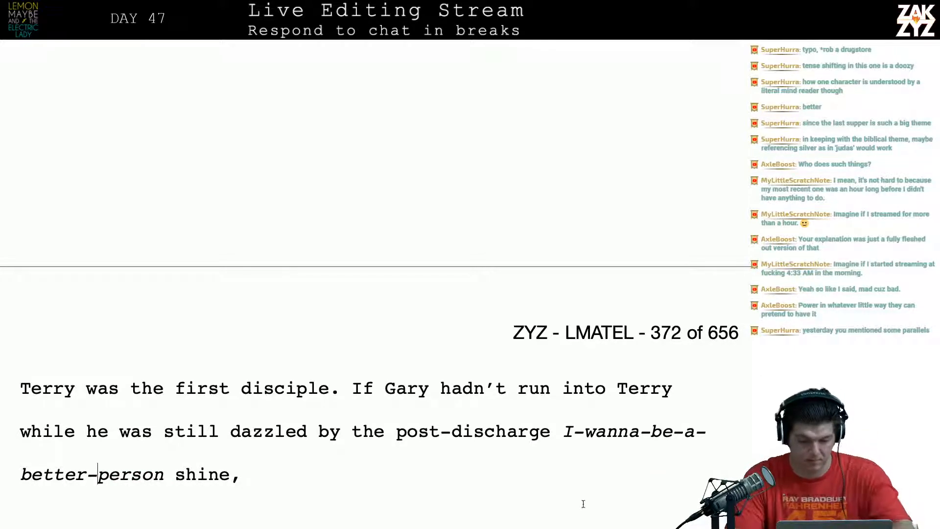
Finish the sentence after "shine," with "maybe he'd already be slipping back into his old ways.".
click(439, 506)
key(BackSpace)
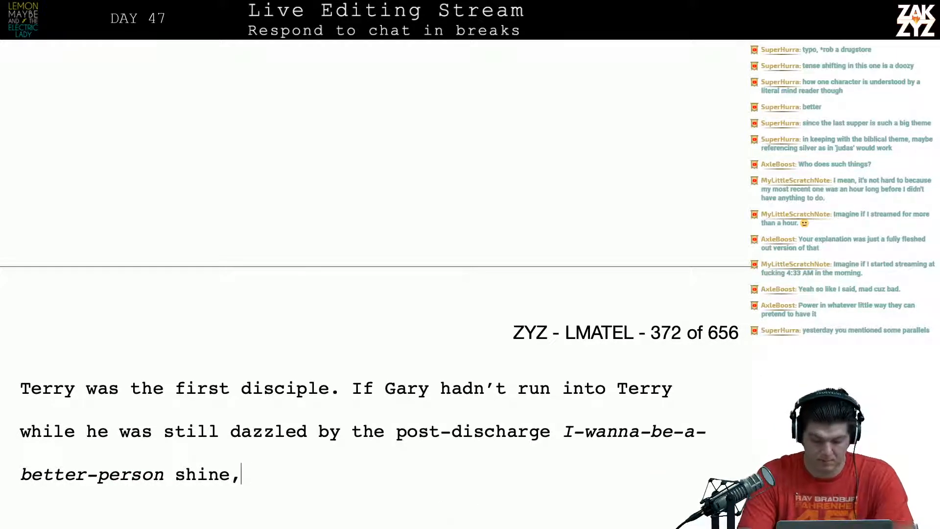
text(mayb)
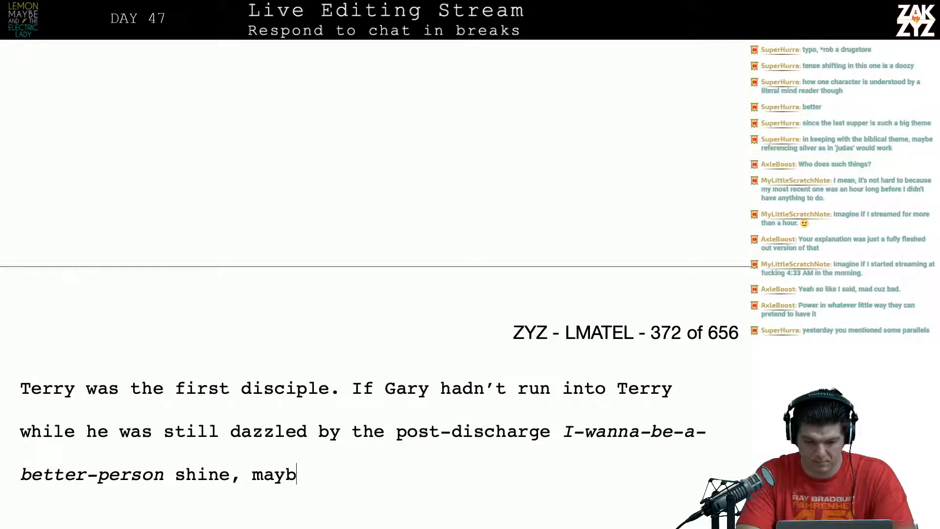
text(e he'd alre)
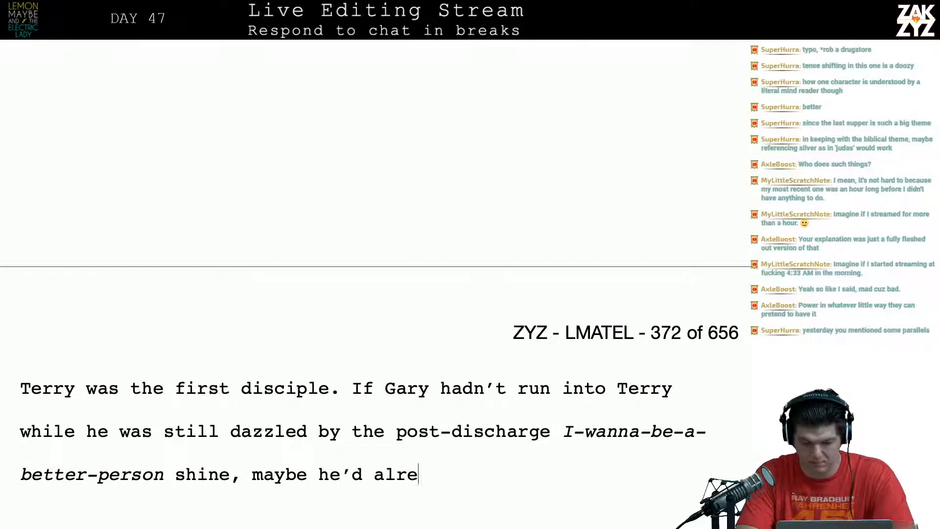
text(ady be slip)
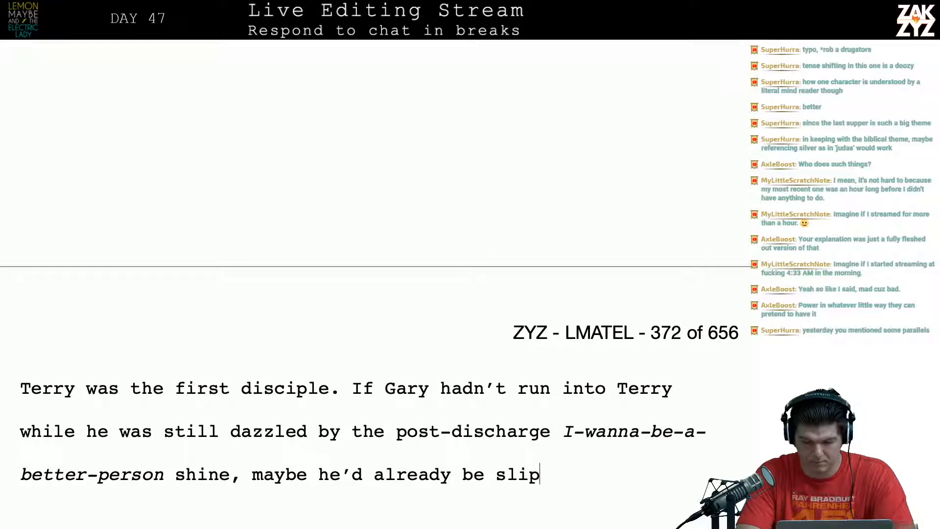
text(ping back into his old way.)
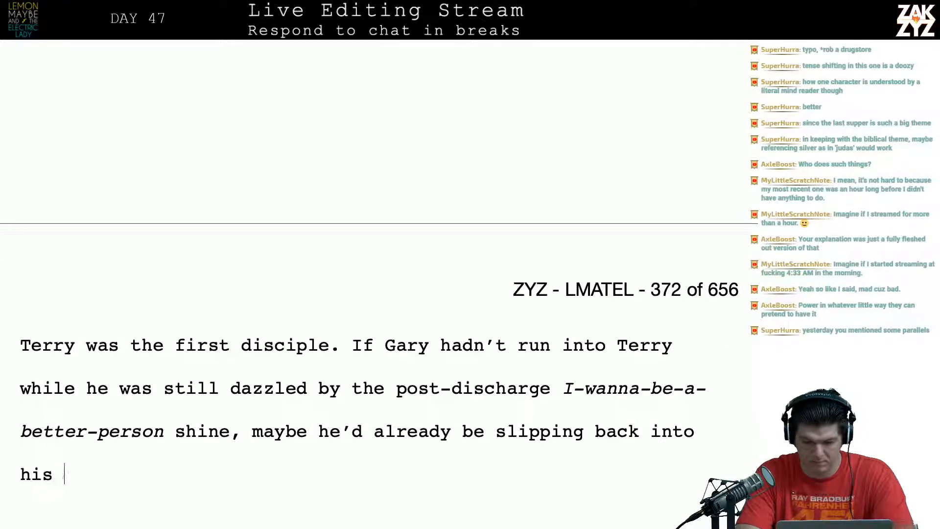
key(BackSpace)
text(s. )
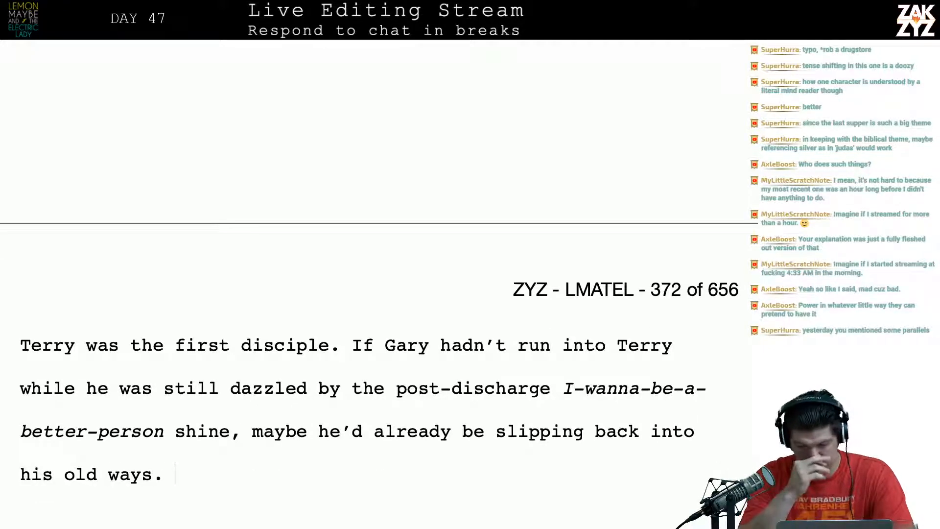
text(But)
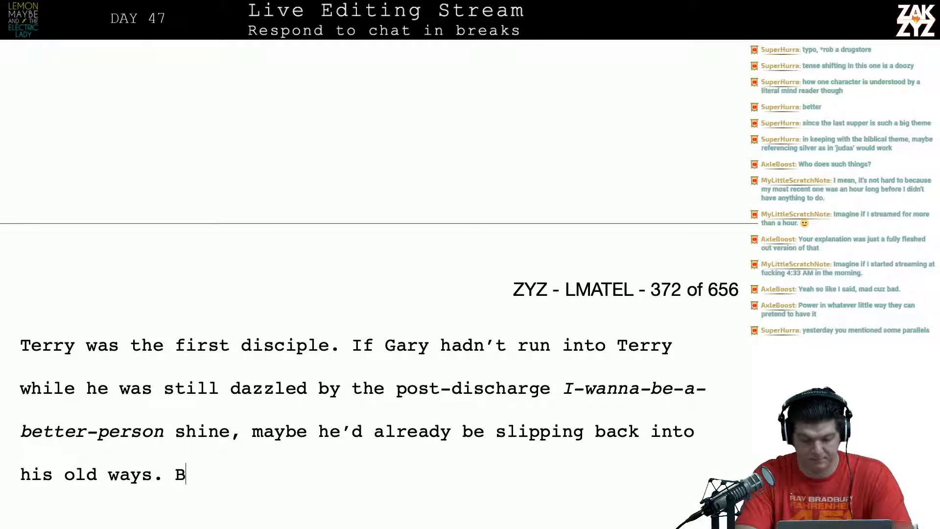
key(BackSpace)
key(BackSpace)
key(BackSpace)
key(BackSpace)
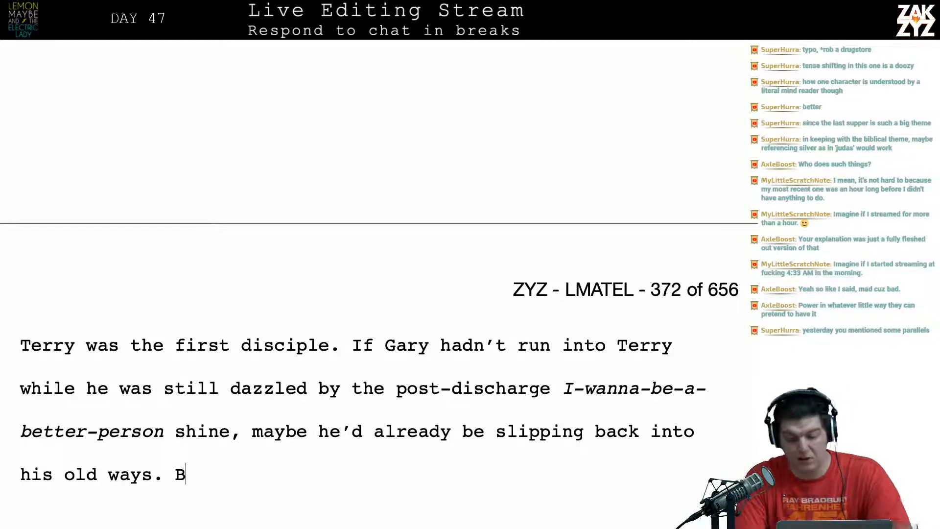
Remove the stray "B" at the paragraph's end and delete "maybe" before "he'd already be slipping back".
key(Up)
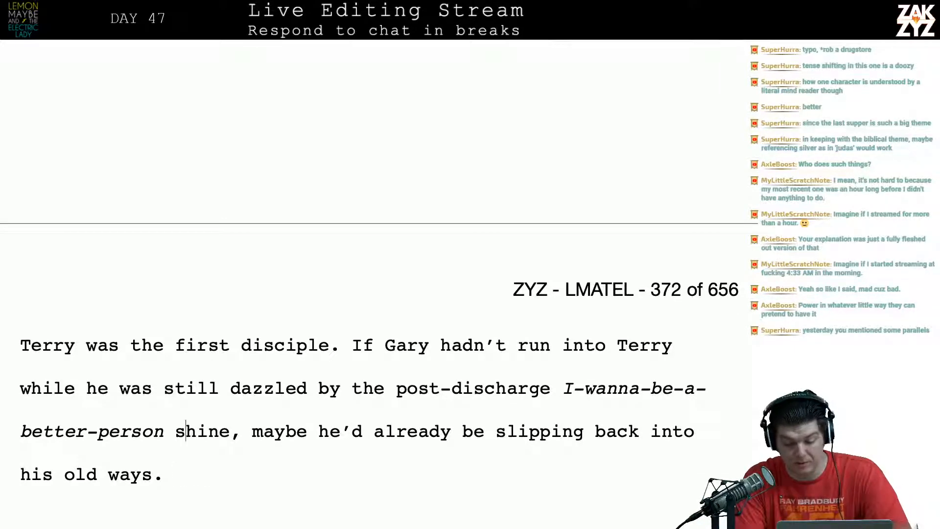
key(Right)
key(Right)
key(Right)
key(Right)
key(Right)
key(Right)
key(Right)
key(Right)
key(Right)
key(Right)
key(Right)
key(Right)
key(Right)
key(Right)
key(Right)
key(Right)
key(Right)
key(Right)
key(Right)
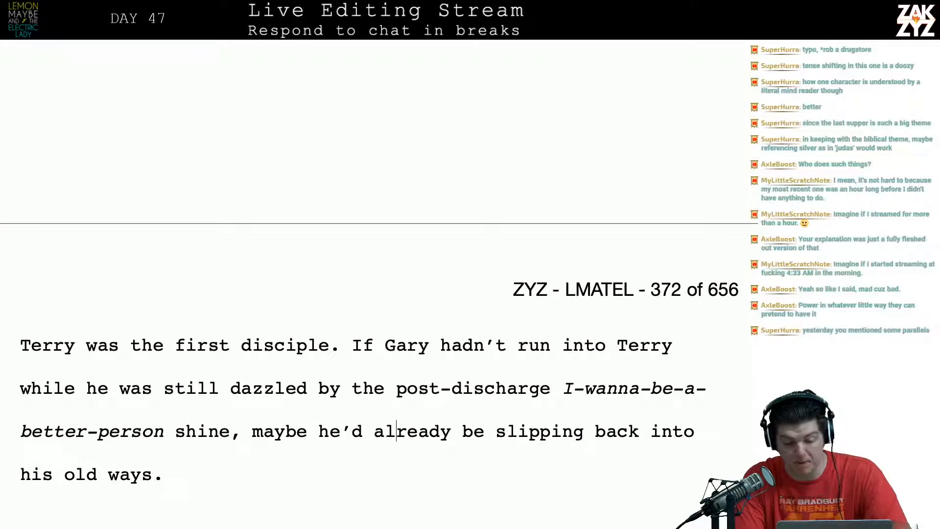
key(Left)
key(Left)
key(Left)
key(Left)
key(Left)
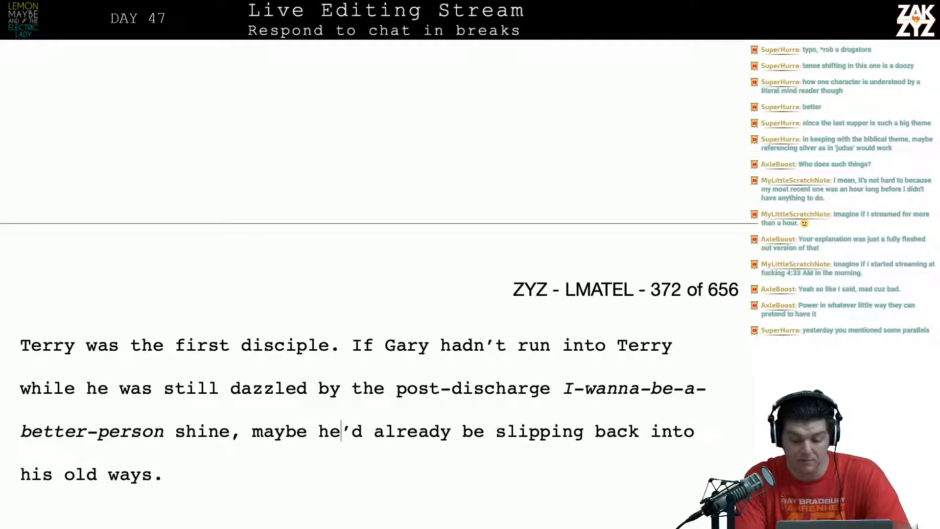
key(Right)
key(Right)
key(Right)
key(Right)
key(Left)
key(Left)
key(Left)
key(Left)
key(Left)
key(Left)
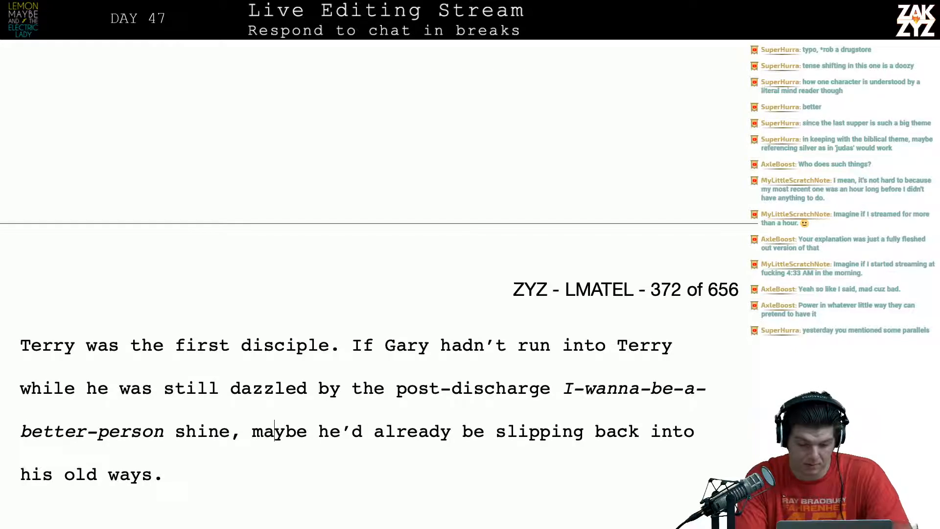
key(BackSpace)
key(BackSpace)
key(BackSpace)
key(BackSpace)
key(BackSpace)
key(BackSpace)
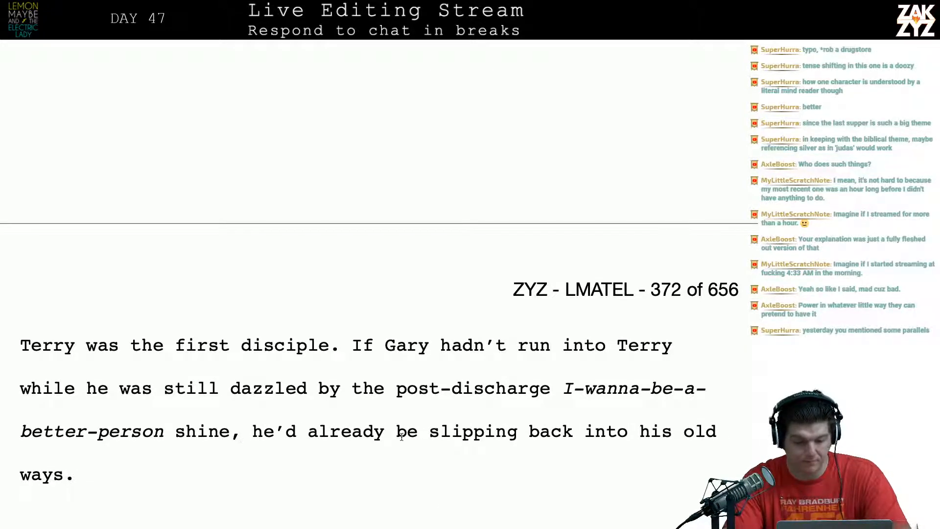
Replace "run into Terry" with "met him" in the sentence beginning "If Gary hadn't".
scroll(400, 434, down, 1)
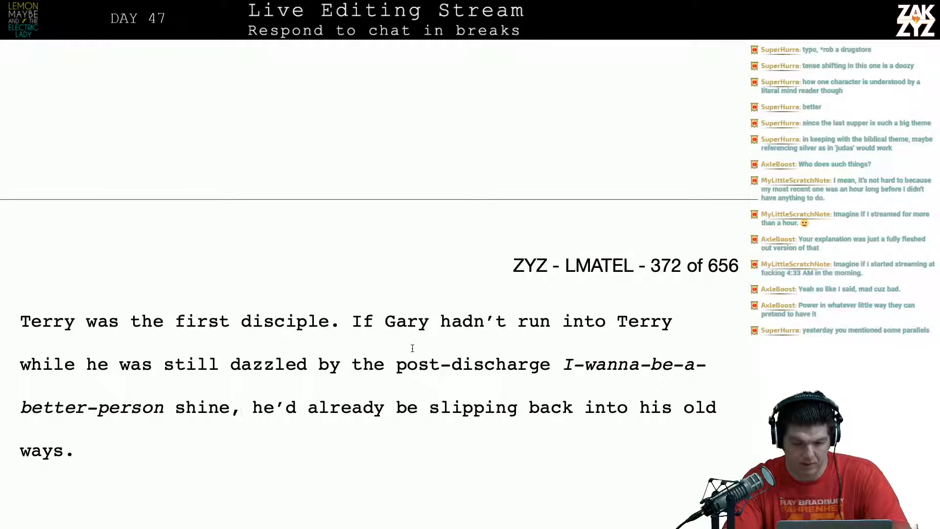
scroll(458, 308, down, 2)
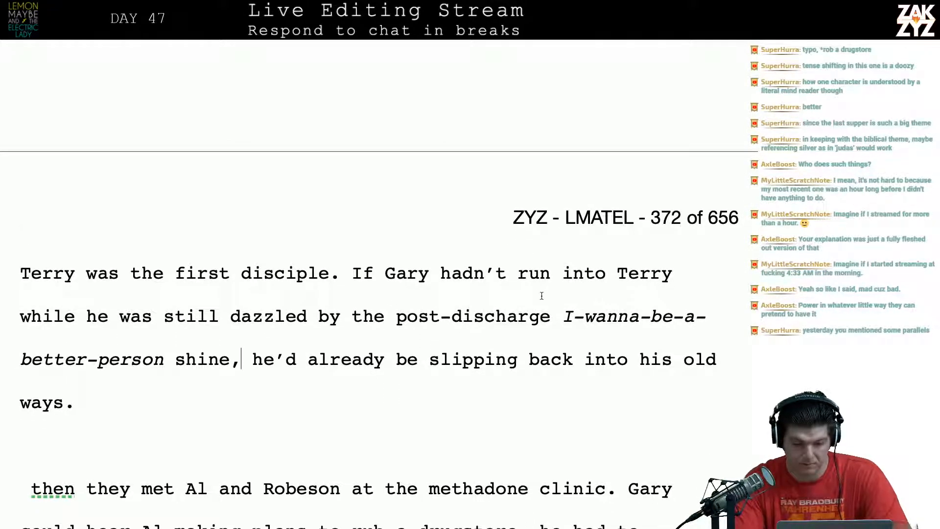
text(met him)
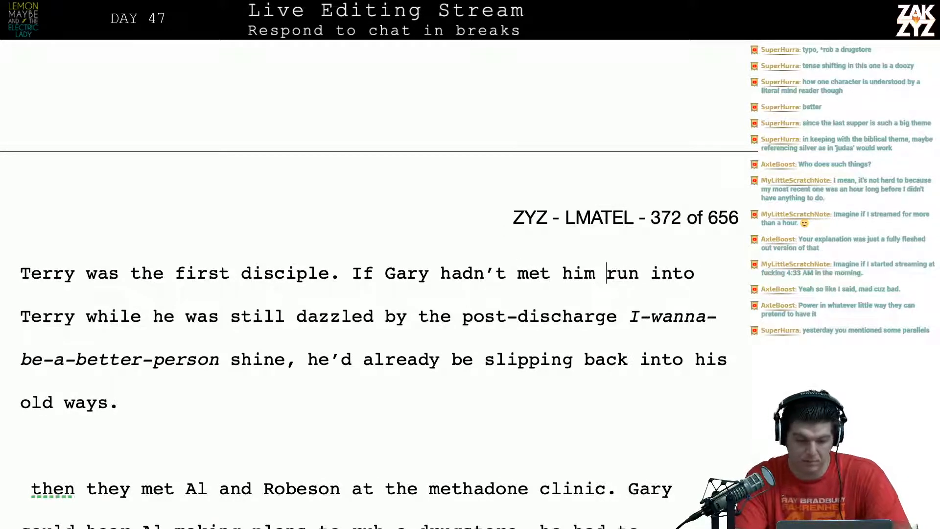
key(shift+Right)
key(shift+Right)
key(shift+Right)
key(shift+Right)
key(shift+Right)
key(shift+Right)
key(shift+Right)
key(shift+Right)
key(shift+Right)
key(shift+Right)
key(shift+Right)
key(shift+Right)
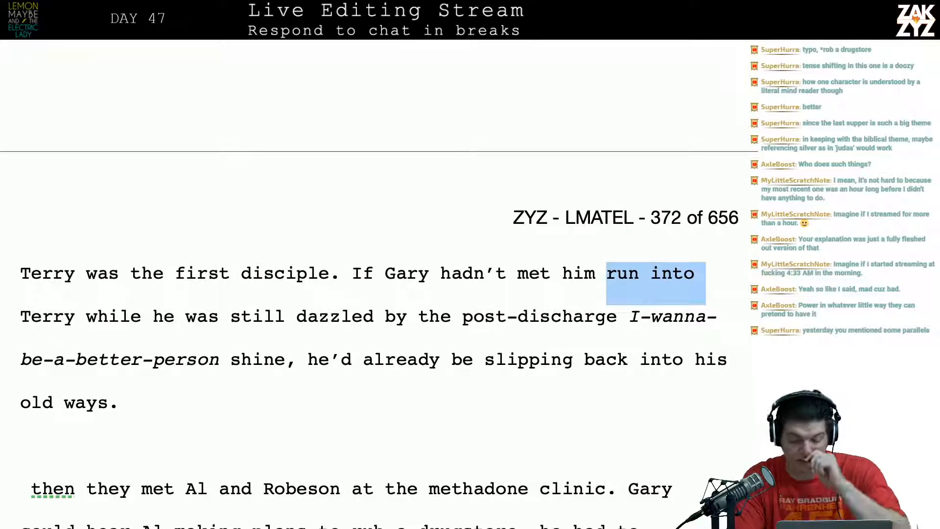
key(shift+Right)
key(shift+Right)
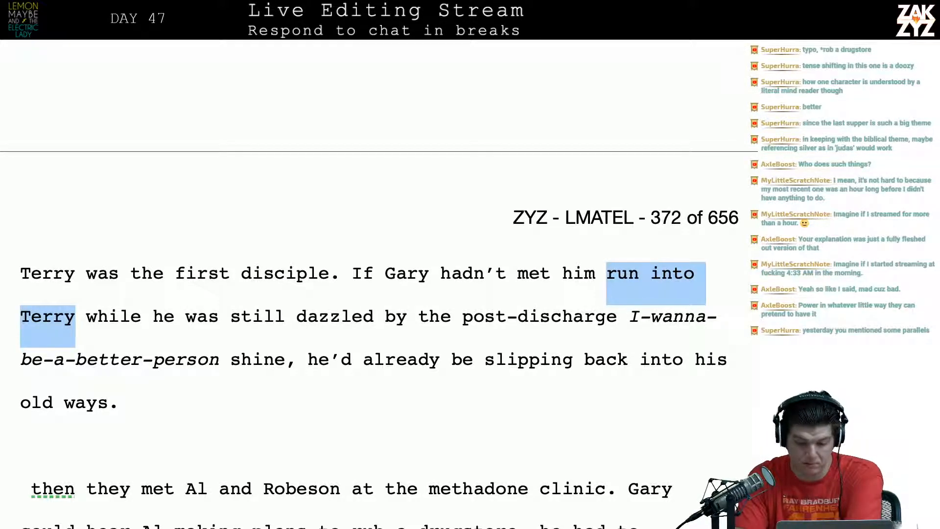
key(Delete)
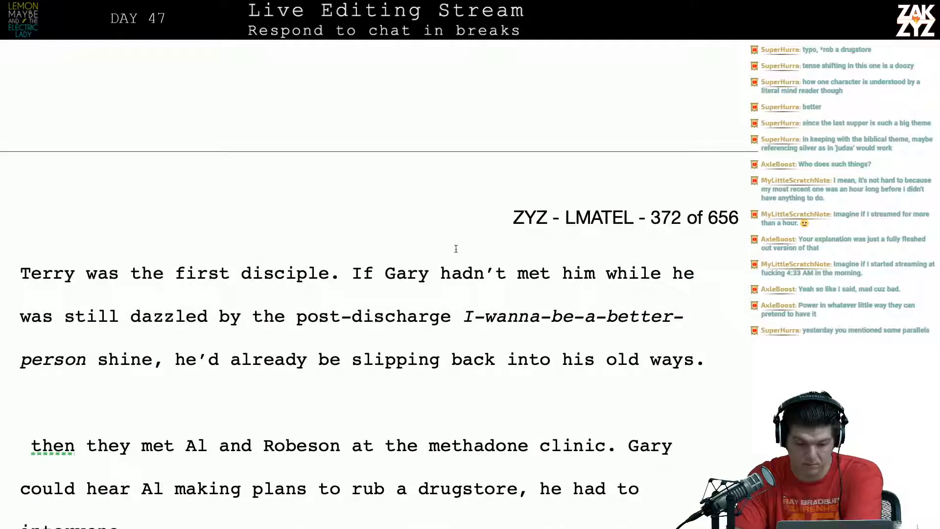
Split off the text from "If Gary" into its own paragraph and extend the opening sentence with ", the spark to this whole thing.".
key(Return)
key(Return)
key(Left)
key(Left)
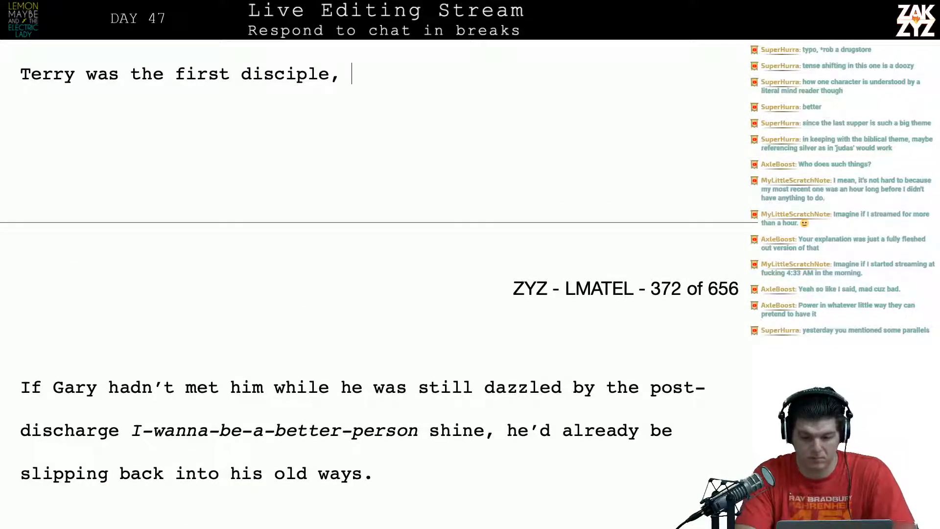
text(and)
key(BackSpace)
key(BackSpace)
key(BackSpace)
text(the spark)
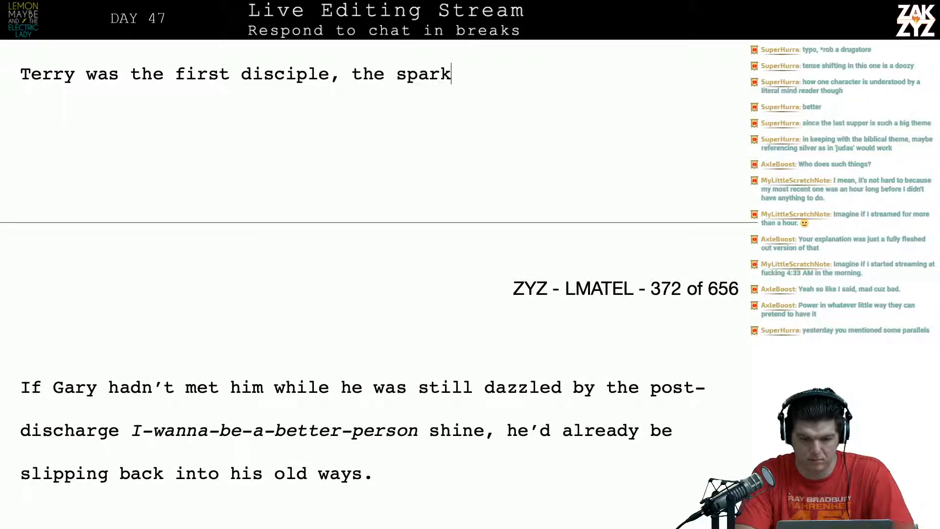
text( to )
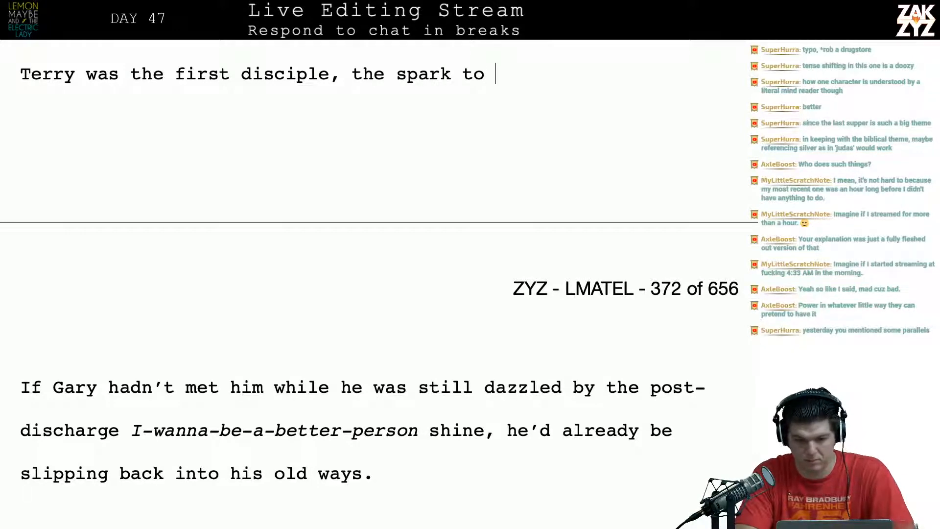
text(this whole thing. )
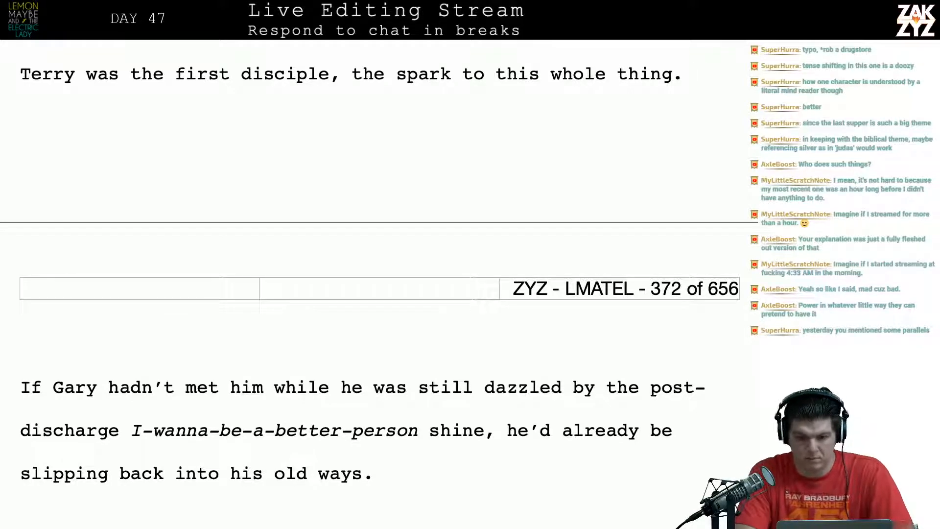
text(If)
key(BackSpace)
key(BackSpace)
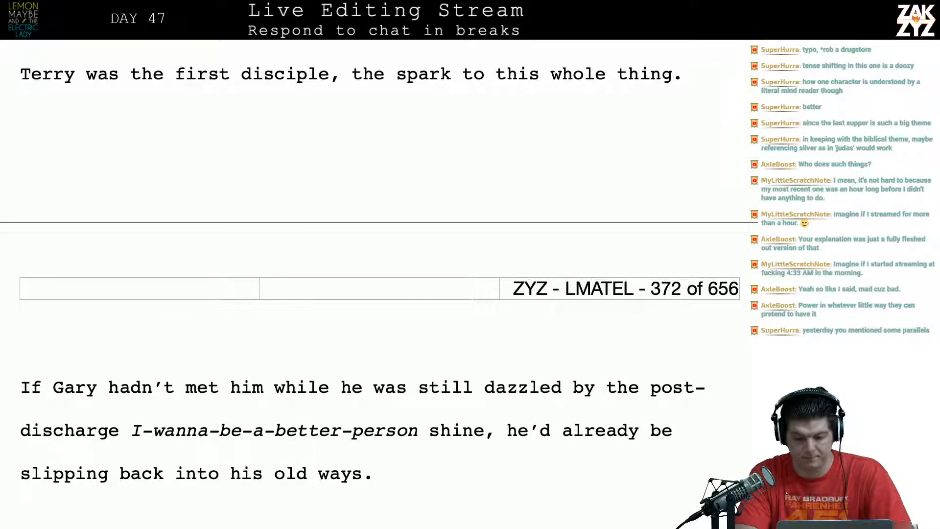
text(If)
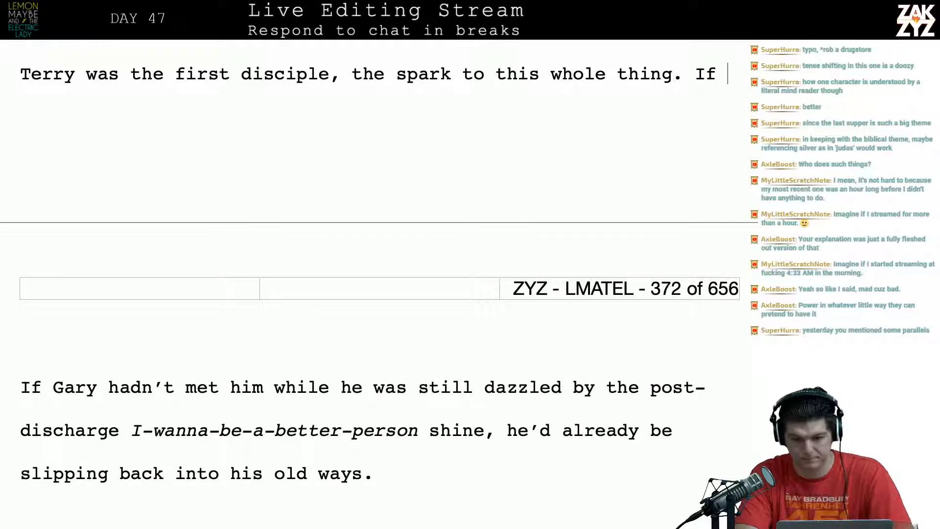
key(BackSpace)
key(BackSpace)
key(BackSpace)
text(Ga)
key(BackSpace)
key(BackSpace)
key(BackSpace)
Begin the second sentence with "Gary knows if he hadn't met him, the post heart-attack".
key(Return)
text(Gary know)
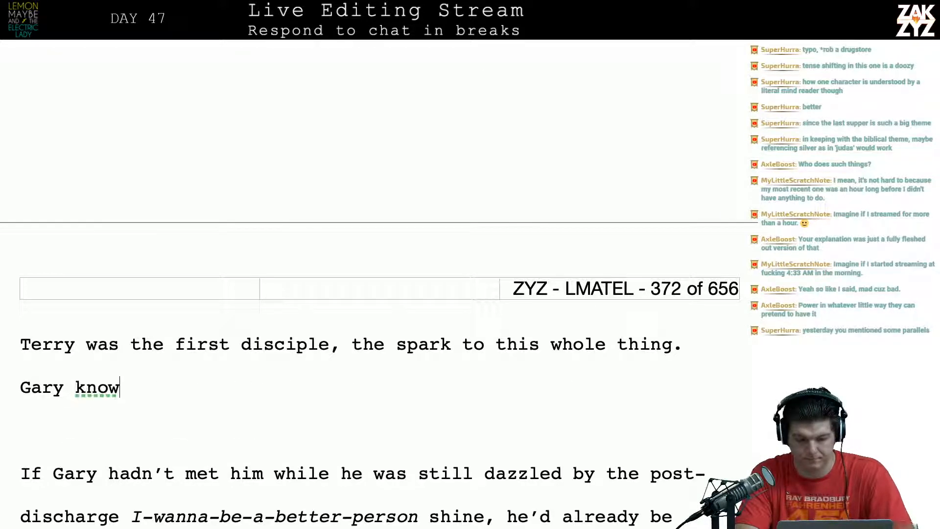
text(s if he hd)
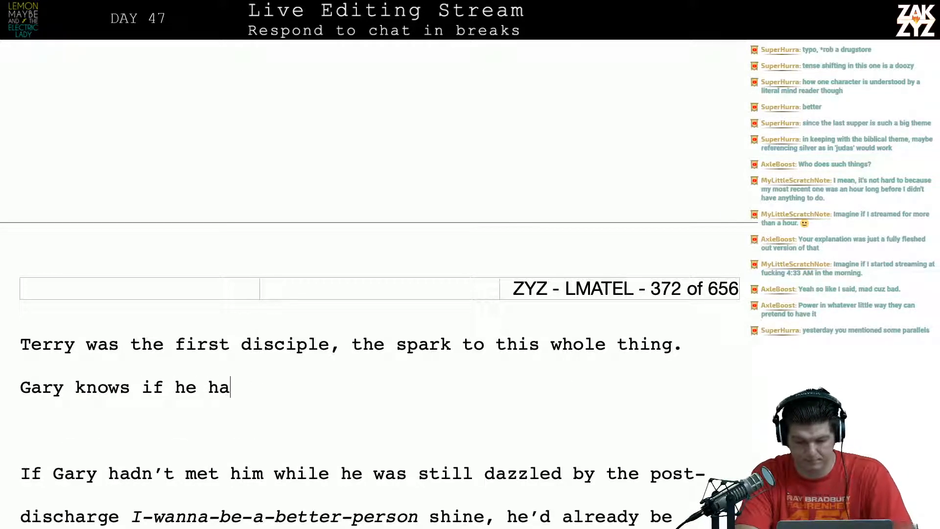
text(dn't met him, )
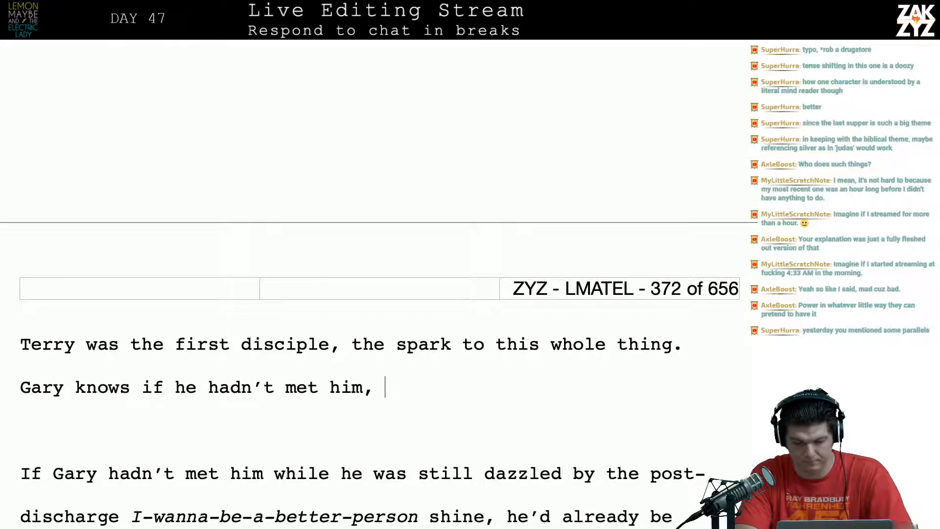
text(the post d)
key(BackSpace)
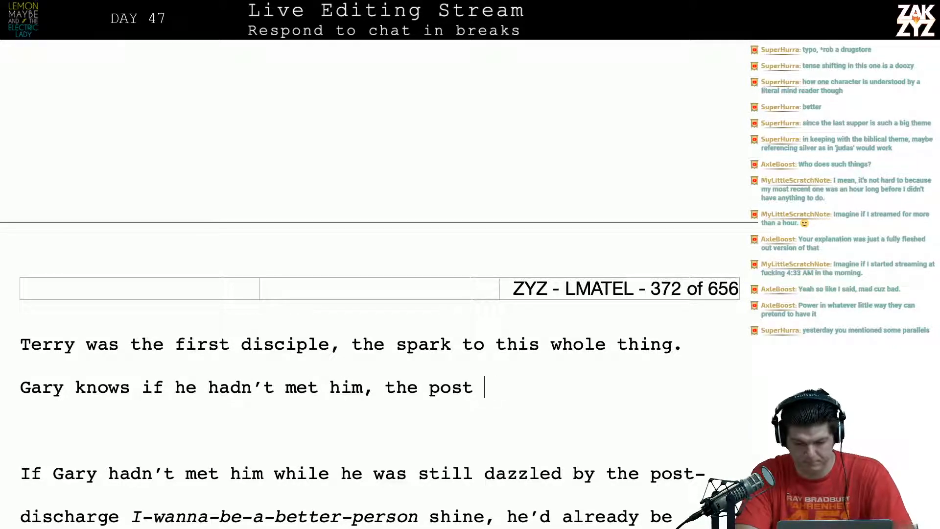
text(heart-attack)
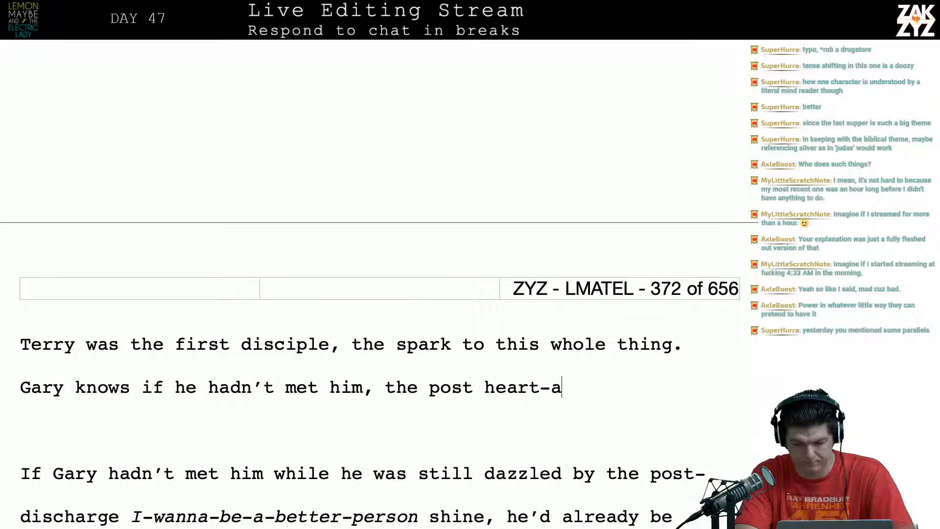
Delete everything from after "heart-attack" through "post-discharge" so the new sentence joins the italic "I-wanna-be-a-better-person".
key(shift+Down)
key(shift+Down)
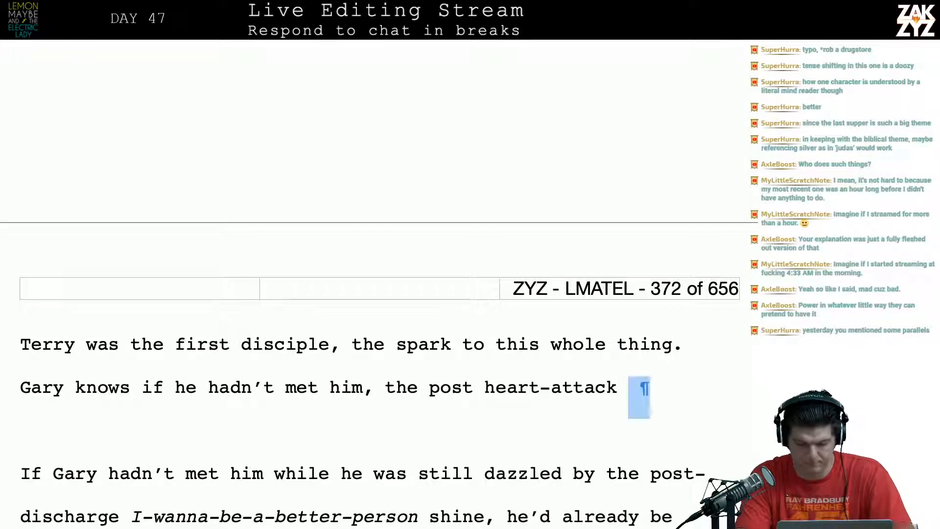
key(shift+Right)
key(shift+Right)
key(shift+Right)
key(shift+Right)
key(shift+Right)
key(shift+Right)
key(shift+Right)
key(shift+Right)
key(shift+Right)
key(shift+Right)
key(shift+Right)
key(shift+Right)
key(shift+Right)
key(shift+Right)
key(shift+Right)
key(shift+Right)
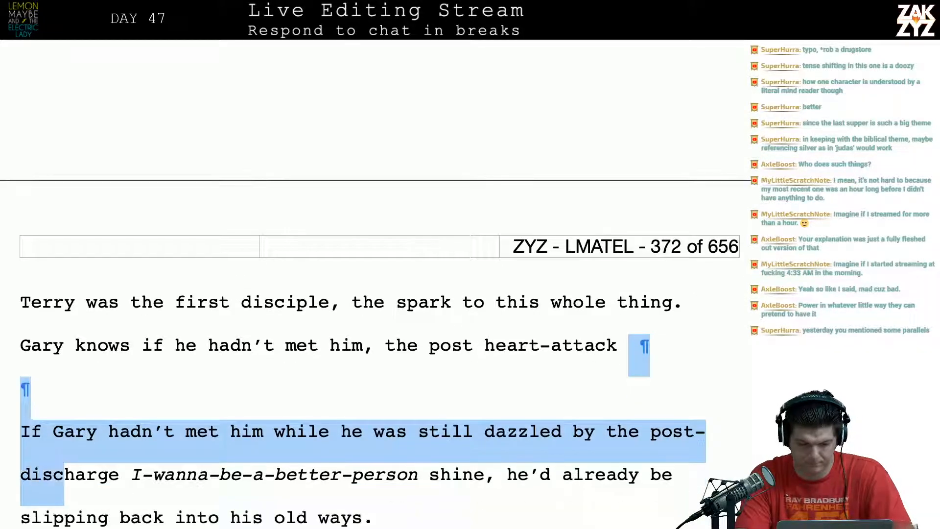
key(BackSpace)
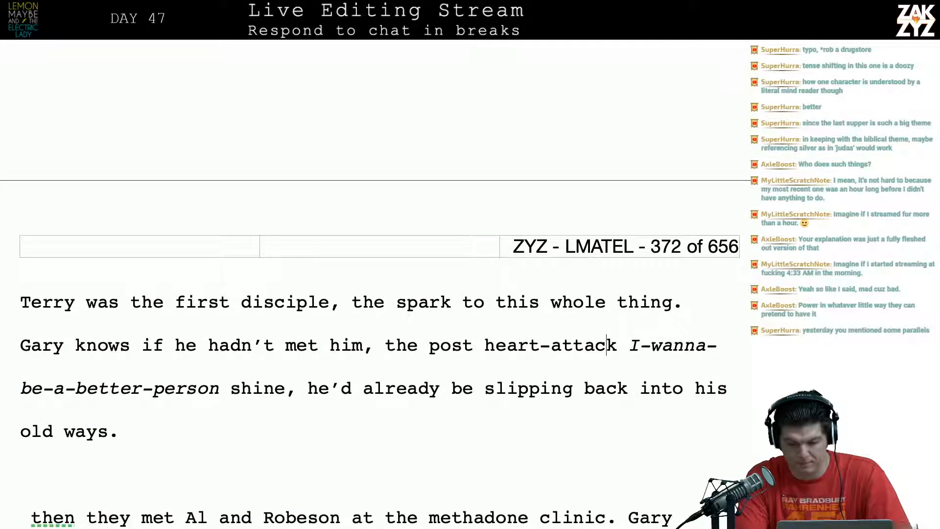
Replace the hyphen in "heart-attack" with a space.
key(Left)
key(BackSpace)
key(Right)
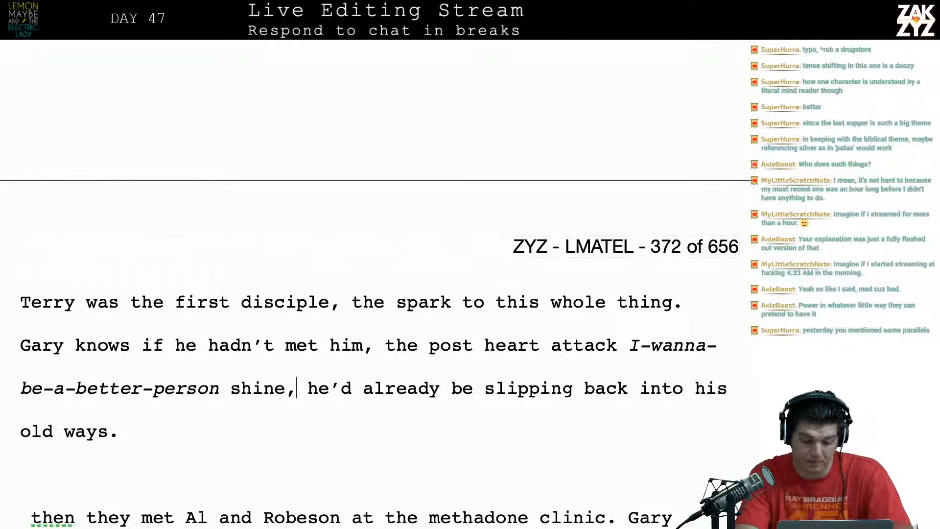
After "shine", add "would have already worn off. He'd already be slipping back into his old ways." and separate the leftover fragment with a blank line.
click(296, 387)
text(would have al)
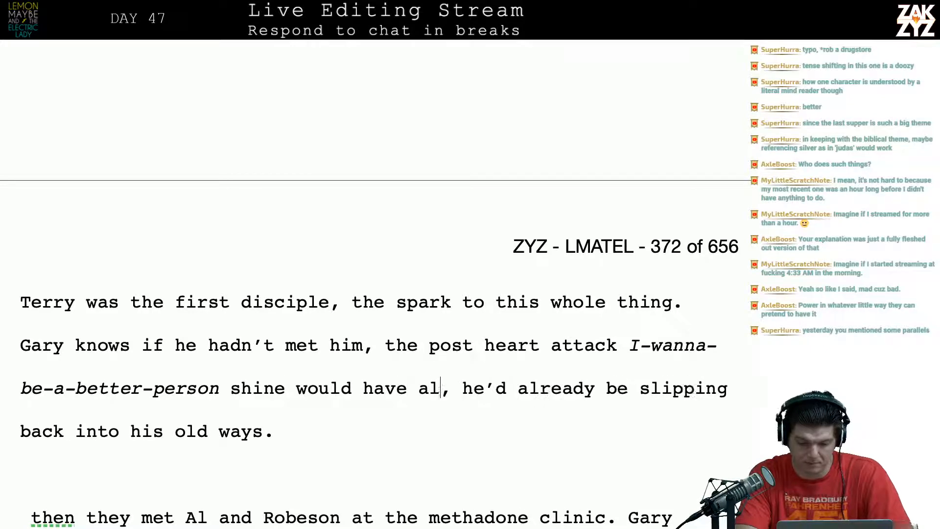
text(ready worn of)
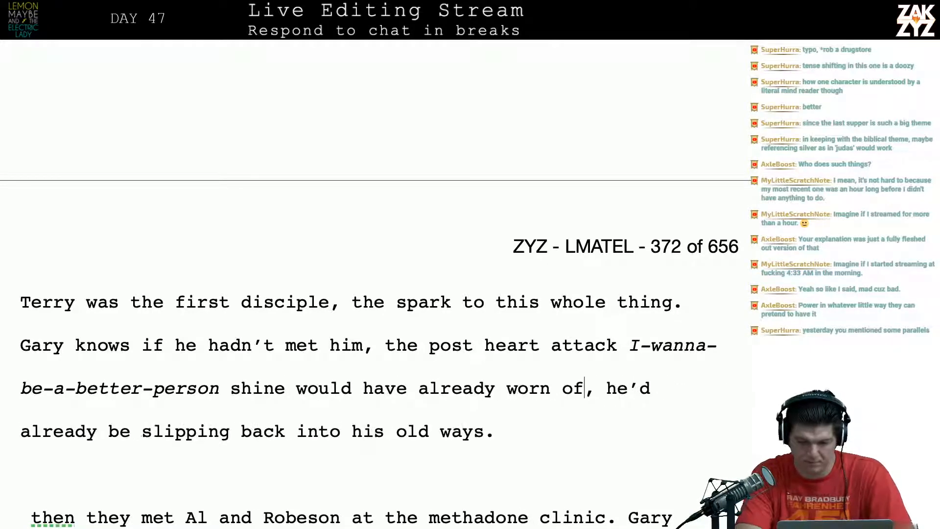
text(f. He'd alrea)
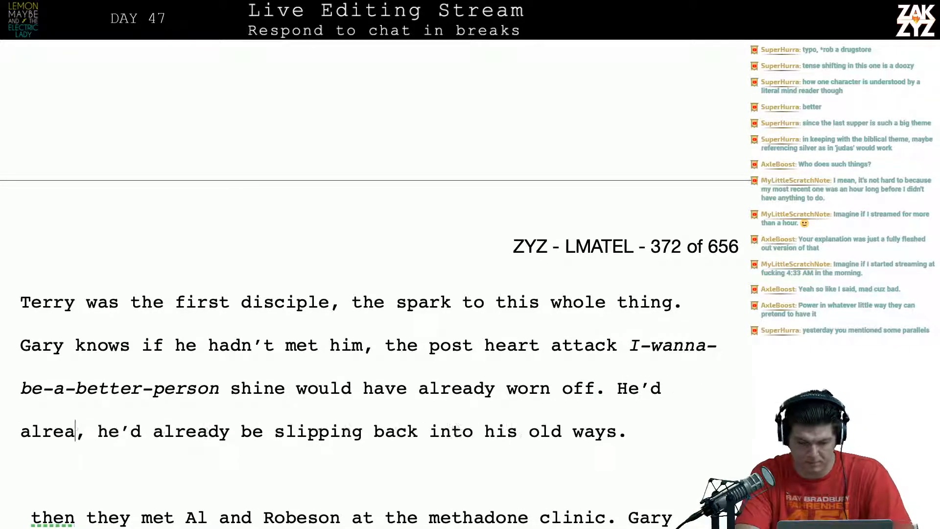
text(dy be slipping)
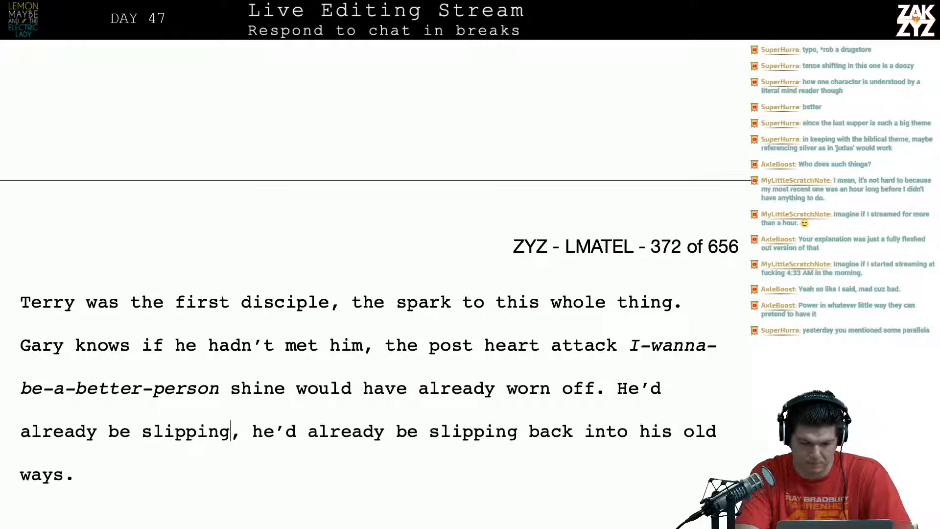
text( back into his )
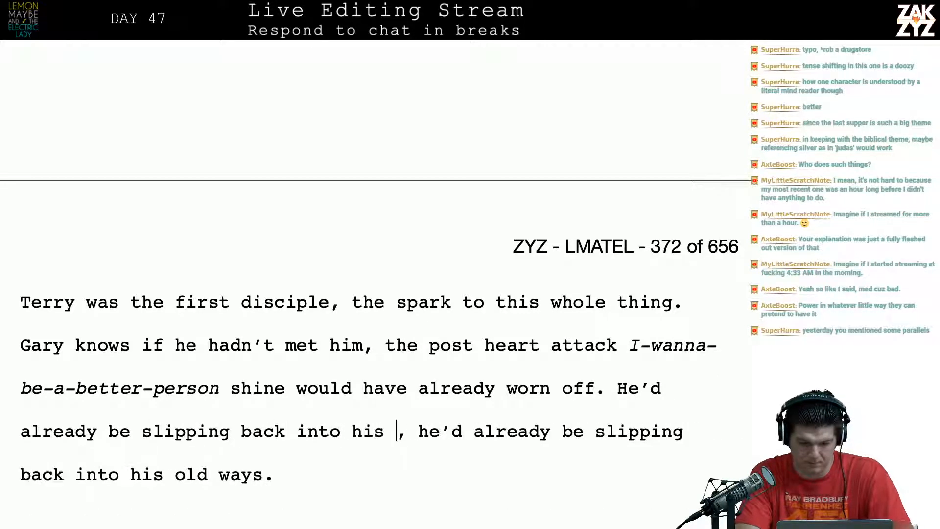
text(old ways.)
key(Return)
key(Return)
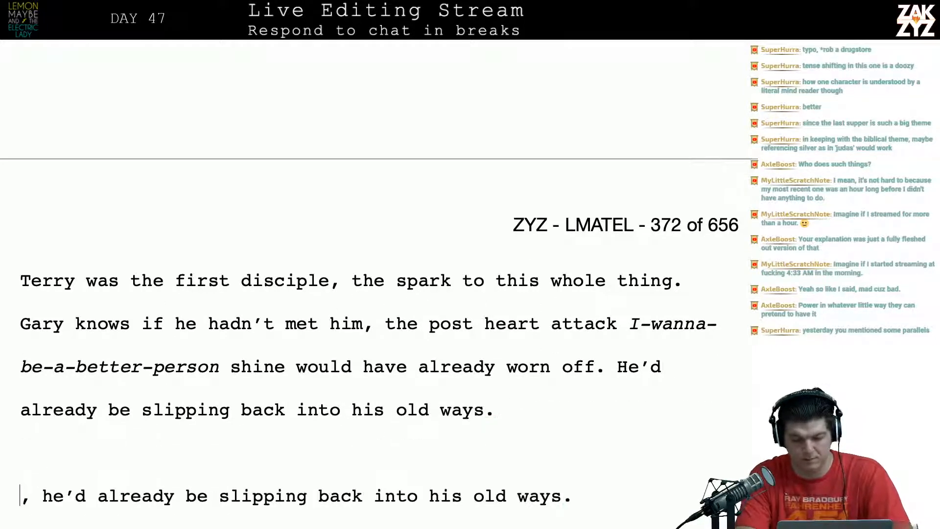
Try continuing the opening paragraph after "old ways." with "Terry saved him, he saved terry,".
text(Terry s)
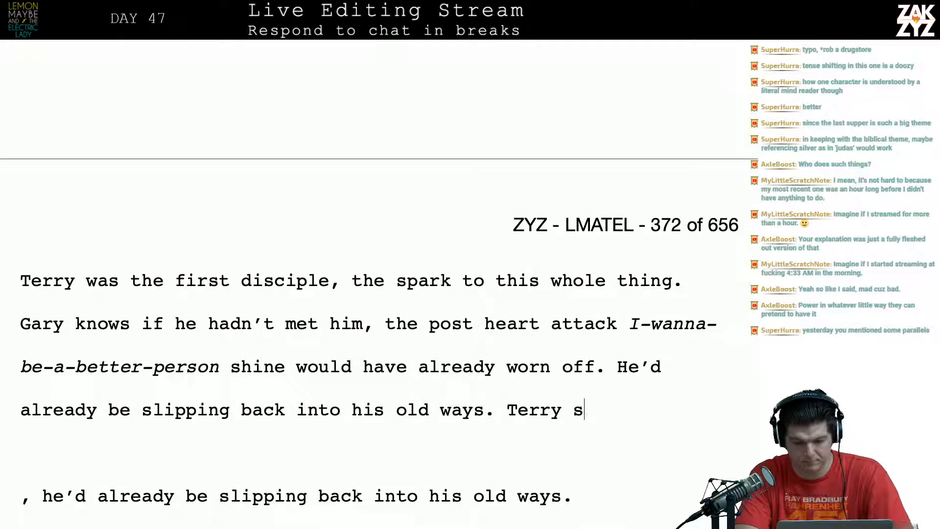
text(aved him, he)
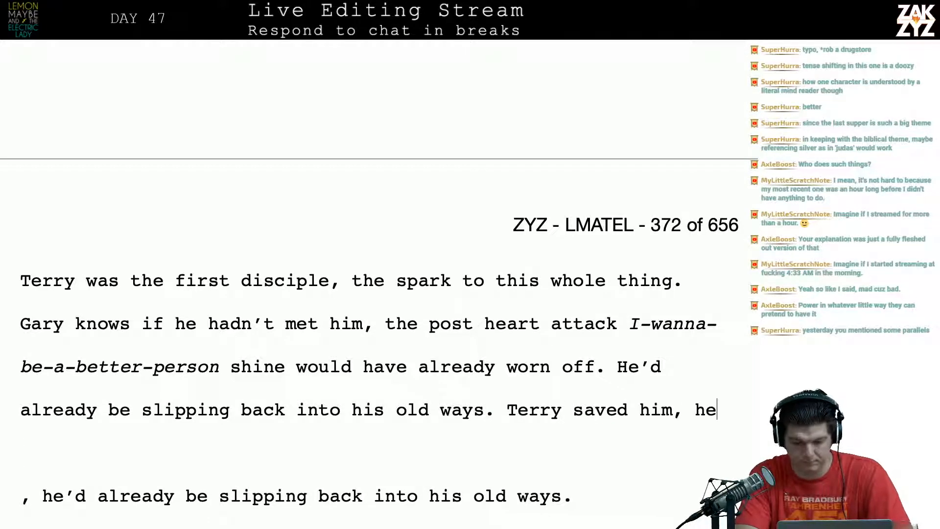
text( saved terry,)
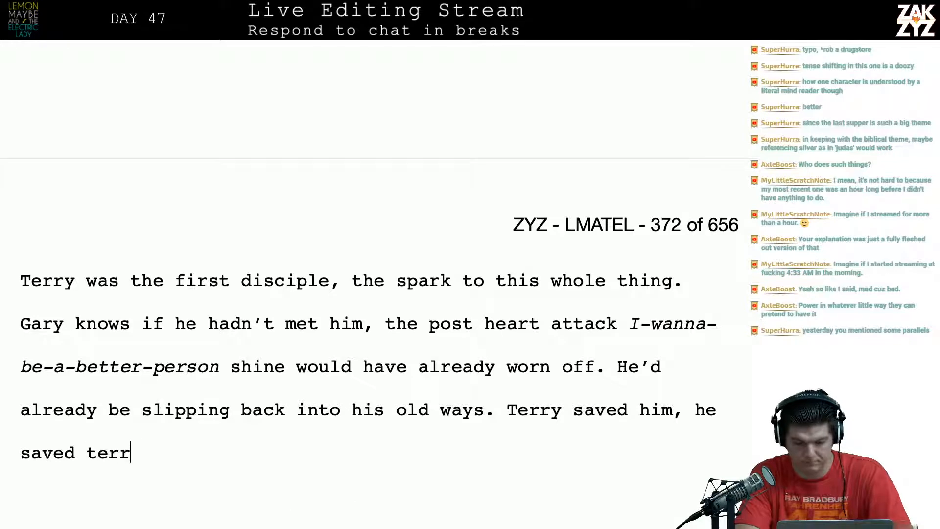
key(BackSpace)
key(BackSpace)
key(BackSpace)
key(BackSpace)
key(BackSpace)
key(BackSpace)
key(BackSpace)
key(BackSpace)
key(BackSpace)
key(BackSpace)
key(BackSpace)
key(BackSpace)
key(BackSpace)
key(BackSpace)
key(BackSpace)
key(BackSpace)
key(BackSpace)
key(BackSpace)
key(BackSpace)
key(BackSpace)
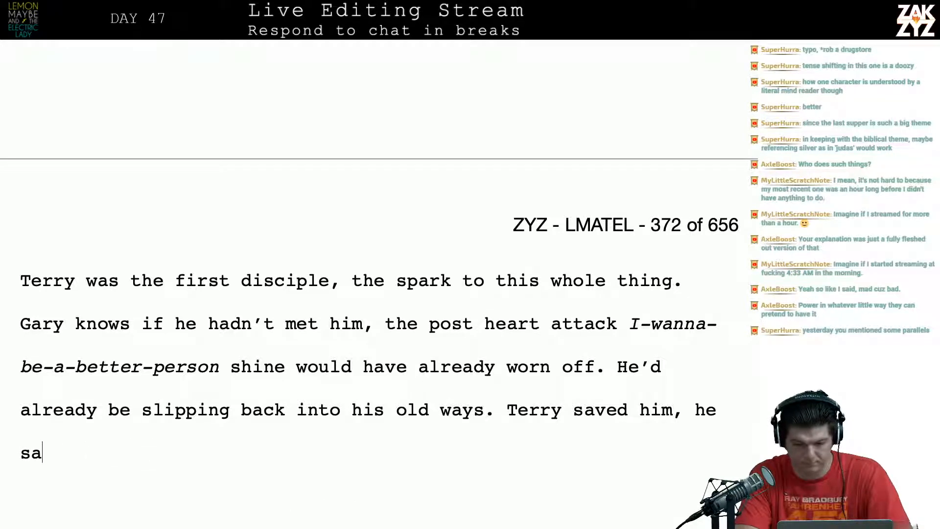
key(BackSpace)
key(BackSpace)
key(BackSpace)
key(BackSpace)
key(BackSpace)
key(BackSpace)
key(BackSpace)
key(BackSpace)
key(BackSpace)
key(BackSpace)
key(BackSpace)
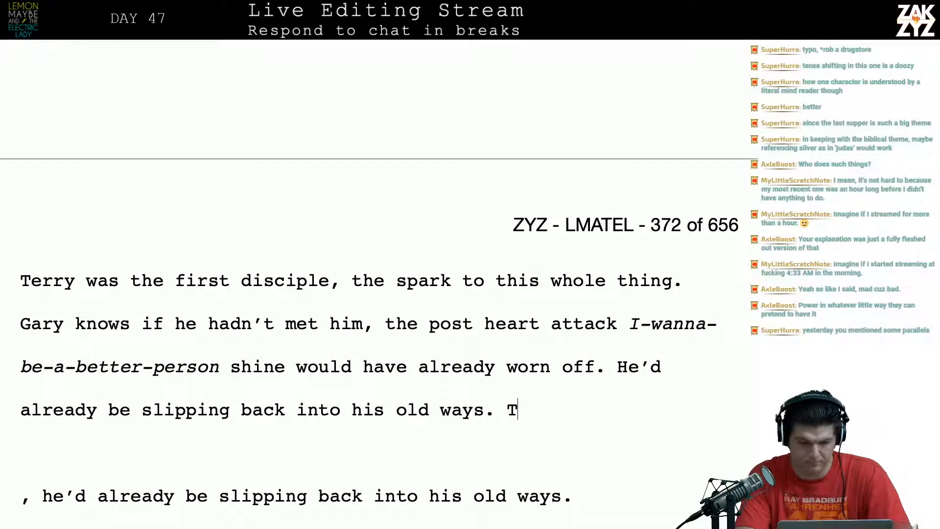
Replace "him" with "Terry" in the second sentence's "if he hadn't met him".
key(Down)
key(Down)
key(Down)
key(Down)
key(Down)
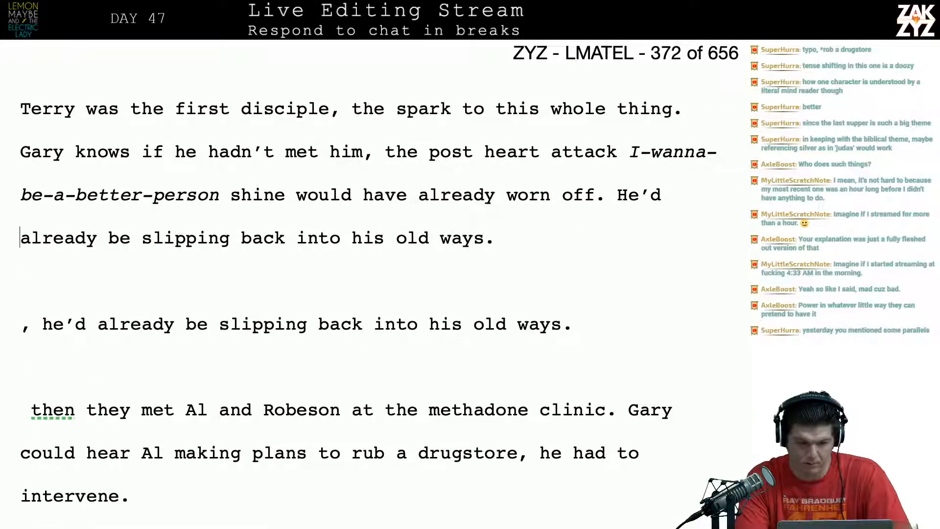
key(Up)
key(Up)
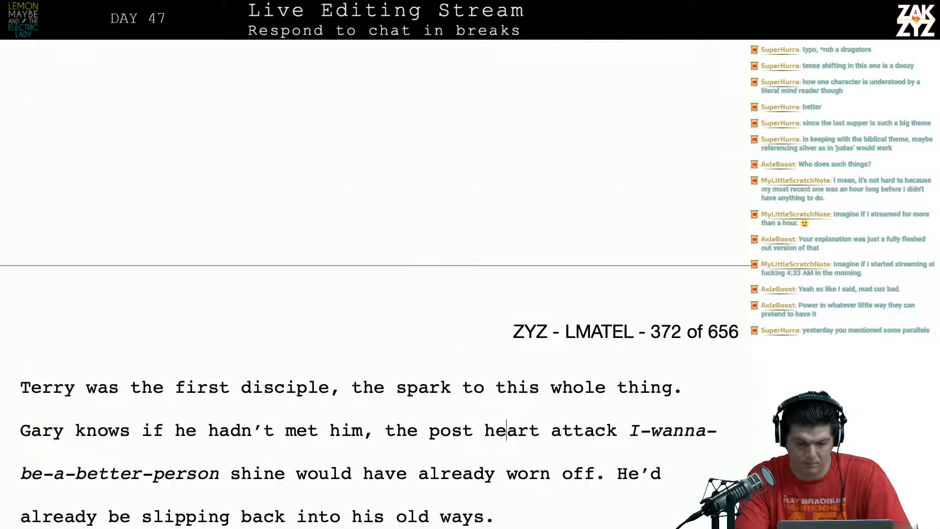
key(Down)
key(Down)
key(Down)
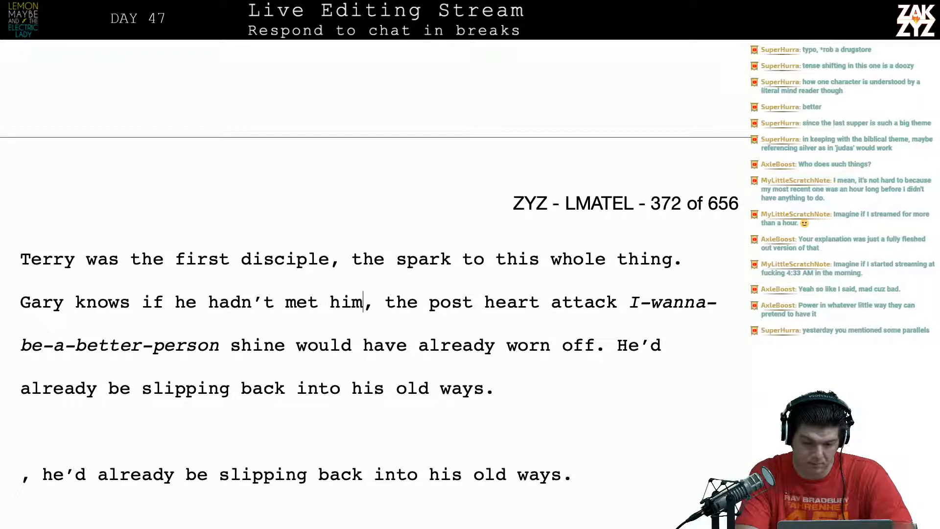
key(BackSpace)
key(BackSpace)
key(BackSpace)
text(Terry)
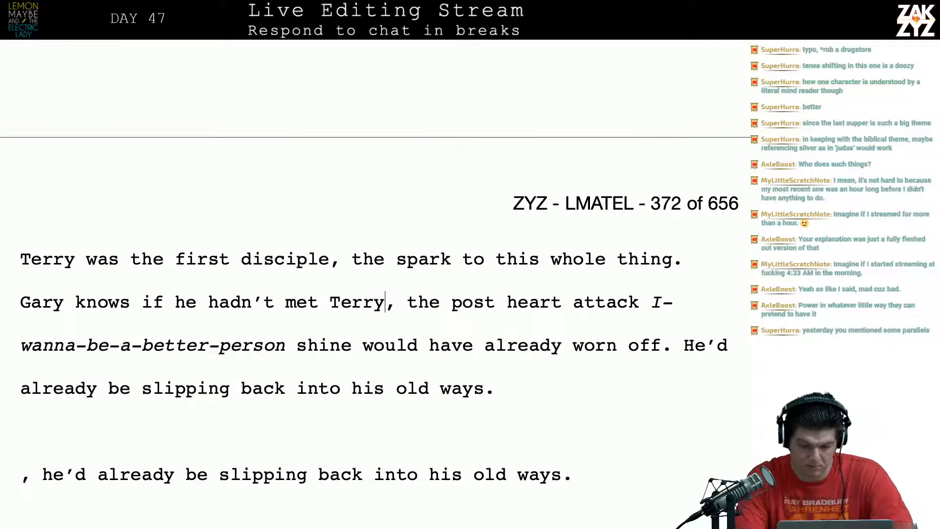
Reword "would have already worn off" as "would have worn off by now", removing the leftover "already worn off.".
text( worn off by n)
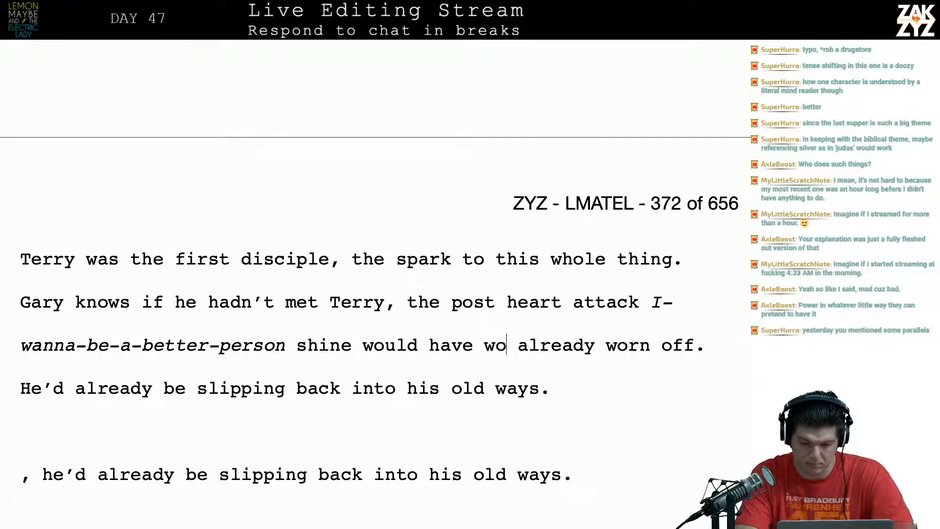
text(ow.)
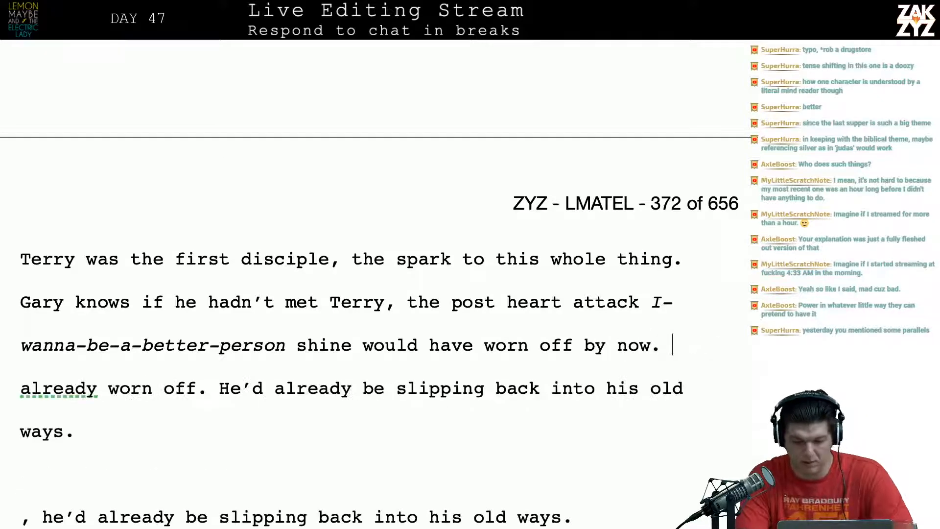
key(shift+Right)
key(shift+Right)
key(shift+Right)
key(shift+Right)
key(shift+Right)
key(shift+Right)
key(shift+Right)
key(shift+Right)
key(shift+Right)
key(shift+Right)
key(shift+Right)
key(shift+Right)
key(shift+Right)
key(shift+Right)
key(shift+Right)
key(shift+Right)
key(shift+Right)
key(shift+Right)
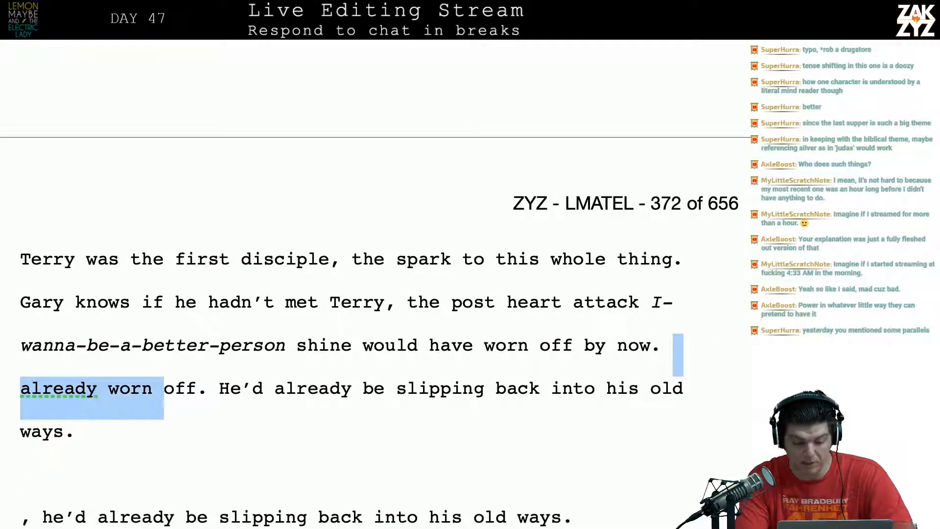
key(BackSpace)
Try following "old ways." with a sentence beginning "He's learning there's a weird".
scroll(351, 300, down, 3)
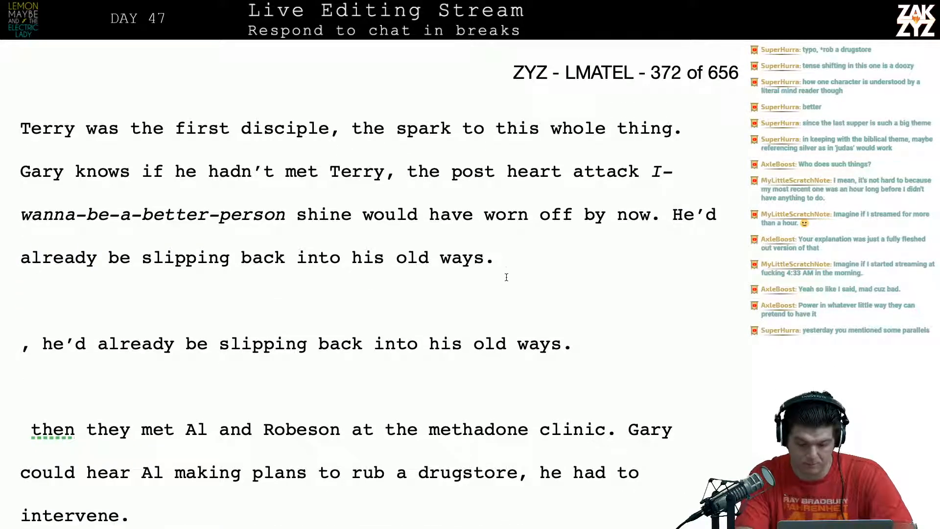
text(TThere')
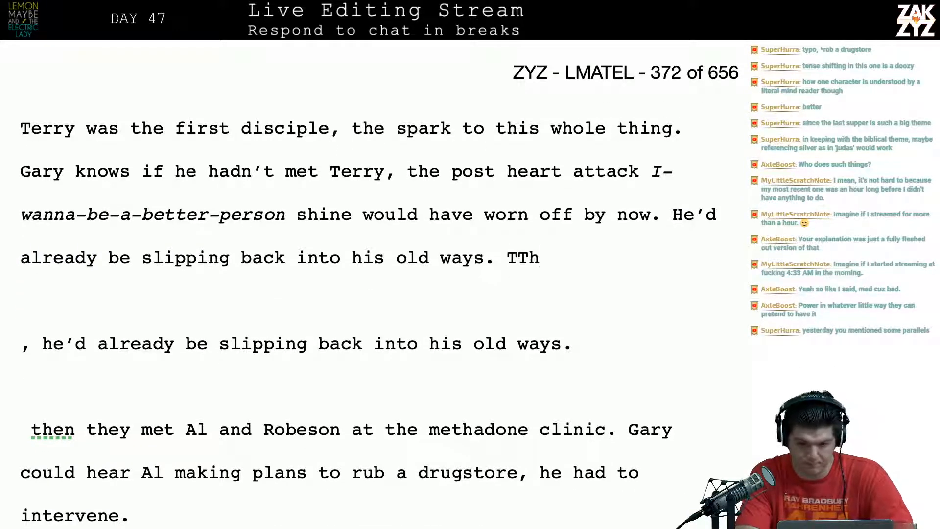
key(BackSpace)
key(BackSpace)
key(BackSpace)
key(BackSpace)
key(BackSpace)
key(BackSpace)
key(BackSpace)
text(He's learning there)
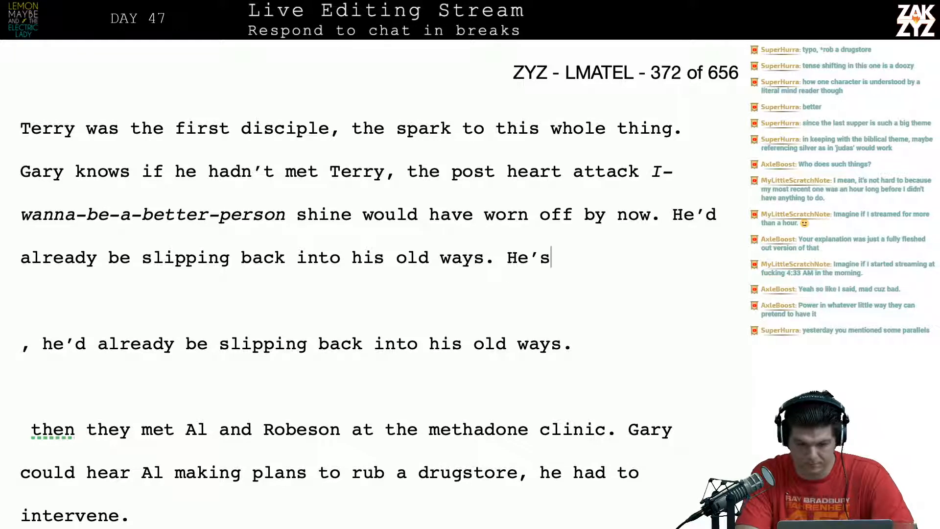
text('s a weird)
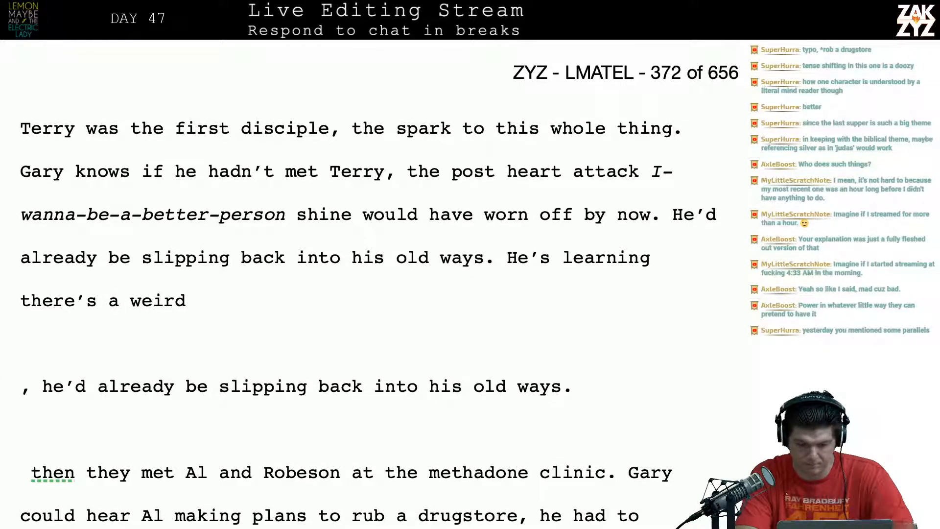
key(BackSpace)
key(BackSpace)
key(BackSpace)
key(BackSpace)
key(BackSpace)
key(BackSpace)
key(BackSpace)
key(BackSpace)
key(BackSpace)
key(BackSpace)
key(BackSpace)
key(BackSpace)
key(BackSpace)
key(BackSpace)
key(BackSpace)
key(BackSpace)
key(BackSpace)
key(BackSpace)
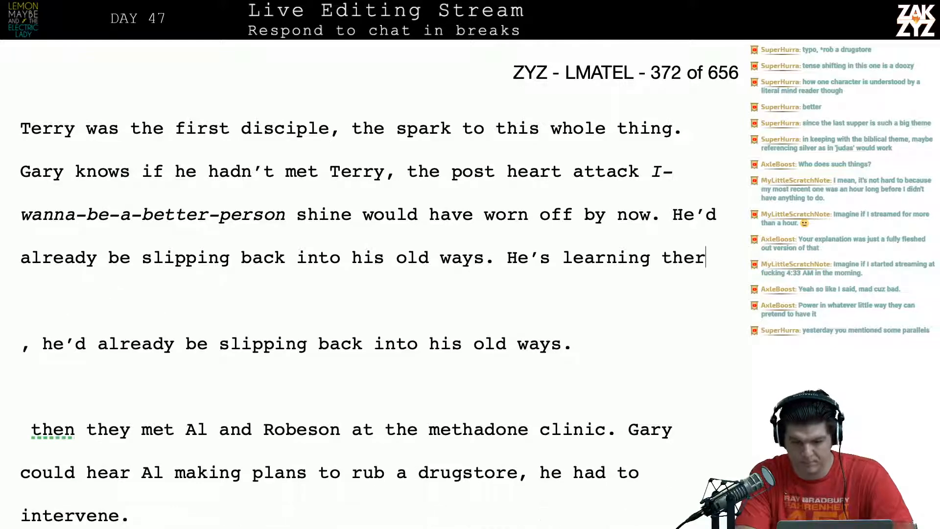
key(BackSpace)
key(BackSpace)
key(BackSpace)
key(BackSpace)
key(BackSpace)
key(BackSpace)
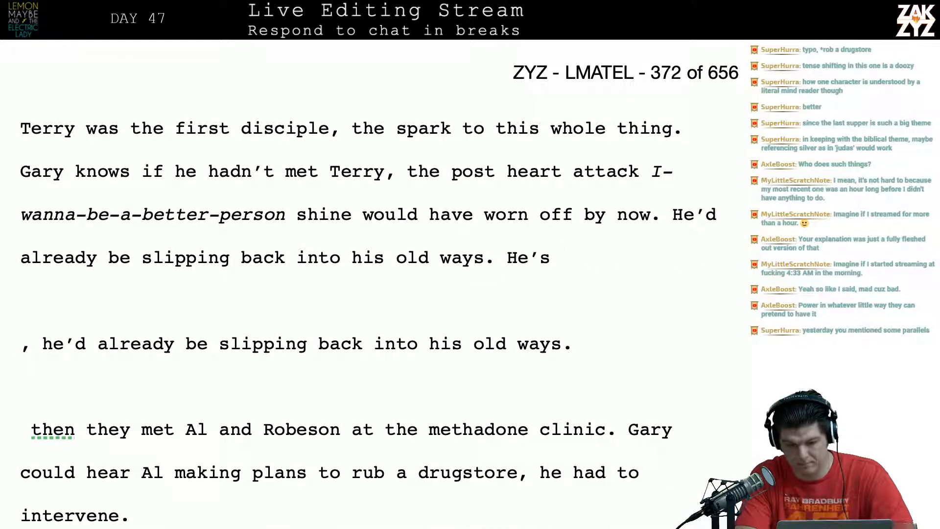
Try continuing the "He's" sentence with "the savior is" and clear the whole sentence start.
text(the savio)
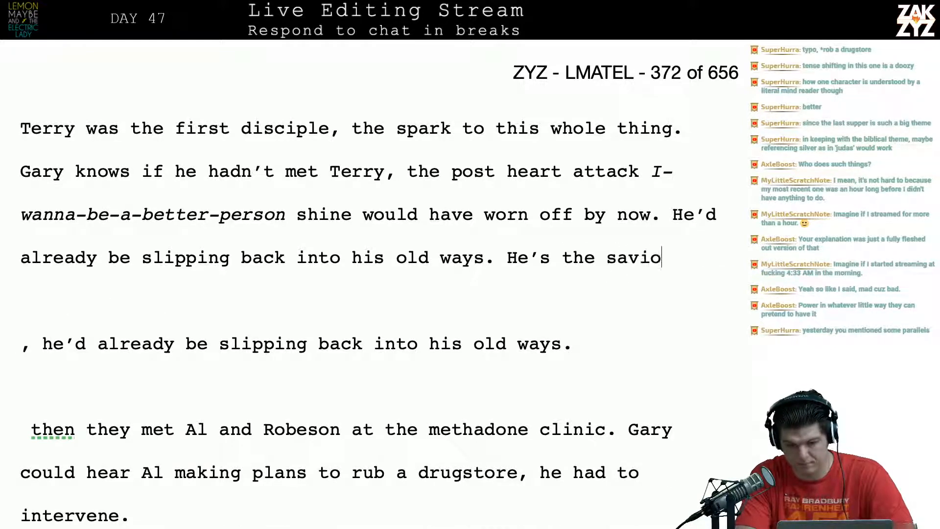
text(r is)
key(BackSpace)
key(BackSpace)
key(BackSpace)
key(BackSpace)
key(BackSpace)
key(BackSpace)
key(BackSpace)
key(BackSpace)
key(BackSpace)
key(BackSpace)
key(BackSpace)
key(BackSpace)
key(BackSpace)
key(BackSpace)
key(BackSpace)
key(BackSpace)
key(BackSpace)
key(BackSpace)
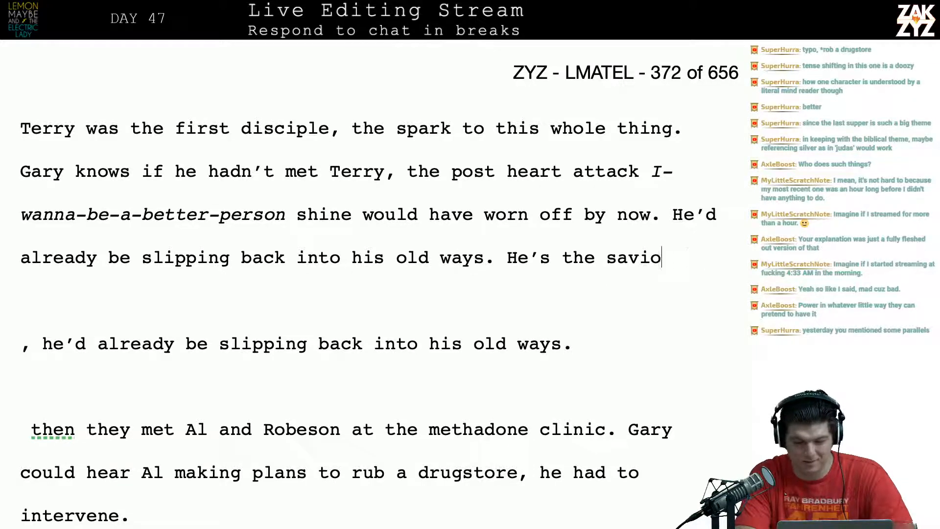
Try following "old ways." with "He can't figure out if he's the savior or the saved,".
text(H)
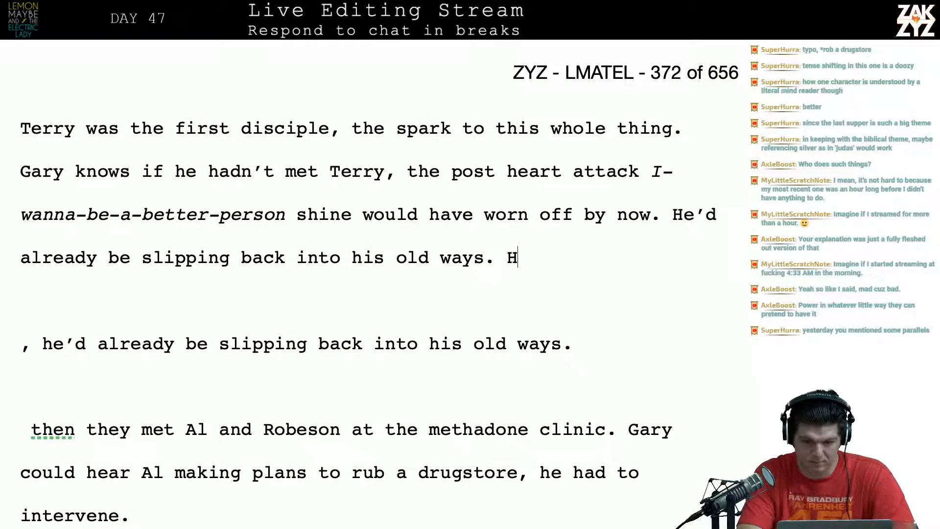
text(e can't figure out if )
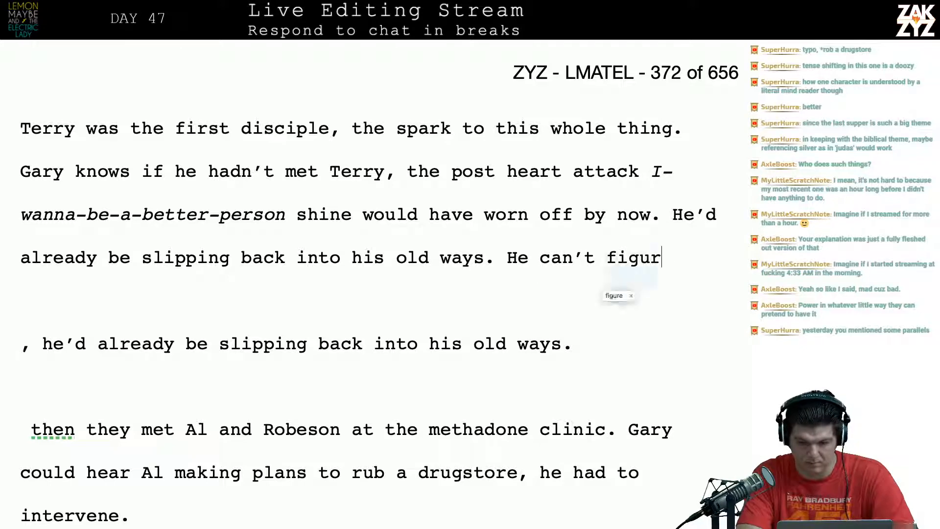
text(he's the savior)
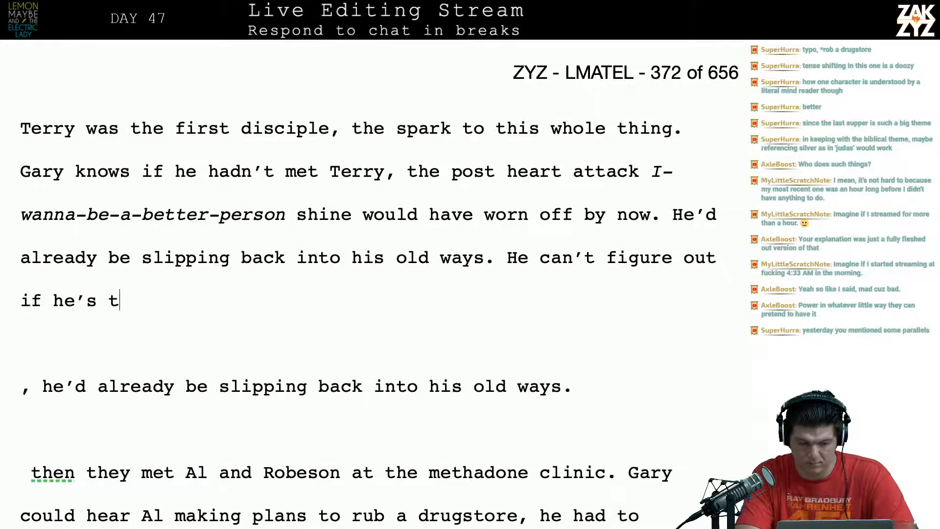
text( or the saved,)
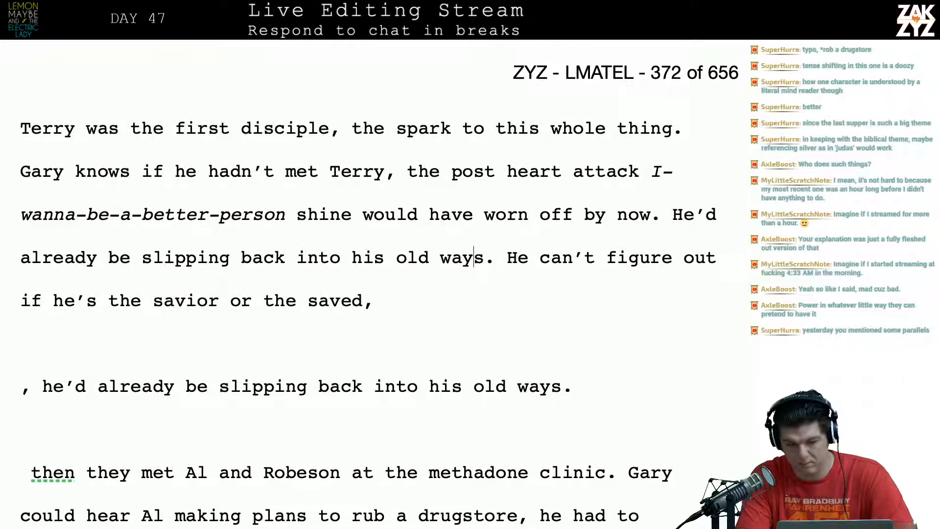
key(ctrl+shift+Down)
key(BackSpace)
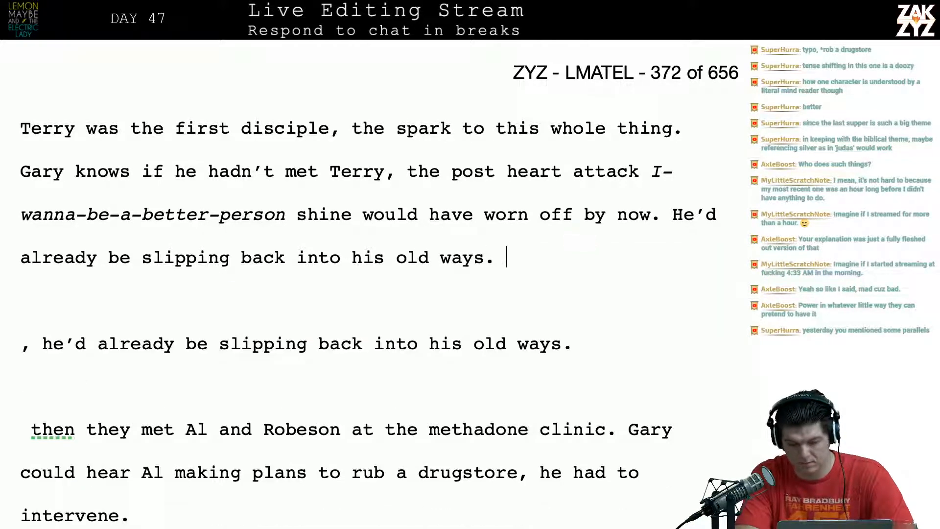
After "old ways." write "It's funny how the savior is saved by the saved," and set it apart as its own paragraph below.
text(It's funny how t)
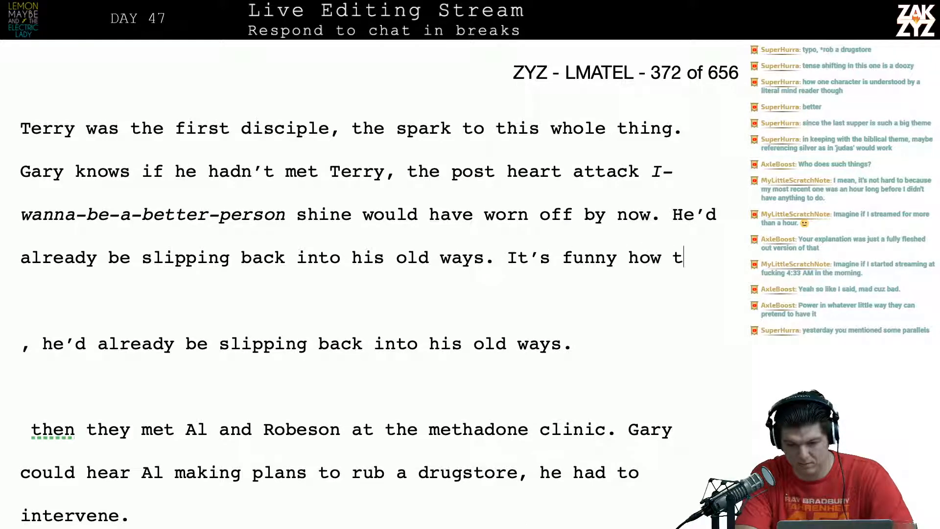
text(he savior is )
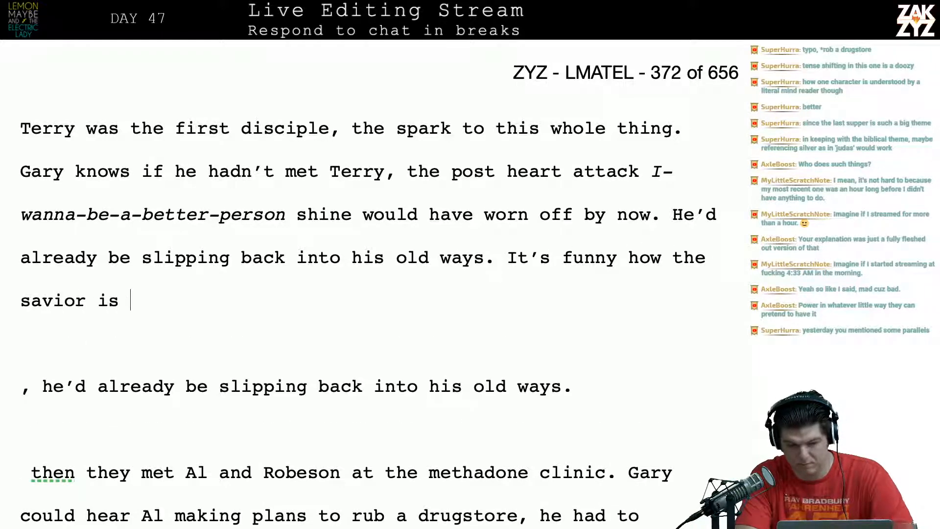
text(saved by the )
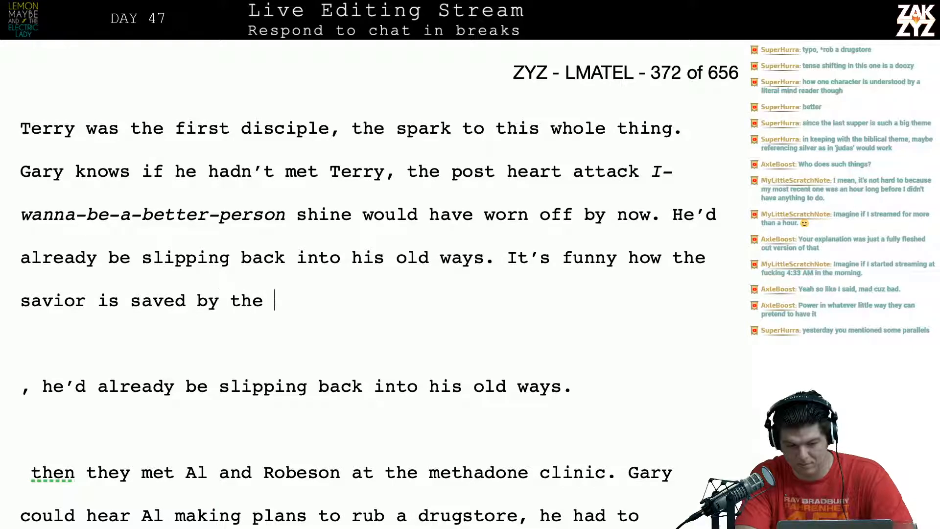
text(saved,)
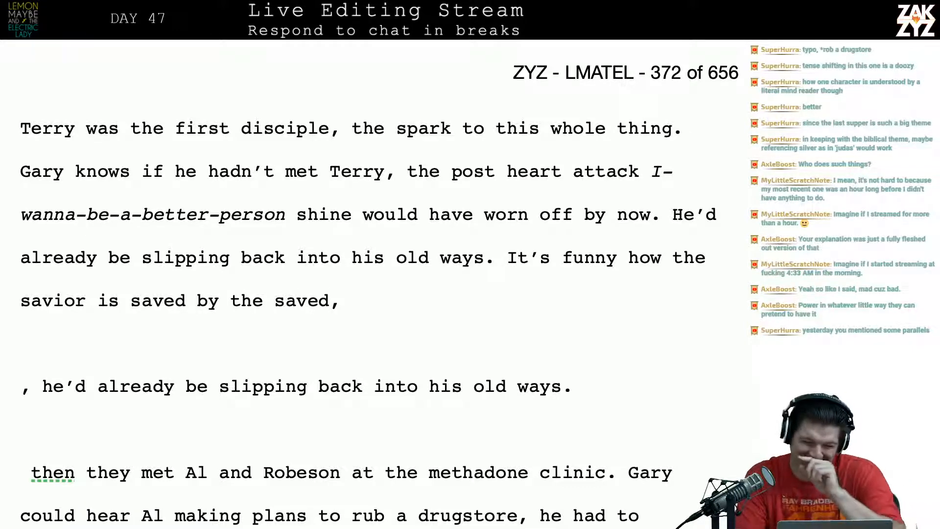
scroll(594, 178, down, 1)
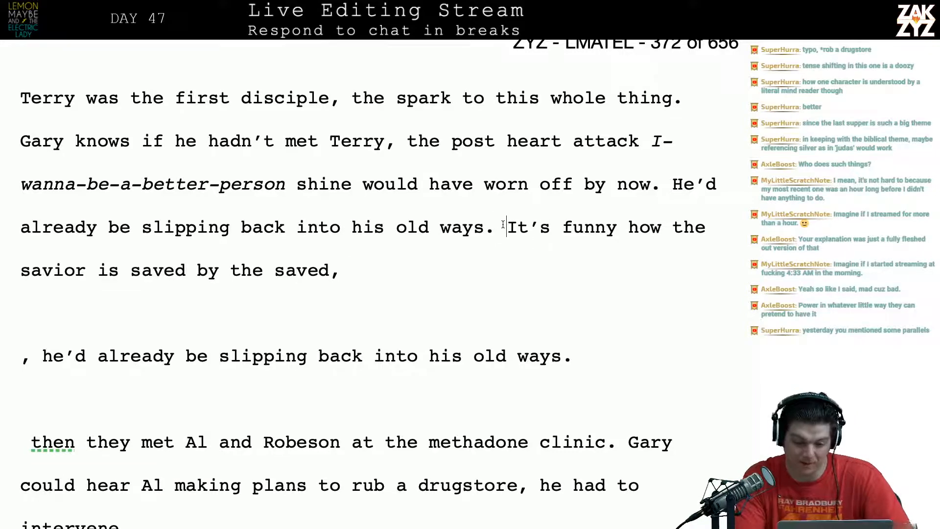
key(Return)
key(Return)
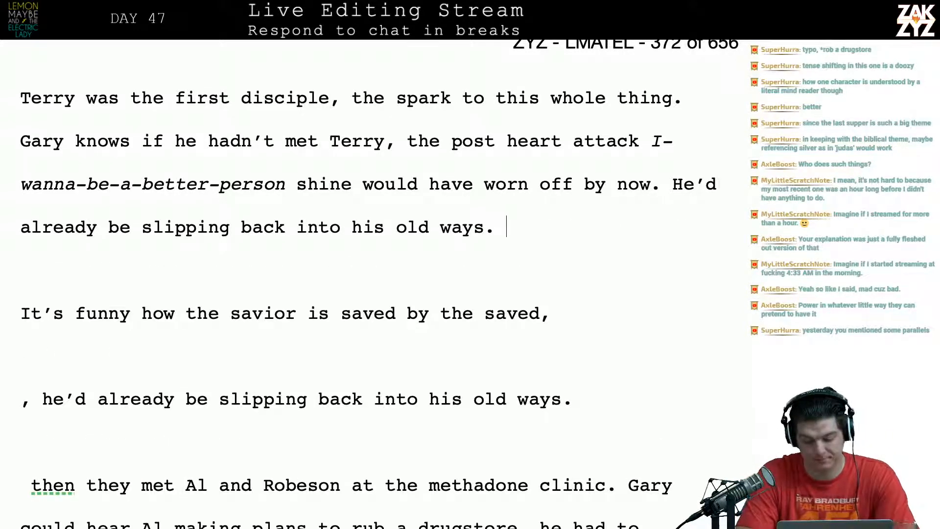
Try following "old ways." with a sentence beginning "Somehow the savior is" and clear it again.
text(Somehow)
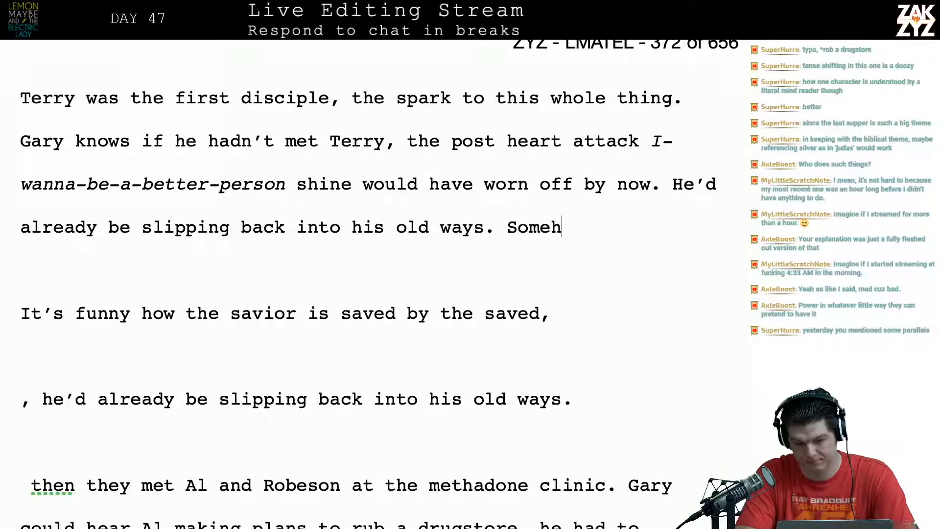
key(BackSpace)
text(ow)
key(BackSpace)
key(BackSpace)
text(w the )
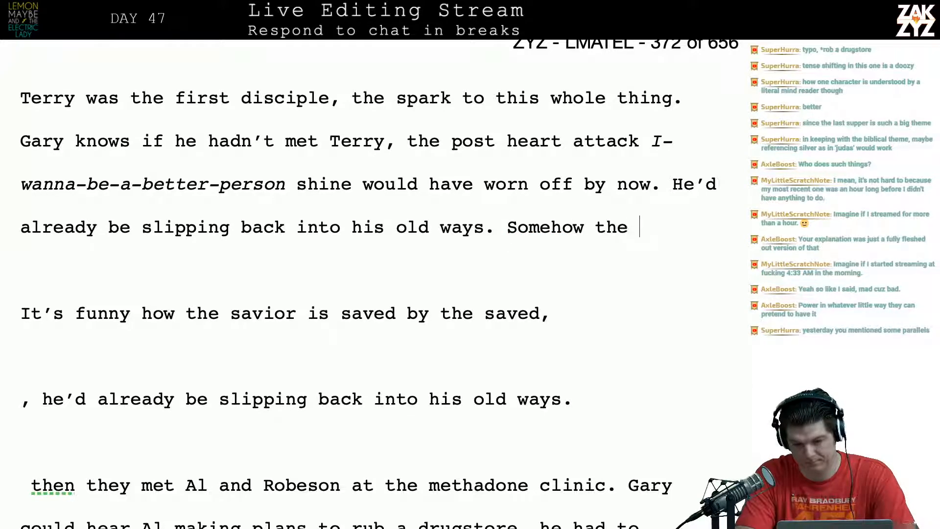
text(savior is)
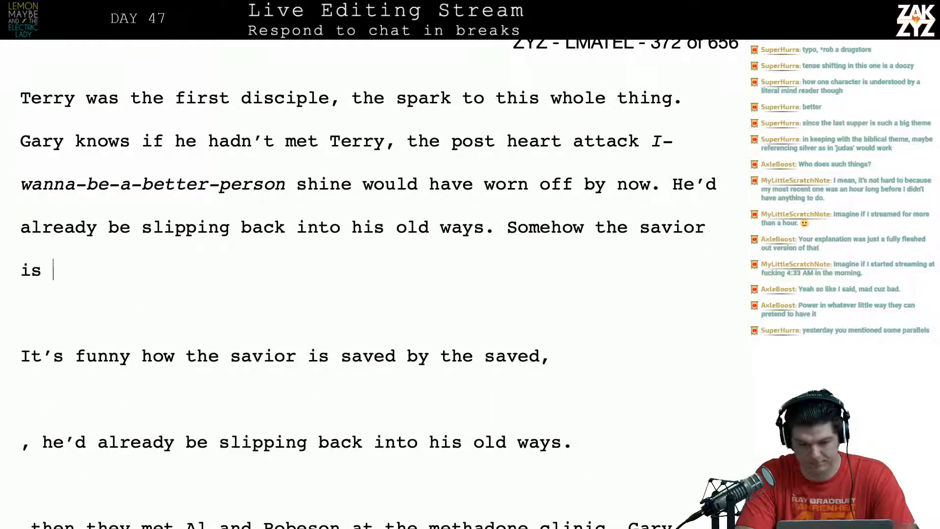
key(BackSpace)
key(BackSpace)
key(BackSpace)
key(BackSpace)
key(BackSpace)
key(BackSpace)
key(BackSpace)
key(BackSpace)
key(BackSpace)
key(BackSpace)
key(BackSpace)
key(BackSpace)
key(BackSpace)
key(BackSpace)
key(BackSpace)
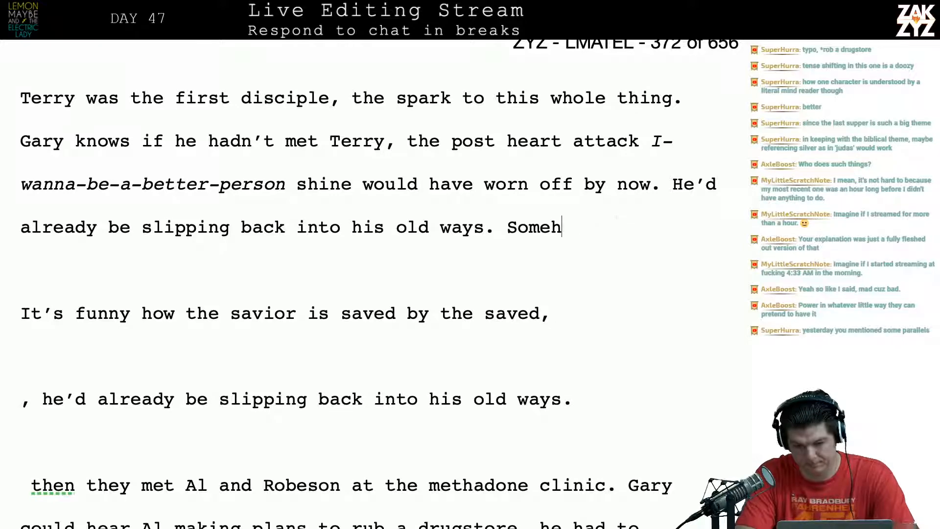
Try following "old ways." with "The savior's often the one" and clear the whole sentence start.
text(The savior)
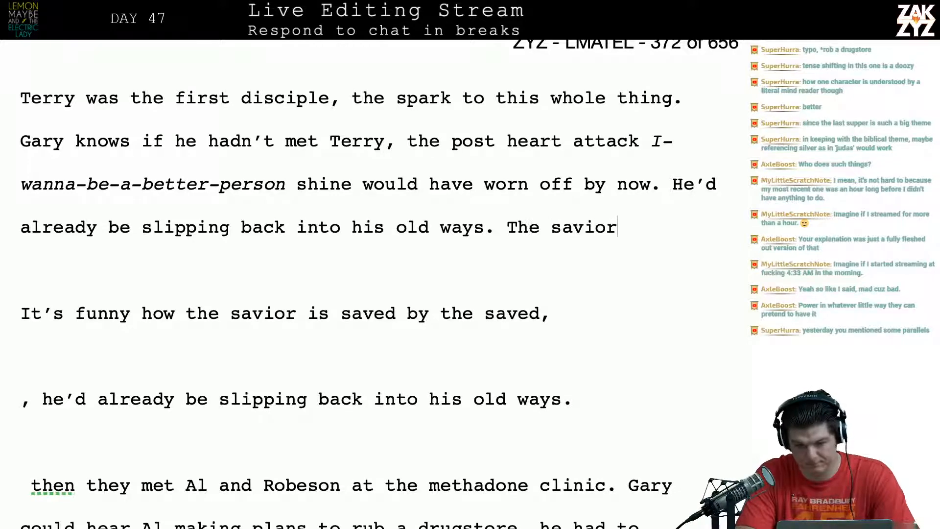
text('s often the o)
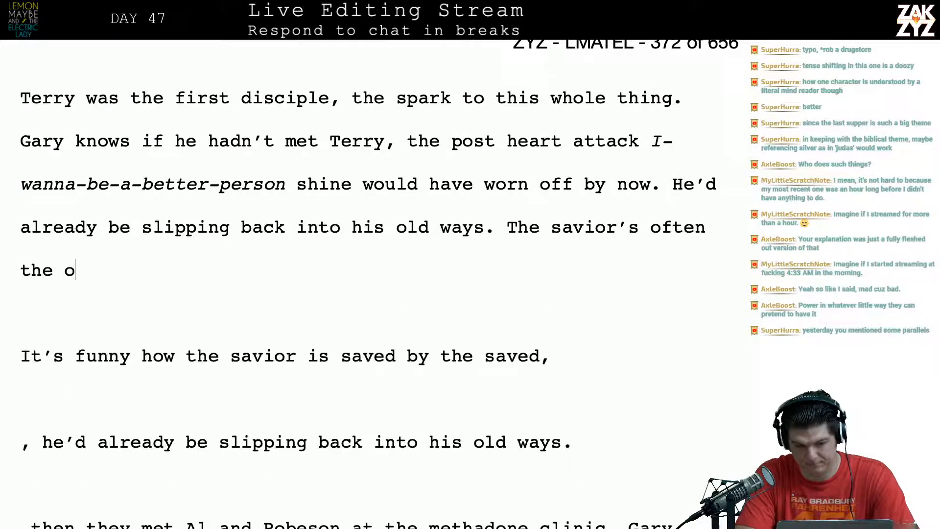
text(ne b)
key(BackSpace)
key(BackSpace)
key(BackSpace)
key(BackSpace)
key(BackSpace)
key(BackSpace)
key(BackSpace)
key(BackSpace)
key(BackSpace)
key(BackSpace)
key(BackSpace)
key(BackSpace)
key(BackSpace)
key(BackSpace)
key(BackSpace)
key(BackSpace)
key(BackSpace)
key(BackSpace)
key(BackSpace)
key(BackSpace)
key(BackSpace)
key(BackSpace)
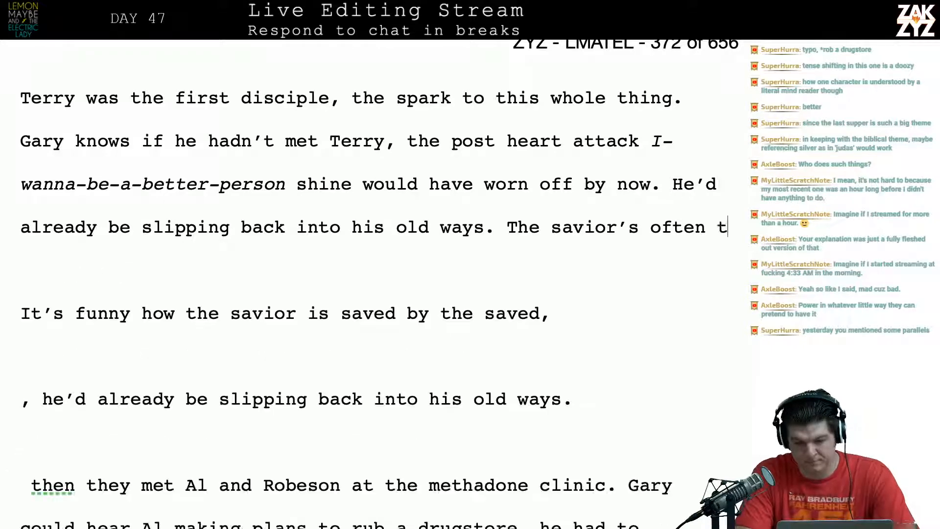
key(BackSpace)
key(BackSpace)
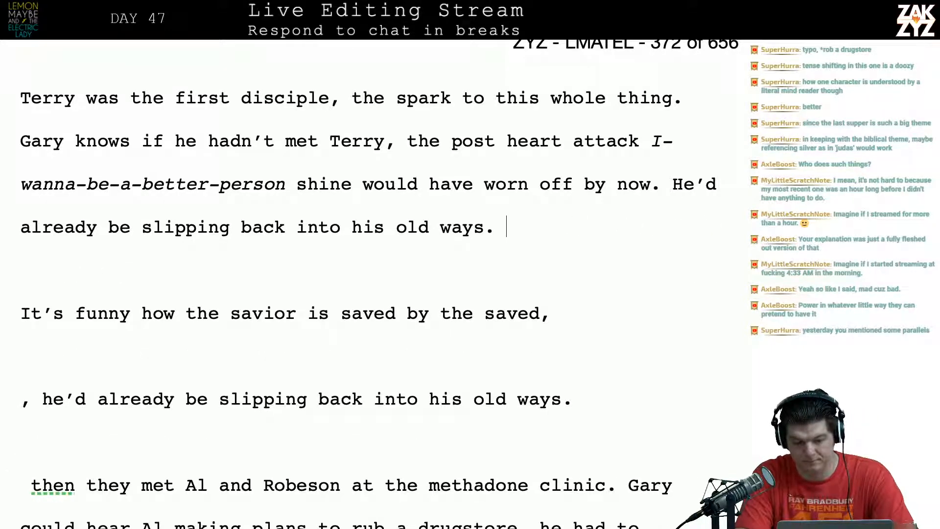
Add blank lines between "old ways." and the "It's funny" line, and try a sentence starting with "Now".
key(Return)
key(Return)
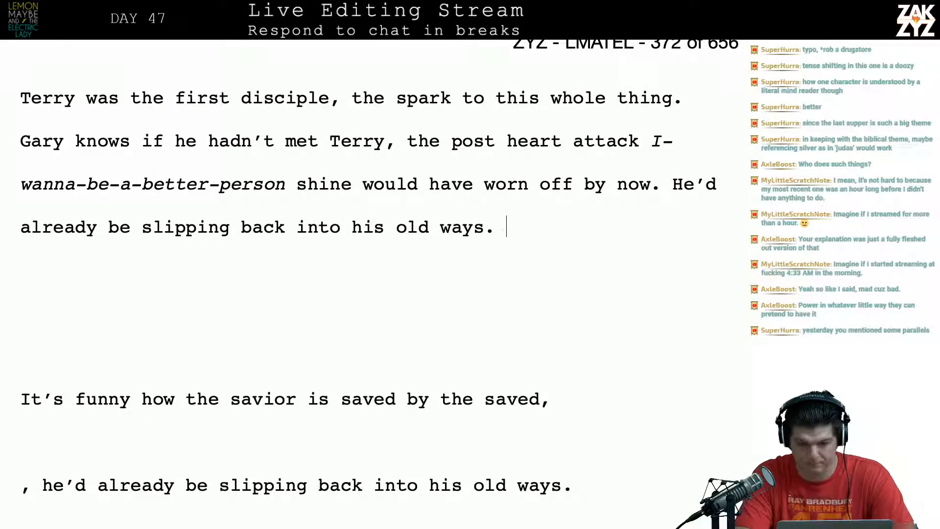
text(Now)
key(BackSpace)
key(BackSpace)
key(BackSpace)
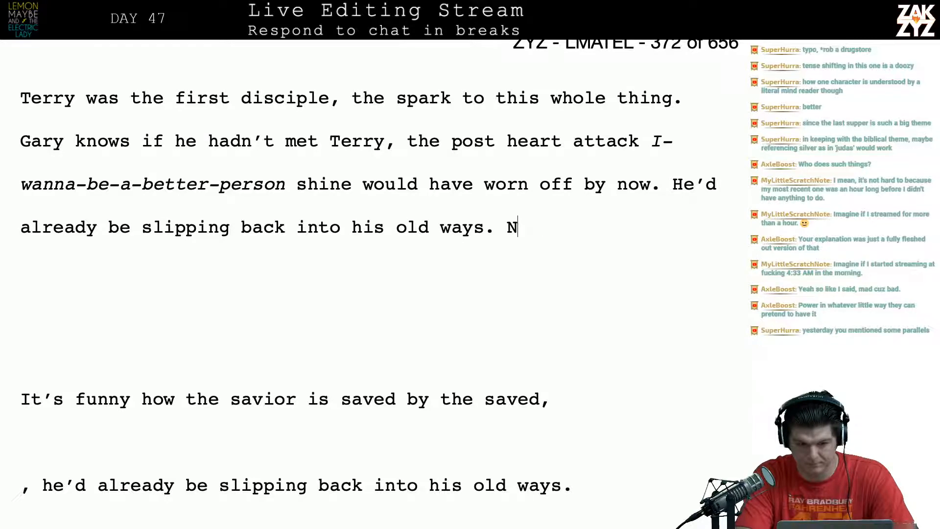
text(Now)
key(BackSpace)
key(BackSpace)
key(BackSpace)
key(BackSpace)
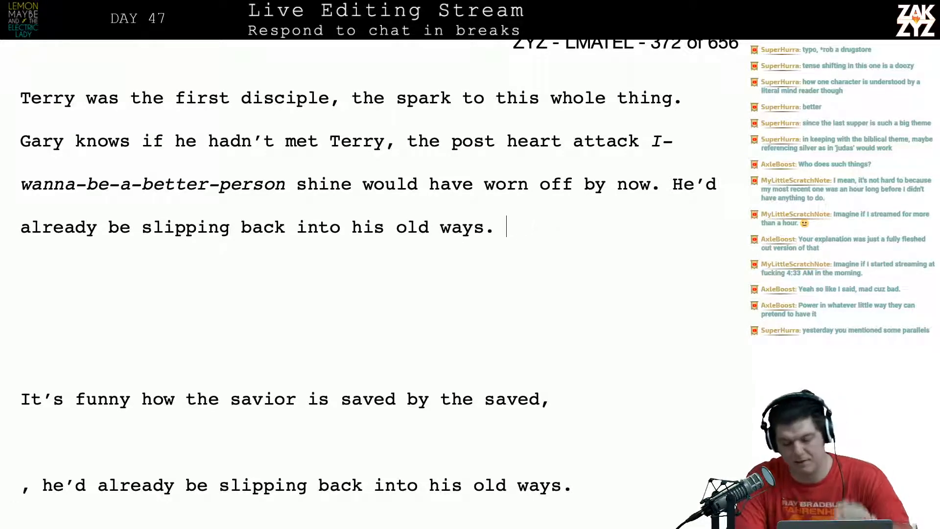
Start a new paragraph below "old ways." and set its first-line indent to 0.49 in.
scroll(373, 269, down, 3)
scroll(347, 264, down, 1)
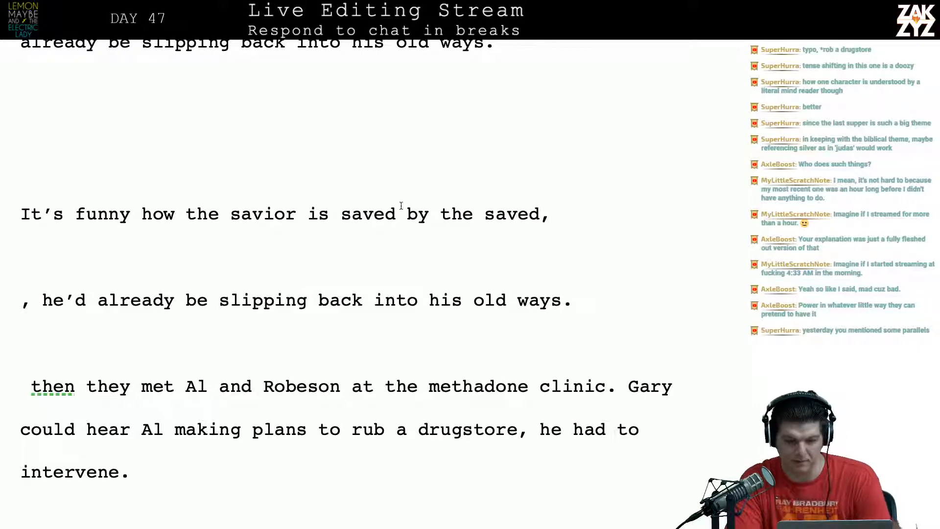
scroll(401, 206, up, 4)
key(Return)
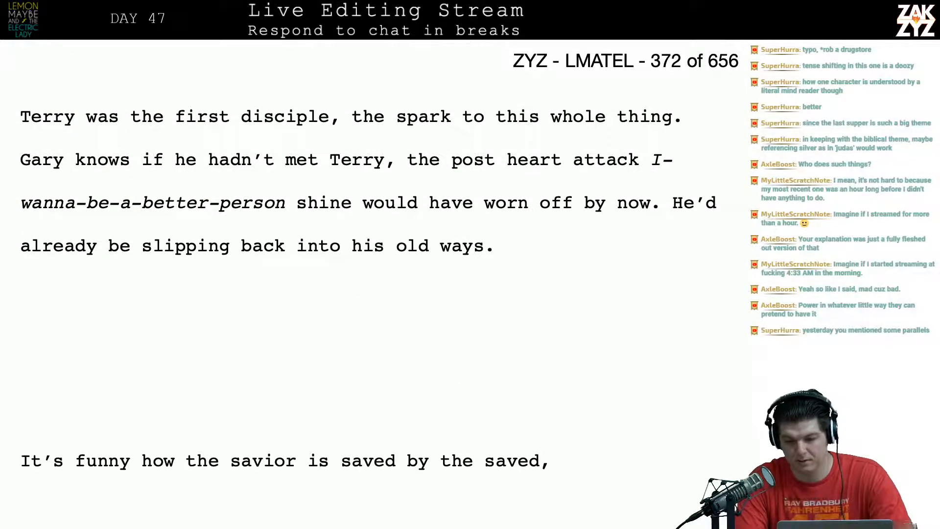
key(super+alt+i)
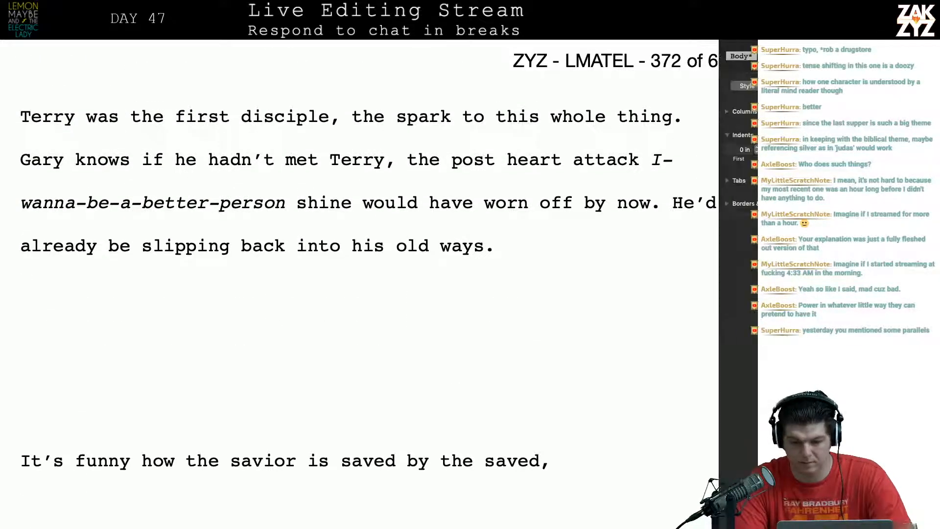
click(728, 151)
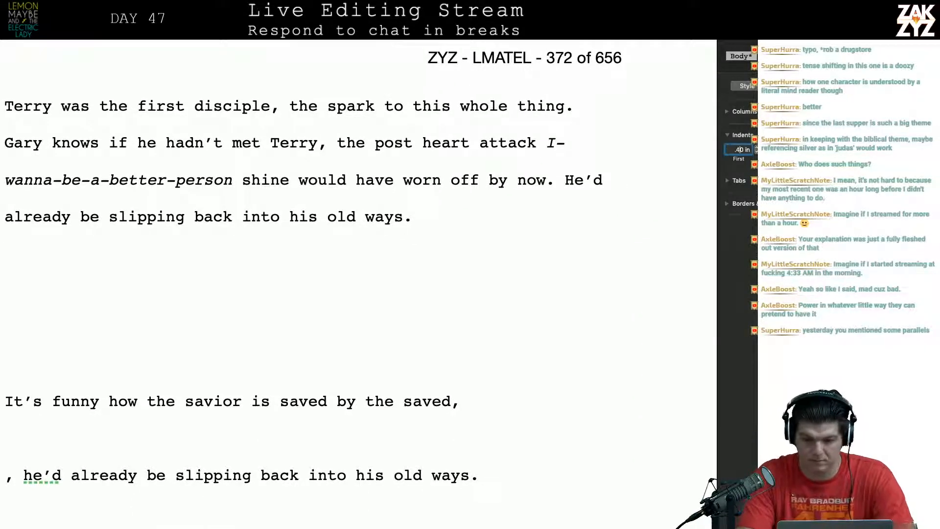
key(Return)
key(Escape)
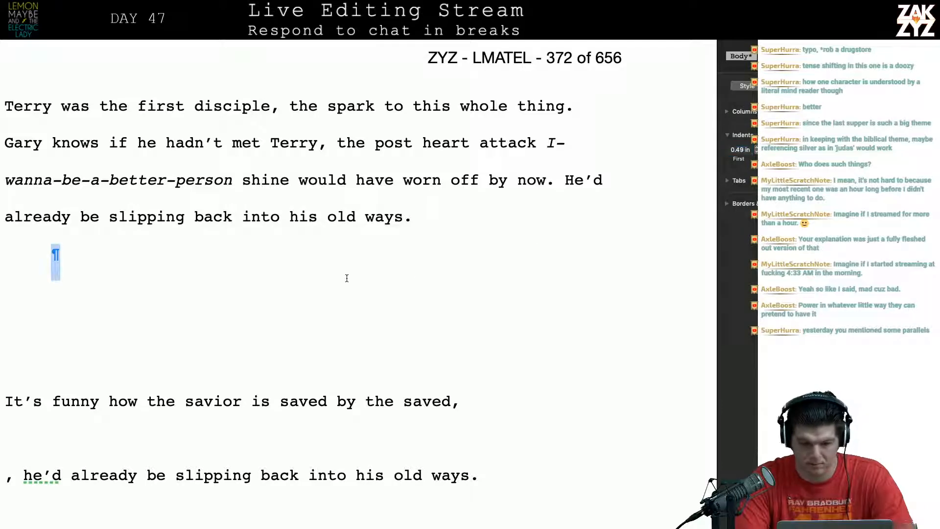
click(321, 256)
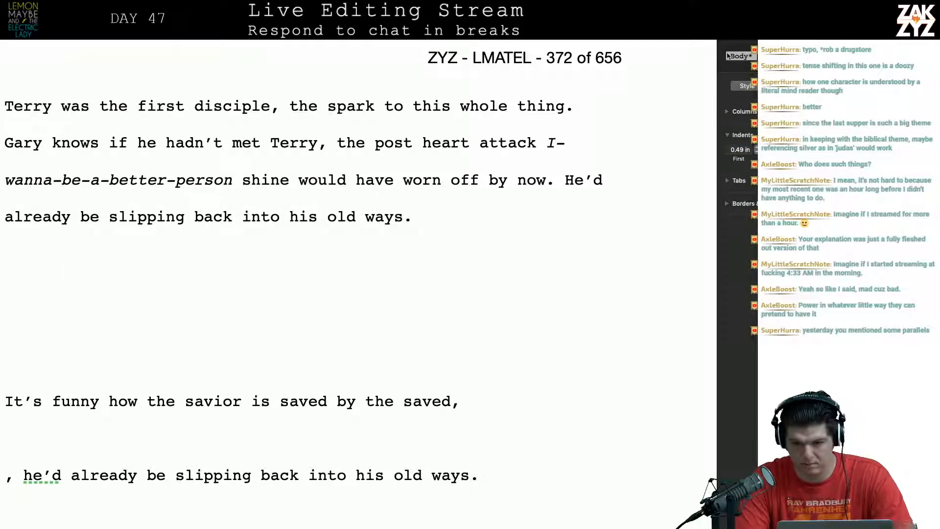
key(super+alt+i)
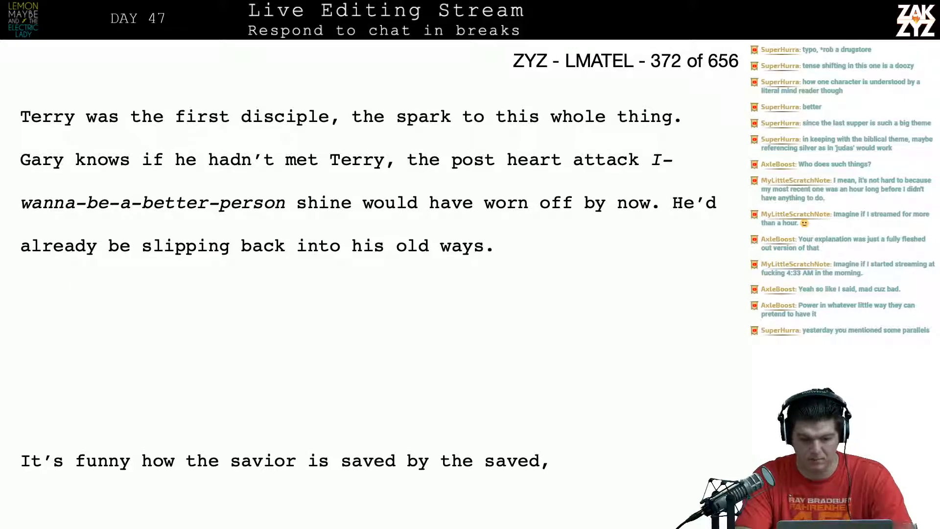
Try opening the new indented paragraph with "They" and with "Gary", clearing each word again.
text(They)
key(BackSpace)
key(BackSpace)
key(BackSpace)
key(BackSpace)
key(BackSpace)
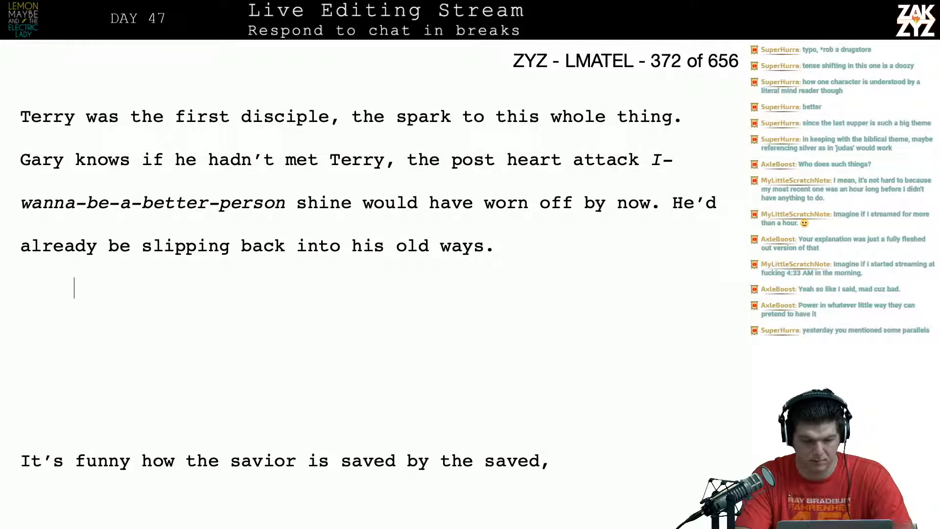
text(Gary)
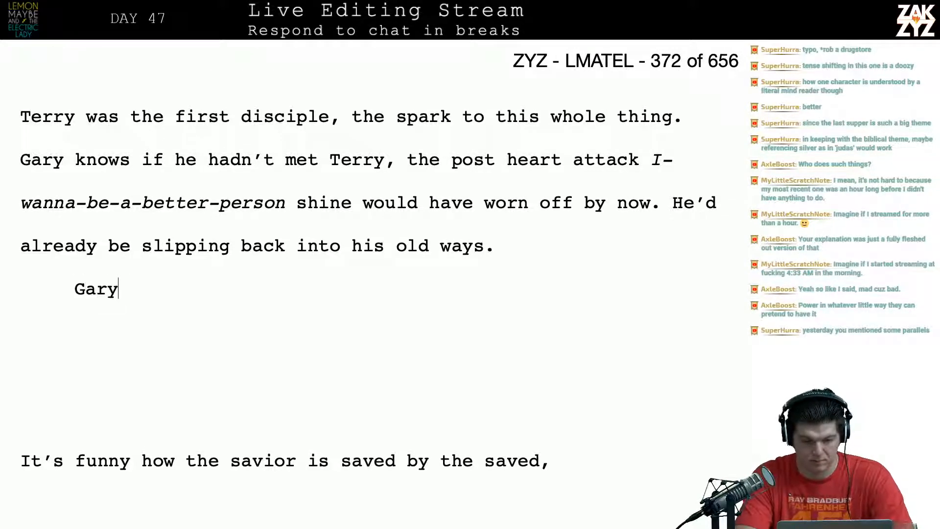
key(BackSpace)
key(BackSpace)
key(BackSpace)
key(BackSpace)
Begin the indented paragraph with "They went to a methadone clinic, thinking to try and get Terry into some kind of treatment".
text(They went to)
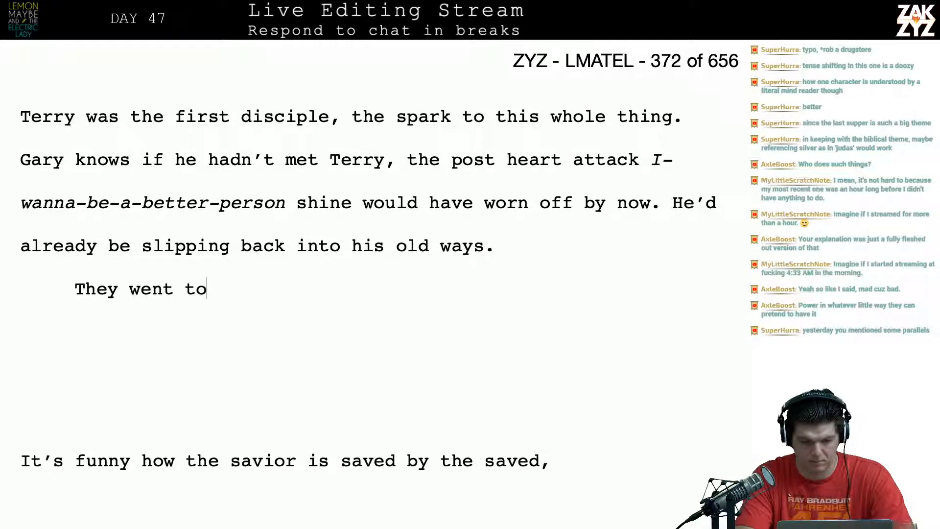
text( a methadone cl)
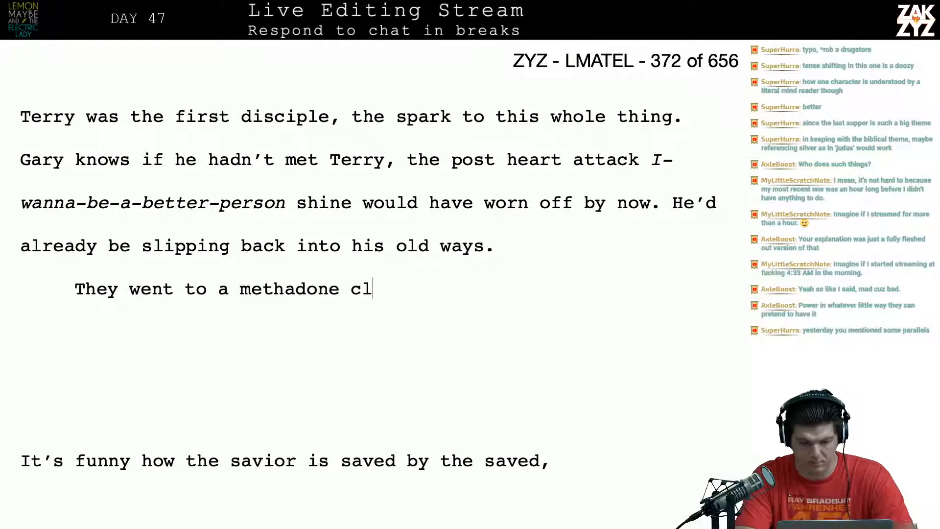
text(inic, thinking to Dr)
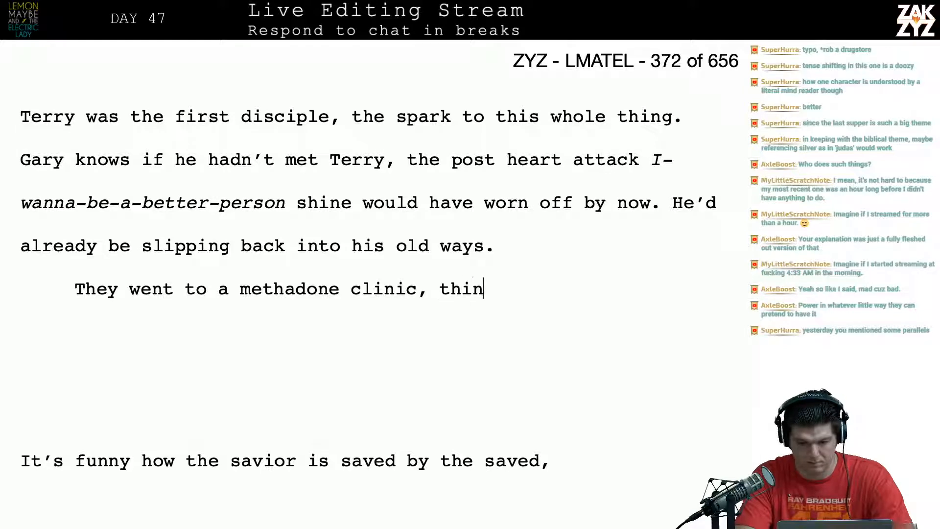
key(BackSpace)
key(BackSpace)
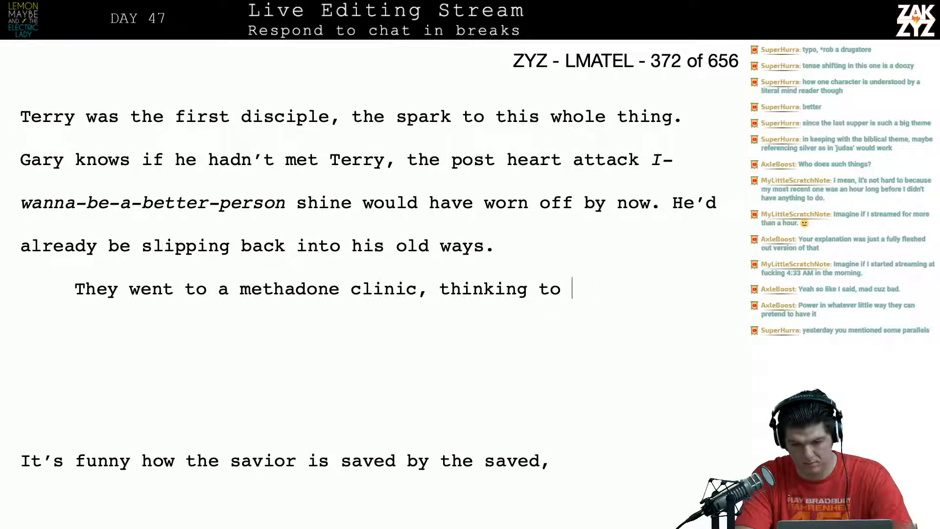
text(t)
key(BackSpace)
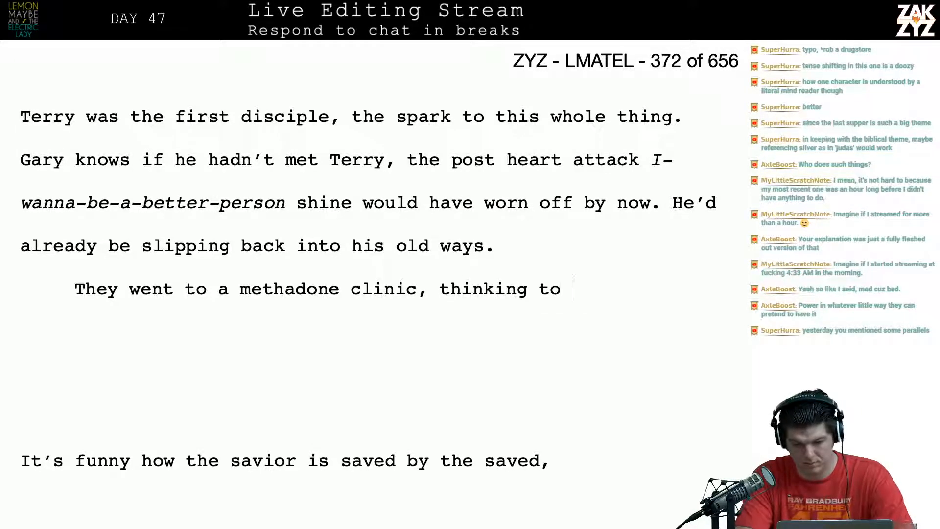
text(try and get Ter)
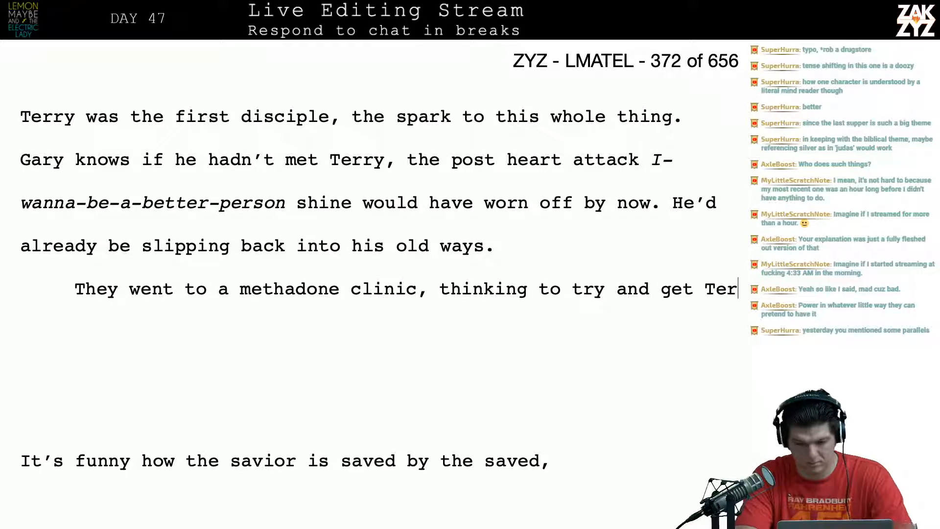
text(ry into some )
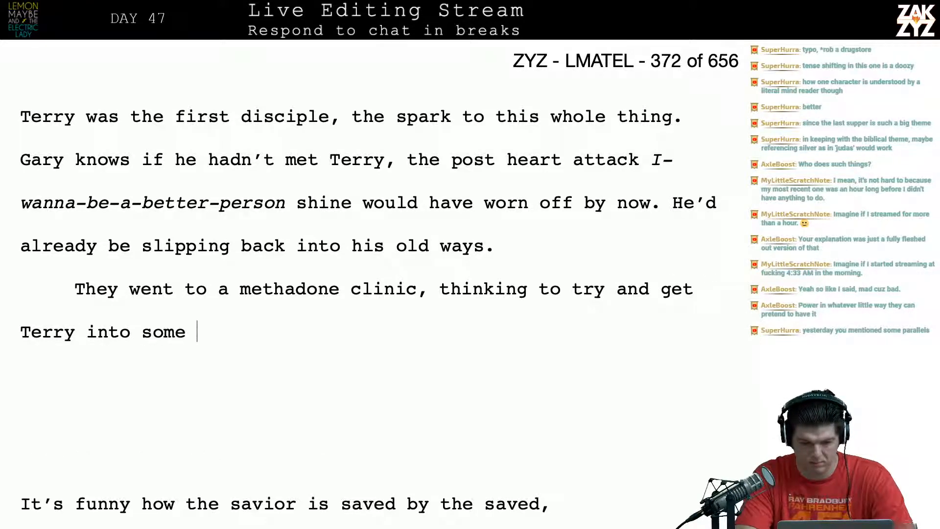
text(kind of treatment)
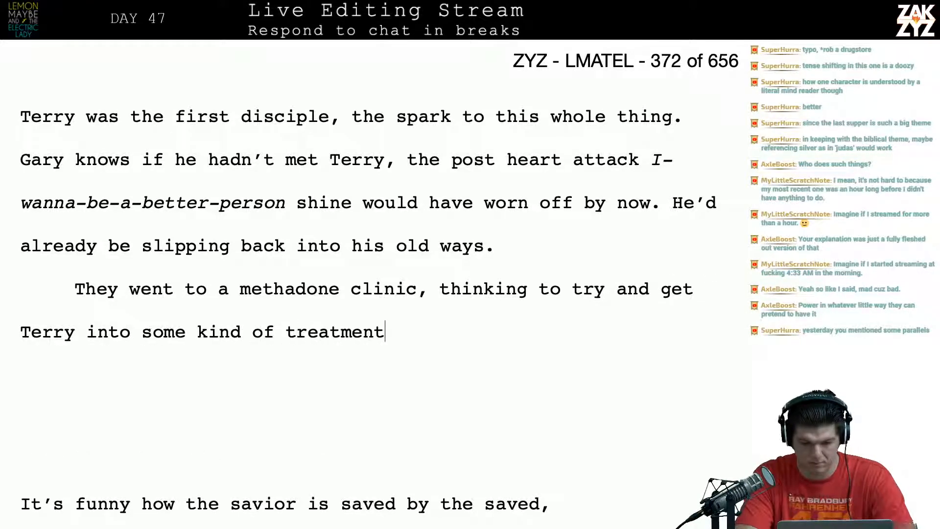
Continue the methadone clinic sentence after "treatment" with ", but one whiff of the admissions guy’s thoughts and Gary knew".
text(, but one whif)
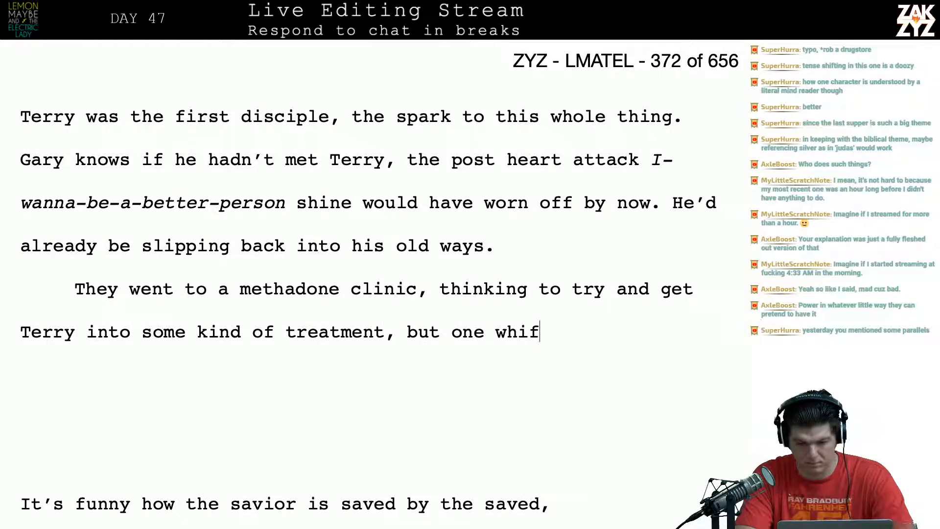
text(f of the admissions)
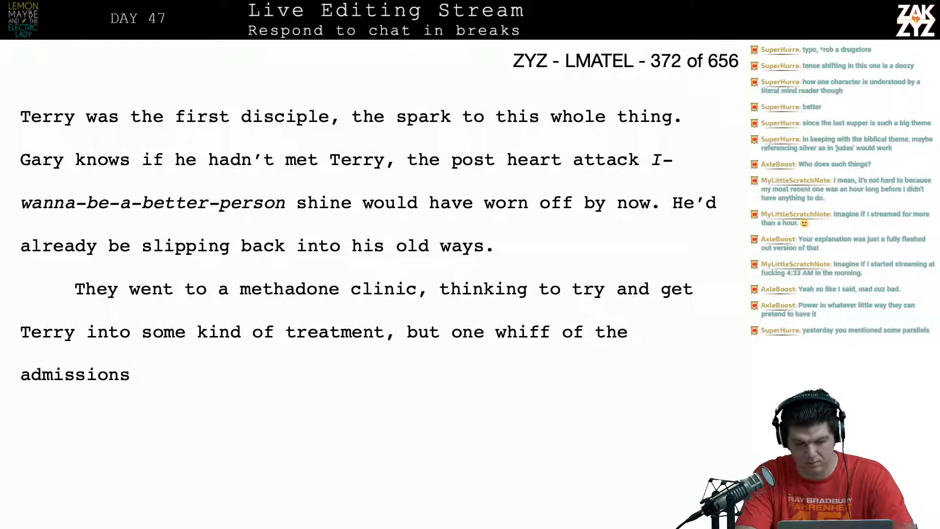
text( guy’s thought)
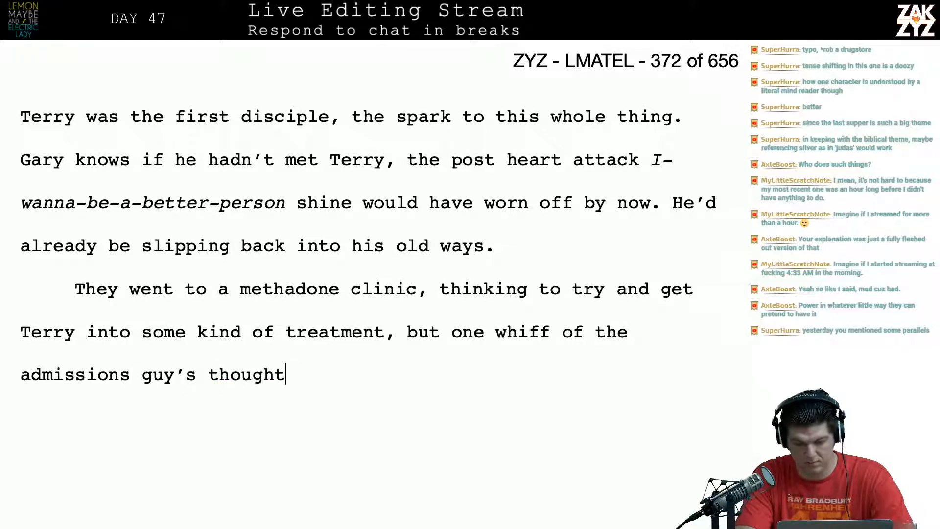
text(s and Gary )
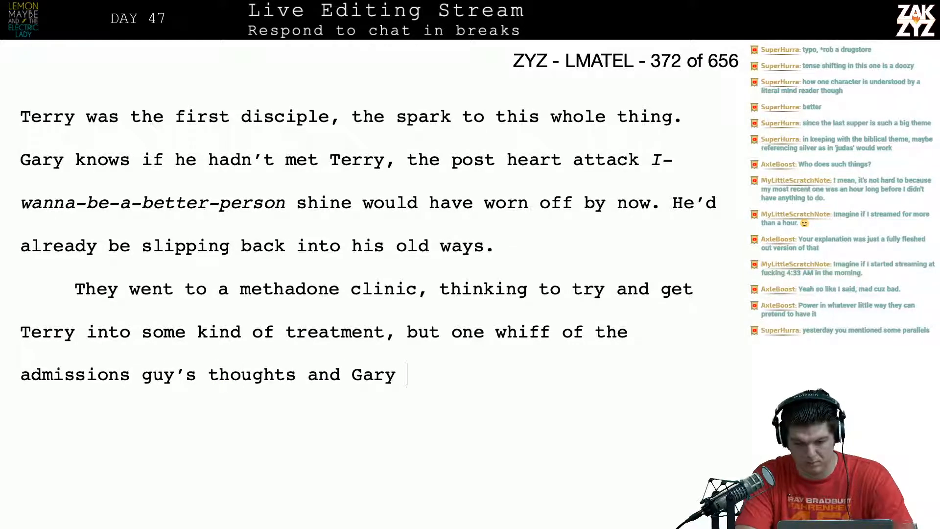
text(knew th)
key(BackSpace)
key(BackSpace)
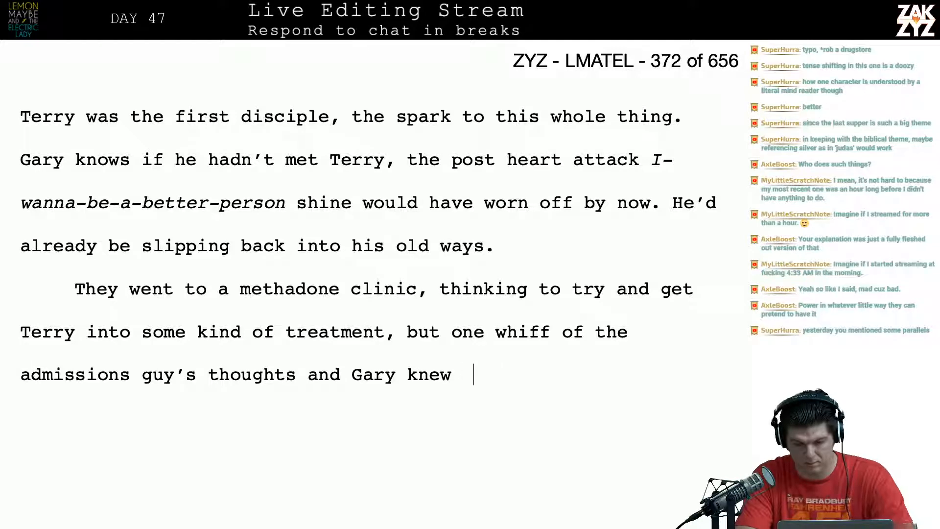
Finish the sentence with "it was a bad idea." and add the sentence "This shit doesn’t actually work.".
text(it was)
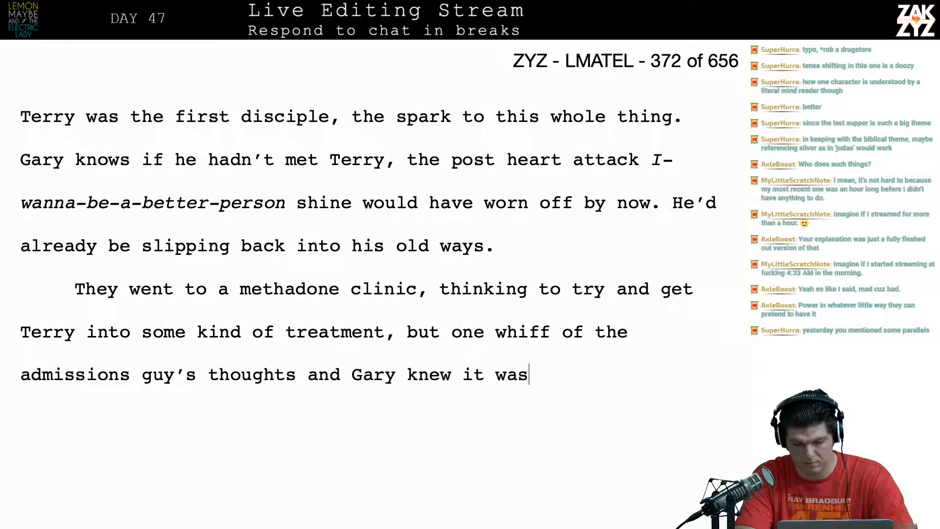
text( a bad idea. Th)
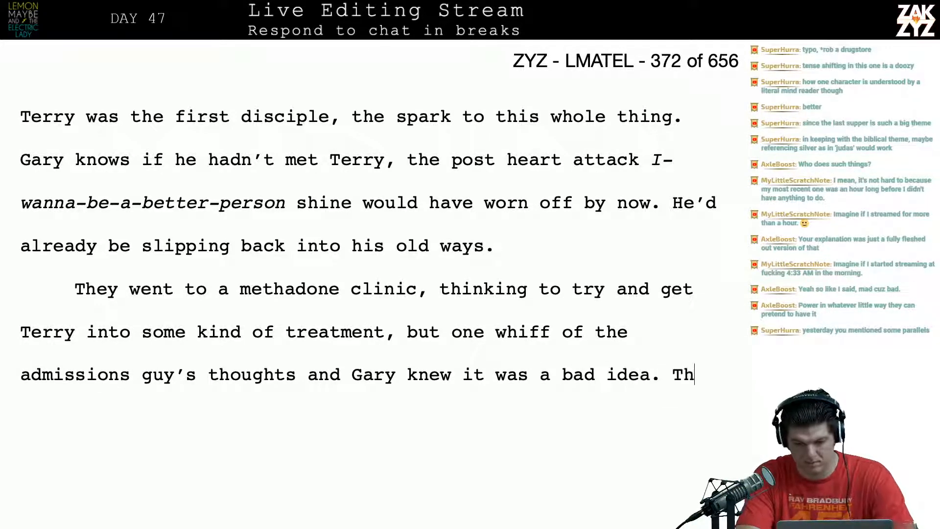
text(is shit doesn't actually )
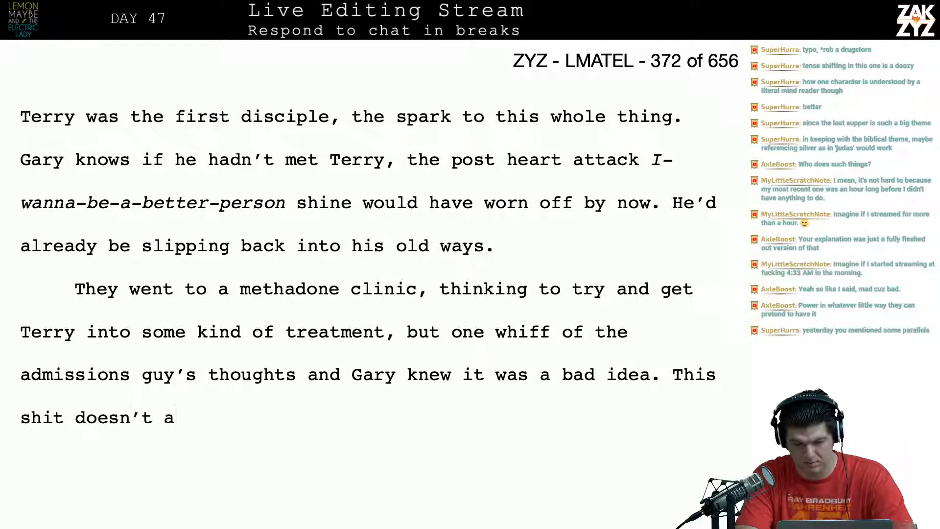
text(work.)
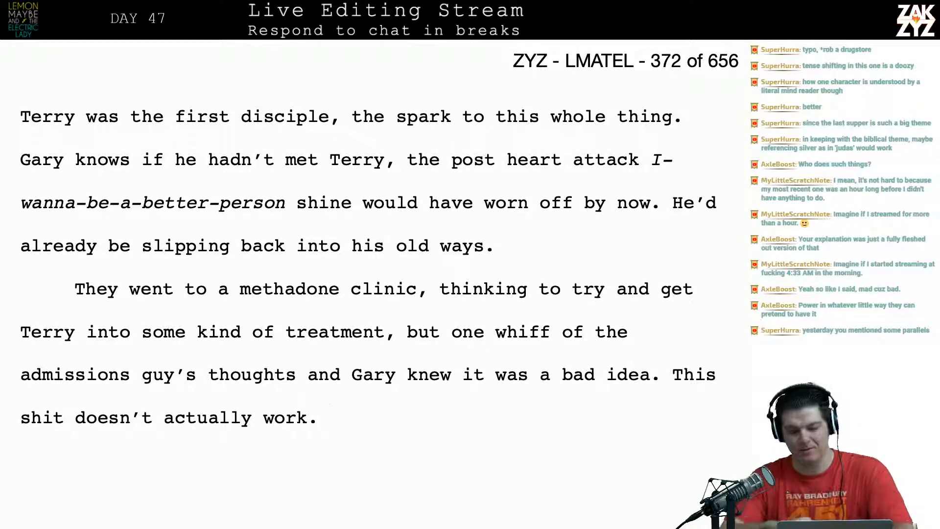
Switch to Safari and search the web for "methadone success rate" in the tab showing the Ford Tempo article.
key(super+Tab)
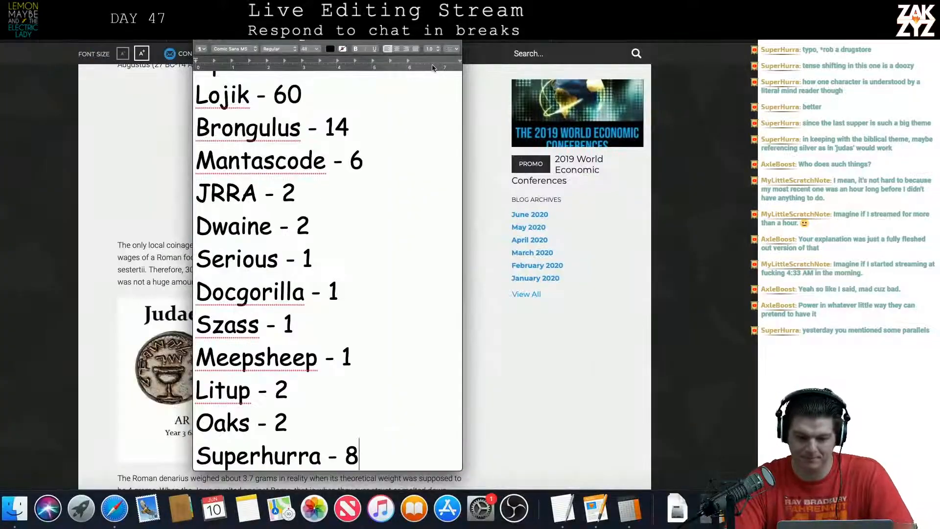
key(super+Tab)
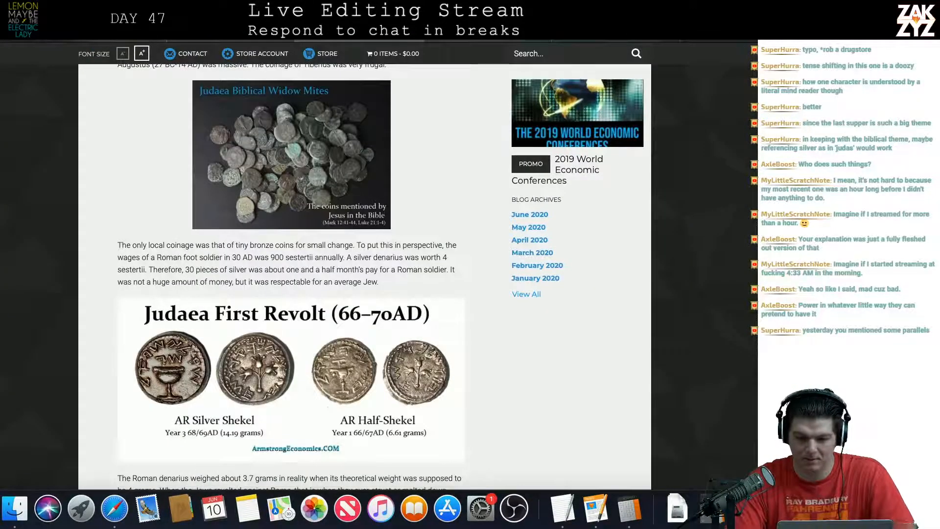
key(ctrl+Tab)
key(super+l)
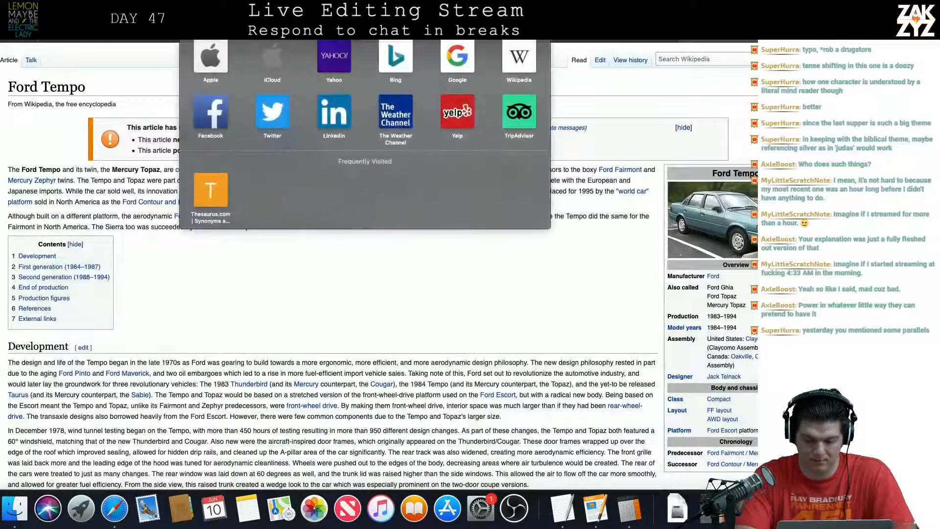
text(methadone succ)
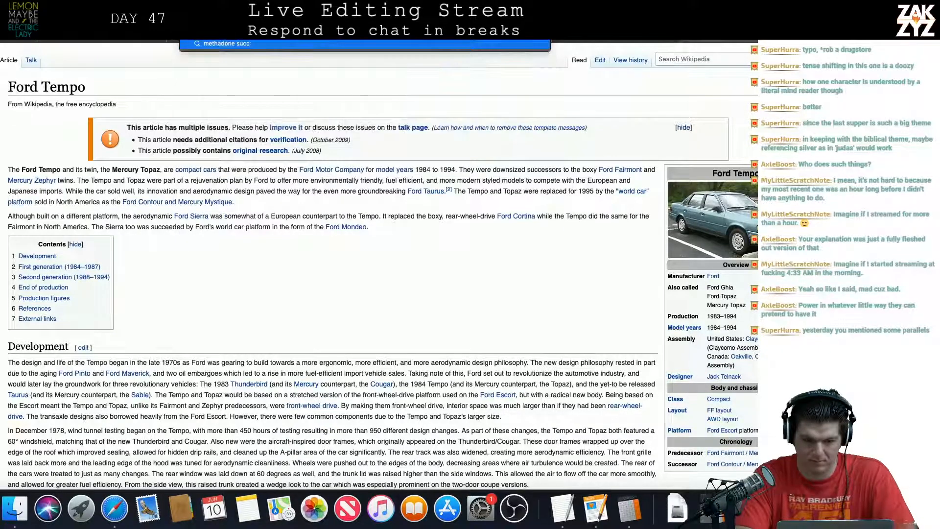
text(ess rate)
key(Return)
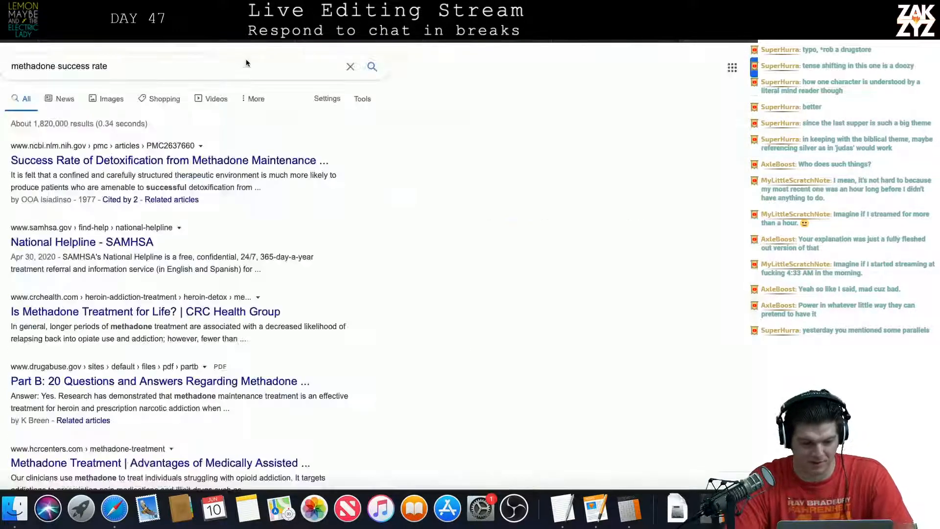
Open the NCBI article on the success rate of detoxification from methadone maintenance and read its abstract and page listings.
click(185, 163)
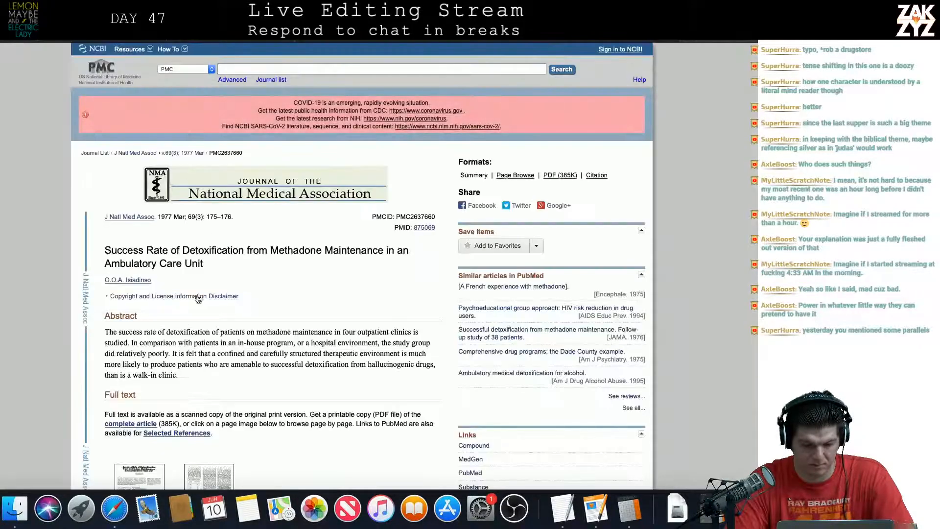
scroll(196, 298, down, 2)
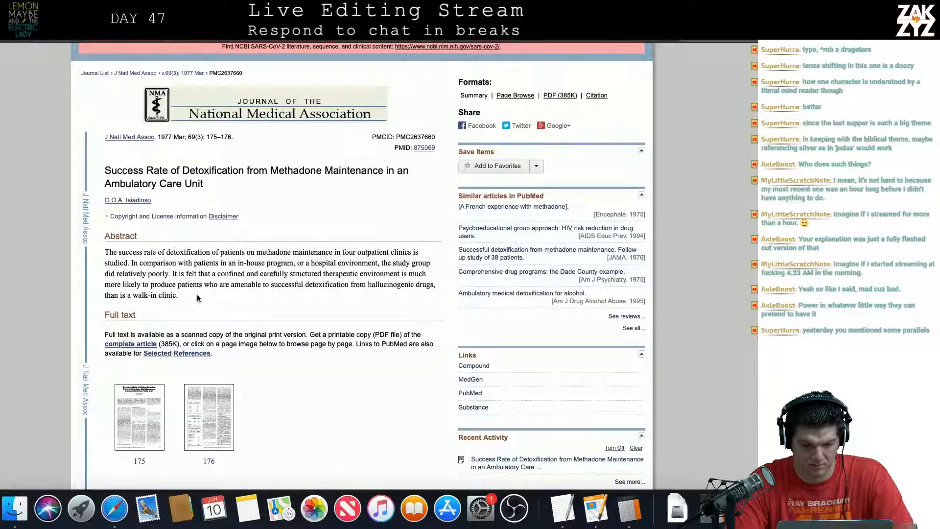
scroll(198, 297, down, 1)
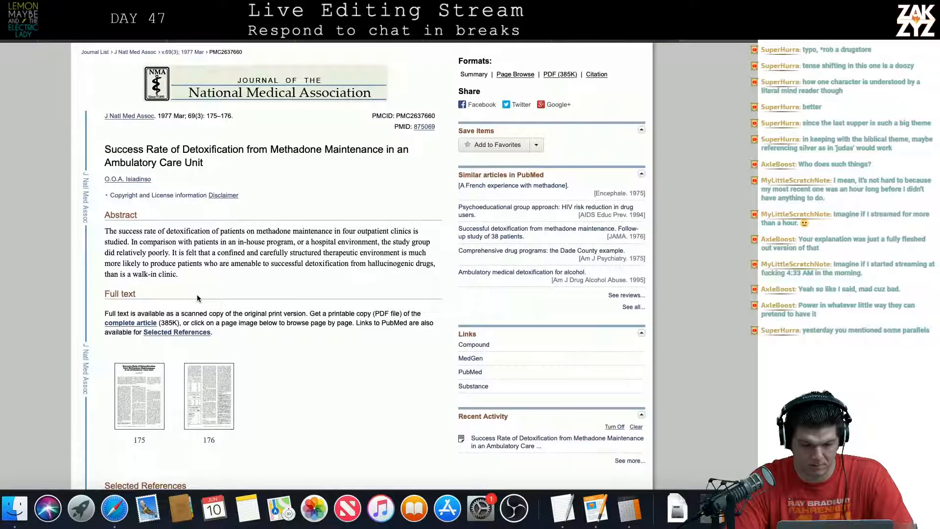
scroll(197, 298, down, 2)
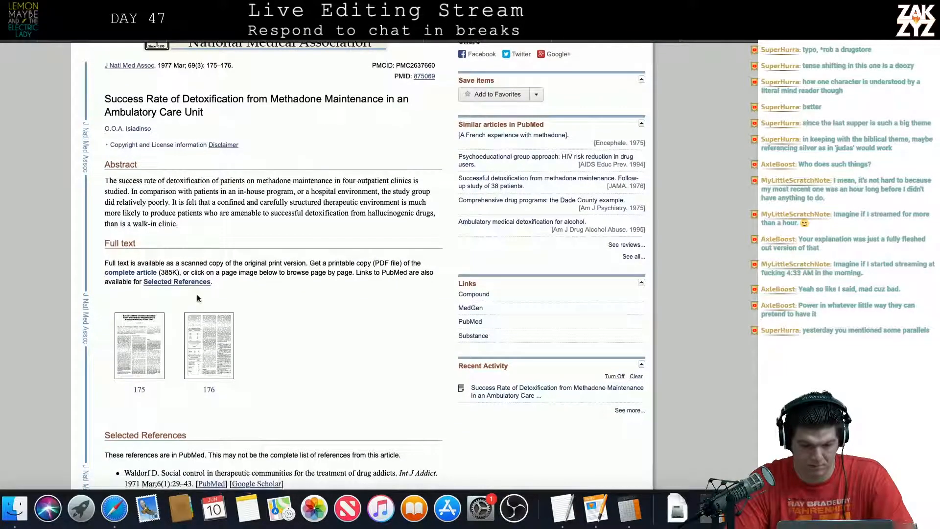
scroll(197, 298, down, 4)
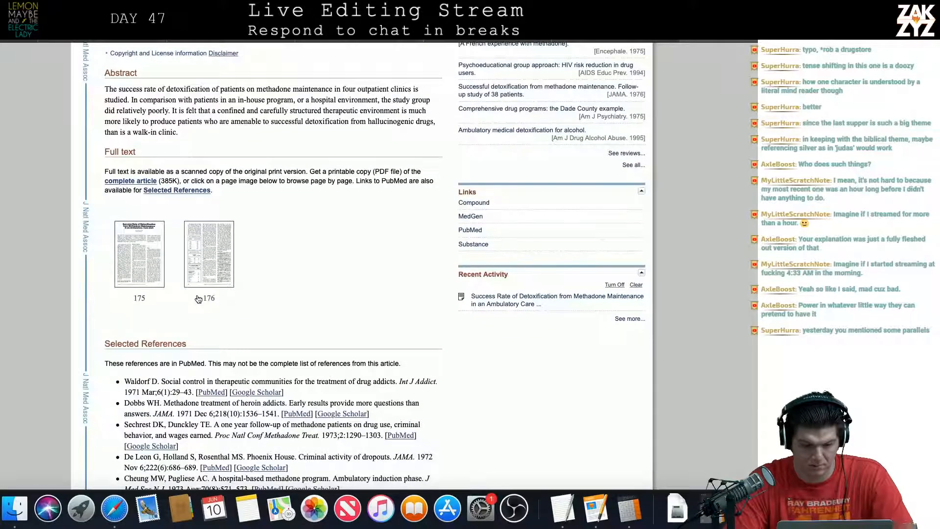
scroll(198, 299, down, 5)
scroll(198, 298, up, 4)
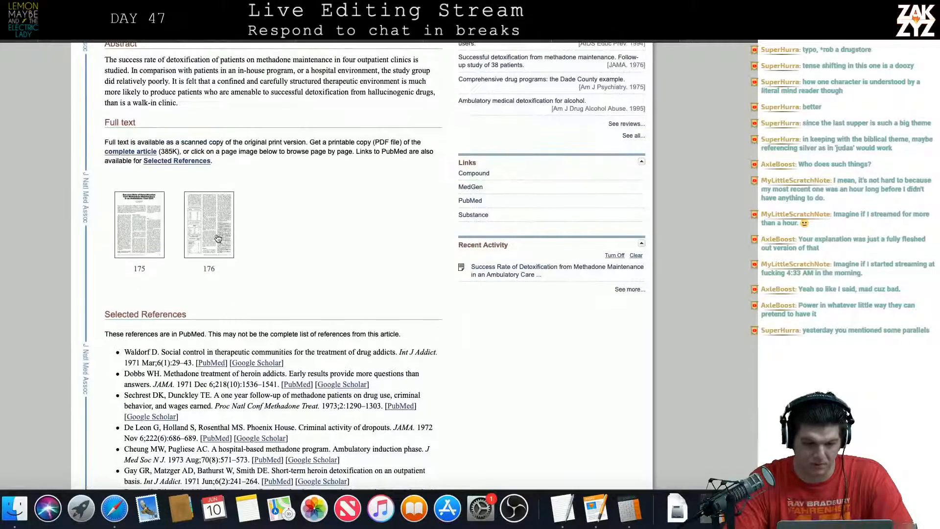
scroll(218, 239, up, 11)
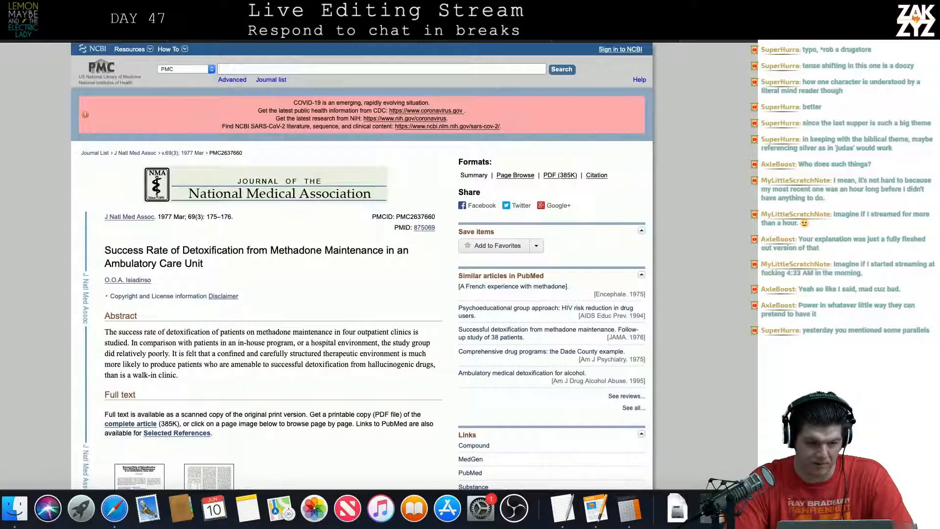
Return to the search results and look through them for another source on methadone's success rate.
key(super+bracketleft)
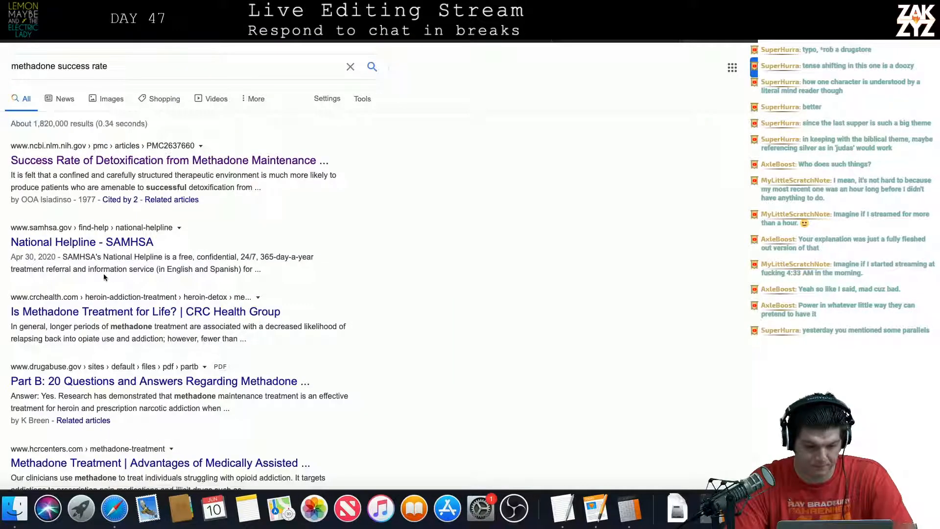
scroll(112, 424, down, 2)
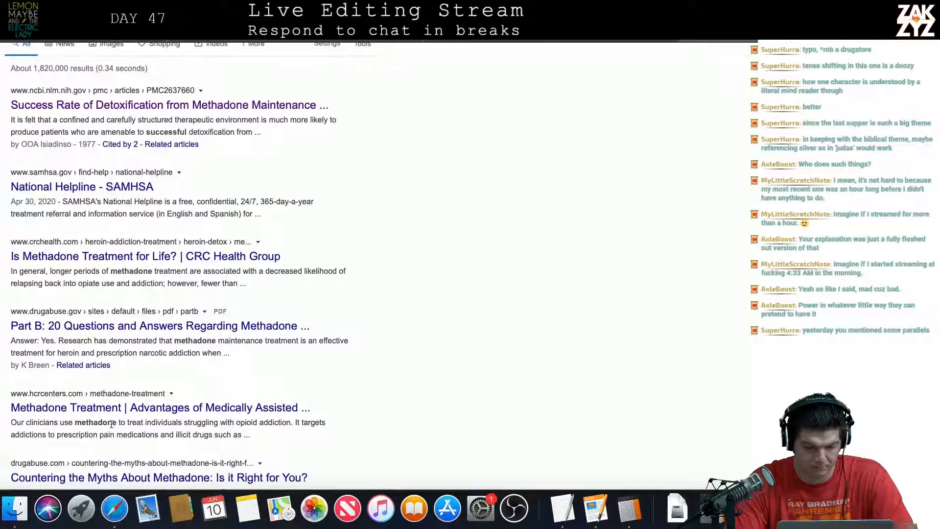
scroll(112, 424, down, 2)
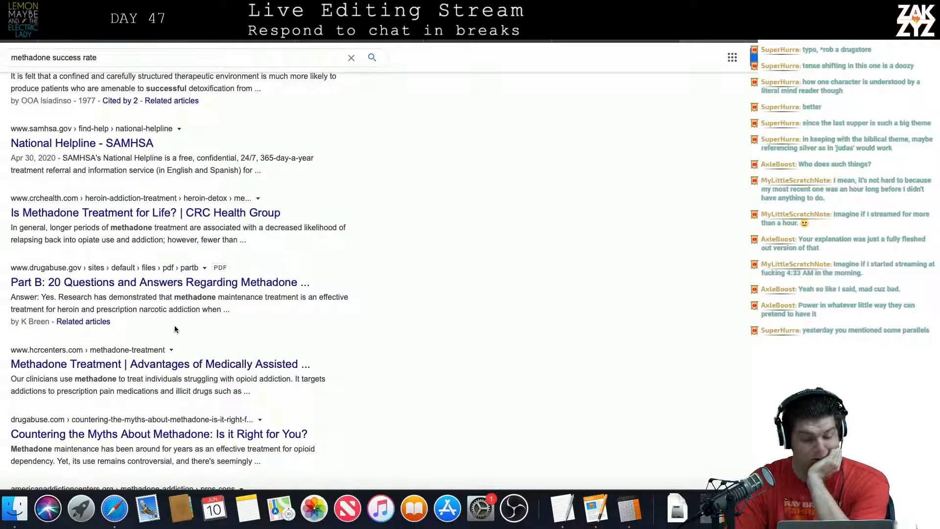
scroll(175, 325, down, 4)
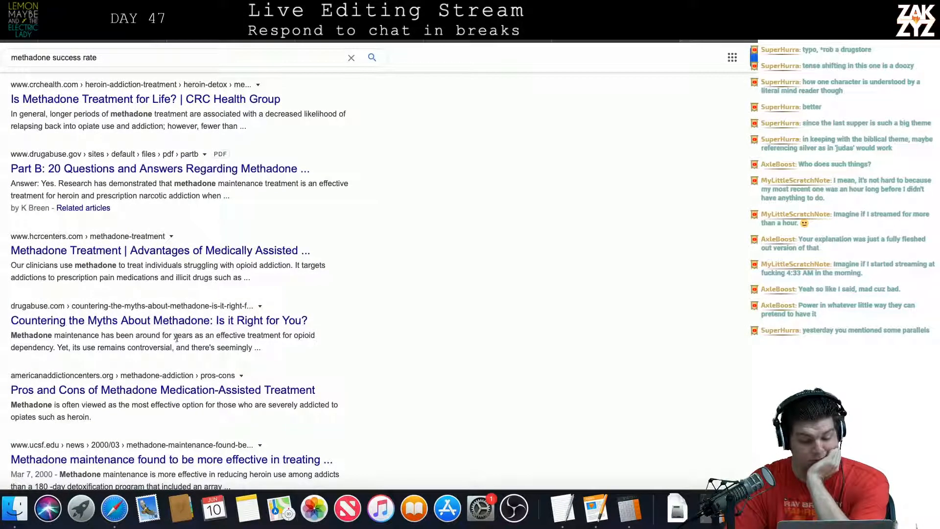
scroll(169, 361, down, 3)
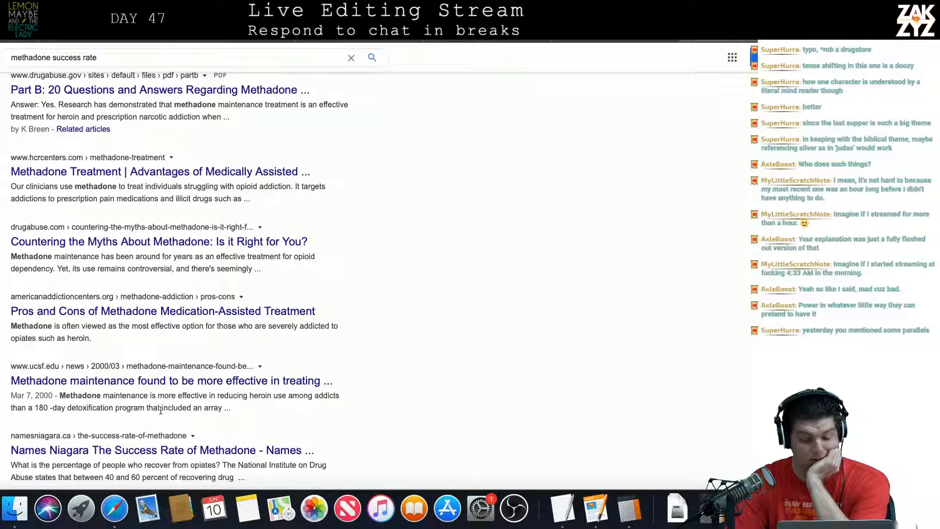
scroll(161, 411, down, 3)
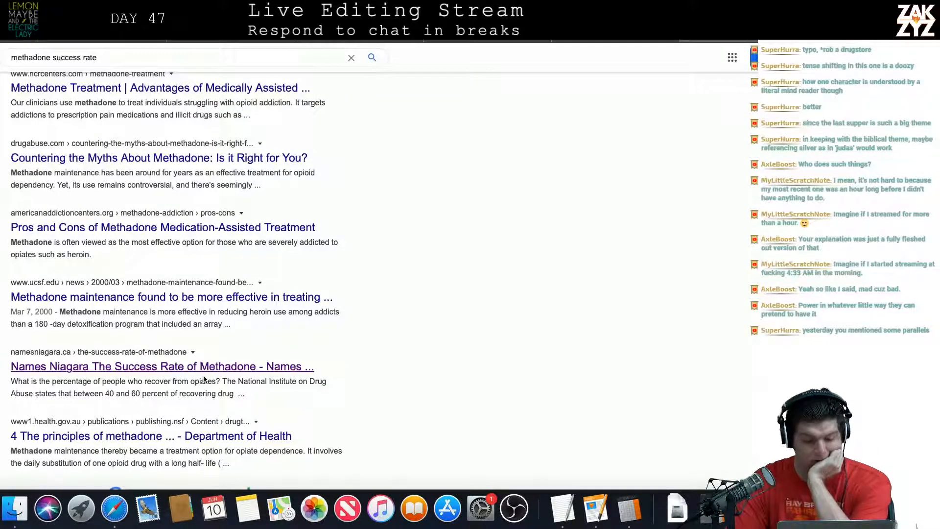
Open the Names Niagara post on the success rate of methadone and read its sections on recovery, effectiveness and relapse.
click(187, 365)
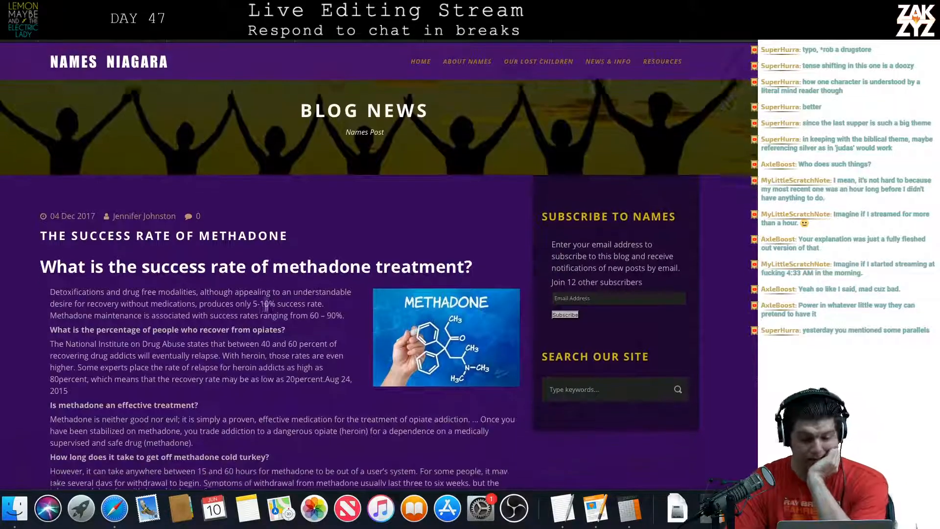
scroll(266, 305, down, 5)
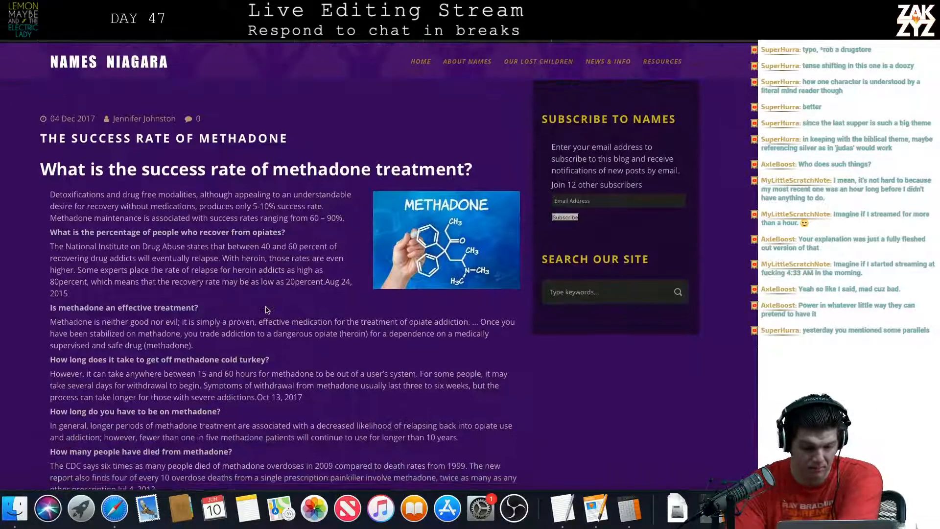
scroll(267, 310, down, 1)
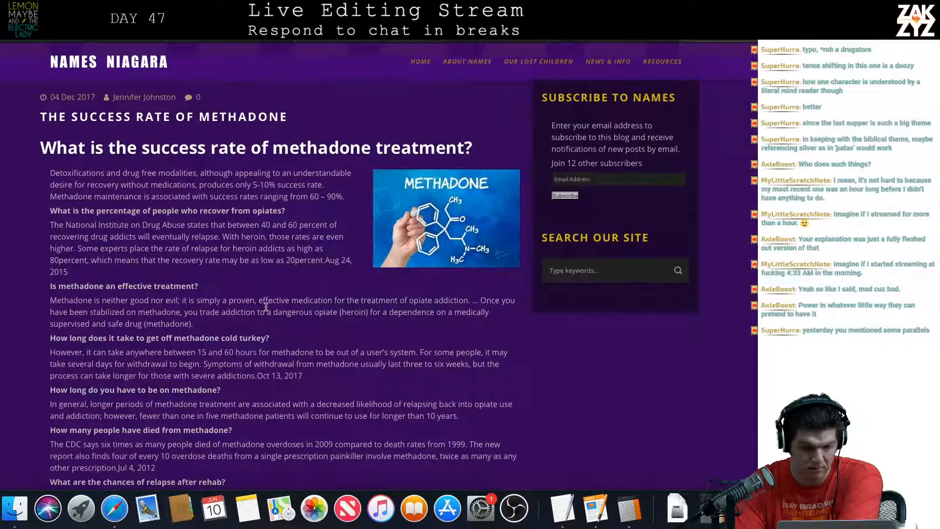
scroll(267, 307, up, 1)
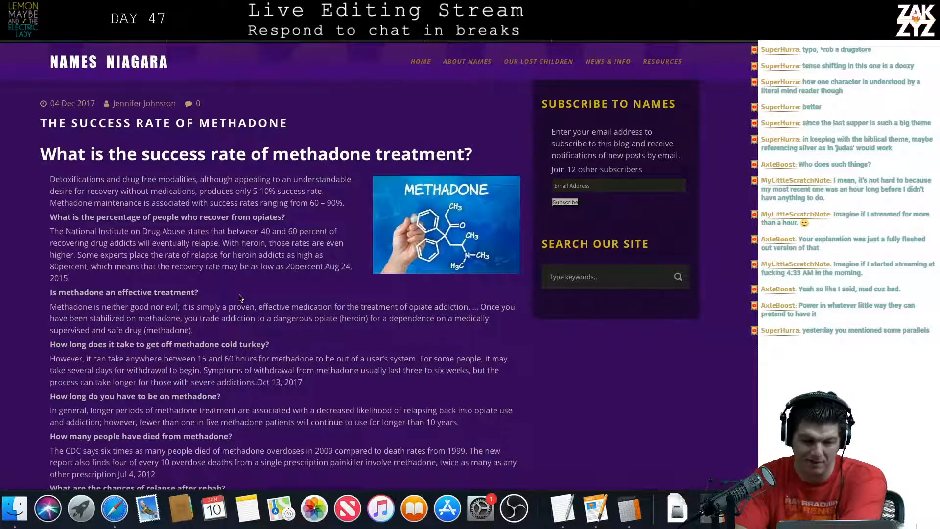
scroll(240, 298, up, 5)
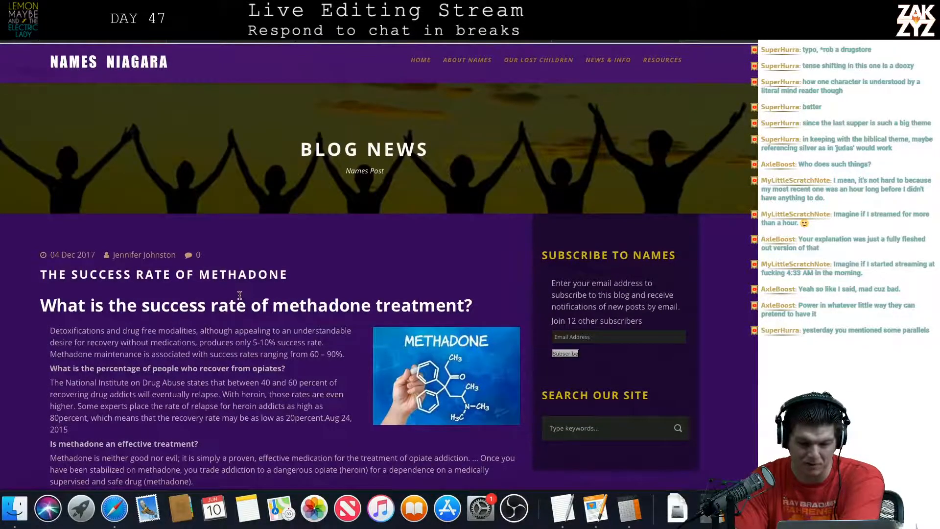
scroll(239, 295, down, 8)
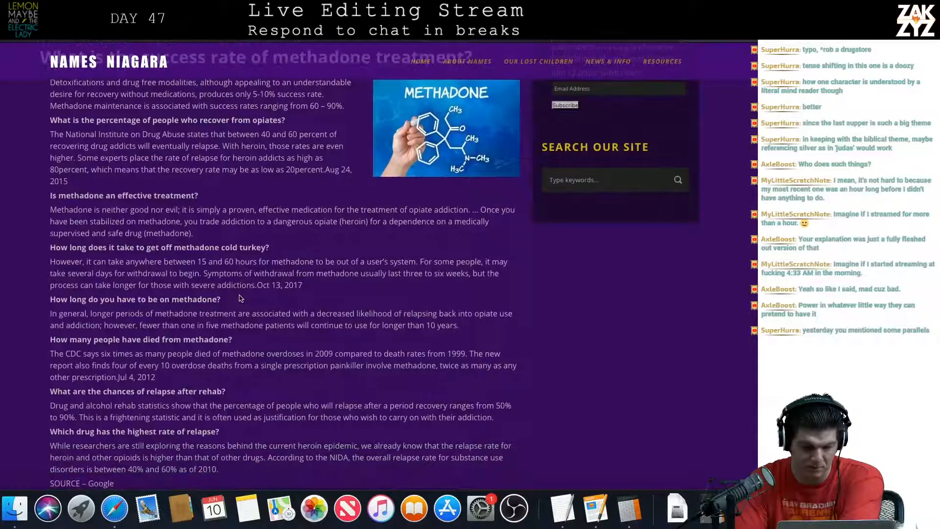
scroll(240, 298, down, 2)
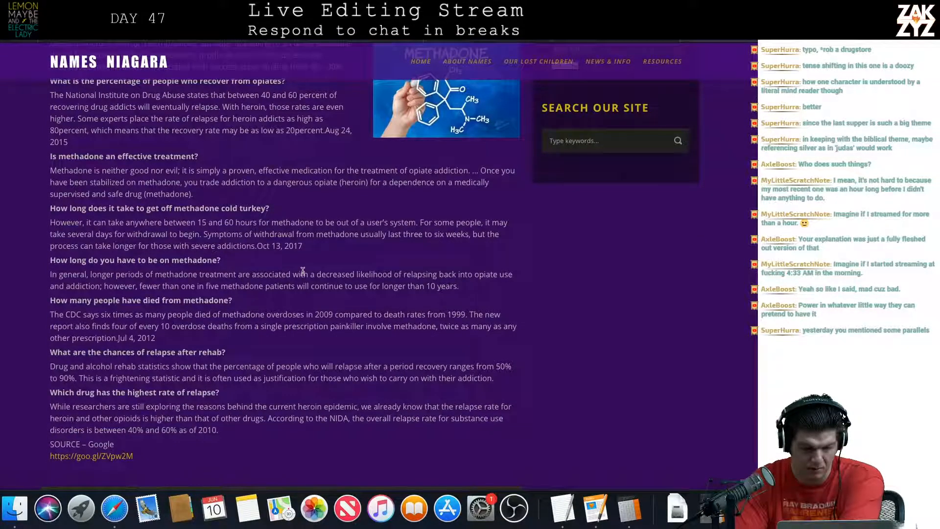
scroll(303, 271, down, 1)
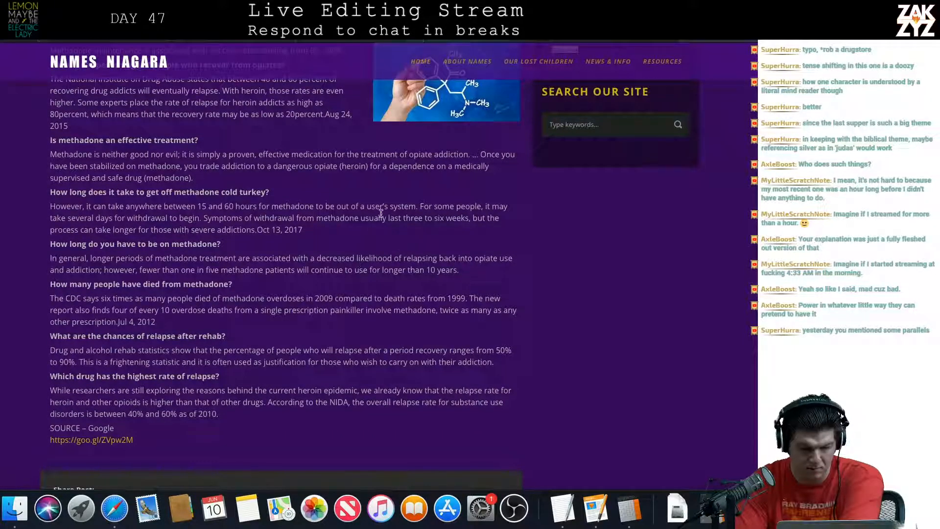
Read the rest of the Names Niagara post, covering methadone withdrawal, treatment length, deaths and relapse rates.
scroll(396, 294, down, 3)
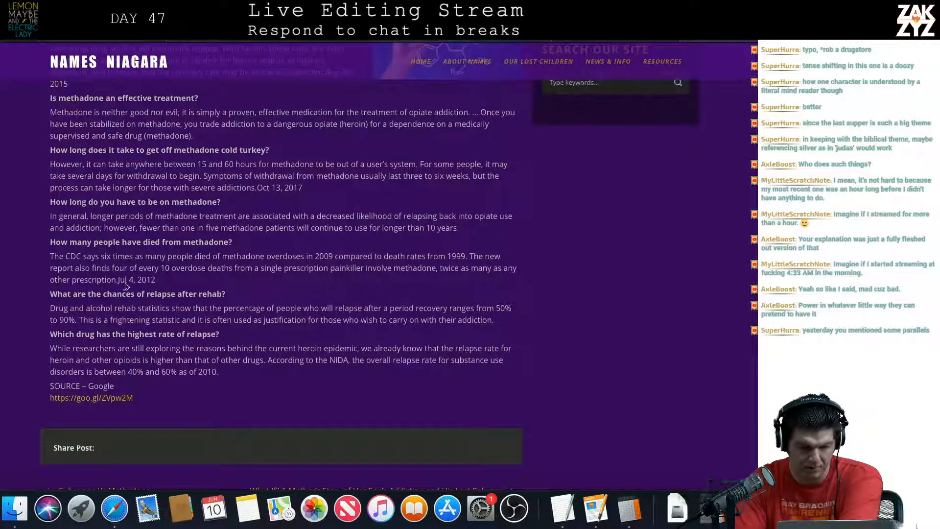
scroll(223, 294, down, 3)
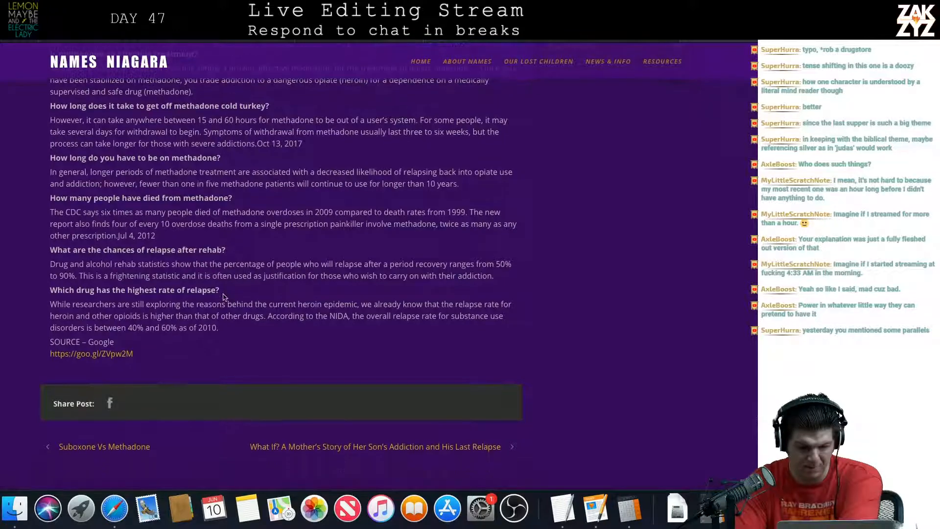
scroll(223, 295, down, 2)
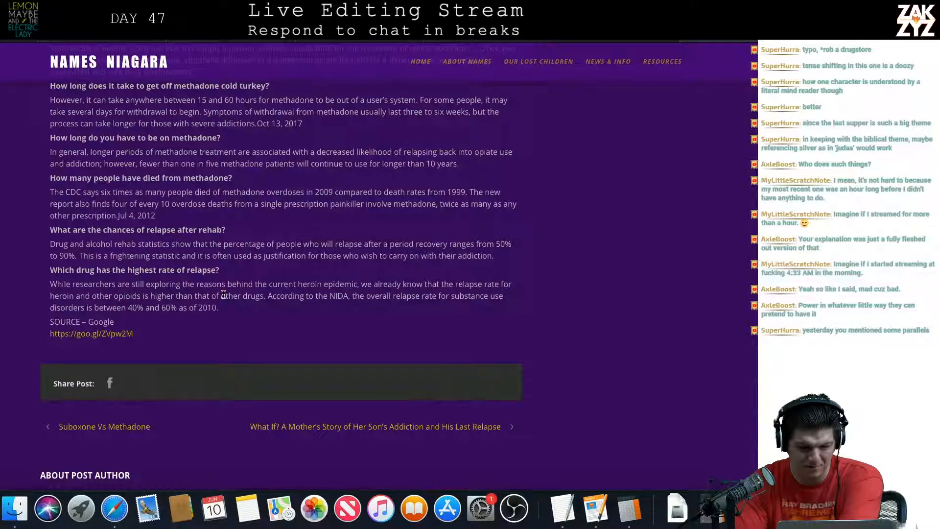
scroll(223, 294, down, 1)
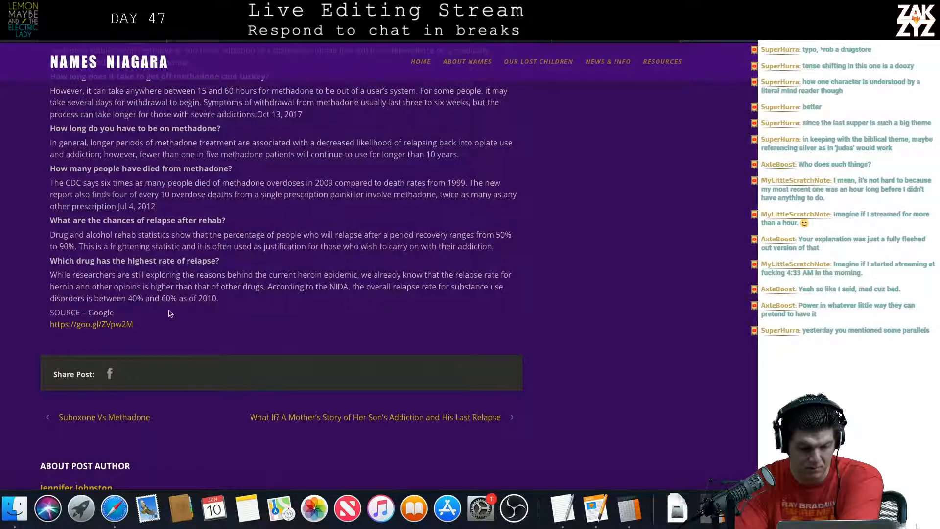
scroll(166, 306, up, 20)
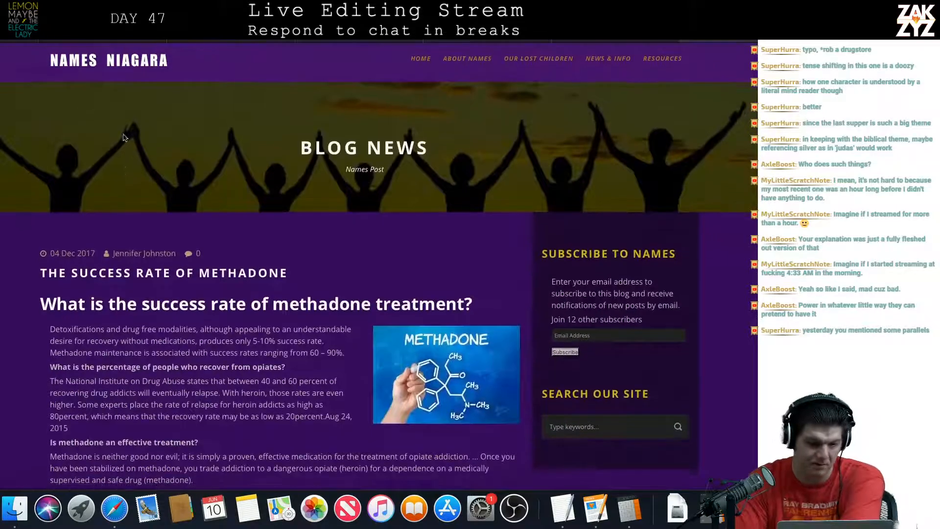
Return to the "methadone success rate" search results and skim them through to the end of the page.
key(super+[)
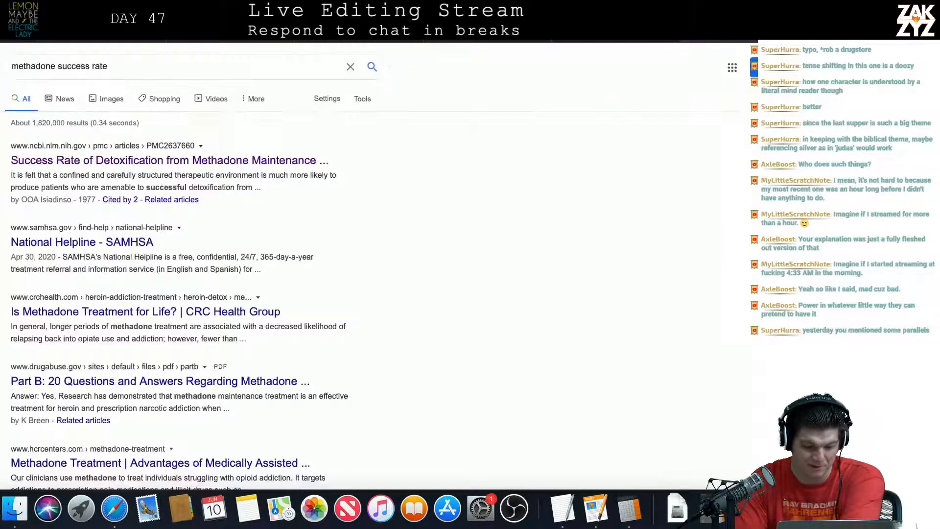
scroll(149, 321, down, 2)
scroll(149, 320, up, 1)
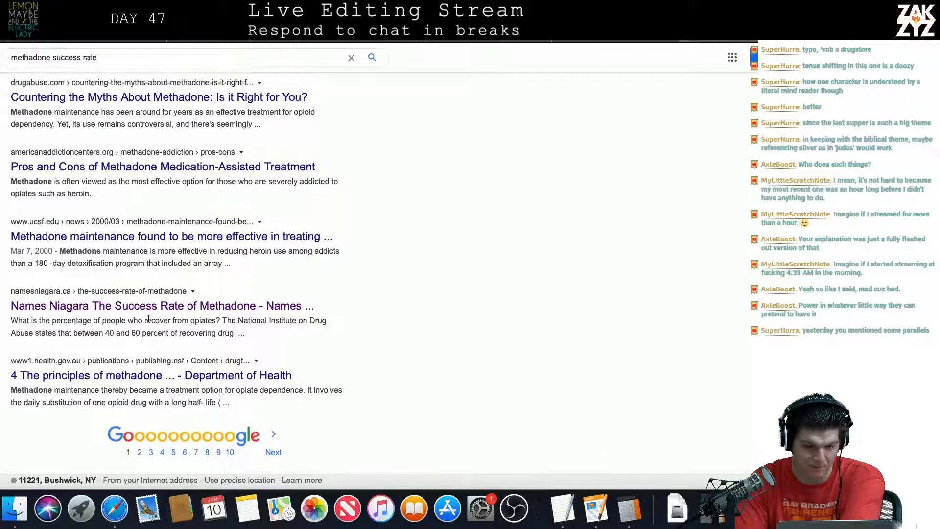
scroll(148, 319, up, 10)
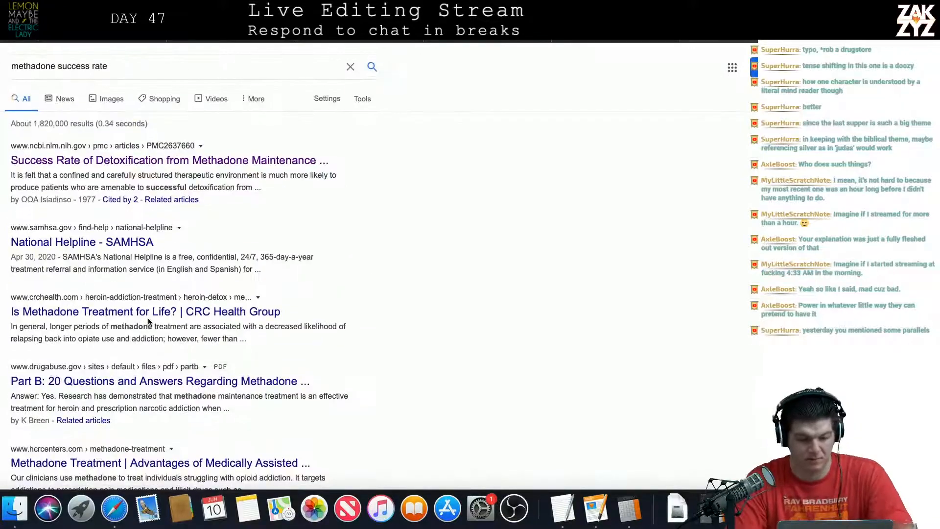
Switch back to the manuscript on page 372 and place the cursor before the paragraph beginning "They went to a methadone clinic".
key(super+Tab)
key(super+Tab)
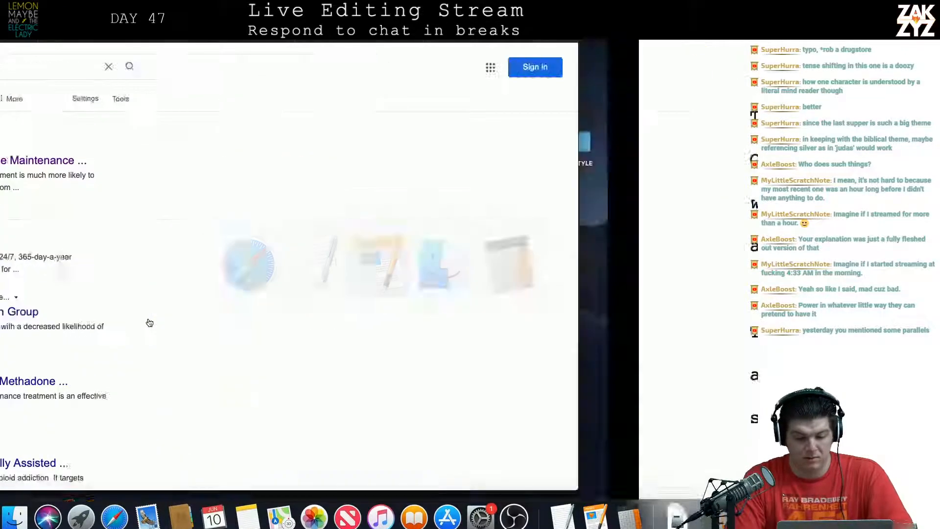
scroll(149, 321, down, 1)
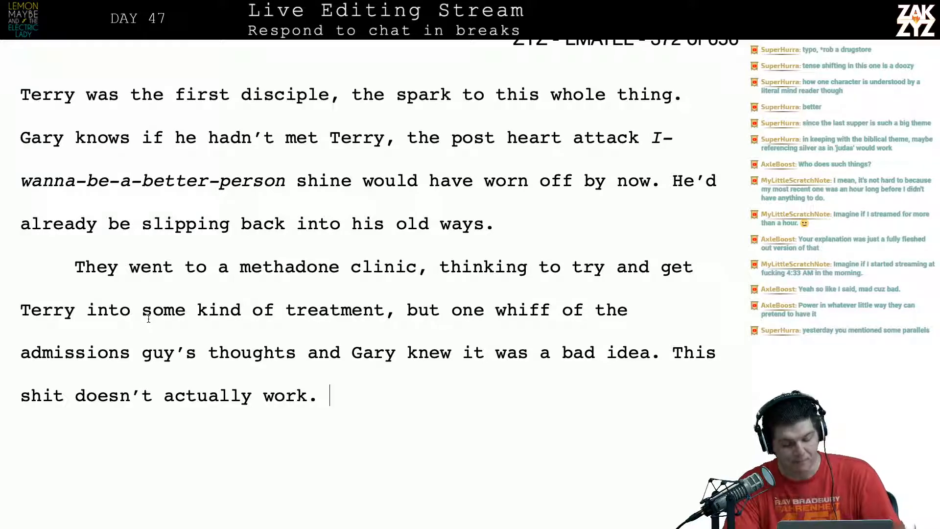
scroll(149, 318, up, 1)
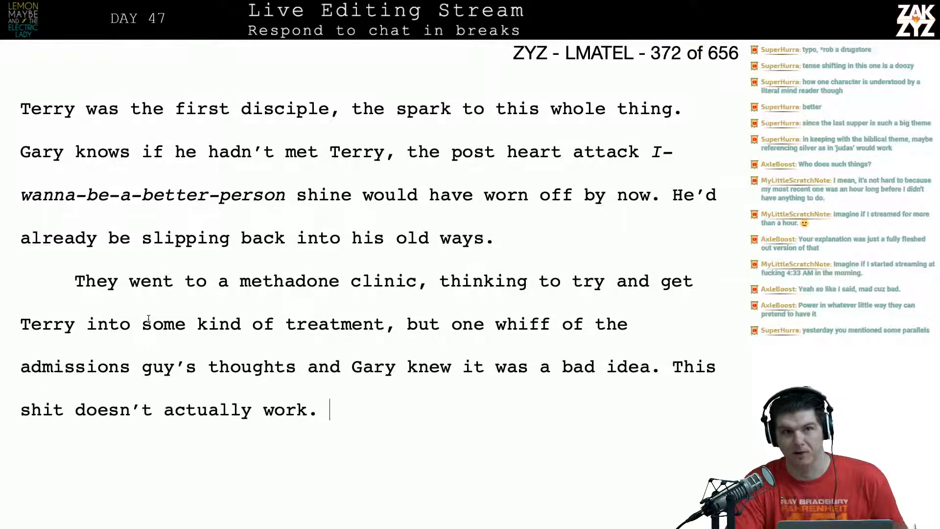
scroll(148, 319, down, 1)
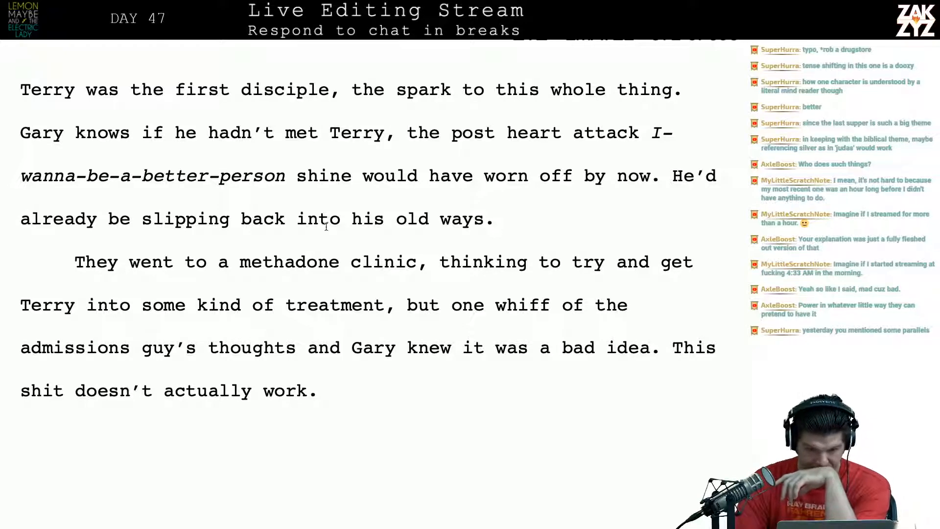
click(443, 227)
click(501, 226)
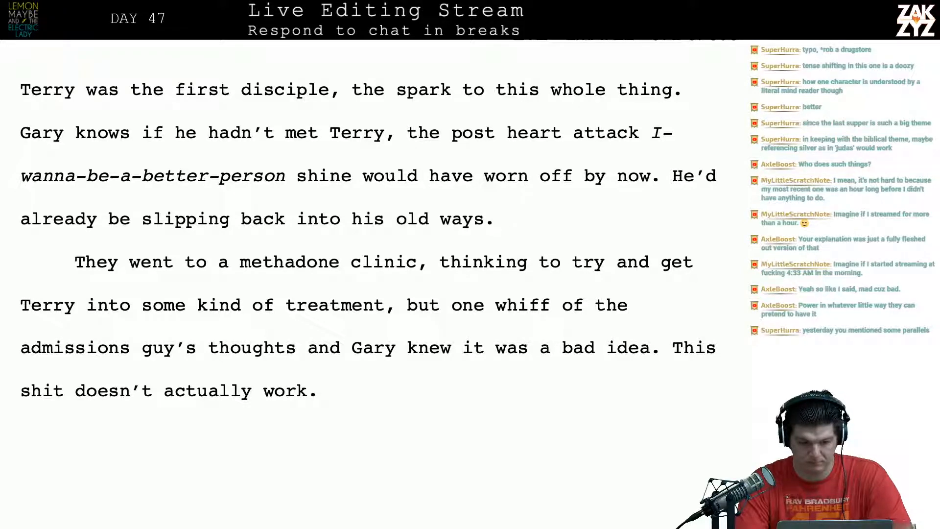
text(Gary only e)
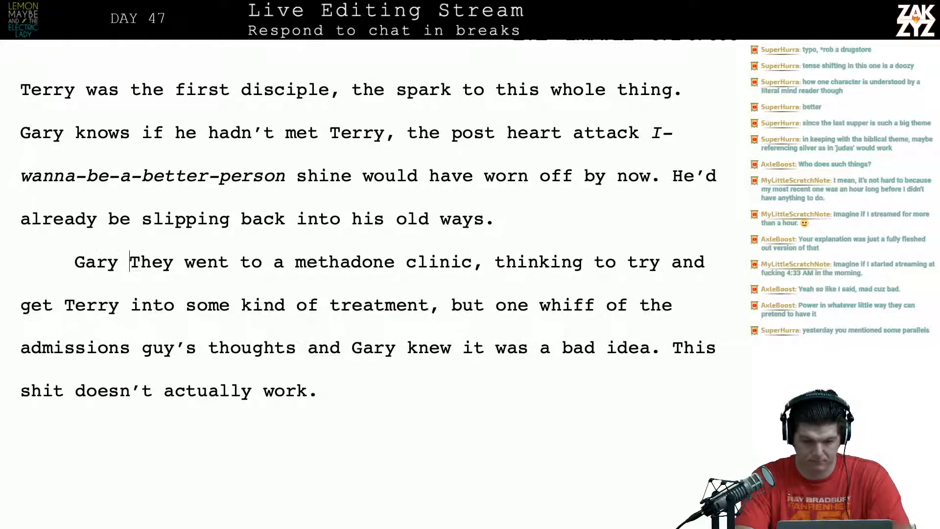
text(xpected to try )
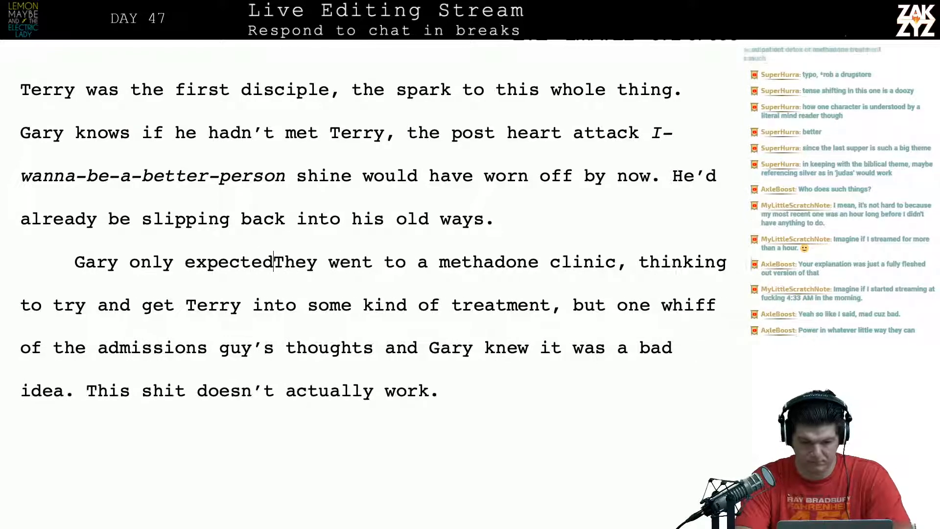
text(and work with)
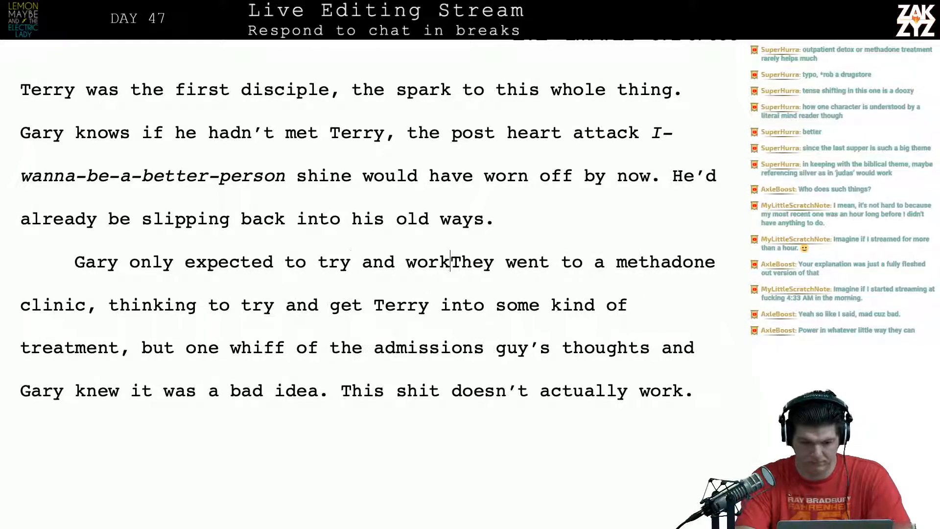
key(BackSpace)
key(BackSpace)
key(BackSpace)
key(BackSpace)
key(BackSpace)
key(BackSpace)
key(BackSpace)
key(BackSpace)
key(BackSpace)
key(BackSpace)
key(BackSpace)
key(BackSpace)
key(BackSpace)
key(BackSpace)
key(BackSpace)
key(BackSpace)
key(BackSpace)
key(BackSpace)
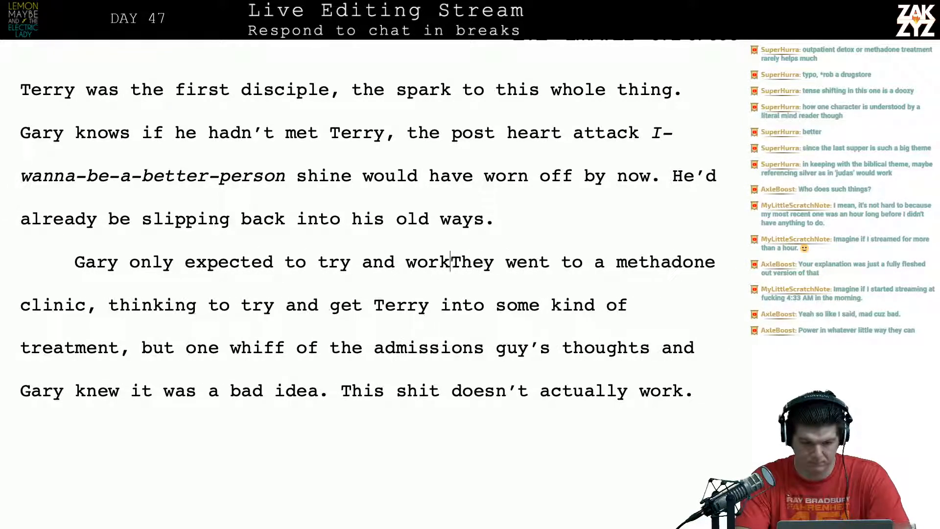
key(BackSpace)
key(BackSpace)
key(BackSpace)
key(BackSpace)
key(BackSpace)
key(BackSpace)
key(BackSpace)
key(BackSpace)
key(BackSpace)
key(BackSpace)
key(BackSpace)
key(BackSpace)
key(BackSpace)
key(BackSpace)
key(BackSpace)
key(BackSpace)
key(BackSpace)
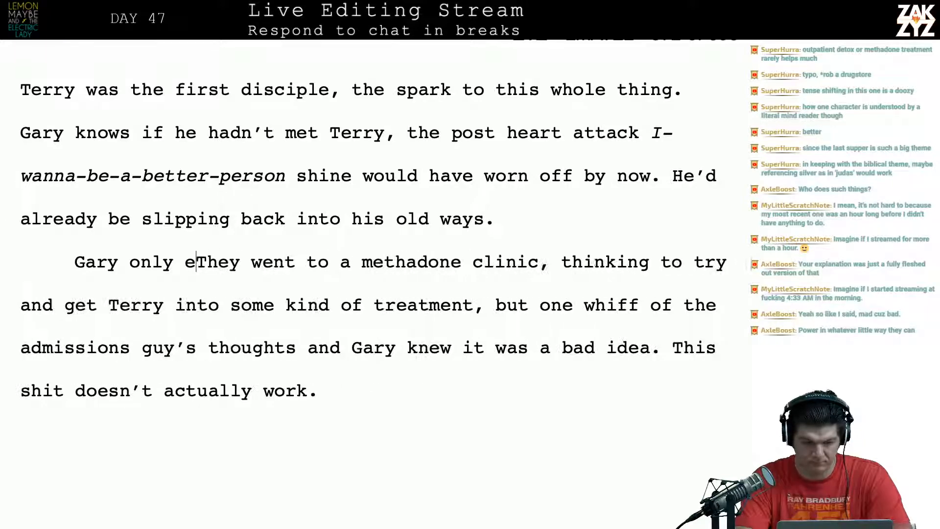
Write "Gary didn't expect there to be others." as its own paragraph, leaving a blank line before the methadone clinic paragraph.
text(didn't expect t)
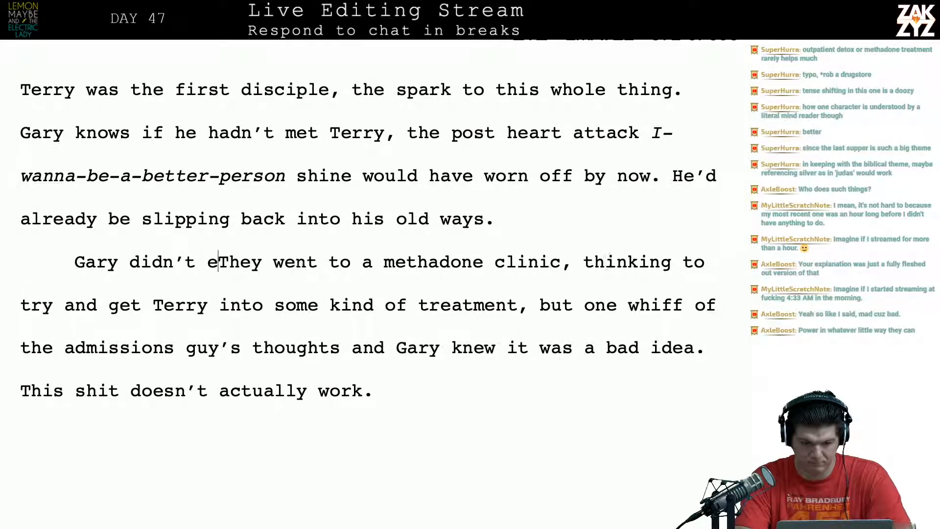
text(here to be others.)
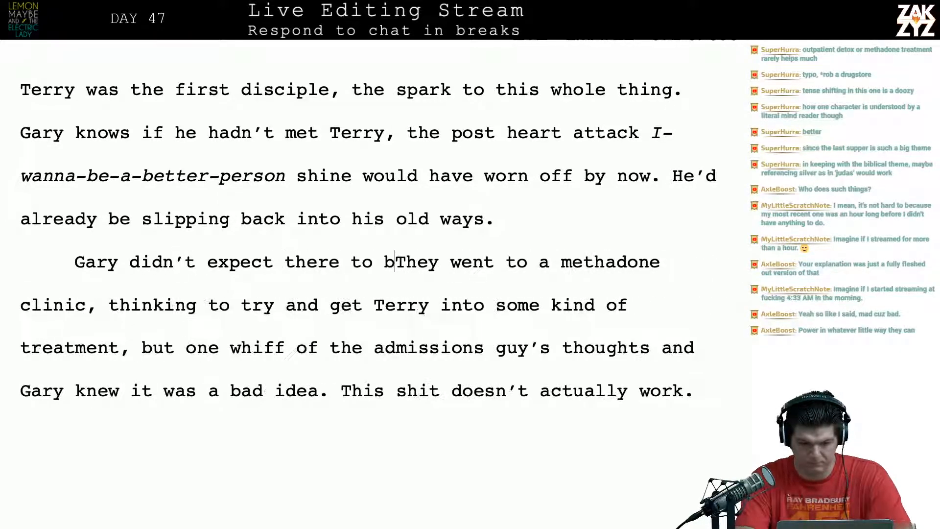
key(Return)
key(Return)
key(Left)
key(Left)
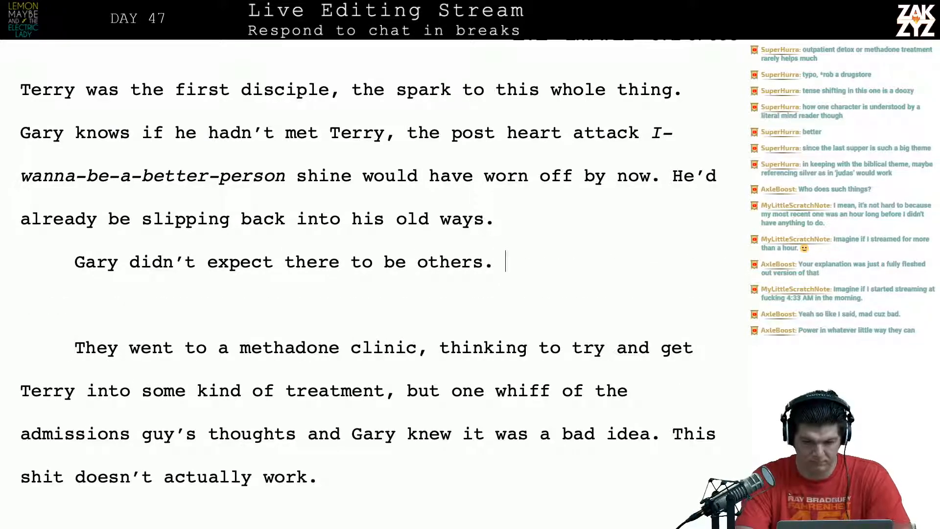
Extend the new sentence after "others" with ", he was going to focus on saving just this one guy." and begin another with "But as".
key(BackSpace)
key(BackSpace)
text(, he was go)
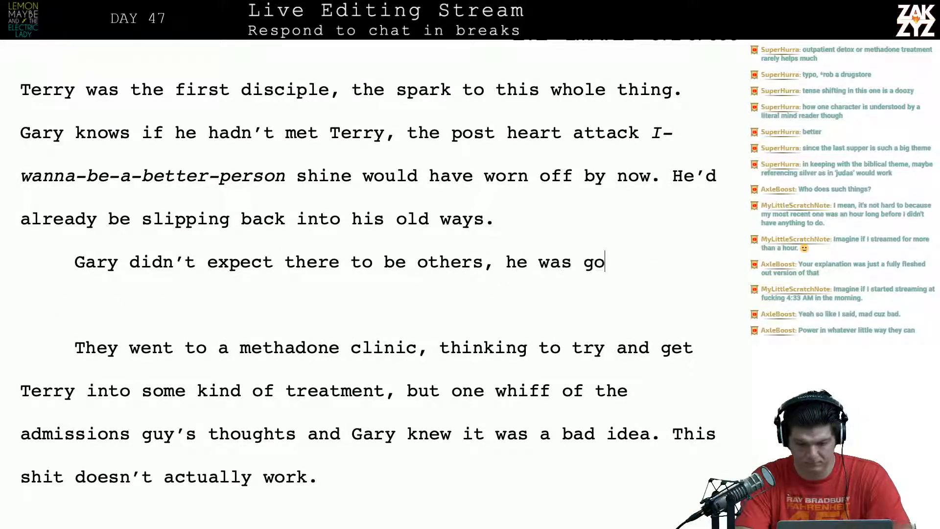
text(ing to focus on saving )
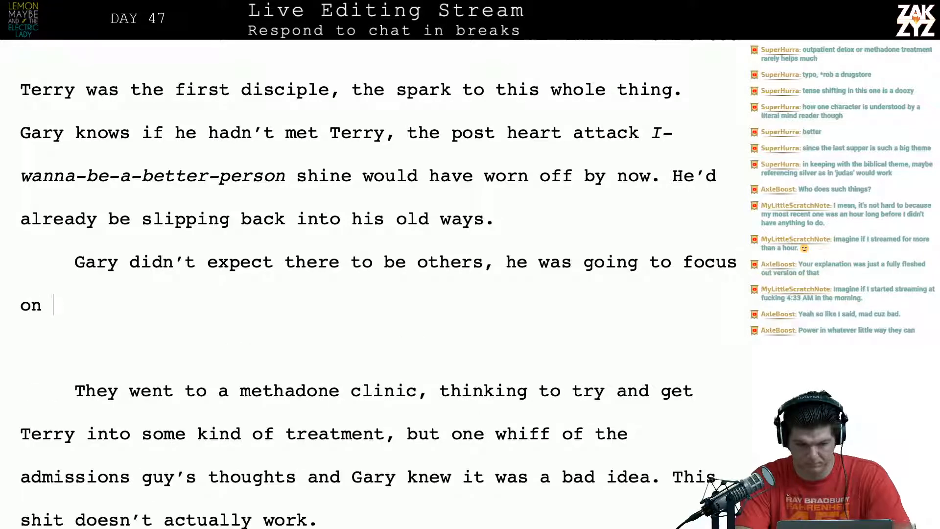
text(just this )
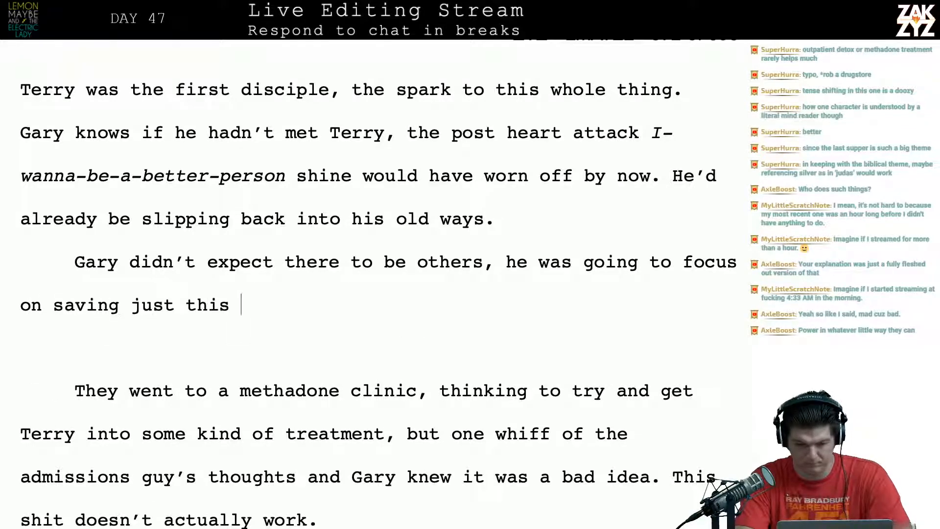
text(one guy. But as t)
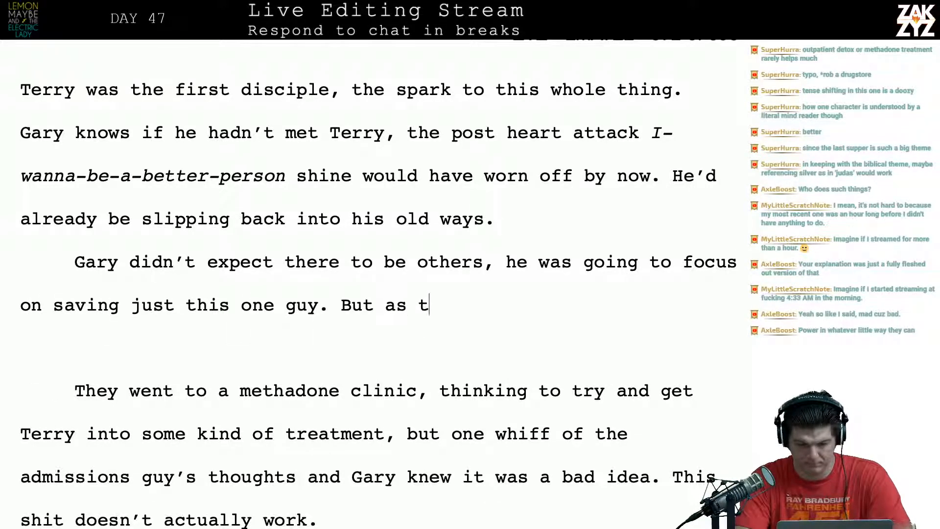
Continue the new sentence with "they were walking past a methadone clinic", keeping "methadone" in lower case.
text(hey were walking )
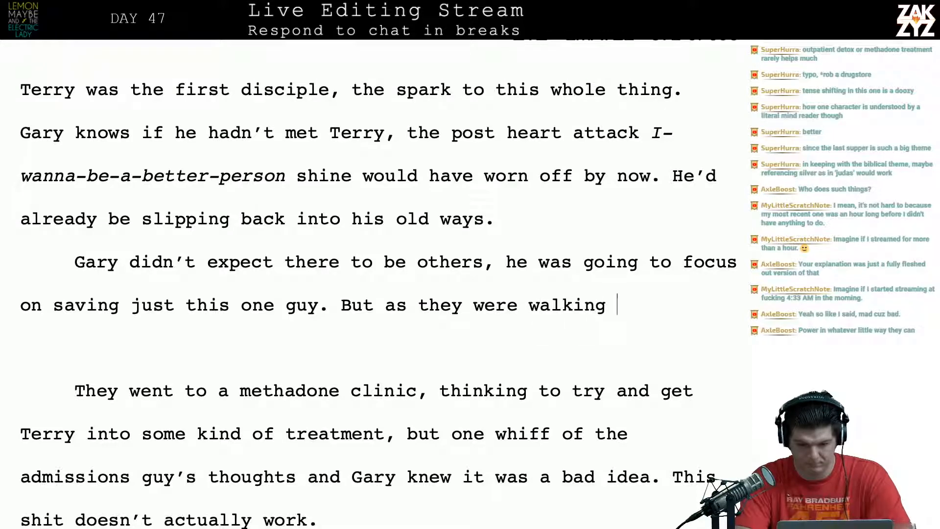
text(past a Methado)
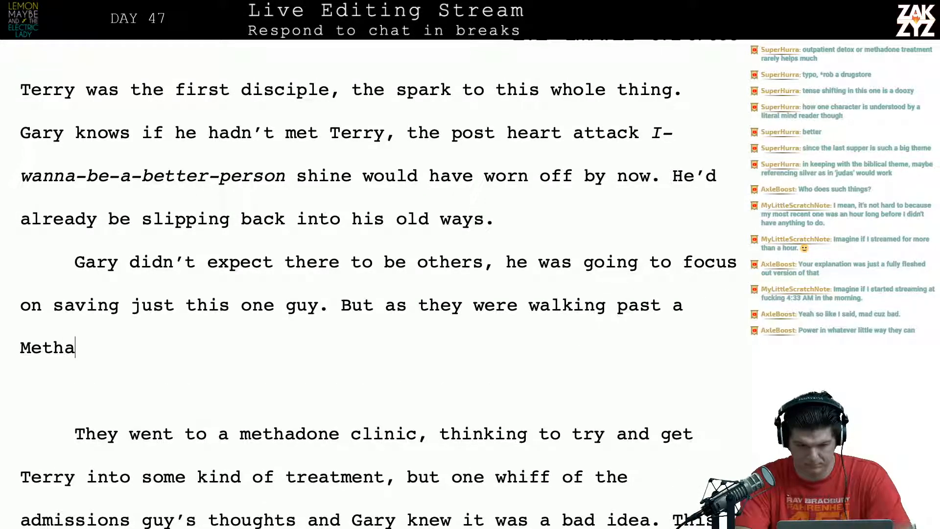
key(BackSpace)
key(BackSpace)
key(BackSpace)
key(BackSpace)
key(BackSpace)
key(BackSpace)
key(BackSpace)
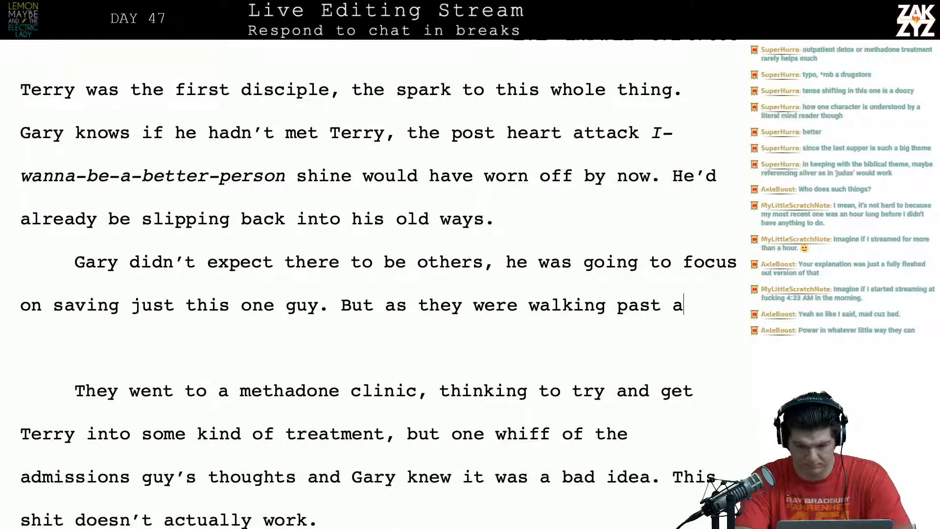
text(methadone clin)
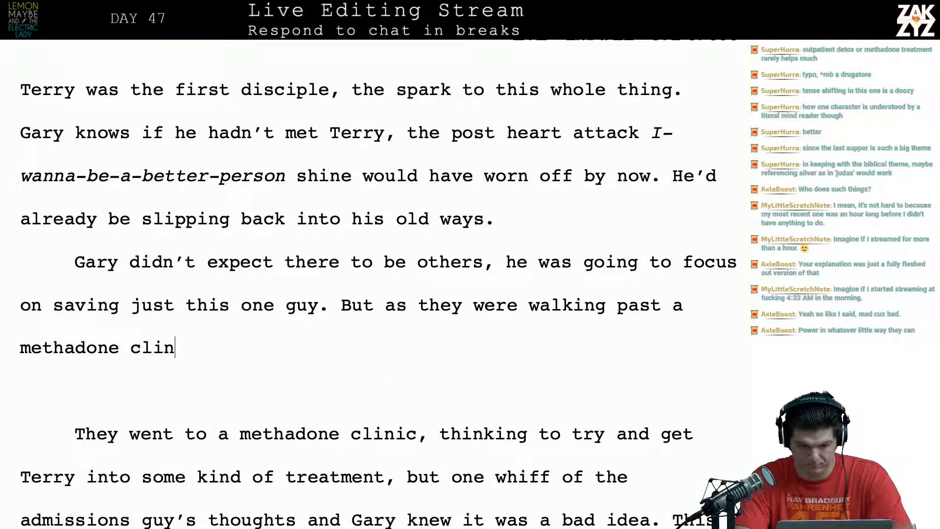
Continue the sentence after "walking past a methadone" with "clinic, Gary could hear two men plotting to rob a drugstore".
text(ic, Gary cou)
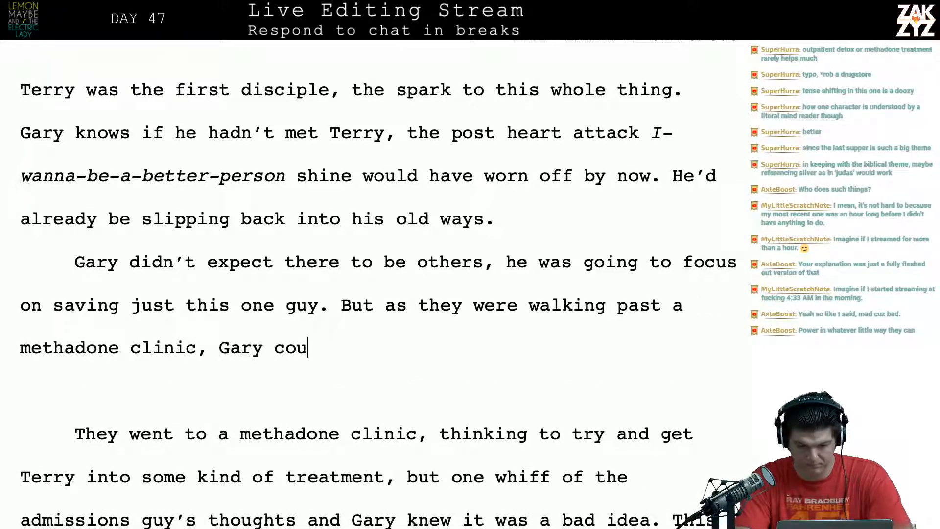
text(ld hear two men )
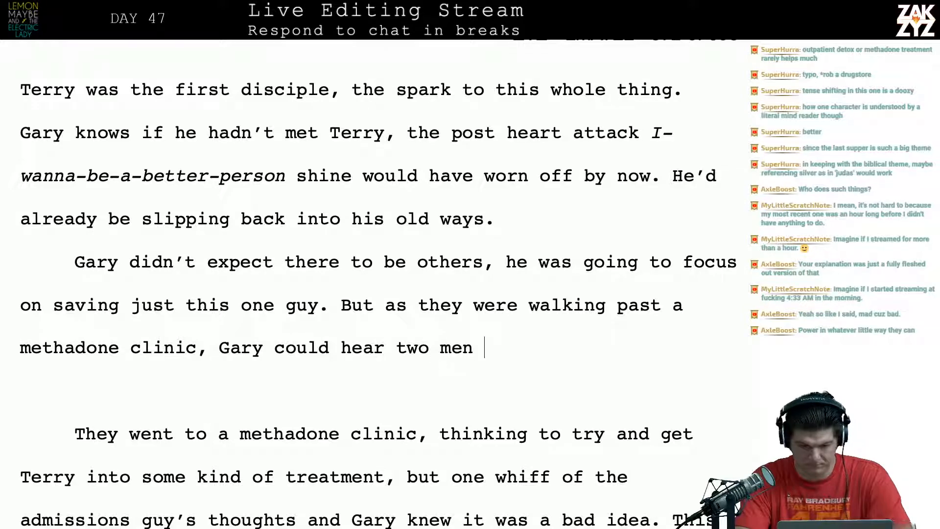
text(plotting to r)
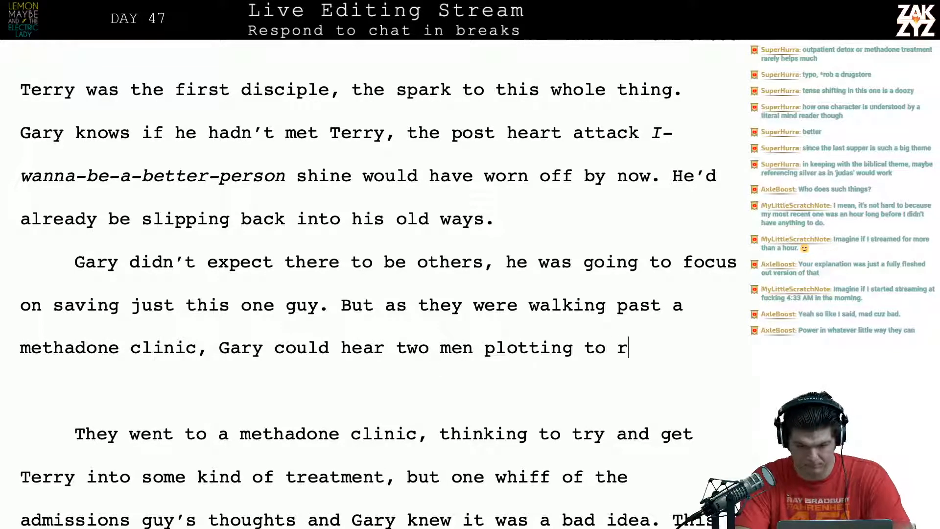
text(ob a drugstore )
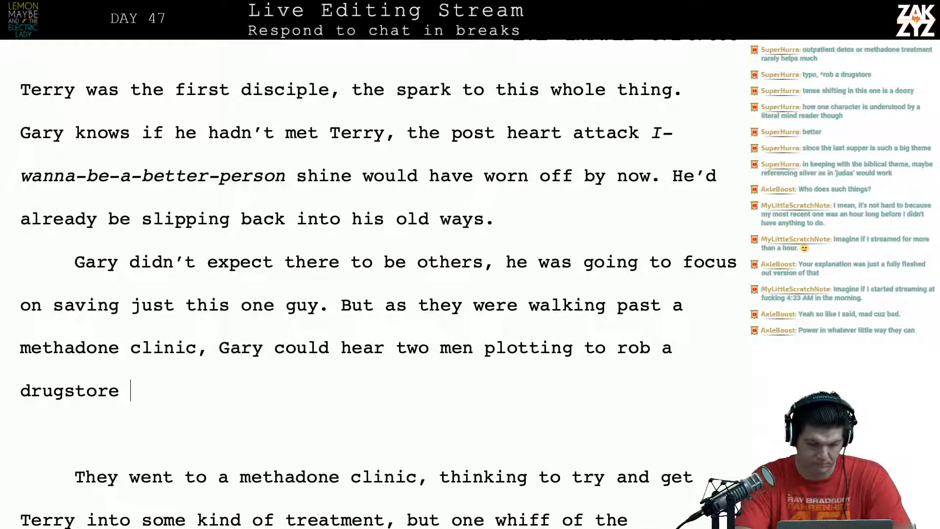
Complete the paragraph after "drugstore" with "on 8th street, he had to stop them. Their plan was just so stupid.".
text(on 8th s)
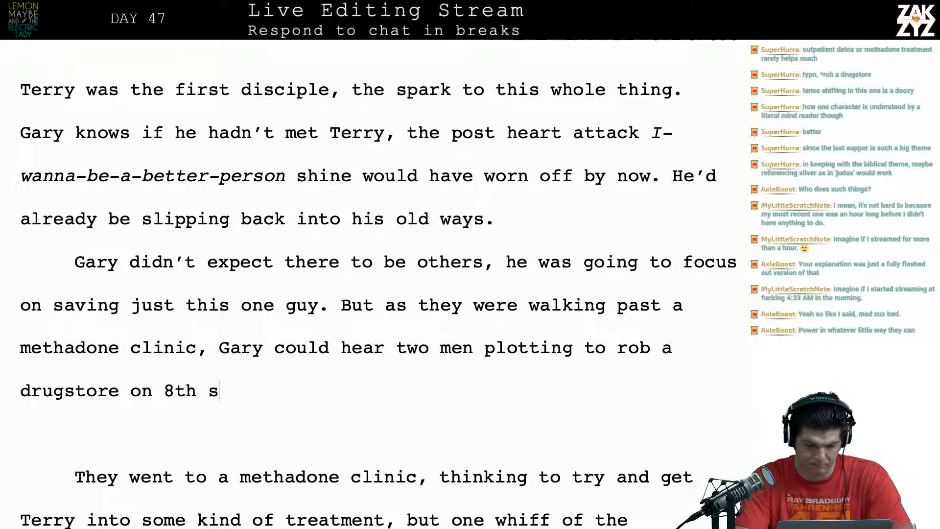
text(treet, he h)
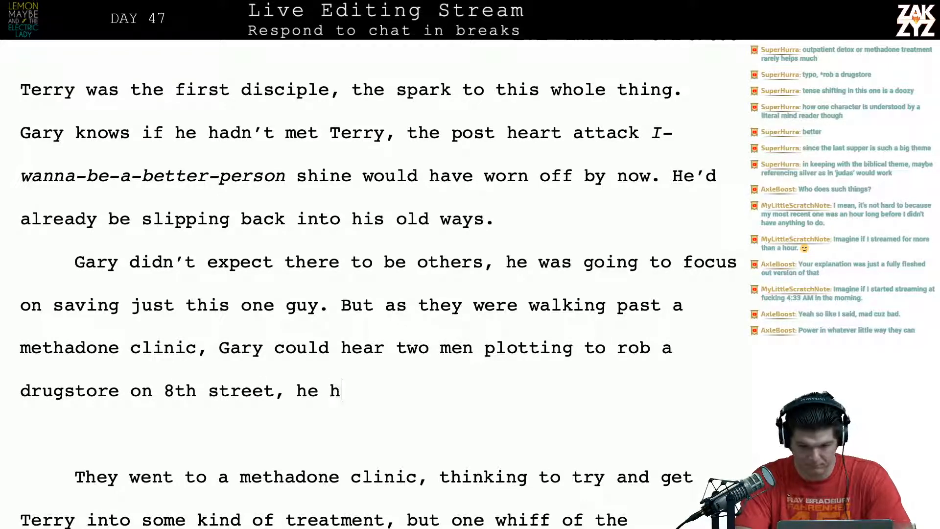
text(ad to stop them)
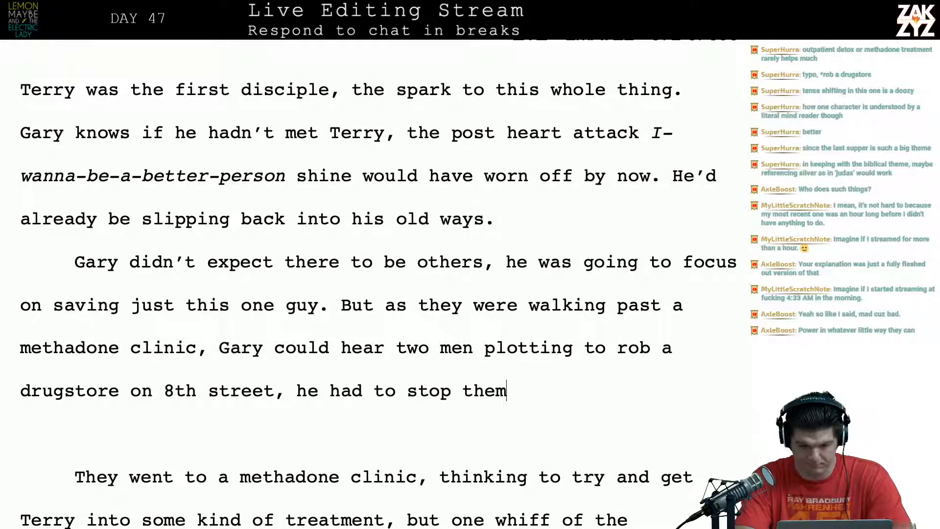
text(. Their plan was)
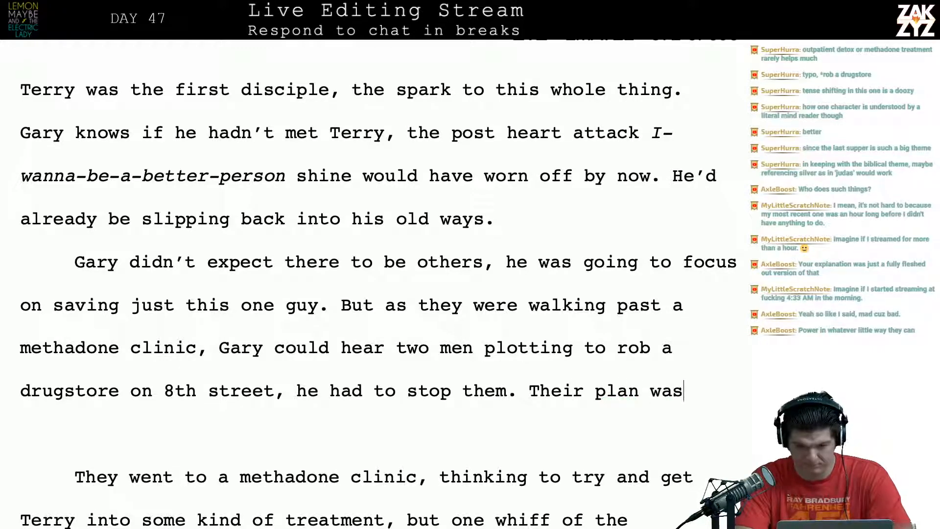
text( just so stupid.)
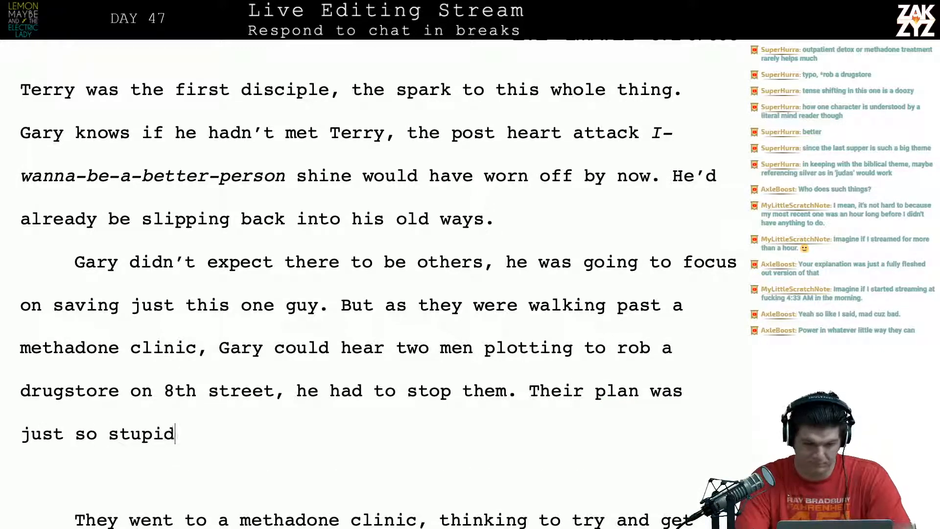
Delete the old draft between "just so stupid." and the "Never work," dialogue, including the methadone clinic paragraph, the Al and Robeson lines and blank lines.
key(shift+Down)
key(shift+Down)
key(shift+Down)
key(shift+Down)
key(shift+Down)
key(shift+Down)
key(shift+Down)
key(shift+Down)
key(shift+Down)
key(shift+Down)
key(shift+Down)
key(shift+Down)
key(shift+Down)
key(shift+Down)
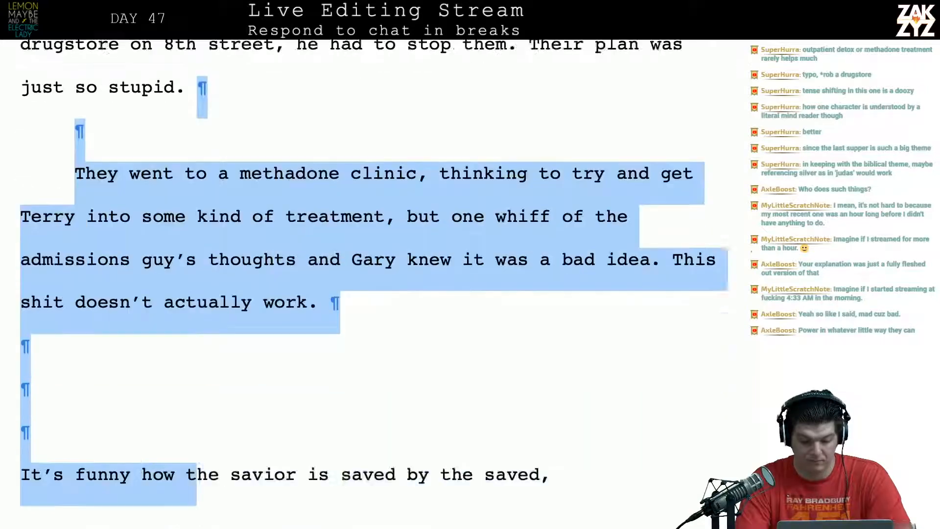
key(shift+Down)
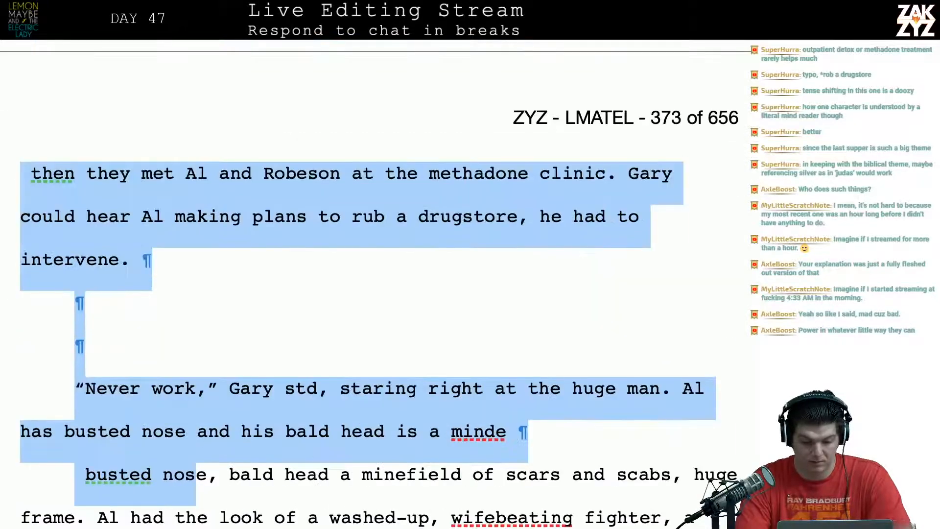
key(Delete)
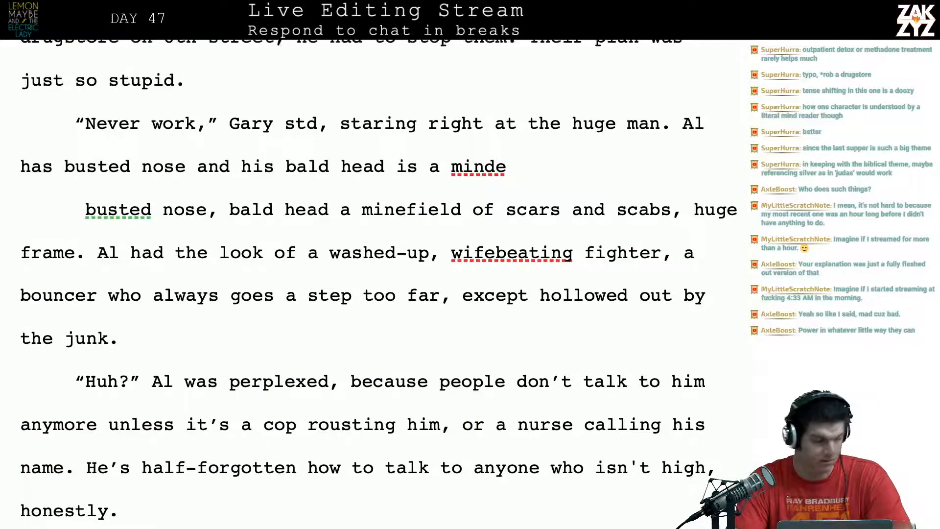
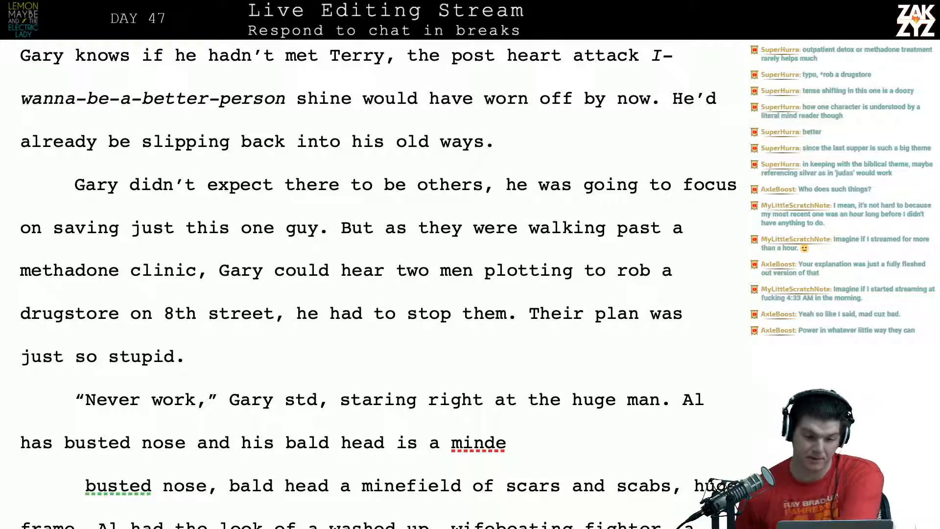
Split the sentence after "8th street" by replacing the comma with a period and capitalizing "He" in "He had to stop them".
scroll(453, 167, down, 1)
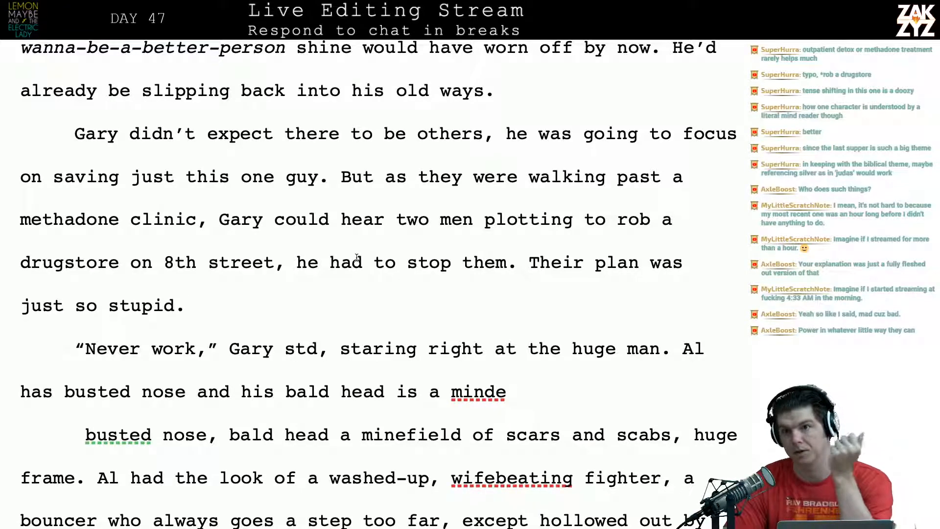
scroll(357, 258, down, 1)
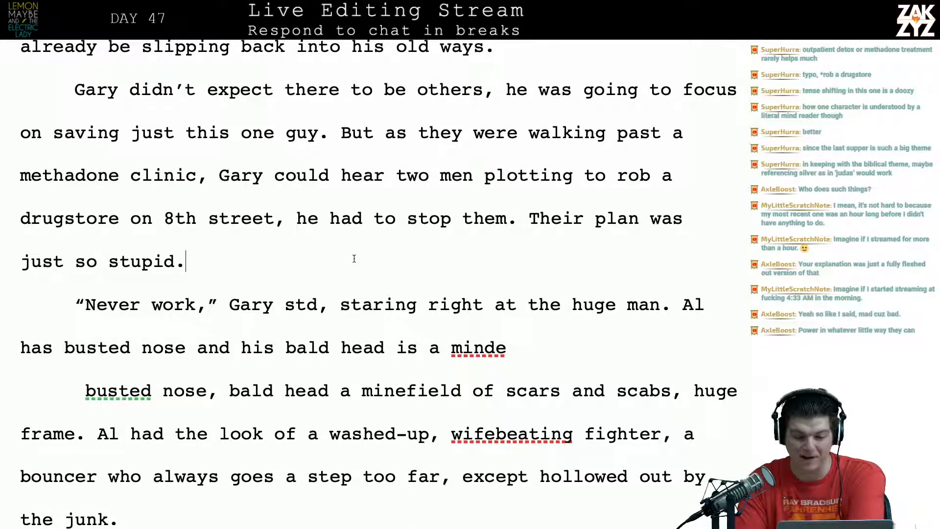
click(351, 218)
key(Right)
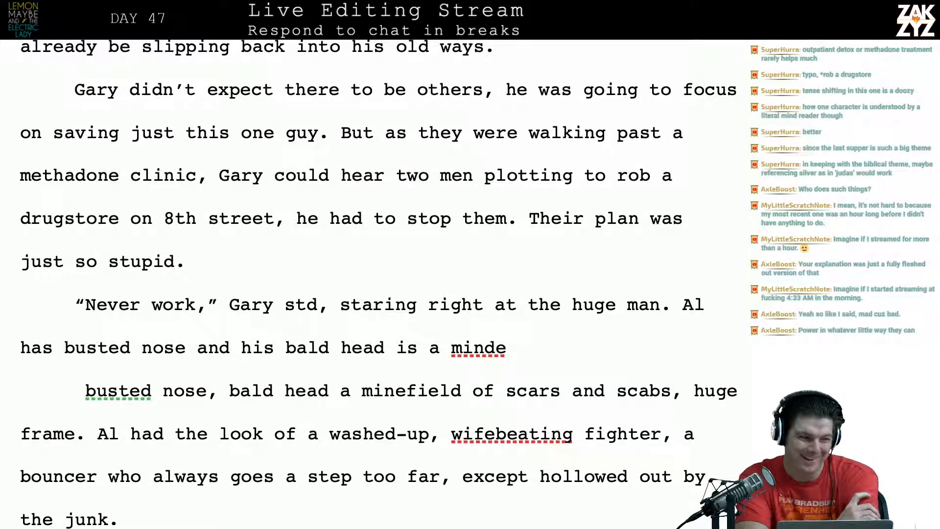
scroll(378, 284, down, 1)
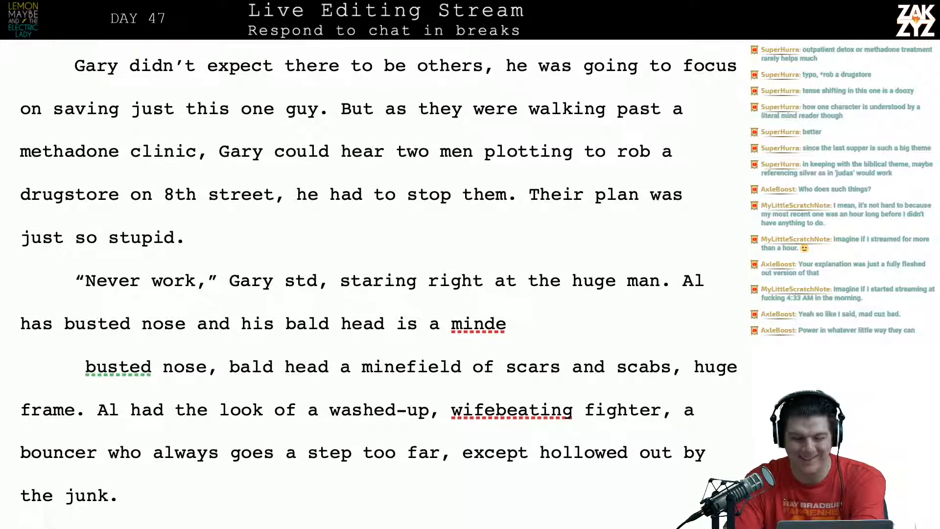
scroll(378, 284, down, 1)
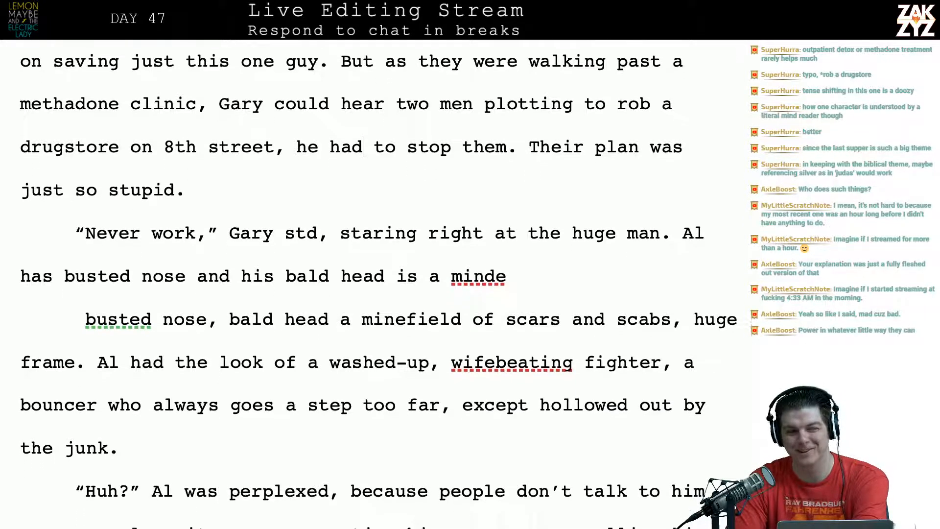
scroll(354, 258, down, 1)
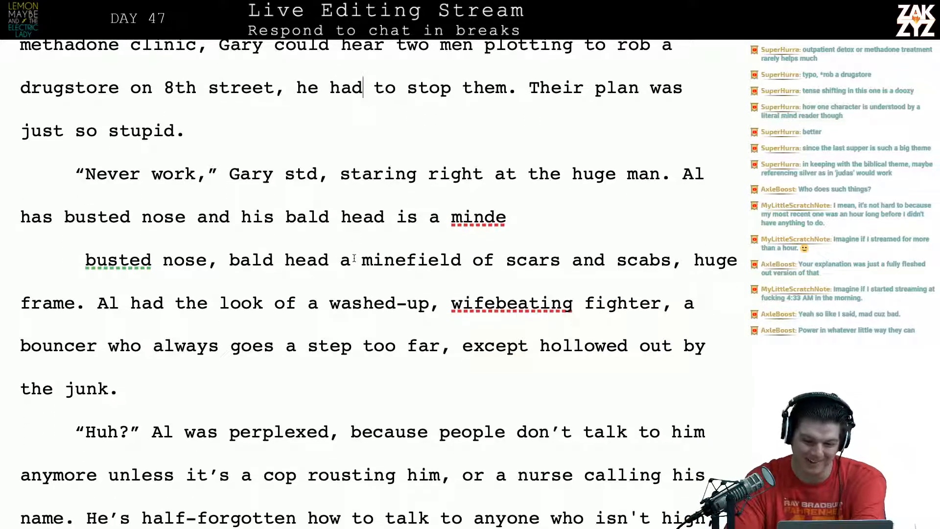
scroll(354, 258, up, 2)
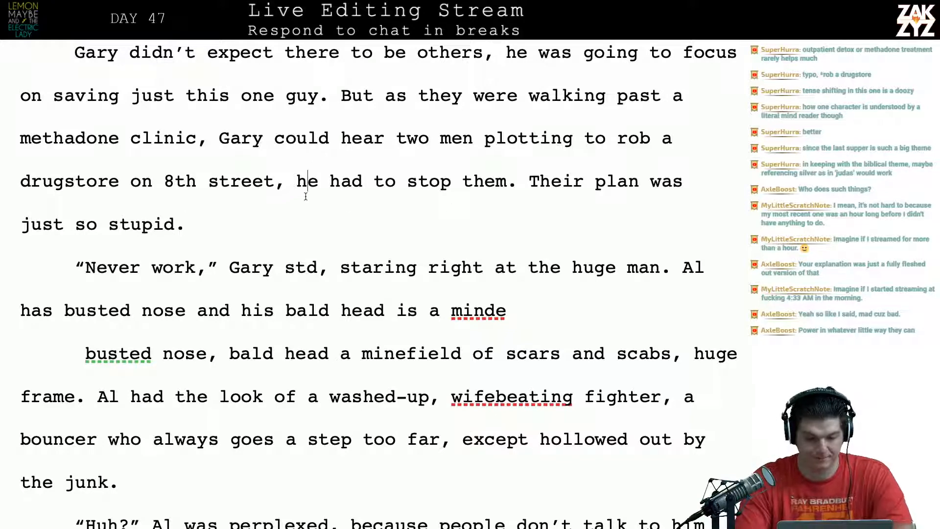
click(296, 182)
key(BackSpace)
text(.)
key(Right)
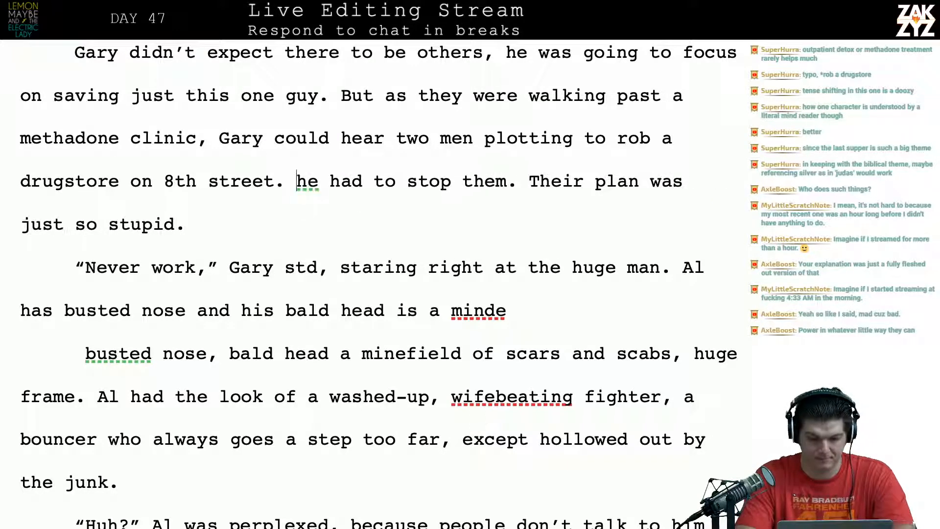
key(Right)
key(BackSpace)
text(H)
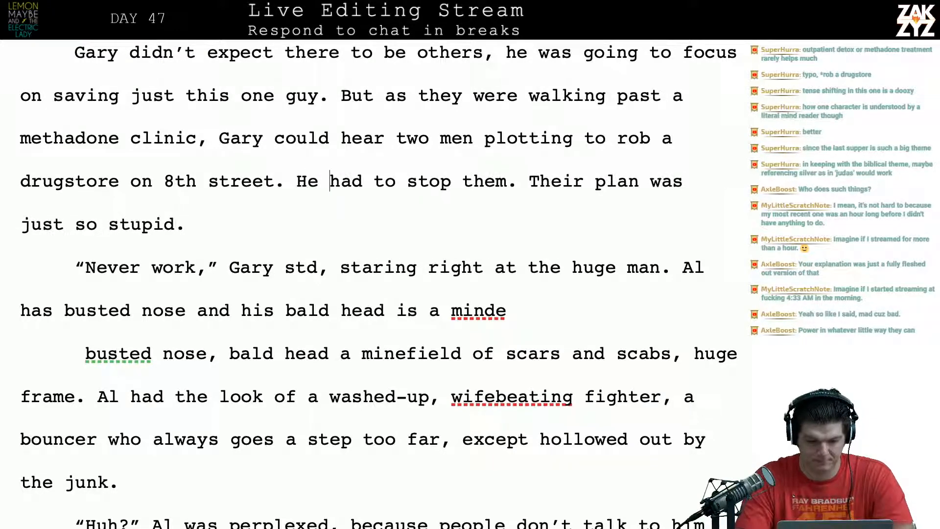
Write "That'll never work," Gary told Al, a huge man with a busted nose and a bald head covered with a minefield of scars.
text(That'll nev)
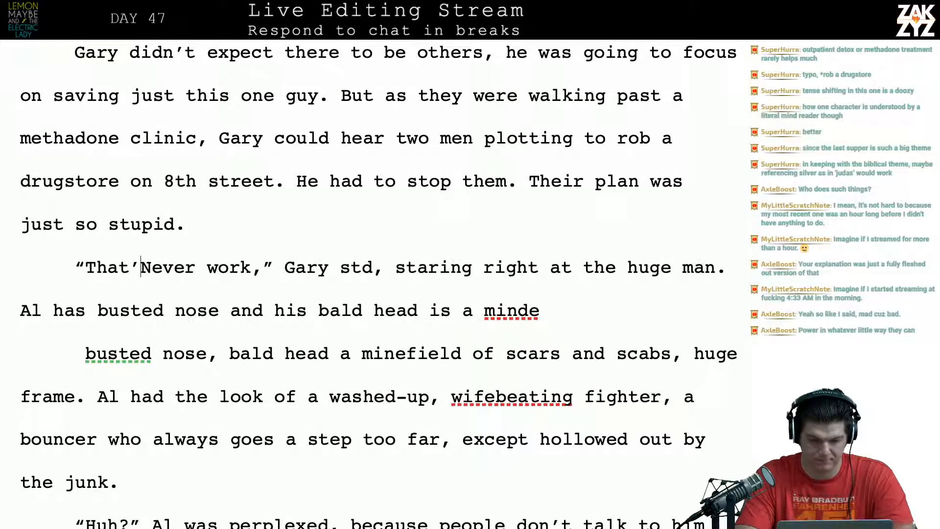
text(er work,")
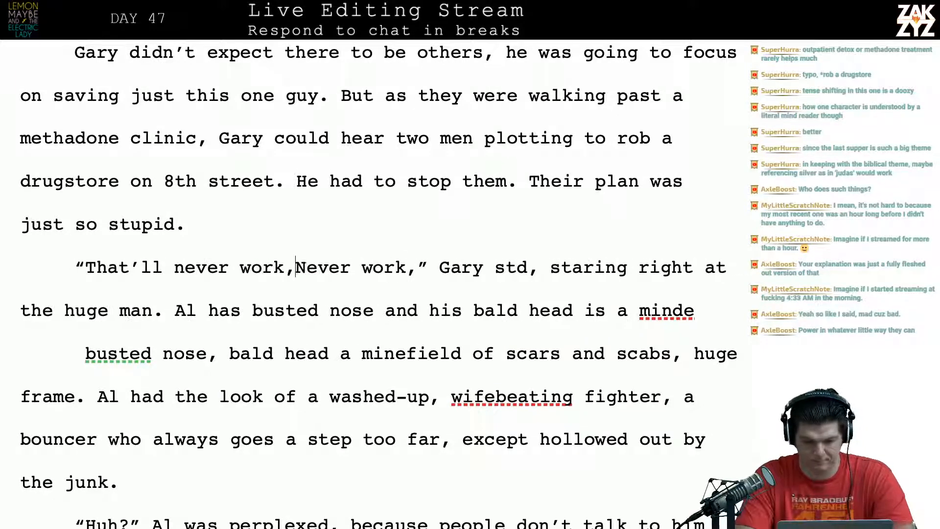
text( Gary told )
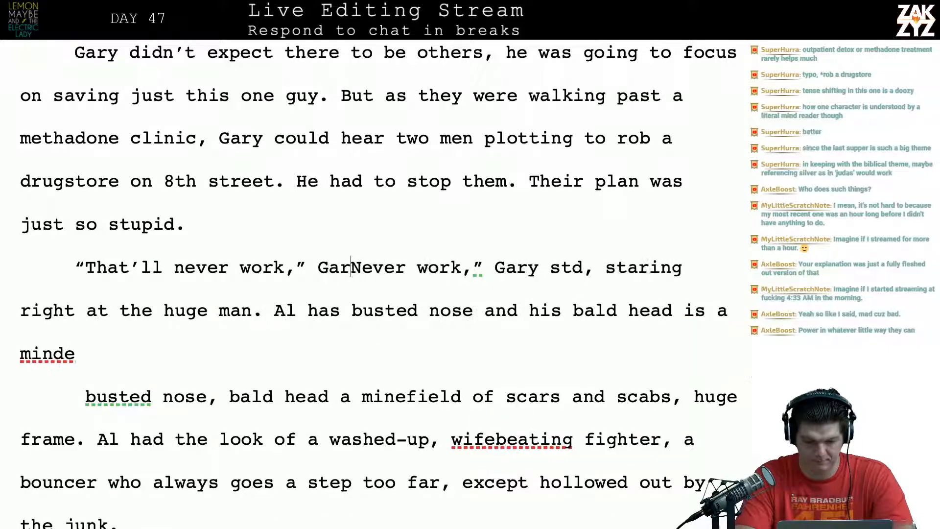
text(Al, a hug)
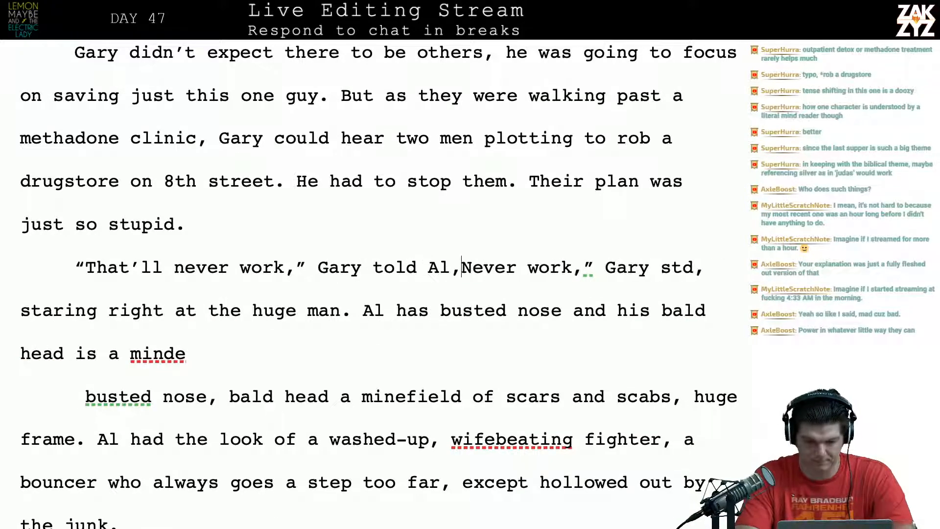
text(e man with a bust)
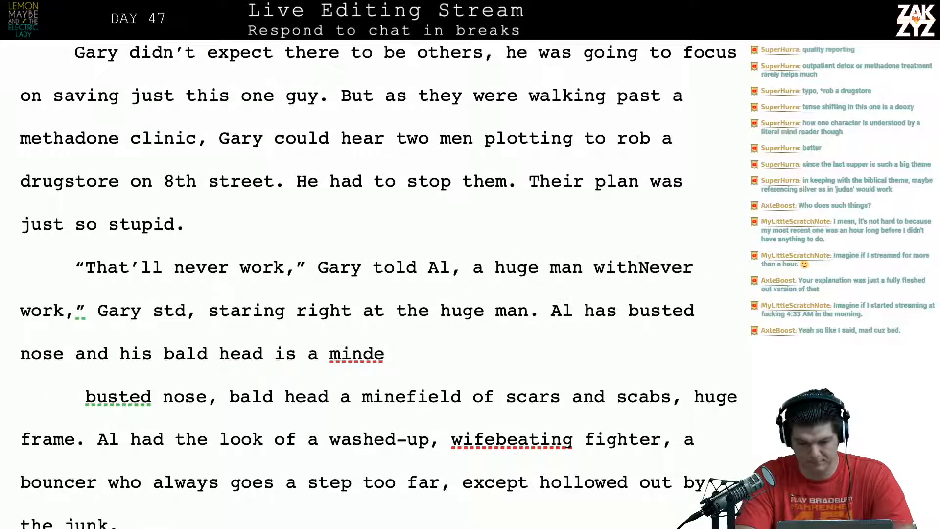
text(ed nose and a bal)
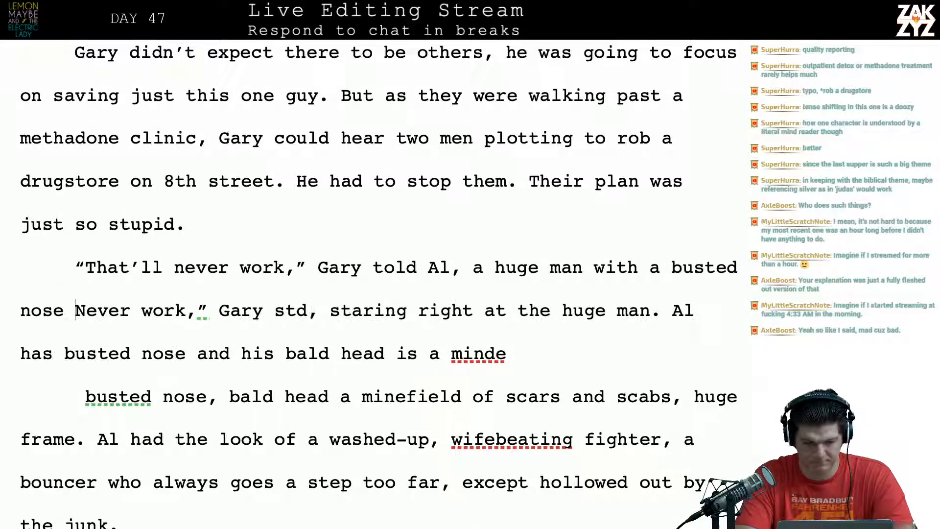
text(d head )
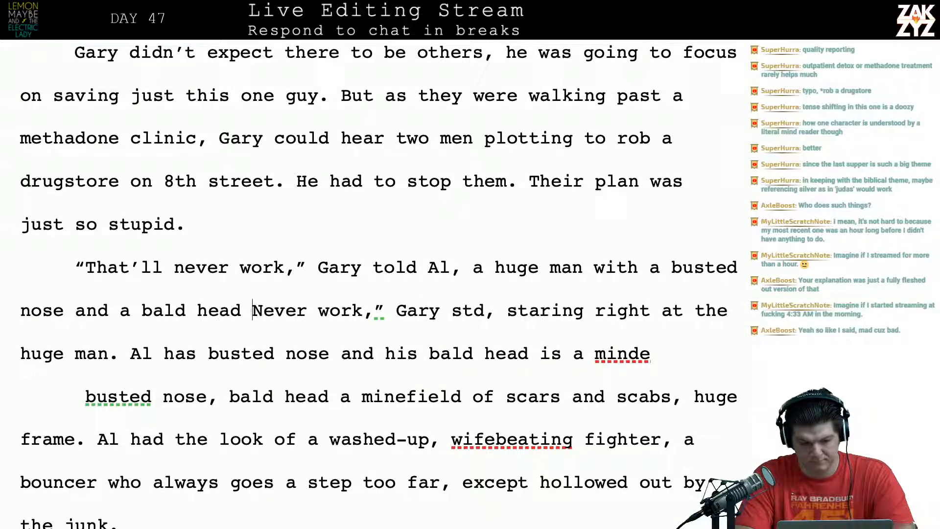
text(covered with)
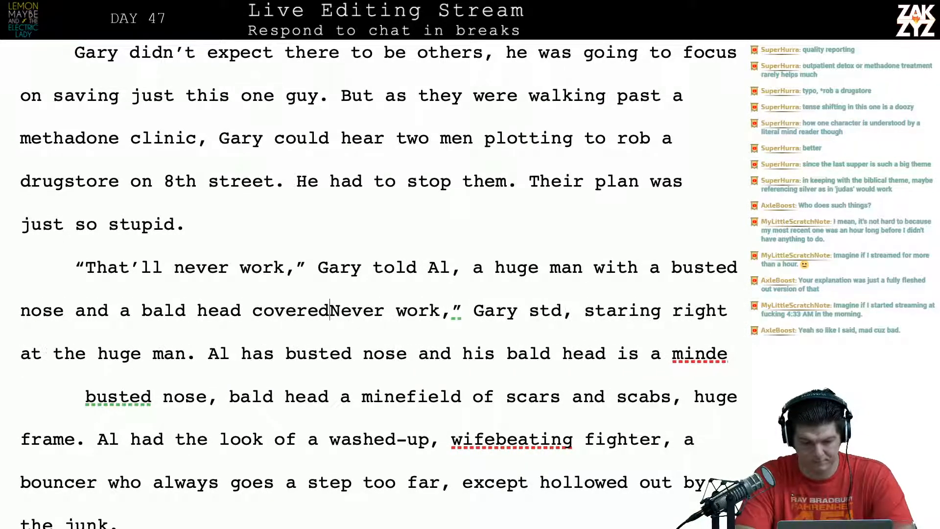
text( a minefield of )
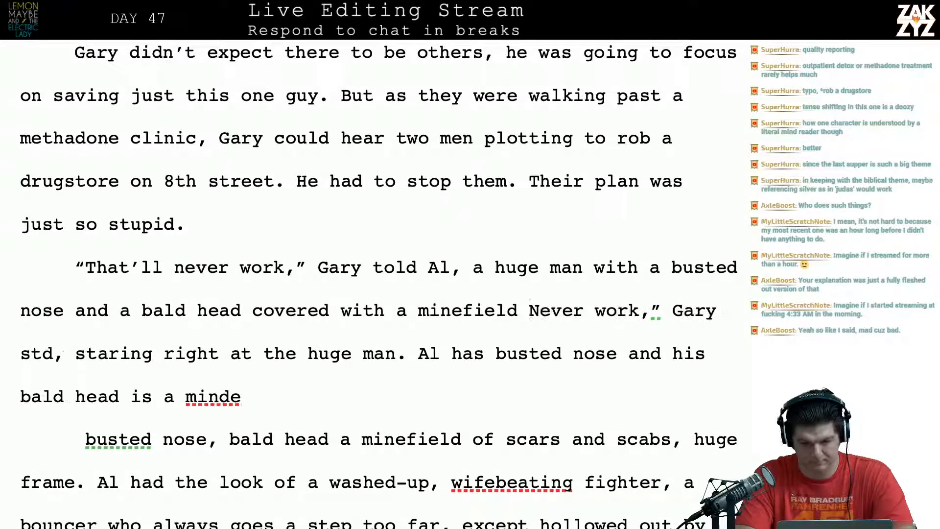
text(scars.)
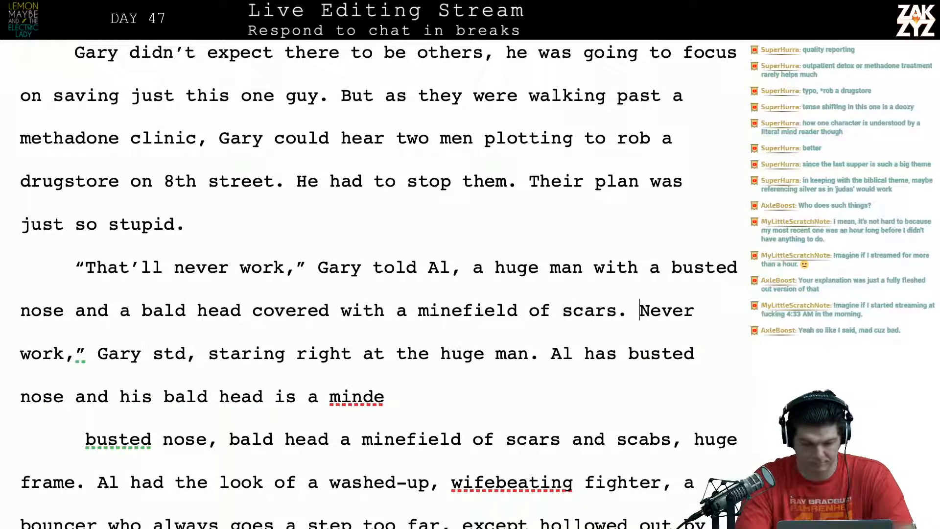
Delete the old description from "Never work," through "huge frame." so that "Al had the look" directly follows "a minefield of scars.".
key(shift+Down)
key(shift+Down)
key(shift+Down)
key(shift+Right)
key(shift+Right)
key(shift+Right)
key(shift+Right)
key(shift+Right)
key(shift+Right)
key(shift+Right)
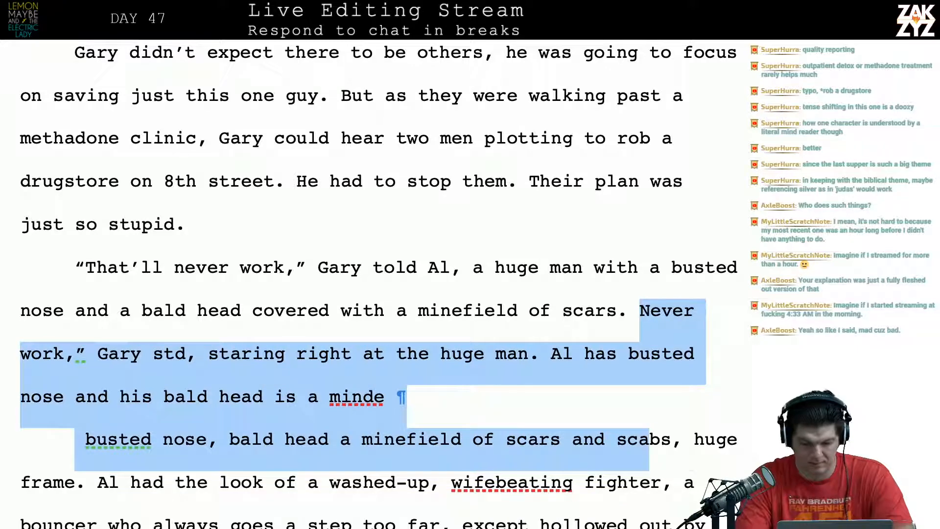
key(shift+Right)
key(shift+Right)
key(shift+Right)
key(shift+Right)
key(shift+Right)
key(shift+Right)
key(shift+Right)
key(shift+Right)
key(shift+Right)
key(shift+Right)
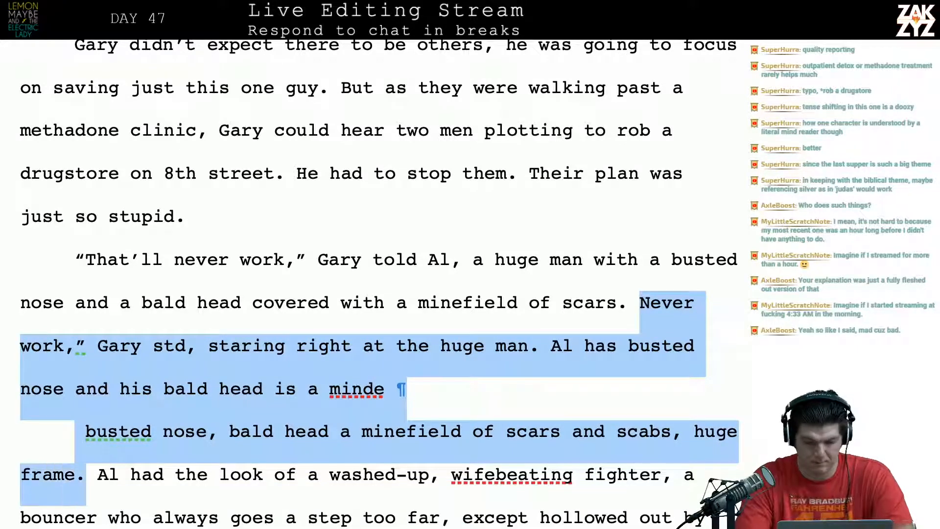
key(Delete)
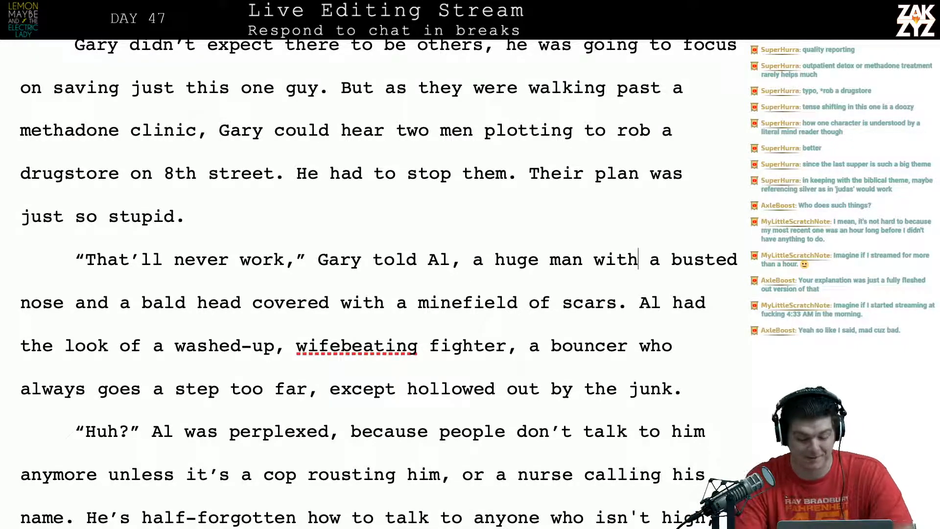
After "wifebeating fighter," insert "or a bouncer who always took things a step too far." ahead of the old bouncer clause.
scroll(173, 165, down, 1)
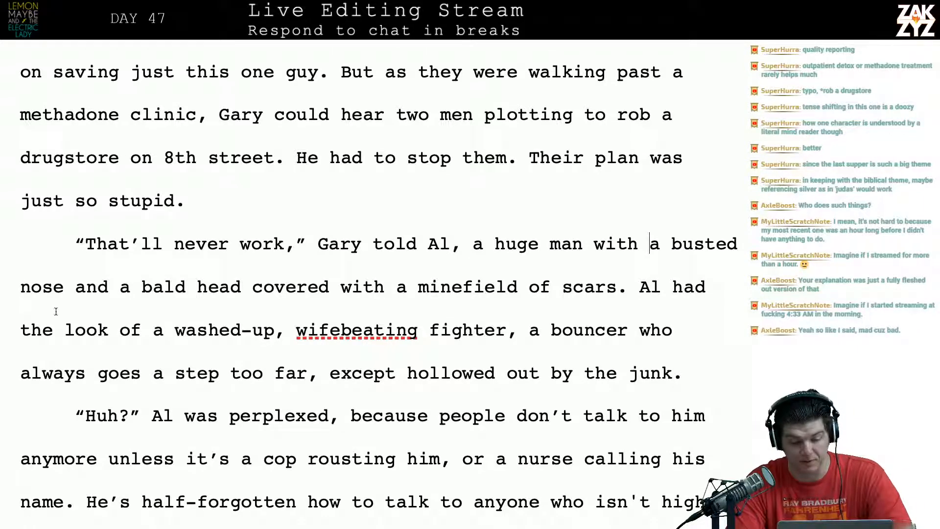
scroll(191, 304, down, 3)
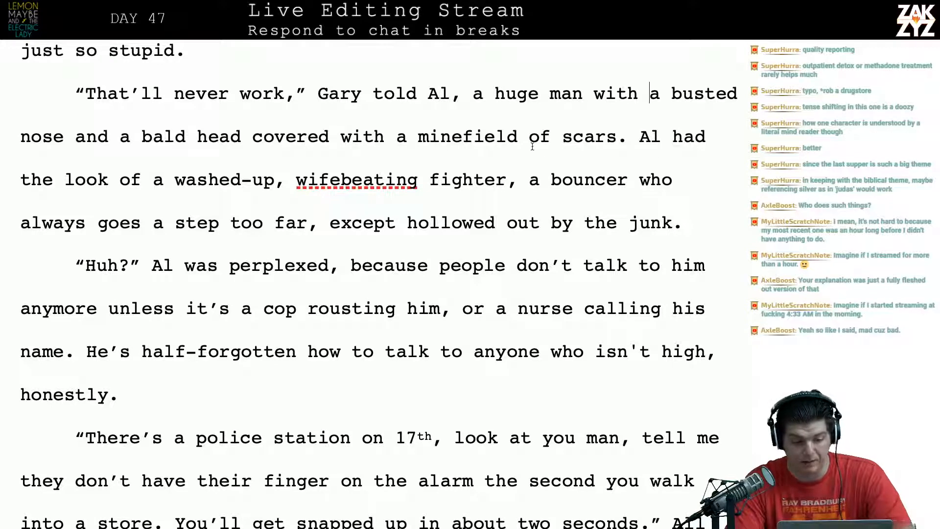
key(Right)
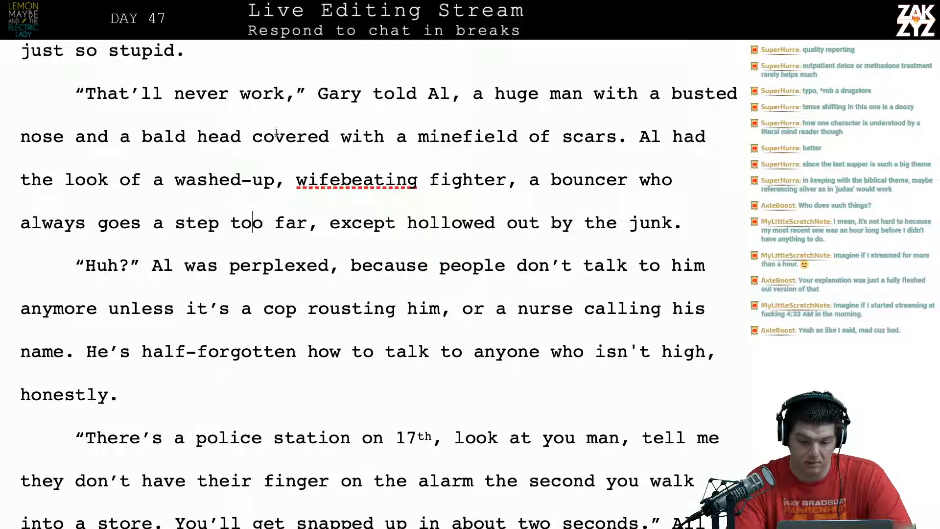
click(518, 180)
text(or  )
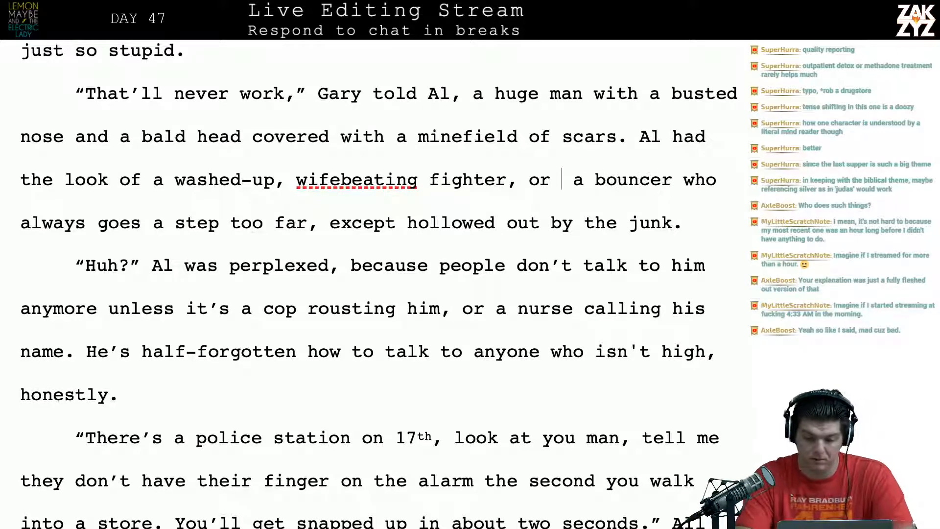
text(a bouncer who a)
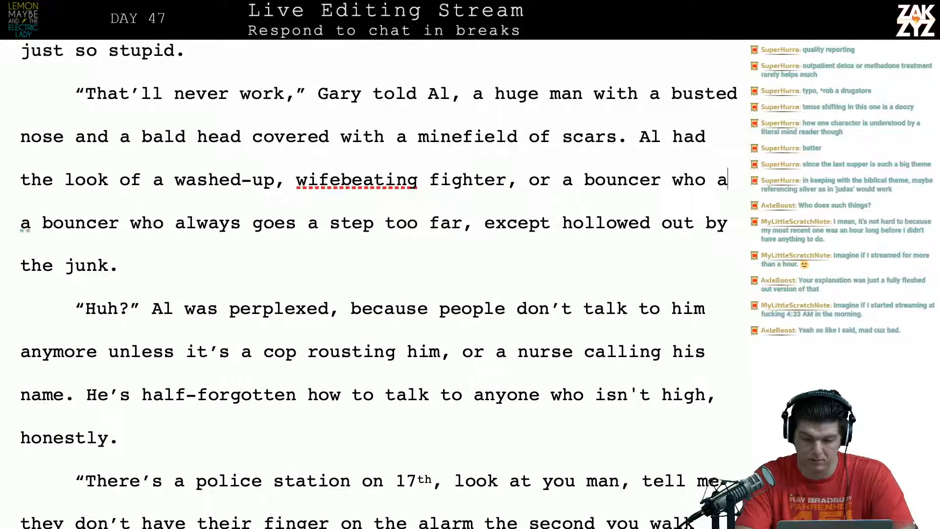
text(lways took thing)
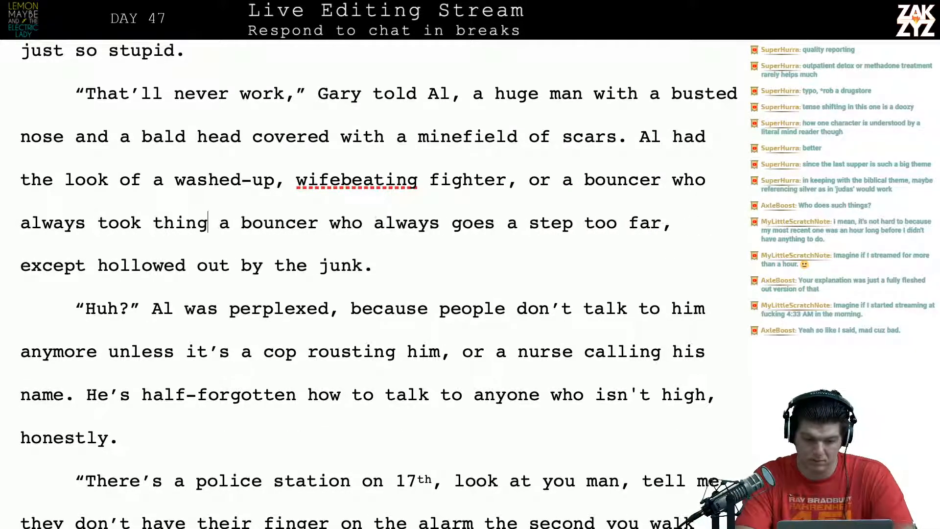
text(s a step to)
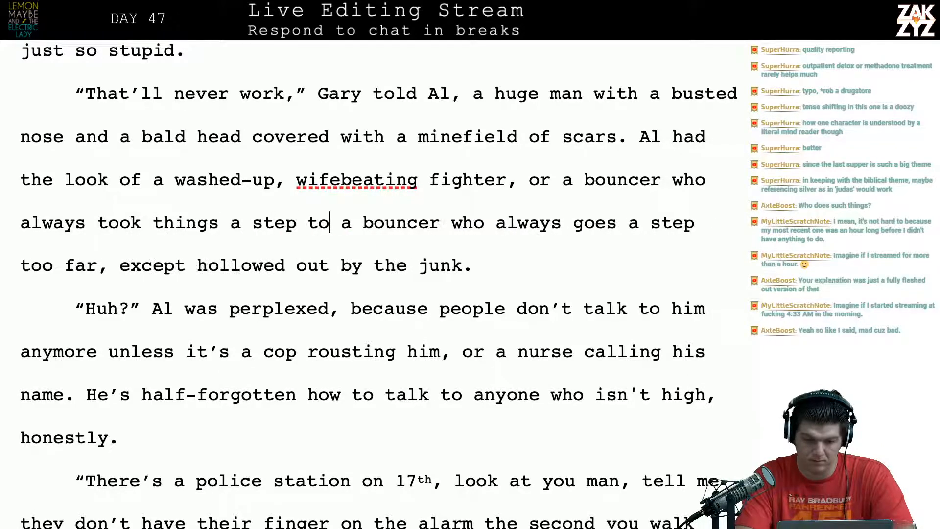
text(o far. )
text(His huge frame)
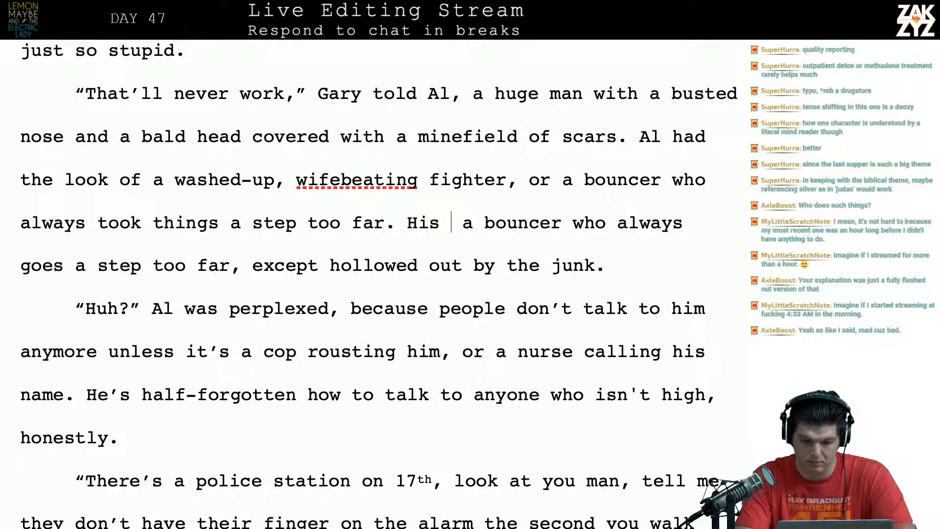
text( had been hol)
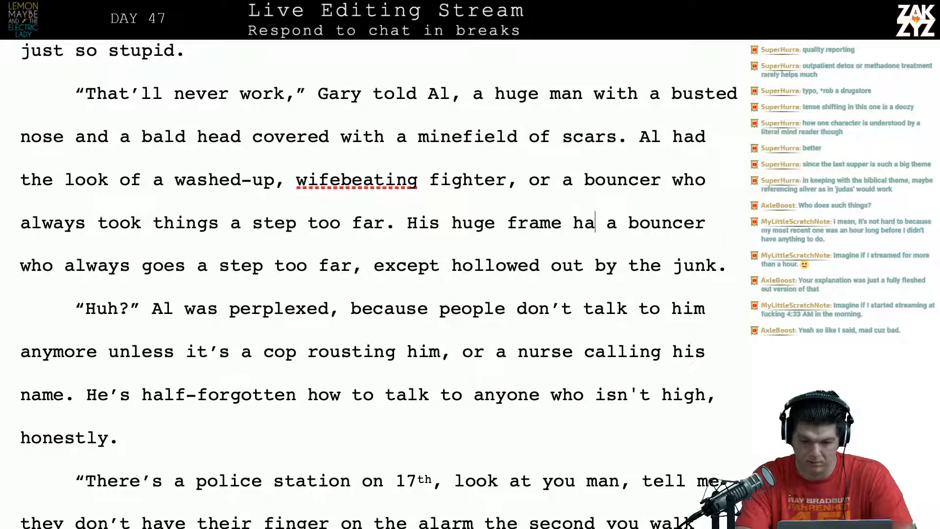
text(o)
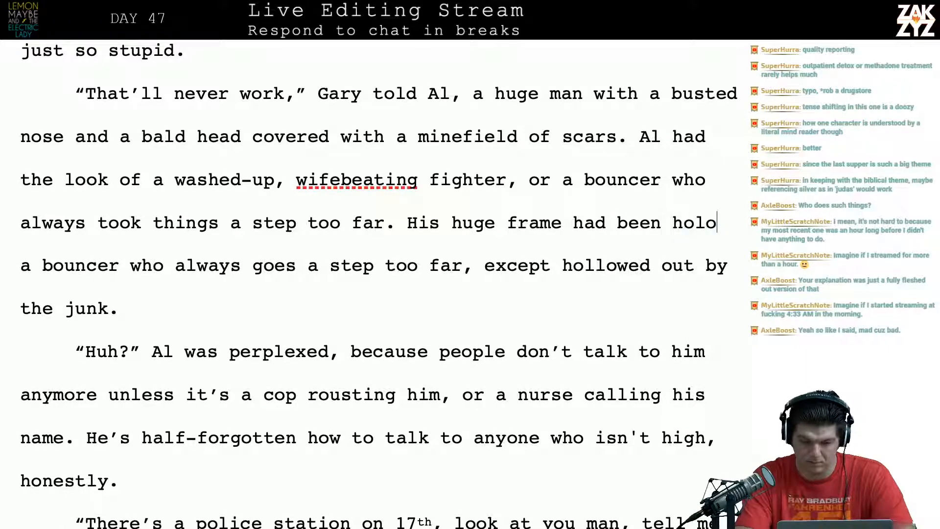
key(BackSpace)
key(BackSpace)
key(BackSpace)
key(BackSpace)
key(BackSpace)
key(BackSpace)
key(BackSpace)
key(BackSpace)
key(BackSpace)
key(BackSpace)
key(BackSpace)
key(BackSpace)
key(BackSpace)
key(BackSpace)
key(BackSpace)
key(BackSpace)
key(BackSpace)
key(BackSpace)
key(BackSpace)
key(BackSpace)
key(BackSpace)
key(BackSpace)
key(BackSpace)
key(BackSpace)
key(BackSpace)
key(BackSpace)
key(BackSpace)
key(BackSpace)
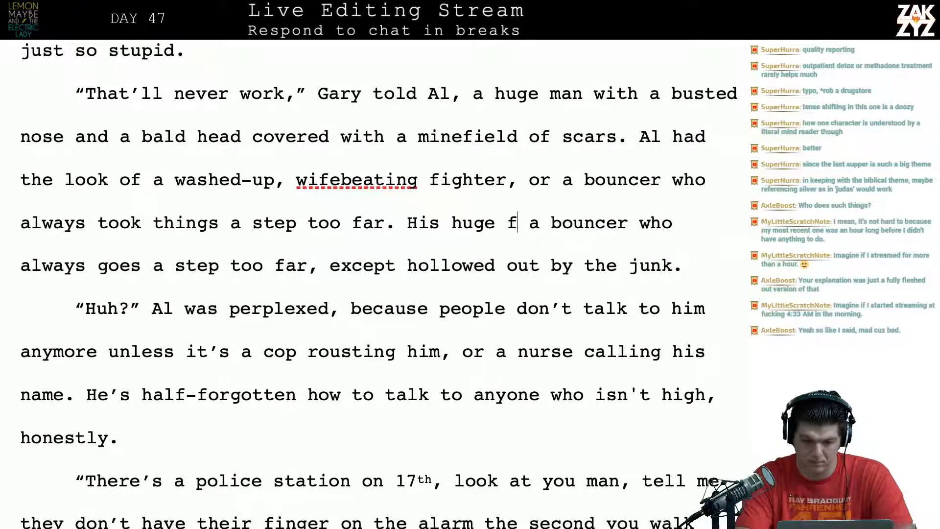
Push the old bouncer clause into its own paragraph below a blank line and add "But only from certain angles." after "a step too far.".
key(Return)
key(Return)
key(Left)
key(Left)
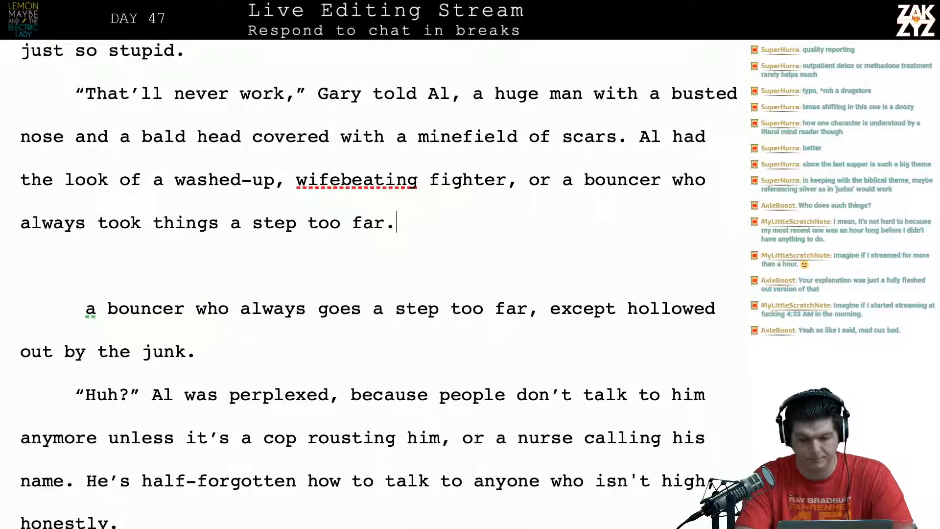
text(But on)
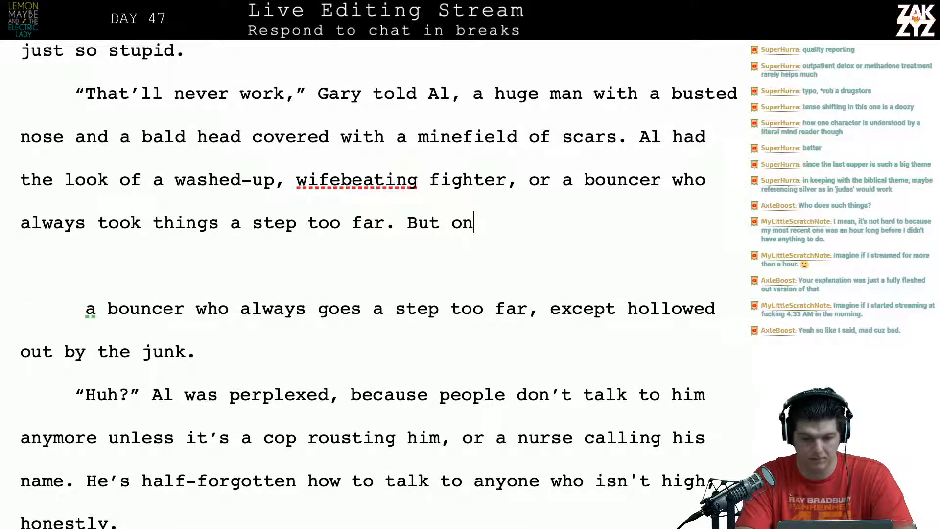
text(ly w)
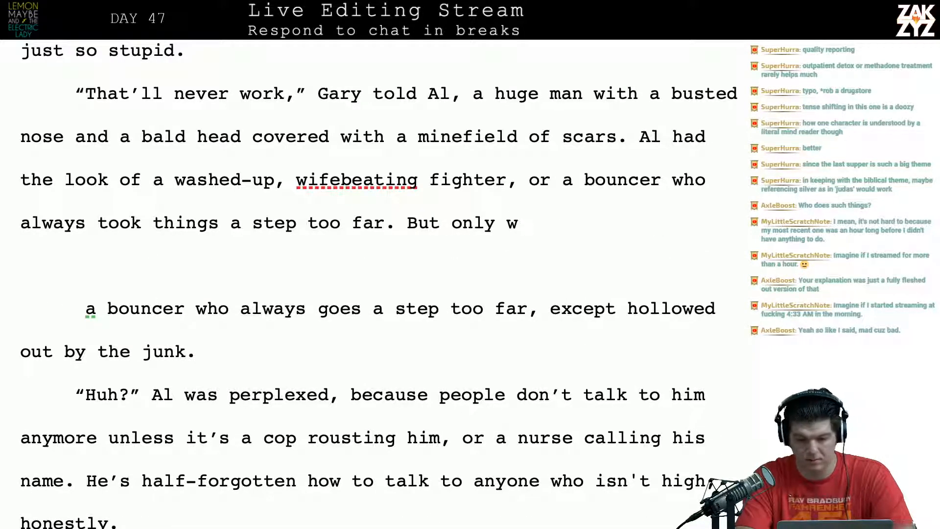
text(he)
key(BackSpace)
key(BackSpace)
key(BackSpace)
text(from cir)
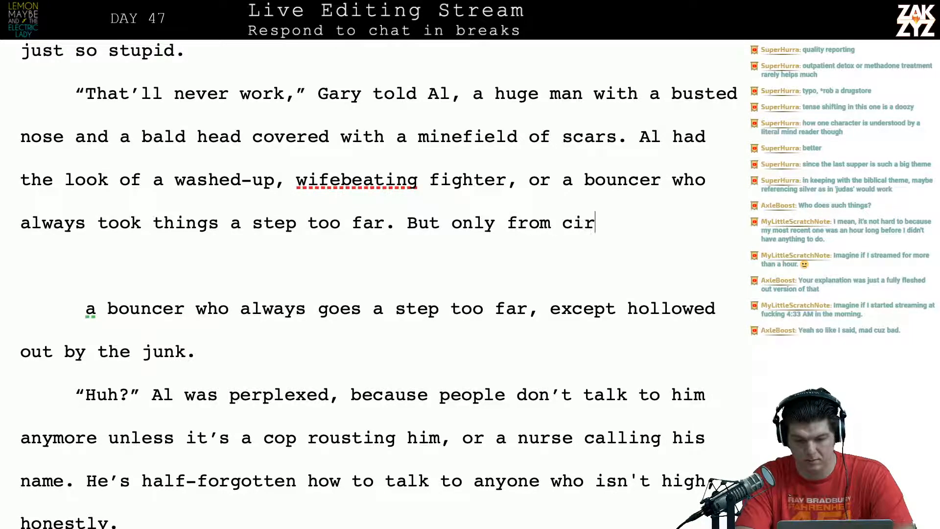
key(BackSpace)
key(BackSpace)
text(ertain angle)
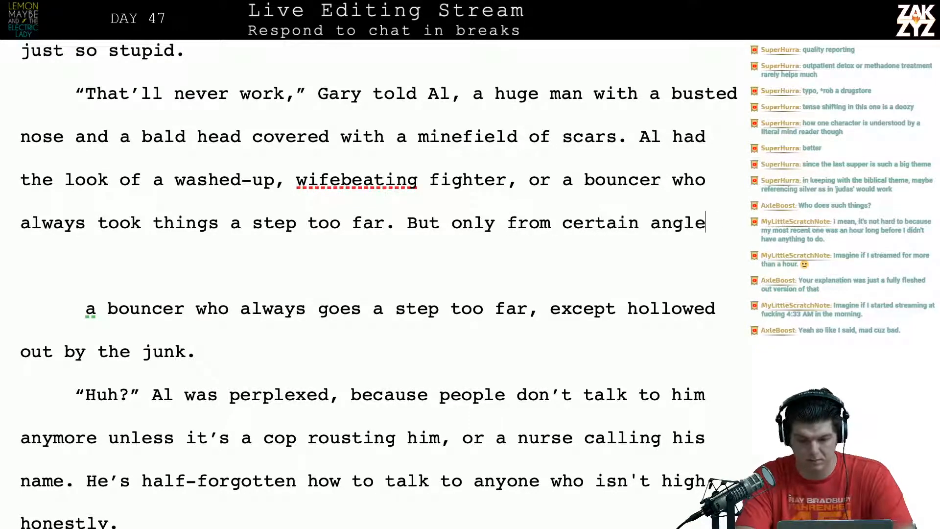
text(s. When the w)
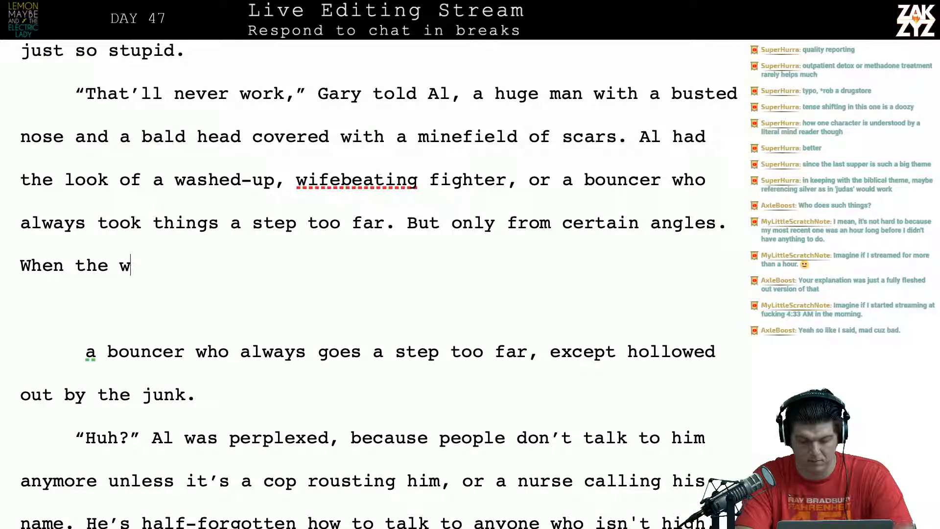
Complete the next sentence as "When the wind blew at his coat, Gary could see his huge frame had been hollowed out by junk.".
text(ind blew)
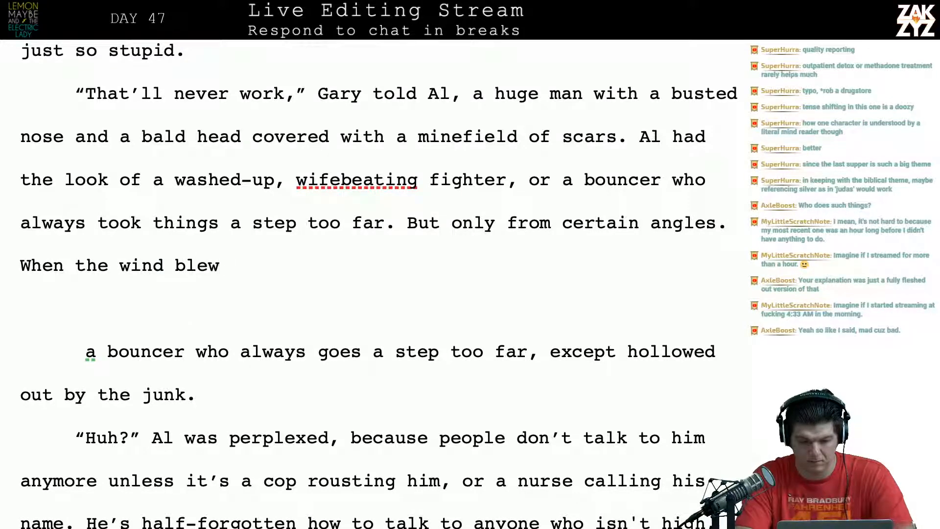
text(, Gary could )
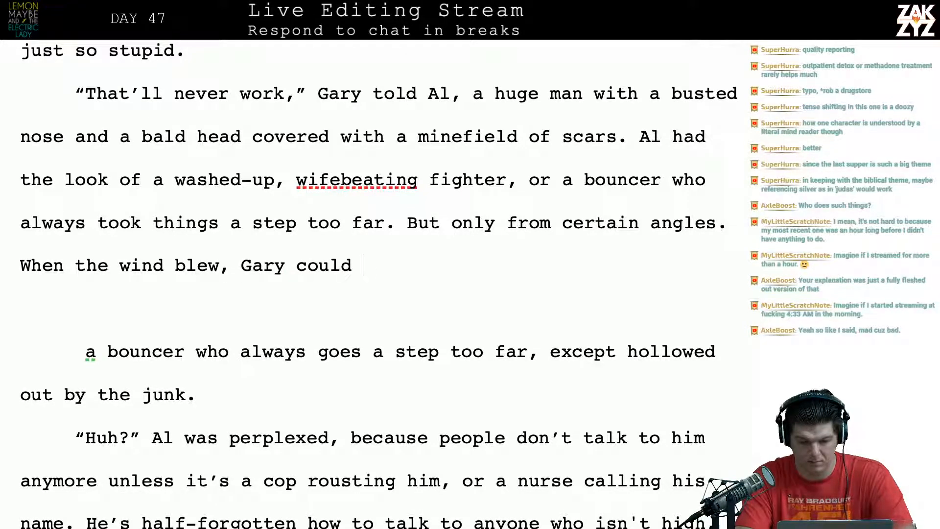
text(see)
key(BackSpace)
key(BackSpace)
key(BackSpace)
key(BackSpace)
key(BackSpace)
key(BackSpace)
key(BackSpace)
key(BackSpace)
key(BackSpace)
key(BackSpace)
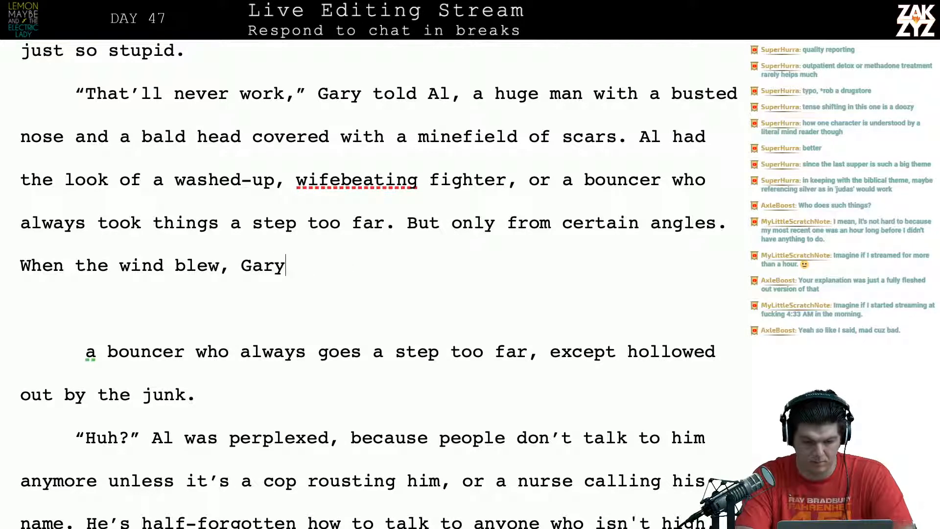
key(BackSpace)
key(BackSpace)
key(BackSpace)
key(BackSpace)
key(BackSpace)
key(BackSpace)
key(BackSpace)
text(at )
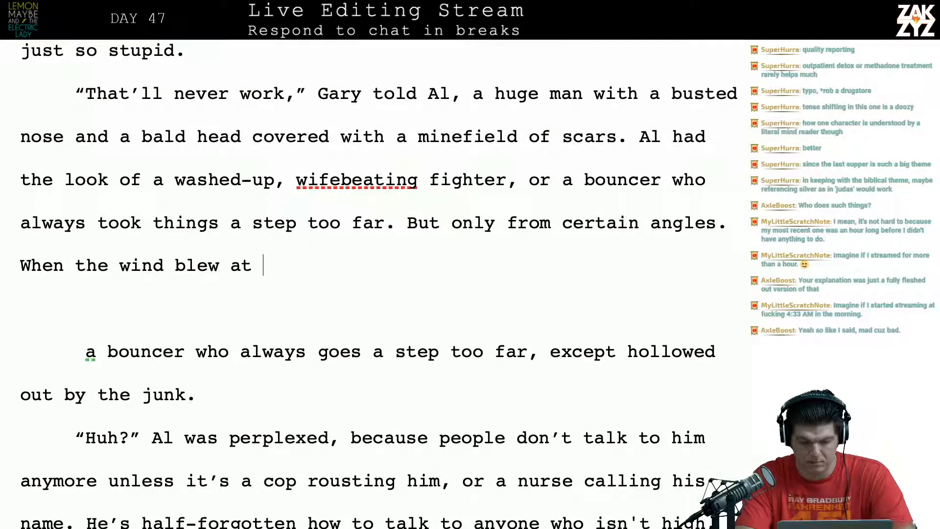
text(his coat, G)
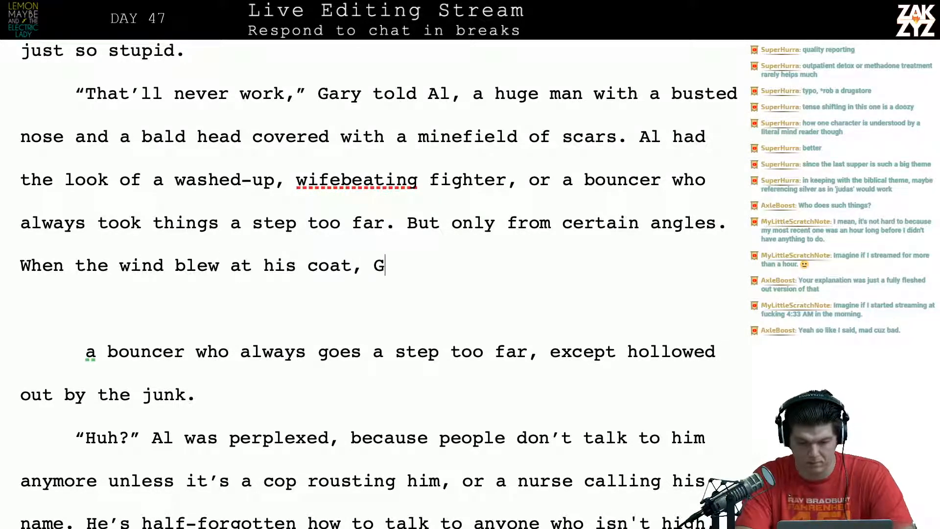
text(ary could s)
key(BackSpace)
key(BackSpace)
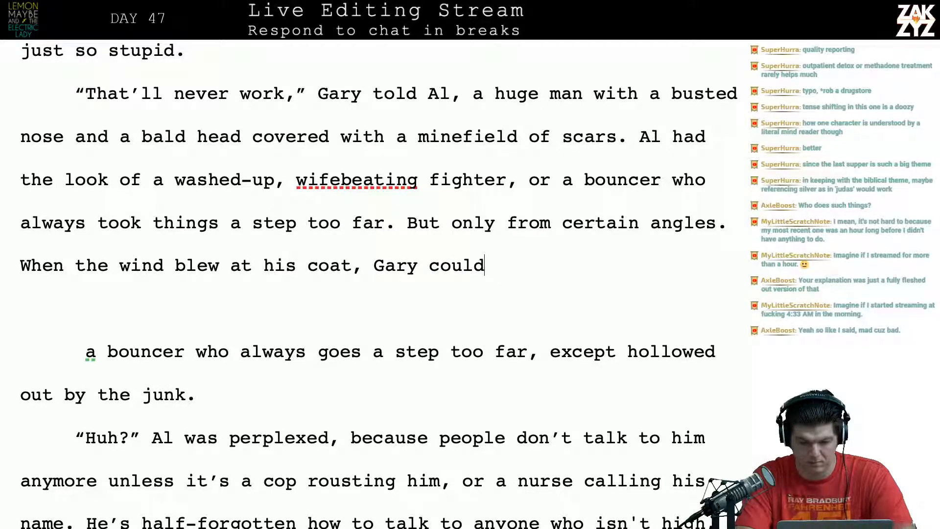
text(see his huge )
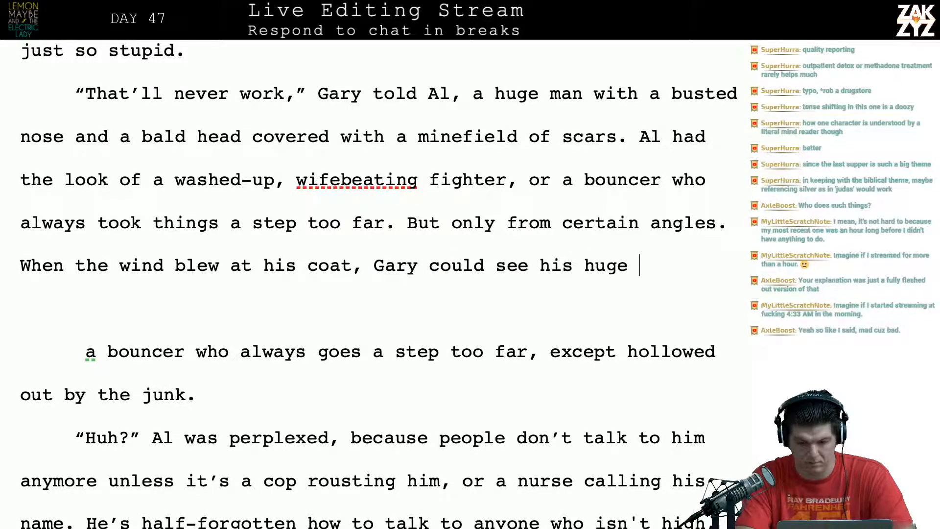
text(frame had been)
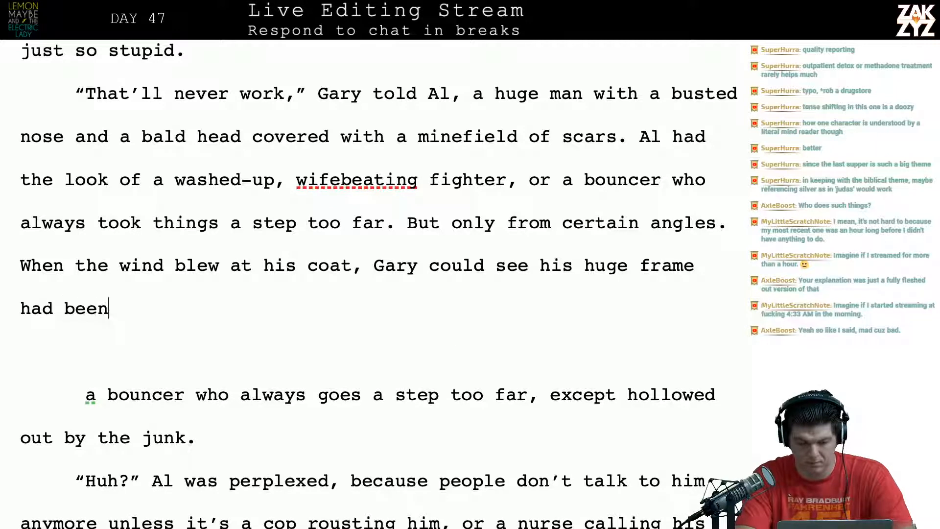
text( hollowed out by junk.)
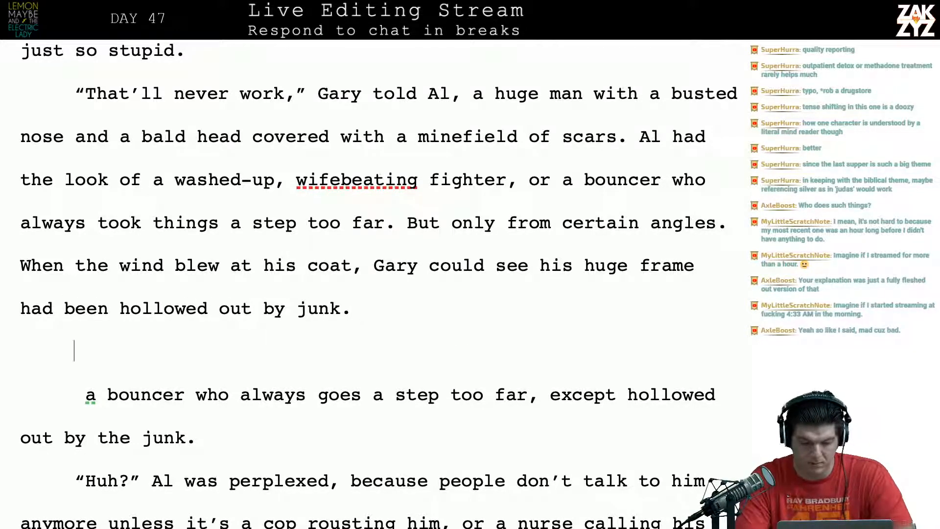
Delete the leftover clause "a bouncer who always goes a step too far, except hollowed out by the junk.".
key(shift+Down)
key(shift+Down)
key(BackSpace)
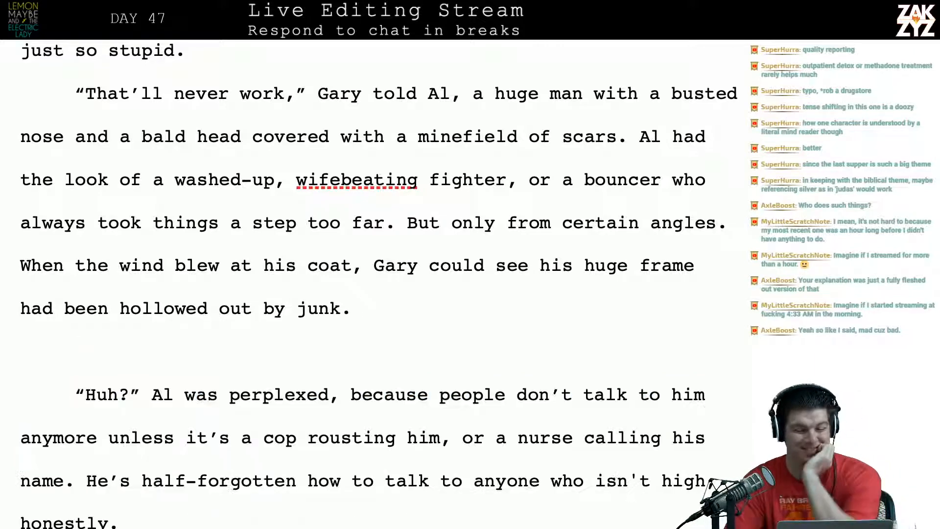
Change the dialogue tag to "Gary told the plotters." so that it ends before "Al, a huge man".
scroll(420, 107, up, 2)
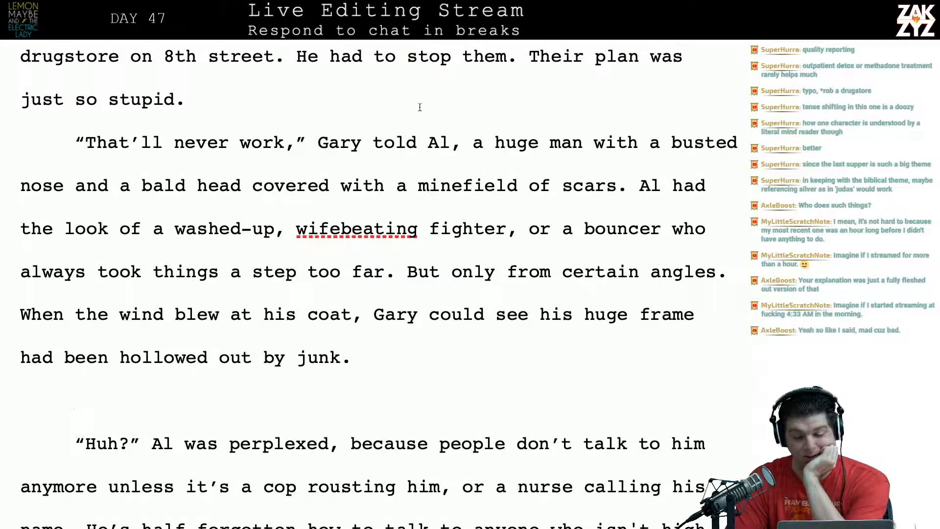
key(Right)
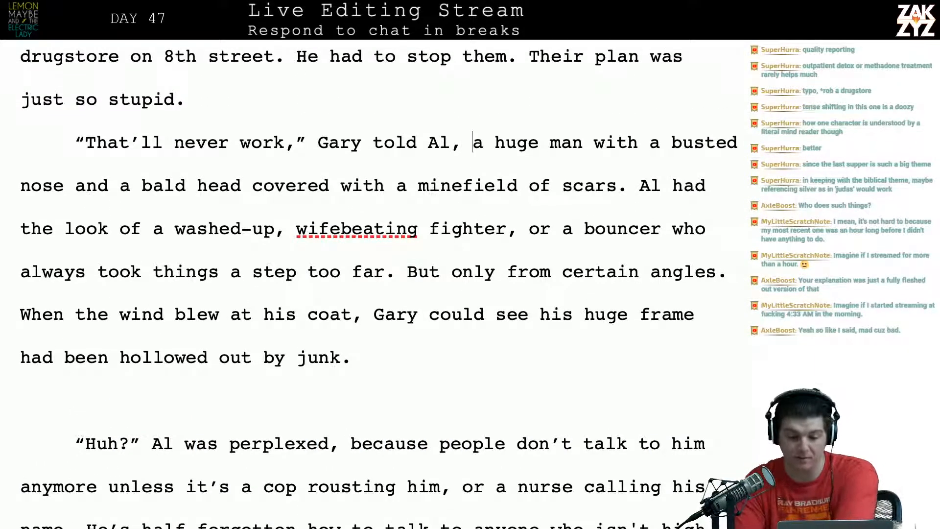
key(Left)
key(Left)
key(Left)
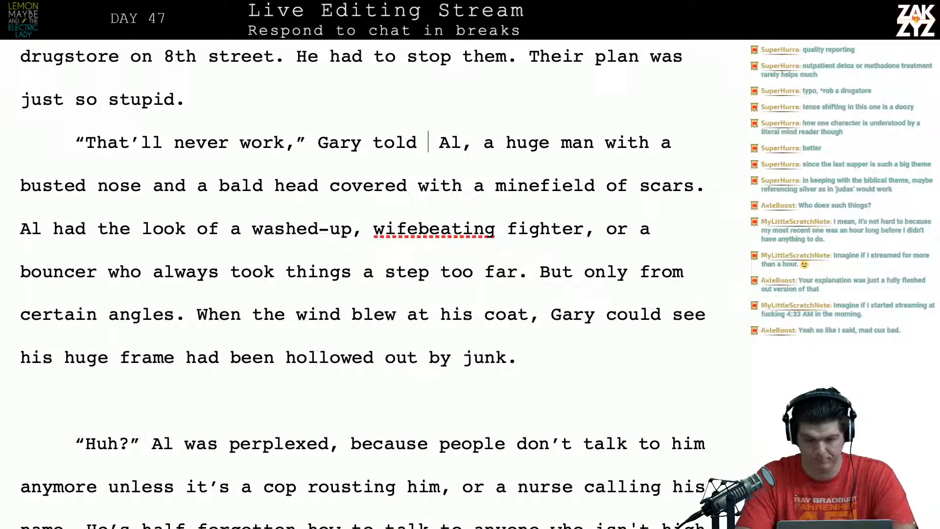
text(one of)
key(BackSpace)
key(BackSpace)
key(BackSpace)
key(BackSpace)
key(BackSpace)
key(BackSpace)
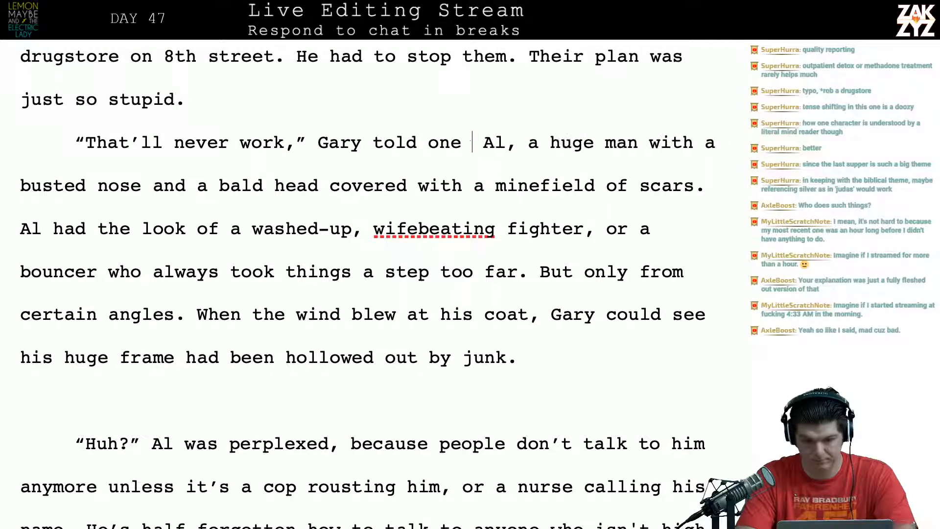
text(the plotter)
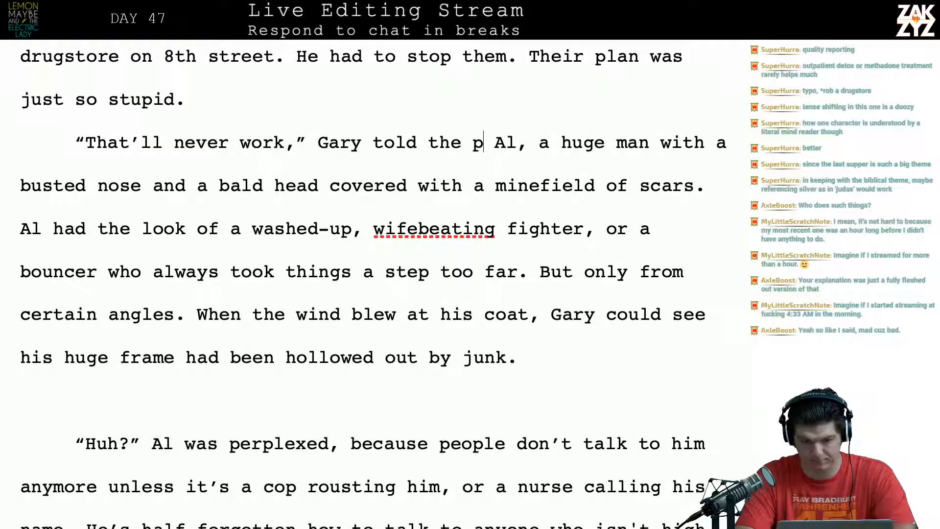
text(s.)
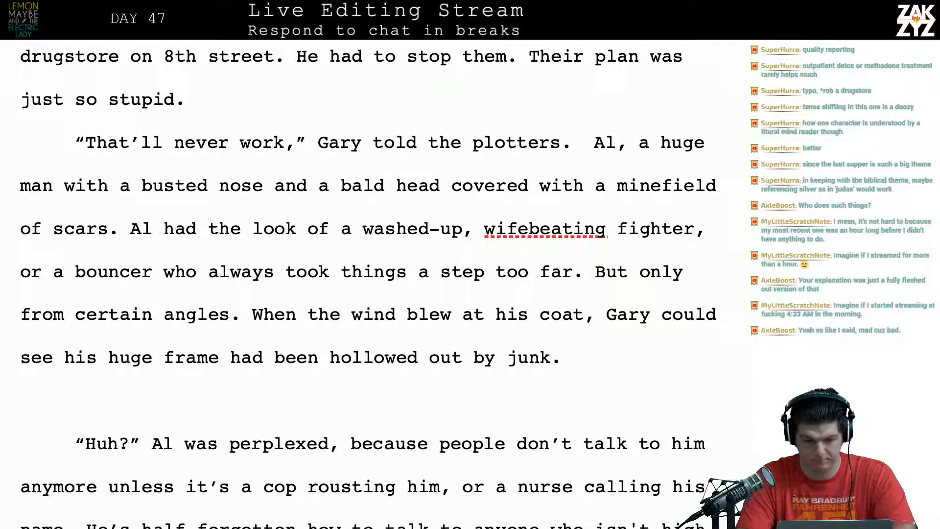
Break the paragraph before "Al, a huge man" and add "They turned to him in shock." after "Gary told the plotters.".
key(Return)
key(BackSpace)
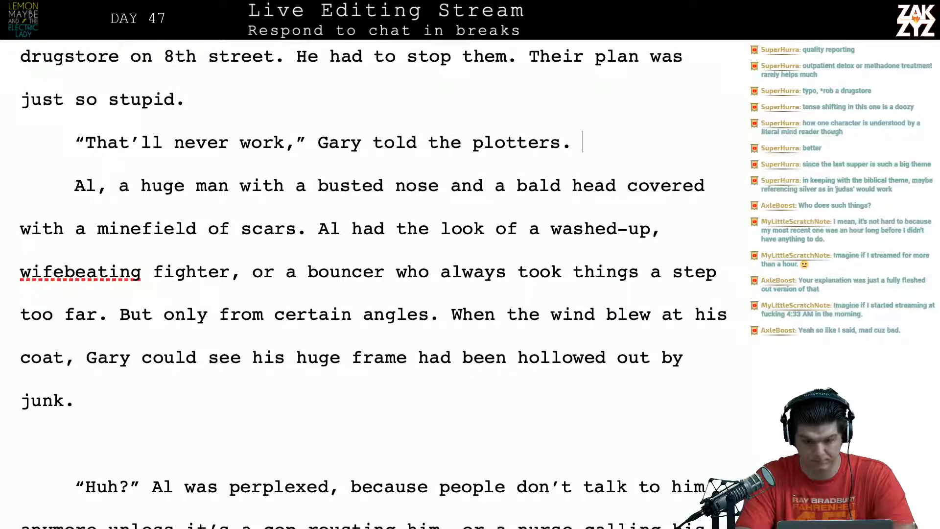
text(They turn)
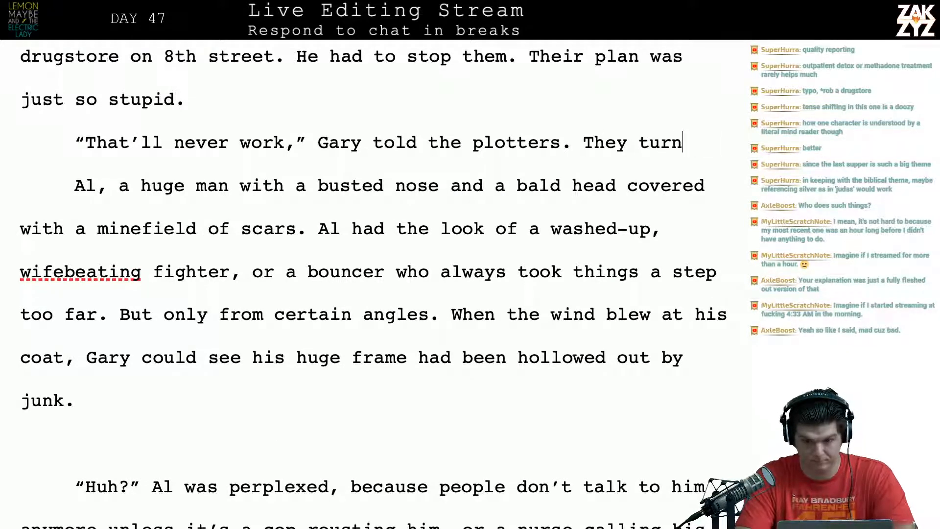
text(ed to him )
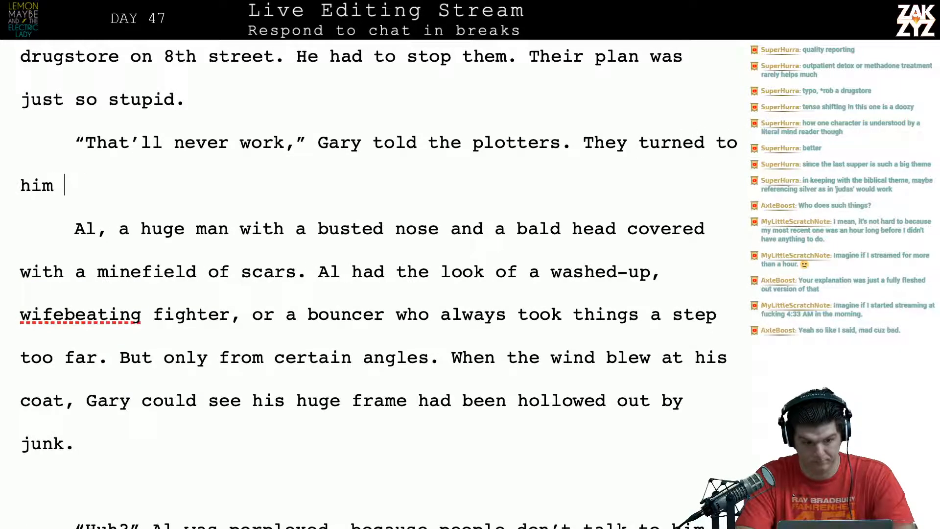
text(in shock. The fi)
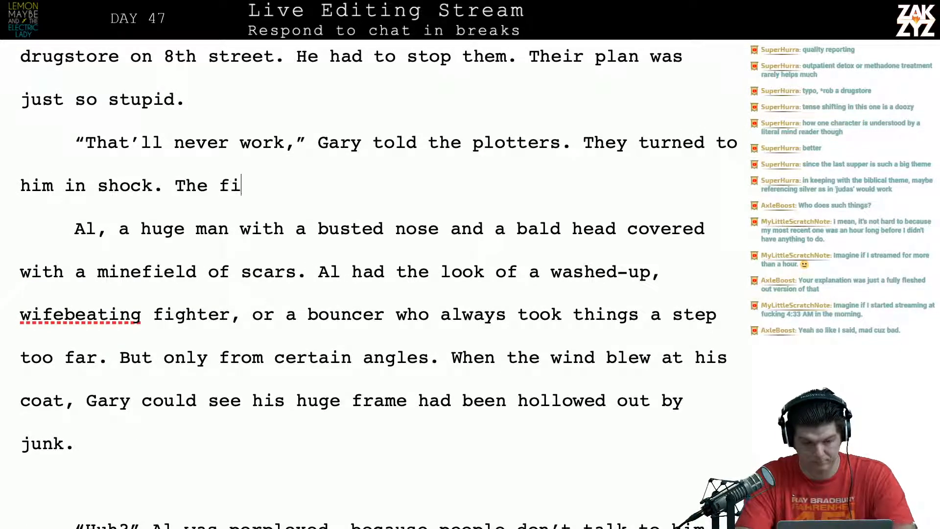
Continue with "The closest was" and join it to "Al, a huge man" in the same paragraph.
text(r)
key(BackSpace)
key(BackSpace)
key(BackSpace)
text(closes)
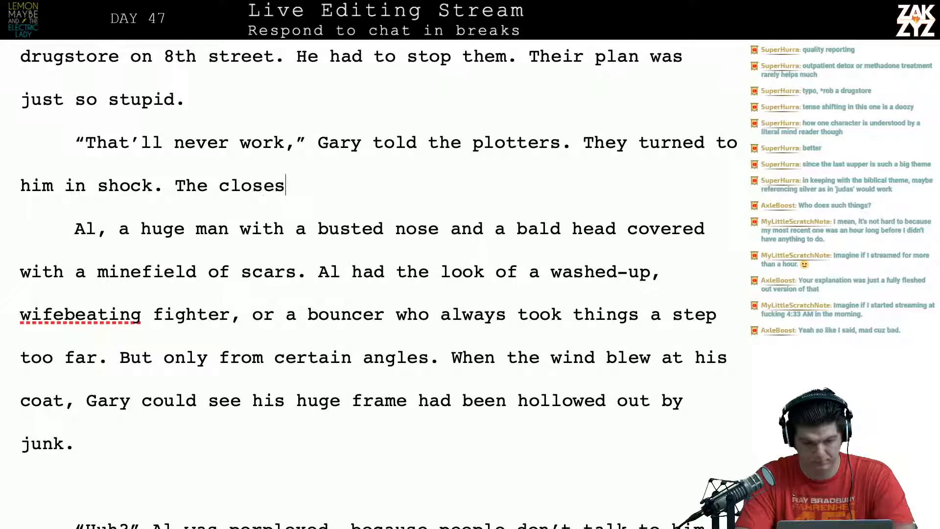
text(t was al)
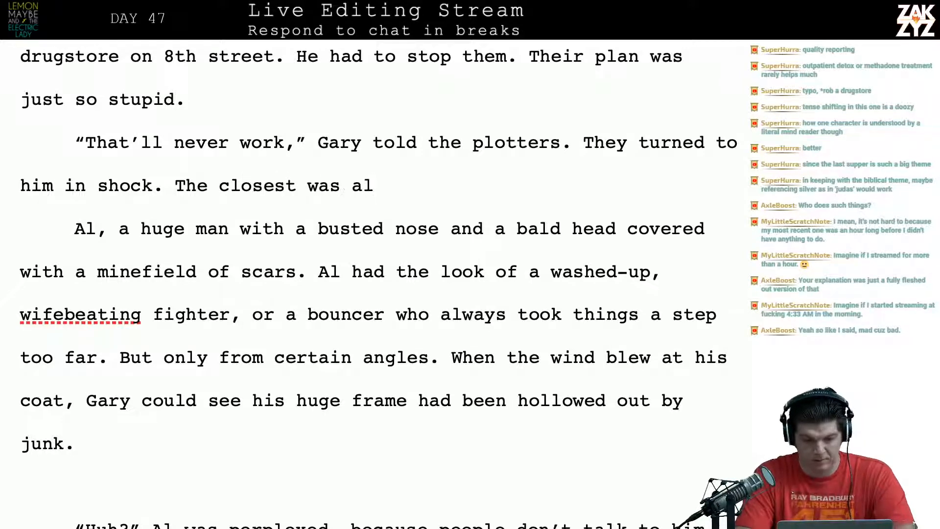
key(BackSpace)
key(BackSpace)
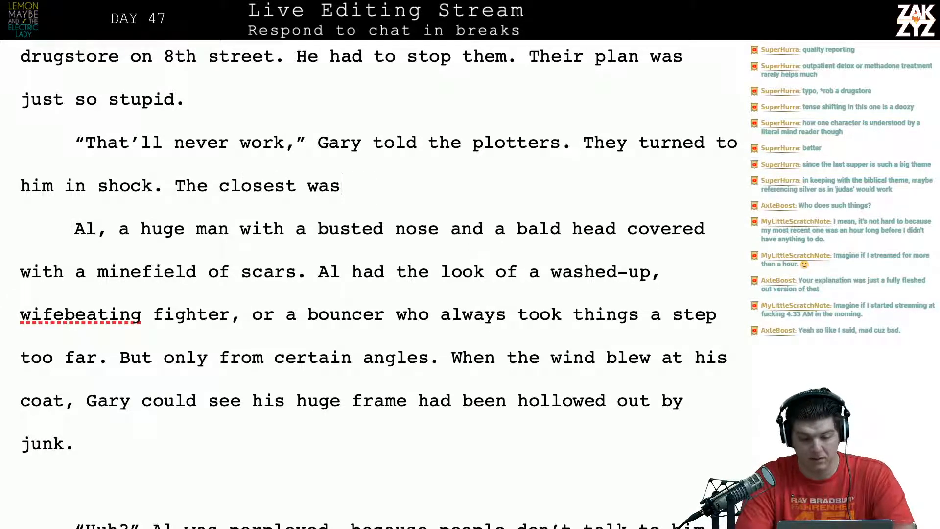
key(BackSpace)
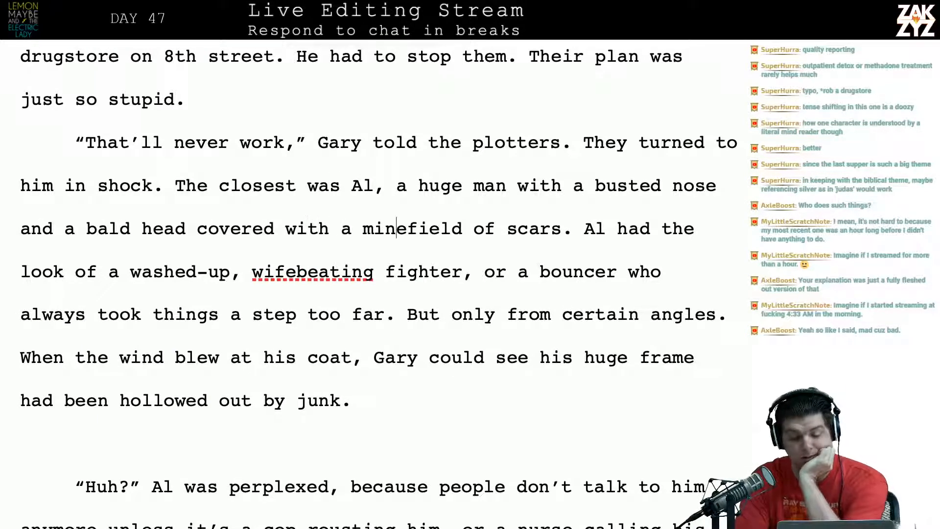
Hyphenate the flagged word in Al's description as "wife-beating".
scroll(479, 230, down, 2)
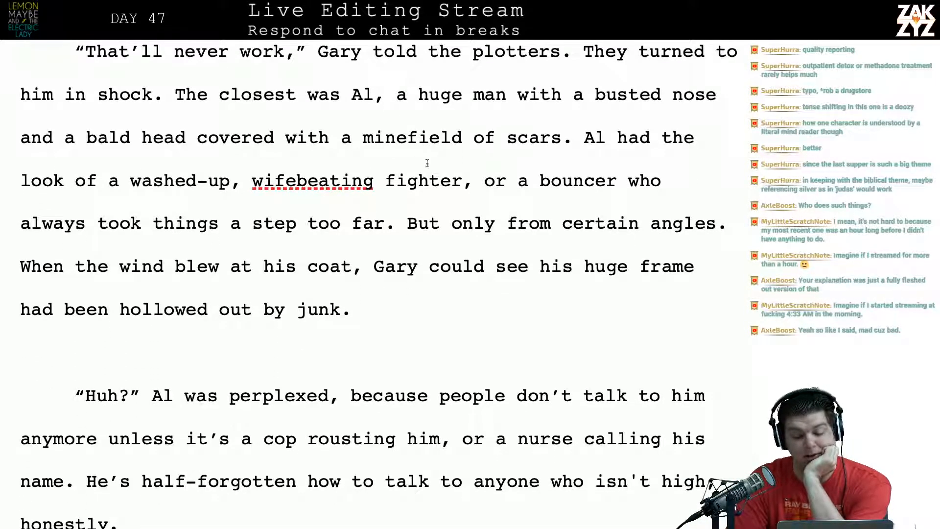
scroll(405, 282, down, 1)
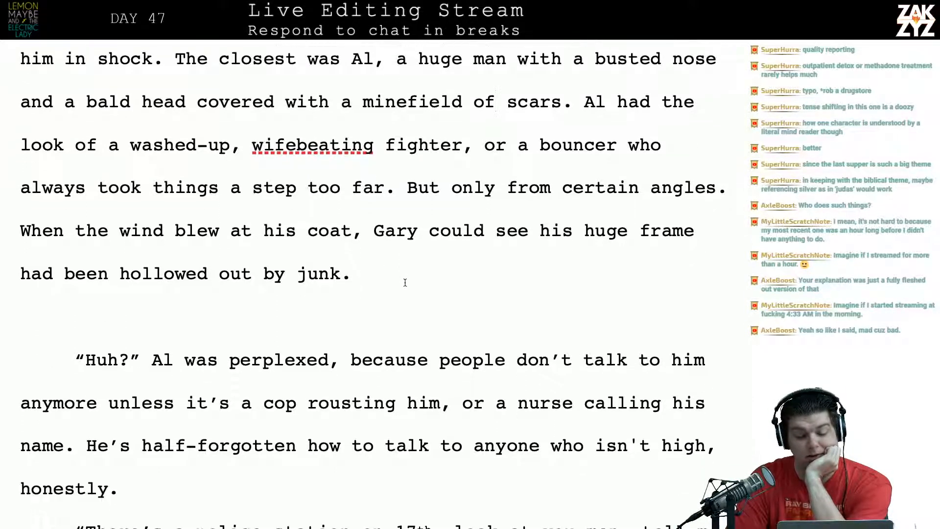
click(298, 146)
text(-)
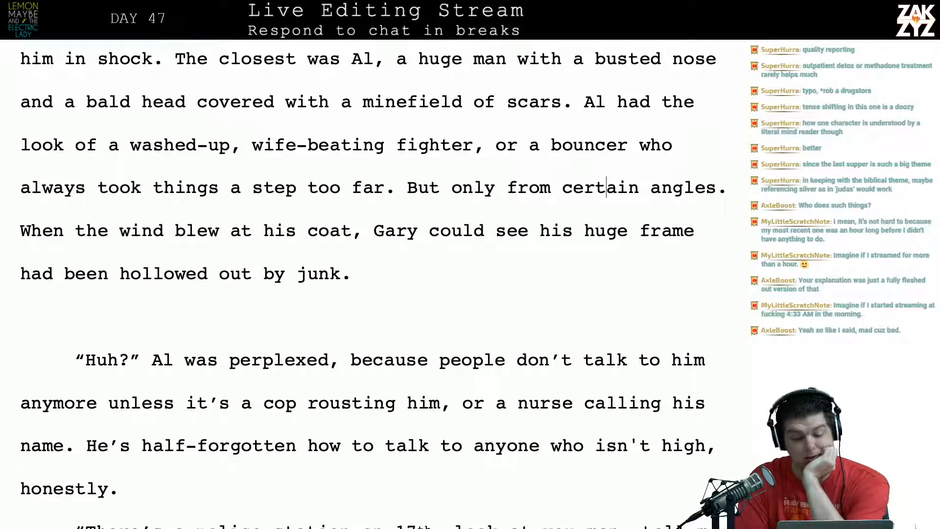
Remove the blank line between "hollowed out by junk." and Al's line of dialogue.
scroll(31, 231, down, 1)
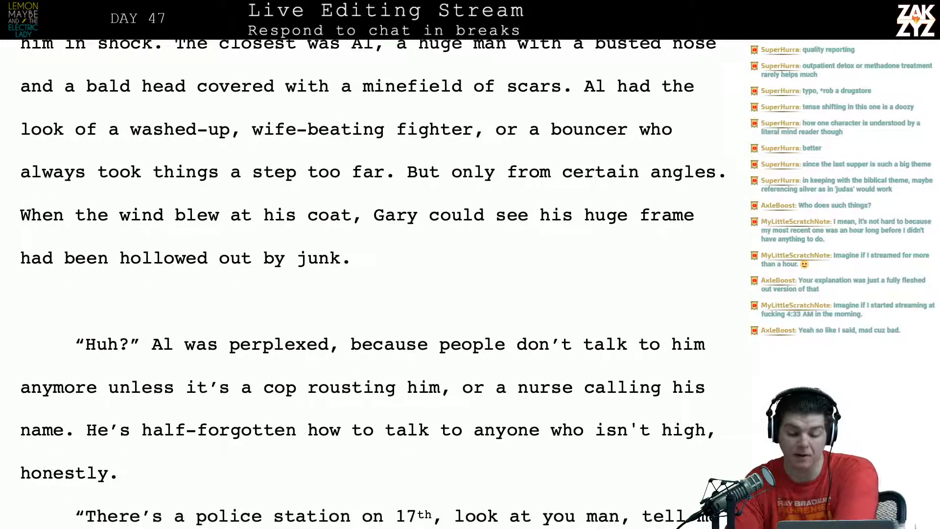
scroll(112, 268, down, 4)
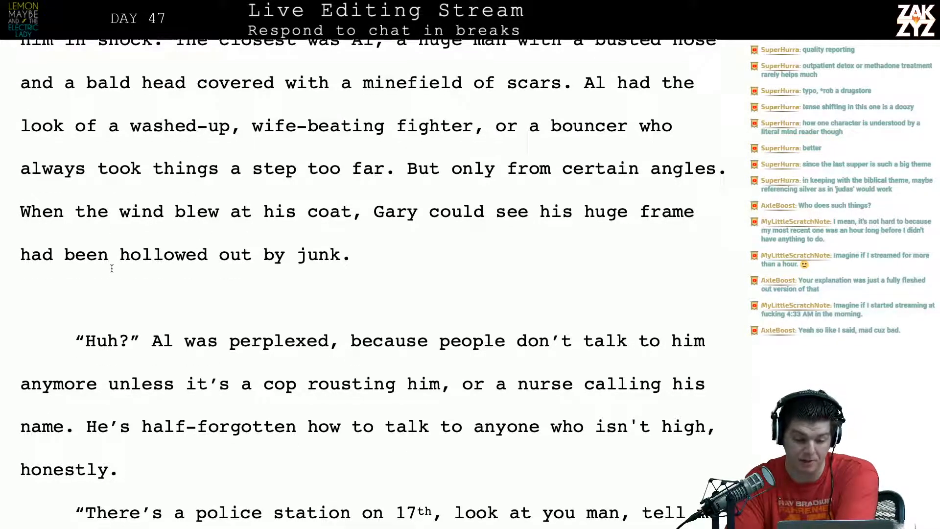
click(129, 157)
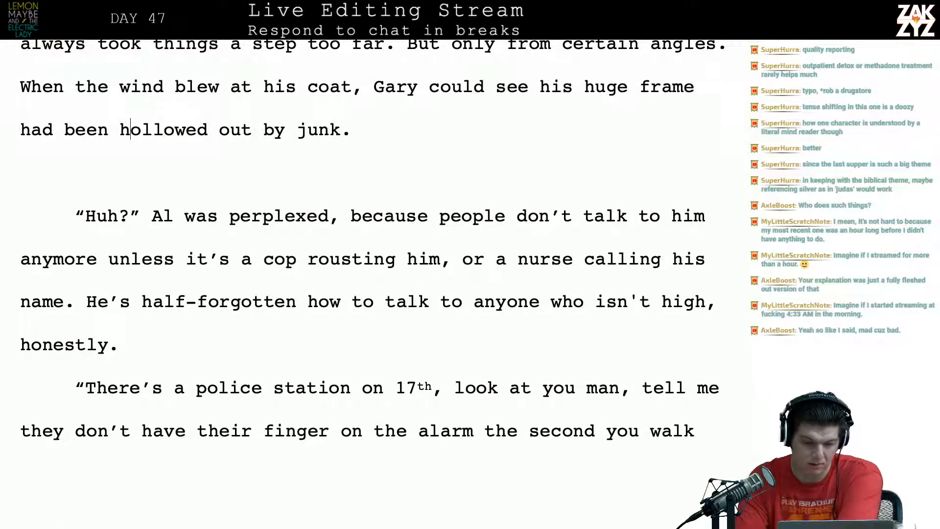
key(BackSpace)
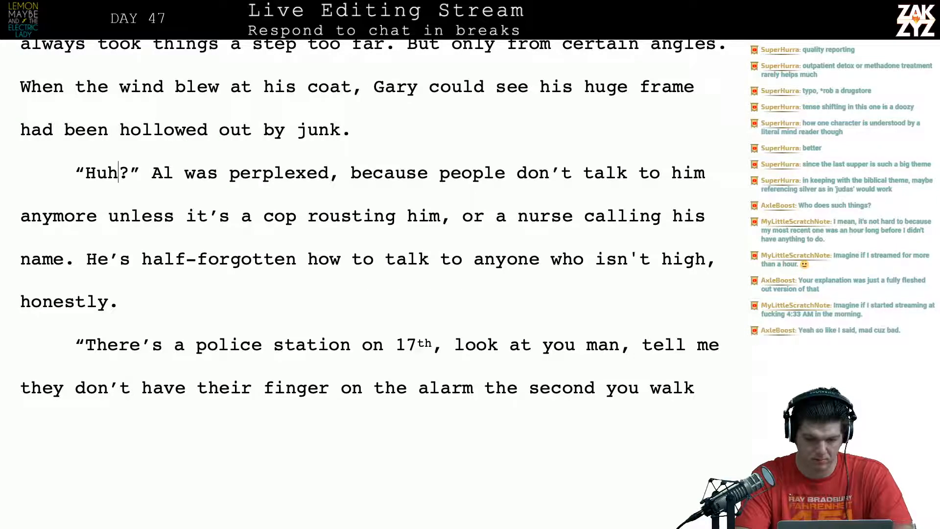
Change Al's spoken reply to "The fuck?".
key(BackSpace)
key(BackSpace)
key(BackSpace)
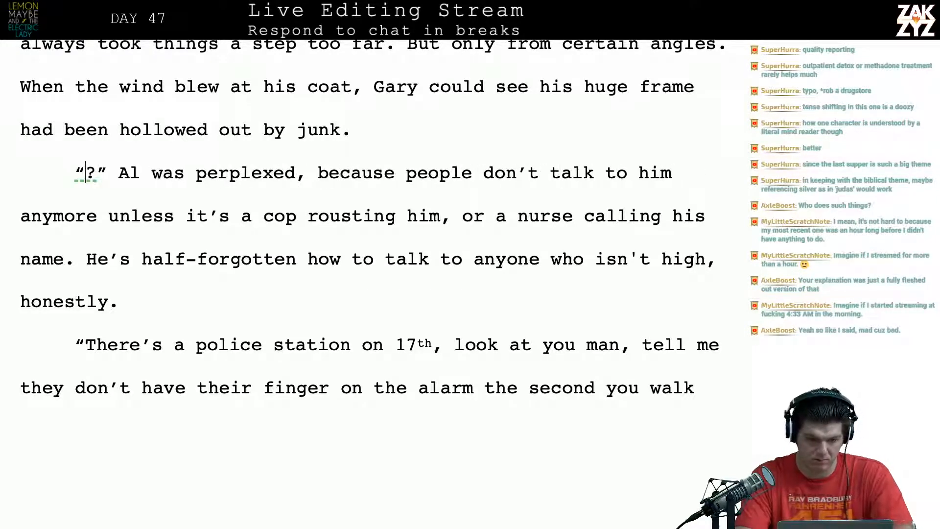
text(The fuck)
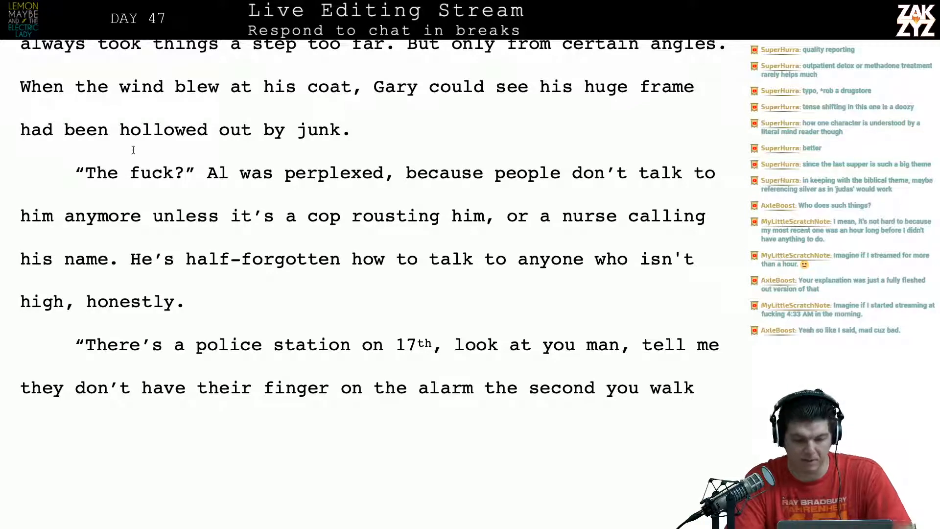
End the sentence after "Al was perplexed" with a period in place of the comma.
click(395, 172)
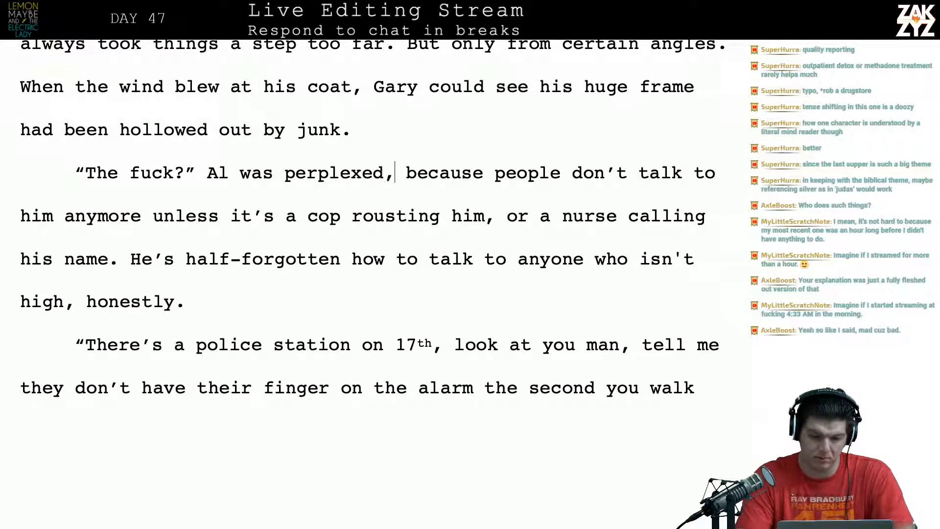
text(b)
key(BackSpace)
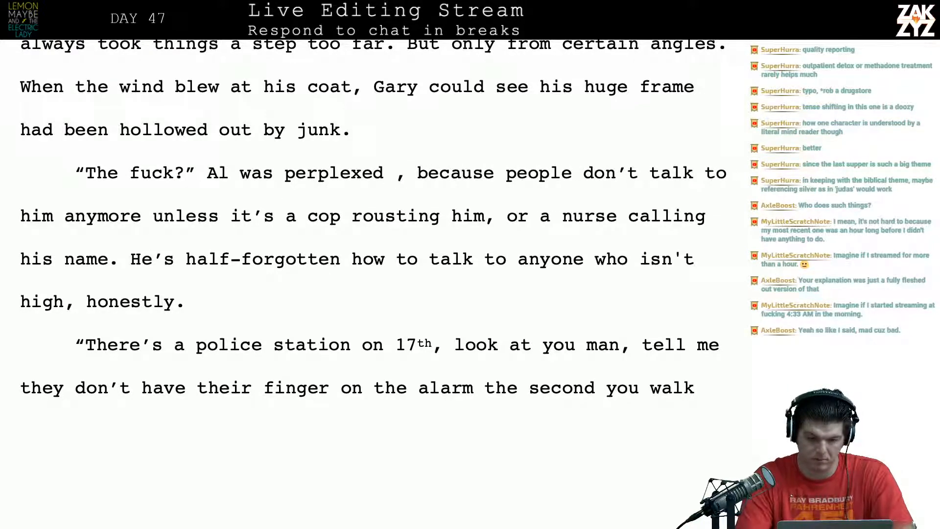
key(BackSpace)
text(Not be)
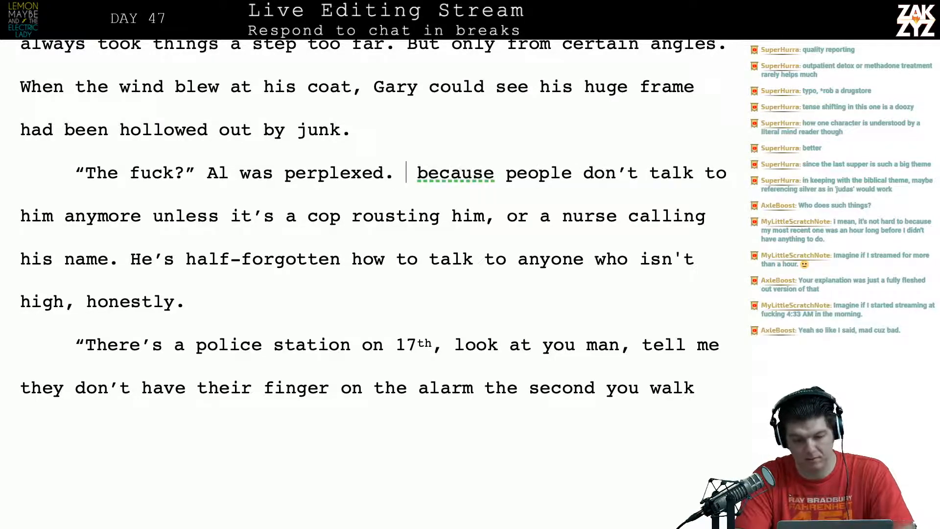
text(cause )
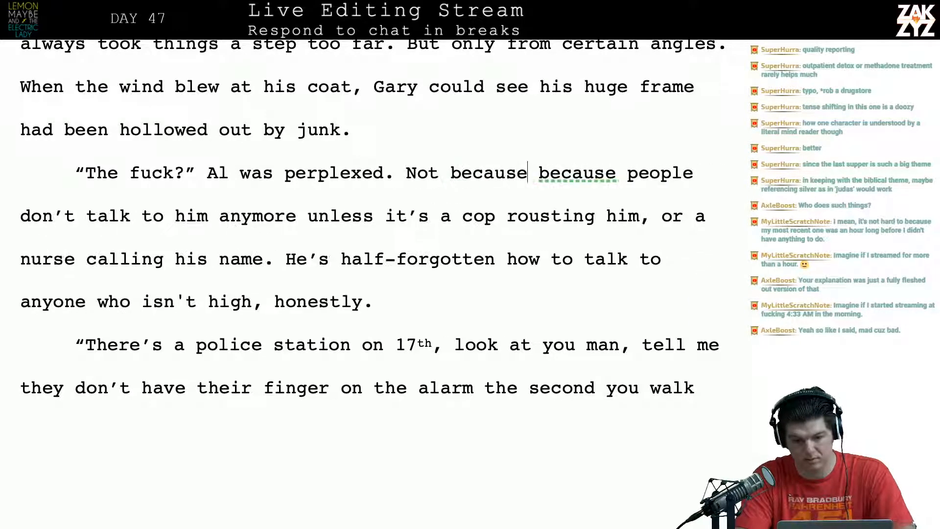
text(Gary was r)
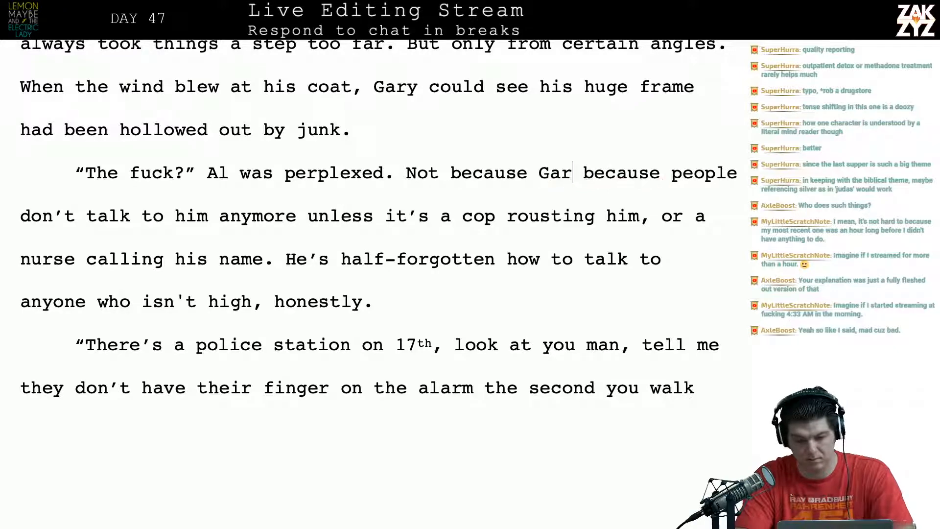
text(eadi)
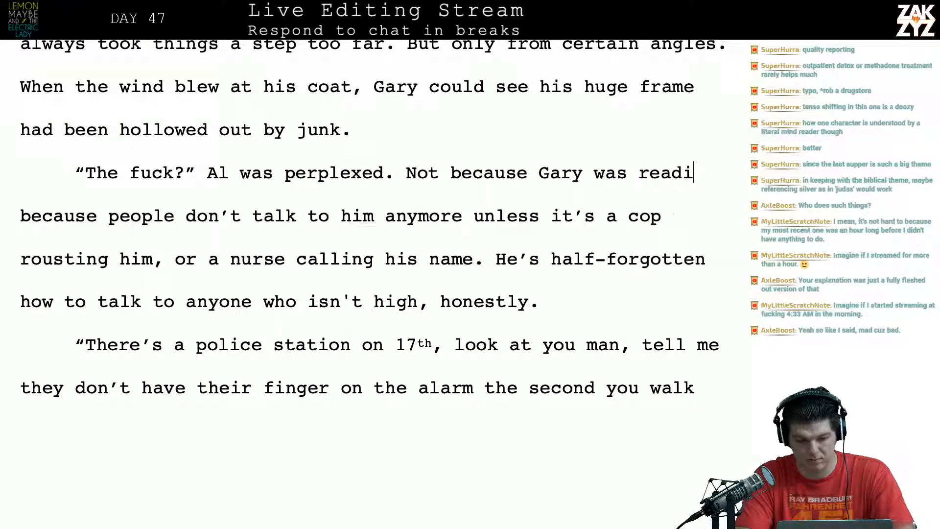
text(ng his mind, but because  because people don’t talk to him anymore)
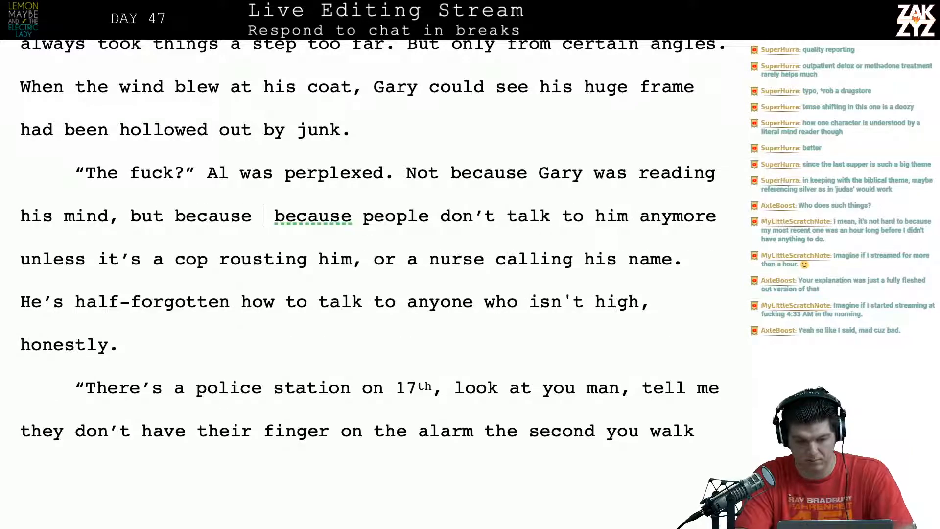
text(strra)
key(BackSpace)
key(BackSpace)
key(BackSpace)
key(BackSpace)
key(BackSpace)
key(BackSpace)
key(BackSpace)
key(BackSpace)
key(BackSpace)
key(BackSpace)
key(BackSpace)
key(BackSpace)
key(BackSpace)
key(BackSpace)
key(BackSpace)
key(BackSpace)
key(BackSpace)
key(BackSpace)
key(BackSpace)
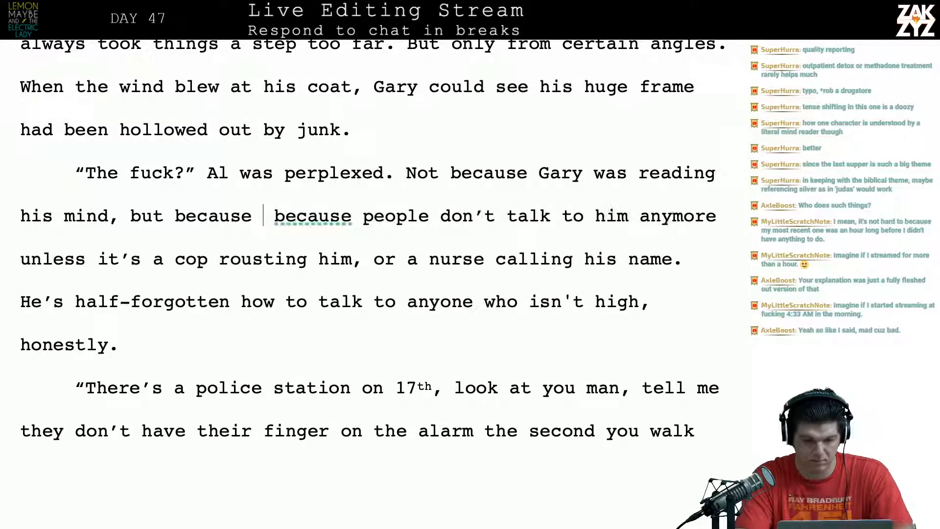
key(BackSpace)
key(BackSpace)
key(BackSpace)
key(BackSpace)
key(BackSpace)
key(BackSpace)
key(BackSpace)
key(BackSpace)
key(BackSpace)
key(BackSpace)
key(BackSpace)
key(BackSpace)
key(BackSpace)
key(BackSpace)
key(BackSpace)
key(BackSpace)
key(BackSpace)
key(BackSpace)
key(BackSpace)
key(BackSpace)
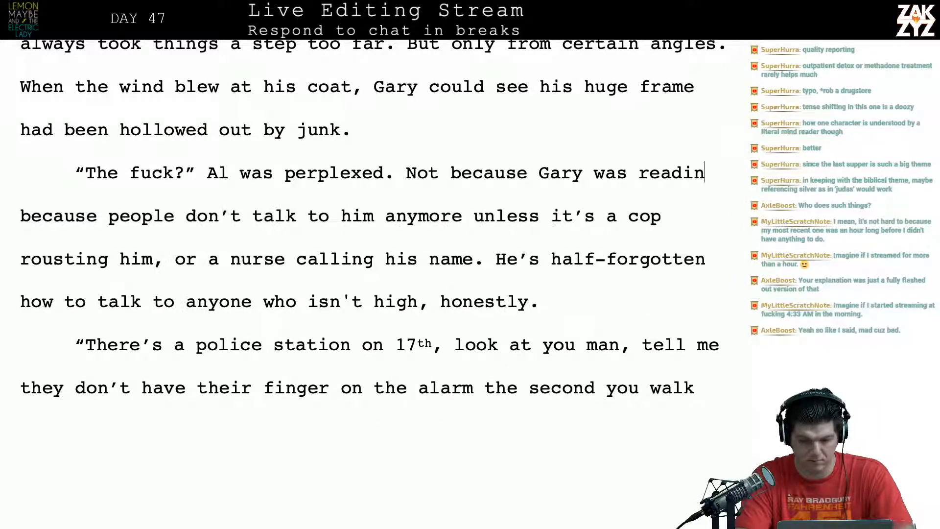
key(BackSpace)
key(BackSpace)
key(BackSpace)
key(BackSpace)
key(BackSpace)
key(BackSpace)
key(BackSpace)
key(BackSpace)
key(BackSpace)
key(BackSpace)
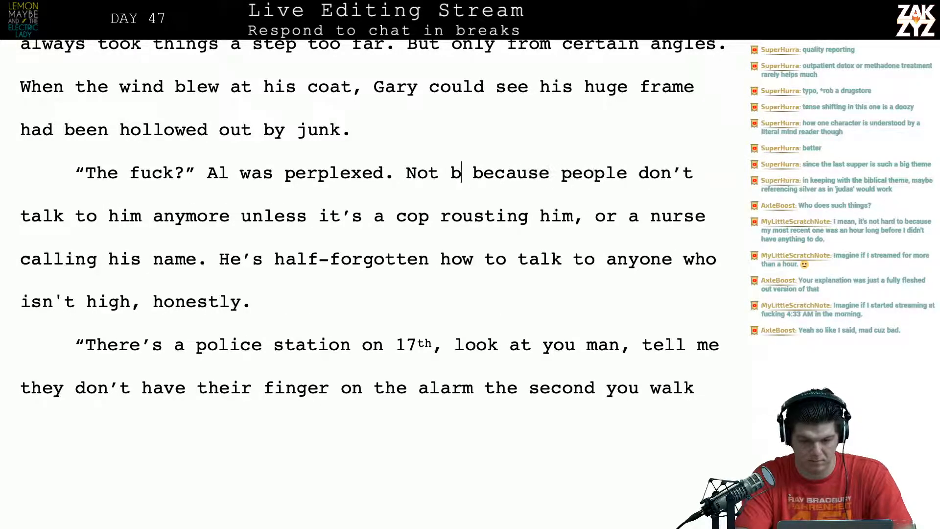
Delete the leftover "because p" that follows "Al was perplexed.".
key(shift+Right)
key(shift+Right)
key(shift+Right)
key(shift+Right)
key(shift+Right)
key(shift+Right)
key(shift+Right)
key(shift+Right)
key(shift+Right)
key(shift+Right)
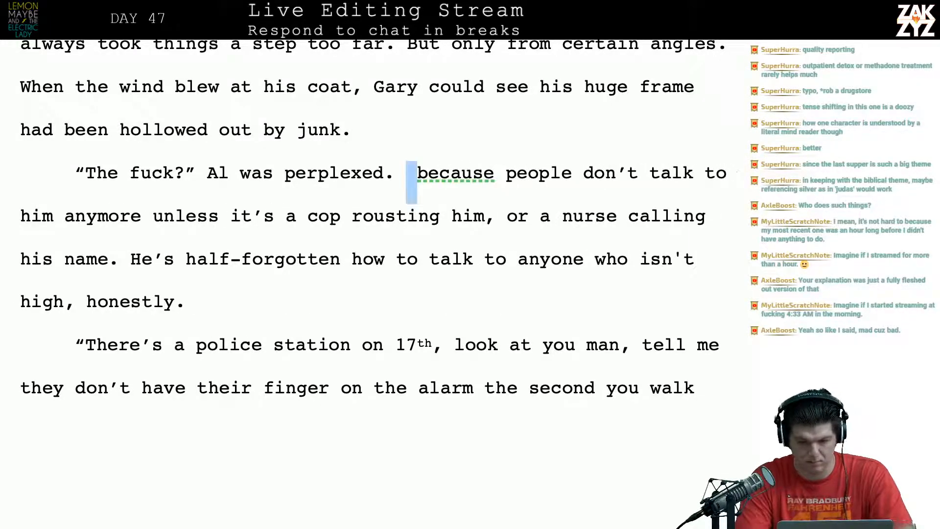
key(BackSpace)
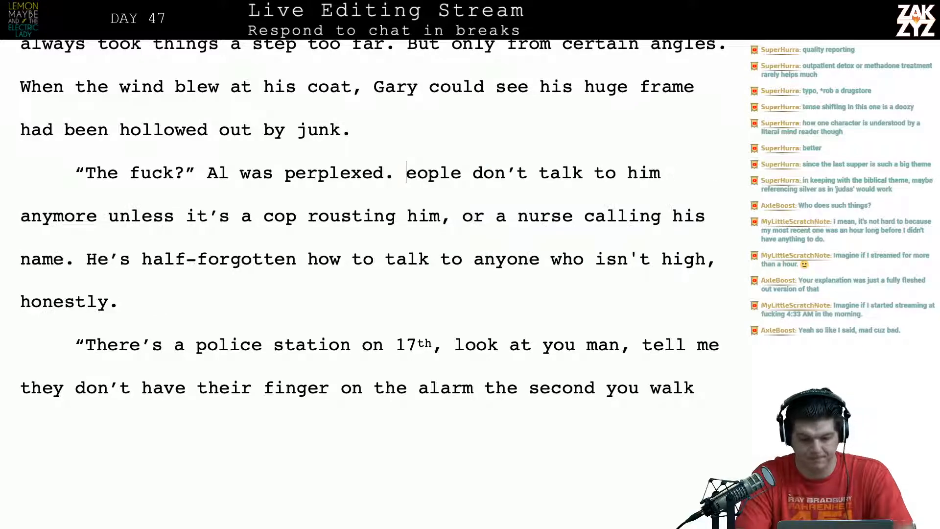
Push the remaining old text starting "eople don't talk to him" into its own paragraph below a blank line.
key(Return)
key(Return)
key(Left)
key(Left)
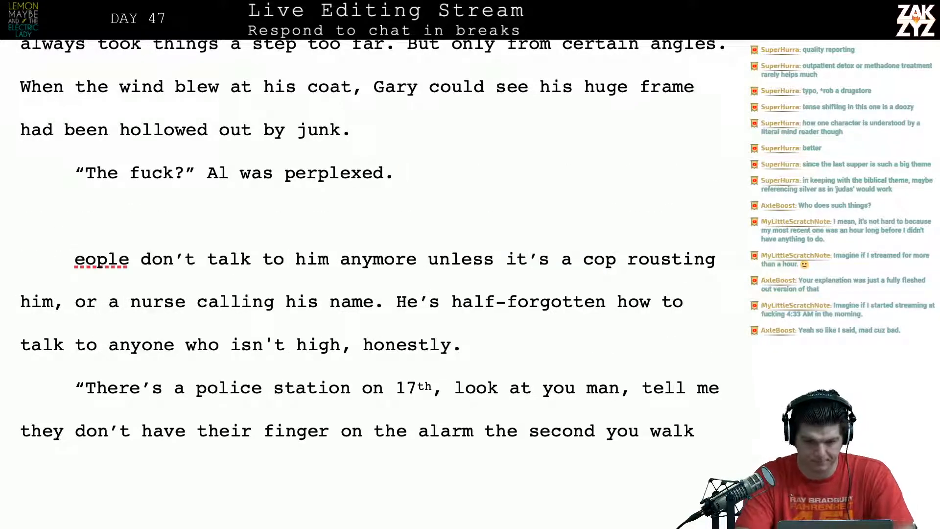
After "Al was perplexed." add "It had been a long time since anyone had spoken to him that wasn't a cop rousting him or a nurse calling his name.".
text(It had been a lon)
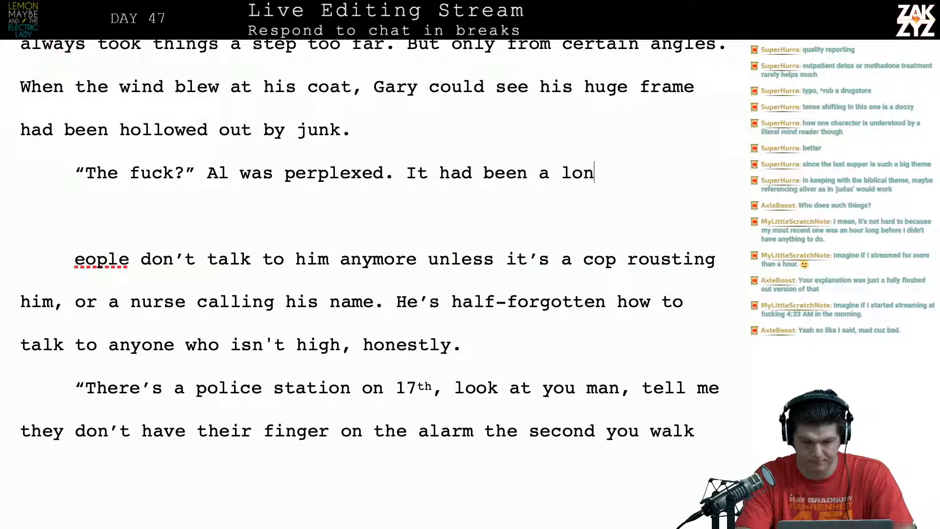
text(g time since any)
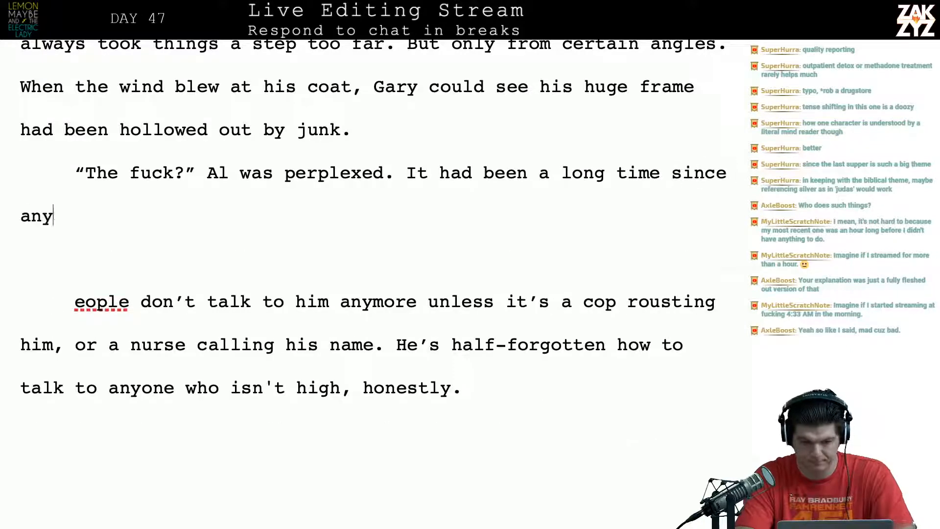
text(one had spoken to him)
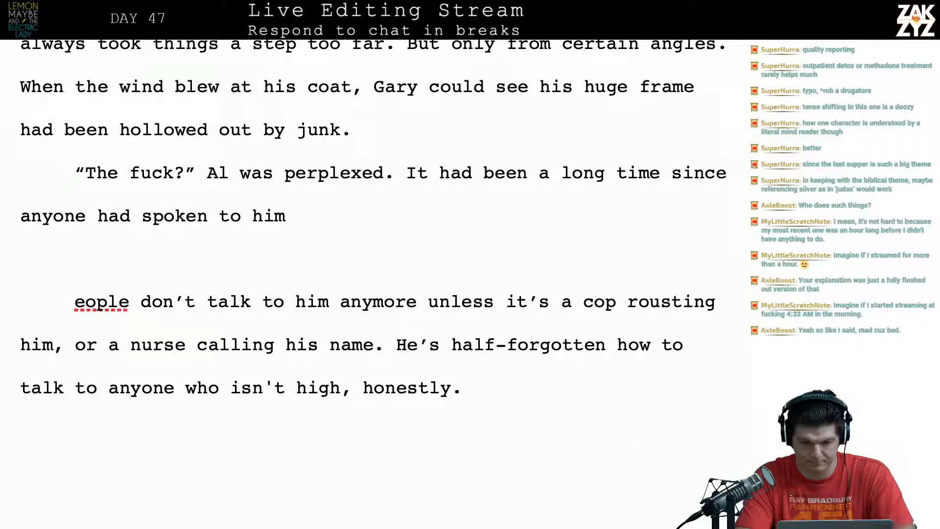
text( u)
key(BackSpace)
key(BackSpace)
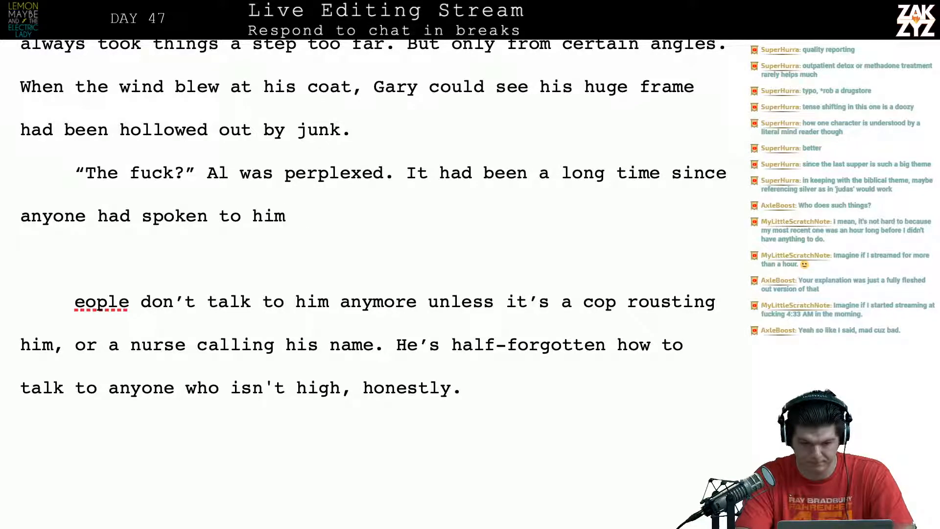
text(that was)
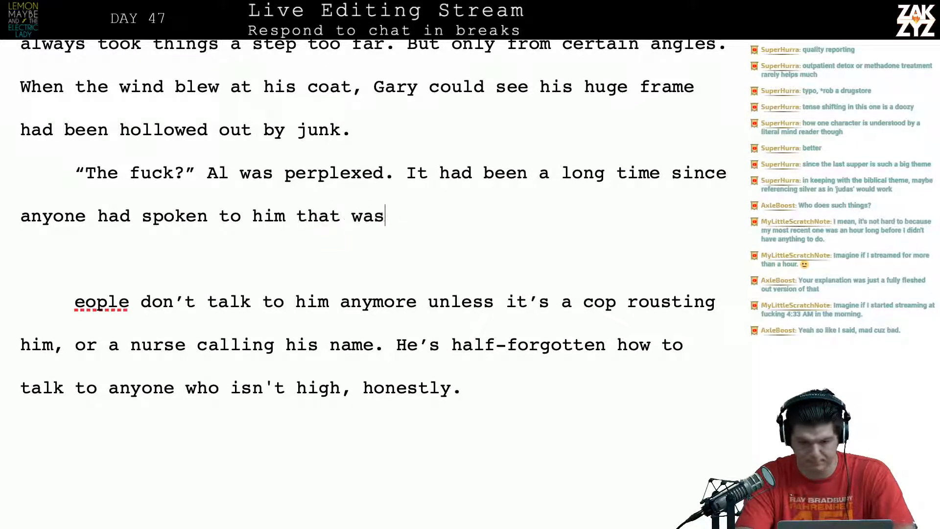
text(n't a)
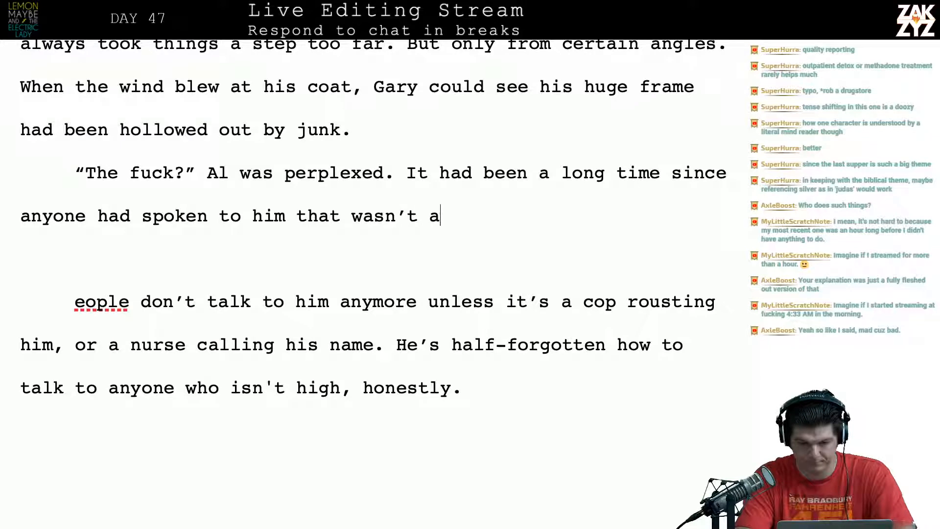
text( cop rousting)
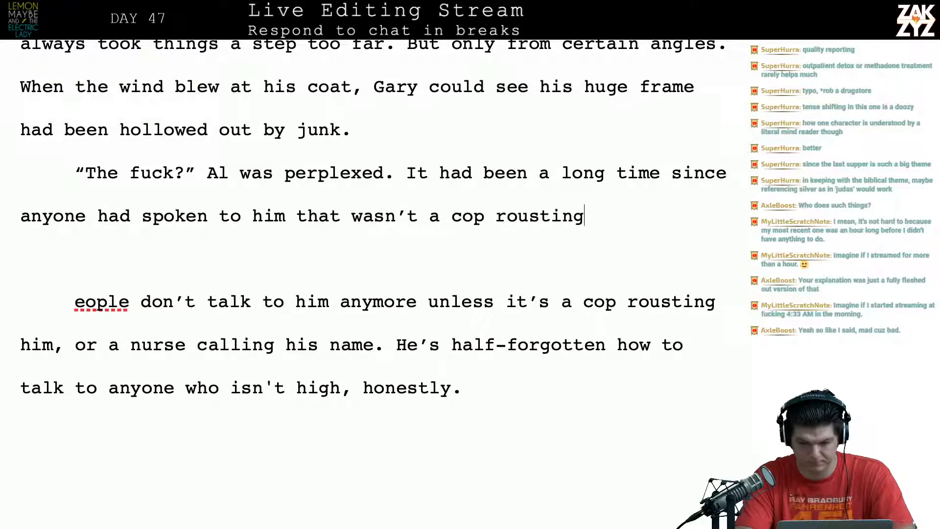
text( him or a )
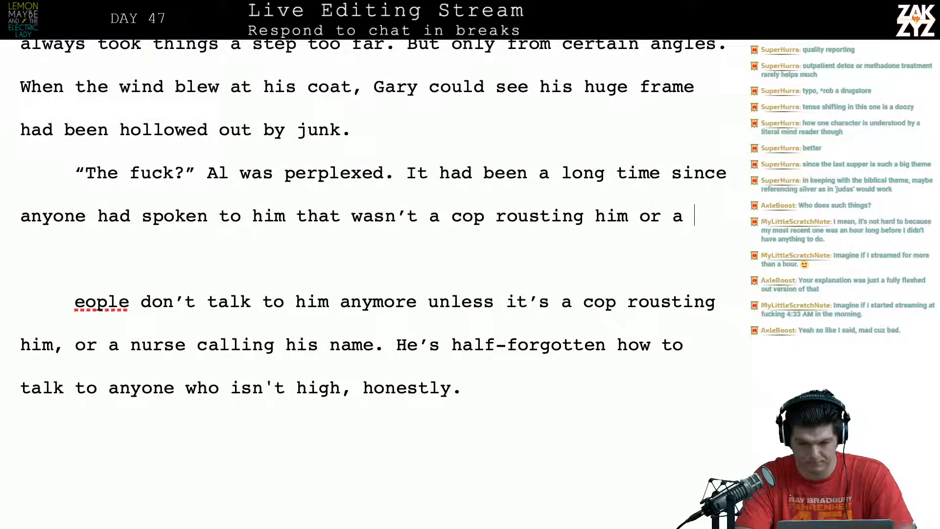
text(nurse calling)
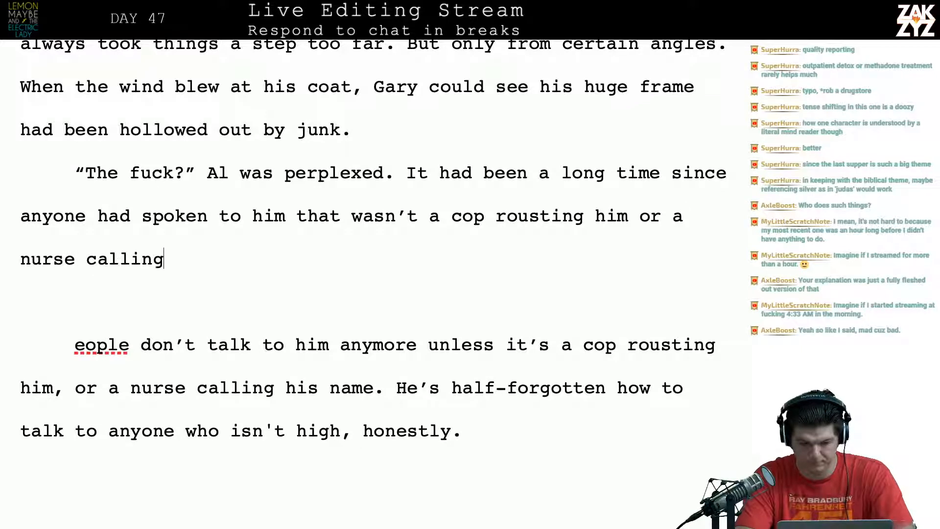
text( his name.)
Delete the blank line and the old fragment running from "eople don't talk to him anymore" through "a nurse calling his name.".
key(shift+Down)
key(shift+Down)
key(shift+Down)
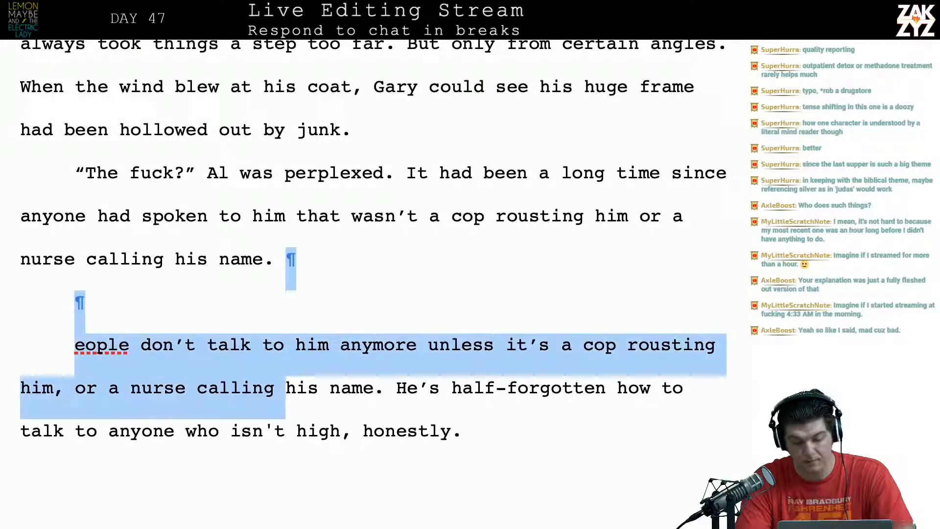
key(shift+Right)
key(shift+Right)
key(shift+Right)
key(shift+Right)
key(shift+Right)
key(shift+Right)
key(shift+Right)
key(shift+Right)
key(shift+Right)
key(shift+Right)
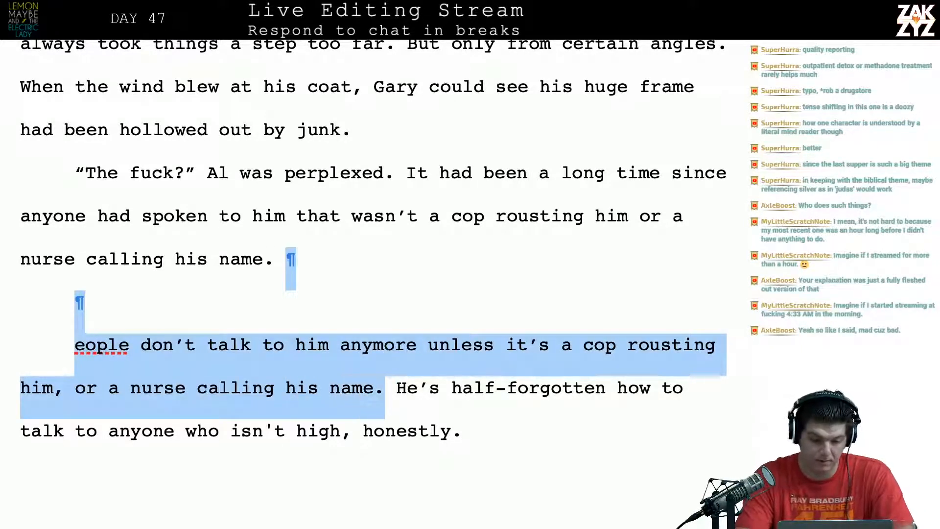
key(BackSpace)
Write "He had half-forgotten how to talk to anyone who wasn't high." before the old present-tense version of that sentence.
text(He had)
text( half-forgotten how to)
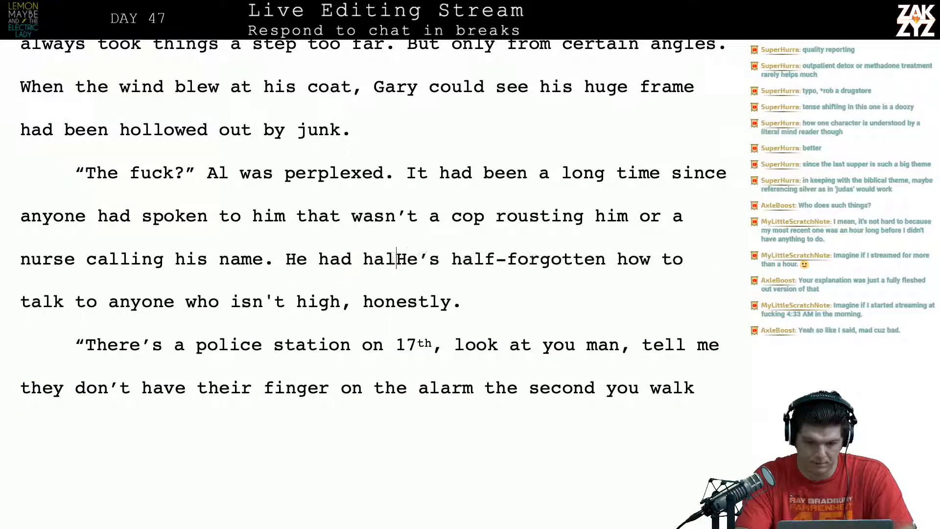
text( talk)
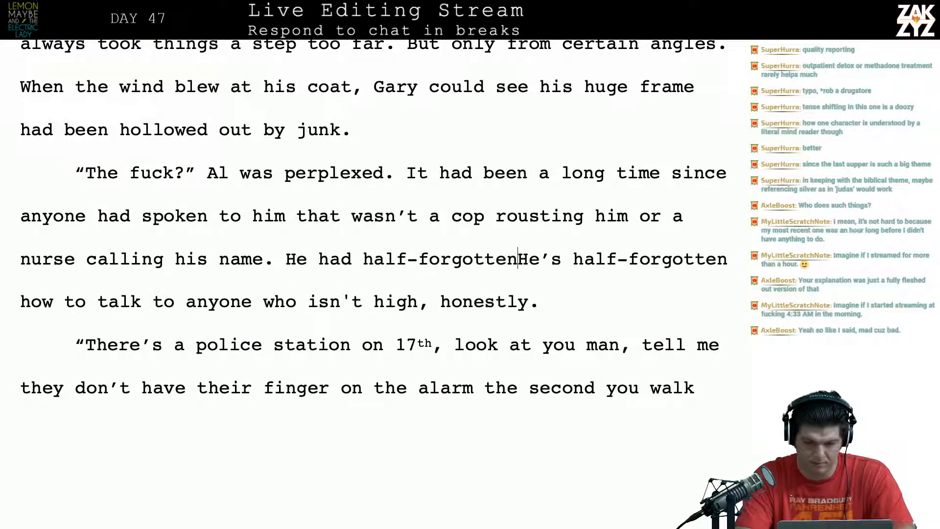
text( to anyone who w)
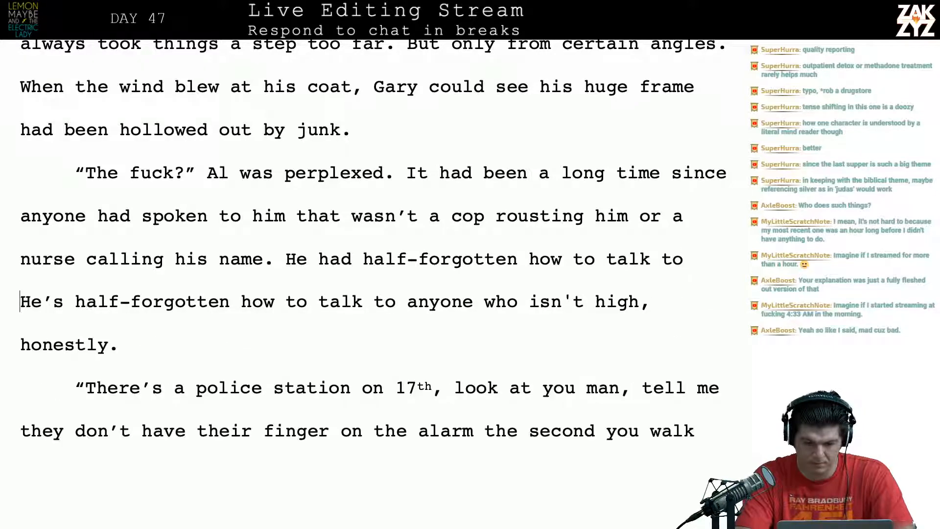
text(asn't high.)
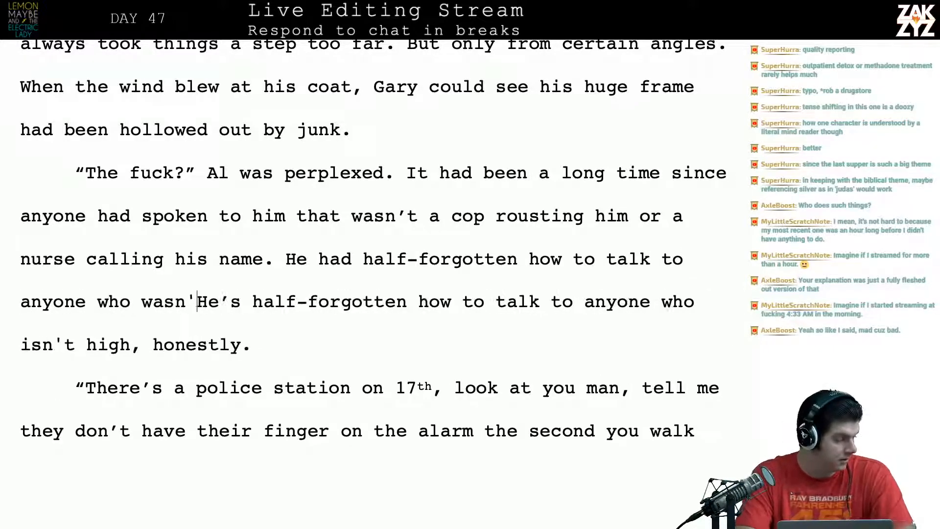
Delete the old sentence "He's half-forgotten how to talk to anyone who isn't high, honestly.".
key(shift+Down)
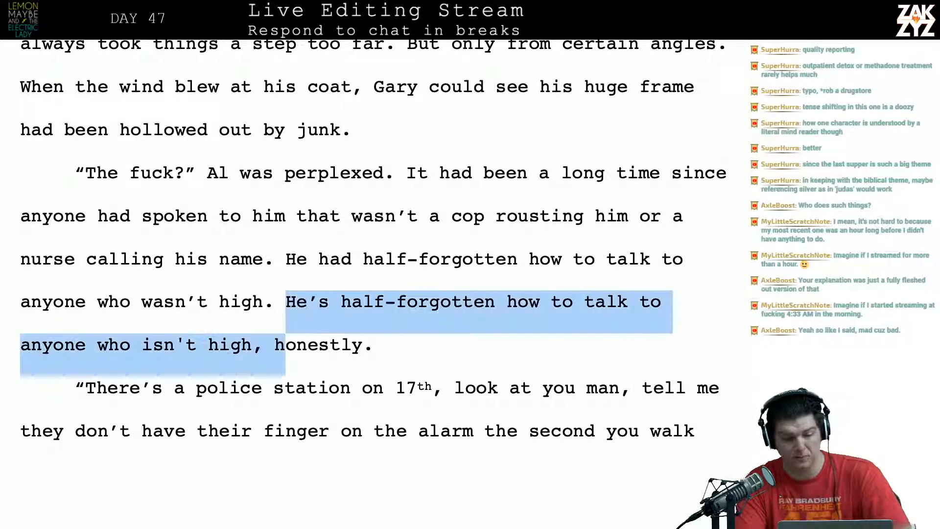
key(shift+Right)
key(shift+Right)
key(shift+Right)
key(shift+Right)
key(shift+Right)
key(shift+Right)
key(shift+Right)
key(shift+Right)
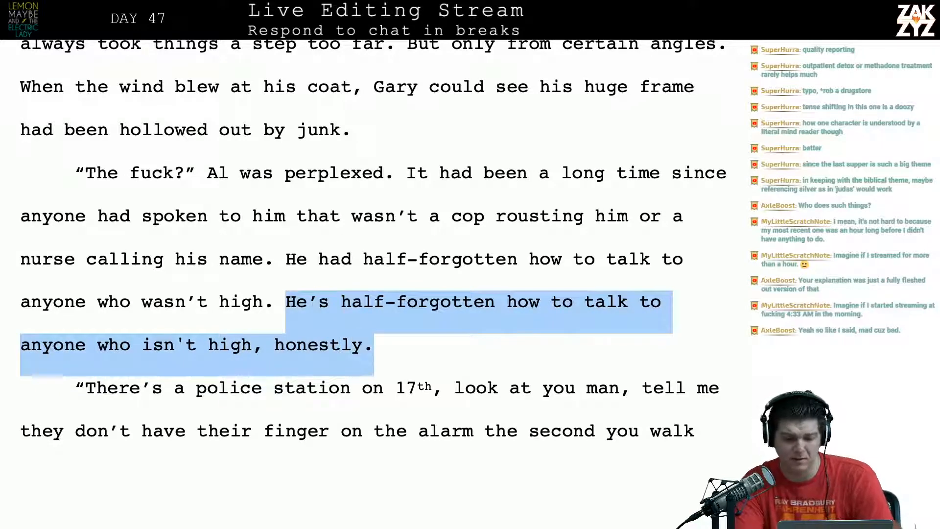
key(BackSpace)
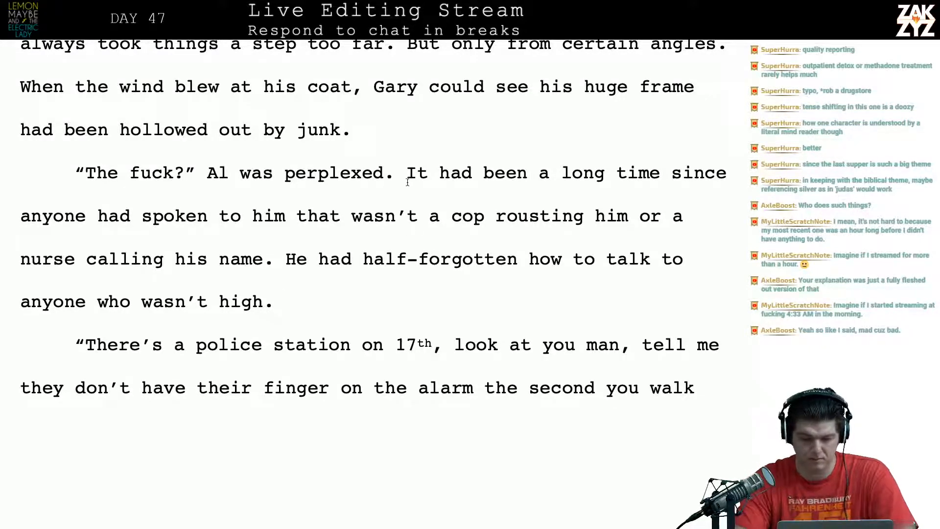
key(Return)
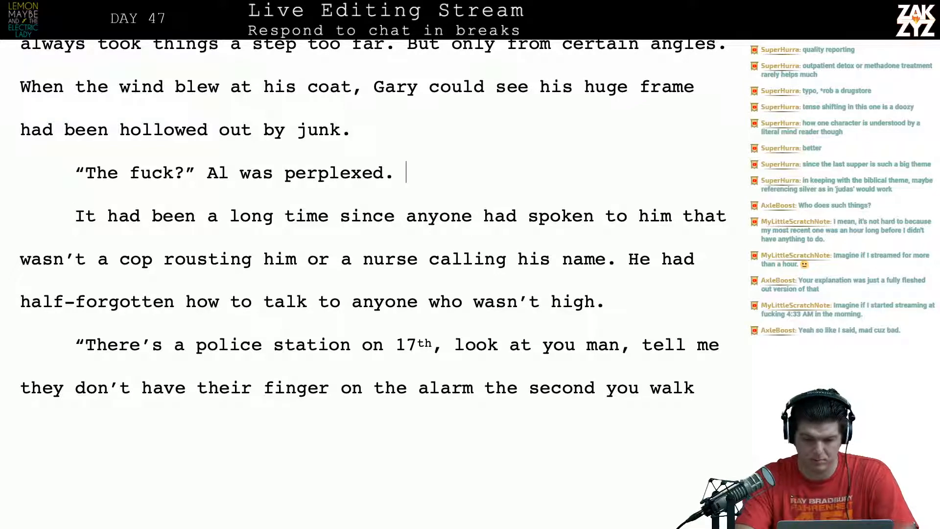
text(No one talked)
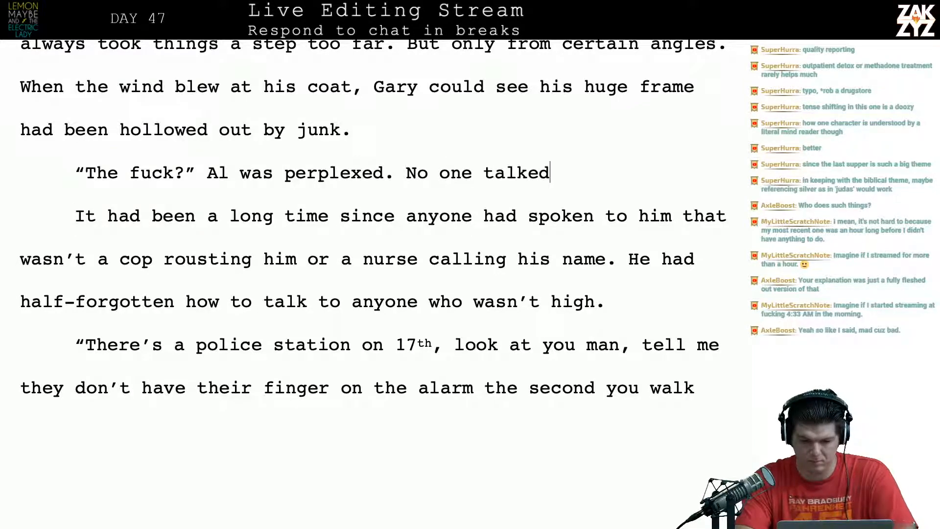
text( to him anyomor)
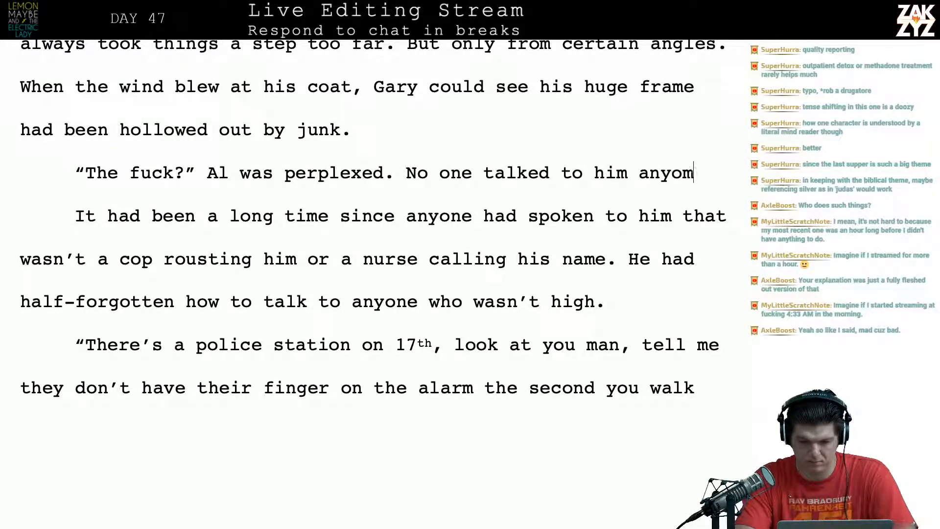
key(BackSpace)
key(BackSpace)
key(BackSpace)
key(BackSpace)
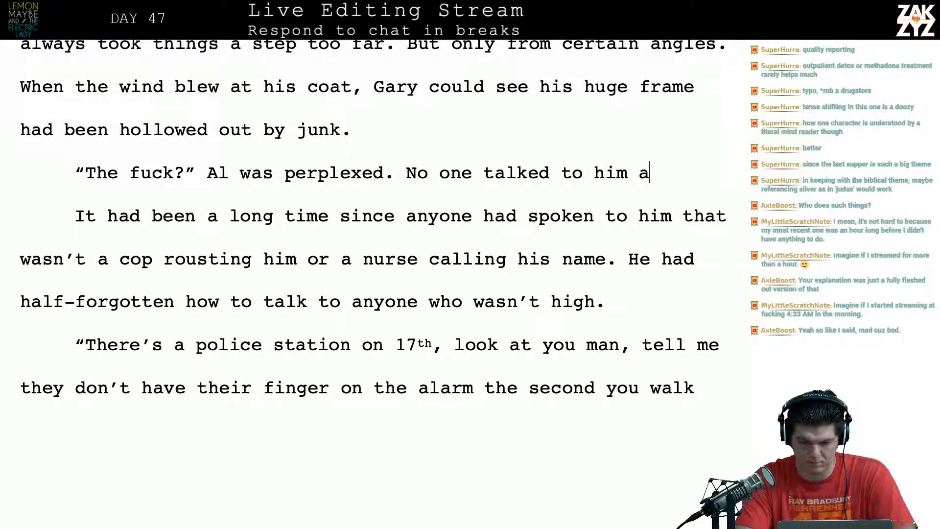
key(BackSpace)
key(BackSpace)
key(BackSpace)
key(BackSpace)
key(BackSpace)
key(BackSpace)
key(BackSpace)
key(BackSpace)
key(BackSpace)
key(BackSpace)
key(BackSpace)
key(BackSpace)
key(BackSpace)
key(BackSpace)
key(BackSpace)
key(BackSpace)
key(BackSpace)
key(BackSpace)
key(BackSpace)
key(BackSpace)
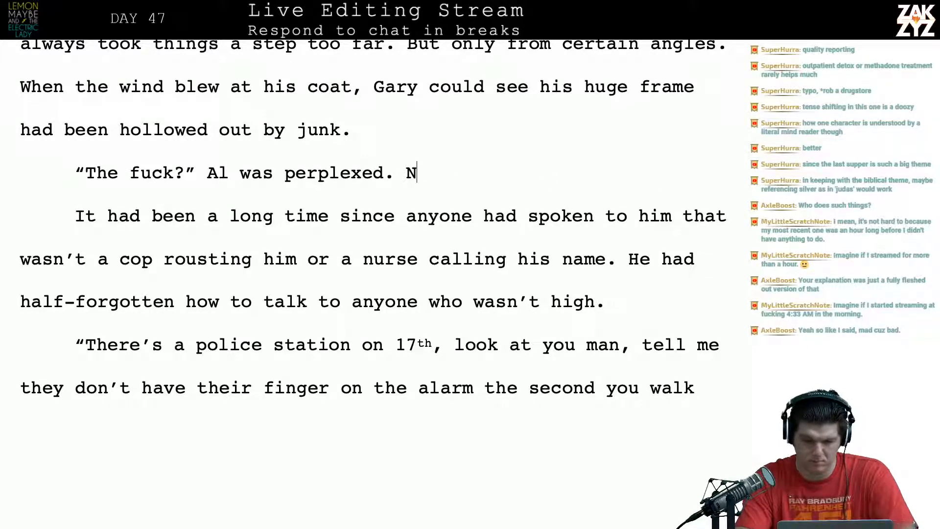
Delete the sentence starting "It had been a long time" with its paragraph break, joining "He had half-forgotten" to the "Al was perplexed." paragraph.
key(shift+Down)
key(shift+Down)
key(shift+Right)
key(shift+Right)
key(shift+Right)
key(shift+Right)
key(shift+Right)
key(shift+Right)
key(shift+Right)
key(shift+Right)
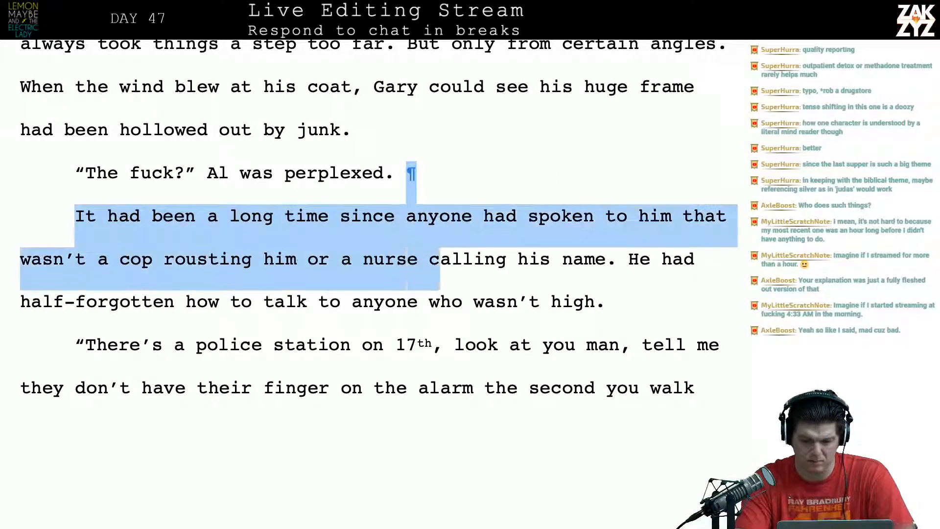
key(shift+Right)
key(shift+Right)
key(shift+Right)
key(shift+Right)
key(shift+Right)
key(shift+Right)
key(shift+Right)
key(shift+Right)
key(shift+Right)
key(shift+Right)
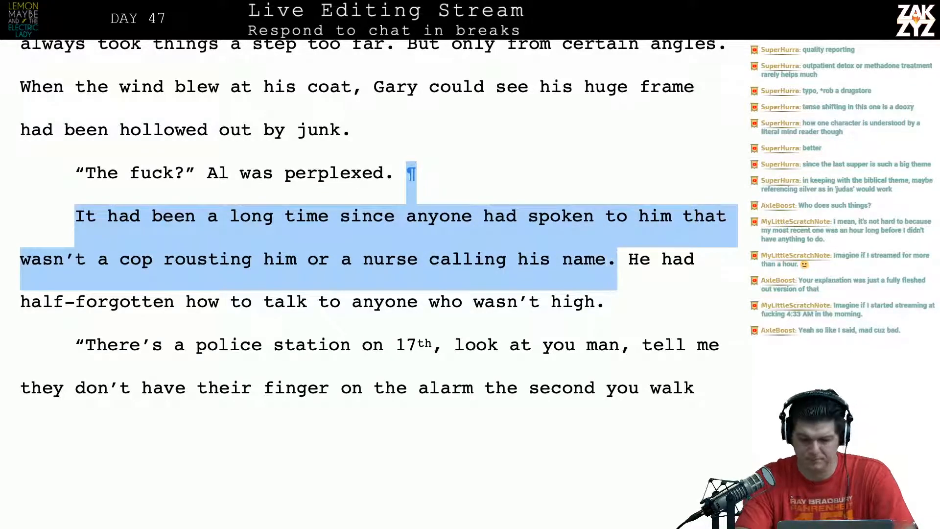
key(BackSpace)
key(Return)
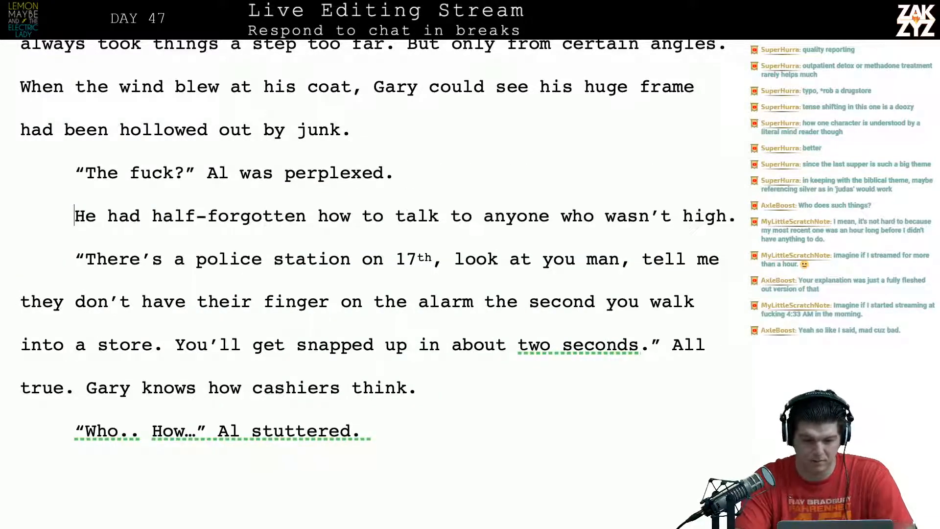
key(BackSpace)
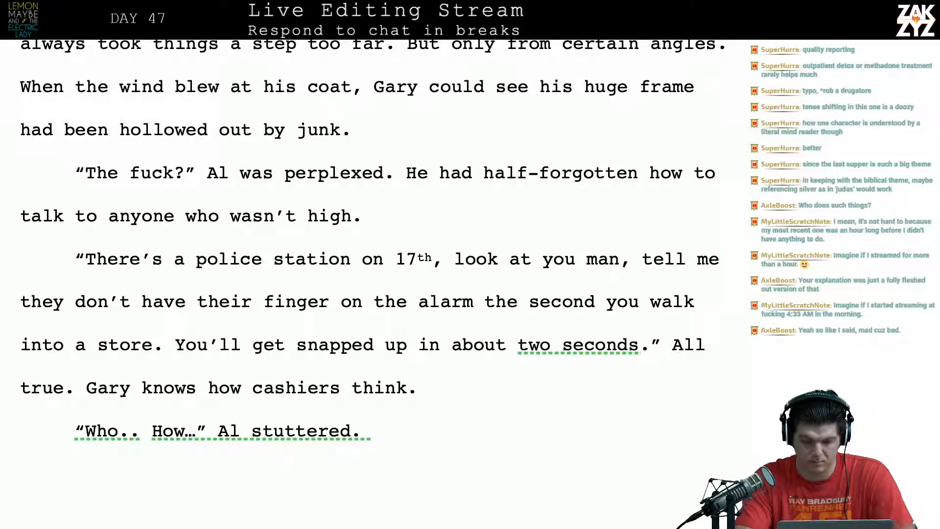
Write "People on the street don't talk to him, they cross the sidewalk to avoid him." between "Al was perplexed." and "He had half-forgotten".
text(No)
key(BackSpace)
key(BackSpace)
text(Peo)
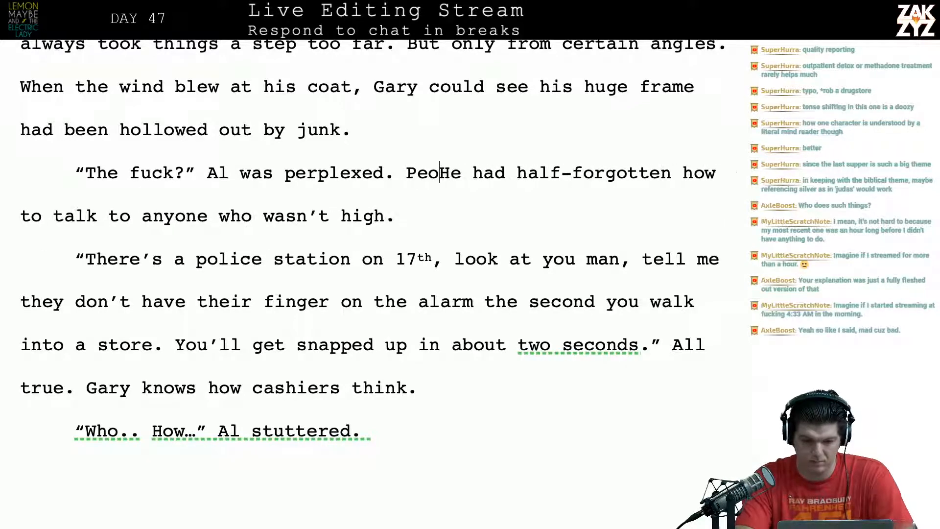
text(ple on the s)
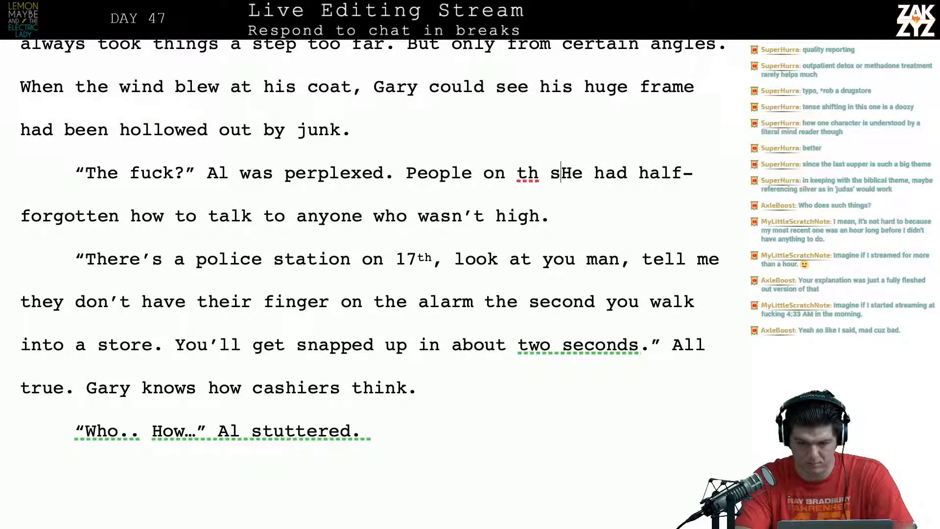
text(tre)
key(BackSpace)
key(BackSpace)
key(BackSpace)
key(BackSpace)
key(BackSpace)
text(e stre)
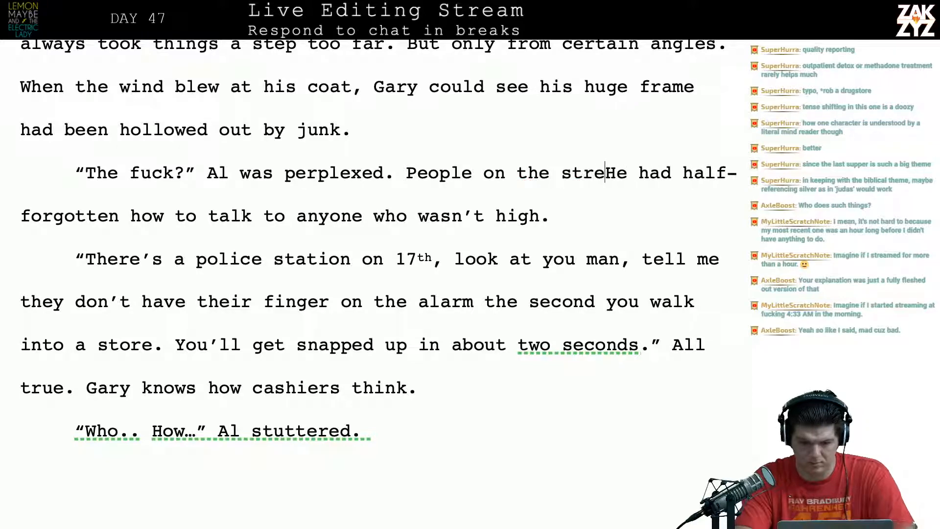
text(et don't talk to)
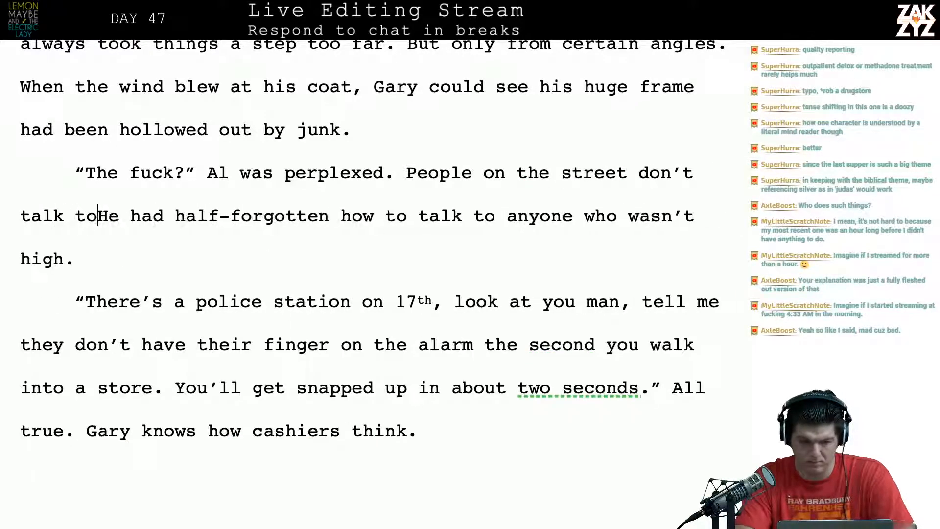
text( him, th)
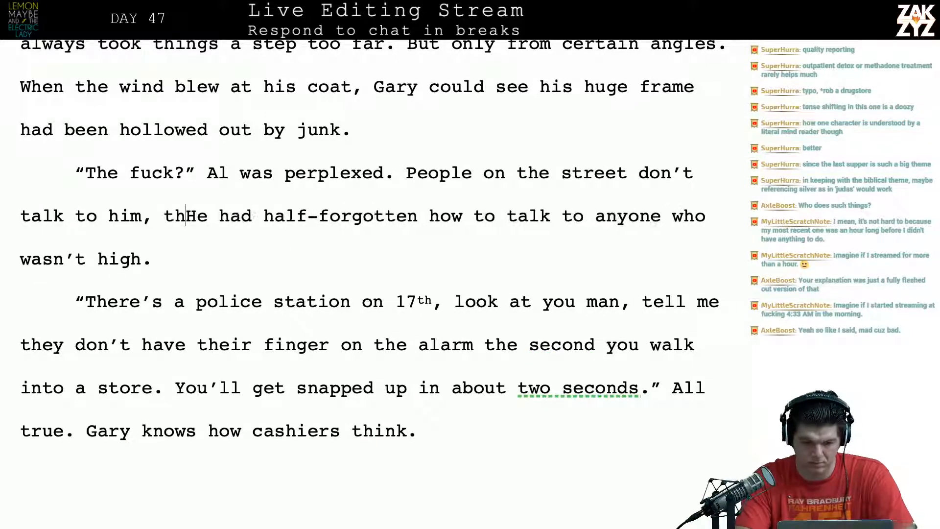
text(ey )
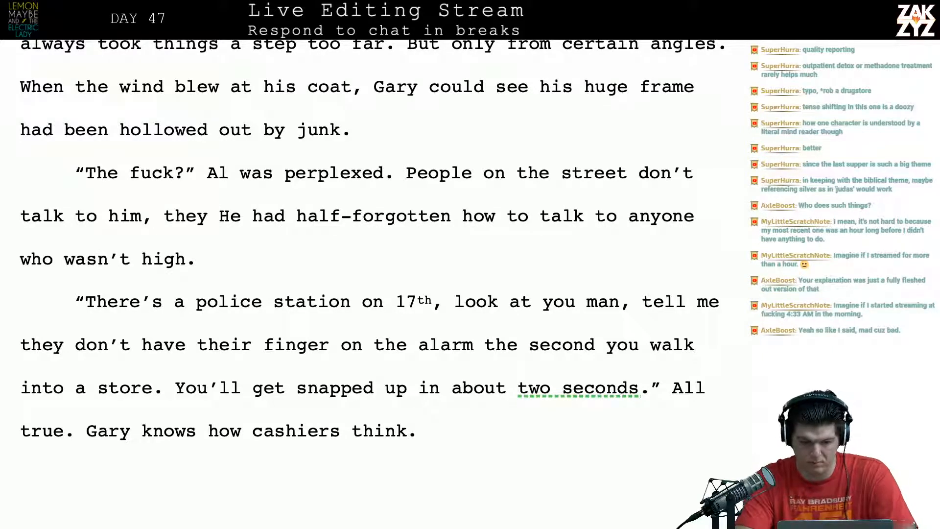
text(cross the side)
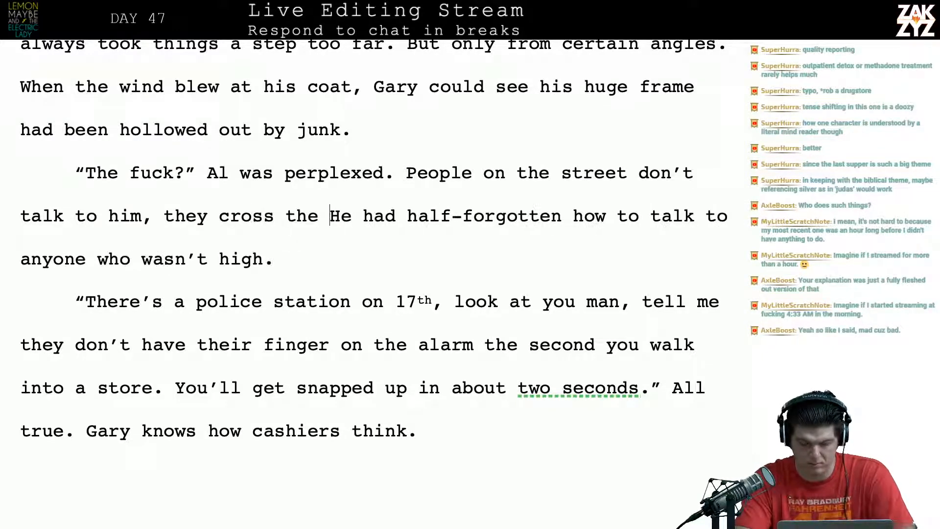
text(walk)
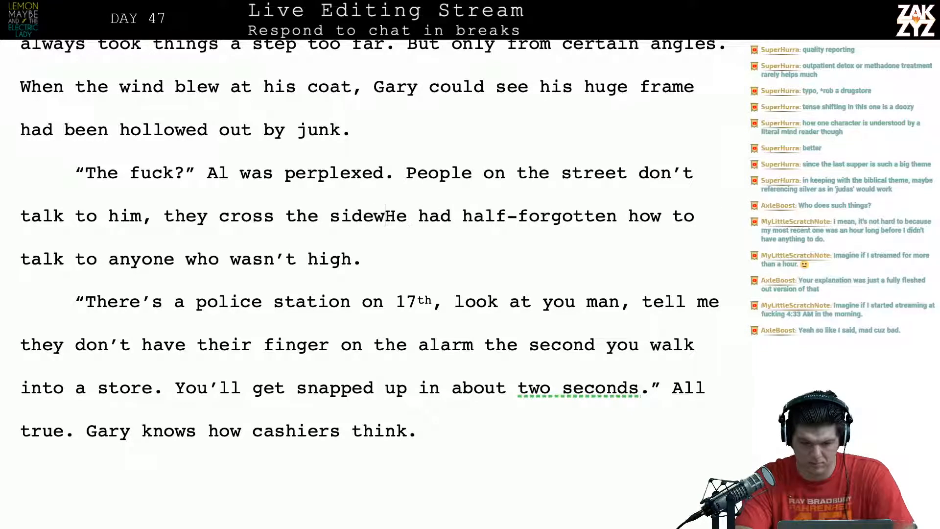
text( to avoid him. )
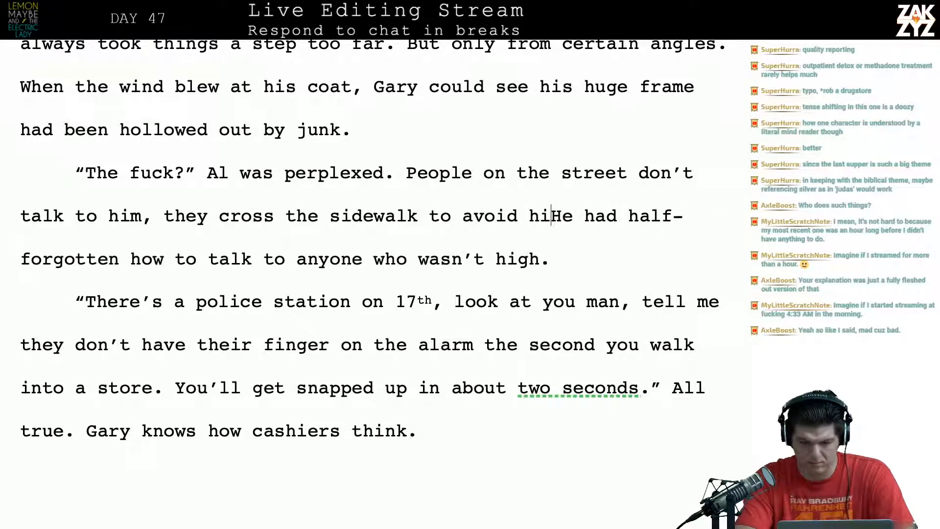
text(He's lost)
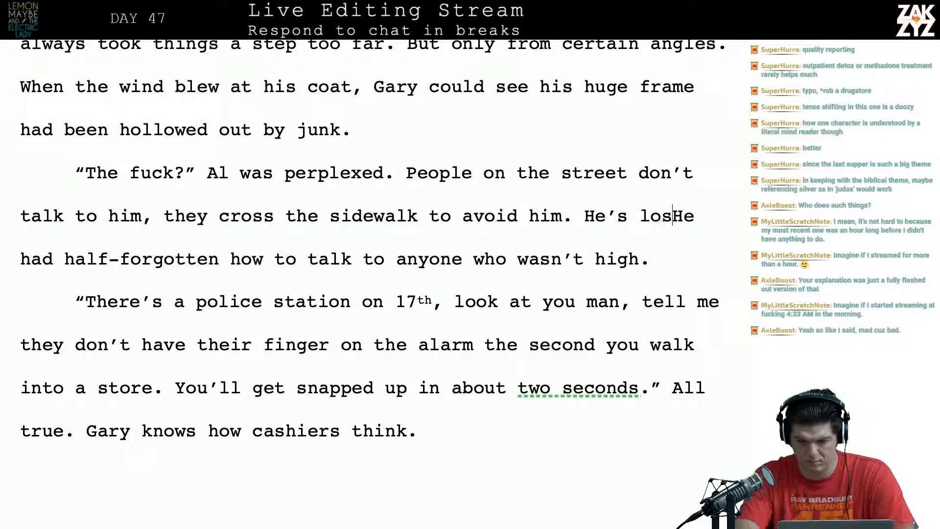
key(BackSpace)
key(BackSpace)
key(BackSpace)
key(BackSpace)
key(BackSpace)
key(BackSpace)
key(BackSpace)
key(BackSpace)
key(BackSpace)
key(BackSpace)
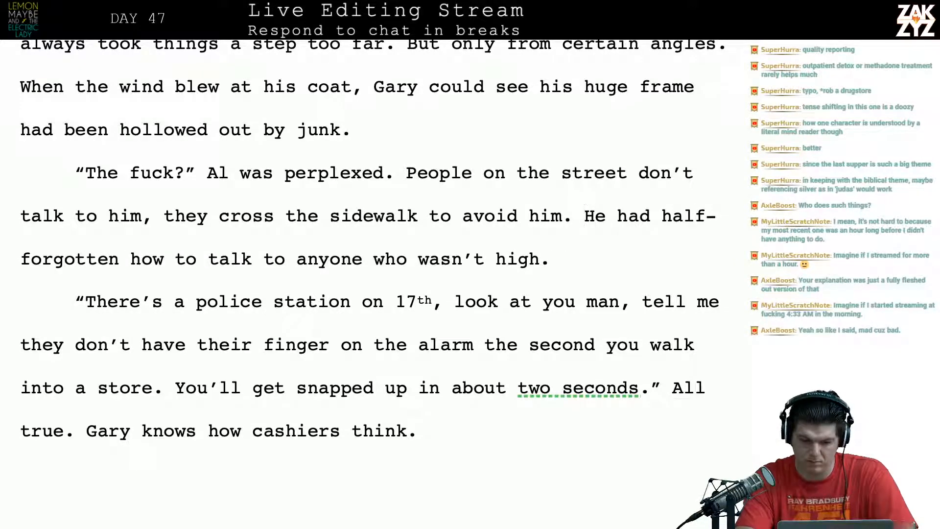
text(He's half)
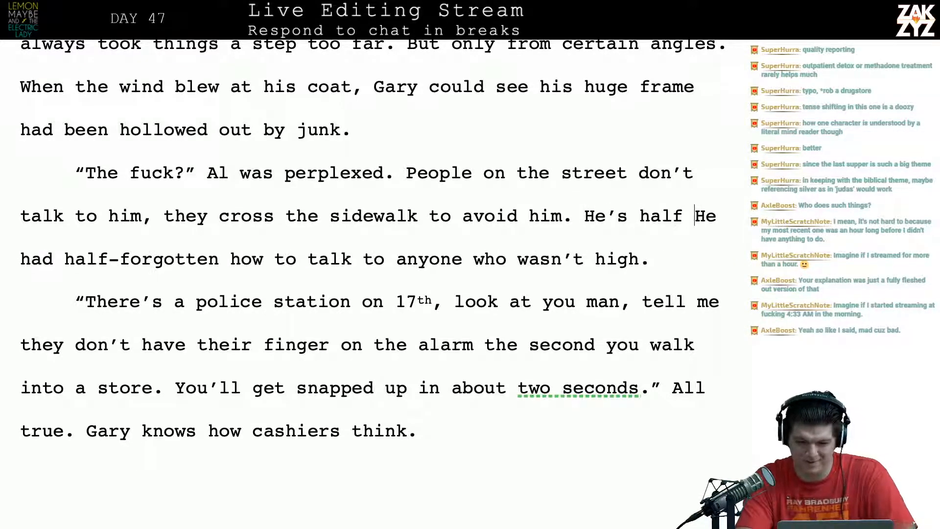
key(BackSpace)
key(BackSpace)
key(BackSpace)
key(BackSpace)
key(BackSpace)
key(BackSpace)
key(BackSpace)
key(BackSpace)
key(BackSpace)
key(BackSpace)
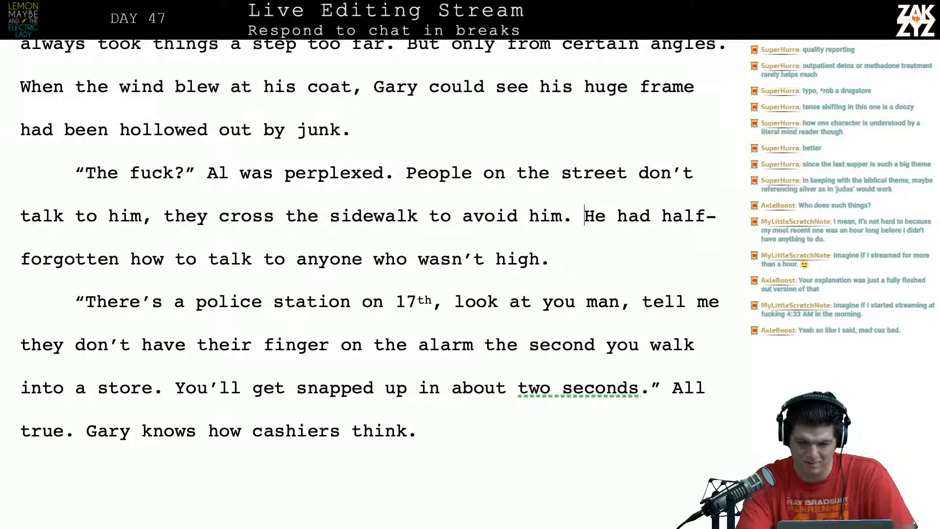
Push the "He had half-forgotten" sentence below a blank line and write "He's lost the knack of talking to people who aren't high." above it.
key(Return)
key(Return)
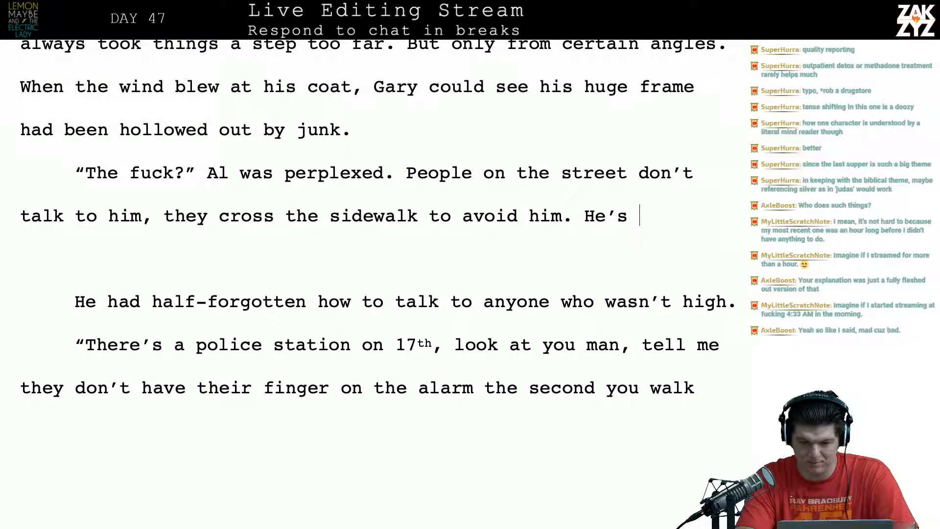
text(He's lost the knack of )
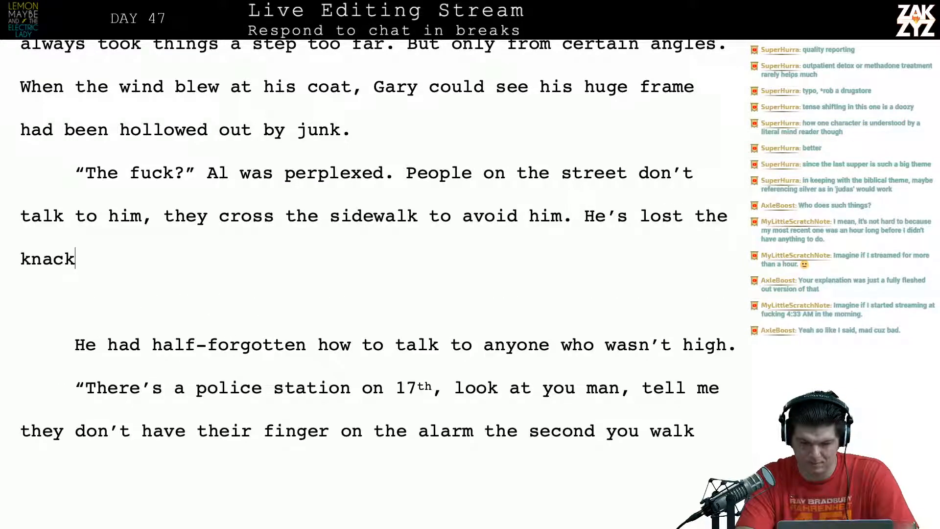
text(talking to pe)
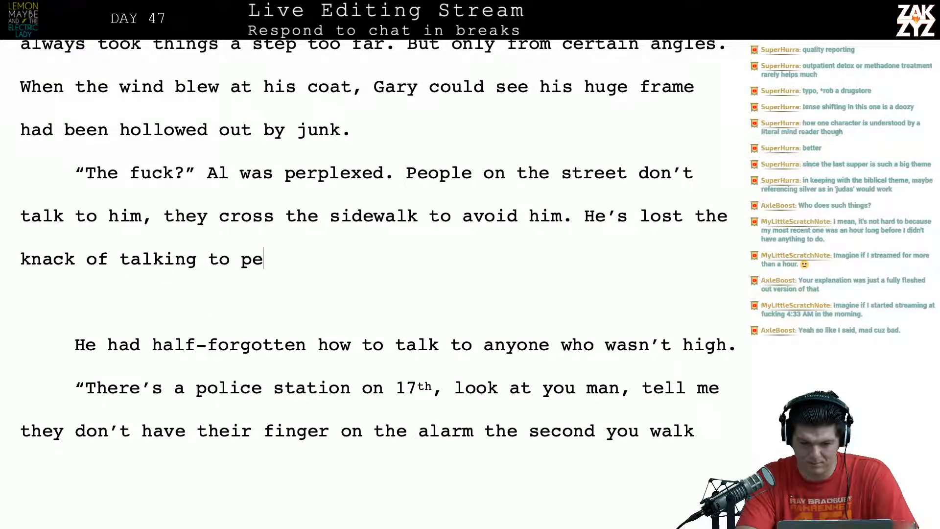
text(ople who aren't h)
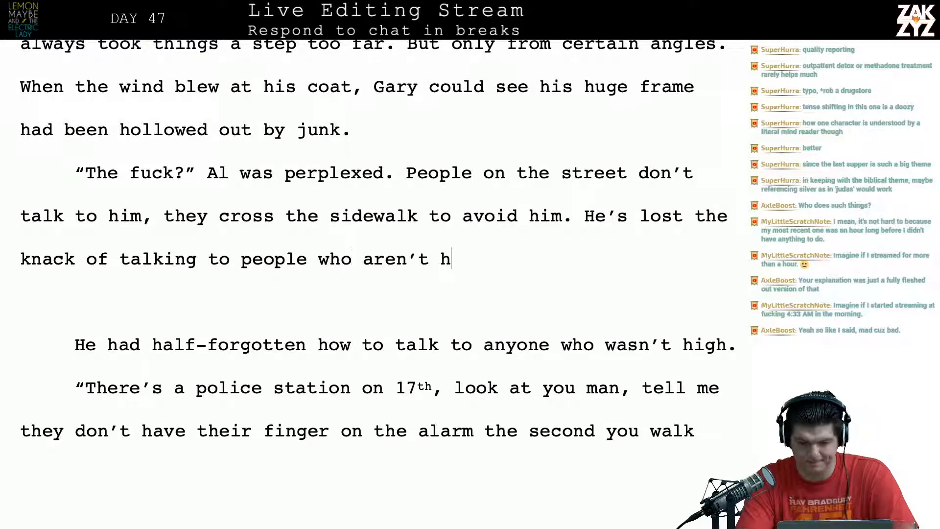
text(igh.)
Delete the blank line and the old sentence "He had half-forgotten how to talk to anyone who wasn't high.".
key(shift+Down)
key(shift+Down)
key(shift+Right)
key(shift+Right)
key(shift+Right)
key(shift+Right)
key(shift+Right)
key(shift+Right)
key(shift+Right)
key(shift+Right)
key(shift+Right)
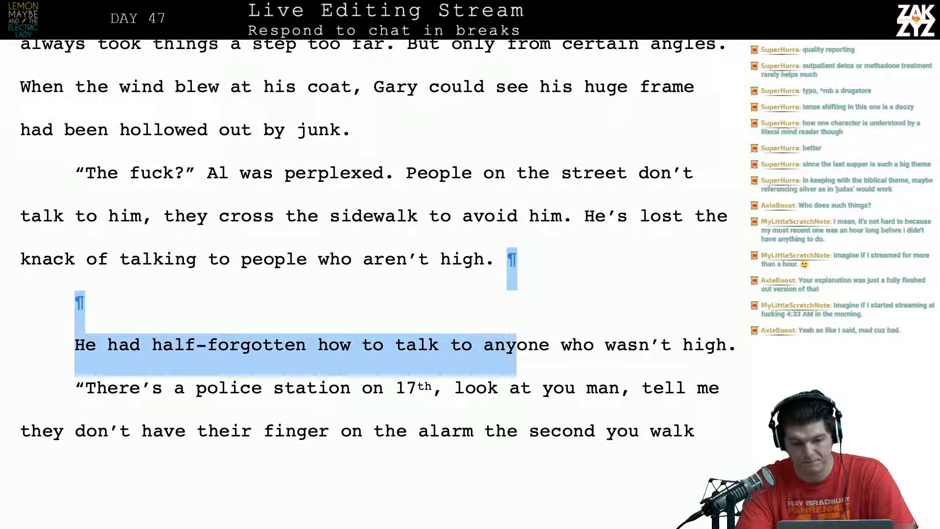
key(shift+Right)
key(shift+Right)
key(shift+Right)
key(shift+Right)
key(shift+Right)
key(shift+Right)
key(shift+Right)
key(shift+Right)
key(shift+Right)
key(shift+Right)
key(shift+Right)
key(shift+Right)
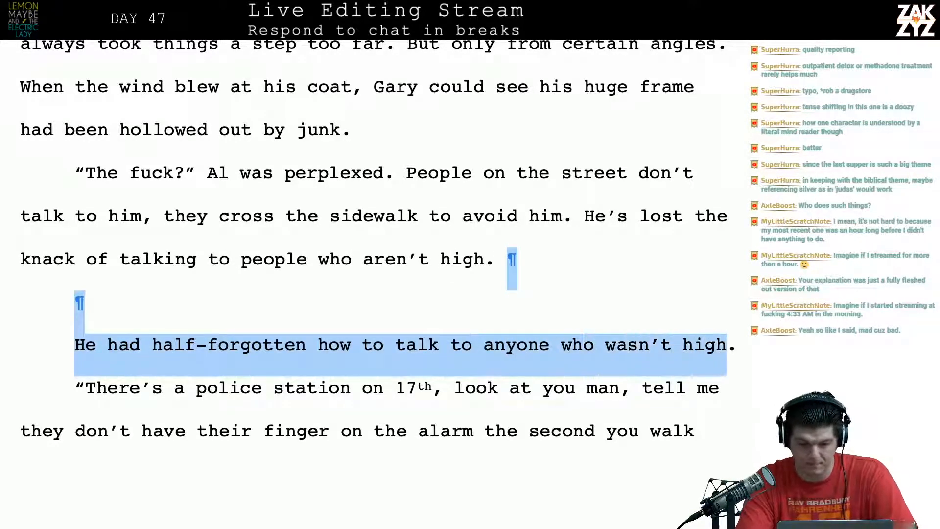
key(Delete)
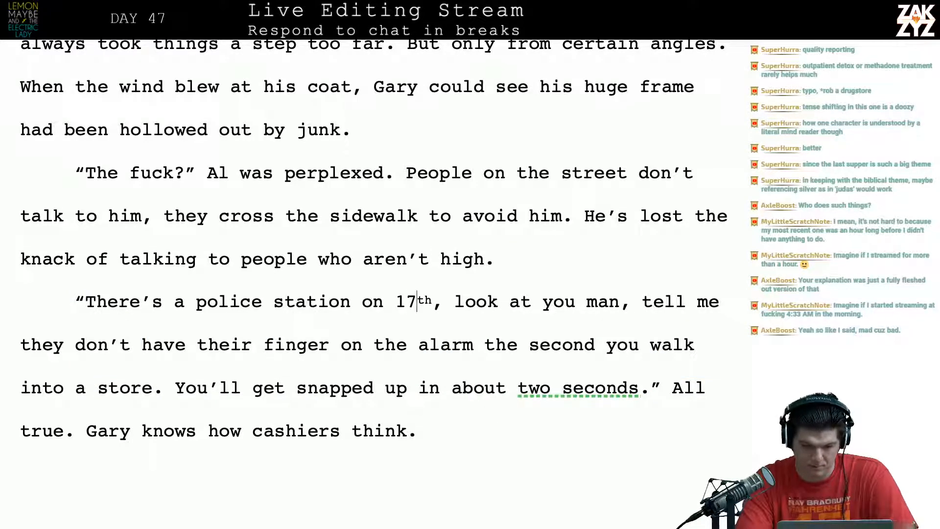
Replace the superscripted "17th" in the police station line with plain "17th Street.".
key(shift+Right)
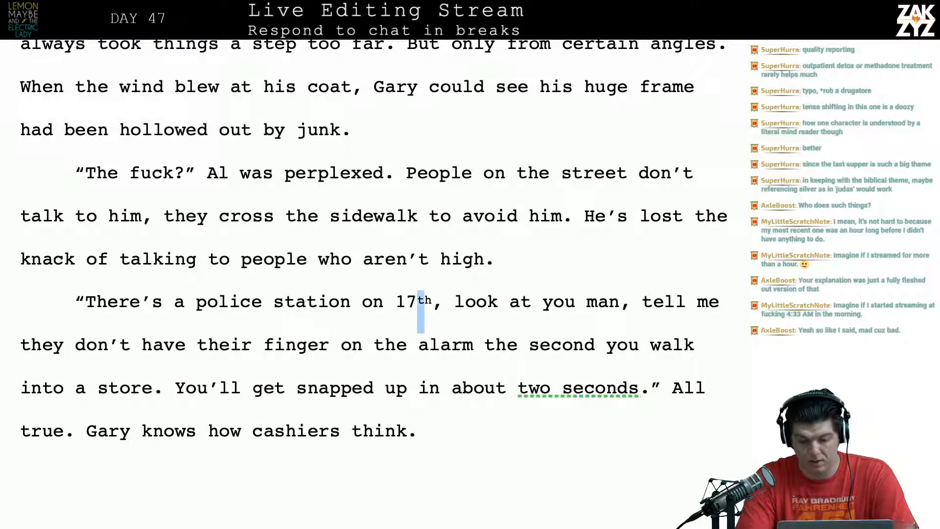
key(shift+Right)
key(BackSpace)
text(th)
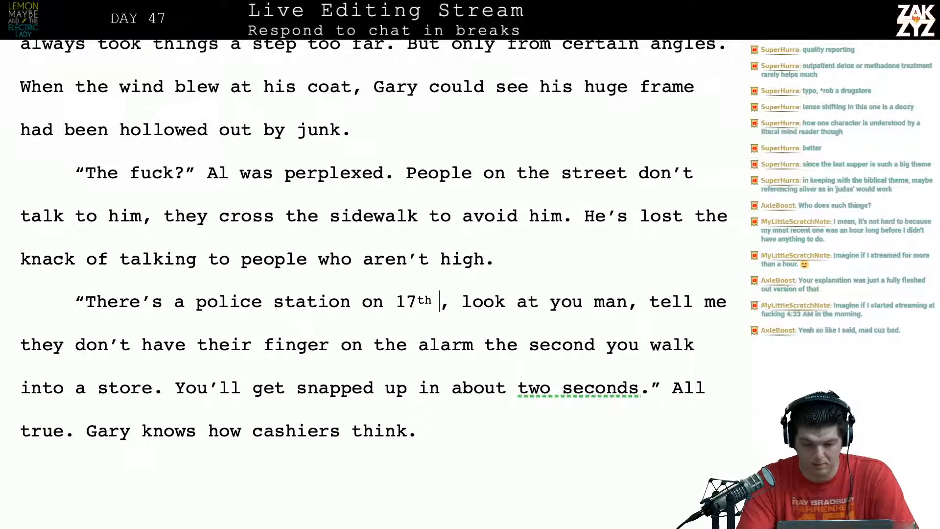
key(BackSpace)
key(BackSpace)
key(BackSpace)
key(BackSpace)
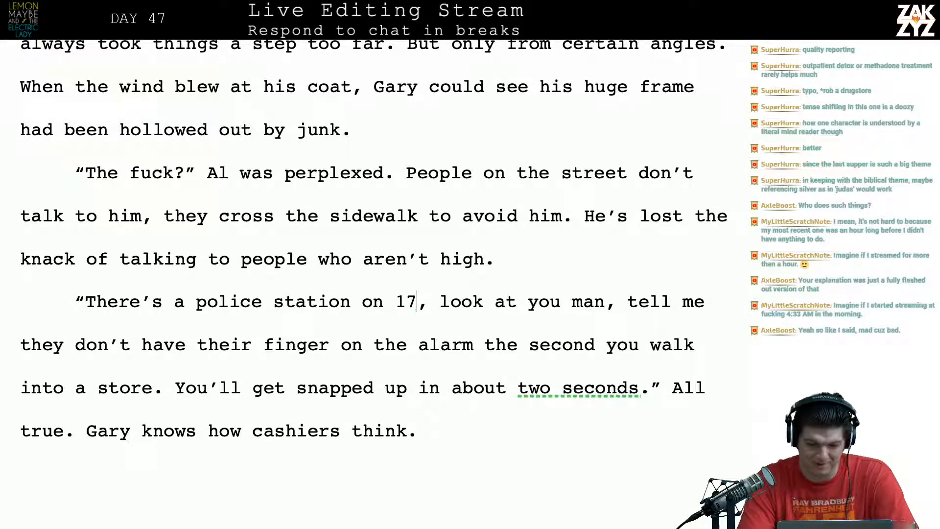
text(17th Street. 1)
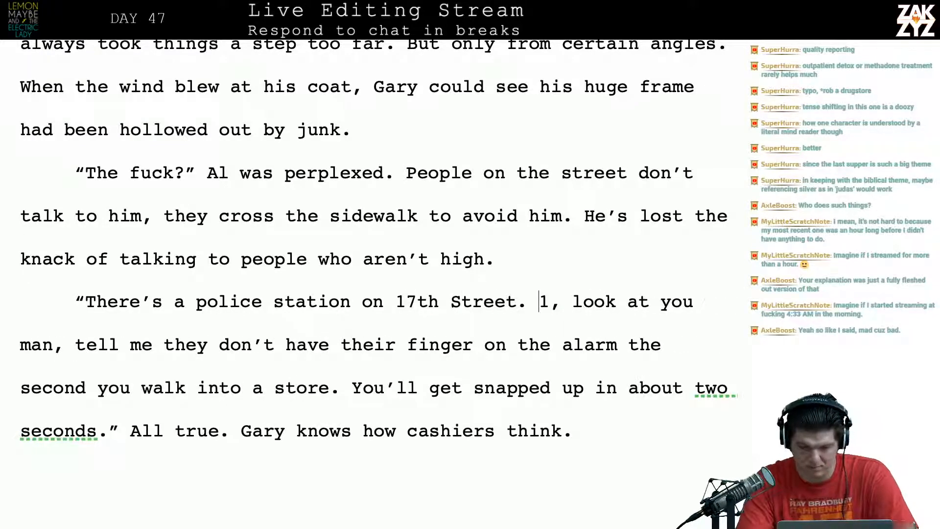
Split the old text from "look at you man" into its own paragraph, without the leftover "1,", and end the first line with “17th Street,” Gary pressed on.
key(shift+Right)
key(shift+Right)
key(shift+Right)
key(Delete)
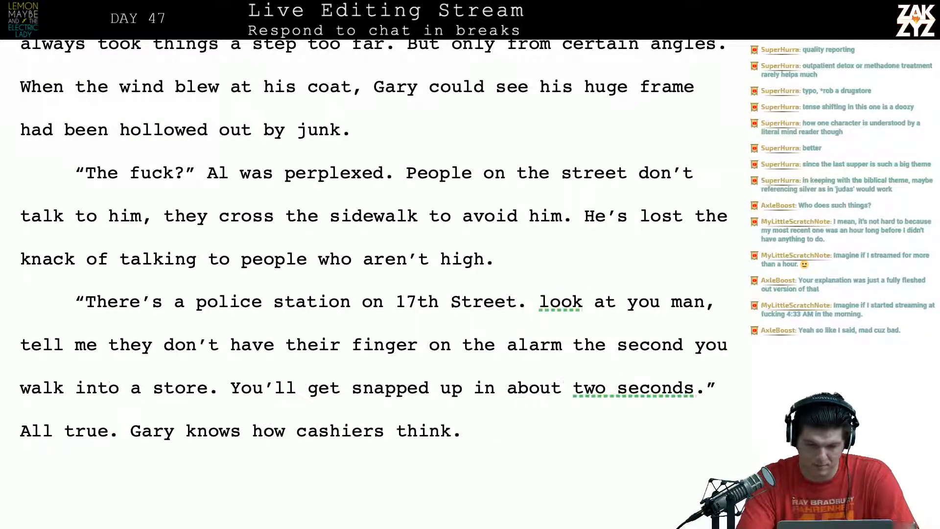
key(Return)
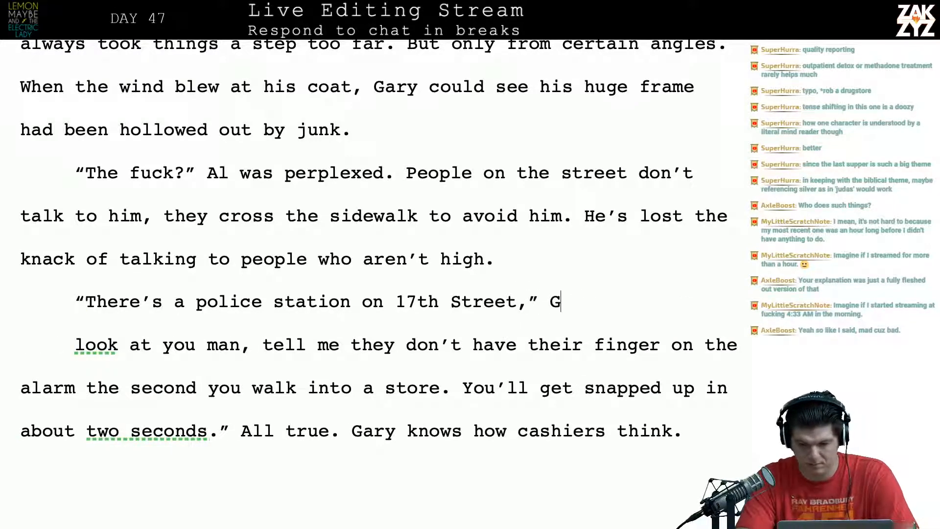
text(pressed on.)
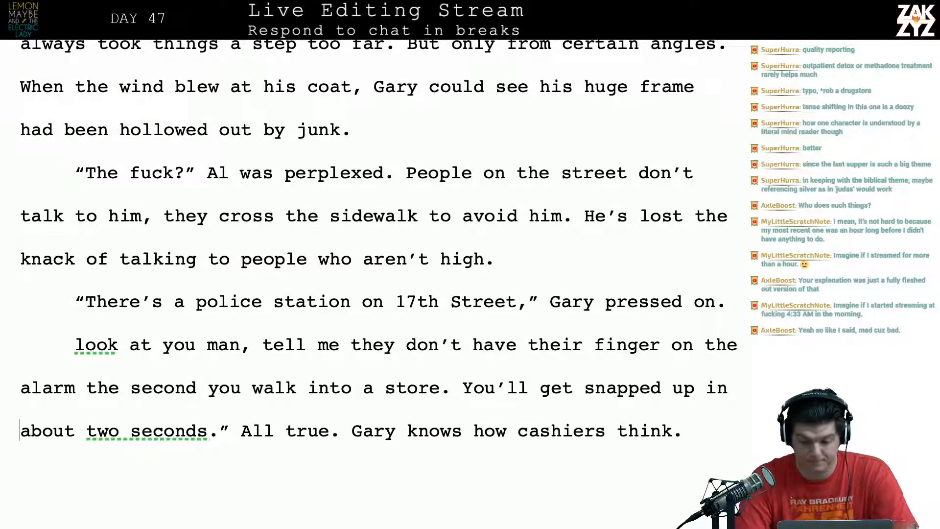
After “Gary pressed on.” write “Look at yourself. Tell me the cashier doesn’t have their finger on the silent alarm the moment you walk in the door.
scroll(407, 179, down, 3)
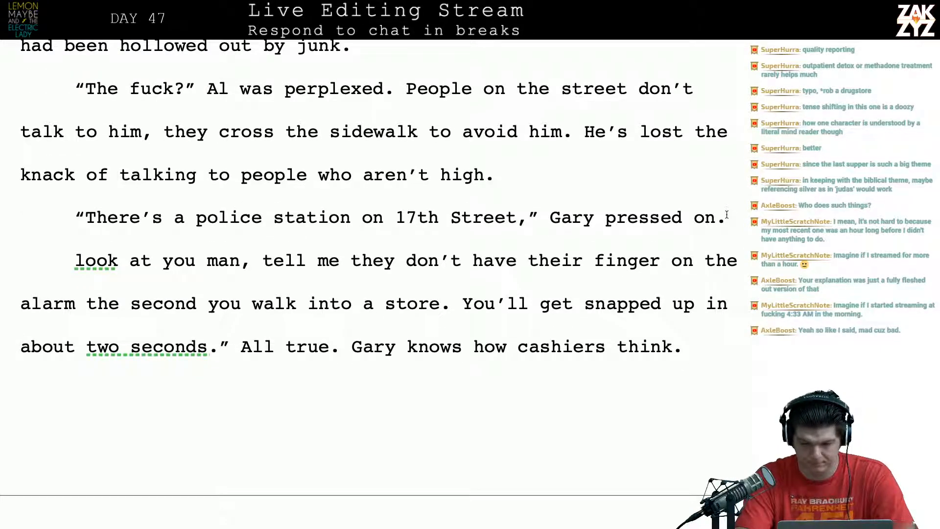
text("Loo)
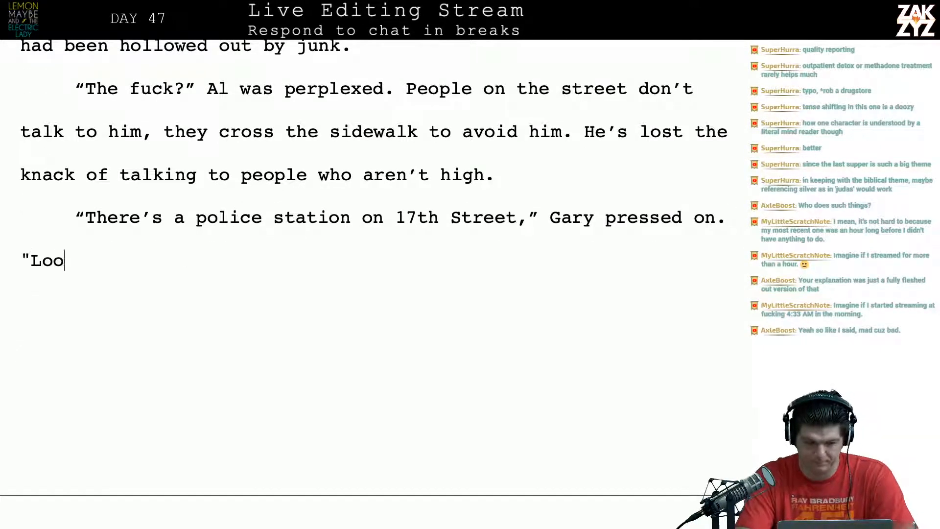
text(k at yourself)
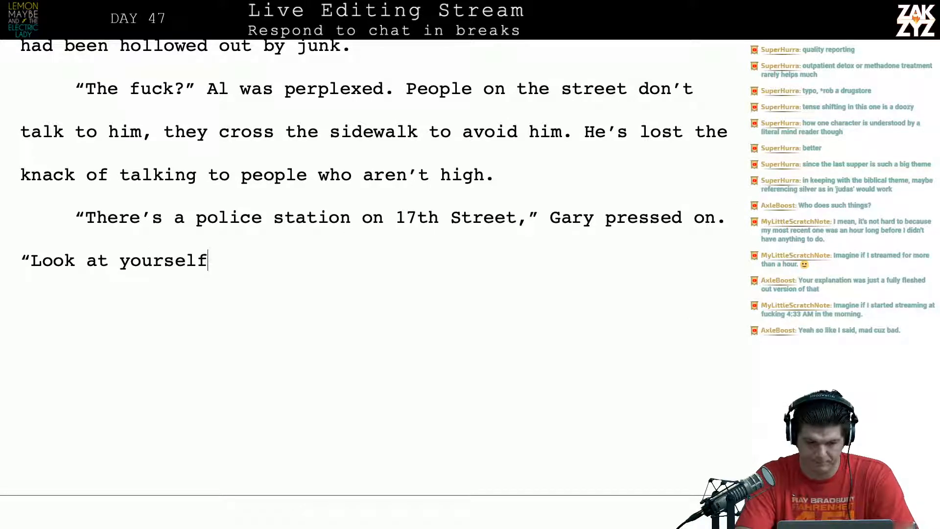
text(. Tell me the)
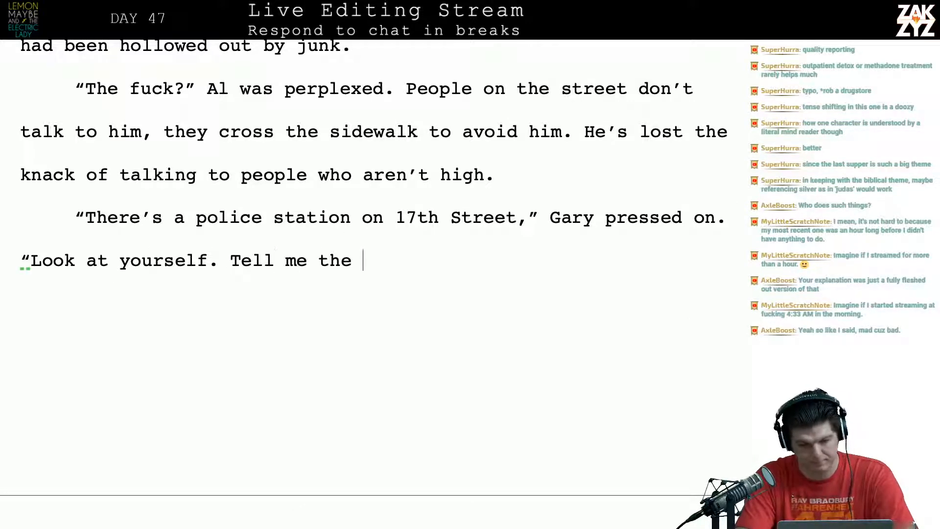
text( cashier d)
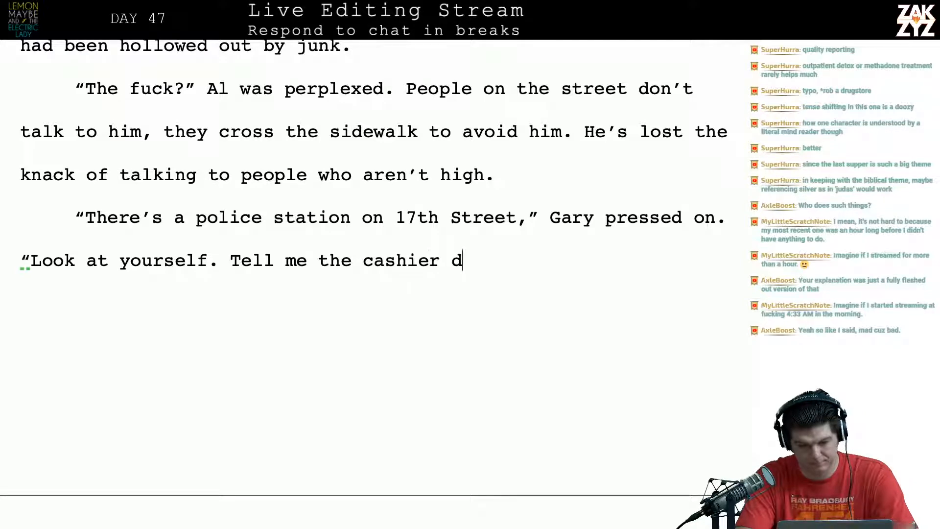
text(oesn't ahve thie)
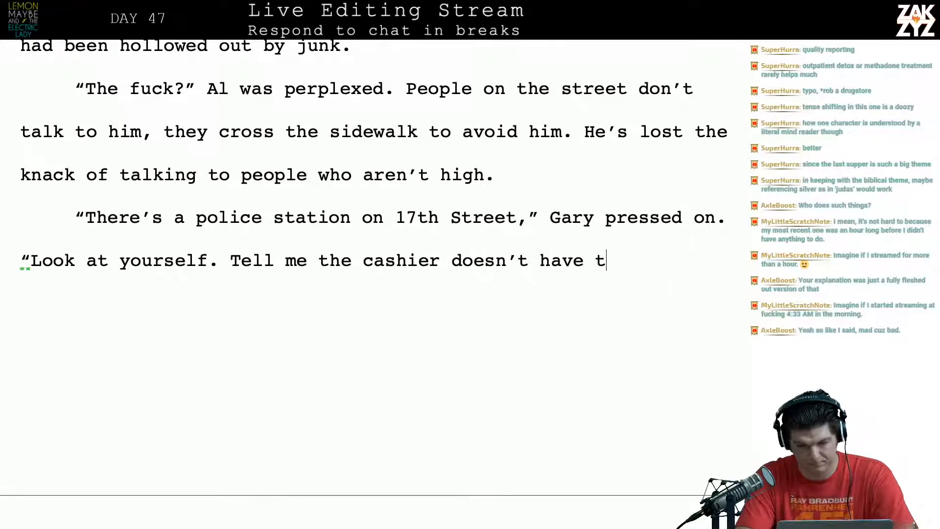
text(ir)
key(BackSpace)
key(BackSpace)
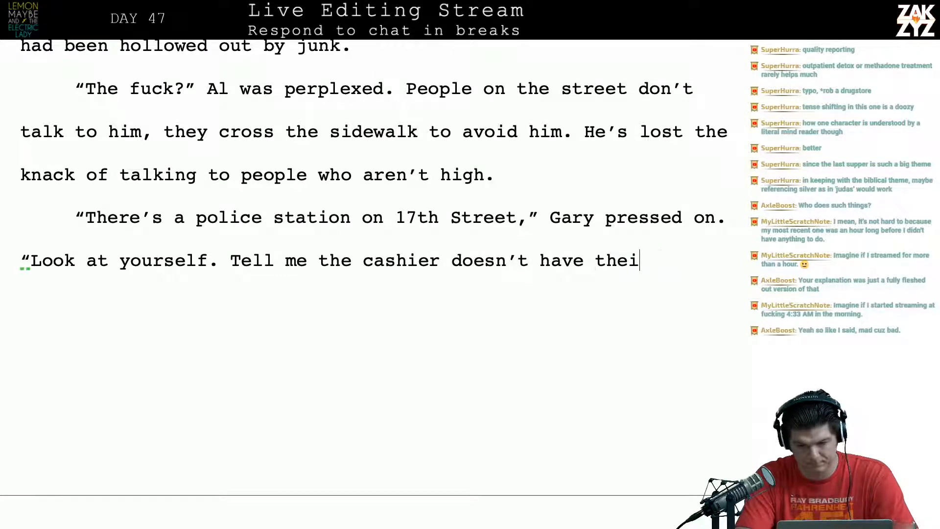
text(r finger on the )
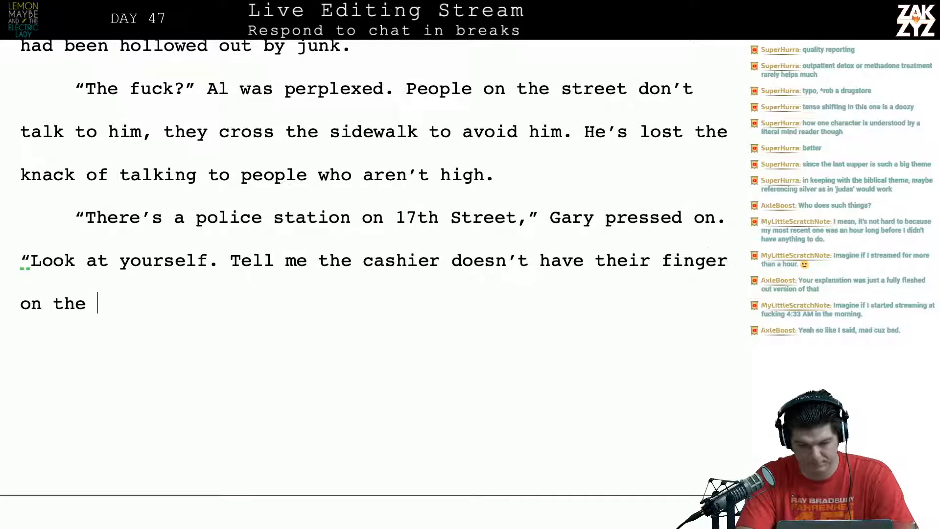
text(silent alarm )
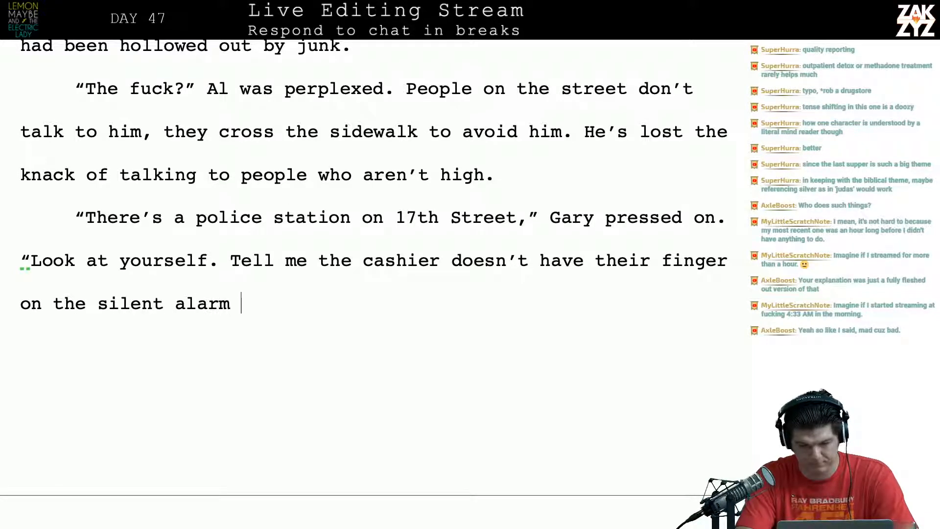
text(the moment you )
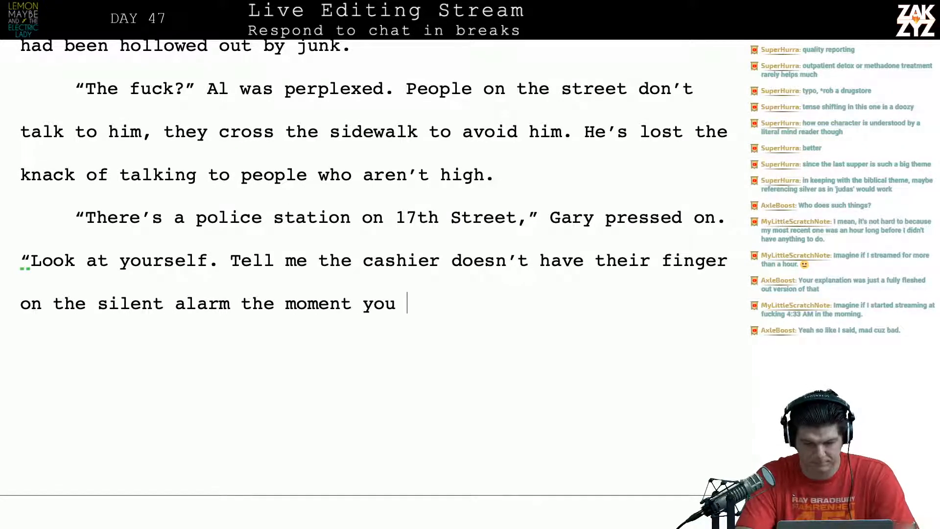
text(walk in the door.)
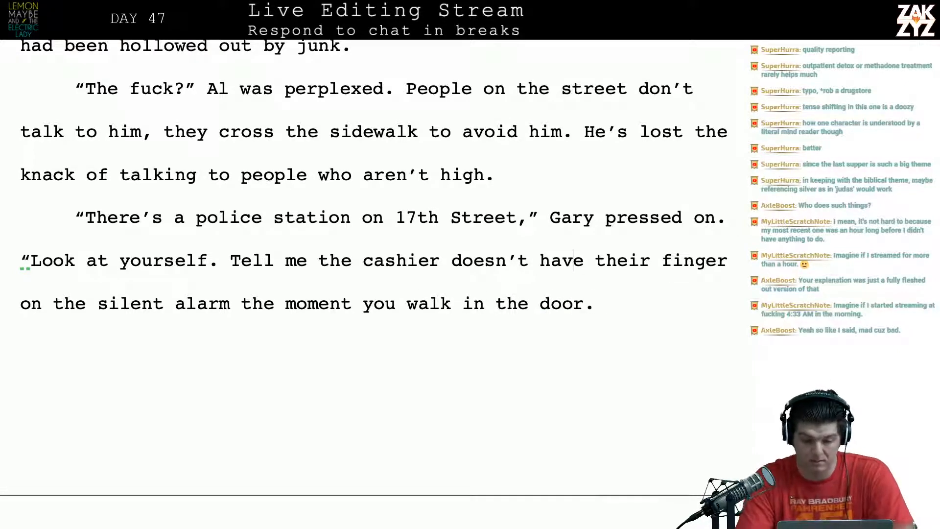
Replace “cashier” with “pharmacist” in Gary's line about the silent alarm.
key(BackSpace)
key(BackSpace)
key(BackSpace)
key(BackSpace)
key(BackSpace)
key(BackSpace)
key(BackSpace)
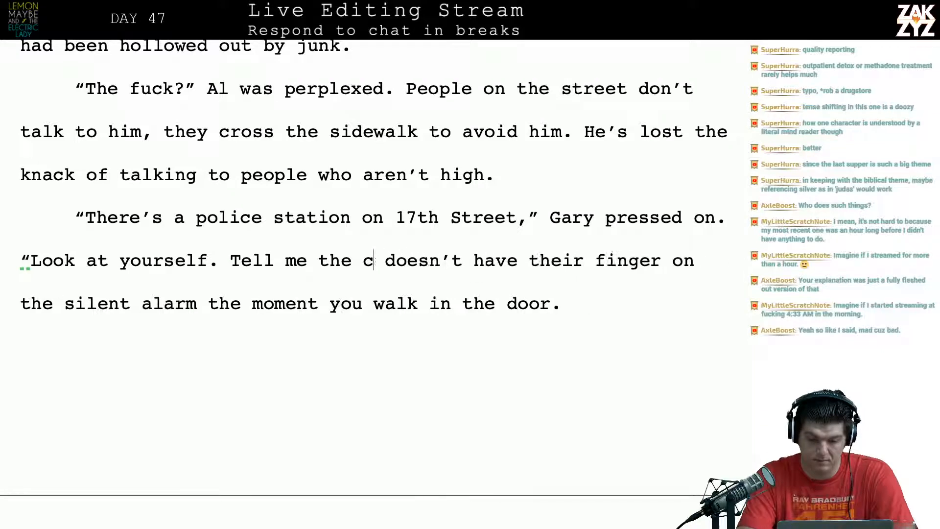
text(pharmacist doesn’t h)
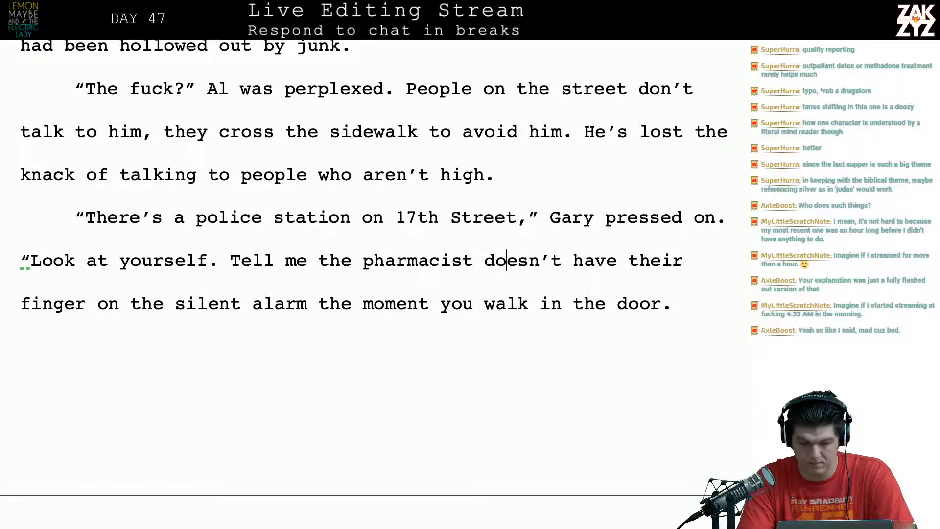
Change “their finger” to “a finger” in the pharmacist sentence and close the quotation after “door.”.
text(ave)
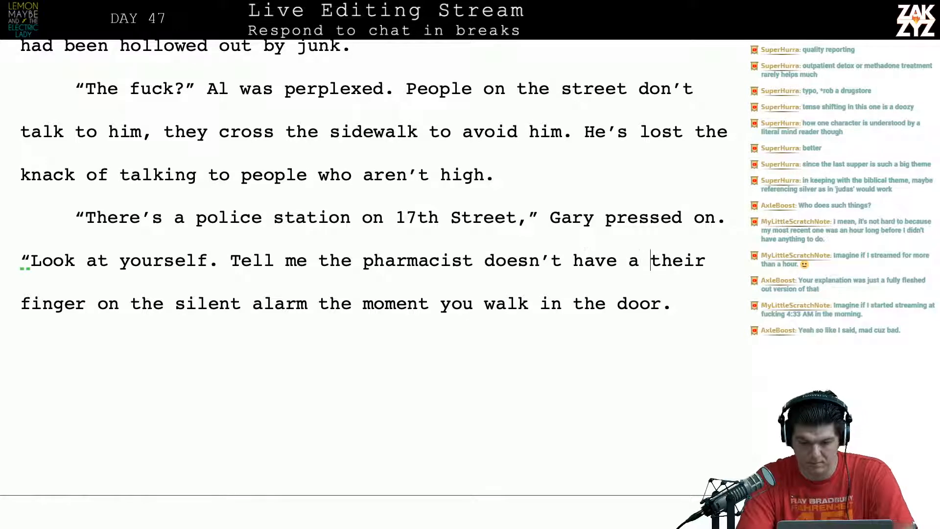
key(shift+Right)
key(shift+Right)
key(shift+Right)
key(shift+Right)
key(shift+Right)
key(Delete)
key(Delete)
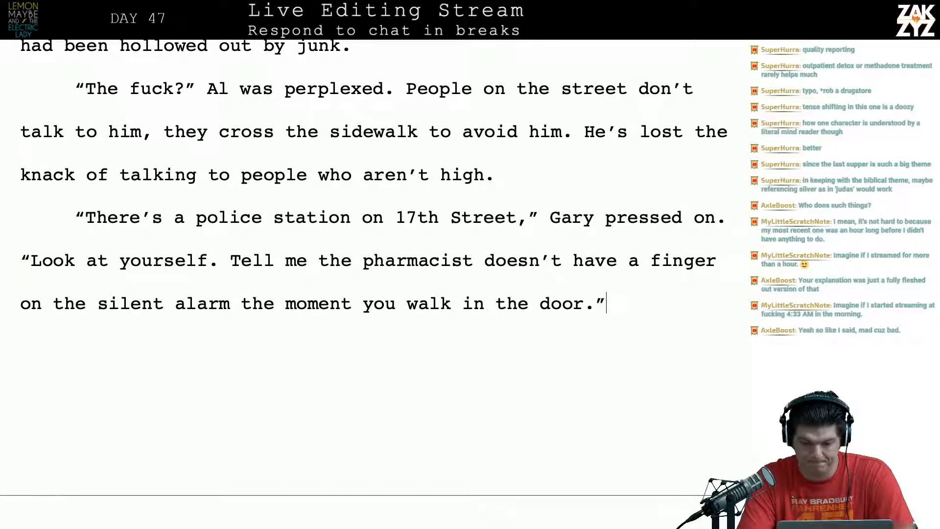
Continue Gary's speech after “walk in the door.” with “You’ll get picked up by the police in about two seconds.”, dropping the closing quotation mark before it.
key(Down)
key(Down)
key(Down)
key(Down)
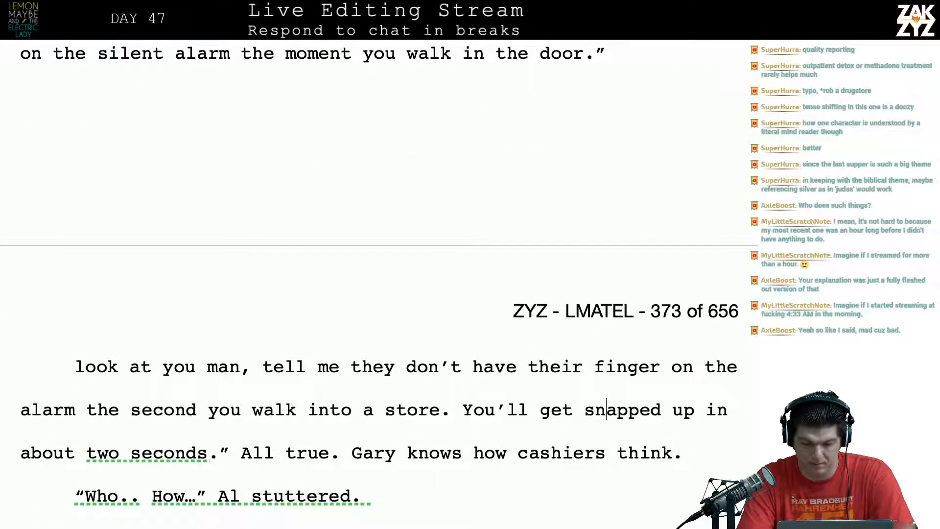
key(Up)
key(Up)
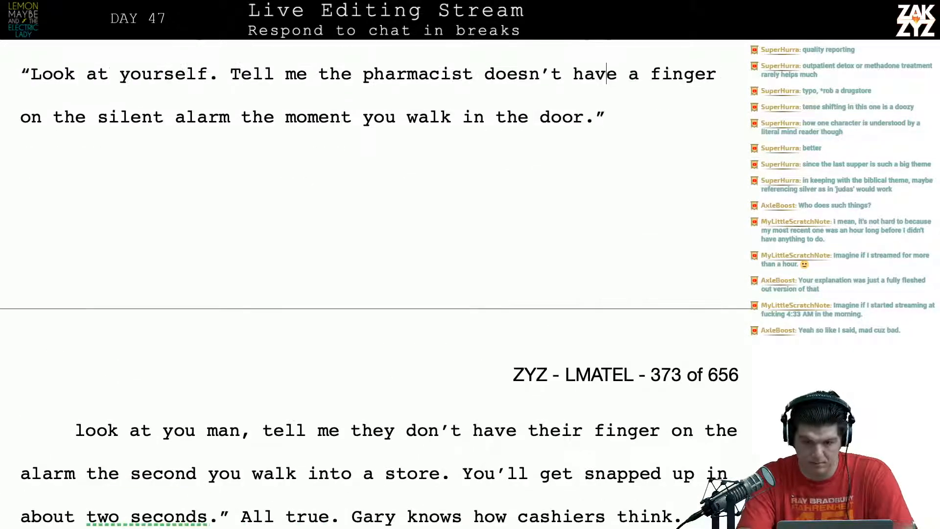
text(You'll get )
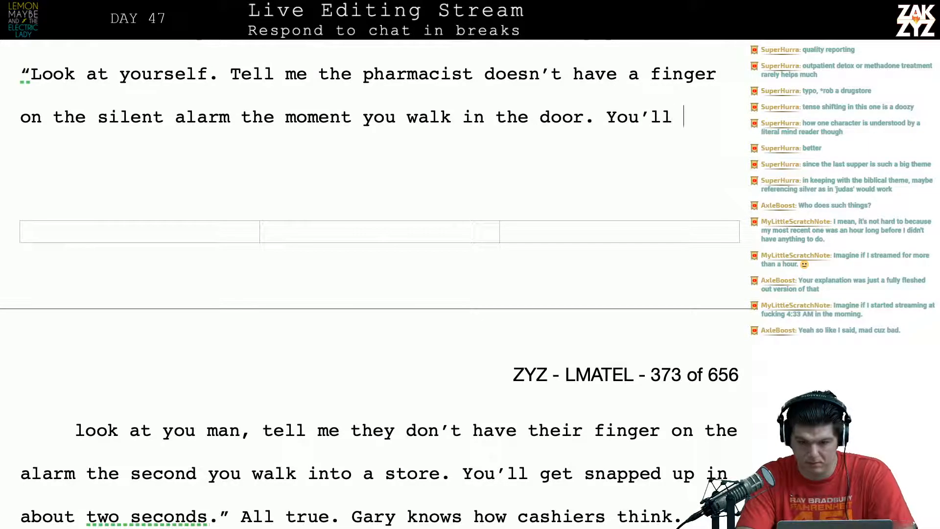
text(picked p)
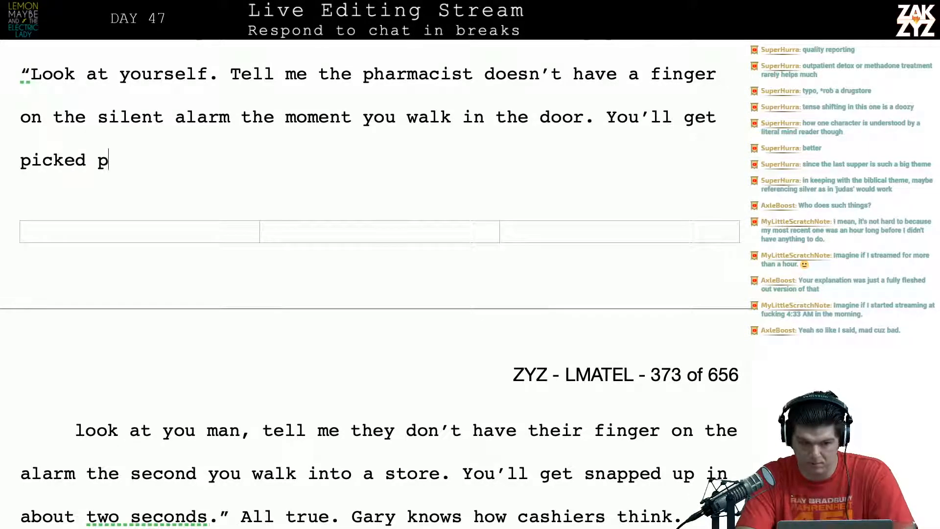
key(BackSpace)
text(up by the p)
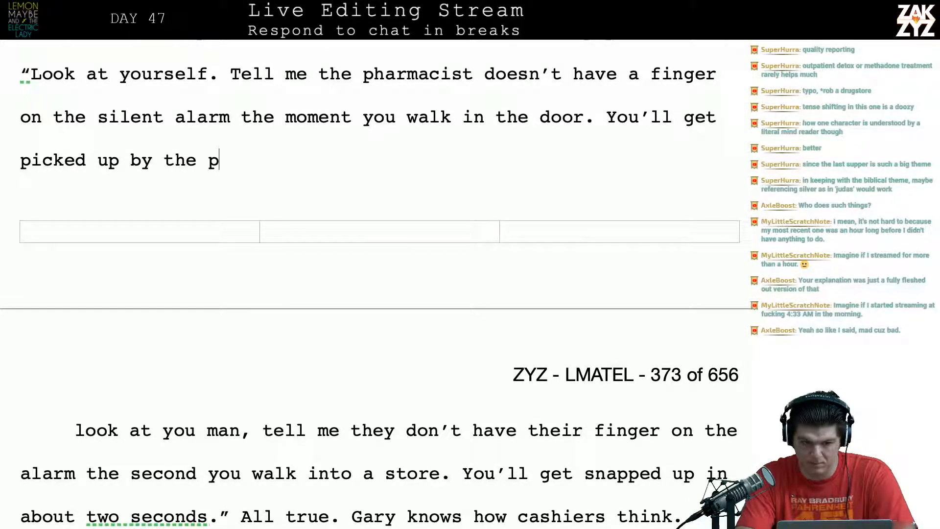
text(olice in about two)
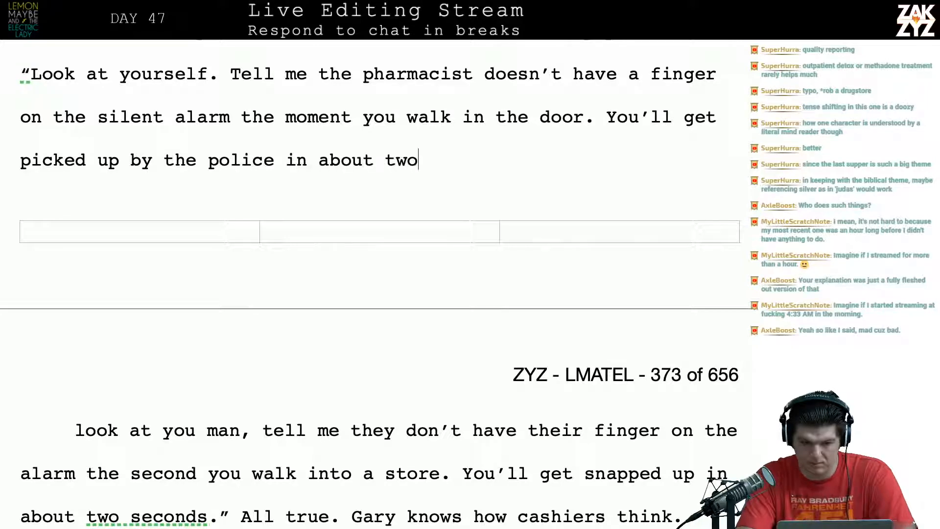
text( seconds.)
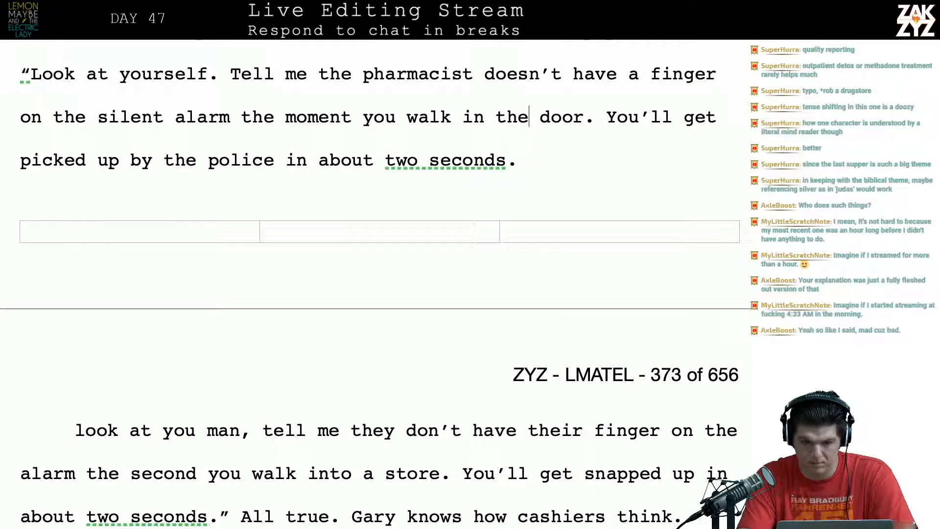
Replace “police” with “cops” in the “You’ll get picked up” sentence.
key(Up)
key(Up)
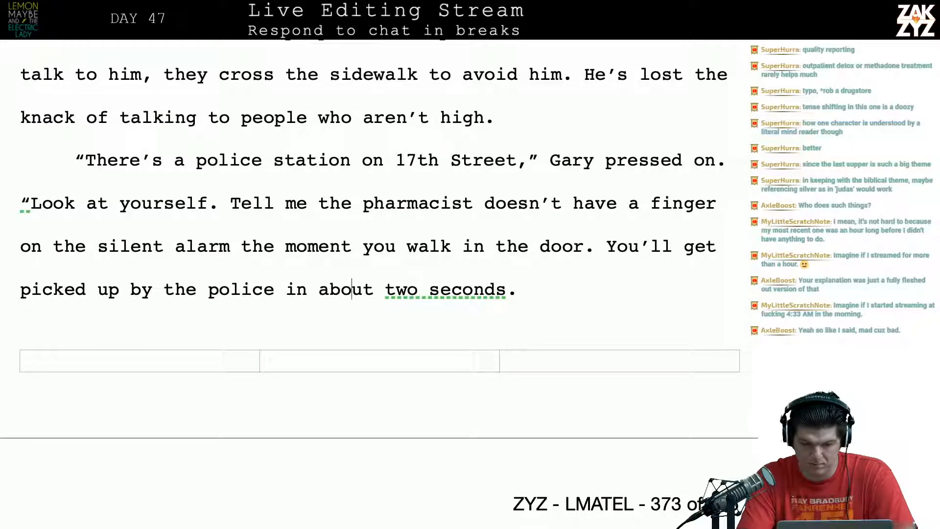
key(Left)
key(BackSpace)
key(BackSpace)
key(BackSpace)
key(BackSpace)
key(BackSpace)
key(BackSpace)
text(cops)
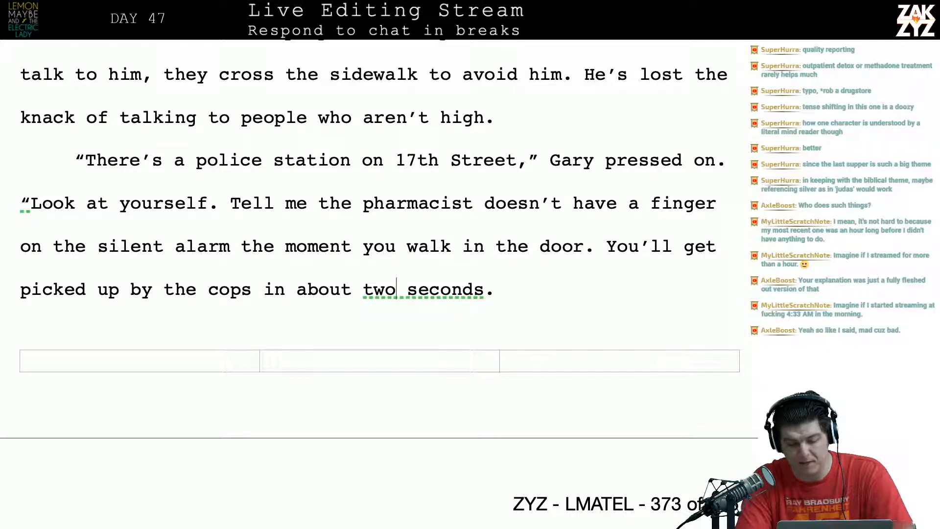
Add a closing quotation mark after "two seconds." at the end of Gary's police station dialogue.
key(Right)
key(Right)
key(Right)
key(Right)
key(Right)
key(Right)
key(Right)
key(Right)
key(Right)
key(Right)
text(")
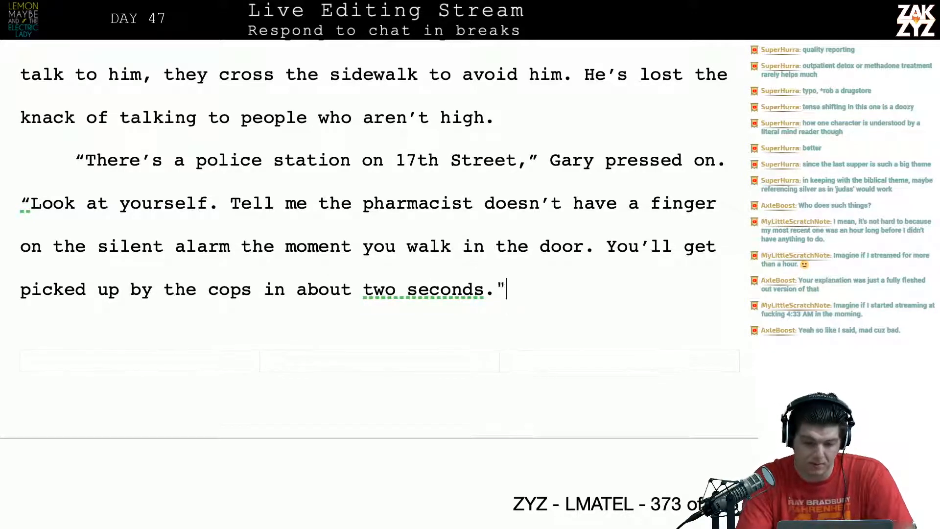
Delete the old duplicate dialogue from "look at you man" through "two seconds." before "All true.".
key(Down)
key(Down)
key(Down)
key(Down)
key(Up)
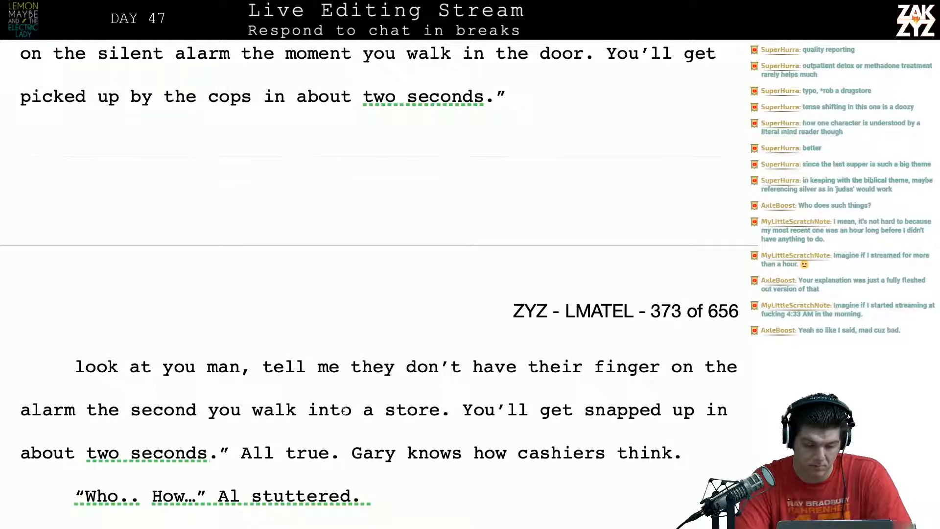
drag(226, 454, 82, 348)
key(BackSpace)
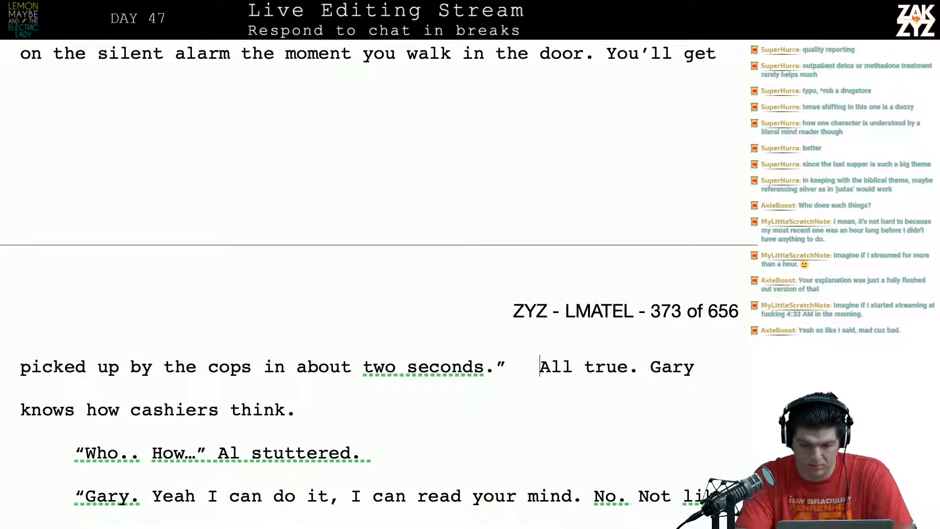
Start a new paragraph after the dialogue and replace "All true." with "All of that was true.".
key(Return)
text(All of that w)
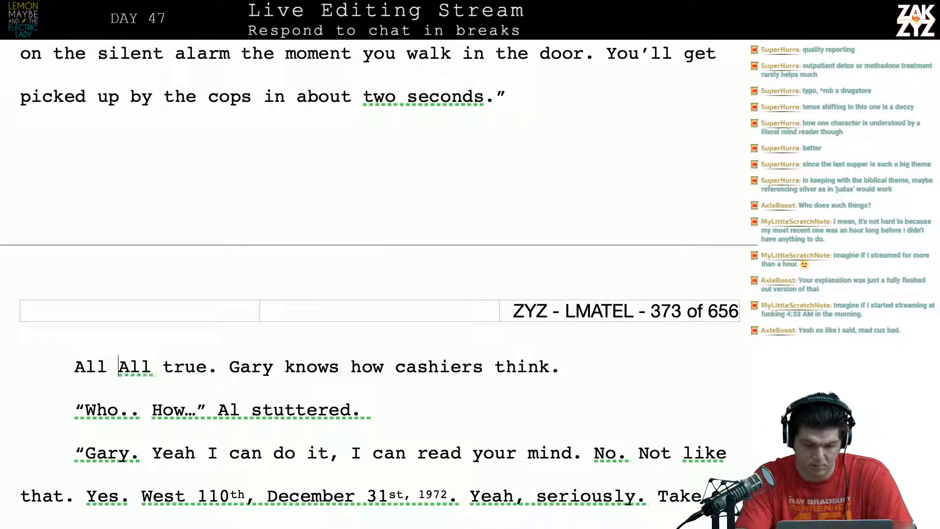
text(as true.)
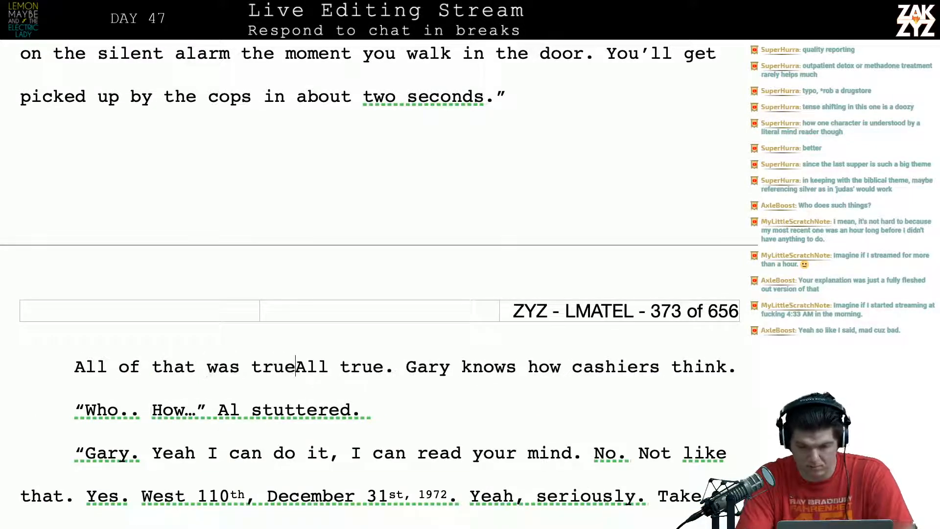
key(shift+Right)
key(shift+Right)
key(shift+Right)
key(shift+Right)
key(shift+Right)
key(shift+Right)
key(shift+Right)
key(shift+Right)
key(shift+Right)
key(shift+Right)
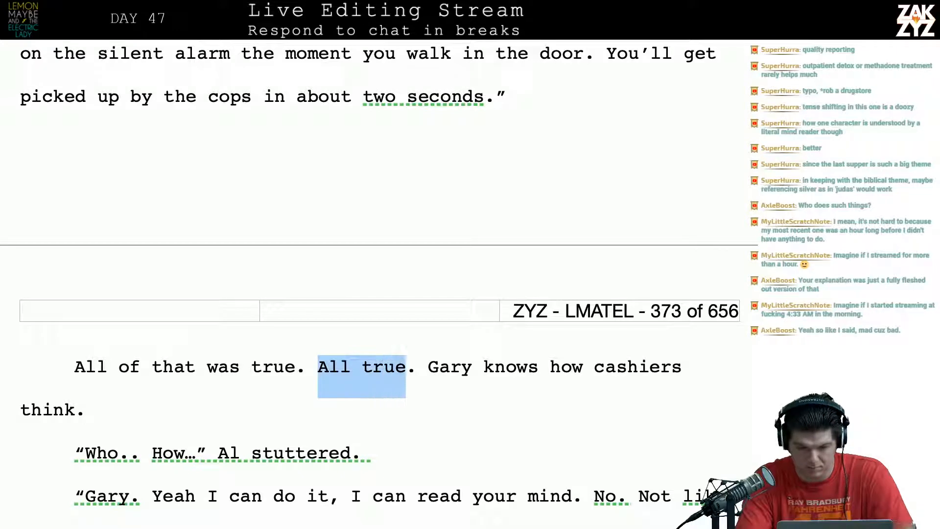
key(BackSpace)
Replace "how" with "exactly" in the sentence "Gary knows how cashiers think.".
key(Right)
key(Right)
key(Right)
key(Right)
key(Right)
key(Right)
key(Right)
key(Right)
key(Right)
key(Right)
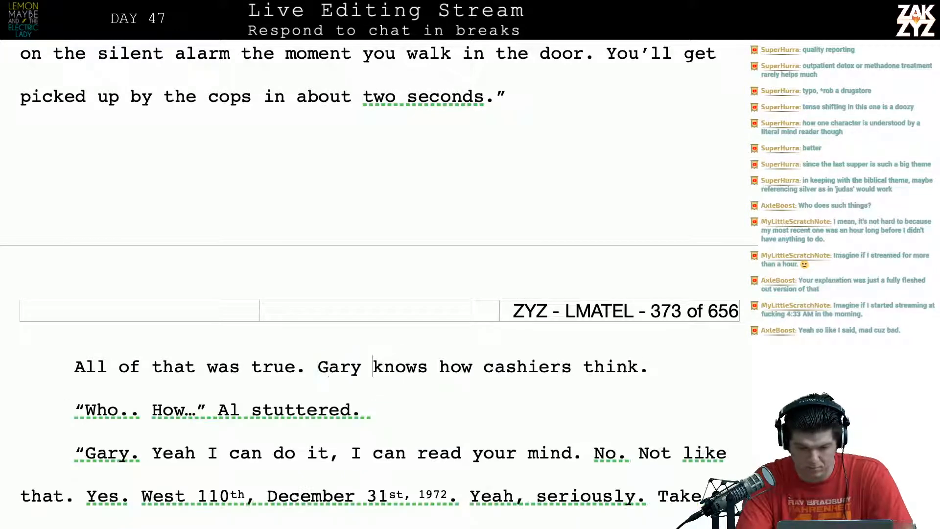
key(BackSpace)
key(BackSpace)
key(BackSpace)
key(BackSpace)
text(exactly)
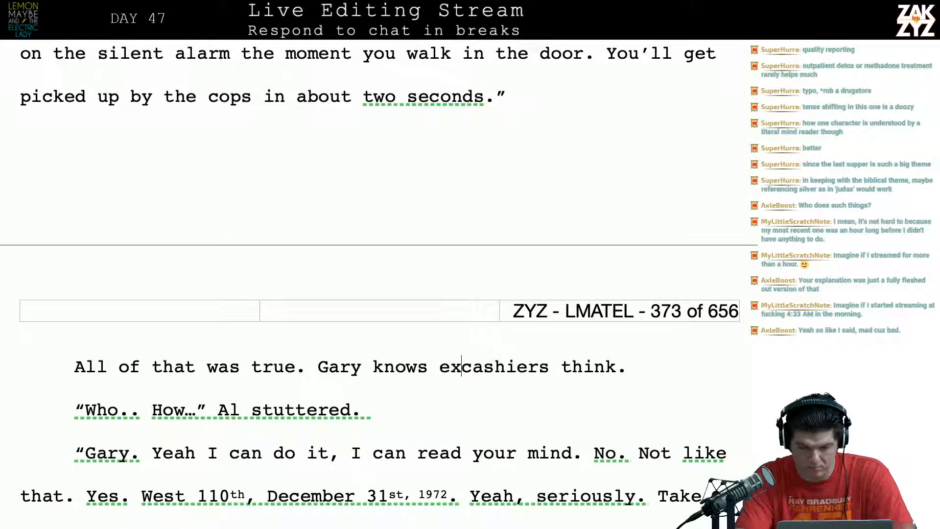
Replace "pharmacist" with "cashier" in Gary's line about the finger on the silent alarm.
scroll(372, 264, up, 5)
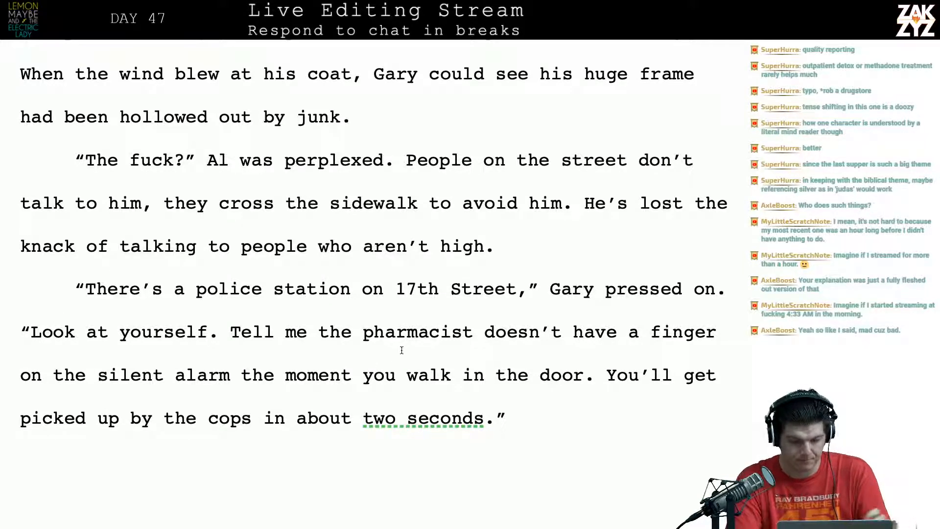
click(407, 333)
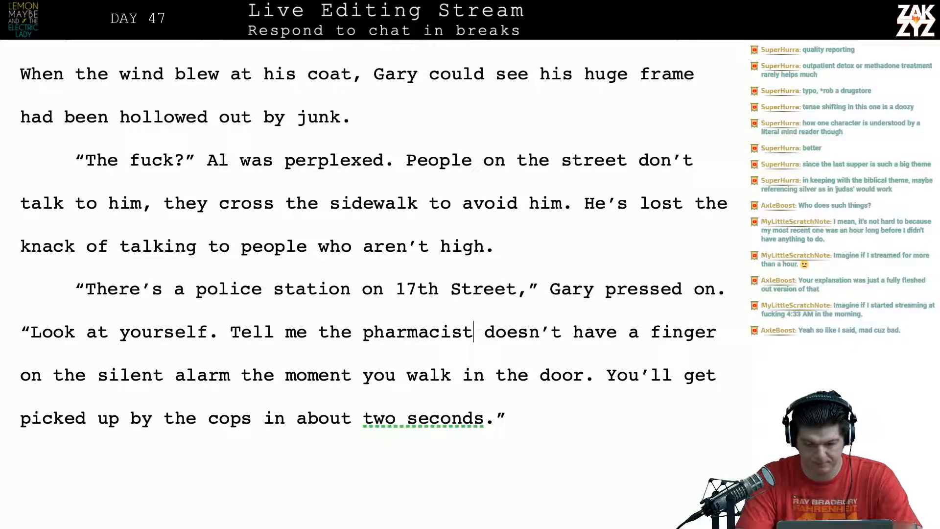
key(BackSpace)
key(BackSpace)
key(BackSpace)
key(BackSpace)
key(BackSpace)
key(BackSpace)
key(BackSpace)
key(BackSpace)
key(BackSpace)
key(BackSpace)
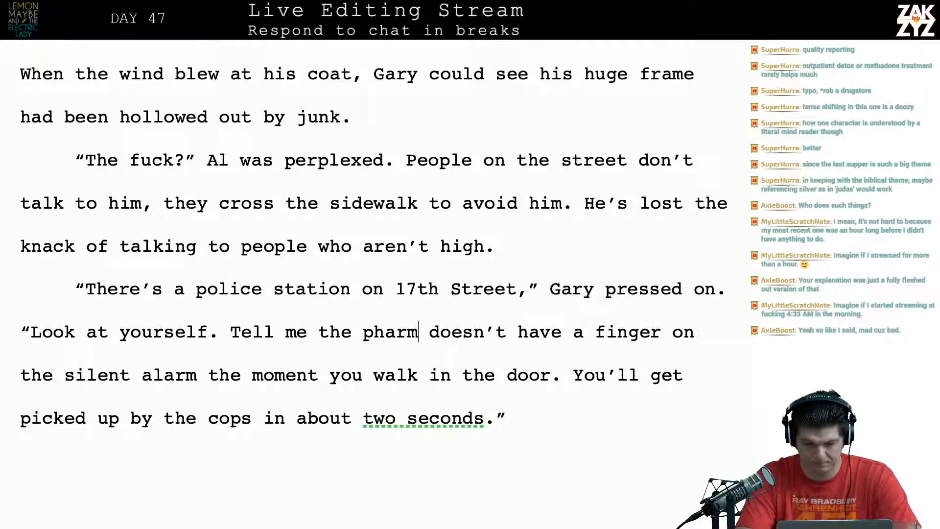
text(cashier)
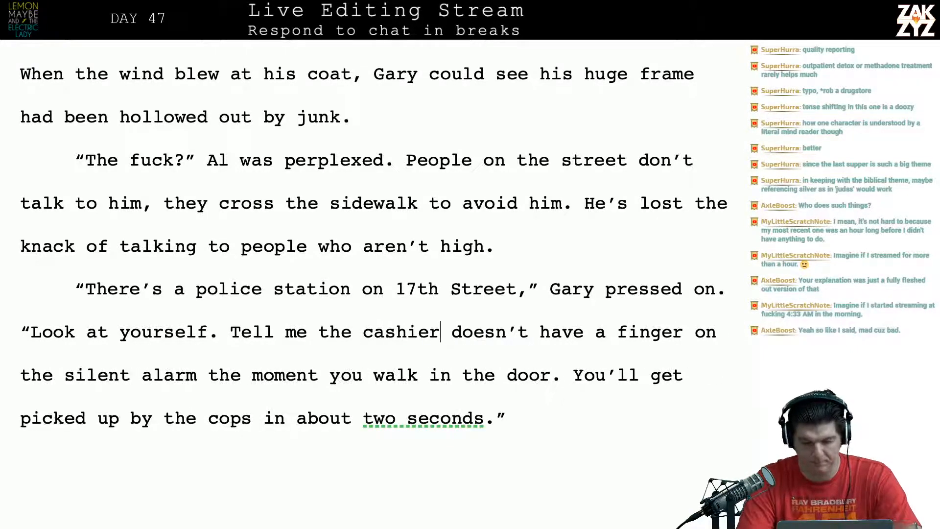
Write "The cashier will have a finger on the silent alarm the moment you walk in the door." after "Look at yourself.".
scroll(389, 263, down, 1)
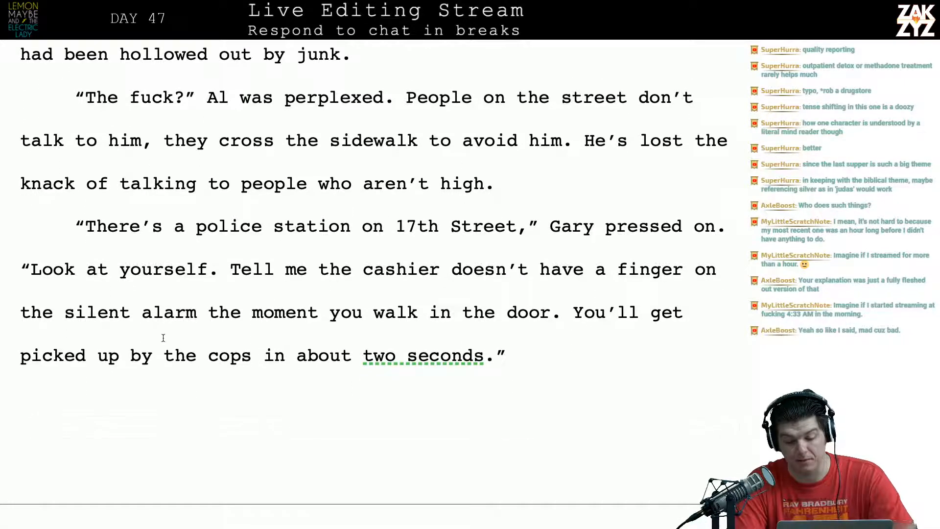
scroll(368, 336, down, 1)
scroll(368, 336, down, 1)
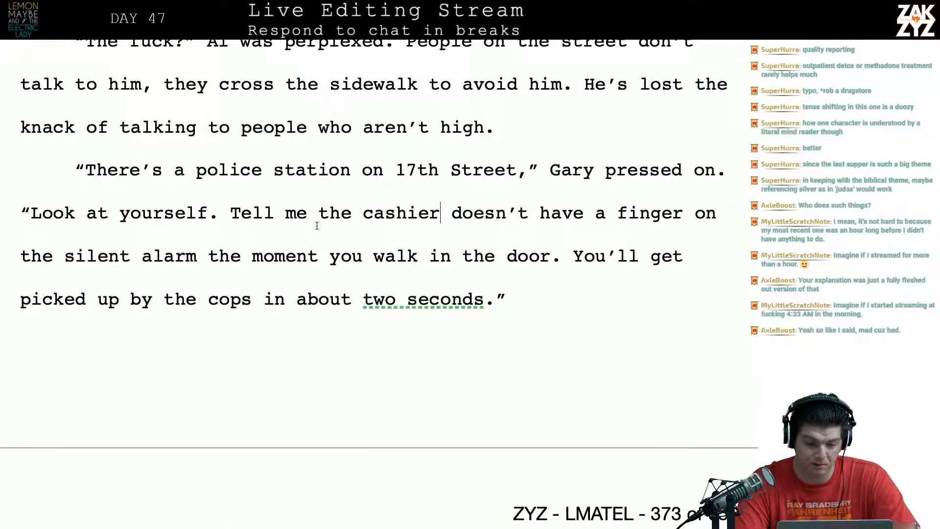
key(Left)
key(Left)
key(Left)
key(Left)
key(Left)
key(Left)
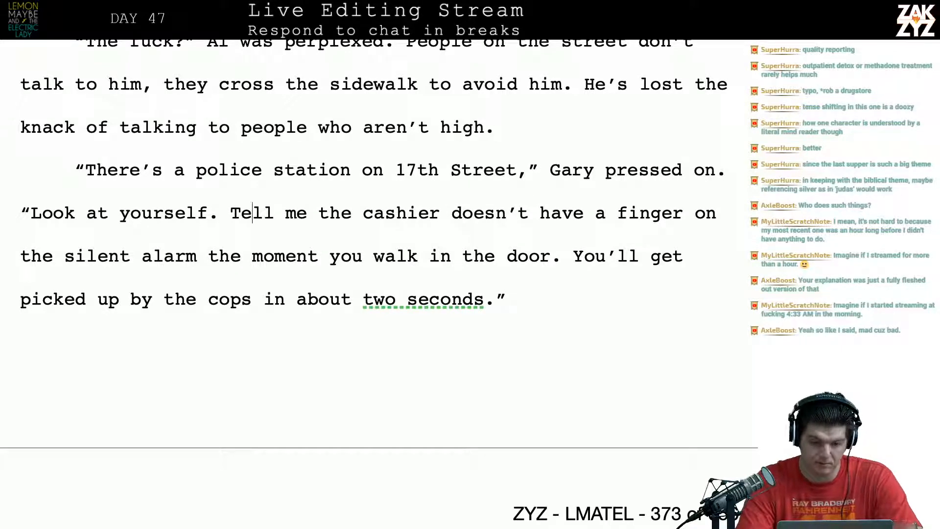
key(ctrl+Return)
text(The cashier)
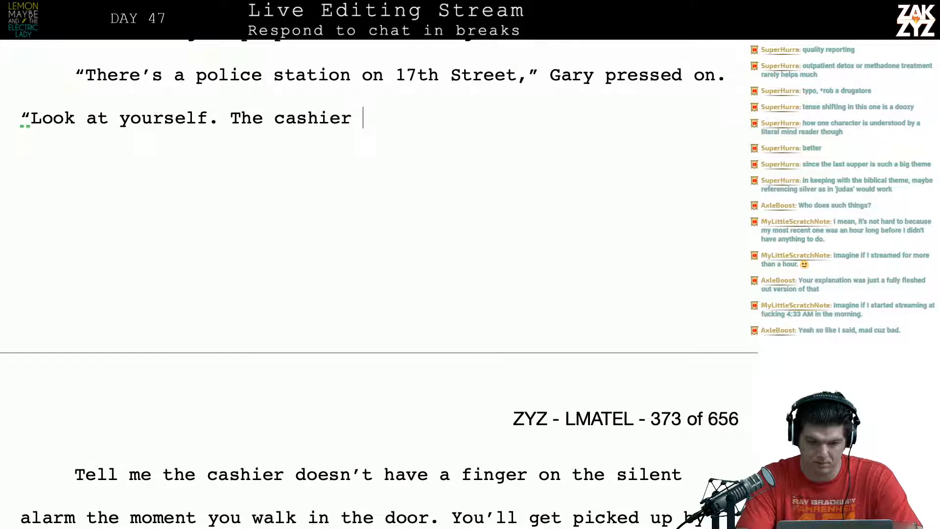
key(BackSpace)
key(BackSpace)
key(BackSpace)
key(BackSpace)
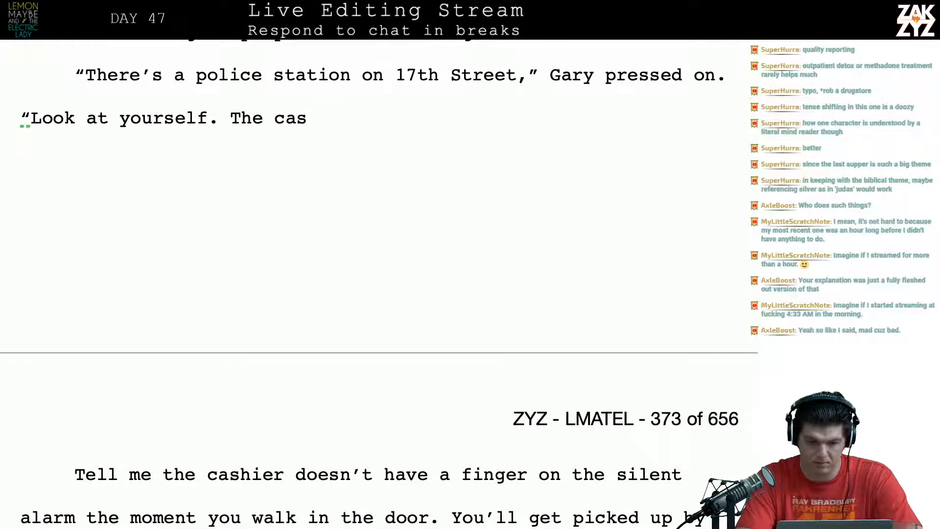
text(hier will have )
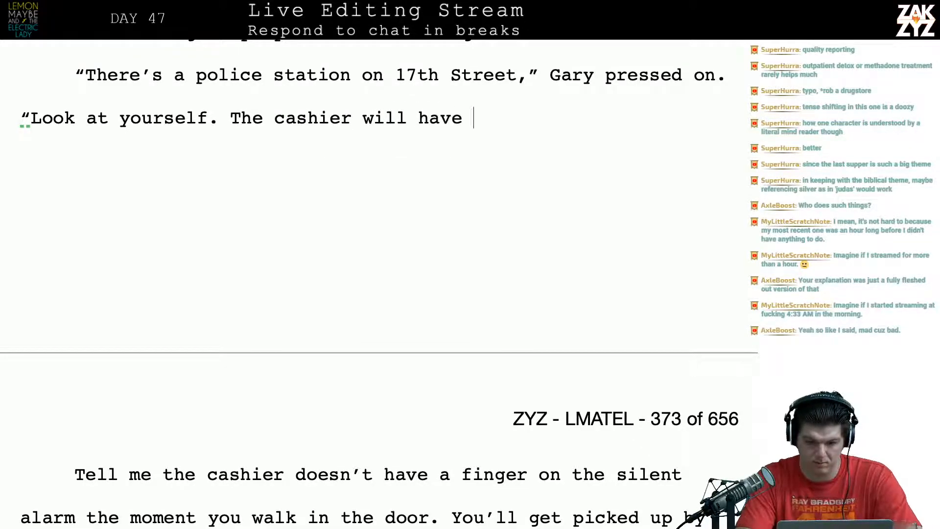
text(a finger on the)
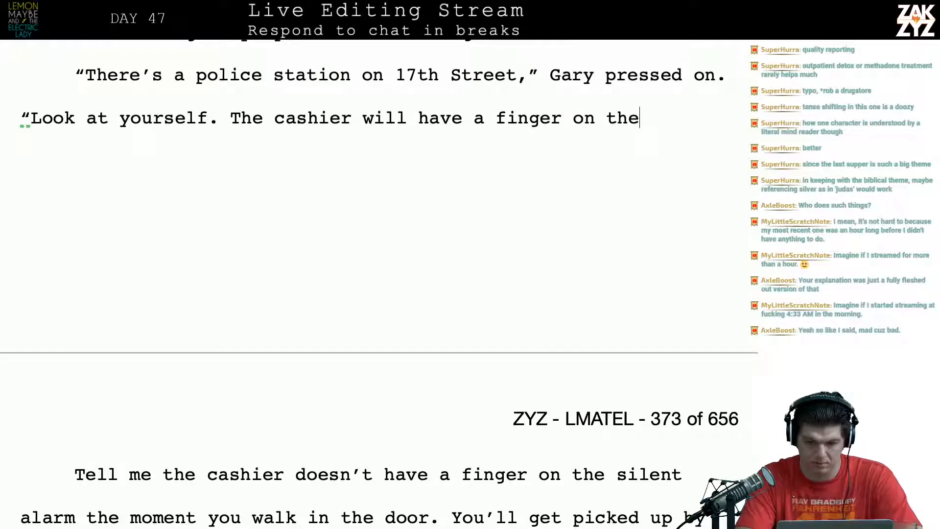
text( silent alea)
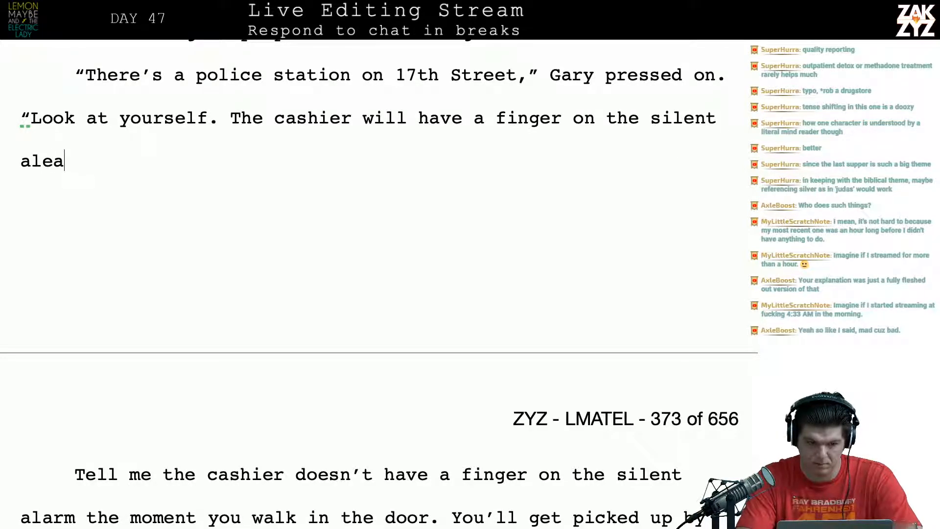
key(BackSpace)
key(BackSpace)
text(arm the mo)
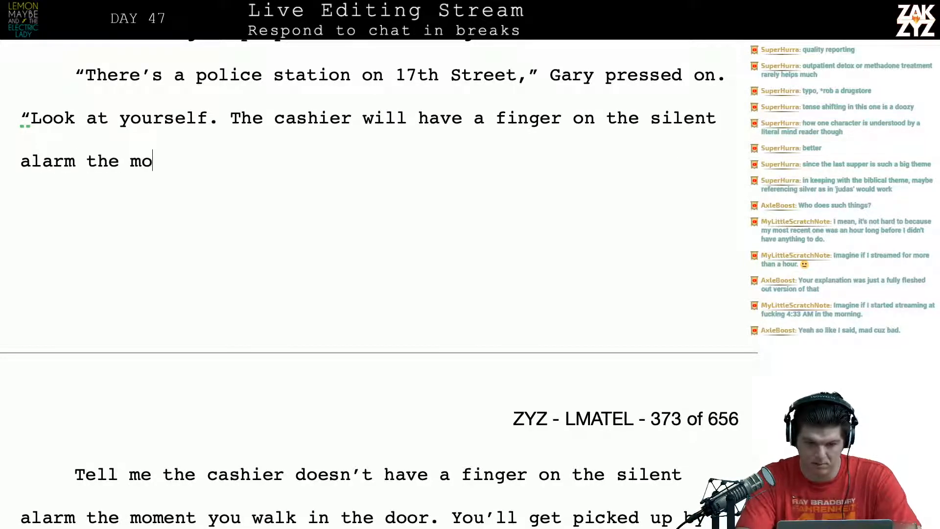
text(ment you walk in the door.)
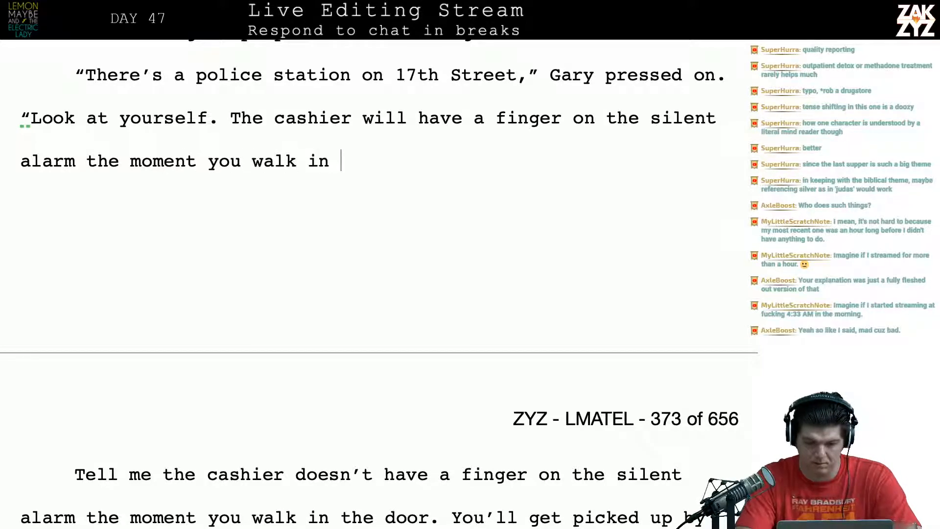
Delete the old sentence "Tell me the cashier doesn't have a finger on the silent alarm the moment you walk in the door.".
key(shift+Down)
key(shift+Down)
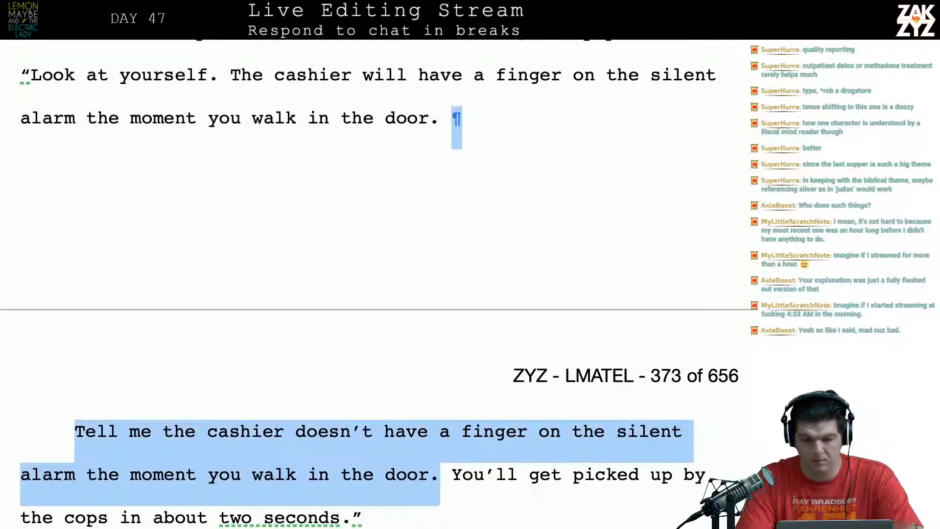
key(Delete)
scroll(380, 288, up, 2)
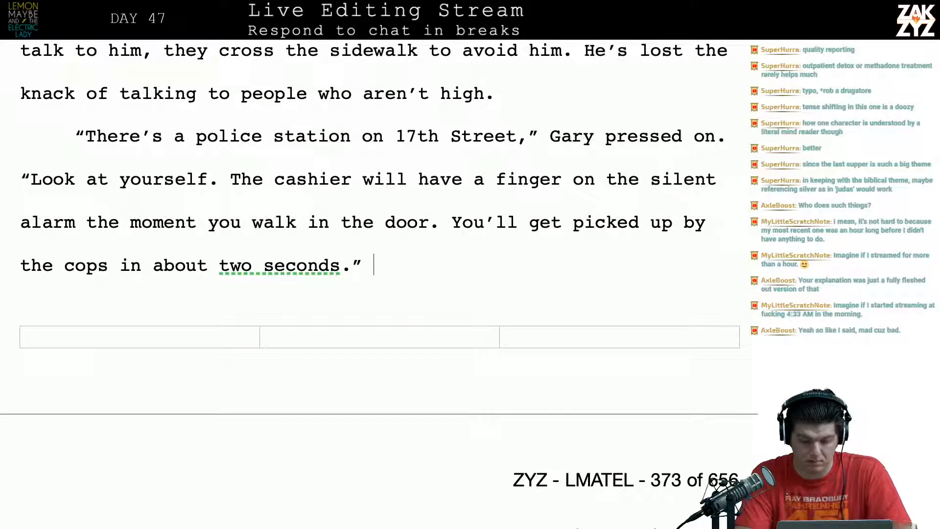
text(All of that)
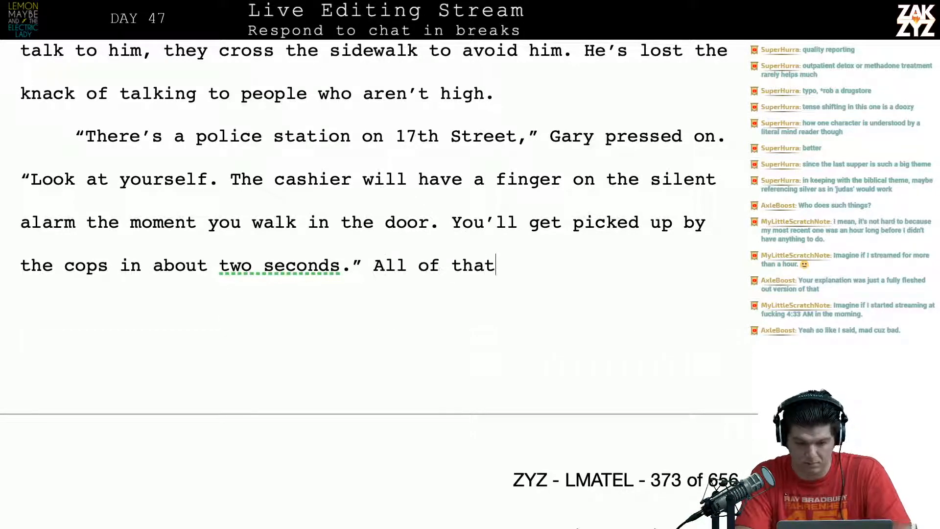
text( is 100%)
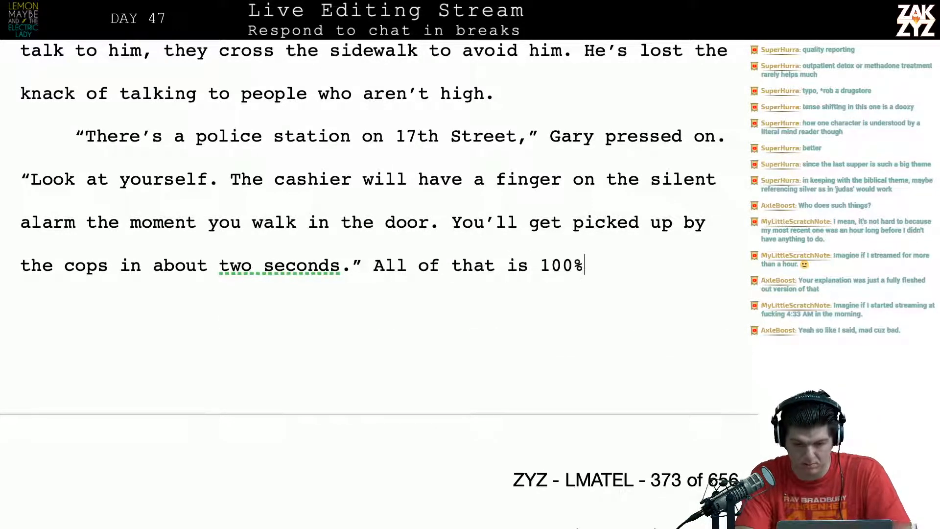
text( true)
key(BackSpace)
key(BackSpace)
key(BackSpace)
key(BackSpace)
key(BackSpace)
key(BackSpace)
key(BackSpace)
key(BackSpace)
key(BackSpace)
key(BackSpace)
key(BackSpace)
key(BackSpace)
key(BackSpace)
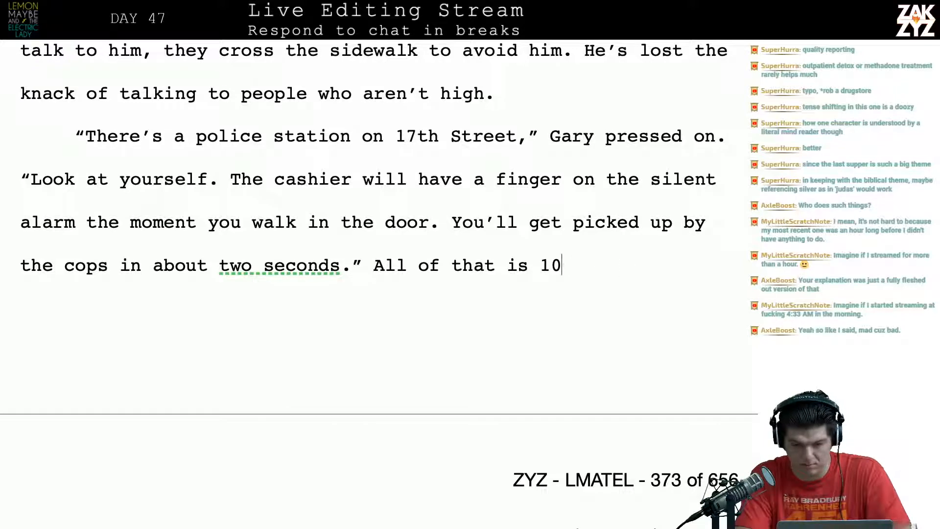
key(BackSpace)
key(BackSpace)
key(BackSpace)
key(BackSpace)
key(BackSpace)
key(BackSpace)
key(BackSpace)
key(BackSpace)
key(BackSpace)
key(BackSpace)
key(BackSpace)
Add "Every word is true, Gary knows exactly how cashiers think." after Gary's "two seconds" line.
text(E)
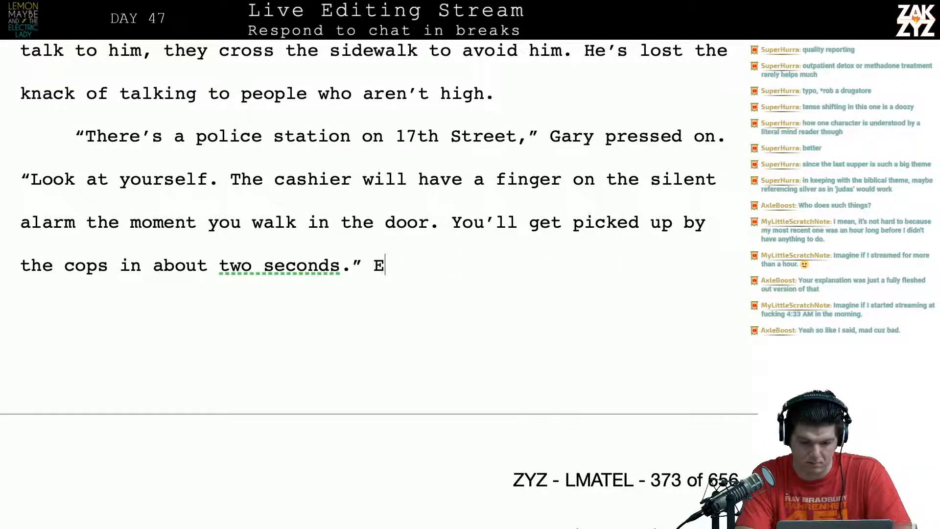
text(very word is true,)
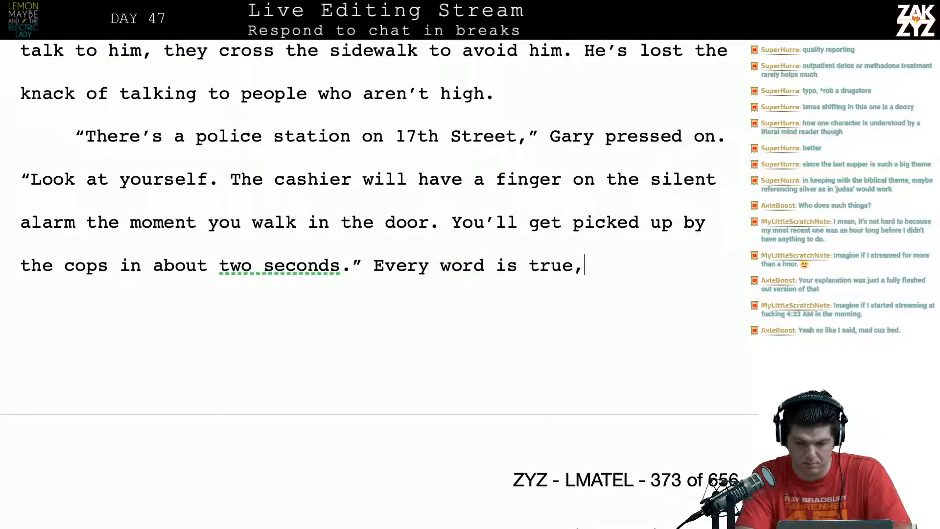
text( gary)
key(BackSpace)
key(BackSpace)
text(y )
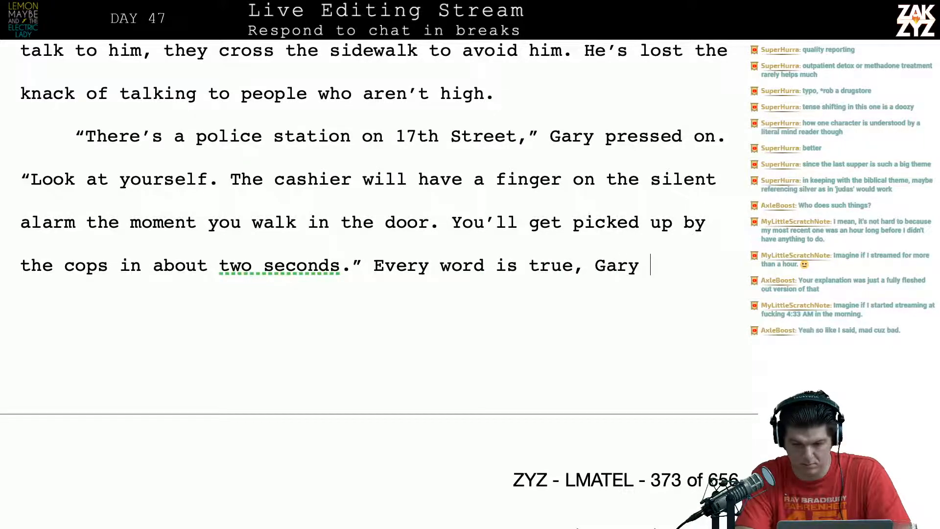
text(knows exactly )
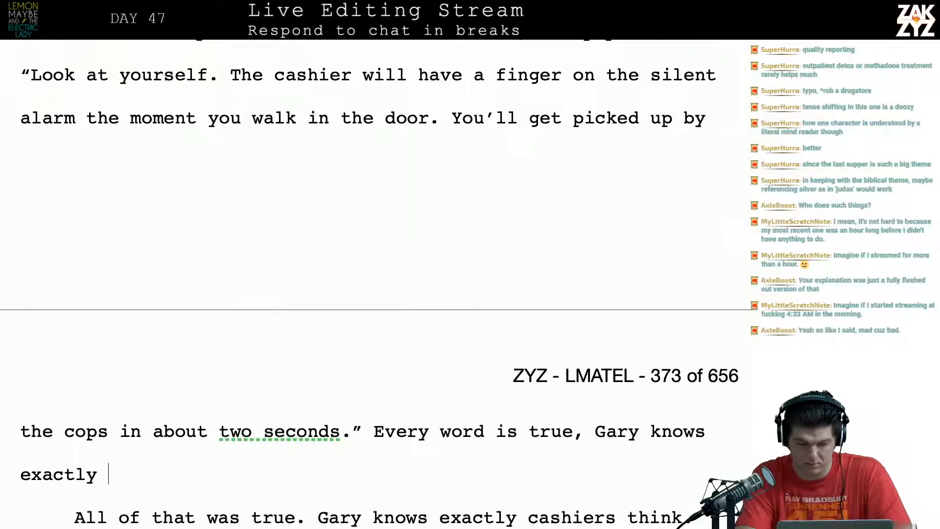
text(how cashier)
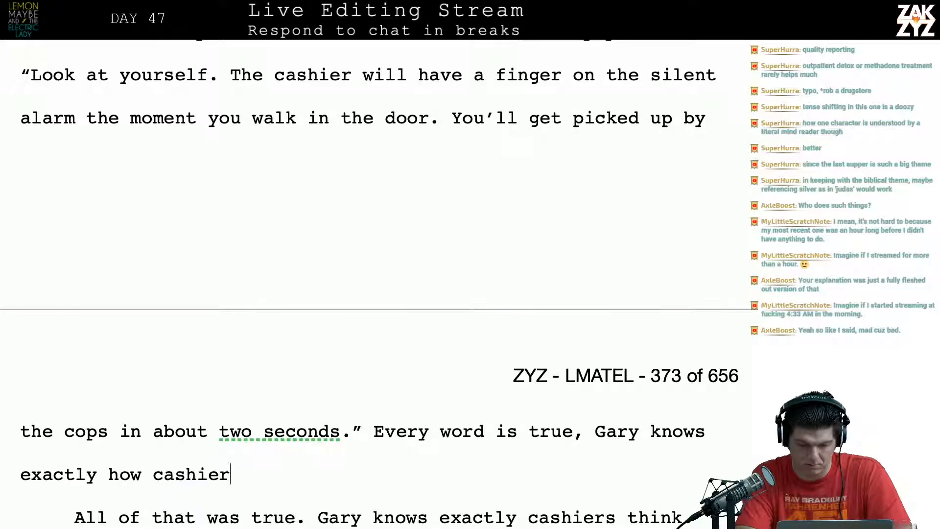
text(s think.)
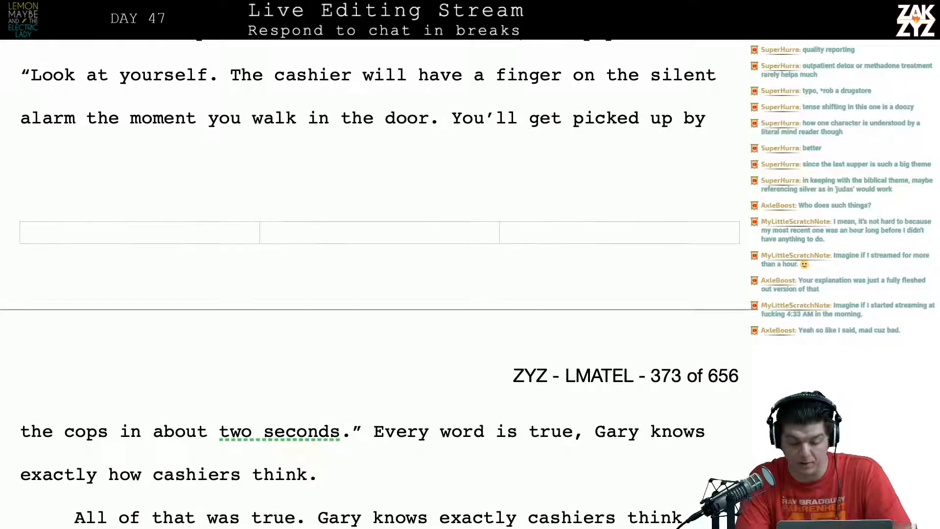
Delete the old paragraph "All of that was true. Gary knows exactly cashiers think.".
key(shift+Down)
key(shift+Down)
key(shift+Down)
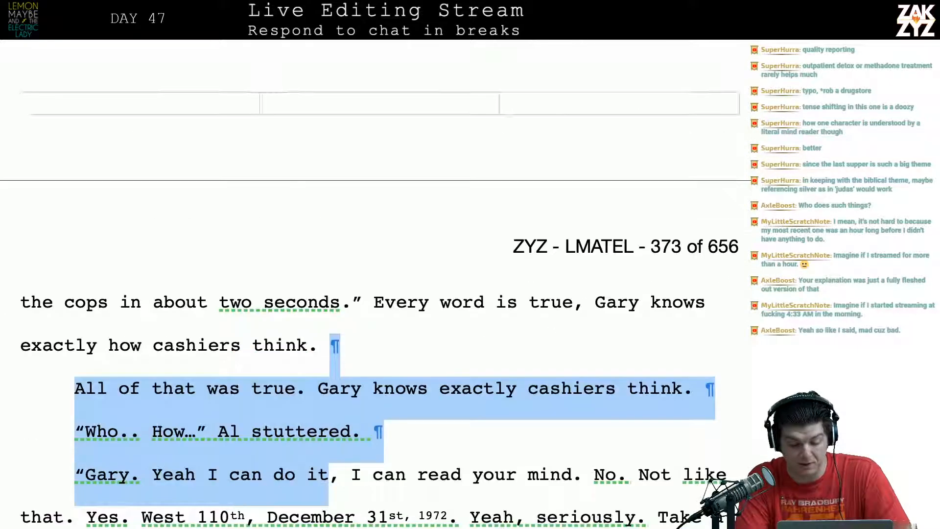
key(shift+Up)
key(shift+Right)
key(shift+Right)
key(shift+Up)
key(shift+Right)
key(shift+Right)
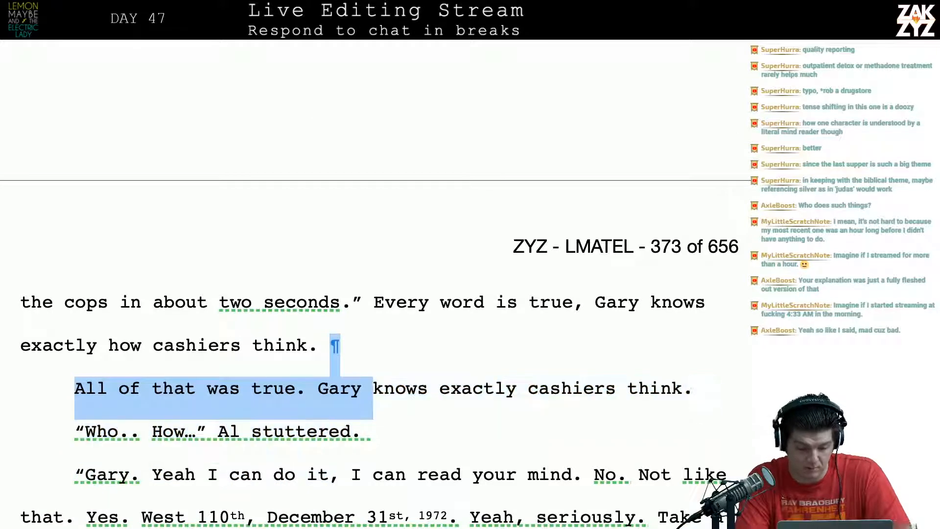
key(shift+Right)
key(shift+Right)
key(shift+Right)
key(shift+Right)
key(shift+Right)
key(shift+Right)
key(shift+Right)
key(shift+Right)
key(shift+Right)
key(shift+Right)
key(shift+Right)
key(shift+Right)
key(shift+Right)
key(shift+Right)
key(shift+Right)
key(shift+Right)
key(shift+Right)
key(shift+Right)
key(shift+Right)
key(shift+Right)
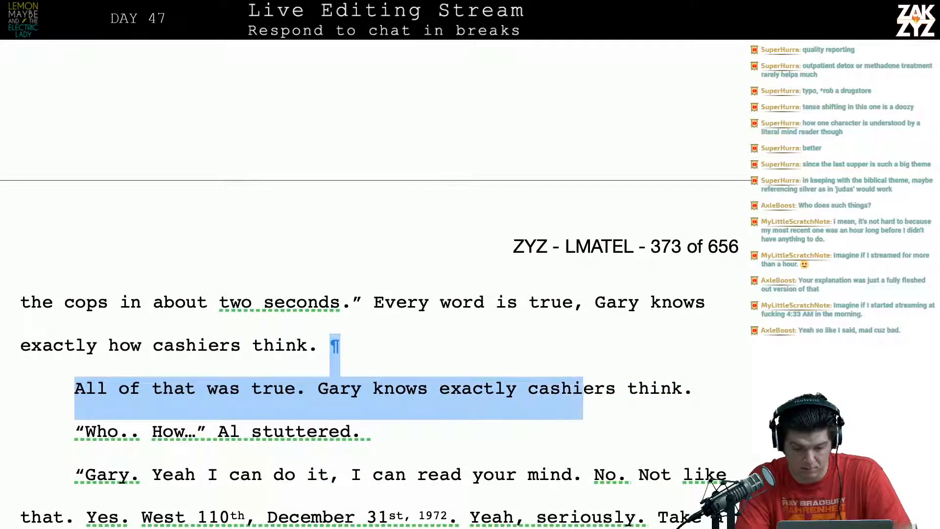
key(shift+Right)
key(shift+Right)
key(shift+Right)
key(shift+Right)
key(shift+Left)
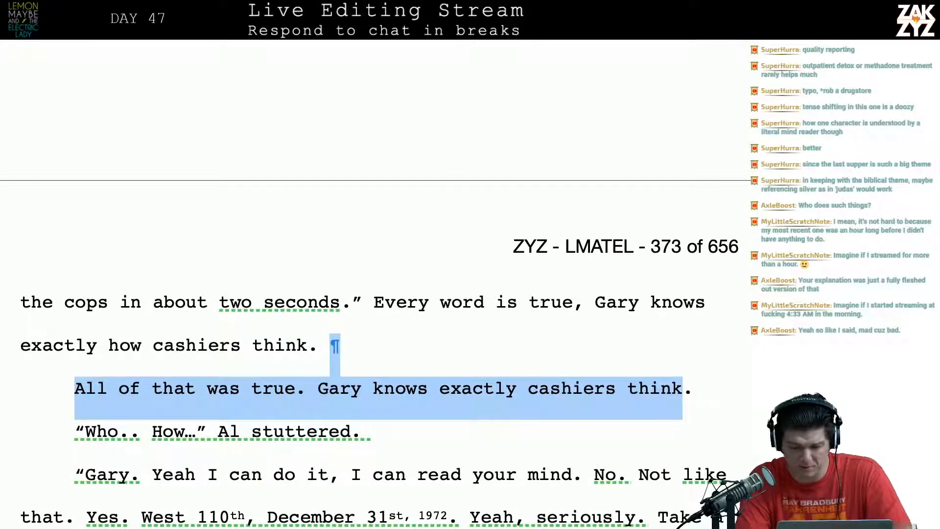
key(shift+Right)
key(BackSpace)
Insert "I'm" before "Gary." at the start of Gary's reply to Al's stuttering.
key(Right)
key(Right)
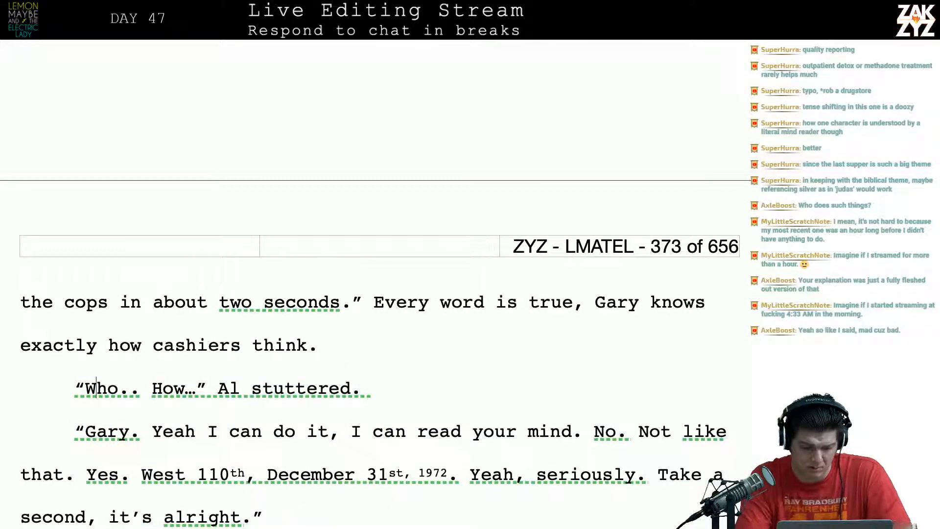
text(I'm)
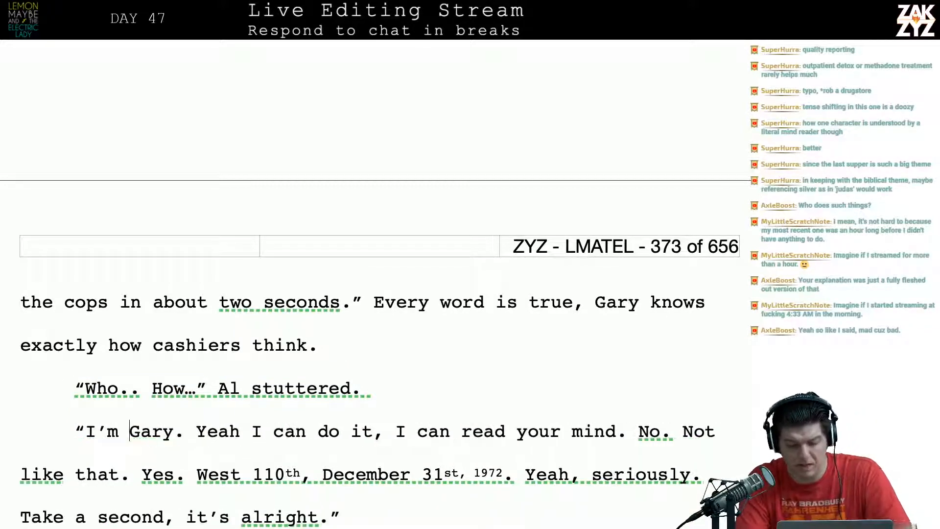
key(Right)
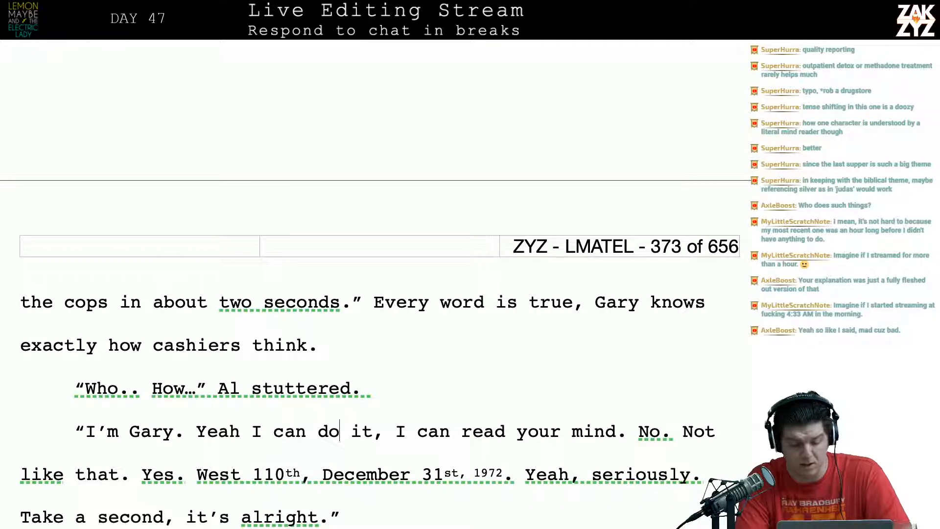
Change "alright" to "all right" at the end of Gary's "Take a second" line.
scroll(474, 343, down, 4)
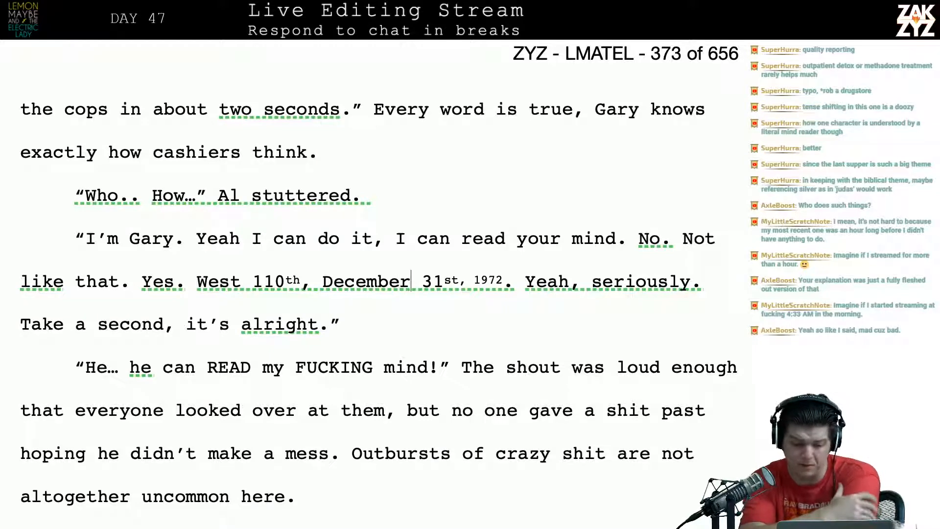
click(411, 281)
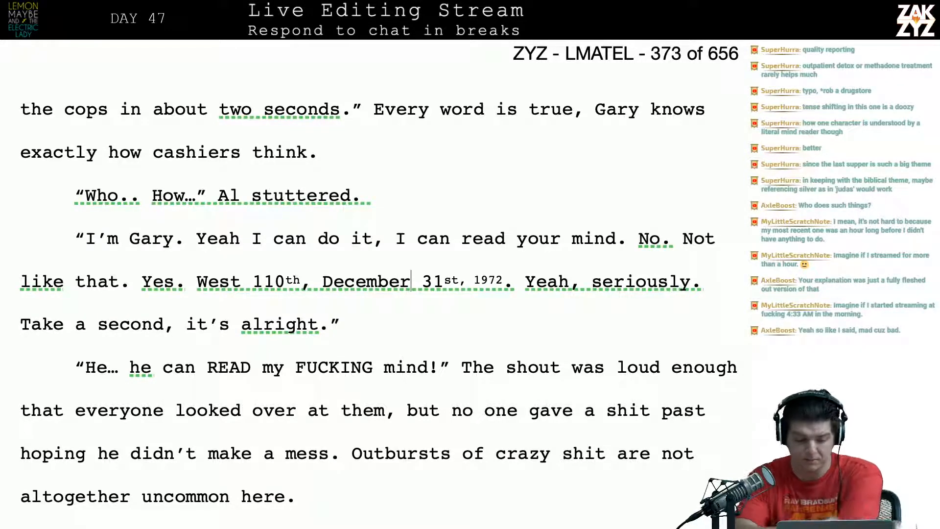
scroll(397, 267, down, 1)
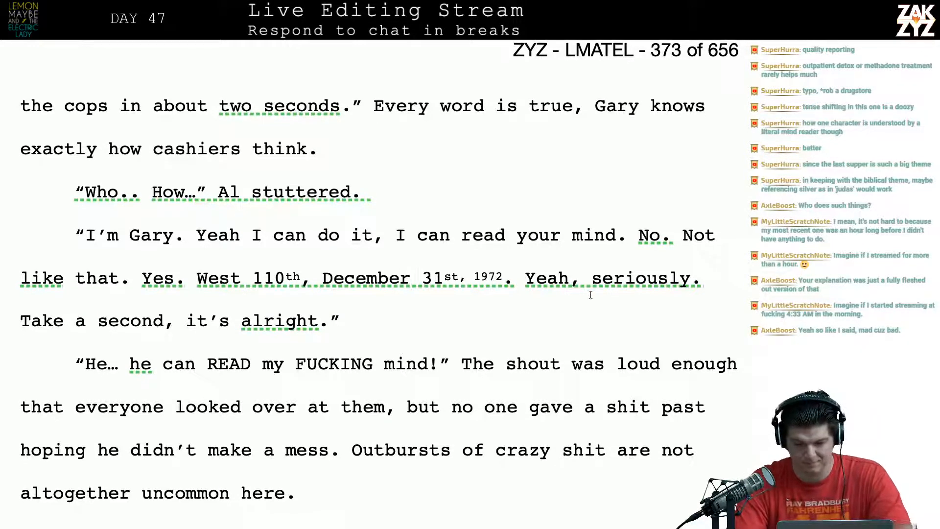
click(585, 279)
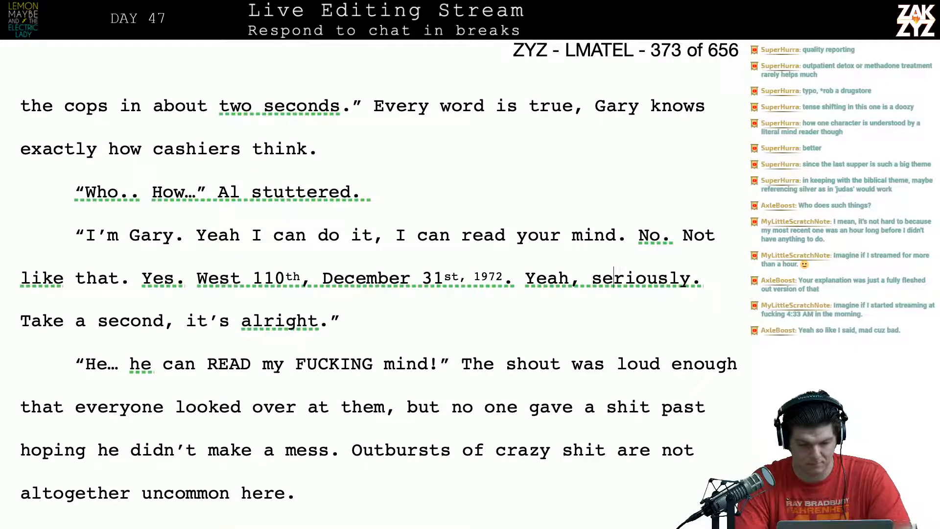
key(Right)
key(Right)
key(Right)
key(Right)
key(Right)
key(Right)
key(Right)
key(Right)
key(Right)
key(Right)
key(Right)
key(Right)
key(Right)
key(Right)
key(Right)
key(Right)
key(Right)
key(Right)
key(Right)
key(Right)
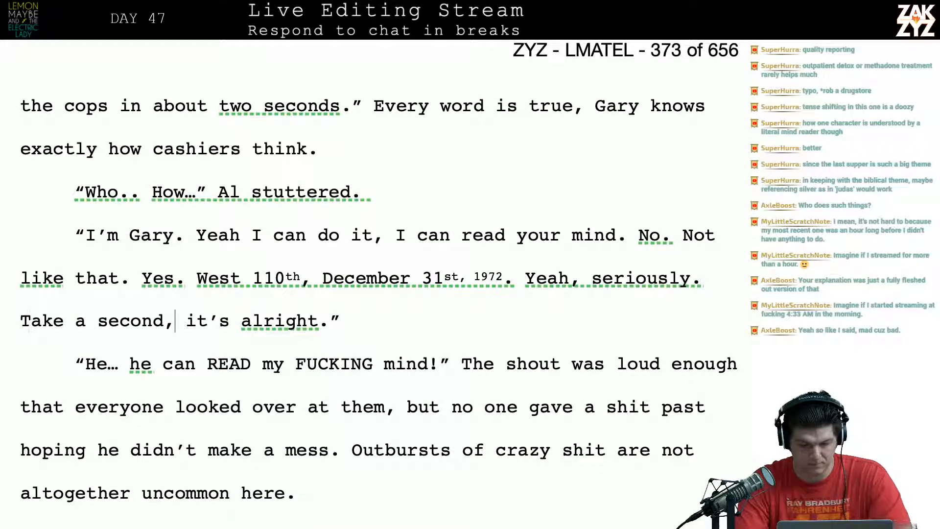
text(l)
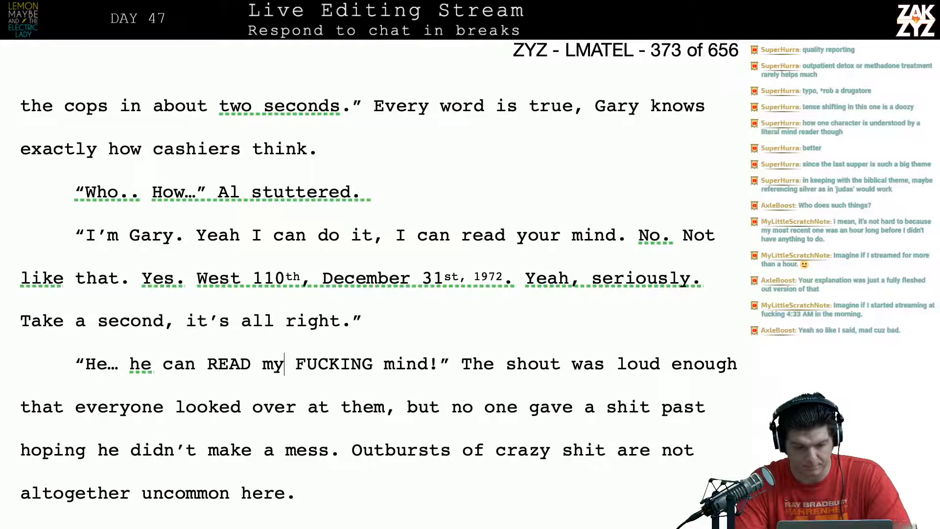
Insert "and calm down" after "Take a second" in Gary's reply.
key(Left)
key(Left)
key(Left)
key(Left)
key(Left)
key(Left)
key(Left)
key(Left)
key(Left)
key(Left)
key(Up)
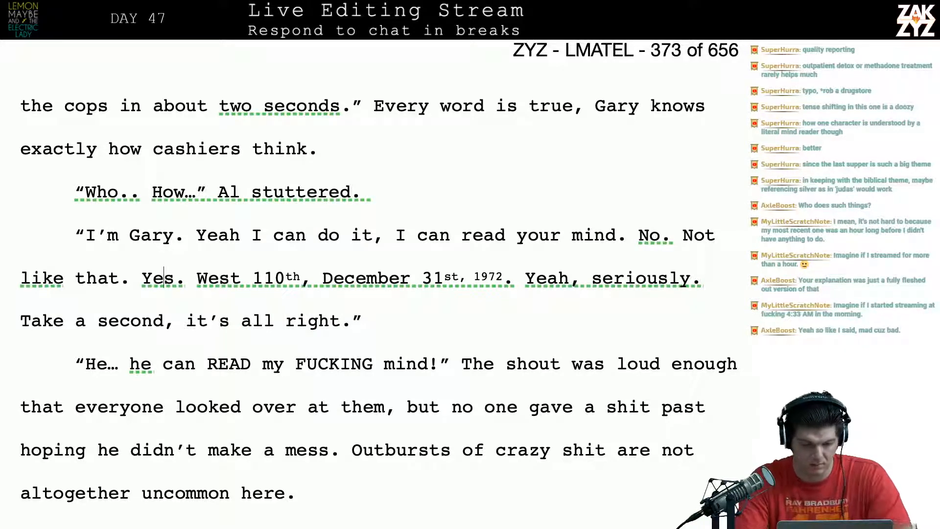
text(and calm )
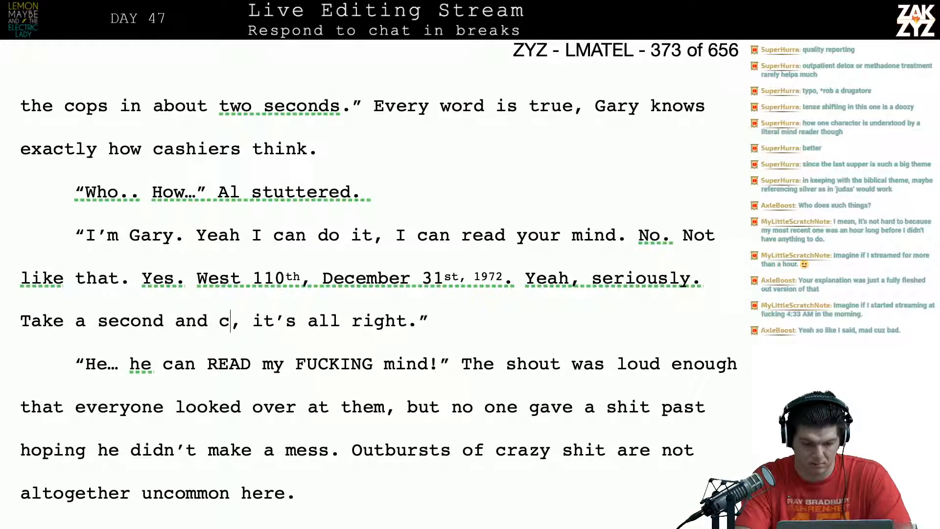
text(down)
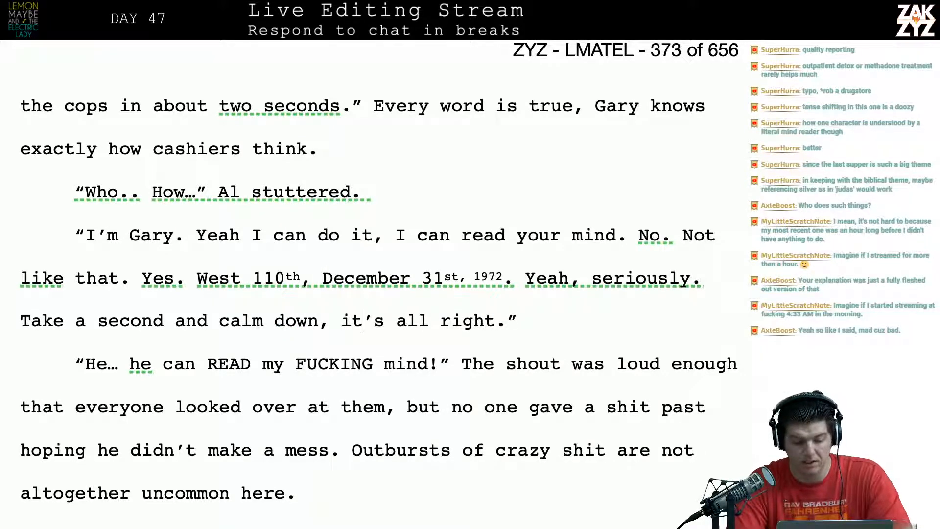
Write "Outbursts like this are not unheard of in the methadone line." after "make a mess.", splitting the old outbursts sentence onto its own line.
scroll(379, 285, down, 1)
scroll(255, 320, down, 5)
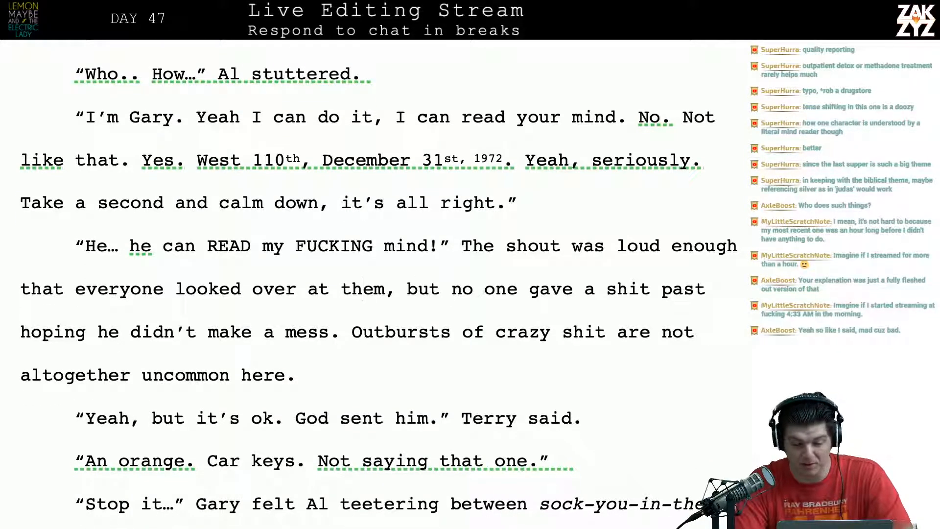
click(407, 289)
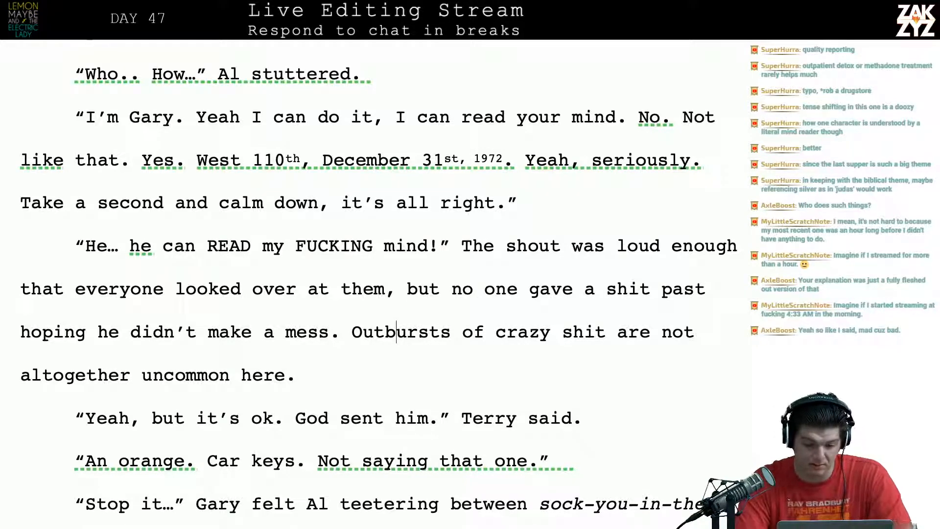
key(Return)
key(Left)
text(Outbu)
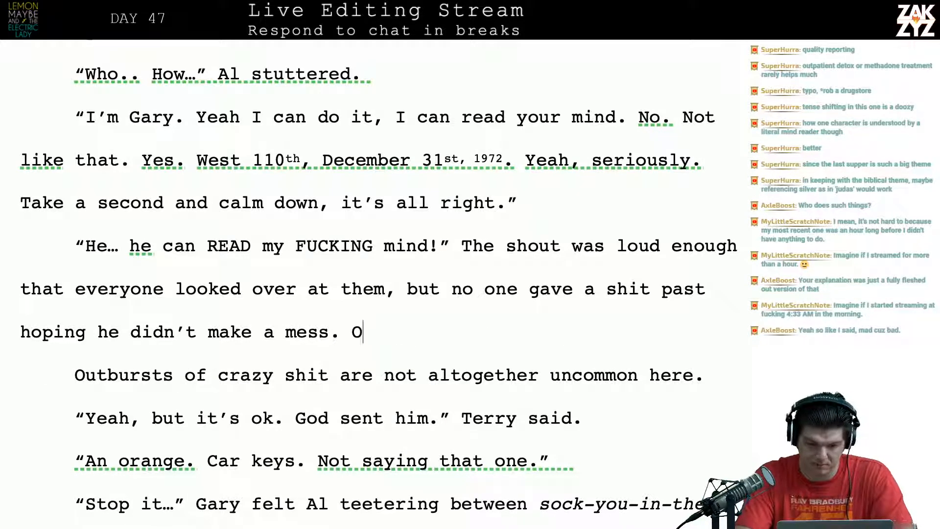
key(BackSpace)
text(ru)
key(BackSpace)
key(BackSpace)
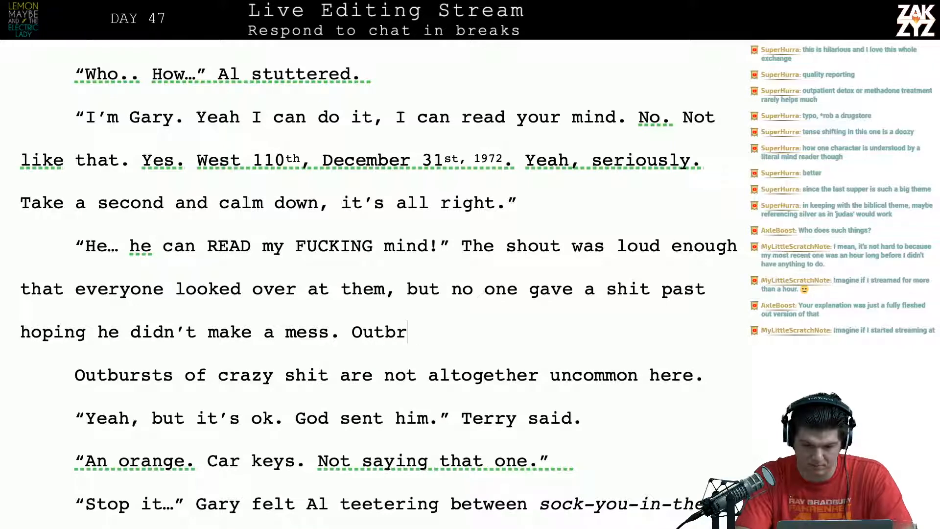
text(ursts like th)
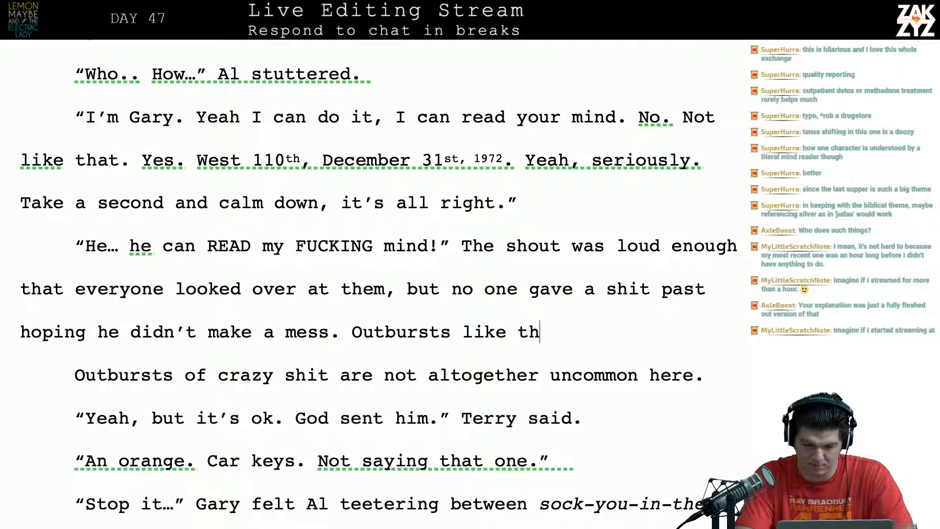
text(is are not unhe)
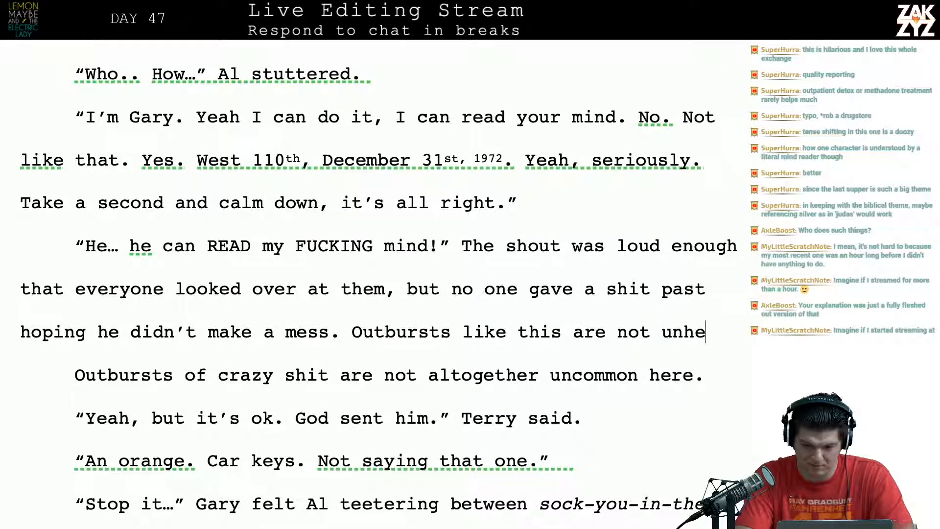
text(ard of in the m)
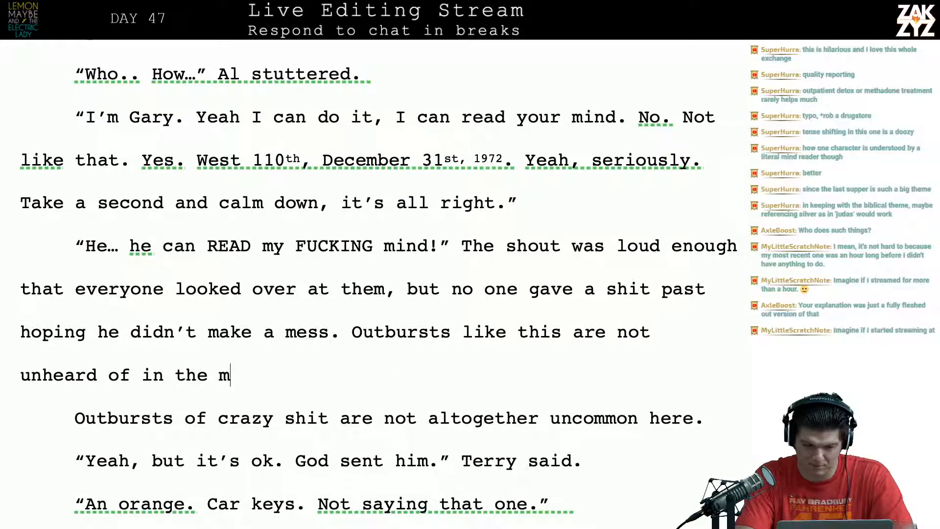
text(ethadone line.)
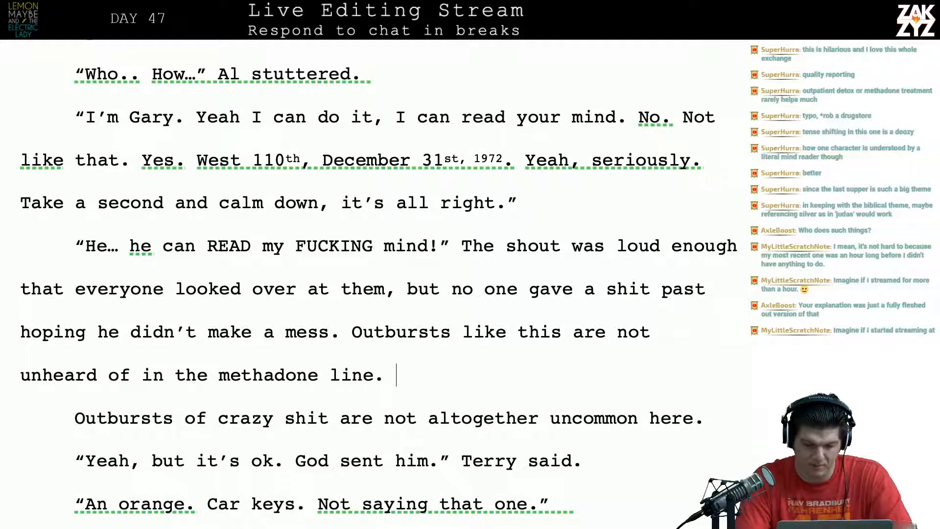
Delete the old sentence "Outbursts of crazy shit are not altogether uncommon here.".
key(shift+Down)
key(shift+Down)
key(shift+Up)
key(shift+Right)
key(shift+Right)
key(shift+Right)
key(shift+Right)
key(shift+Right)
key(shift+Right)
key(shift+Right)
key(shift+Right)
key(shift+Right)
key(shift+Right)
key(shift+Right)
key(shift+Right)
key(shift+Right)
key(shift+Right)
key(shift+Right)
key(shift+Right)
key(shift+Right)
key(shift+Right)
key(shift+Right)
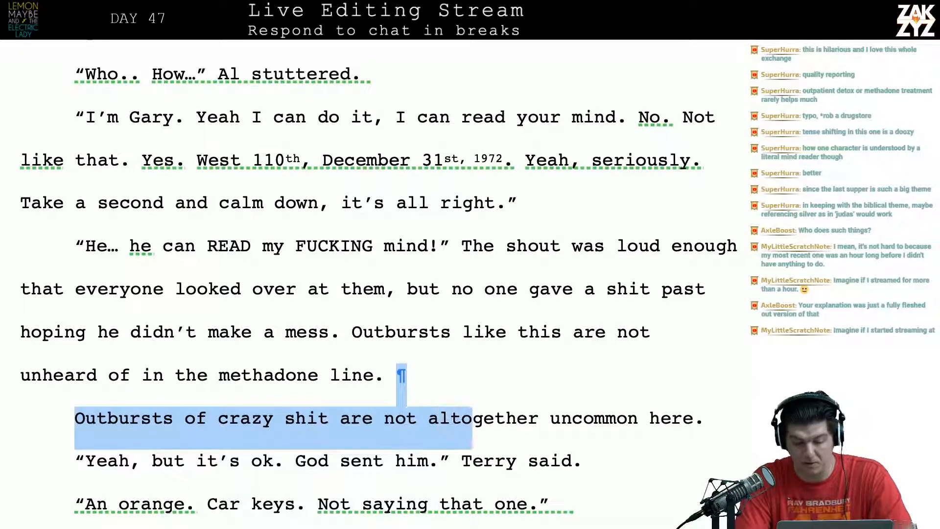
key(shift+Right)
key(shift+Right)
key(shift+Right)
key(shift+Right)
key(shift+Right)
key(shift+Right)
key(shift+Right)
key(shift+Right)
key(shift+Right)
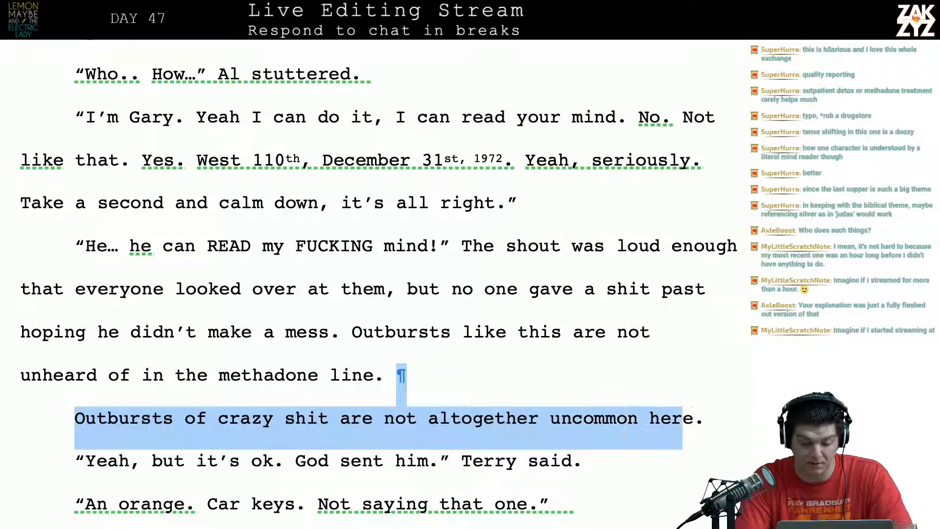
key(shift+Left)
key(shift+Right)
key(BackSpace)
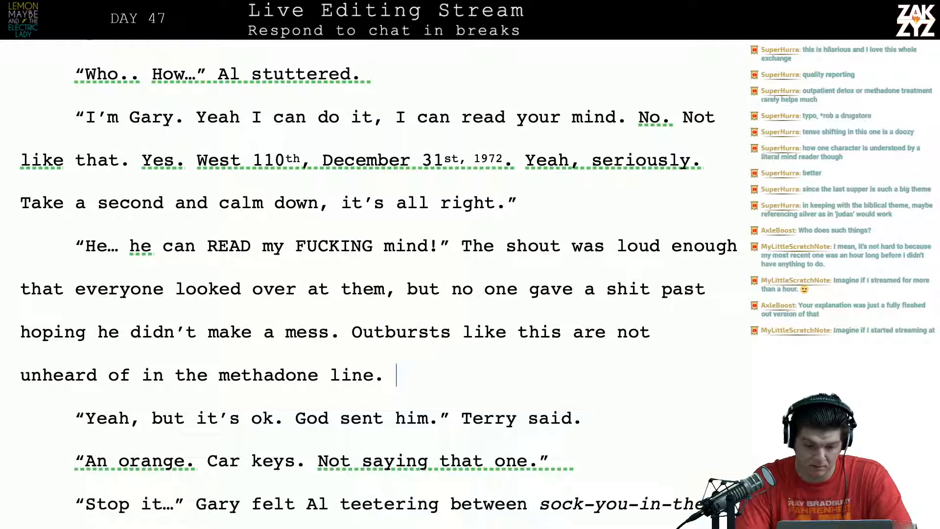
Add a new paragraph after Terry's line reading "Gary continues replying to Al's subvocalized questions.".
click(615, 414)
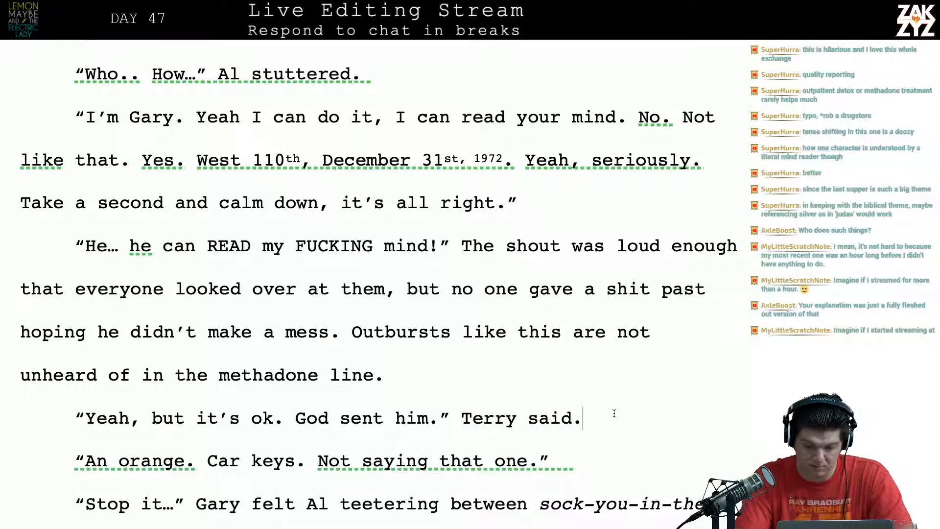
key(Return)
text(Gary )
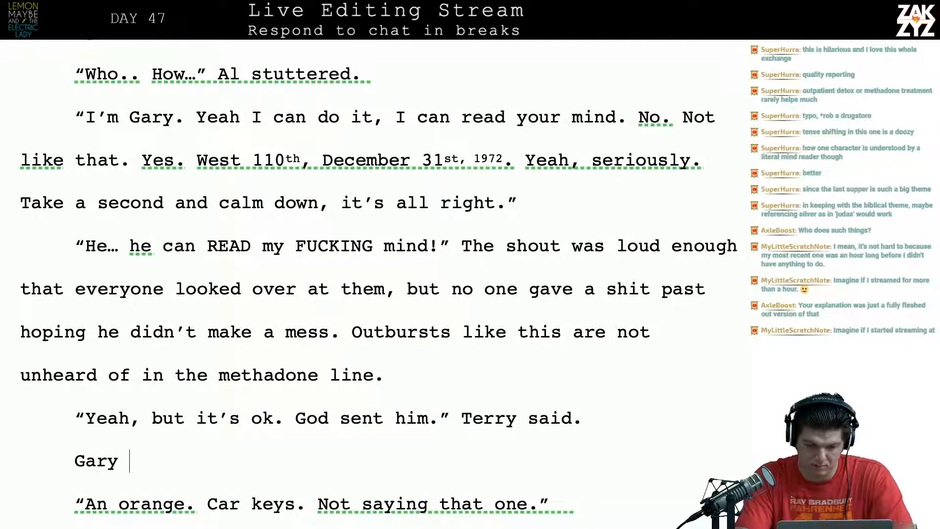
text(continues rep)
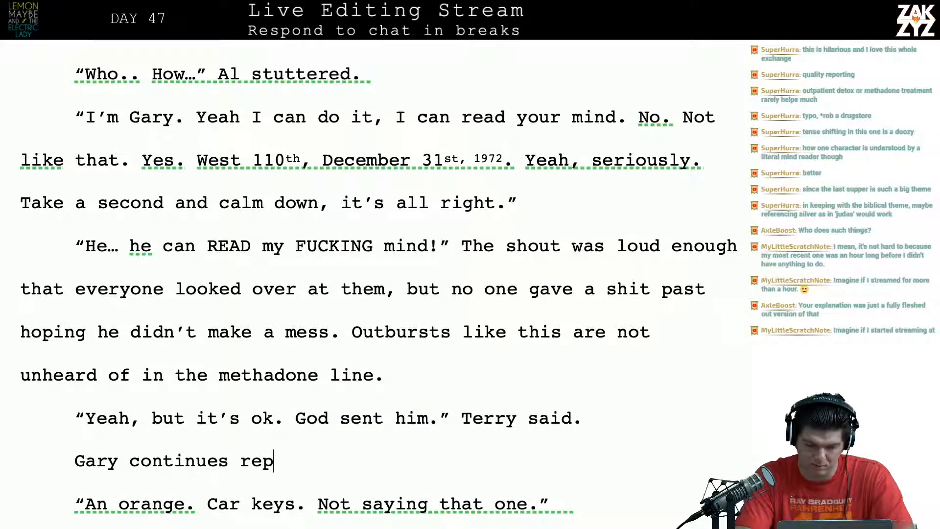
key(BackSpace)
text(plyi)
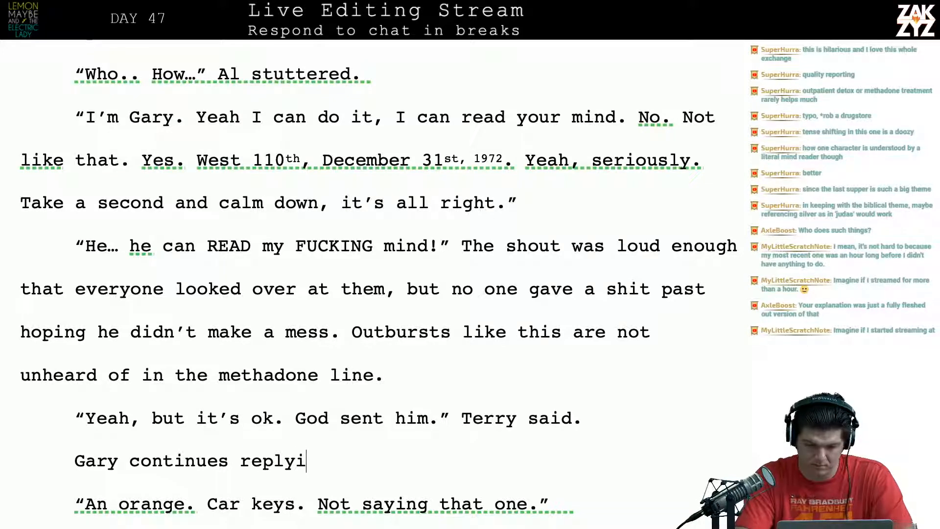
text(ng to)
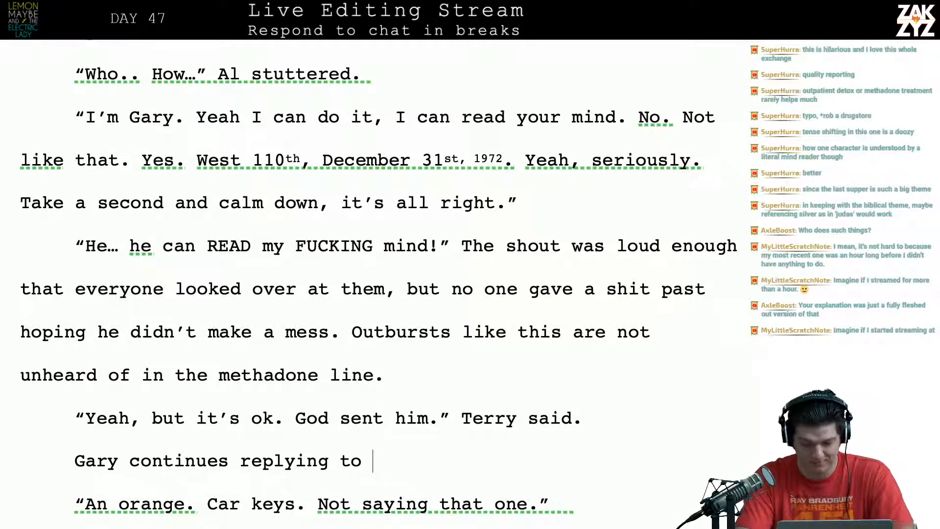
text(Al's )
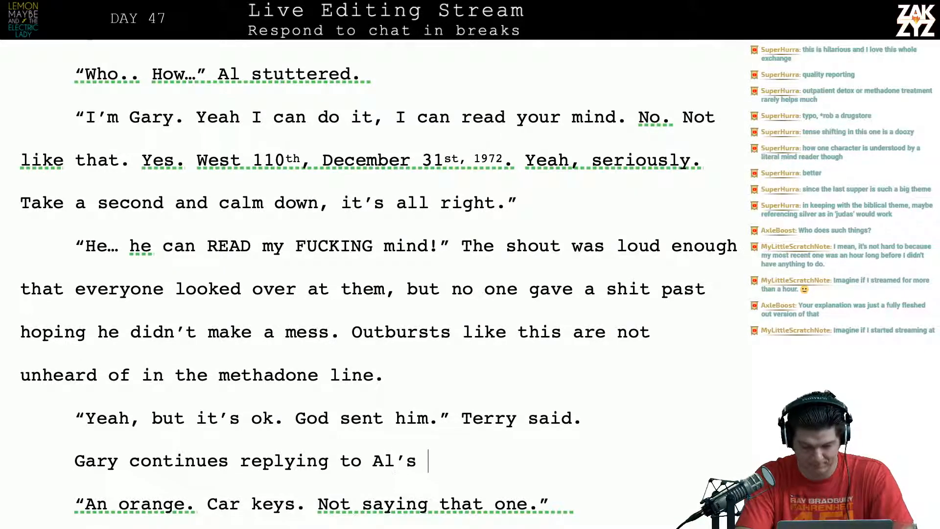
text(su)
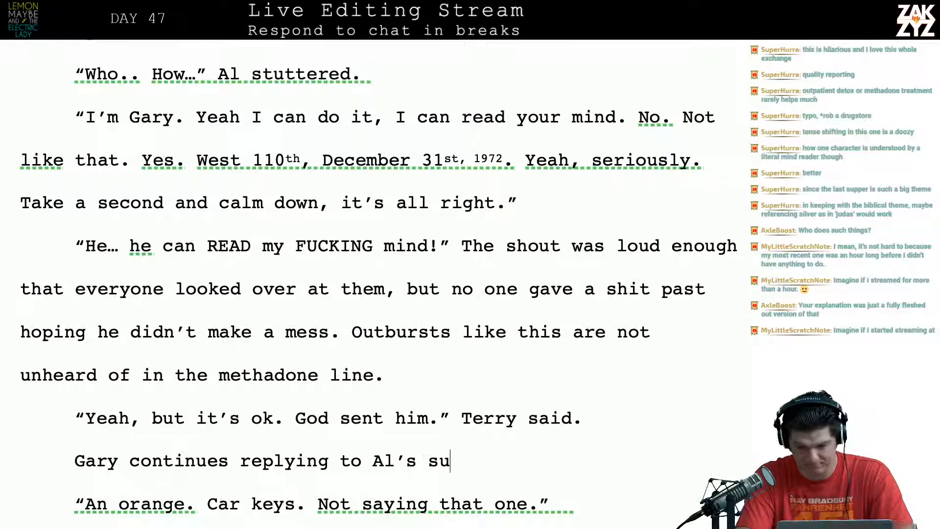
text(bvocalized questions.)
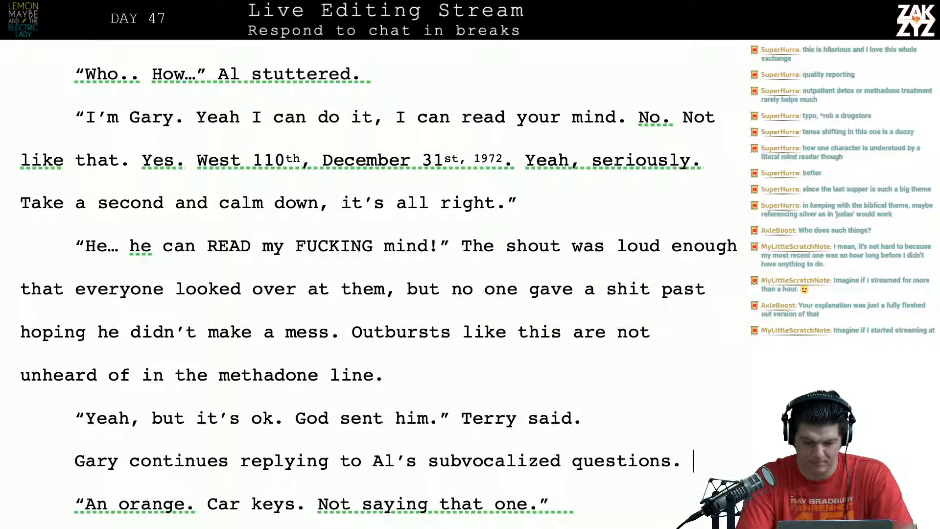
Delete the paragraph "Gary continues replying to Al's subvocalized questions." together with its empty line.
key(Right)
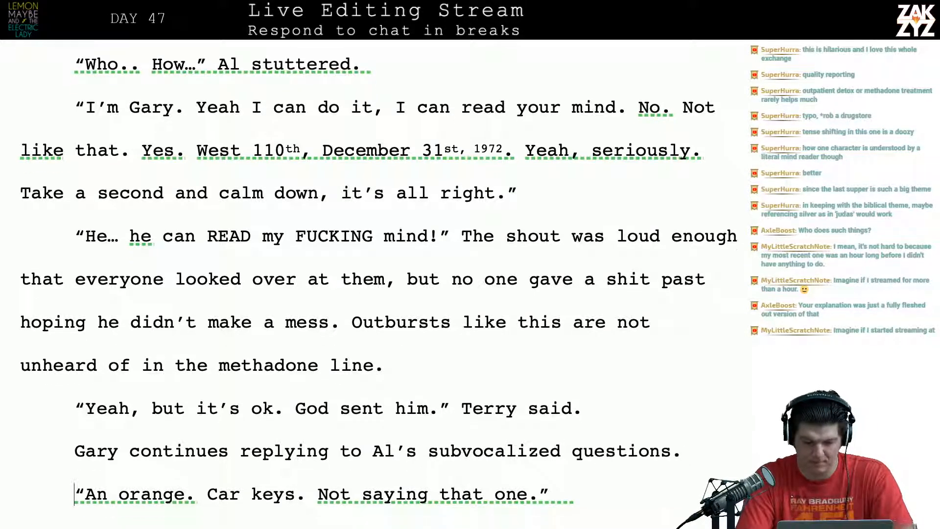
key(Down)
key(Down)
key(Up)
key(Up)
key(Up)
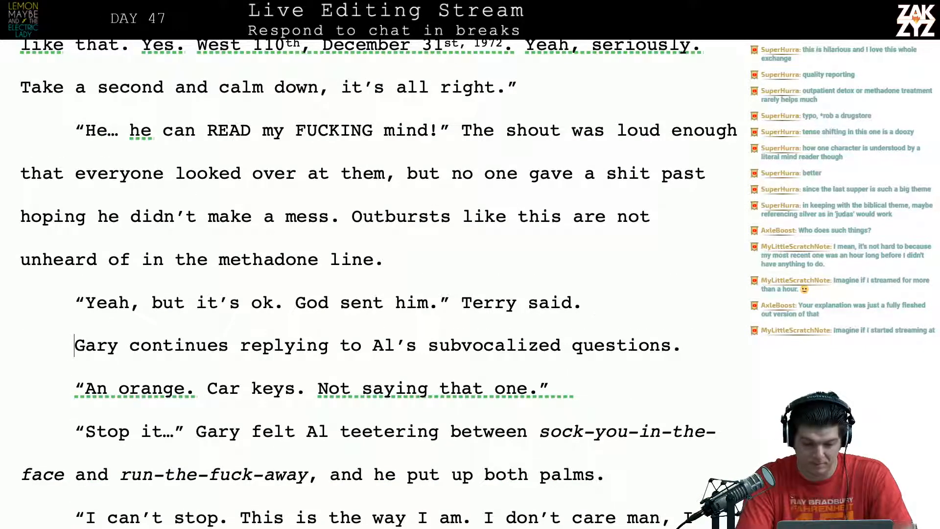
key(shift+Down)
key(shift+Left)
key(Delete)
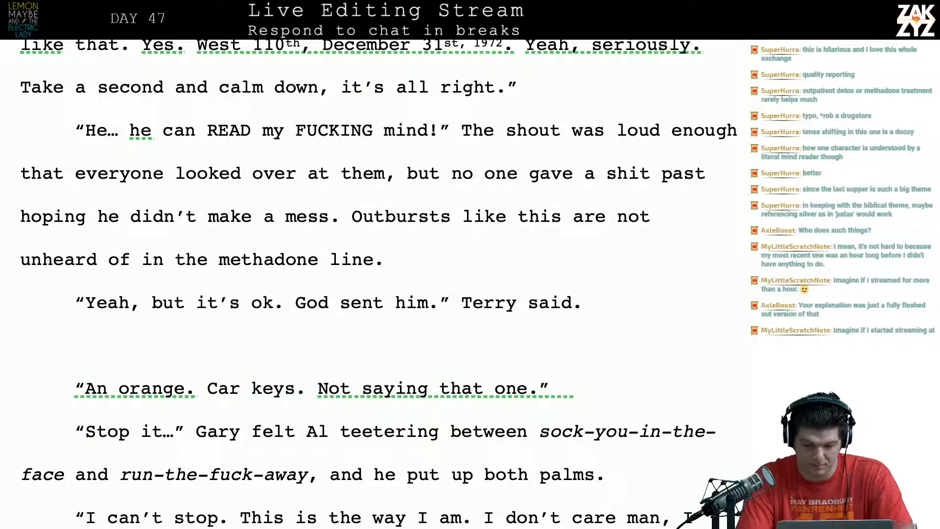
key(BackSpace)
Extend Gary's line after "Not saying that one" with ", that's gross," inside the closing quotation mark.
key(Left)
key(Left)
key(Left)
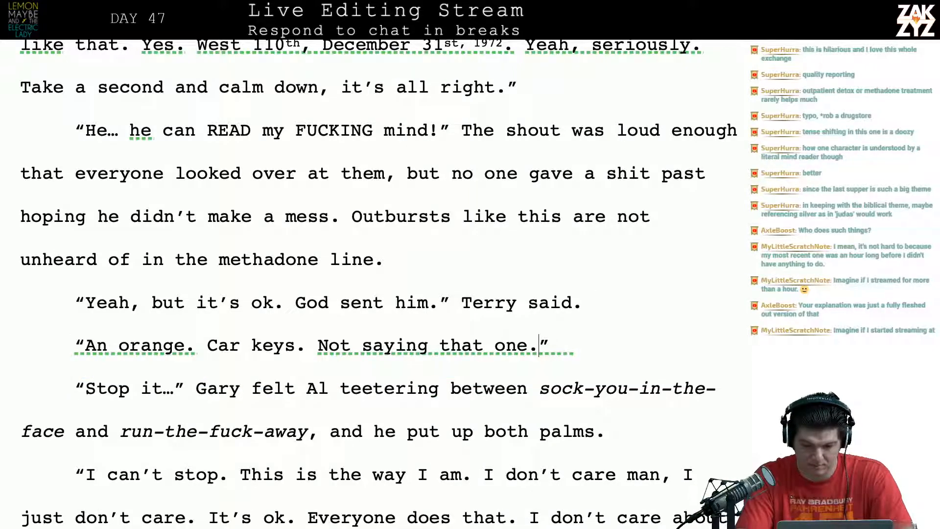
key(BackSpace)
text(,)
text( that's go)
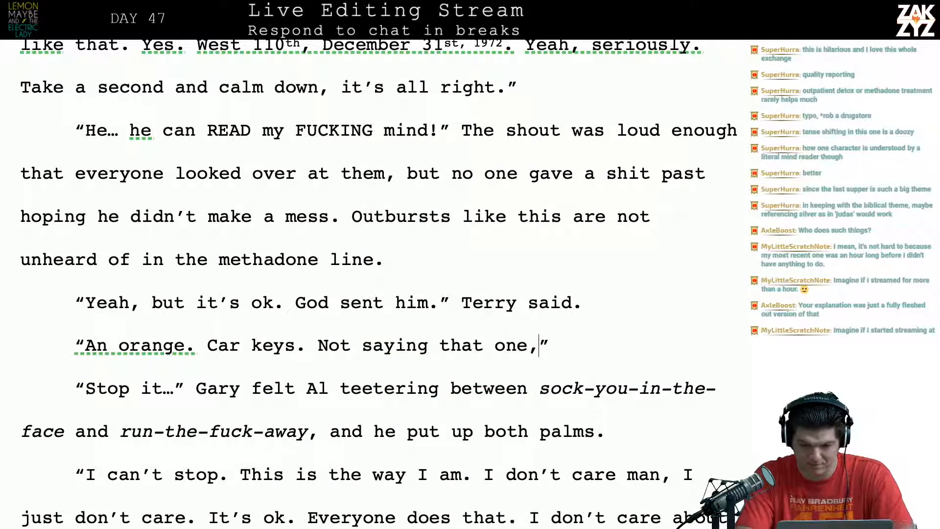
key(BackSpace)
text(ross,)
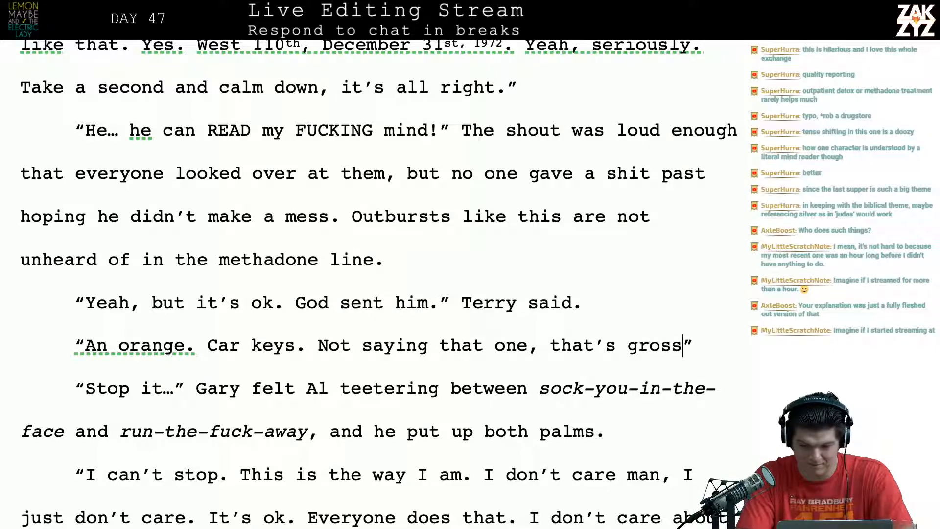
Add the dialogue tag "Gary said, replying to a barrage of subvocalized questions." after the line ending in "that's gross,".
text(ary says, )
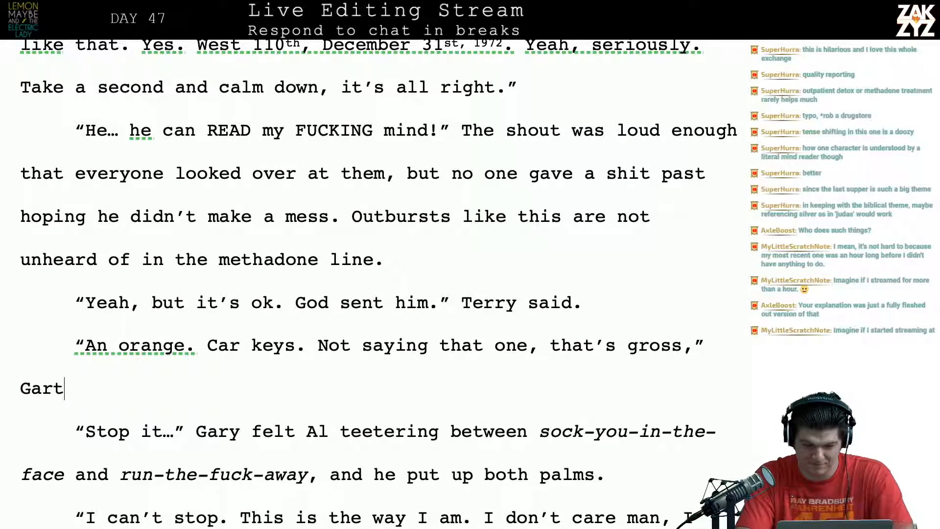
text(conti)
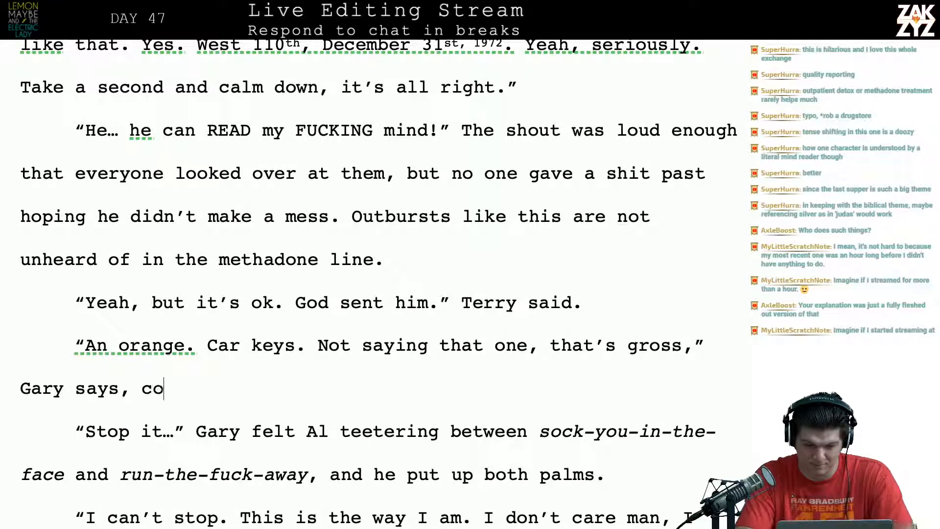
key(BackSpace)
key(BackSpace)
key(BackSpace)
key(BackSpace)
key(BackSpace)
key(BackSpace)
key(BackSpace)
key(BackSpace)
key(BackSpace)
key(BackSpace)
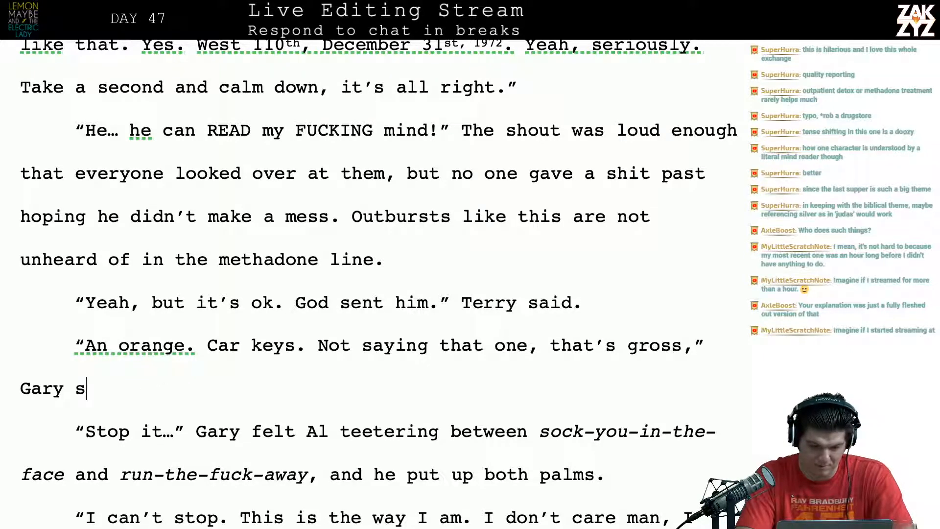
text(aid, repl)
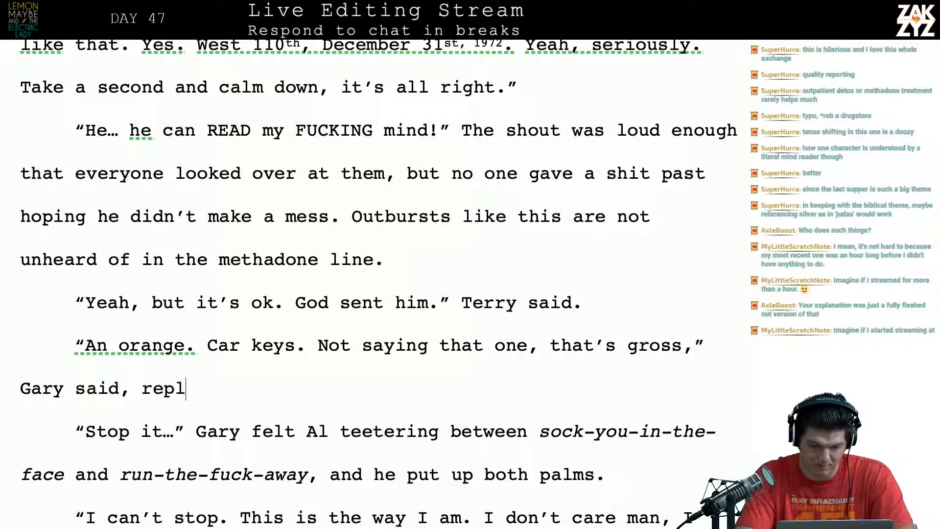
text(ying to a barra)
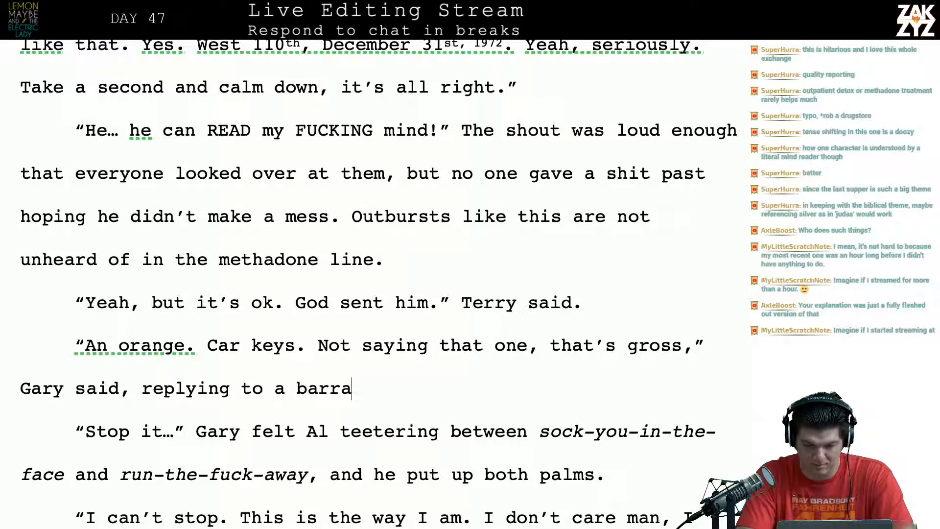
text(ge of subvoca)
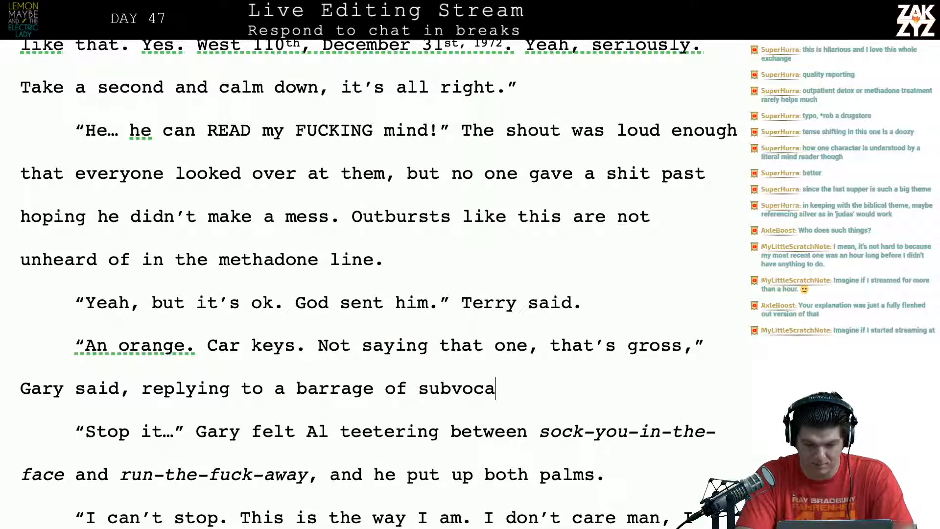
text(lized questions.)
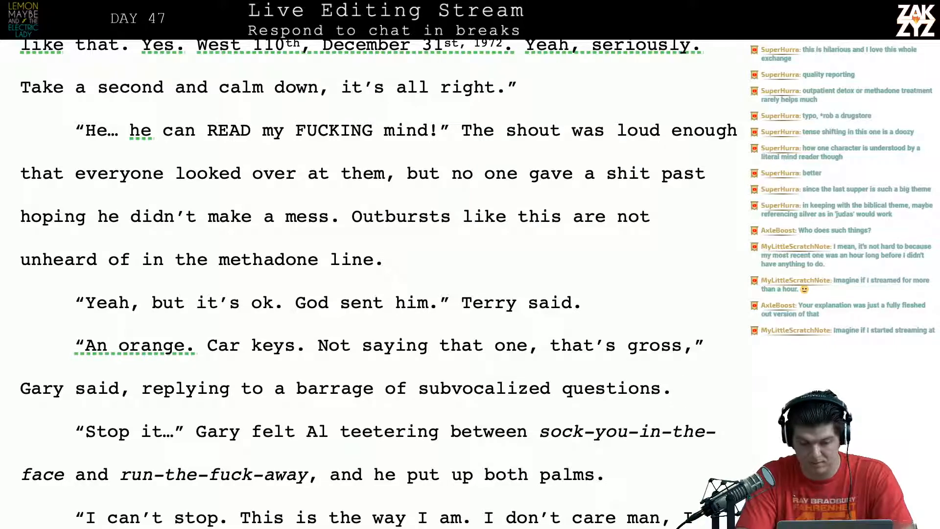
Start a new paragraph after Gary's reply with the dialogue “Stop doin’ that!”.
key(Return)
text(“St)
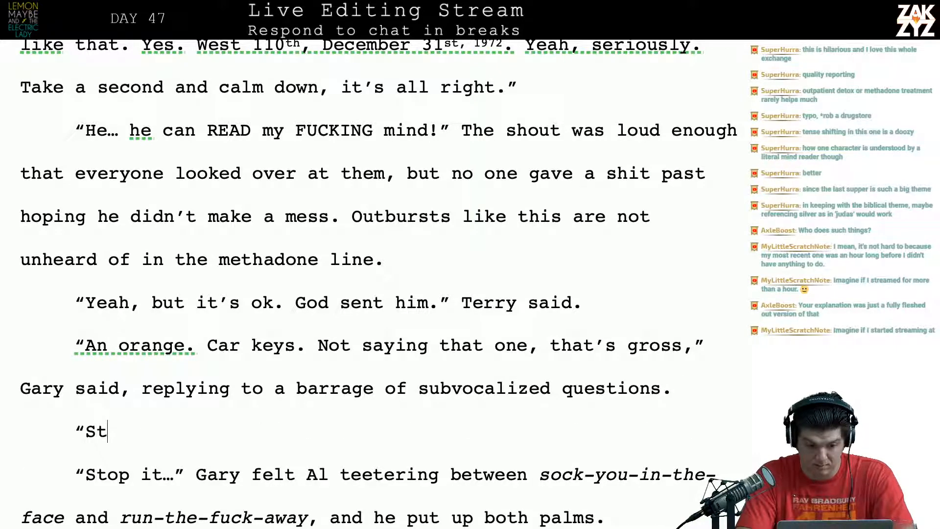
text(op doing)
key(BackSpace)
key(BackSpace)
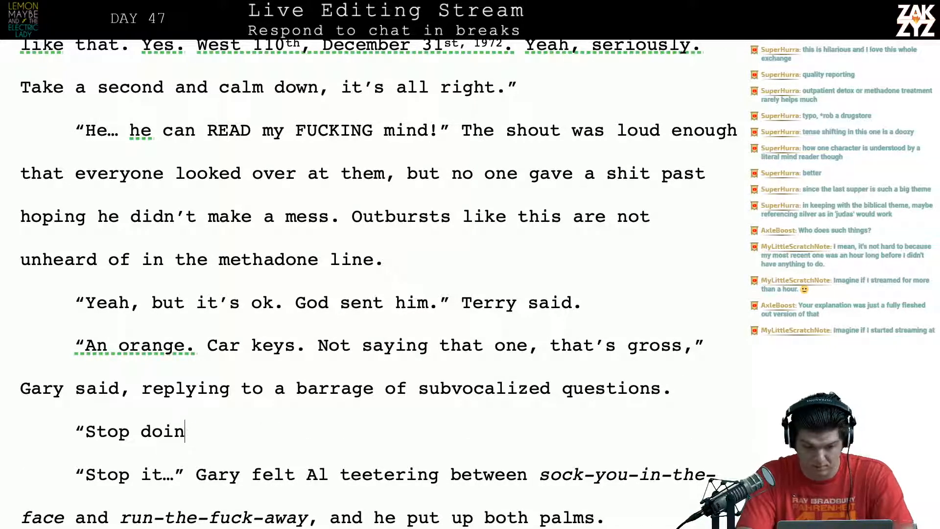
text(’ that!” Gary demand)
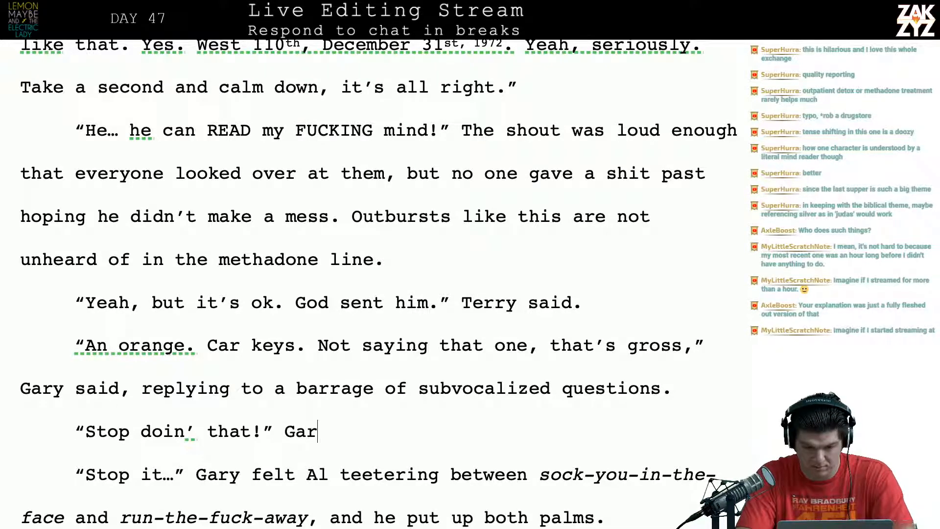
Attribute the “Stop doin’ that!” line to Al instead of Gary with "Al demanded, looking afraid.".
key(BackSpace)
key(BackSpace)
key(BackSpace)
key(BackSpace)
key(BackSpace)
key(BackSpace)
key(BackSpace)
key(BackSpace)
key(BackSpace)
key(BackSpace)
key(BackSpace)
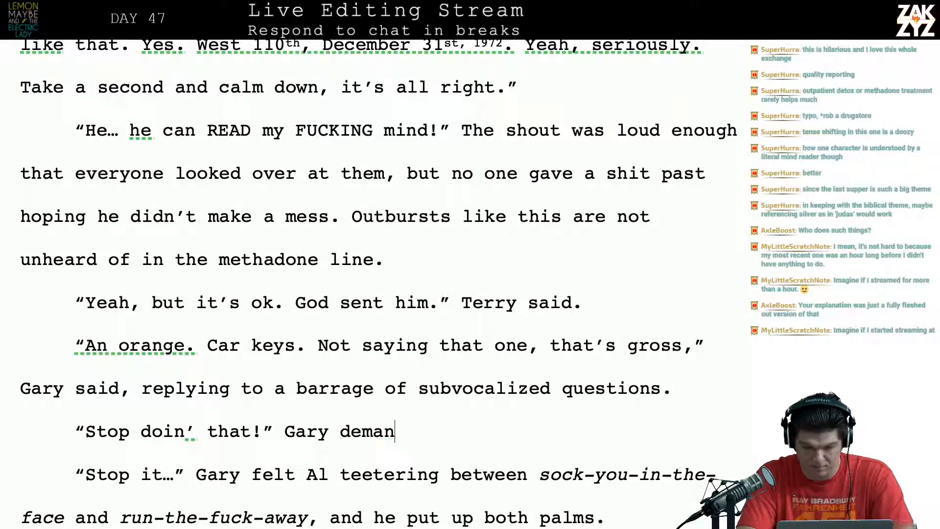
text(Al d)
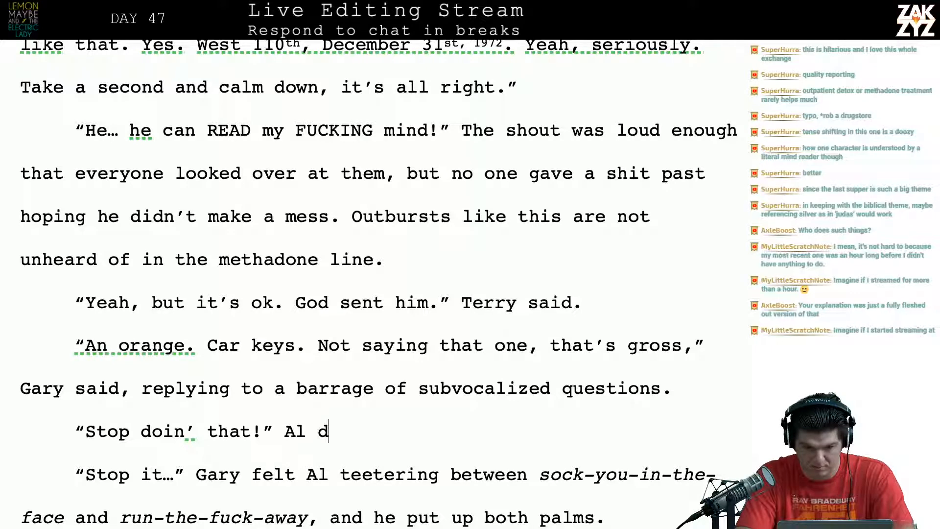
text(emanded, l)
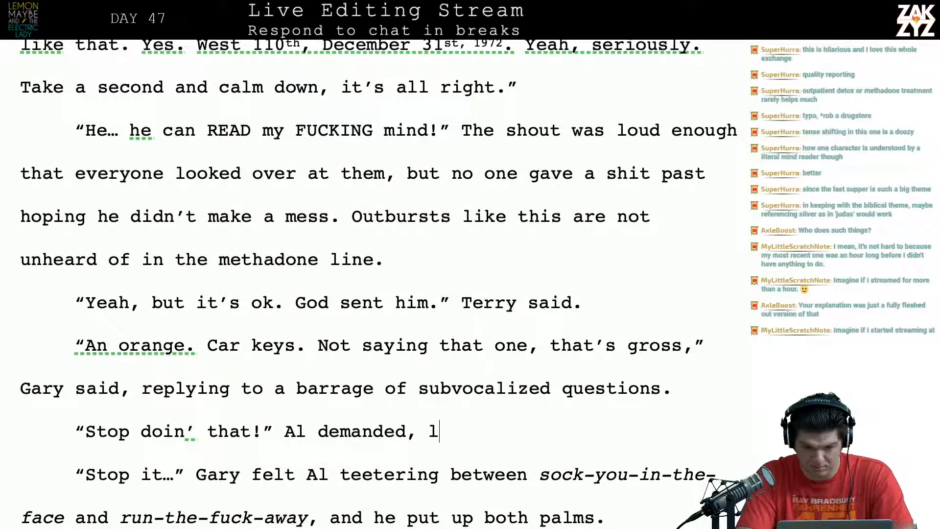
text(ooking afraid.)
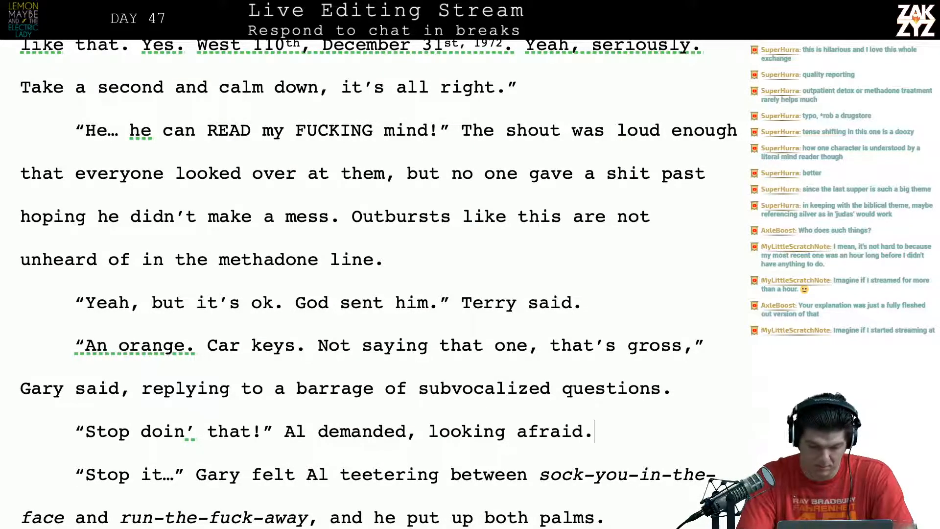
Replace “Stop it…” Gary felt Al" with a paragraph opening "Gary could feel Al" that runs into "teetering between".
key(Return)
text(Ga)
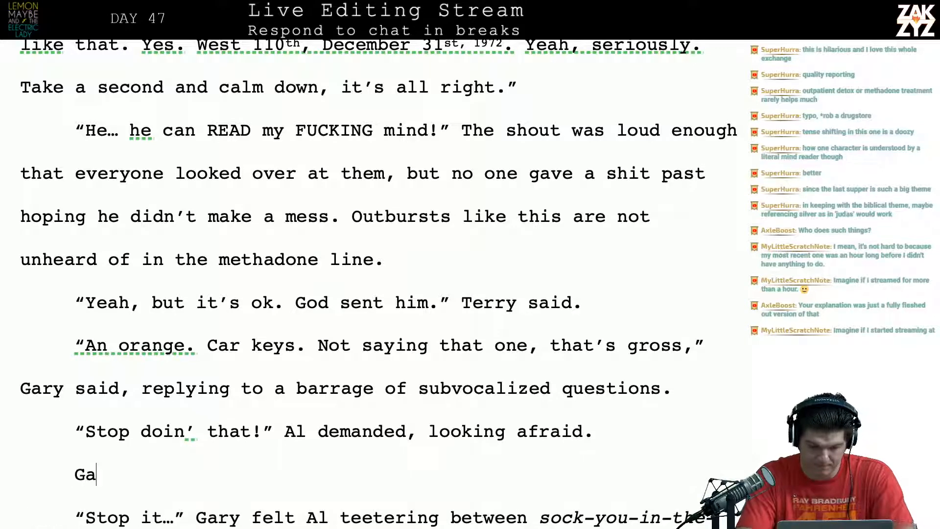
text(ry could feel Al te)
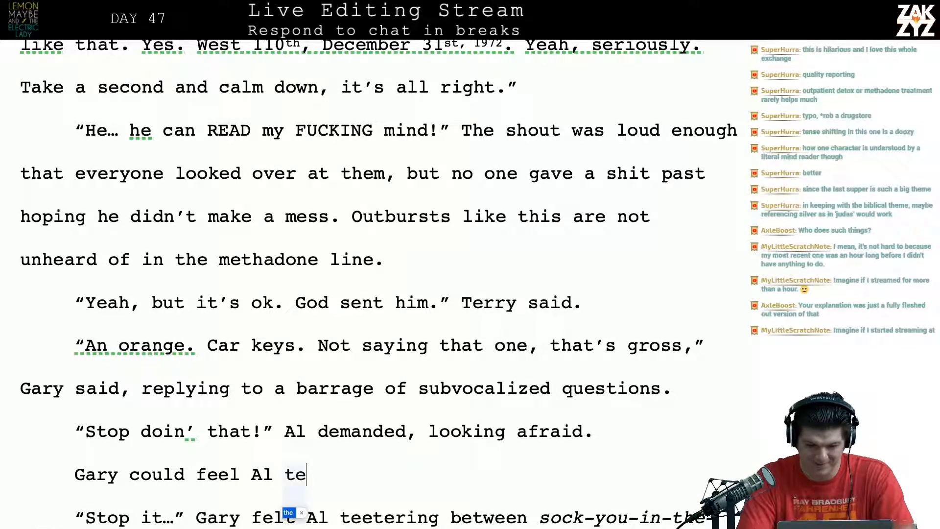
drag(285, 474, 328, 477)
key(BackSpace)
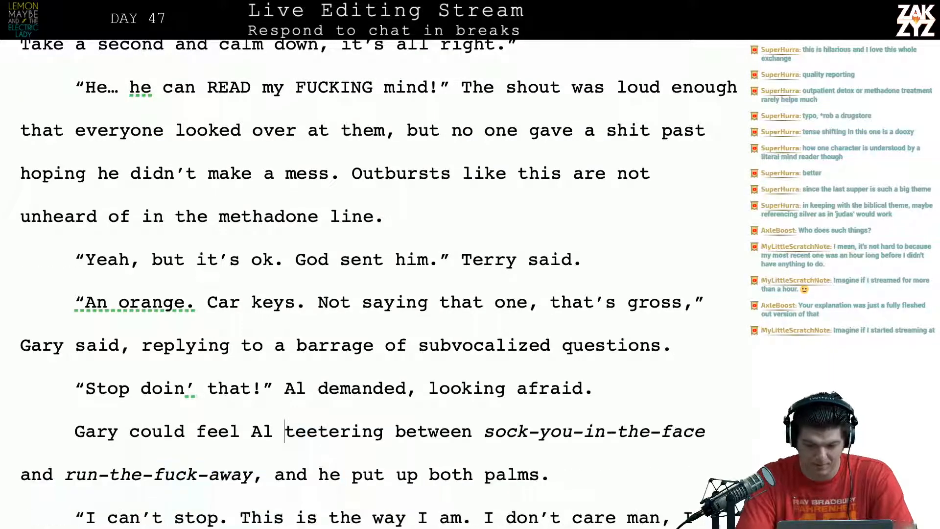
Replace ", and he put up both palms." after "run-the-fuck-away" with ". He raised both of his palms.".
scroll(374, 283, down, 3)
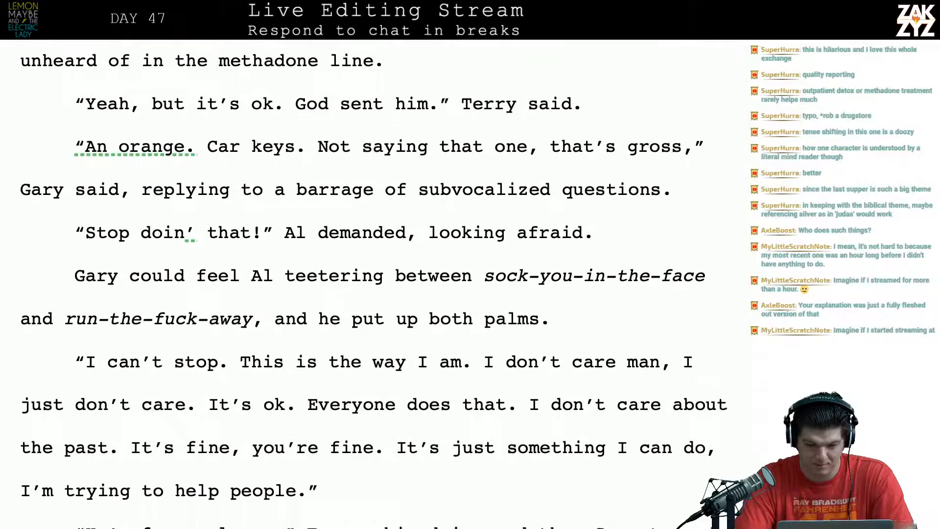
key(BackSpace)
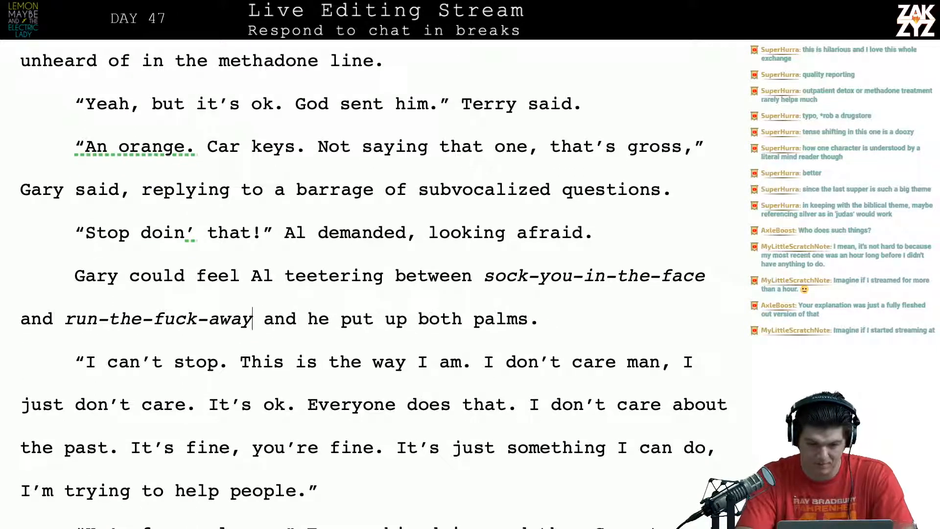
text(. He)
key(BackSpace)
key(BackSpace)
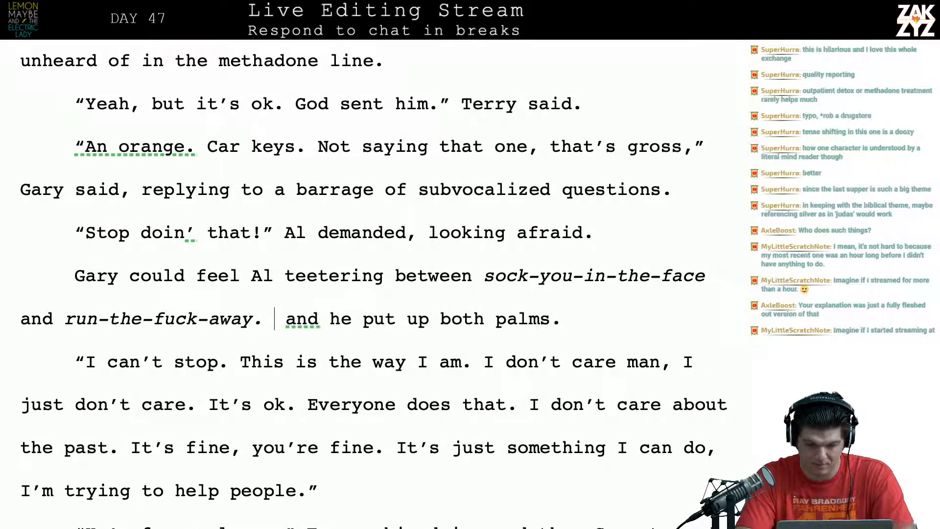
text(He rais)
text(ed both of his p)
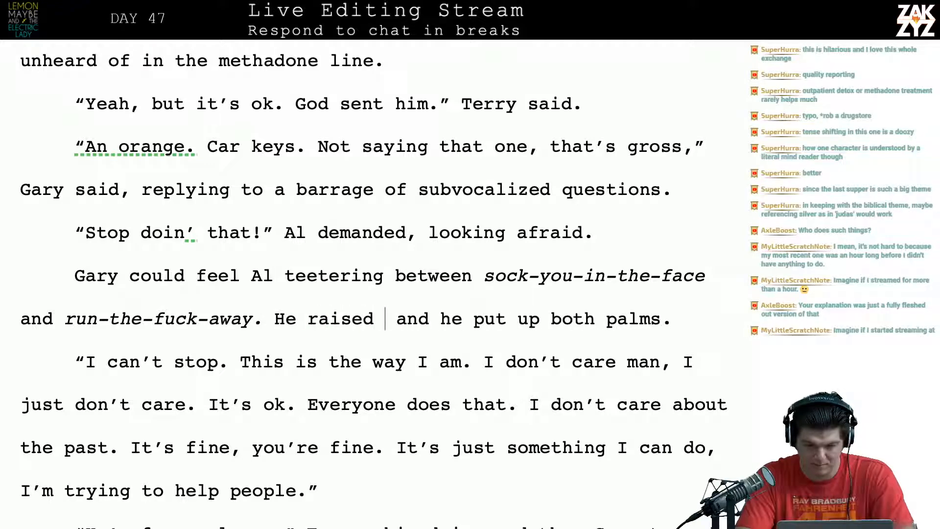
text(alms,)
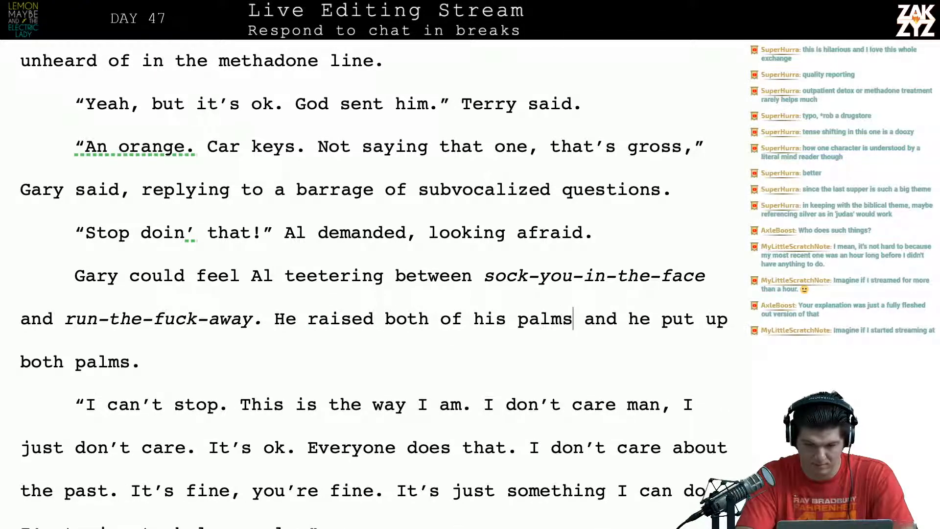
key(BackSpace)
text(.)
key(ctrl+shift+Down)
key(BackSpace)
key(BackSpace)
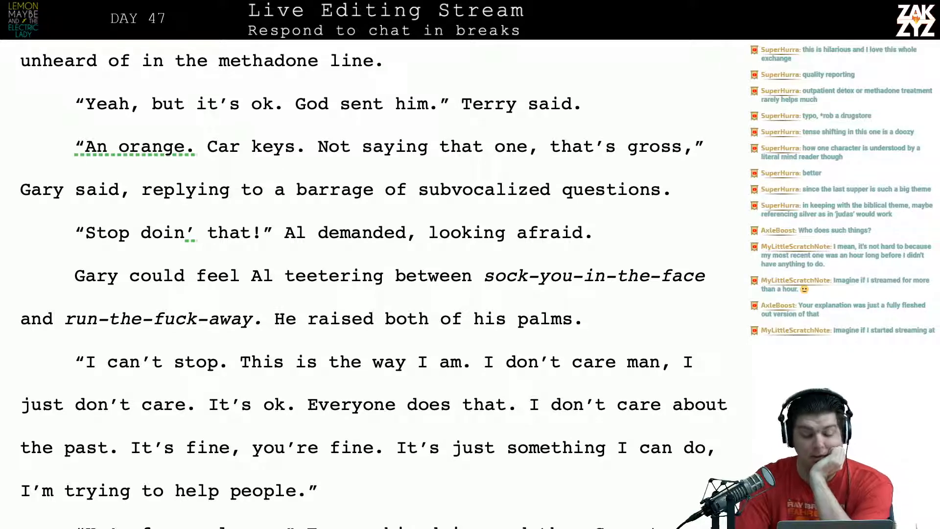
Replace "man" with "what you did" after "I don't care" in Gary's "I can't stop" speech.
scroll(226, 289, down, 2)
click(227, 285)
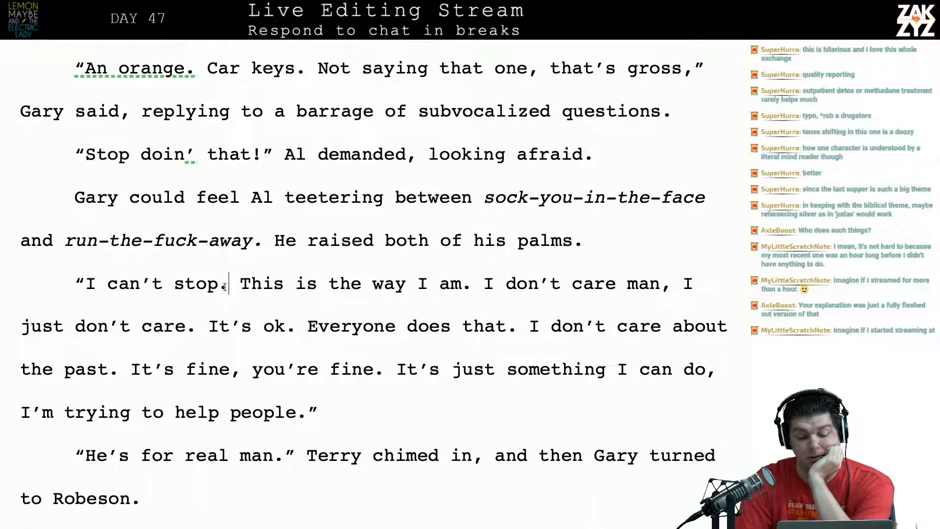
scroll(313, 392, down, 1)
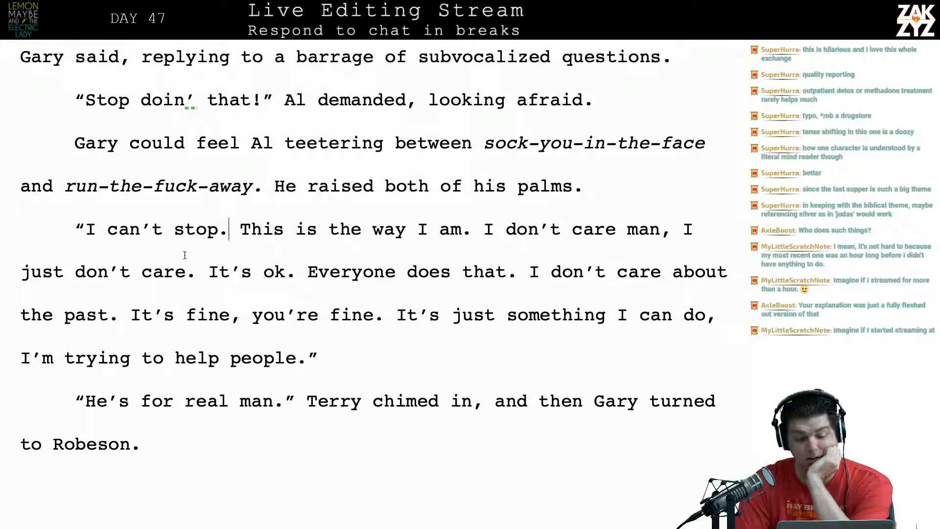
scroll(185, 255, down, 1)
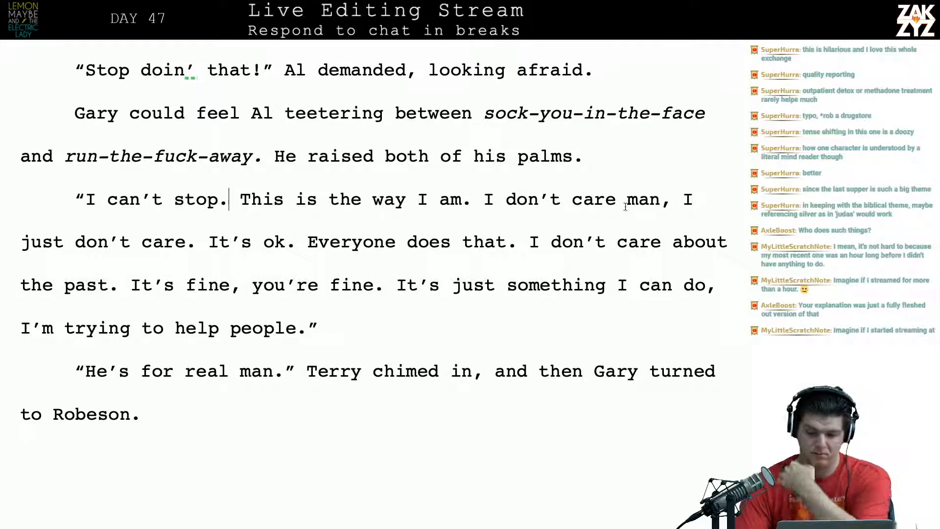
key(Left)
key(BackSpace)
key(BackSpace)
key(BackSpace)
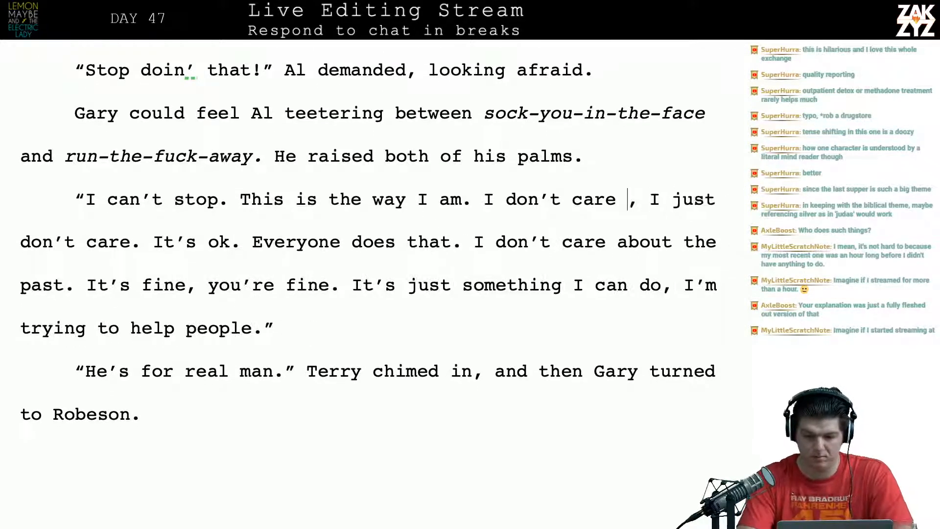
text(what you did)
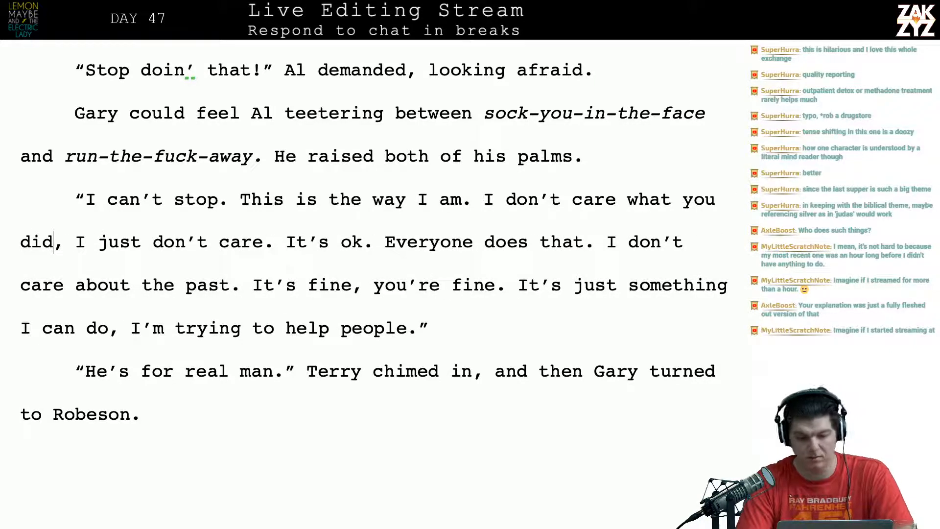
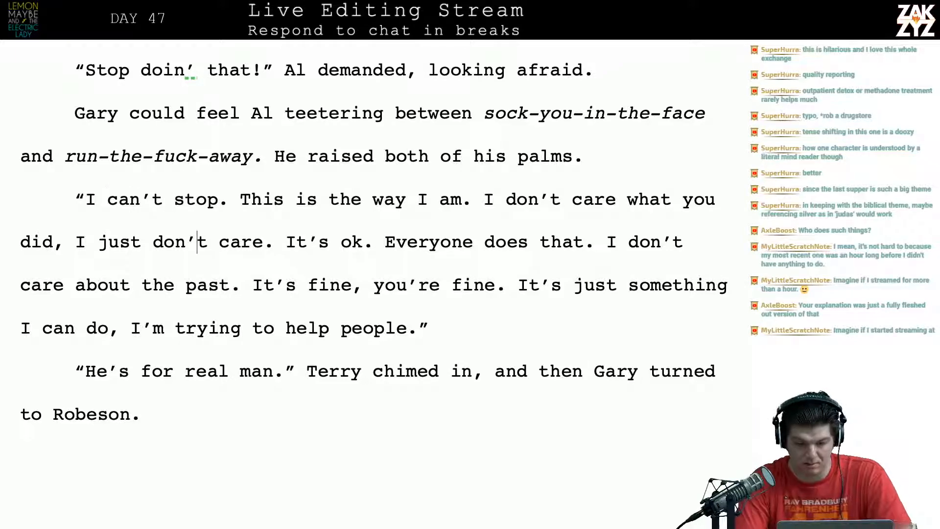
Start a paragraph break after "Everyone does that" in Gary's "I can't stop" speech and extend that sentence with "when I meet them,".
scroll(668, 206, down, 1)
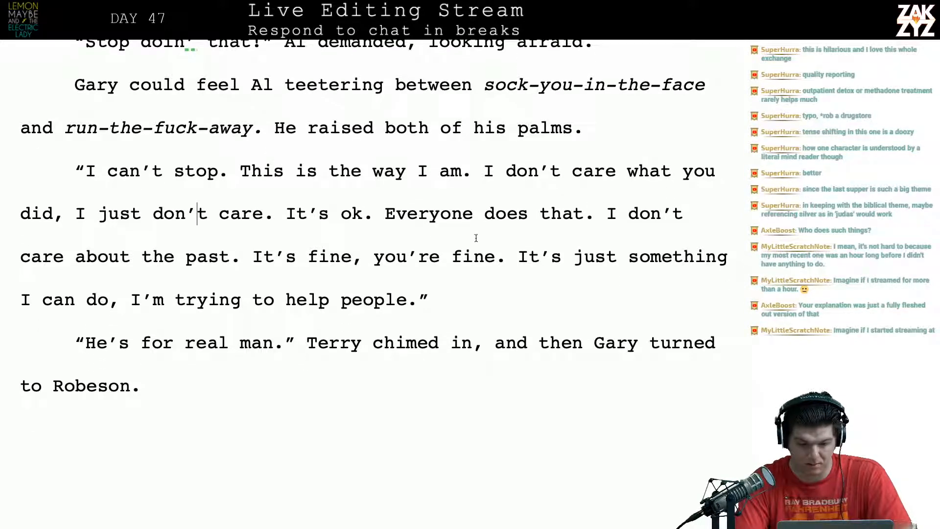
scroll(438, 267, down, 3)
scroll(438, 267, up, 4)
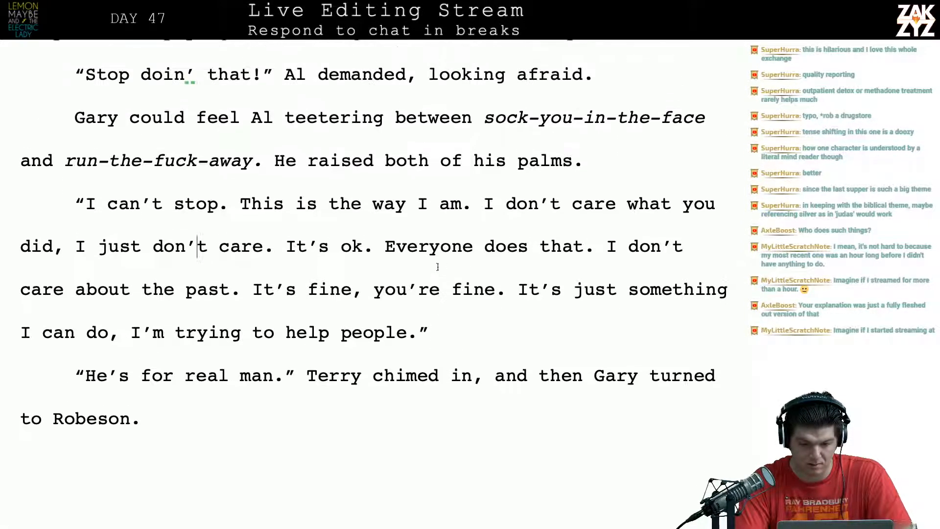
click(587, 260)
key(Right)
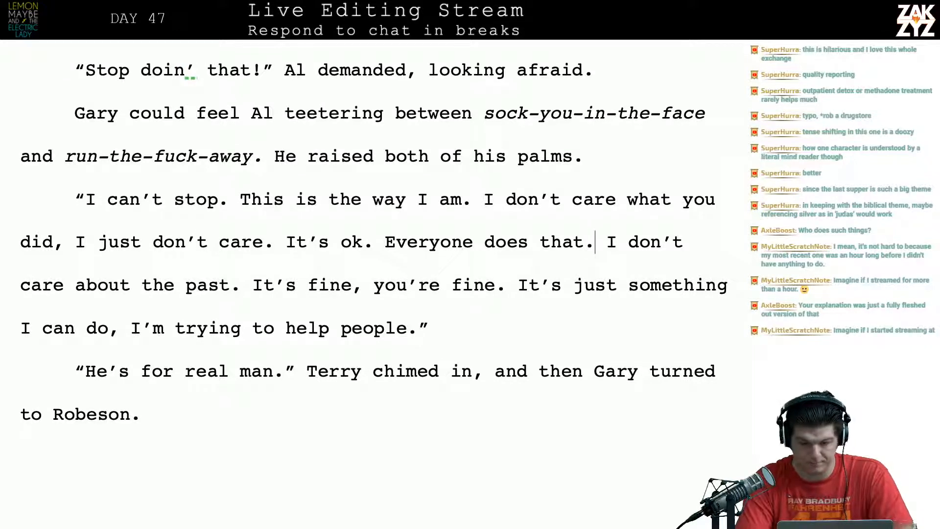
key(Return)
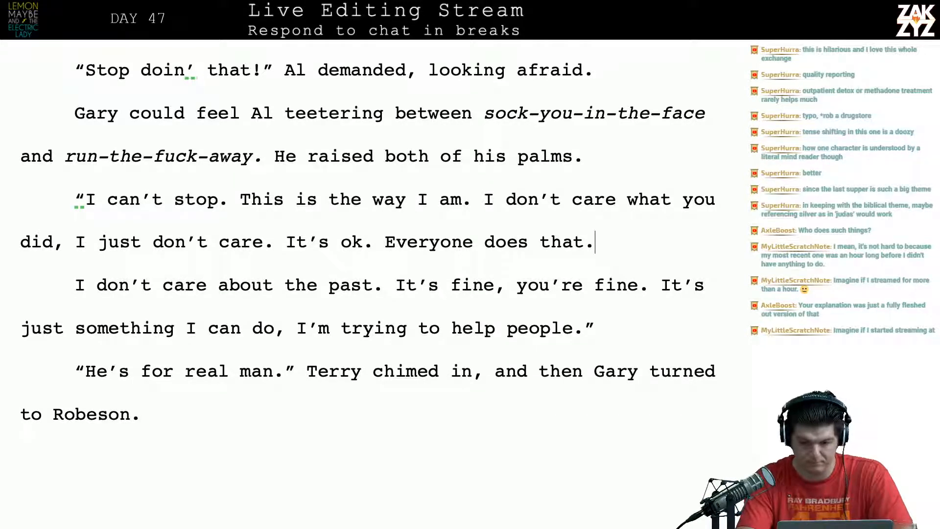
key(BackSpace)
key(BackSpace)
key(BackSpace)
text(e)
key(BackSpace)
text(is)
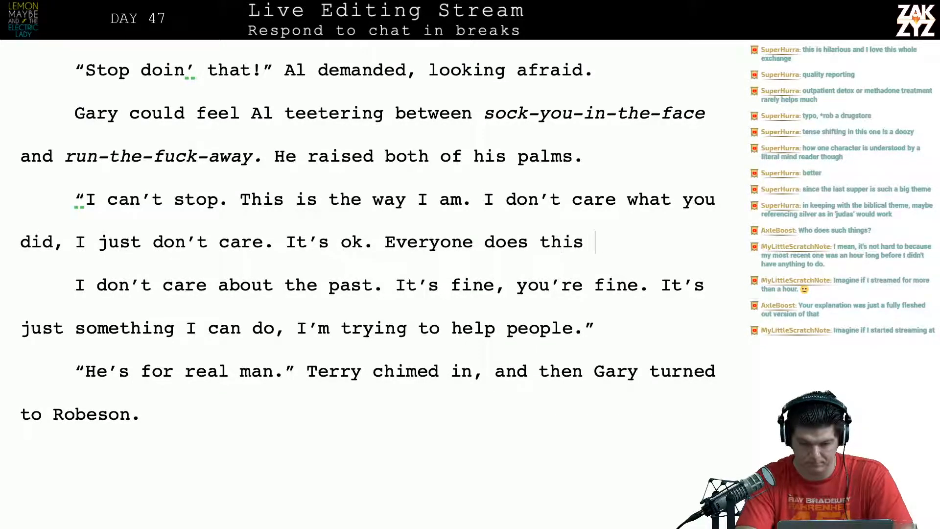
key(BackSpace)
key(BackSpace)
key(BackSpace)
key(BackSpace)
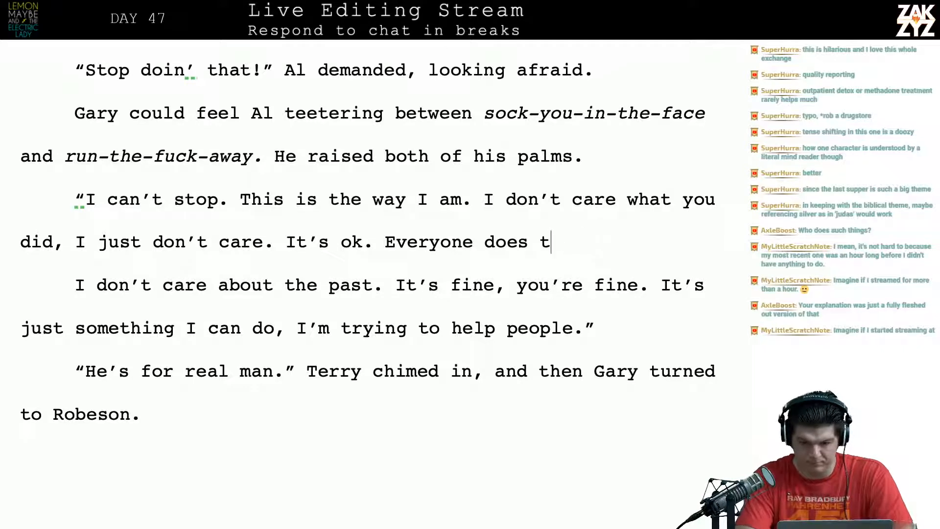
text(hat when I meet themm)
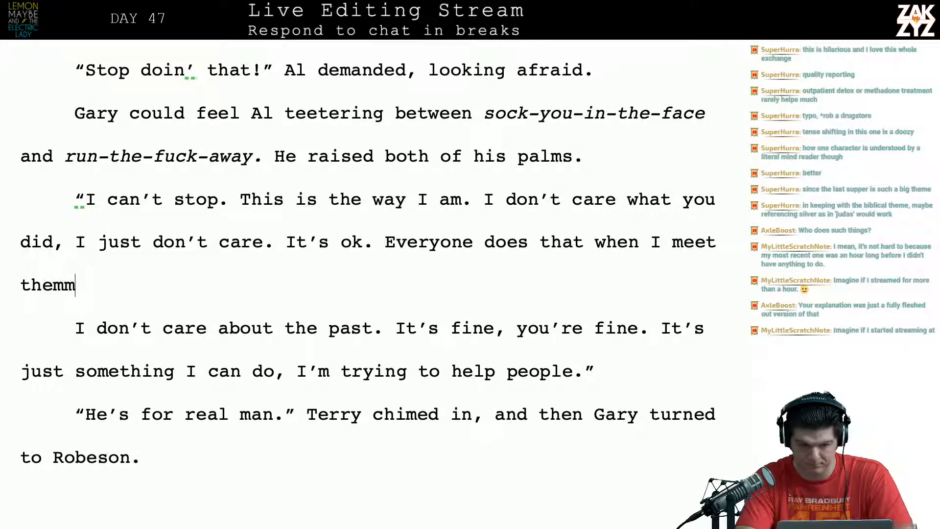
key(BackSpace)
text(, o)
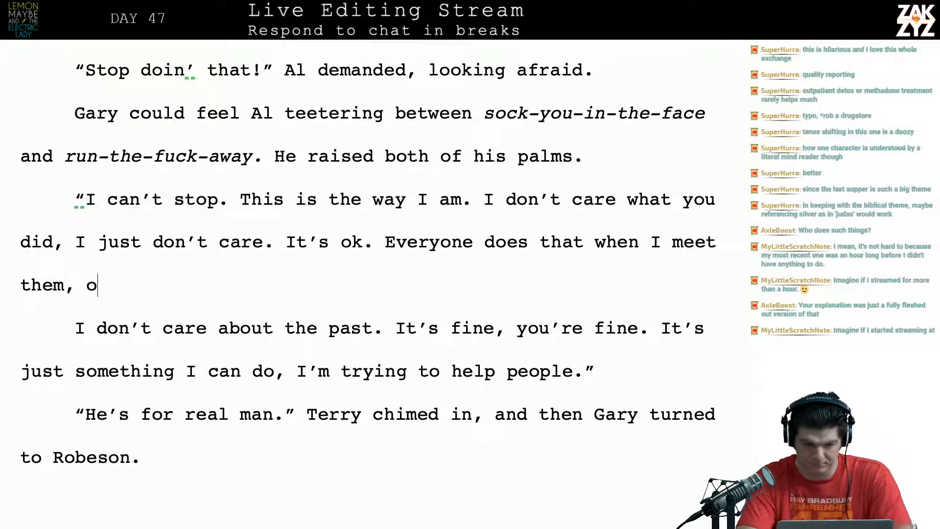
Finish the "Everyone does that when I meet them," sentence with "you're fine.".
key(BackSpace)
key(BackSpace)
text(you')
key(BackSpace)
key(BackSpace)
key(BackSpace)
key(BackSpace)
text(you')
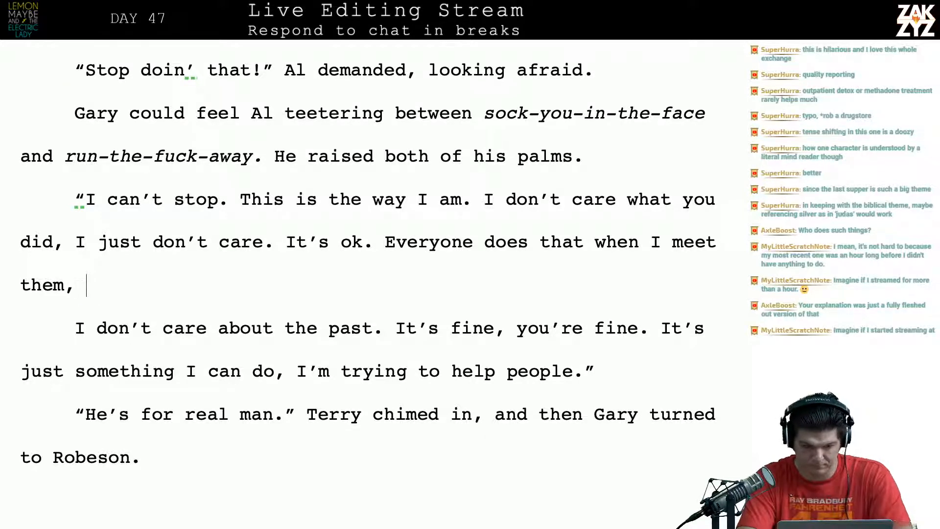
text(re fine.)
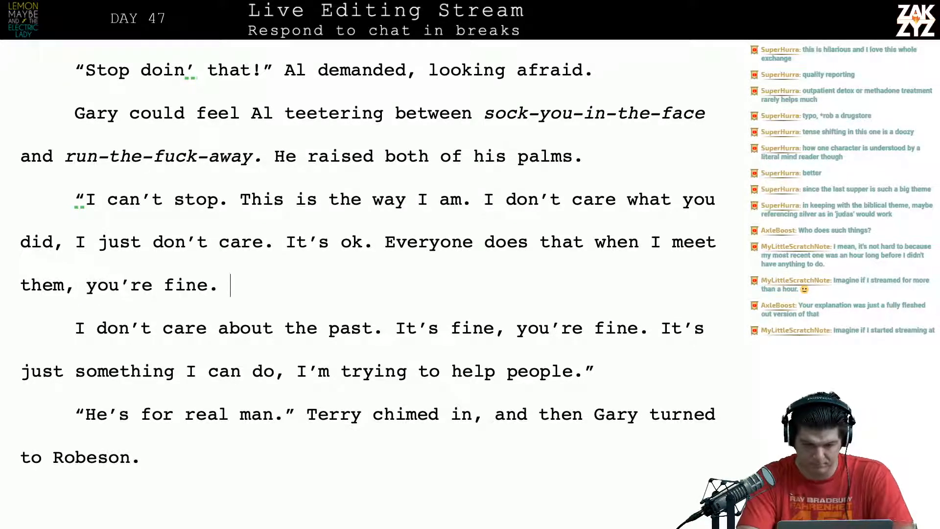
Continue Gary's speech after "you're fine." with "This is just some weird thing I can do,".
text( I'm not)
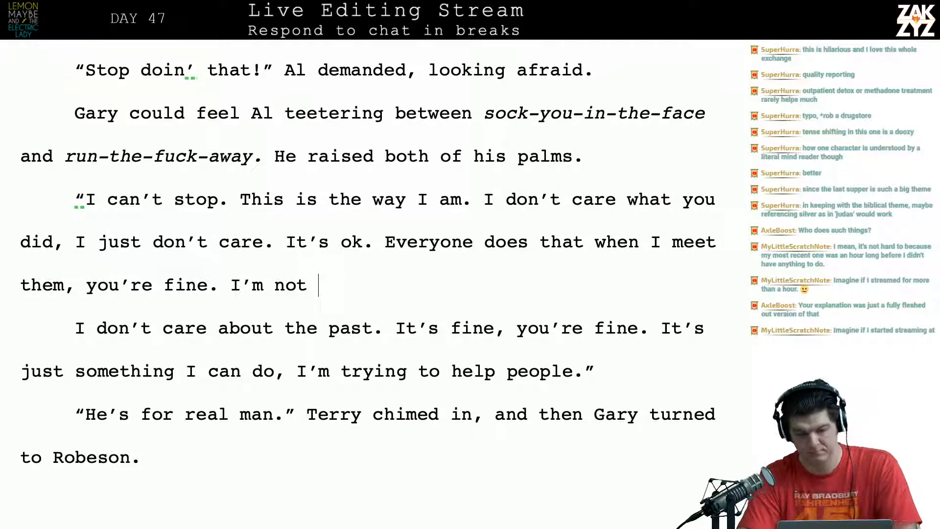
key(BackSpace)
key(BackSpace)
key(BackSpace)
key(BackSpace)
key(BackSpace)
key(BackSpace)
key(BackSpace)
key(BackSpace)
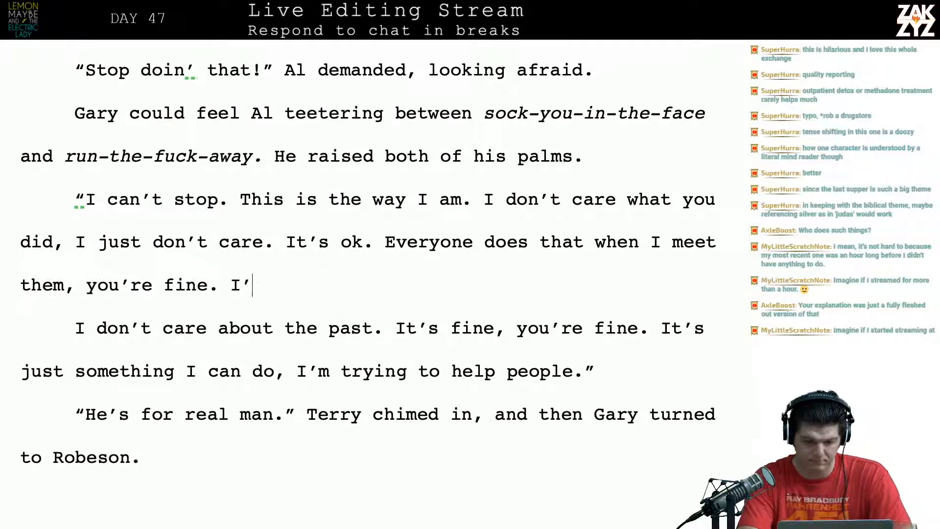
text(This is just so)
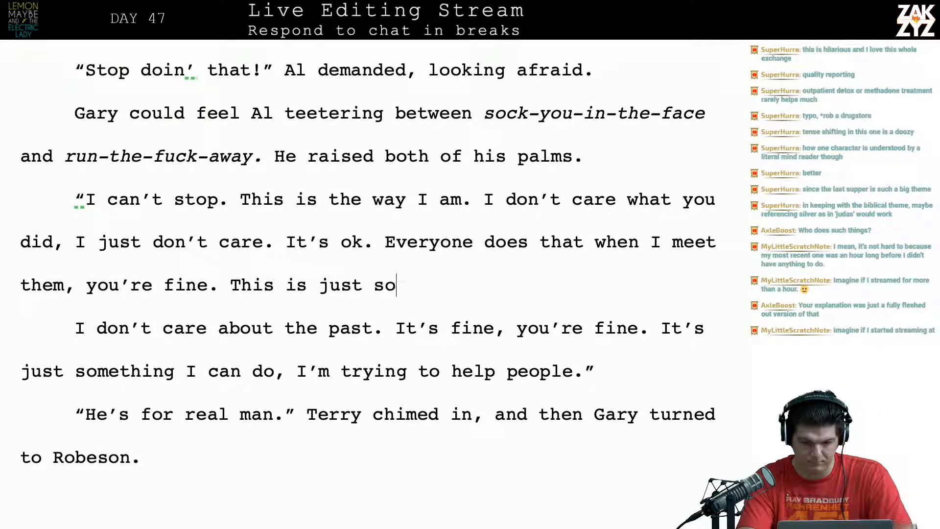
text(me weird thing I can do,)
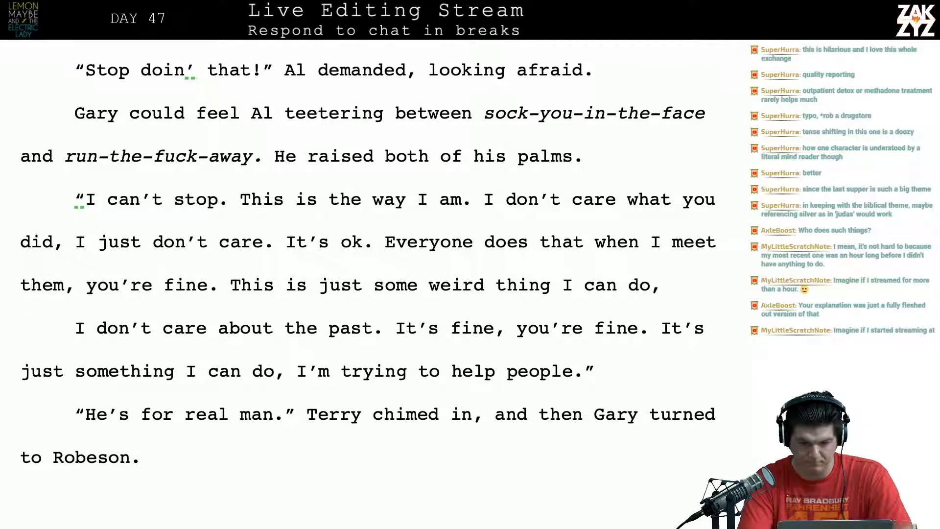
Delete the old text from "I don't care about the past" through "something I can do," so the speech runs into "I'm trying to help people.".
key(shift+Down)
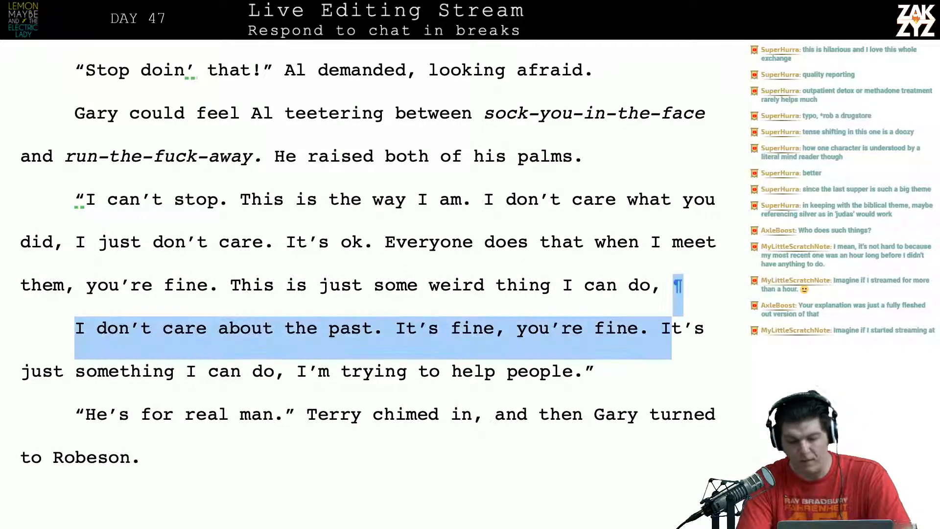
key(shift+Right)
key(shift+Right)
key(shift+Right)
key(shift+Right)
key(shift+Right)
key(shift+Right)
key(shift+Right)
key(shift+Right)
key(shift+Right)
key(shift+Right)
key(shift+Right)
key(shift+Right)
key(shift+Right)
key(shift+Right)
key(shift+Right)
key(shift+Right)
key(shift+Right)
key(shift+Right)
key(shift+Right)
key(shift+Right)
key(shift+Right)
key(shift+Right)
key(shift+Right)
key(shift+Right)
key(shift+Right)
key(shift+Right)
key(shift+Right)
key(shift+Right)
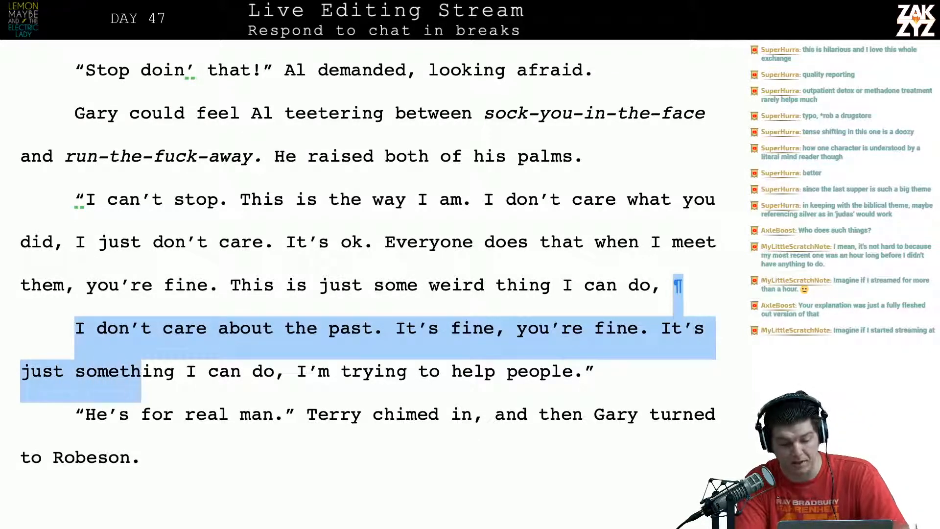
key(BackSpace)
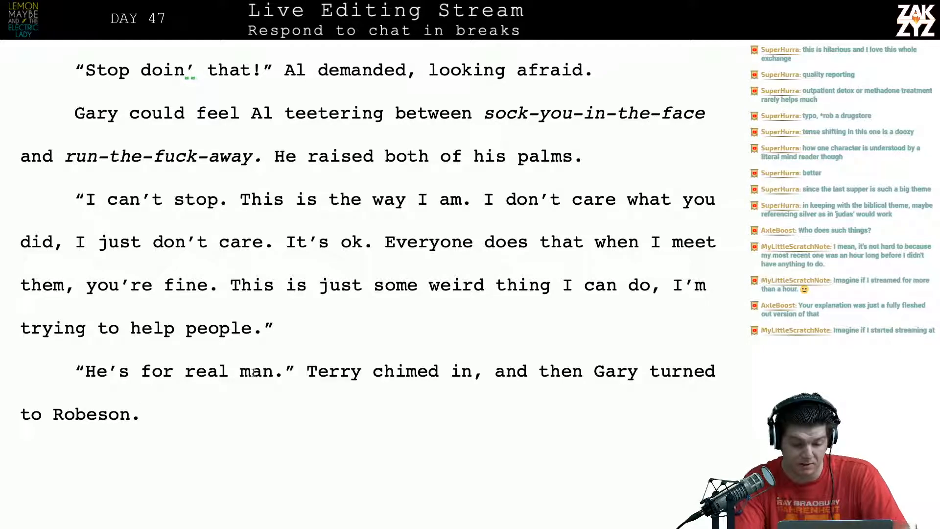
Replace the period after "He's for real man" with a comma and extend the sentence after "Robeson" with "who was watching them".
key(BackSpace)
text(,)
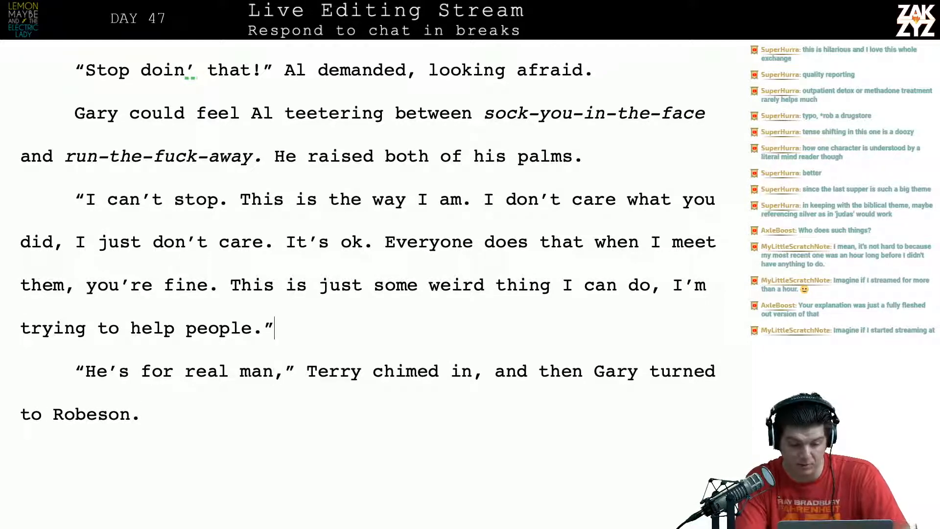
scroll(367, 245, down, 5)
key(BackSpace)
text(wh)
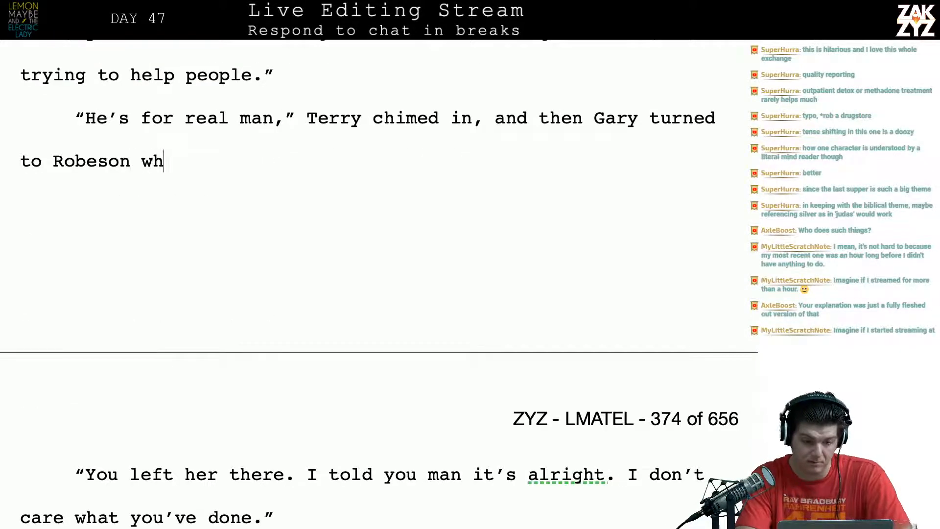
text(o was watching them with his)
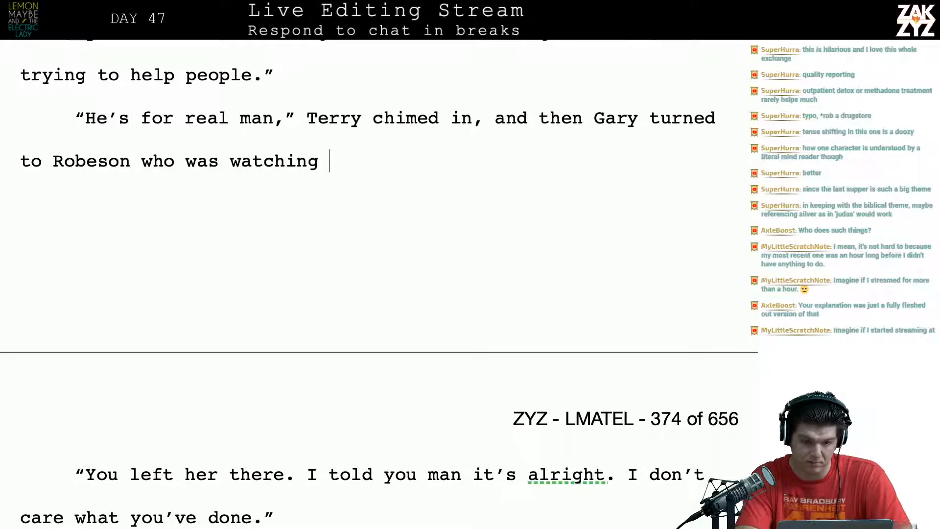
key(BackSpace)
key(BackSpace)
key(BackSpace)
key(BackSpace)
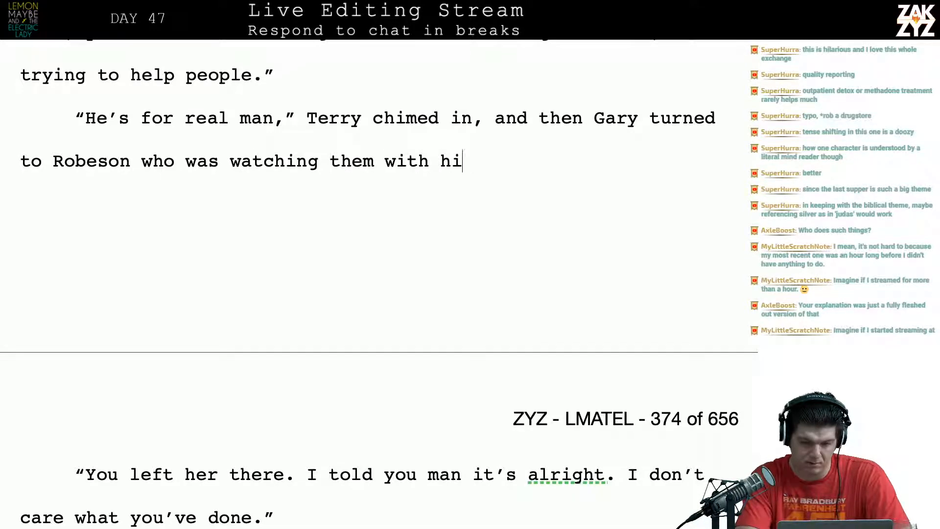
text(a)
key(BackSpace)
text(an)
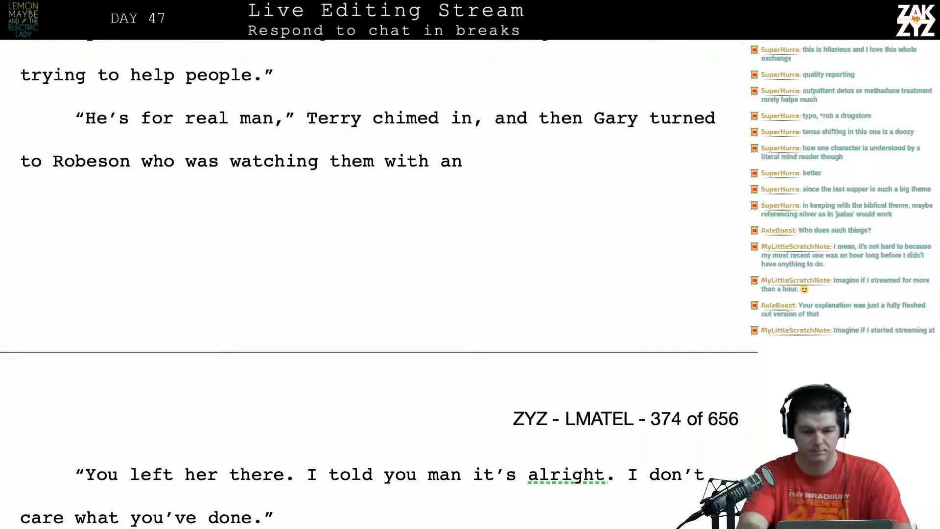
key(BackSpace)
key(BackSpace)
key(BackSpace)
key(BackSpace)
key(BackSpace)
key(BackSpace)
key(BackSpace)
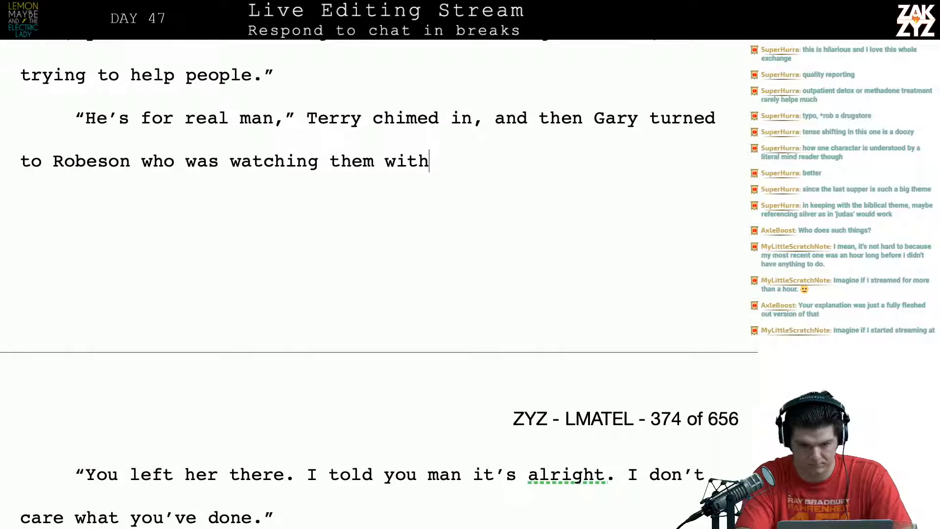
Complete the Robeson sentence with "suspiciously, a hand on the folding knife in his pocket.".
text(suspiciou)
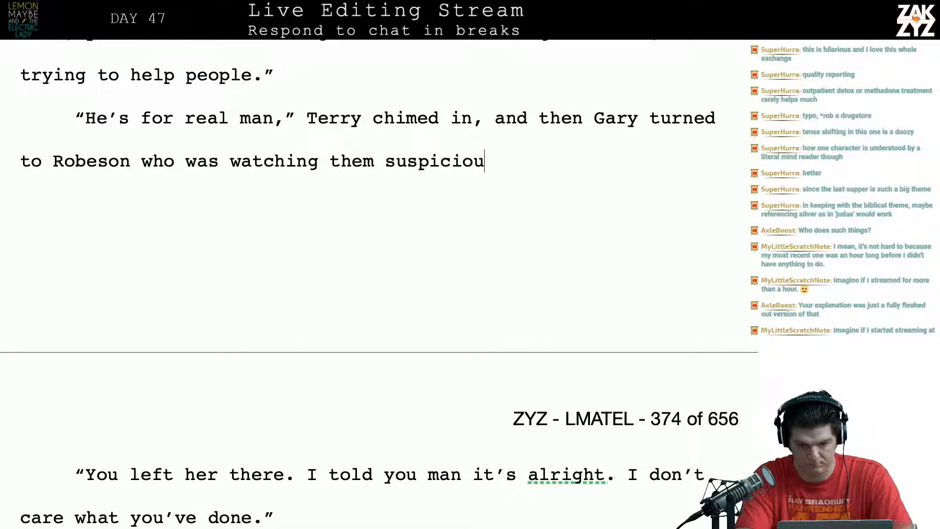
text(sly, a hand )
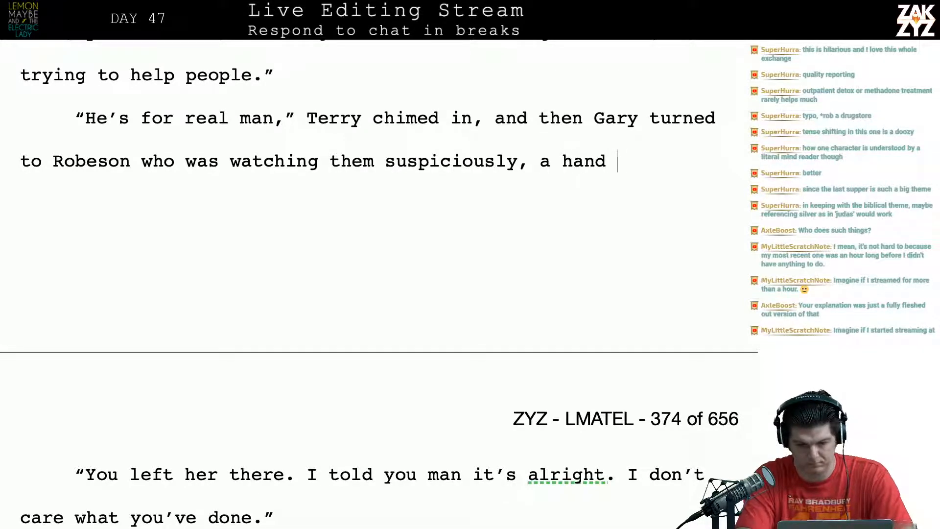
text(on the fold)
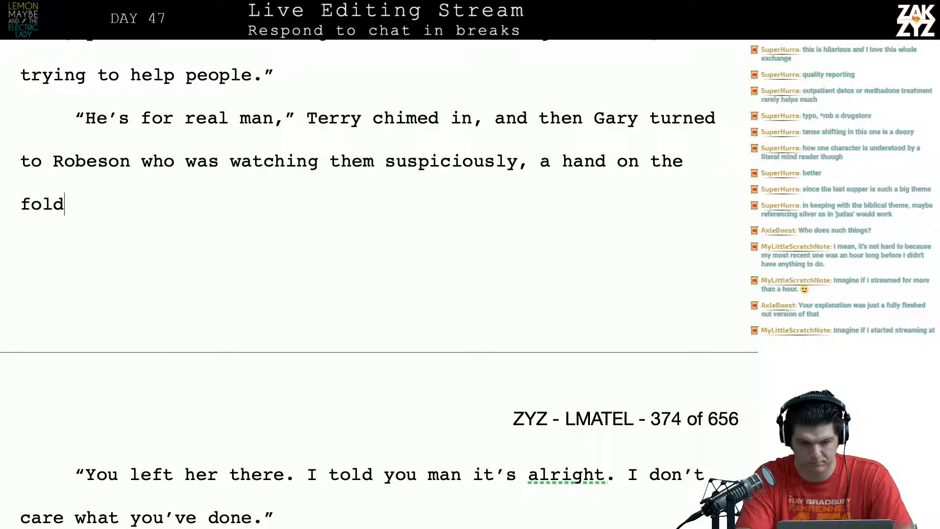
text(ing knife in his pocket.)
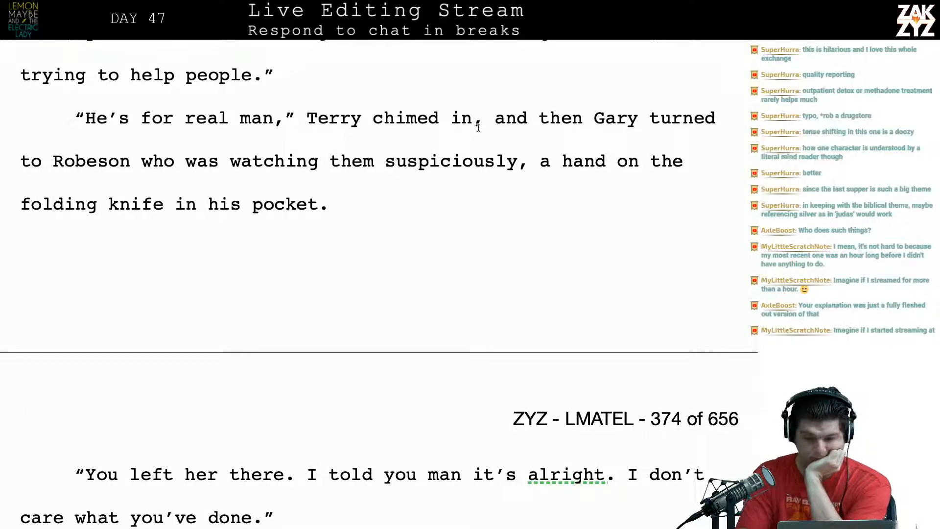
End Terry's attribution with a period after "chimed in", remove "and then", and start a new paragraph at "Gary turned to Robeson".
key(BackSpace)
text(.)
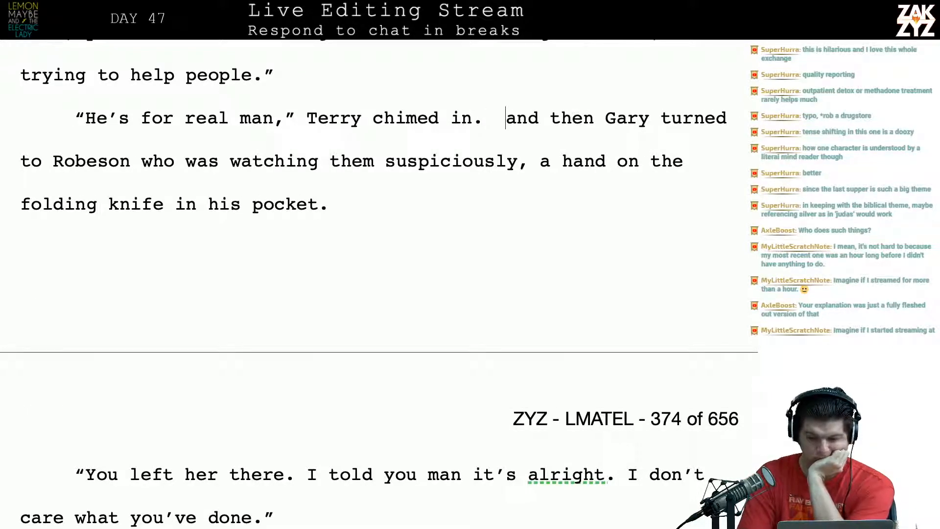
key(Right)
key(BackSpace)
key(BackSpace)
key(BackSpace)
key(BackSpace)
key(BackSpace)
key(BackSpace)
key(BackSpace)
key(BackSpace)
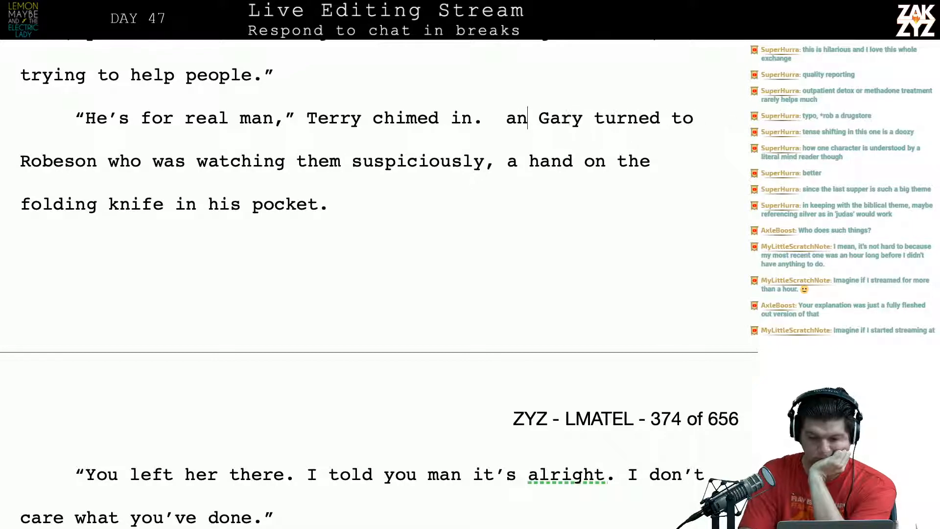
key(BackSpace)
key(BackSpace)
key(Return)
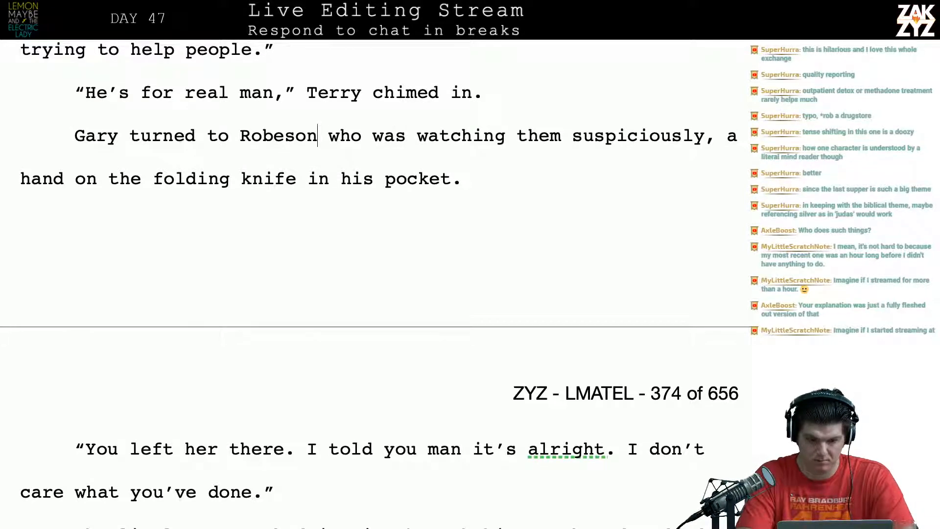
Insert ", aware the hand thrust in his pocket was clutching a folding knife." after "Gary turned to Robeson".
text(, )
text(aware the hand)
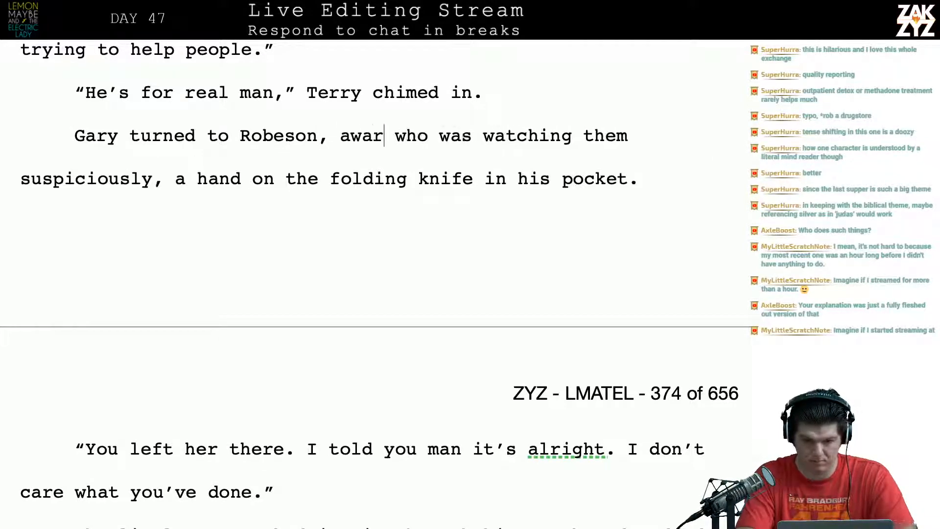
text( in)
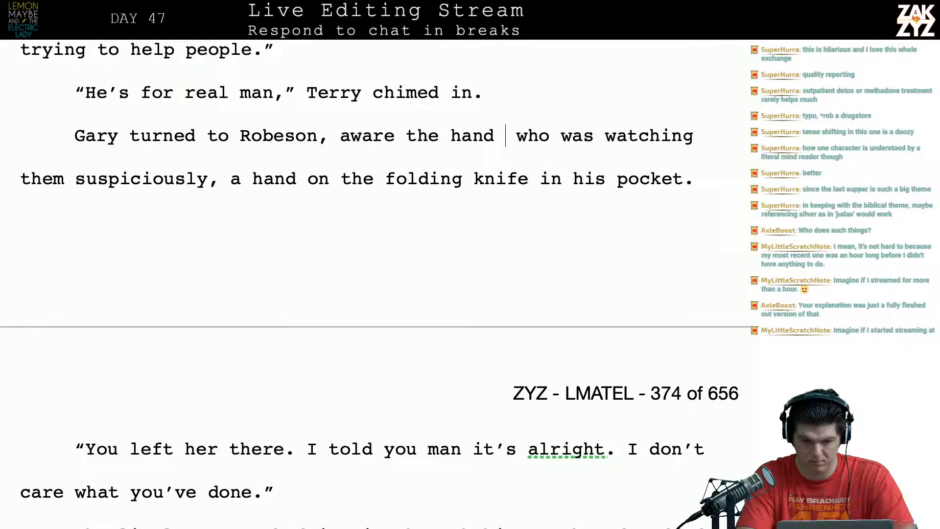
key(BackSpace)
key(BackSpace)
key(BackSpace)
text(thrust )
text(in his pock)
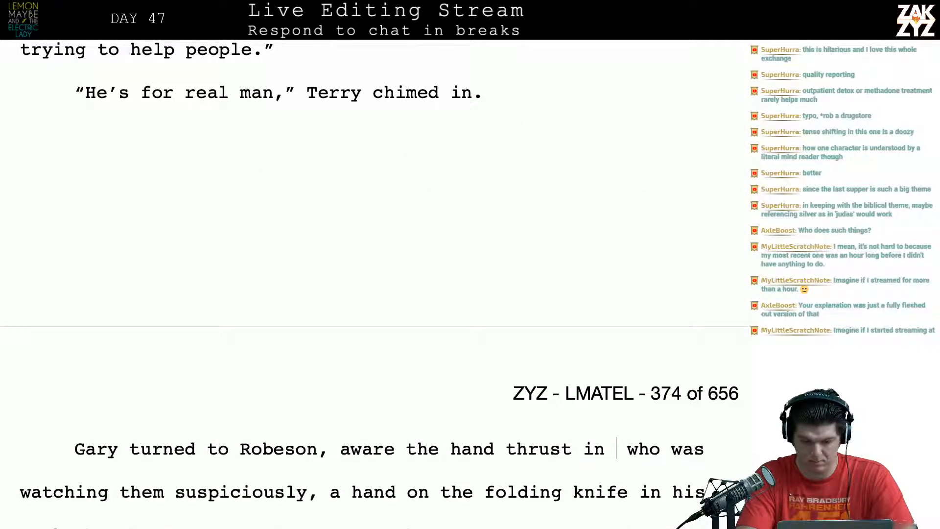
text(et was clutching)
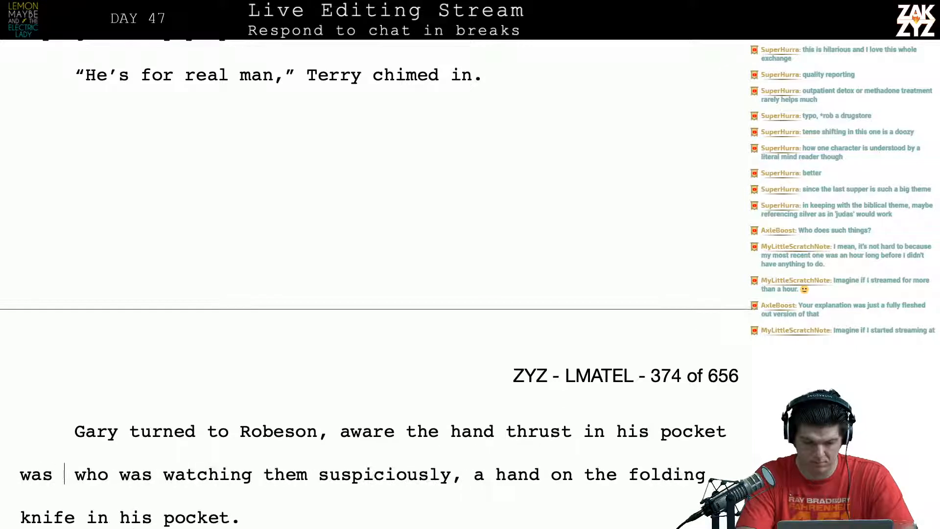
text( a folding knife. who was watching them)
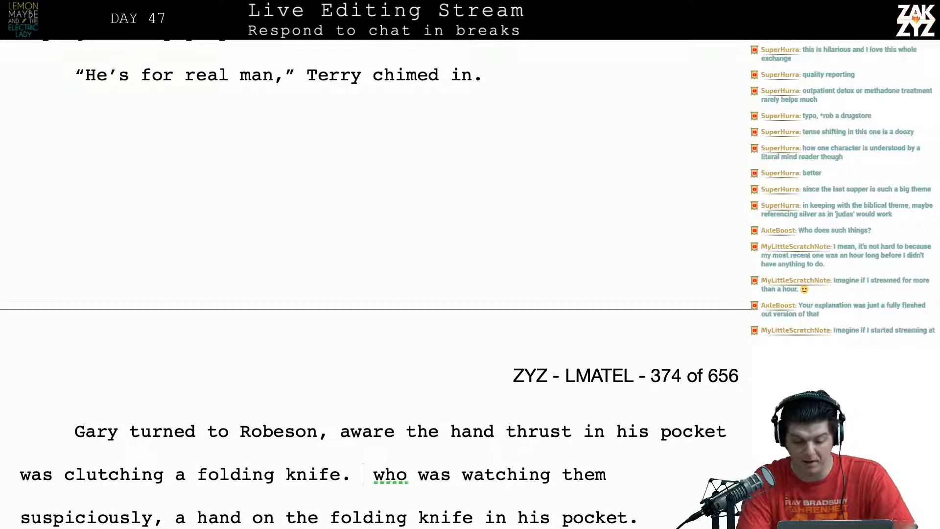
Delete the leftover text "who was watching them suspiciously, a hand on the folding knife in his pocket." after "folding knife.".
key(shift+Down)
key(shift+Right)
key(shift+Right)
key(shift+Right)
key(shift+Right)
key(shift+Right)
key(shift+Right)
key(shift+Right)
key(shift+Right)
key(shift+Right)
key(shift+Right)
key(shift+Right)
key(shift+Right)
key(shift+Right)
key(shift+Right)
key(shift+Right)
key(shift+Right)
key(shift+Right)
key(shift+Right)
key(shift+Right)
key(shift+Right)
key(shift+Right)
key(shift+Right)
key(shift+Right)
key(shift+Right)
key(shift+Right)
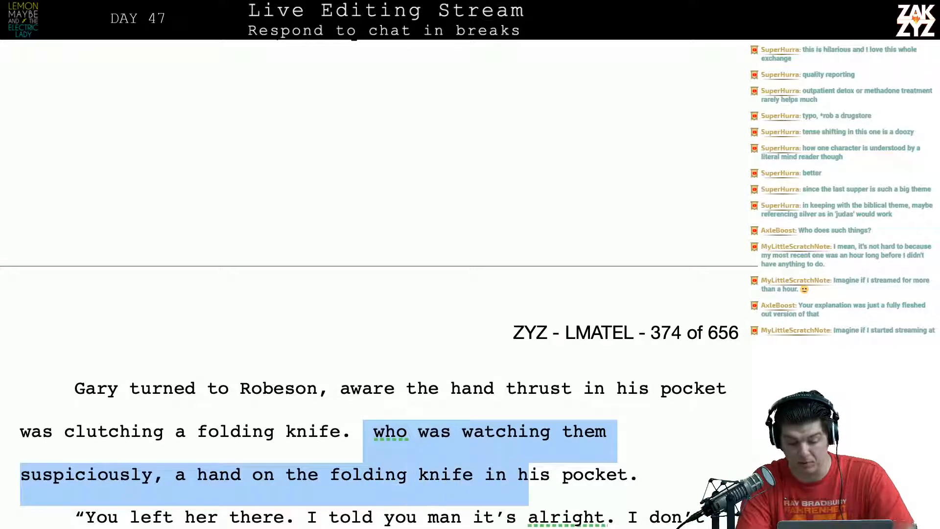
key(BackSpace)
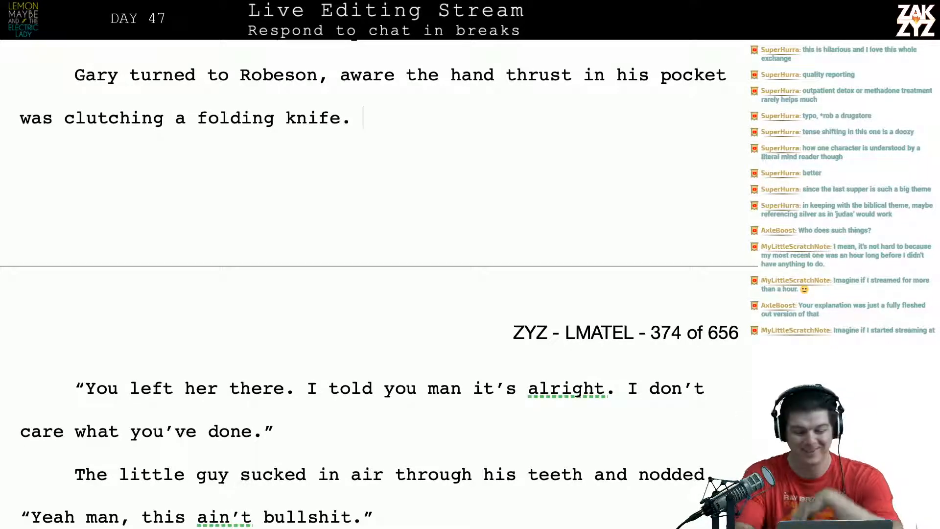
Insert ", that's what you're thinking" after "You left her there" in Gary's line to Robeson.
scroll(364, 220, down, 5)
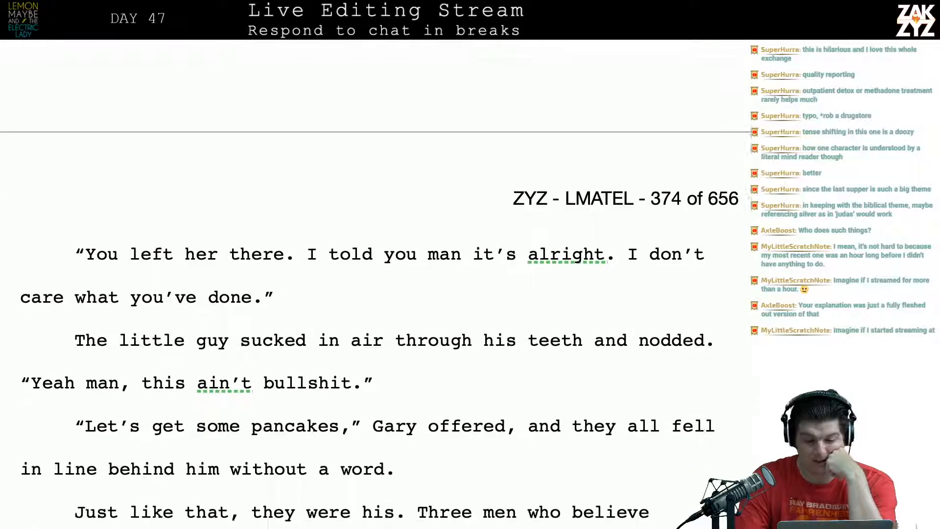
scroll(363, 220, up, 4)
scroll(364, 220, up, 3)
scroll(364, 220, down, 3)
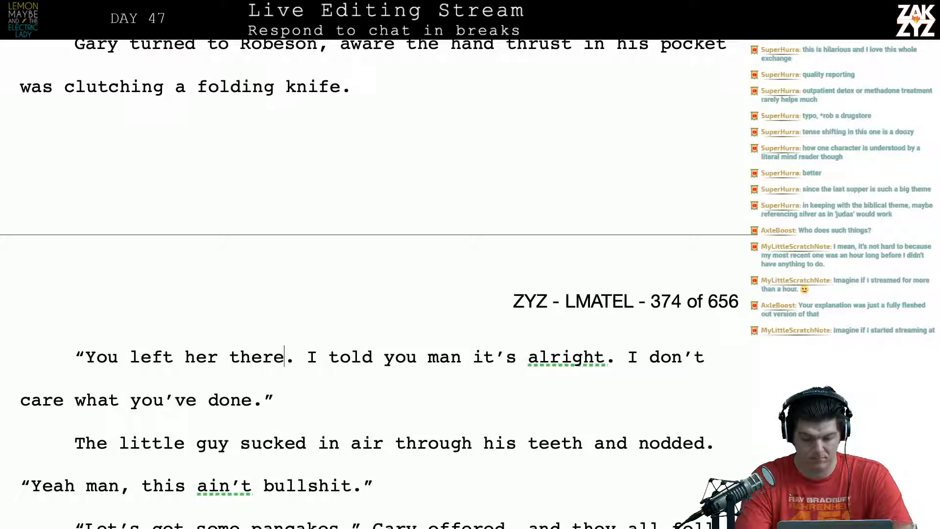
text(, that's what )
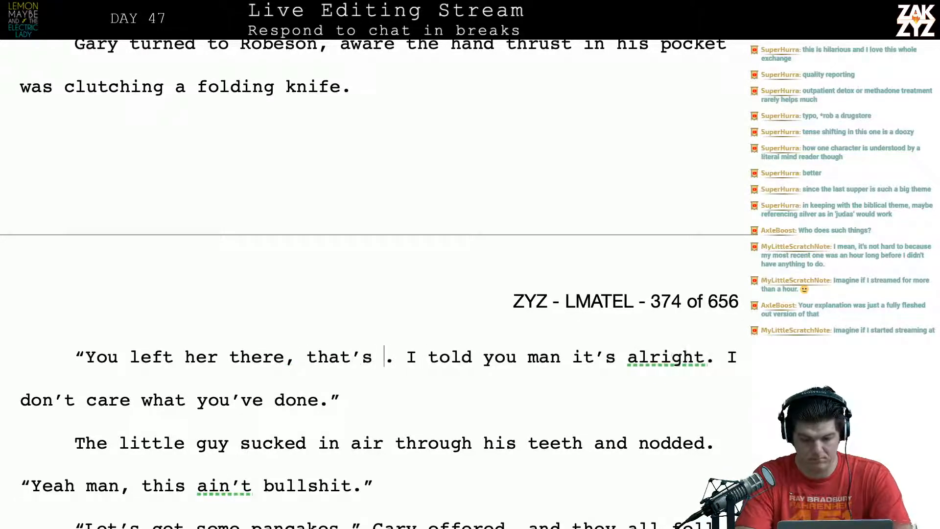
text(you're thinking)
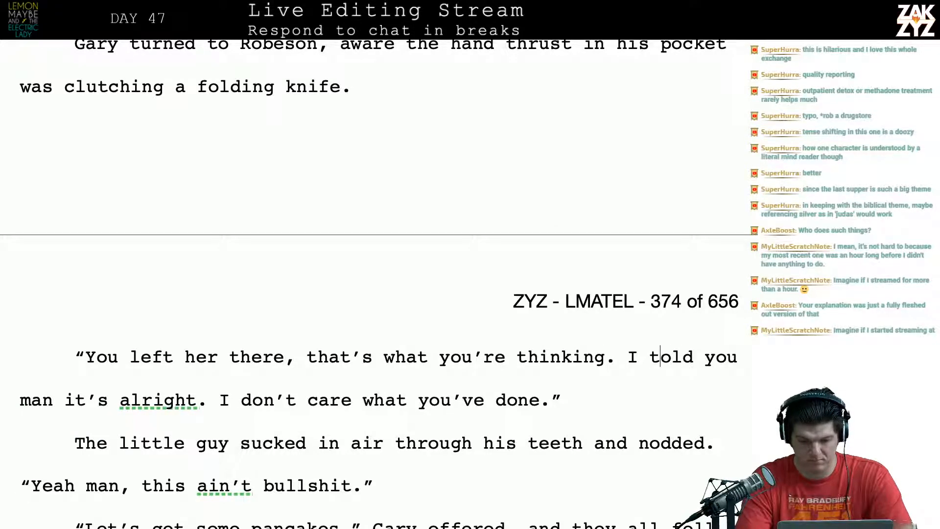
Delete the sentence "I told you man it's alright." from Gary's line to Robeson.
key(Left)
key(Left)
key(Left)
key(shift+Right)
key(shift+Right)
key(shift+Right)
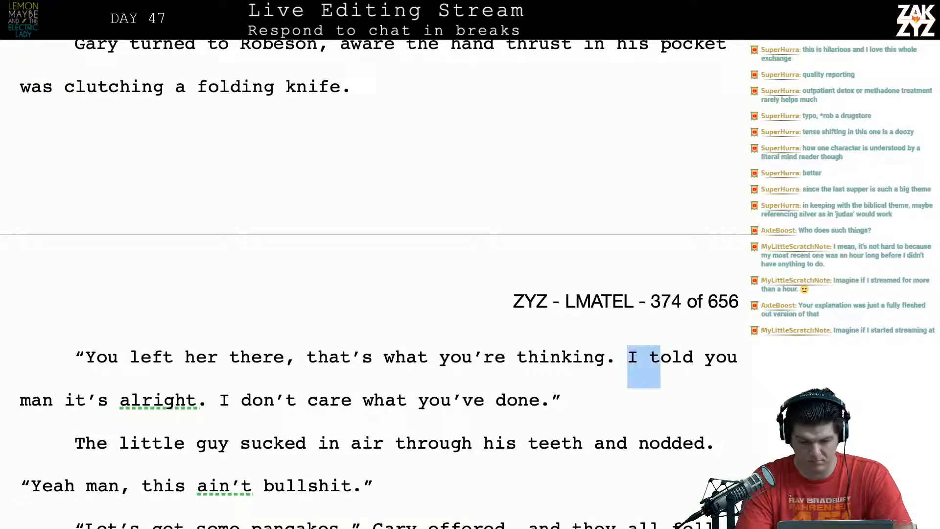
key(shift+Right)
key(shift+Right)
key(shift+Right)
key(shift+Right)
key(shift+Right)
key(shift+Right)
key(shift+Right)
key(shift+Right)
key(shift+Right)
key(shift+Right)
key(shift+Right)
key(shift+Right)
key(shift+Right)
key(shift+Right)
key(shift+Right)
key(shift+Right)
key(shift+Right)
key(shift+Right)
key(shift+Right)
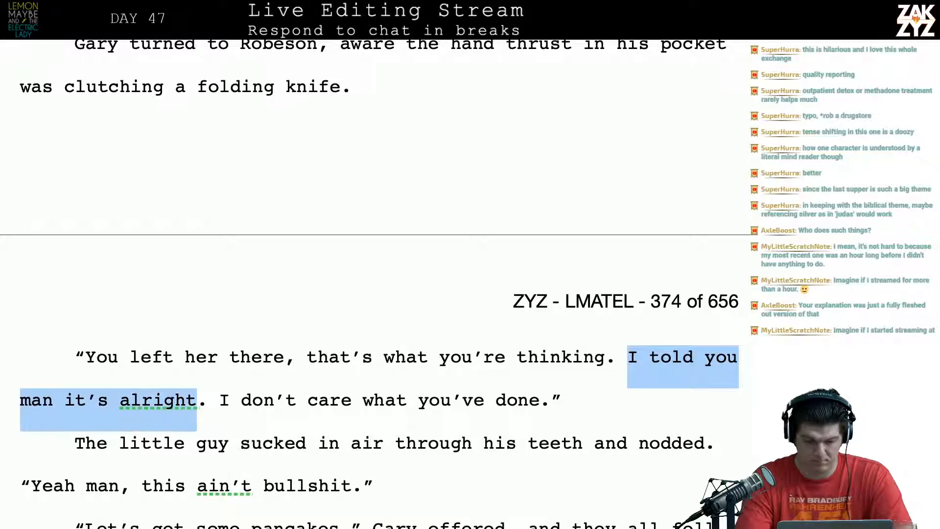
key(BackSpace)
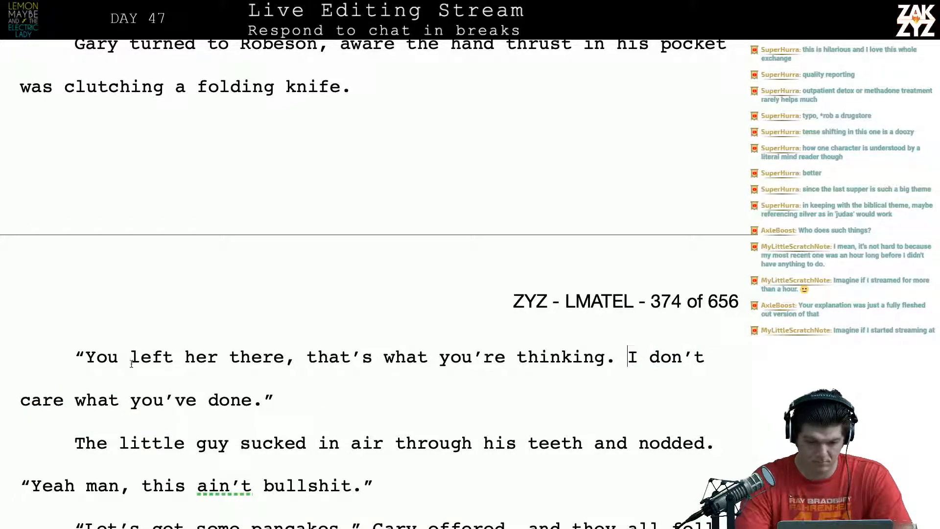
End "You left her there" with a period and add "I know, but I don't care what you've done. The past is over.".
click(295, 359)
key(BackSpace)
text(. )
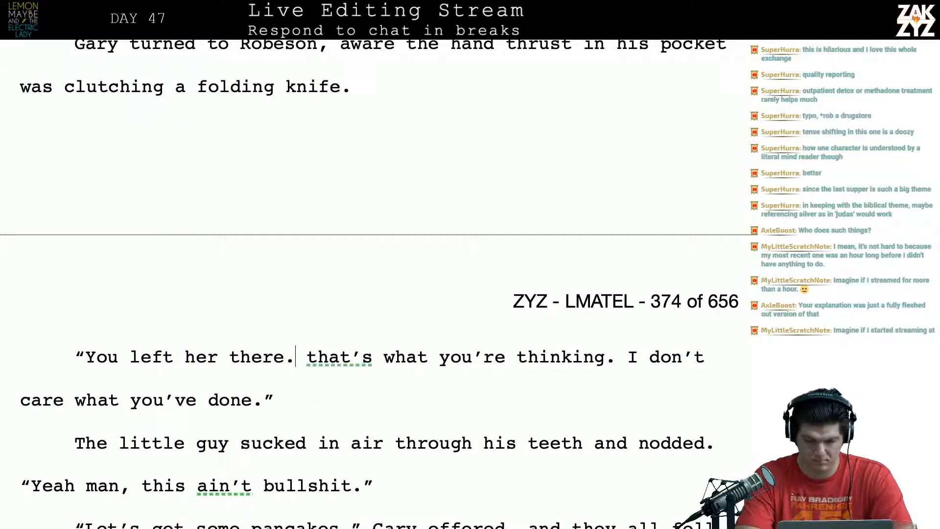
text(I know,)
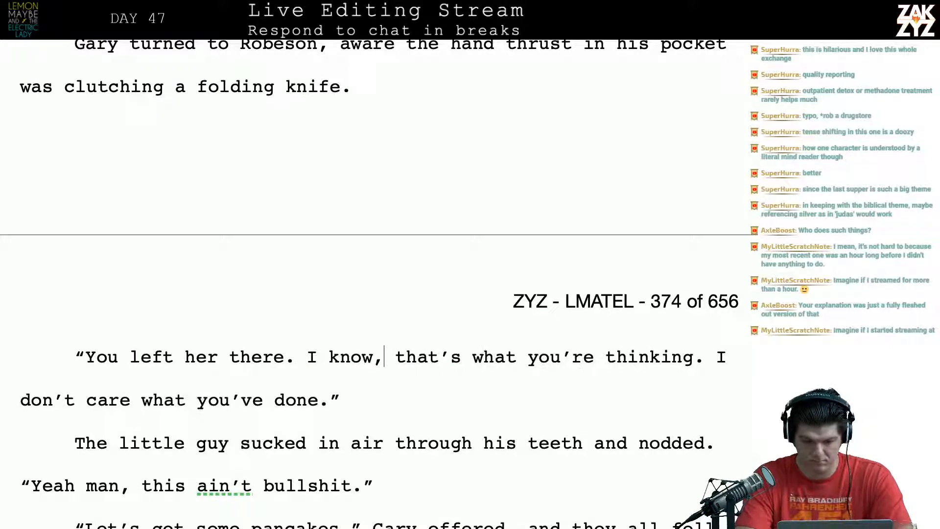
text(,)
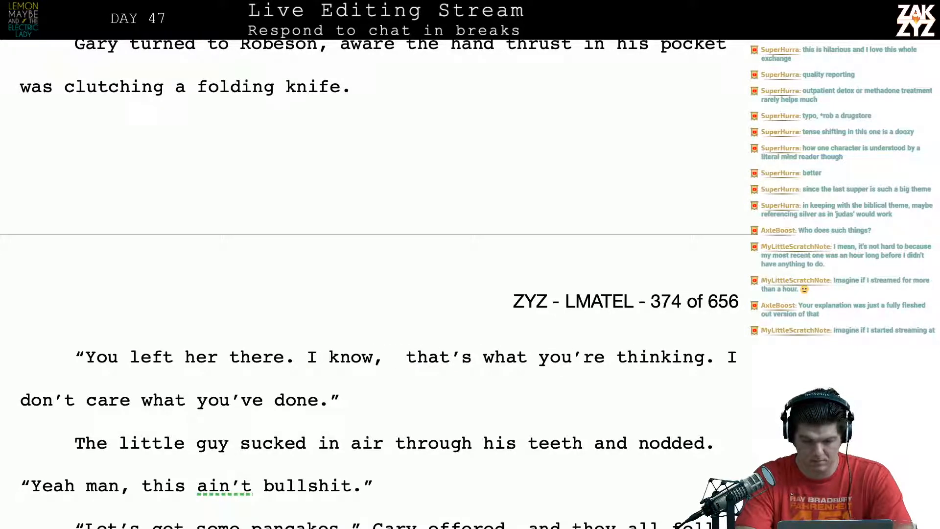
text(but I don't )
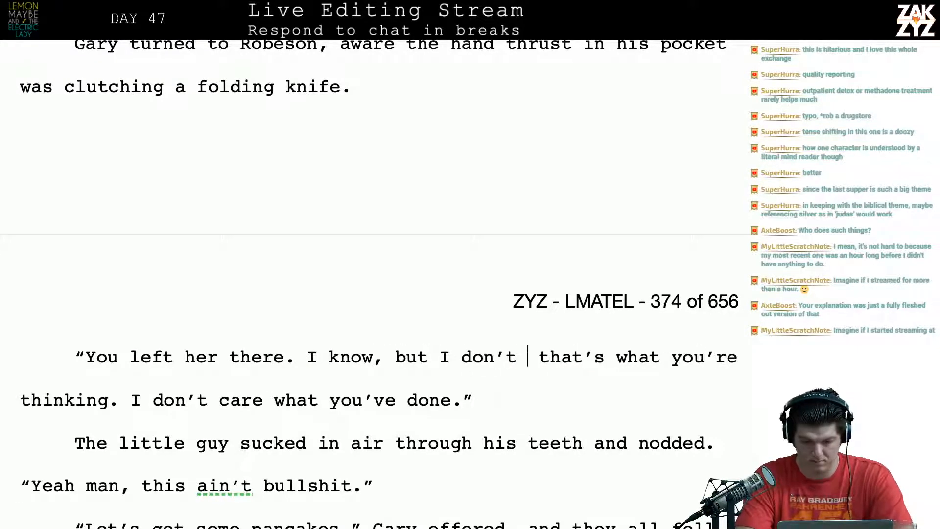
text(care what yo)
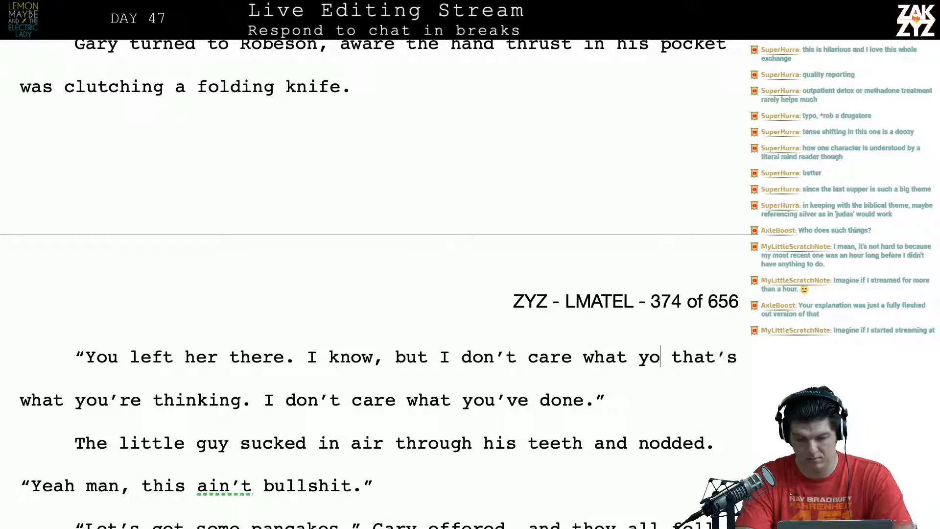
text(u've done. The )
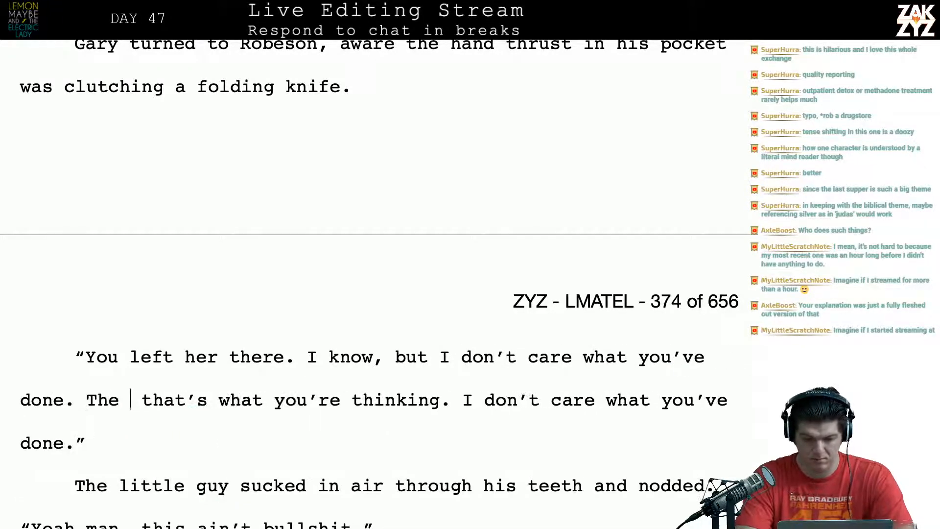
text(past is over.)
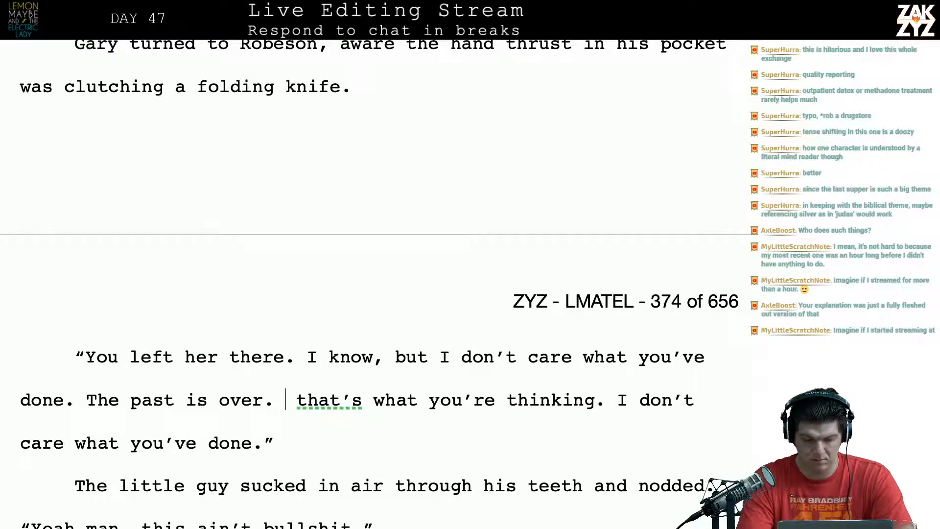
Delete the remaining "that's what you're thinking. I don't care what you've done." before the closing quotation mark.
key(ctrl+shift+Down)
key(shift+Left)
key(shift+Left)
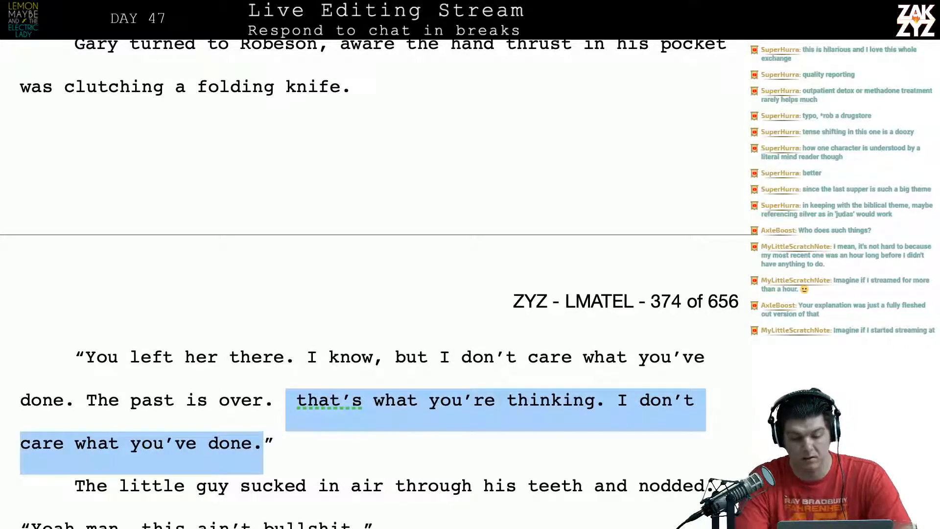
key(Delete)
Add "Robeson's a tiny little guy," after the sentence ending in "clutching a folding knife.".
scroll(376, 294, down, 1)
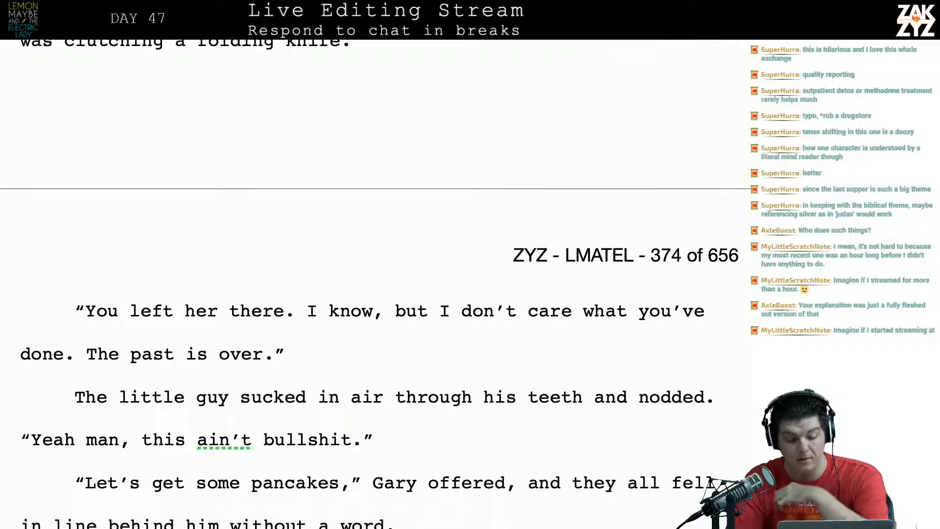
scroll(158, 312, down, 3)
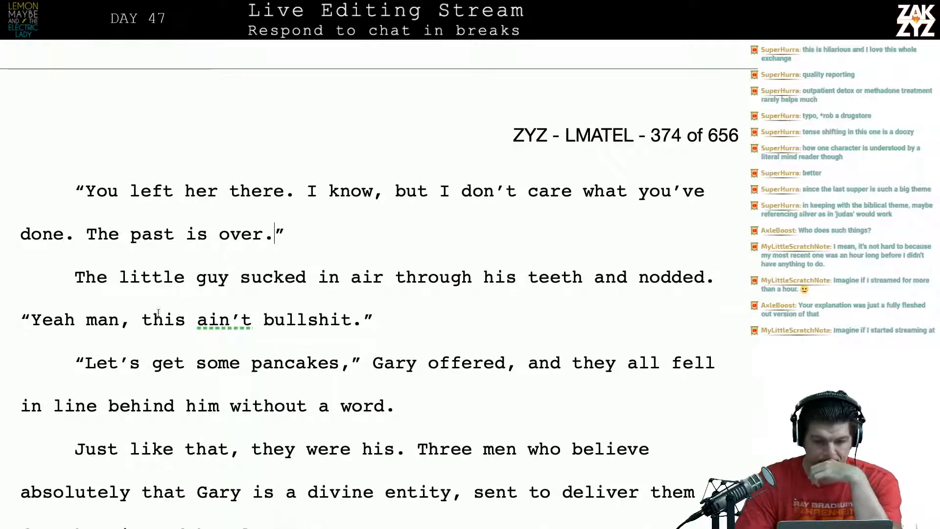
scroll(222, 239, up, 15)
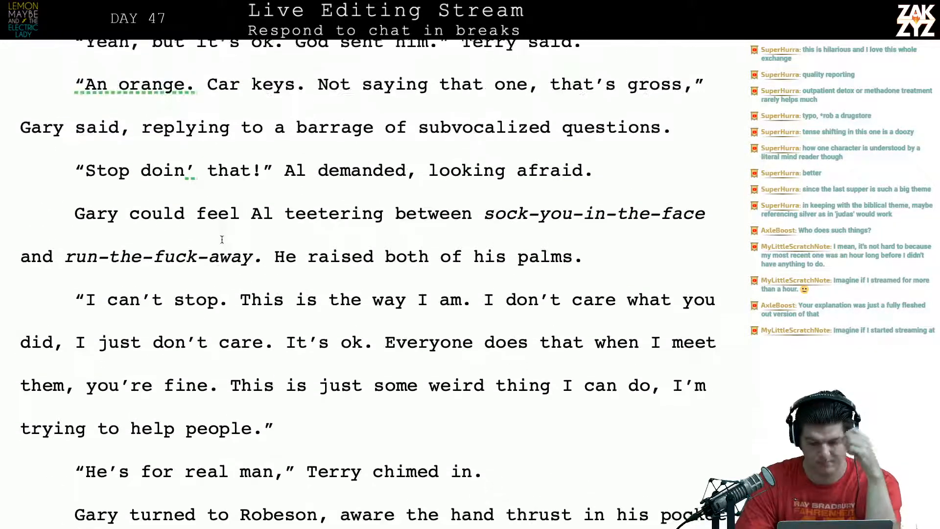
scroll(222, 239, down, 3)
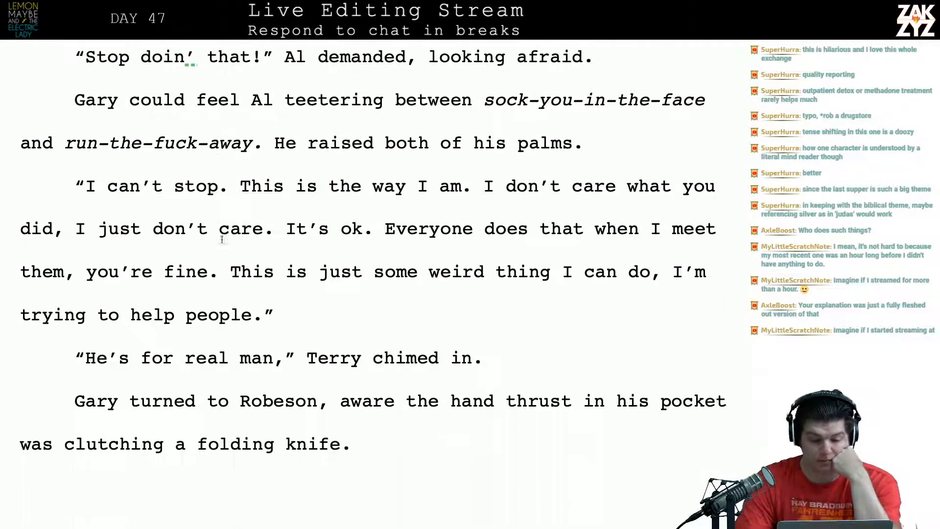
scroll(222, 239, down, 3)
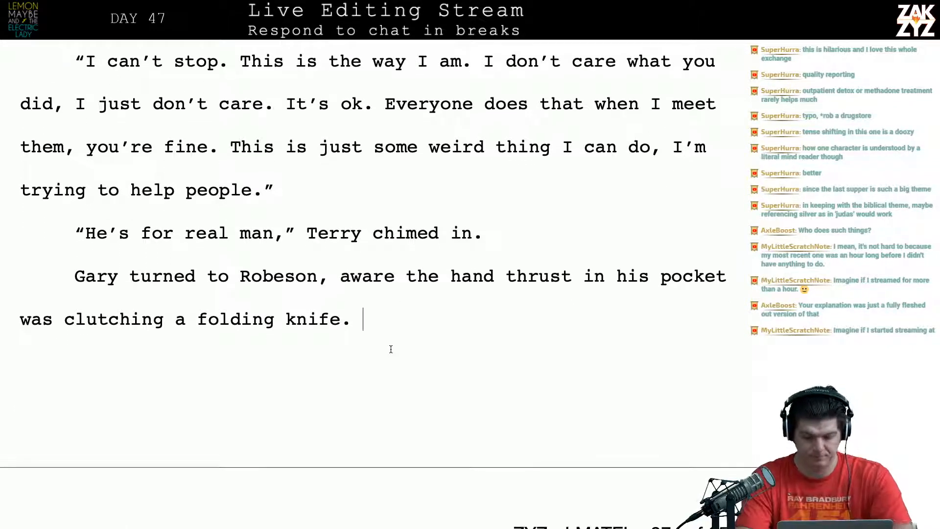
text(Robesone)
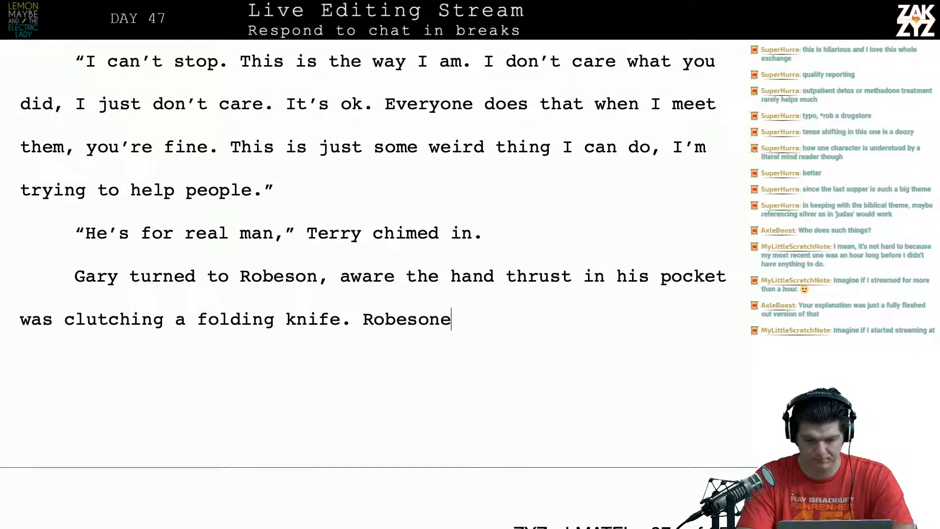
key(BackSpace)
text('s a tiny li)
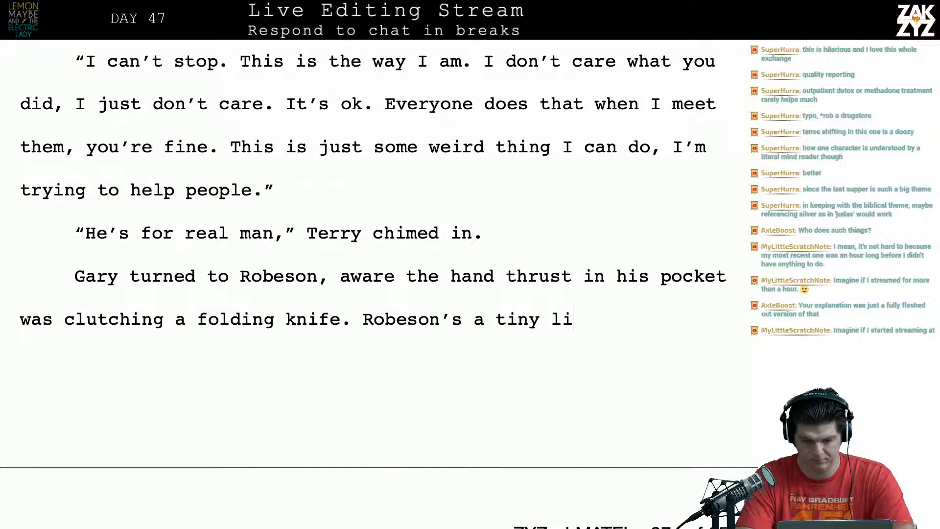
text(ttle guy, )
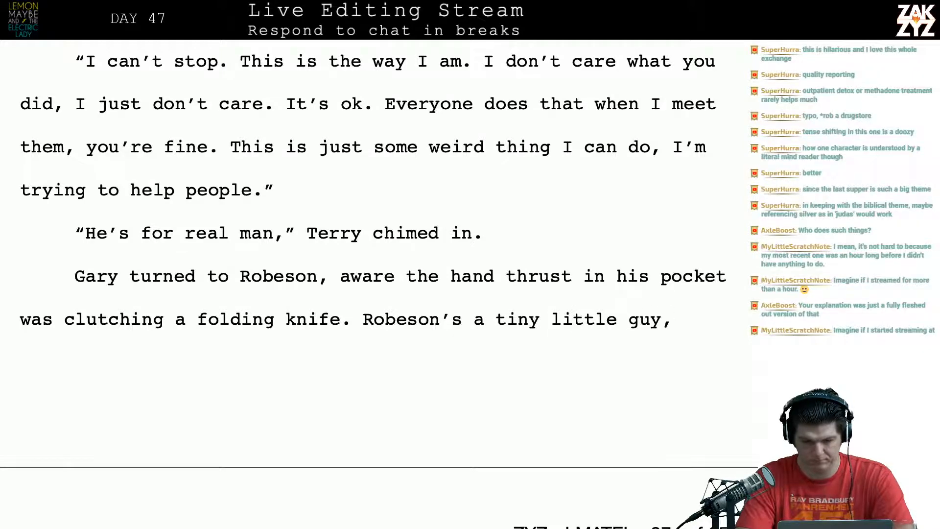
Try continuing Robeson's description with "Al's lenny." and remove it again together with the comma after "guy".
text(Len)
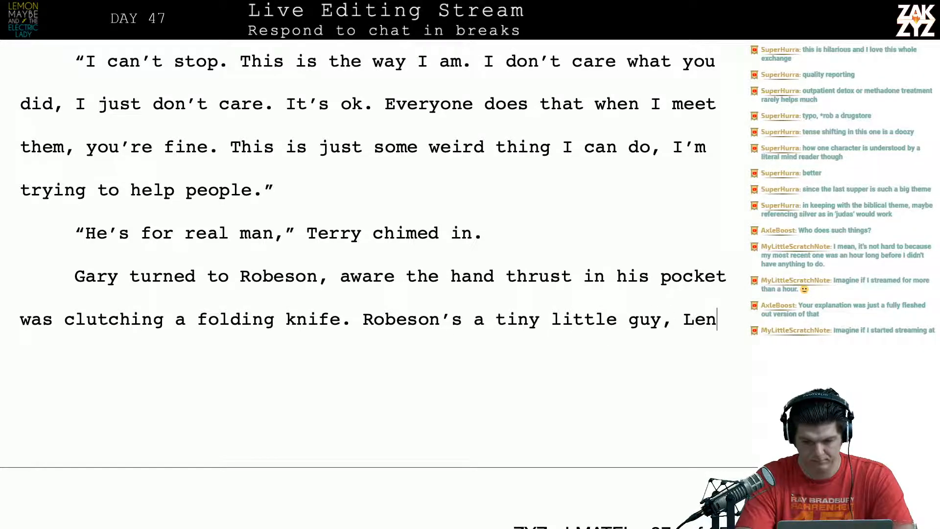
key(BackSpace)
key(BackSpace)
key(BackSpace)
key(BackSpace)
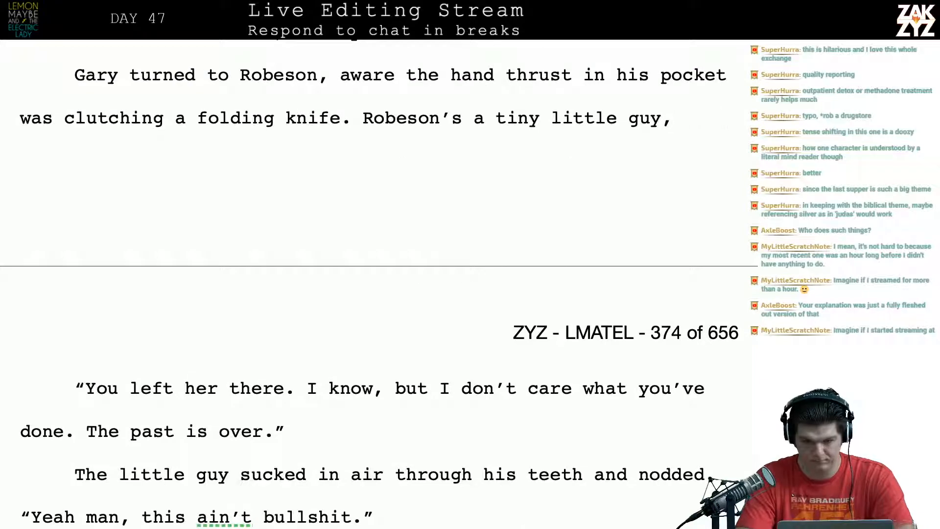
text(Al's lenny.)
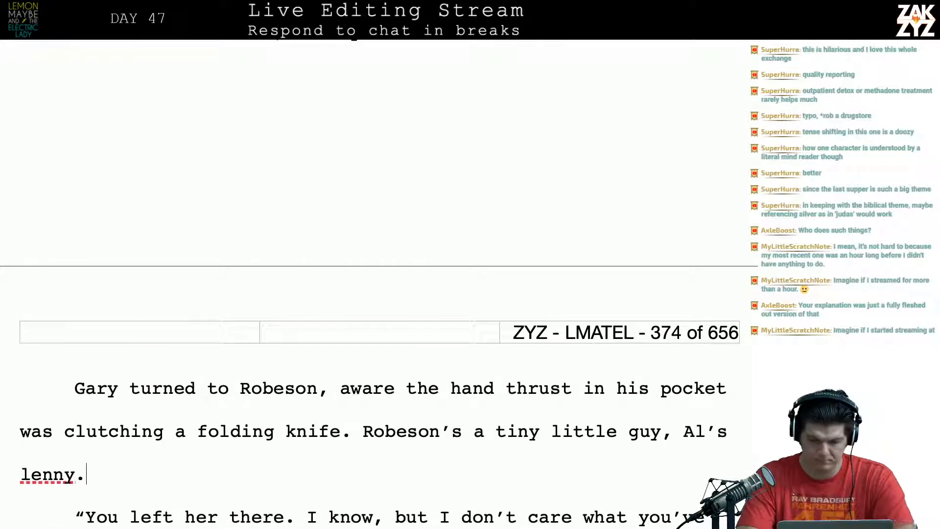
key(BackSpace)
key(BackSpace)
key(BackSpace)
key(BackSpace)
key(BackSpace)
key(BackSpace)
key(BackSpace)
key(BackSpace)
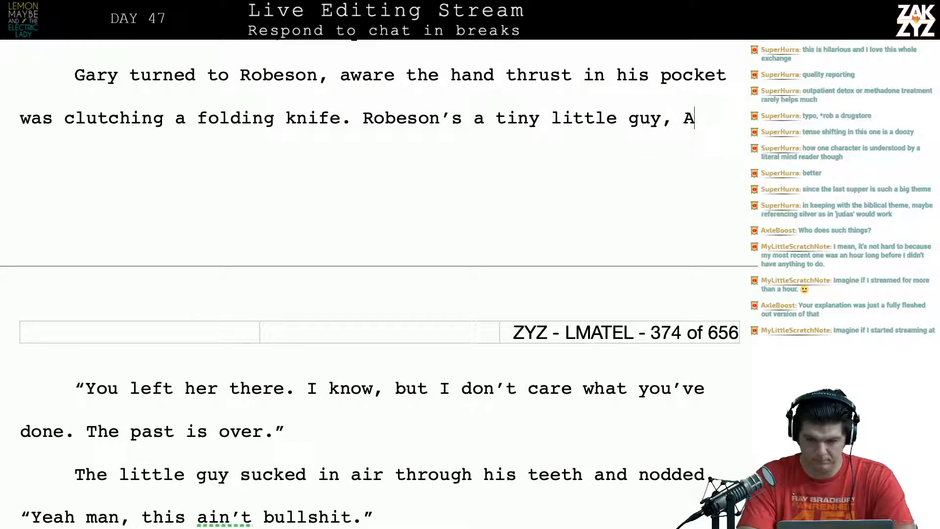
key(BackSpace)
key(BackSpace)
key(BackSpace)
Finish the description after "Robeson's a tiny little guy" with "with dark, darting eyes.".
text(with dark,)
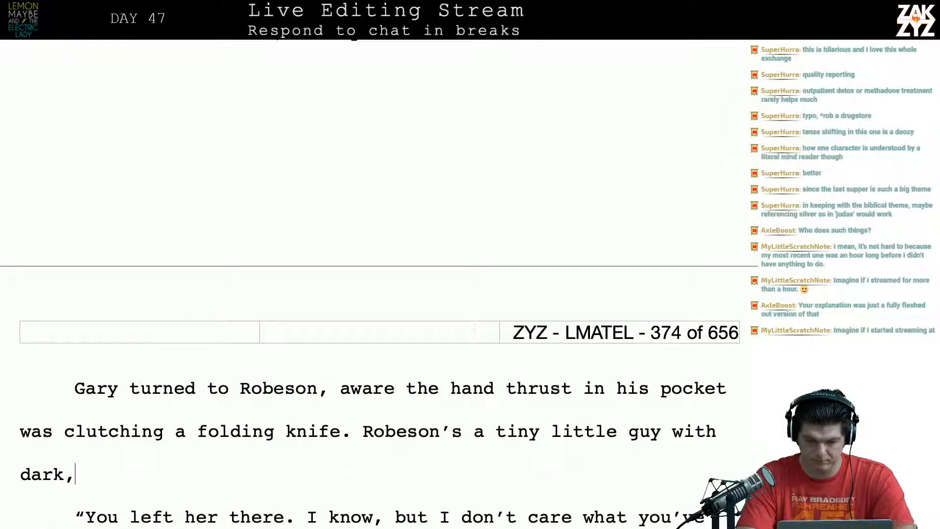
text( darting eyes)
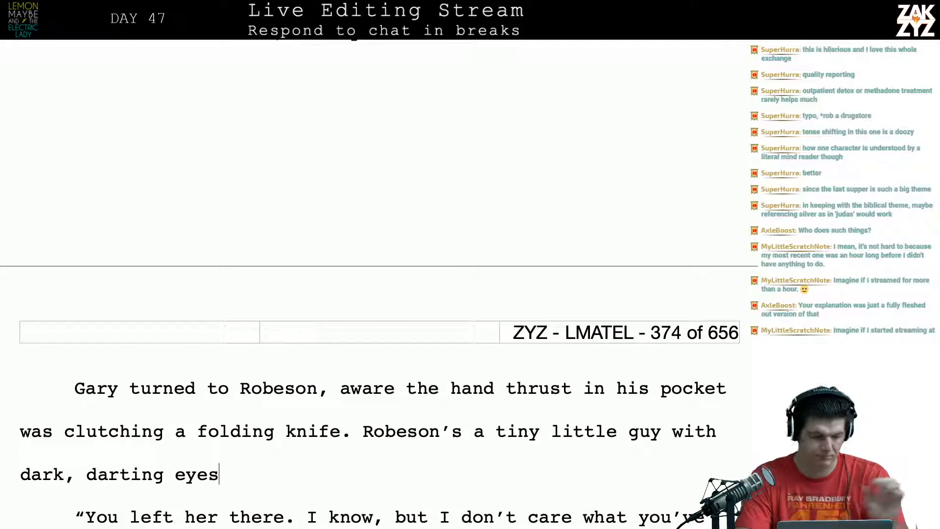
text(,)
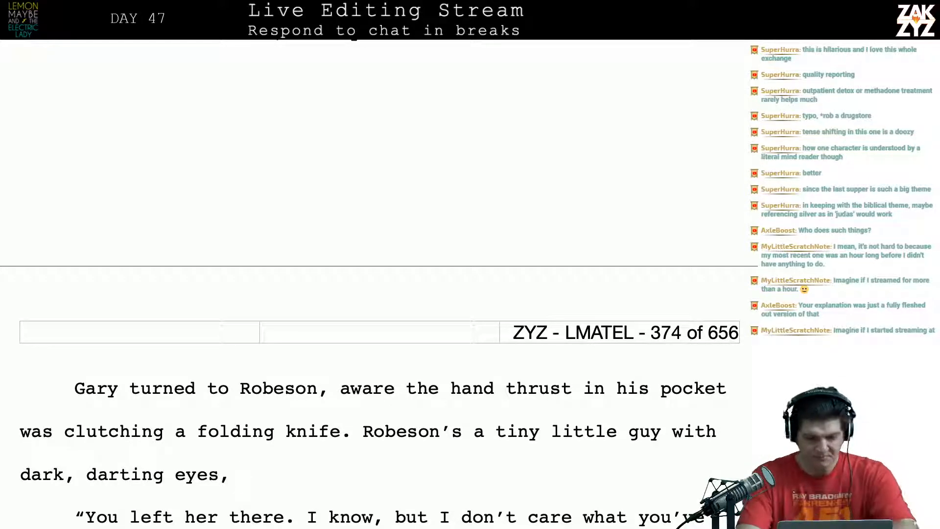
text(h)
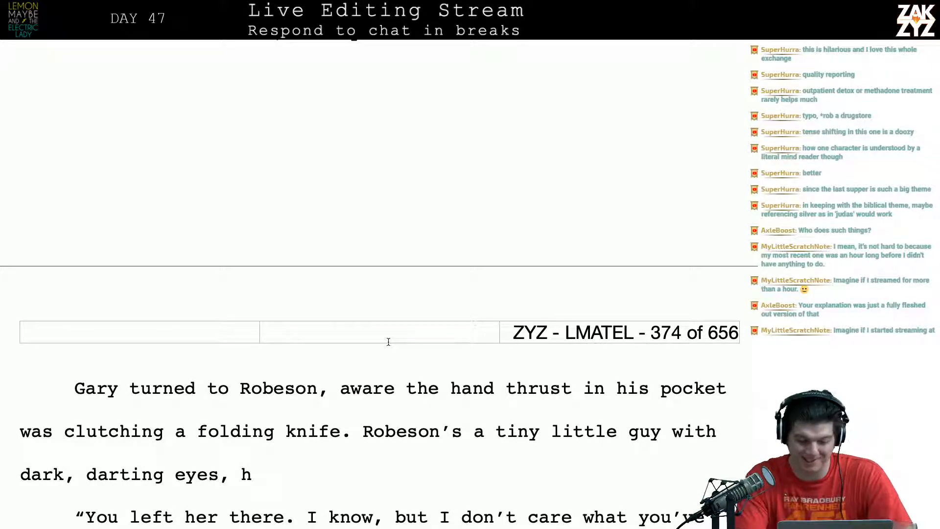
key(BackSpace)
key(BackSpace)
text(.)
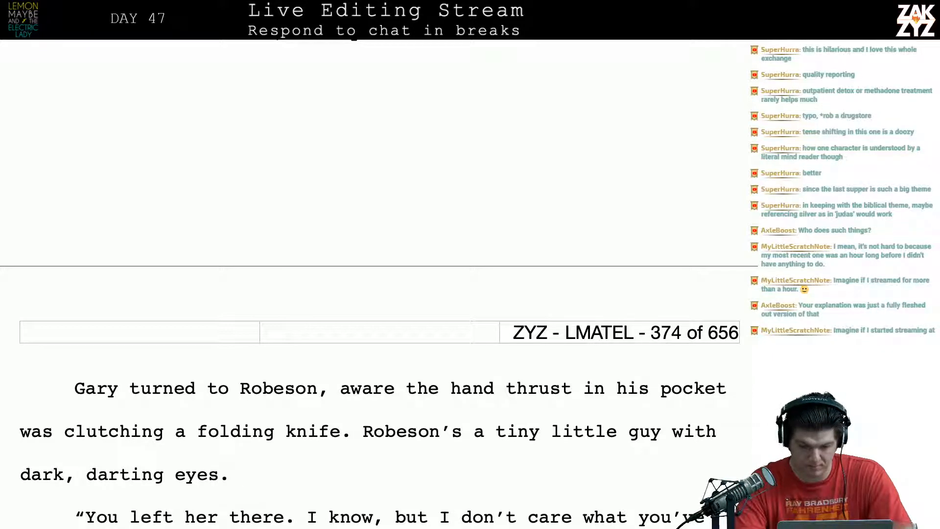
Replace "little" with "italian" in the description of Robeson as "a tiny little guy".
scroll(372, 294, down, 3)
click(548, 308)
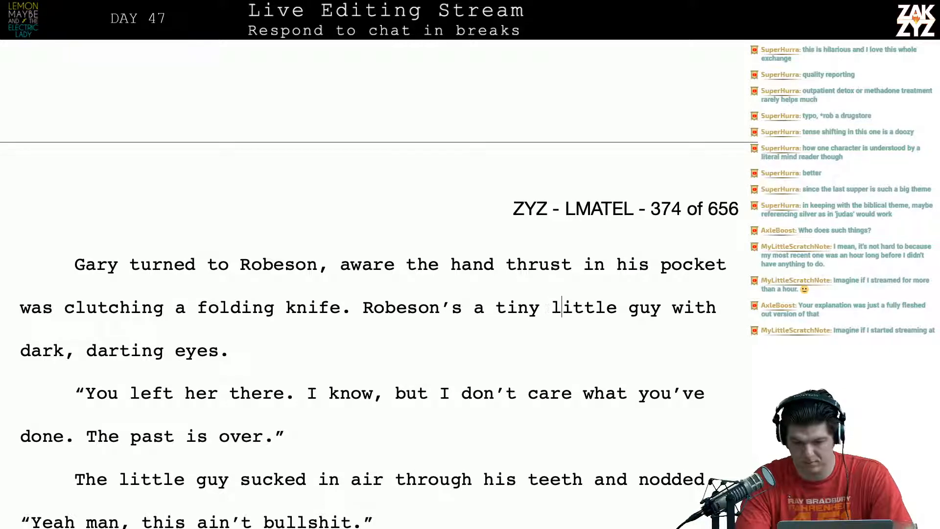
key(BackSpace)
key(BackSpace)
key(BackSpace)
key(BackSpace)
key(BackSpace)
key(BackSpace)
text(itali)
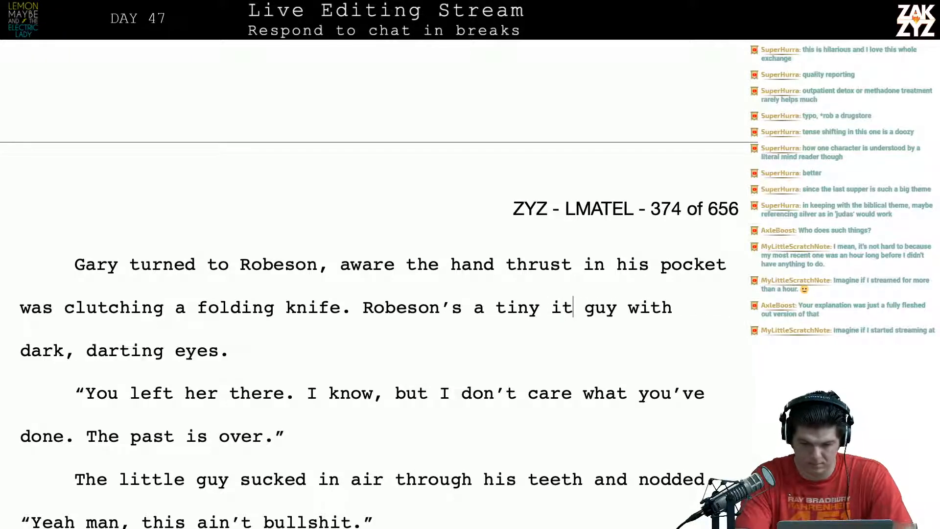
text(an)
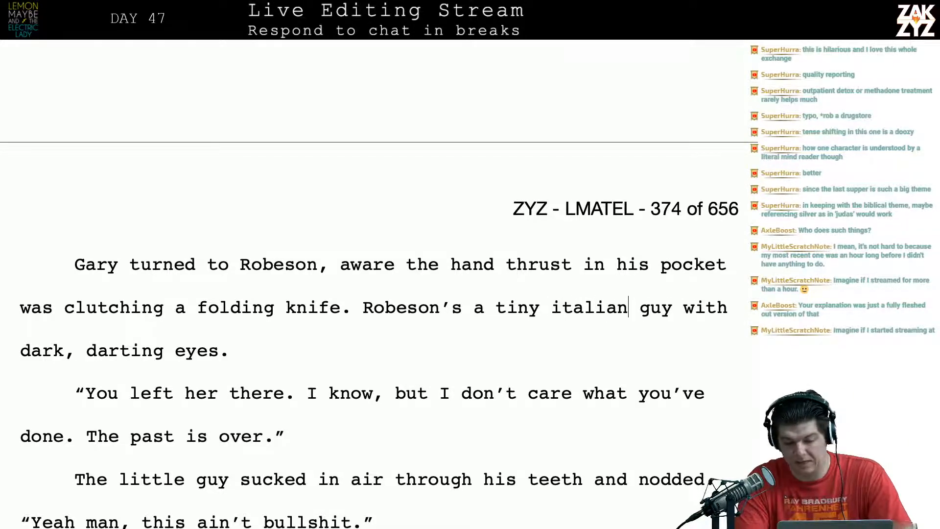
Try extending Robeson's description after "eyes" with "that peer", and delete it again together with "darting eyes".
key(Left)
key(Left)
key(Left)
key(Left)
key(Left)
key(Left)
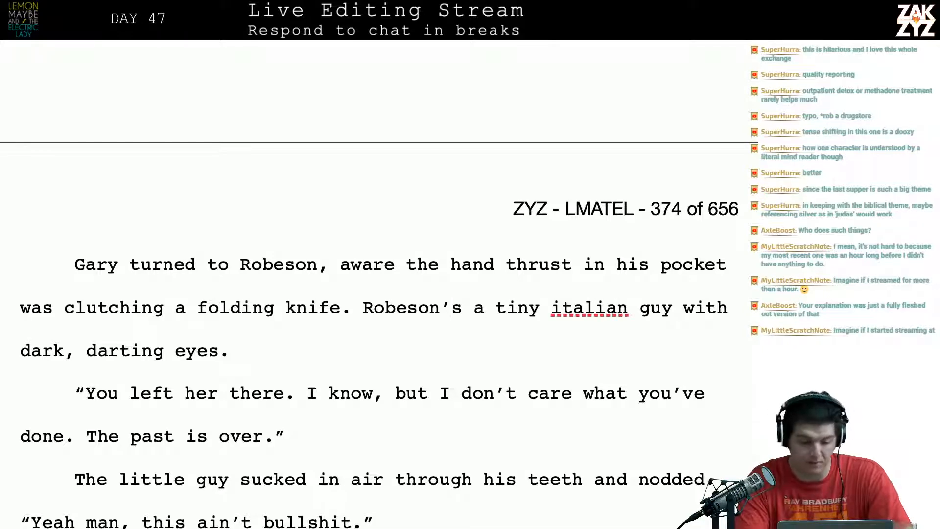
key(BackSpace)
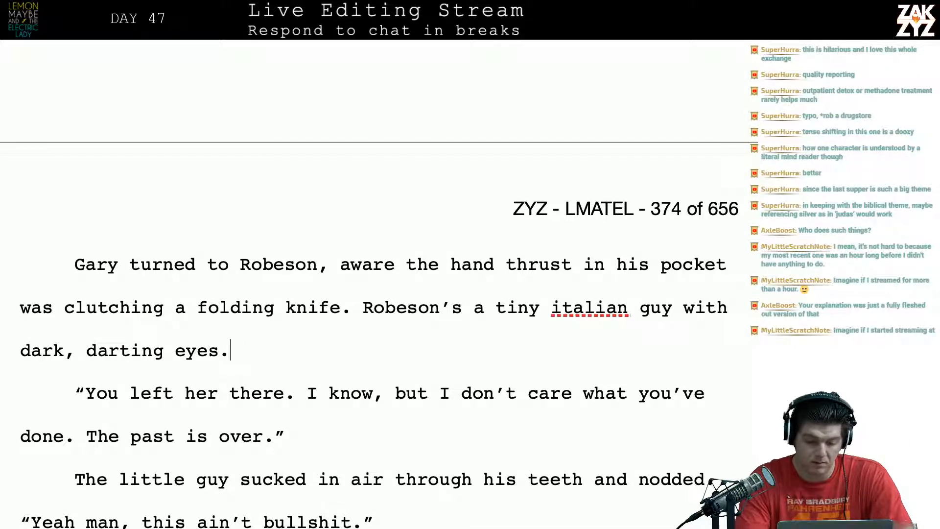
key(Left)
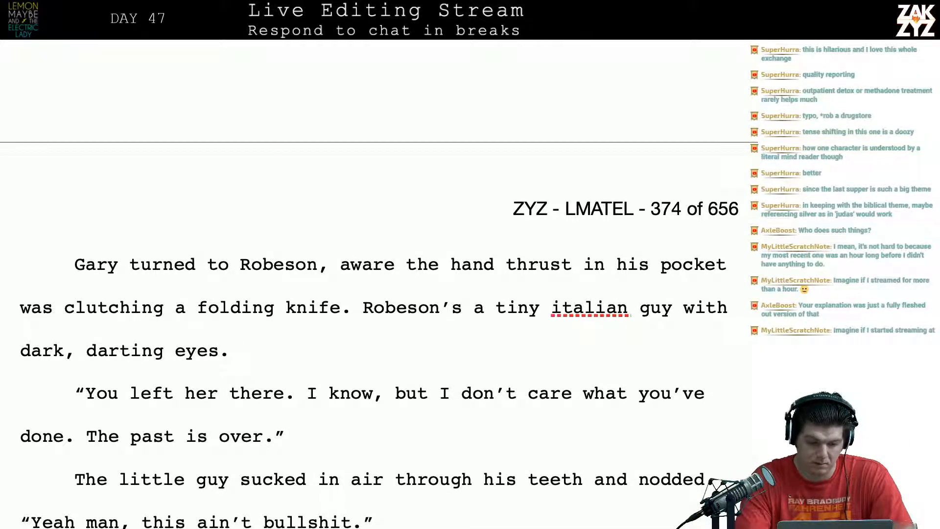
text(that peer)
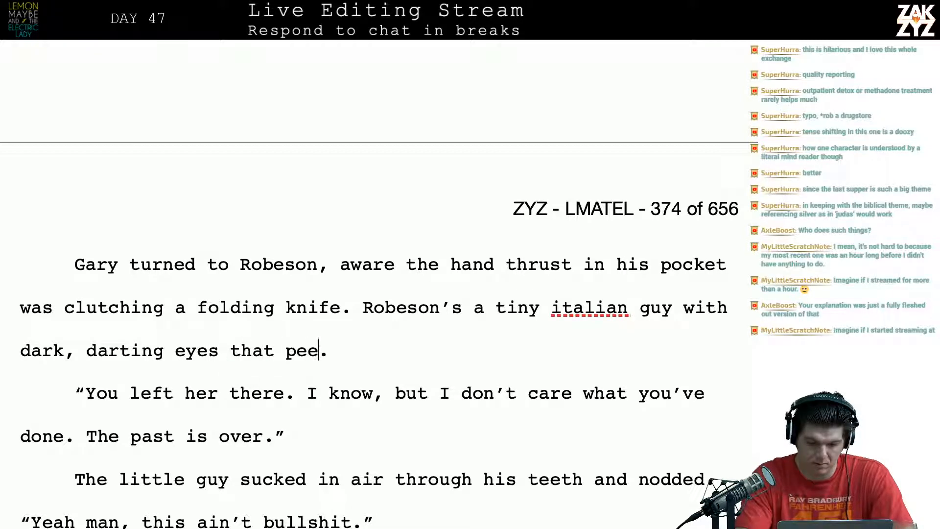
key(BackSpace)
key(BackSpace)
key(BackSpace)
key(BackSpace)
key(BackSpace)
key(BackSpace)
key(BackSpace)
key(BackSpace)
key(BackSpace)
key(BackSpace)
key(BackSpace)
key(BackSpace)
key(BackSpace)
key(BackSpace)
key(BackSpace)
key(BackSpace)
key(BackSpace)
key(BackSpace)
key(BackSpace)
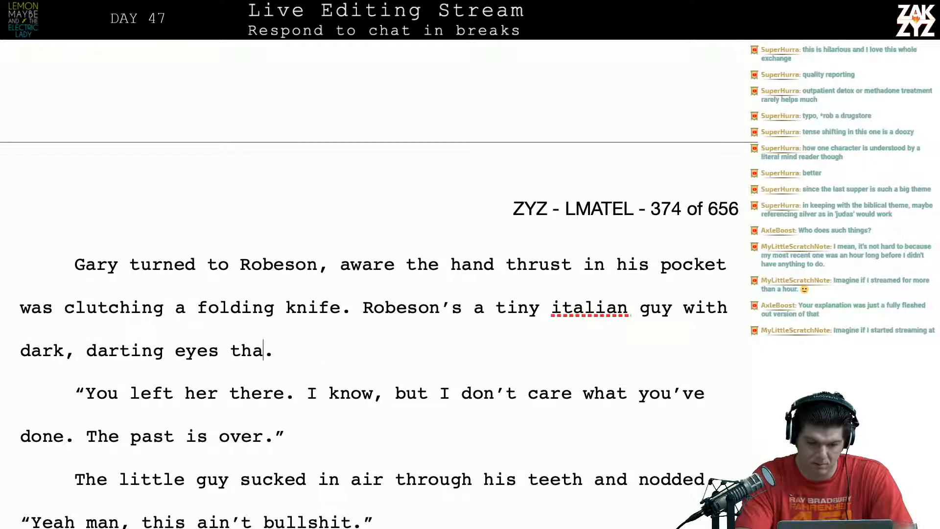
key(BackSpace)
key(BackSpace)
key(BackSpace)
key(BackSpace)
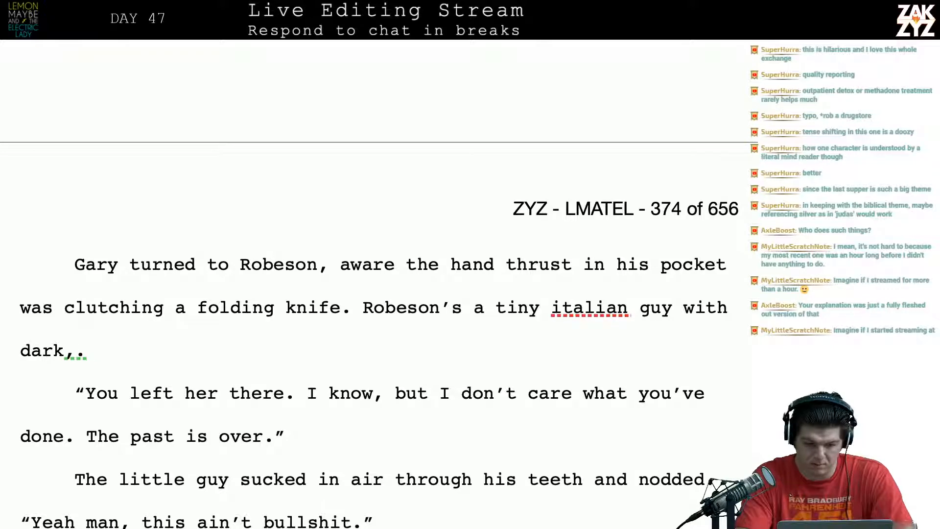
Finish Robeson's description after "dark," with "darting eyes sunk deep into his face.".
text(dark, dart)
key(BackSpace)
key(BackSpace)
text(ting ey)
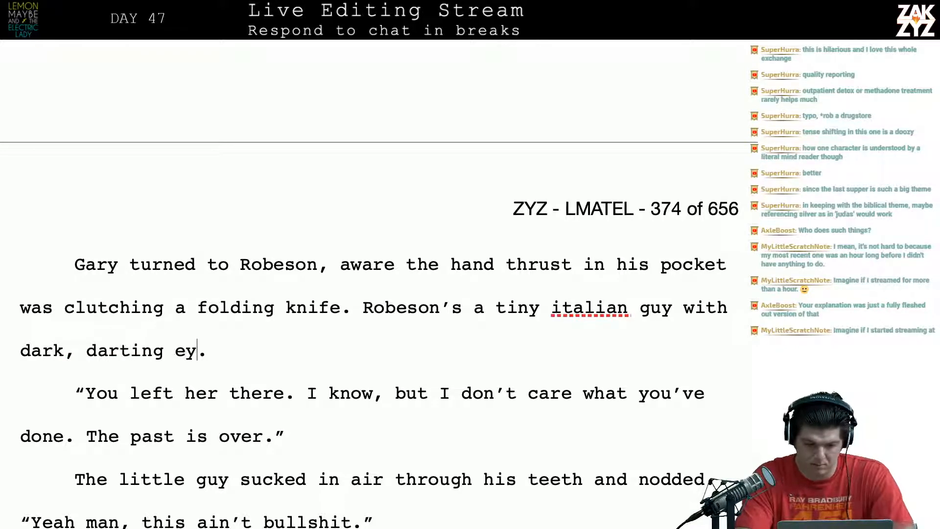
text(es sunk deep i)
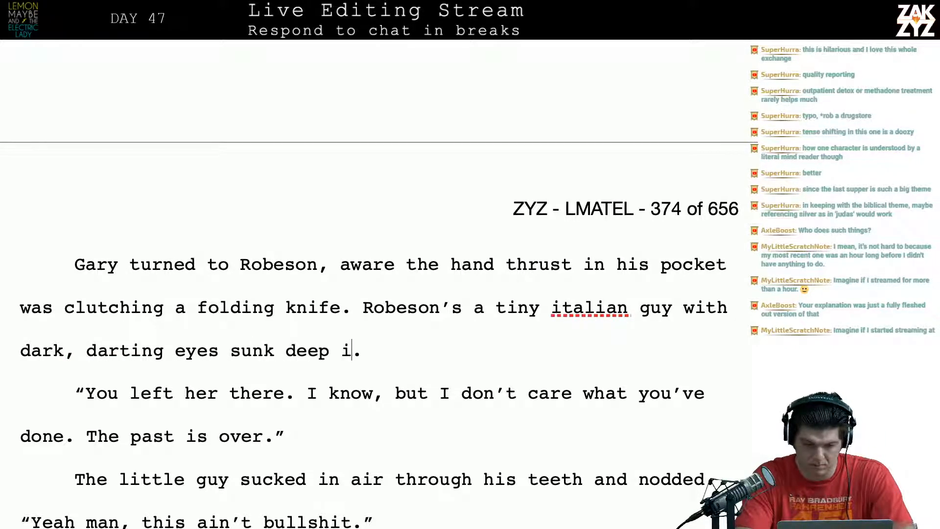
text(nto his face)
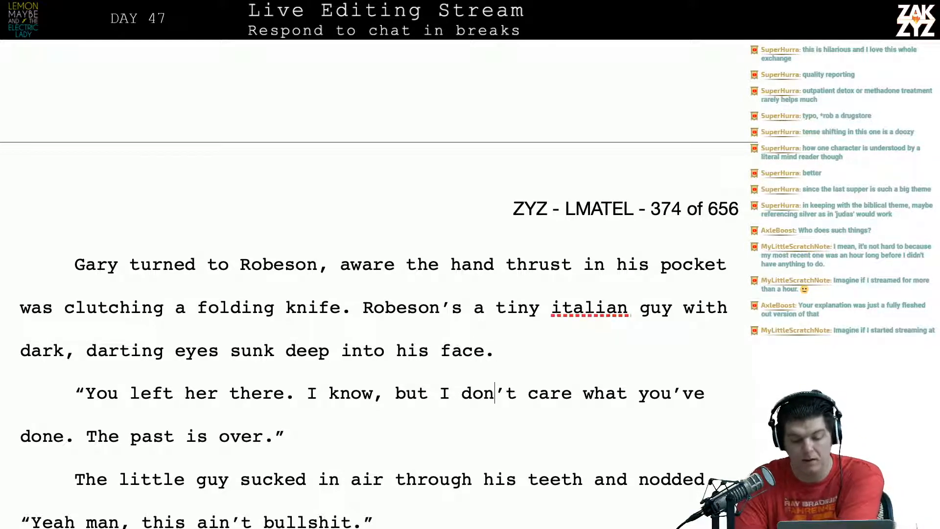
Insert "Robeson sucked in air through his teeth and nodded." in front of the sentence beginning "The little guy sucked in air".
scroll(517, 249, down, 5)
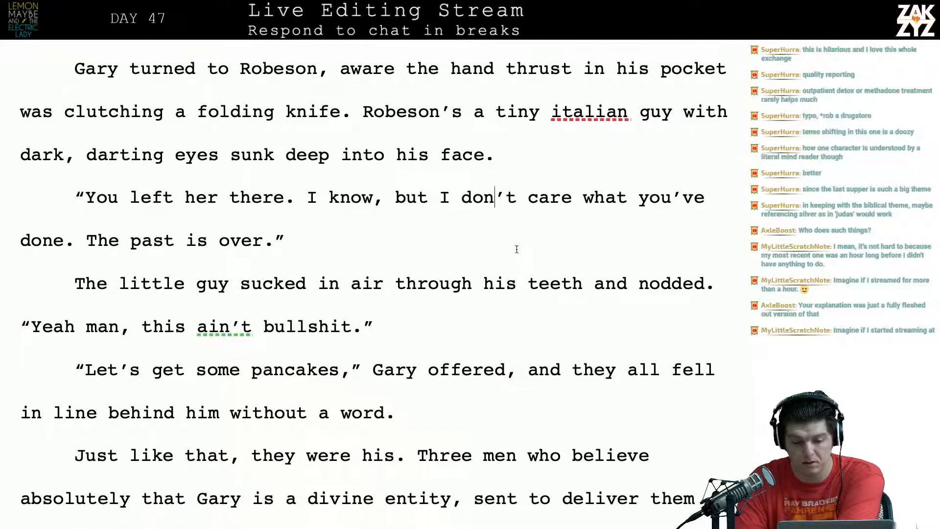
scroll(393, 210, down, 1)
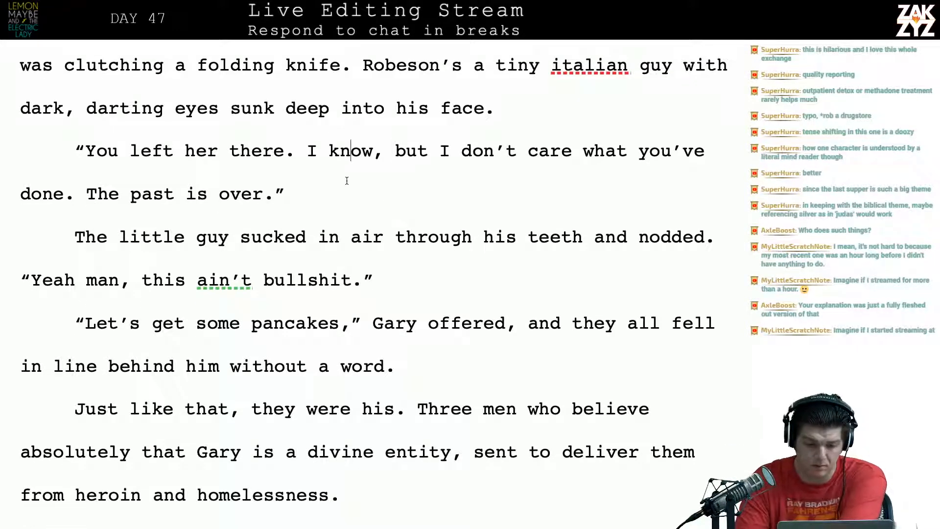
click(347, 181)
key(Right)
key(Right)
key(Right)
key(Right)
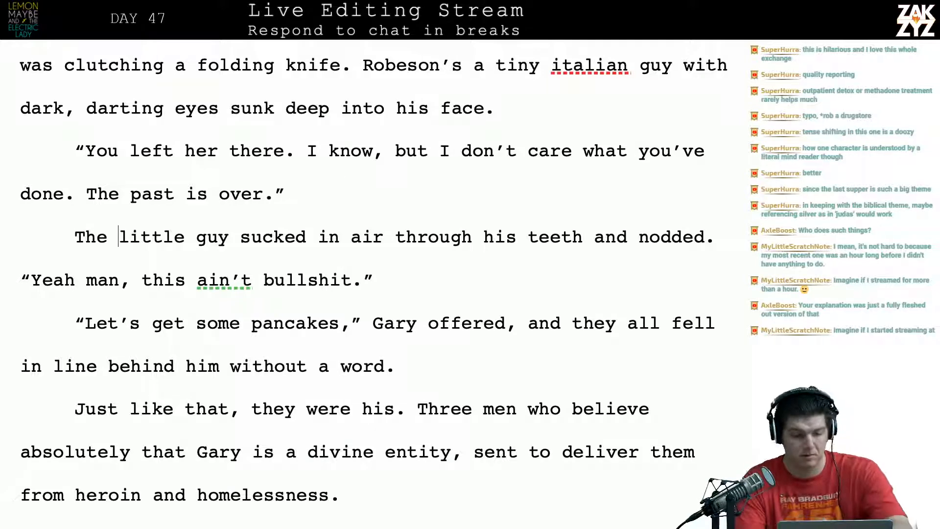
text(Robeson )
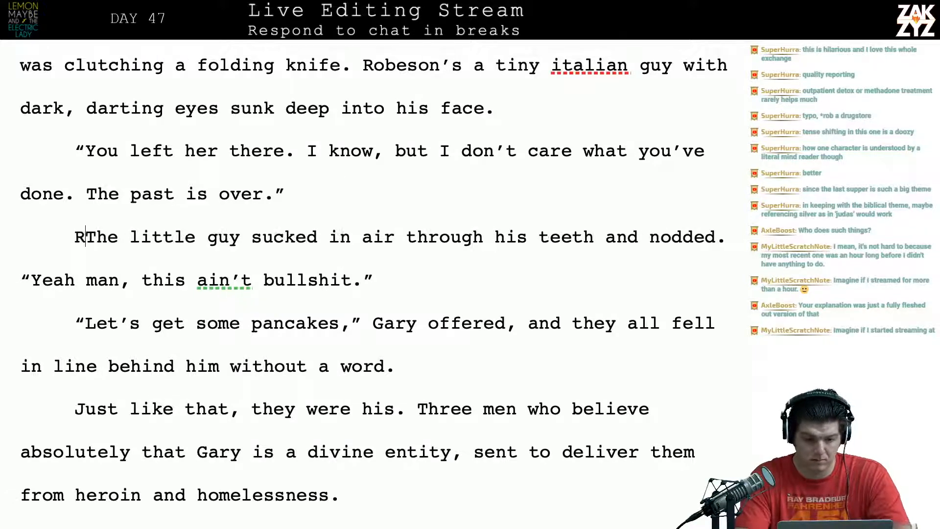
text(no)
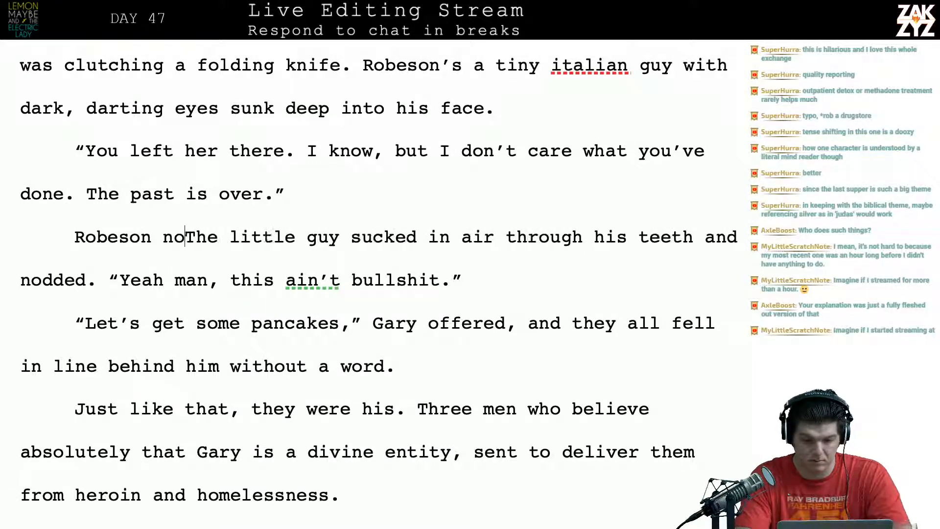
key(BackSpace)
key(BackSpace)
text(sucked in air th)
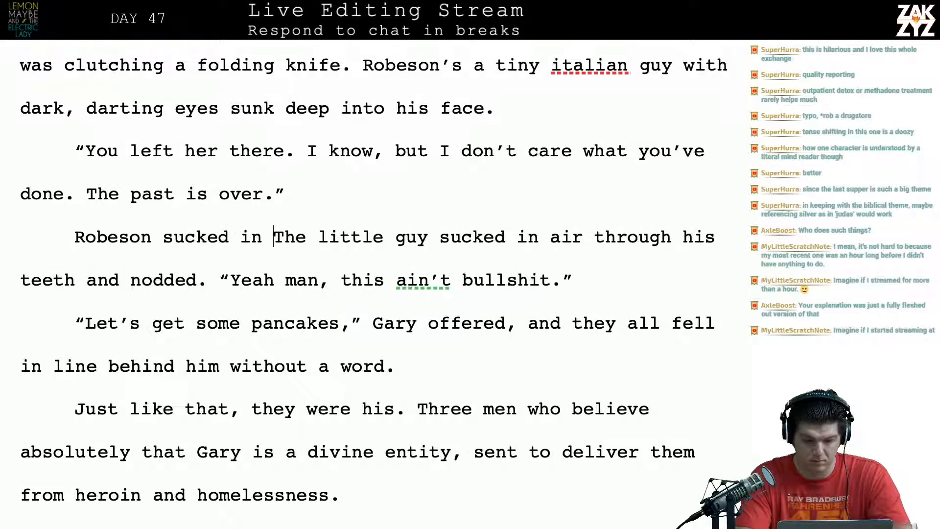
text(rough his teeth)
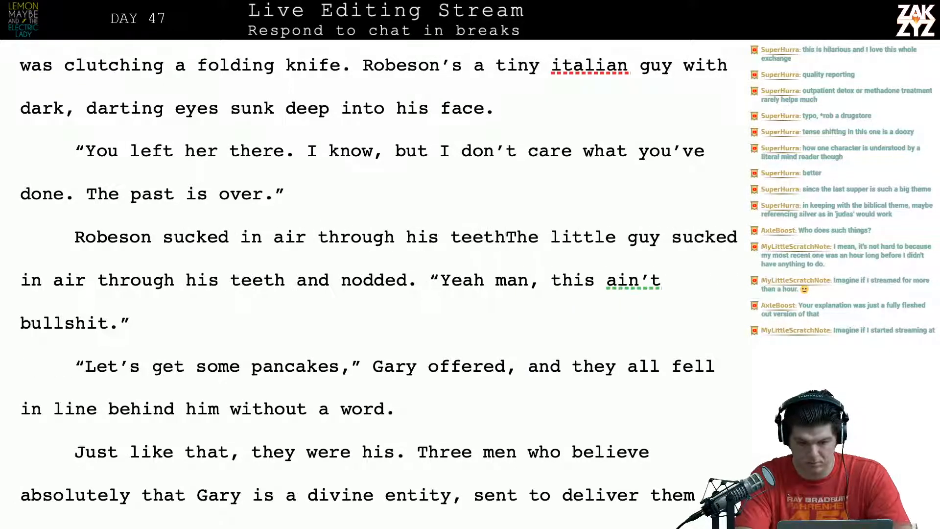
text( and nodded.)
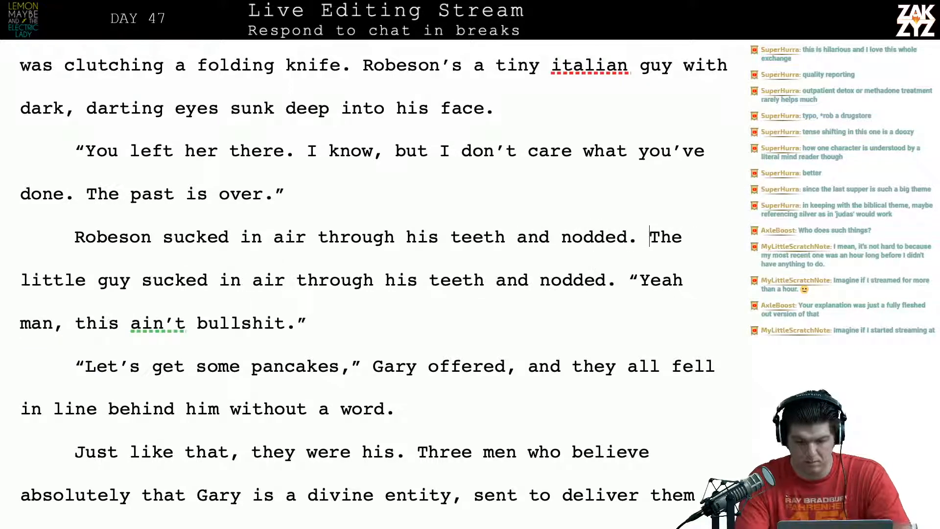
Delete the old sentence "The little guy sucked in air through his teeth and nodded." before "Yeah man".
key(shift+Down)
key(shift+Left)
key(shift+Left)
key(shift+Left)
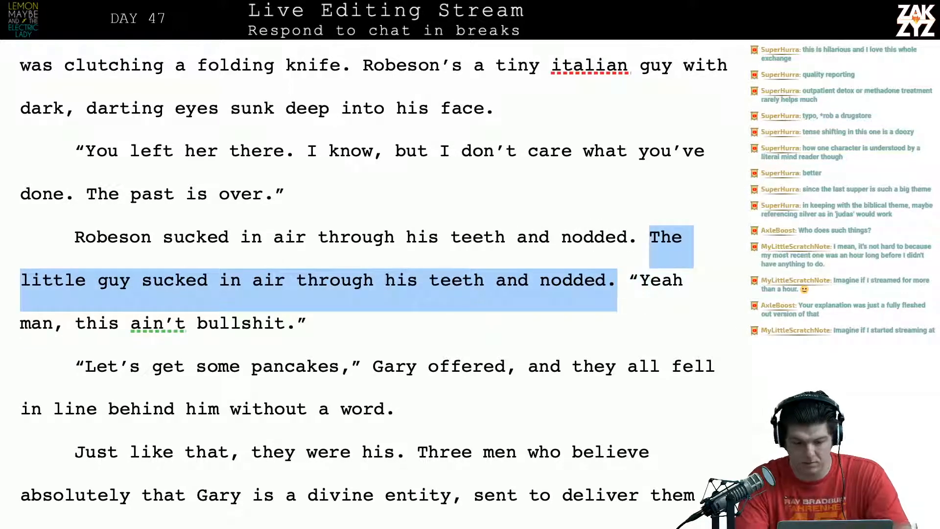
key(BackSpace)
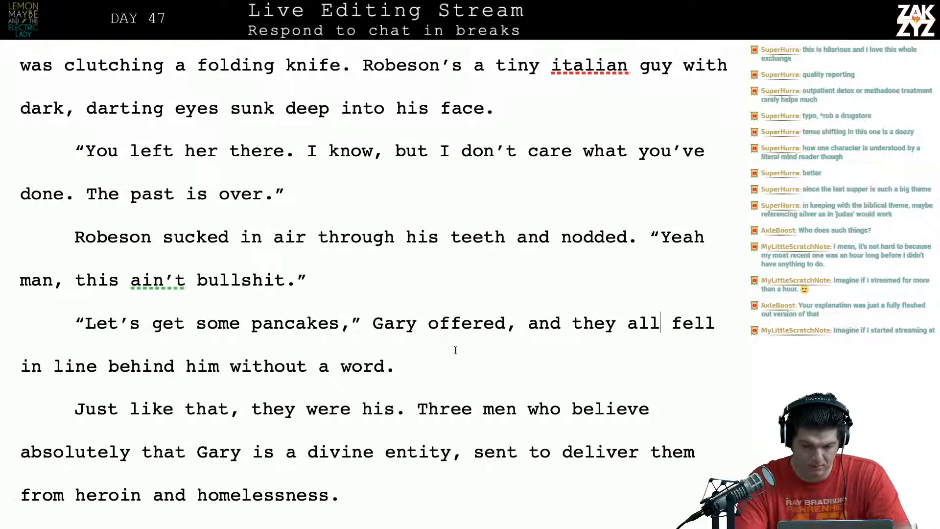
Replace the comma after "Gary offered" with a period and open new dialogue, "This methadone shit doesn't even work, I can hear the".
key(BackSpace)
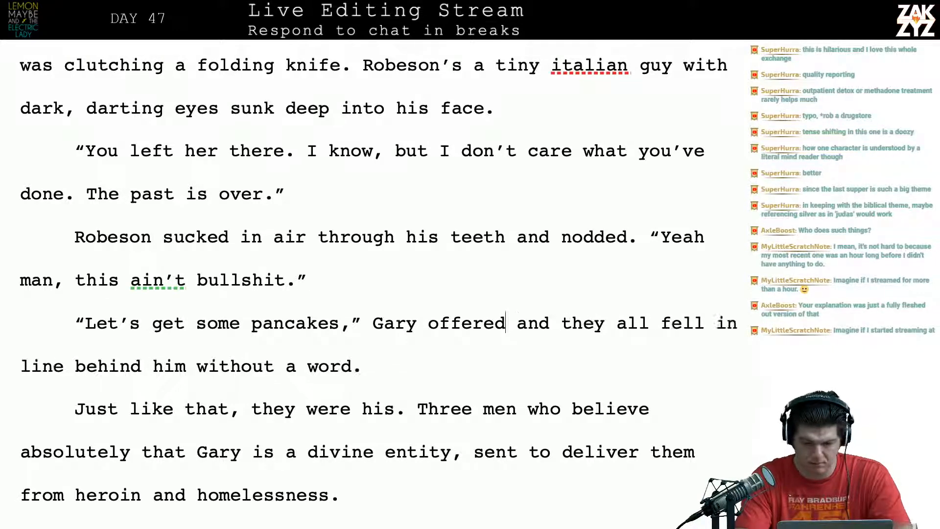
text(. )
text(“This methadone)
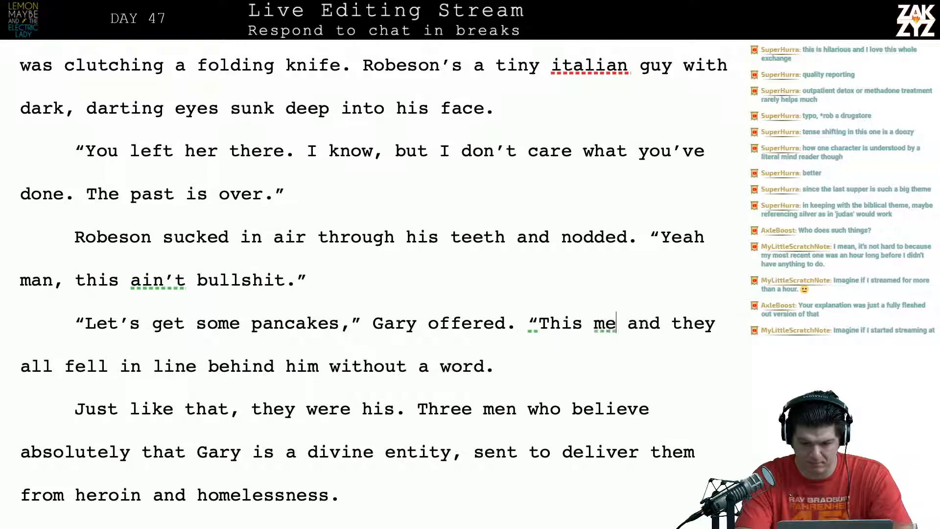
text( shit doesn't even )
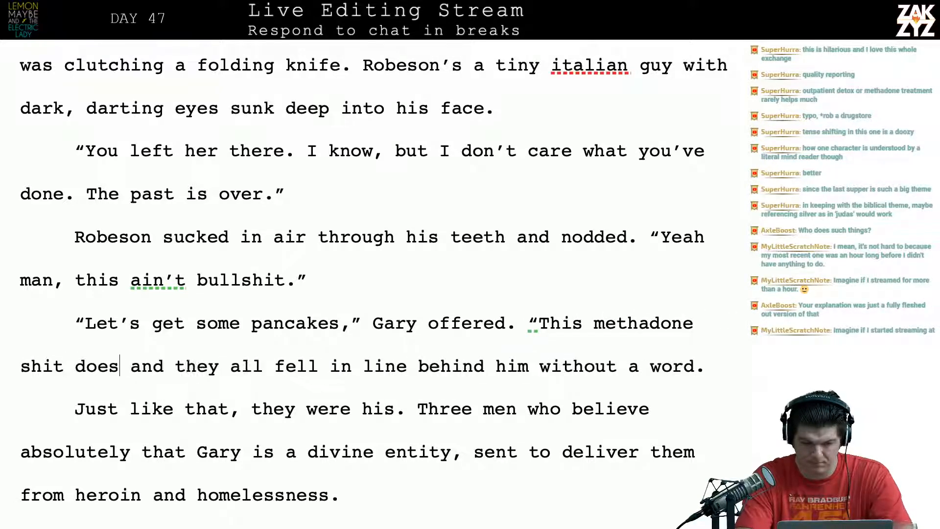
text(work, I can hea)
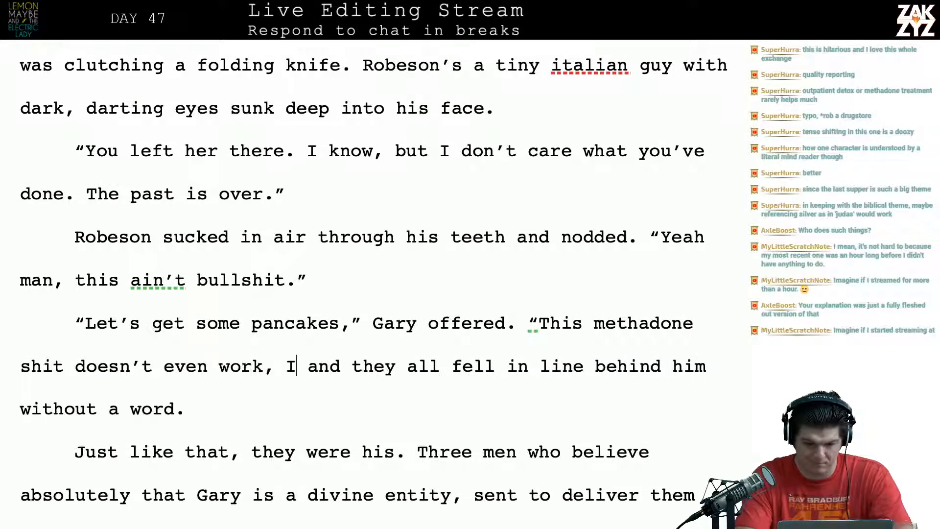
text(r the)
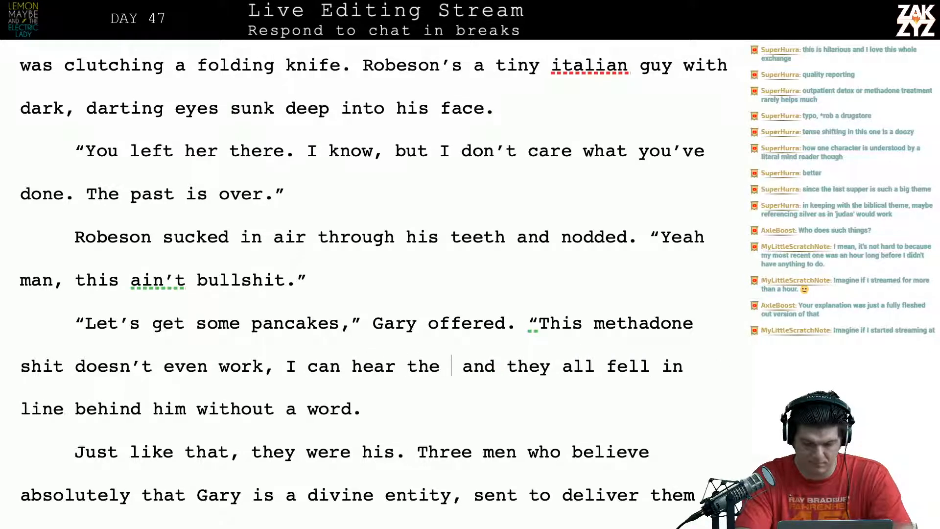
Replace the trailing "the" after "I can hear" with "what the admissions guy thinks.".
key(BackSpace)
key(BackSpace)
key(BackSpace)
key(BackSpace)
key(BackSpace)
text(what the)
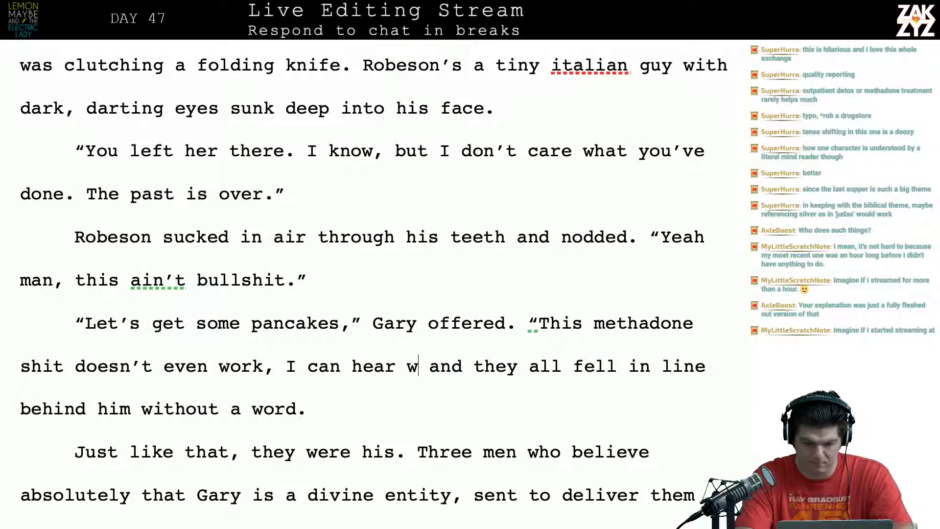
text( admissions )
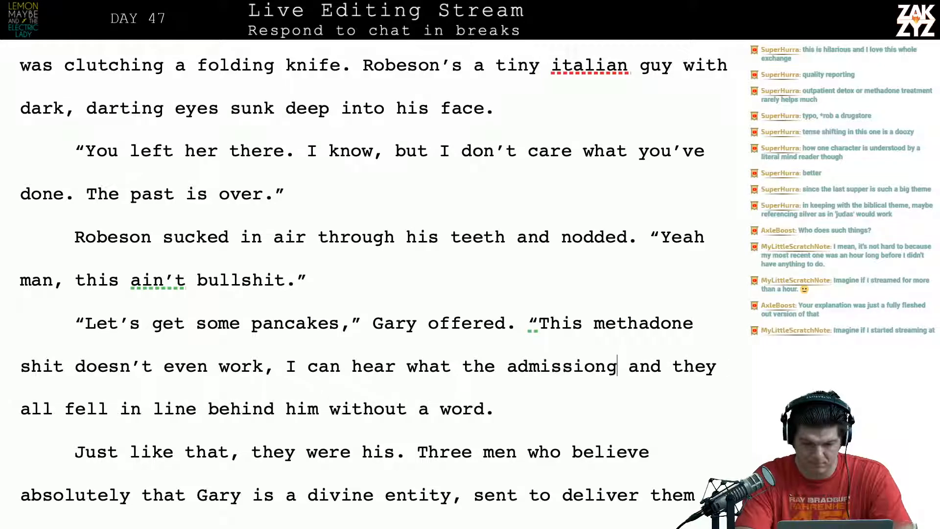
text(guy thinks.)
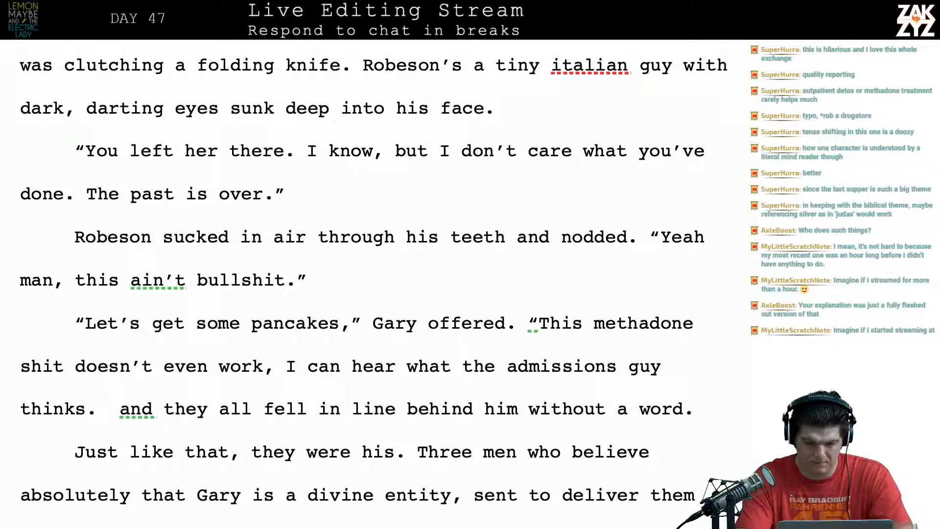
Delete the leftover "and they all fell in line behind him without a word." and close Gary's dialogue with a quotation mark after "thinks.".
key(shift+Down)
key(shift+Left)
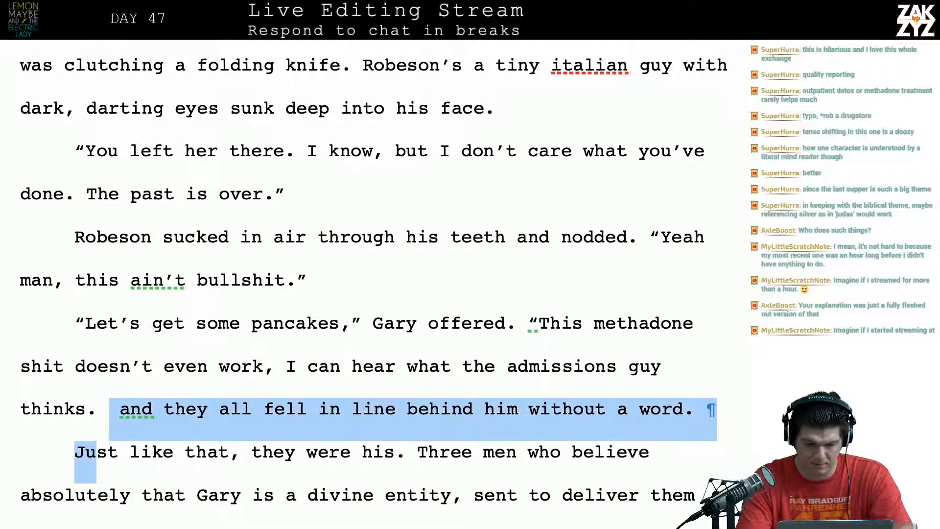
key(shift+Up)
key(shift+Down)
key(shift+Left)
key(shift+Left)
key(shift+Left)
key(shift+Left)
key(shift+Left)
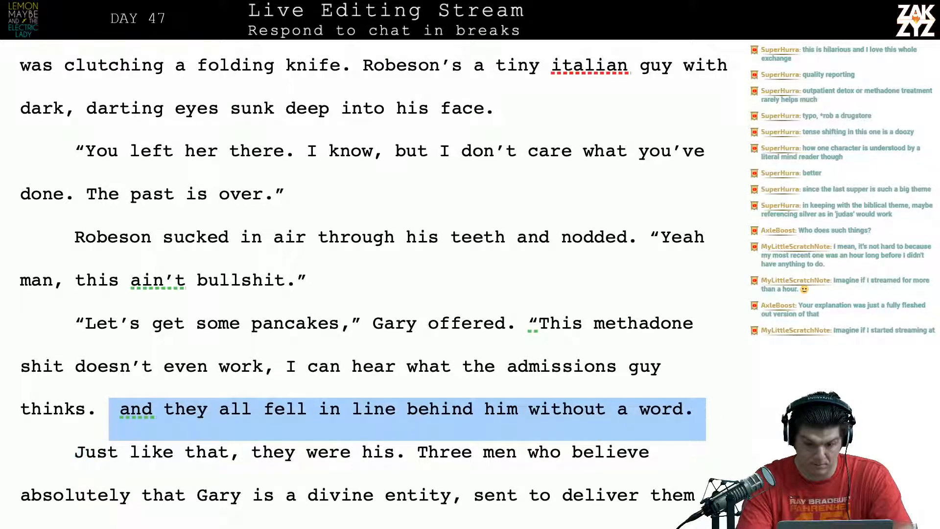
key(shift+Right)
key(shift+Right)
key(BackSpace)
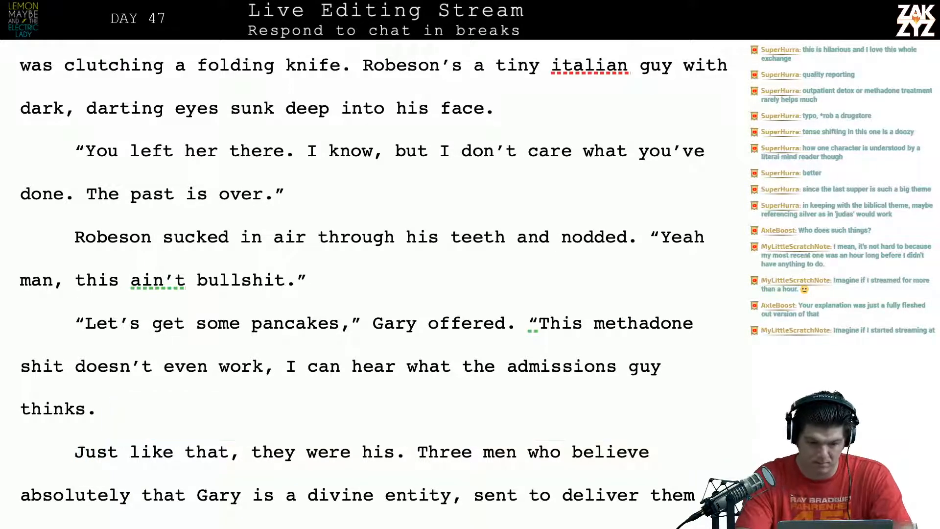
text(”)
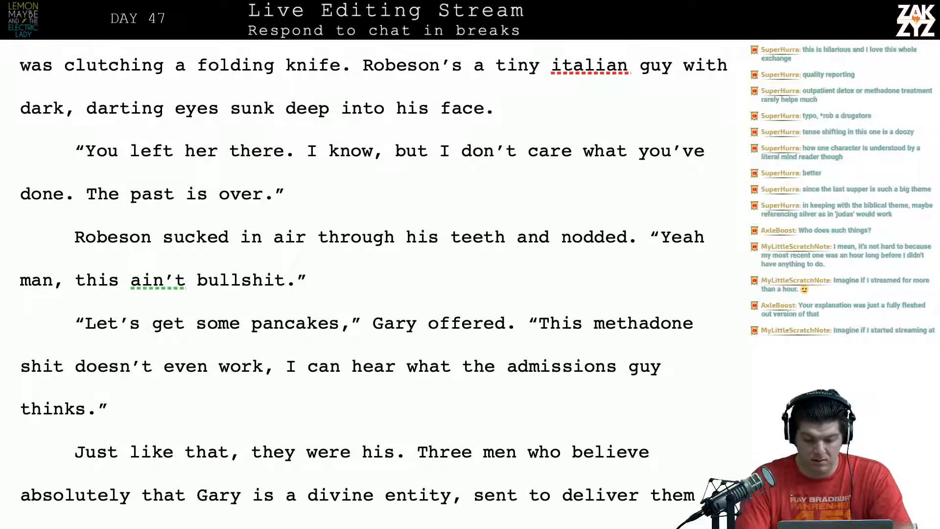
scroll(363, 281, down, 5)
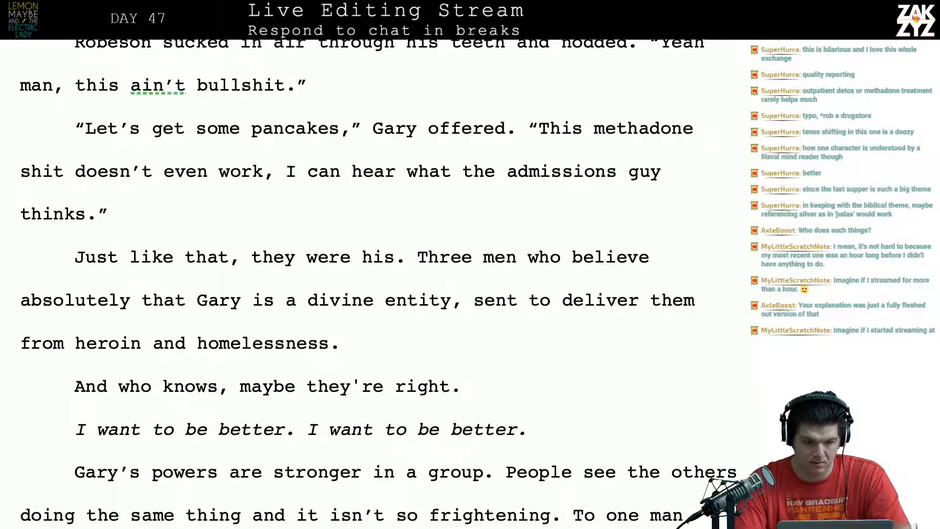
Replace "can hear what the admissions guy thinks" in Gary's dialogue with "can read the admissions guy", keeping the closing quotation mark.
scroll(630, 267, up, 2)
scroll(629, 268, down, 1)
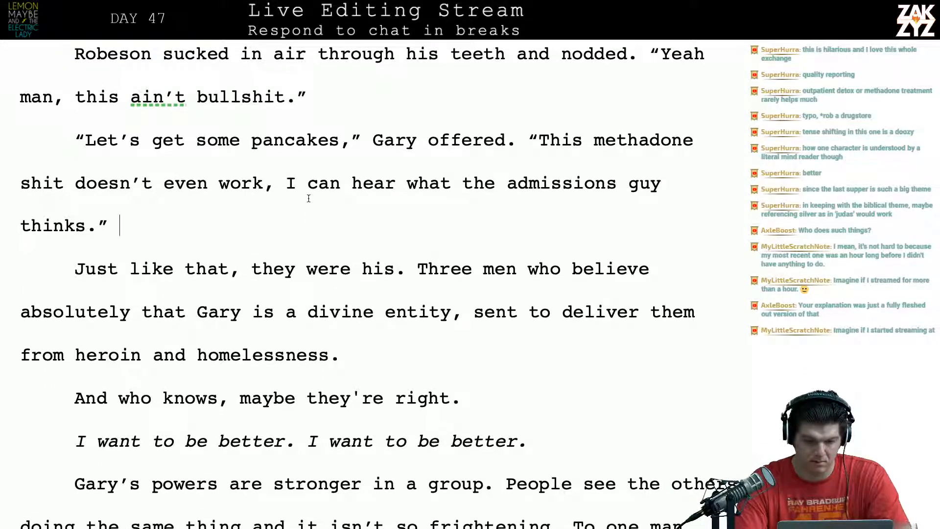
click(296, 183)
text(can read )
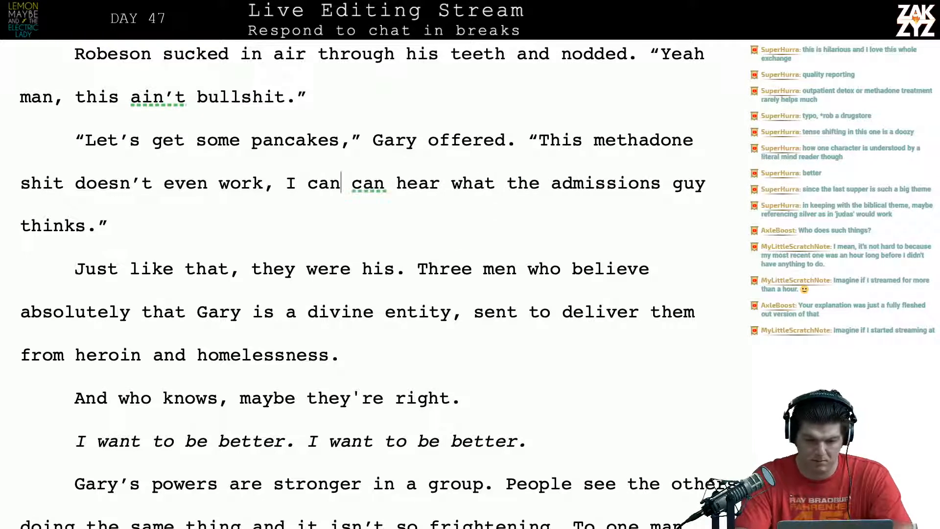
text(the)
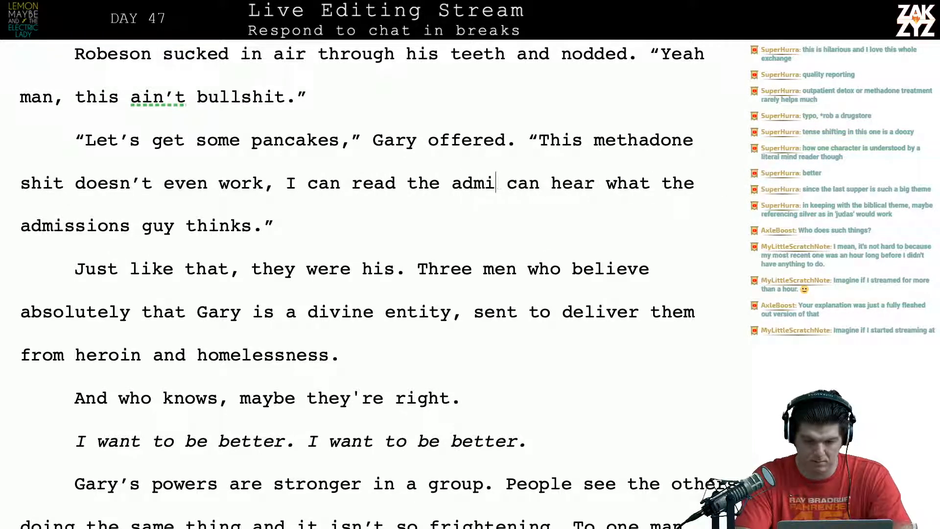
text( admissions guy.)
key(ctrl+shift+Down)
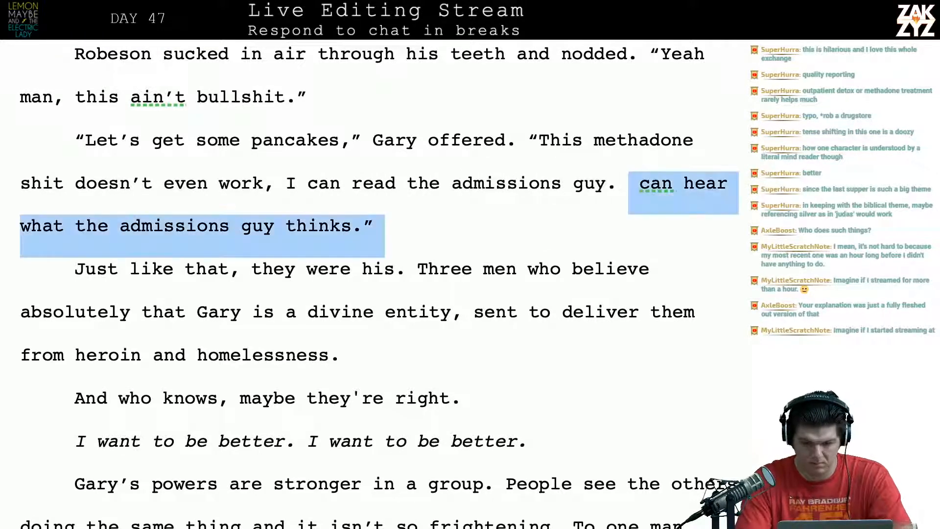
key(shift+Left)
key(shift+Left)
key(BackSpace)
key(BackSpace)
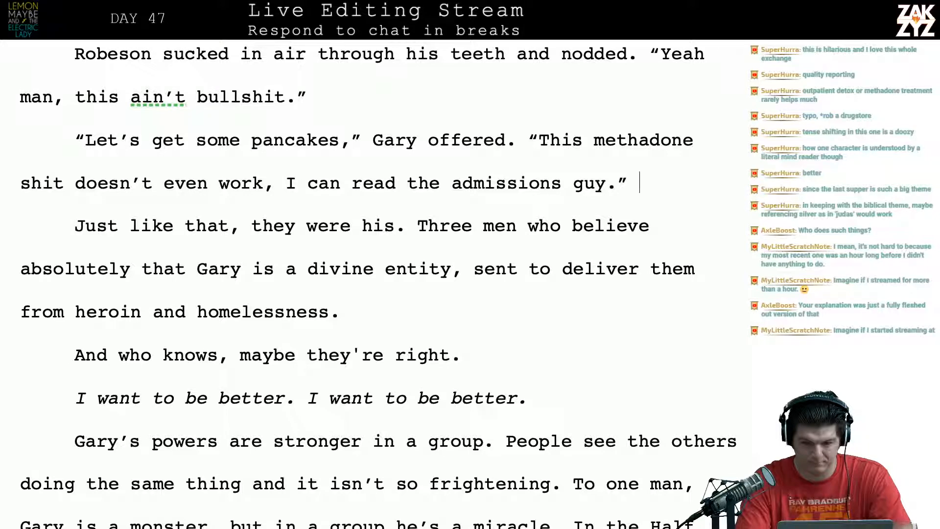
key(Left)
key(Left)
key(Left)
key(Left)
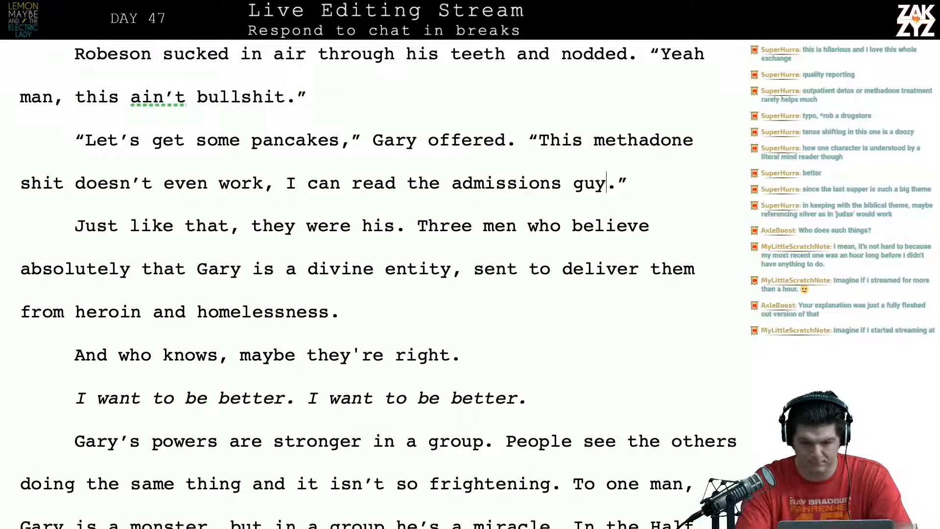
key(Right)
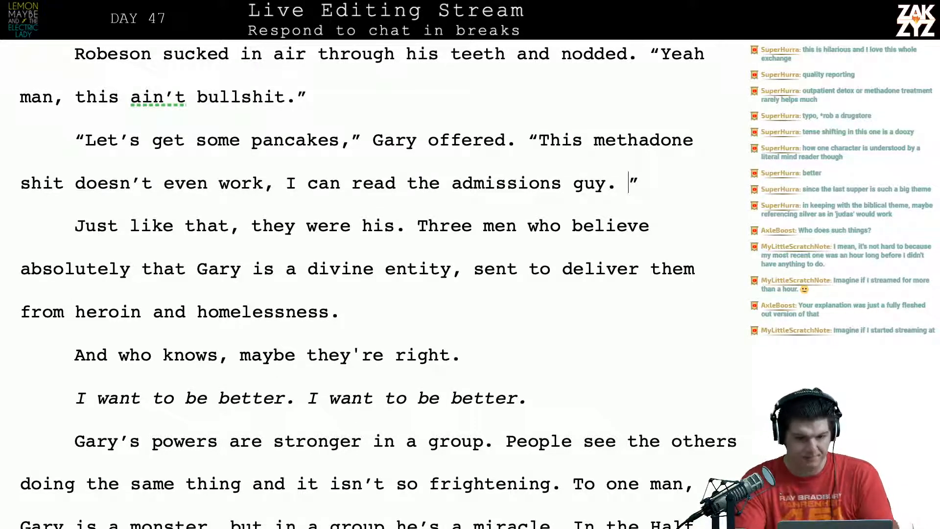
Open Gary's dialogue with "We’re getting breakfast, you two want to come?" before "Let’s get some pancakes".
scroll(221, 112, down, 1)
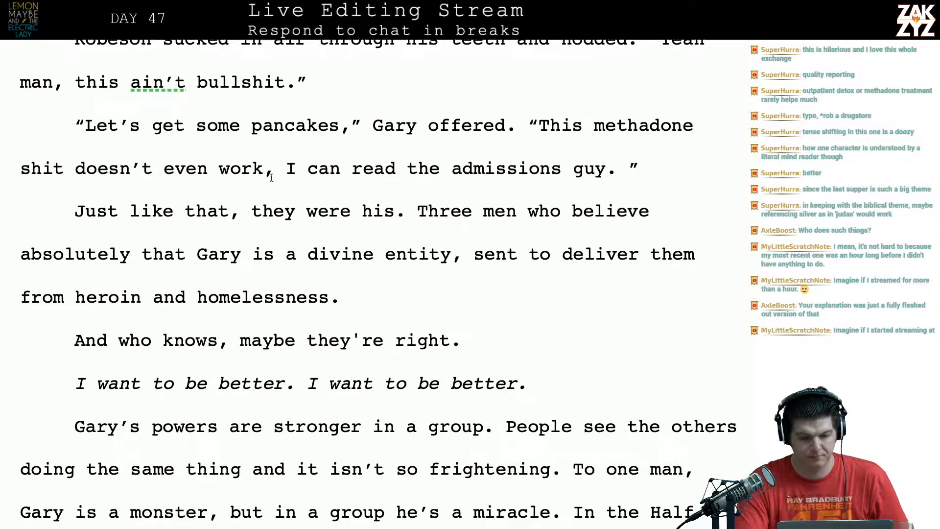
click(86, 125)
text(We're getti)
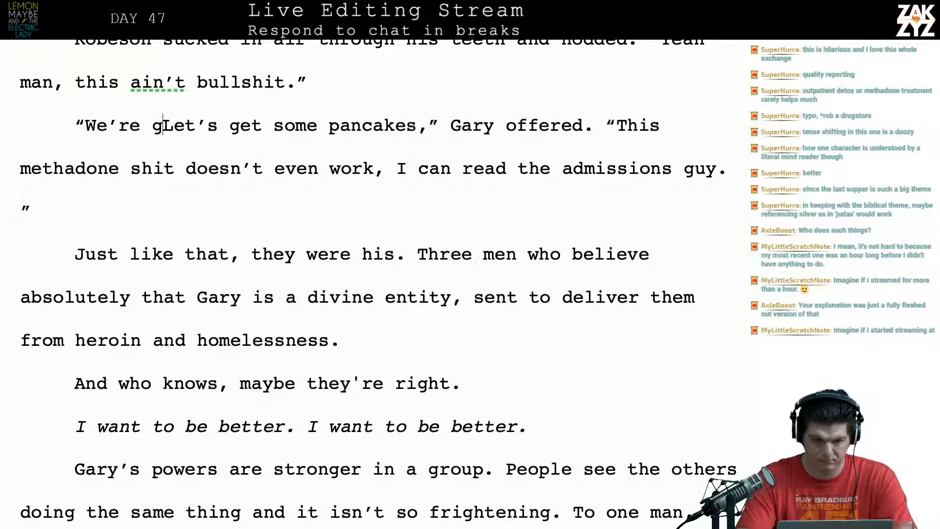
text(ng breakfast)
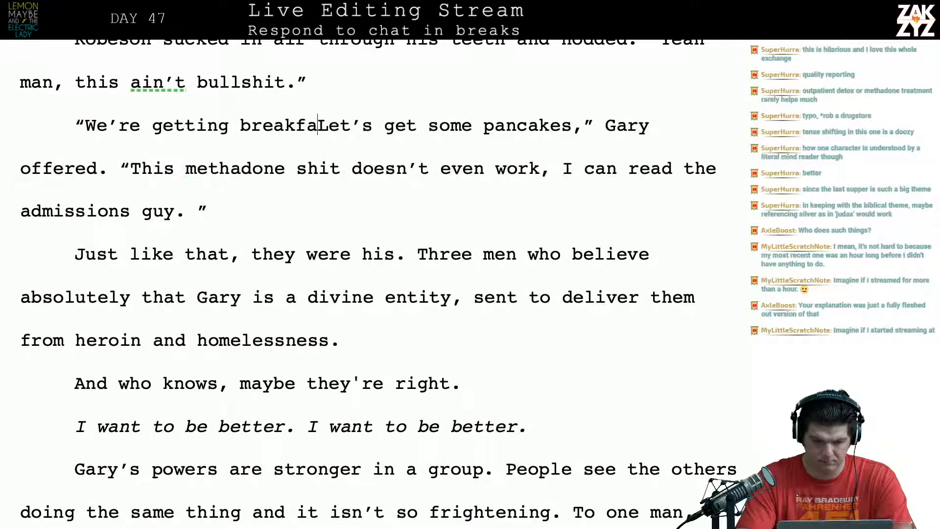
text(, you)
key(BackSpace)
key(BackSpace)
key(BackSpace)
key(BackSpace)
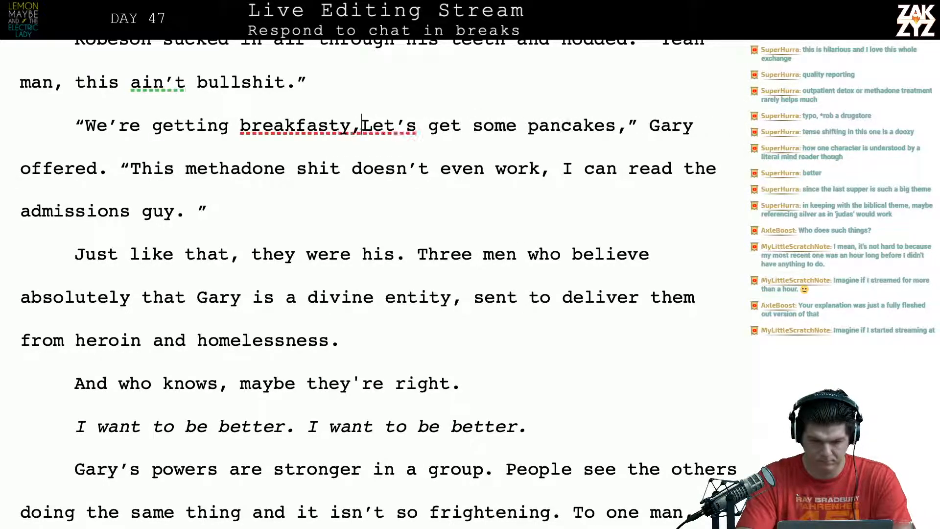
text(you two want to)
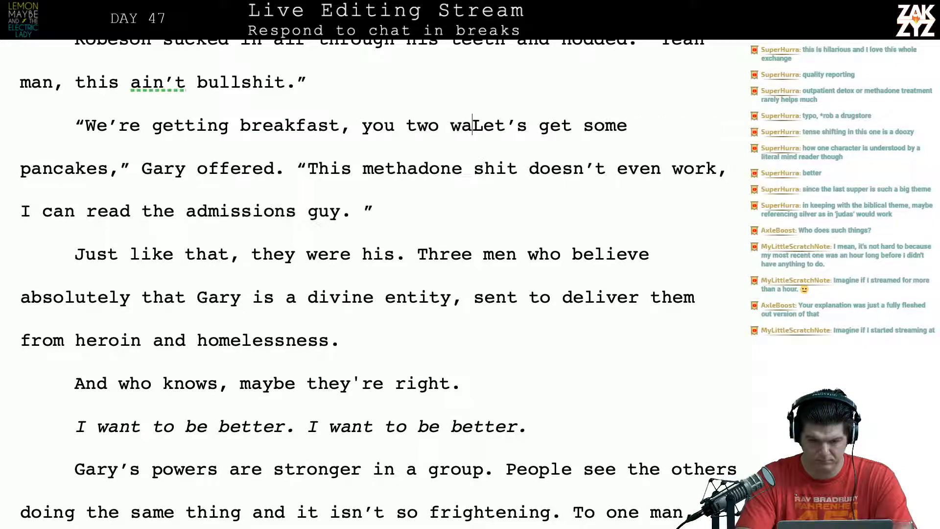
text( come?)
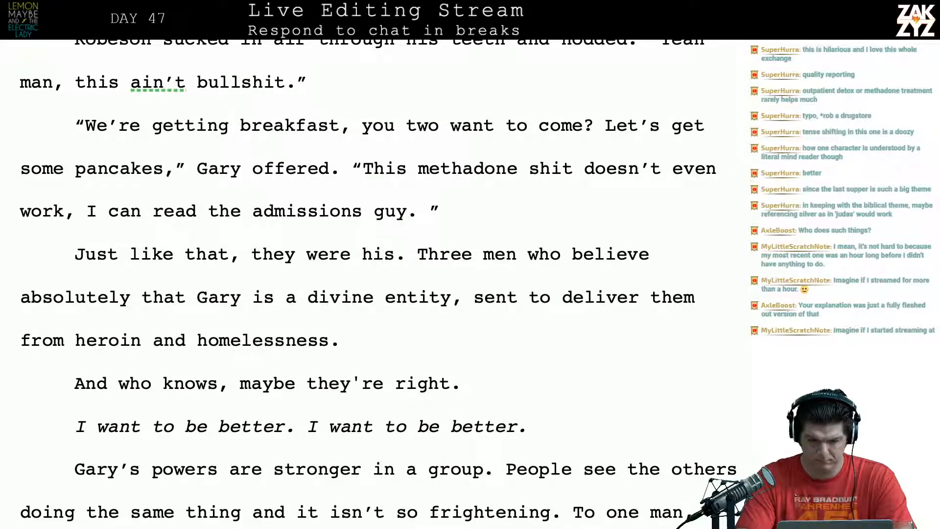
text(I can read the)
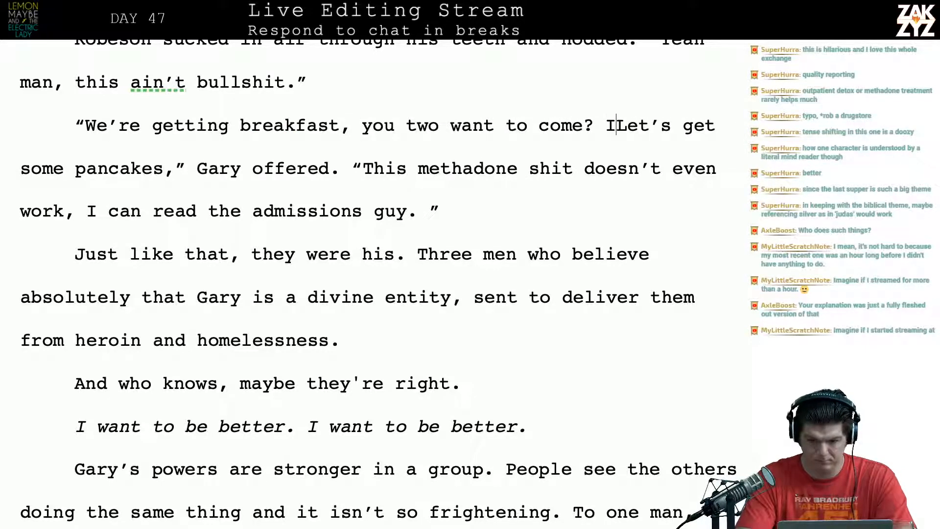
text( admissions guy)
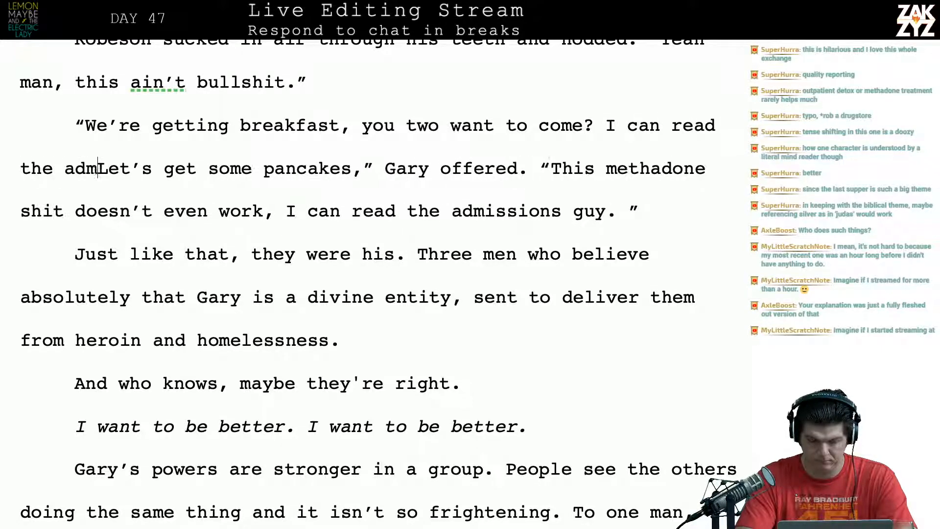
text(, this methado)
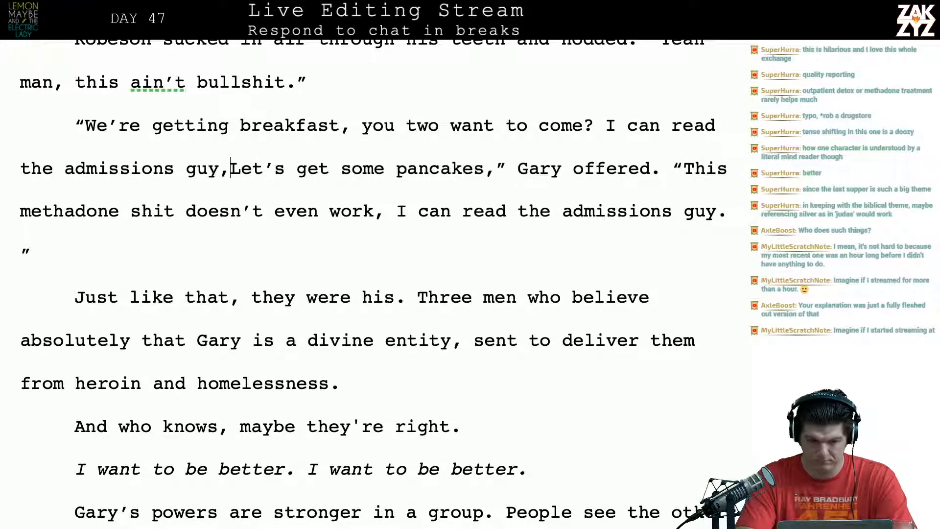
text(ne shit barely)
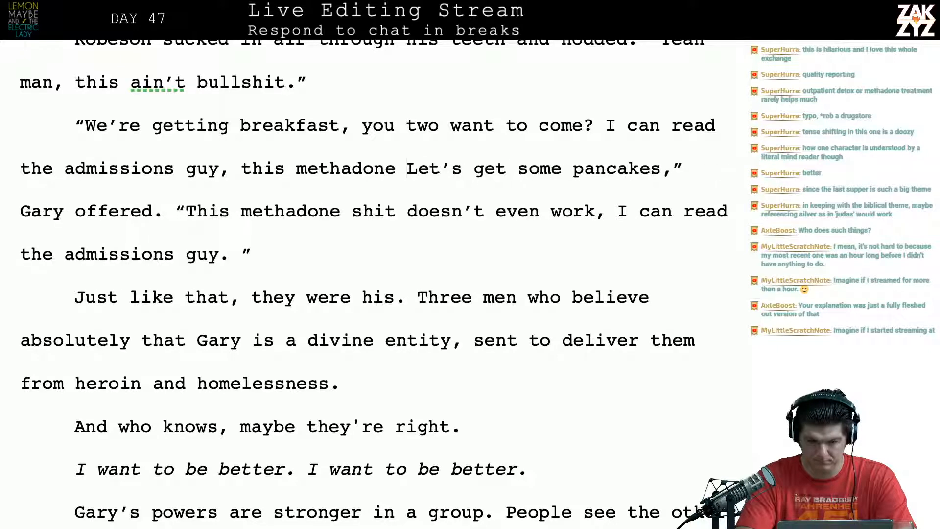
key(BackSpace)
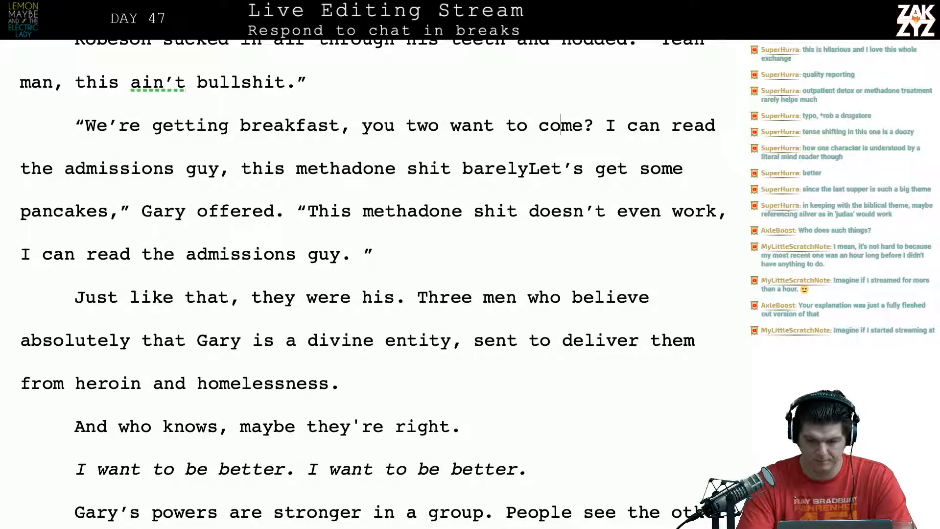
Delete everything after "want to come?" in Gary's paragraph except the closing quotation mark, and start a new paragraph below it.
key(shift+Down)
key(shift+Down)
key(shift+Down)
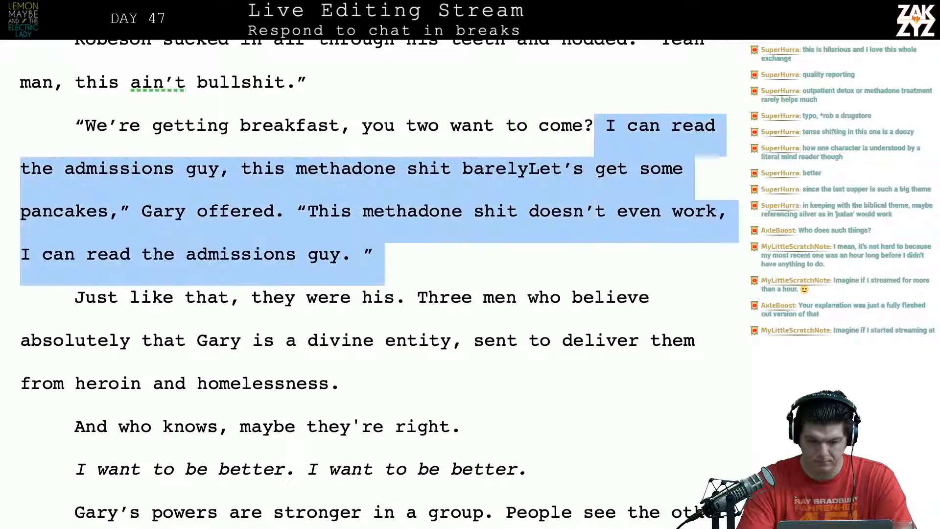
key(shift+Left)
key(Delete)
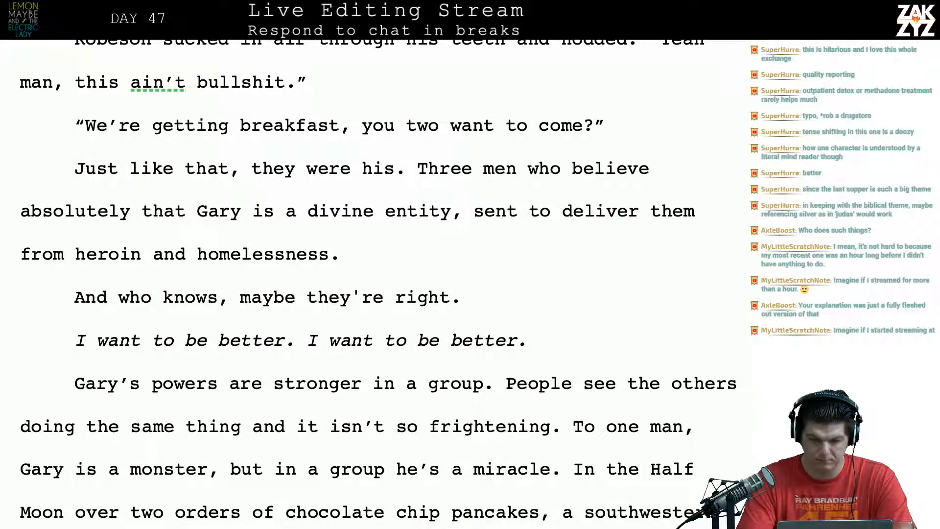
key(Return)
text(“Ye)
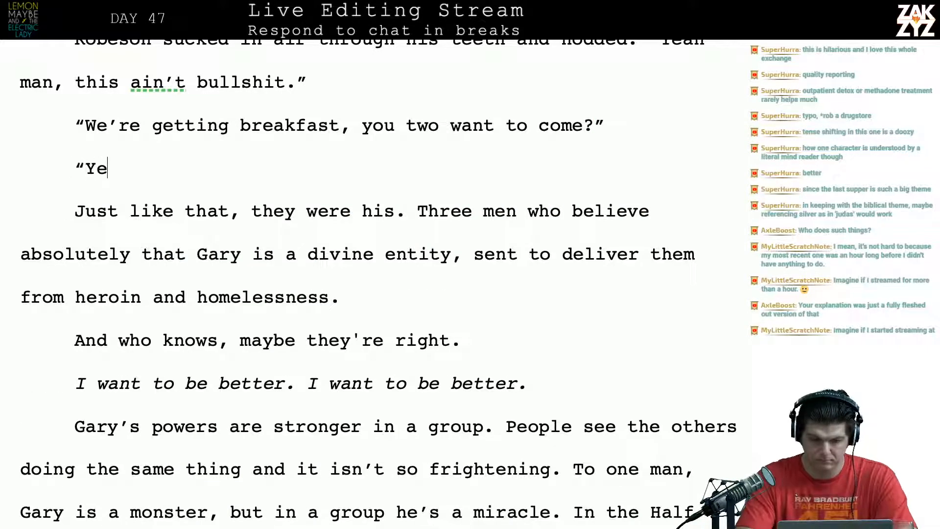
text(ah, this shit doe)
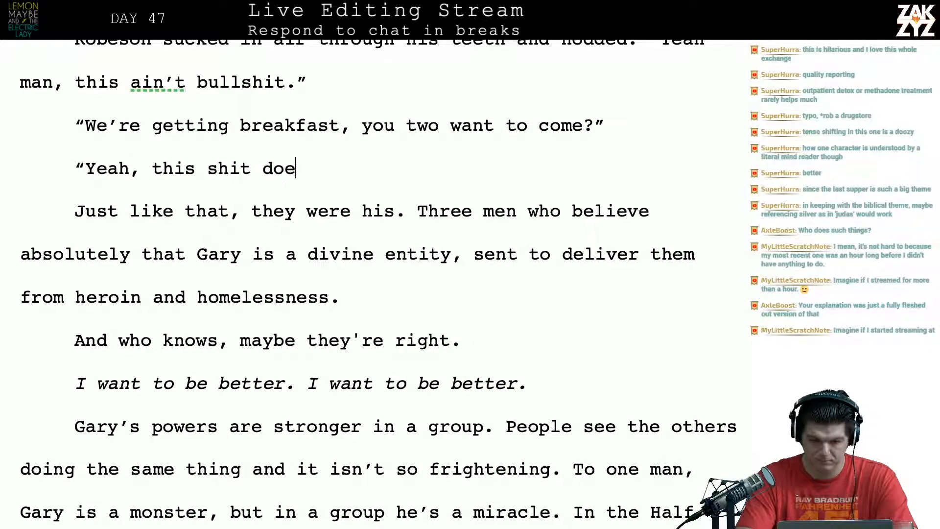
text(sn’t eve)
key(BackSpace)
key(BackSpace)
key(BackSpace)
key(BackSpace)
key(BackSpace)
key(BackSpace)
key(BackSpace)
key(BackSpace)
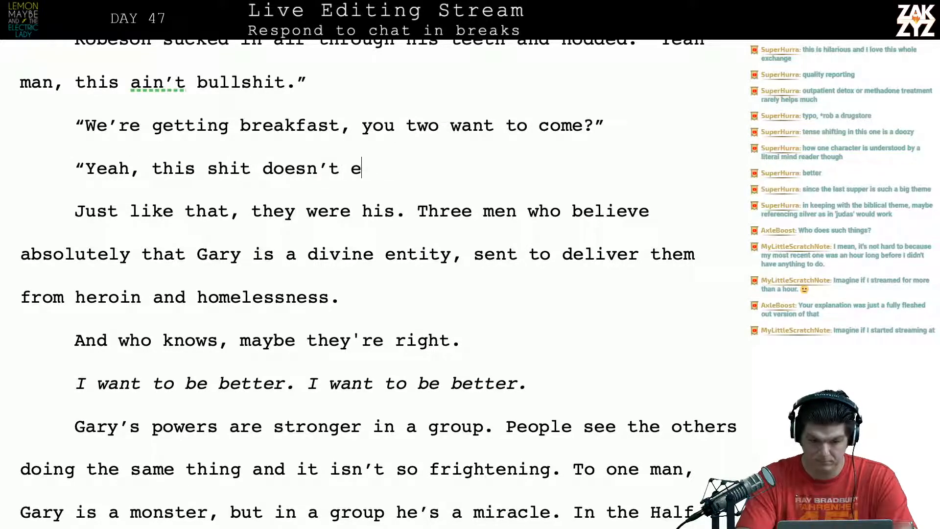
key(BackSpace)
key(BackSpace)
key(BackSpace)
key(BackSpace)
key(BackSpace)
key(BackSpace)
key(BackSpace)
key(BackSpace)
key(BackSpace)
key(BackSpace)
key(BackSpace)
key(BackSpace)
key(BackSpace)
key(BackSpace)
key(BackSpace)
key(BackSpace)
key(BackSpace)
key(BackSpace)
key(BackSpace)
key(BackSpace)
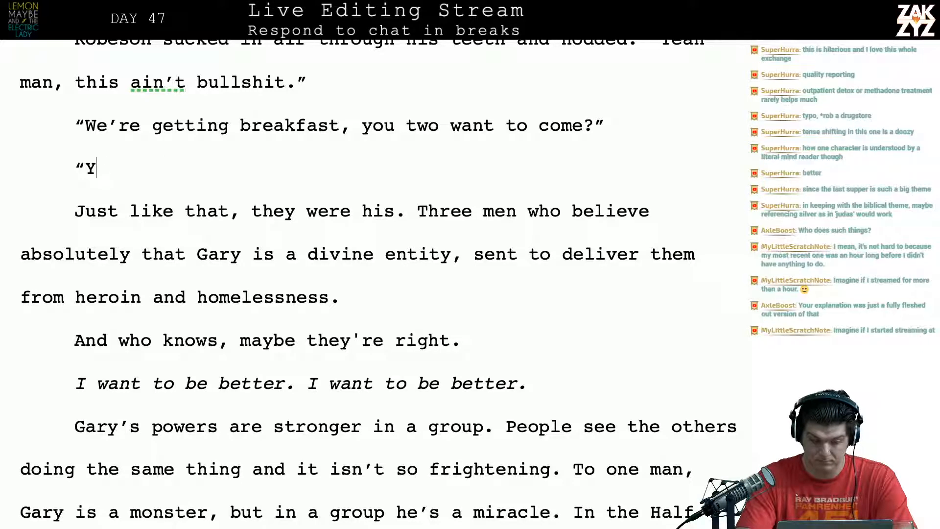
Write "Al and Robeson gazed down the hopeless line and nodded." as the reply to Gary's breakfast invitation.
text(Ro)
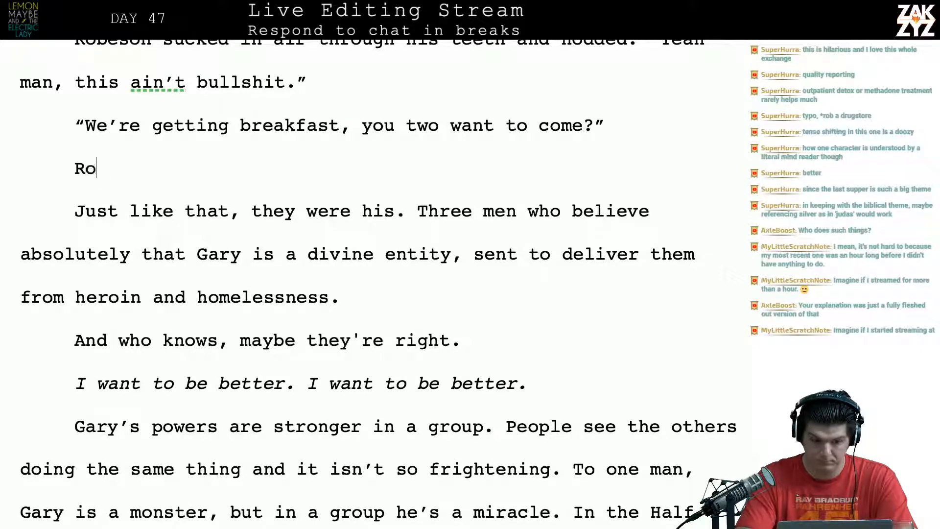
key(BackSpace)
key(BackSpace)
text(Al and ro)
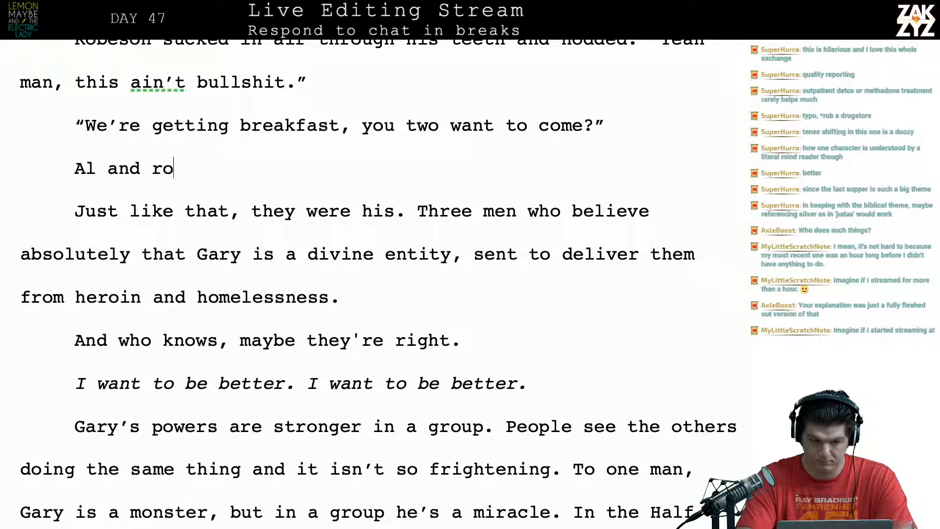
key(BackSpace)
key(BackSpace)
text(Robesone)
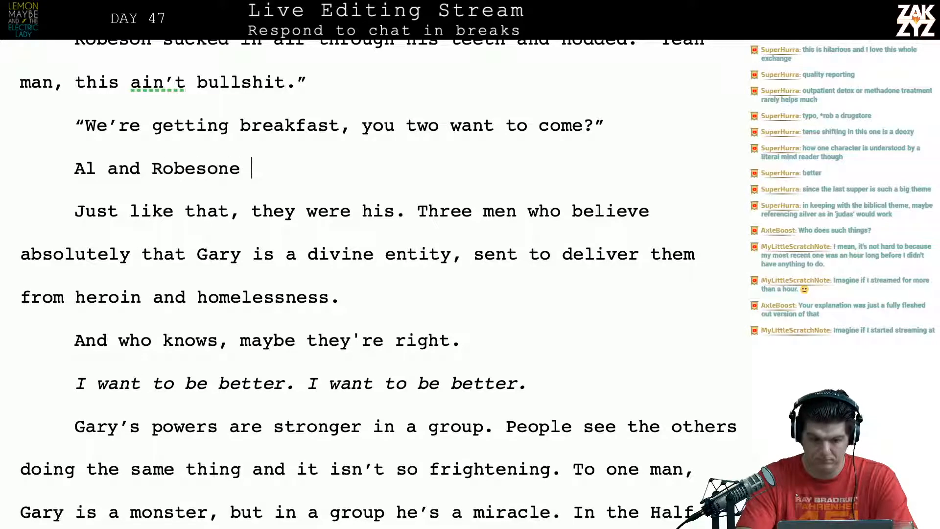
key(BackSpace)
text(gazed )
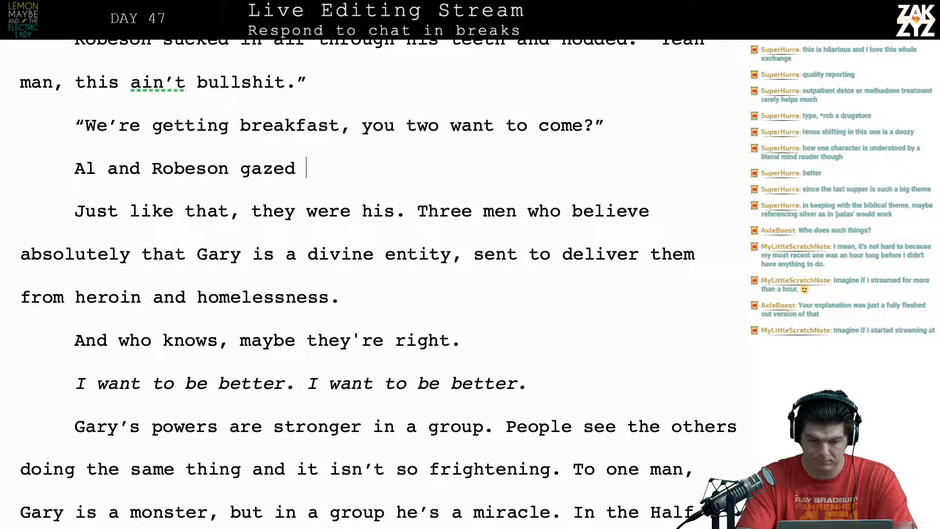
text(down the hope)
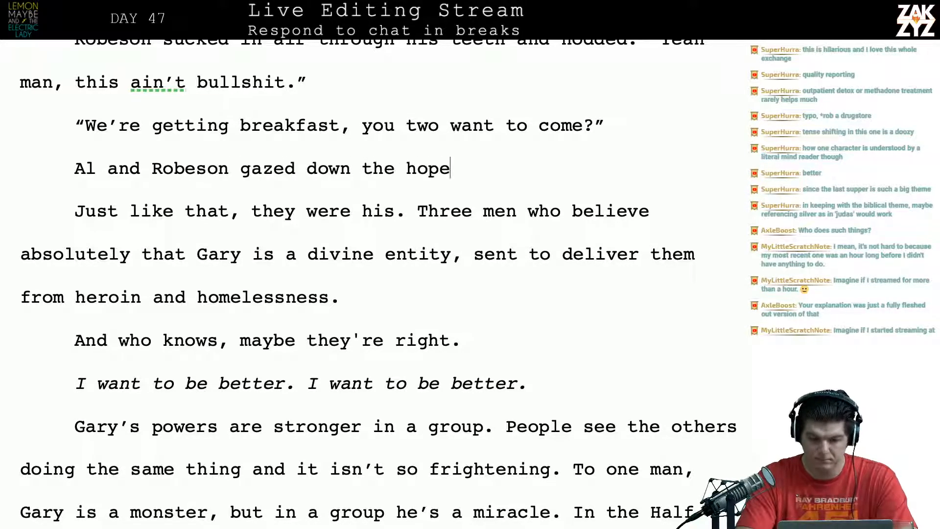
text(less line and nodded)
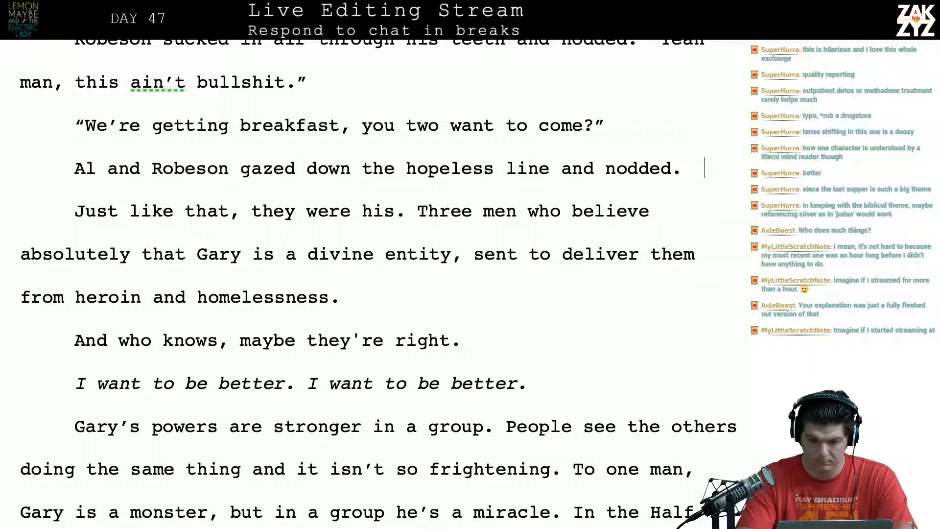
text(. Gary susp)
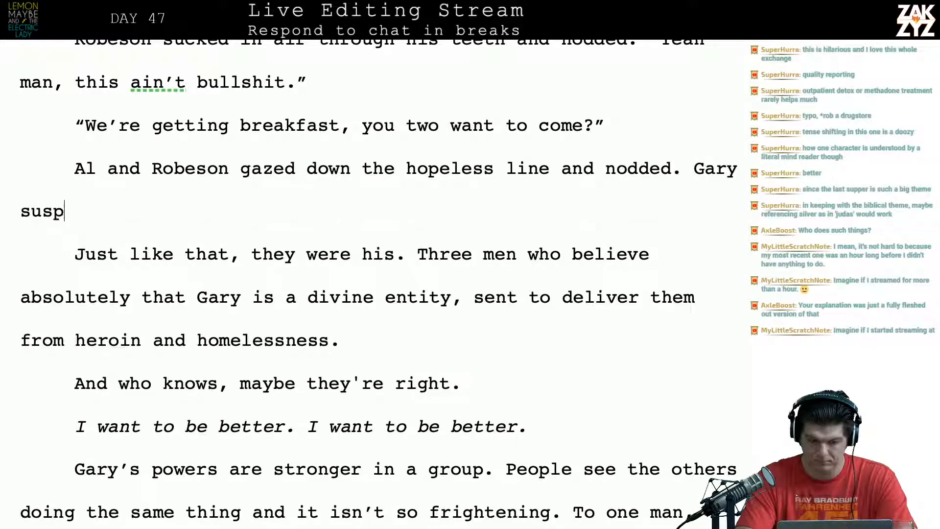
text(ects m)
key(BackSpace)
key(BackSpace)
key(BackSpace)
key(BackSpace)
key(BackSpace)
key(BackSpace)
key(BackSpace)
key(BackSpace)
key(BackSpace)
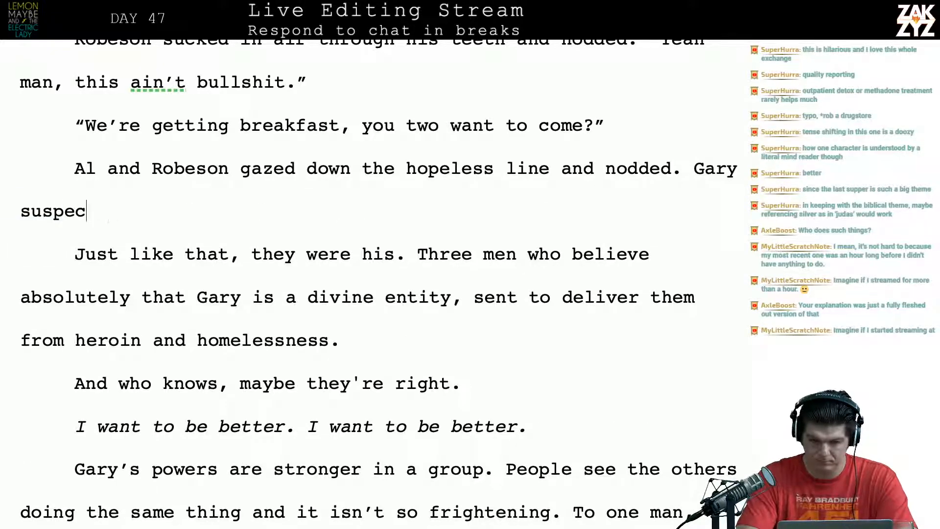
key(BackSpace)
key(BackSpace)
text(y)
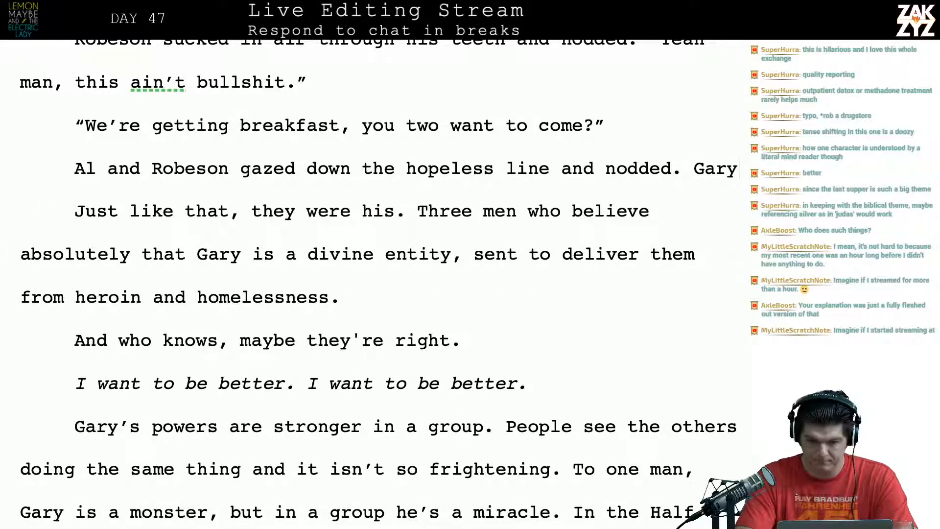
Try continuing the reply paragraph after "nodded. Gary" with "can read the admissions nurse’s mind, he knows".
text( can read the adm)
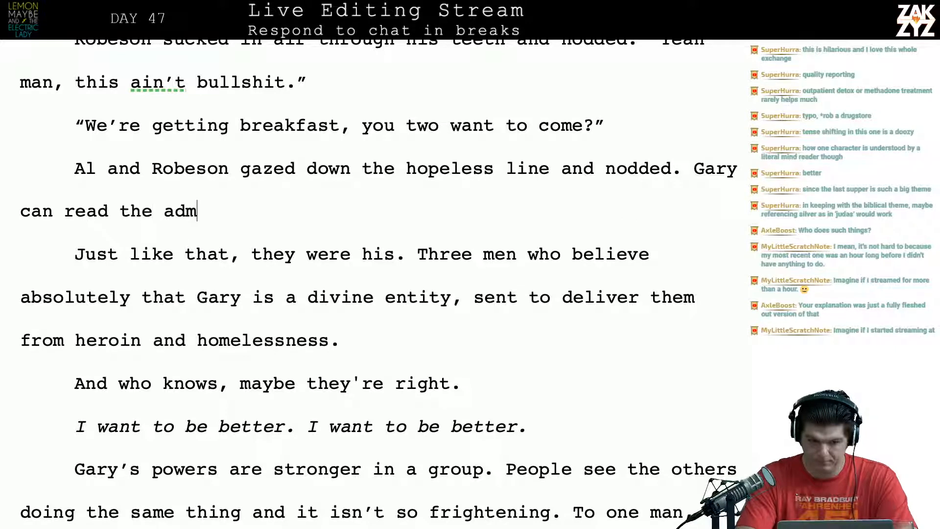
text(issions ner)
key(BackSpace)
key(BackSpace)
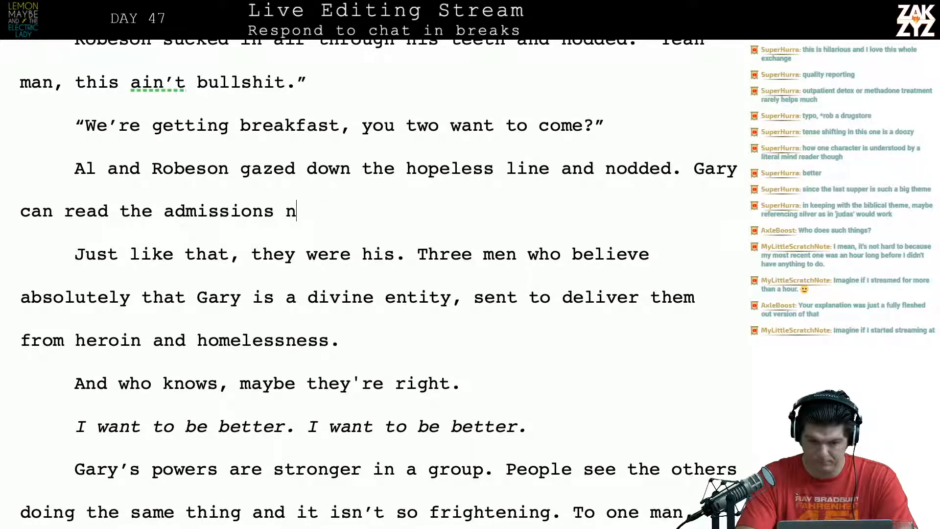
text(urse's mind, he kn)
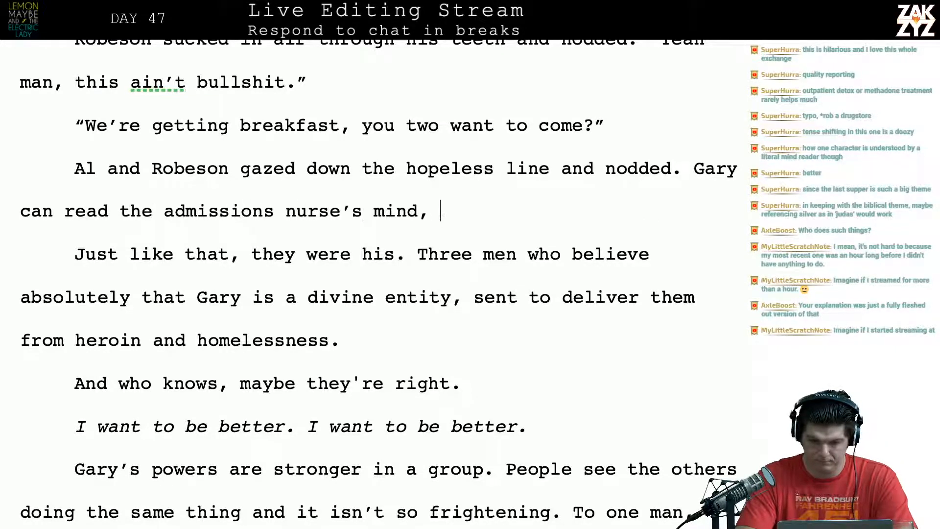
text(ows th)
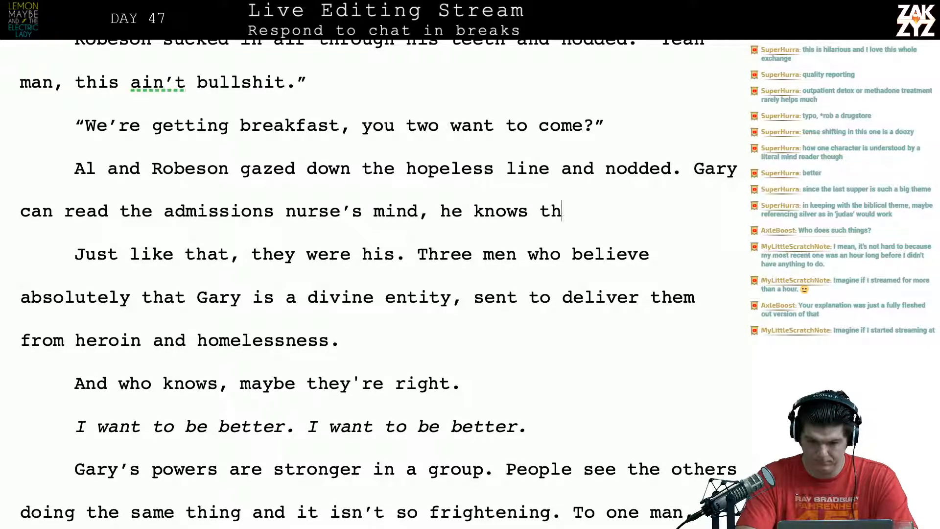
text(is shit b)
key(BackSpace)
key(BackSpace)
key(BackSpace)
key(BackSpace)
key(BackSpace)
key(BackSpace)
key(BackSpace)
key(BackSpace)
key(BackSpace)
key(BackSpace)
key(BackSpace)
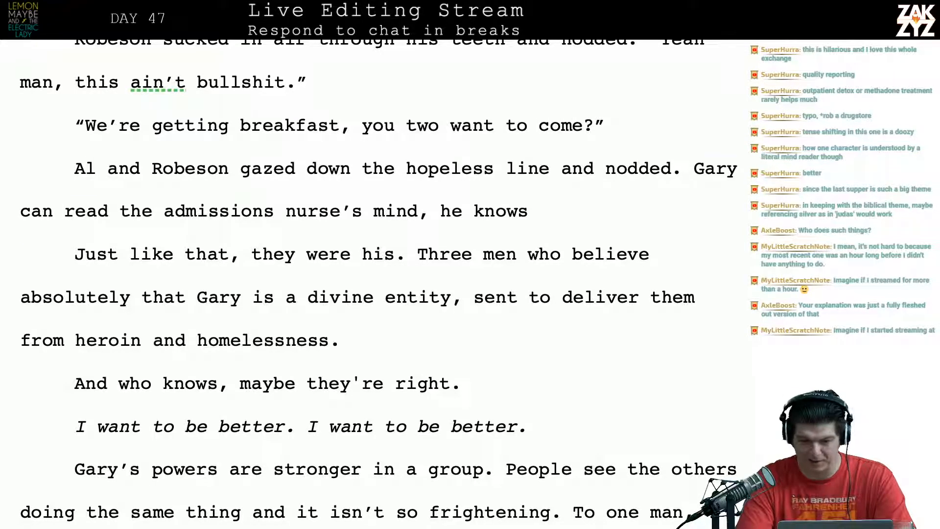
Delete the unfinished "Gary can read the admissions nurse’s mind, he knows" sentence after "nodded.".
key(ctrl+shift+Left)
key(ctrl+shift+Left)
key(ctrl+shift+Left)
key(ctrl+shift+Left)
key(ctrl+shift+Left)
key(ctrl+shift+Left)
key(ctrl+shift+Left)
key(ctrl+shift+Left)
key(ctrl+shift+Left)
key(BackSpace)
key(BackSpace)
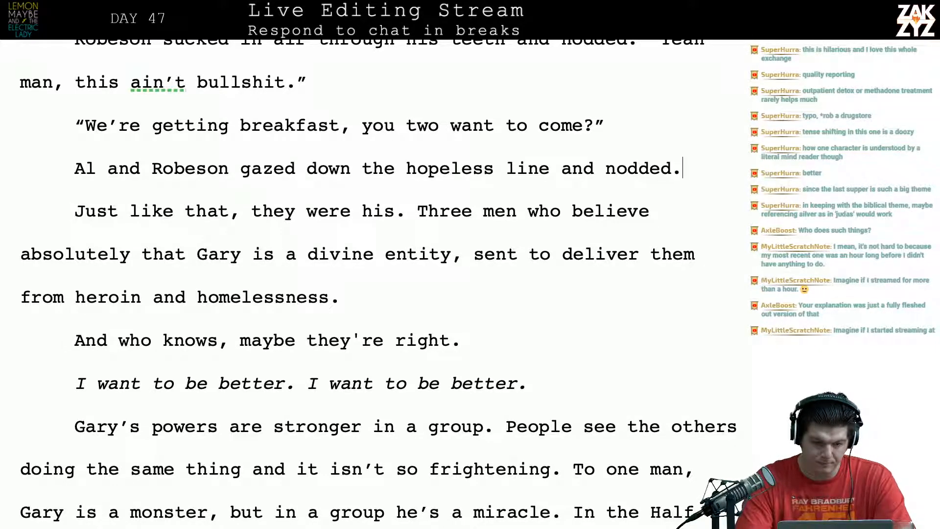
Join the "Just like that, they were his." paragraph onto the end of "Al and Robeson gazed down the hopeless line and nodded.", separated by a space.
key(BackSpace)
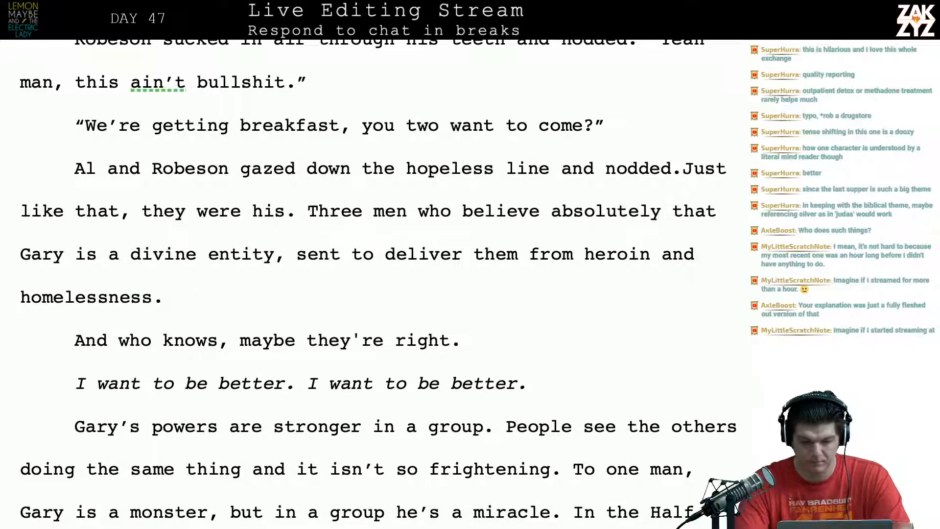
scroll(378, 281, down, 2)
scroll(378, 280, up, 2)
scroll(379, 281, down, 1)
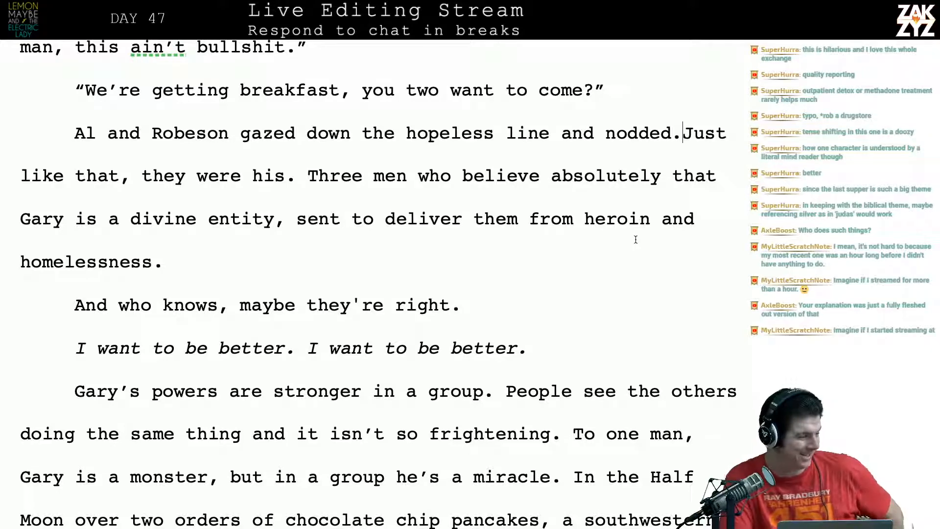
scroll(636, 240, up, 2)
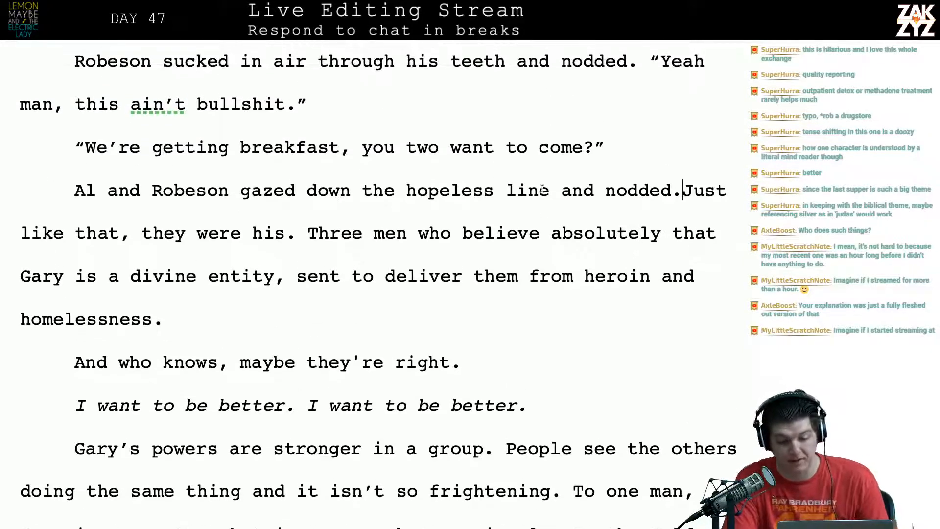
scroll(516, 211, down, 1)
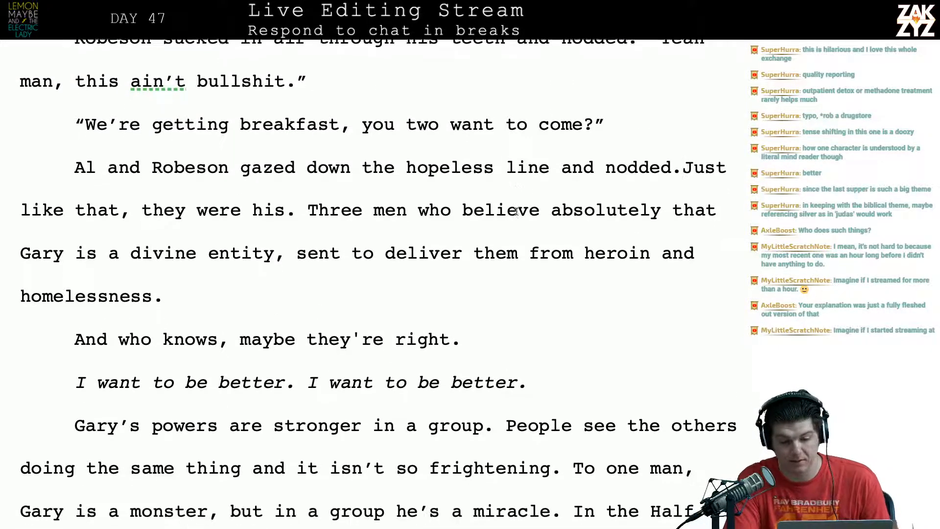
scroll(378, 279, down, 1)
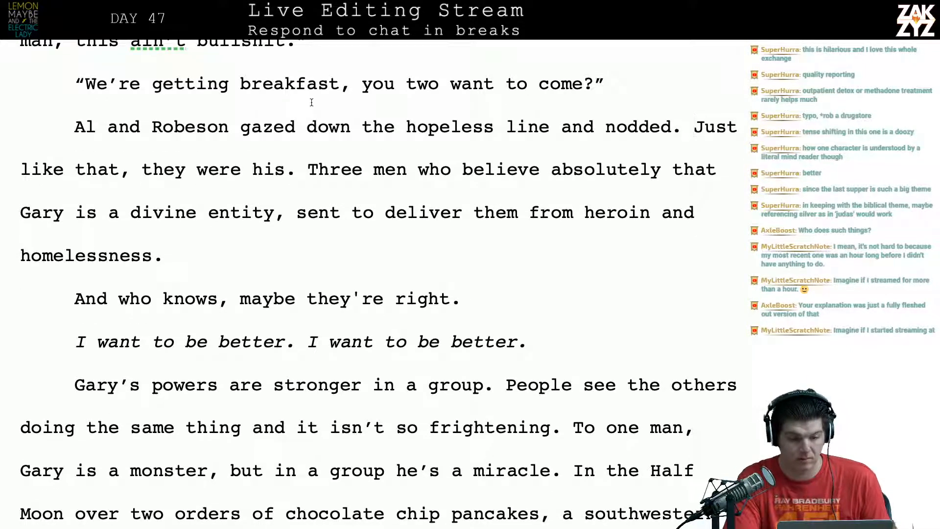
Revise Gary's invitation to read "We’re getting breakfast and I’m buying. You two want to come?".
click(328, 87)
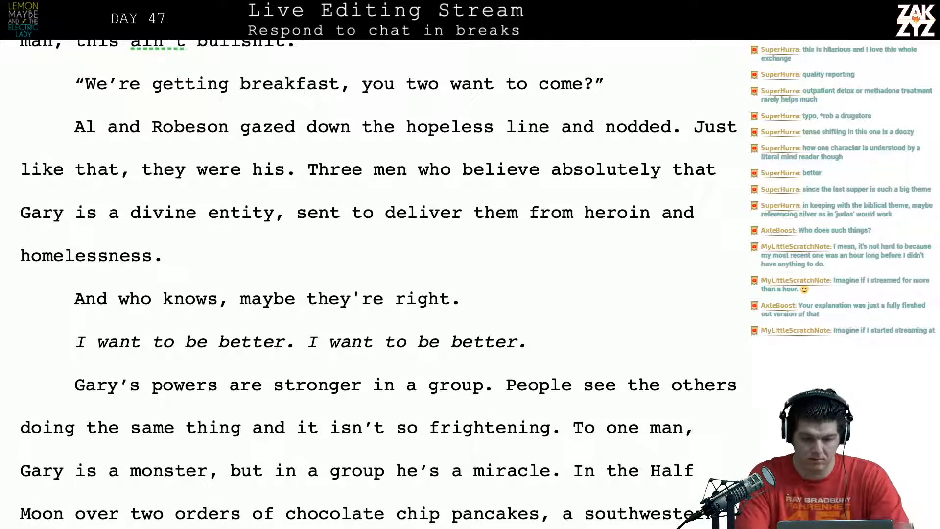
text(and I'm bu)
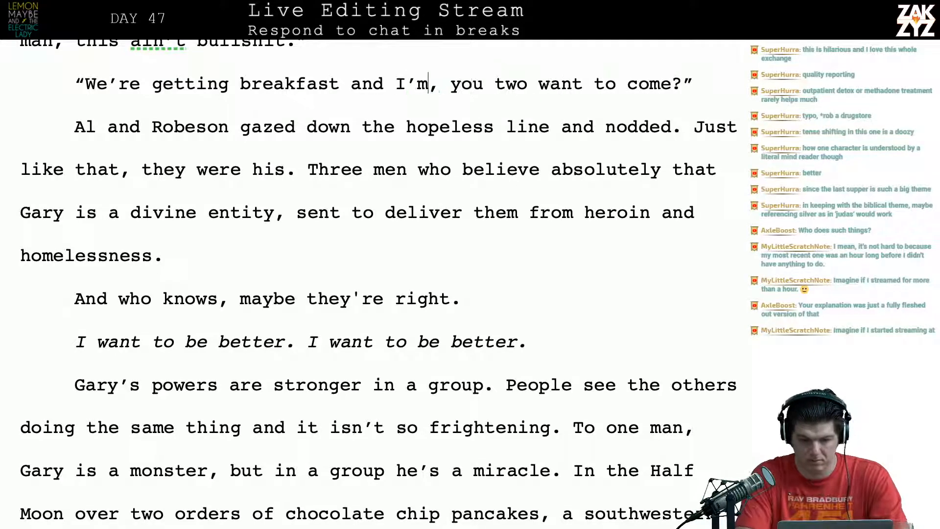
text(ying)
key(Delete)
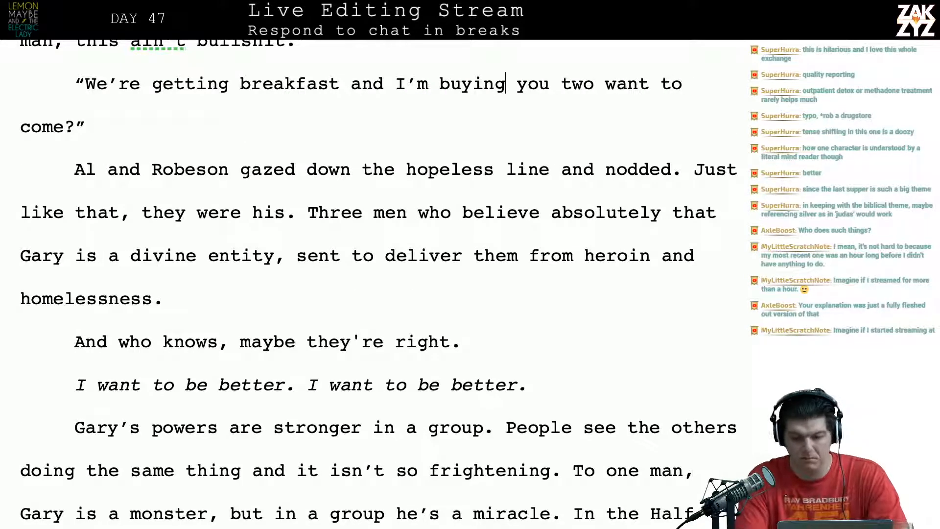
text(.)
key(BackSpace)
text(Y)
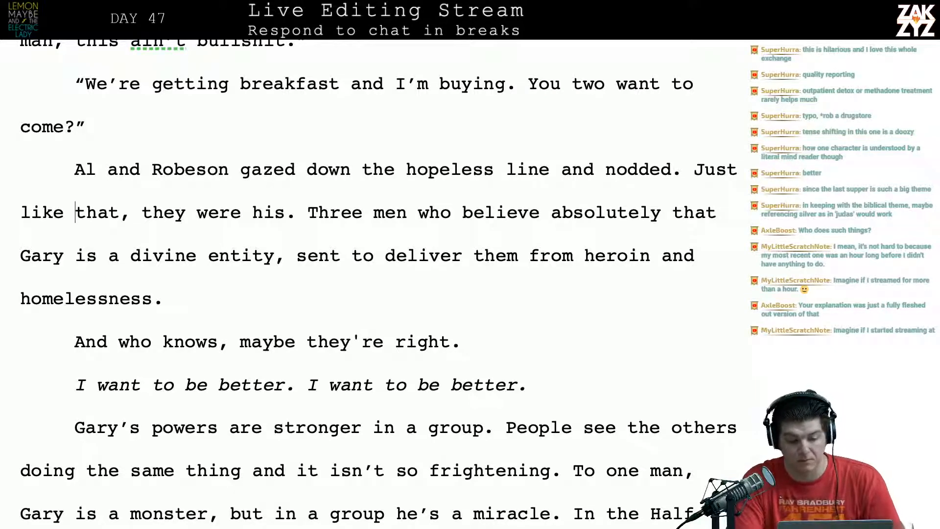
Merge the line "And who knows, maybe they're right." into the end of the preceding paragraph, after "homelessness.".
click(76, 212)
scroll(378, 284, down, 1)
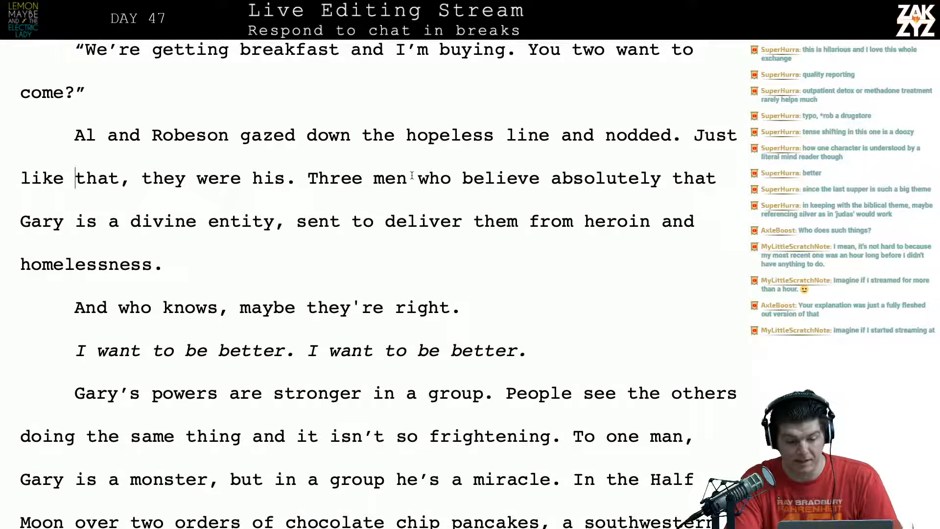
scroll(258, 185, down, 1)
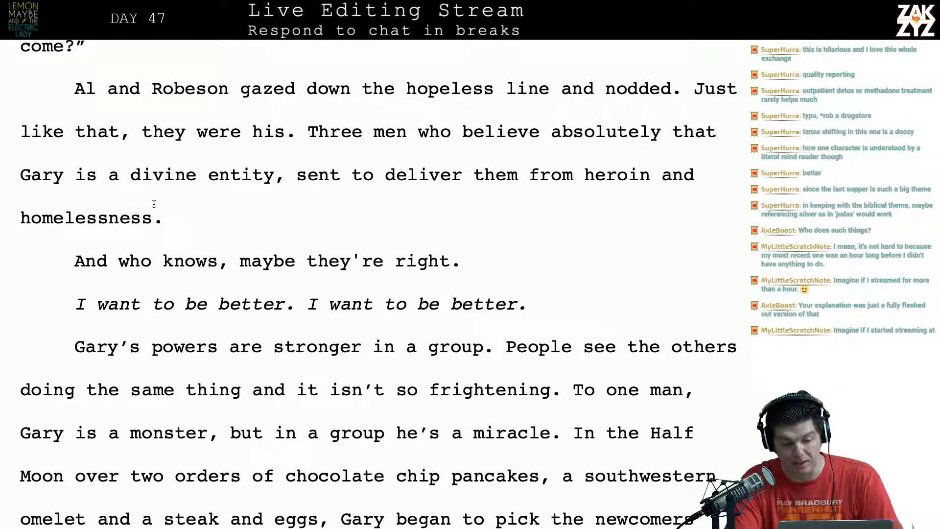
scroll(156, 203, down, 1)
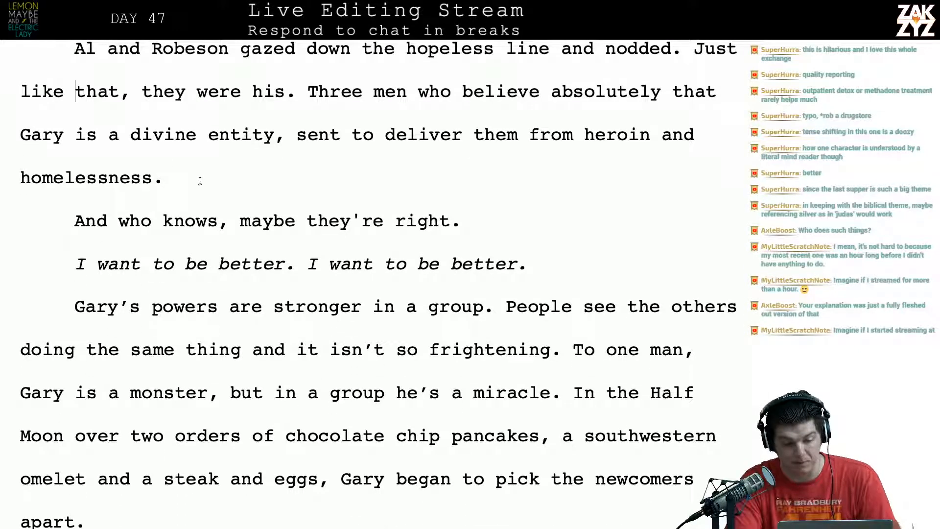
scroll(200, 174, down, 2)
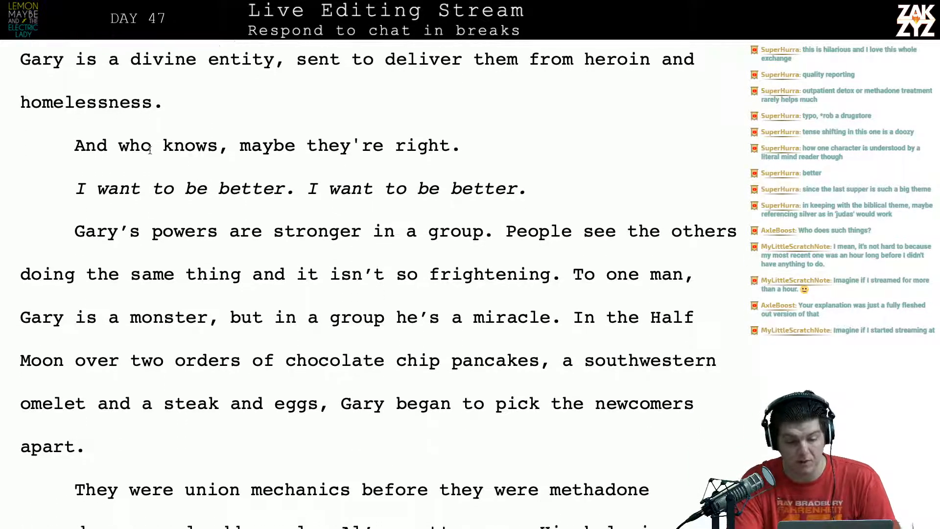
key(Left)
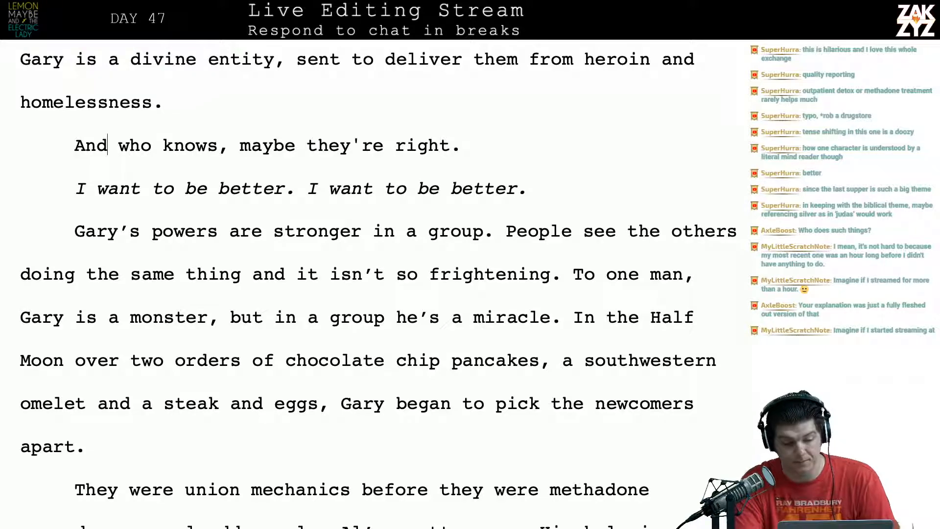
key(BackSpace)
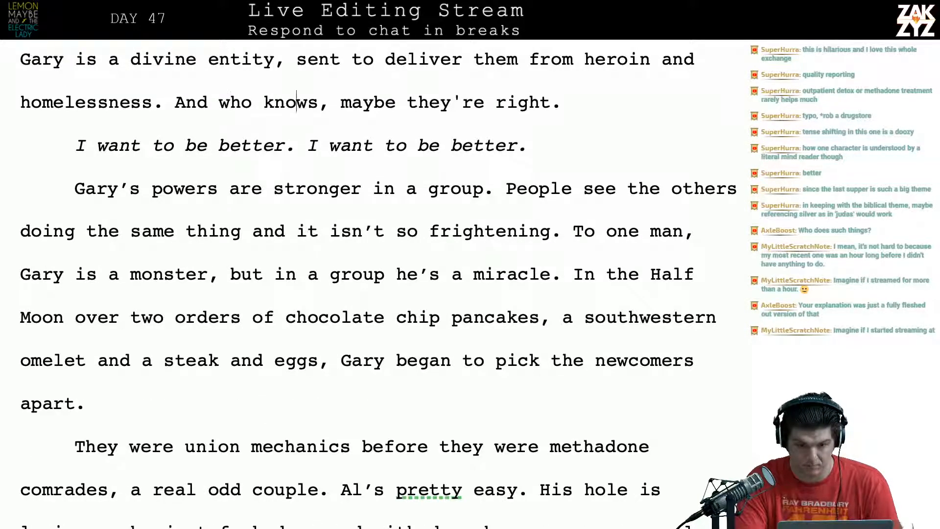
key(Right)
key(Right)
key(Right)
key(Right)
key(Right)
key(Right)
key(Right)
key(Right)
key(Right)
key(Right)
key(Right)
key(Right)
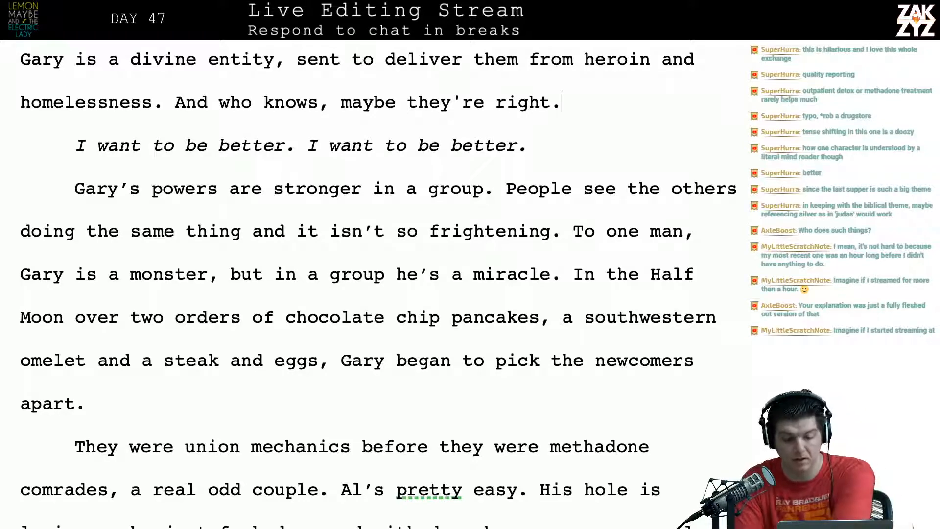
Split the paragraph after "Gary’s powers are stronger in a group." so that "People see the others" starts a new paragraph.
scroll(6, 98, down, 1)
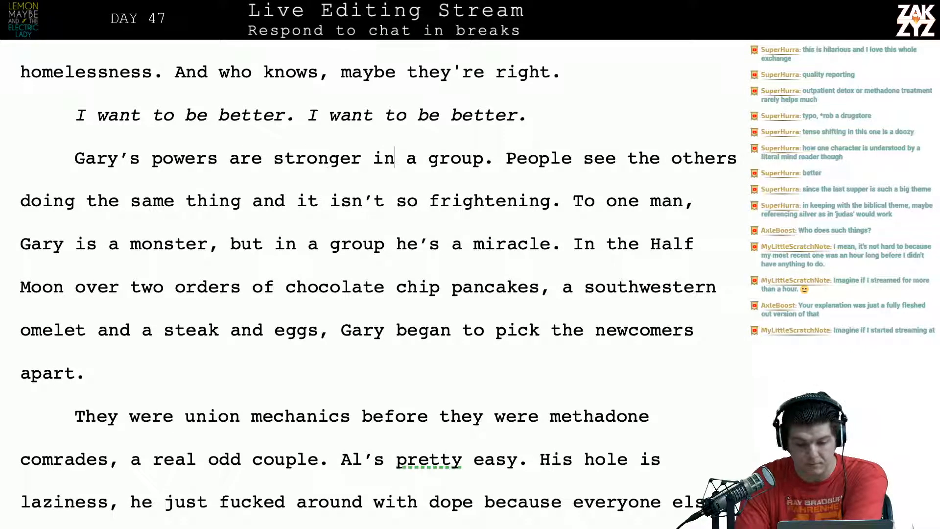
key(Right)
key(Right)
scroll(378, 274, down, 1)
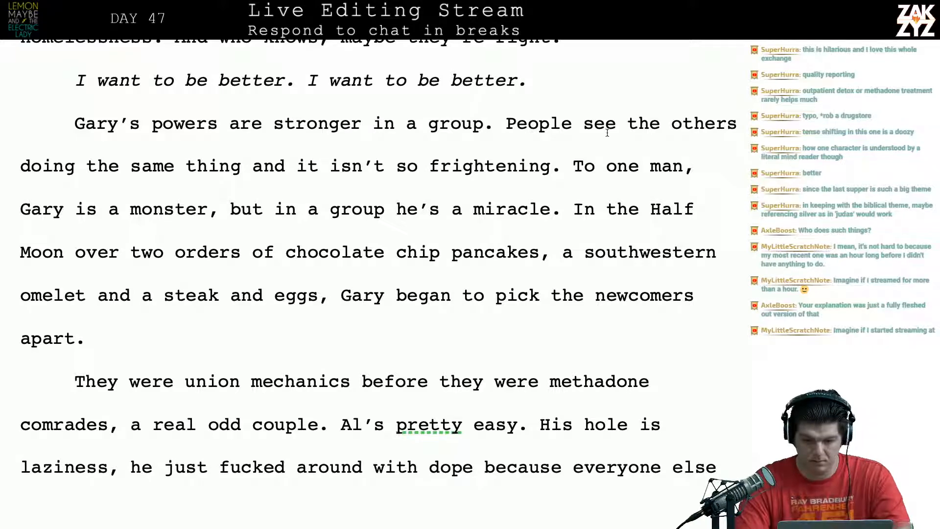
click(498, 125)
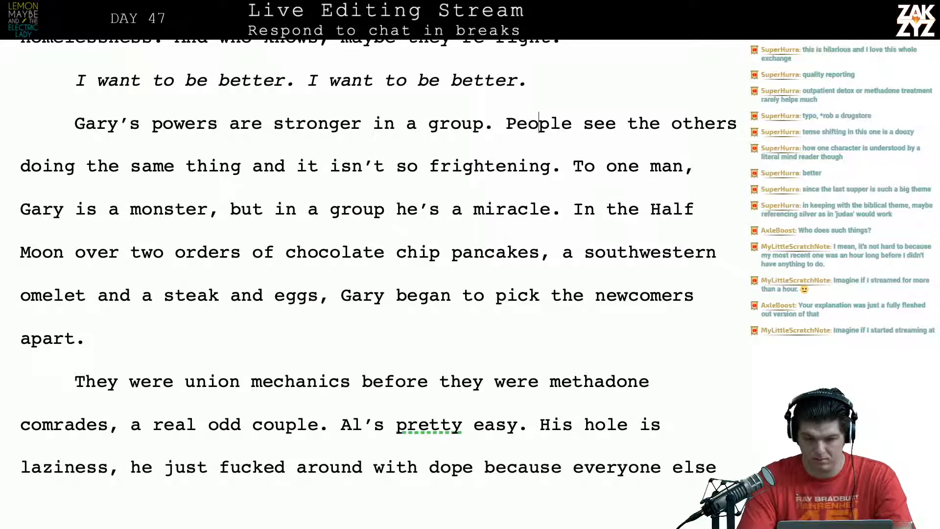
key(BackSpace)
key(Return)
key(Left)
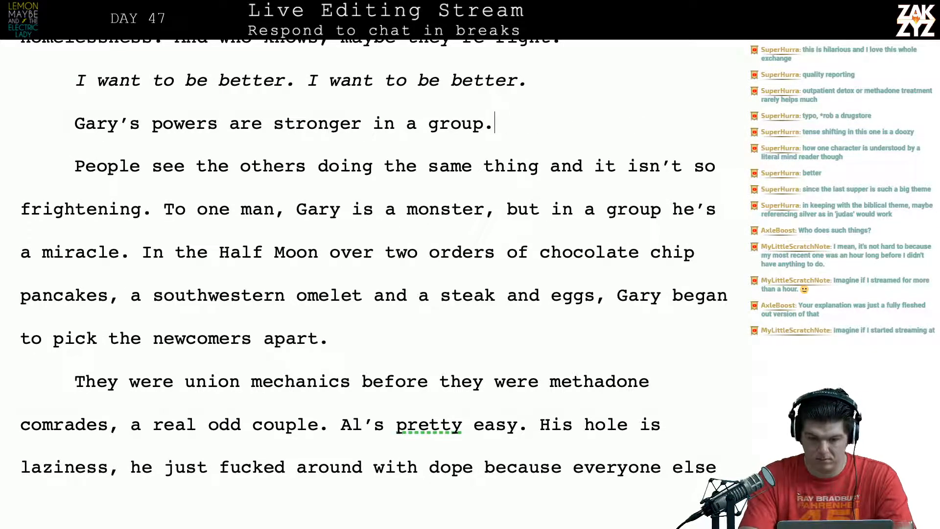
Extend "Gary’s powers are stronger in a group" with ", because people can see the same thing happening to others and it isn’t so frightening.".
text(be)
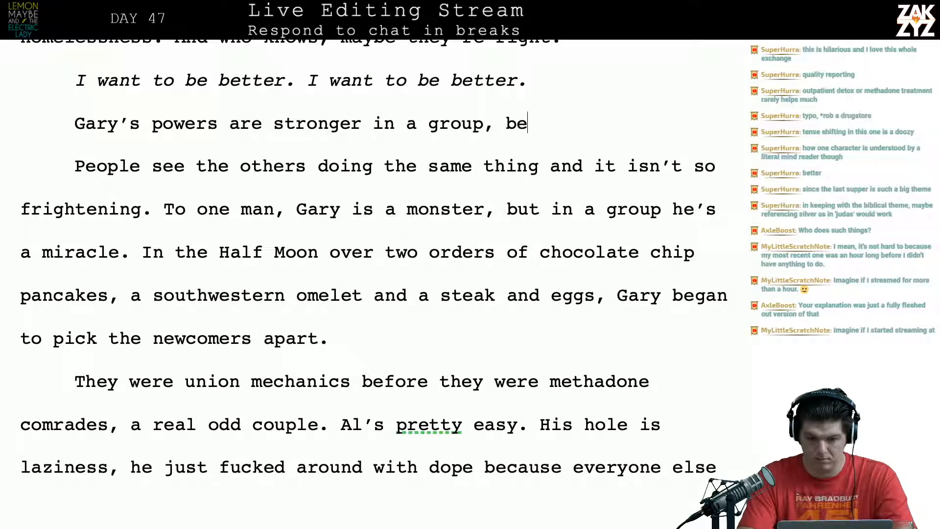
text(cause people )
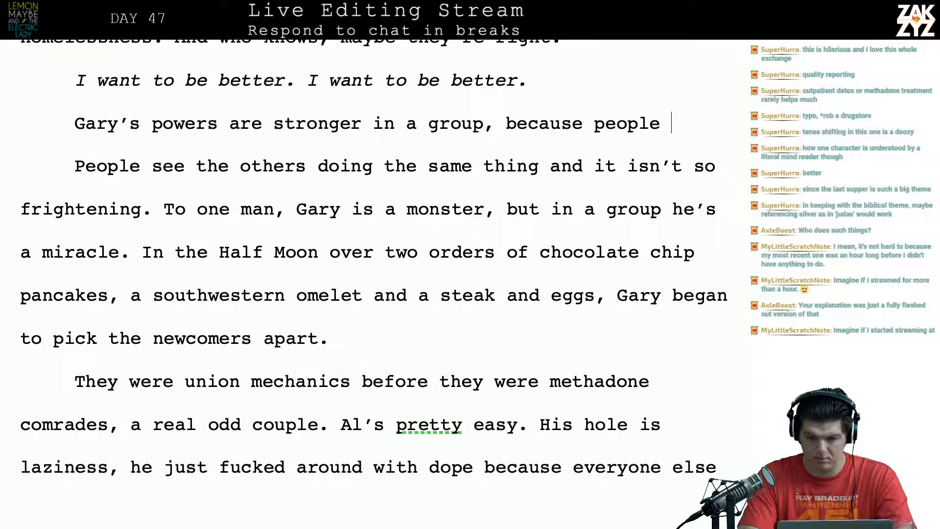
text(can see the sem)
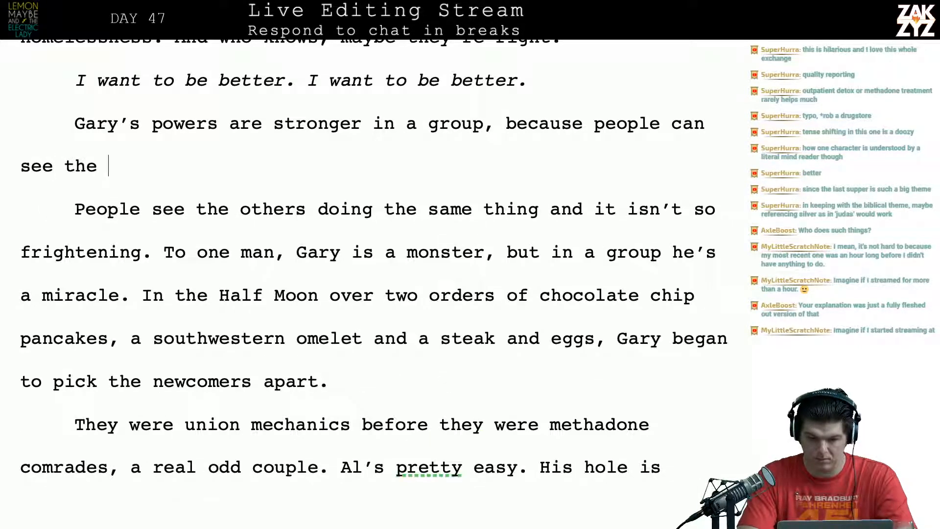
key(BackSpace)
key(BackSpace)
text(a)
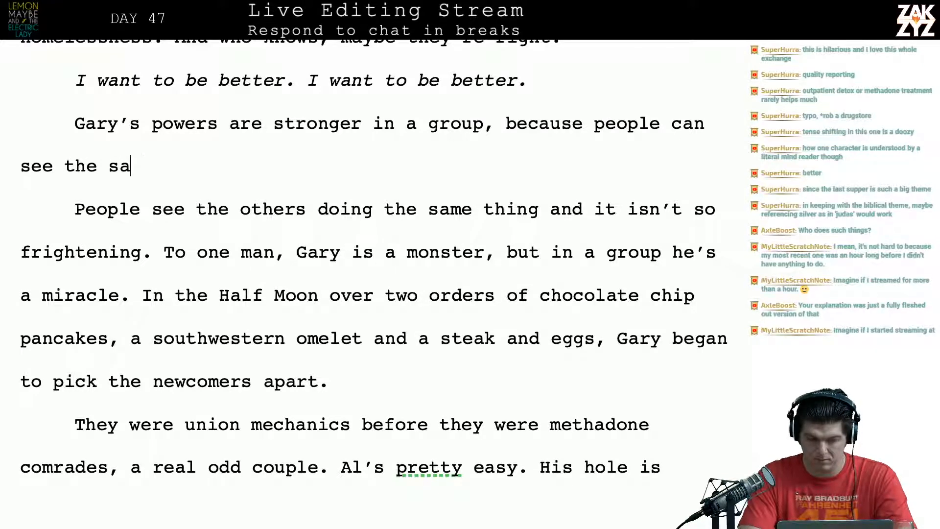
text(me thing happenin)
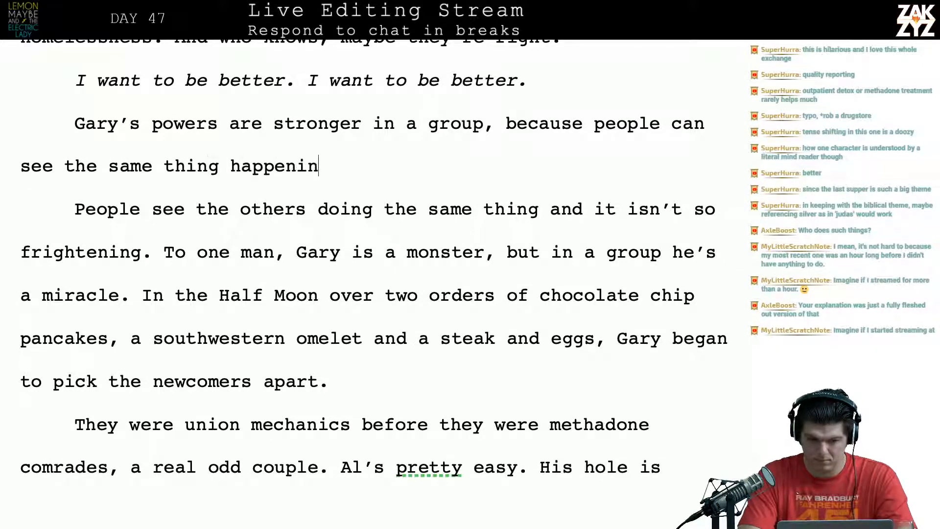
text(g to others and it)
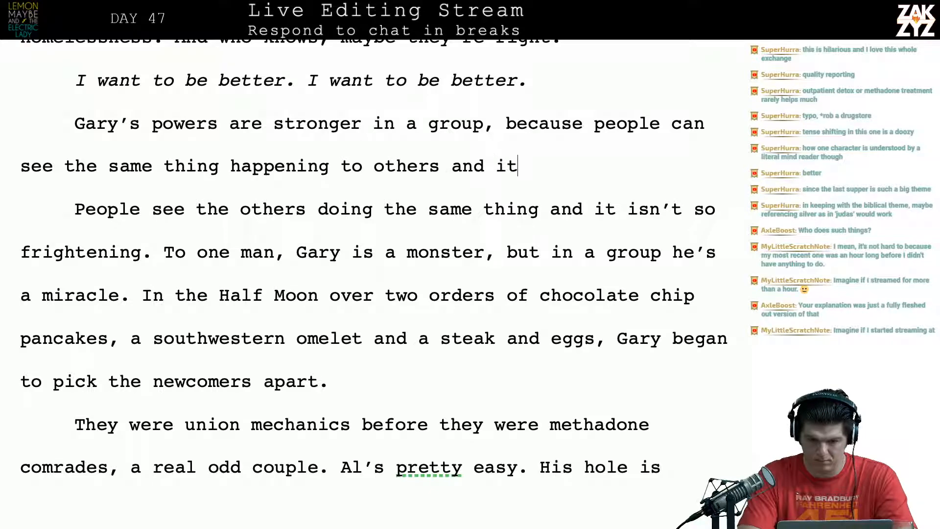
text( isn't so fright)
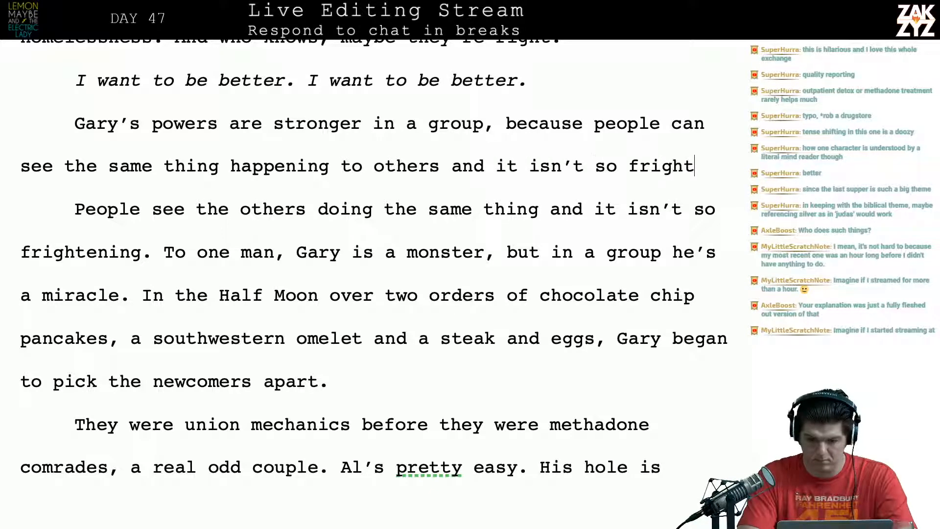
text(ening.)
Delete the duplicate sentence starting "People see the others" with its paragraph break, joining "To one man" onto the paragraph above.
key(shift+Down)
key(shift+Down)
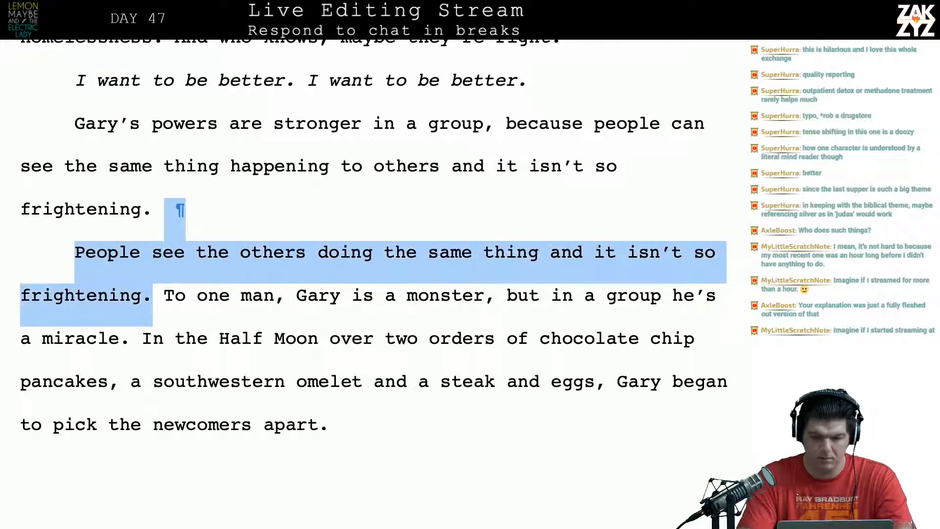
key(BackSpace)
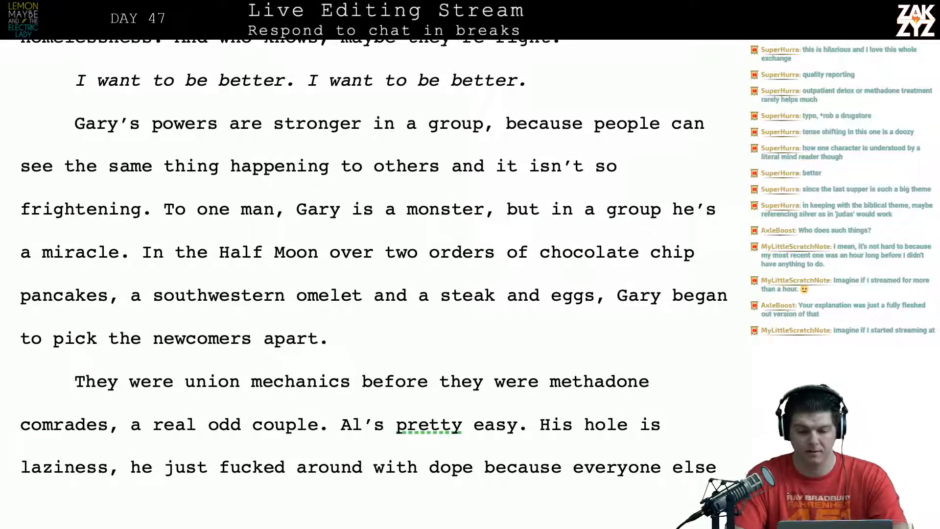
End the sentence after "stronger in a group." and add "Seeing the same thing happening to others makes it less frightening.".
key(BackSpace)
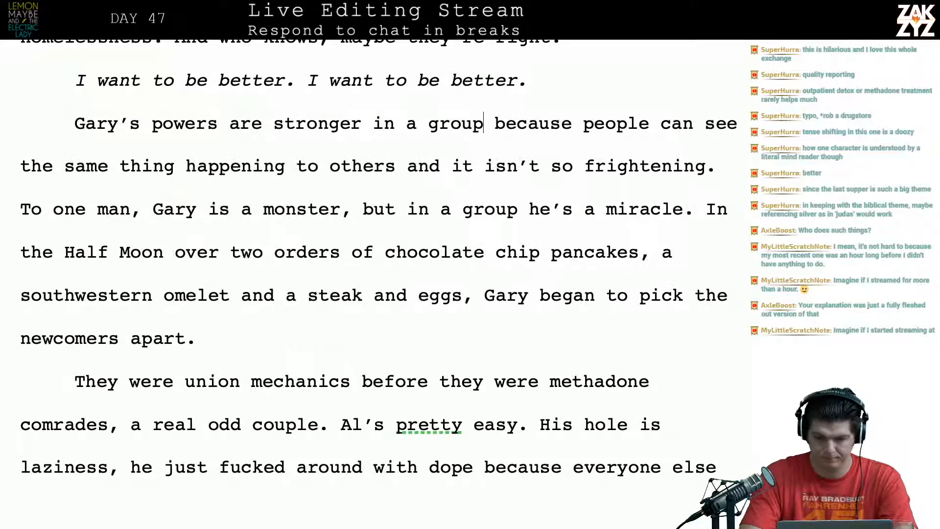
text(. Seeing )
text(the same thin)
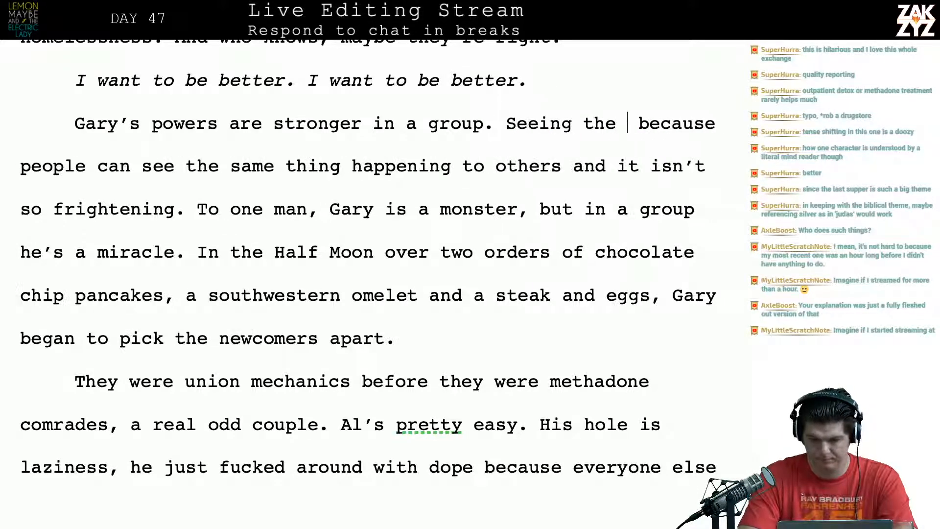
text(g happening to)
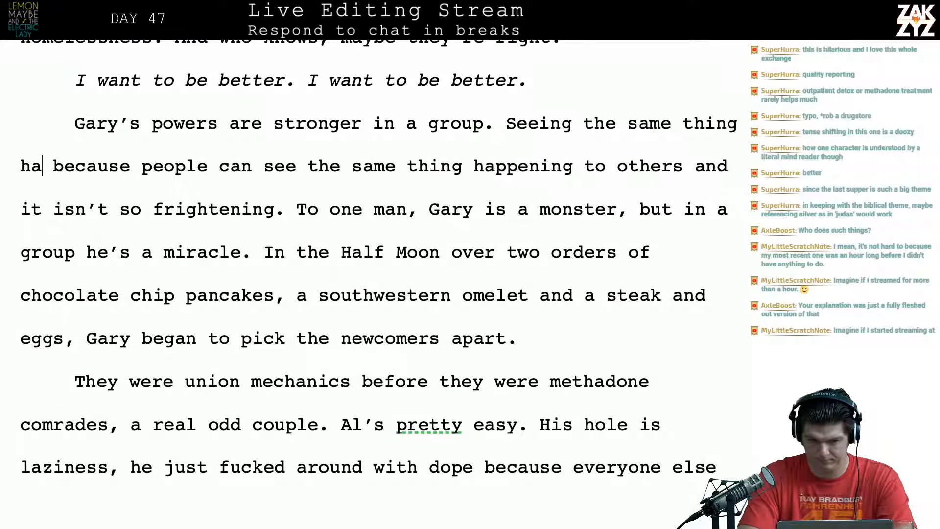
text( others makes it )
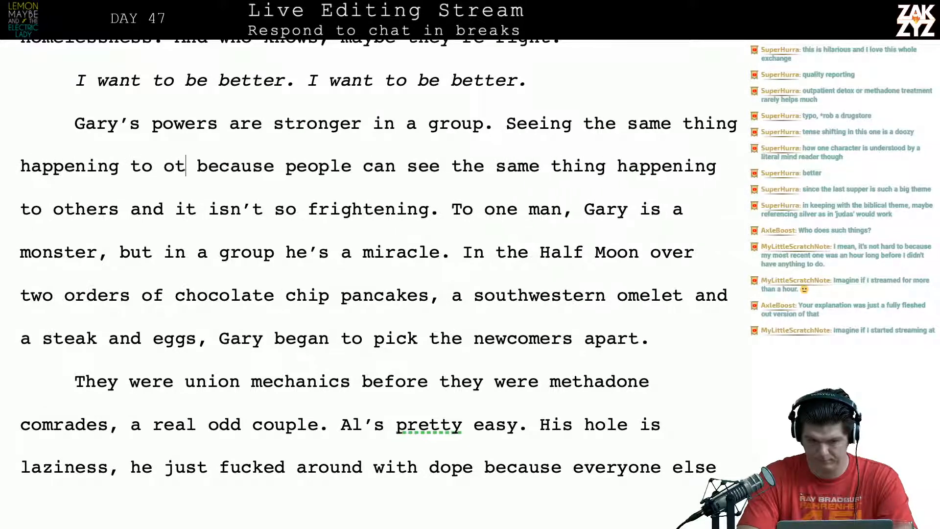
text(less frighti)
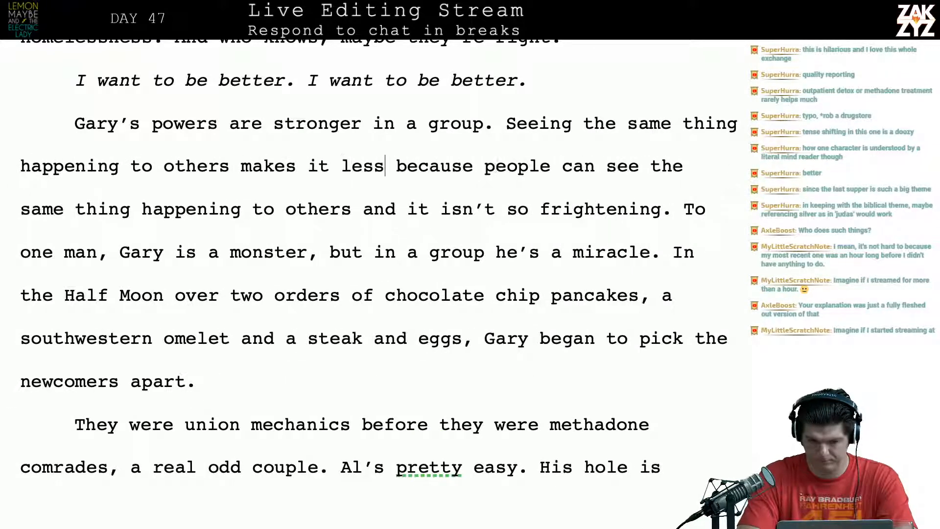
text(ening.)
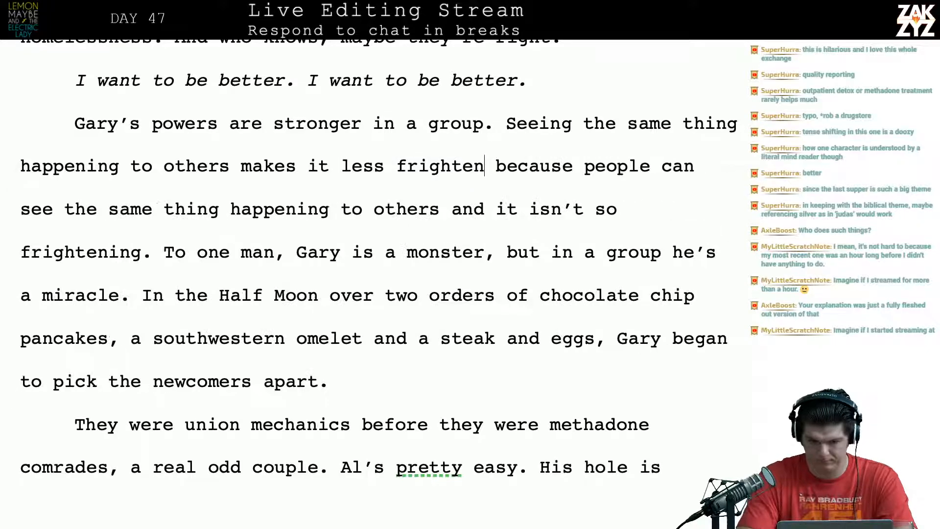
Delete the leftover clause "because people can see the same thing happening to others and it isn’t so frightening." before "To one man".
key(shift+Down)
key(shift+Down)
key(shift+Left)
key(shift+Left)
key(shift+Left)
key(shift+Left)
key(shift+Left)
key(shift+Left)
key(shift+Left)
key(shift+Left)
key(shift+Left)
key(shift+Left)
key(shift+Left)
key(shift+Left)
key(shift+Left)
key(shift+Left)
key(shift+Left)
key(shift+Left)
key(shift+Left)
key(shift+Left)
key(shift+Left)
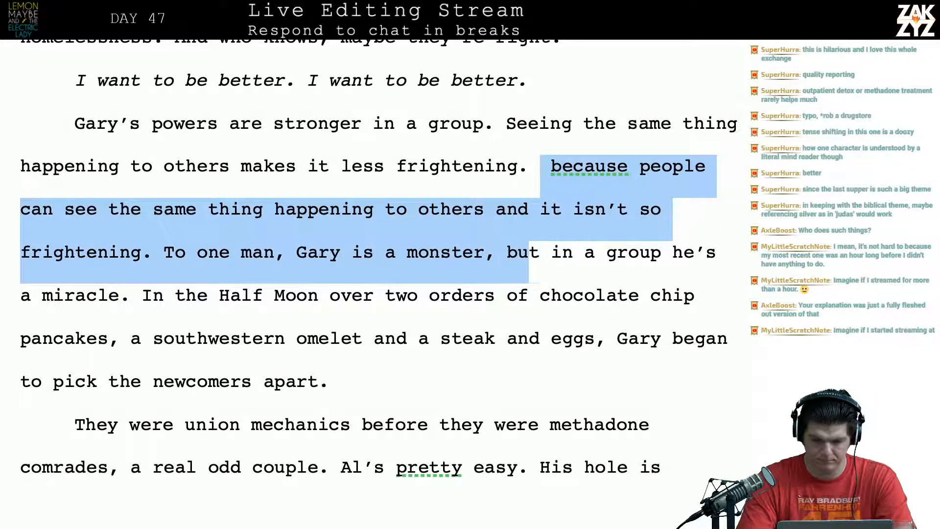
key(shift+Left)
key(shift+Left)
key(shift+Left)
key(shift+Left)
key(shift+Left)
key(shift+Left)
key(shift+Left)
key(shift+Left)
key(shift+Left)
key(shift+Left)
key(shift+Left)
key(shift+Left)
key(shift+Left)
key(shift+Left)
key(shift+Left)
key(shift+Left)
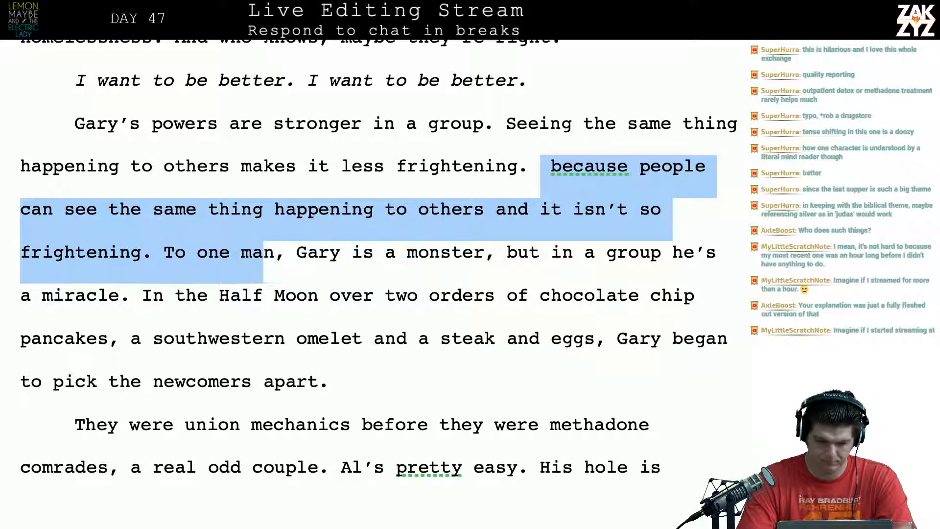
key(BackSpace)
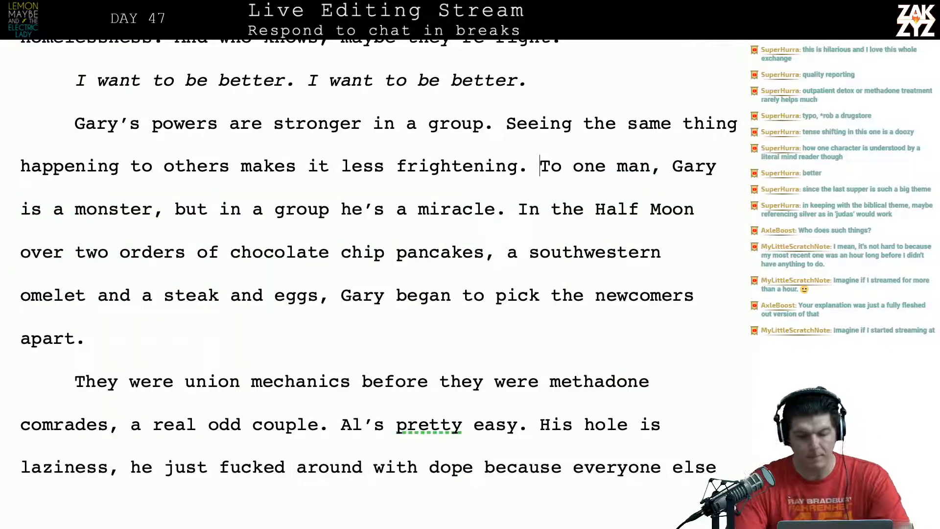
scroll(91, 71, down, 1)
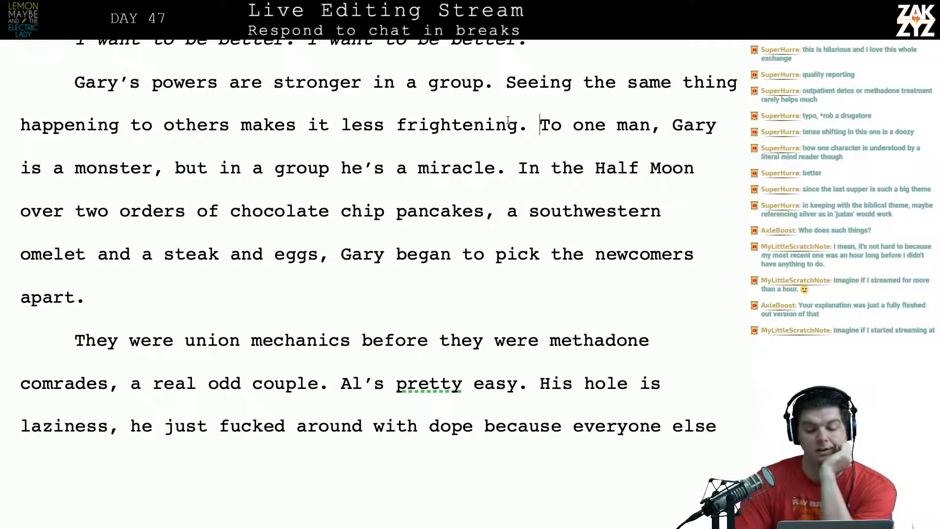
scroll(499, 151, down, 1)
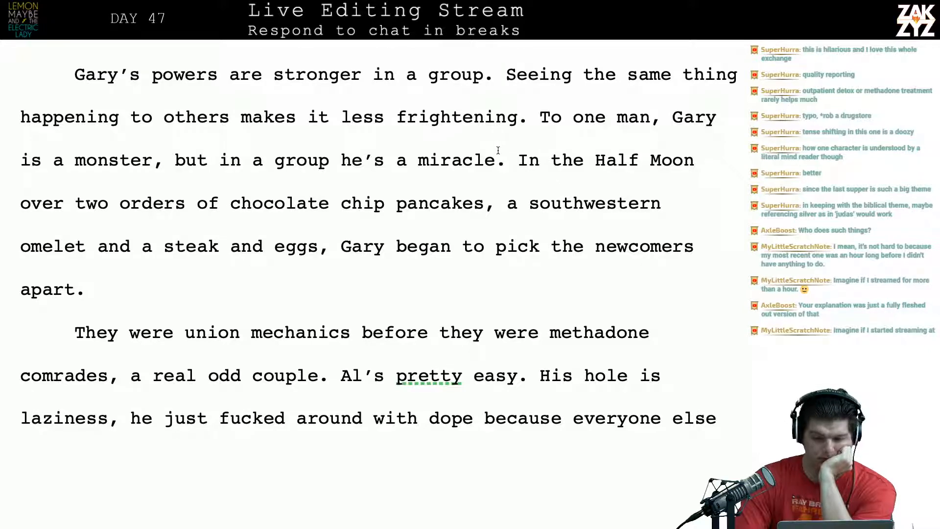
scroll(499, 151, down, 1)
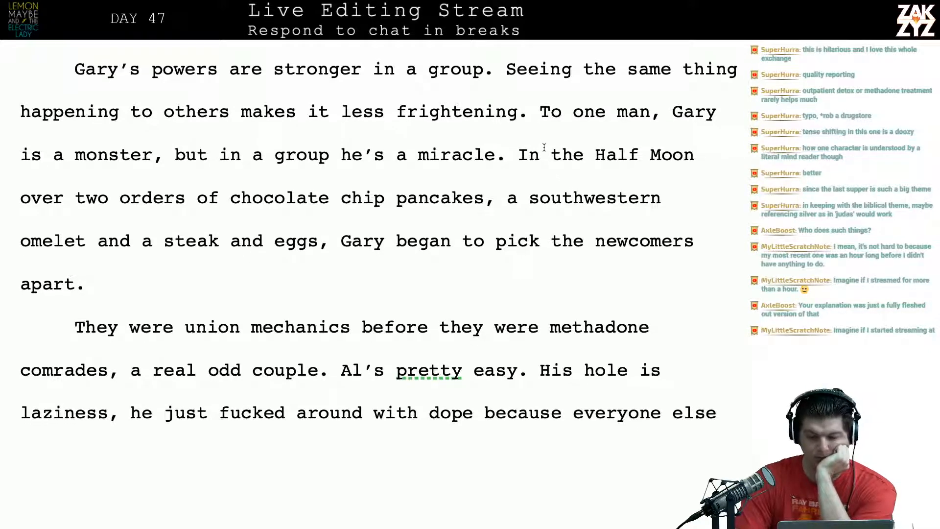
scroll(509, 142, up, 2)
click(488, 135)
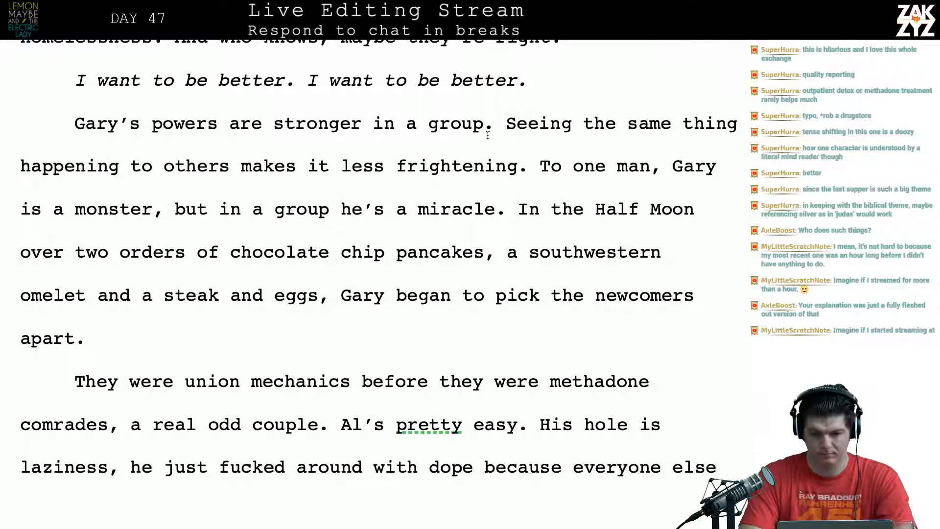
key(Delete)
text(, seeing)
text( others )
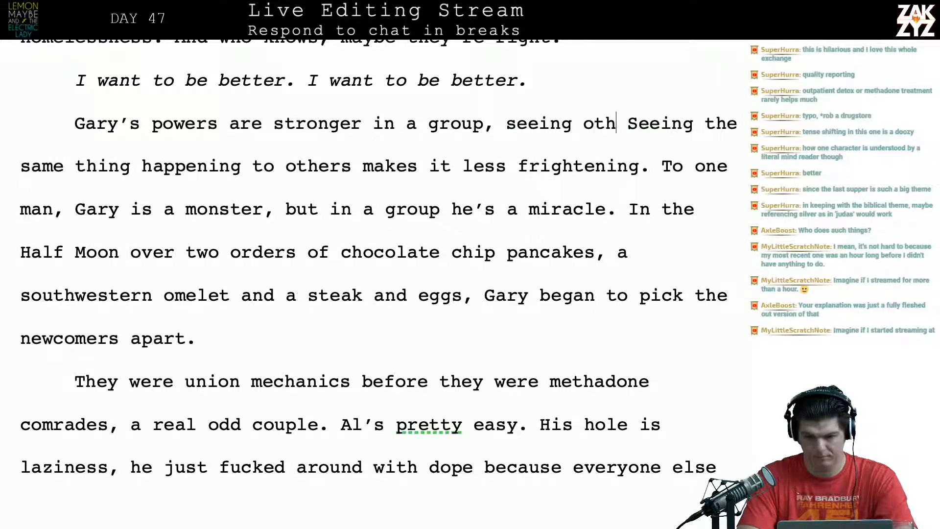
text(af)
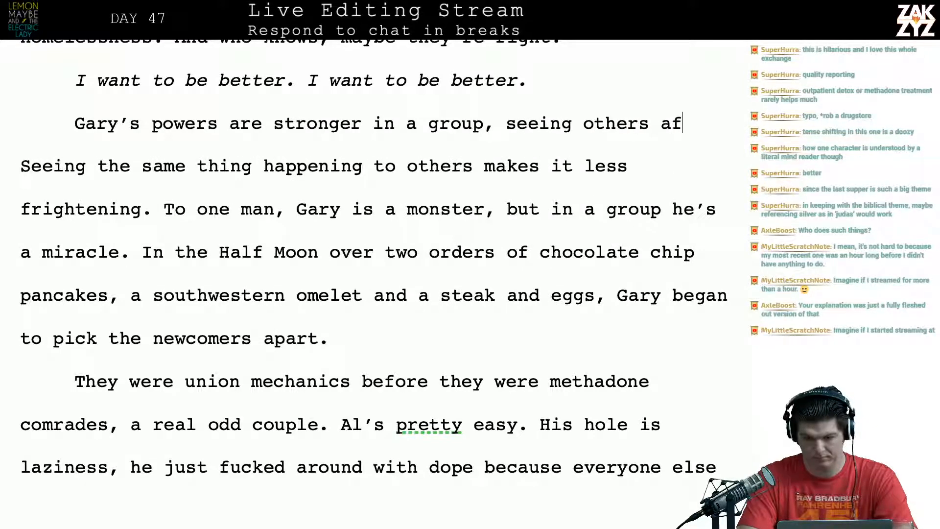
text(fected )
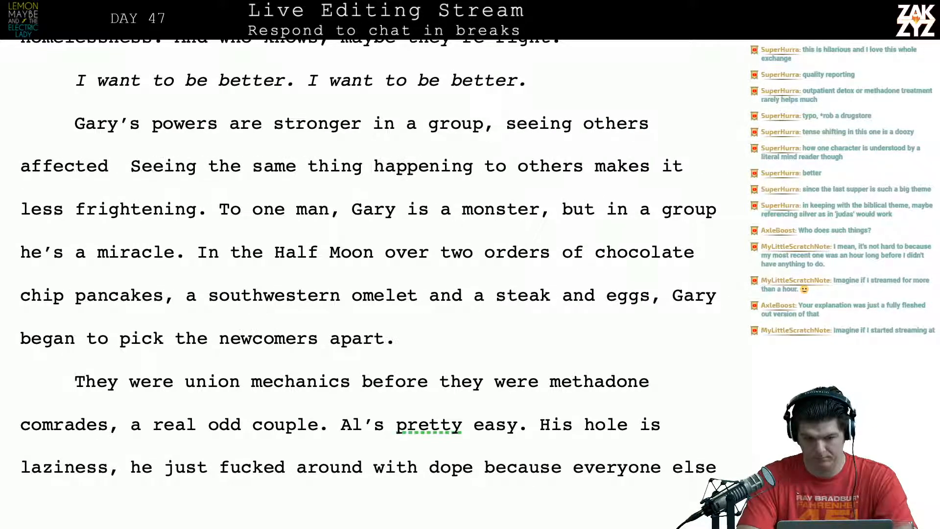
text(make Seeing the s)
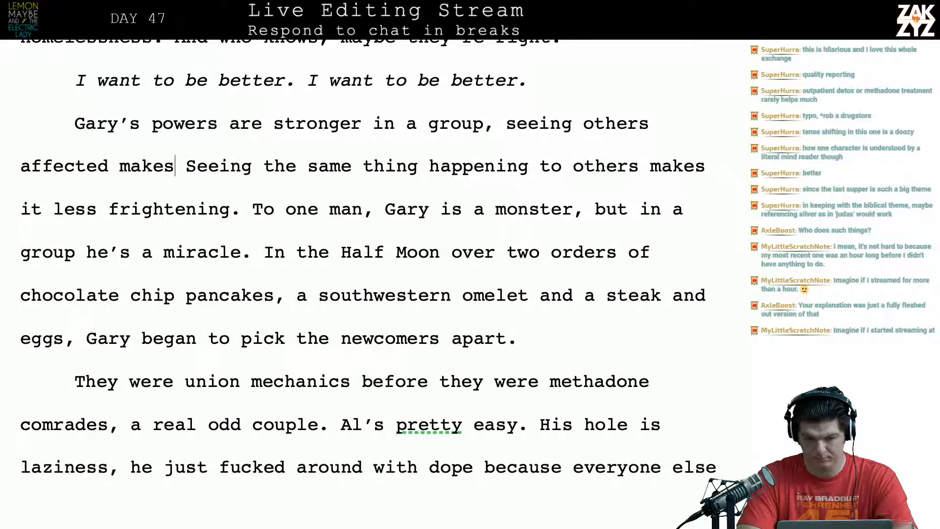
key(BackSpace)
key(BackSpace)
key(BackSpace)
key(BackSpace)
key(BackSpace)
key(BackSpace)
key(BackSpace)
key(BackSpace)
key(BackSpace)
key(BackSpace)
key(BackSpace)
key(BackSpace)
key(BackSpace)
key(BackSpace)
key(BackSpace)
key(BackSpace)
key(BackSpace)
key(BackSpace)
key(BackSpace)
key(BackSpace)
key(BackSpace)
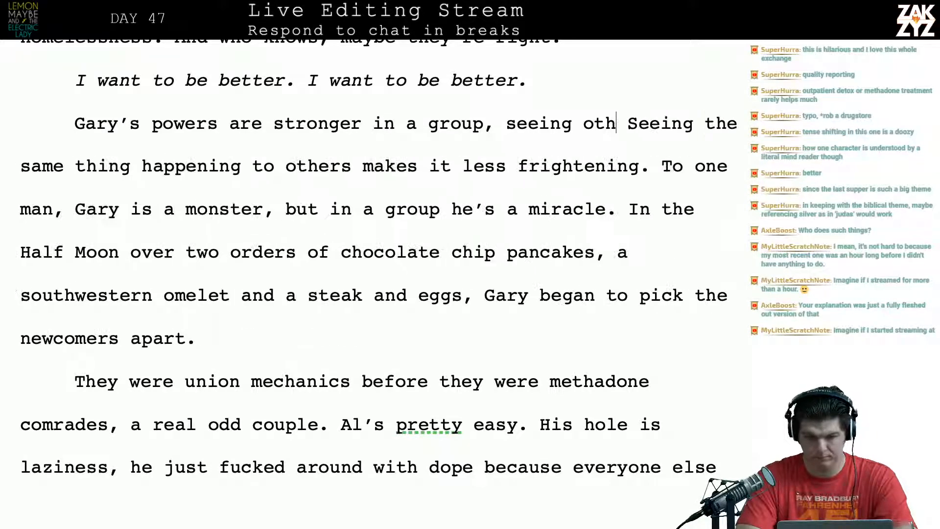
key(BackSpace)
key(BackSpace)
key(BackSpace)
key(BackSpace)
key(BackSpace)
key(BackSpace)
Start a new sentence after "stronger in a group." with "Something about seeing others".
text(. Somethin)
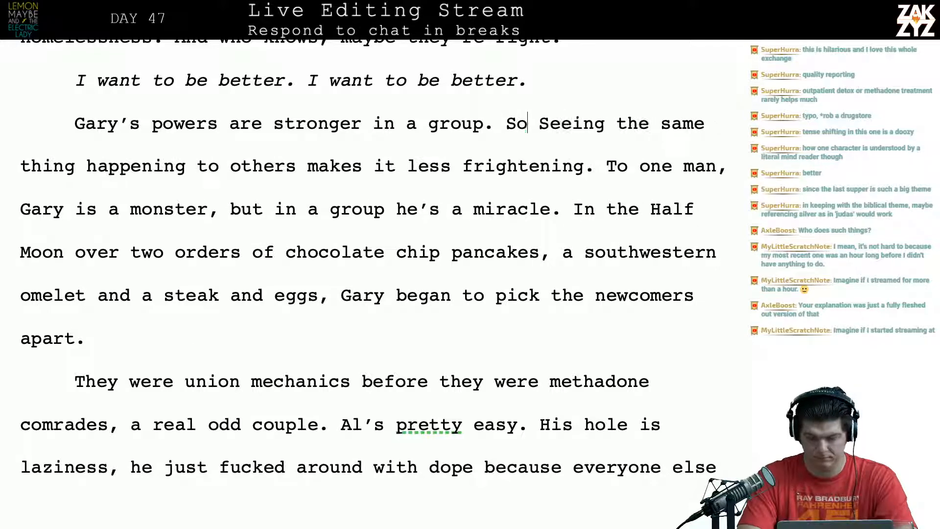
text(g about seeing )
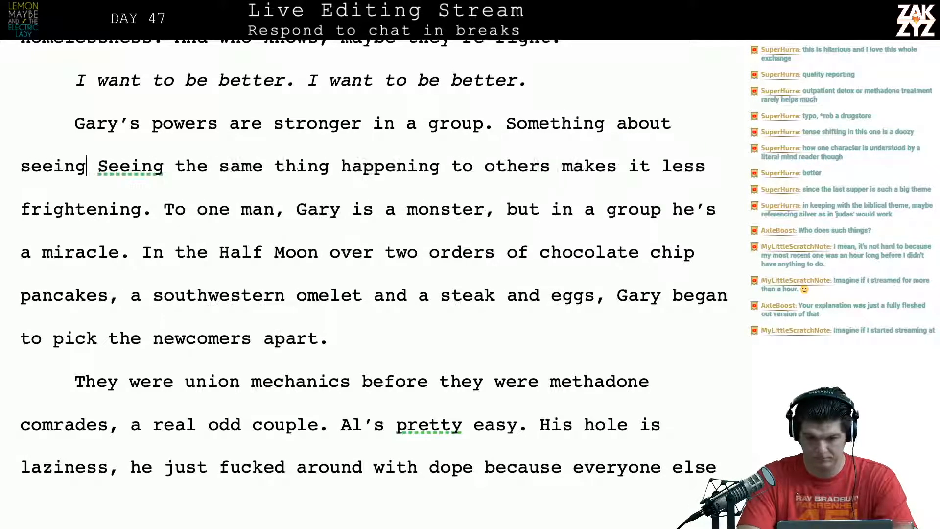
text(others)
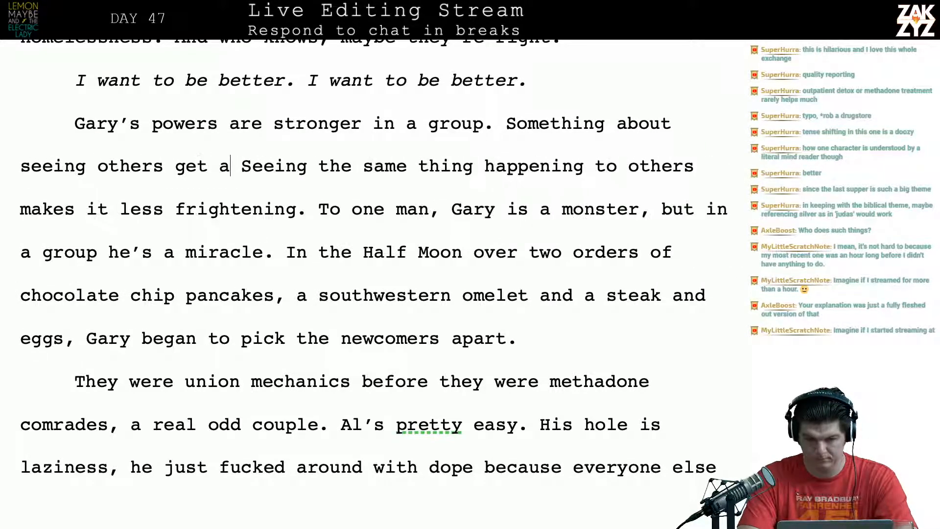
text( get affected makes it)
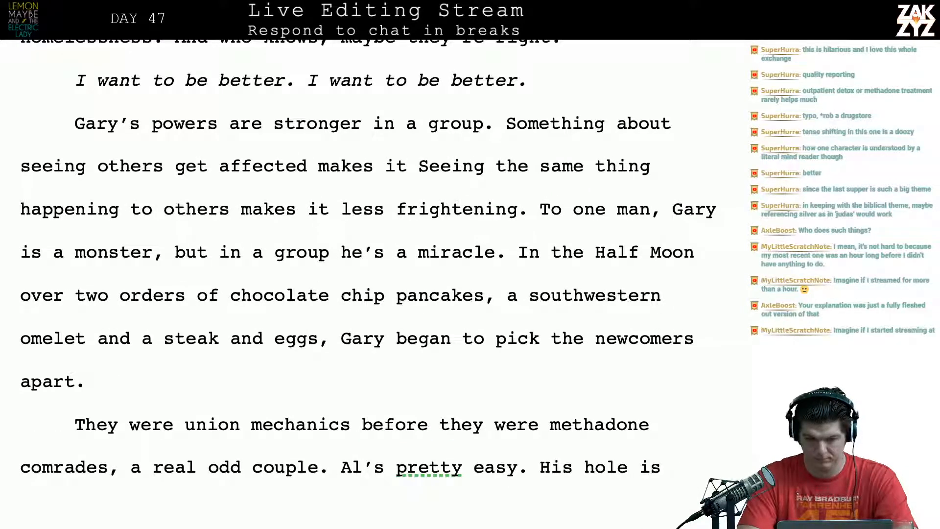
text( seem)
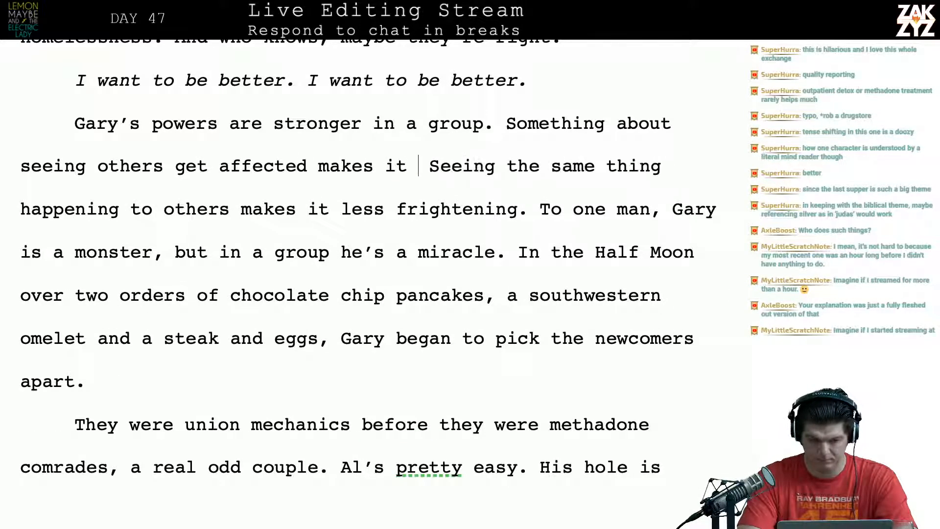
key(BackSpace)
key(BackSpace)
key(BackSpace)
key(BackSpace)
key(BackSpace)
key(BackSpace)
key(BackSpace)
key(BackSpace)
key(BackSpace)
key(BackSpace)
key(BackSpace)
key(BackSpace)
key(BackSpace)
key(BackSpace)
key(BackSpace)
key(BackSpace)
key(BackSpace)
key(BackSpace)
key(BackSpace)
key(BackSpace)
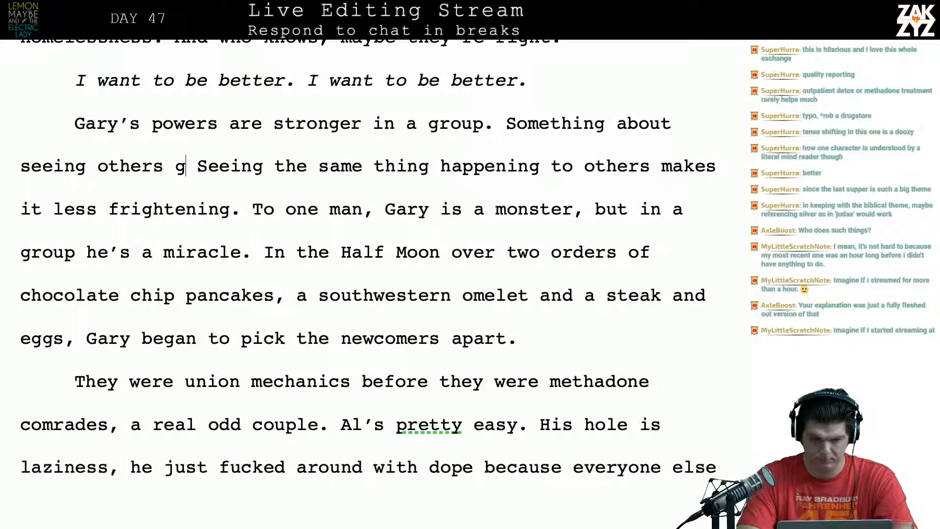
key(BackSpace)
key(BackSpace)
Move the text from "Seeing the same thing" into a separate paragraph and continue "seeing others" with "get their minds read makes it less frightening, and".
key(Return)
key(Return)
key(Left)
key(Left)
key(Left)
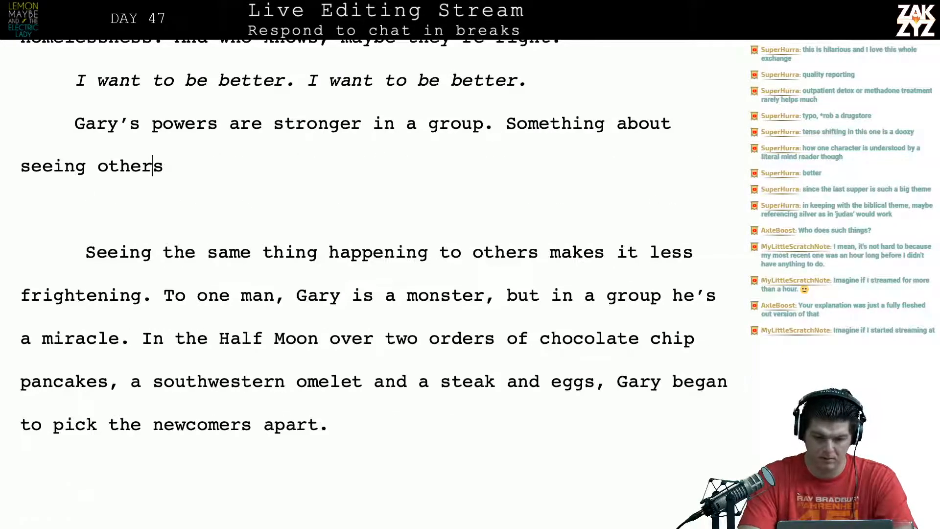
text(get the)
text(ir mind)
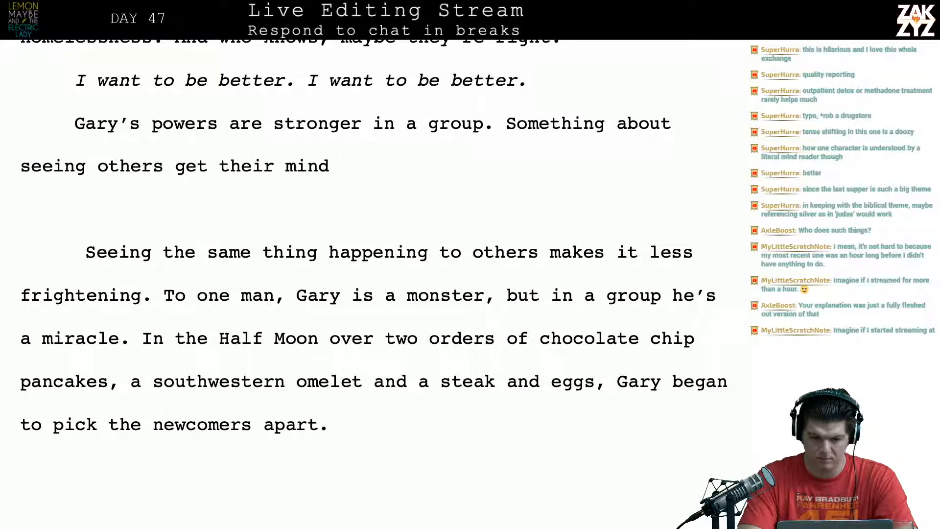
key(BackSpace)
text(s read mea)
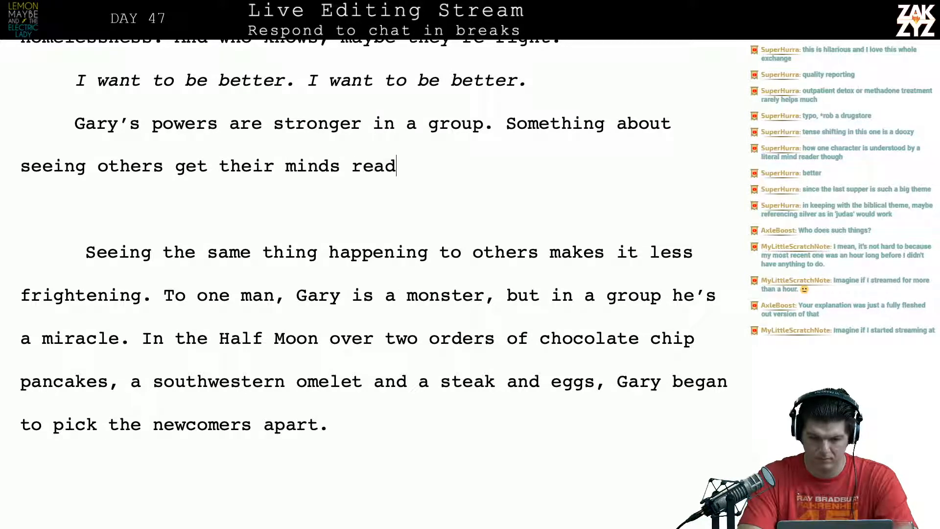
key(BackSpace)
key(BackSpace)
text(akes it lesss f)
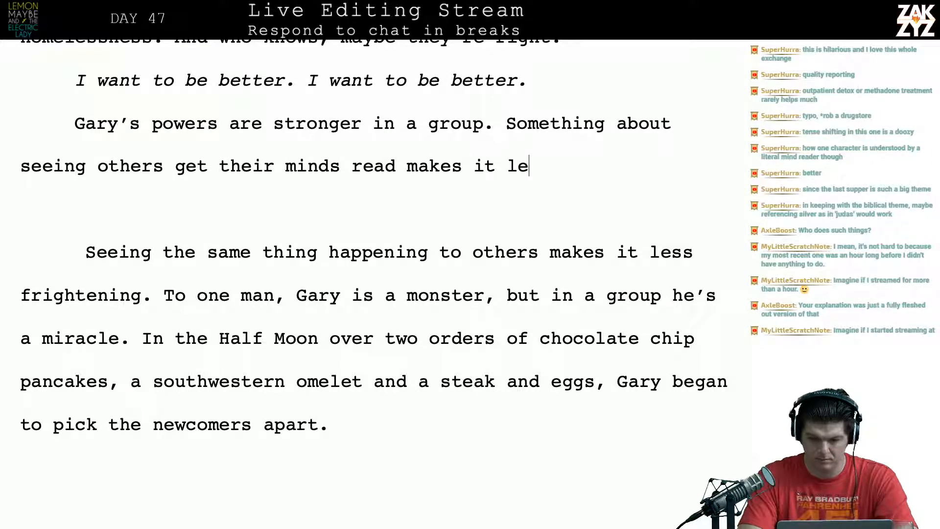
key(BackSpace)
key(BackSpace)
key(BackSpace)
text(fri)
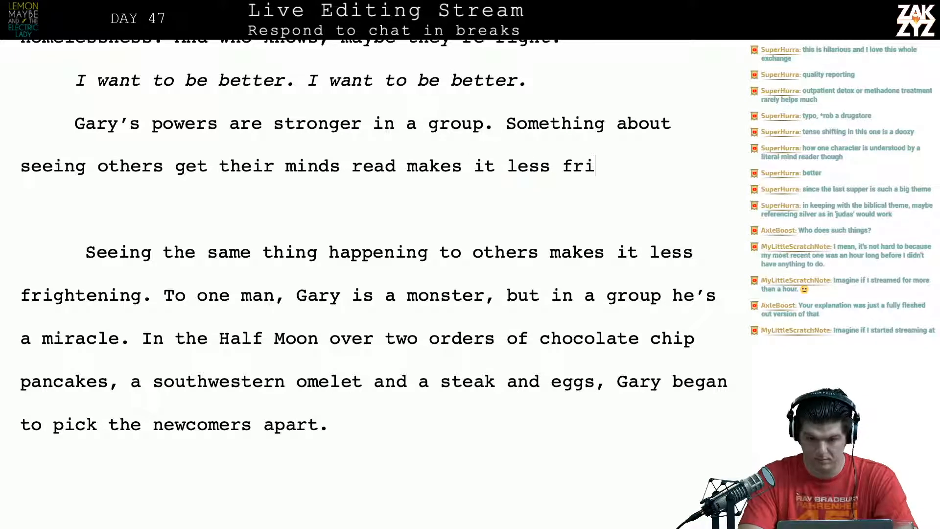
text(ghtening, and )
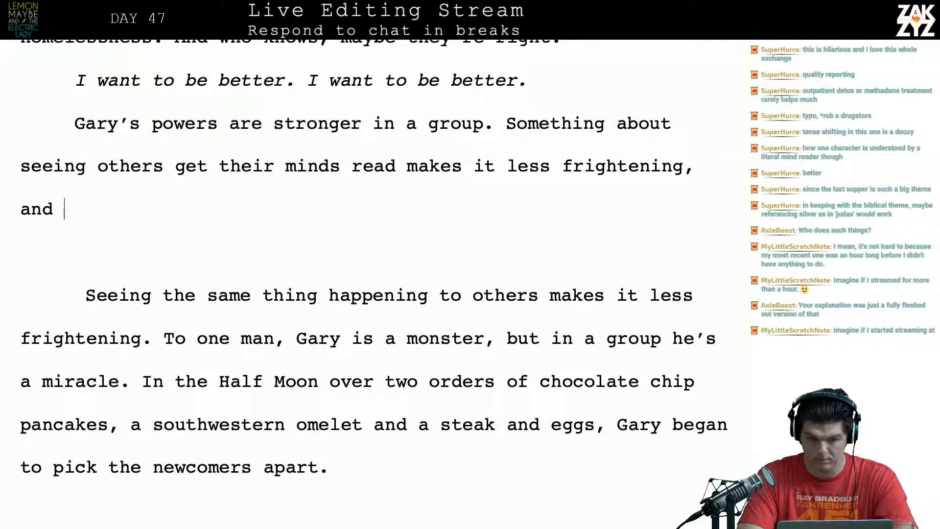
Finish the new sentence with "people let their guards down a bit.".
text(people let their)
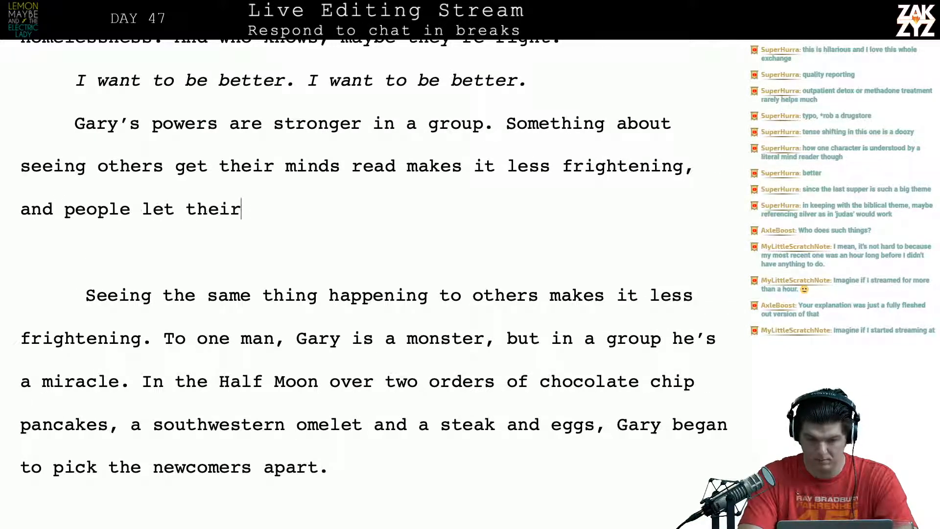
text( guards down a bit.)
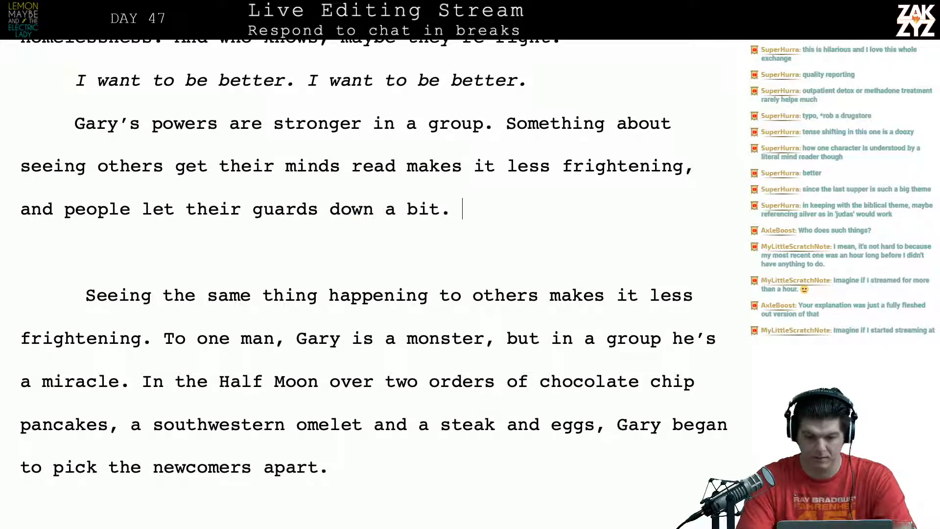
key(shift+Down)
key(shift+Down)
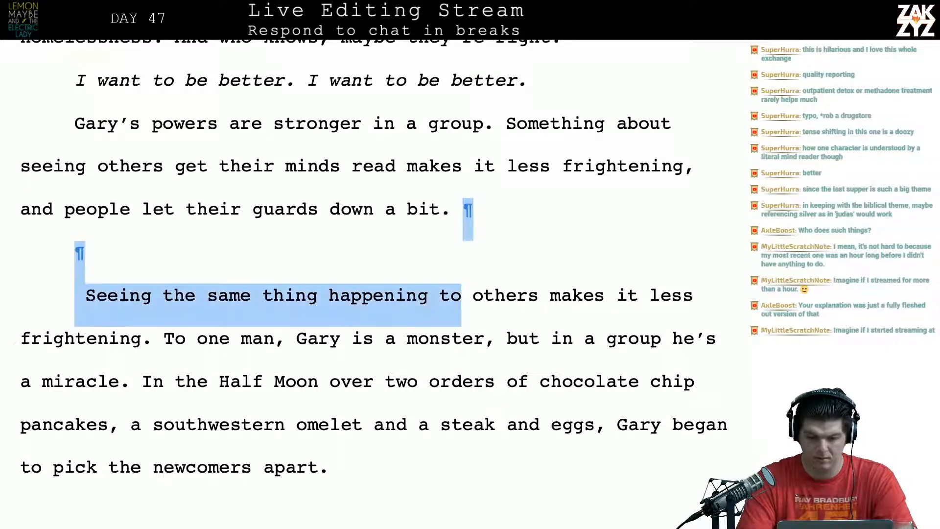
key(Left)
Replace "let their guards down a bit." with "open up more." at the end of the new sentence.
key(BackSpace)
key(BackSpace)
key(BackSpace)
key(BackSpace)
key(BackSpace)
key(BackSpace)
key(BackSpace)
key(BackSpace)
key(BackSpace)
key(BackSpace)
key(BackSpace)
key(BackSpace)
key(BackSpace)
key(BackSpace)
key(BackSpace)
key(BackSpace)
key(BackSpace)
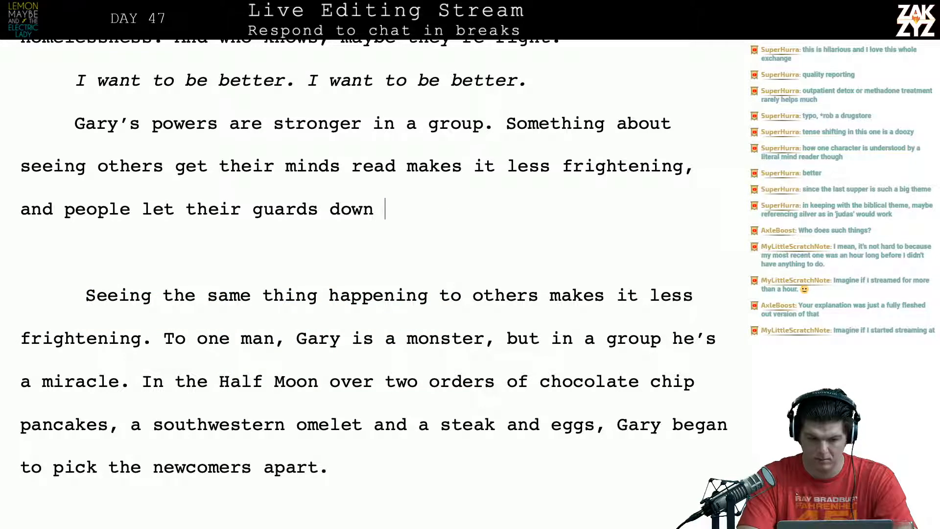
key(BackSpace)
key(BackSpace)
key(BackSpace)
key(BackSpace)
key(BackSpace)
key(BackSpace)
key(BackSpace)
key(BackSpace)
key(BackSpace)
key(BackSpace)
key(BackSpace)
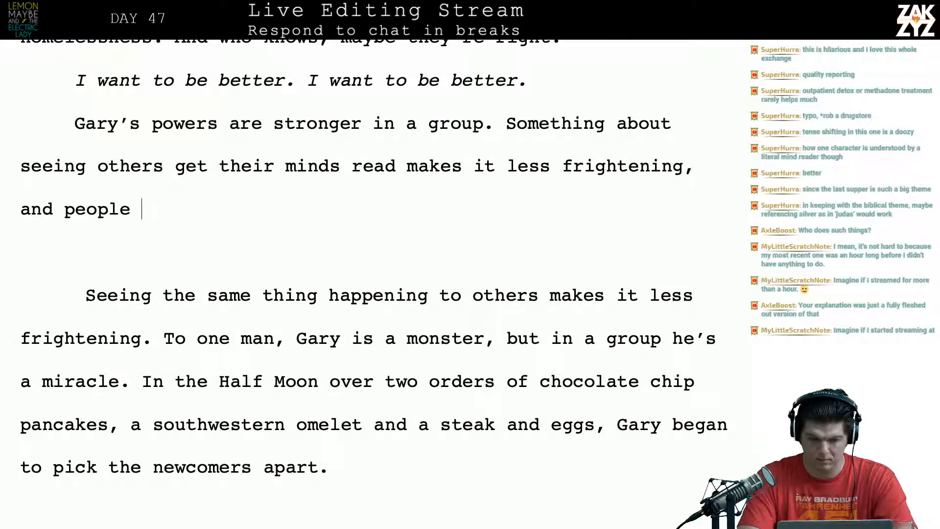
text(open up more.)
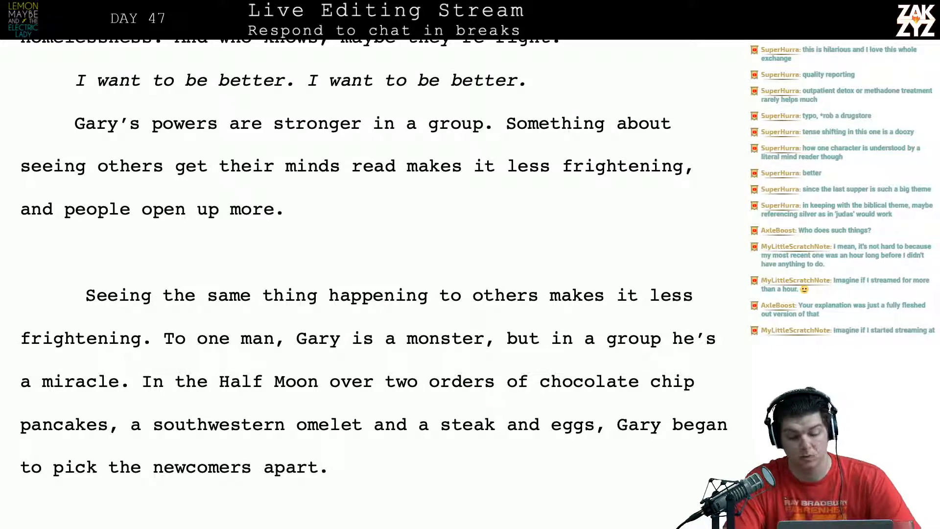
Delete the sentence "Seeing the same thing happening to others makes it less frightening." and the breaks before it, joining "To one man" onto the paragraph above.
drag(150, 341, 38, 257)
key(BackSpace)
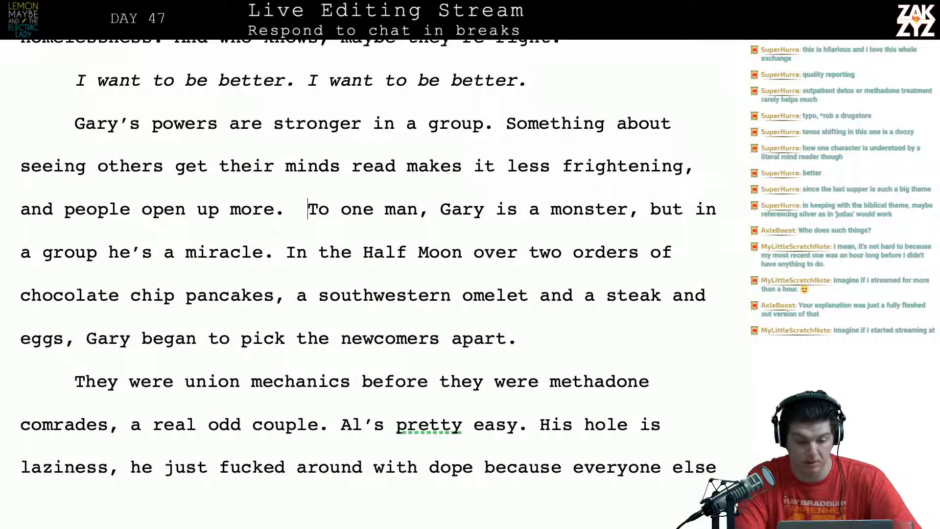
key(BackSpace)
Split the sentence starting "In the Half Moon" into its own paragraph, with a blank line after "he’s a miracle.".
click(296, 253)
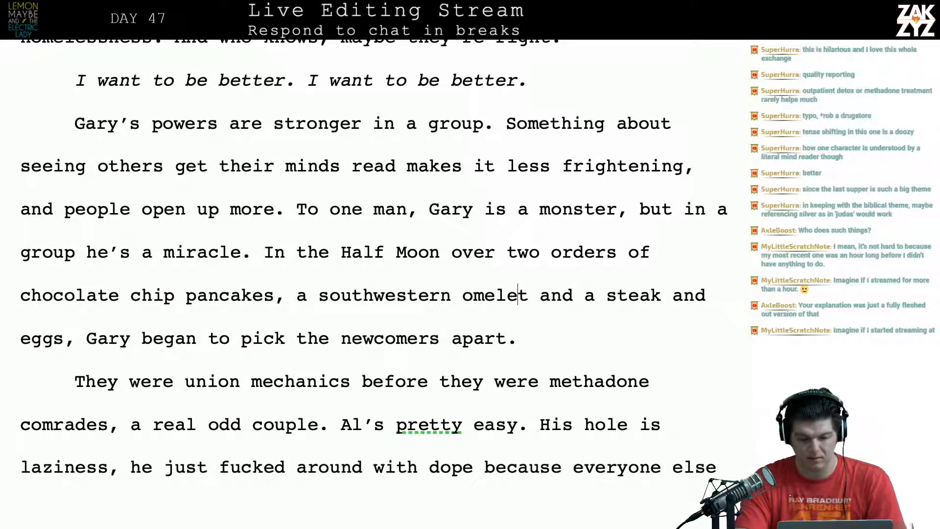
key(Left)
key(Left)
key(Left)
key(Left)
key(Left)
key(Left)
key(Left)
key(Left)
key(Left)
key(Left)
key(Left)
key(Left)
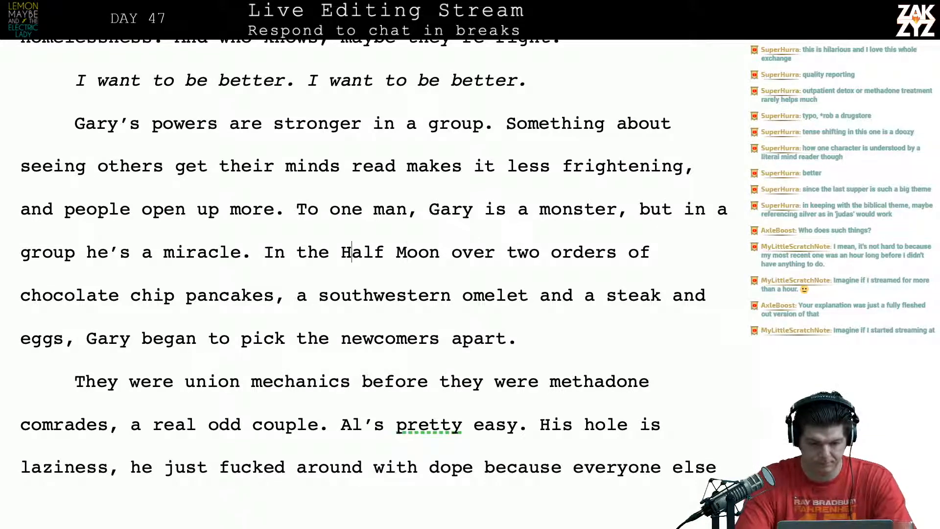
key(Return)
key(Return)
key(Up)
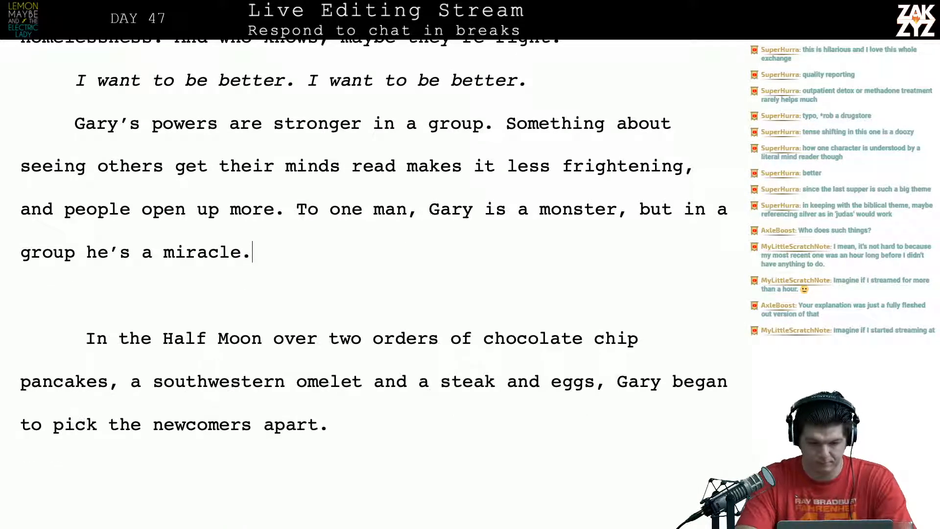
Add "Over breakfast, Gary began to dismantle the two newcomers to try and figure out if he could fix them." after "he’s a miracle.".
text(Over br)
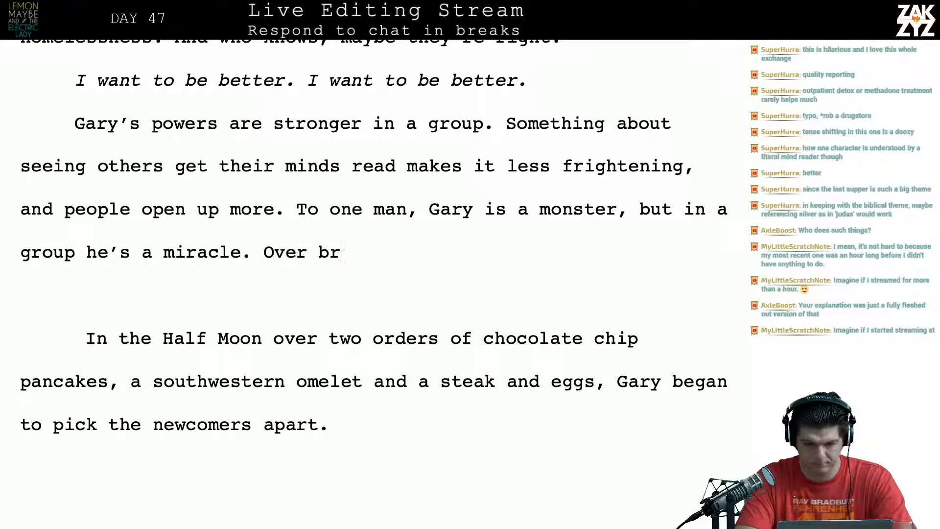
text(eakfast)
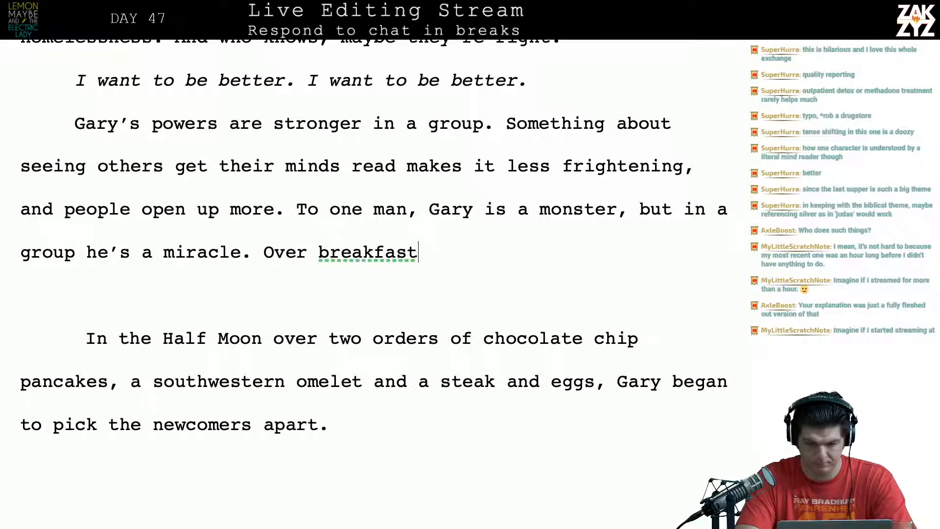
text(, Gary began)
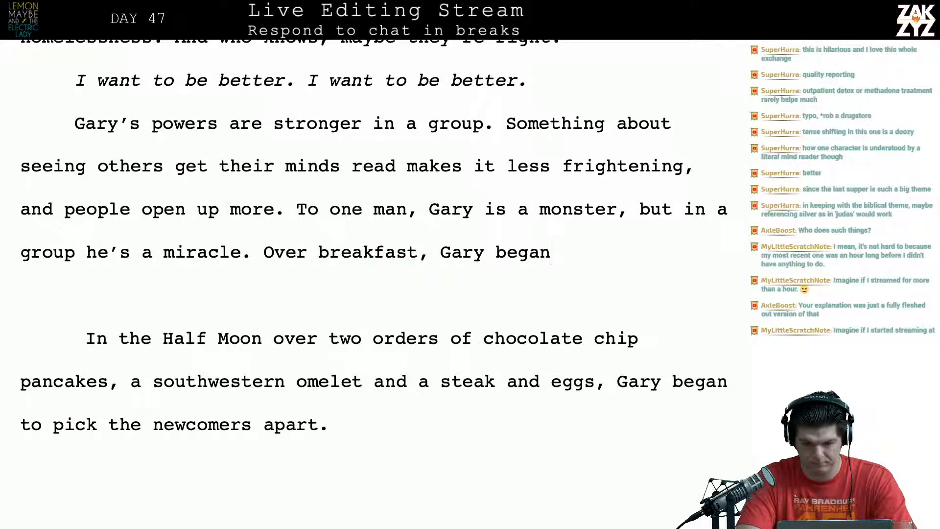
text( to dismantle)
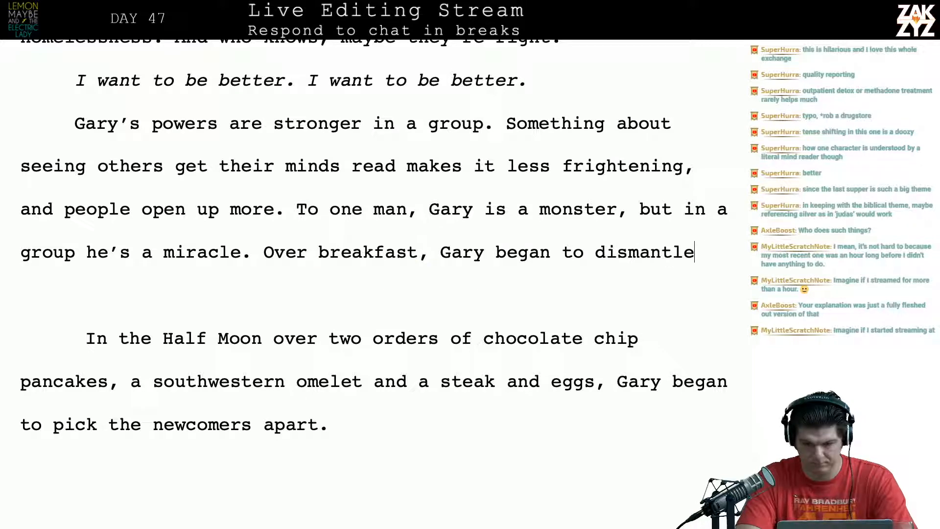
text( the two newco)
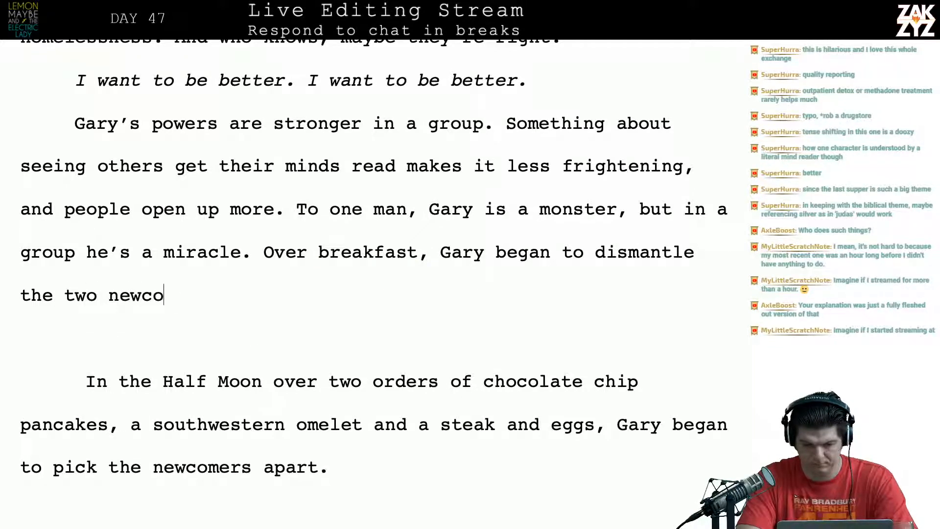
text(mers to try)
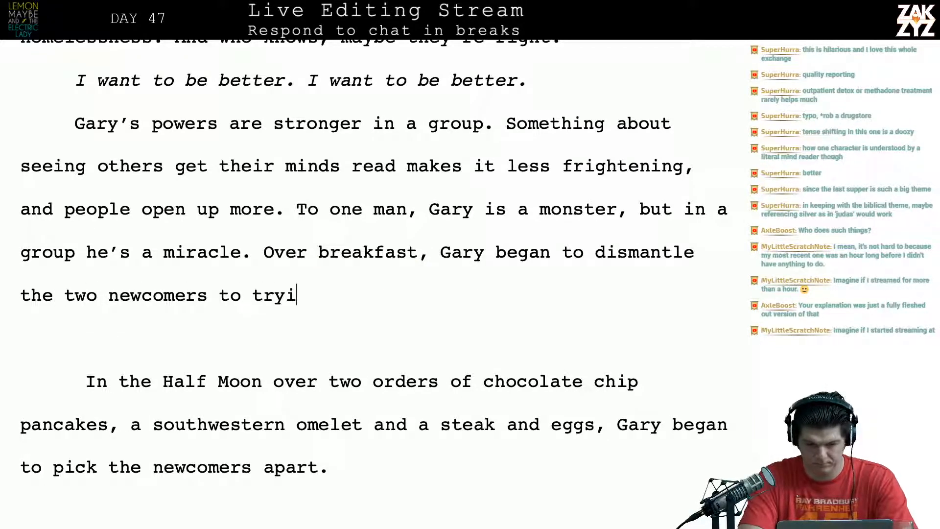
key(BackSpace)
key(BackSpace)
text(y and f)
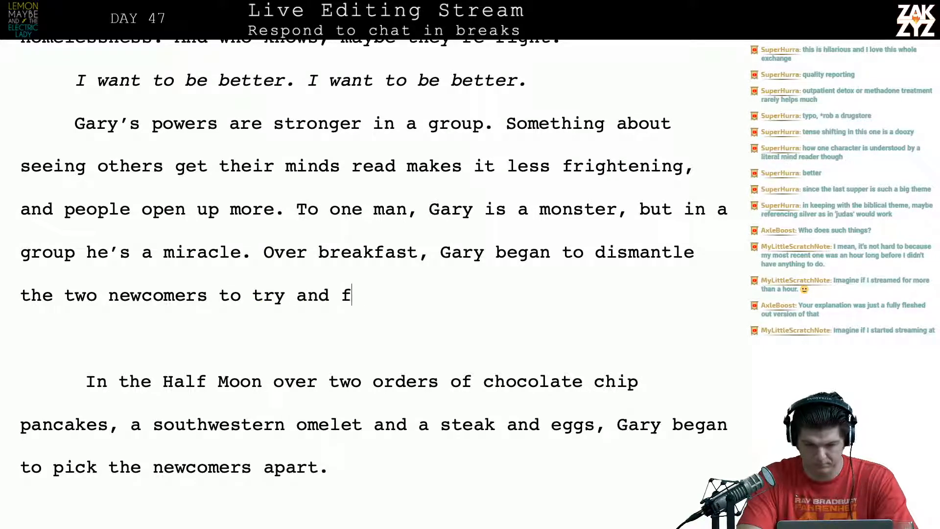
text(igure out if he)
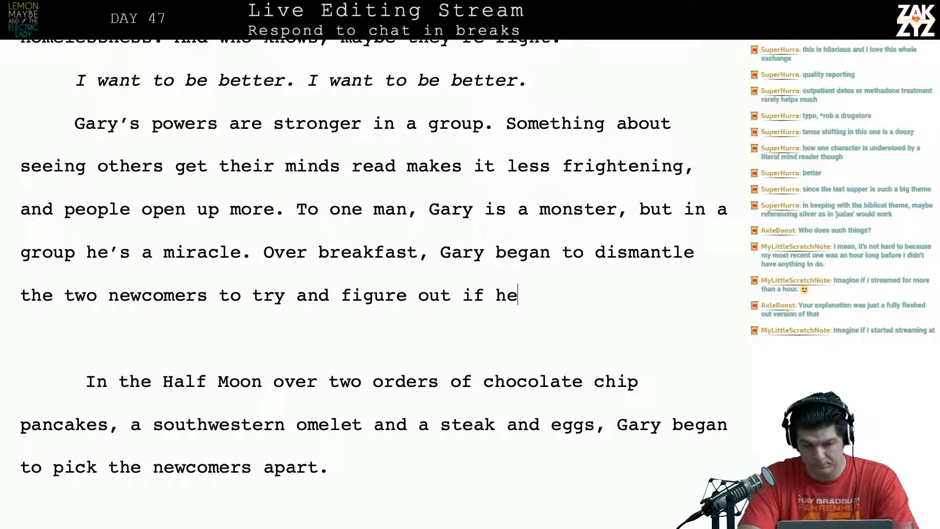
text( could fix them.)
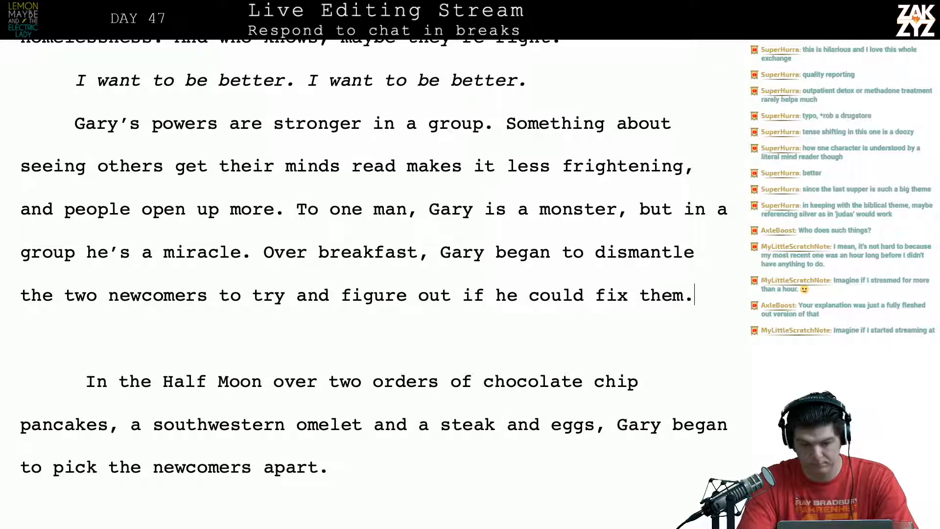
Delete the old "In the Half Moon" paragraph and the blank lines before "They were union mechanics".
key(Return)
key(shift+Down)
key(shift+Down)
key(shift+Down)
key(shift+Down)
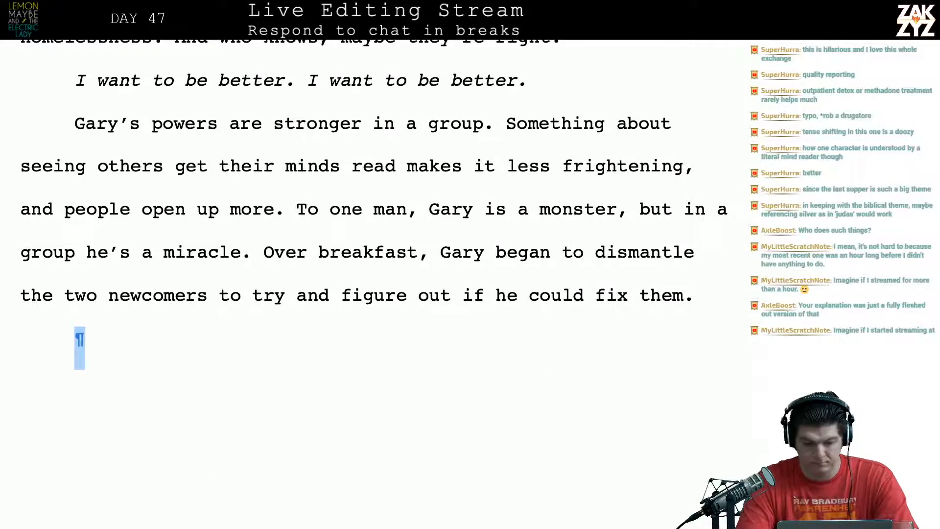
key(Delete)
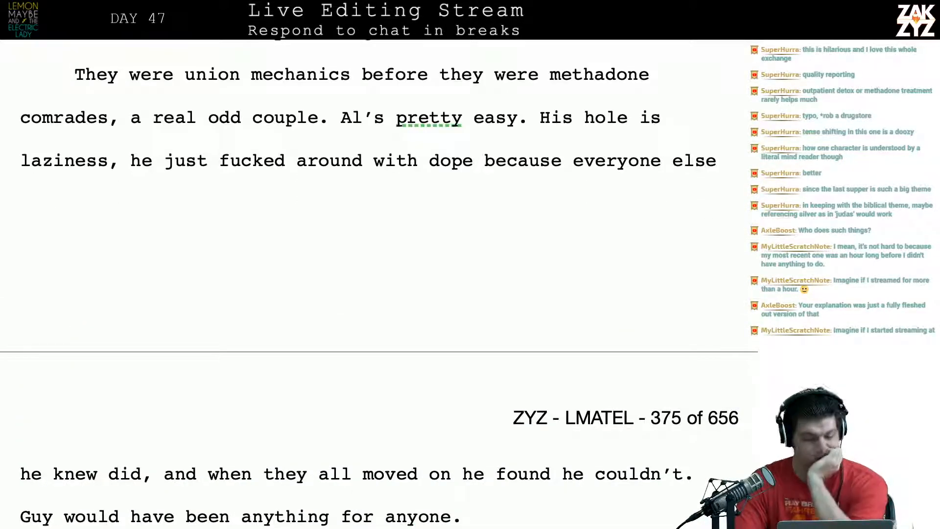
Insert "Al and Robeson" at the start of the union mechanics paragraph and remove "The" from the following "They".
scroll(364, 287, up, 2)
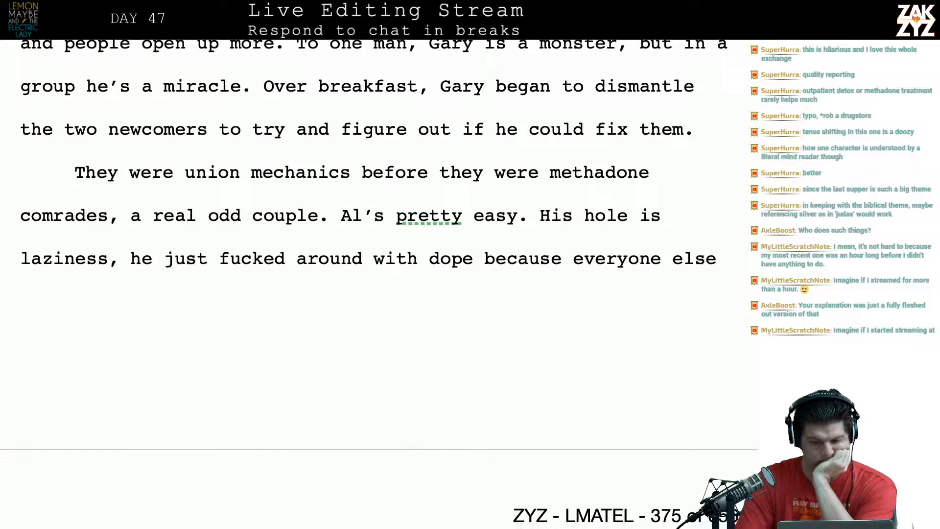
key(Right)
key(Left)
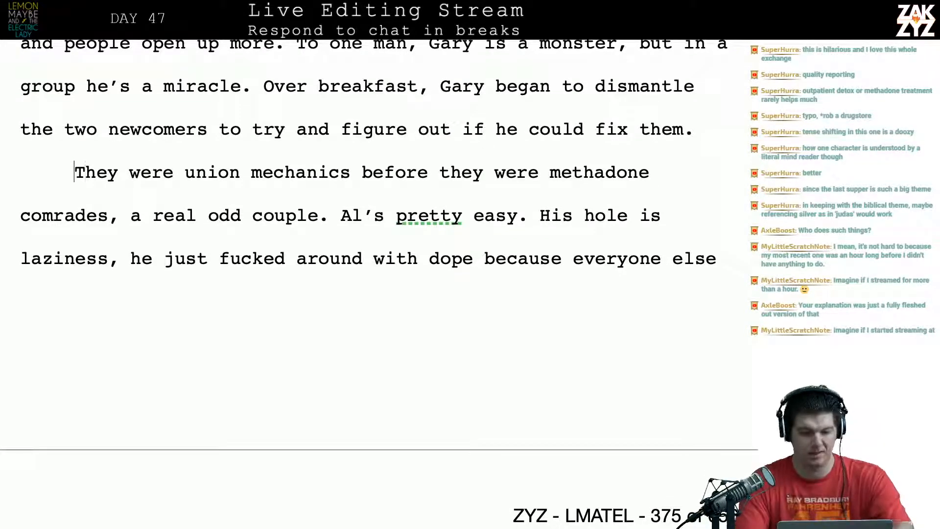
key(Right)
key(Right)
text(Al and Robe)
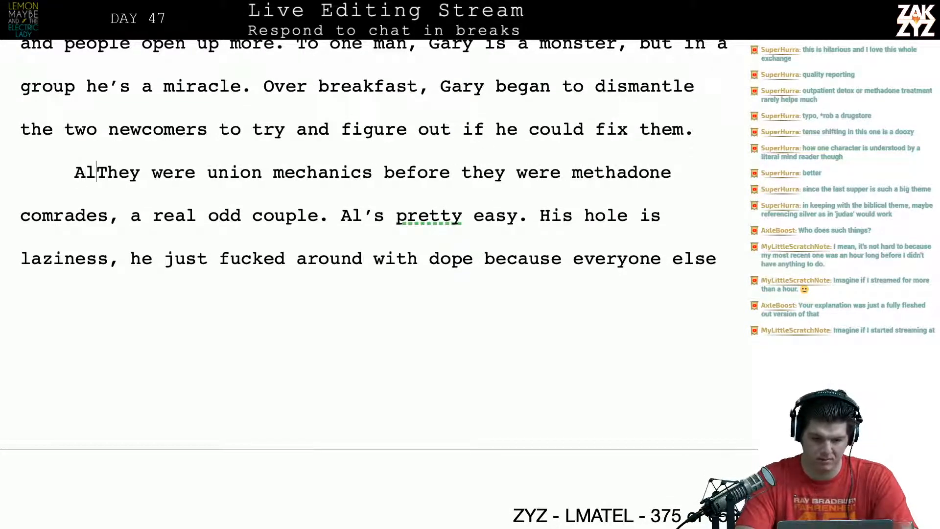
text(son)
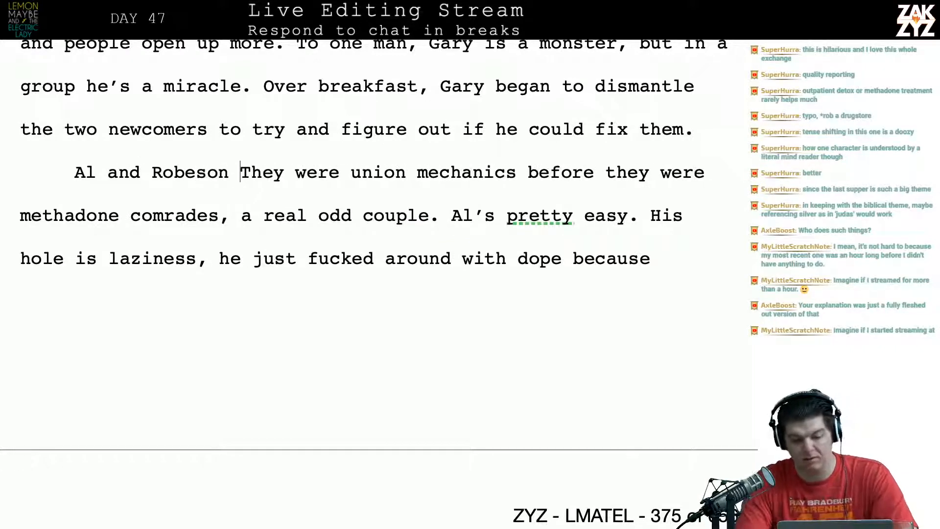
key(shift+Right)
key(shift+Right)
key(shift+Right)
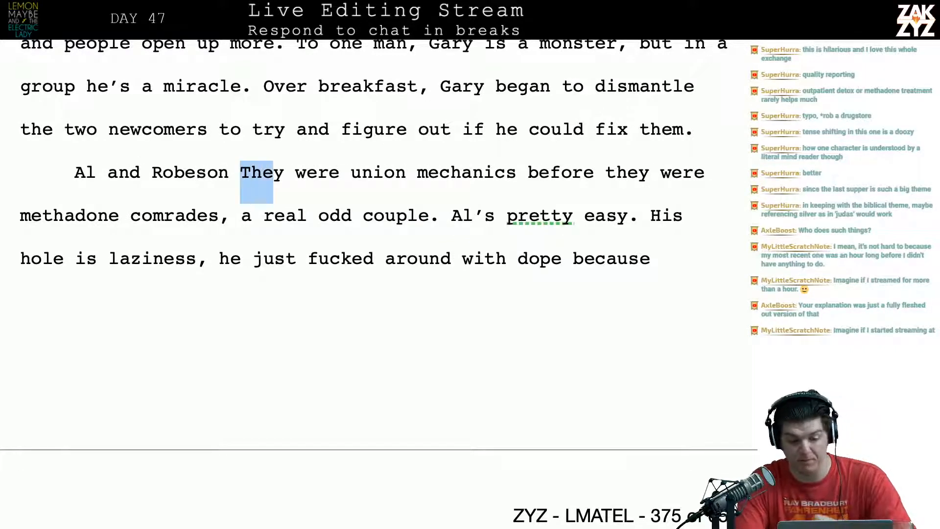
key(BackSpace)
scroll(319, 183, down, 1)
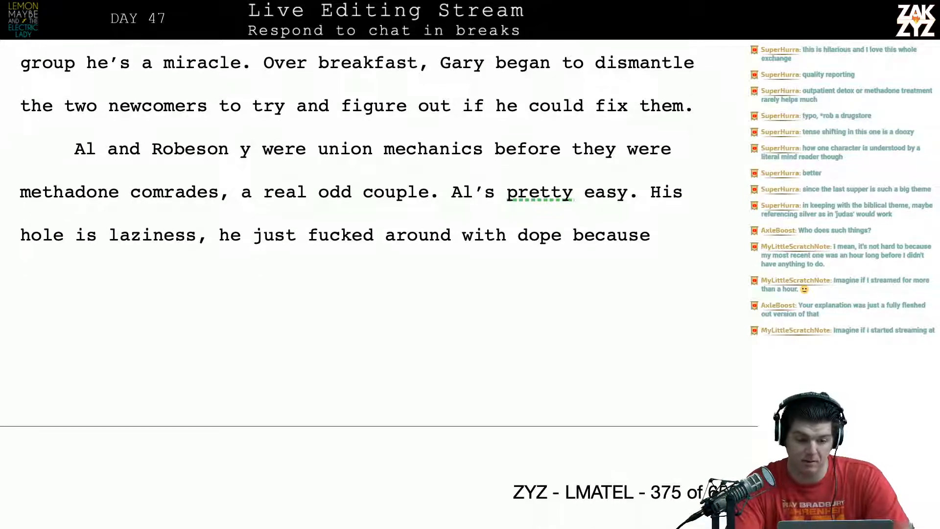
Delete ", a real odd couple" after "methadone comrades".
click(430, 162)
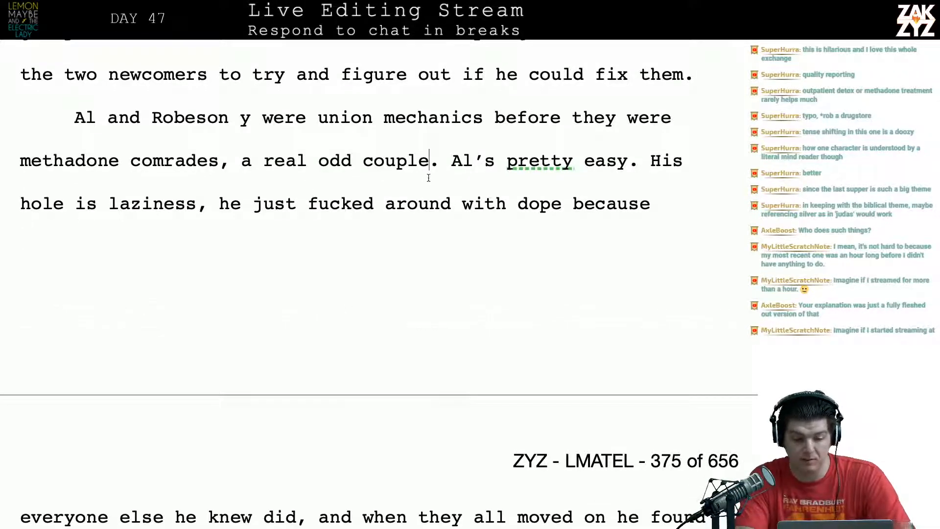
key(BackSpace)
key(BackSpace)
key(BackSpace)
key(BackSpace)
key(BackSpace)
key(BackSpace)
key(BackSpace)
key(BackSpace)
key(BackSpace)
key(BackSpace)
key(BackSpace)
key(BackSpace)
key(BackSpace)
key(BackSpace)
key(BackSpace)
key(BackSpace)
key(BackSpace)
key(BackSpace)
key(BackSpace)
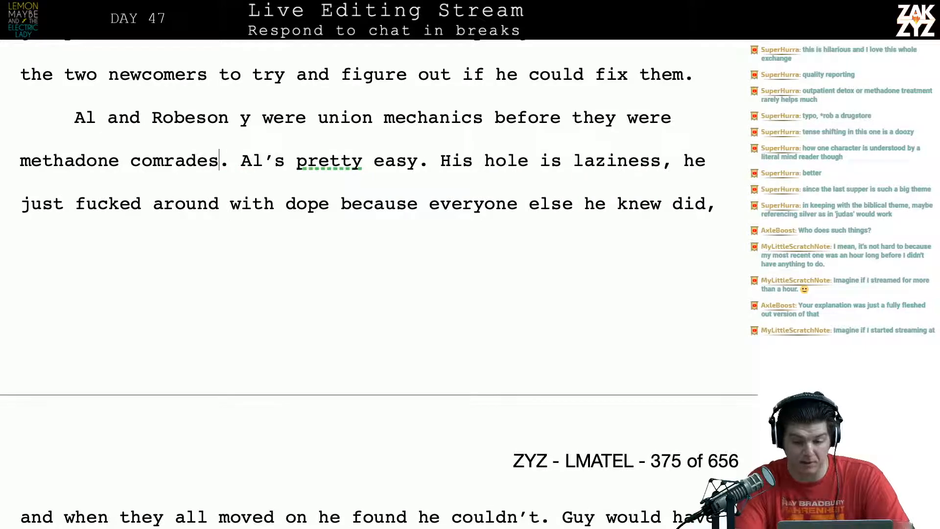
Replace "Guy" with "He" at the start of the sentence "would have been anything for anyone.".
scroll(418, 143, down, 2)
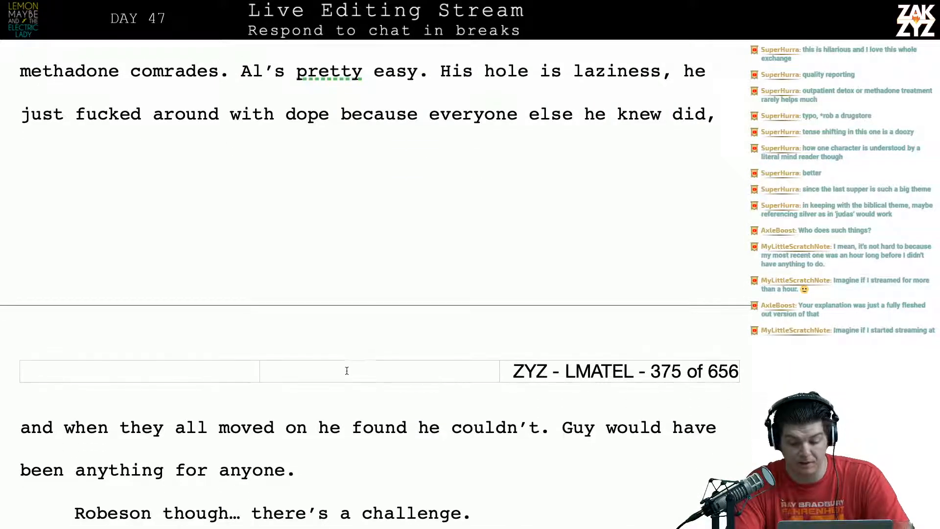
click(291, 431)
scroll(291, 431, down, 3)
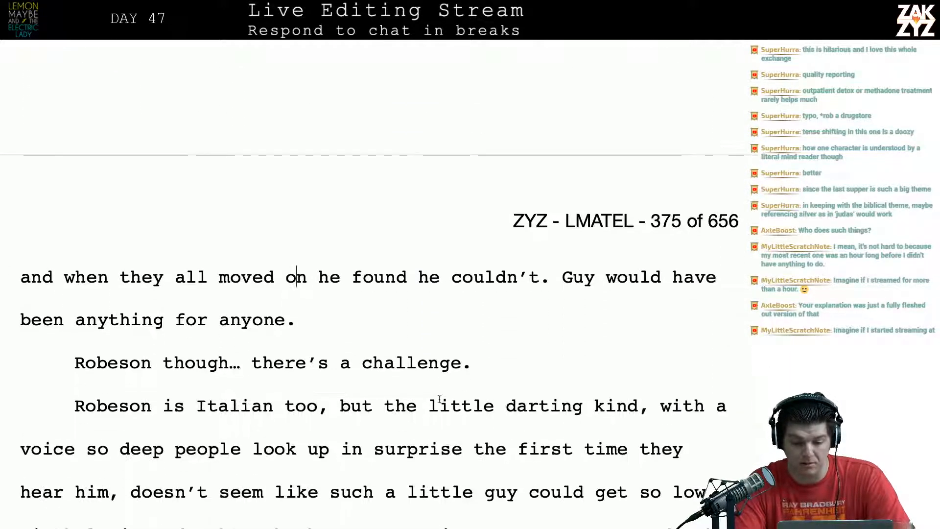
click(595, 276)
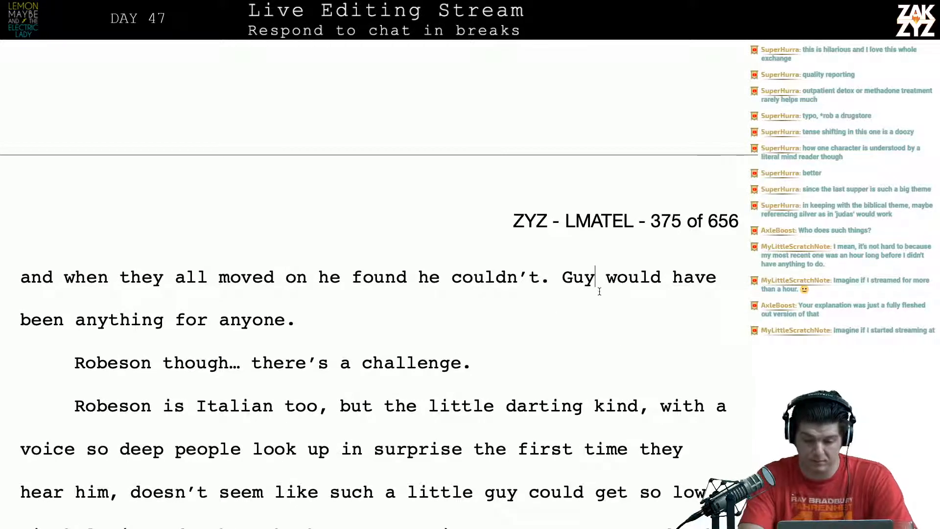
key(BackSpace)
key(BackSpace)
key(BackSpace)
text(Hew)
key(BackSpace)
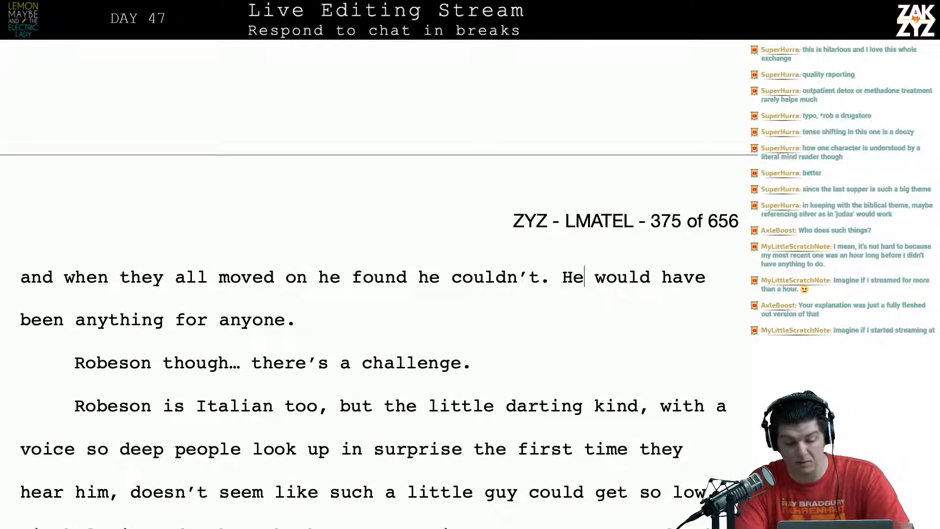
Delete "italian" from the description of Robeson as a tiny guy with dark, darting eyes.
key(Down)
key(Right)
key(Right)
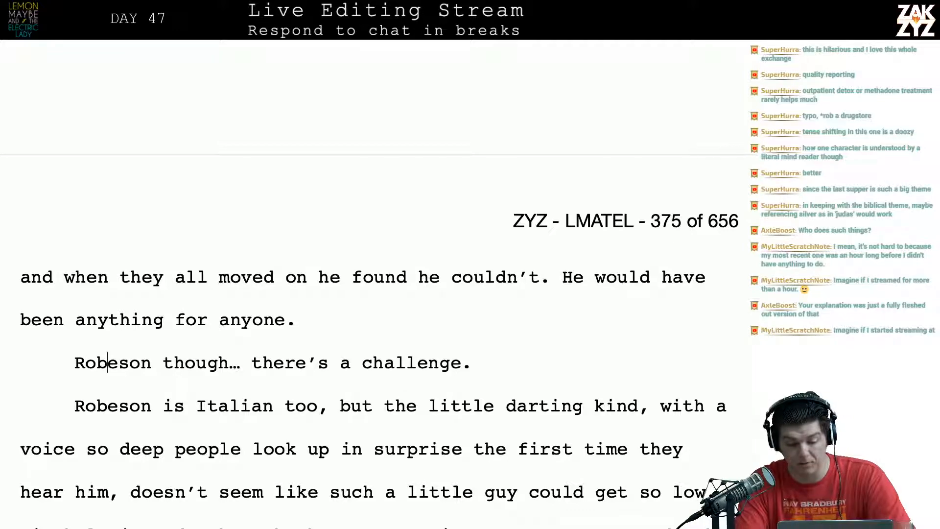
scroll(379, 295, down, 4)
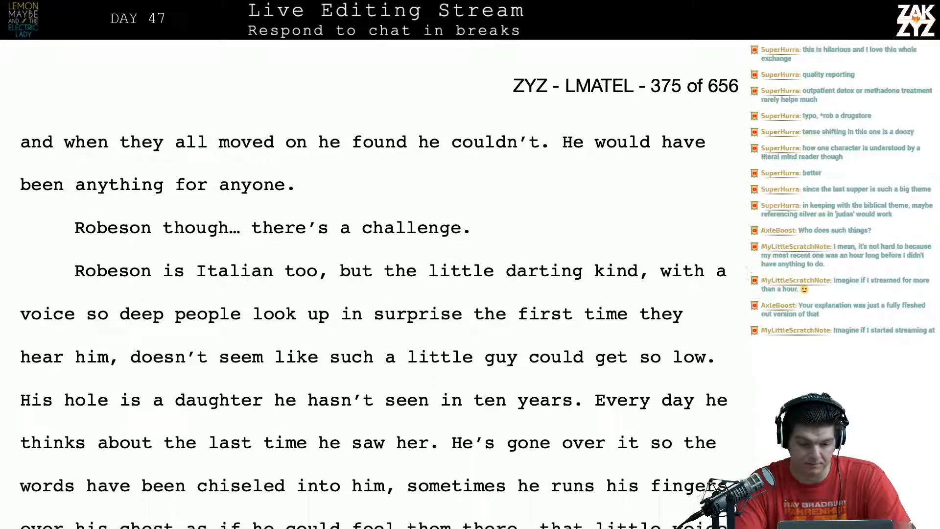
scroll(607, 276, down, 1)
scroll(606, 276, up, 13)
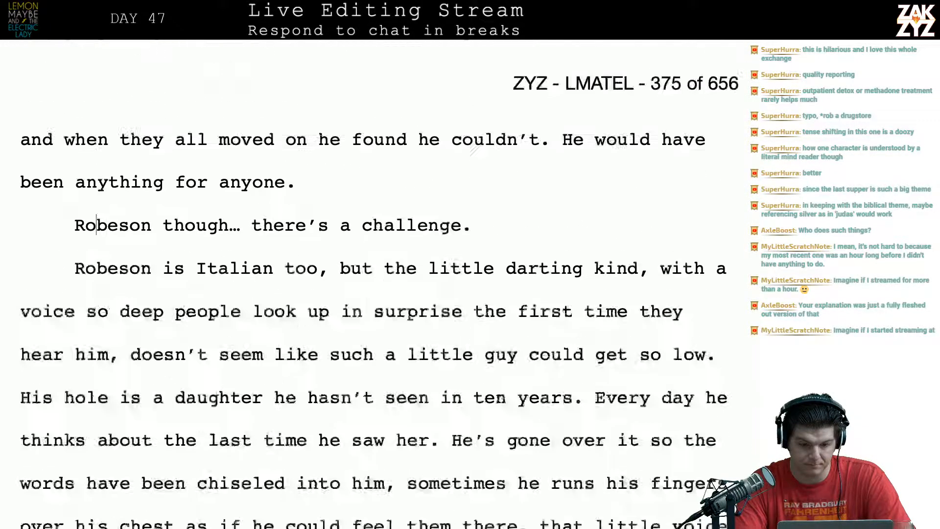
scroll(606, 276, up, 8)
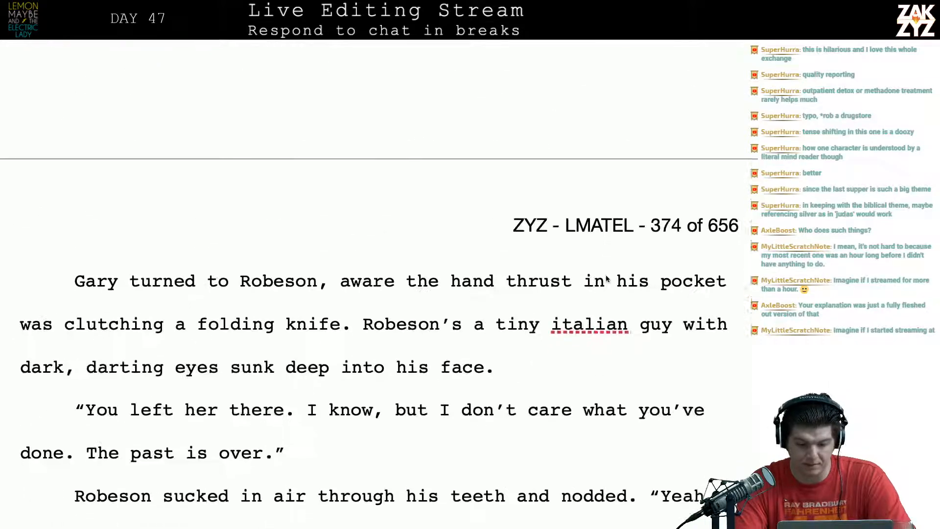
scroll(606, 276, down, 1)
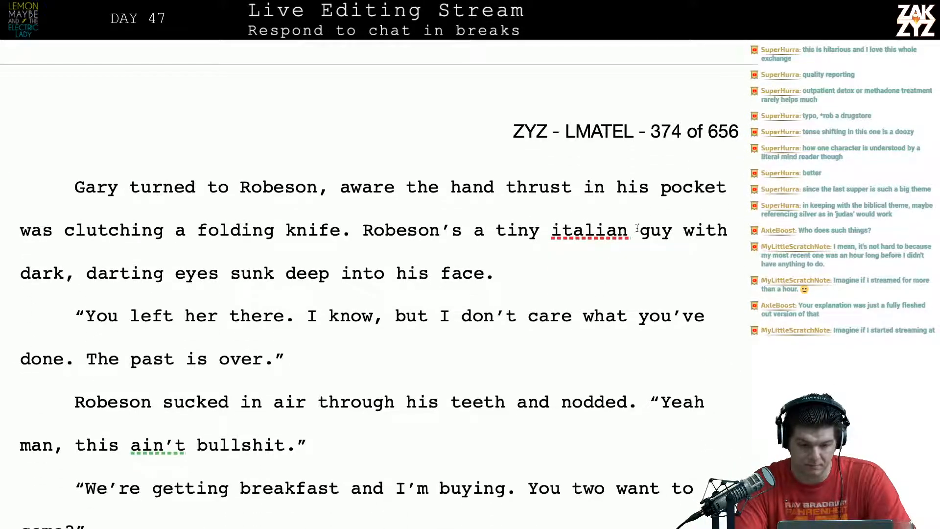
scroll(606, 230, up, 1)
click(620, 245)
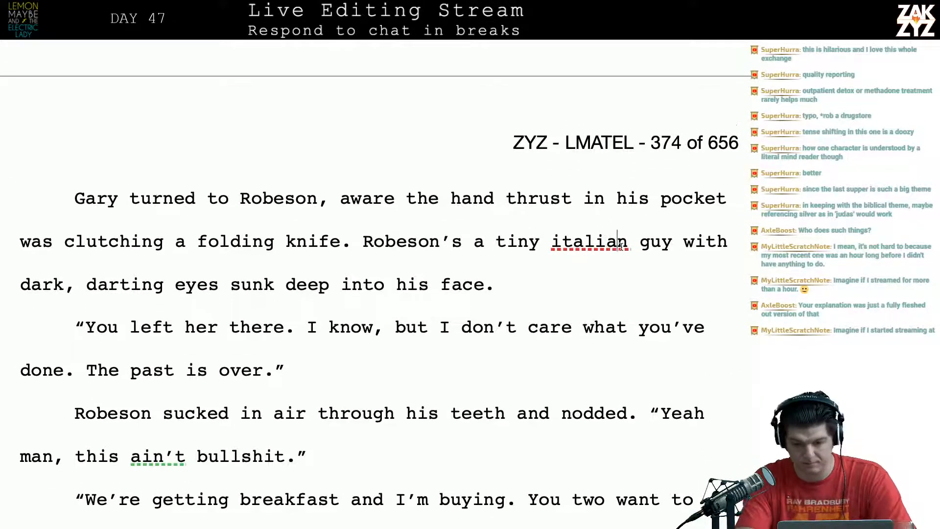
key(BackSpace)
key(BackSpace)
key(BackSpace)
key(BackSpace)
key(BackSpace)
key(BackSpace)
key(BackSpace)
key(BackSpace)
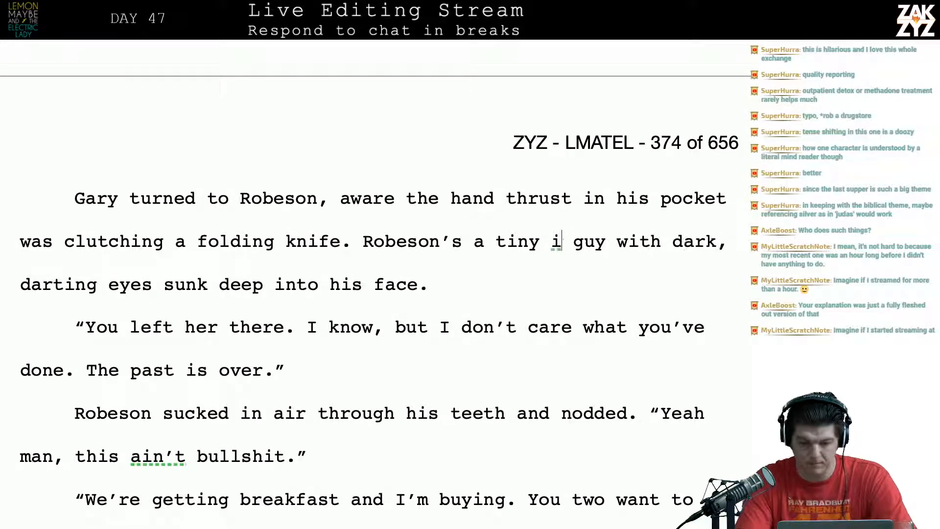
scroll(640, 230, up, 15)
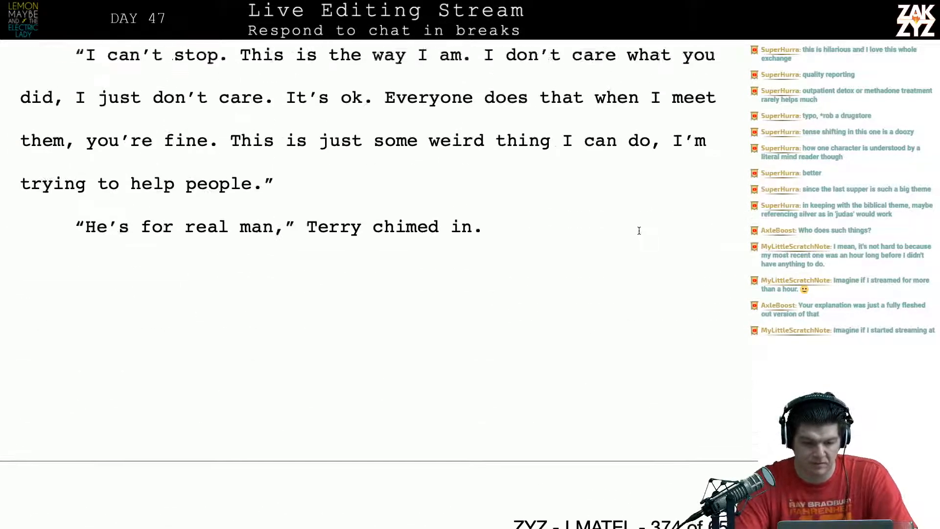
scroll(639, 230, up, 10)
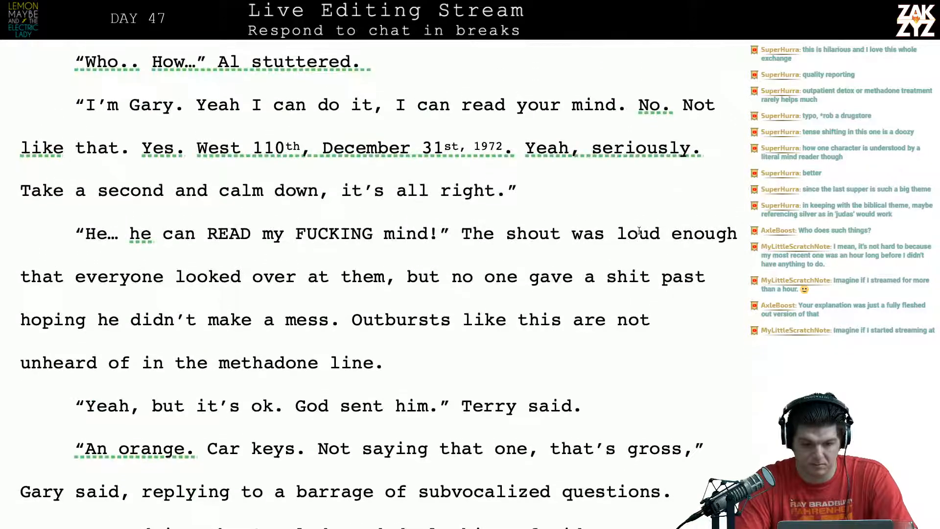
scroll(639, 231, up, 15)
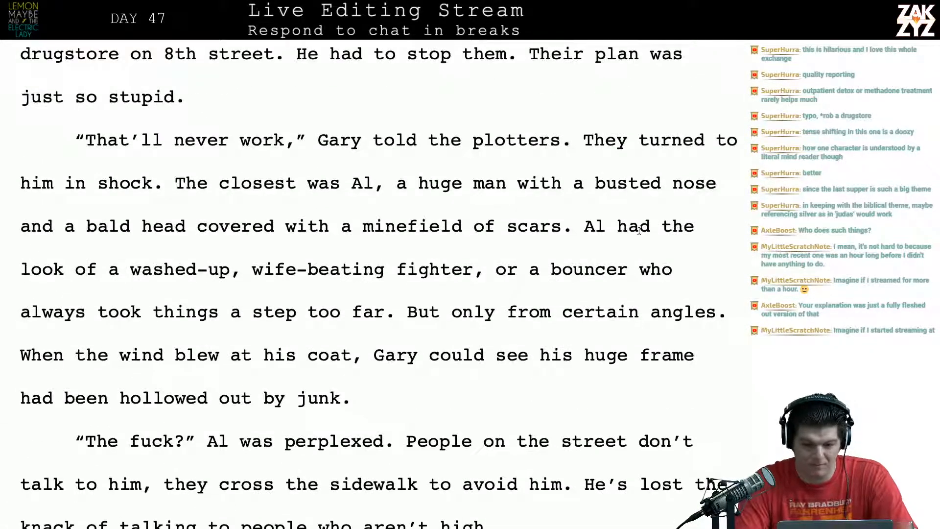
scroll(639, 231, up, 6)
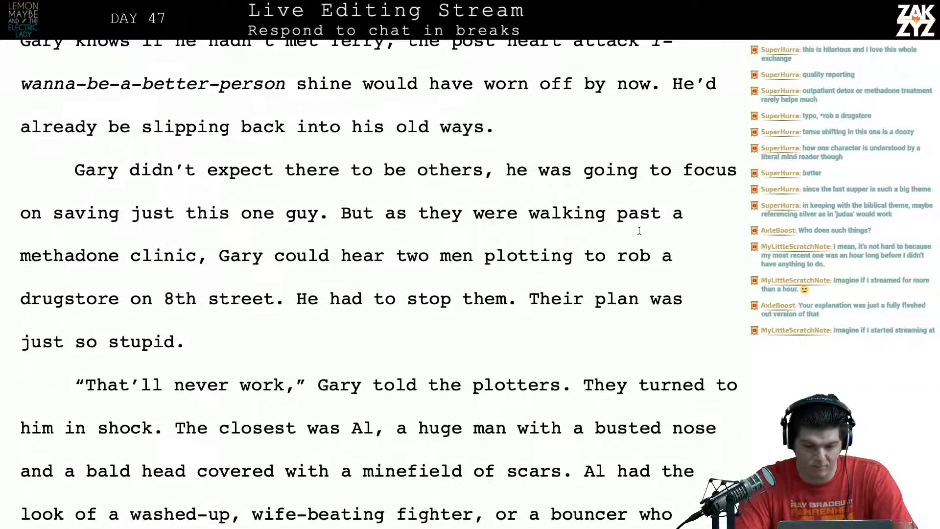
key(Left)
text(italian)
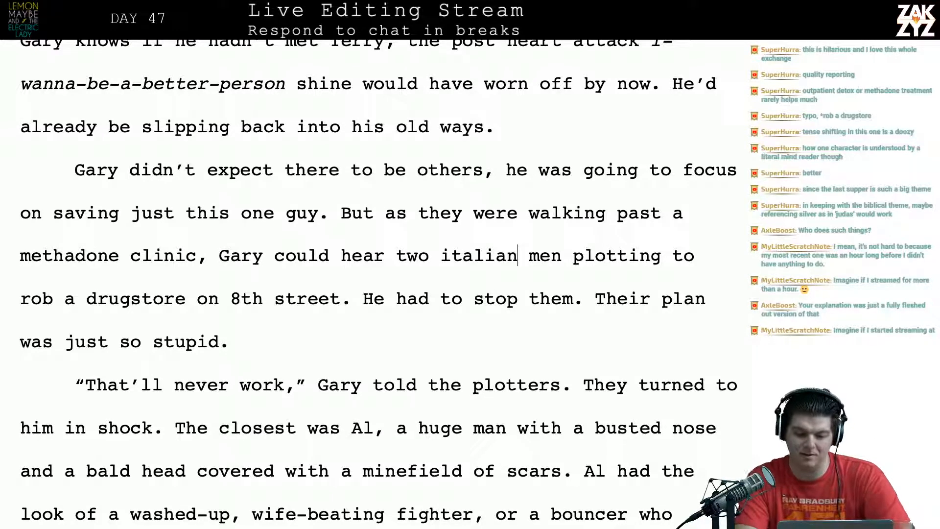
key(BackSpace)
key(BackSpace)
key(BackSpace)
key(BackSpace)
key(BackSpace)
key(BackSpace)
key(BackSpace)
key(BackSpace)
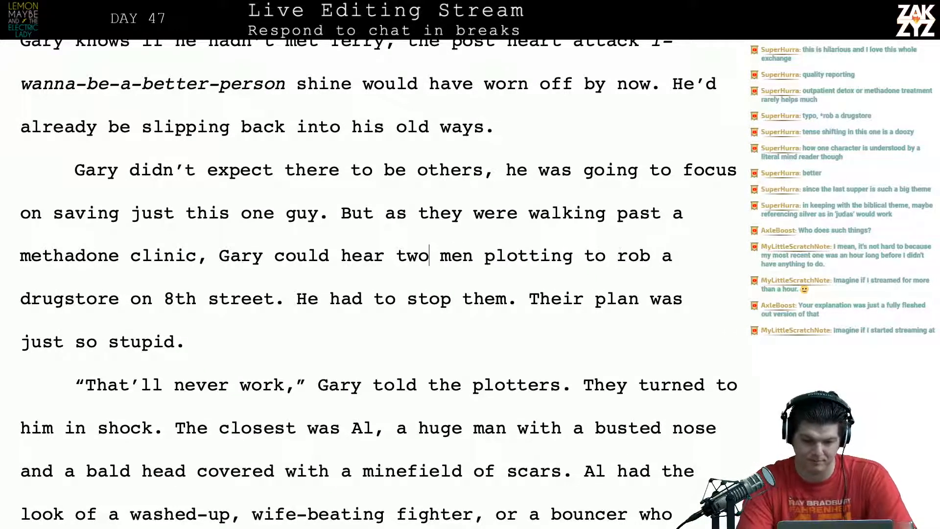
Replace the stray "y" after "Al and Robeson" with "both" in the union mechanics sentence.
scroll(372, 284, down, 20)
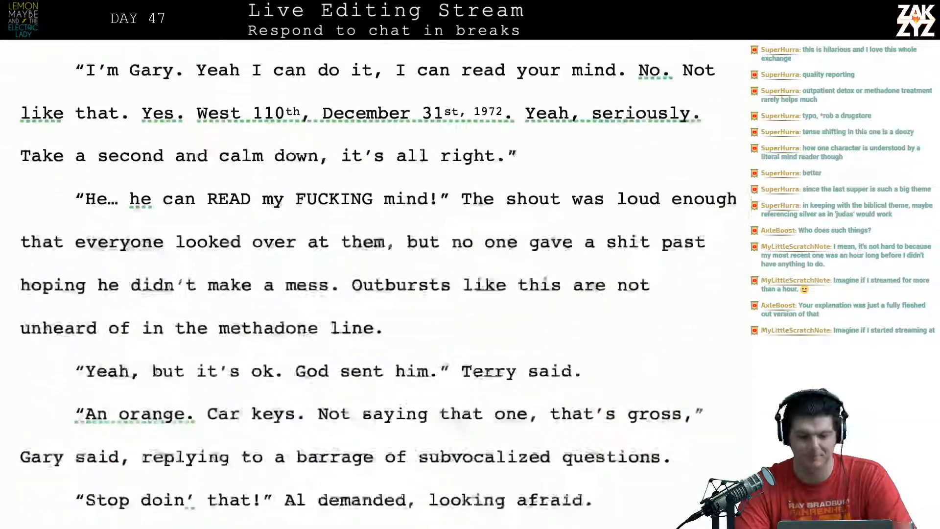
scroll(372, 245, down, 20)
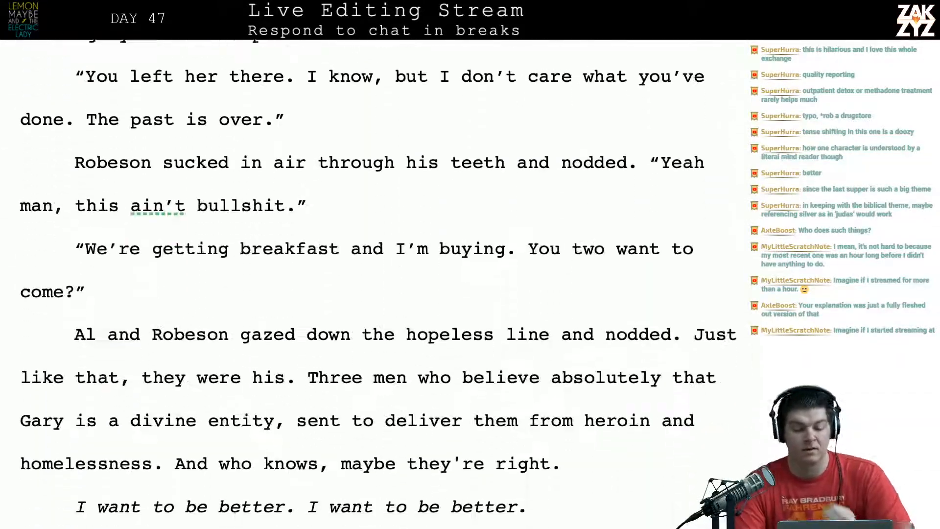
scroll(372, 284, down, 5)
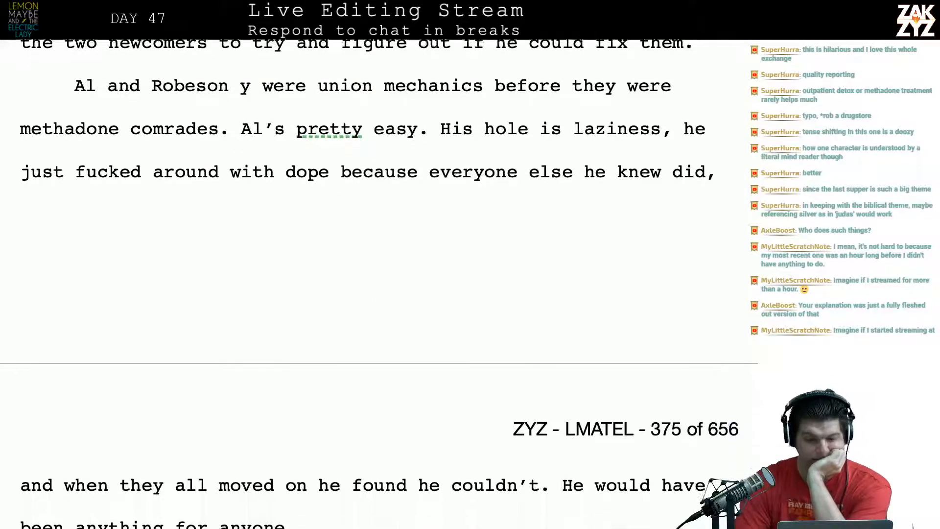
scroll(372, 284, up, 2)
scroll(294, 146, up, 1)
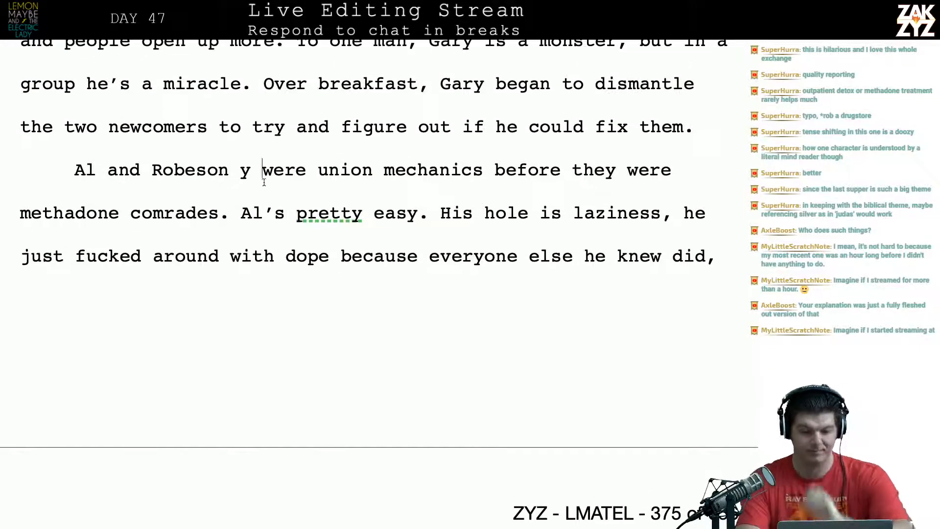
key(BackSpace)
key(BackSpace)
text(both)
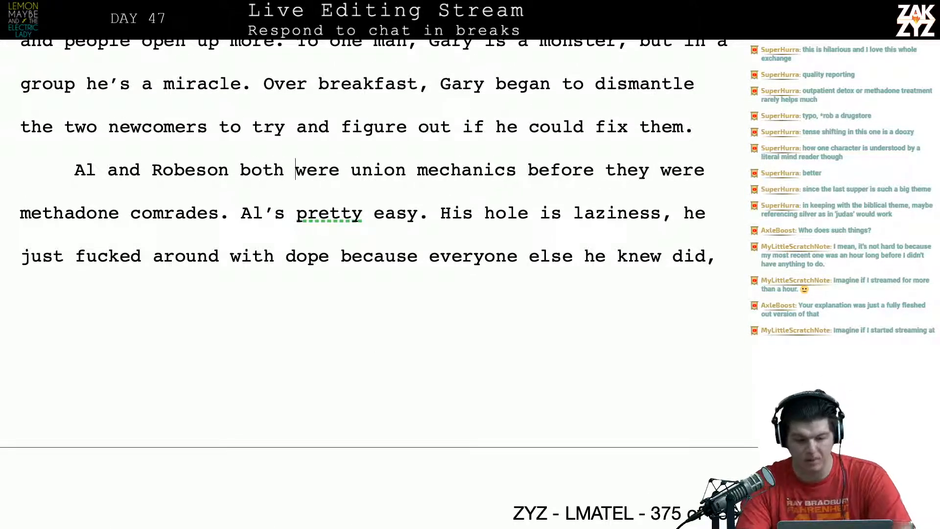
Delete "both" so the sentence begins "Al and Robeson were union mechanics".
key(Right)
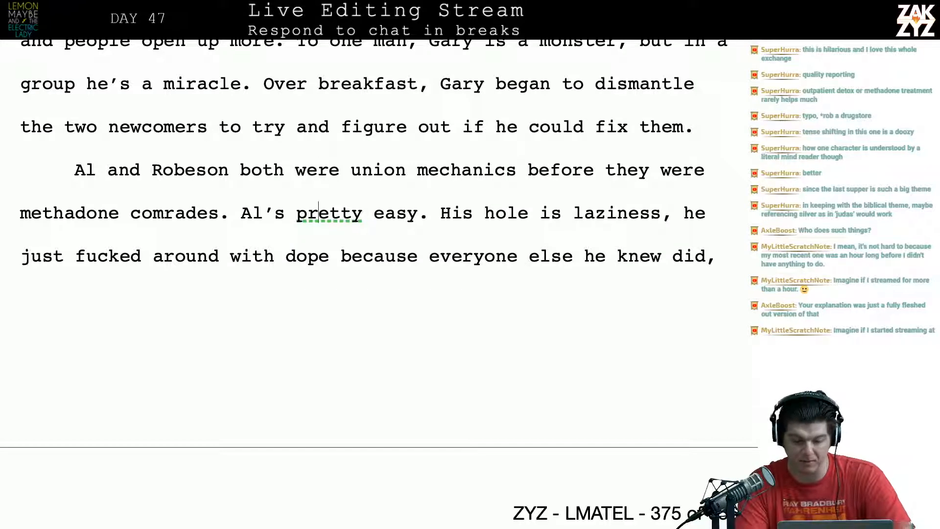
key(Left)
key(Left)
key(Left)
key(BackSpace)
key(BackSpace)
key(BackSpace)
key(BackSpace)
key(BackSpace)
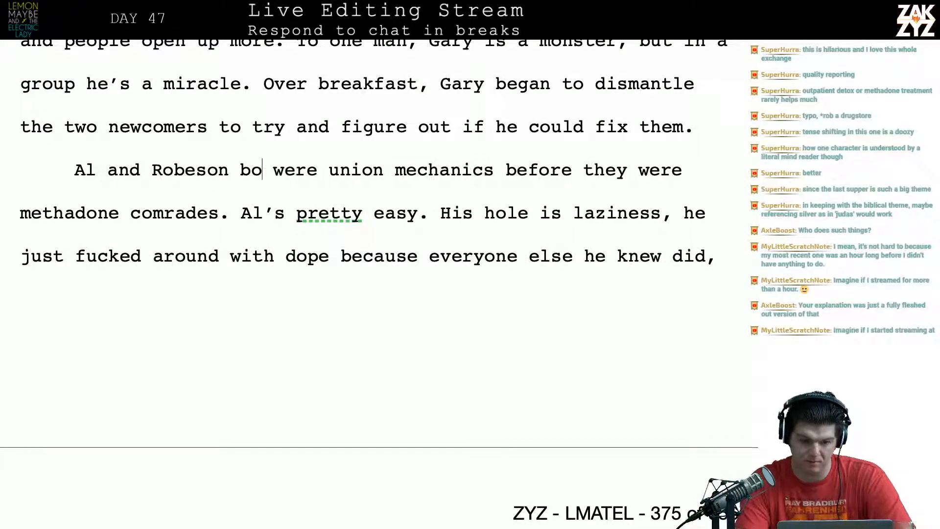
Reread the sentence on Al and Robeson as union mechanics and the following lines about Al's laziness.
key(Right)
key(Right)
key(Right)
key(Right)
key(Right)
key(Right)
key(Right)
key(Right)
key(Right)
key(Right)
key(Right)
key(Right)
key(Right)
key(Right)
key(Right)
key(Right)
key(Right)
key(Right)
key(Right)
key(Right)
key(Right)
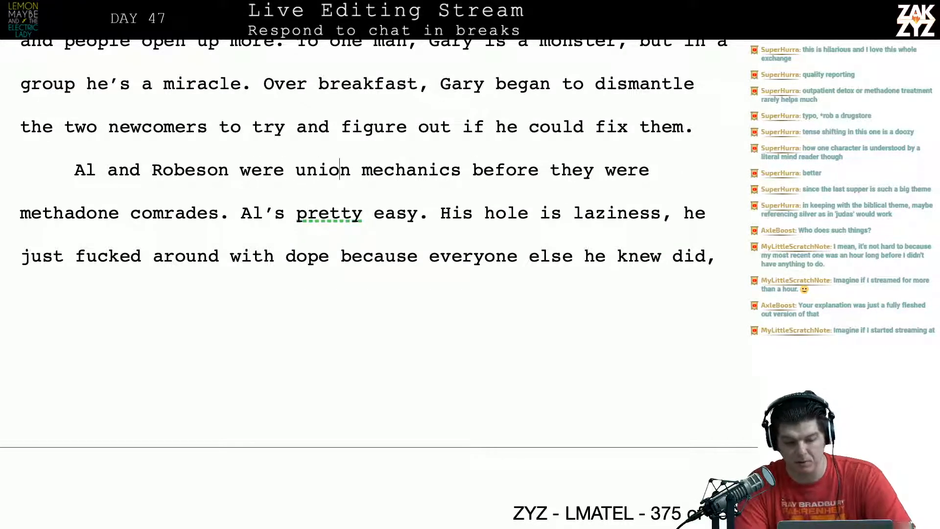
key(Right)
key(Right)
key(Right)
key(Right)
key(Right)
key(Right)
key(Right)
key(Right)
key(Right)
key(Right)
key(Right)
key(Right)
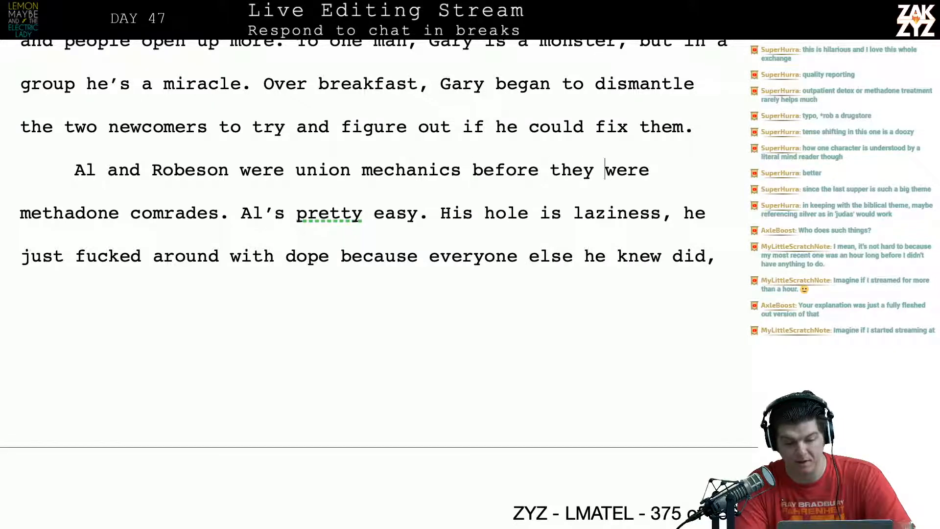
key(Right)
key(Right)
key(Right)
key(Right)
key(Right)
key(Right)
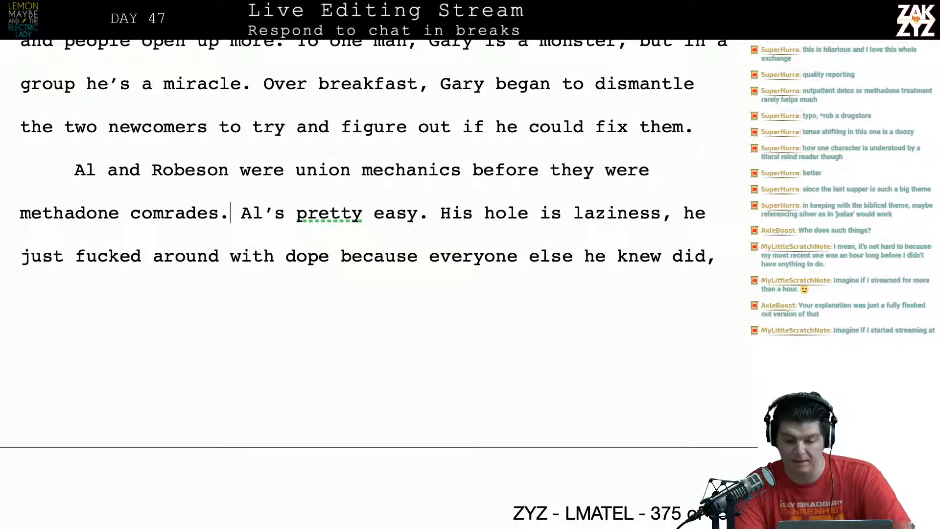
scroll(261, 180, down, 2)
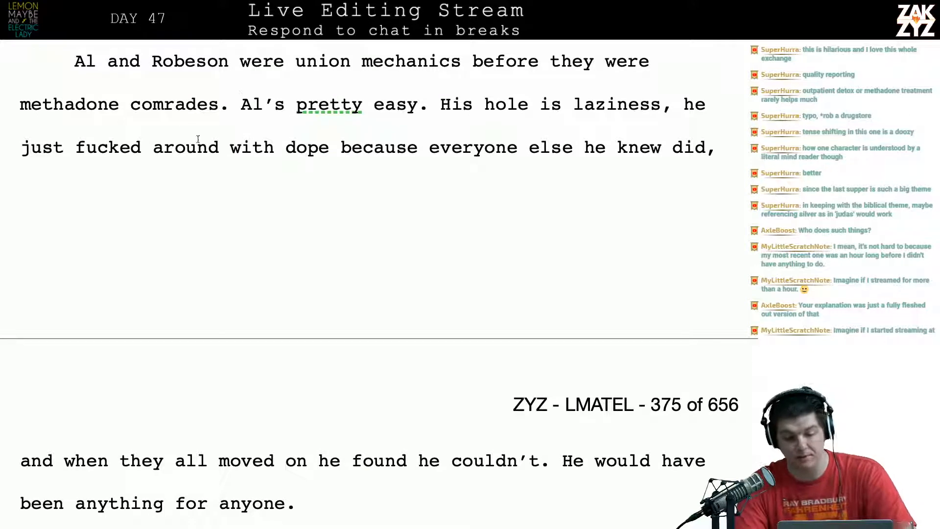
key(Right)
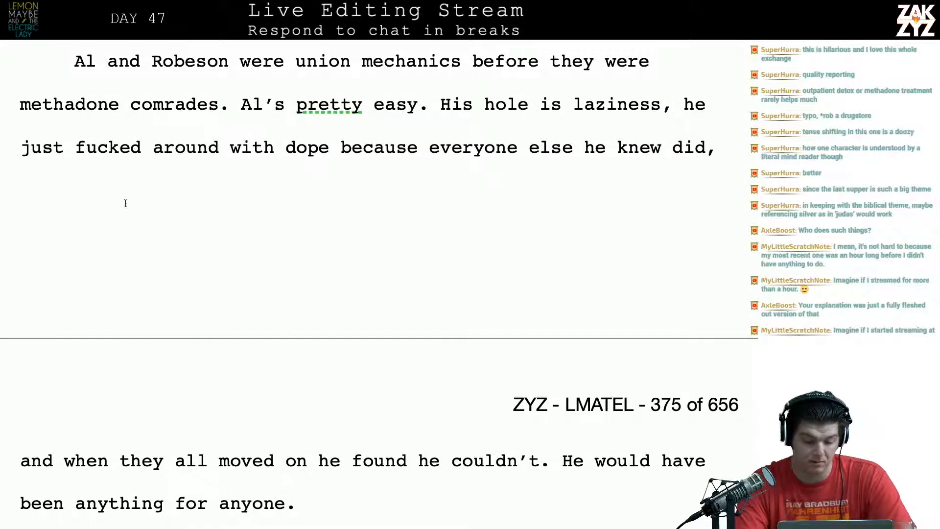
Remove the comma, "and" and the "w" of "when" after "because everyone else he knew did".
click(76, 459)
key(BackSpace)
key(BackSpace)
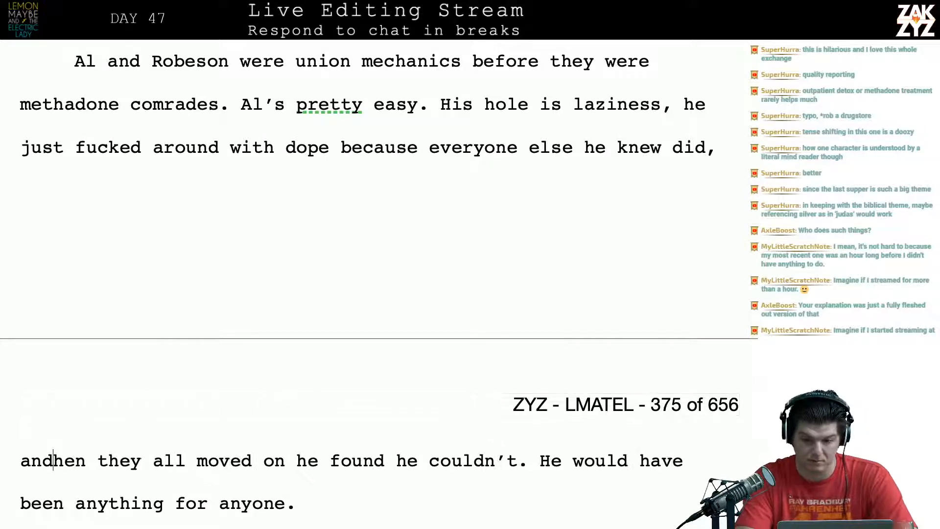
key(BackSpace)
key(BackSpace)
key(BackSpace)
key(BackSpace)
key(BackSpace)
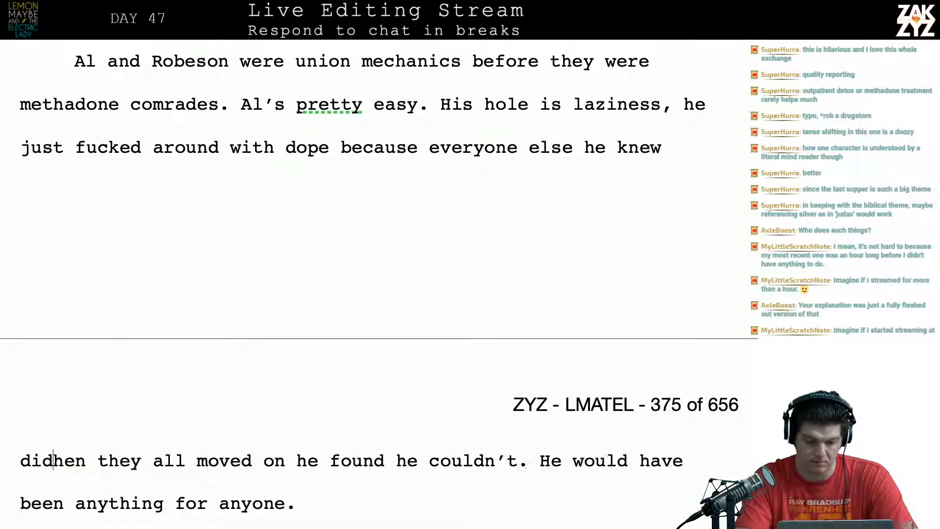
Split the run-on at "everyone else he knew did" with a period and capitalize "When" to start the following sentence.
text(. W)
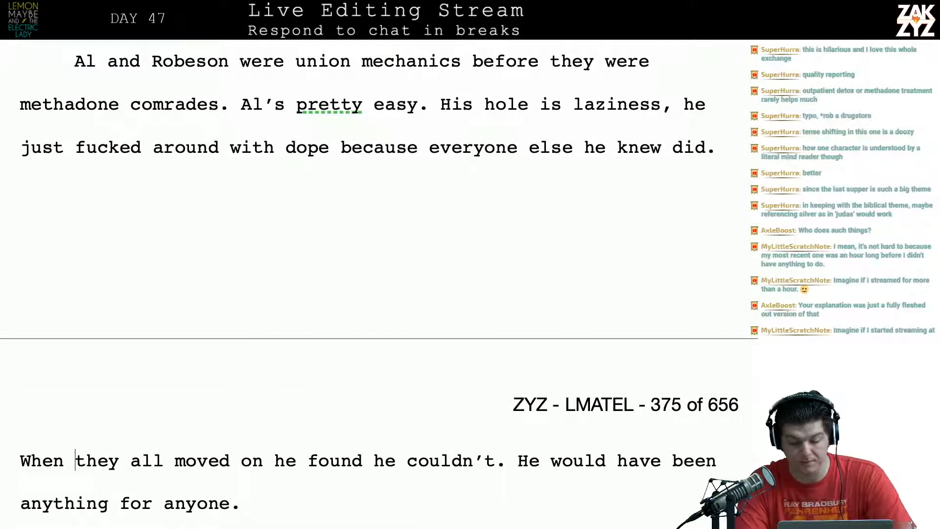
Delete "Italian too, but" from the sentence describing the deep-voiced character after "there's a challenge.".
scroll(76, 460, down, 5)
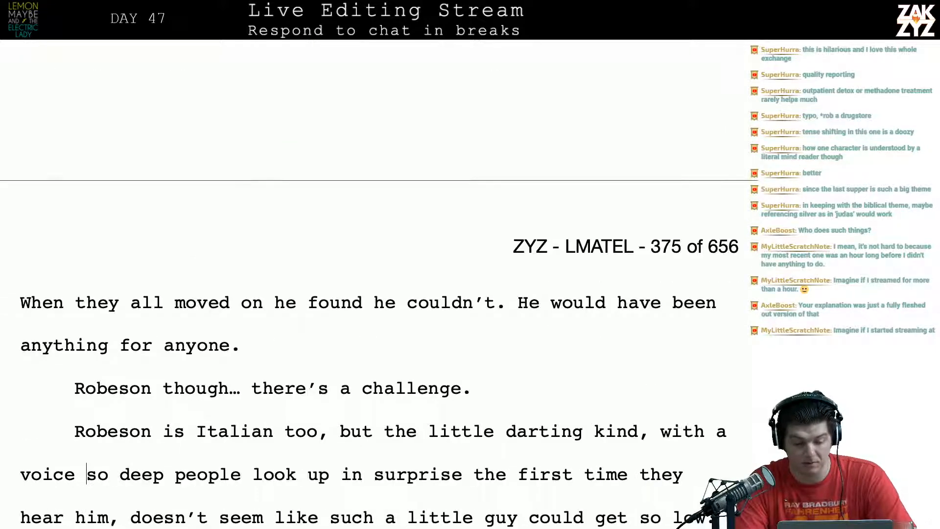
scroll(74, 454, down, 8)
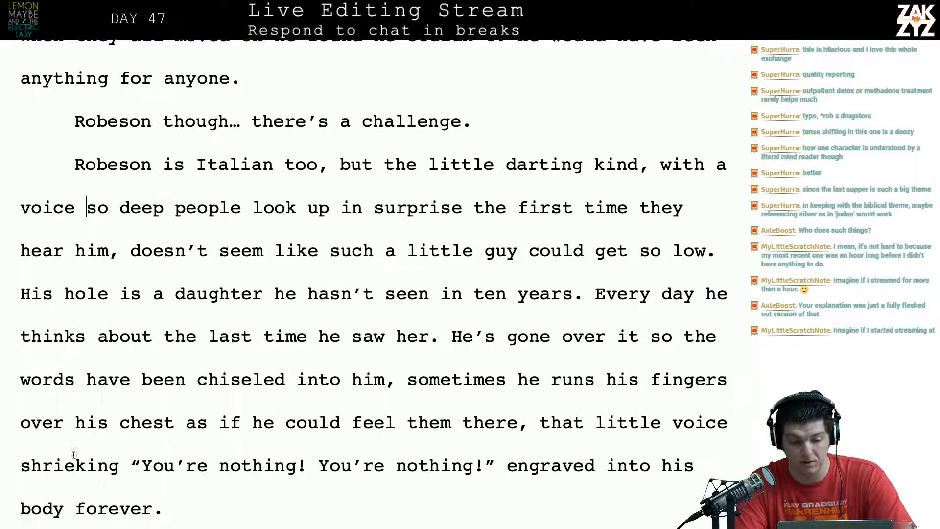
click(255, 190)
key(Left)
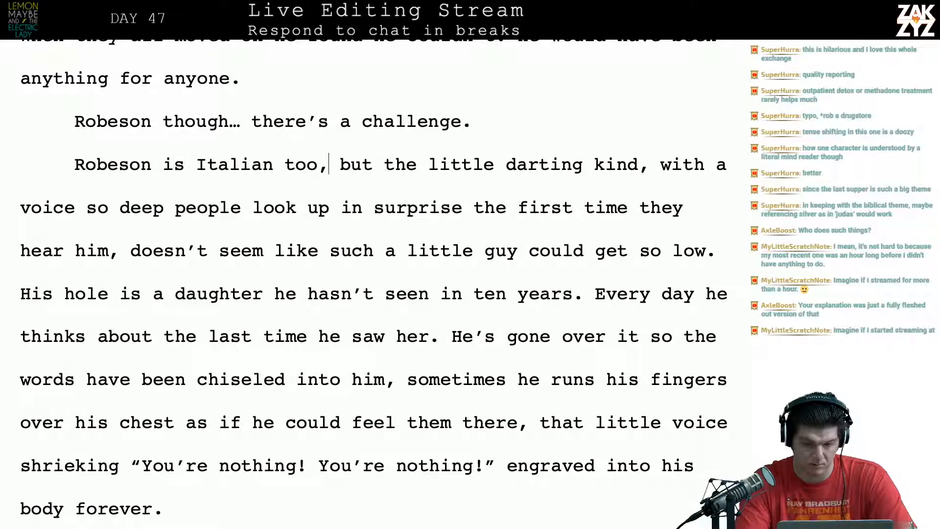
key(BackSpace)
key(BackSpace)
key(BackSpace)
key(BackSpace)
key(BackSpace)
key(BackSpace)
key(BackSpace)
key(BackSpace)
key(BackSpace)
key(BackSpace)
key(BackSpace)
key(BackSpace)
key(BackSpace)
key(BackSpace)
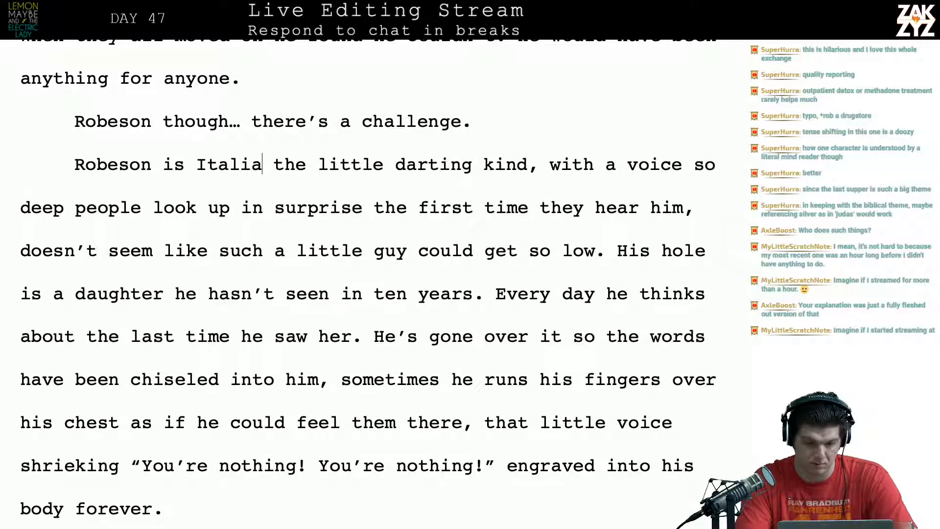
key(BackSpace)
key(BackSpace)
key(BackSpace)
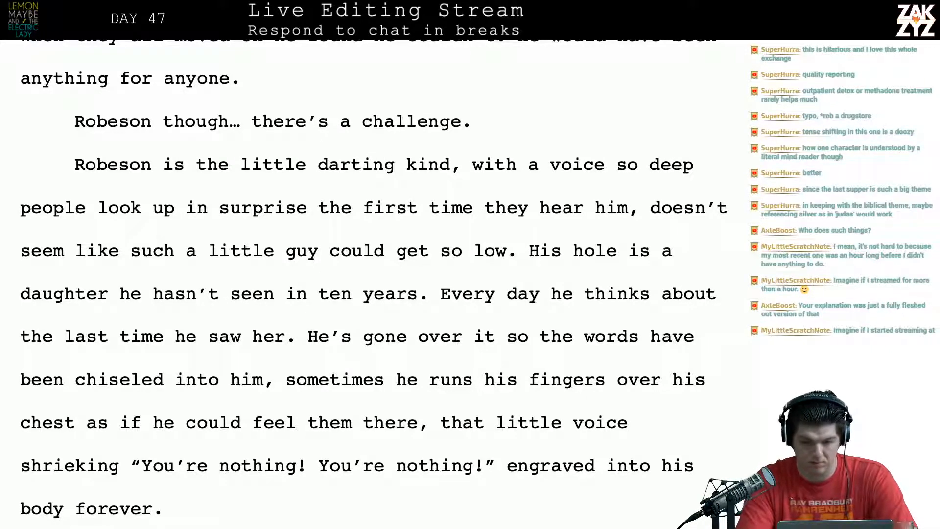
Replace "the little darting kind" with "Italian" in the deep-voiced character's description.
key(BackSpace)
key(BackSpace)
key(BackSpace)
key(BackSpace)
key(BackSpace)
key(BackSpace)
key(BackSpace)
key(BackSpace)
key(BackSpace)
key(BackSpace)
key(BackSpace)
key(BackSpace)
key(BackSpace)
key(BackSpace)
key(BackSpace)
key(BackSpace)
key(BackSpace)
key(BackSpace)
key(BackSpace)
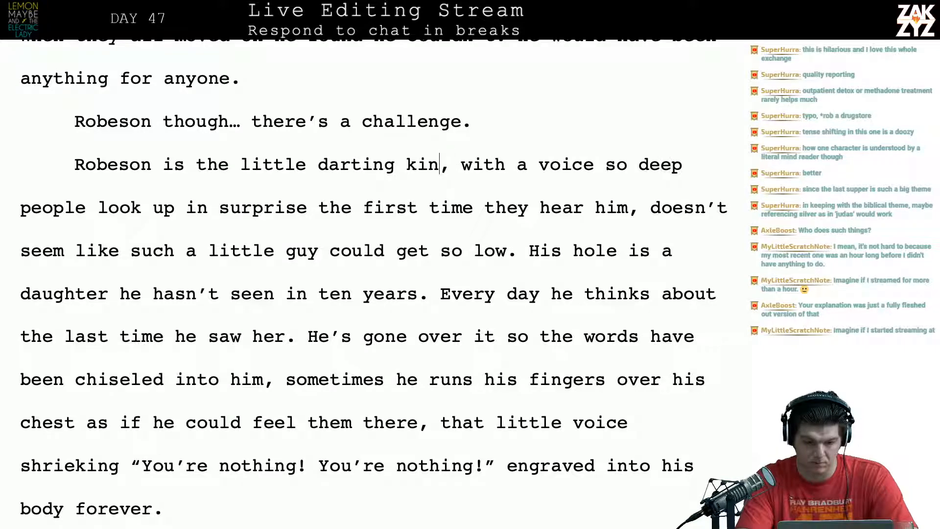
key(BackSpace)
key(BackSpace)
key(BackSpace)
key(BackSpace)
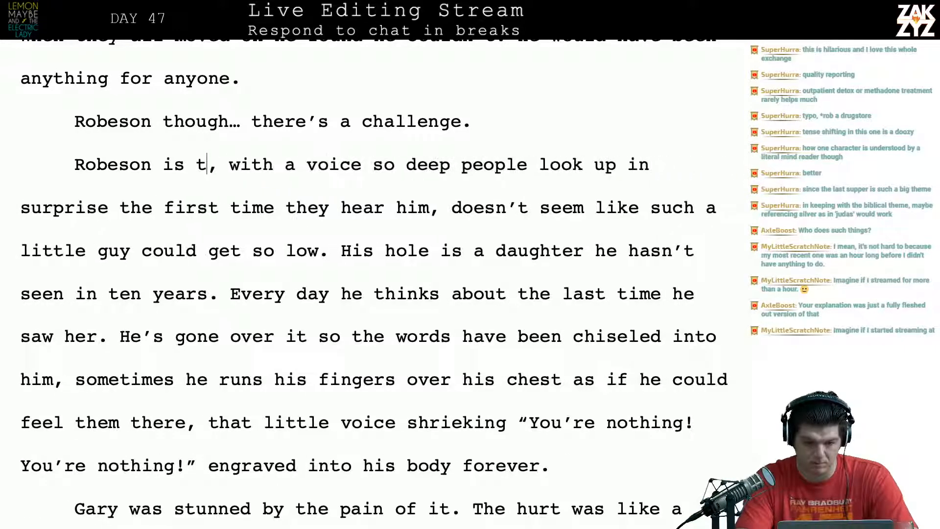
text(itali)
key(BackSpace)
key(BackSpace)
key(BackSpace)
key(BackSpace)
key(BackSpace)
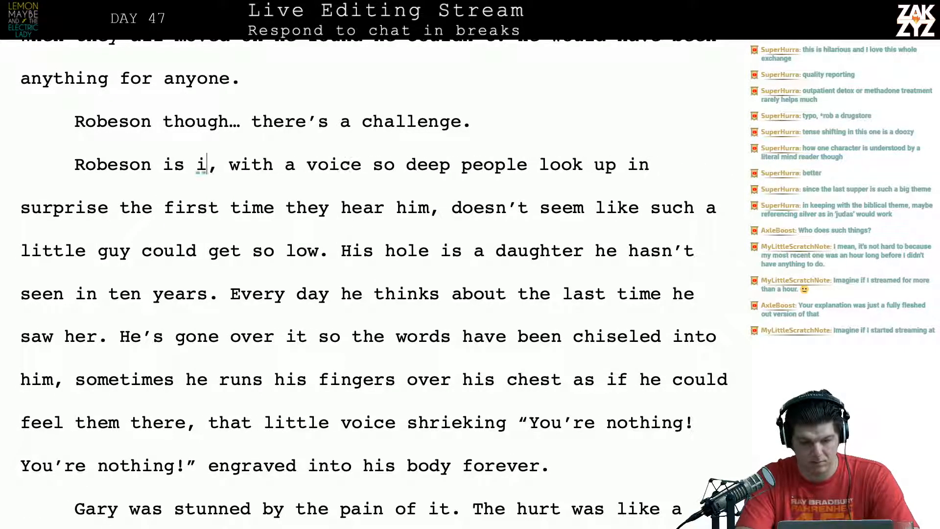
text(Italian)
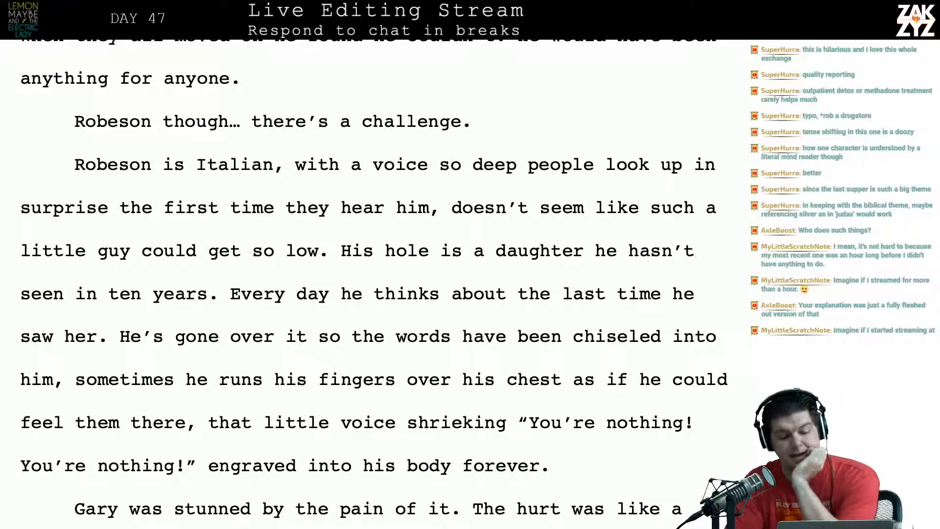
Replace the comma after "the first time they hear him" with a period to end the sentence there.
scroll(375, 280, down, 1)
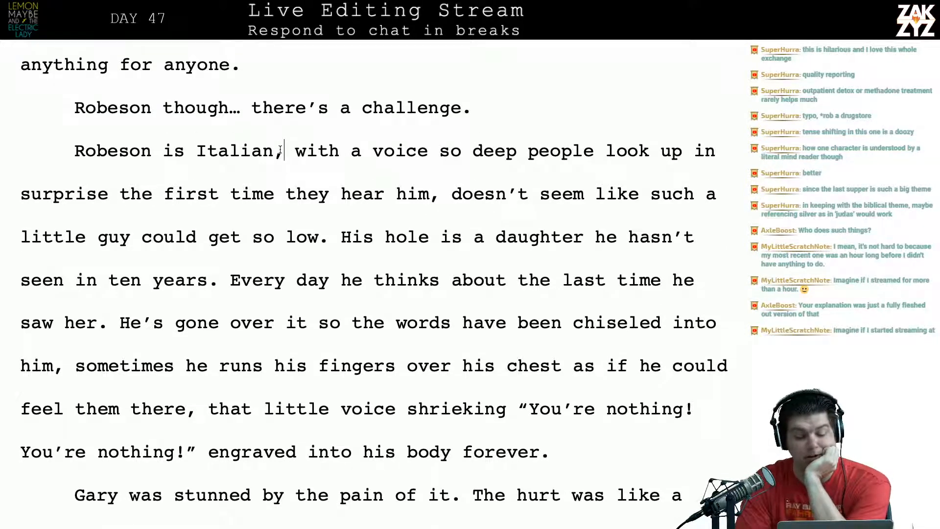
key(Right)
click(275, 194)
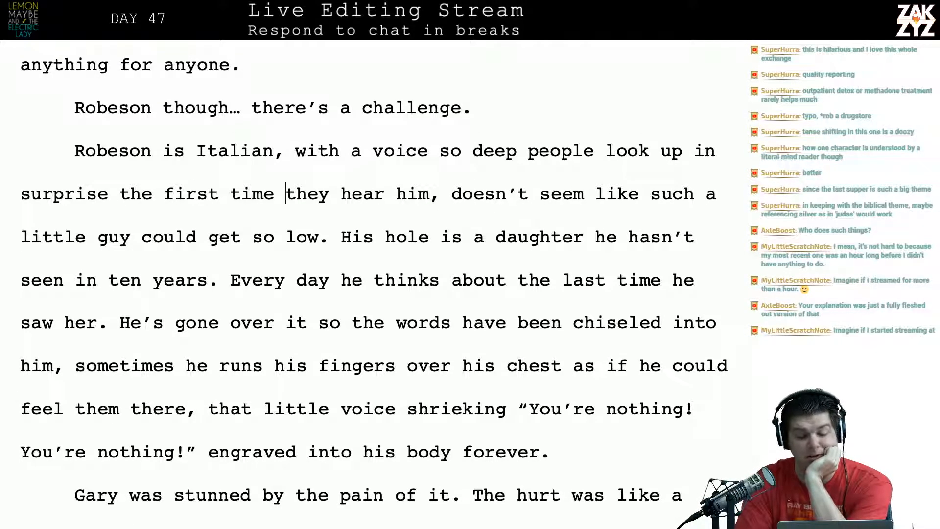
key(Right)
key(Right)
key(Right)
key(Right)
key(Right)
key(Right)
key(Right)
key(Right)
key(Right)
key(Right)
key(Right)
key(Right)
key(Right)
key(Right)
key(Right)
key(Right)
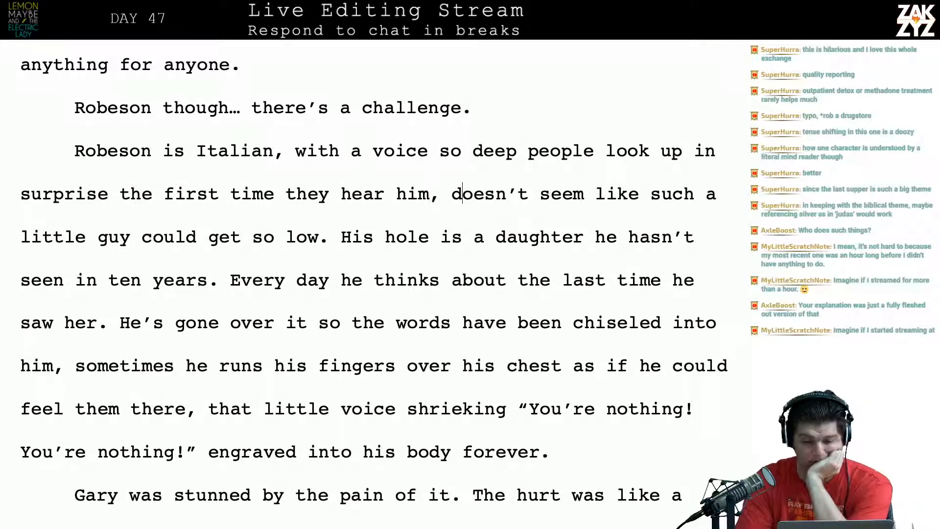
key(Left)
key(Left)
key(BackSpace)
text(. I)
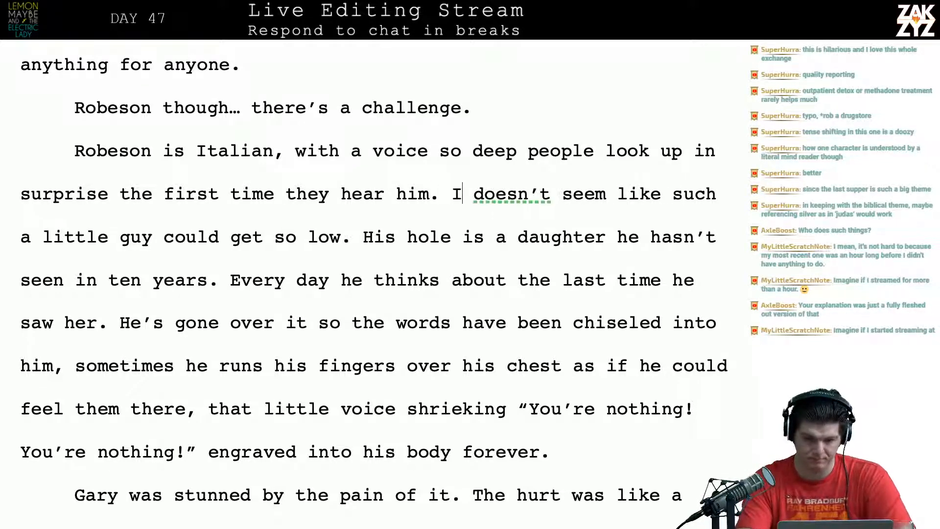
text(t)
key(BackSpace)
key(BackSpace)
text(It's star)
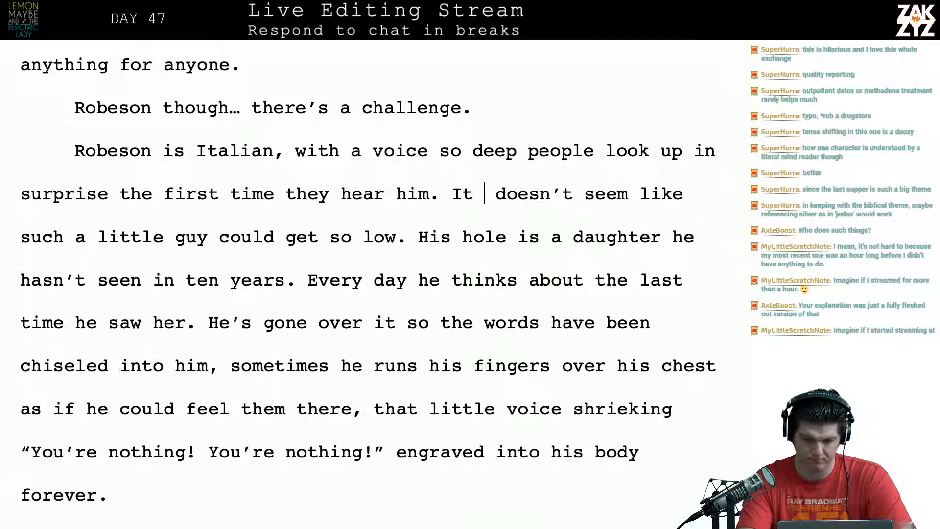
text(tart)
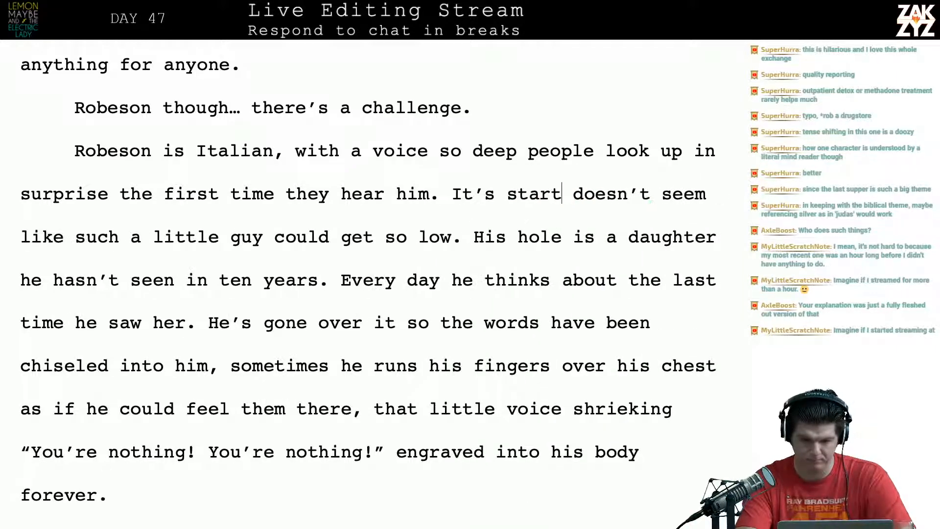
key(BackSpace)
key(BackSpace)
key(BackSpace)
key(BackSpace)
key(BackSpace)
key(BackSpace)
key(BackSpace)
key(BackSpace)
key(BackSpace)
key(BackSpace)
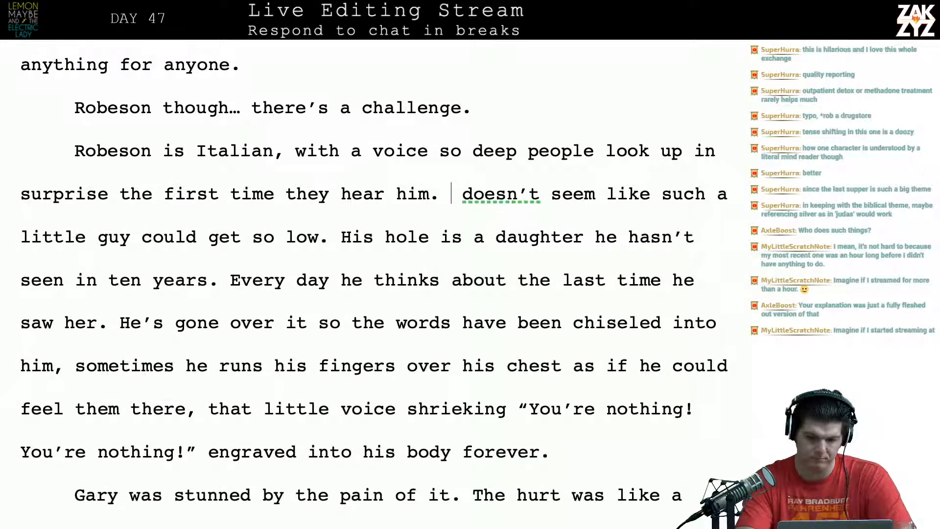
Insert the sentence "It's startling that such a little guy can get so low." after "the first time they hear him.".
text(It's start)
text(ling that a)
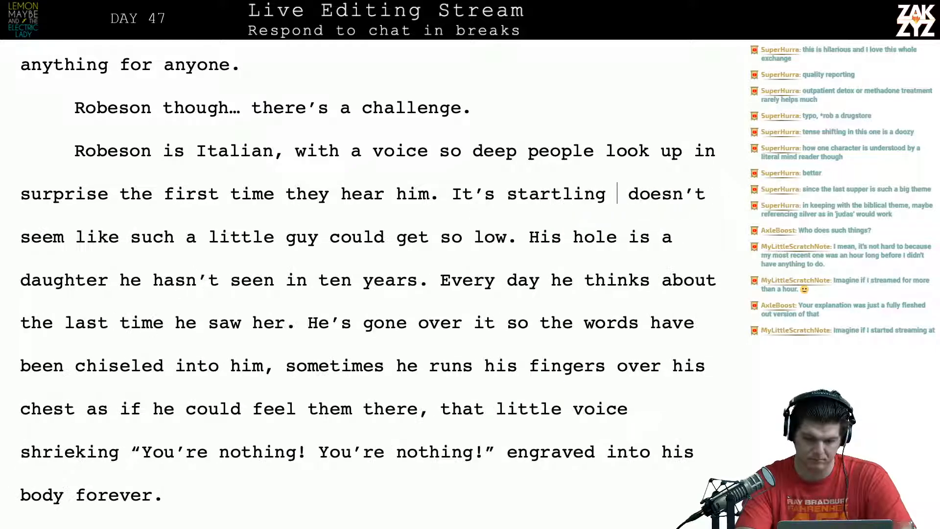
key(BackSpace)
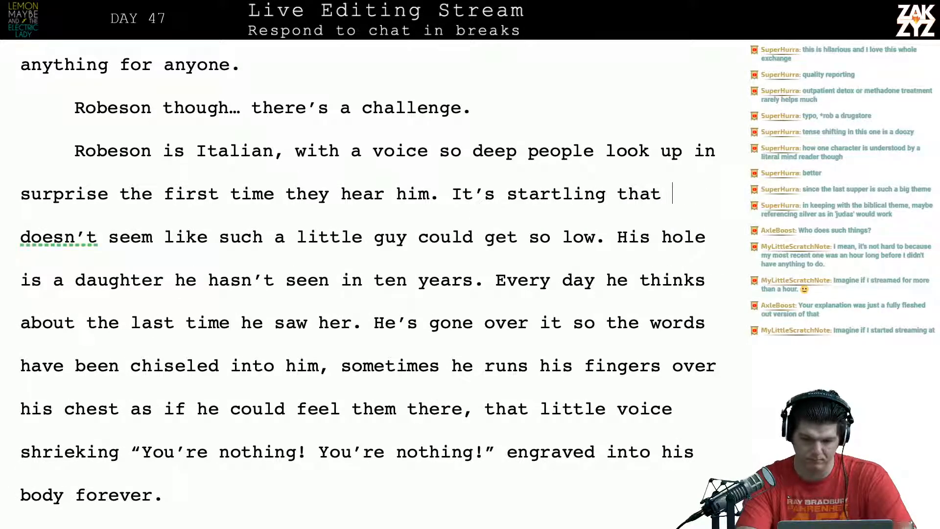
text(such a little guy g)
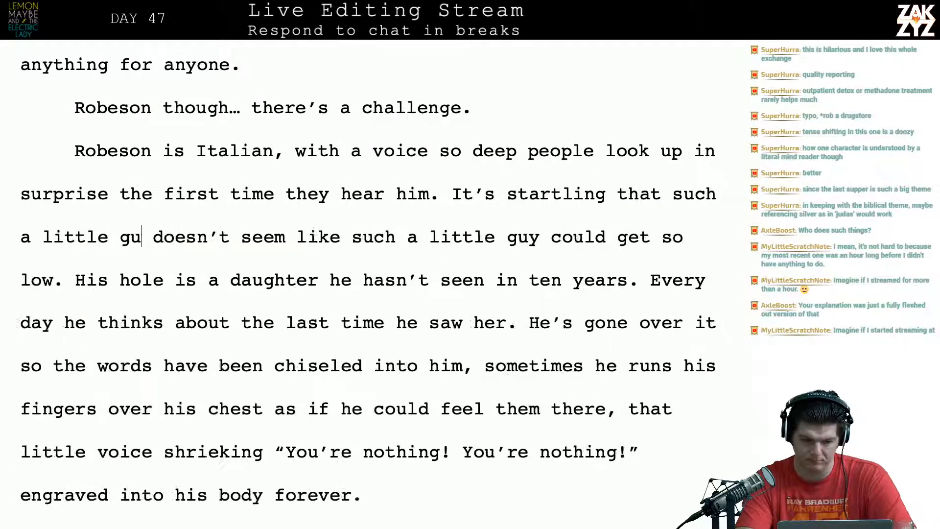
key(BackSpace)
text(can get so low)
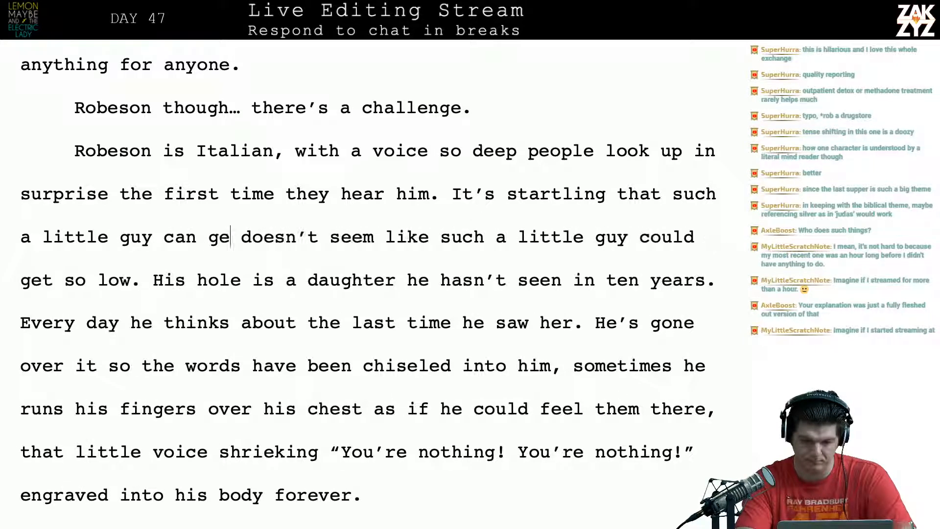
text(.)
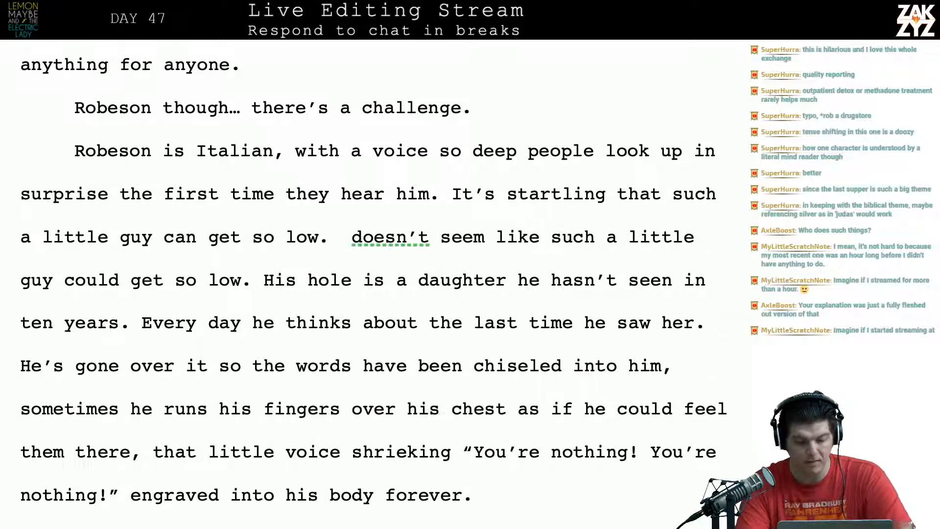
Delete the leftover fragment "doesn't seem like such a little guy could get so low." before "His hole is a daughter".
key(shift+Down)
key(shift+Down)
key(shift+Left)
key(shift+Up)
key(shift+Left)
key(shift+Left)
key(shift+Left)
key(shift+Left)
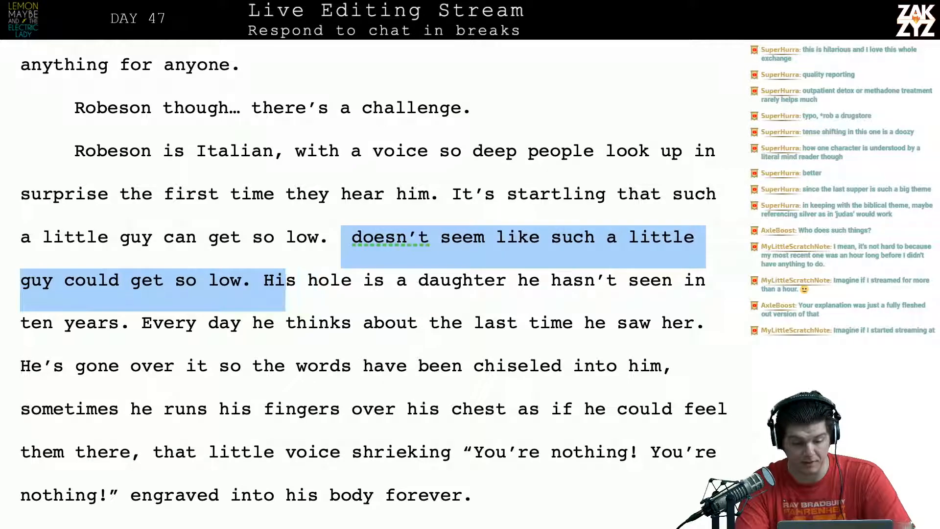
key(shift+Left)
key(shift+Left)
key(shift+Left)
key(shift+Left)
key(shift+Right)
key(BackSpace)
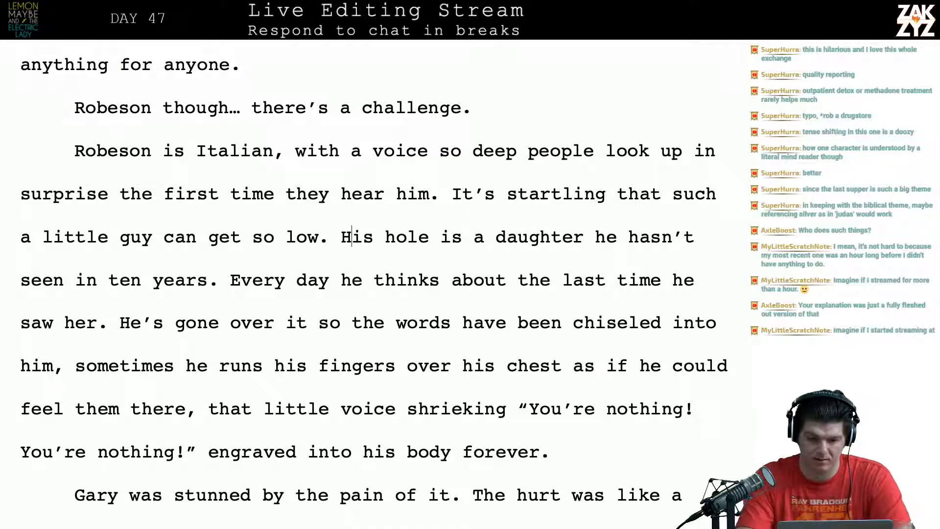
Change "hole" to "wound" in the sentence about the daughter he hasn't seen in ten years.
key(Right)
key(Right)
key(Right)
key(Right)
key(BackSpace)
key(BackSpace)
key(BackSpace)
key(BackSpace)
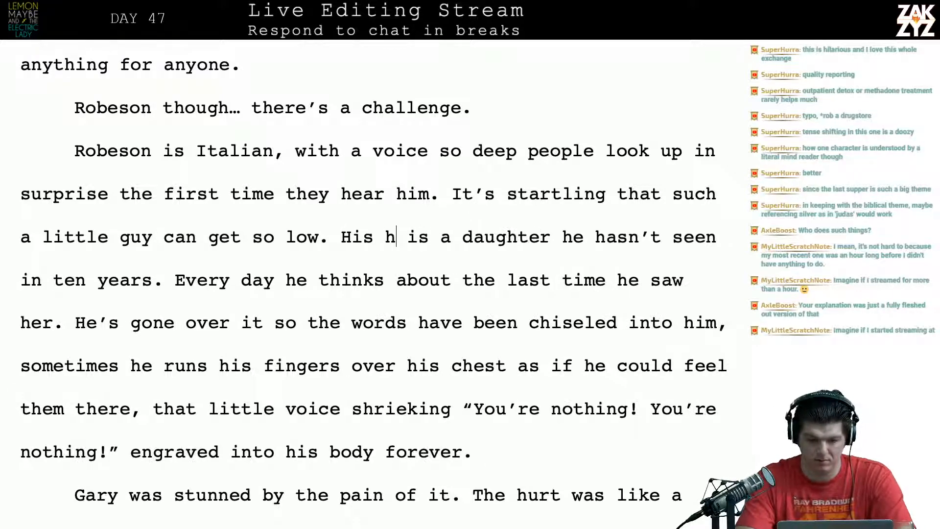
text(wound)
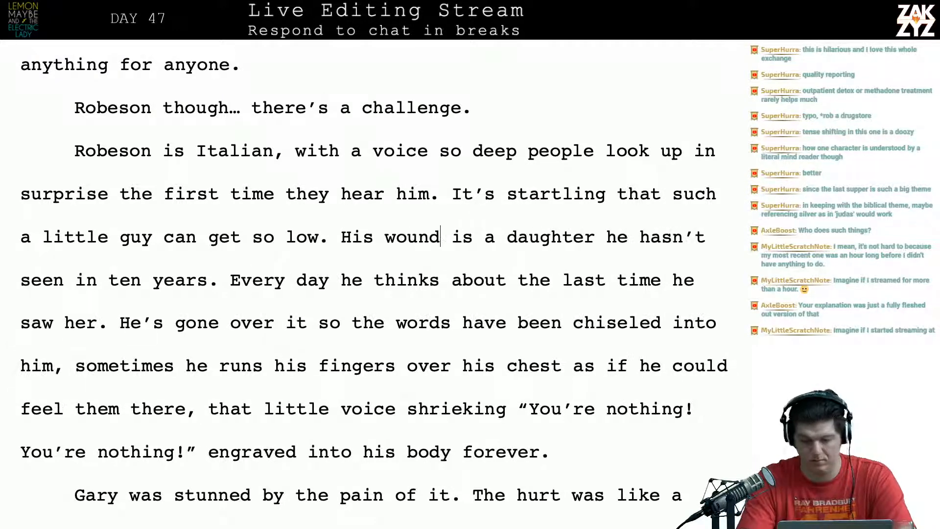
key(Right)
key(Right)
key(Right)
key(Right)
key(Left)
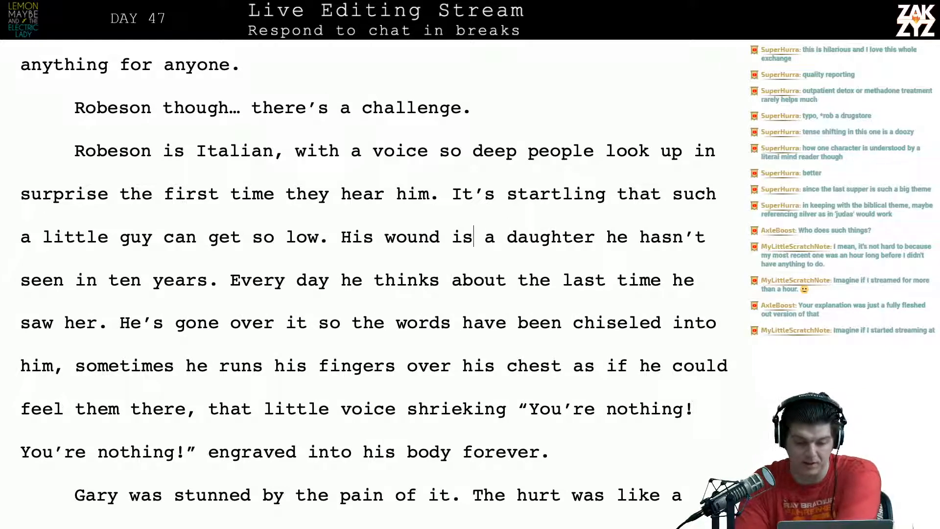
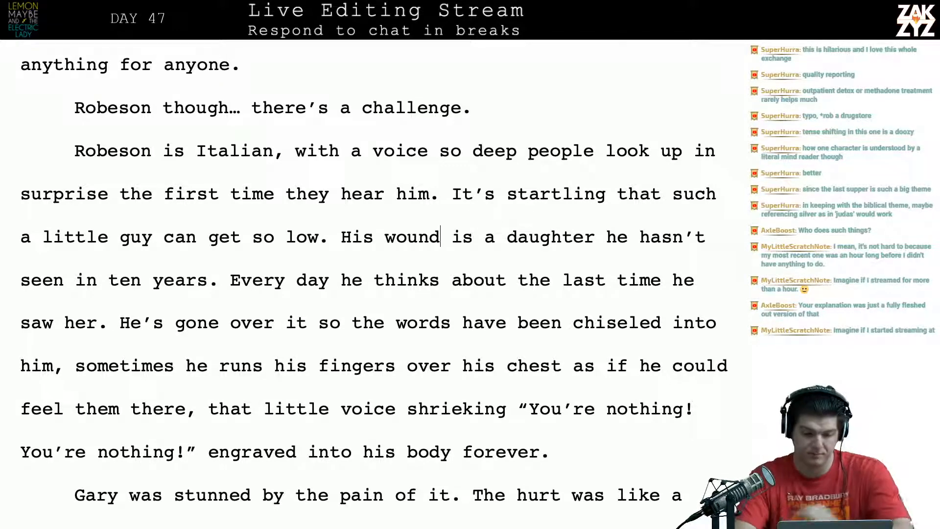
Break the paragraph between "He's" and "gone over it" with two line breaks to make room for new wording.
click(169, 323)
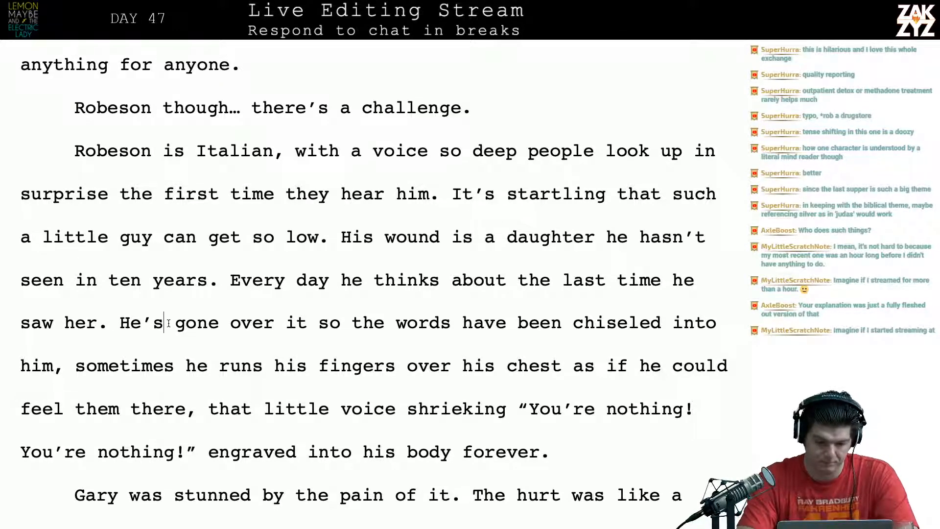
key(Right)
key(Return)
key(Return)
key(Left)
key(Left)
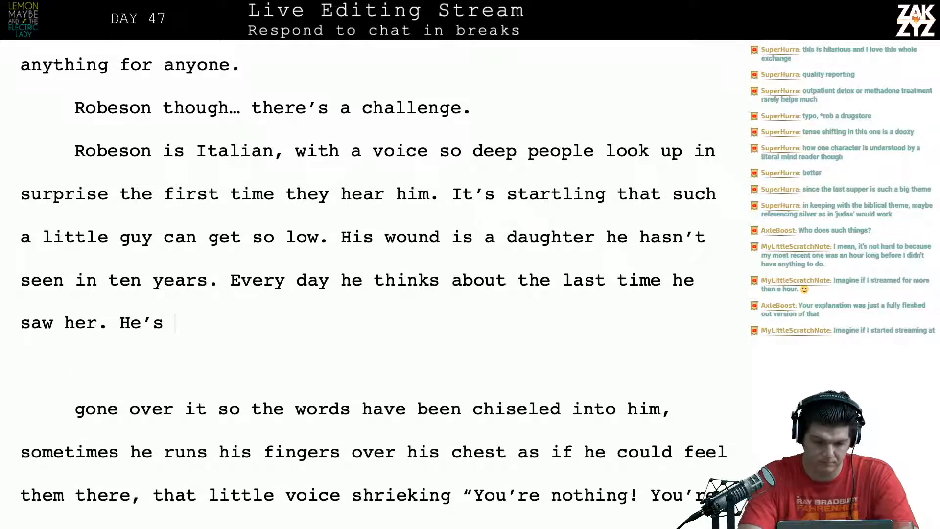
Continue the sentence after "He's" with "watched the rerun in his head so many times".
text(watched the rue)
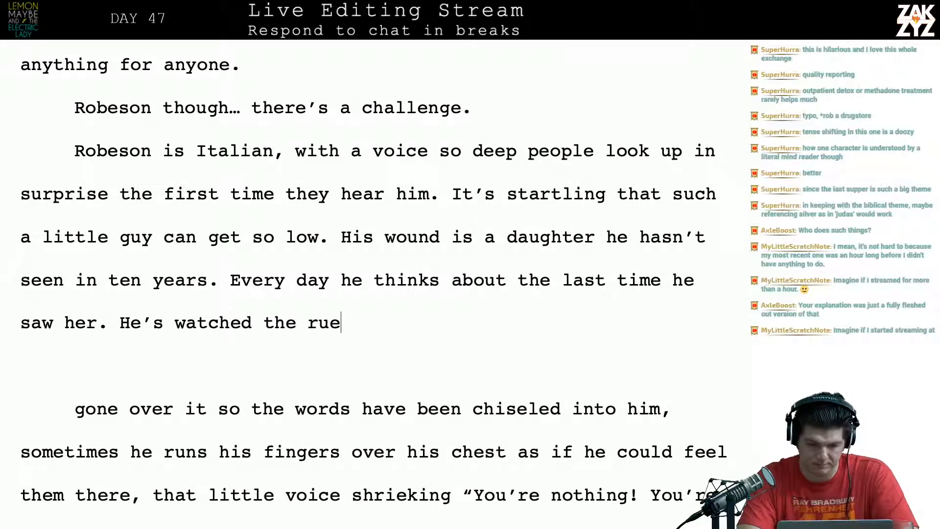
key(BackSpace)
key(BackSpace)
text(ernu)
key(BackSpace)
key(BackSpace)
text(un in)
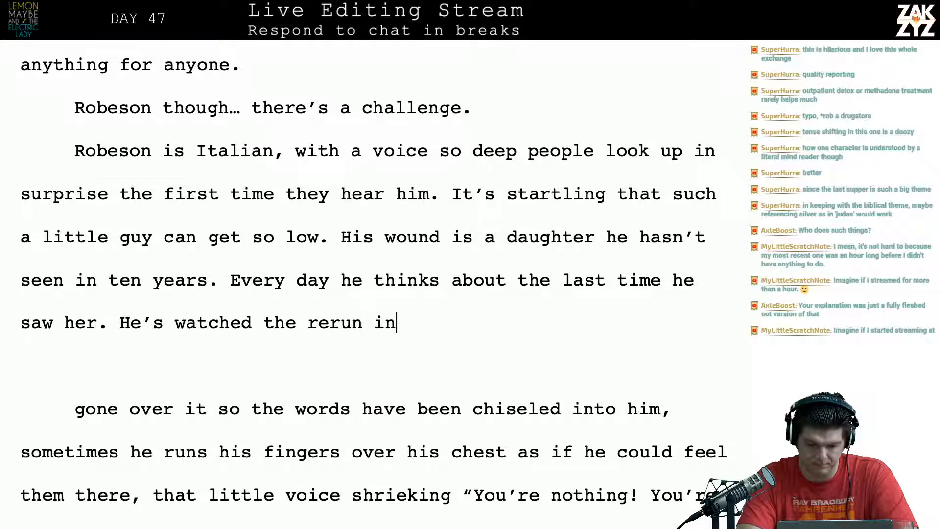
text( his heads)
key(BackSpace)
text(the)
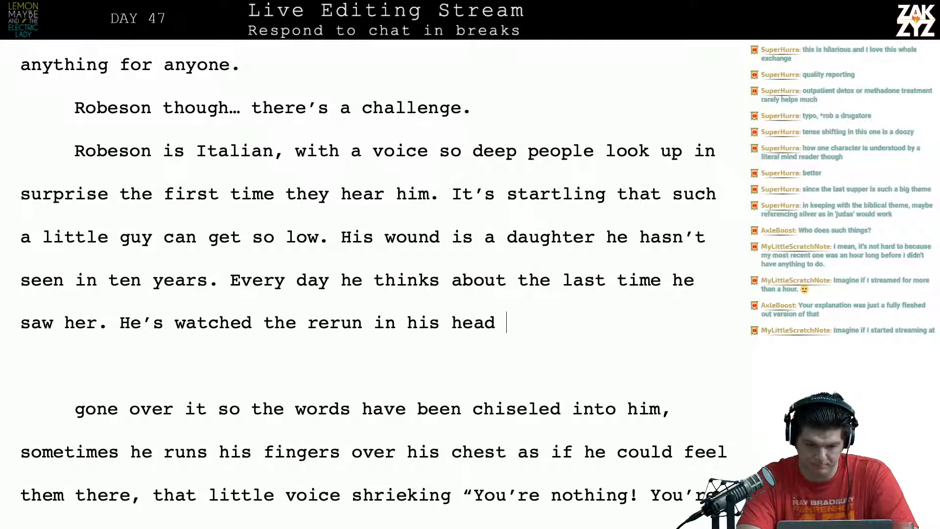
key(BackSpace)
key(BackSpace)
key(BackSpace)
key(BackSpace)
text(som)
key(BackSpace)
text(many )
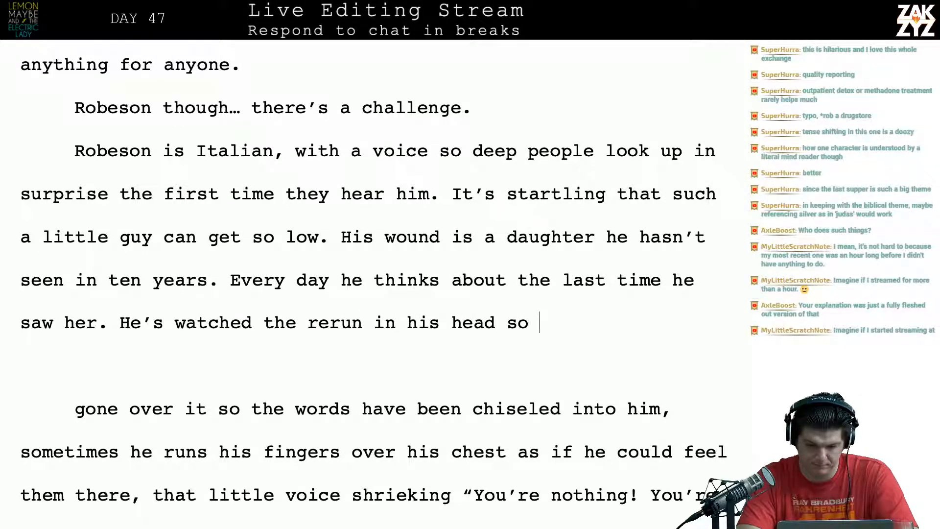
text(times)
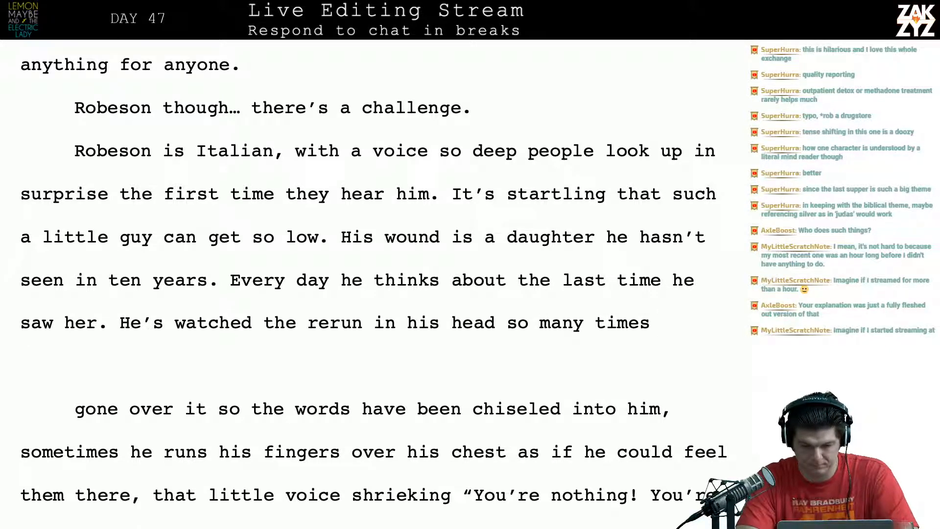
Finish the rerun sentence with "the words have been chiseled into him.".
text( the words h)
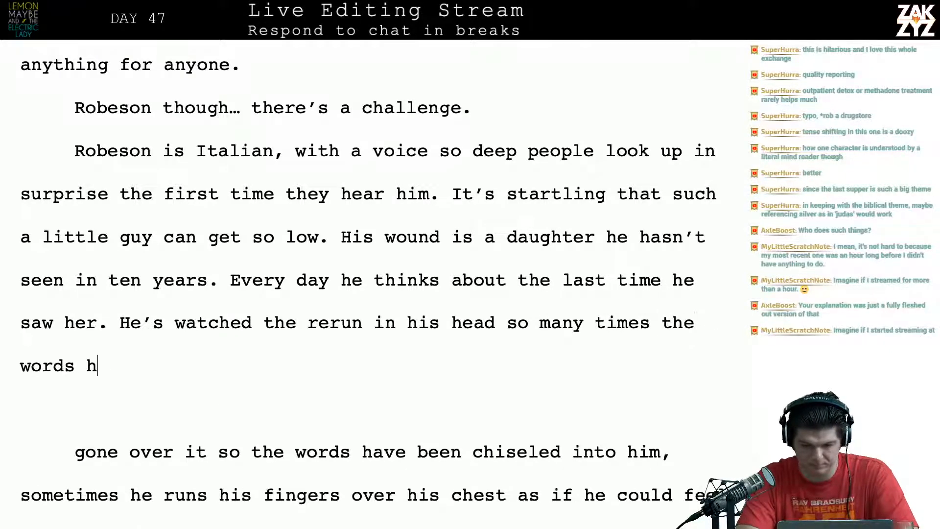
text(ave been chse)
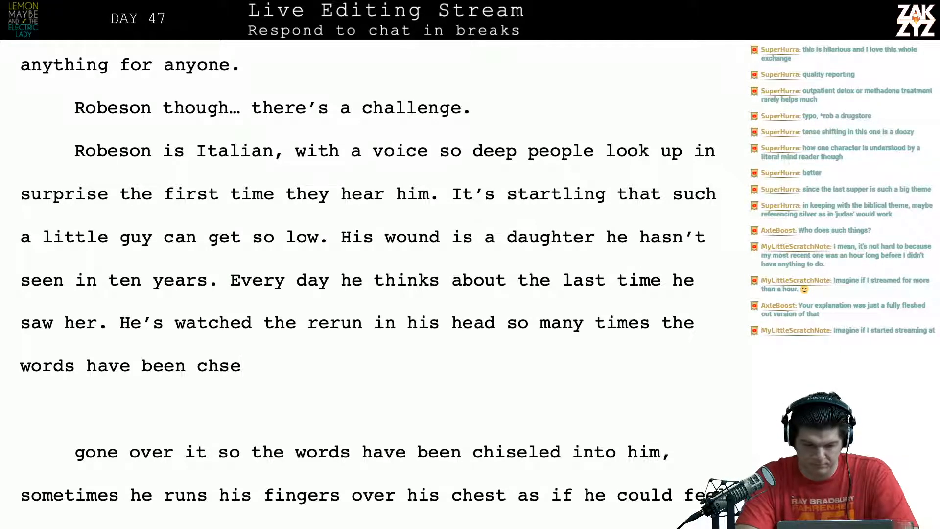
key(BackSpace)
key(BackSpace)
text(iseled into )
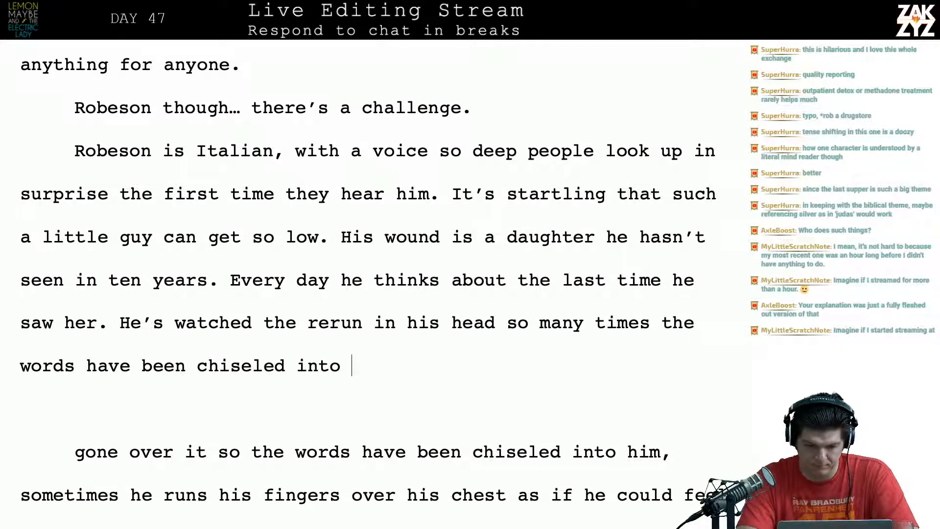
text(him.)
Delete the paragraph breaks and the old wording from "gone over it" through "as if he could feel" after the new sentence.
key(shift+Down)
key(shift+Down)
key(shift+Down)
key(shift+Down)
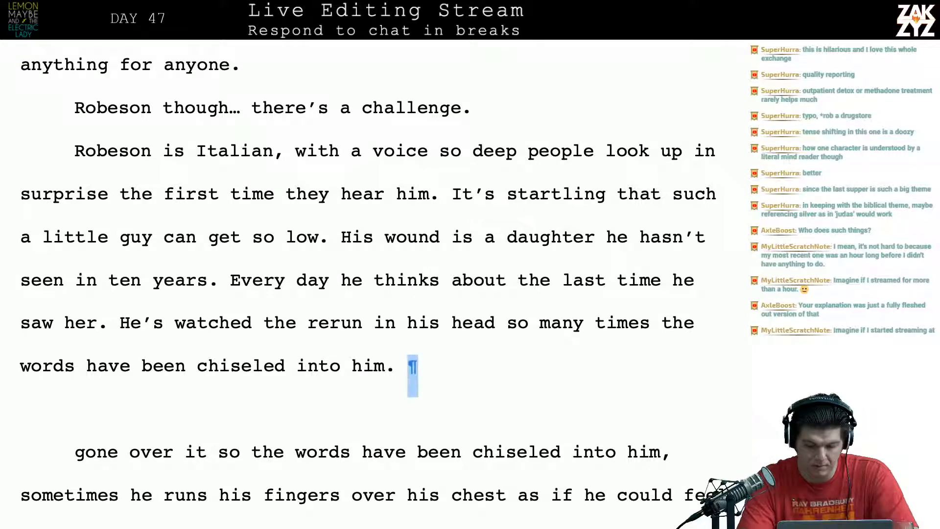
key(shift+Up)
key(shift+Right)
key(shift+Right)
key(shift+Right)
key(shift+Right)
key(shift+Right)
key(shift+Right)
key(shift+Right)
key(shift+Right)
key(shift+Right)
key(shift+Right)
key(shift+Right)
key(shift+Right)
key(shift+Right)
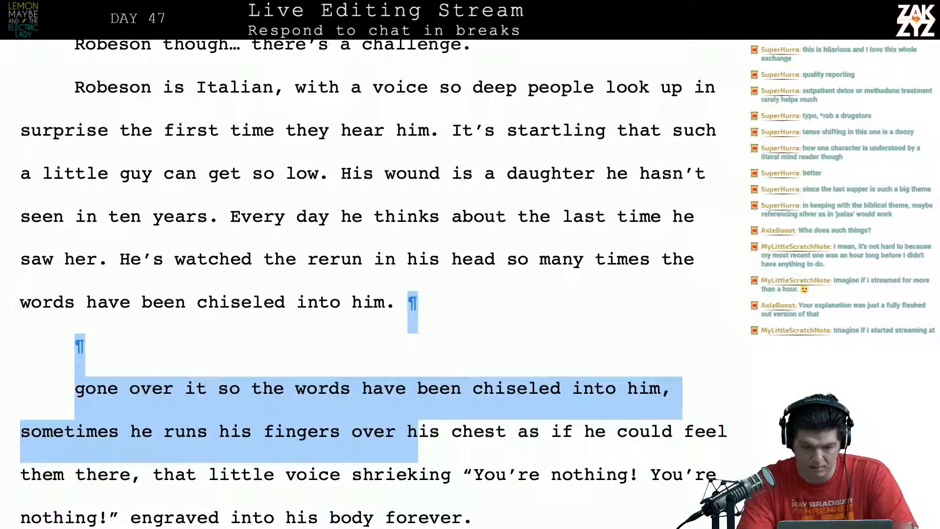
key(shift+Right)
key(shift+Right)
key(shift+Right)
key(shift+Right)
key(shift+Right)
key(shift+Right)
key(shift+Right)
key(shift+Right)
key(shift+Right)
key(shift+Right)
key(shift+Right)
key(shift+Right)
key(shift+Right)
key(shift+Right)
key(shift+Right)
key(shift+Right)
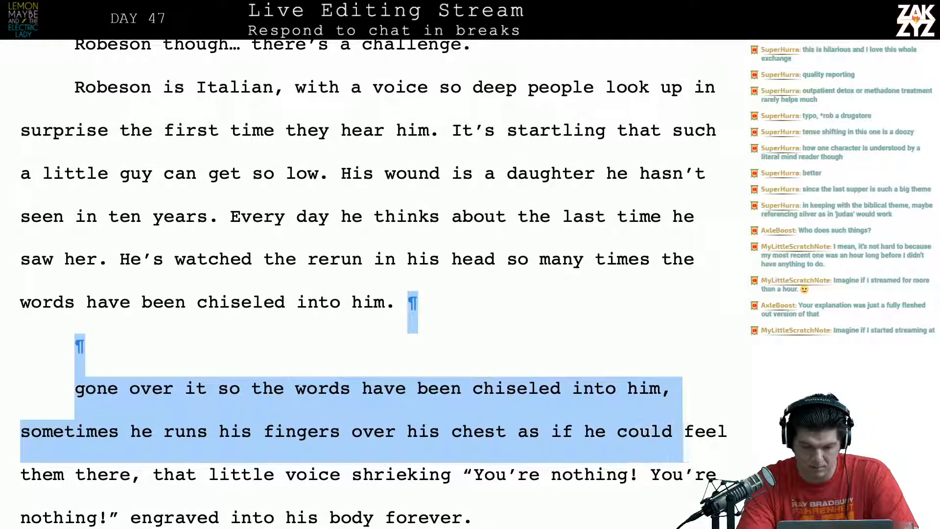
key(BackSpace)
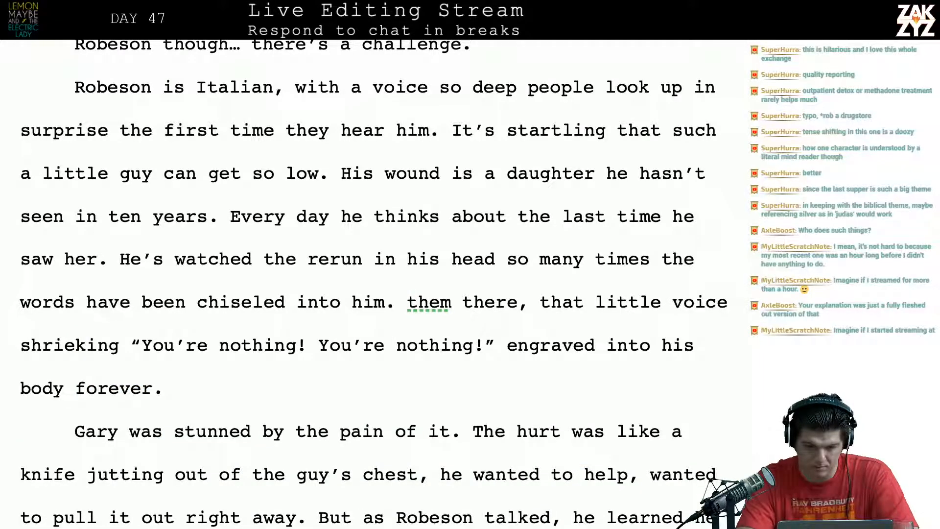
Break the paragraph before "them there" and write "Jagged lines of that little voice sh" after "chiseled into him.".
key(Return)
key(Left)
text(Jag)
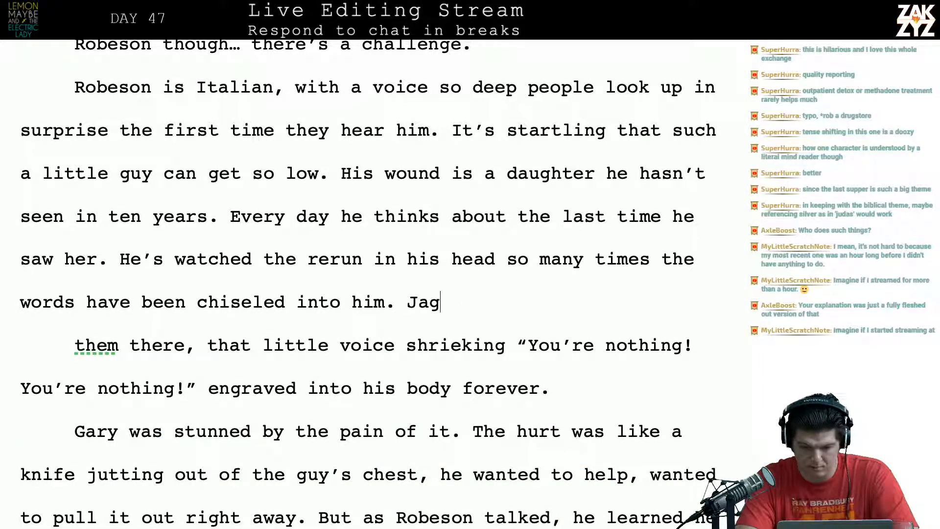
text(ged l)
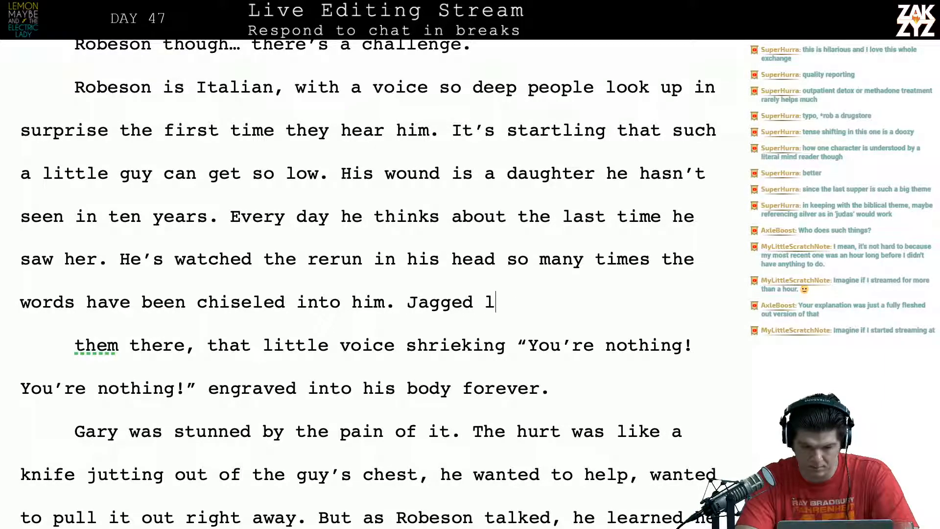
text(inse)
key(BackSpace)
key(BackSpace)
text(es of that )
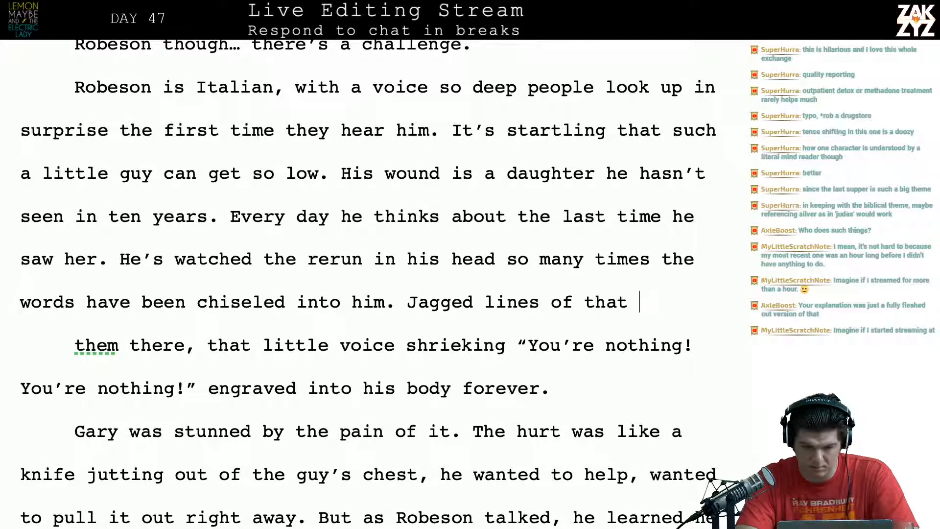
text(little voice sh)
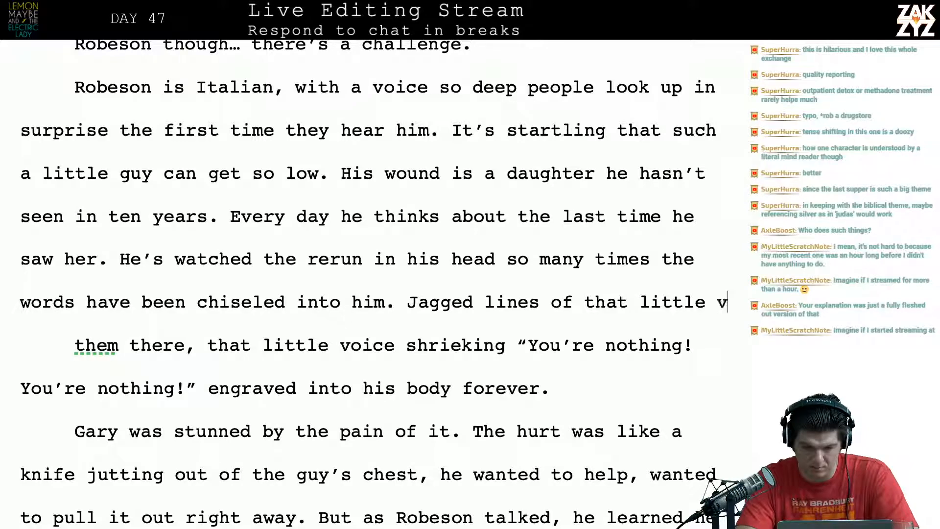
Delete the paragraph break and the duplicate "them there, that little voice sh" so the new wording runs into "rieking".
key(shift+Right)
key(shift+Right)
key(shift+Right)
key(shift+Right)
key(shift+Right)
key(shift+Right)
key(shift+Right)
key(shift+Right)
key(shift+Right)
key(shift+Right)
key(shift+Right)
key(shift+Right)
key(shift+Right)
key(shift+Right)
key(shift+Right)
key(shift+Right)
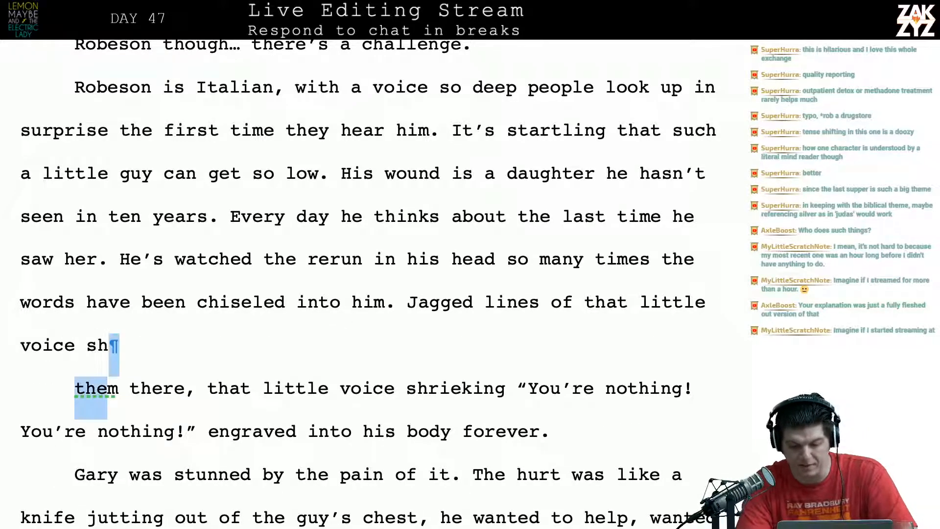
key(shift+Right)
key(shift+Right)
key(shift+Right)
key(shift+Right)
key(shift+Right)
key(shift+Right)
key(shift+Right)
key(shift+Right)
key(shift+Right)
key(shift+Right)
key(shift+Right)
key(shift+Right)
key(shift+Right)
key(shift+Right)
key(shift+Right)
key(shift+Right)
key(shift+Right)
key(shift+Right)
key(shift+Right)
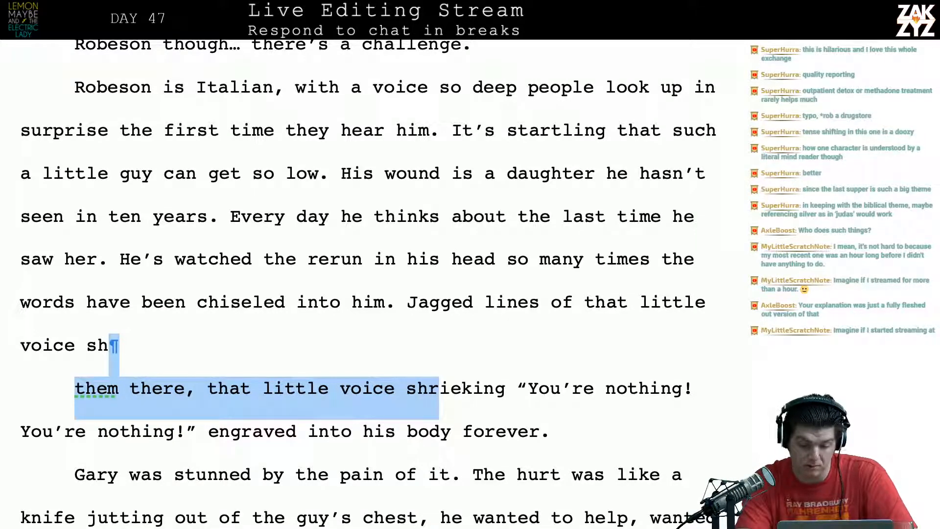
key(shift+Left)
key(BackSpace)
scroll(369, 284, down, 1)
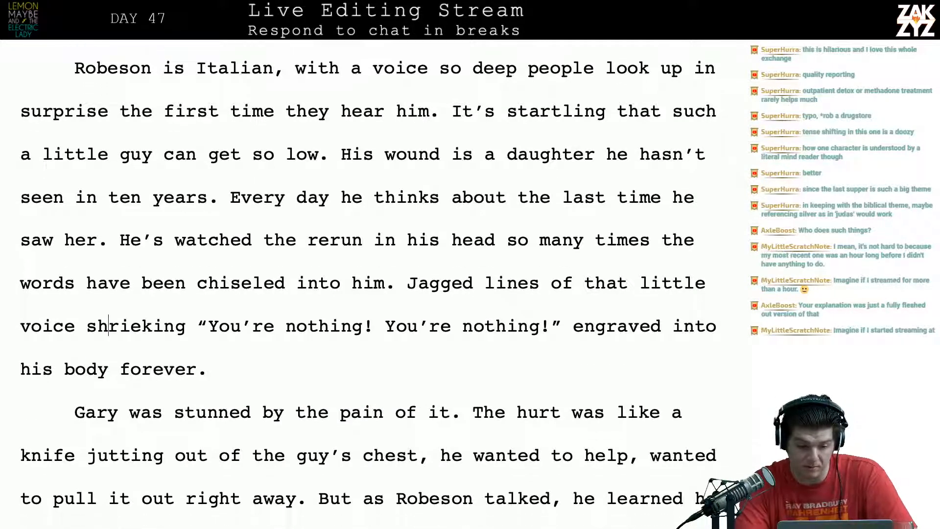
Insert "Permanently engraved in his mind." after the quote "You're nothing! You're nothing!".
scroll(298, 320, down, 1)
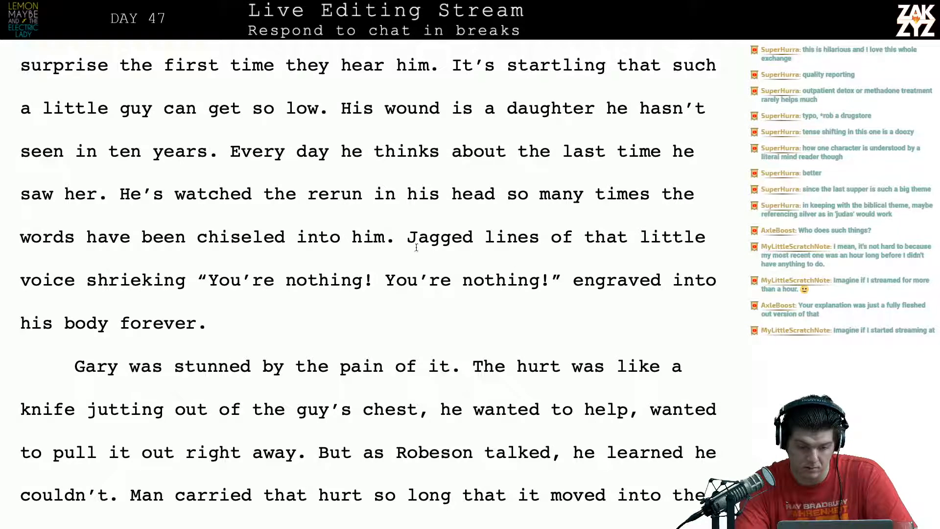
click(572, 281)
text(permanently)
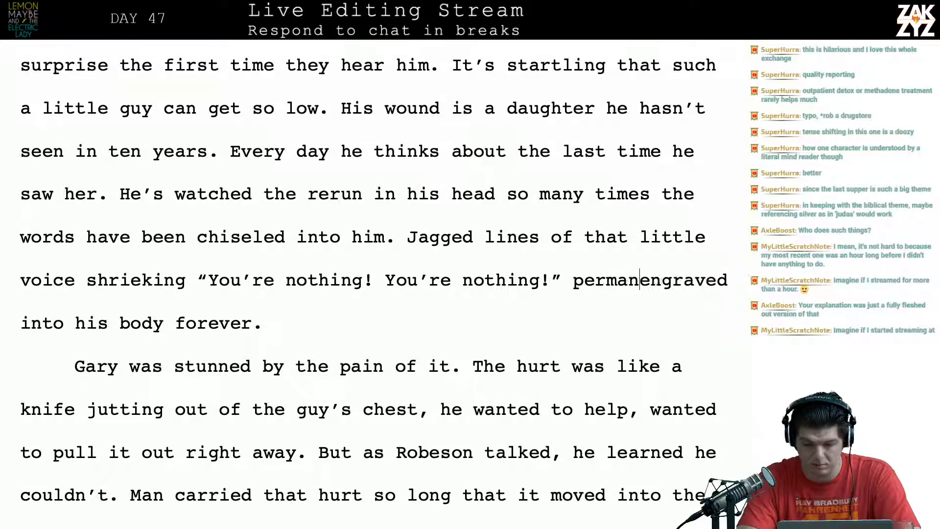
text( engraved oengraved into his body forever.)
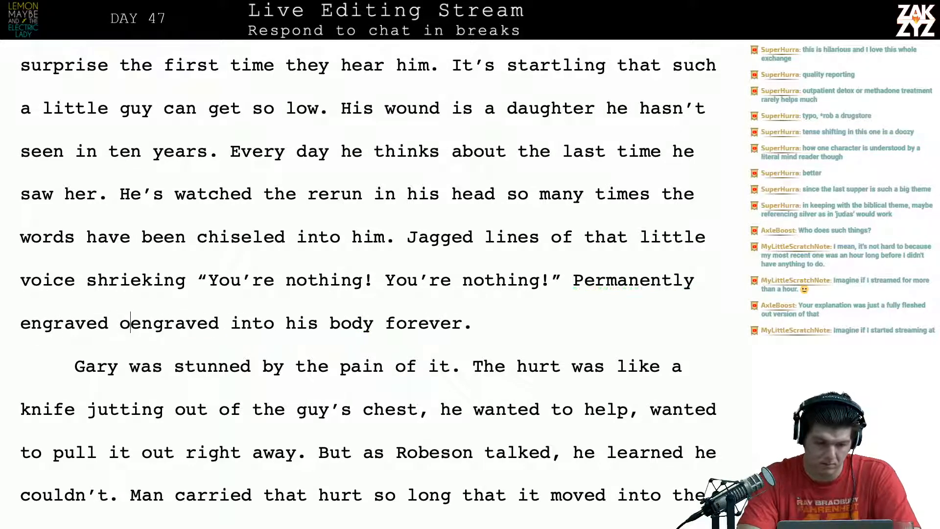
key(BackSpace)
text(in his mind.)
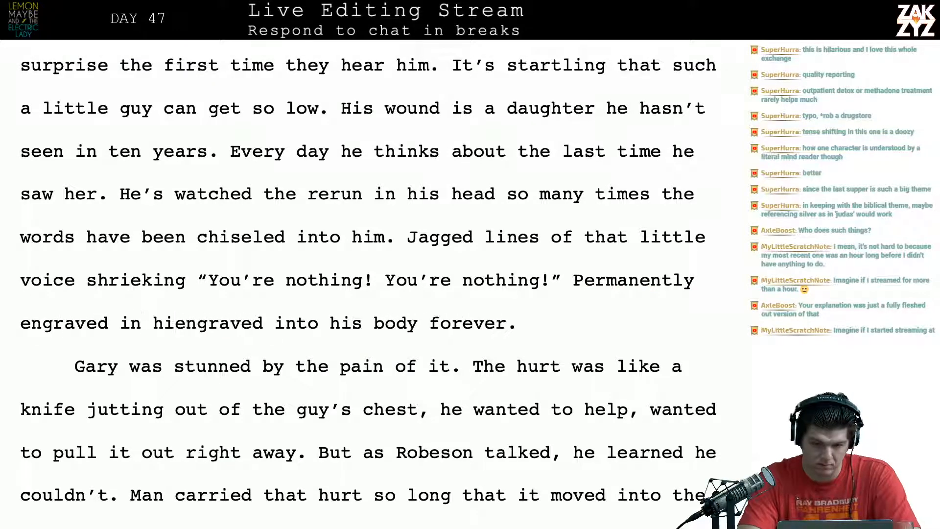
Delete the leftover wording "engraved into his body forever." at the end of the paragraph about Robeson.
key(shift+Right)
key(shift+Right)
key(shift+Right)
key(shift+Right)
key(shift+Right)
key(shift+Right)
key(shift+Right)
key(shift+Right)
key(shift+Right)
key(shift+Right)
key(shift+Right)
key(shift+Right)
key(shift+Right)
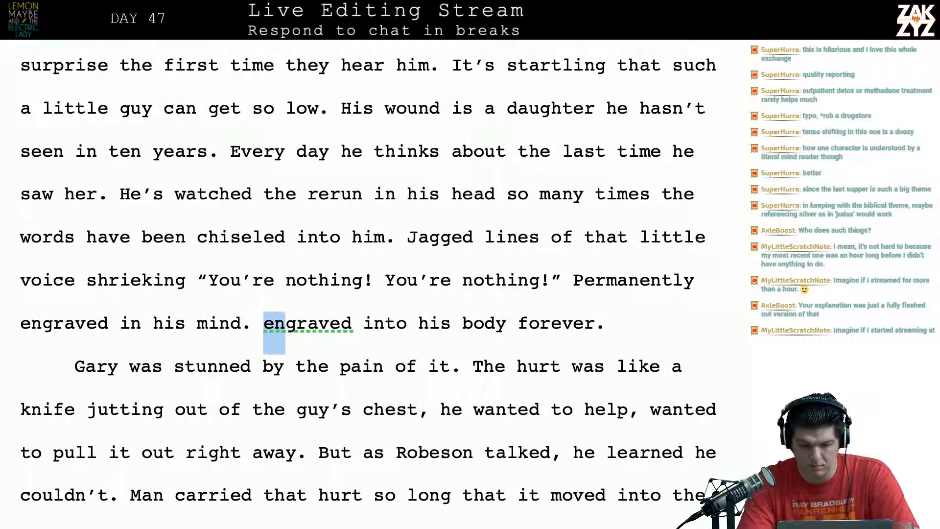
key(shift+Right)
key(shift+Right)
key(shift+Right)
key(shift+Right)
key(shift+Right)
key(shift+Right)
key(shift+Right)
key(shift+Right)
key(shift+Right)
key(shift+Right)
key(shift+Right)
key(shift+Right)
key(shift+Right)
key(shift+Right)
key(shift+Right)
key(shift+Right)
key(shift+Right)
key(shift+Right)
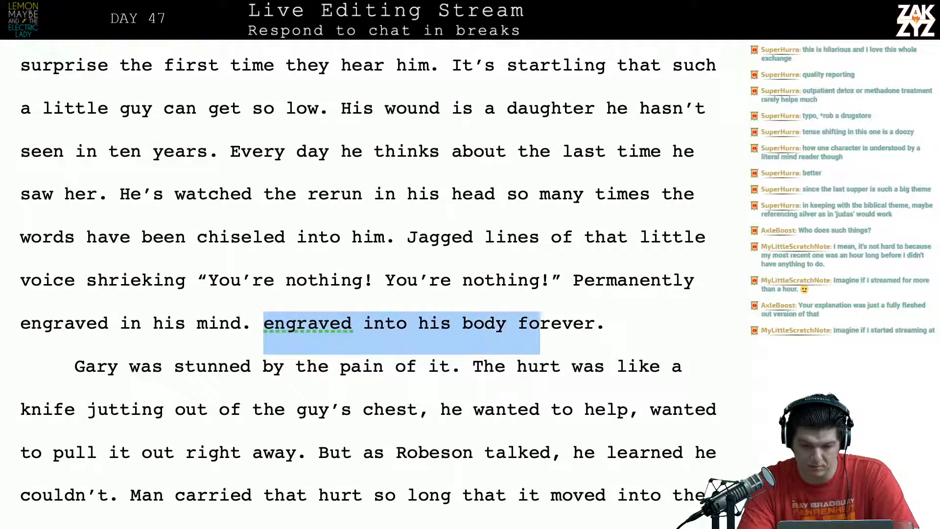
key(BackSpace)
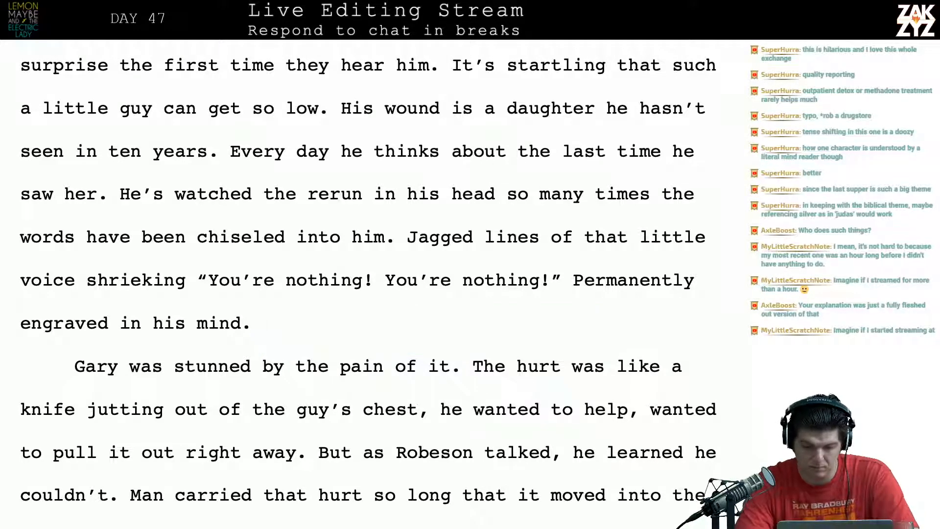
click(573, 280)
text(a)
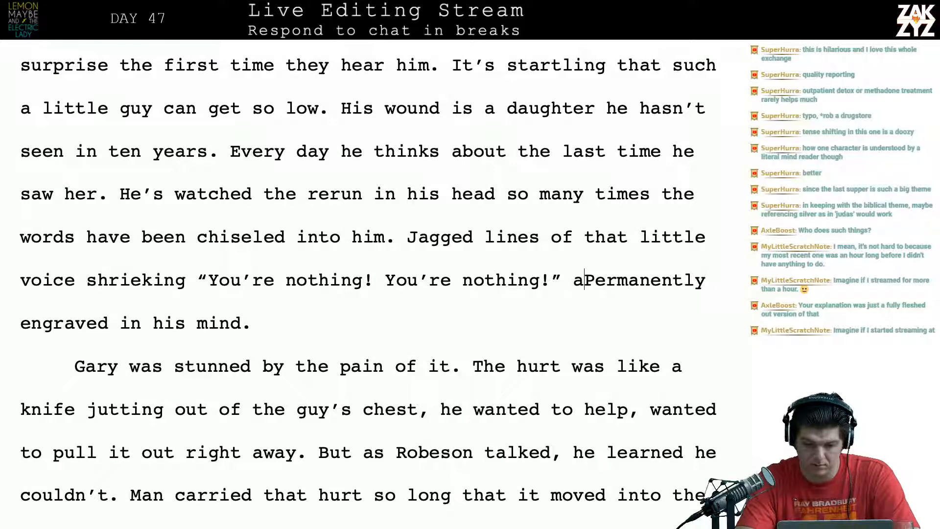
text(re)
key(BackSpace)
key(BackSpace)
key(BackSpace)
key(BackSpace)
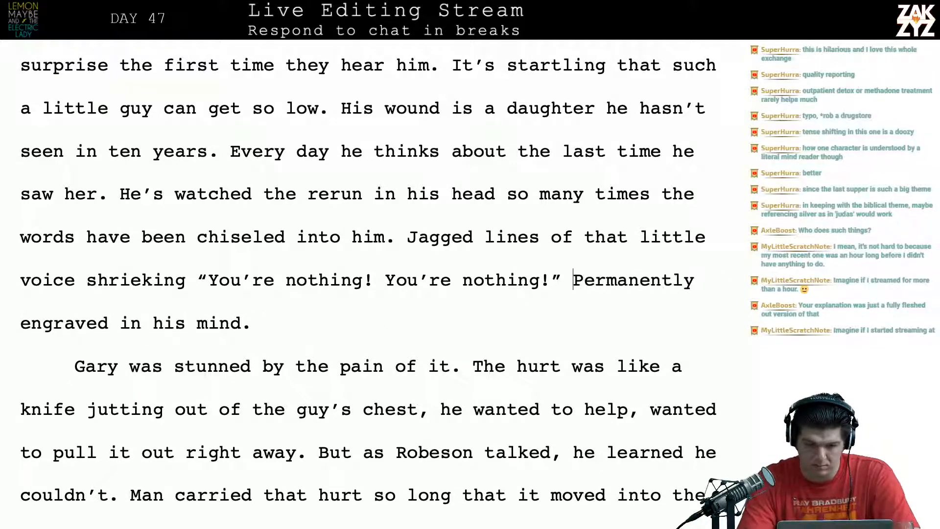
Delete "Permanently engraved in his mind." including its period, ending the paragraph on the shrieked quote.
key(ctrl+shift+Down)
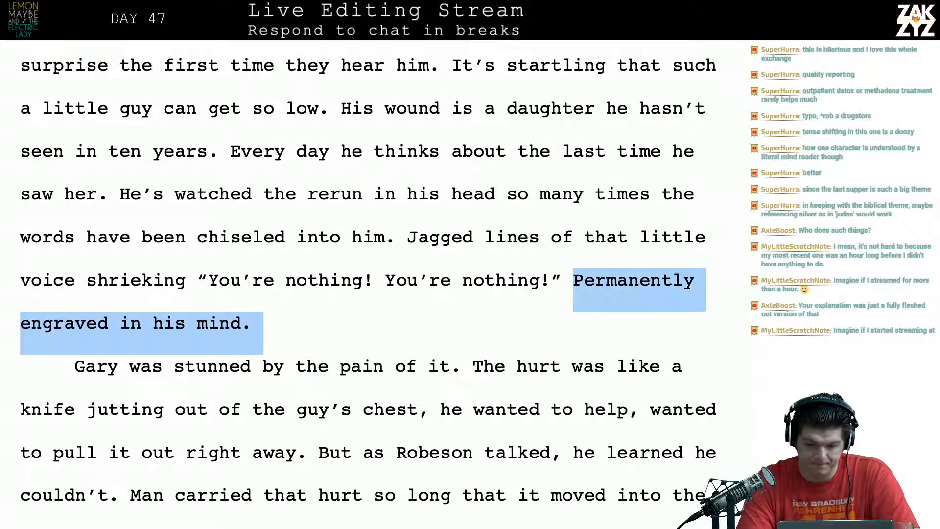
key(shift+Left)
key(shift+Left)
key(shift+Left)
key(shift+Right)
key(BackSpace)
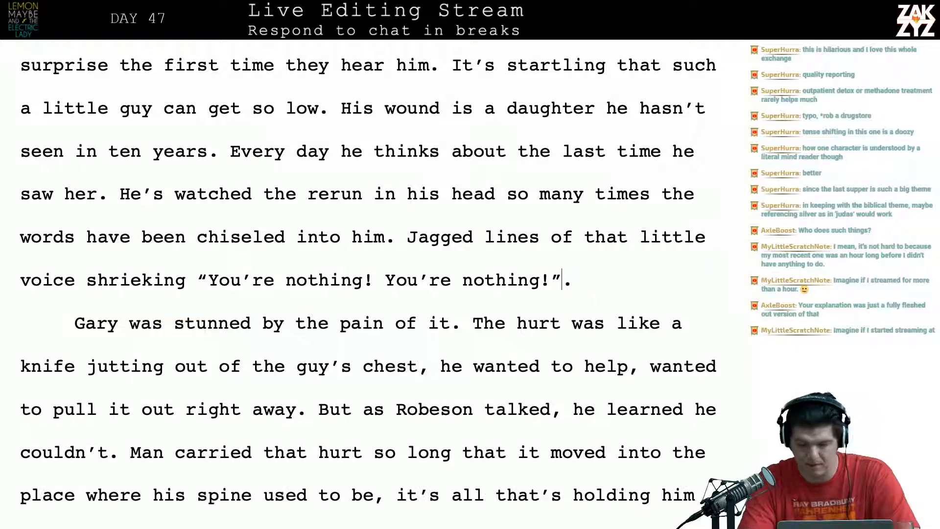
key(BackSpace)
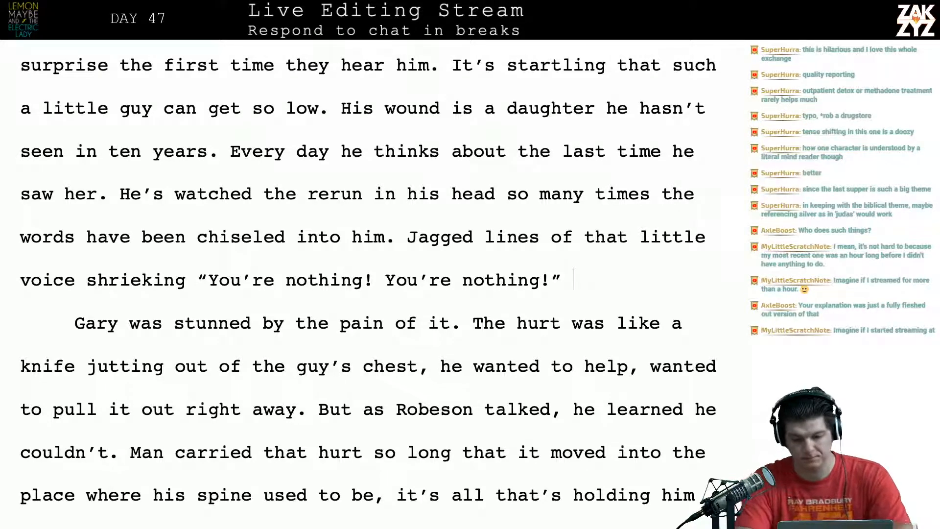
key(Up)
key(Left)
key(Left)
key(Left)
key(Left)
key(Left)
key(Left)
key(Left)
key(Left)
key(Left)
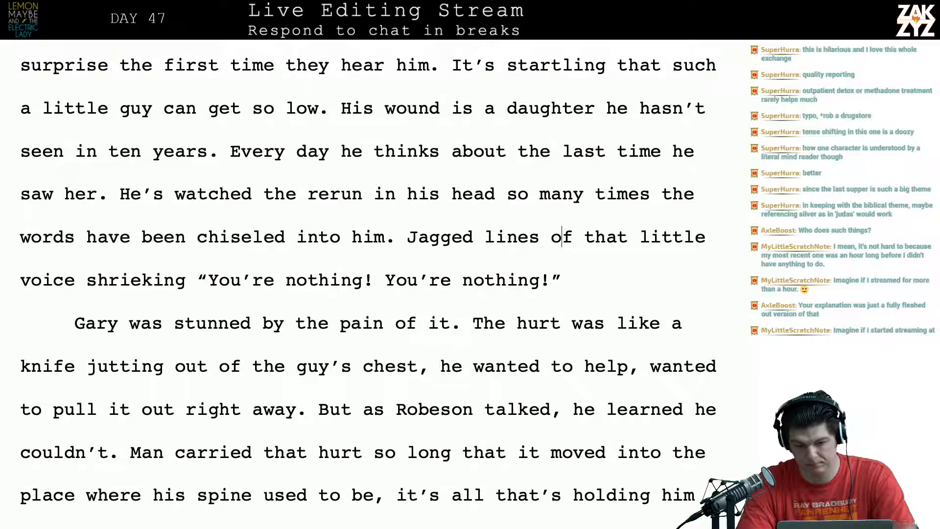
key(Right)
key(Right)
key(Right)
key(Right)
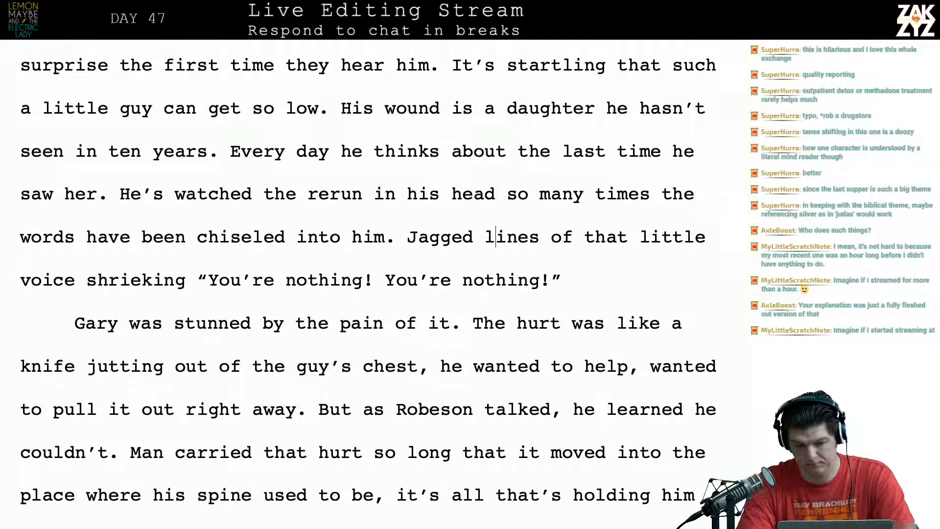
key(Down)
key(Right)
key(Right)
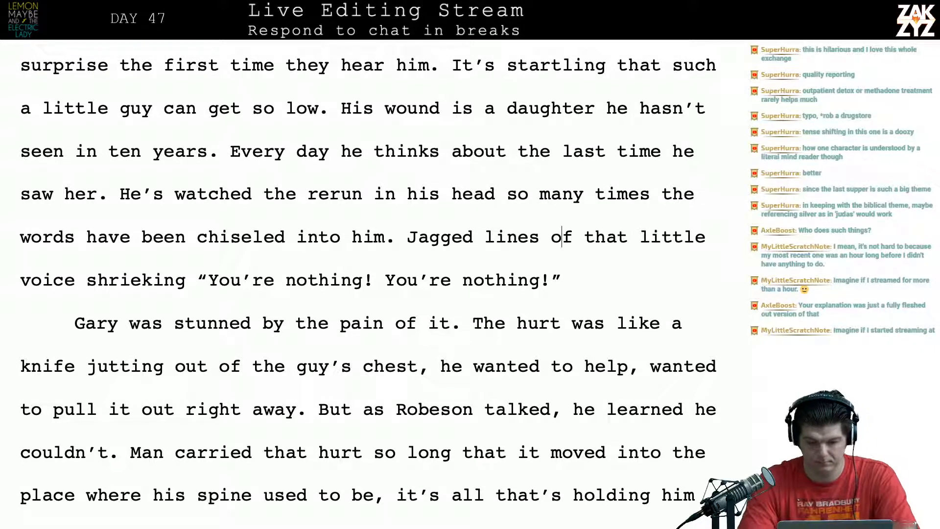
key(Up)
key(Left)
key(Left)
key(Left)
key(Left)
key(Left)
key(Left)
key(Left)
key(Left)
key(Left)
key(Left)
key(Left)
key(Down)
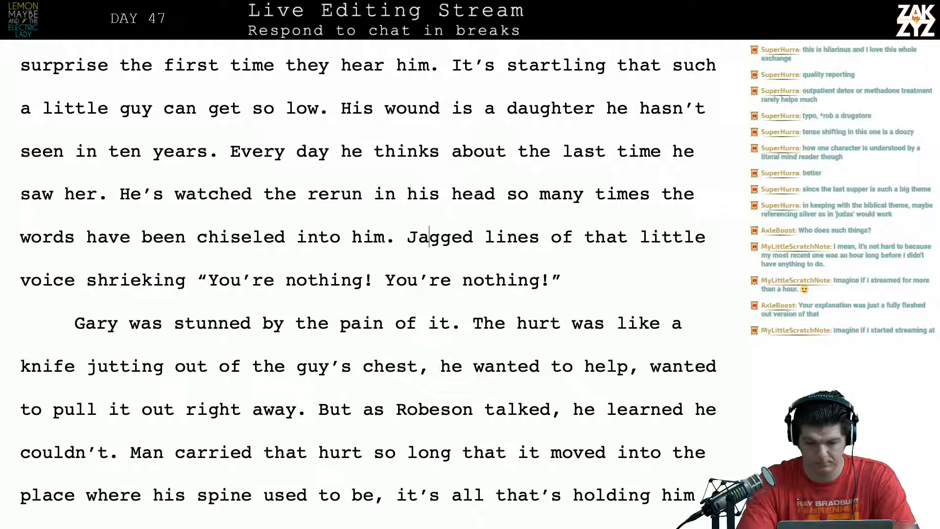
key(Left)
key(Left)
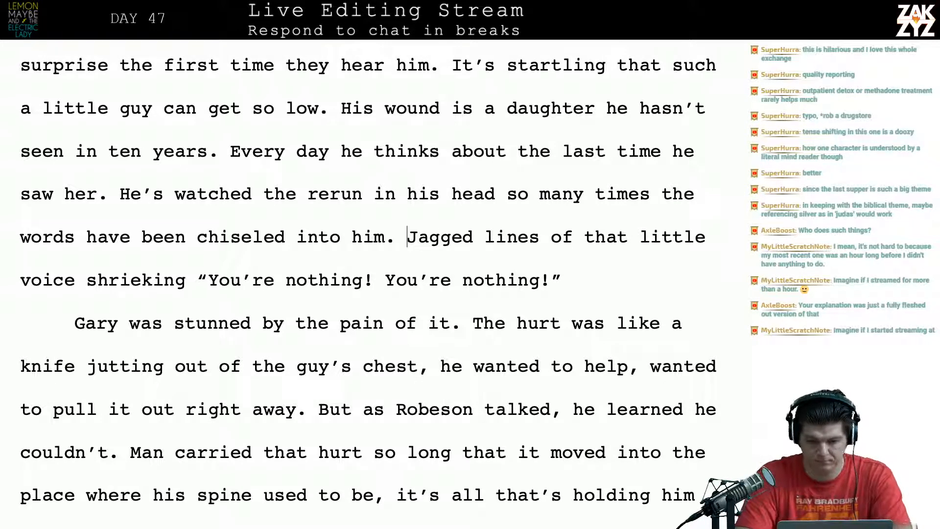
text(he's)
key(BackSpace)
key(BackSpace)
key(BackSpace)
key(BackSpace)
key(BackSpace)
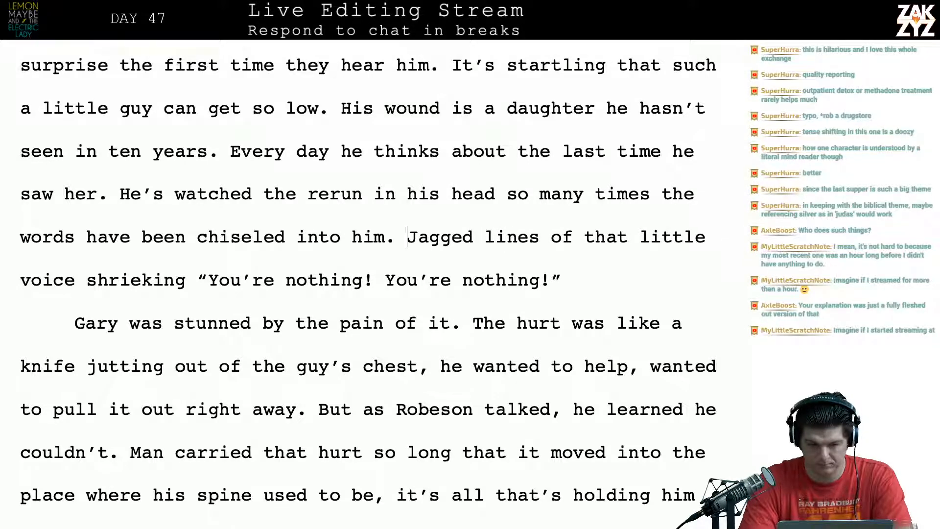
Replace "that" with "her" so the phrase reads "Jagged lines of her little voice".
scroll(367, 284, down, 1)
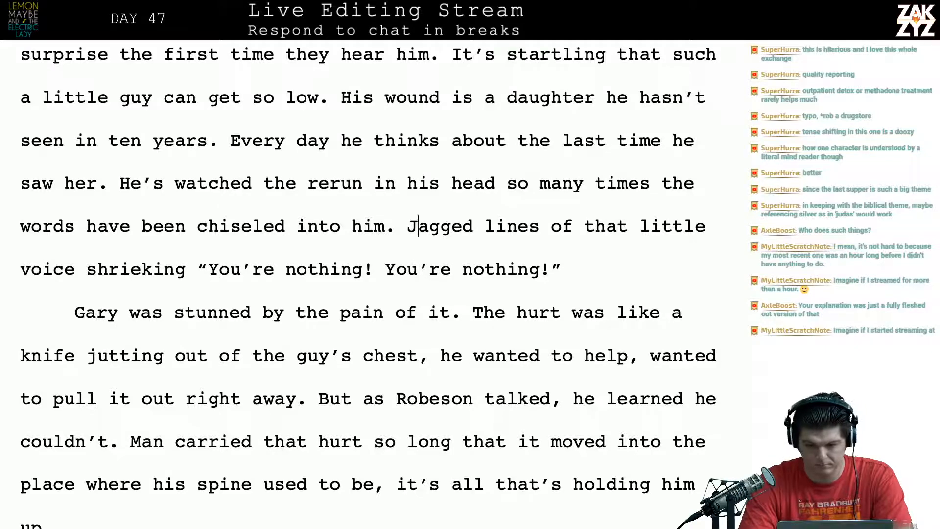
key(Right)
key(Right)
key(Right)
key(Right)
key(Right)
key(Right)
key(Right)
key(Right)
key(Right)
key(Right)
key(Right)
key(Right)
key(Right)
key(Right)
key(Right)
key(Right)
key(Right)
key(Right)
key(Right)
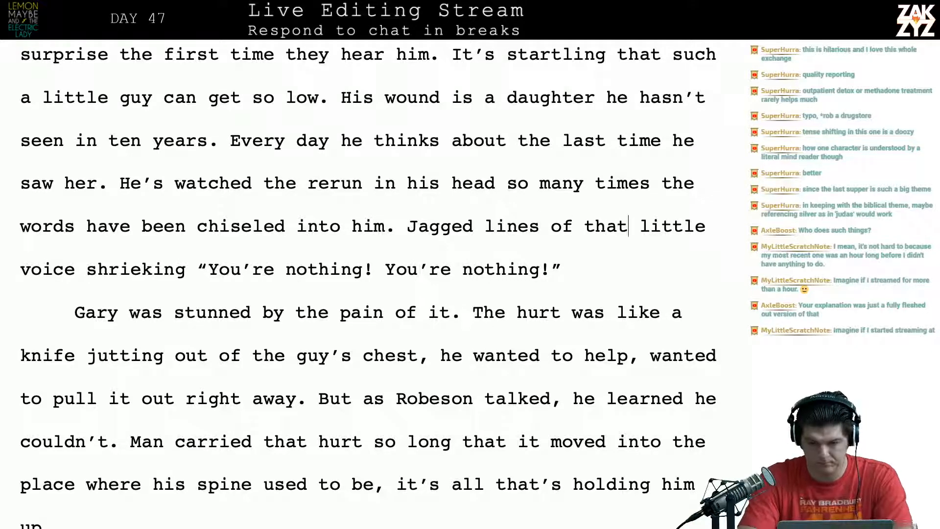
key(BackSpace)
key(BackSpace)
key(BackSpace)
key(BackSpace)
text(her)
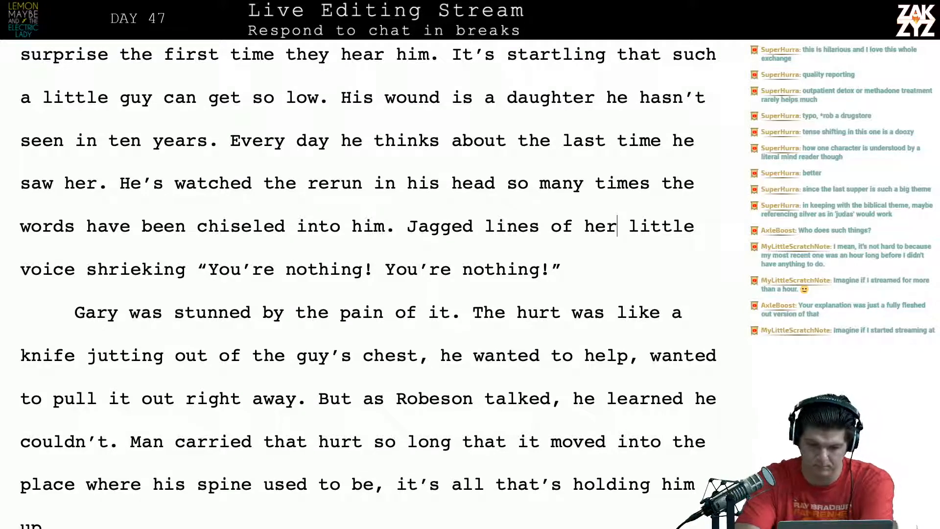
Try continuing the paragraph after "You're nothing! You're nothing!" with "at his back as he retreated.".
key(Down)
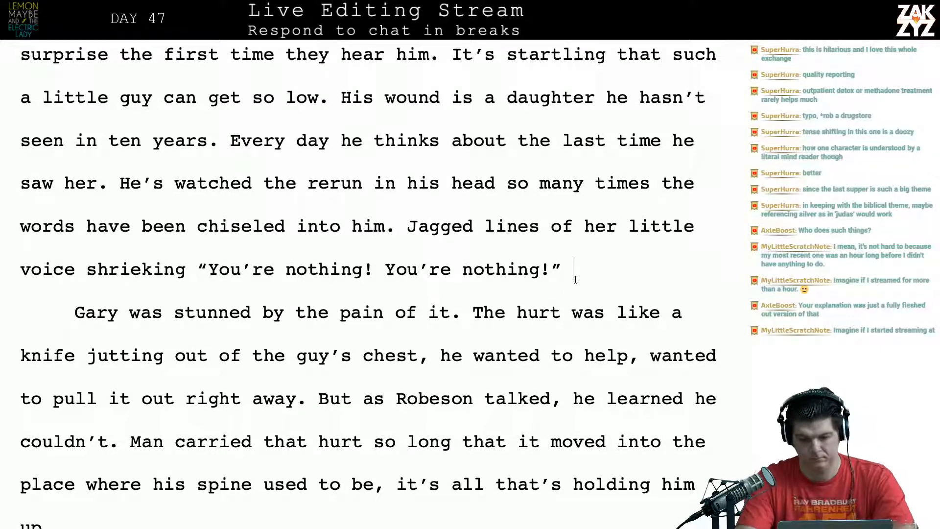
text(As he)
key(BackSpace)
key(BackSpace)
key(BackSpace)
key(BackSpace)
key(BackSpace)
key(BackSpace)
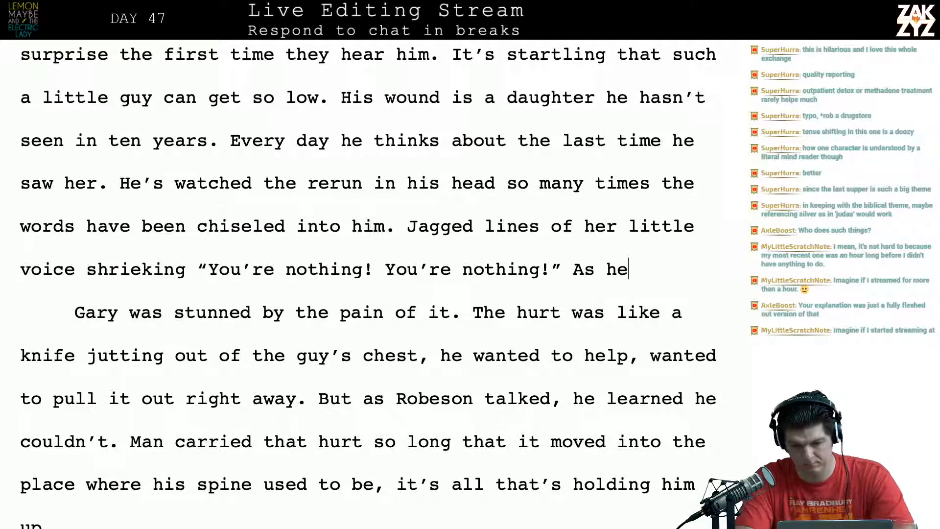
text(ast)
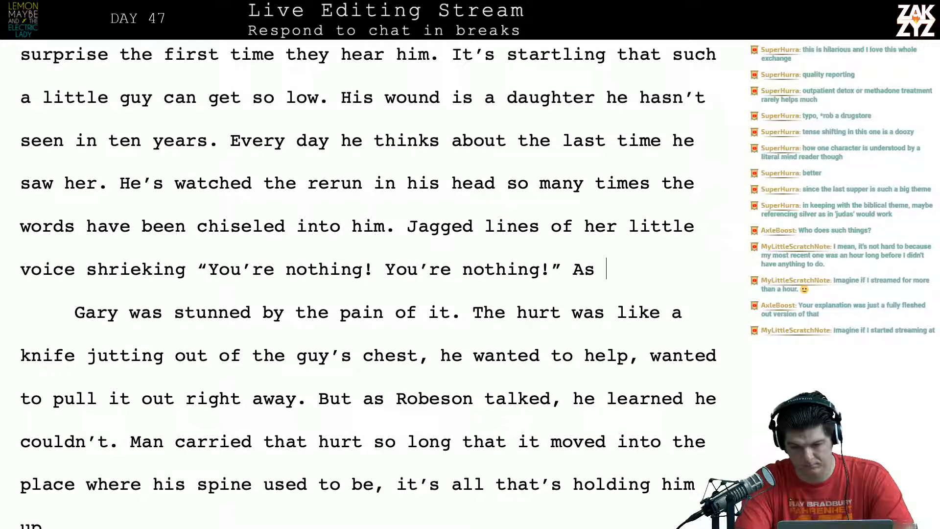
key(Left)
key(Left)
key(Left)
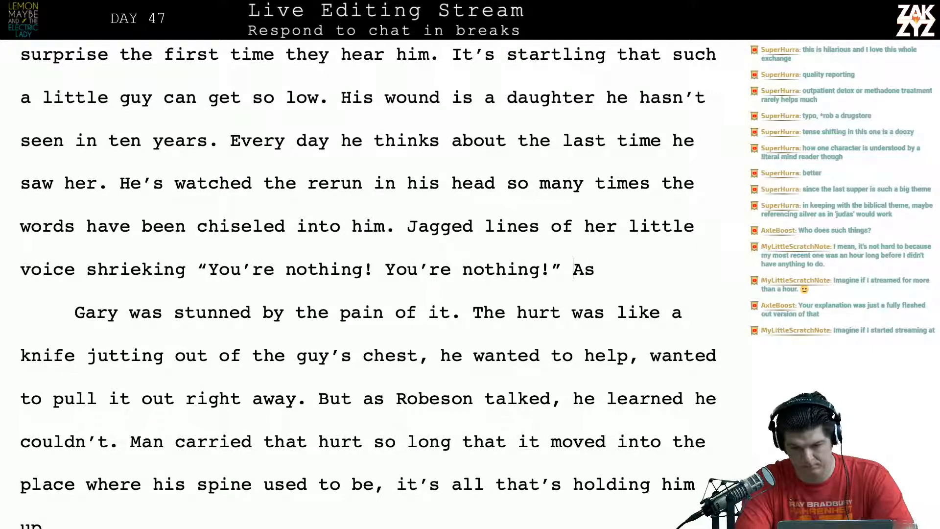
key(Right)
text(at his e)
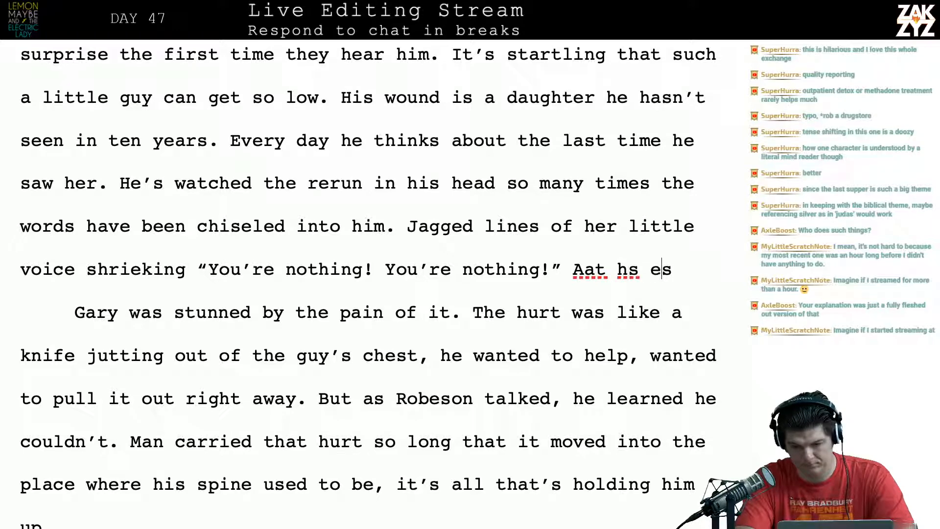
key(BackSpace)
key(BackSpace)
key(BackSpace)
key(BackSpace)
text(is back as he ret)
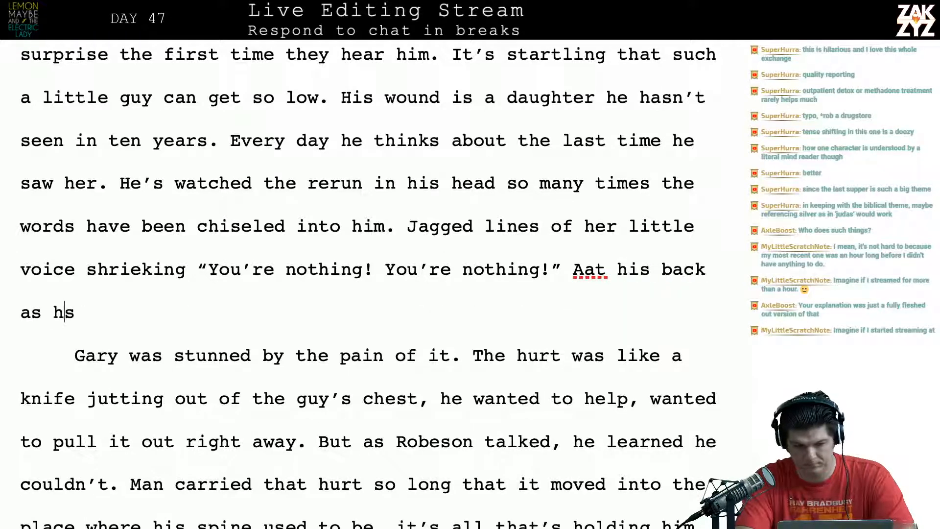
text(reated.)
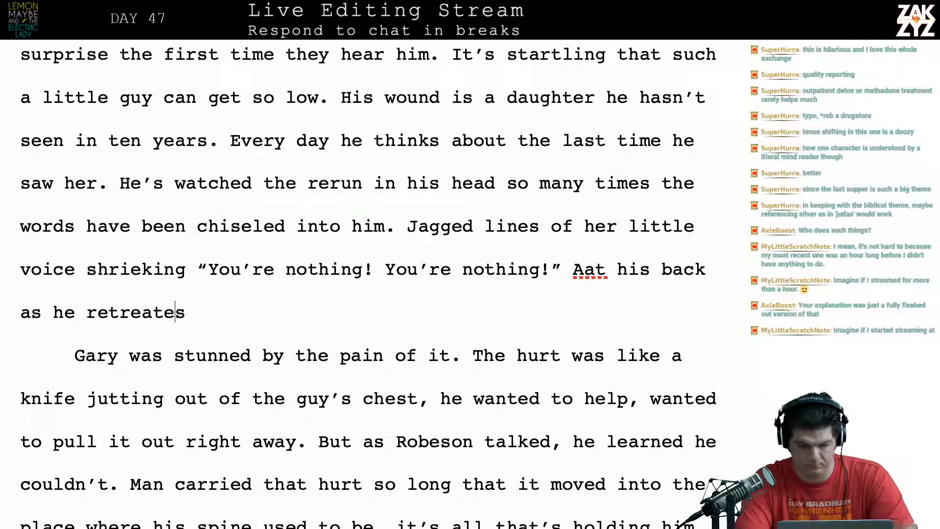
Delete the trial wording "at his back as he retreated." following the shrieked quote.
key(shift+Right)
key(BackSpace)
key(BackSpace)
key(BackSpace)
key(BackSpace)
key(BackSpace)
key(BackSpace)
key(BackSpace)
key(BackSpace)
key(BackSpace)
key(BackSpace)
key(BackSpace)
key(BackSpace)
key(BackSpace)
key(BackSpace)
key(BackSpace)
key(BackSpace)
key(BackSpace)
key(BackSpace)
key(BackSpace)
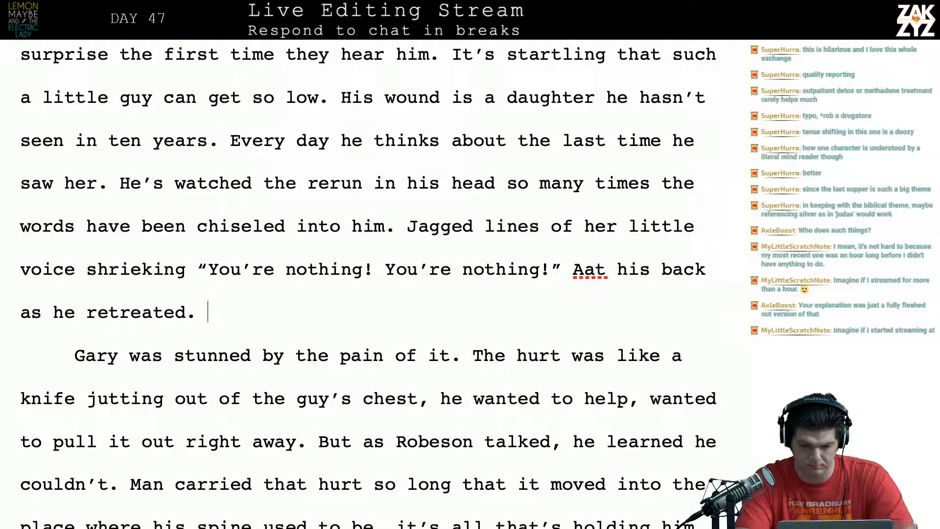
key(BackSpace)
key(BackSpace)
key(BackSpace)
key(BackSpace)
key(BackSpace)
key(BackSpace)
key(BackSpace)
key(BackSpace)
key(BackSpace)
key(BackSpace)
key(BackSpace)
key(BackSpace)
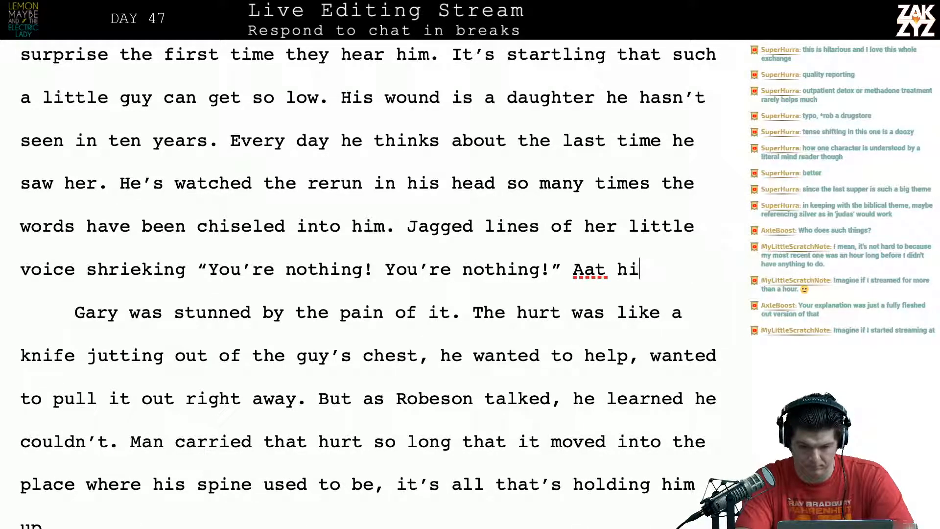
Try ending the paragraph after the shrieked quote with "Are engraved in his back.".
text(engra)
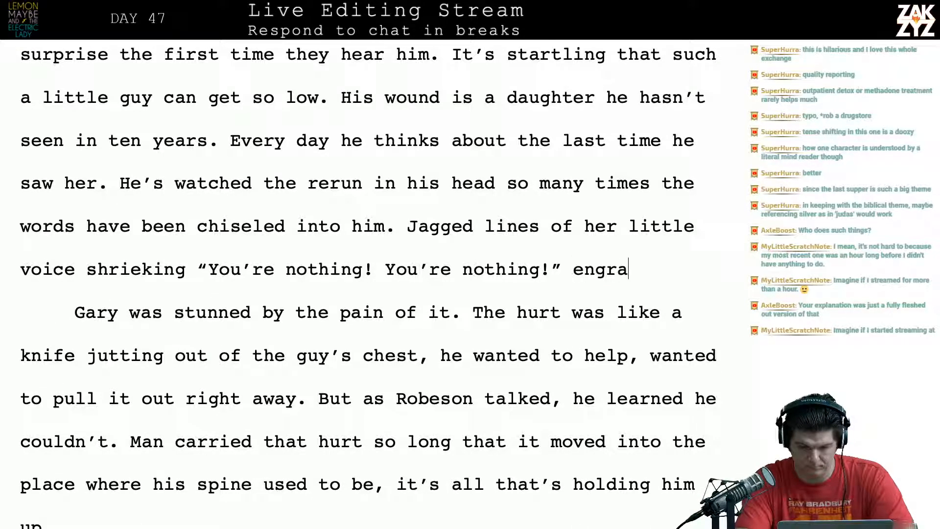
text(ved in his back.)
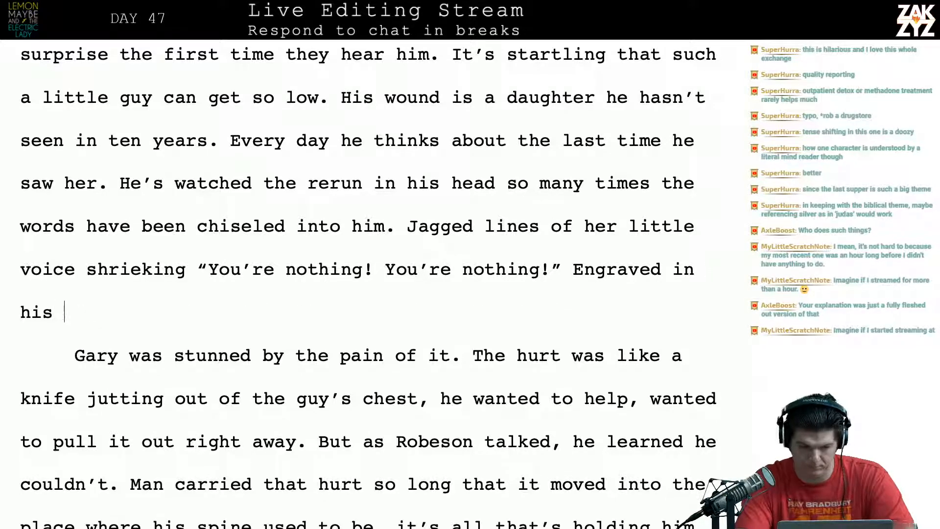
click(584, 270)
key(BackSpace)
key(BackSpace)
text(Are e)
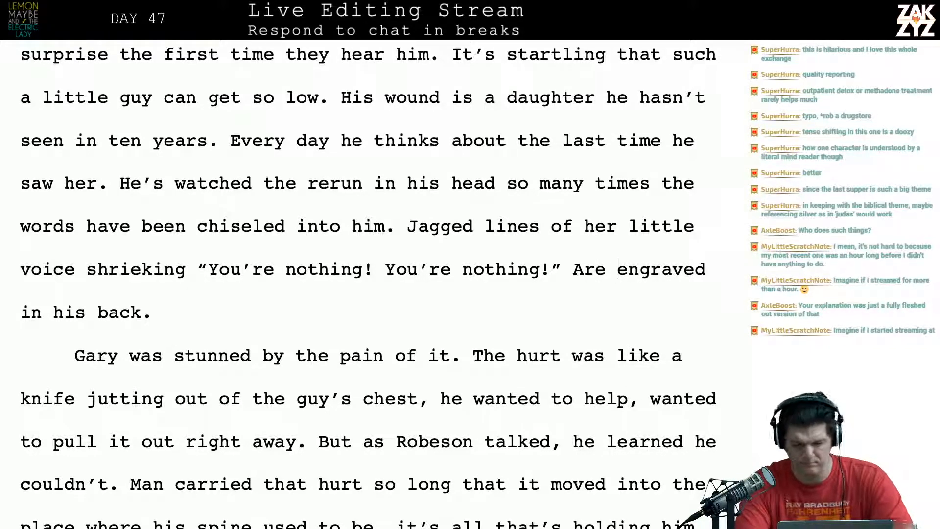
Delete "Are engraved in his back." so the paragraph ends on the shrieked quote.
key(ctrl+Left)
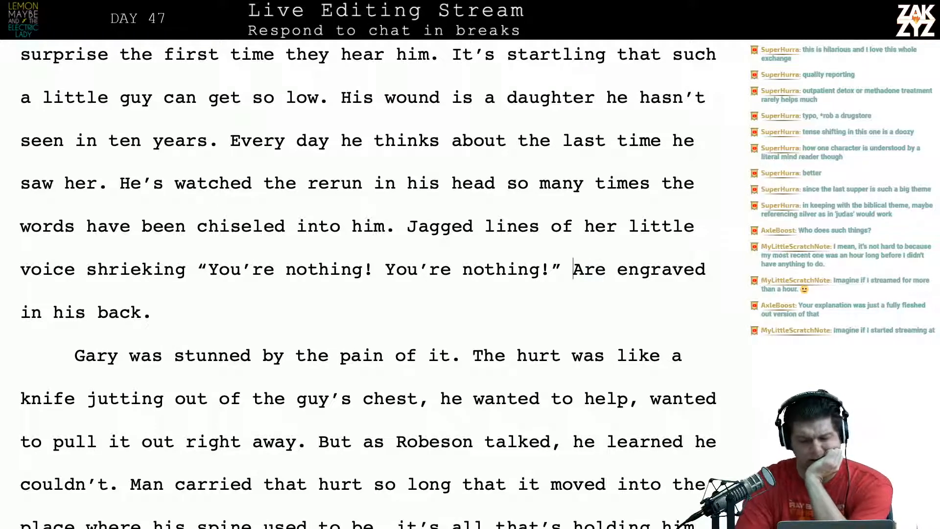
key(ctrl+shift+Down)
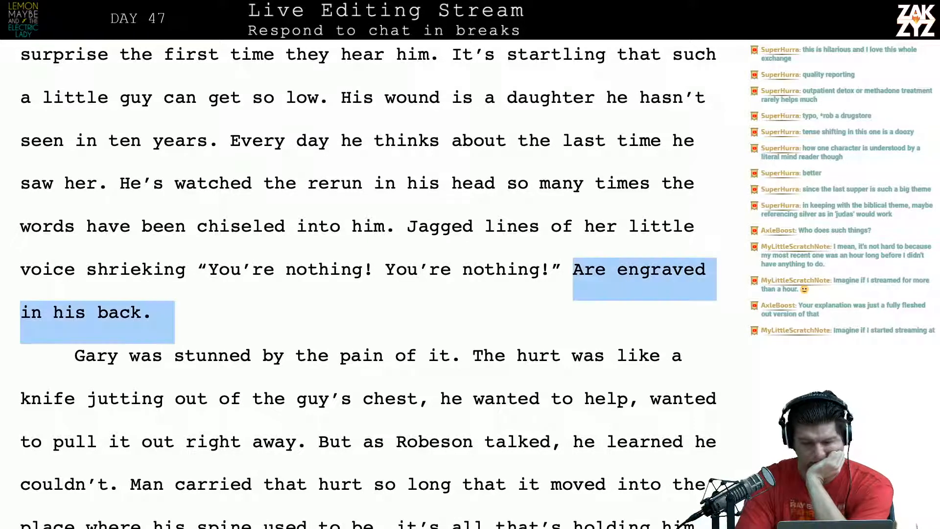
key(BackSpace)
key(BackSpace)
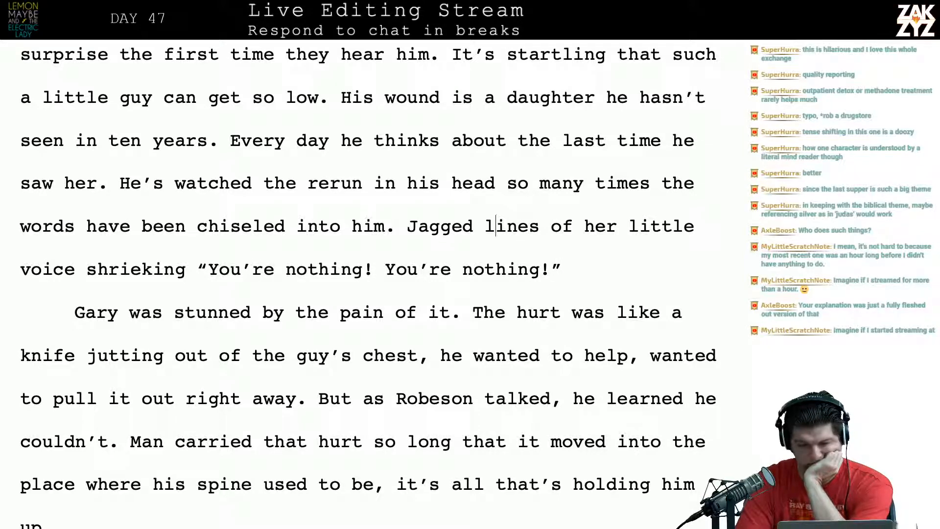
Split Robeson's description so a new paragraph starts at "His wound is a daughter he hasn't seen in ten years.".
key(Up)
key(Up)
key(Up)
key(Up)
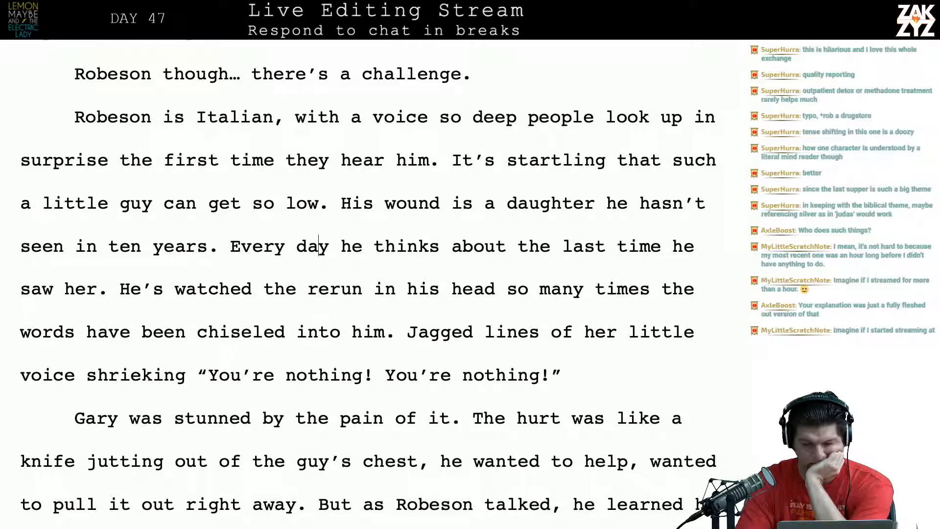
key(Return)
key(BackSpace)
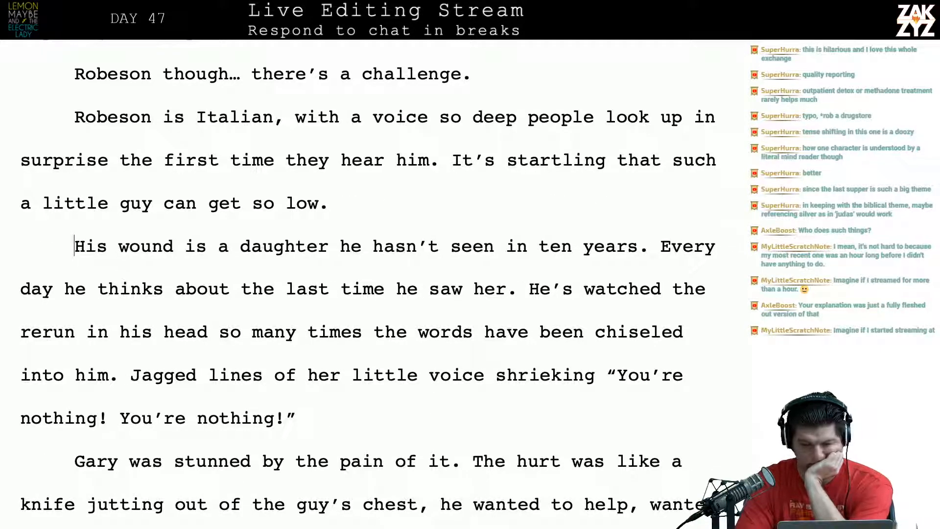
Continue the sentence after "You're nothing! You're nothing!" with "as he left her behind".
key(Down)
key(Down)
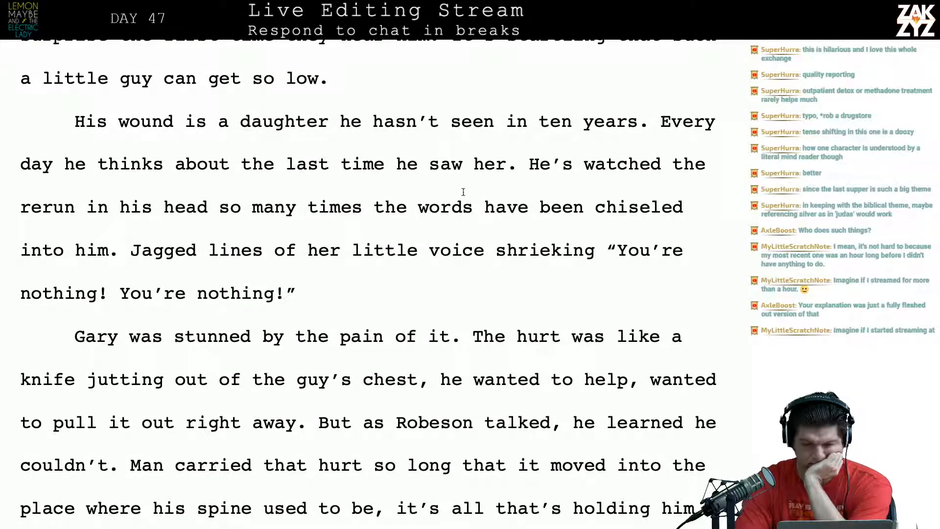
click(497, 208)
click(517, 172)
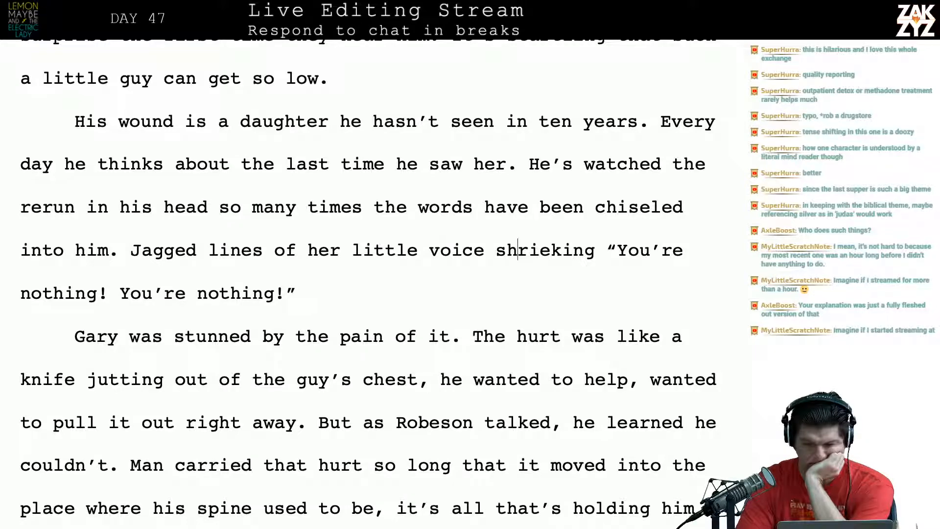
scroll(362, 221, down, 2)
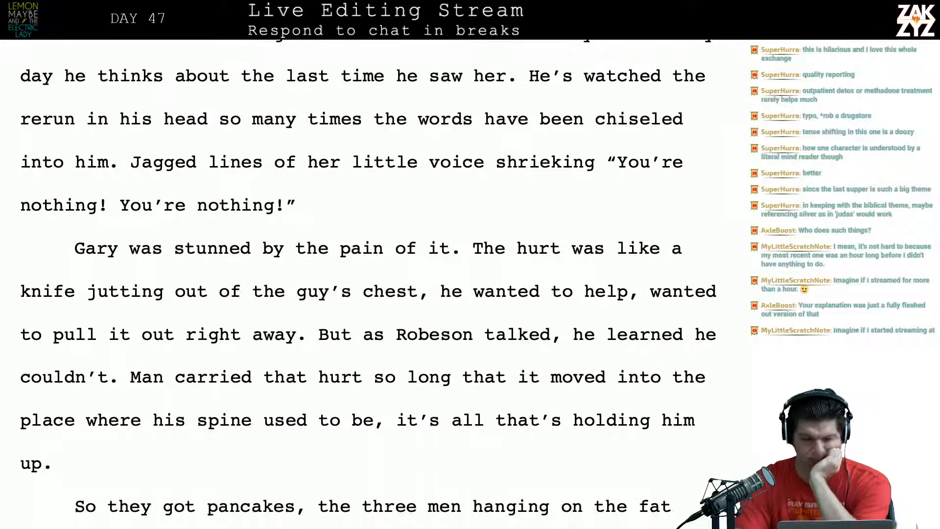
click(363, 221)
text(as)
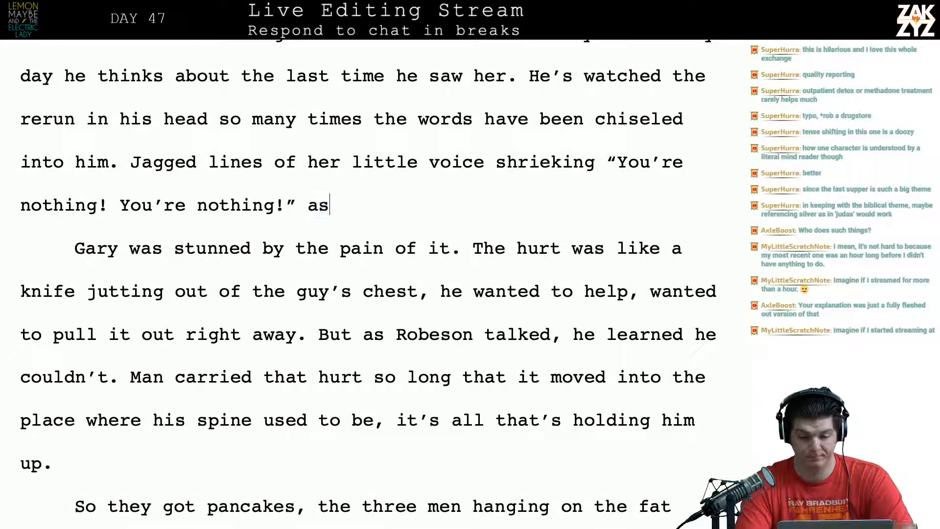
key(Right)
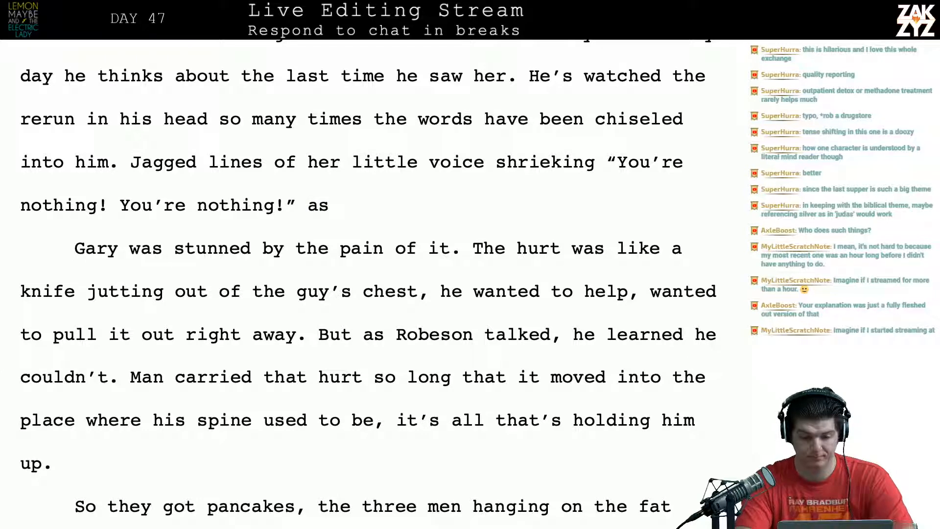
text(he)
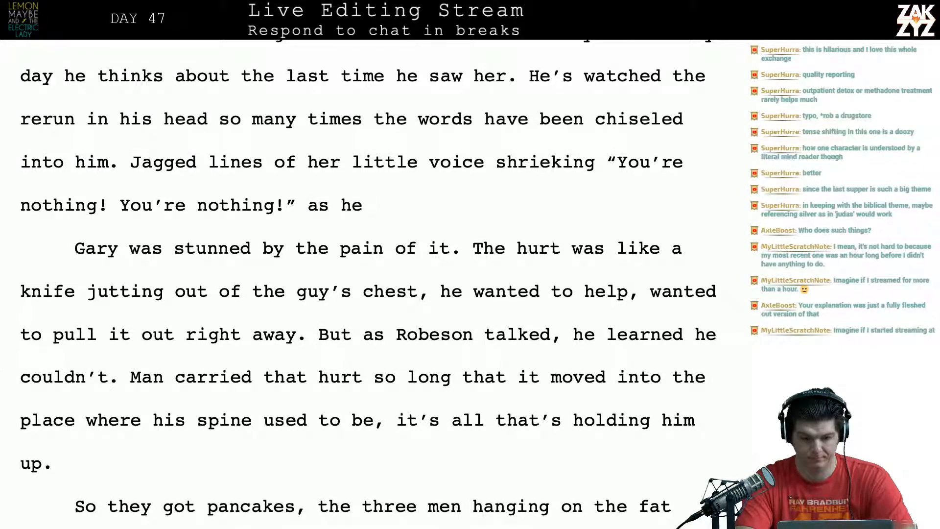
text( lef)
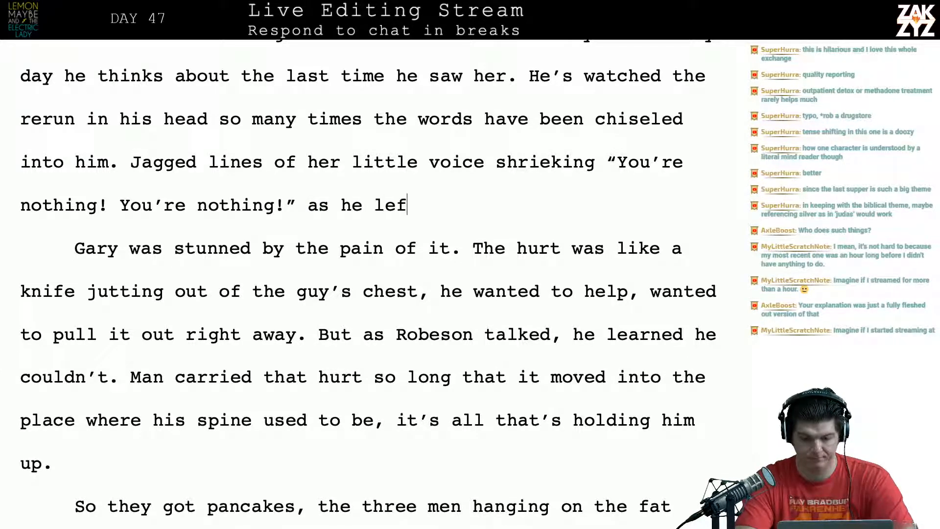
text(t her behind)
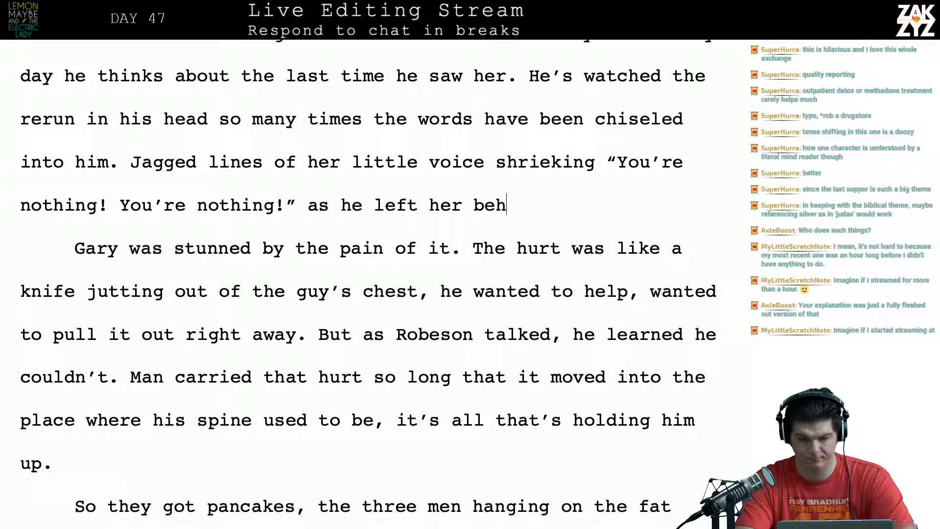
Delete "left her behind", keeping "as he" after the shrieked quote.
key(BackSpace)
key(BackSpace)
key(BackSpace)
key(BackSpace)
key(BackSpace)
key(BackSpace)
key(BackSpace)
key(BackSpace)
key(BackSpace)
key(BackSpace)
key(BackSpace)
key(BackSpace)
key(BackSpace)
key(BackSpace)
key(BackSpace)
key(BackSpace)
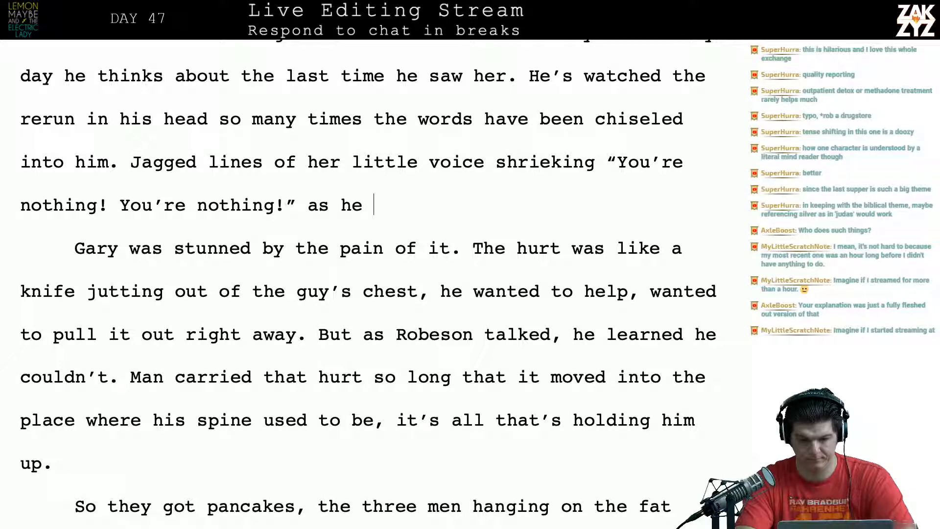
Finish the sentence after "as he" with "stalked off, never to return.".
text(stalked off, )
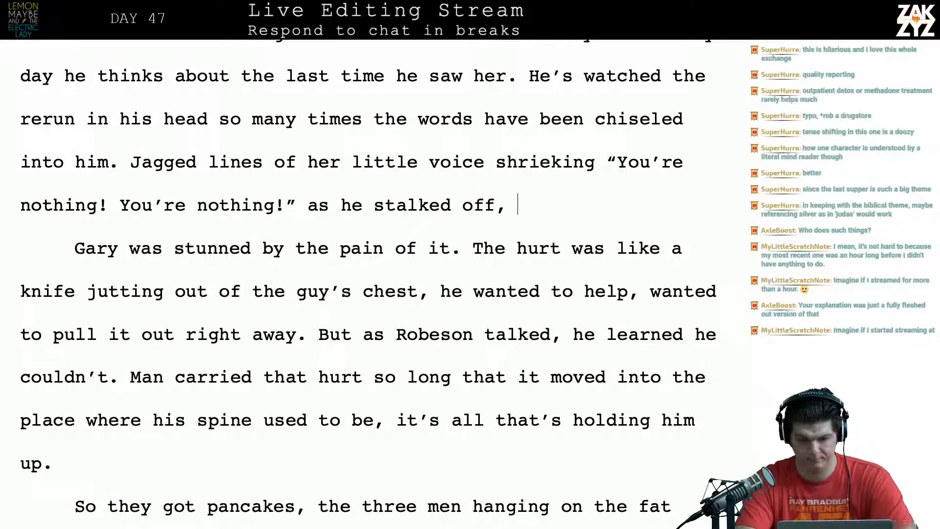
text(never to retun)
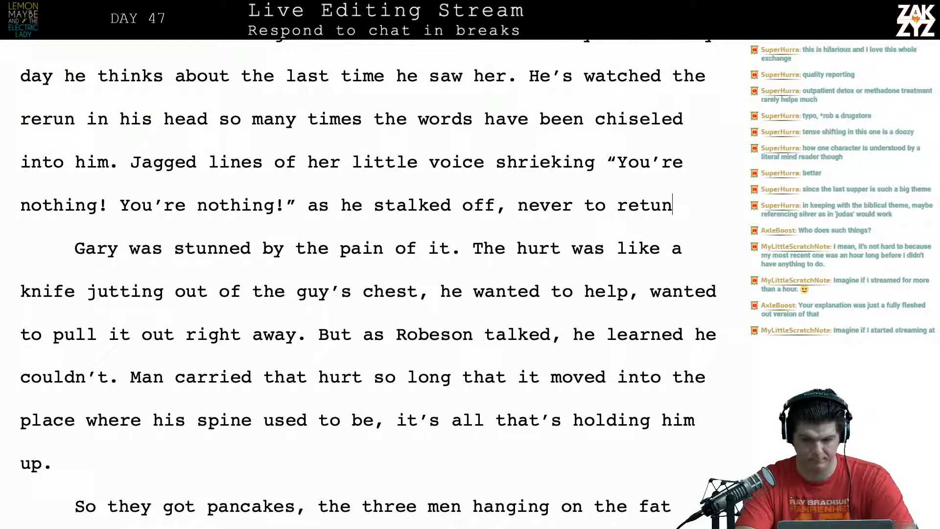
key(BackSpace)
text(rn.)
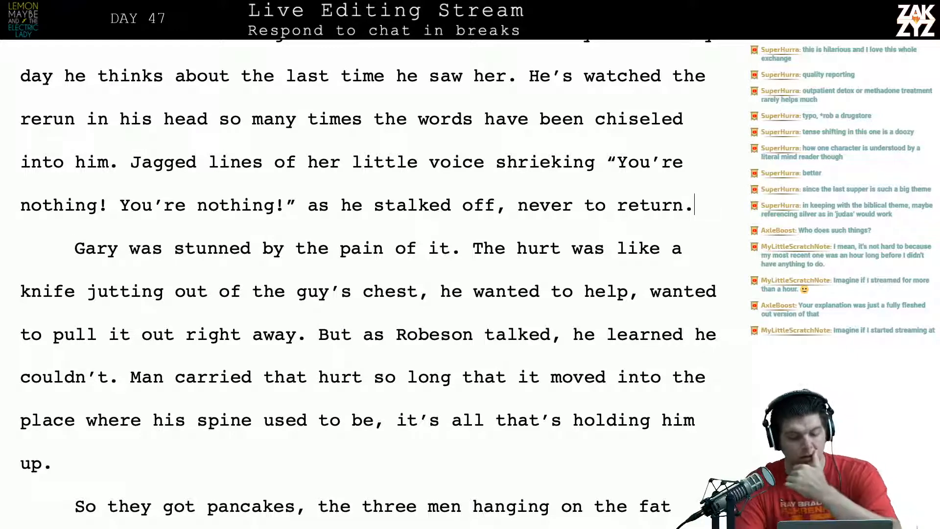
Rewrite the opening of the next paragraph as "Gary was stunned by the intensity of Robeson's pain.", splitting off the old wording after "by the".
click(85, 248)
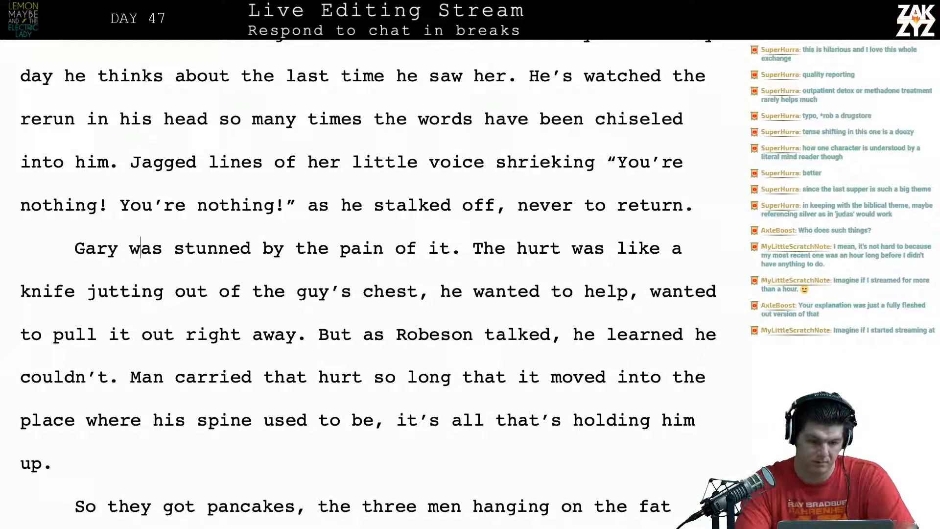
key(Right)
key(Right)
key(Right)
key(Right)
key(Right)
key(Right)
key(Right)
key(Right)
key(Right)
key(Right)
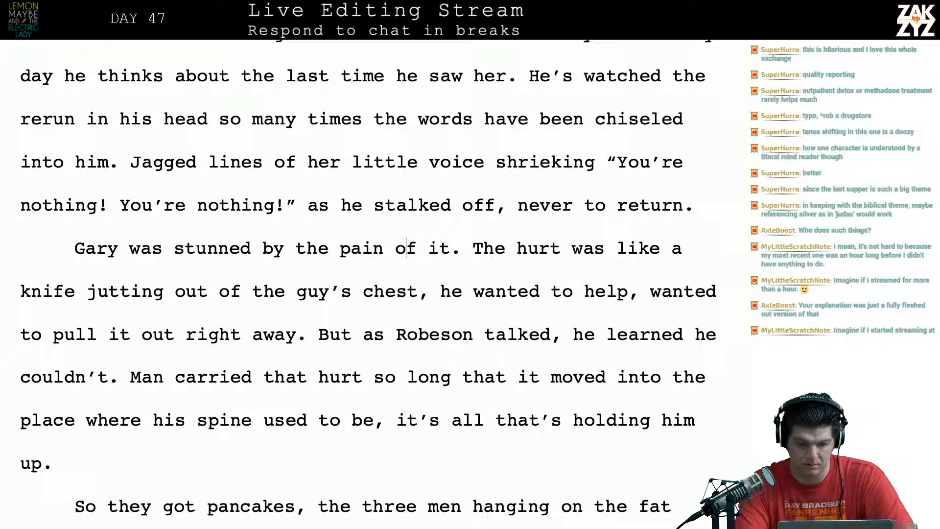
key(Return)
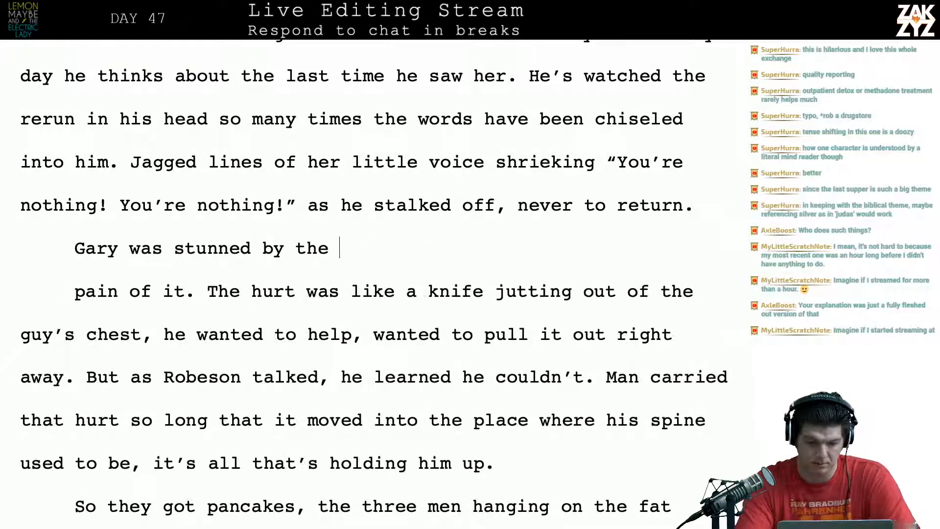
text(intensid)
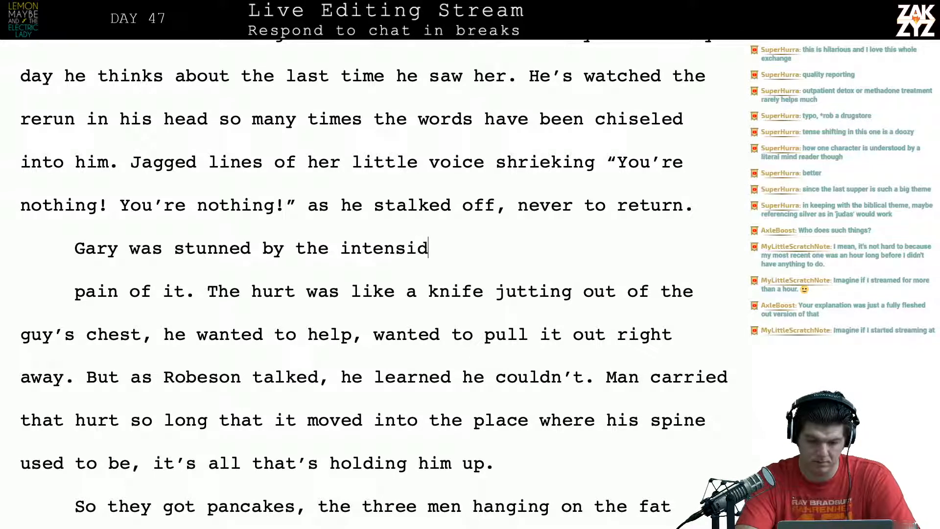
key(BackSpace)
text(ty of Robes)
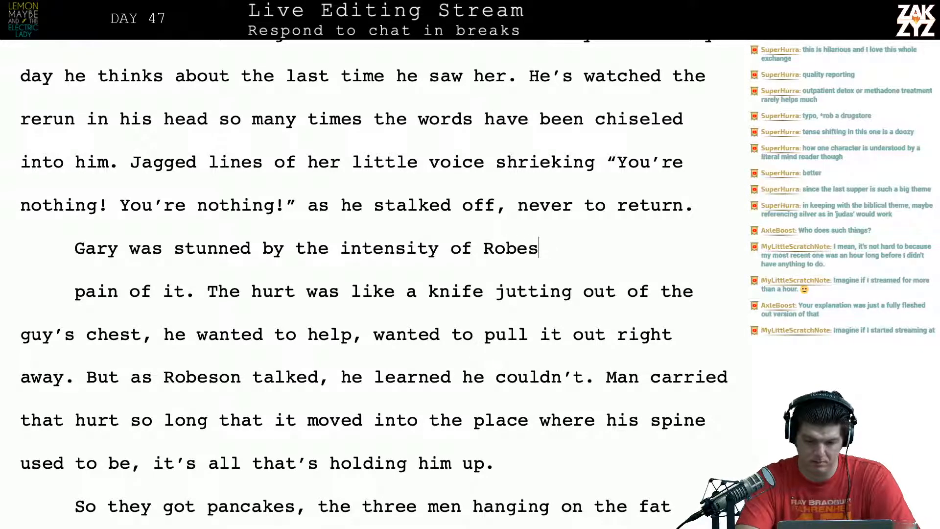
text(on's pain.)
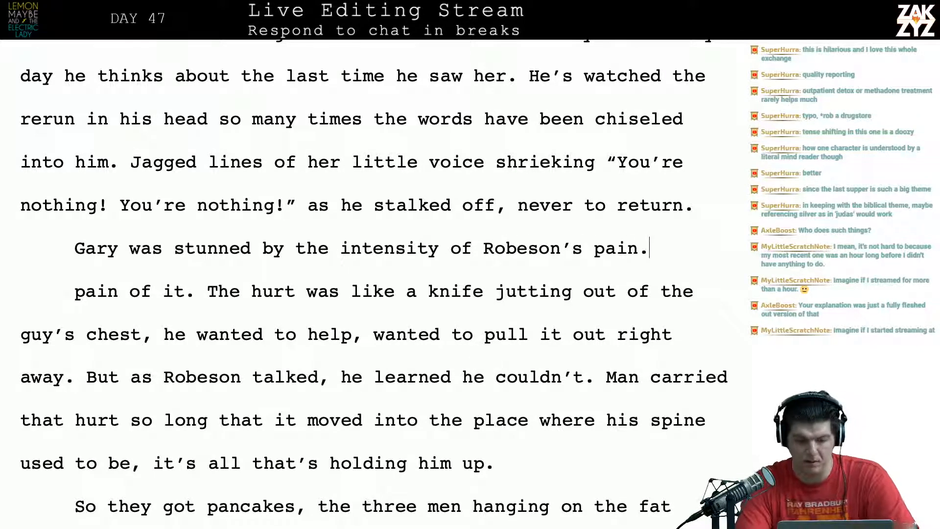
Delete the leftover "pain of it." and its paragraph break so "The hurt was like a knife" follows directly.
key(shift+Right)
key(shift+Right)
key(shift+Right)
key(shift+Right)
key(shift+Right)
key(shift+Right)
key(shift+Right)
key(shift+Right)
key(shift+Right)
key(shift+Right)
key(shift+Right)
key(shift+Right)
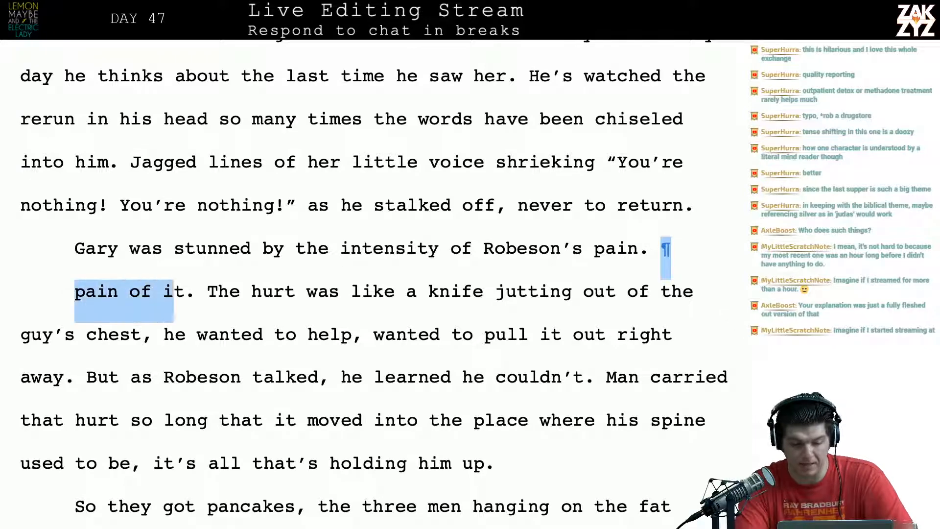
key(Delete)
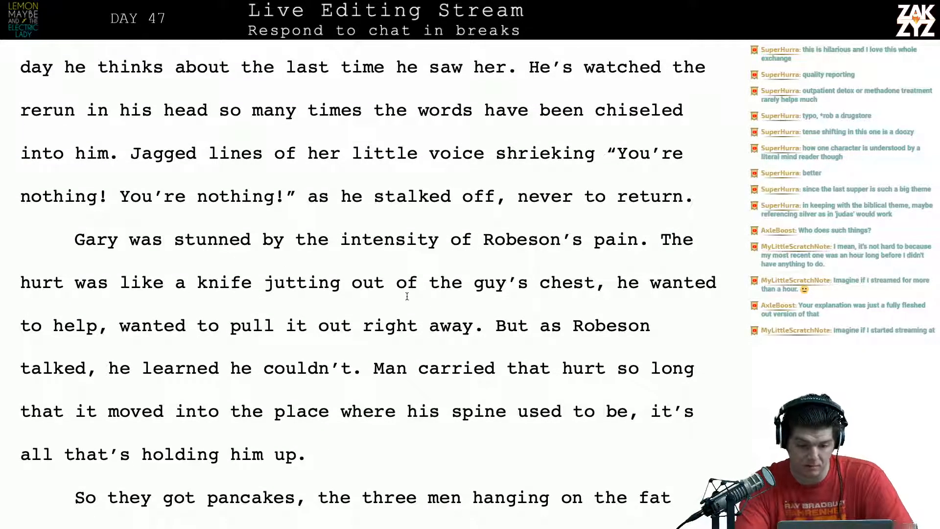
Break the old text off after "jutting out" and finish the knife sentence with "of his chest.".
click(397, 283)
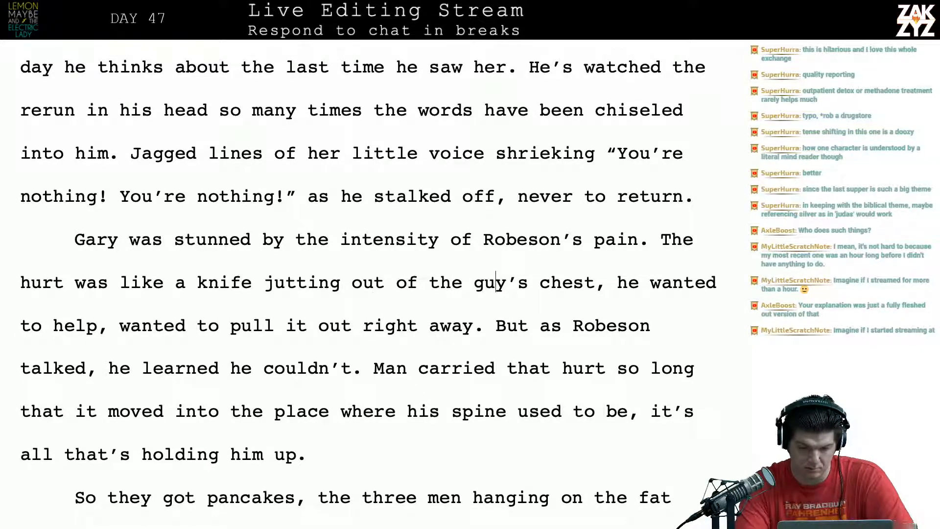
key(Left)
key(Return)
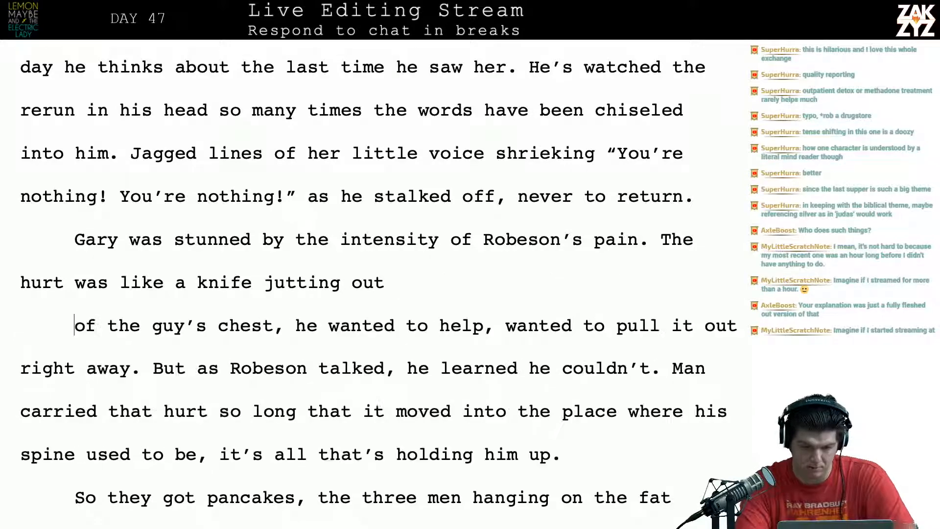
text(of h)
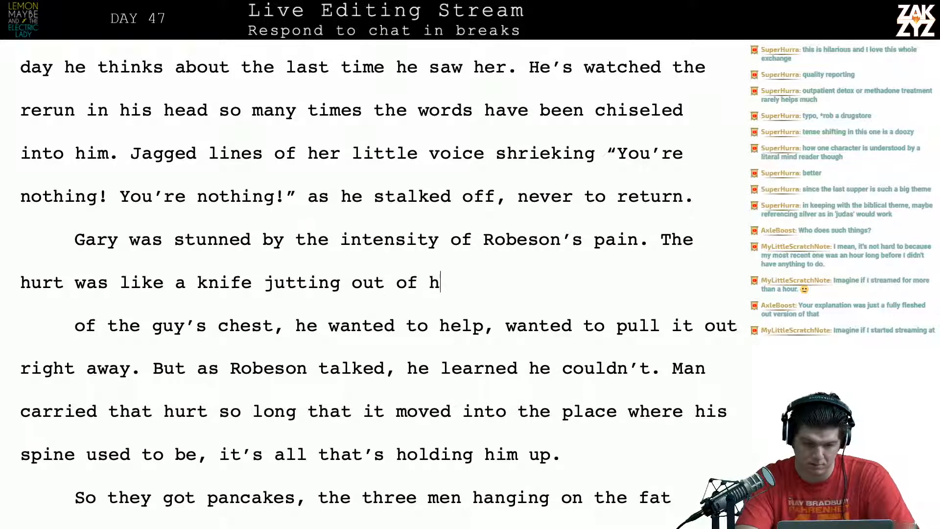
text(is chest. )
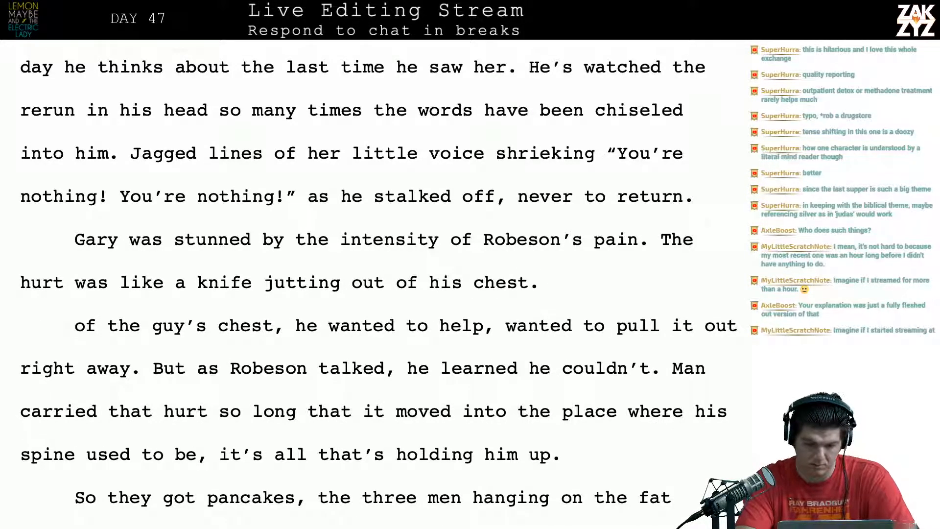
Begin a new sentence after it: "Gary's first impulse was to try and pull it out, but".
text(Garys)
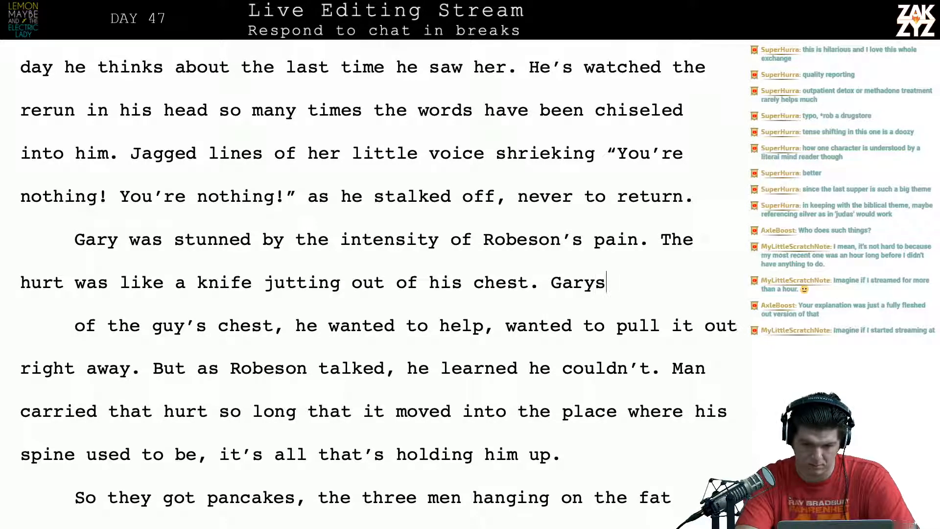
key(BackSpace)
text('s first impu)
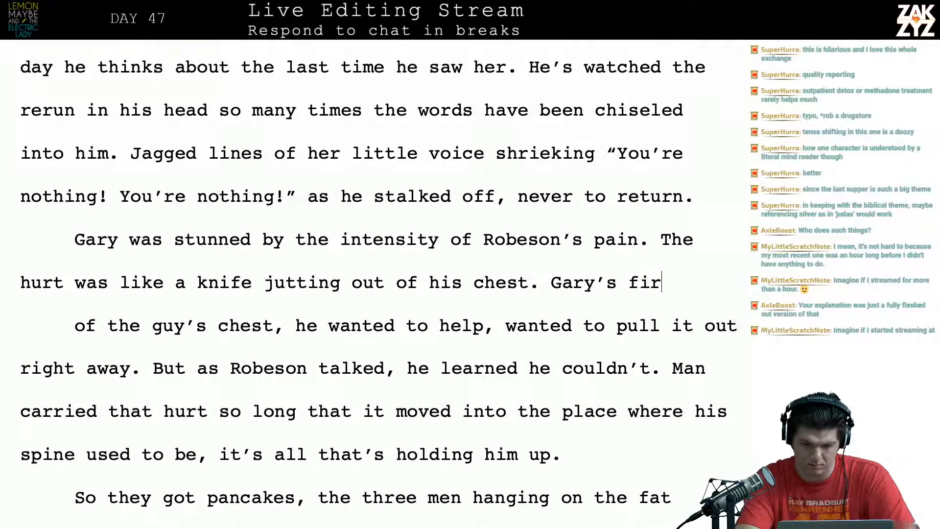
text(lse was)
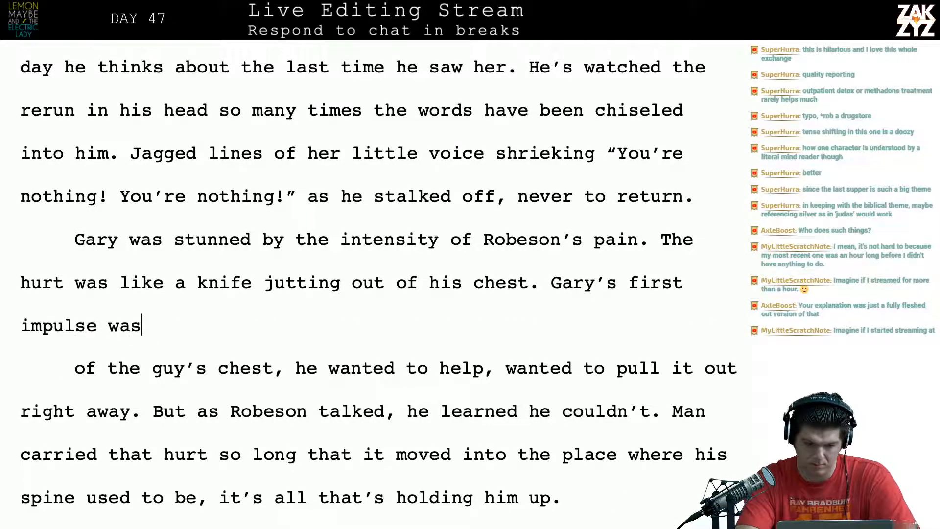
text( to try and pul)
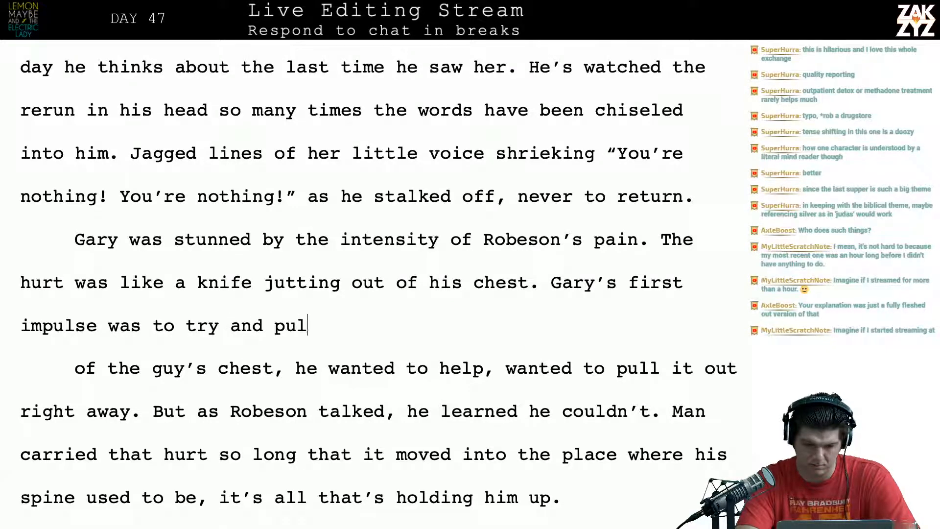
text(l it out, but t)
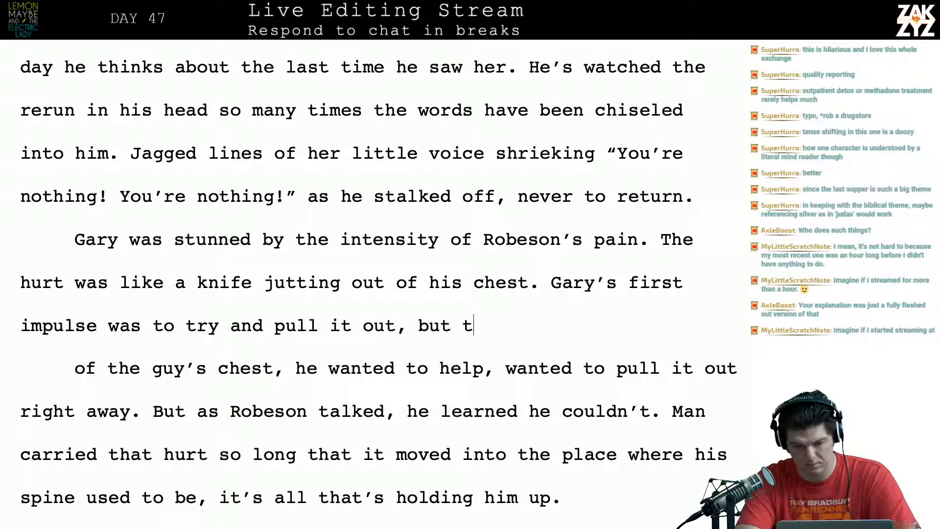
text(he more he talks d)
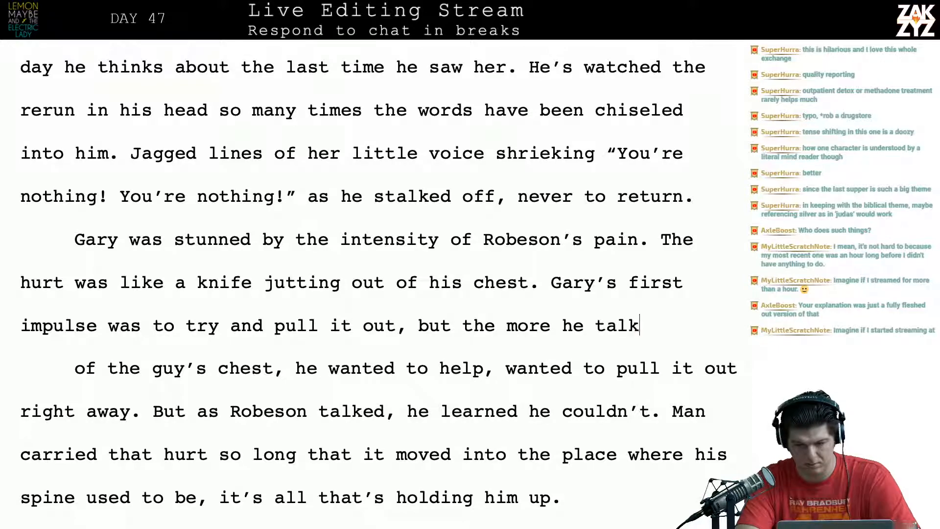
key(BackSpace)
key(BackSpace)
key(BackSpace)
text(ed with )
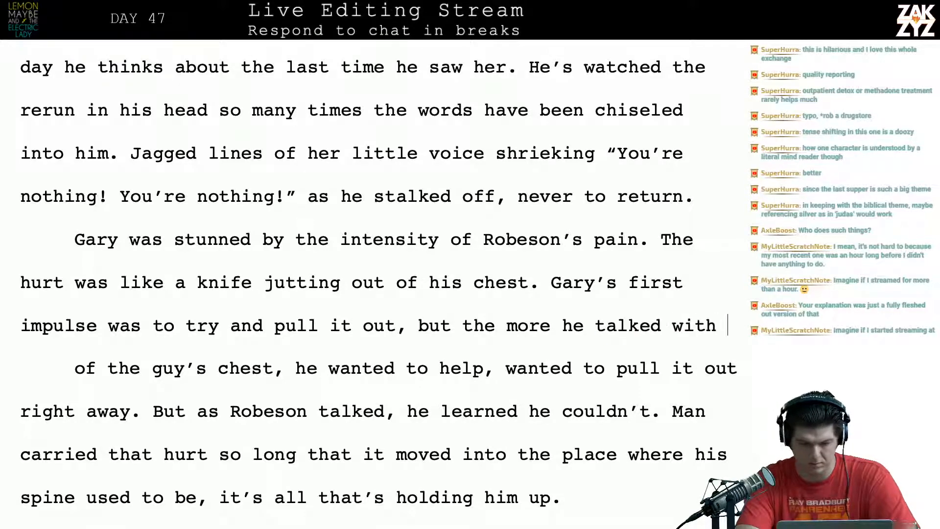
text(robseson)
key(BackSpace)
key(BackSpace)
key(BackSpace)
key(BackSpace)
key(BackSpace)
key(BackSpace)
key(BackSpace)
key(BackSpace)
key(BackSpace)
key(BackSpace)
key(BackSpace)
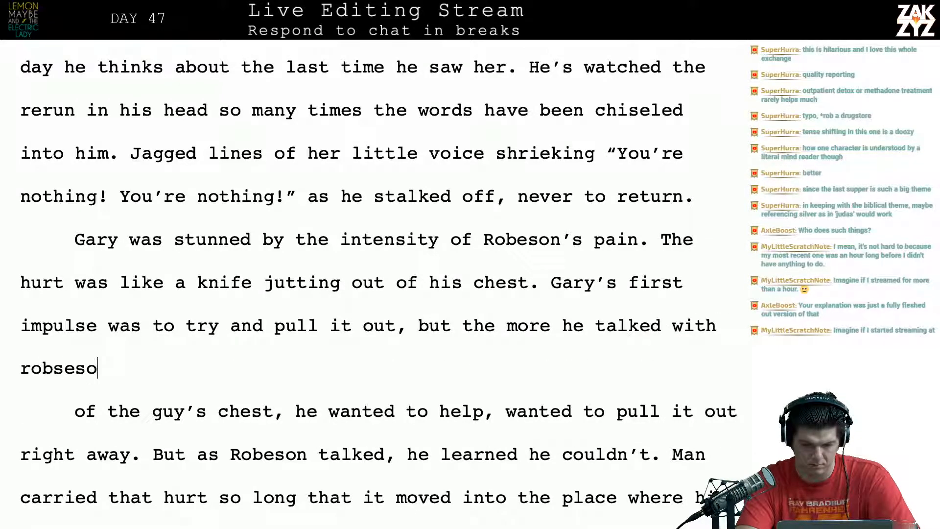
key(BackSpace)
key(BackSpace)
key(BackSpace)
key(BackSpace)
key(BackSpace)
key(BackSpace)
key(BackSpace)
key(BackSpace)
key(BackSpace)
key(BackSpace)
key(BackSpace)
key(BackSpace)
key(BackSpace)
key(BackSpace)
key(BackSpace)
key(BackSpace)
key(BackSpace)
key(BackSpace)
key(BackSpace)
key(BackSpace)
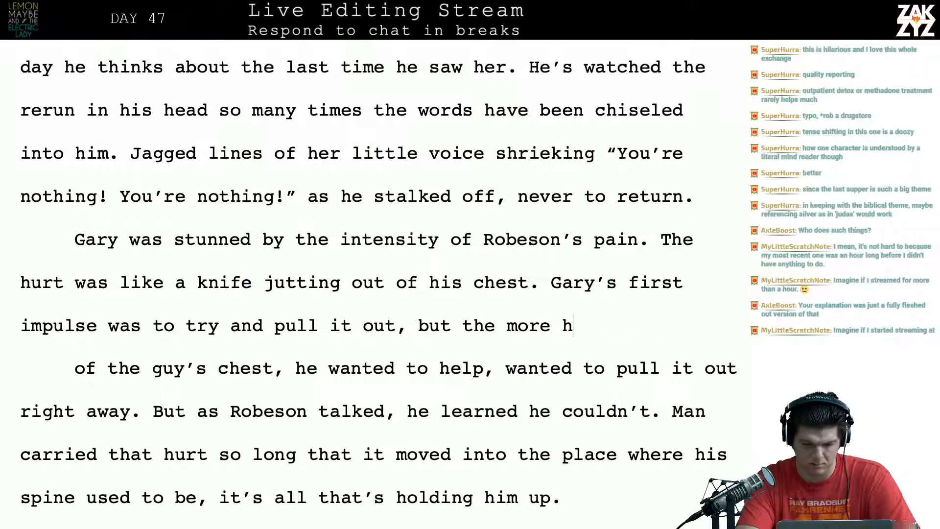
Continue the sentence after "but" with "as he talked with the man he learned it was impossible.".
text(as he talkew)
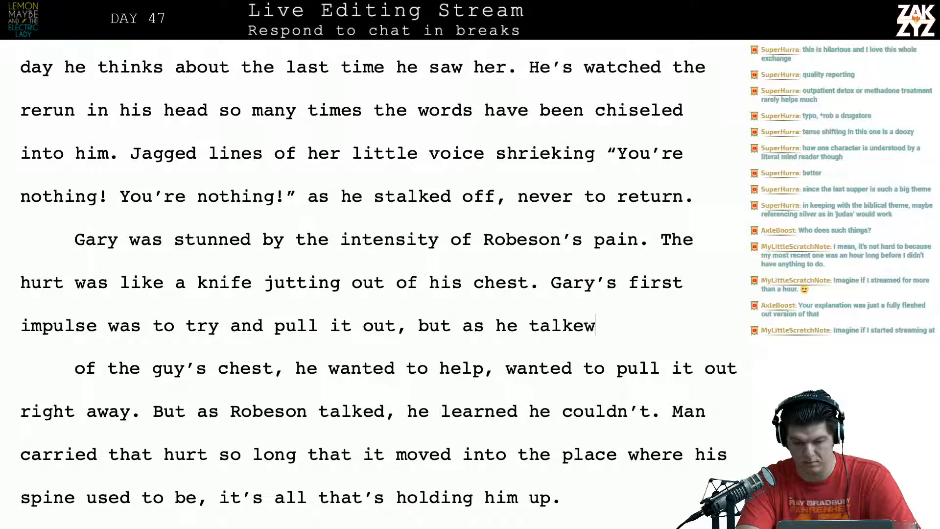
key(BackSpace)
text(d)
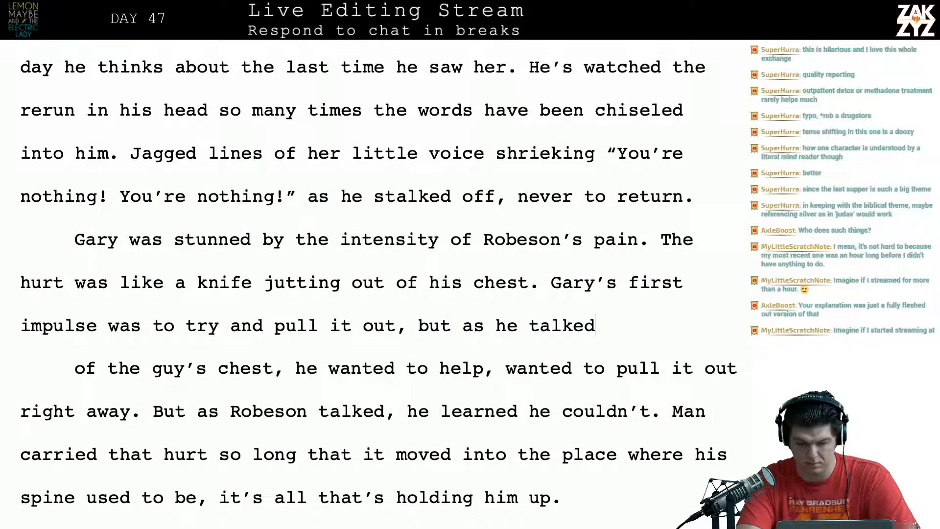
text( with the man he )
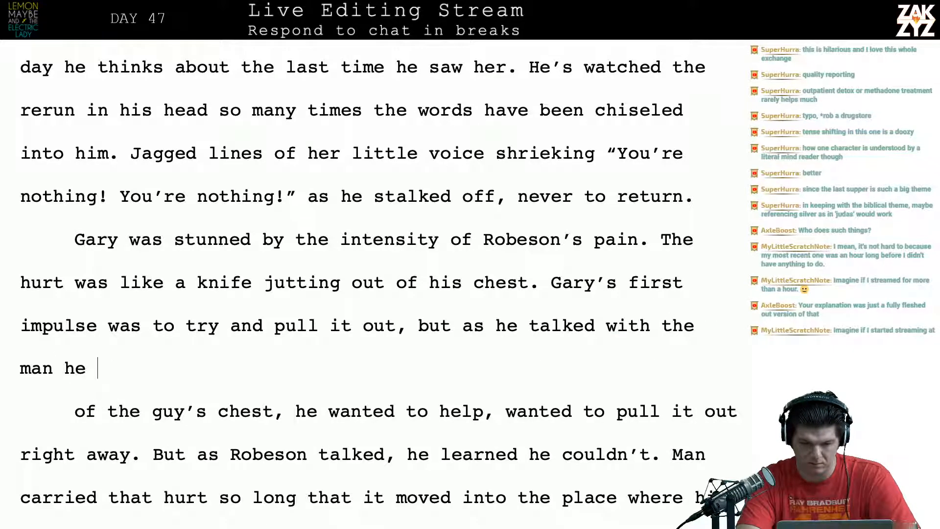
text(learned it was imp)
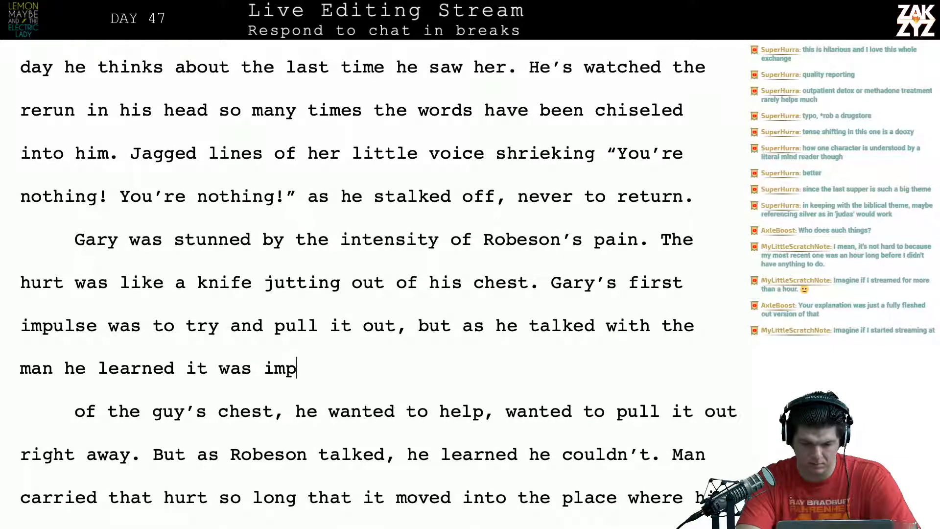
text(ossible. Rob)
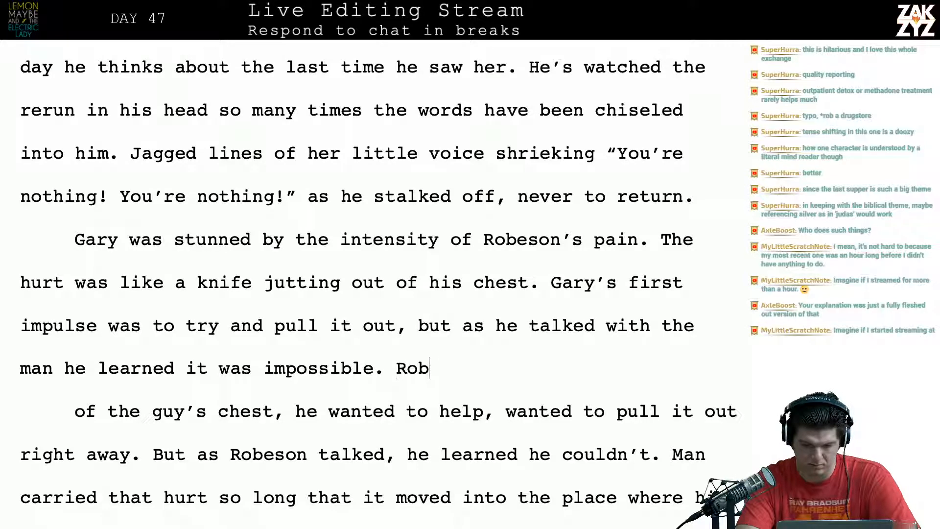
Start the following sentence with "Robeson has carried the knife for so long it's".
text(eson has carried that)
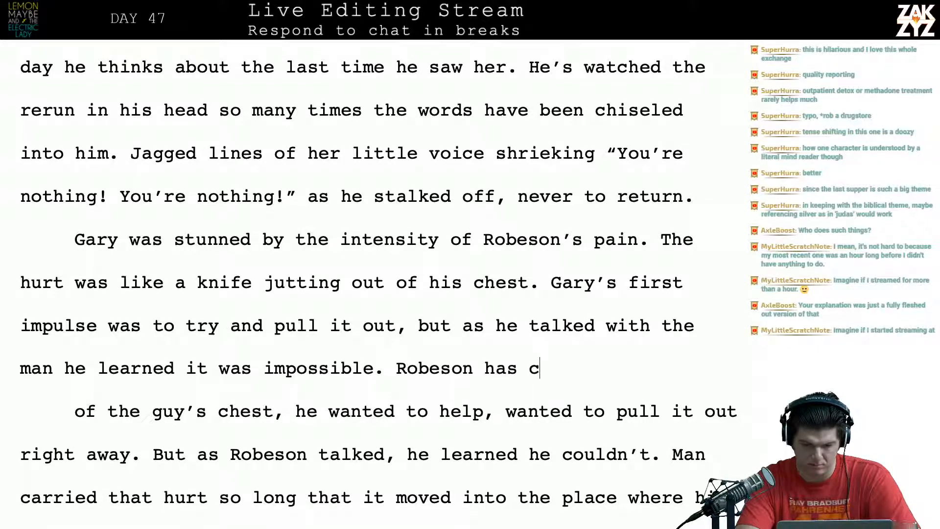
key(BackSpace)
key(BackSpace)
key(BackSpace)
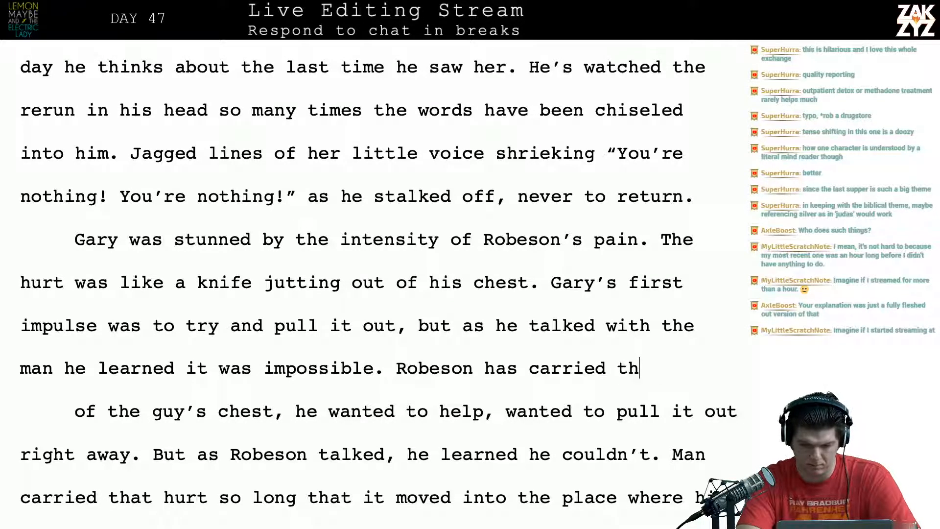
text(e hu)
key(BackSpace)
key(BackSpace)
text(pain fo)
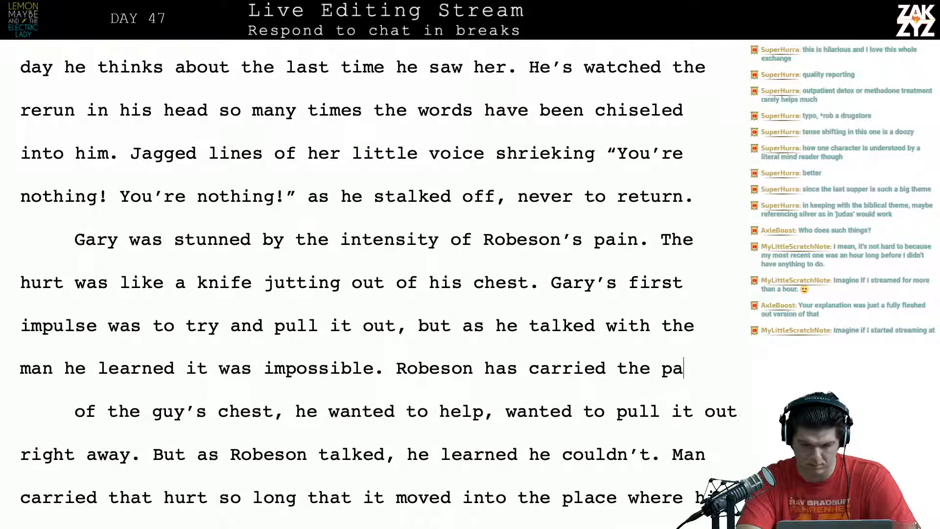
key(BackSpace)
key(BackSpace)
key(BackSpace)
key(BackSpace)
key(BackSpace)
key(BackSpace)
key(BackSpace)
text(kin)
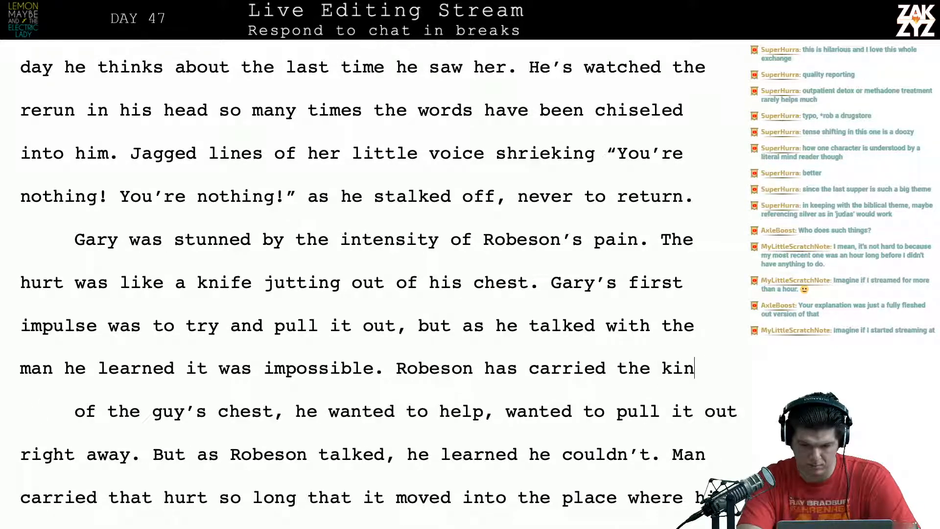
key(BackSpace)
key(BackSpace)
text(nife for so long it's)
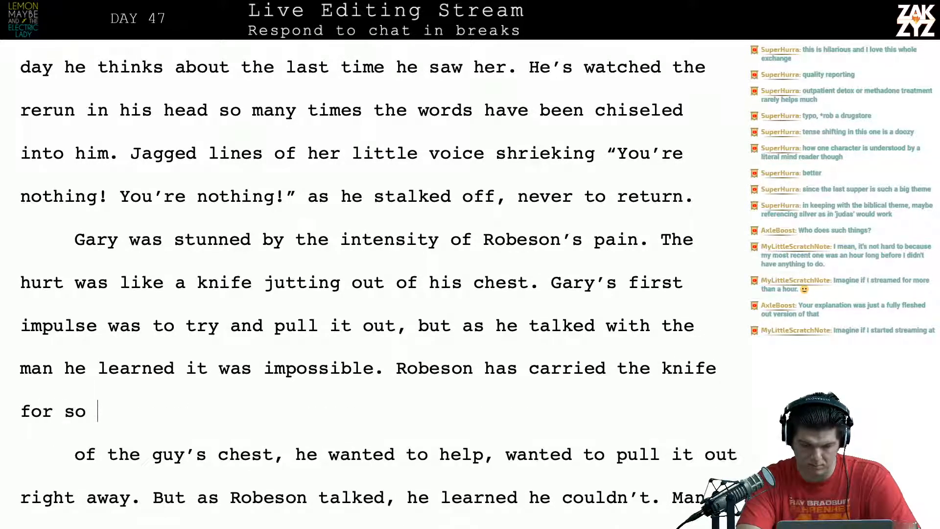
Delete the old text from "of the guy's chest" through "so long that" so the knife sentence continues with "it moved into the place".
key(shift+Down)
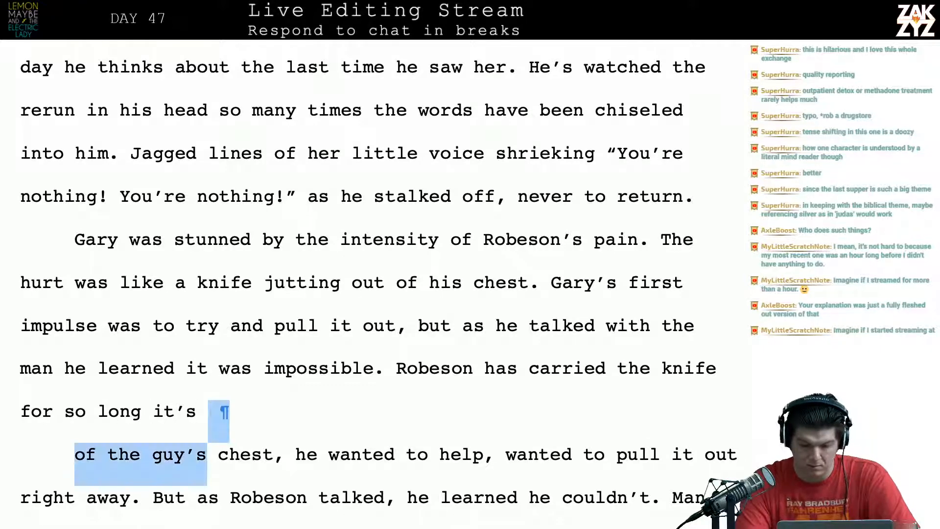
key(shift+Down)
key(shift+Up)
key(shift+Down)
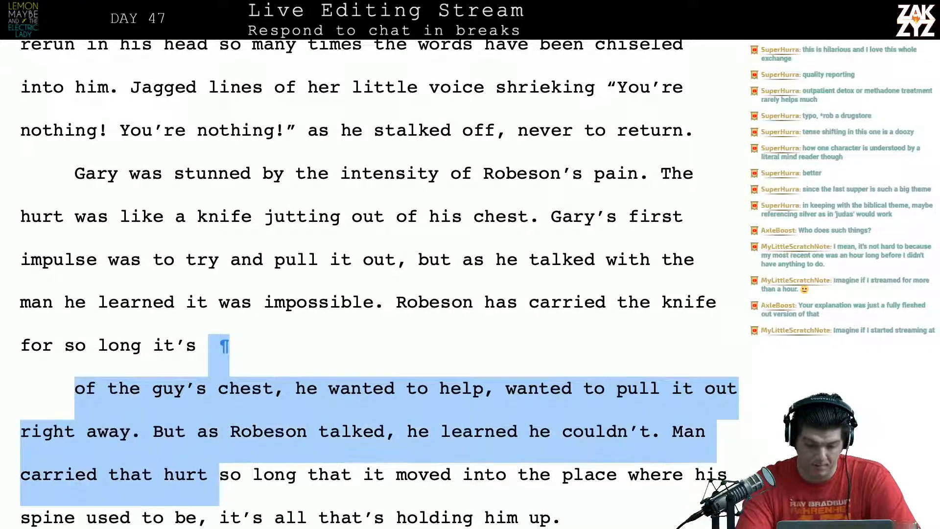
key(shift+Right)
key(shift+Right)
key(shift+Right)
key(shift+Right)
key(shift+Right)
key(shift+Right)
key(shift+Right)
key(shift+Right)
key(shift+Right)
key(shift+Right)
key(shift+Right)
key(shift+Right)
key(shift+Right)
key(Delete)
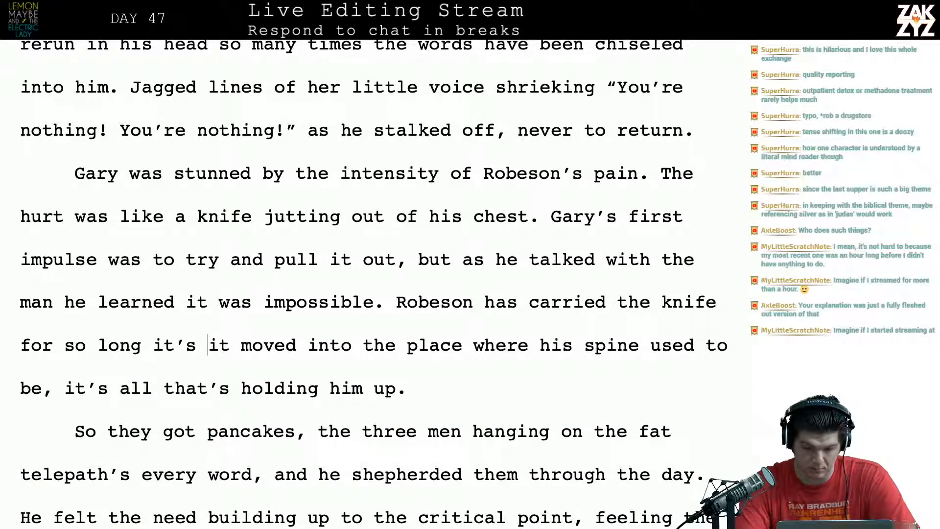
End the sentence after "where his spine used to be" with a period and capitalise the following "It's".
scroll(373, 284, down, 1)
scroll(317, 291, down, 1)
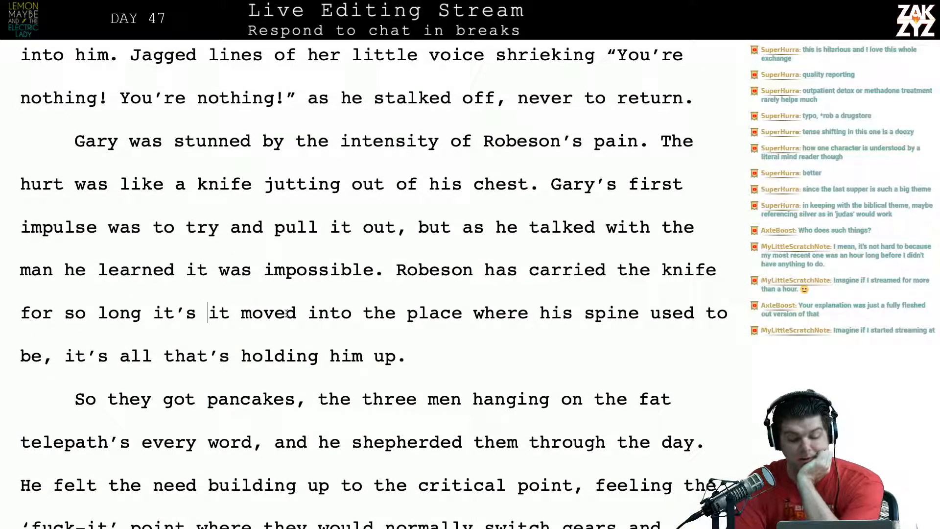
click(54, 356)
key(BackSpace)
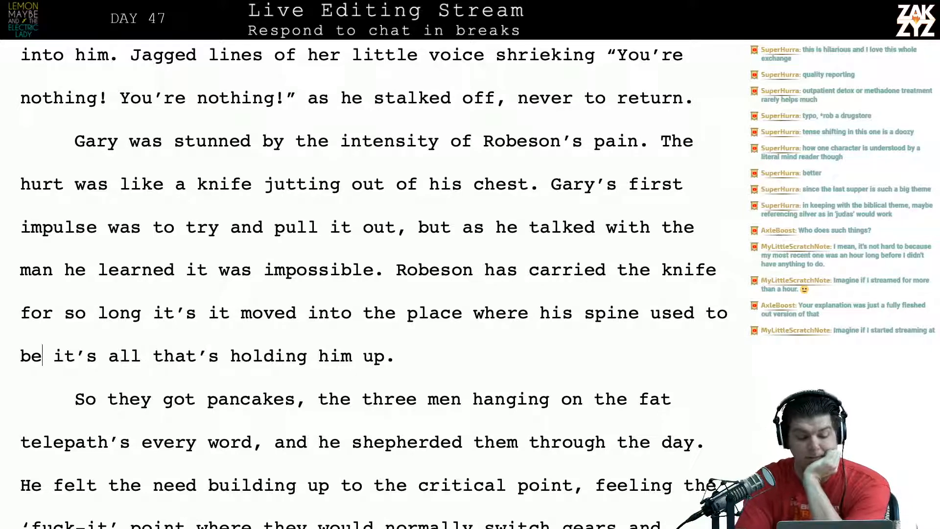
text(.)
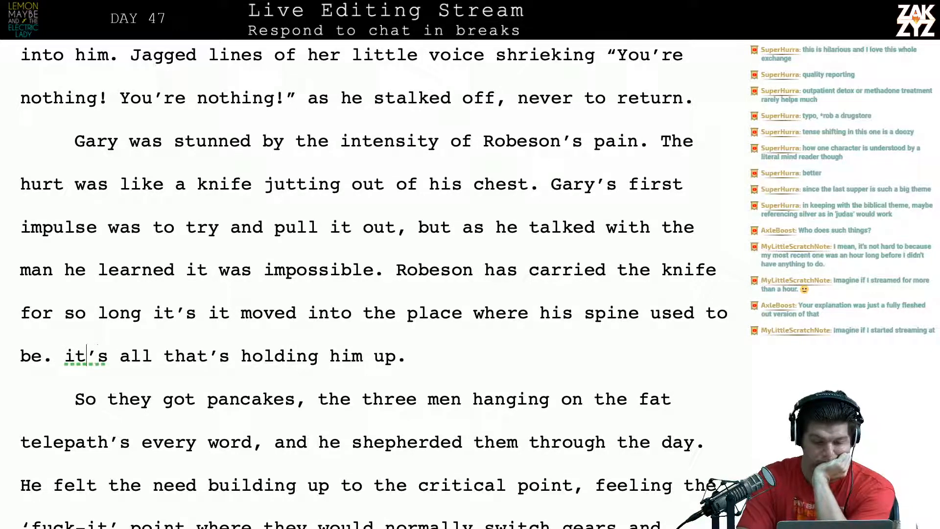
key(Left)
key(BackSpace)
text(I)
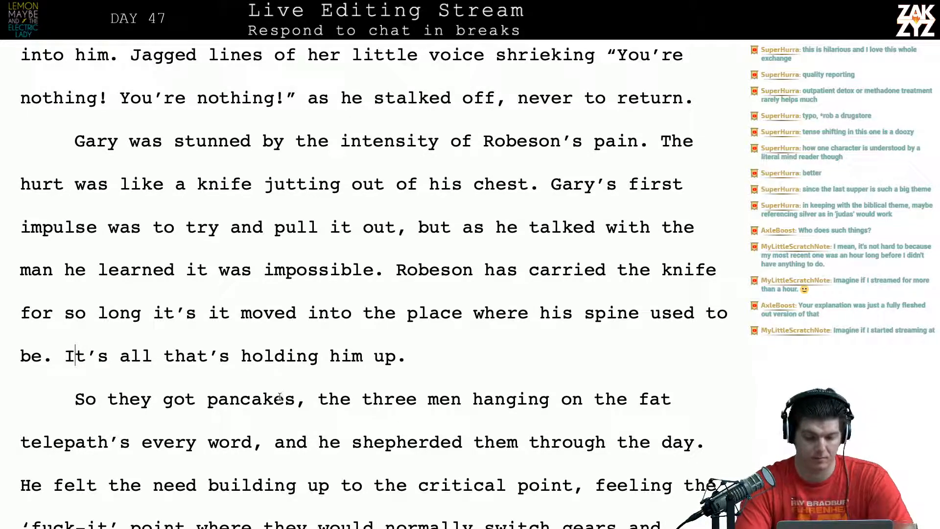
Start a new paragraph before "So they got pancakes" with "Gary bought them pancakes, he listened to them, and".
key(Down)
key(Down)
key(Down)
key(Down)
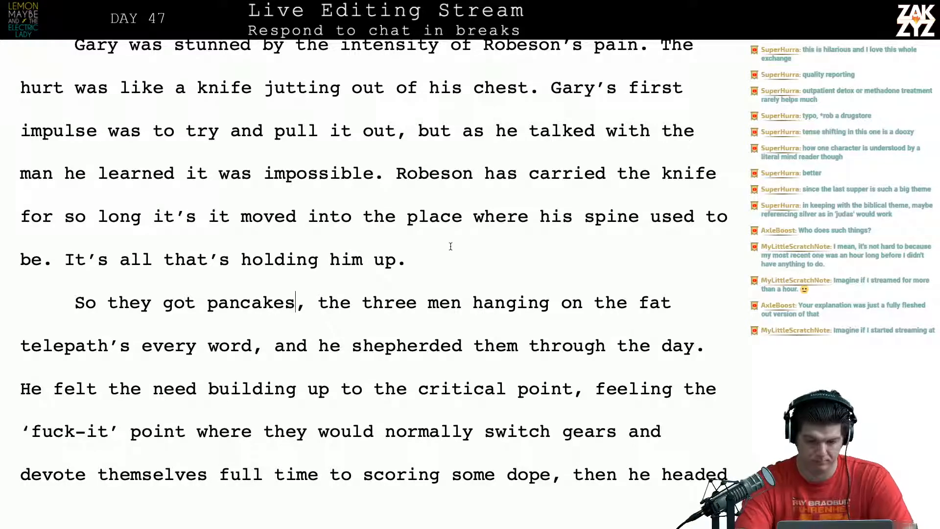
key(Return)
text(Gary)
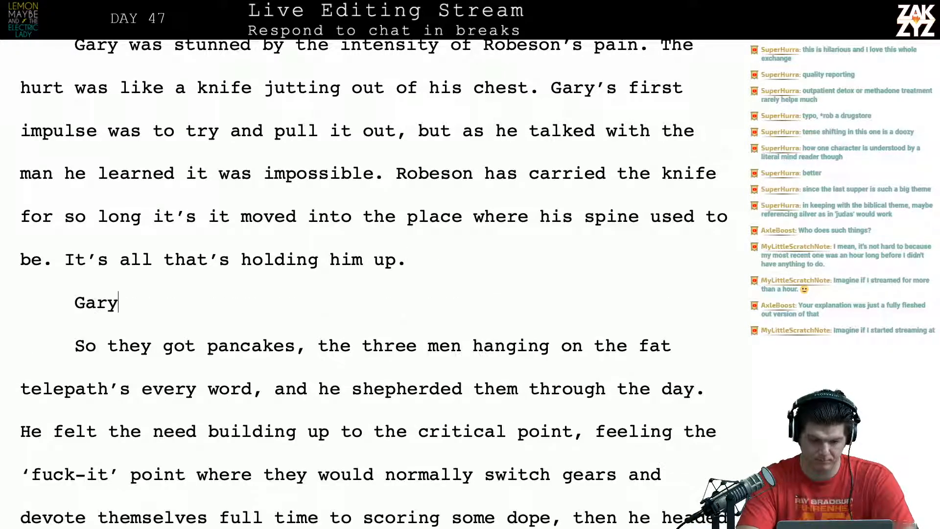
text( bought them p)
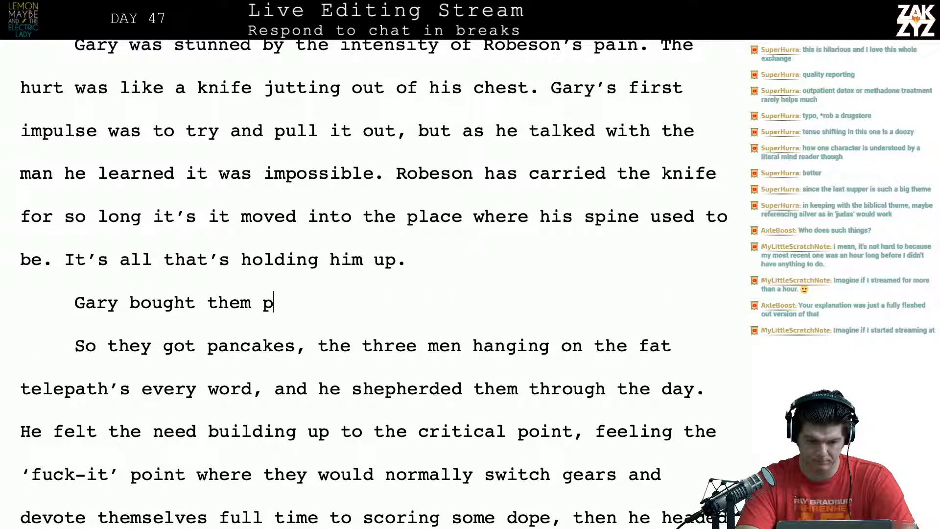
text(ancake)
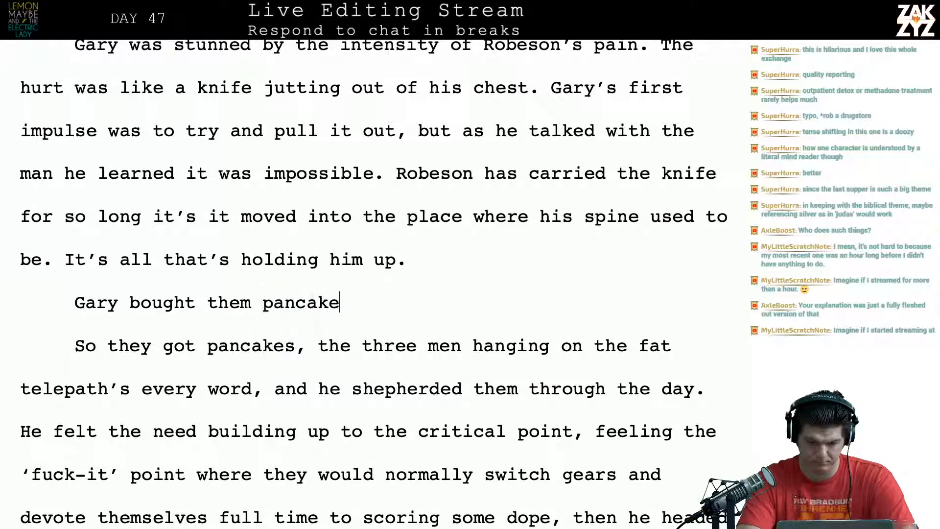
text(s, he listened to )
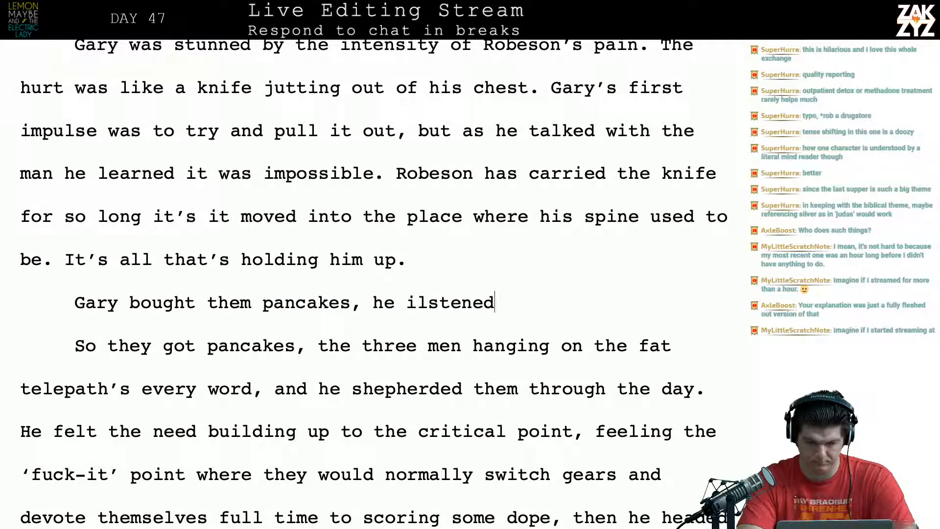
text(them, an)
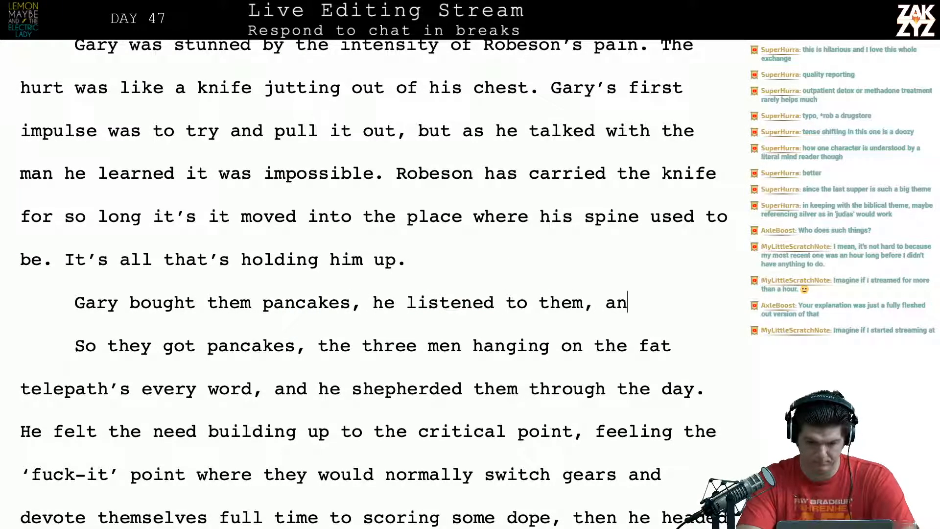
Continue the sentence after "and" with "shepherded them through the day", correcting the spelling of "shepherded".
text(d shepered)
key(BackSpace)
key(BackSpace)
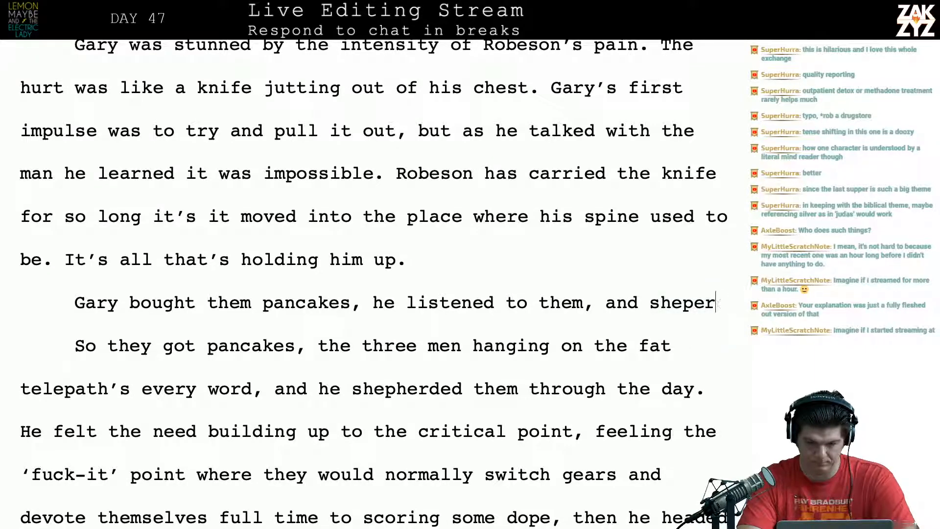
text(ded t)
key(BackSpace)
key(BackSpace)
key(BackSpace)
key(BackSpace)
key(BackSpace)
key(BackSpace)
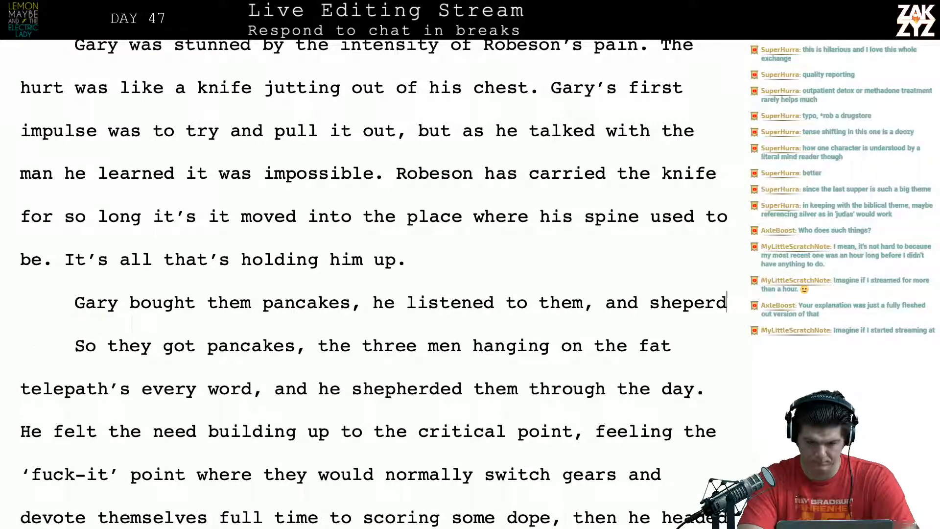
key(BackSpace)
text(herd)
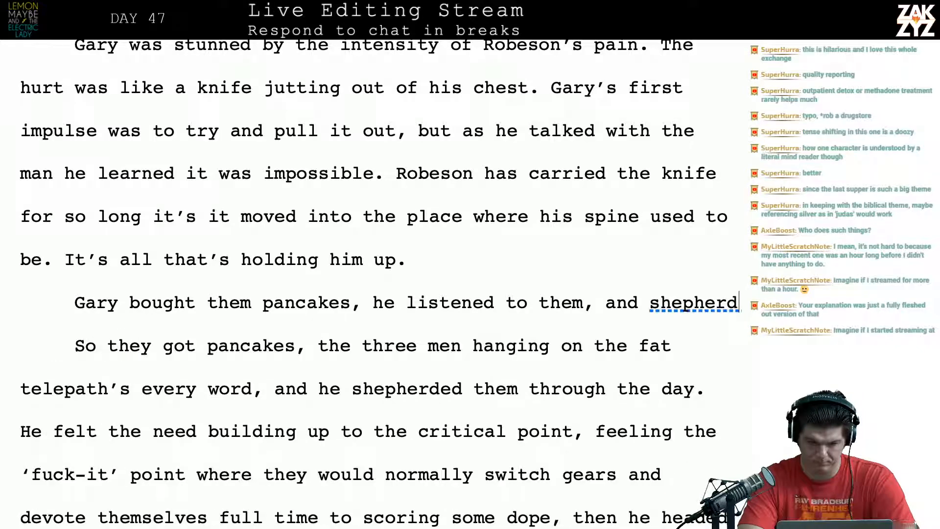
text(ed t)
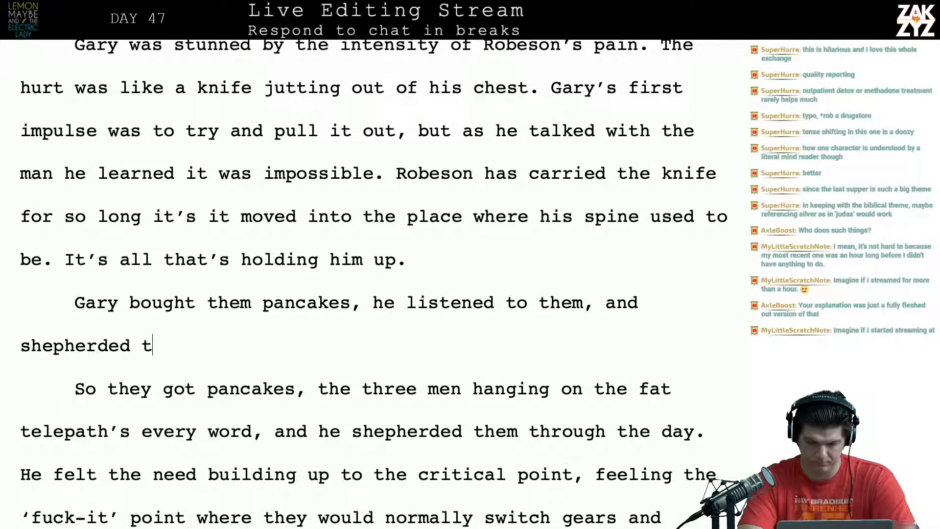
text(hem through the d)
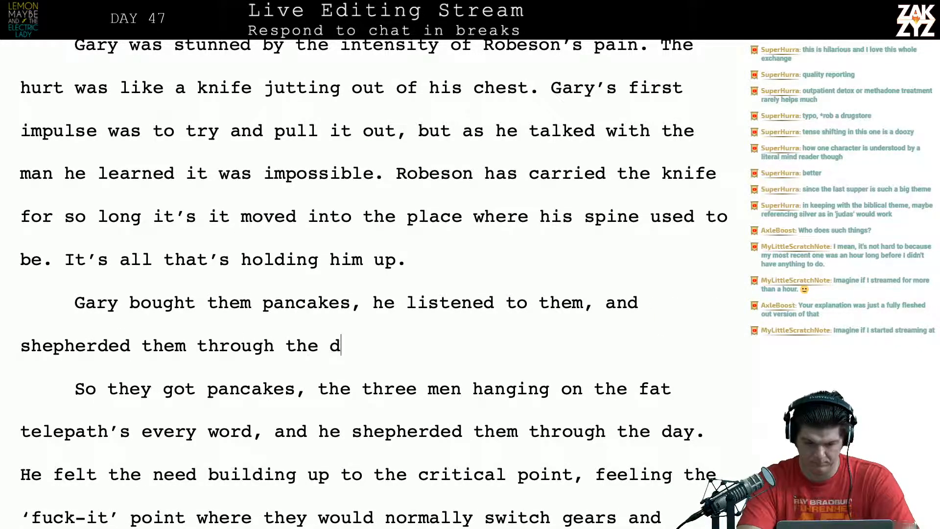
End the shepherding sentence with a period and begin another: "He felt their need building to the critical point,".
text(ay. He felt the)
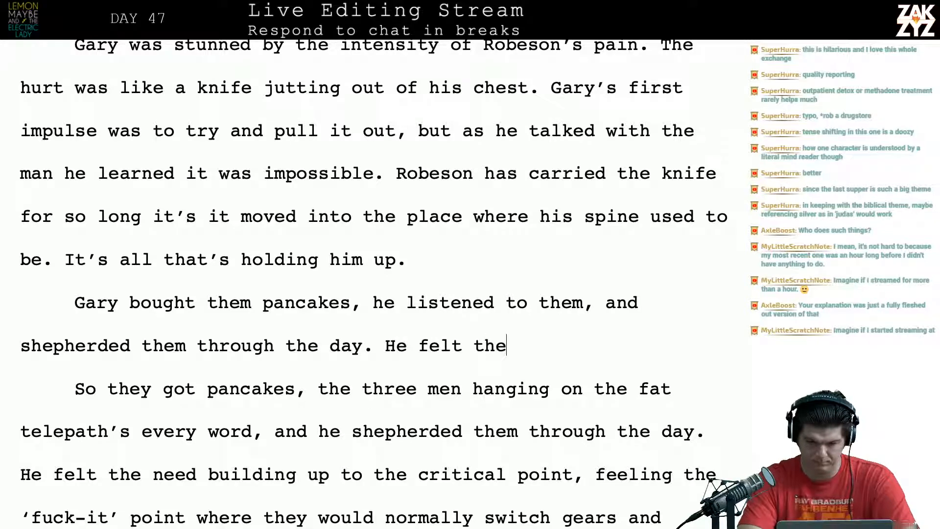
text(ir need building )
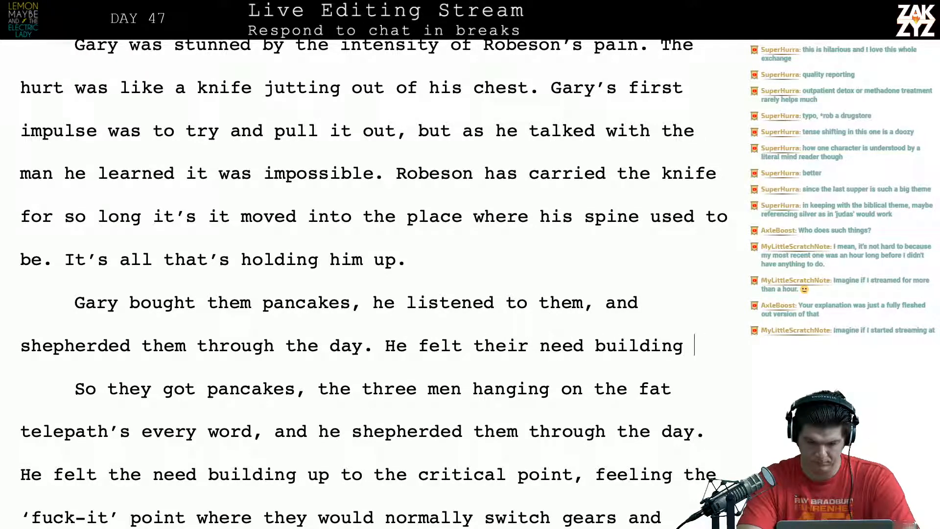
text(to the critical point,)
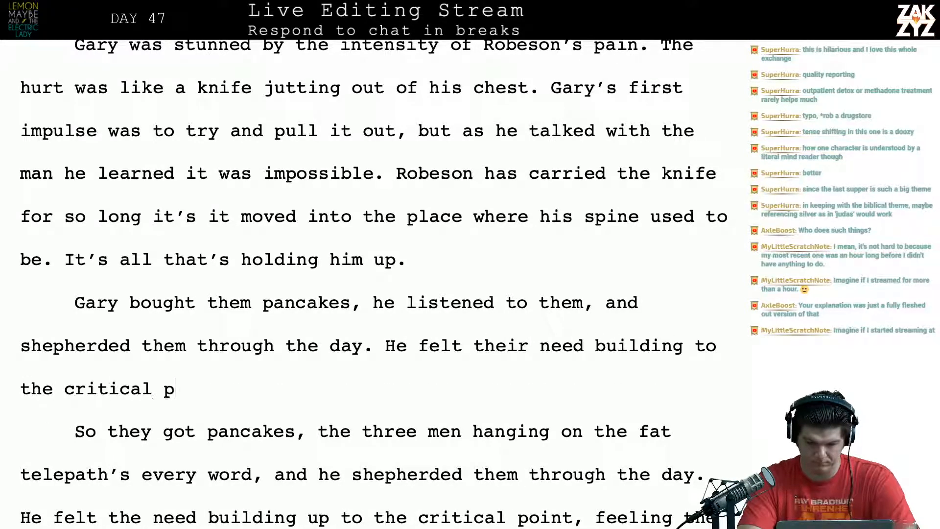
Delete the old text from "So they got pancakes" through "'fuck-it' point" so the new sentence runs into "where they would normally switch gears".
scroll(241, 474, down, 1)
scroll(241, 474, down, 5)
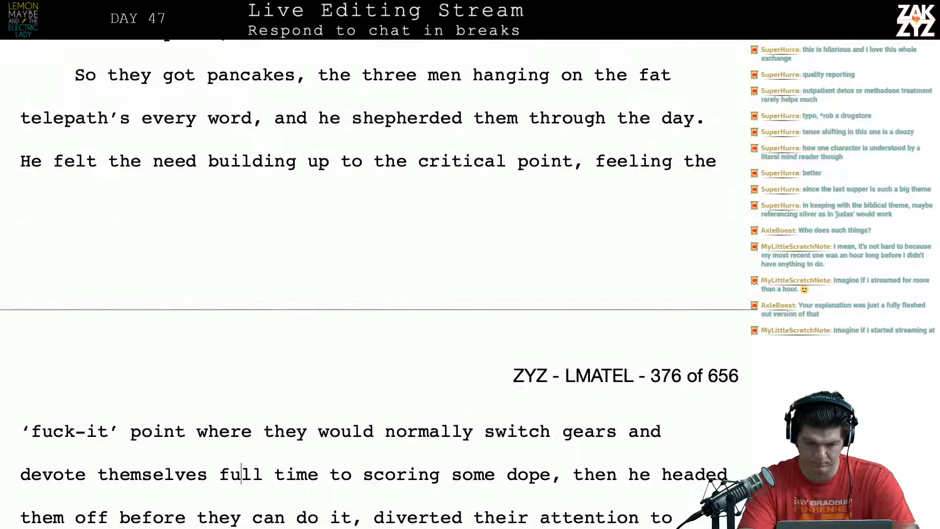
scroll(241, 75, up, 1)
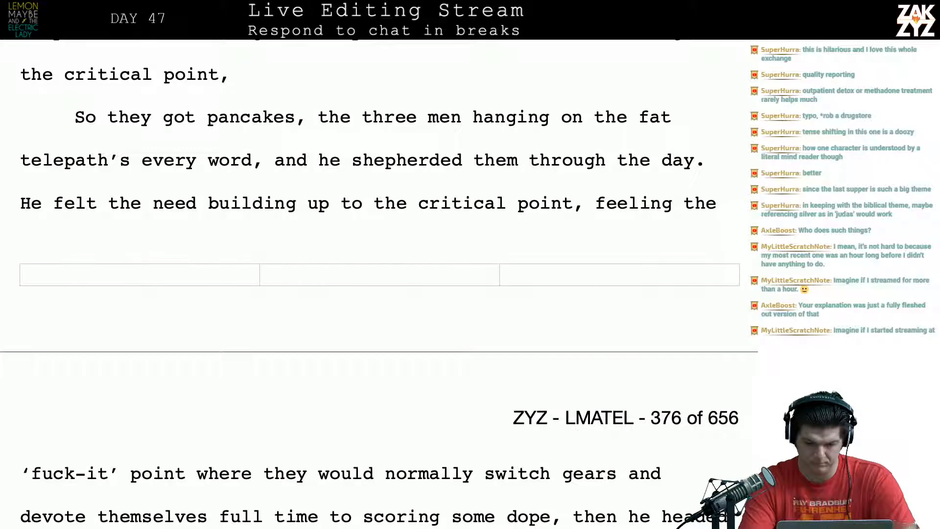
drag(241, 74, 195, 431)
key(BackSpace)
scroll(446, 244, up, 5)
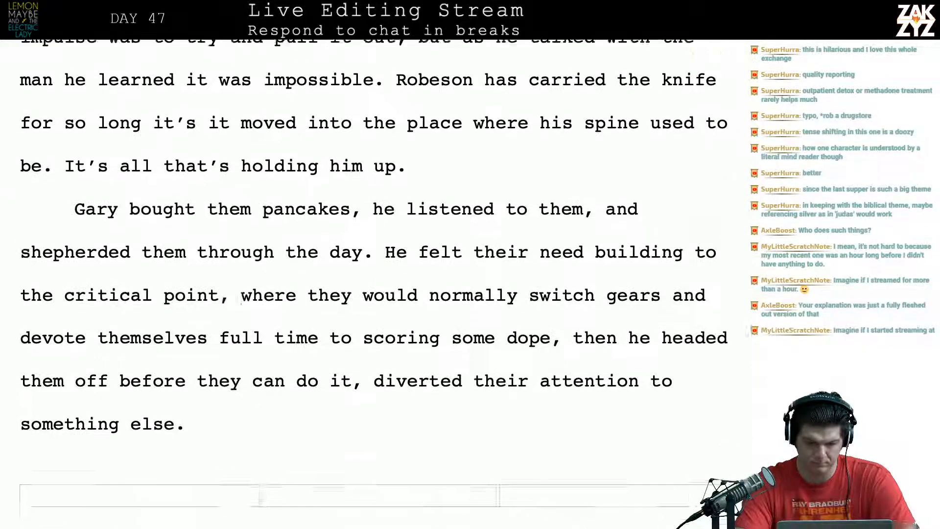
End the sentence after "scoring some dope" with a period, remove "then" and capitalise "He" before "headed them off".
scroll(446, 244, down, 1)
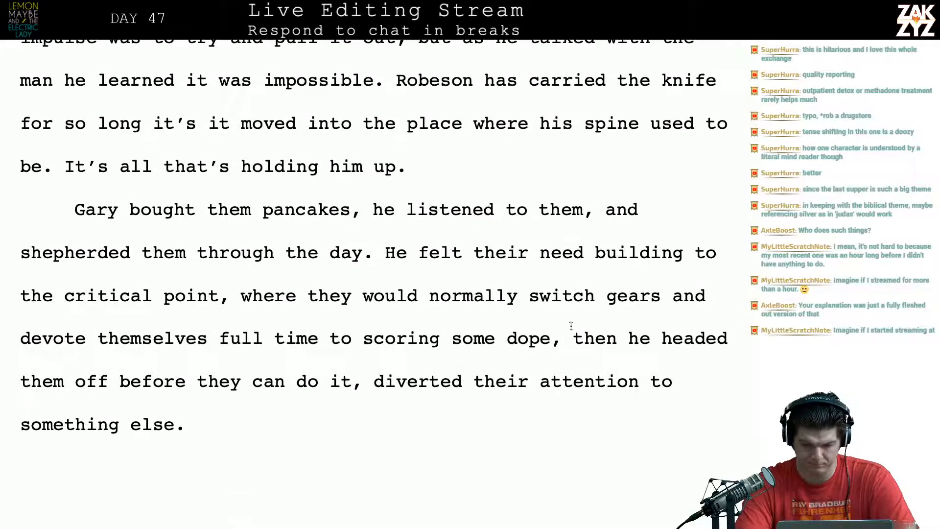
key(BackSpace)
text(.)
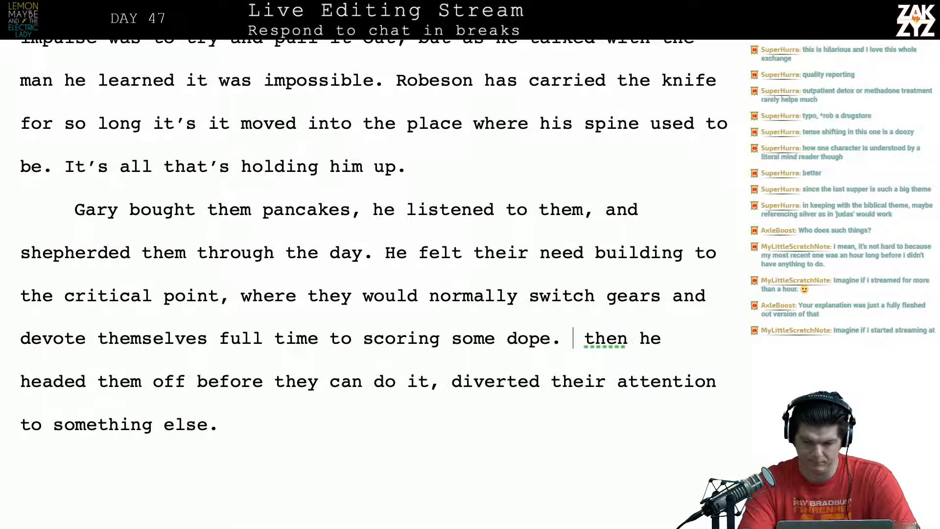
key(BackSpace)
key(BackSpace)
key(BackSpace)
key(BackSpace)
key(BackSpace)
key(BackSpace)
key(BackSpace)
key(BackSpace)
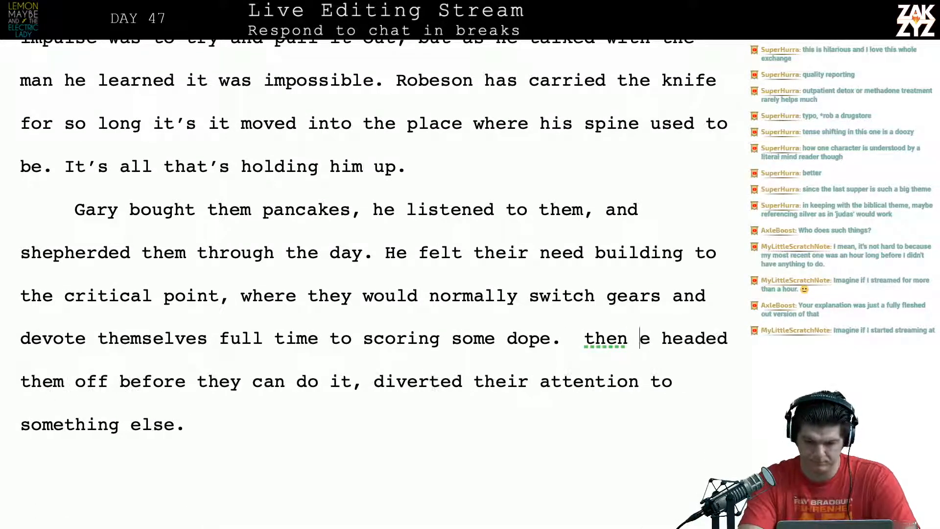
text(H)
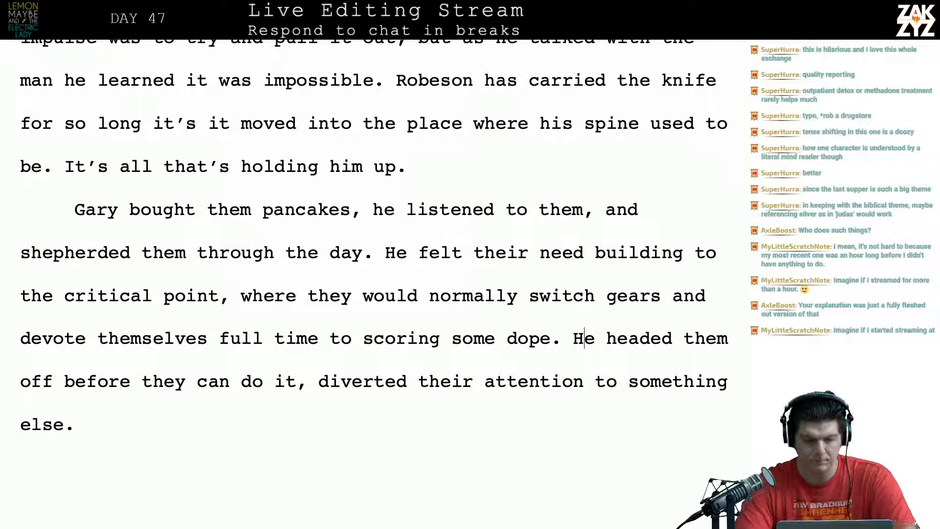
Split the paragraph's opening sentence after "pancakes" with a period and capitalise "He" before "listened to them".
scroll(501, 299, down, 1)
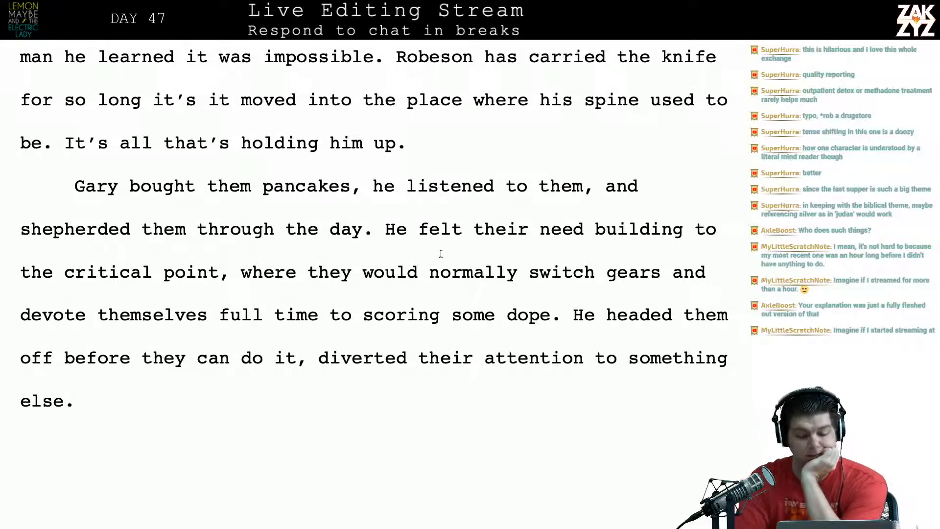
click(361, 186)
key(BackSpace)
text(.)
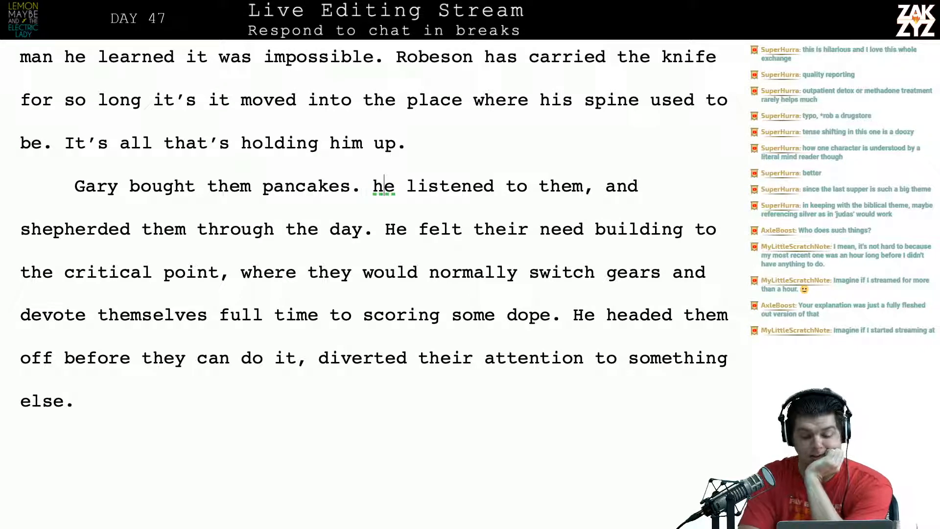
key(BackSpace)
text(H)
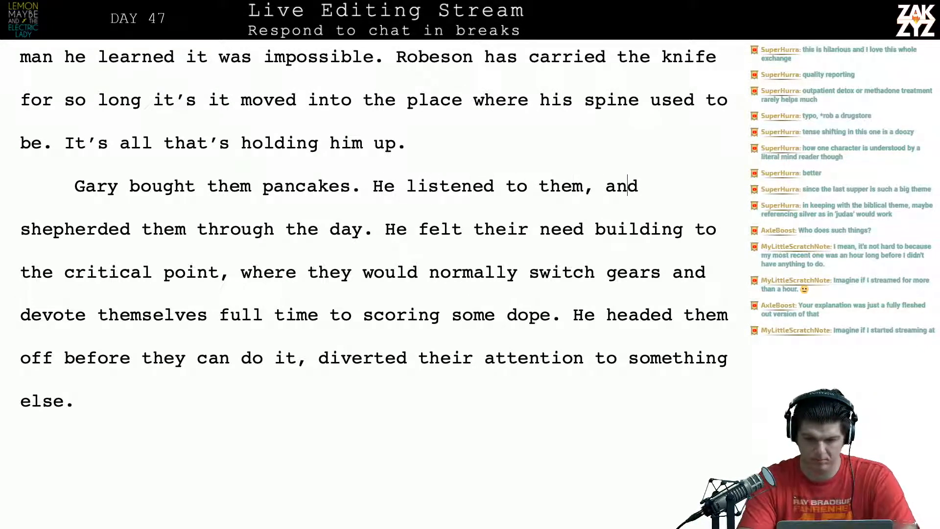
Insert "spent the rest of the afternoon with them." after "He listened to them, and".
text( spent the rest)
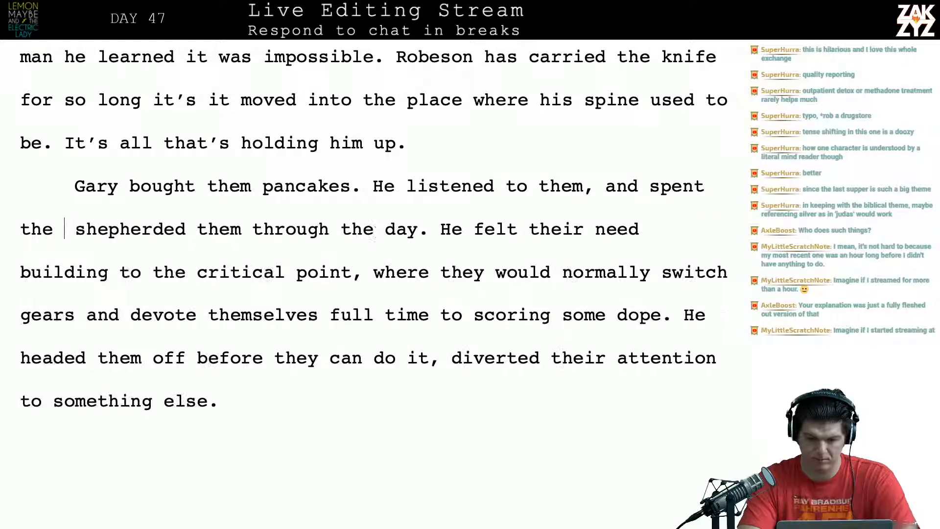
text( of t)
text(t)
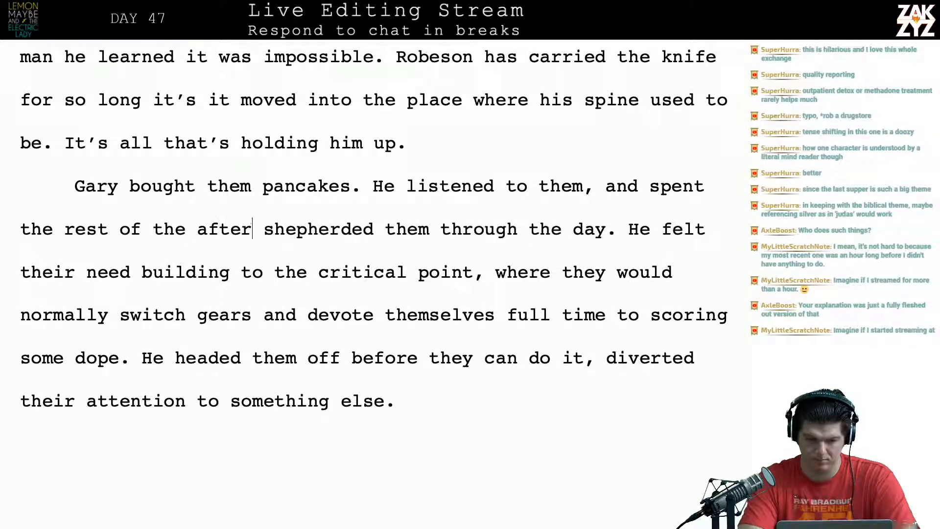
text(ernoon with them.)
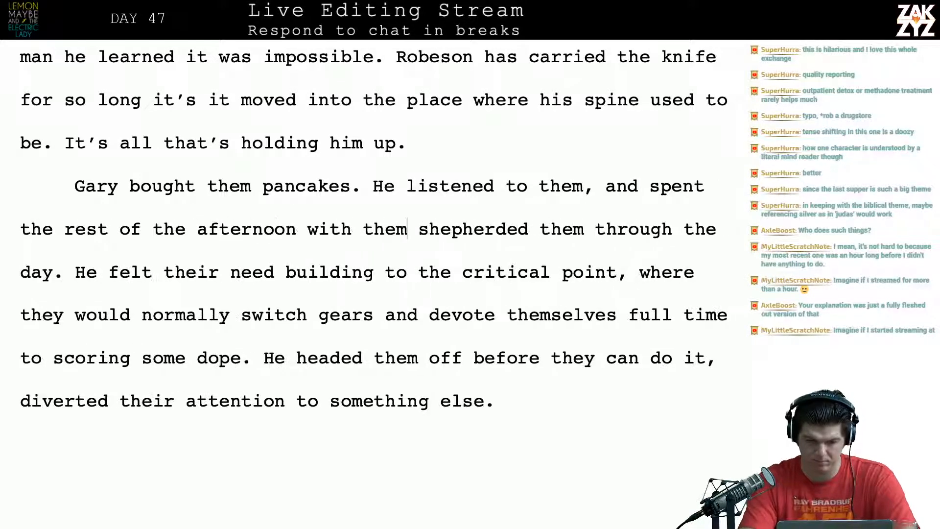
End the sentence after "the rest of the afternoon with them" with a period and delete "shepherded them through the day.".
key(shift+Right)
key(shift+Right)
key(shift+Right)
key(shift+Right)
key(shift+Right)
key(shift+Right)
key(shift+Right)
key(shift+Right)
key(shift+Right)
key(shift+Right)
key(shift+Right)
key(shift+Right)
key(shift+Right)
key(shift+Right)
key(shift+Right)
key(shift+Right)
key(shift+Right)
key(shift+Right)
key(shift+Right)
key(shift+Right)
key(shift+Right)
key(shift+Right)
key(shift+Right)
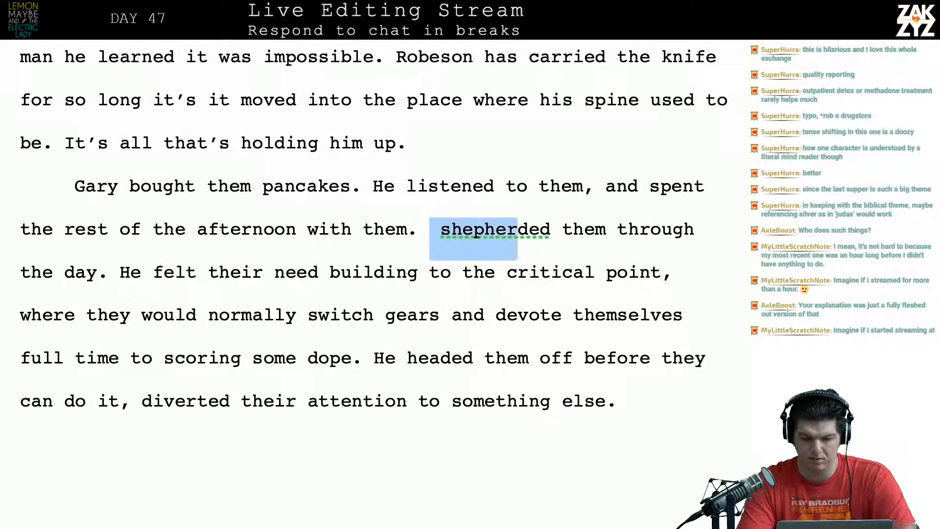
key(shift+Right)
key(shift+Right)
key(shift+Right)
key(shift+Right)
key(shift+Right)
key(shift+Right)
key(shift+Right)
key(shift+Right)
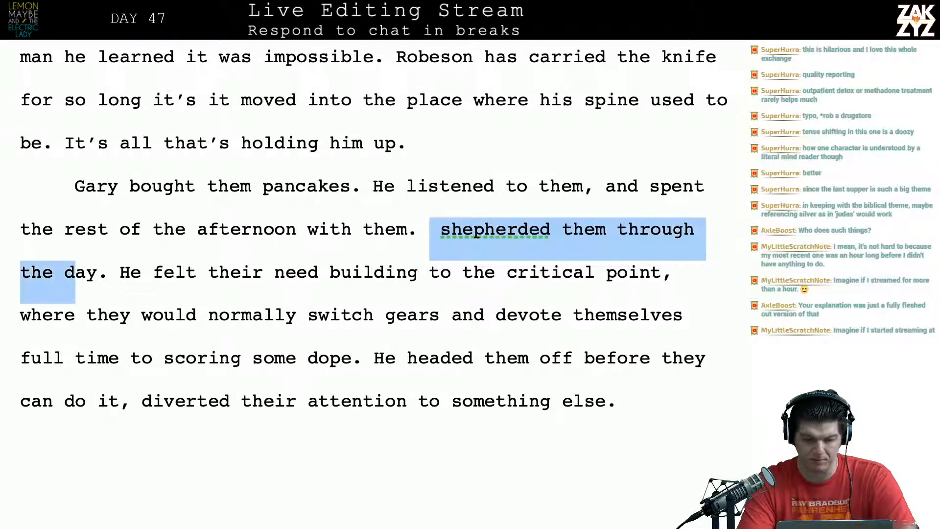
key(BackSpace)
Start the first paragraph of page 376 with "Al and Robeson were heroin guys," ahead of "The heroin guys were easier".
scroll(201, 211, down, 1)
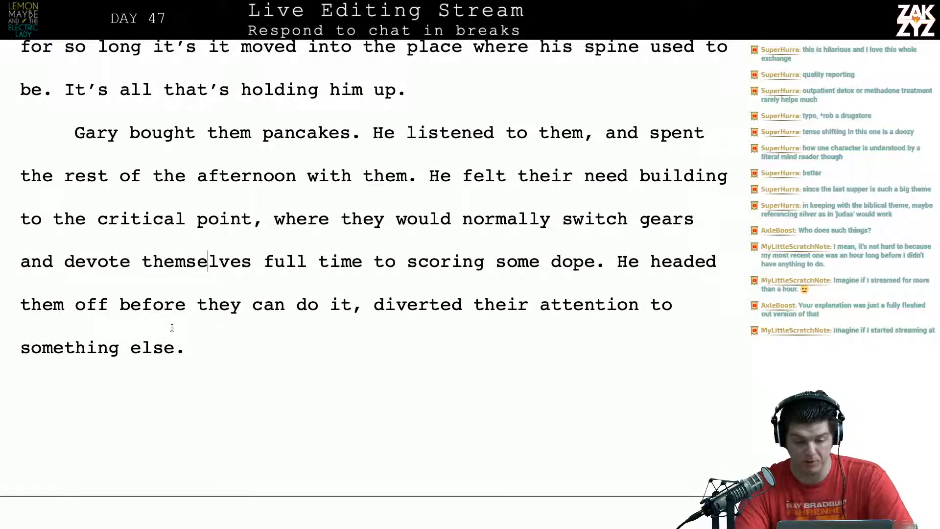
scroll(280, 301, down, 1)
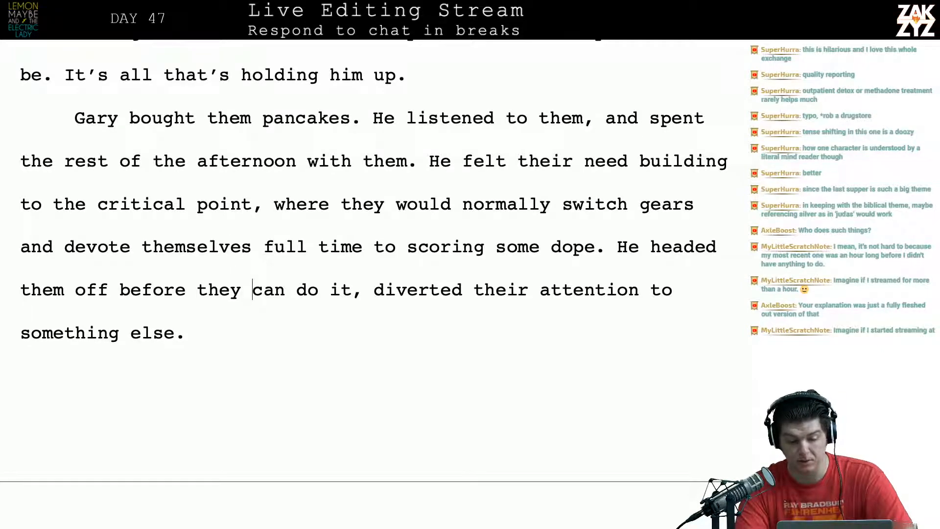
scroll(286, 474, down, 4)
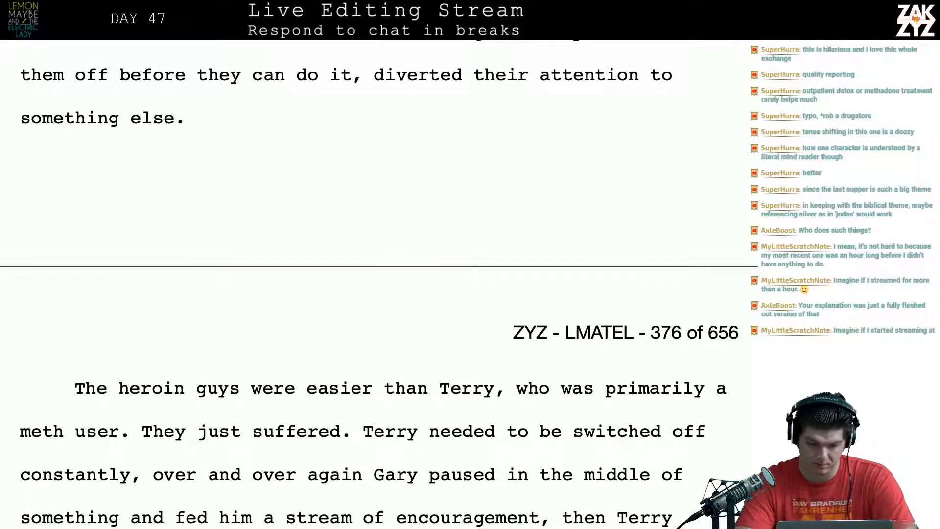
text(Al and r)
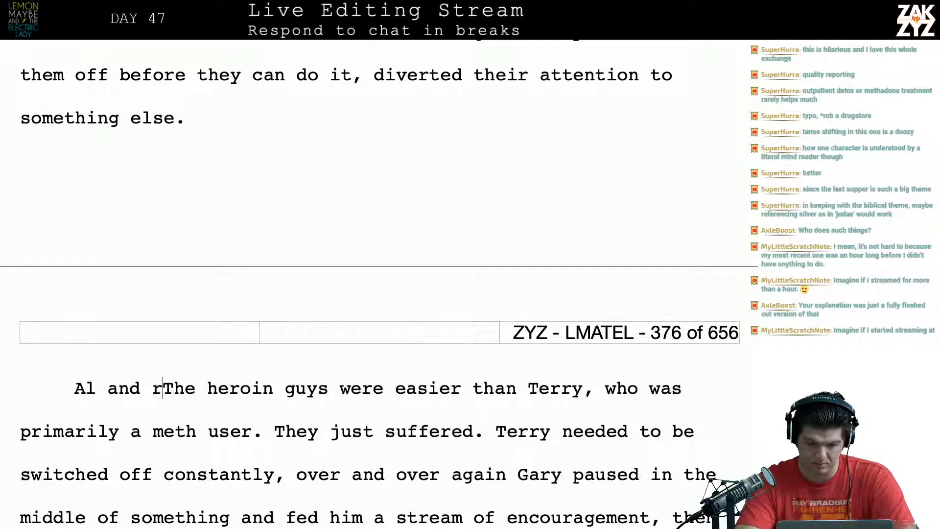
key(BackSpace)
text(Robeson we)
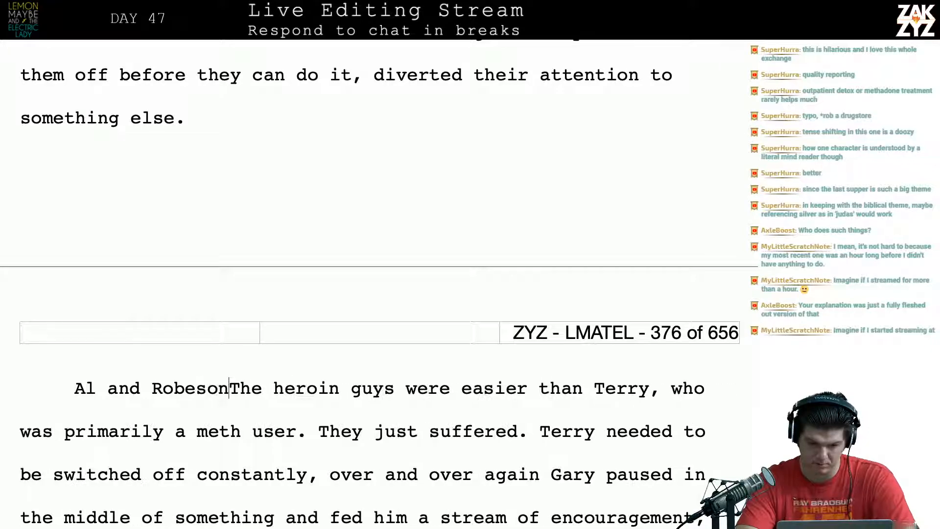
text(re eas)
key(BackSpace)
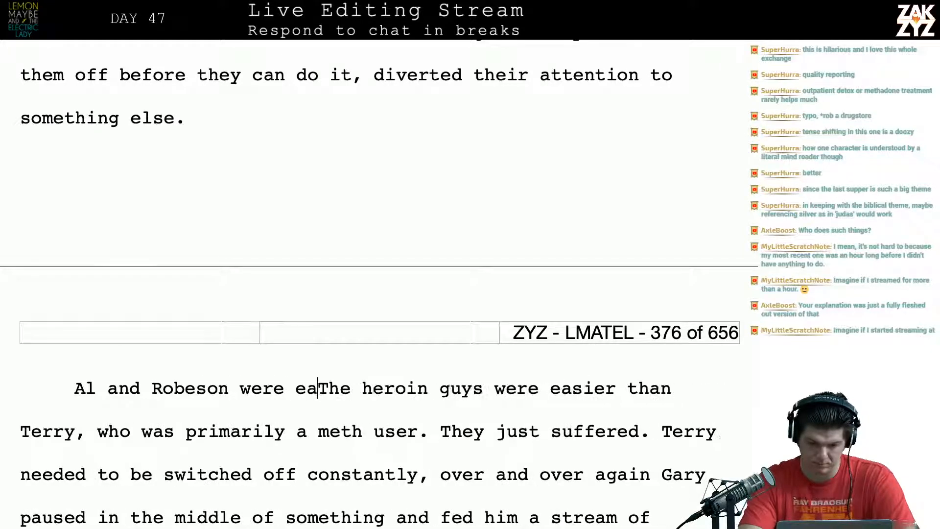
key(BackSpace)
key(BackSpace)
text(heri)
text(in guys, e)
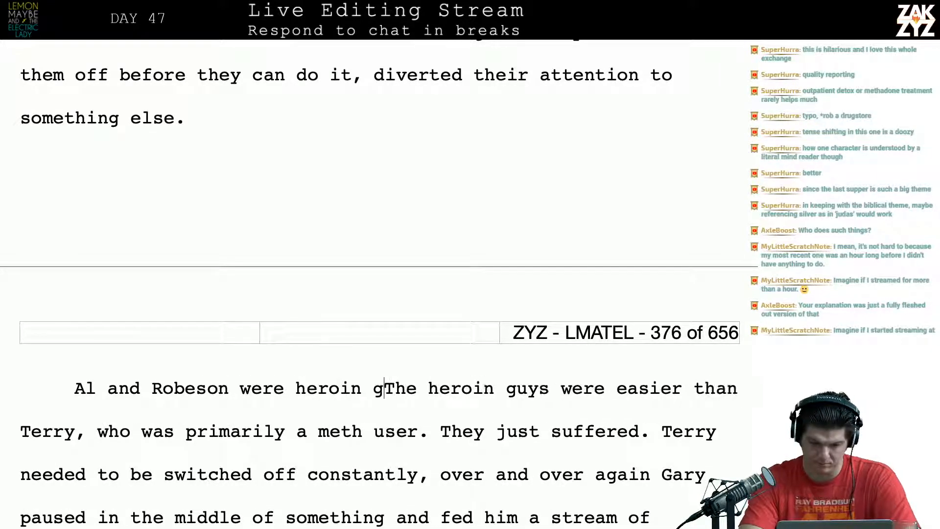
text(asier to deal with)
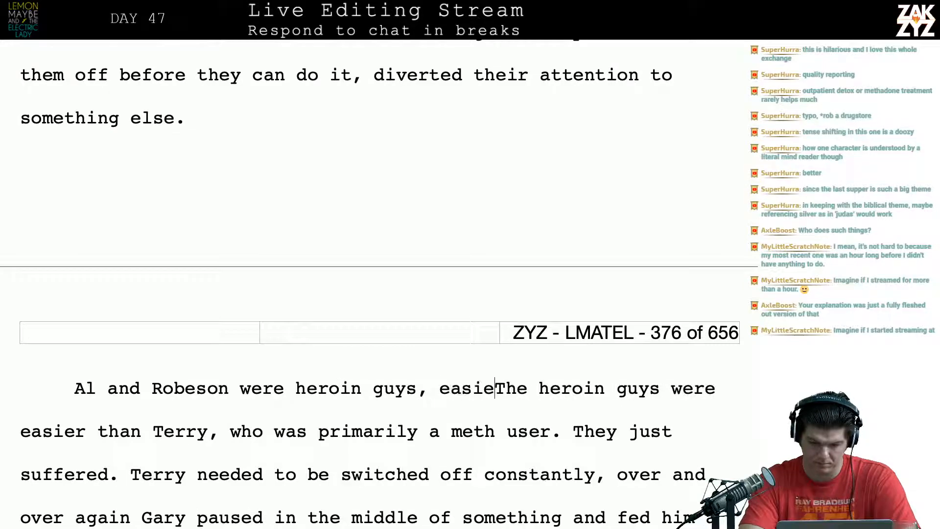
text( than Terr)
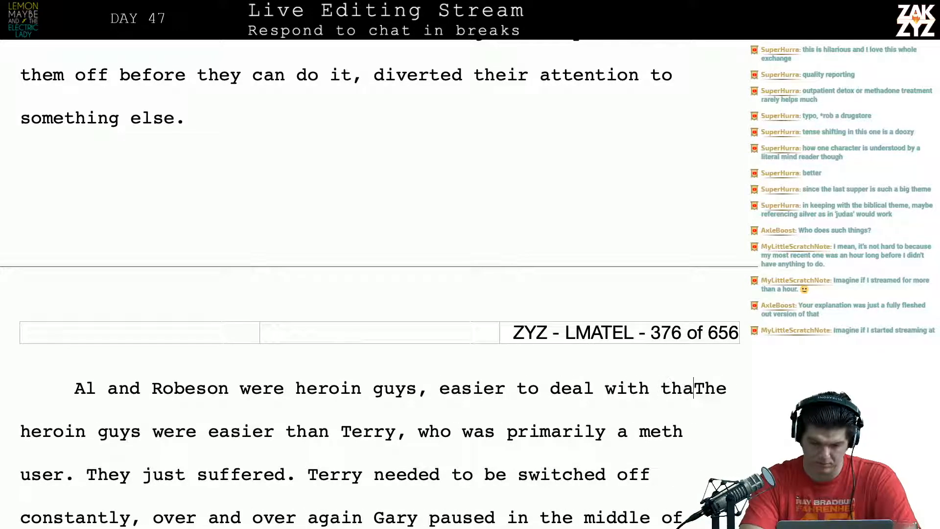
text(y.)
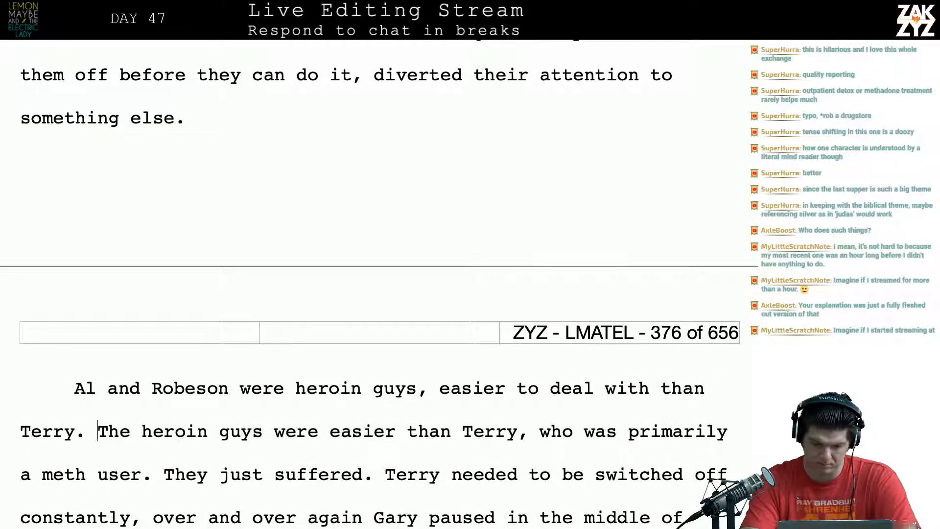
key(BackSpace)
key(BackSpace)
key(BackSpace)
key(BackSpace)
key(BackSpace)
key(BackSpace)
key(BackSpace)
key(BackSpace)
key(BackSpace)
key(BackSpace)
key(BackSpace)
key(BackSpace)
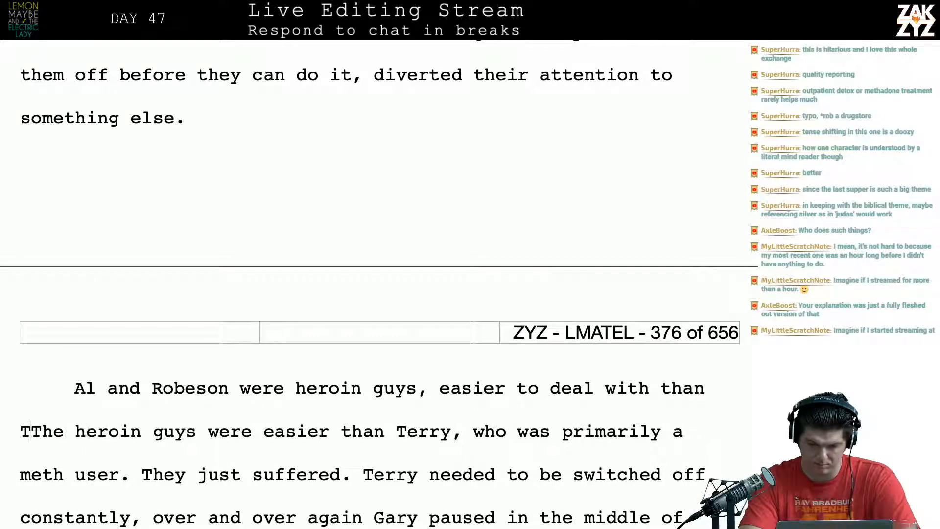
key(BackSpace)
key(BackSpace)
key(BackSpace)
key(BackSpace)
key(BackSpace)
key(BackSpace)
key(BackSpace)
key(BackSpace)
key(BackSpace)
key(BackSpace)
key(BackSpace)
key(BackSpace)
key(BackSpace)
key(BackSpace)
key(BackSpace)
key(BackSpace)
key(BackSpace)
key(BackSpace)
key(BackSpace)
key(BackSpace)
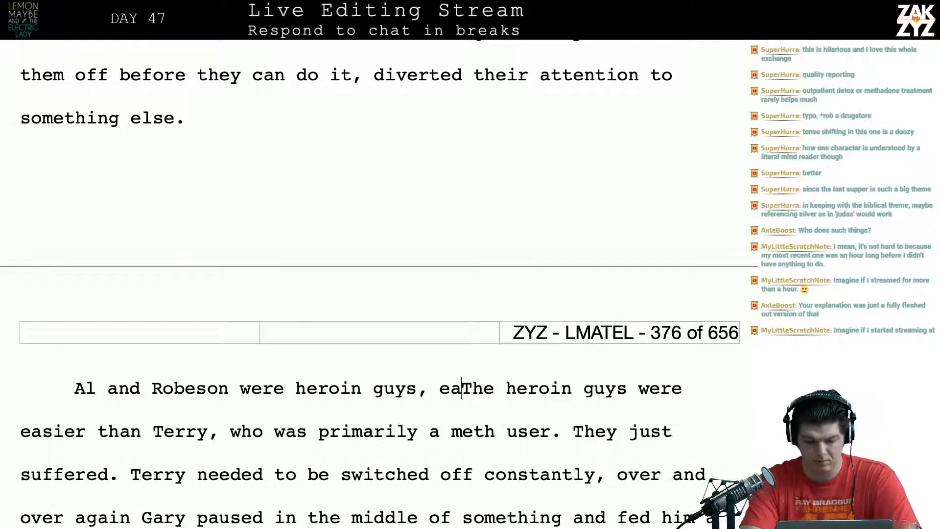
Finish the new sentence with "they mostly just suffered." and start another one with "Terry, who was".
text(they mostly j)
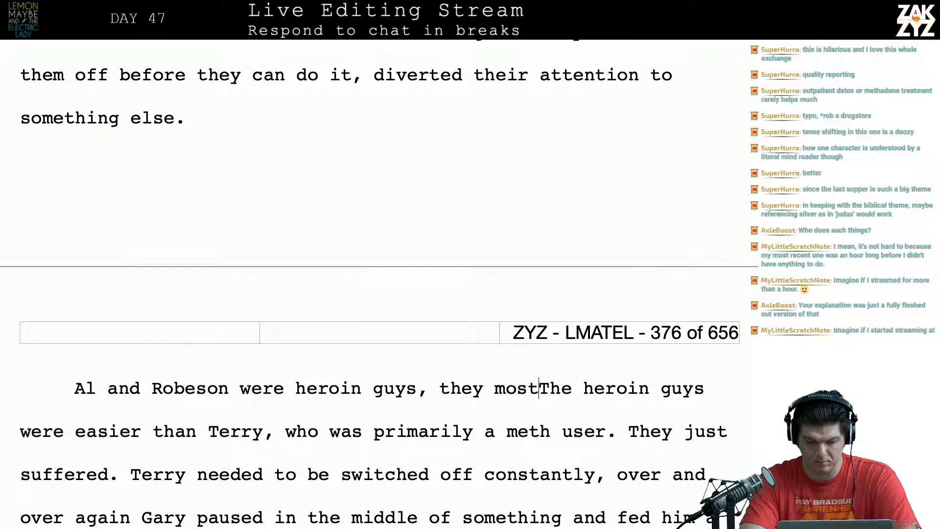
text(ust suffered. T)
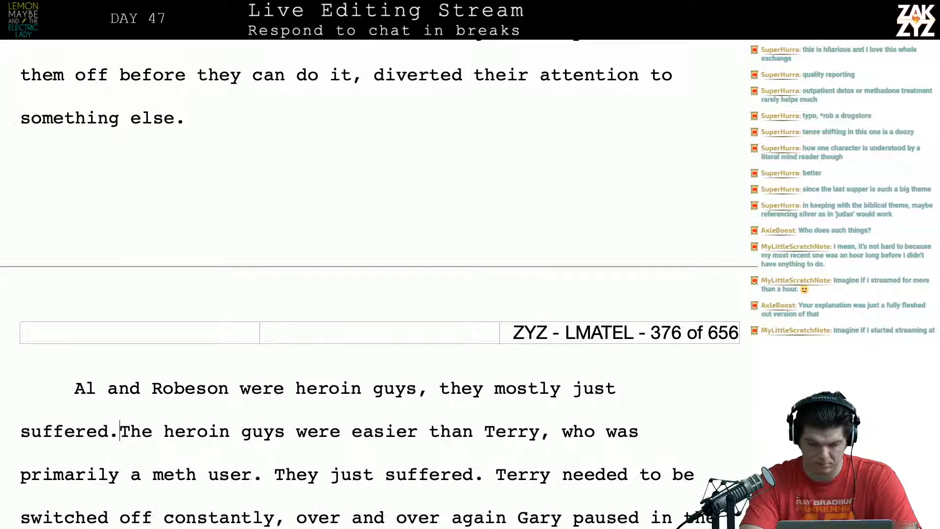
text(erry, who was)
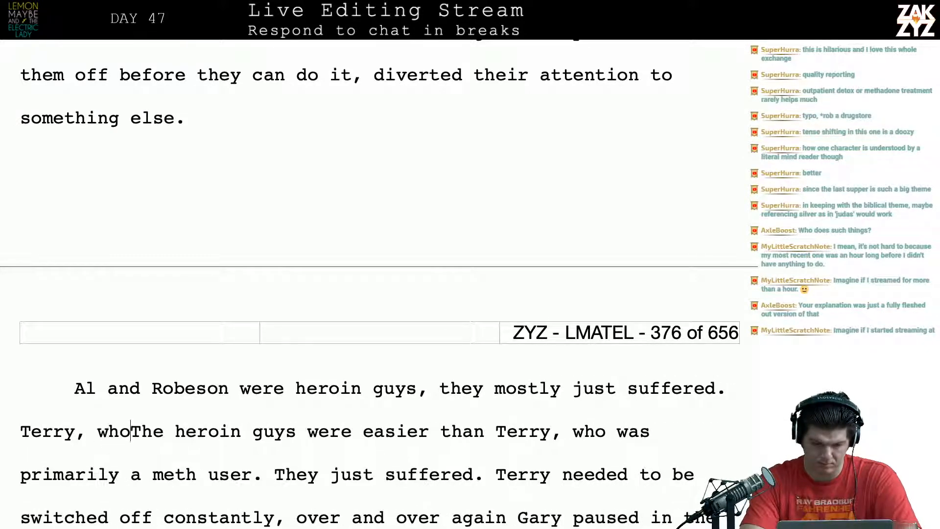
Cut the second sentence's opening back to "Terry's" and move the old text into its own paragraph below a blank line.
text( addicted to)
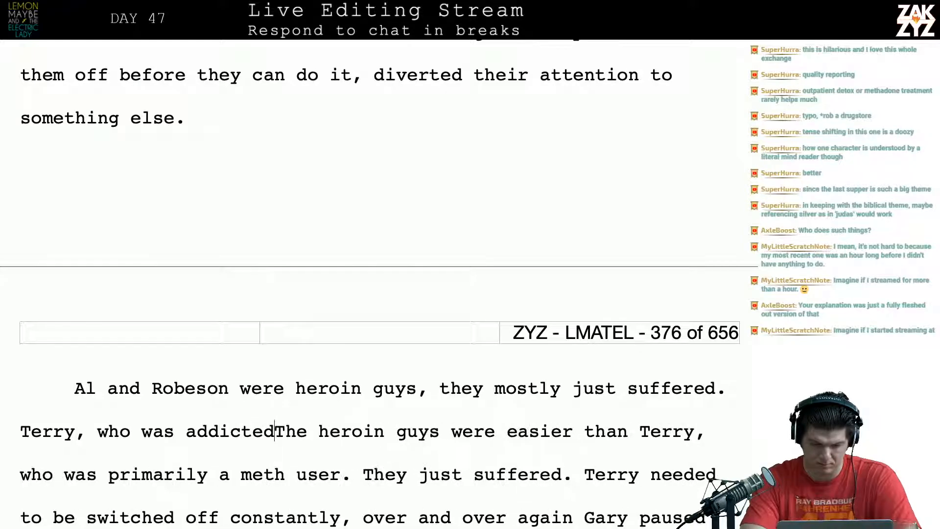
key(BackSpace)
key(BackSpace)
key(BackSpace)
key(BackSpace)
key(BackSpace)
key(BackSpace)
key(BackSpace)
key(BackSpace)
key(BackSpace)
key(BackSpace)
key(BackSpace)
key(BackSpace)
key(BackSpace)
key(BackSpace)
key(BackSpace)
key(BackSpace)
key(BackSpace)
key(BackSpace)
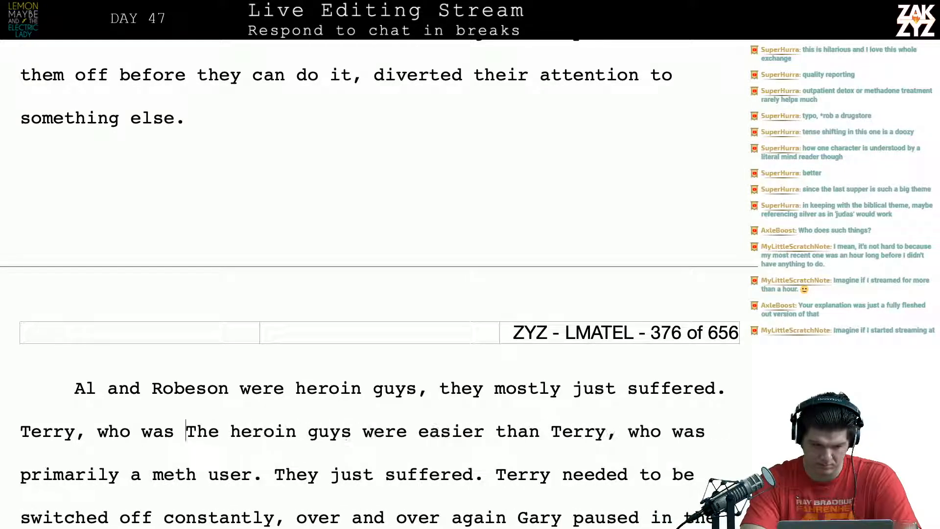
key(BackSpace)
key(BackSpace)
key(BackSpace)
key(BackSpace)
text('s)
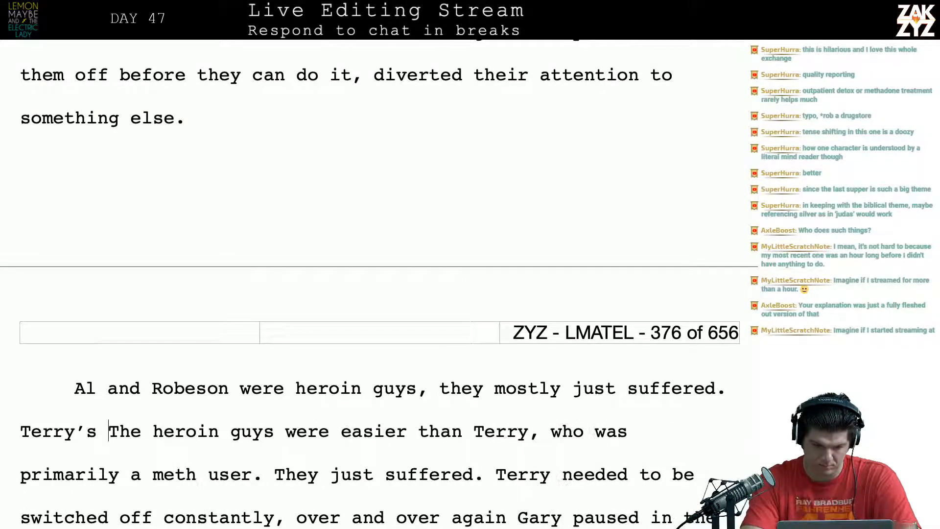
key(Return)
key(Return)
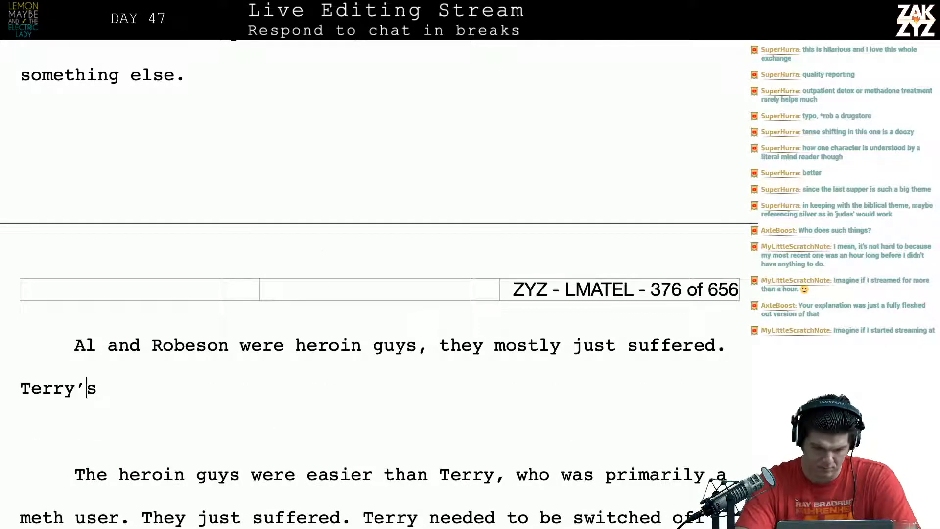
Change "were" to "are" in "Al and Robeson were heroin guys".
click(283, 346)
key(BackSpace)
key(BackSpace)
key(BackSpace)
key(BackSpace)
text(are)
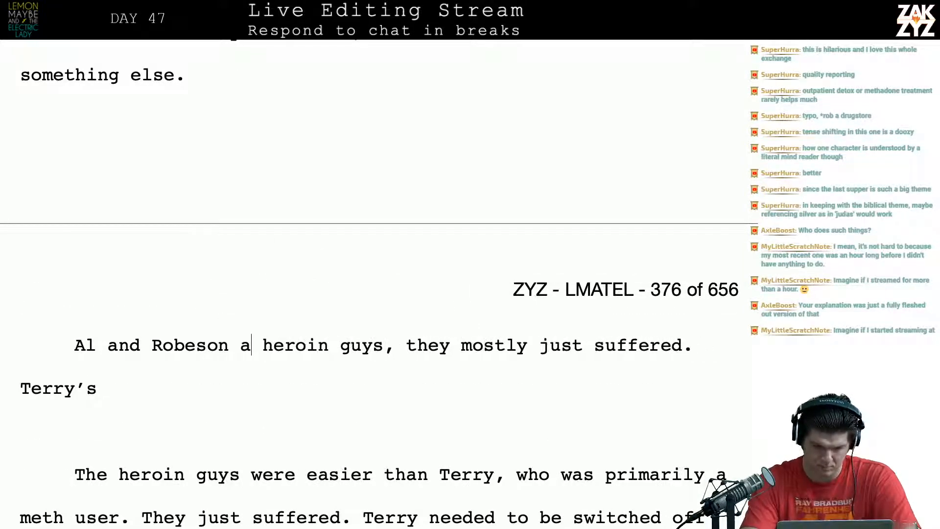
key(Down)
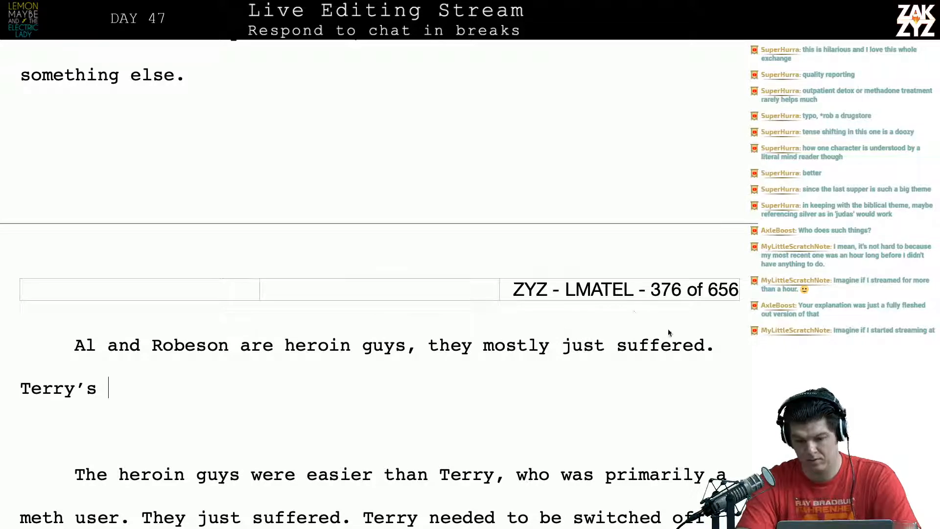
Insert "and felt sick" after "they mostly just suffered".
click(702, 356)
text(and felt s)
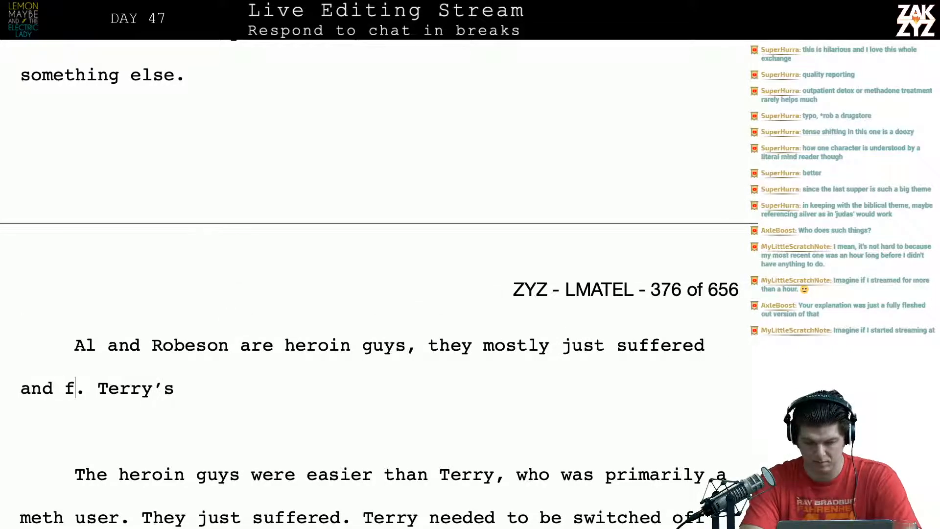
text(ick)
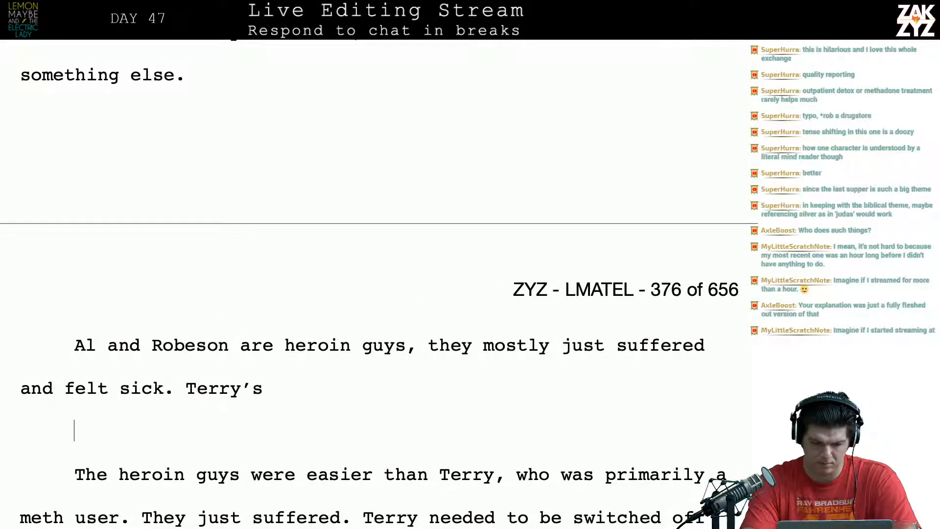
Complete the sentence after "Terry's" with "a methamphetamine addict.".
key(Left)
text(a meth)
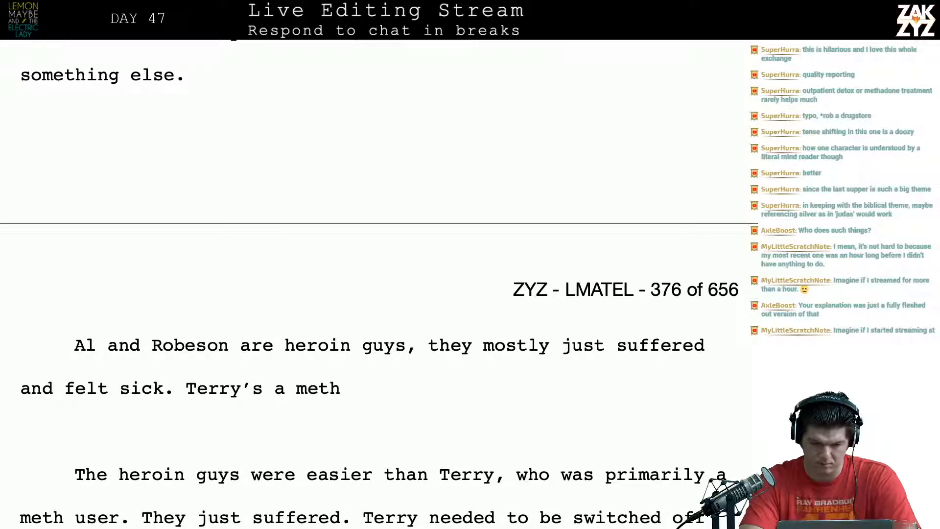
text(amphetamine d)
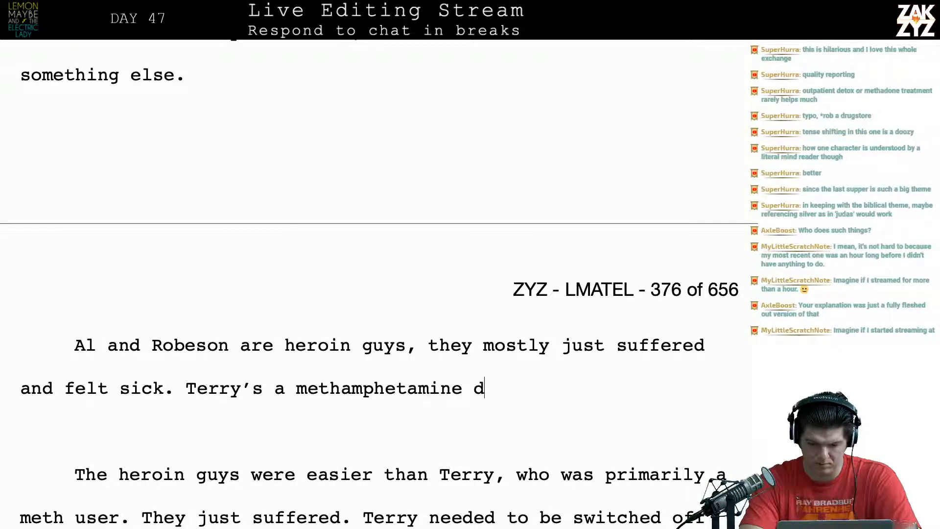
key(BackSpace)
text(addict,)
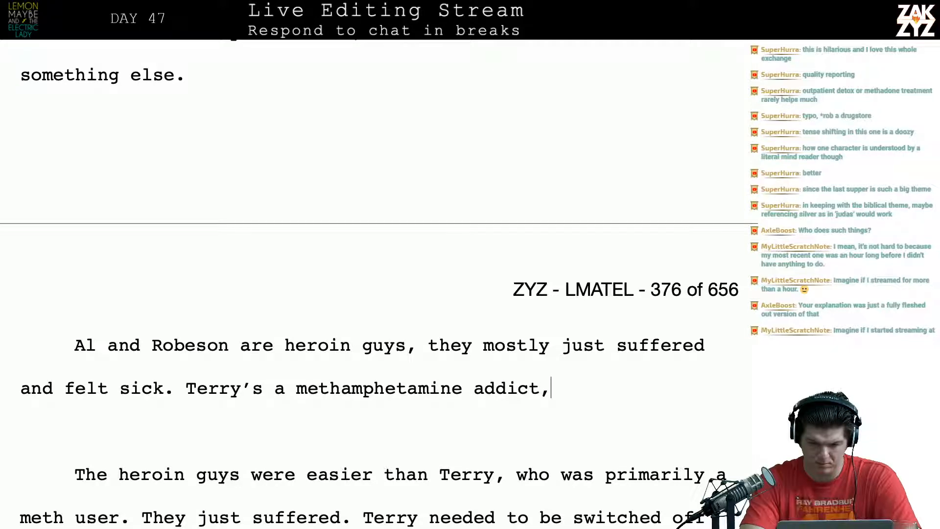
key(BackSpace)
text(.)
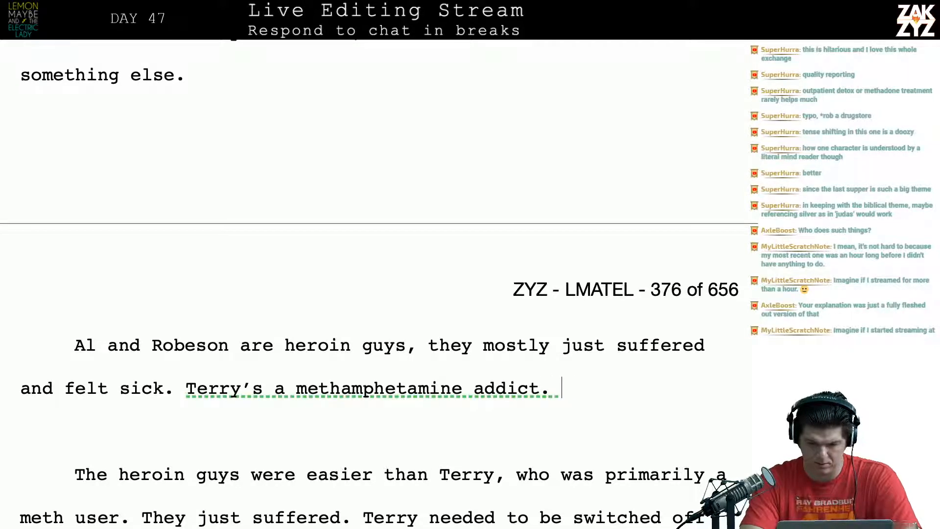
Add "He needed to be switched off" and delete the old text from "The heroin guys" up to "constantly" so the new sentence runs into it.
text( He needed to be)
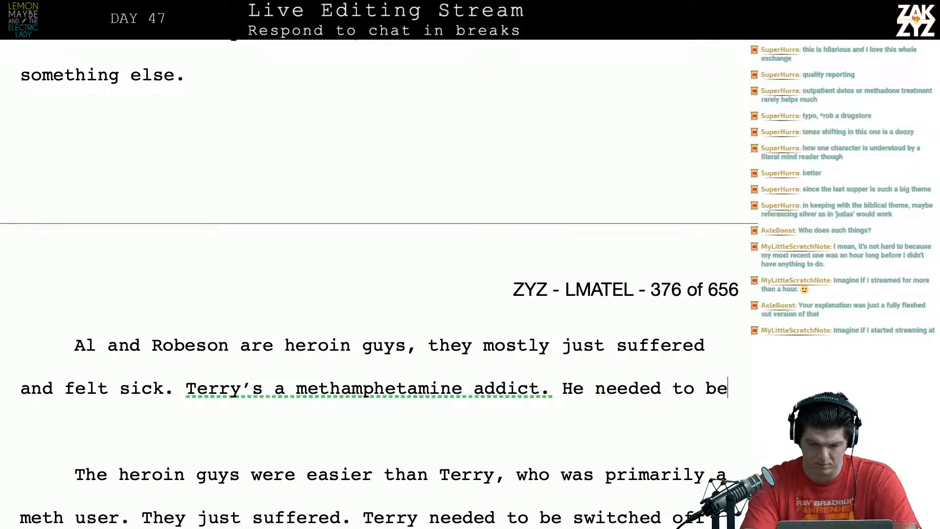
key(shift+Down)
key(shift+Down)
key(shift+Down)
key(BackSpace)
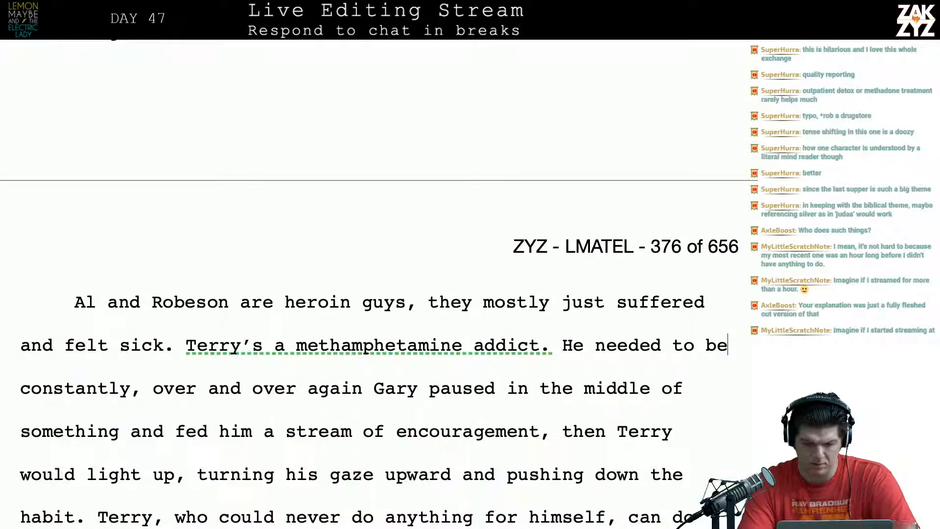
text(switched off)
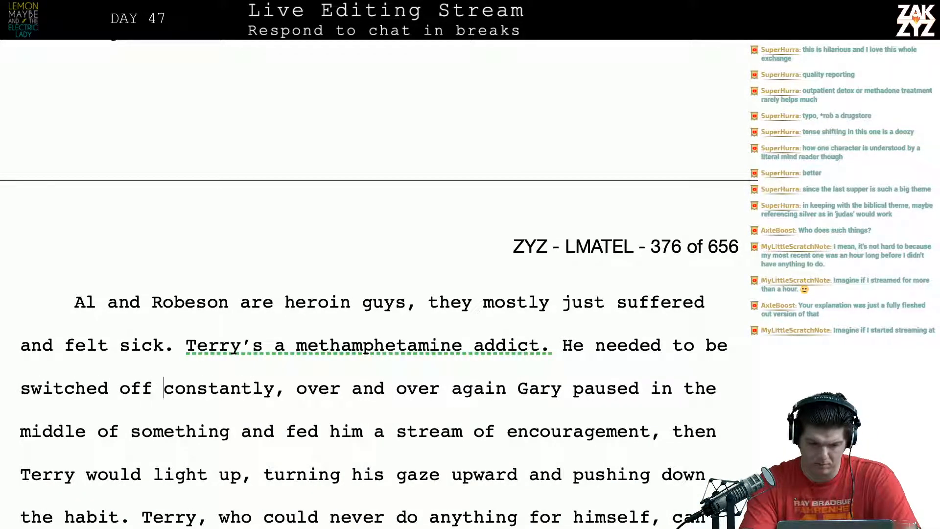
End the sentence after "switched off constantly" with a period in place of the comma.
scroll(379, 338, down, 2)
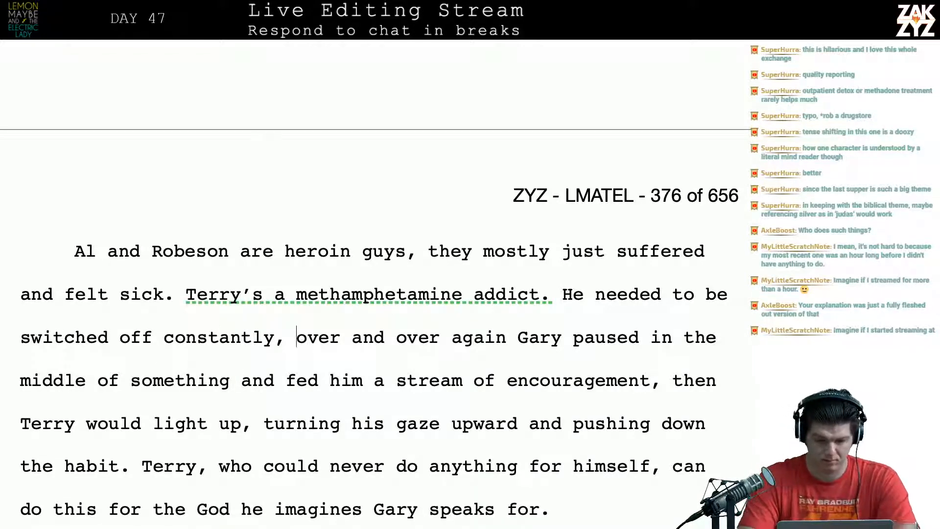
key(BackSpace)
text(. )
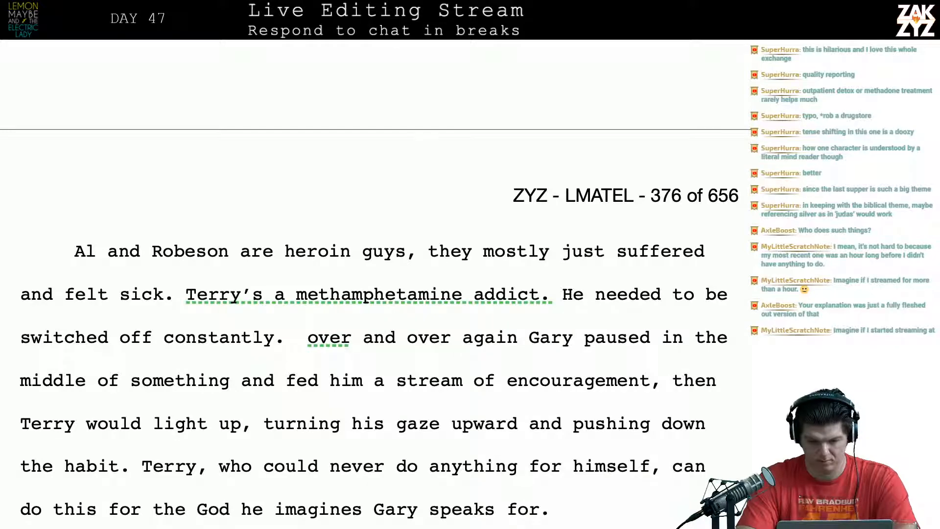
Start a new sentence after "constantly." reading "Over and over again Gary had to pause in the middle of a".
text(Over and over ag)
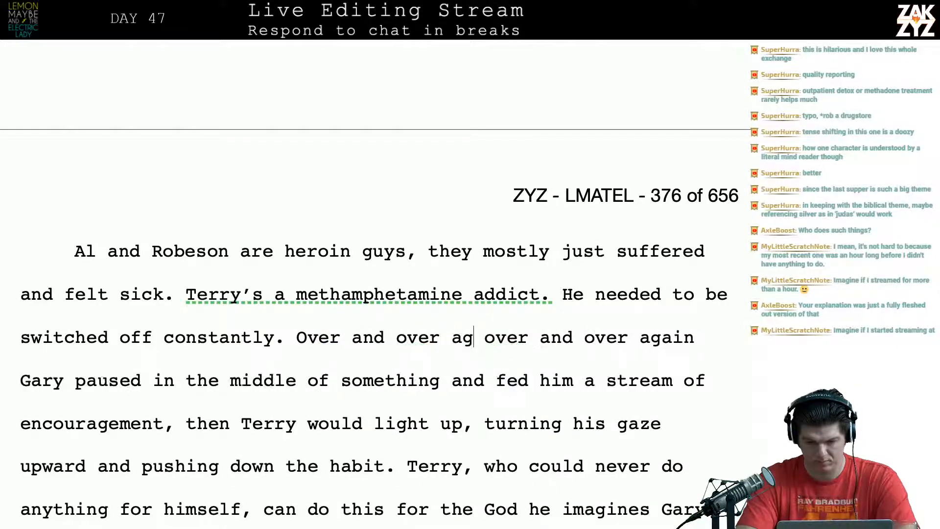
text(ain Gary had to)
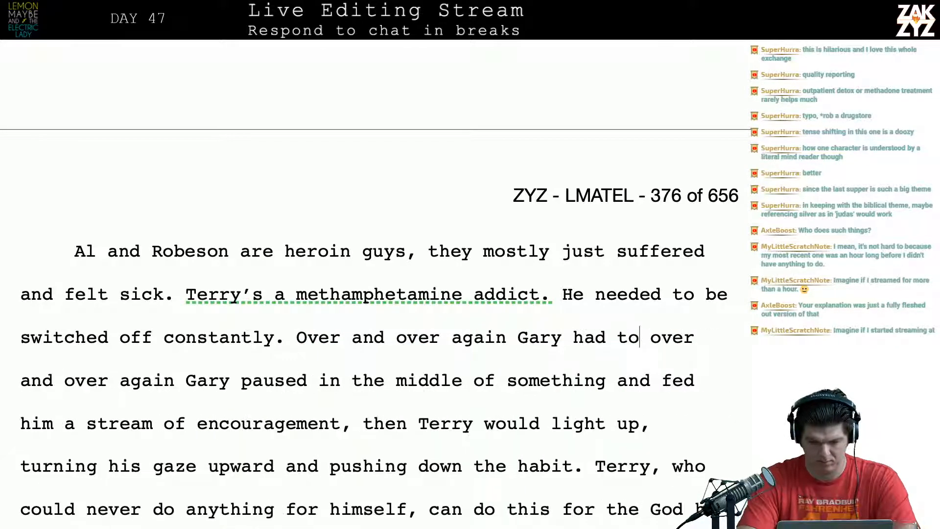
text( pause in the)
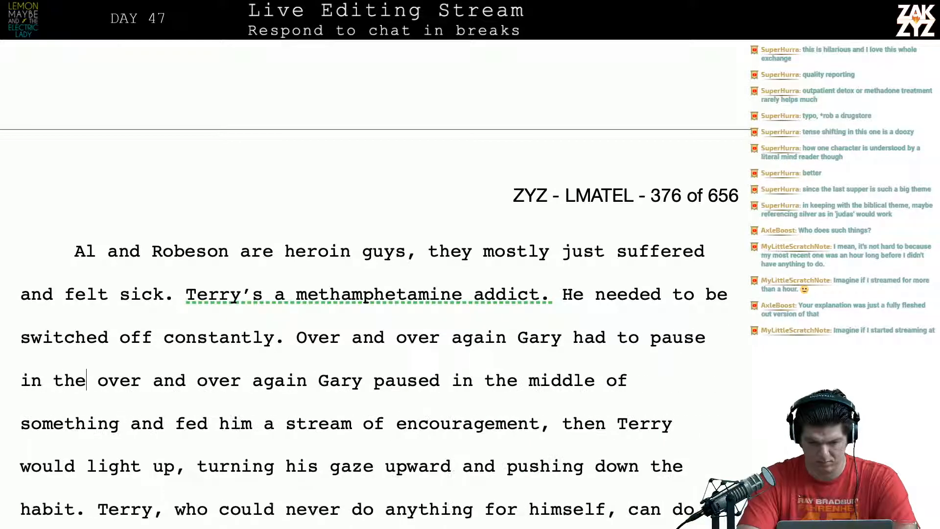
text( middle of a over and over again Gary paused in the middle of somethin)
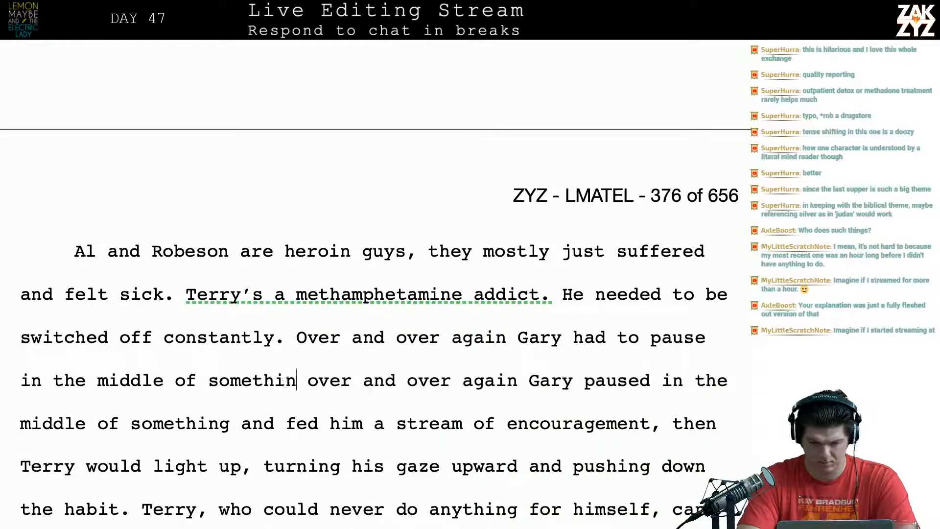
text(g)
key(BackSpace)
key(BackSpace)
key(BackSpace)
key(BackSpace)
key(BackSpace)
key(BackSpace)
key(BackSpace)
key(BackSpace)
key(BackSpace)
text(a)
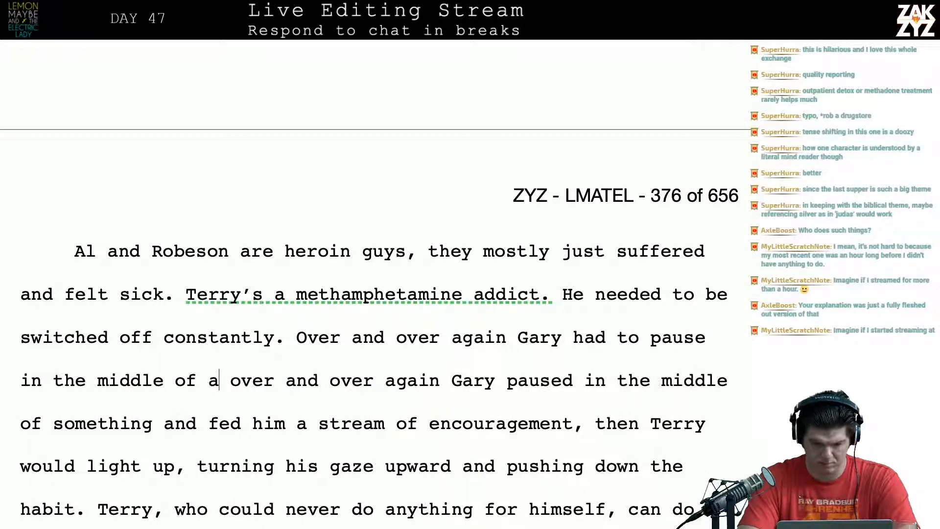
Complete the new sentence about Gary pausing with "sentence and feed him some encouraging words.".
text( sentence and fe)
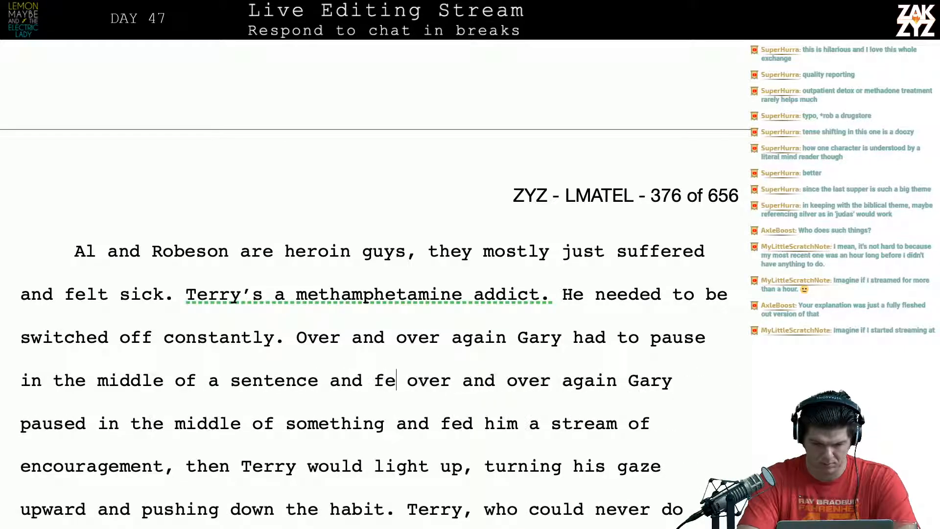
text(ed him a s)
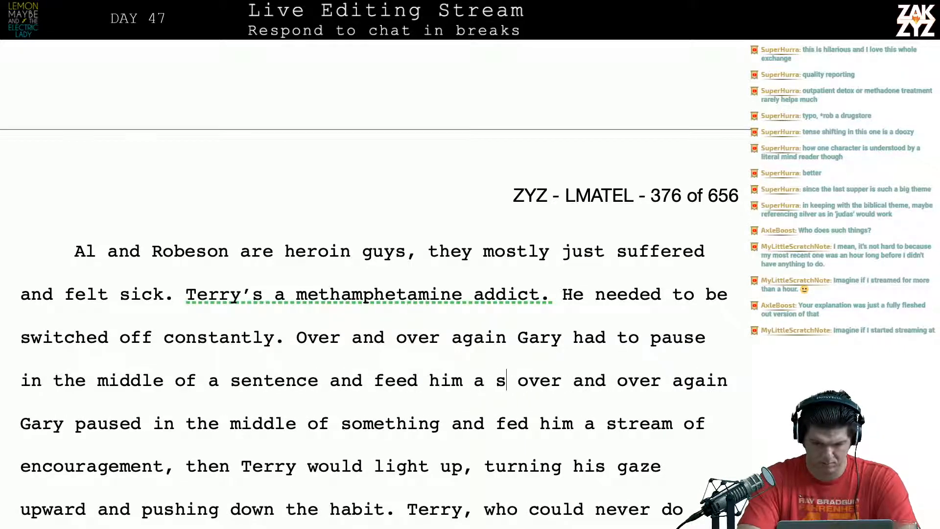
key(BackSpace)
key(BackSpace)
key(BackSpace)
text(some enco)
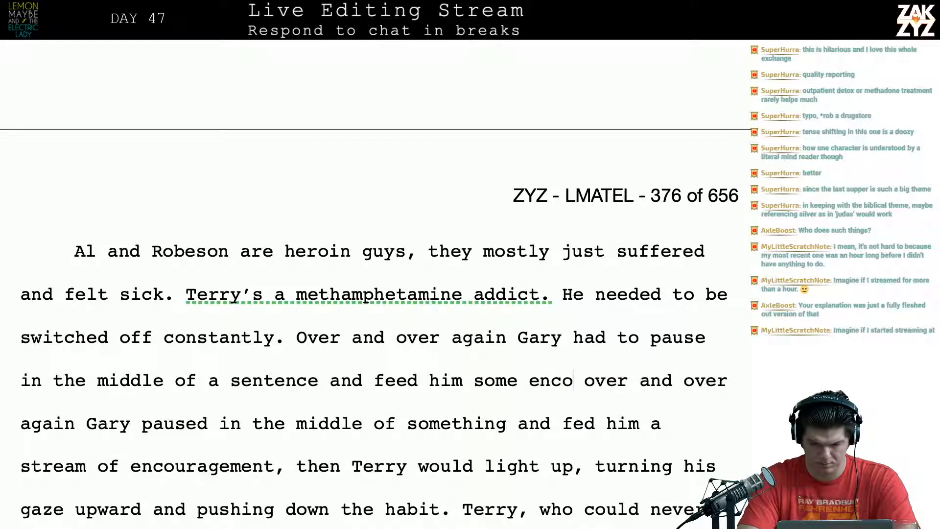
text(uraging words.)
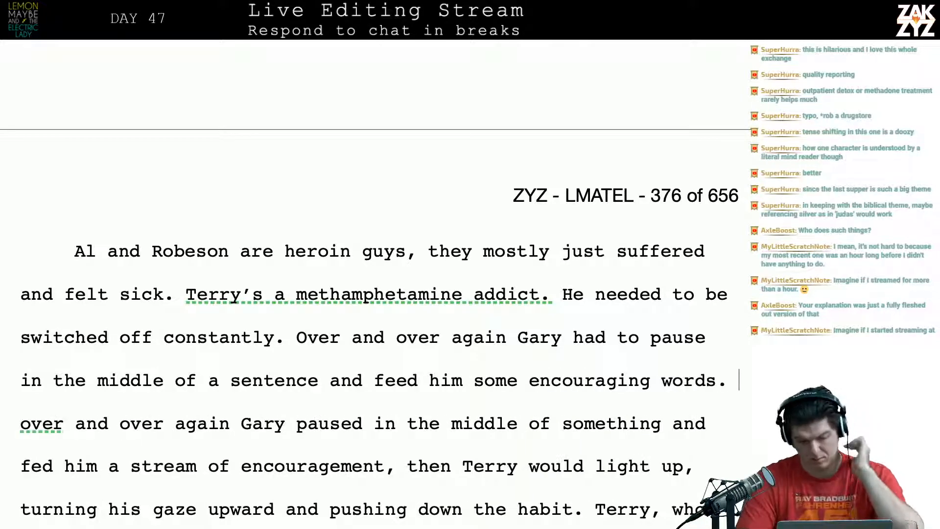
Delete the old text from "over and over again Gary paused" through "then", leaving "Terry would light up" as the sentence's start.
key(shift+Down)
key(shift+Down)
key(shift+Left)
key(shift+Left)
key(shift+Left)
key(shift+Left)
key(shift+Left)
key(shift+Left)
key(shift+Left)
key(shift+Left)
key(shift+Left)
key(shift+Left)
key(shift+Left)
key(shift+Left)
key(shift+Left)
key(shift+Left)
key(shift+Left)
key(shift+Left)
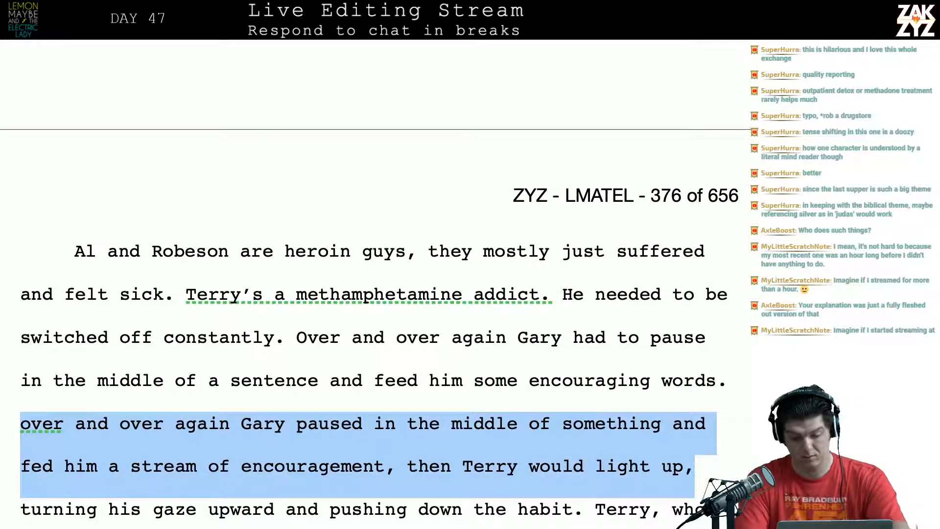
key(shift+Left)
key(shift+Left)
key(shift+Left)
key(shift+Left)
key(shift+Left)
key(shift+Left)
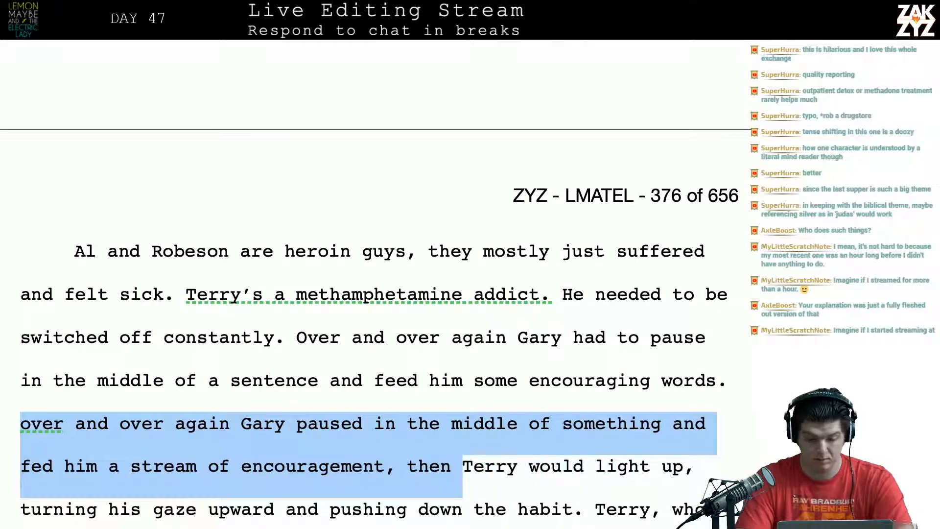
key(BackSpace)
Break the paragraph after "Terry would light up," and draft "turn his eyes towards the ceiling and shove down the habit.".
scroll(332, 294, down, 3)
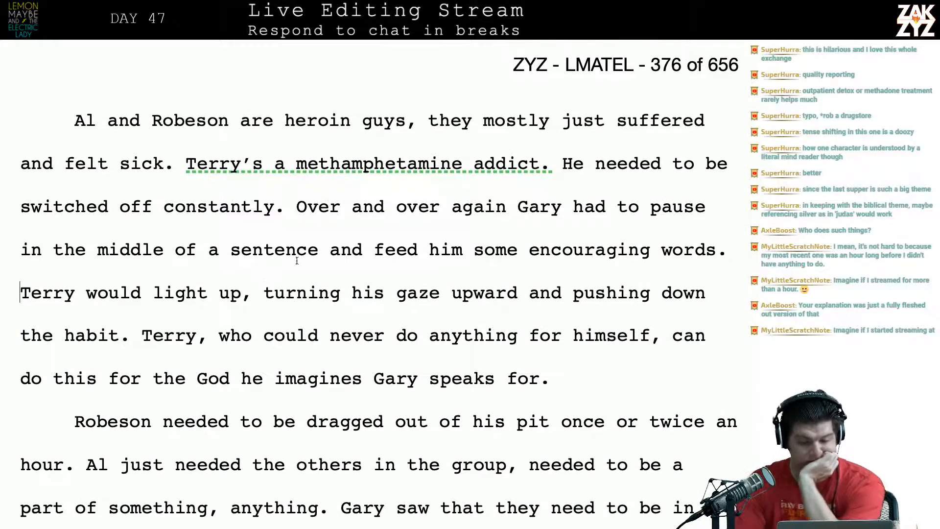
scroll(319, 335, down, 1)
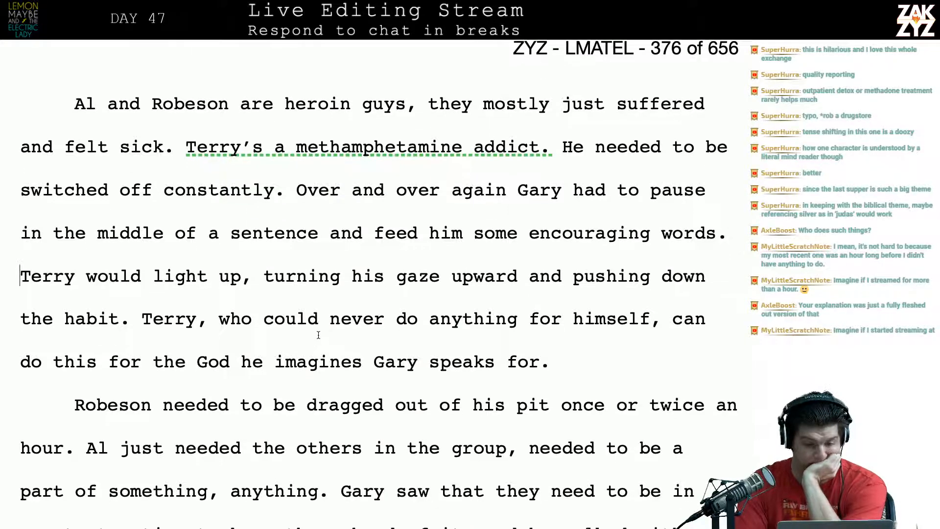
key(Return)
key(Left)
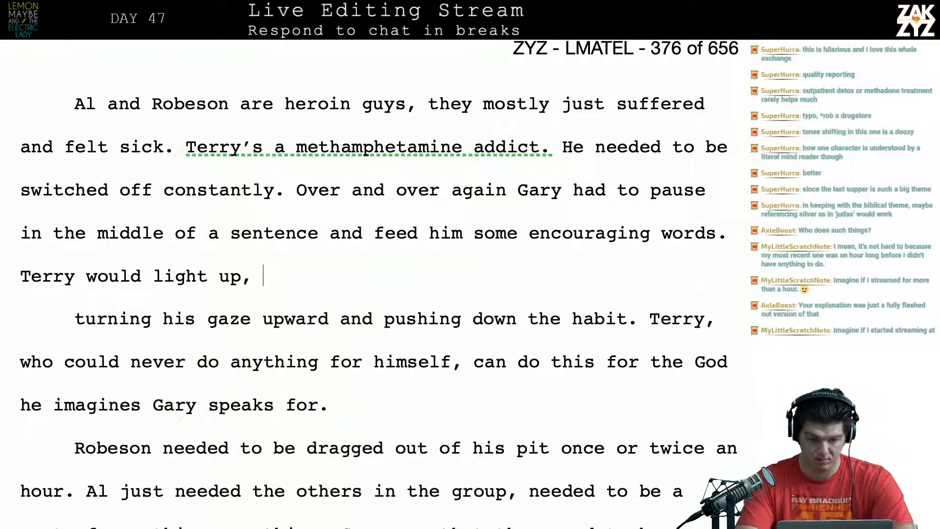
text(turn his eyes )
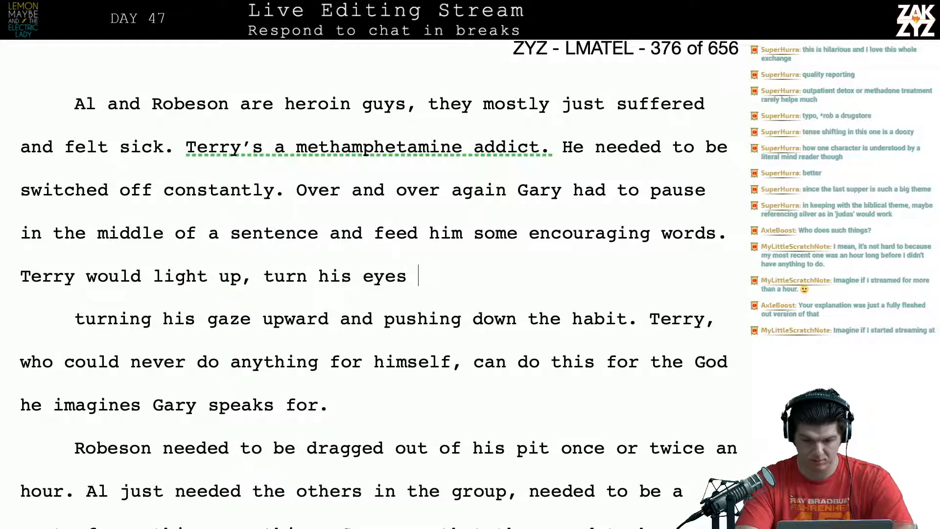
text(towards the )
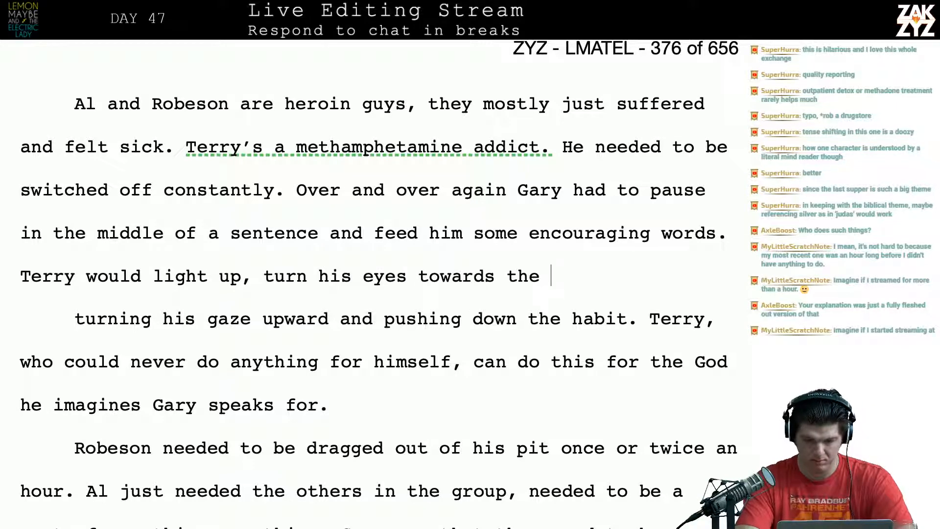
text(ceiling and shove)
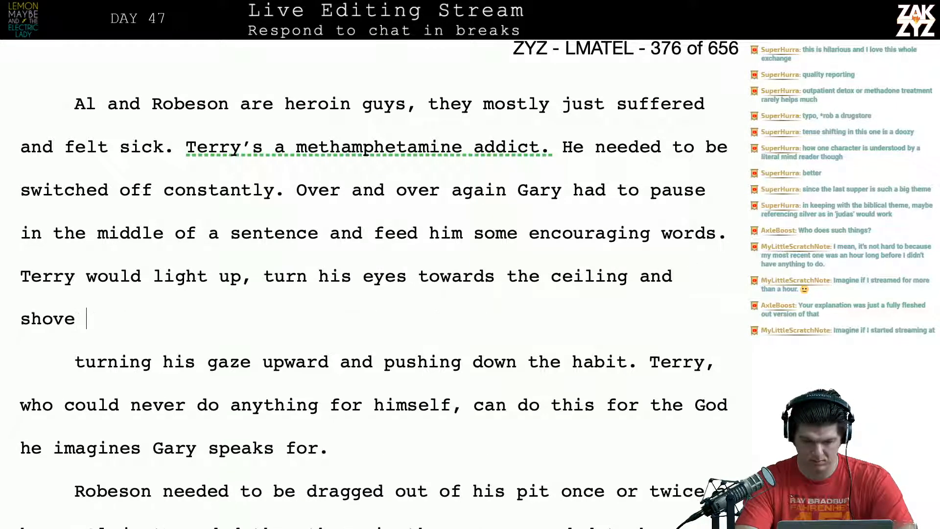
text( down the )
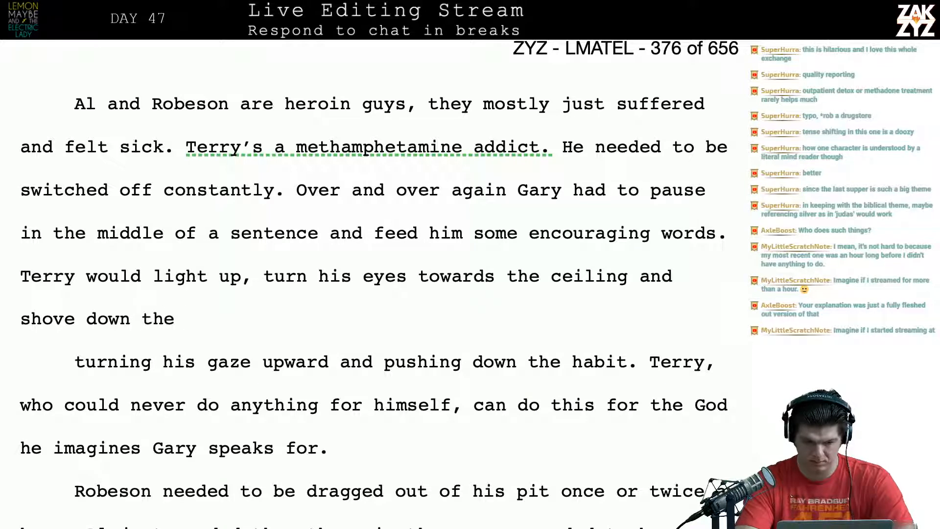
text(d)
key(BackSpace)
text(need)
key(BackSpace)
key(BackSpace)
key(BackSpace)
text(habit.)
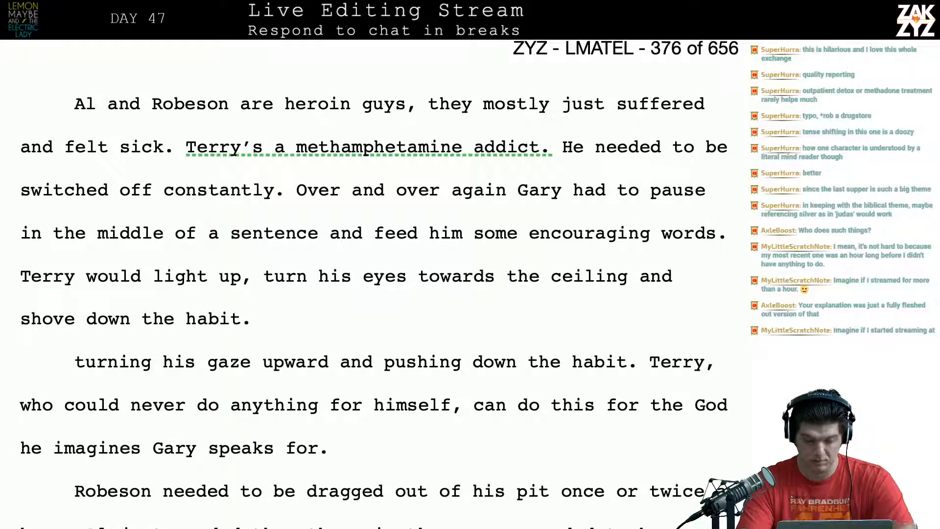
Push the draft onto its own line and continue "Terry would light up," with "cast his eyes upward and shove down his habit.".
key(Return)
key(Return)
text(cast)
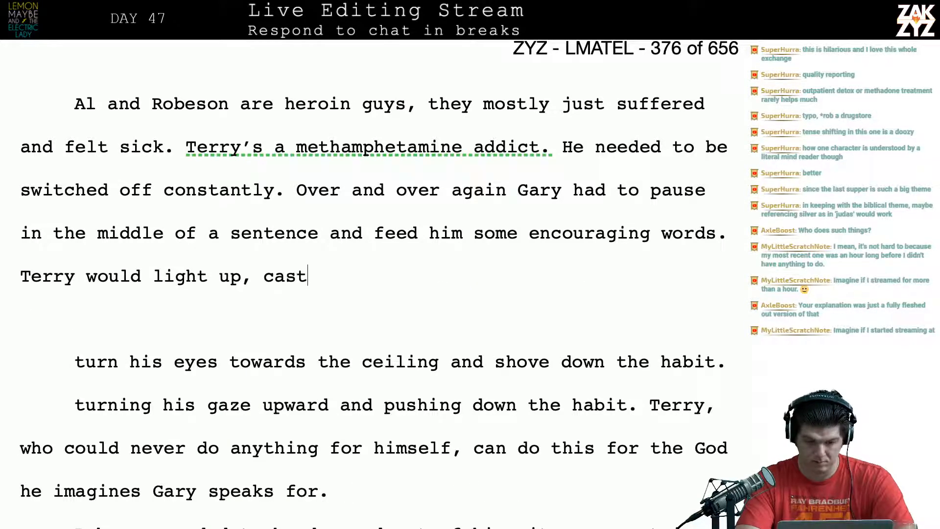
text( his eyes upw)
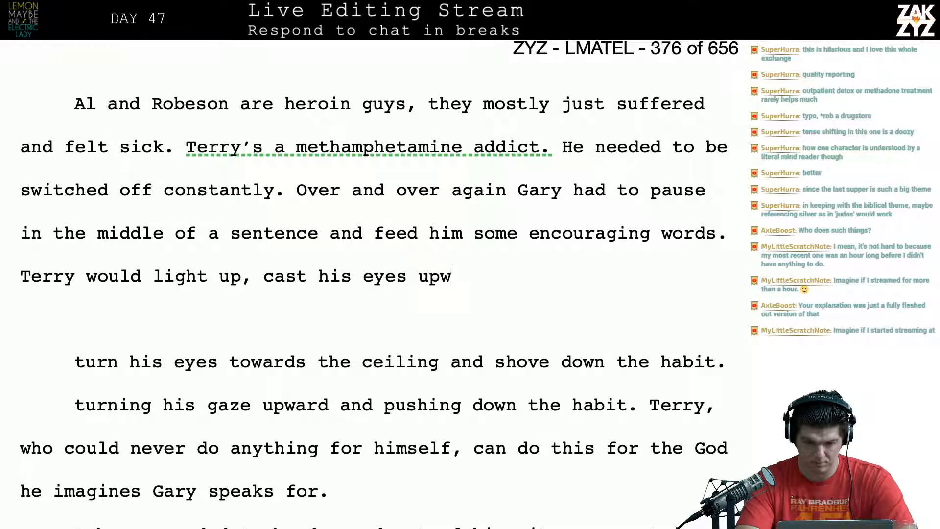
text(ard and shove )
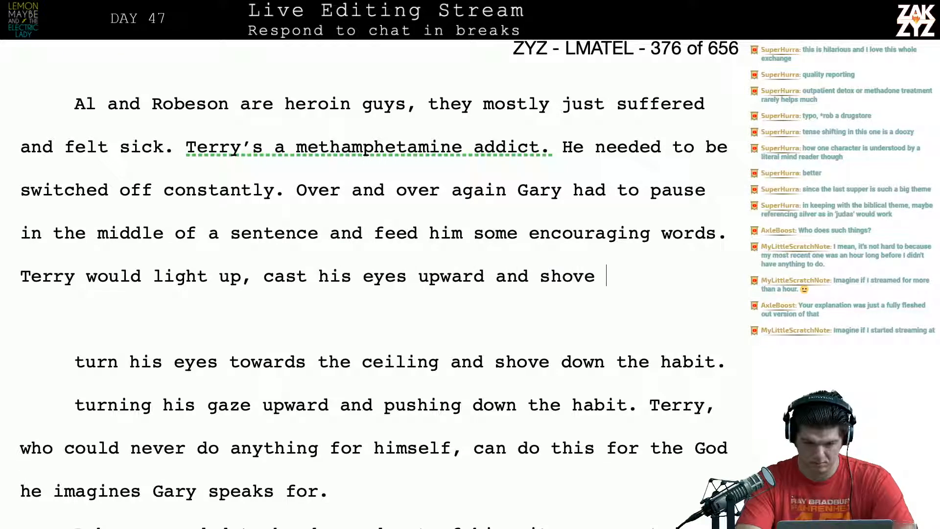
text(down his habit.)
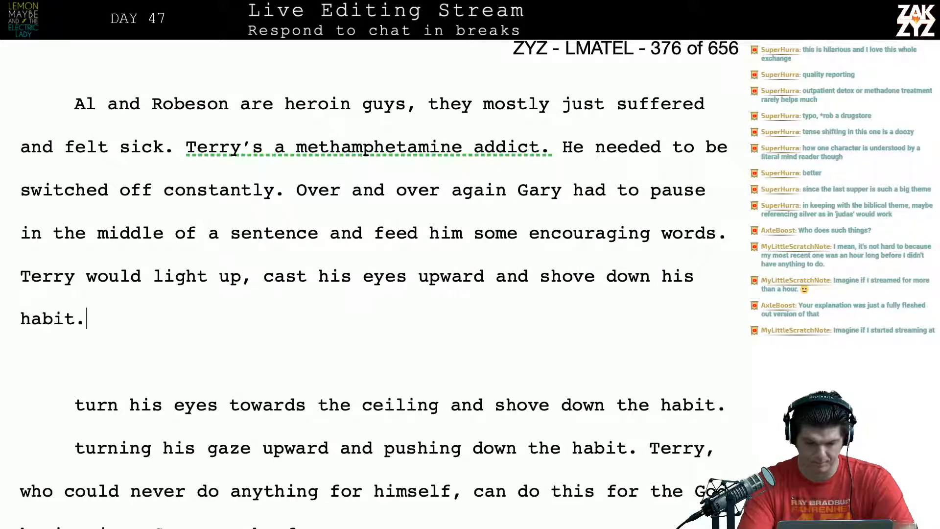
Delete the leftover versions from "turn his eyes towards" to "pushing down the habit." and rejoin the paragraph at "Terry, who could never".
key(shift+Down)
key(shift+Down)
key(shift+Down)
key(shift+Down)
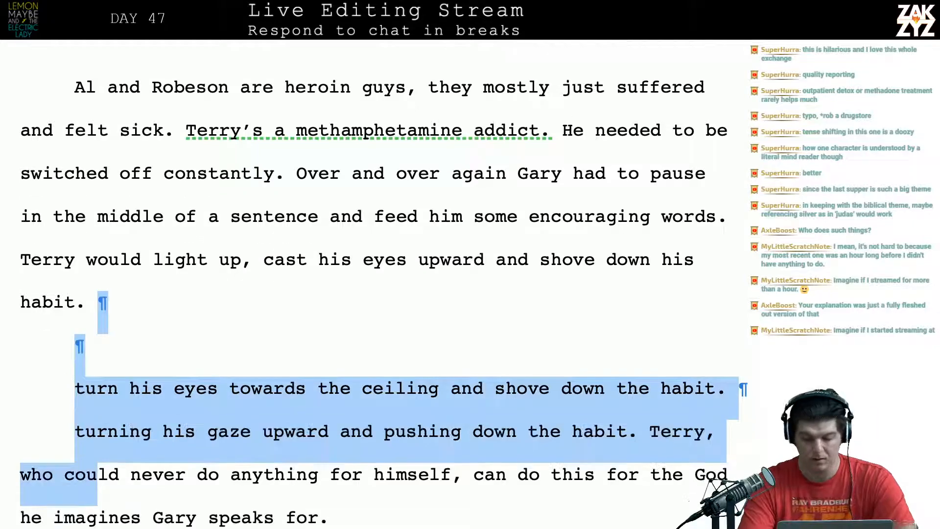
key(shift+Left)
key(shift+Left)
key(shift+Left)
key(shift+Left)
key(shift+Left)
key(shift+Left)
key(shift+Left)
key(shift+Left)
key(shift+Left)
key(shift+Left)
key(shift+Left)
key(shift+Left)
key(shift+Left)
key(shift+Left)
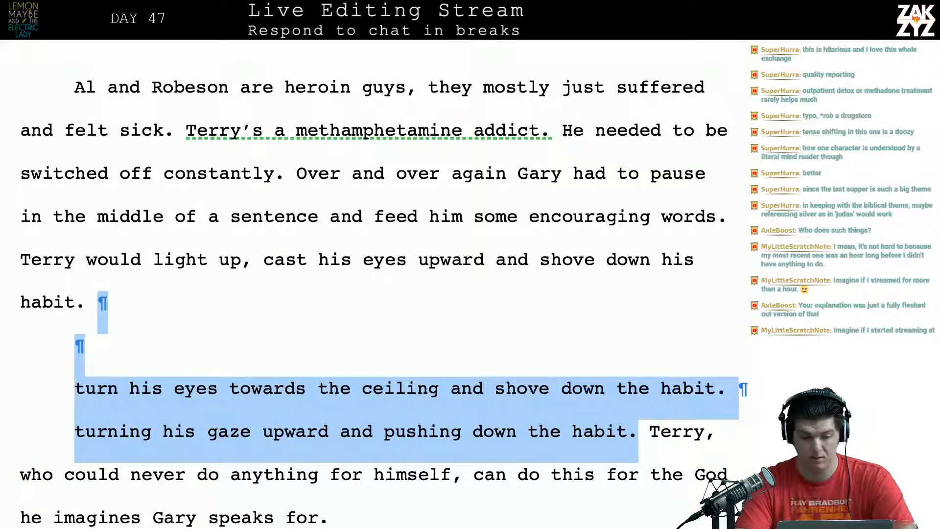
key(BackSpace)
Break the paragraph before "Gary saw that they need" and draft "Gary learned that they had to be in constant motion to keep" above it.
scroll(374, 284, up, 2)
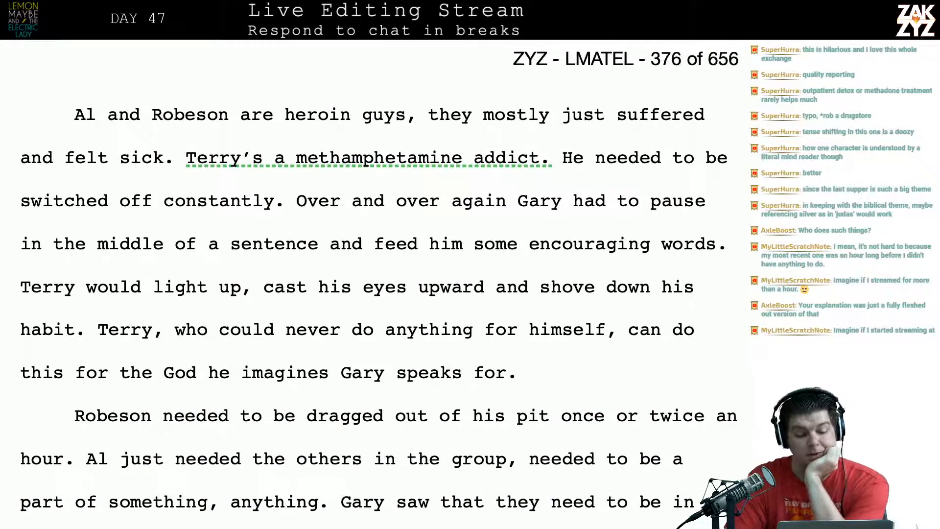
scroll(375, 284, down, 1)
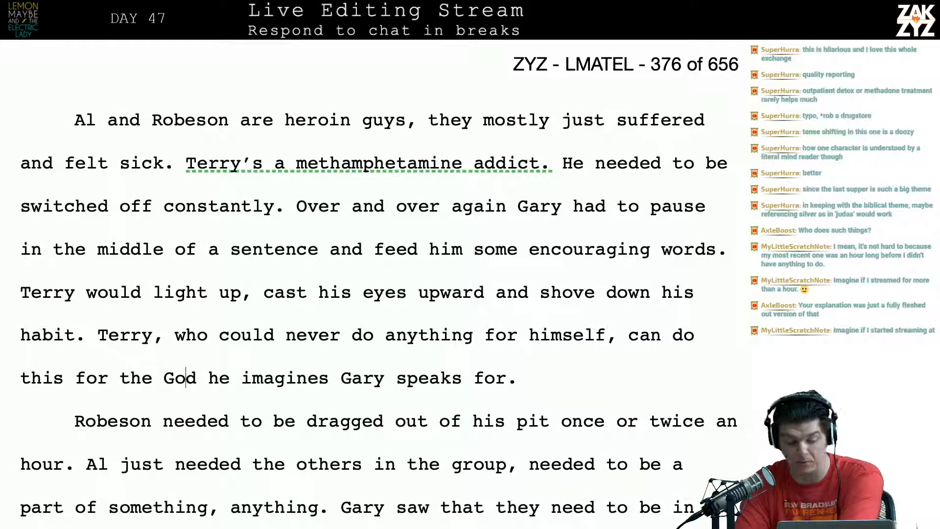
key(Down)
key(Down)
key(Down)
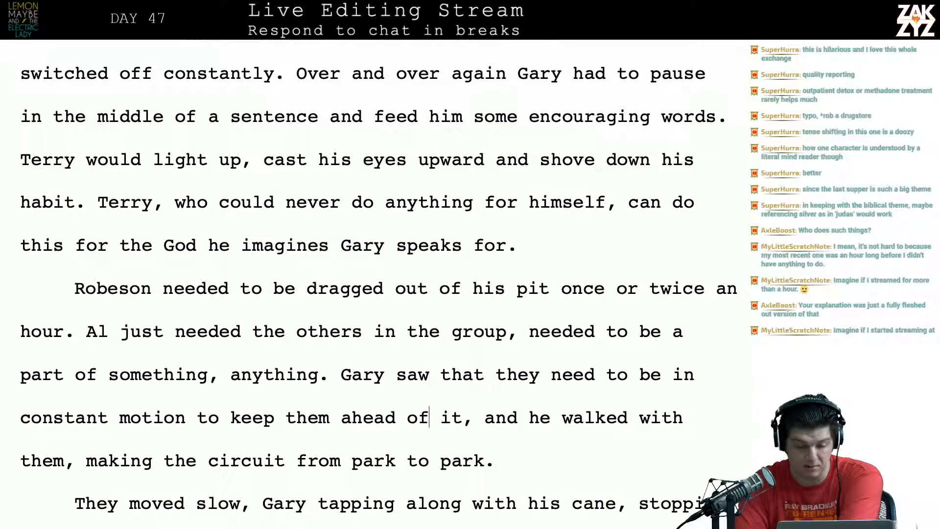
scroll(430, 382, down, 1)
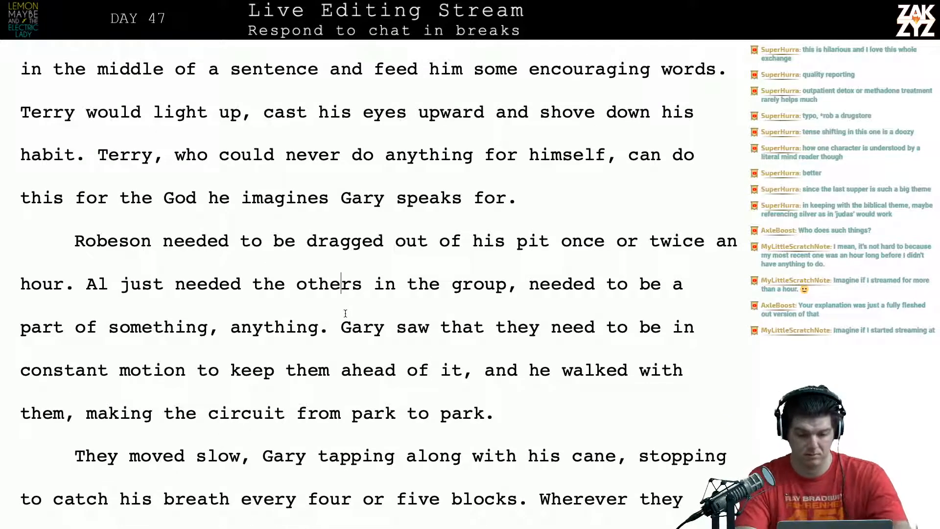
key(Return)
key(Left)
text(G)
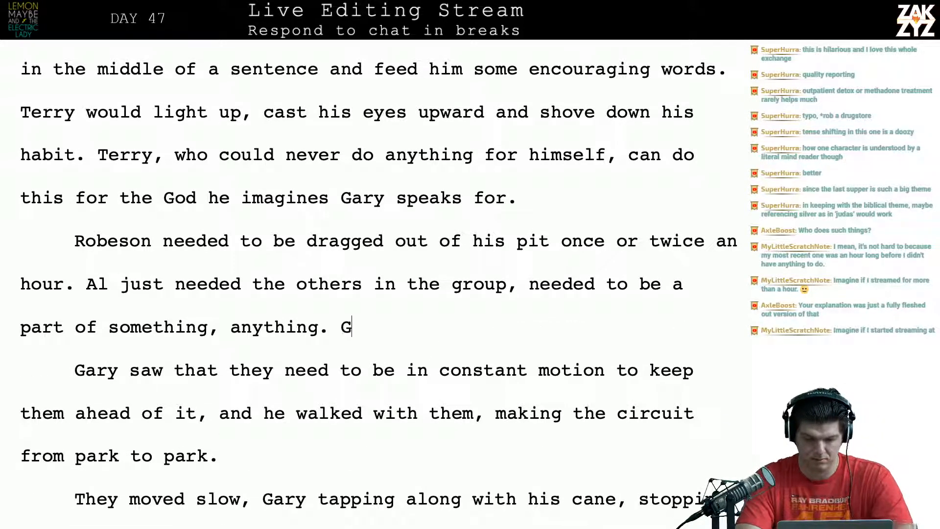
text(ary learned tha)
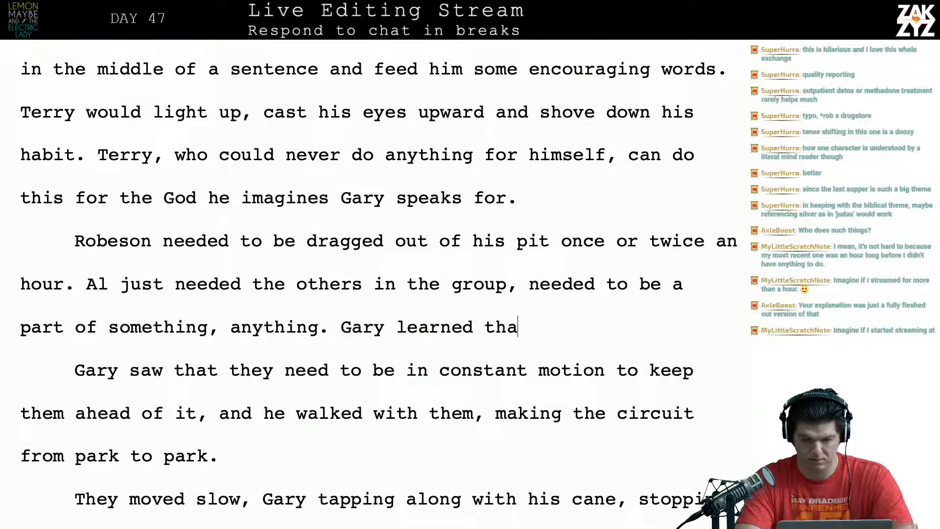
text(t they had to be )
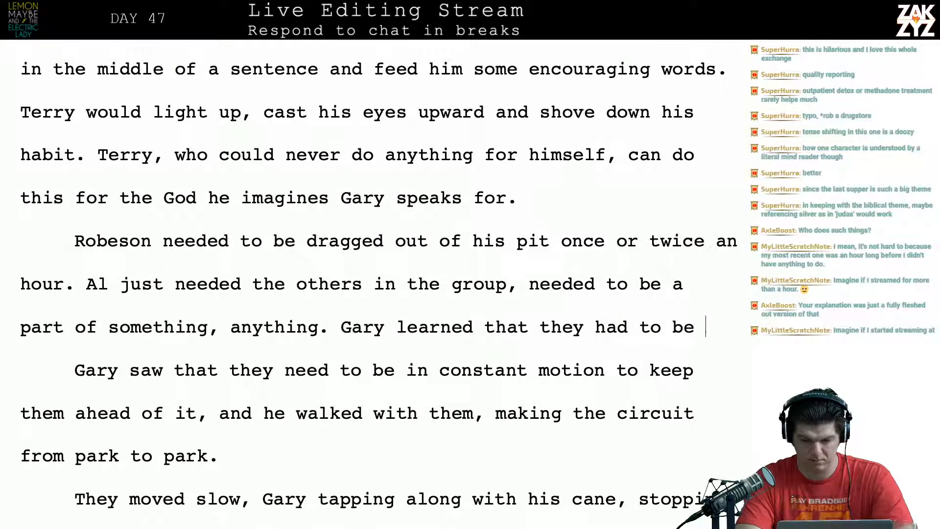
text(in constant moti)
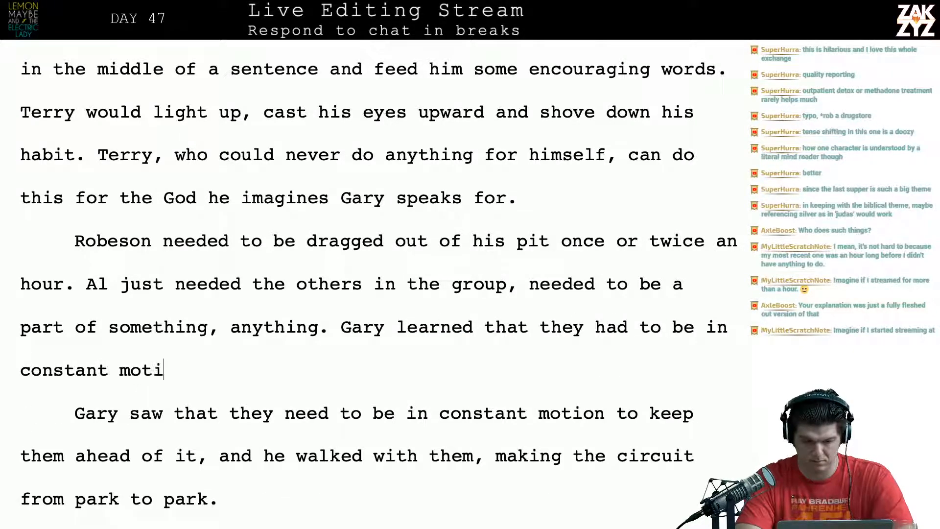
text(on to keep t)
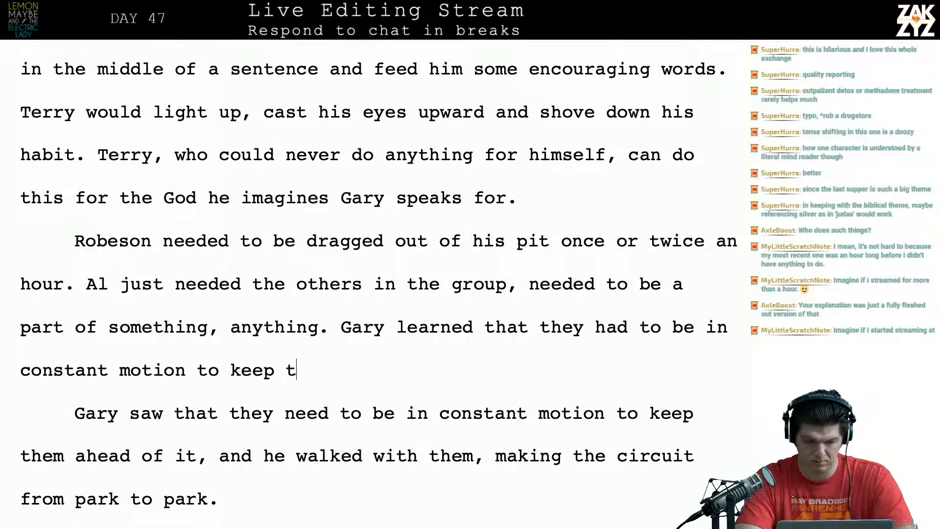
key(BackSpace)
text(ahead fo)
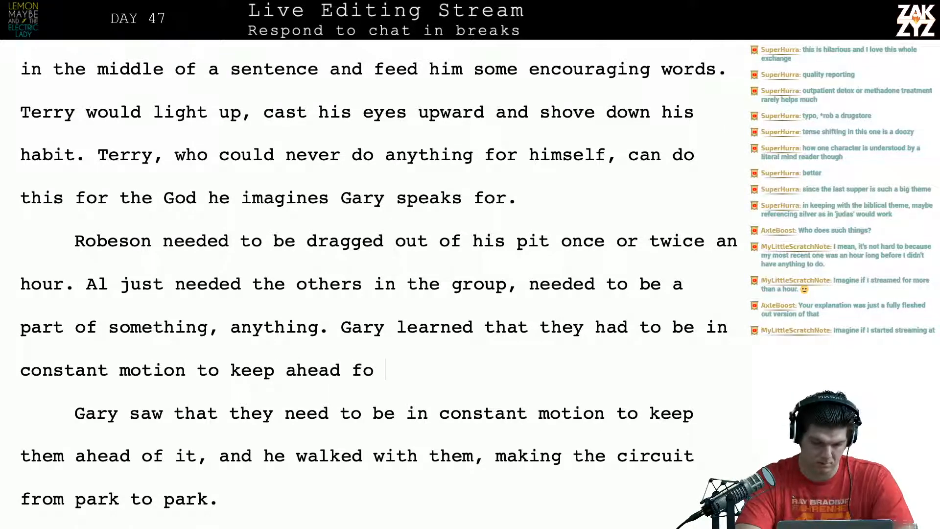
key(BackSpace)
key(BackSpace)
text(of)
text(r )
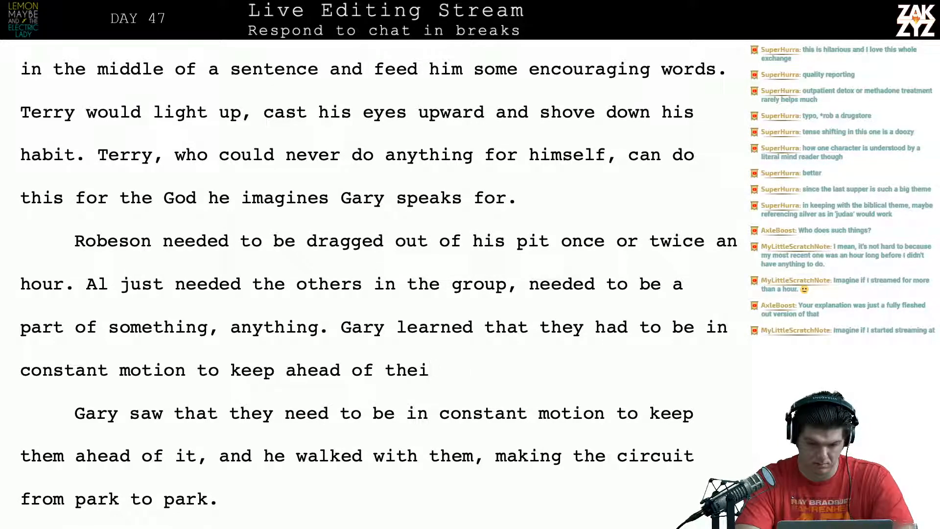
text(r m)
key(BackSpace)
key(BackSpace)
key(BackSpace)
key(BackSpace)
key(BackSpace)
key(BackSpace)
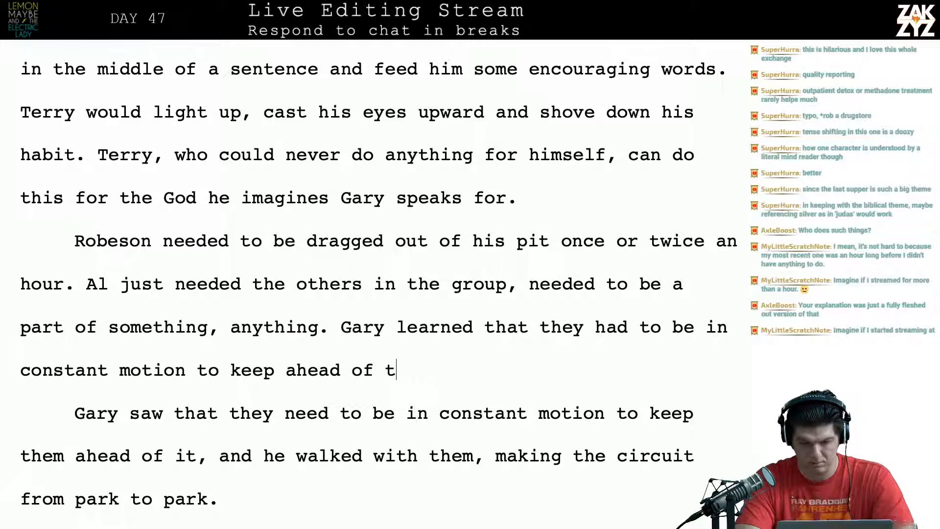
key(BackSpace)
key(BackSpace)
key(BackSpace)
key(BackSpace)
key(BackSpace)
key(BackSpace)
key(BackSpace)
key(BackSpace)
key(BackSpace)
key(BackSpace)
key(BackSpace)
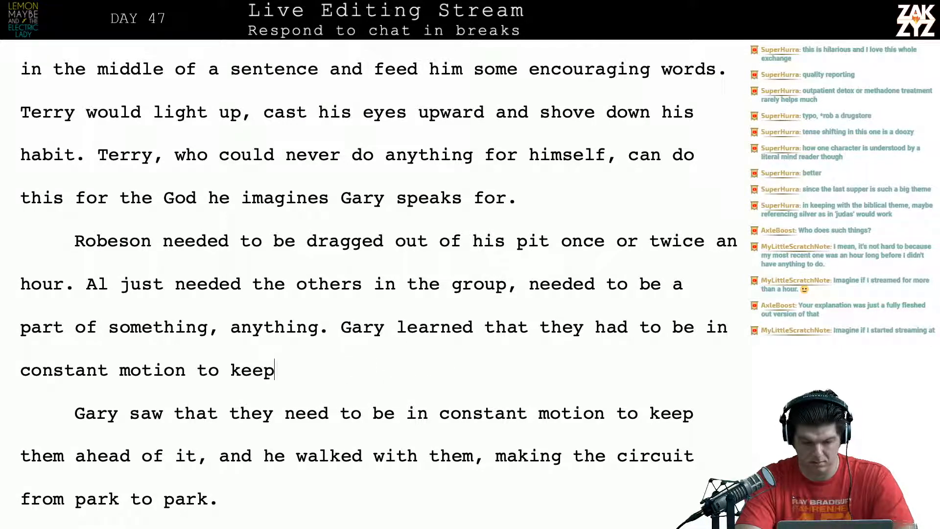
Replace "to keep" after "constant motion" with ", to literally stay a step ahead of the desire to score.".
key(BackSpace)
key(BackSpace)
key(BackSpace)
key(BackSpace)
key(BackSpace)
key(BackSpace)
key(BackSpace)
key(BackSpace)
text(, to)
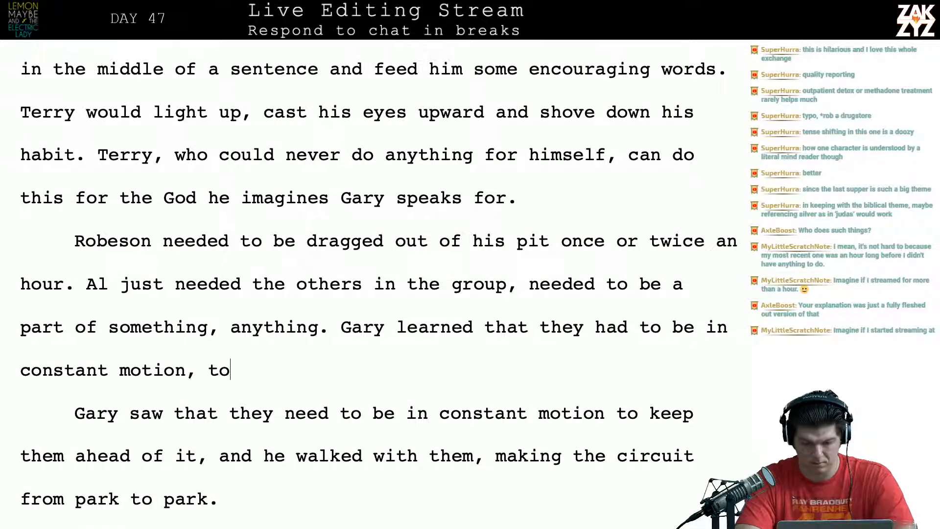
text( literally sta)
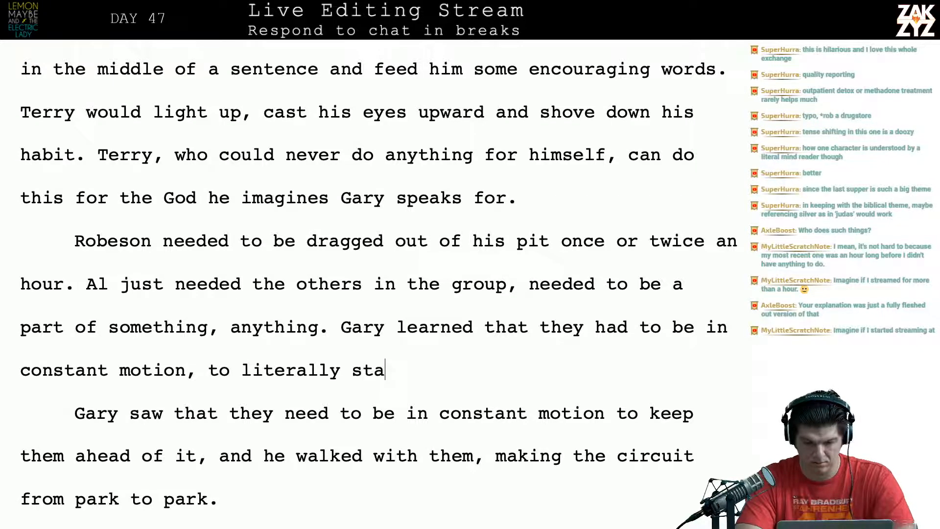
text(y a step ahea)
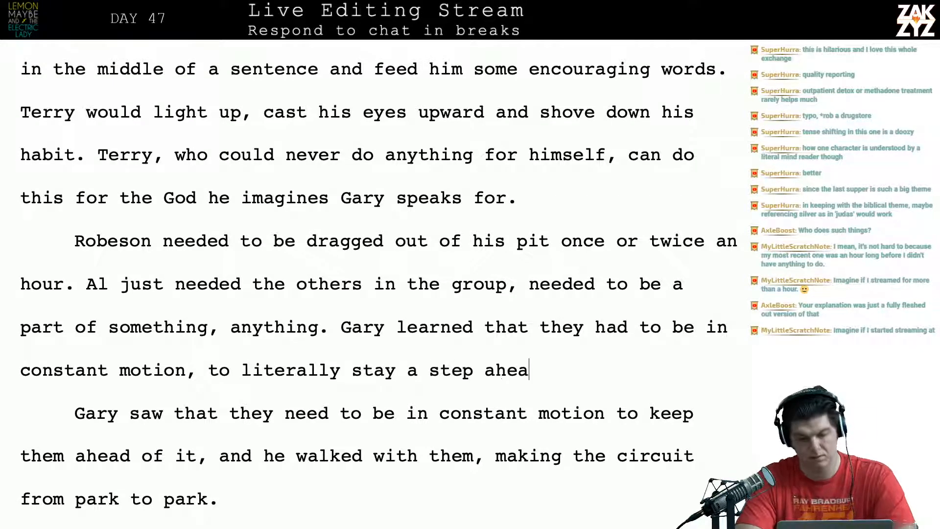
text(d of the desire to score.)
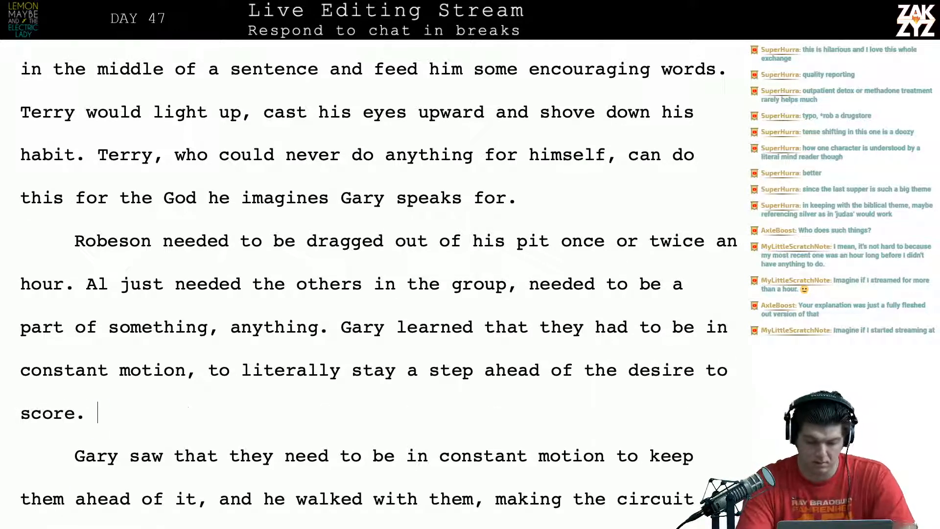
Replace the old text from "Gary saw that they need" through "ahead of it, and" with "So he walked with them," in the preceding paragraph.
key(shift+Down)
key(shift+Down)
key(shift+Down)
key(shift+Up)
key(shift+Right)
key(shift+Right)
key(shift+Right)
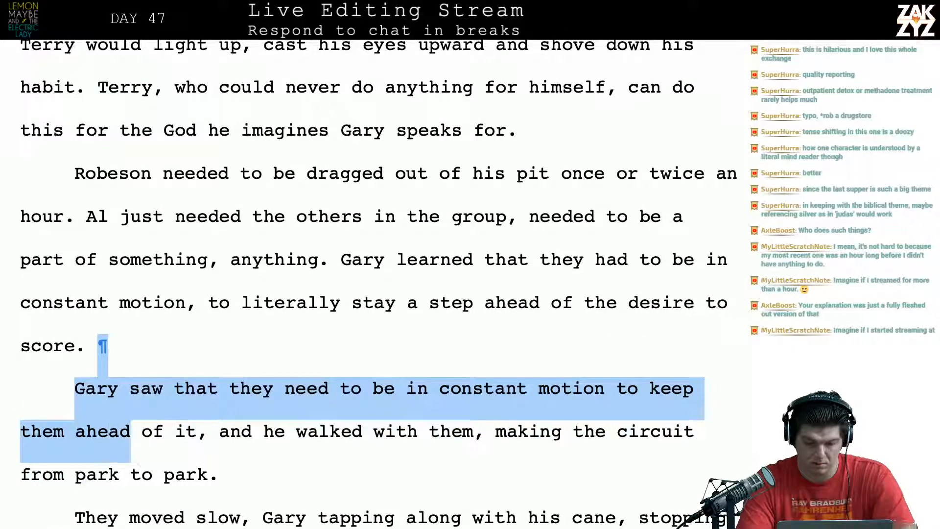
key(shift+Right)
key(shift+Right)
key(shift+Right)
key(shift+Right)
key(shift+Right)
key(shift+Right)
key(shift+Right)
key(shift+Right)
key(shift+Right)
key(shift+Right)
key(shift+Right)
text(So h)
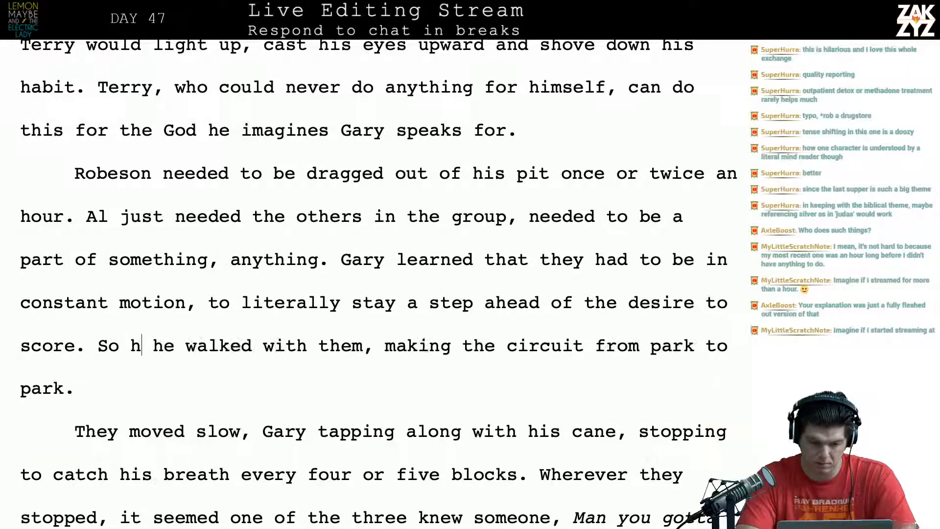
text(e walked )
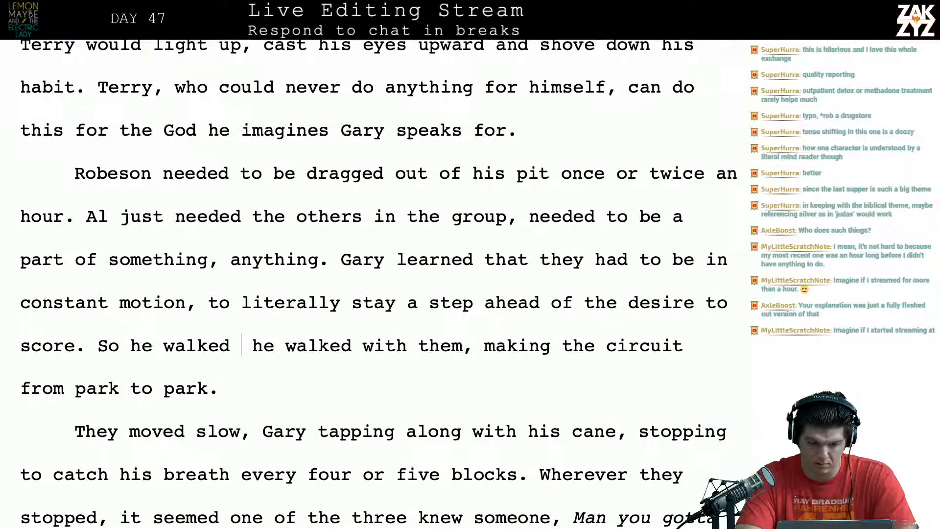
text(with them,)
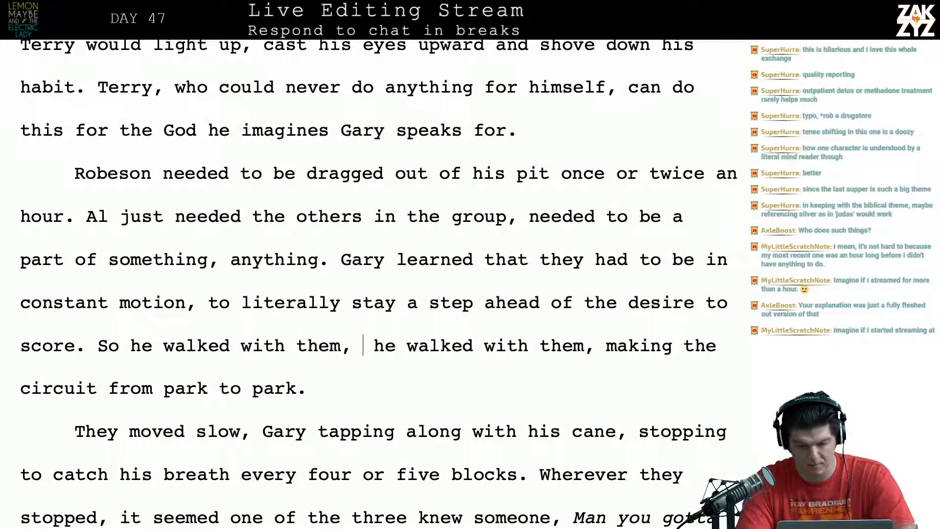
Delete the duplicate "he walked with them," before "making the circuit from park to park.".
key(shift+Right)
key(shift+Right)
key(shift+Right)
key(shift+Right)
key(shift+Right)
key(shift+Right)
key(shift+Right)
key(shift+Right)
key(shift+Right)
key(shift+Right)
key(shift+Right)
key(shift+Right)
key(shift+Right)
key(shift+Right)
key(shift+Right)
key(shift+Right)
key(shift+Right)
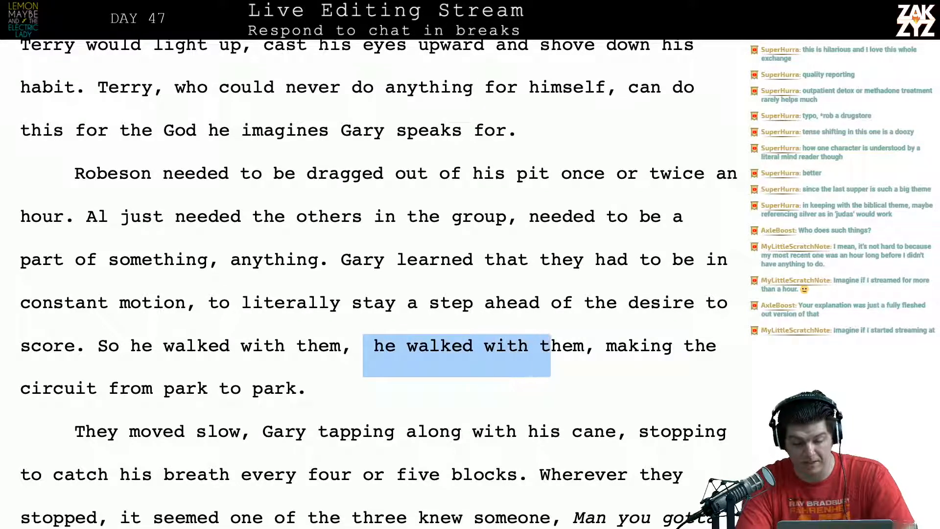
key(shift+Right)
key(shift+Right)
key(shift+Right)
key(shift+Right)
key(shift+Right)
key(BackSpace)
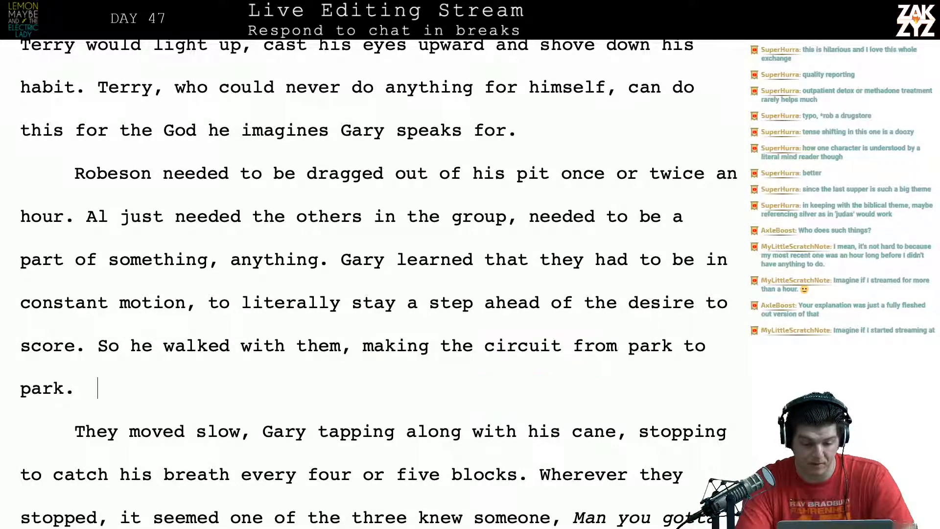
End the next paragraph's first sentence at "They moved slow." and start a new sentence with "Gary" before "Gary tapping along".
key(Down)
key(Down)
key(Down)
scroll(342, 314, down, 1)
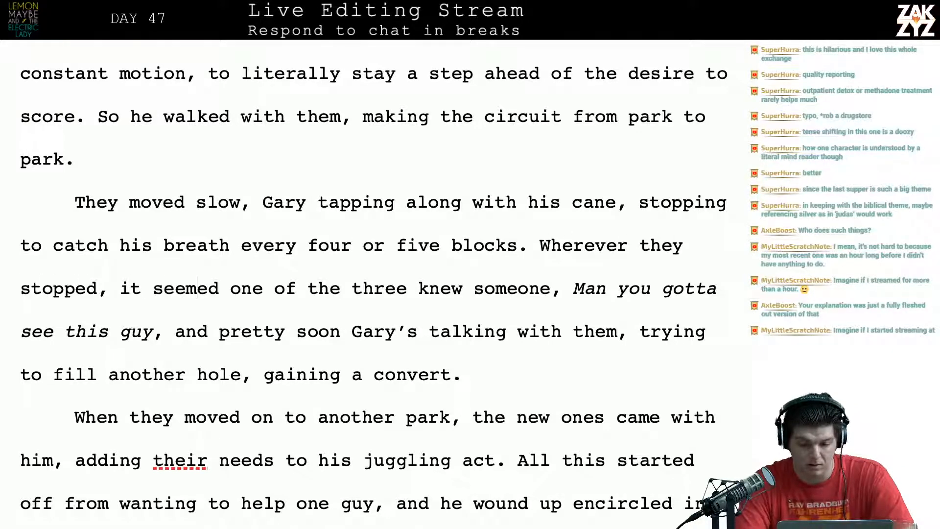
scroll(306, 236, down, 1)
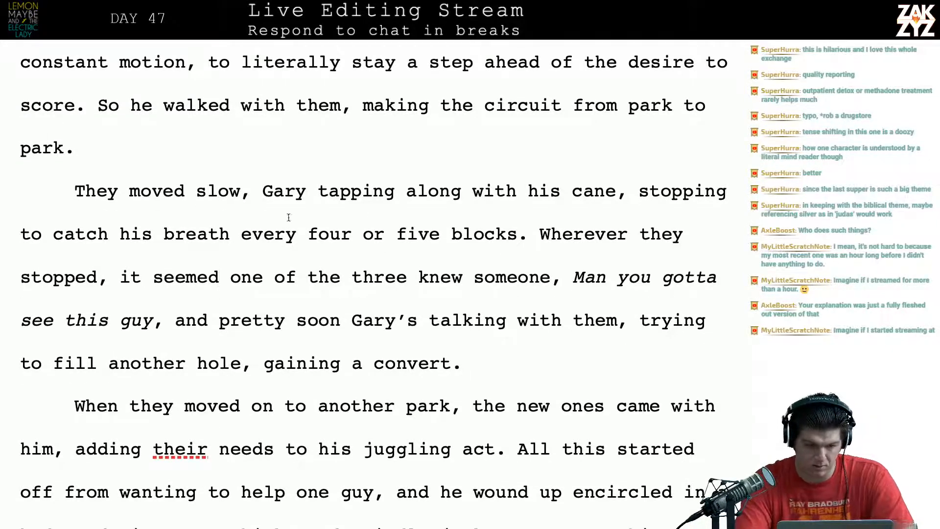
click(247, 205)
key(BackSpace)
text(. Gary w)
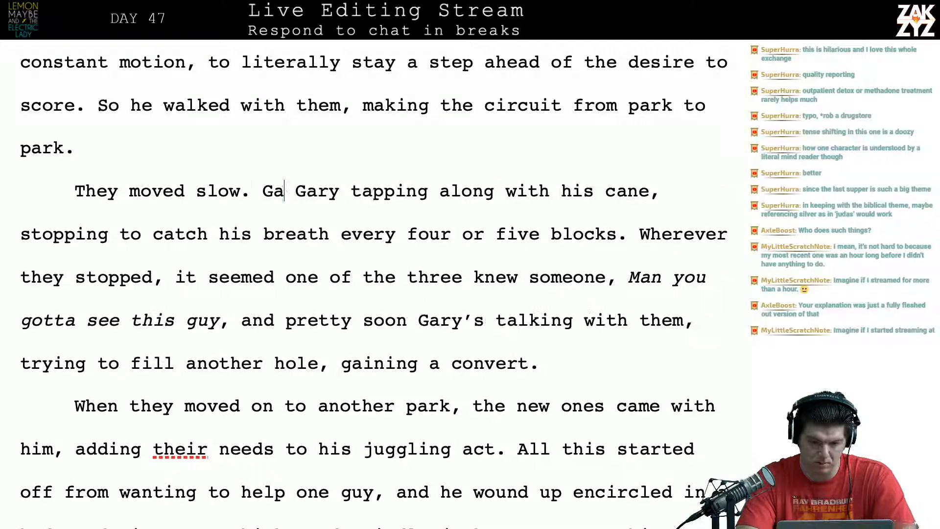
text(as still we)
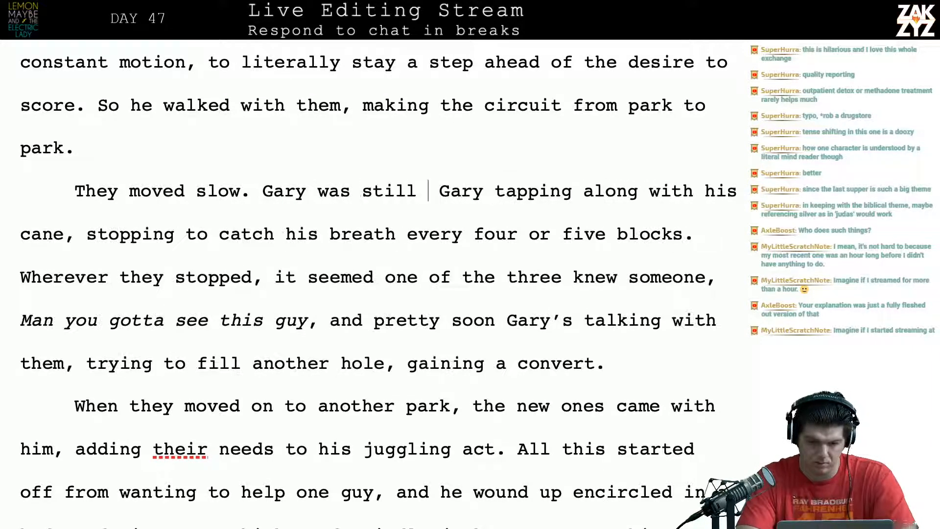
text(a)
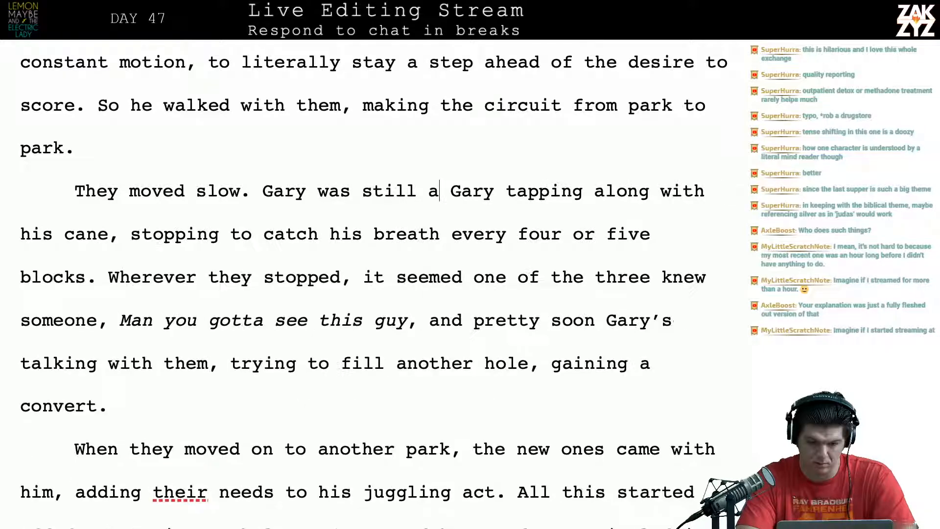
key(BackSpace)
text(weak from)
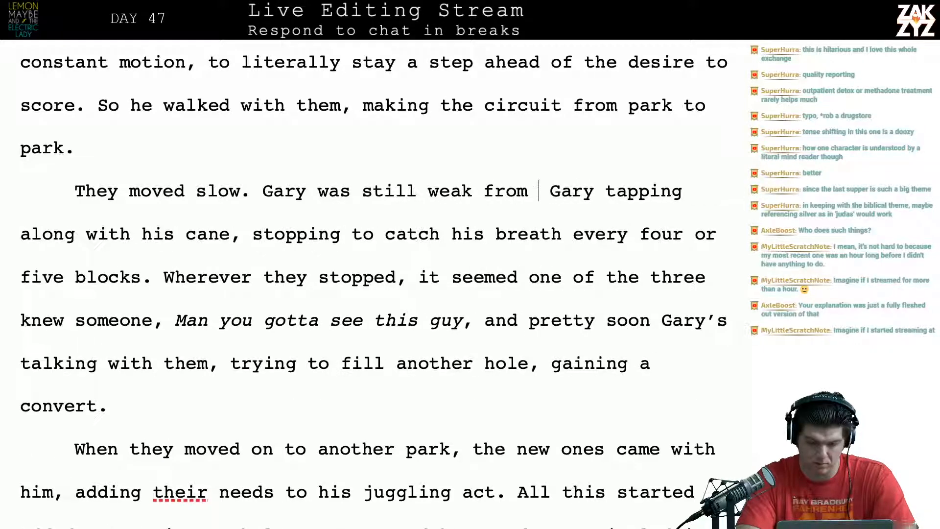
key(BackSpace)
key(BackSpace)
key(BackSpace)
key(BackSpace)
key(BackSpace)
key(BackSpace)
key(BackSpace)
key(BackSpace)
key(BackSpace)
key(BackSpace)
key(BackSpace)
key(BackSpace)
key(BackSpace)
key(BackSpace)
key(BackSpace)
key(BackSpace)
key(BackSpace)
key(BackSpace)
key(BackSpace)
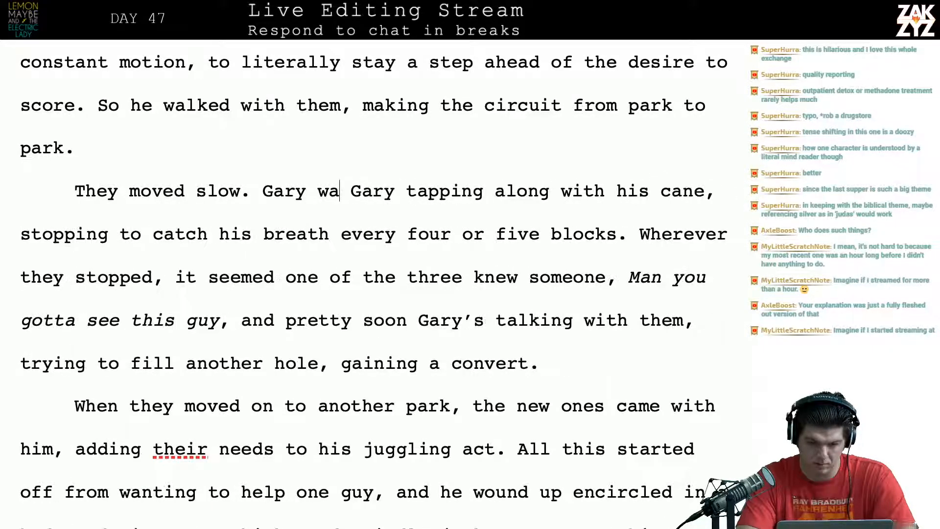
Set the old text apart below and continue after "They moved slow." with "Gary was struggling with his cane, he had to stop to catch his breath every five blocks.".
key(Return)
key(Return)
key(Left)
key(Left)
text(was s)
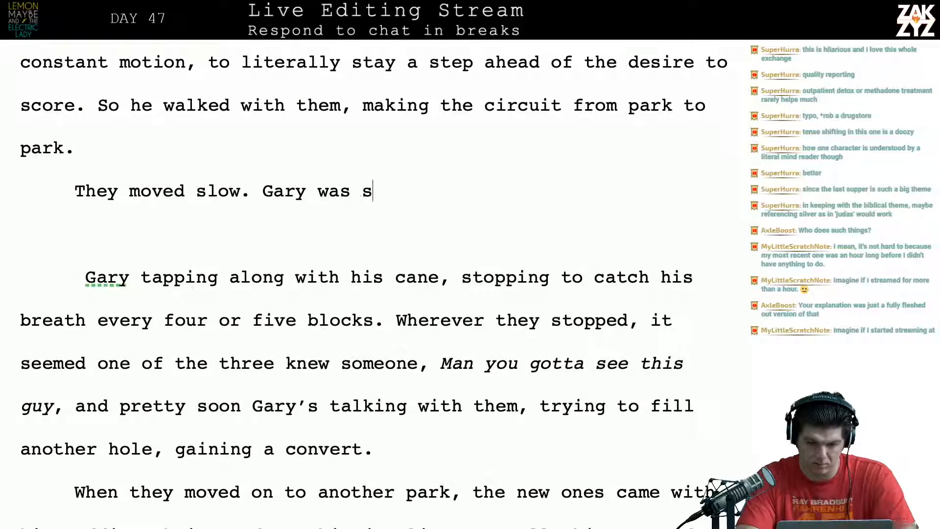
text(truggling with his )
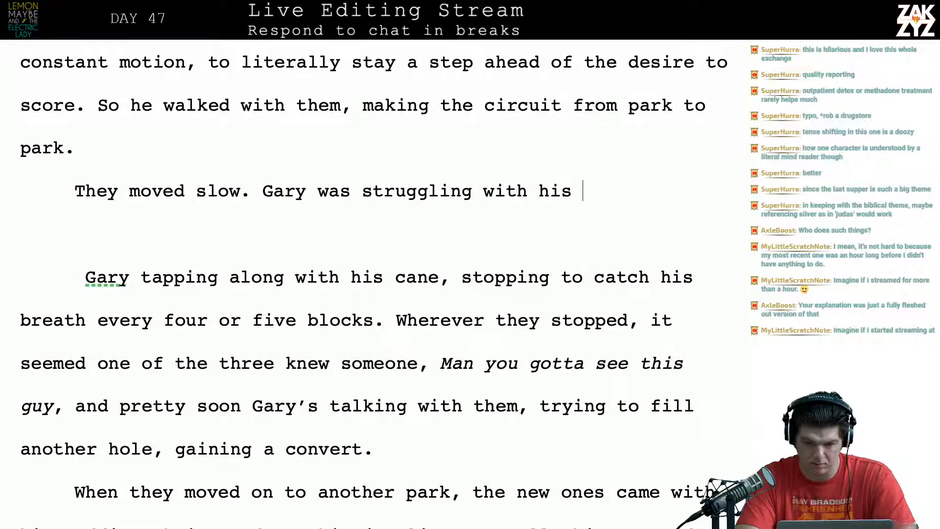
text(cane, he had )
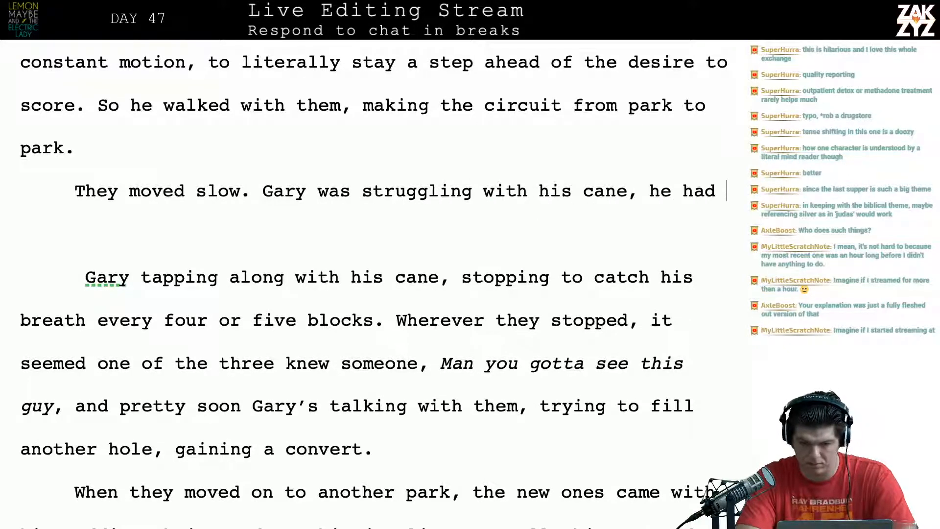
text(to stop to c)
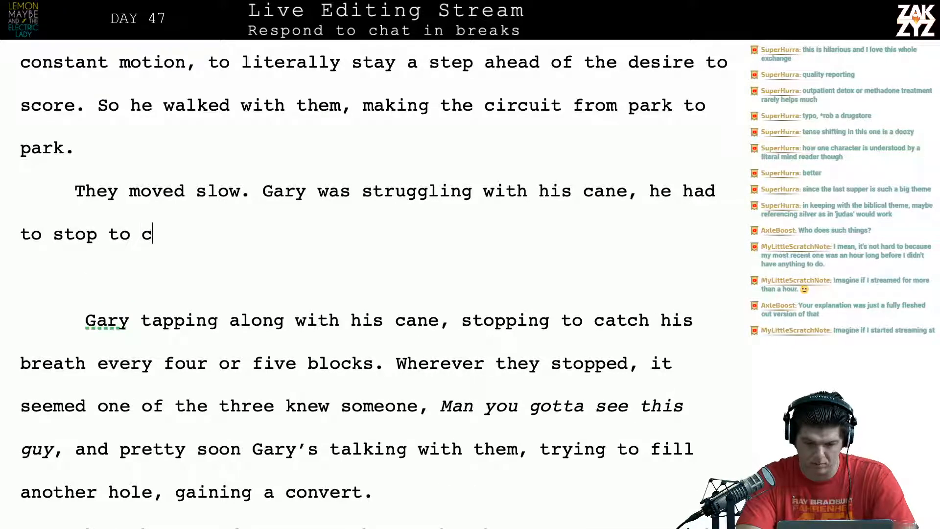
text(atch his b)
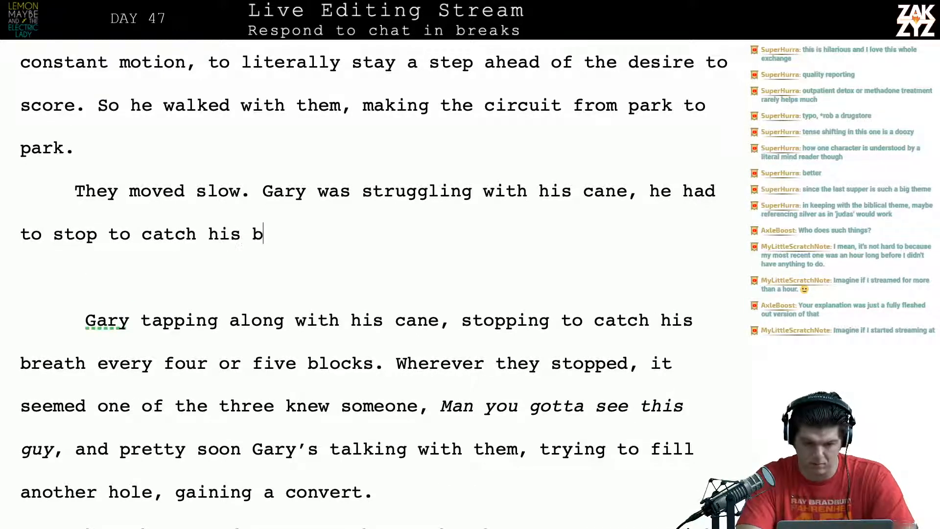
text(reath every four)
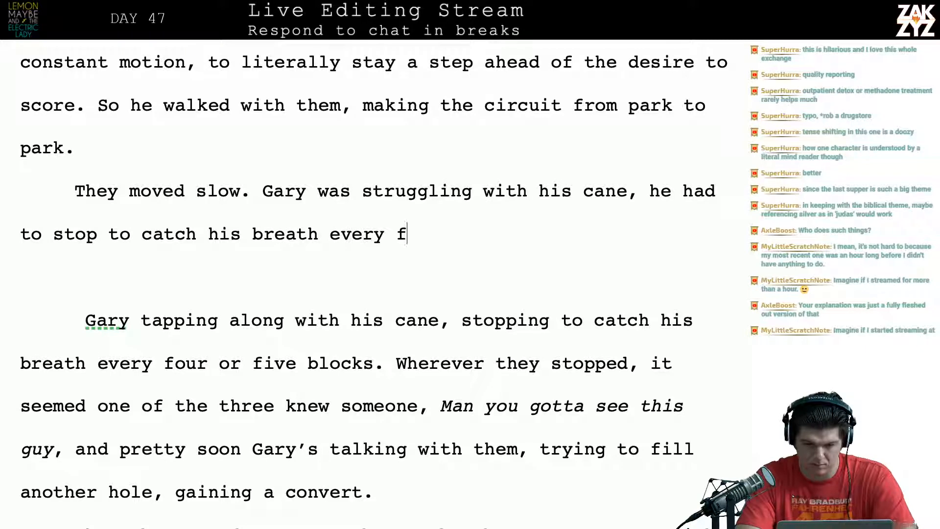
key(BackSpace)
key(BackSpace)
key(BackSpace)
key(BackSpace)
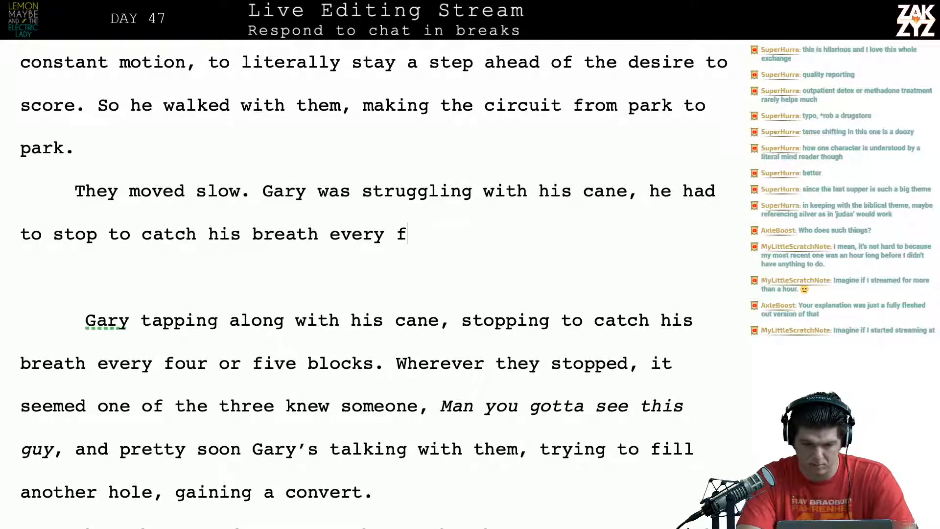
text(ive blocks. )
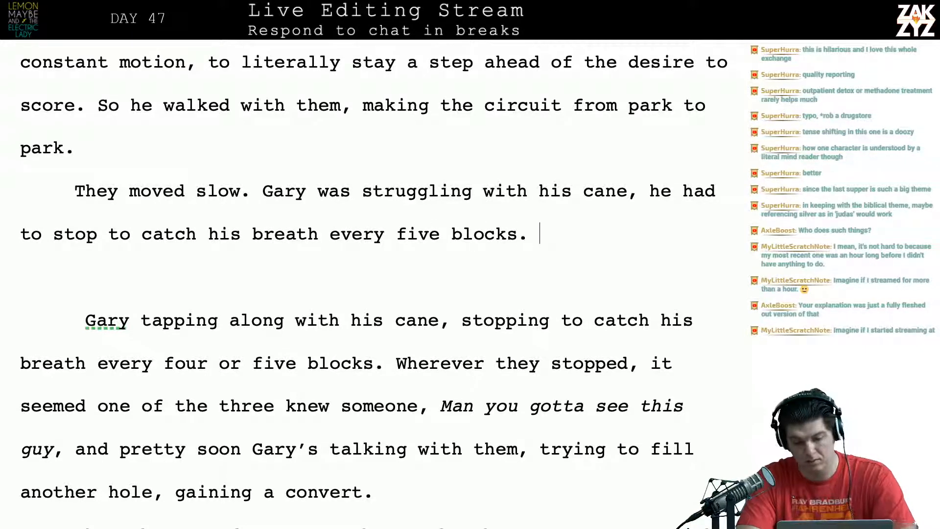
Delete the old wording from "Gary tapping along" through "four or five blocks." and join "Wherever they stopped" to the new sentence.
text(Wheere)
key(BackSpace)
key(BackSpace)
key(BackSpace)
key(BackSpace)
text(r)
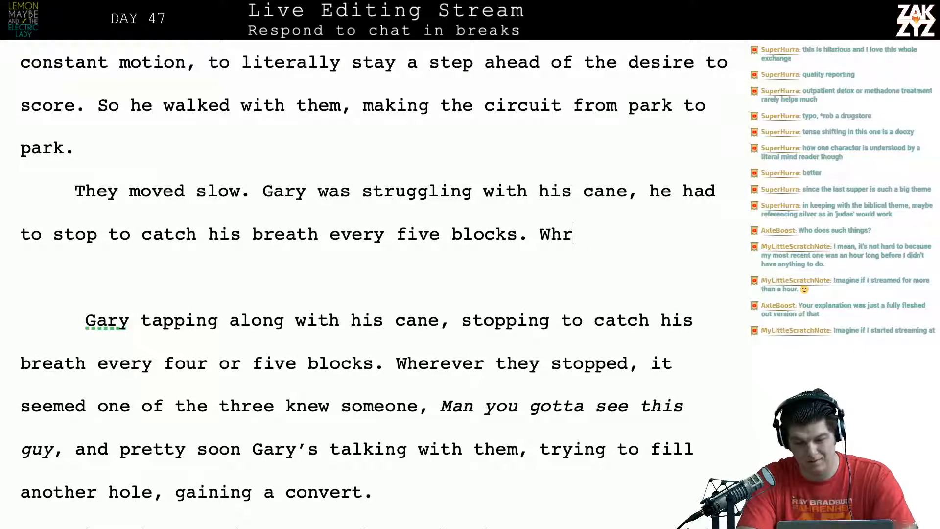
key(BackSpace)
text(ere)
key(shift+Down)
key(shift+Down)
key(shift+Down)
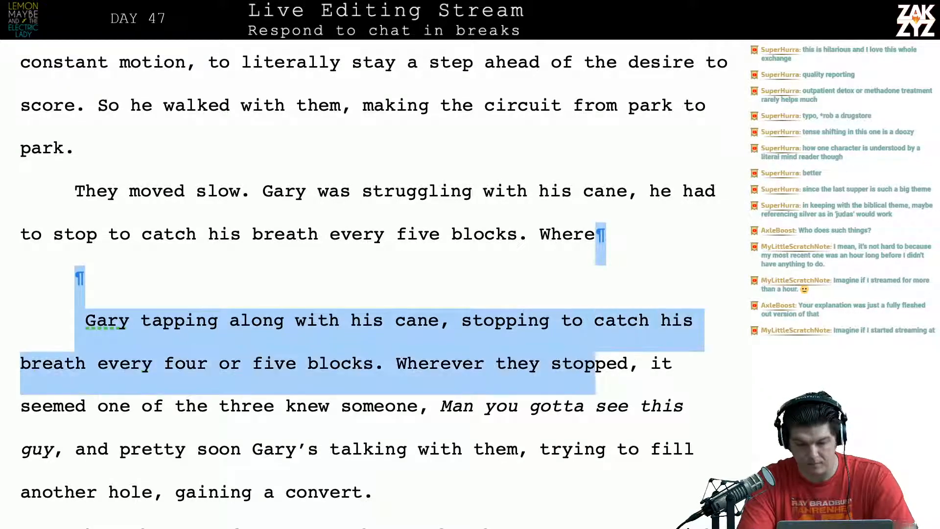
key(shift+Right)
key(shift+Right)
key(shift+Left)
key(shift+Left)
key(shift+Left)
key(shift+Left)
key(shift+Left)
key(shift+Left)
key(shift+Left)
key(shift+Left)
key(shift+Left)
key(shift+Left)
key(shift+Left)
key(shift+Left)
key(shift+Left)
key(shift+Left)
key(shift+Left)
key(shift+Left)
key(shift+Left)
key(shift+Left)
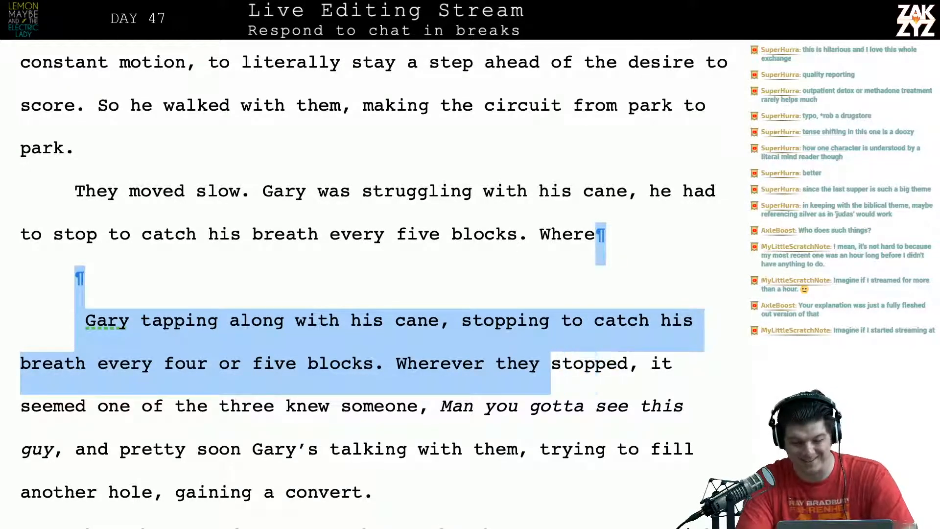
key(shift+Left)
key(shift+Left)
key(BackSpace)
key(BackSpace)
key(BackSpace)
key(BackSpace)
key(BackSpace)
key(BackSpace)
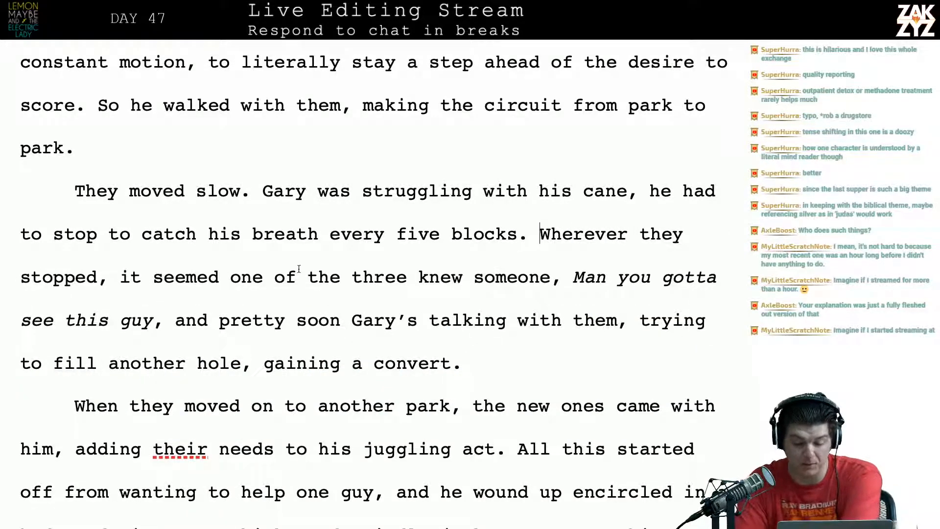
Replace the comma after "one of the three knew someone" with " in the area." to end the sentence.
click(563, 288)
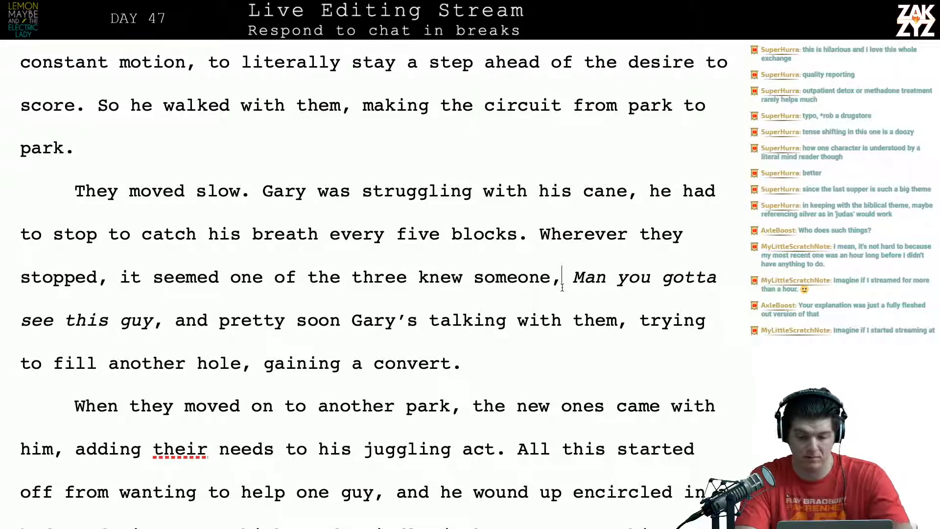
key(BackSpace)
text(in the area)
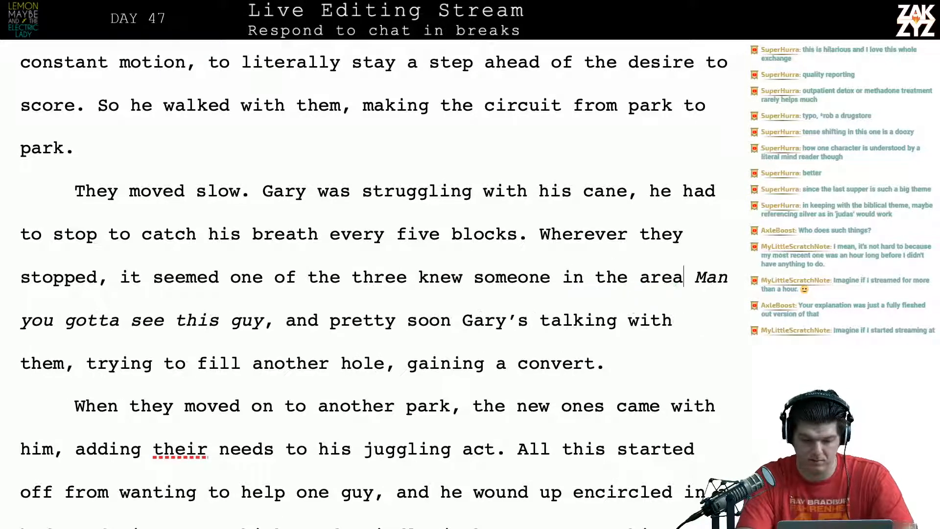
text(.)
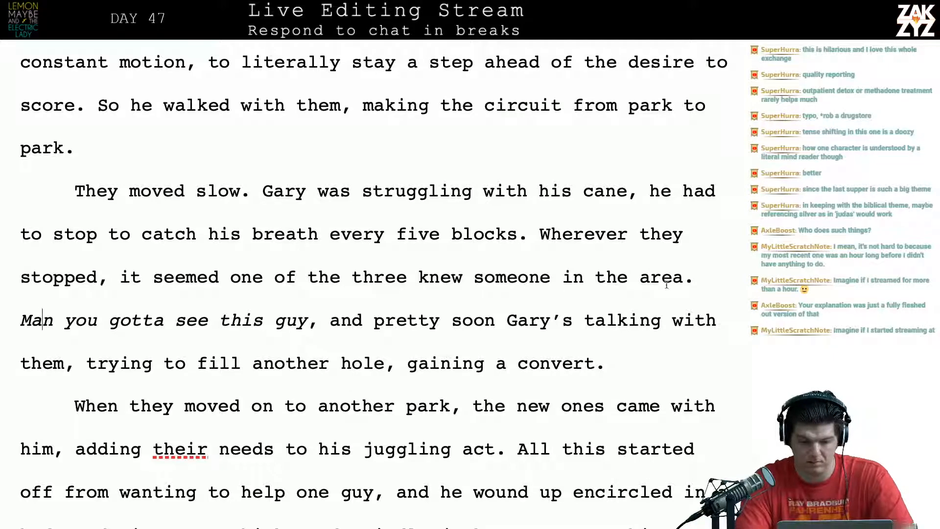
Replace ", and pretty" after the italic "Man you gotta see this guy" with an exclamation mark and start a new paragraph at "Pretty soon".
key(BackSpace)
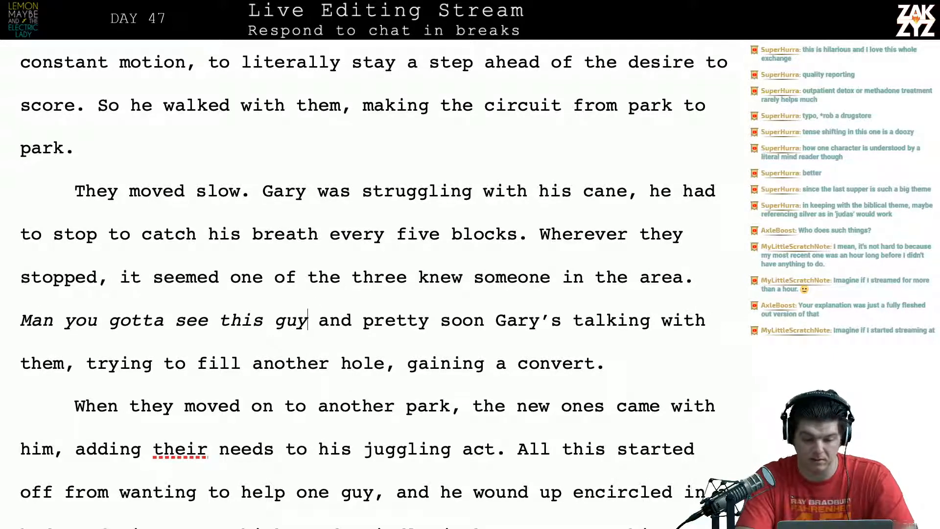
text(!)
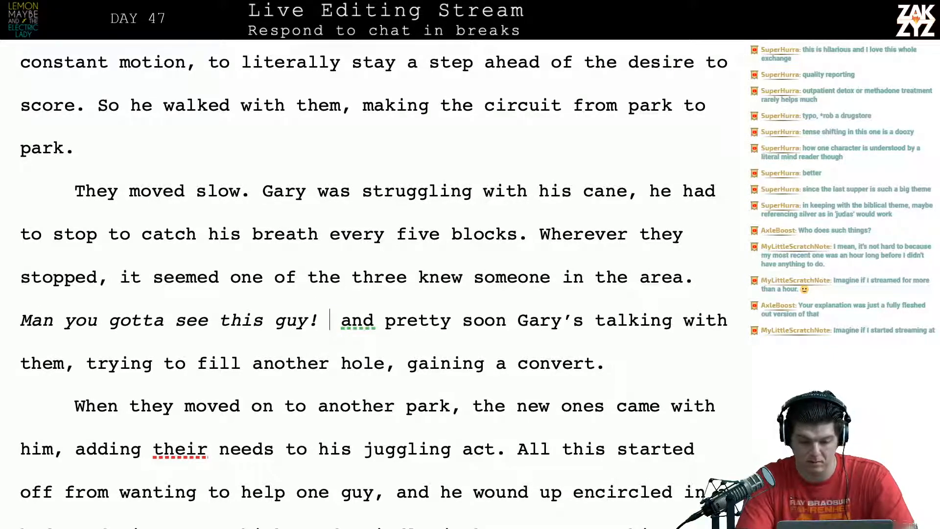
key(shift+Right)
key(shift+Right)
key(shift+Right)
key(shift+Right)
key(shift+Right)
key(shift+Right)
text(P)
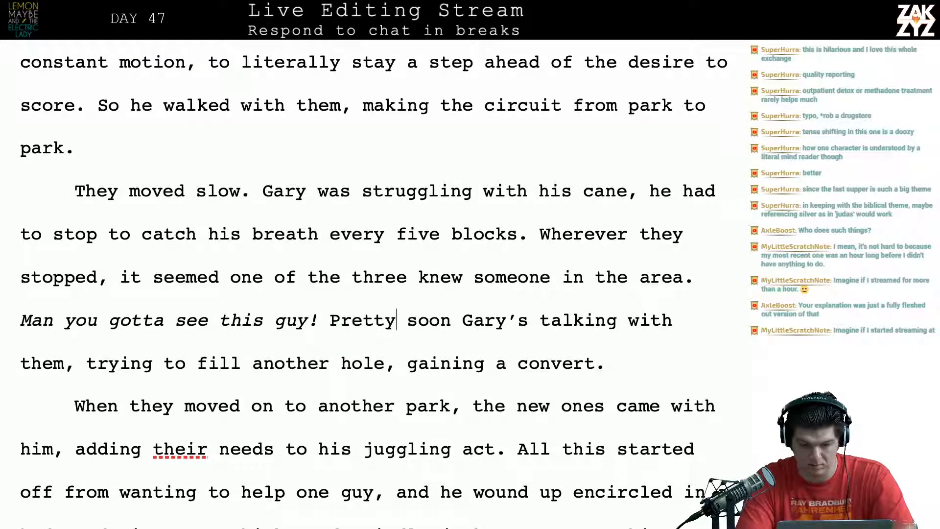
key(Return)
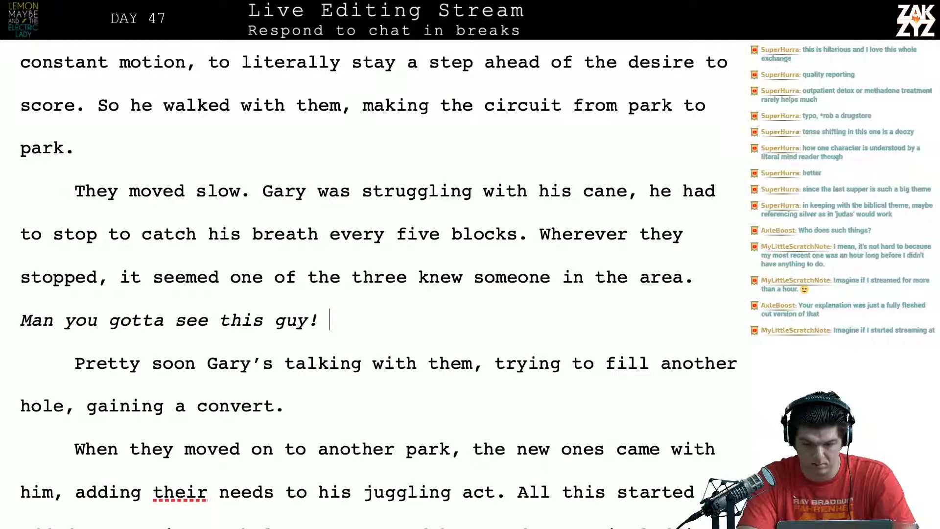
text(They)
key(BackSpace)
key(BackSpace)
key(BackSpace)
key(BackSpace)
text(T)
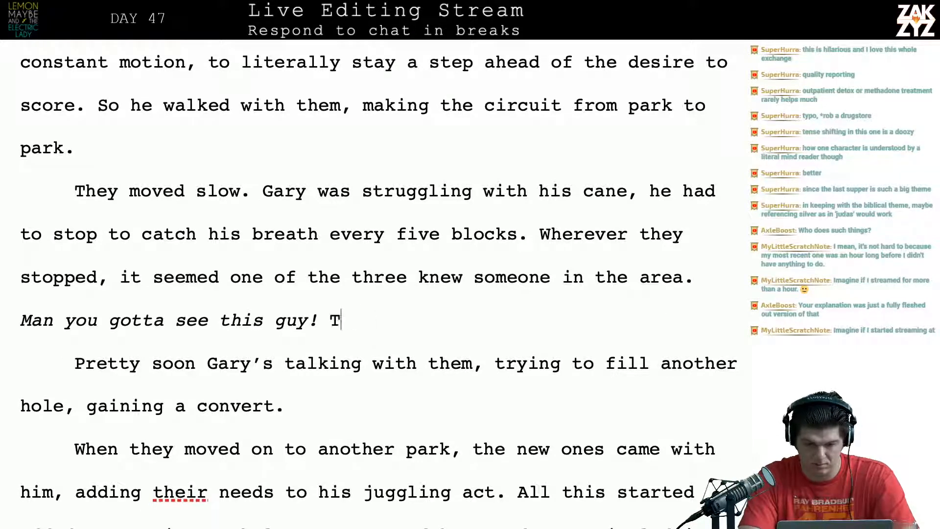
text(hen they'd intr)
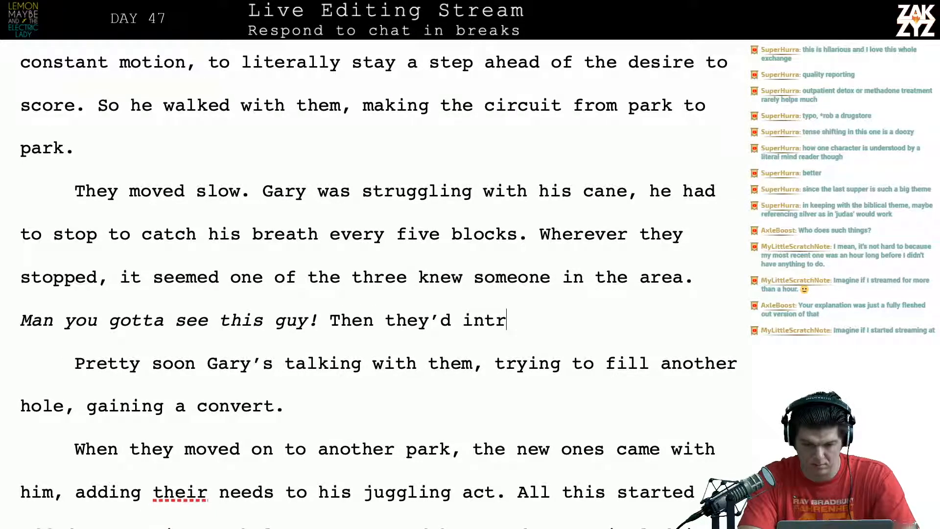
text(o)
key(BackSpace)
key(BackSpace)
key(BackSpace)
key(BackSpace)
key(BackSpace)
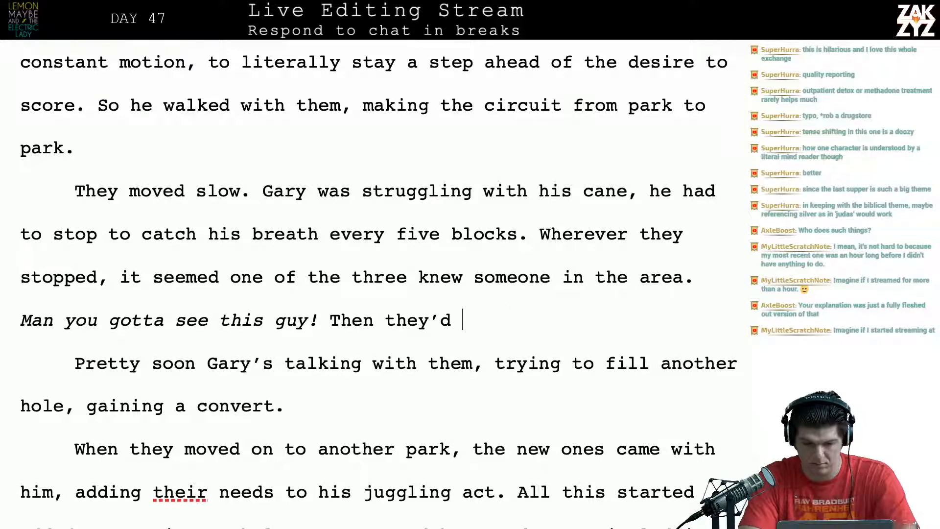
key(BackSpace)
key(BackSpace)
key(BackSpace)
key(BackSpace)
key(BackSpace)
key(BackSpace)
key(BackSpace)
key(BackSpace)
key(BackSpace)
key(BackSpace)
key(BackSpace)
key(BackSpace)
text(The)
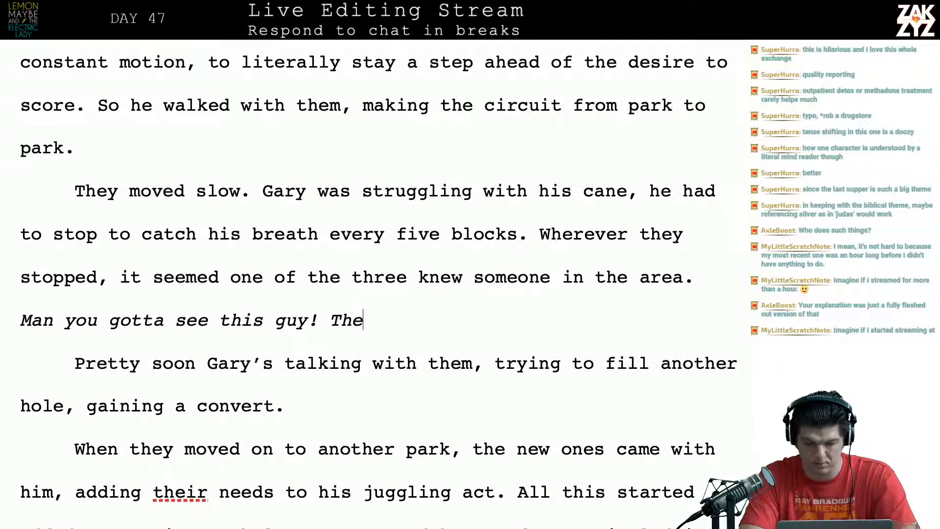
text(y)
key(BackSpace)
key(BackSpace)
key(BackSpace)
key(BackSpace)
Add the non-italic text "They'd drag some dead-eyed skel in front of Gary" after "Man you gotta see this guy!".
key(ctrl+i)
text(T)
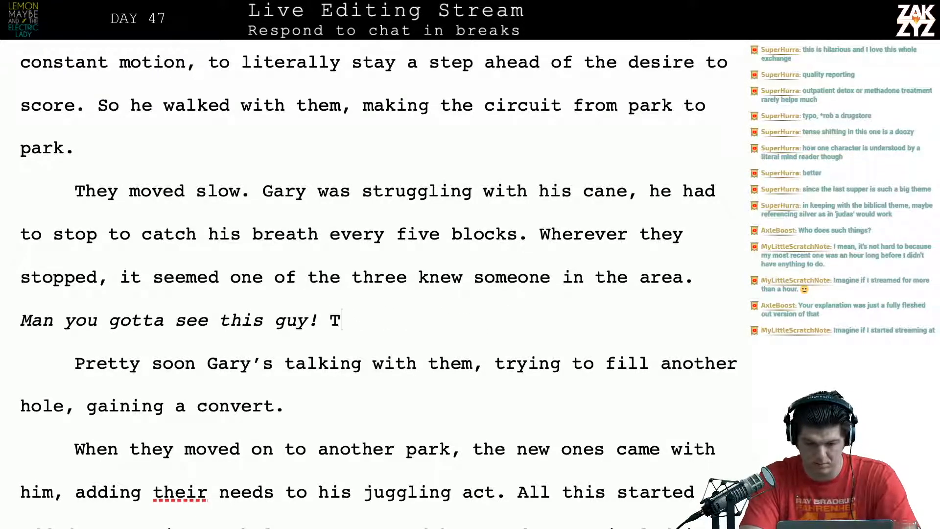
text(hey'e)
key(BackSpace)
text(d dr)
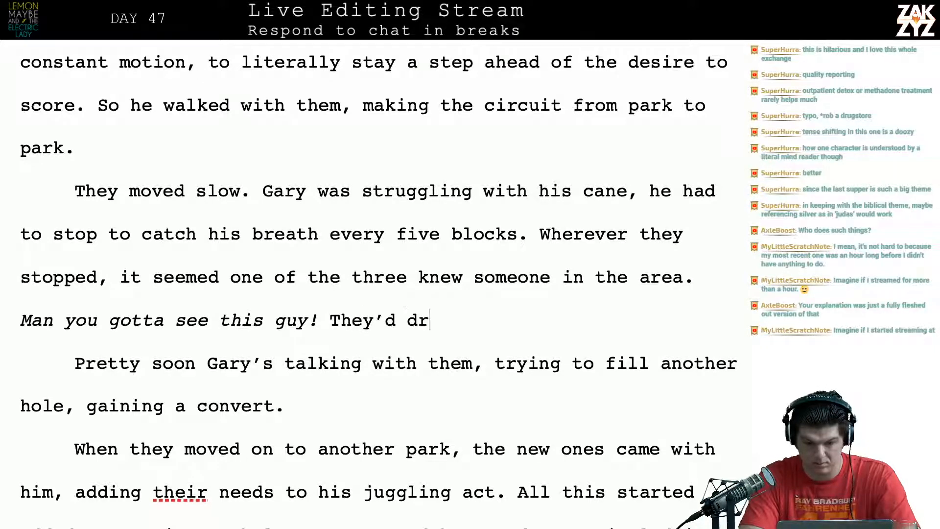
text(ag some)
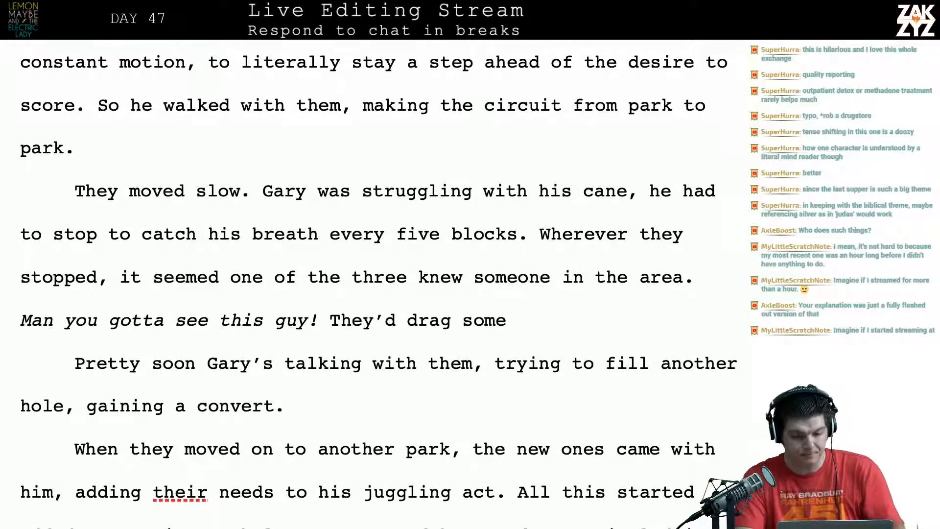
text(dead)
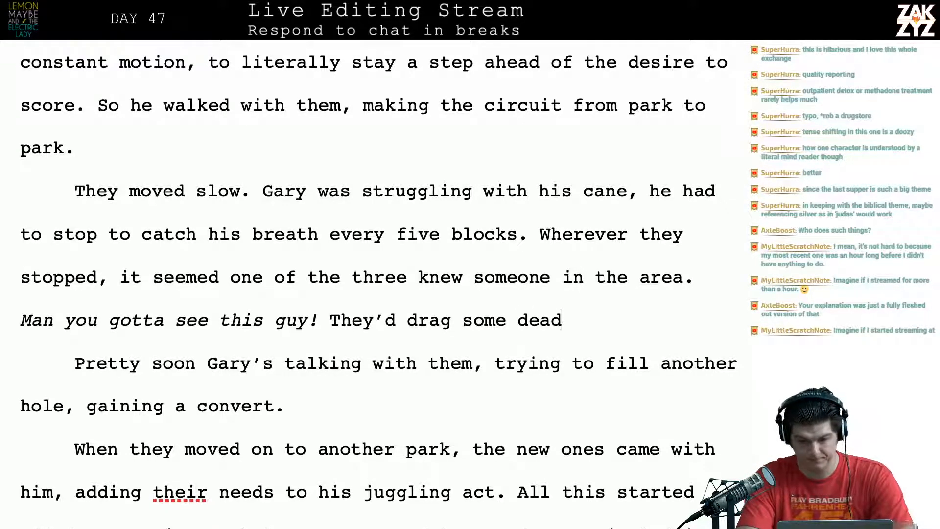
text(-eyed skull in)
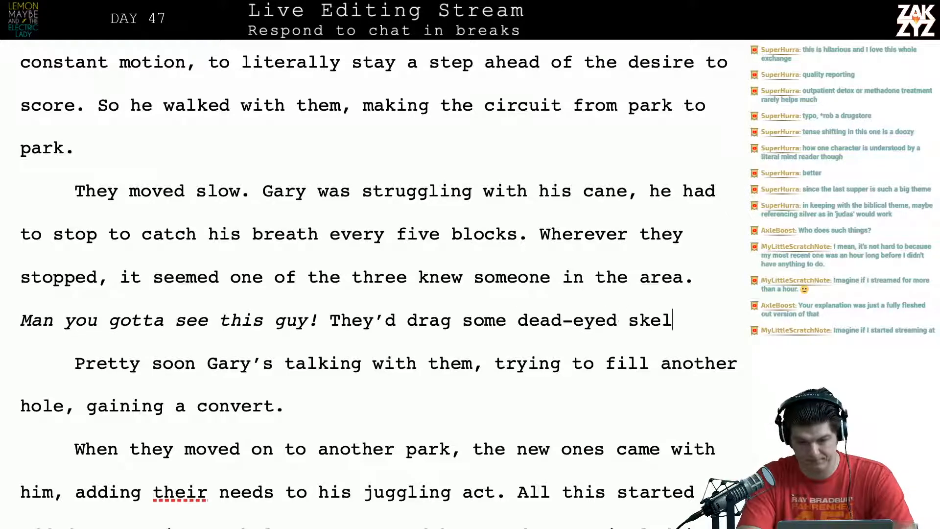
key(BackSpace)
key(BackSpace)
key(BackSpace)
key(BackSpace)
key(BackSpace)
key(BackSpace)
key(BackSpace)
text(el in front )
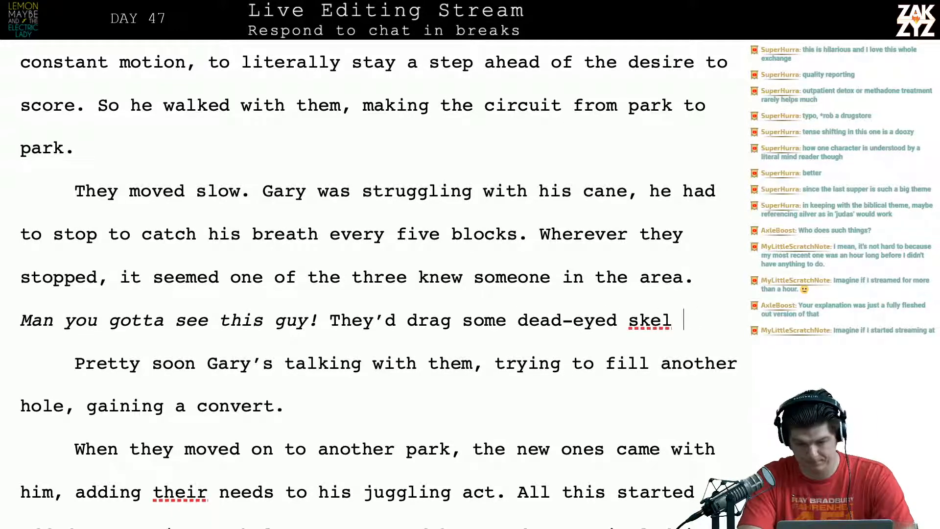
text(of G)
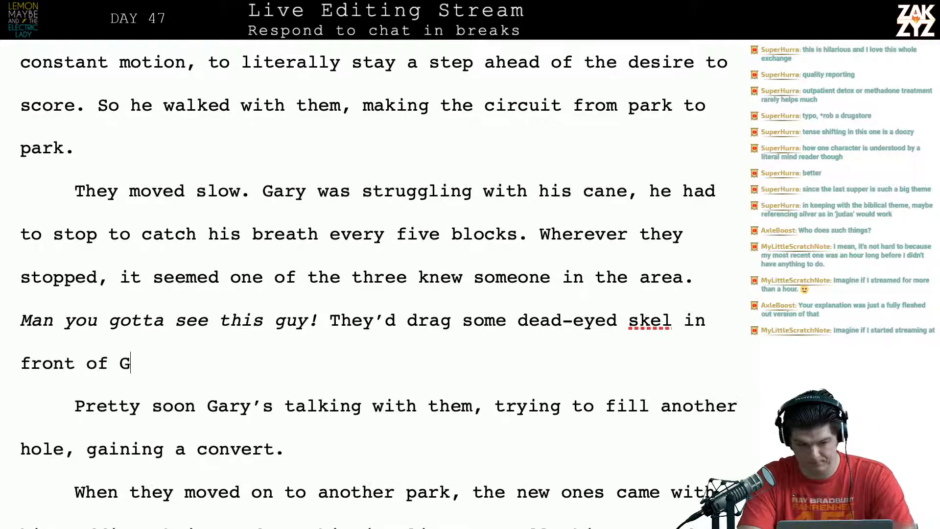
Continue the sentence after "in front of" with "Gary, he'd do his magic, life would creep back into their eyes, and then".
text(ary, he'd do h)
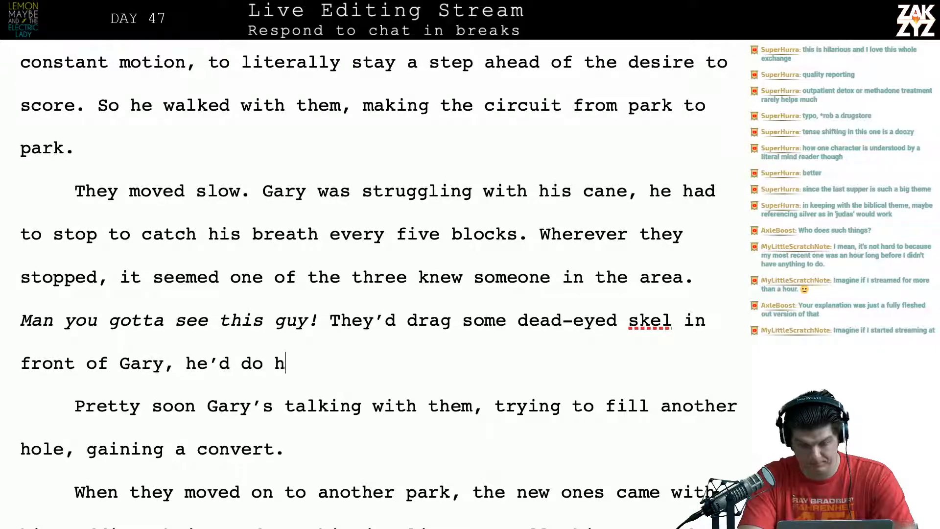
text(is magic, they'd)
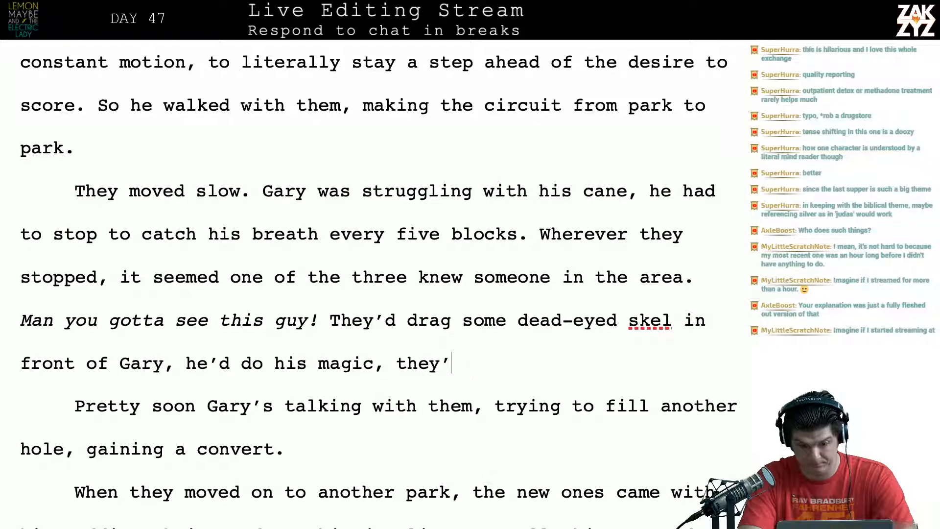
key(BackSpace)
key(BackSpace)
text(ir)
key(BackSpace)
key(BackSpace)
key(BackSpace)
key(BackSpace)
key(BackSpace)
text(lif)
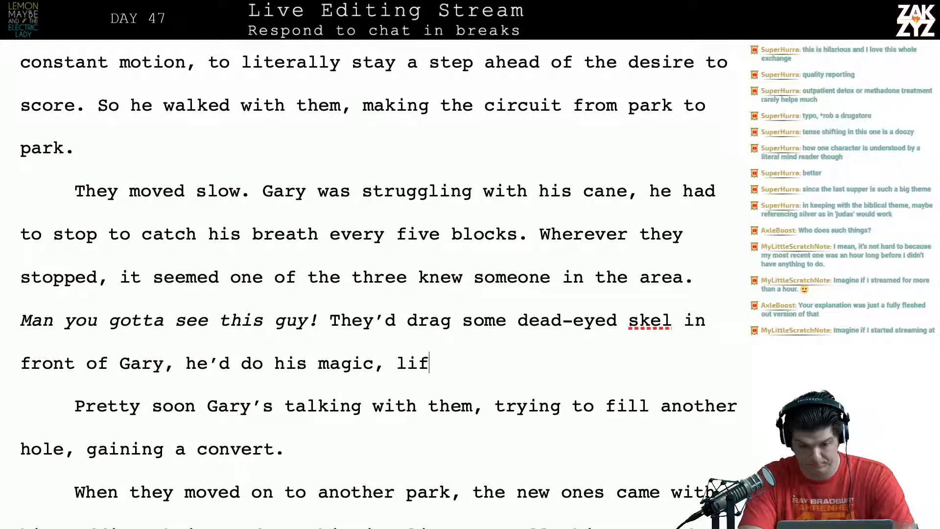
text(e would creep b)
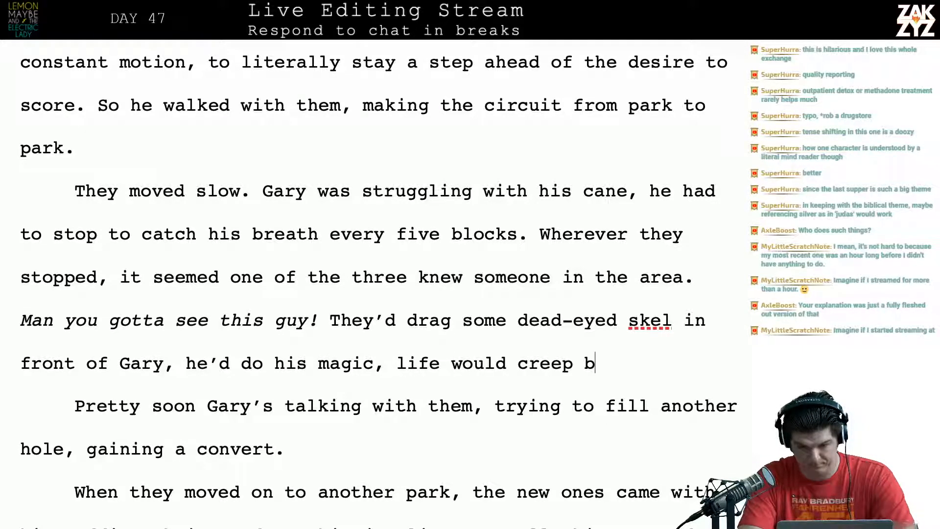
text(ack into their )
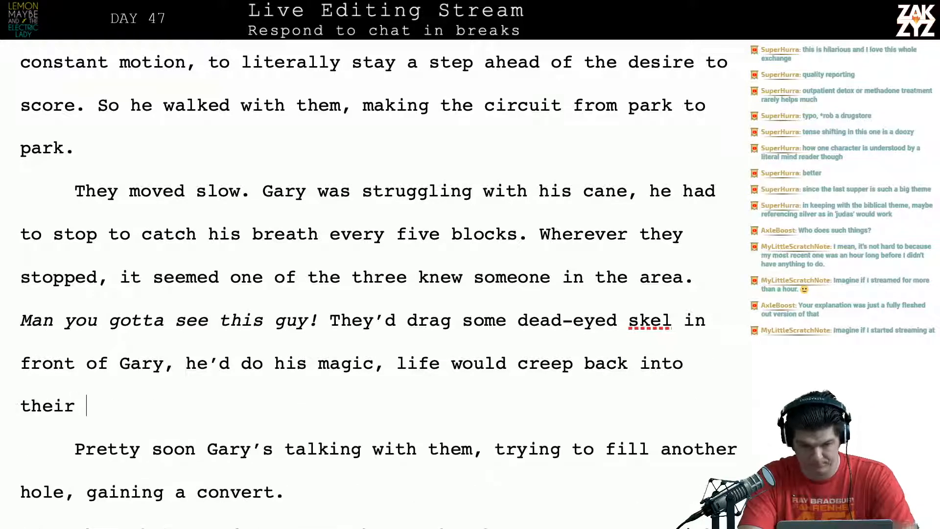
text(eyes, and )
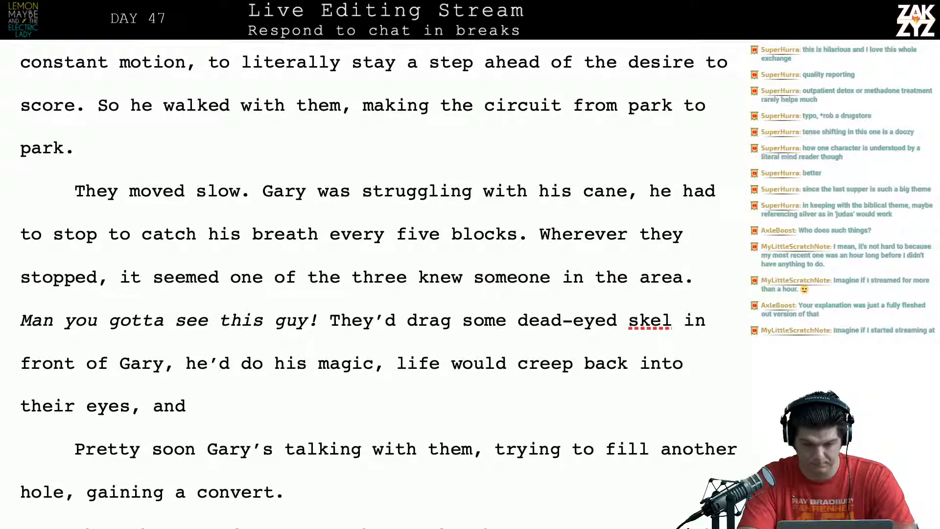
text(then teh)
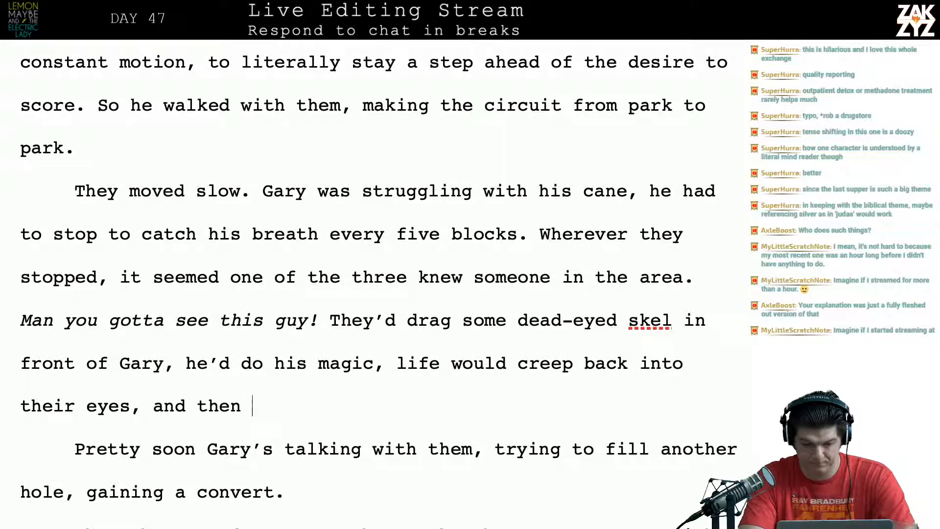
key(BackSpace)
key(BackSpace)
text(here)
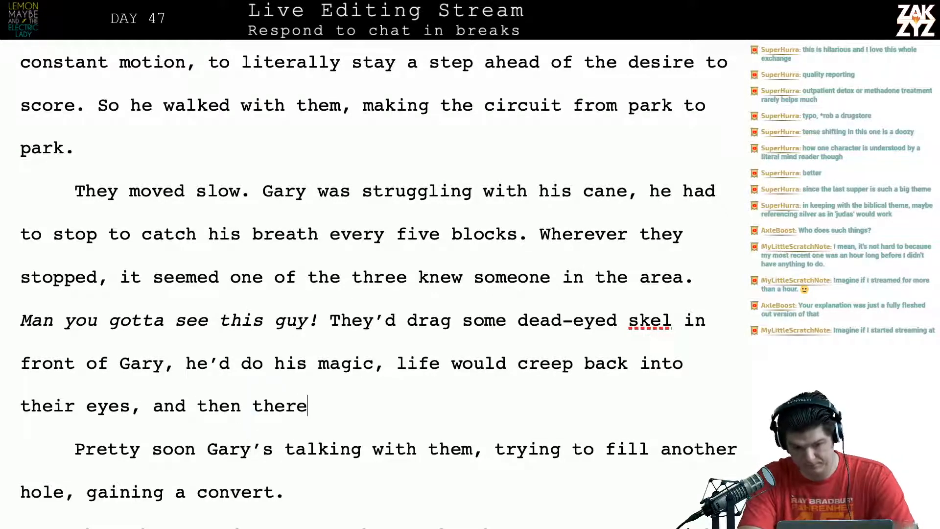
key(BackSpace)
key(BackSpace)
text(ir party would)
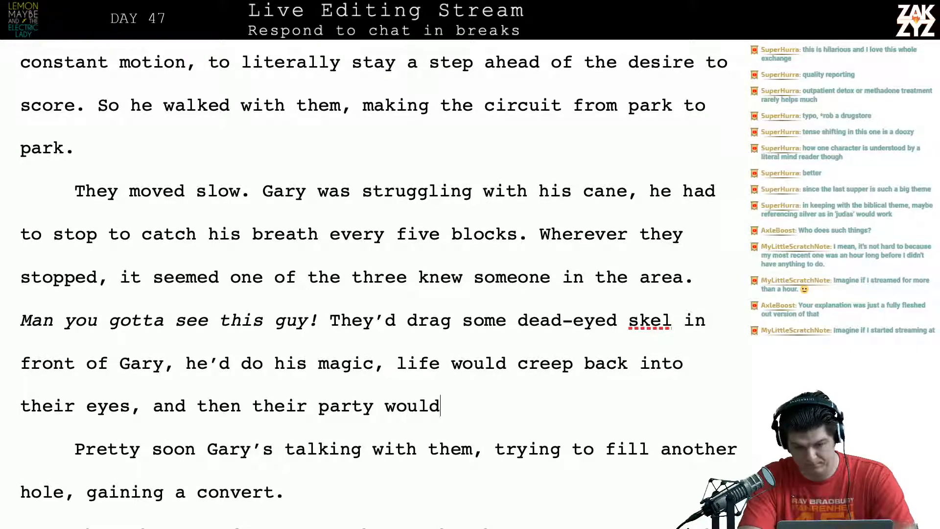
key(BackSpace)
key(BackSpace)
key(BackSpace)
key(BackSpace)
key(BackSpace)
key(BackSpace)
key(BackSpace)
key(BackSpace)
key(BackSpace)
key(BackSpace)
key(BackSpace)
key(BackSpace)
key(BackSpace)
key(BackSpace)
key(BackSpace)
key(BackSpace)
key(BackSpace)
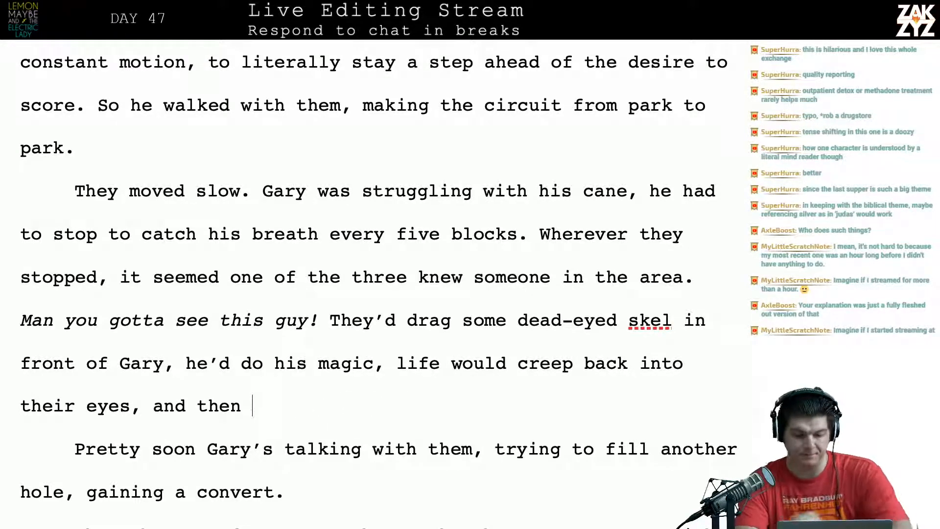
Finish the sentence after "and then" with "they'd have one more in the flock.".
text(they'd have one )
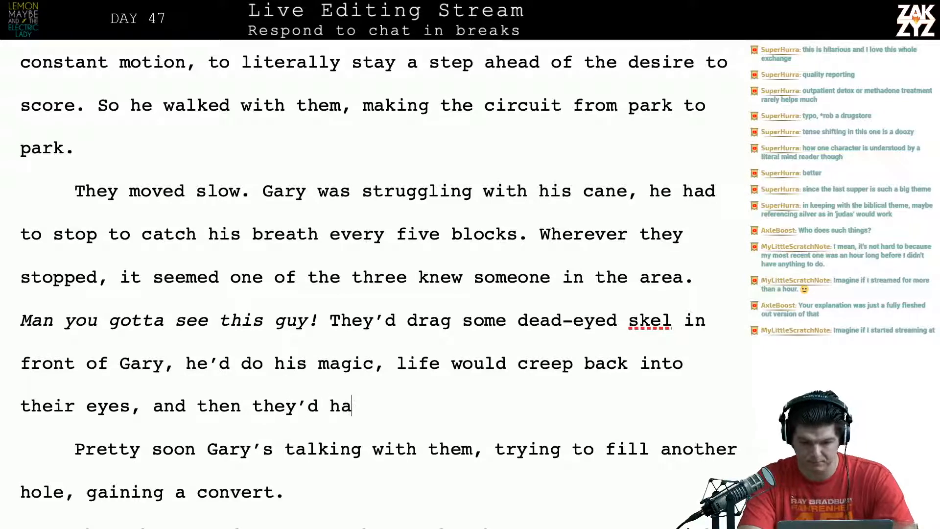
text(more )
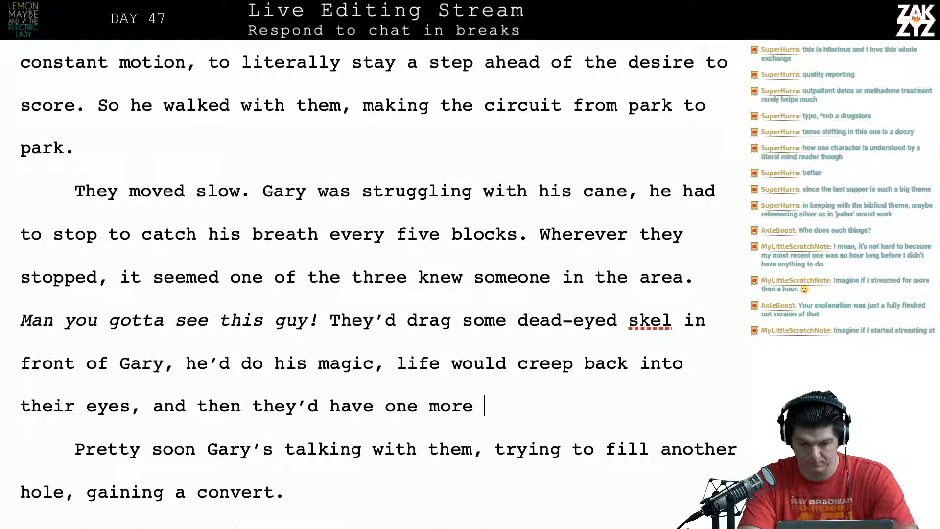
text(in the flock)
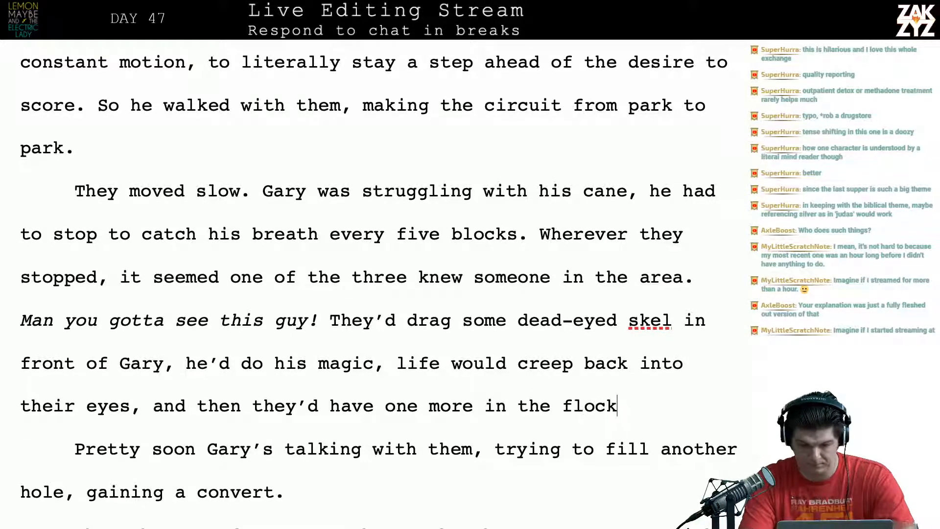
text(.)
Delete the old paragraph running from "Pretty soon Gary's talking with them" through "gaining a convert.".
key(shift+Down)
key(shift+Down)
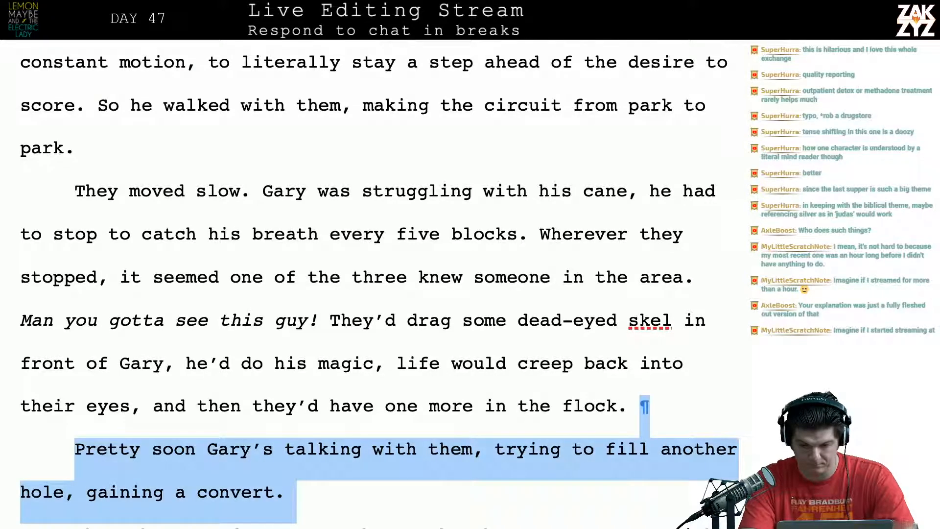
key(BackSpace)
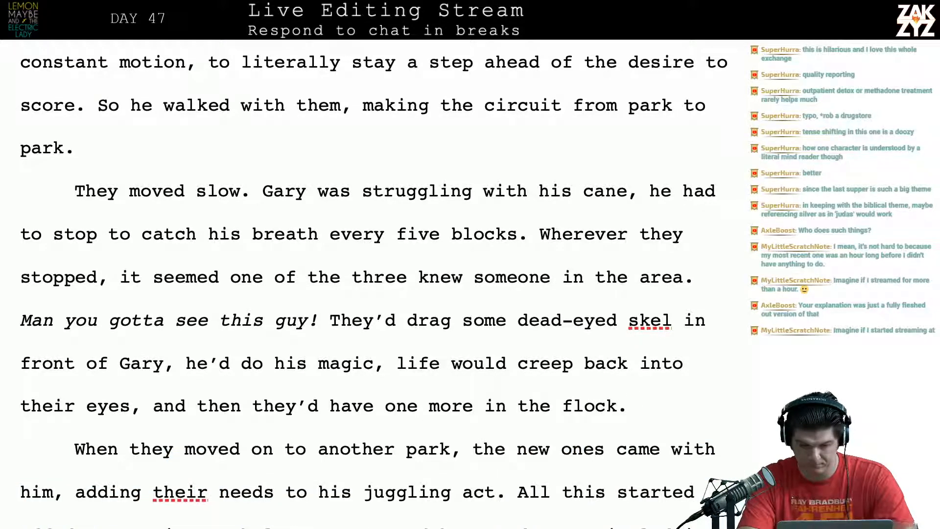
key(Down)
key(Down)
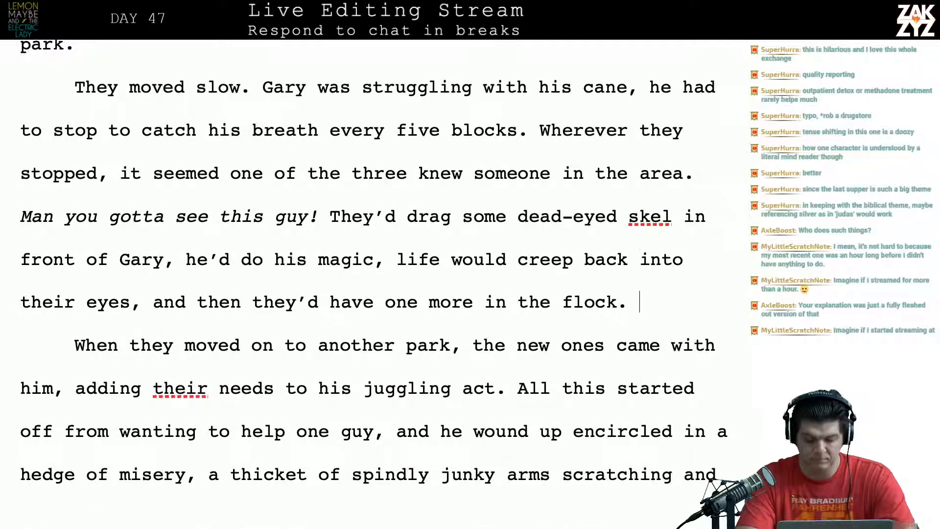
text(Gar)
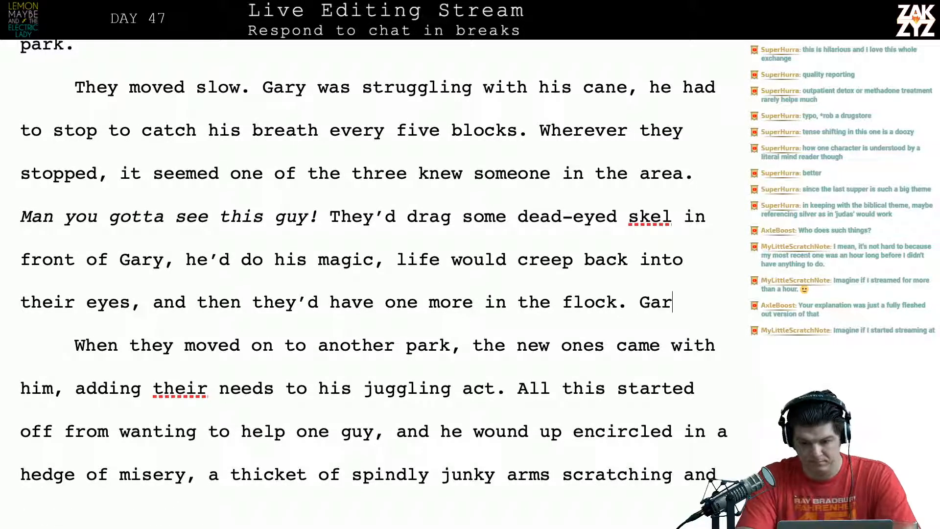
text(y's gaining c)
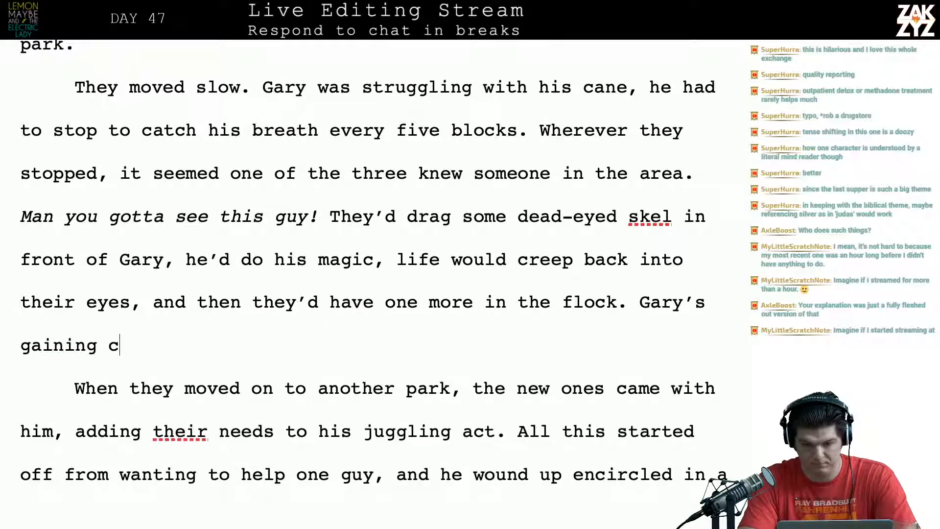
key(BackSpace)
key(BackSpace)
key(BackSpace)
key(BackSpace)
key(BackSpace)
key(BackSpace)
key(BackSpace)
key(BackSpace)
key(BackSpace)
key(BackSpace)
key(BackSpace)
key(BackSpace)
key(BackSpace)
key(BackSpace)
key(BackSpace)
key(BackSpace)
key(BackSpace)
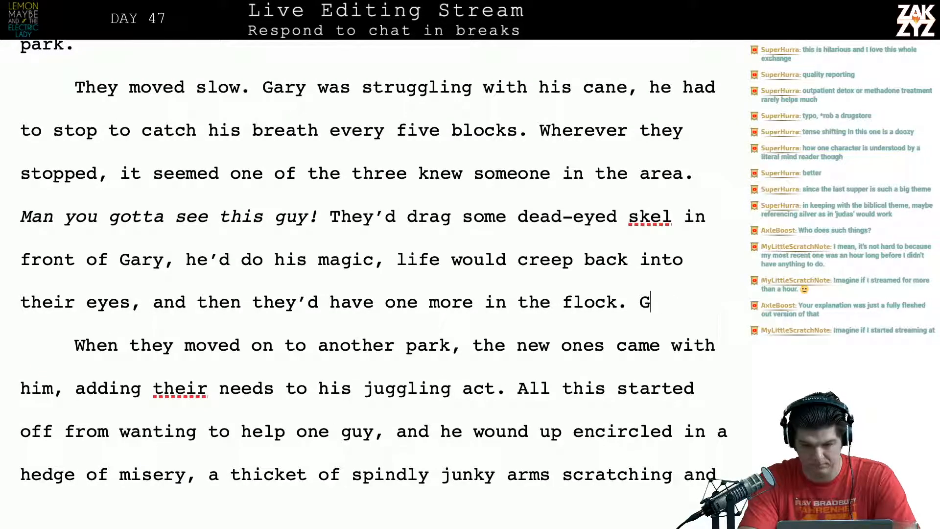
Extend the sentence after "one more in the flock" with ", gaining converts by the block.".
text(, gainin)
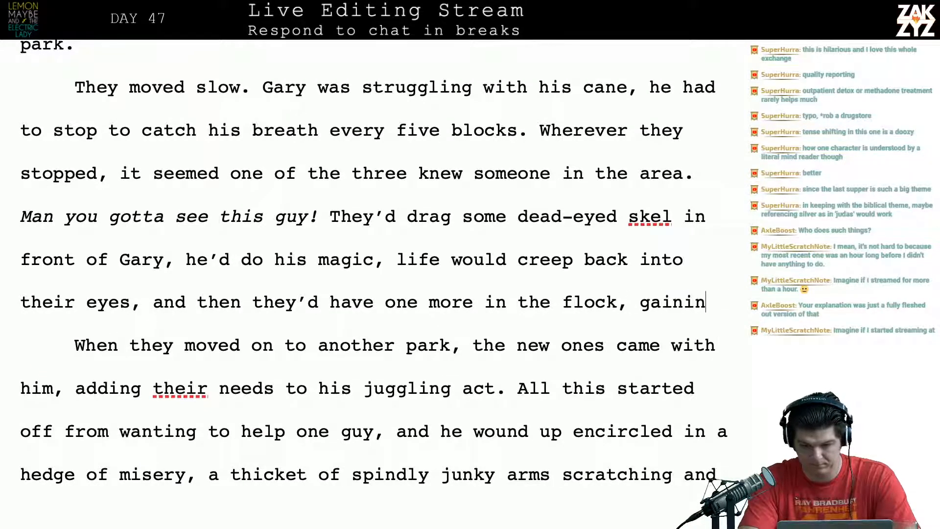
text(g conversts)
key(BackSpace)
key(BackSpace)
key(BackSpace)
text(t)
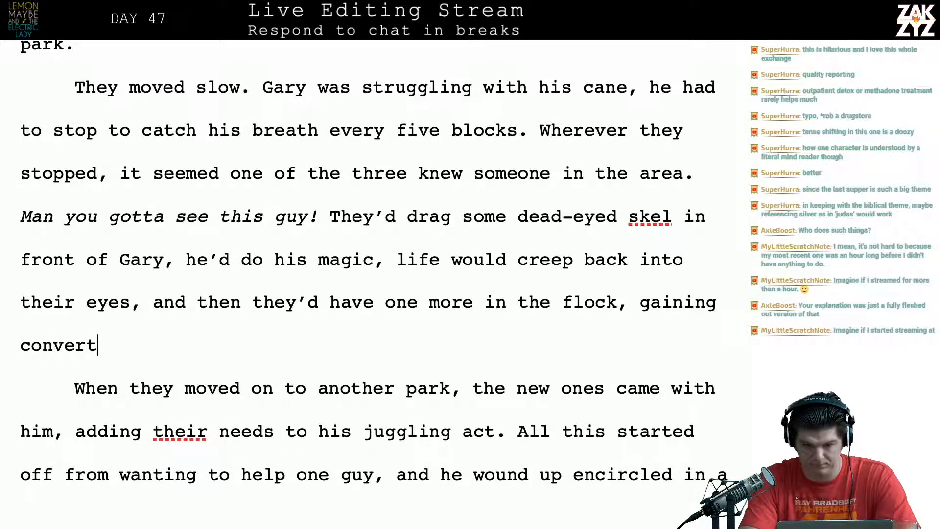
text(s by the block.)
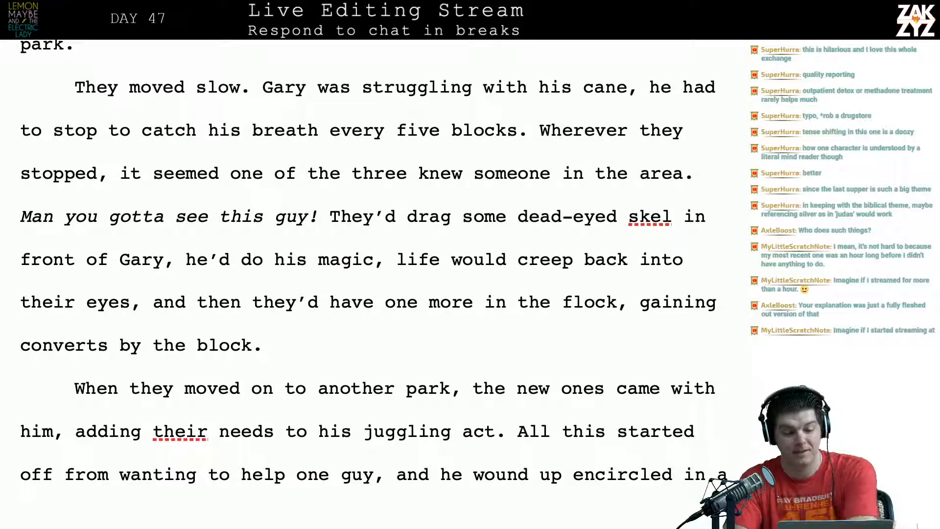
Change "every five blocks" to "every few blocks" in the sentence about Gary catching his breath.
scroll(368, 262, down, 1)
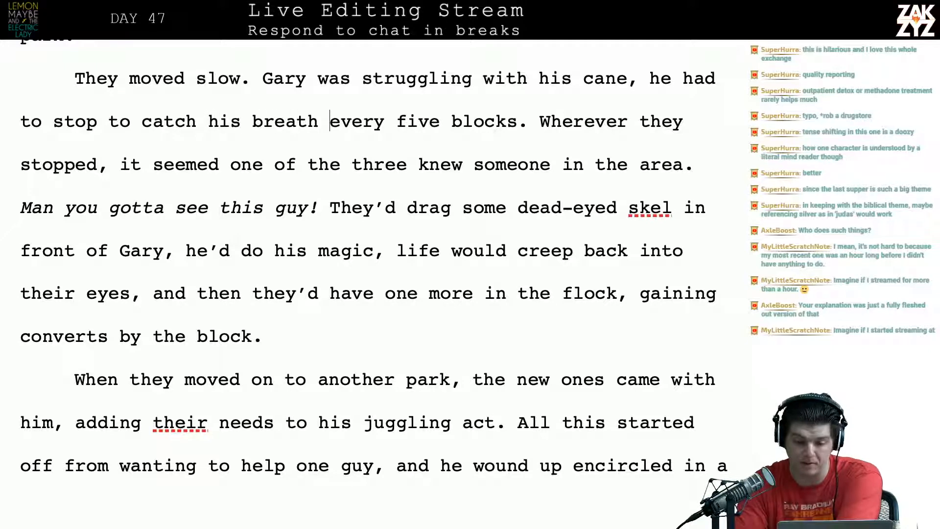
key(Left)
key(BackSpace)
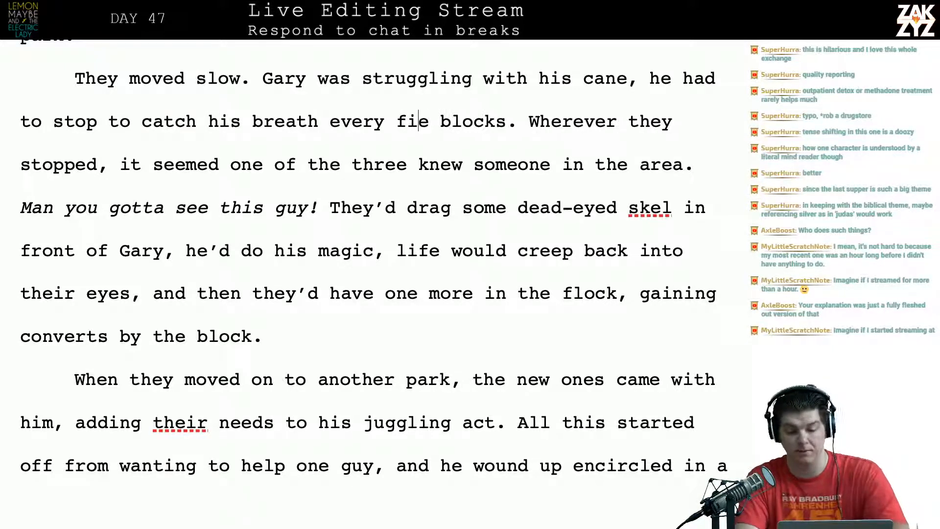
key(BackSpace)
key(BackSpace)
text(ew)
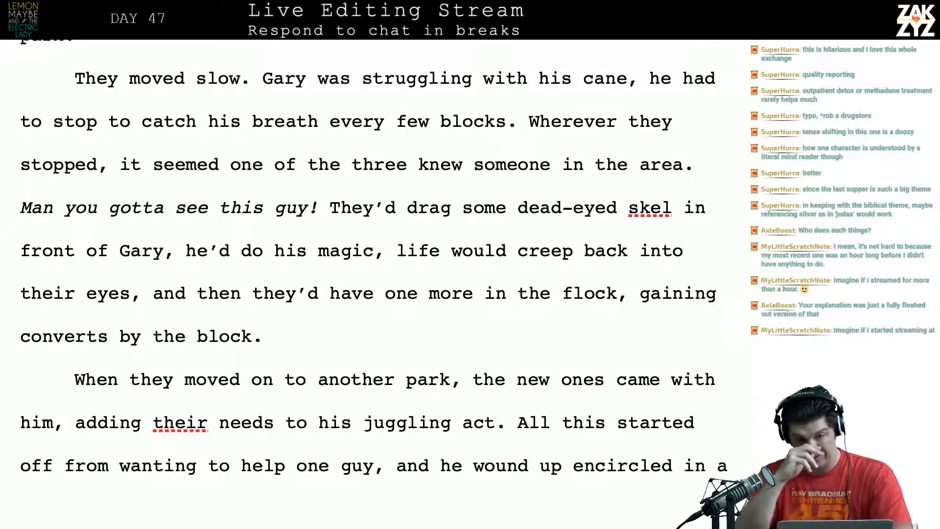
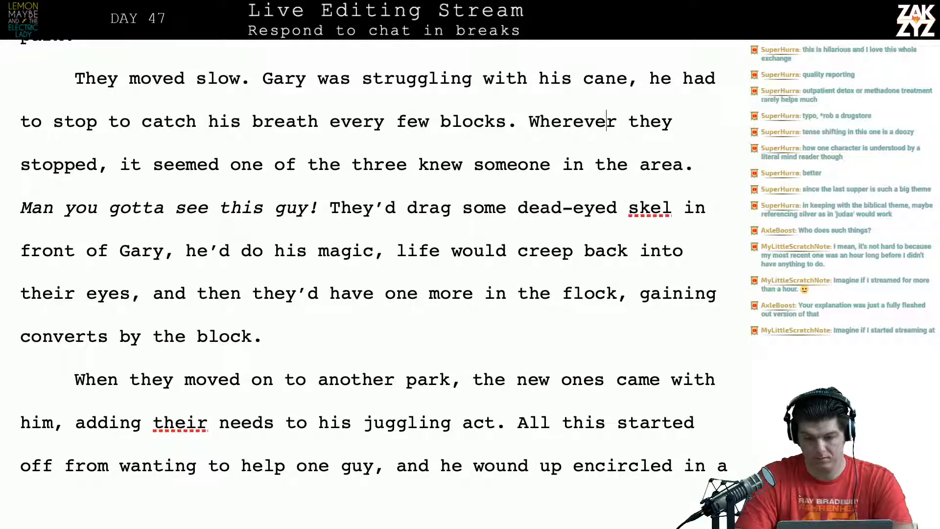
Insert "paused to rest, it seemed like someone knew someone in the area." after "Wherever they".
key(BackSpace)
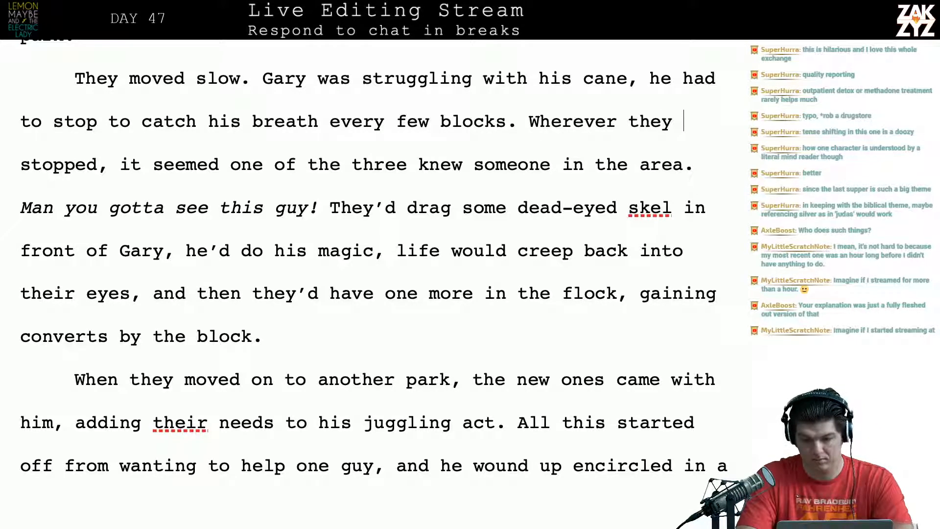
text(paused t )
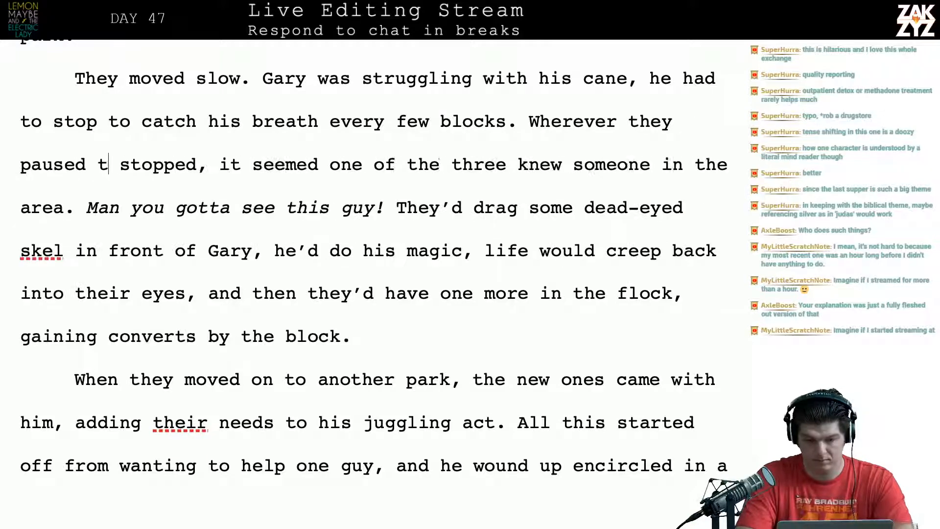
text(o rest,)
text(eemed like  )
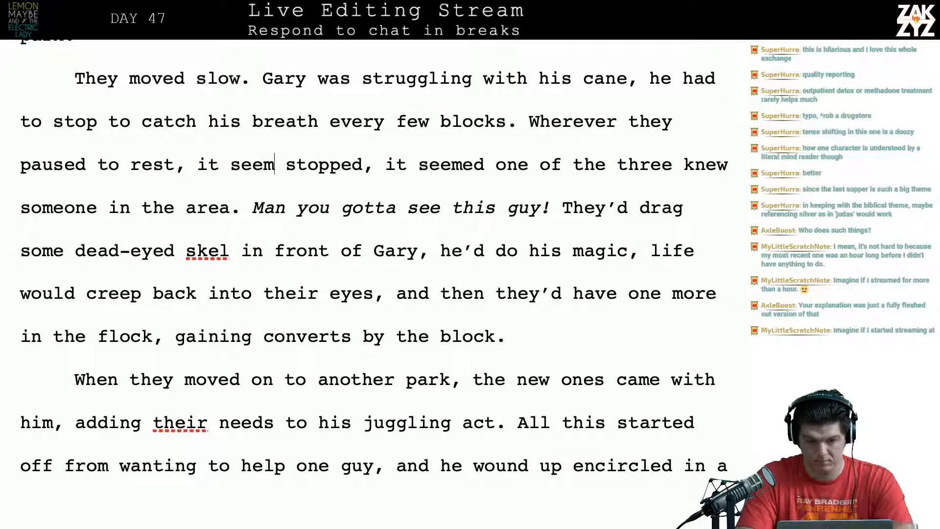
text(stopped, it seemed one)
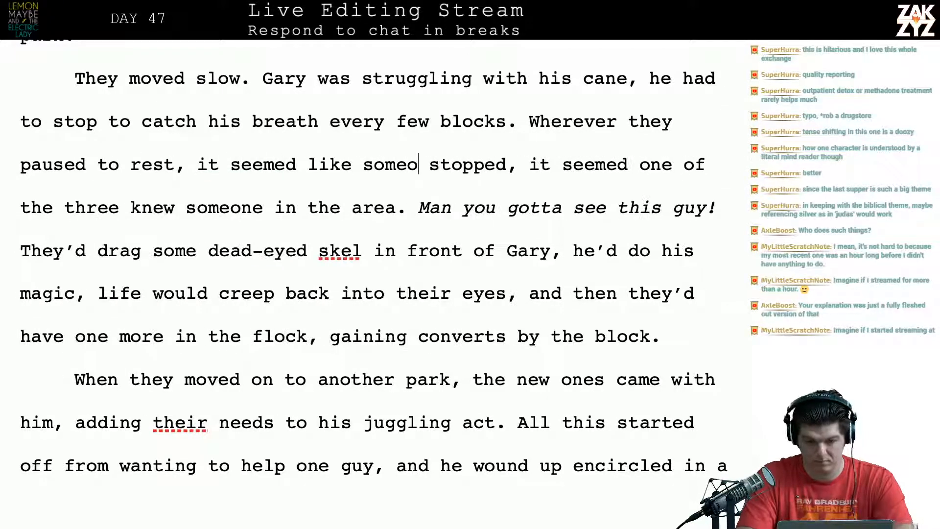
key(BackSpace)
key(BackSpace)
key(BackSpace)
key(BackSpace)
key(BackSpace)
key(BackSpace)
key(BackSpace)
text(someone knew )
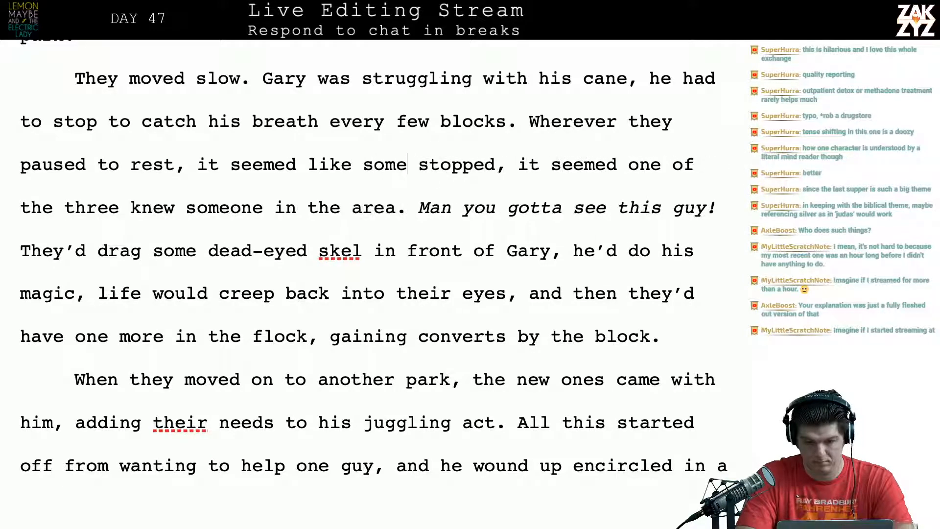
text(somo)
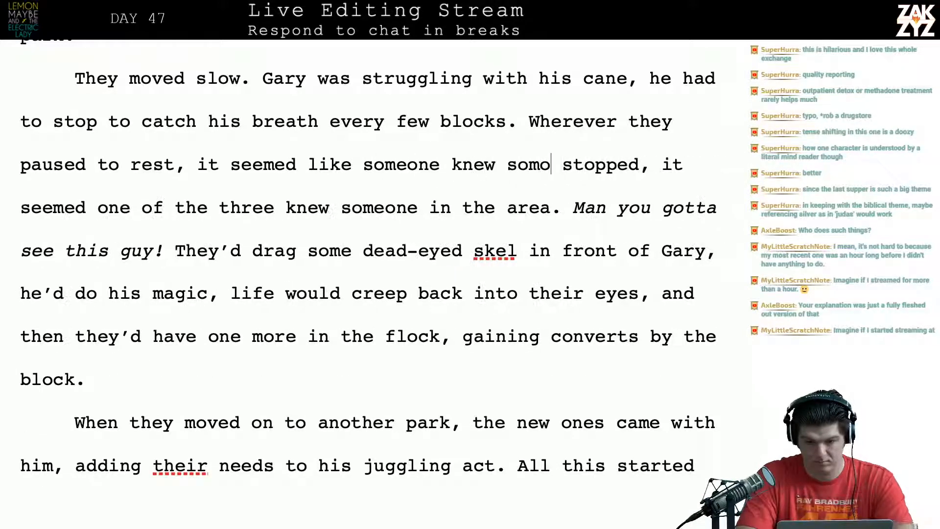
text(one in t)
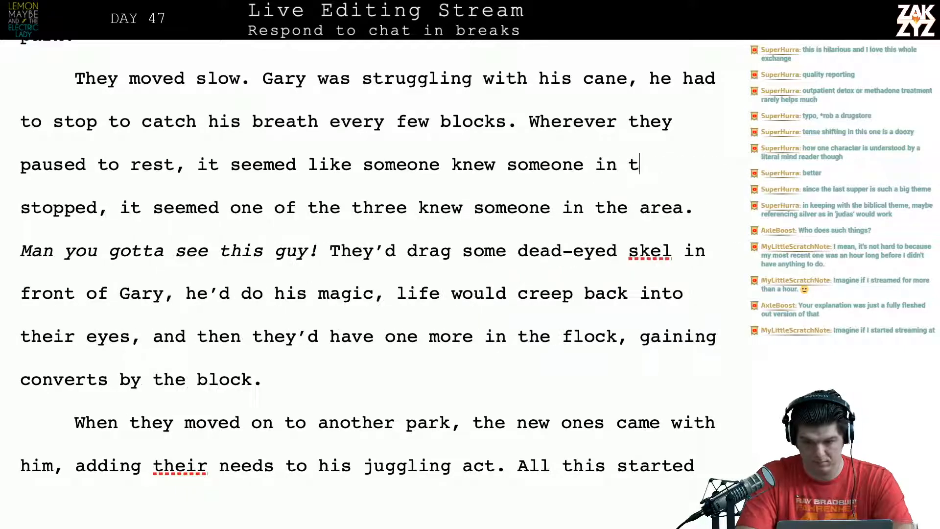
text(he area.)
Delete the leftover "stopped, it seemed one of the three knew someone in the area." and start a new paragraph at the italic "Man you gotta see this guy!".
key(Return)
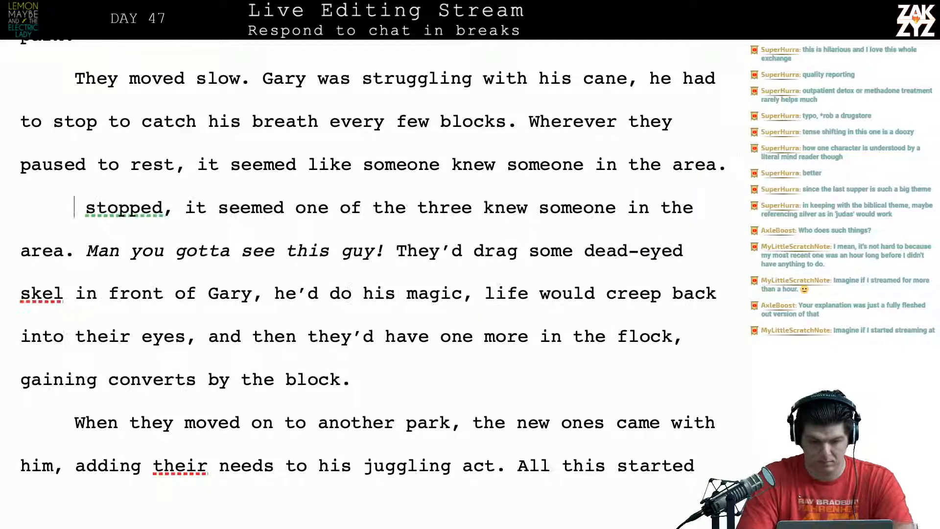
key(shift+Down)
key(shift+Right)
key(BackSpace)
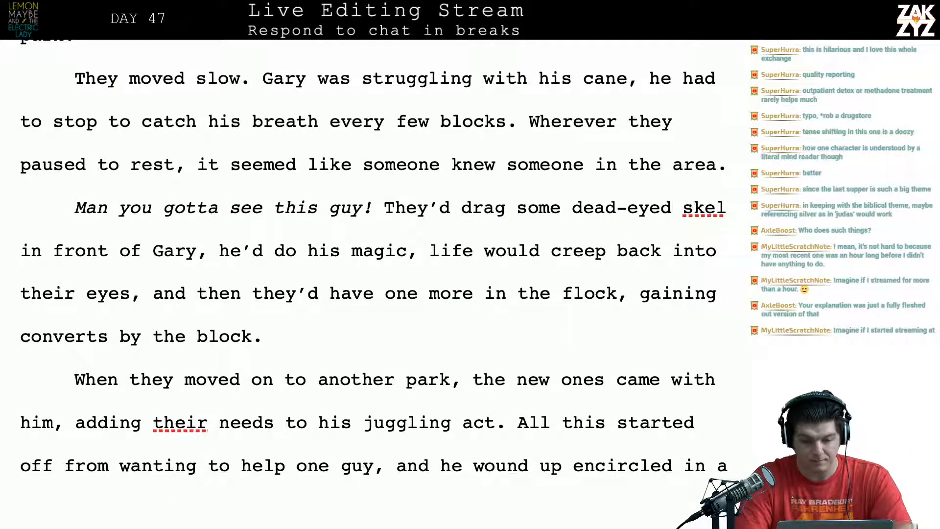
Start a new paragraph at "They'd drag some dead-eyed" and split "life would creep back into their eyes" off below a blank line.
key(Return)
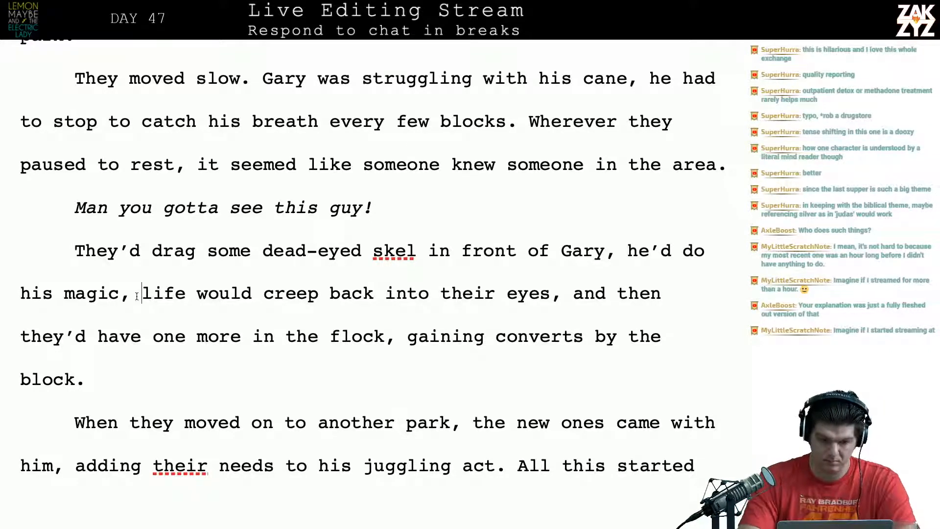
key(Return)
key(Return)
Continue the sentence after "he'd do his magic" with "and they'd spring to life", without the comma after "magic".
text(the)
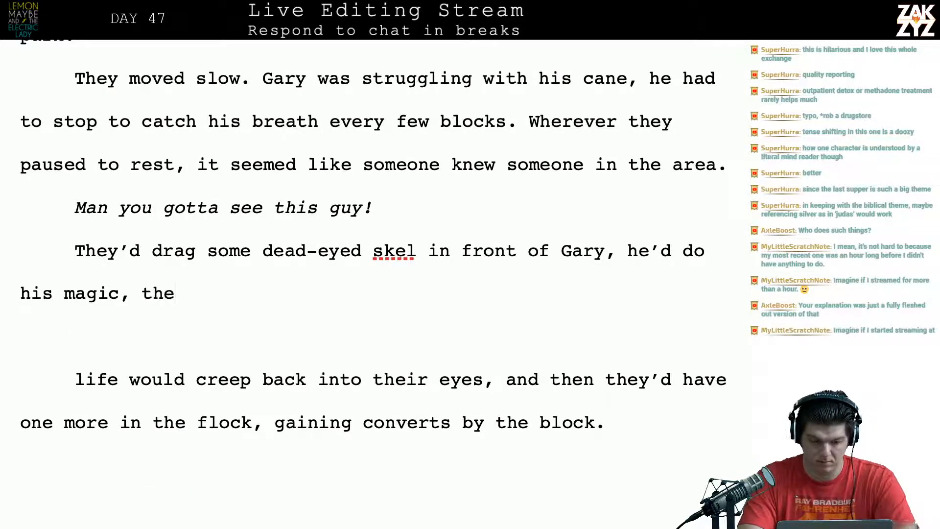
key(BackSpace)
key(BackSpace)
key(BackSpace)
text(and)
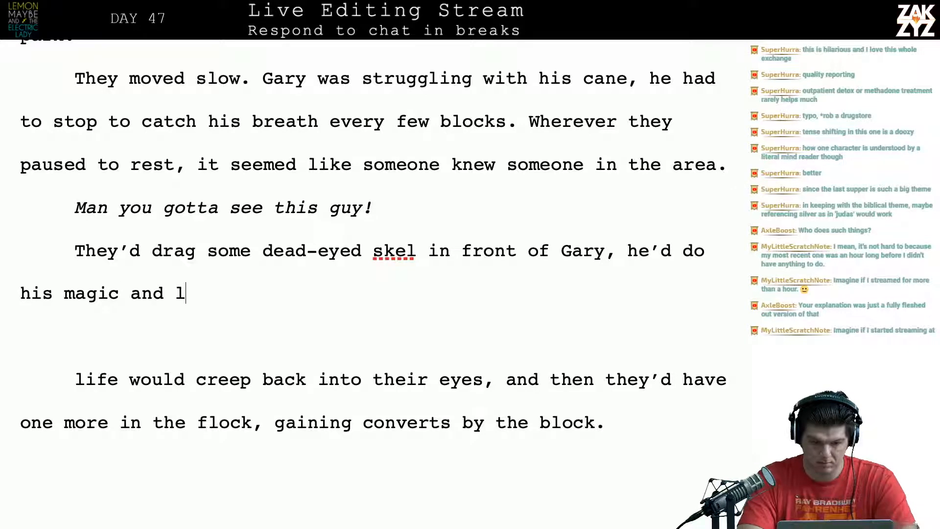
key(BackSpace)
text(d )
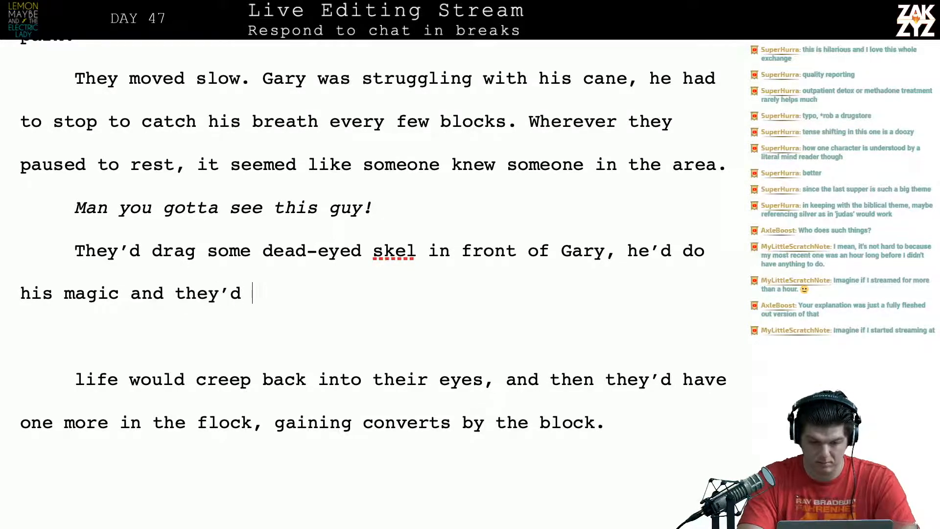
text(they'd spring to life.)
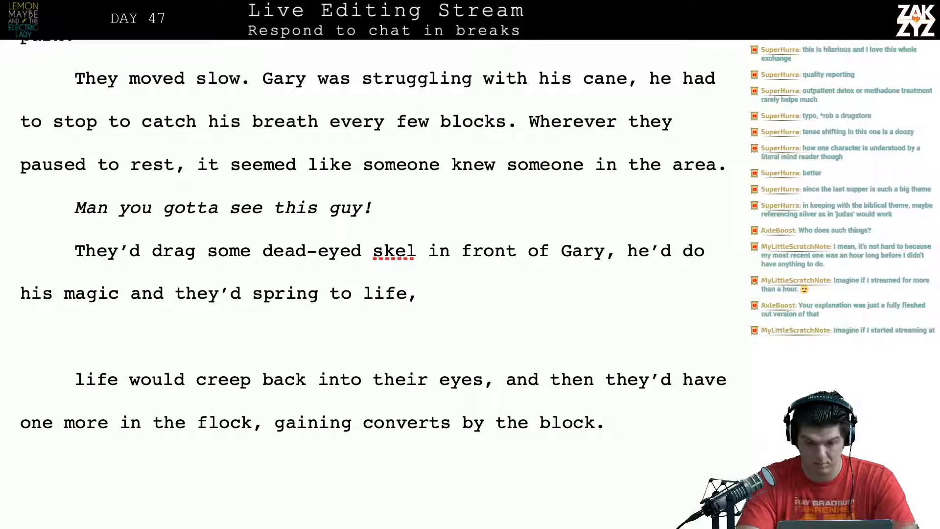
Extend "they'd spring to life" with ", full of a sudden purpose".
text(joo)
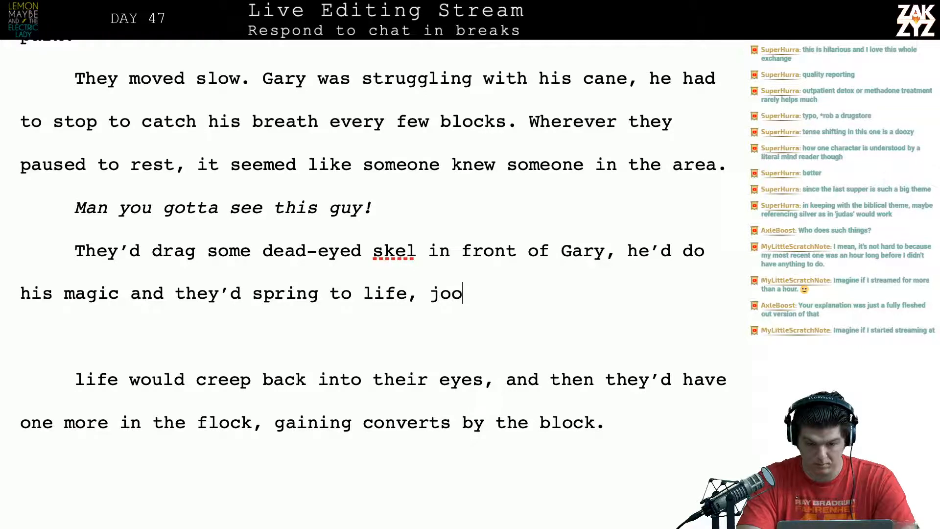
key(BackSpace)
key(BackSpace)
key(BackSpace)
key(BackSpace)
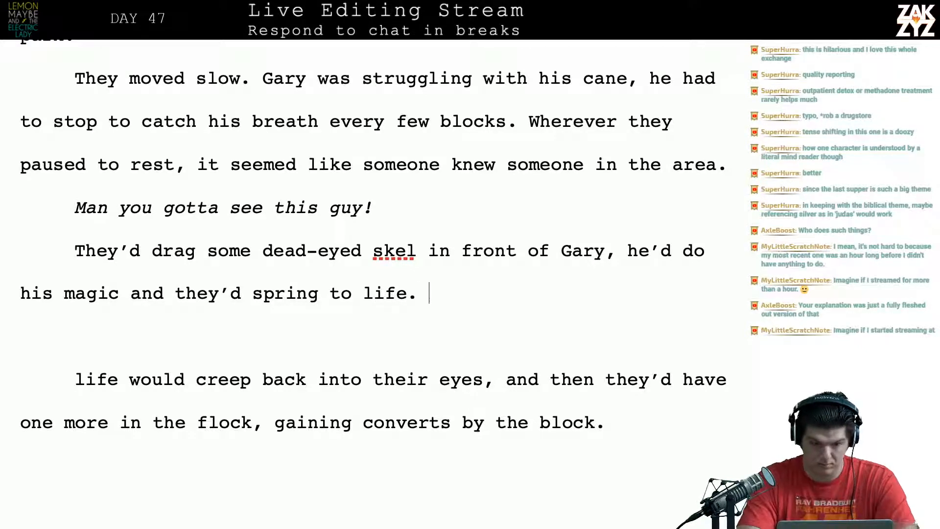
text(, )
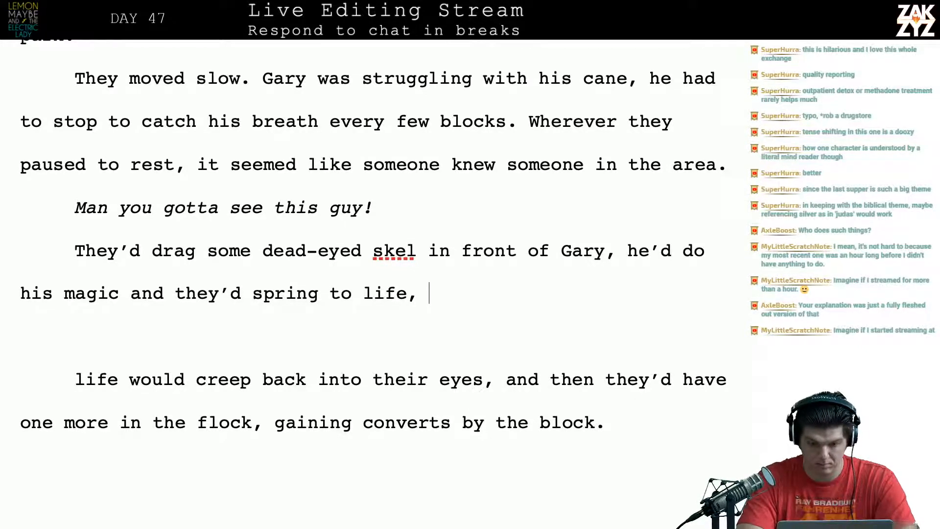
text(full of a sudd)
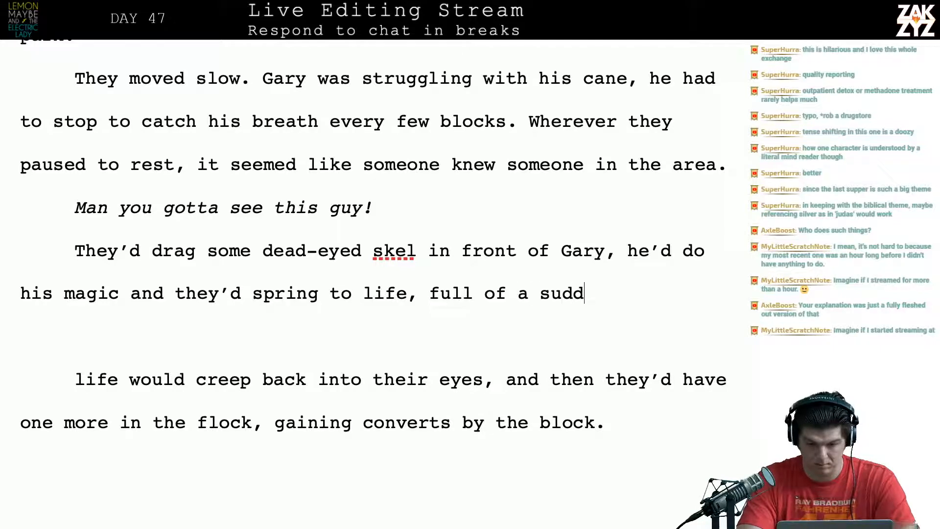
text(en purpose)
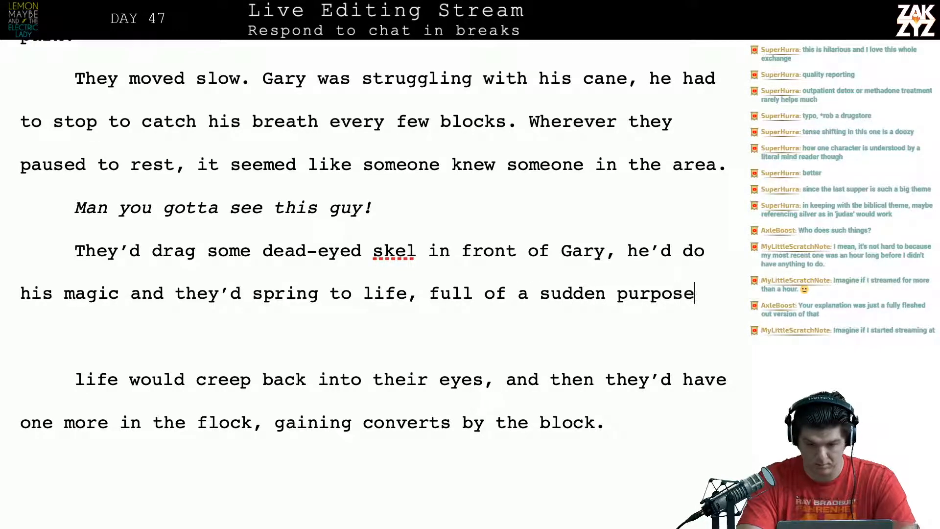
text(. They'd )
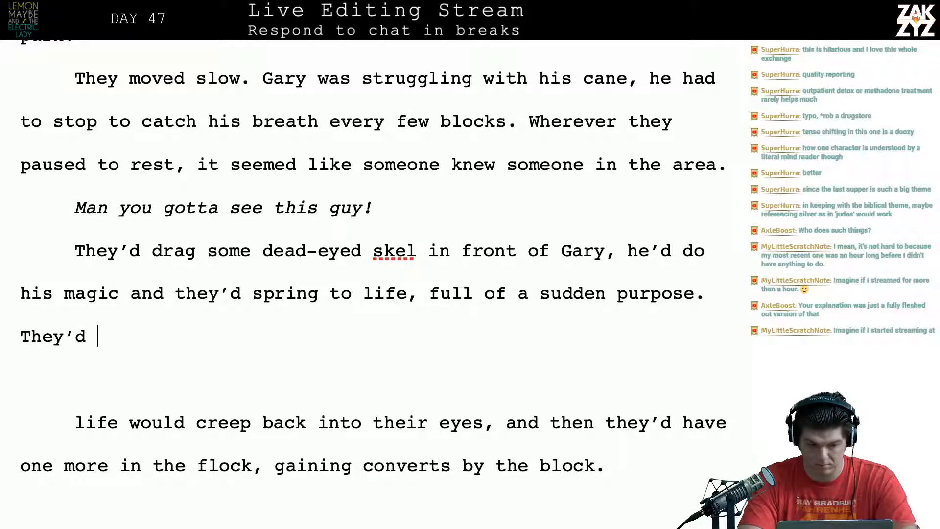
text(join the fl)
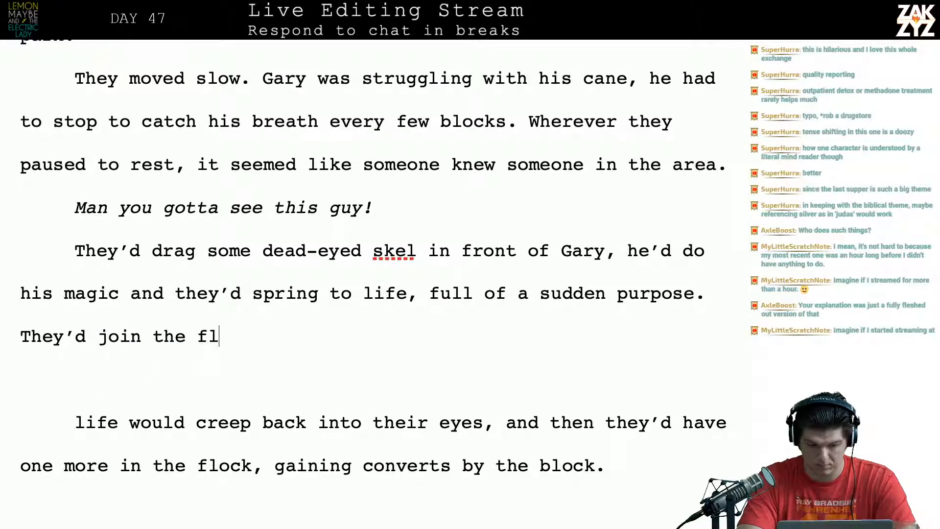
text(ock)
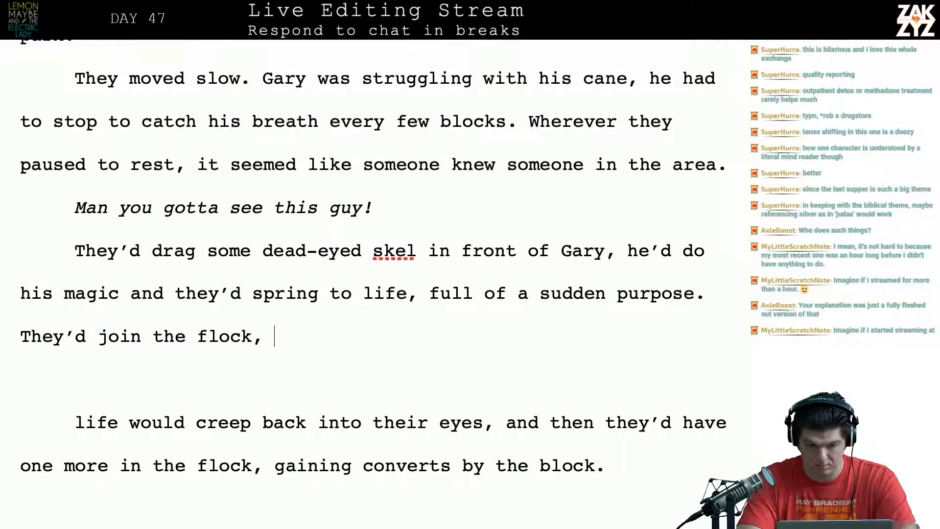
key(BackSpace)
key(BackSpace)
key(BackSpace)
key(BackSpace)
key(BackSpace)
key(BackSpace)
key(BackSpace)
key(BackSpace)
key(BackSpace)
key(BackSpace)
key(BackSpace)
key(BackSpace)
key(BackSpace)
key(BackSpace)
key(BackSpace)
key(BackSpace)
key(BackSpace)
key(BackSpace)
key(BackSpace)
key(BackSpace)
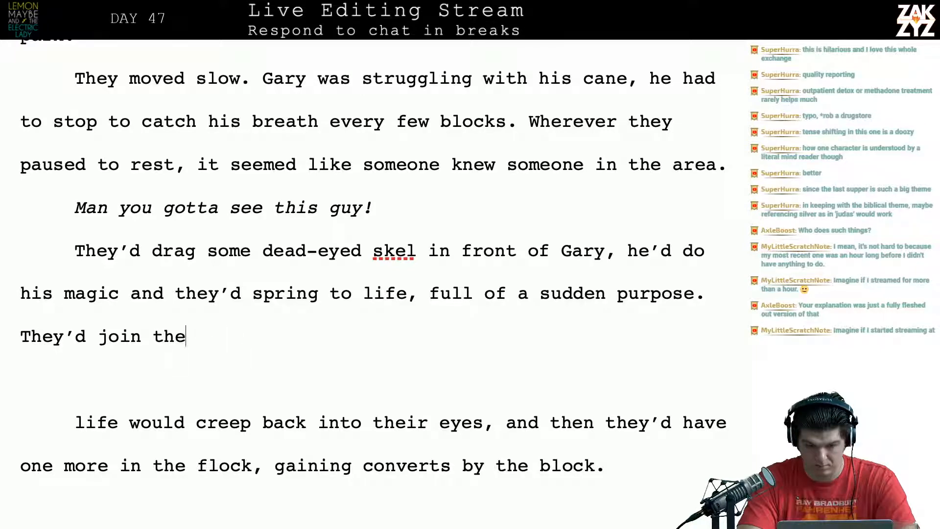
key(BackSpace)
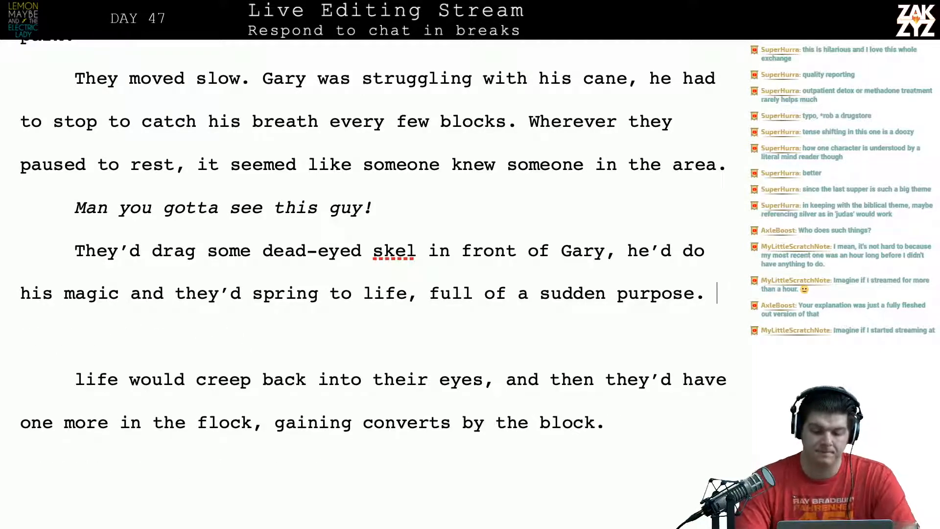
Reword "full of a sudden purpose" as "full of sudden purpose.".
scroll(373, 285, down, 1)
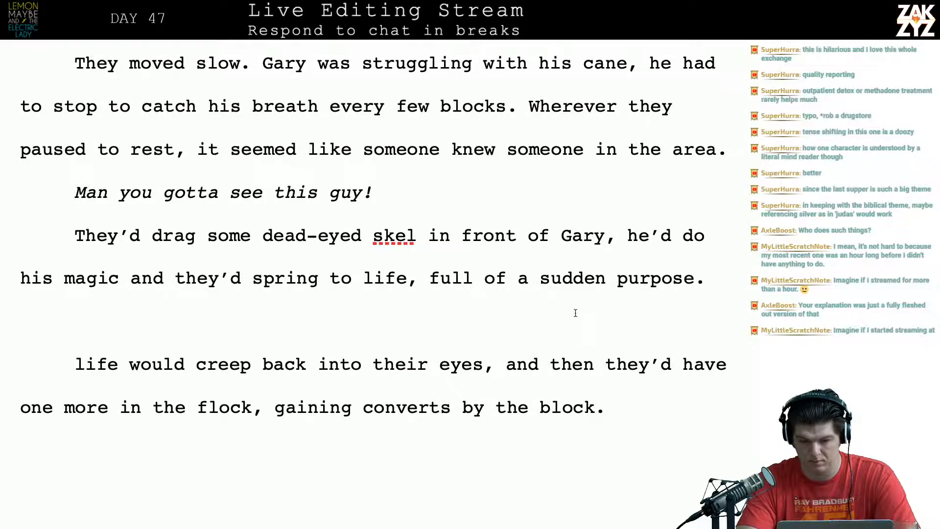
key(BackSpace)
key(BackSpace)
key(BackSpace)
key(BackSpace)
key(BackSpace)
key(BackSpace)
key(BackSpace)
key(BackSpace)
key(BackSpace)
key(BackSpace)
key(BackSpace)
key(BackSpace)
key(BackSpace)
key(BackSpace)
key(BackSpace)
key(BackSpace)
key(BackSpace)
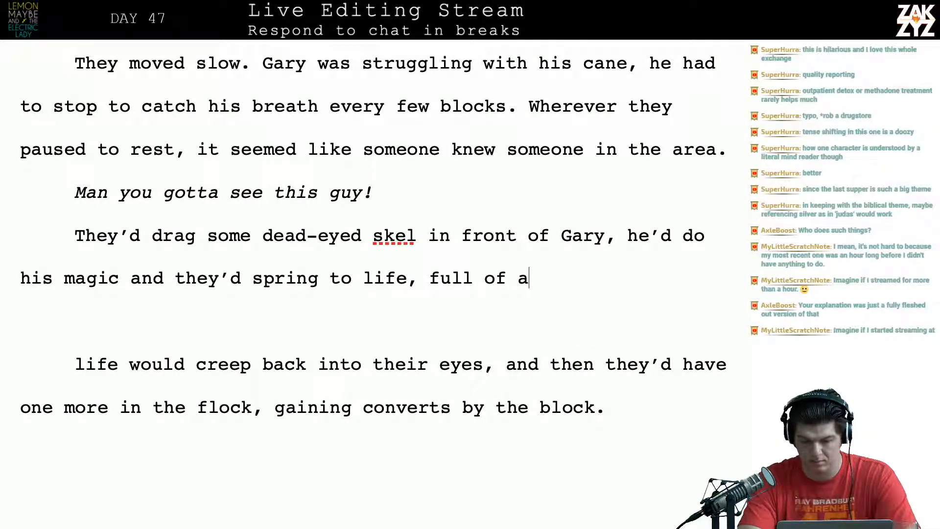
text(suddun)
key(BackSpace)
text(en)
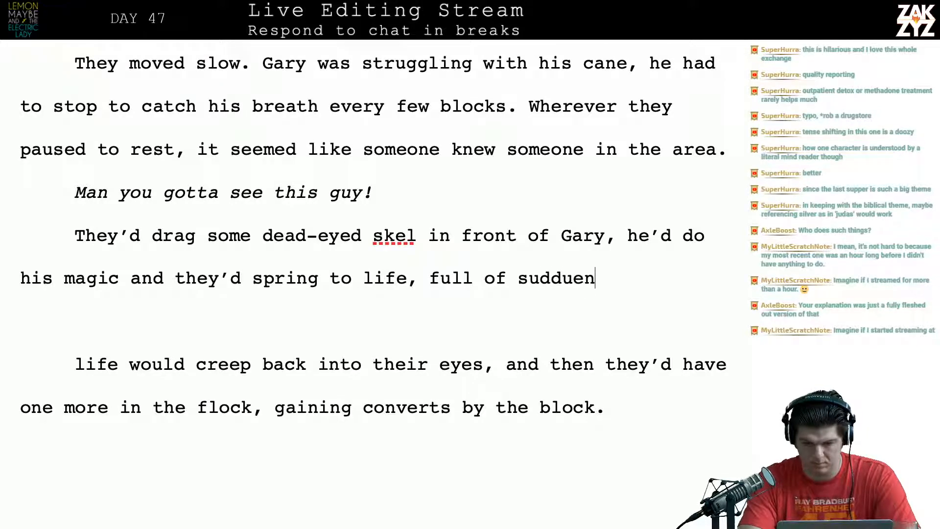
key(BackSpace)
key(BackSpace)
key(BackSpace)
text(en purpo)
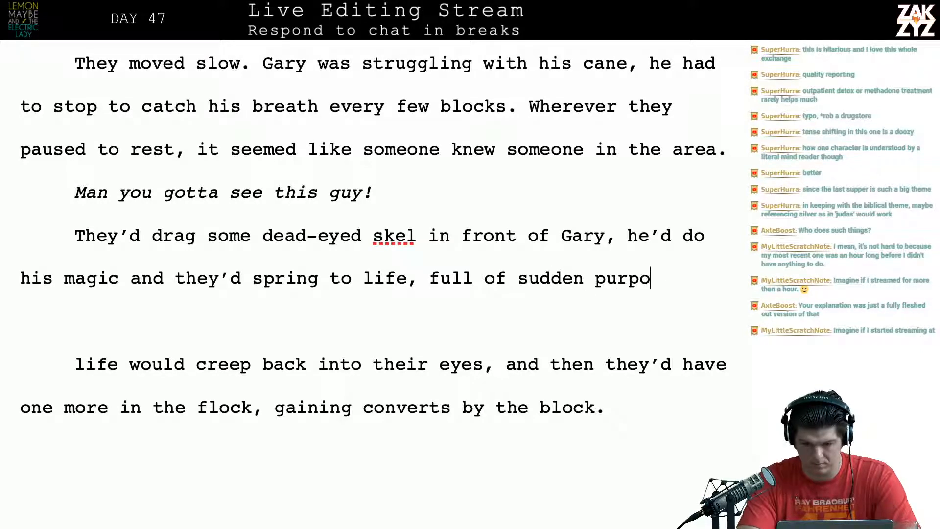
text(se. Block bly)
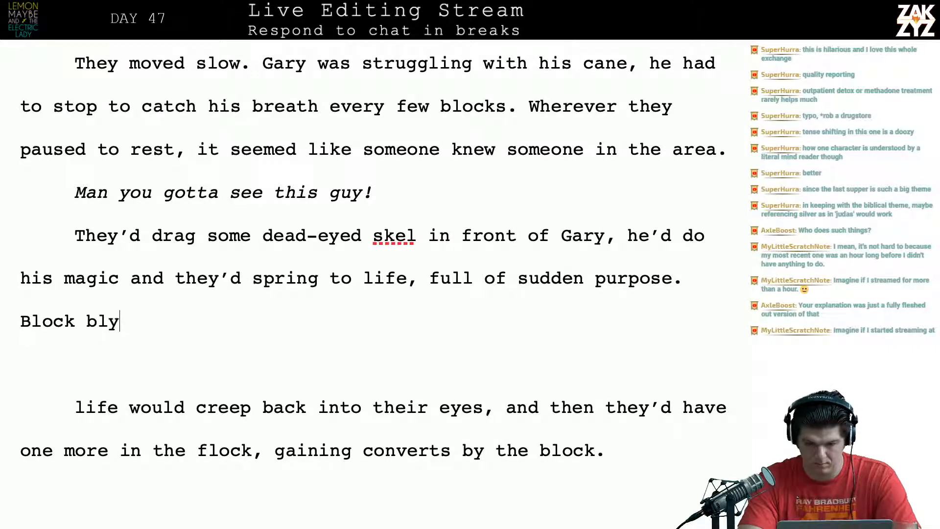
Replace the false start "Block bly" after "sudden purpose." with the sentence "Then they'd come with them.".
key(BackSpace)
key(BackSpace)
key(BackSpace)
key(BackSpace)
key(BackSpace)
key(BackSpace)
key(BackSpace)
key(BackSpace)
key(BackSpace)
text(They)
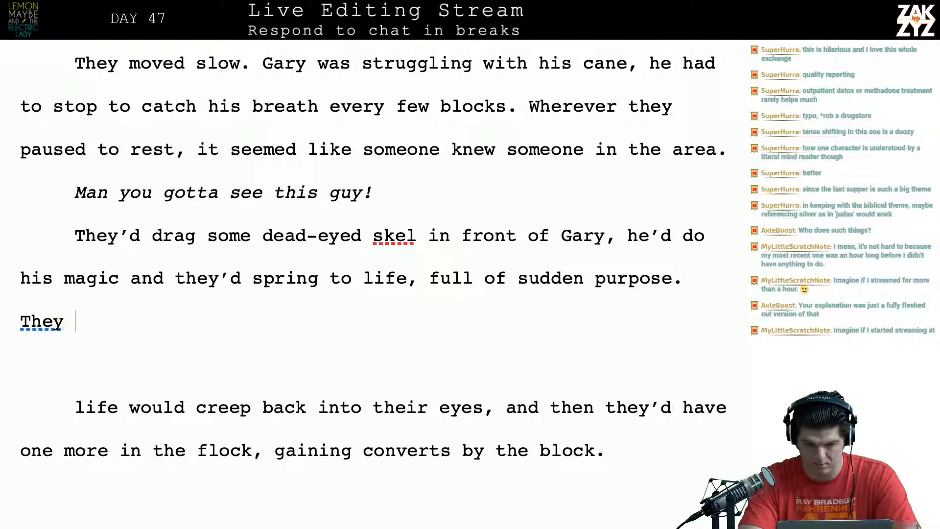
key(BackSpace)
text(they'd )
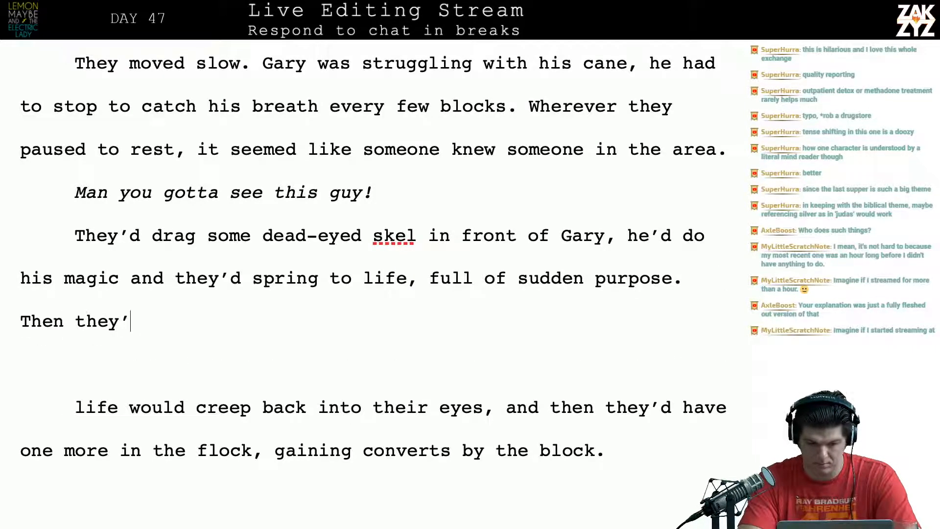
text(come with th)
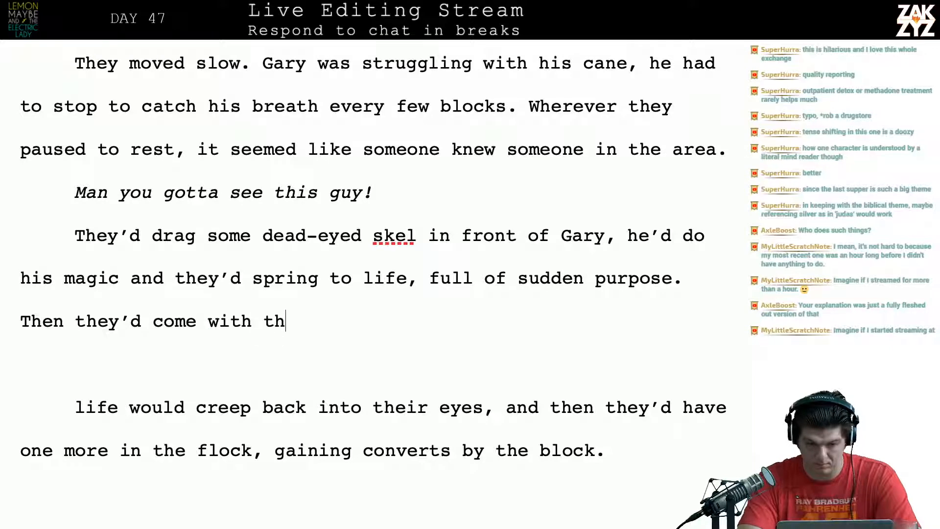
End the paragraph with "Block by block, adding converts to the flock.".
text(em. Block by )
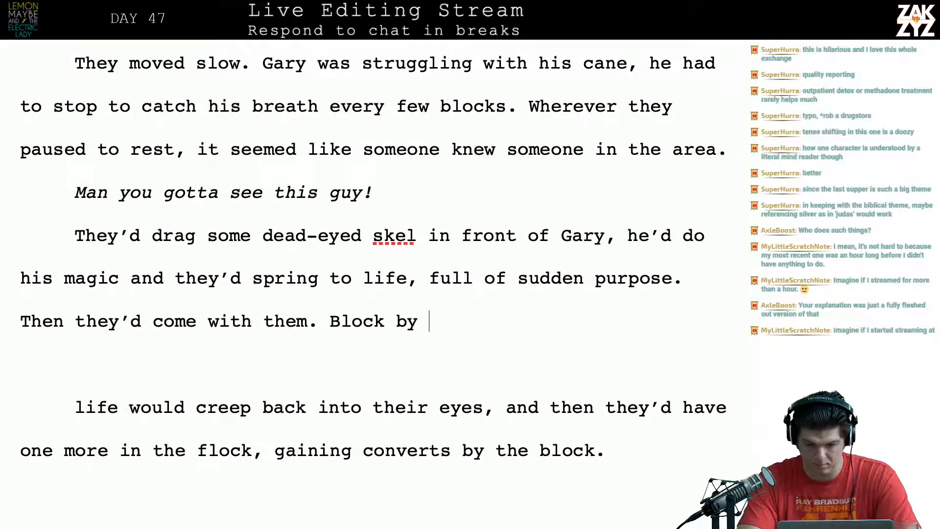
text(block, adding convers)
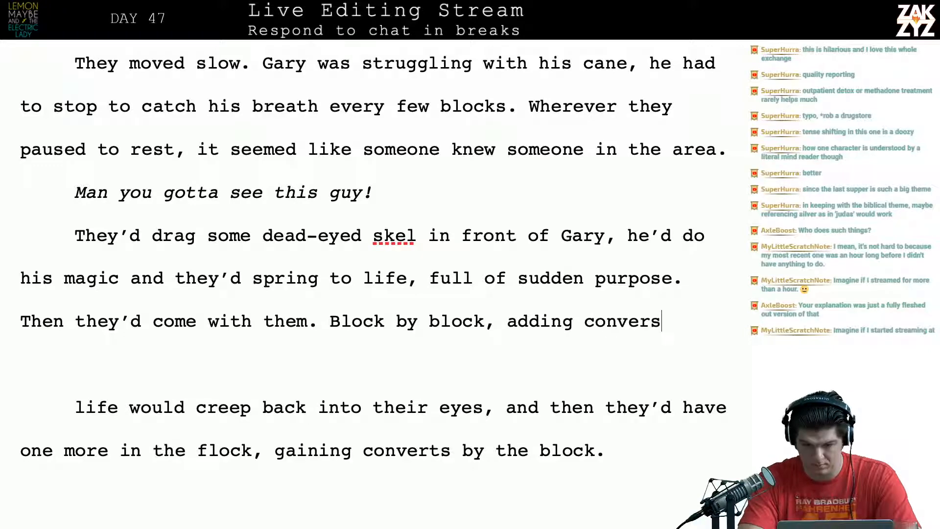
key(BackSpace)
text(ts t)
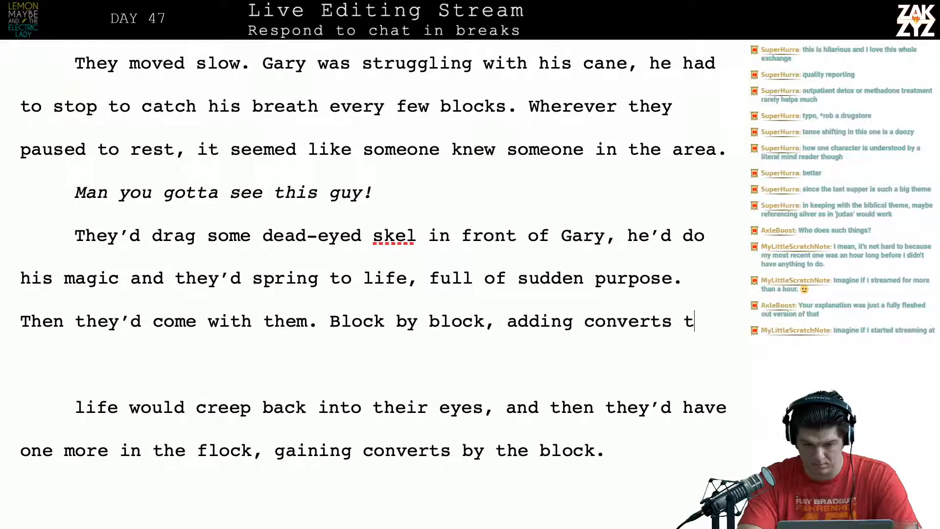
text(o the flock.)
Delete the blank line and the leftover text from "life would creep back into their eyes" through "gaining converts by the block.".
key(shift+Down)
key(shift+Down)
key(shift+Down)
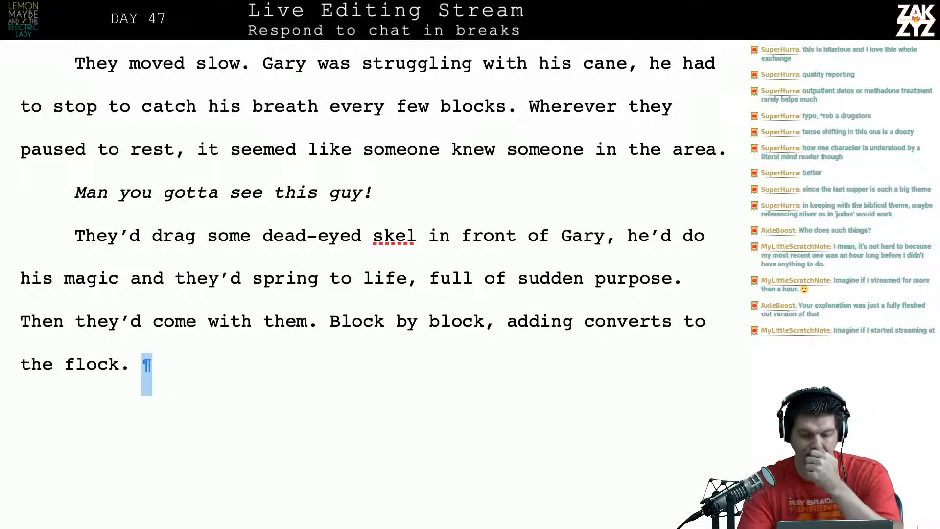
key(shift+Down)
key(shift+Up)
key(shift+Right)
key(shift+Right)
key(shift+Right)
key(shift+Right)
key(shift+Right)
key(shift+Right)
key(shift+Right)
key(shift+Right)
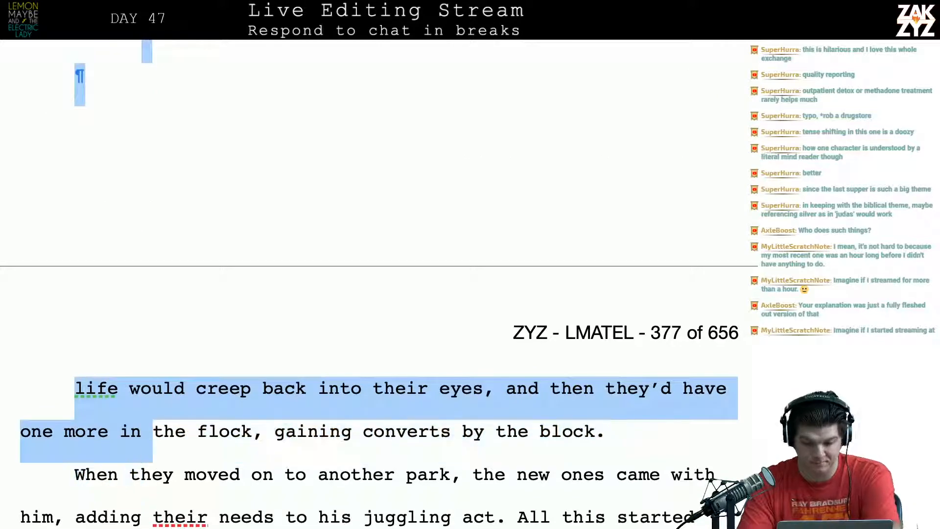
key(shift+Right)
key(shift+Right)
key(shift+Right)
key(shift+Right)
key(shift+Right)
key(shift+Right)
key(shift+Right)
key(shift+Right)
key(shift+Right)
key(shift+Right)
key(shift+Right)
key(shift+Right)
key(shift+Right)
key(shift+Right)
key(shift+Right)
key(shift+Right)
key(shift+Right)
key(shift+Right)
key(shift+Right)
key(shift+Right)
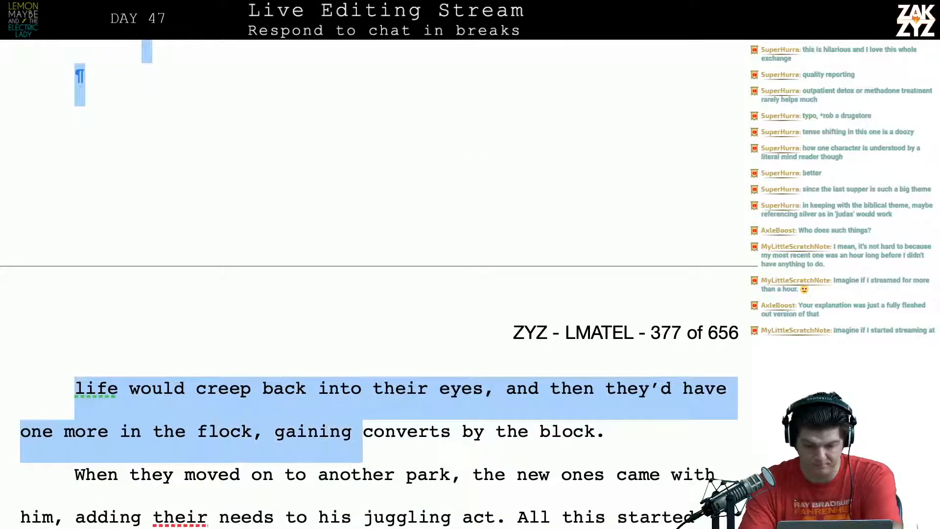
key(shift+Right)
key(shift+Right)
key(shift+Right)
key(shift+Right)
key(shift+Right)
key(shift+Right)
key(shift+Right)
key(shift+Right)
key(shift+Right)
key(shift+Right)
key(shift+Right)
key(shift+Right)
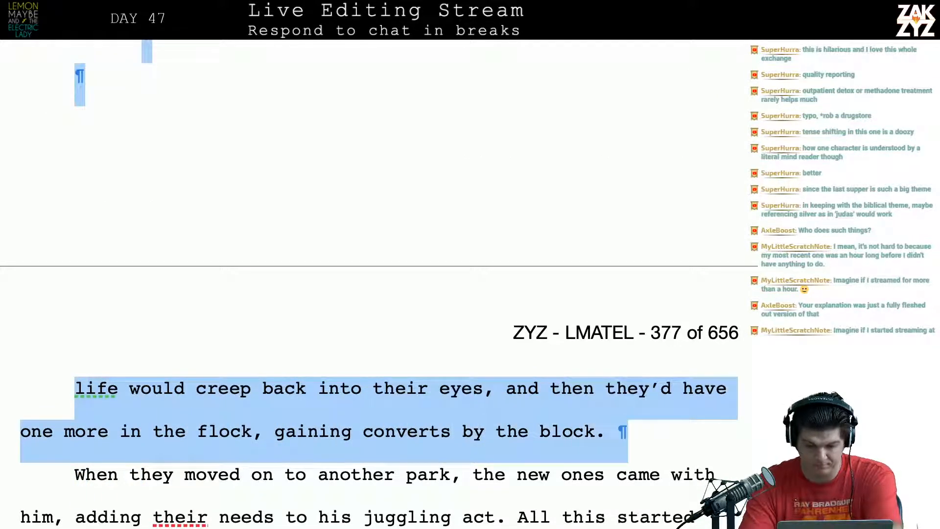
key(shift+Right)
key(shift+Right)
key(shift+Left)
key(BackSpace)
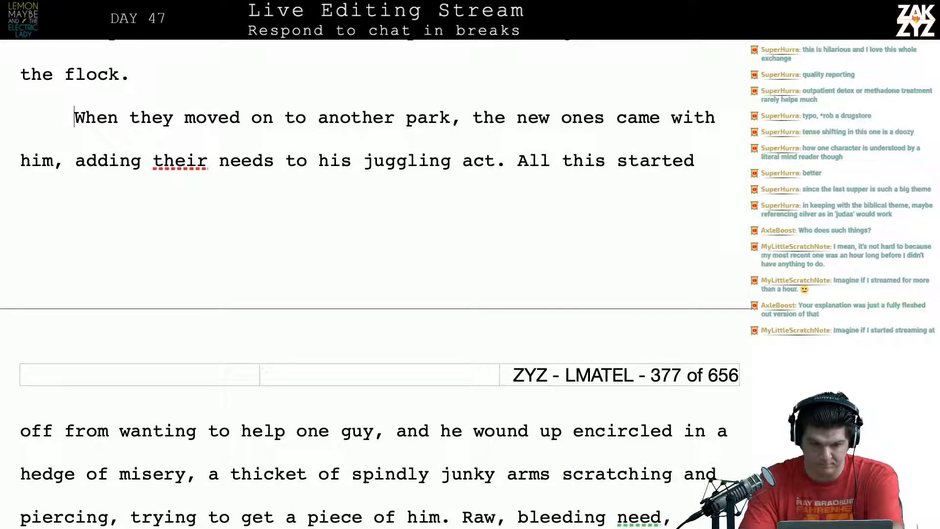
Open the paragraph, before "When they moved on", with "The new ones brought their own needs with them, adding to Gary's juggling act.".
key(Up)
key(Up)
key(Up)
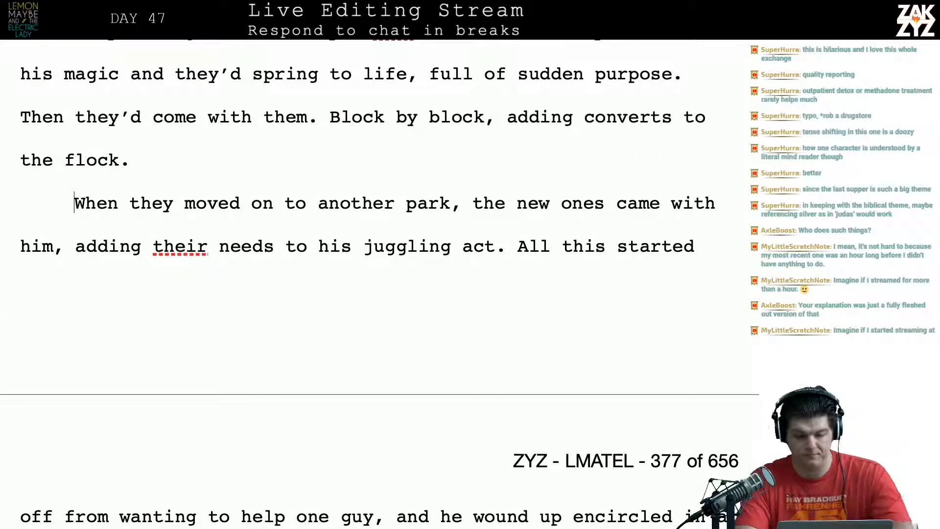
text(The new one)
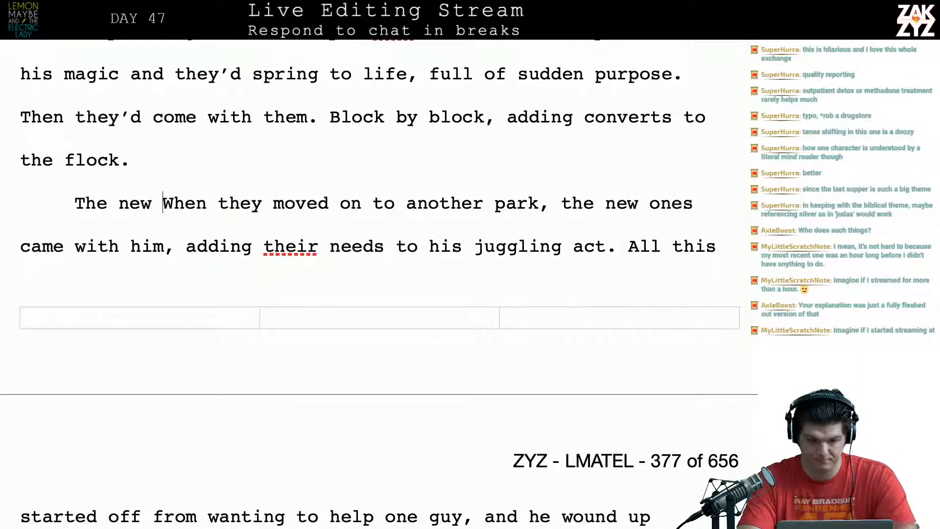
text(s bor)
key(BackSpace)
key(BackSpace)
text(rought t)
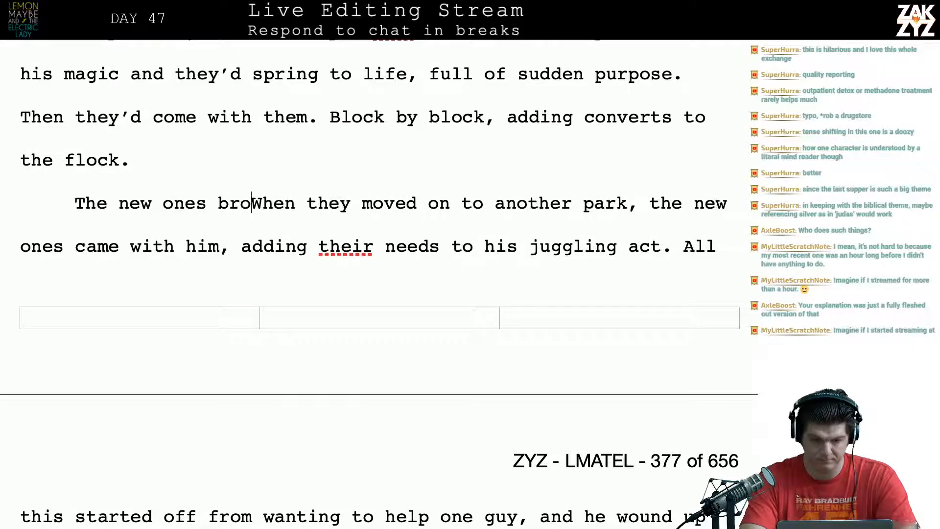
text(heir wow)
key(BackSpace)
key(BackSpace)
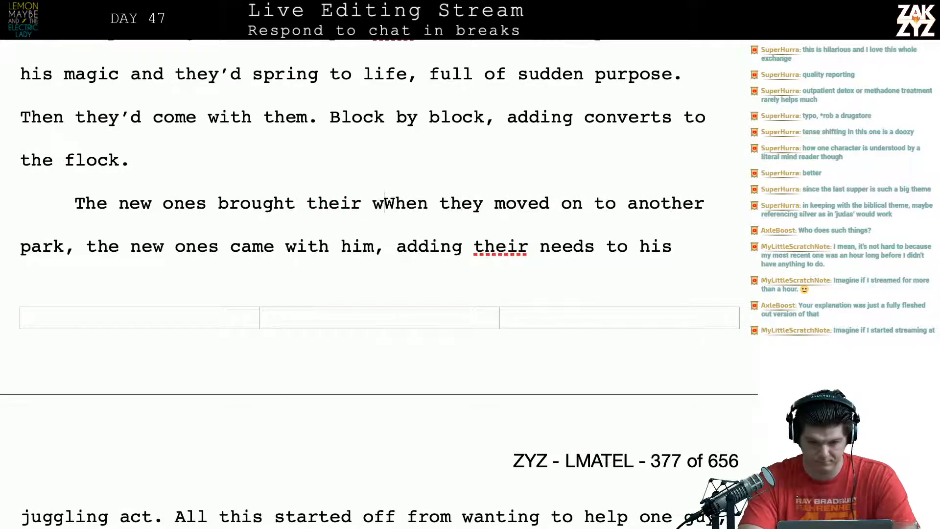
key(BackSpace)
text(o)
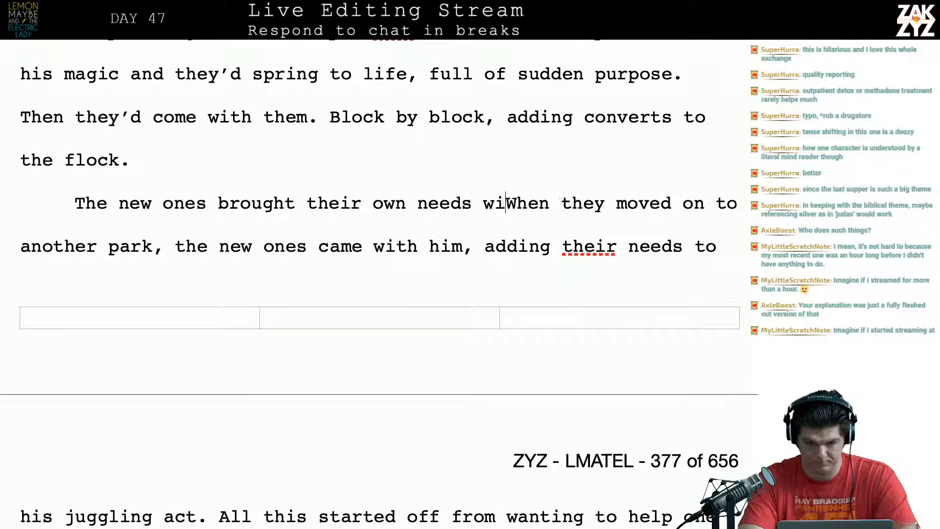
text(wn needs with them, )
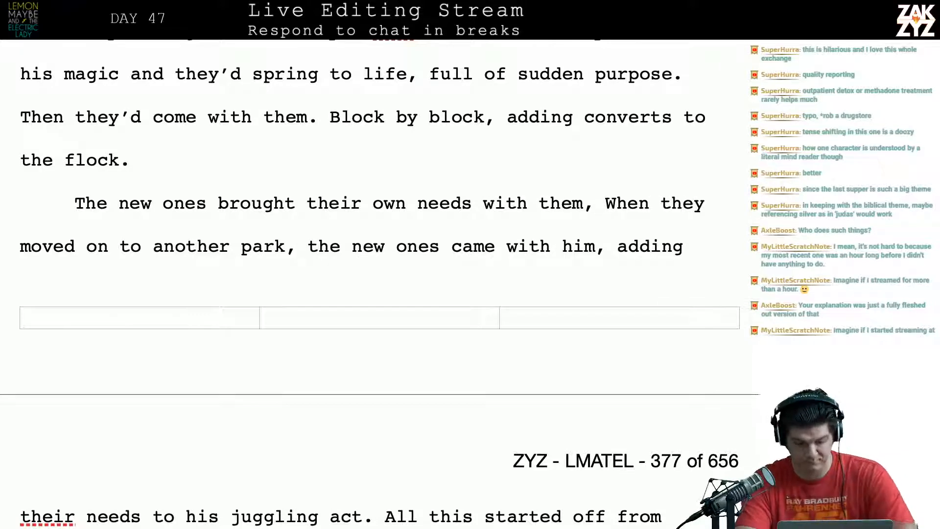
text(adding to Gary)
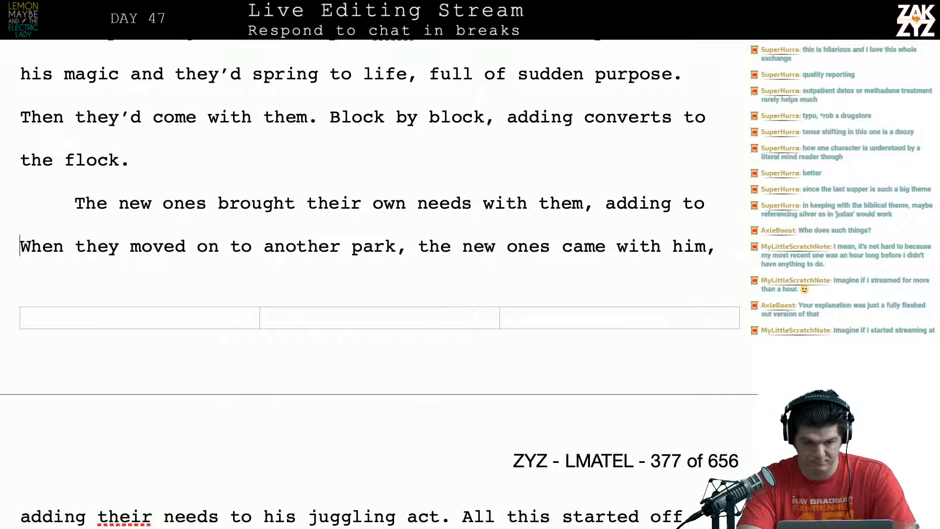
text('s juggling act)
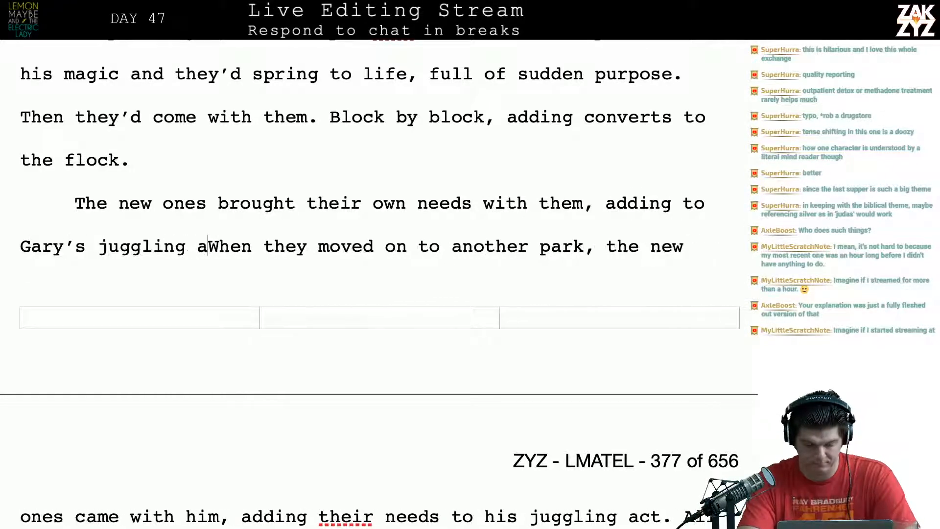
text(.)
Delete the old sentence from "When they moved on to another park" through "adding their needs to his juggling act.".
key(shift+Down)
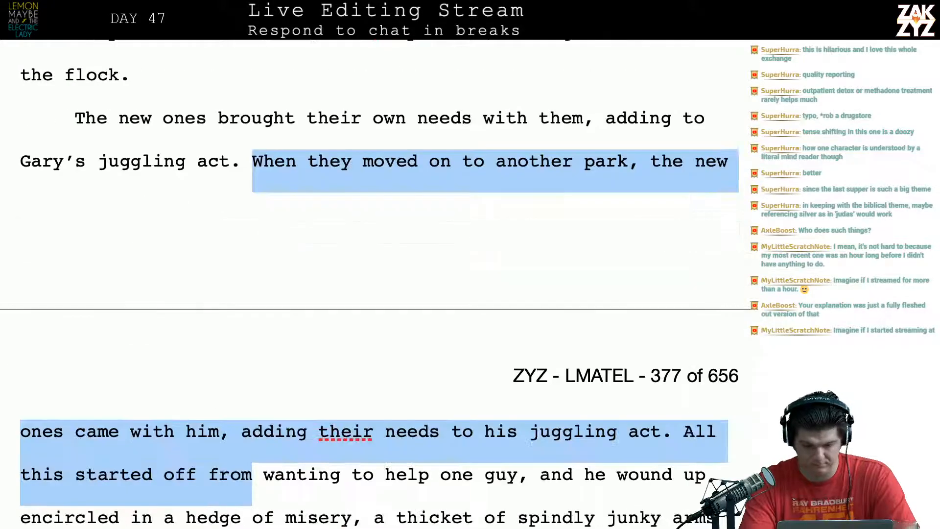
key(shift+Right)
key(shift+Right)
key(shift+Right)
key(shift+Right)
key(shift+Right)
key(shift+Right)
key(shift+Right)
key(shift+Right)
key(shift+Right)
key(shift+Right)
key(shift+Right)
key(shift+Right)
key(shift+Right)
key(shift+Right)
key(shift+Right)
key(shift+Right)
key(shift+Right)
key(shift+Right)
key(shift+Right)
key(shift+Right)
key(shift+Right)
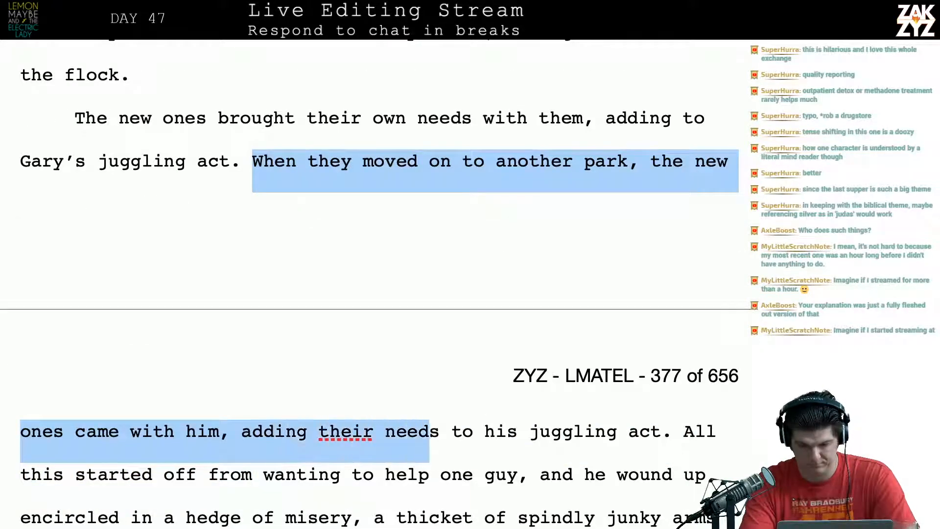
key(shift+Right)
key(shift+Right)
key(shift+Right)
key(shift+Right)
key(shift+Right)
key(shift+Right)
key(shift+Right)
key(shift+Right)
key(shift+Right)
key(shift+Right)
key(shift+Right)
key(shift+Right)
key(shift+Right)
key(shift+Right)
key(shift+Right)
key(shift+Right)
key(shift+Right)
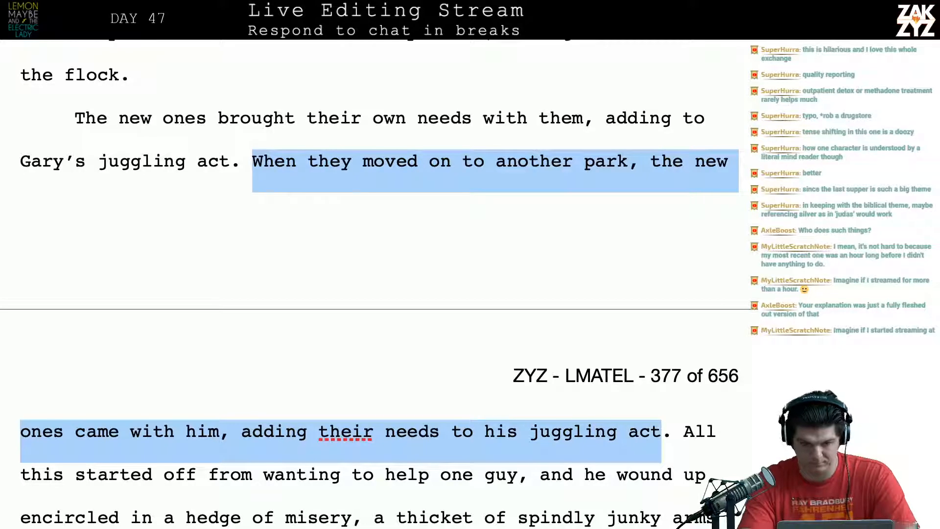
key(BackSpace)
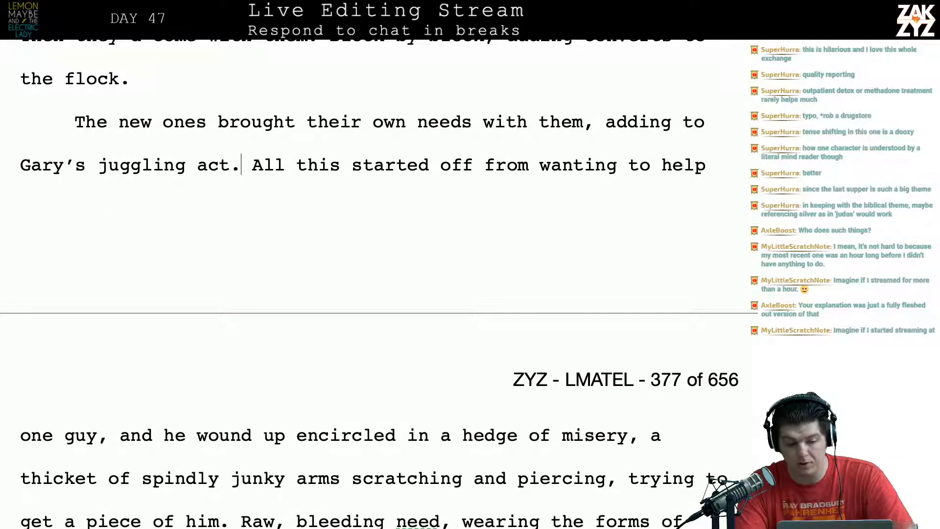
scroll(363, 475, down, 1)
click(363, 474)
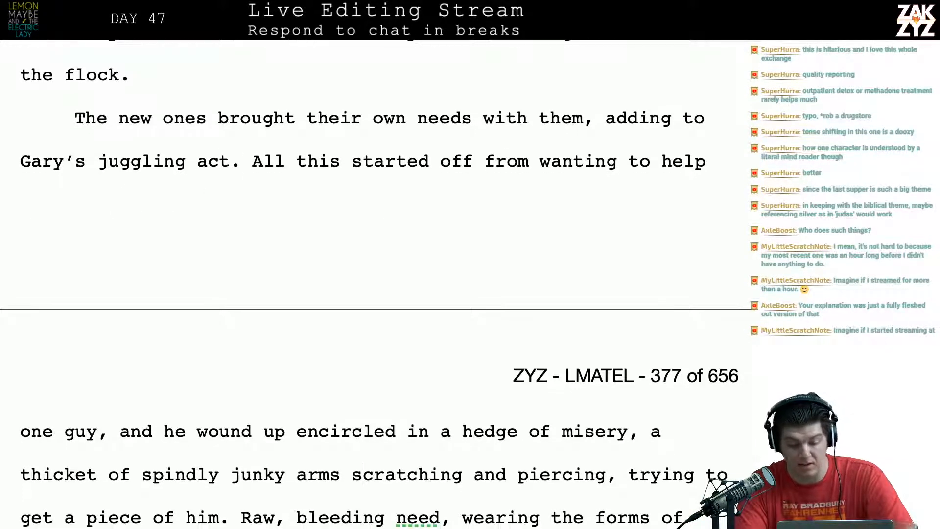
key(Down)
key(Down)
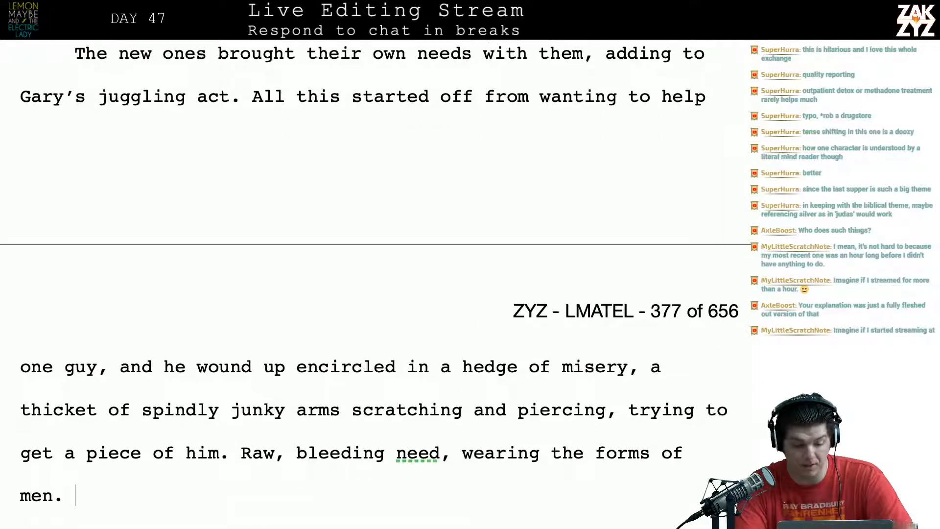
scroll(113, 181, down, 3)
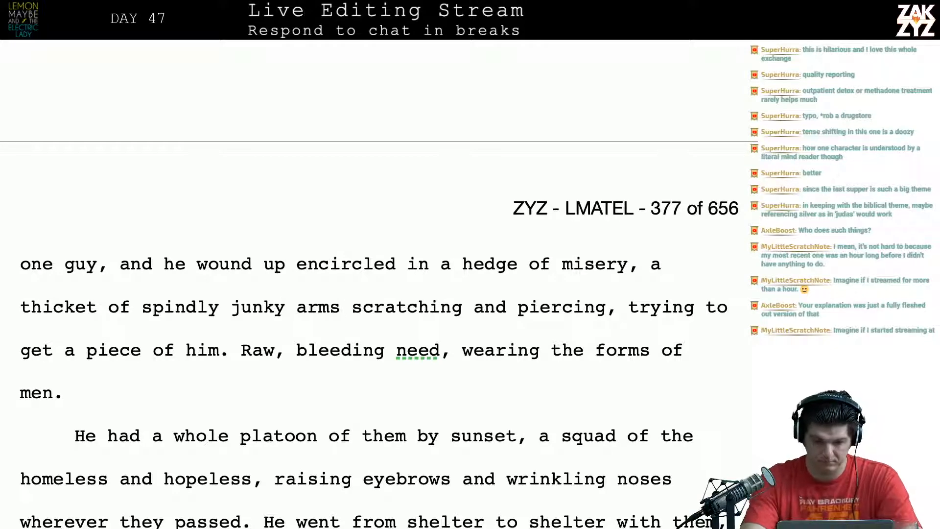
Break the paragraph after "a thicket of spindly junky arms" and continue the sentence with ", and filthy".
text(,)
key(Return)
key(Return)
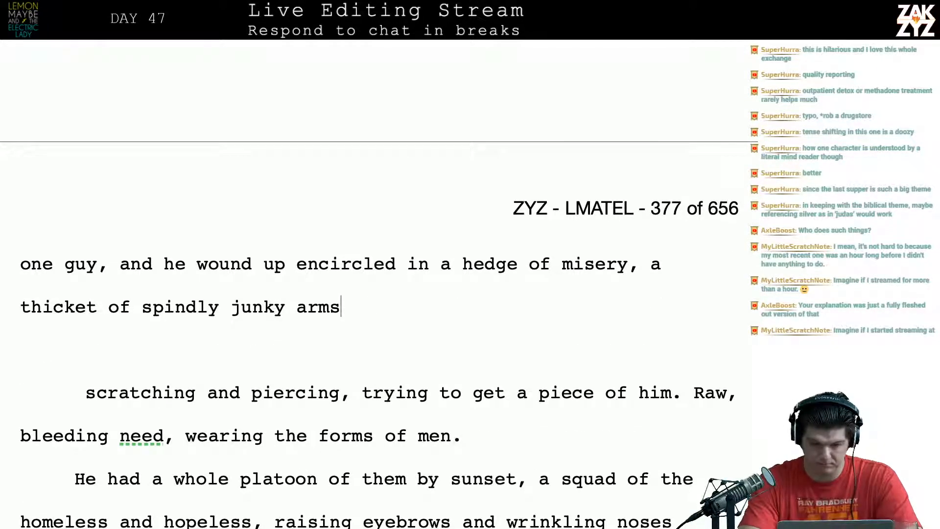
text(, and f)
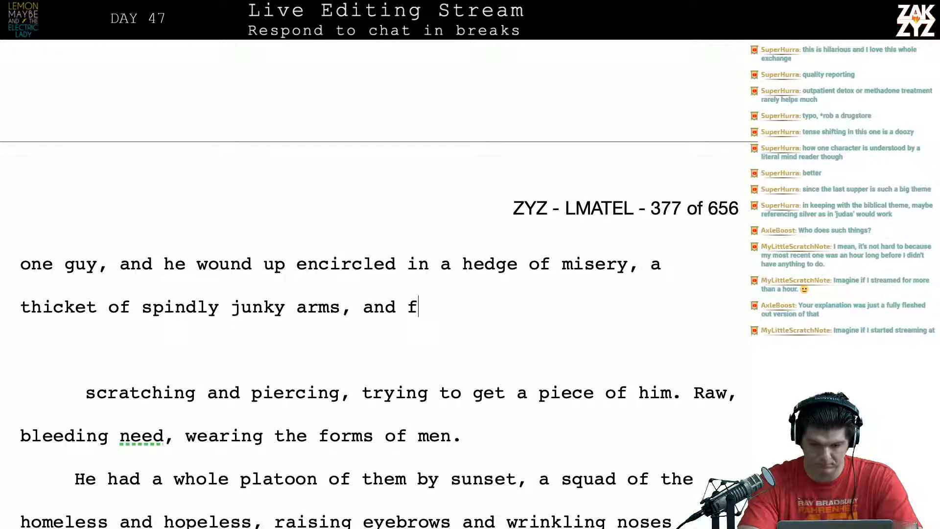
text(ilthy)
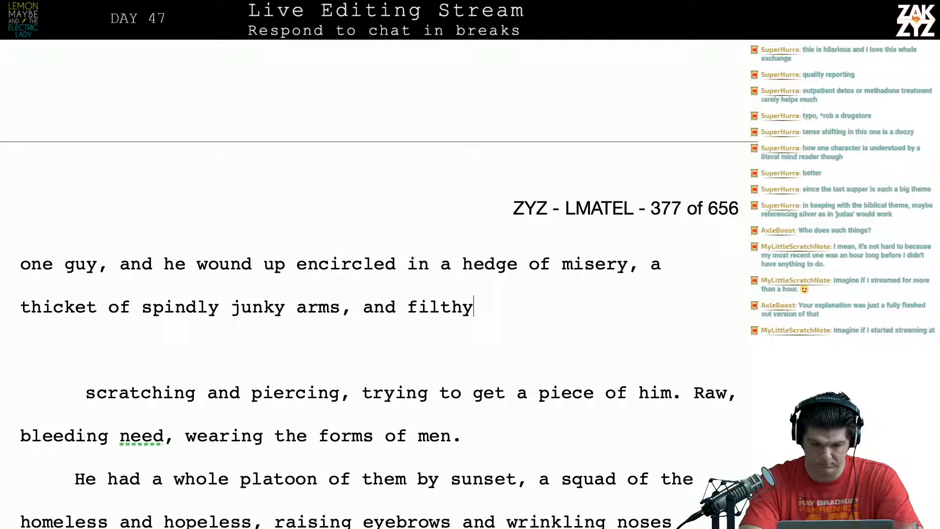
Replace "and filthy" with "each wanting a piece of him." to finish the "spindly junky arms" sentence.
key(BackSpace)
key(BackSpace)
key(BackSpace)
key(BackSpace)
key(BackSpace)
key(BackSpace)
key(BackSpace)
key(BackSpace)
key(BackSpace)
key(BackSpace)
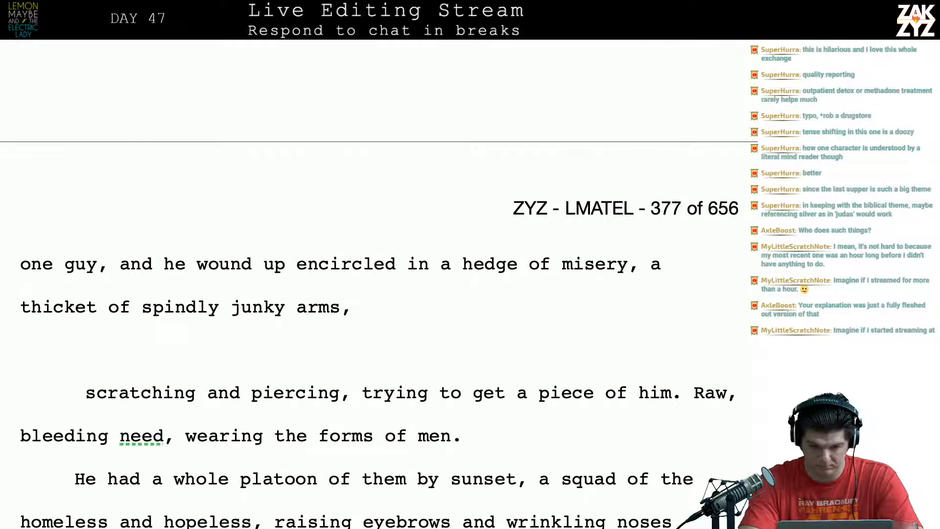
text(each wanting)
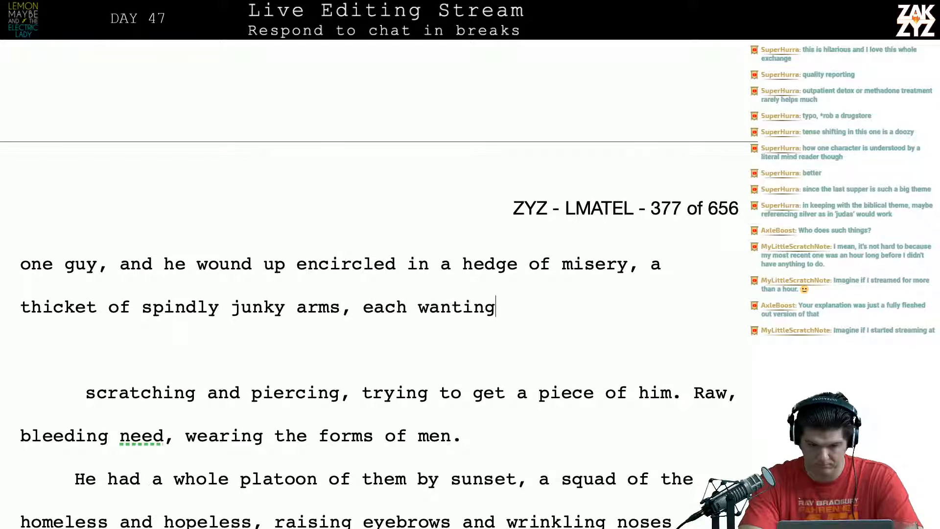
text( a piece of him.)
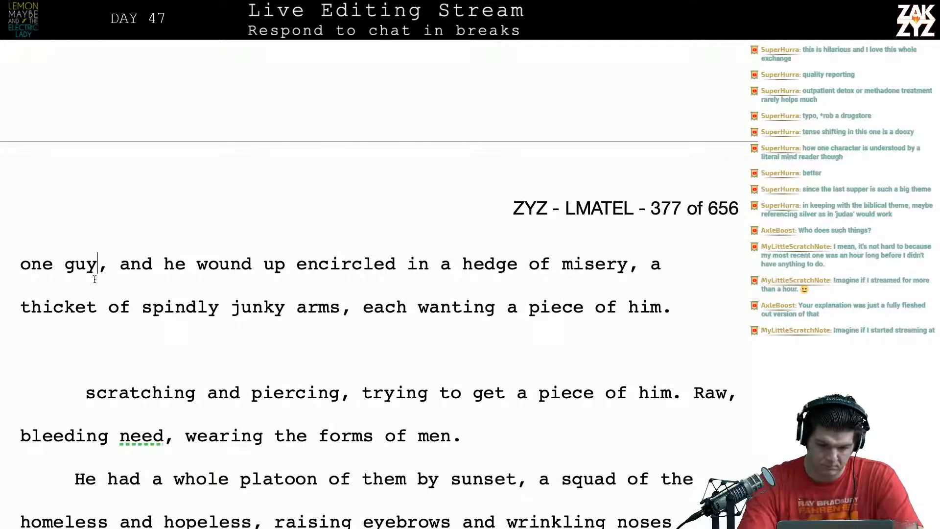
End the sentence after "one guy" with a period and change "and he wound up" to "He wound up".
key(Delete)
text(.)
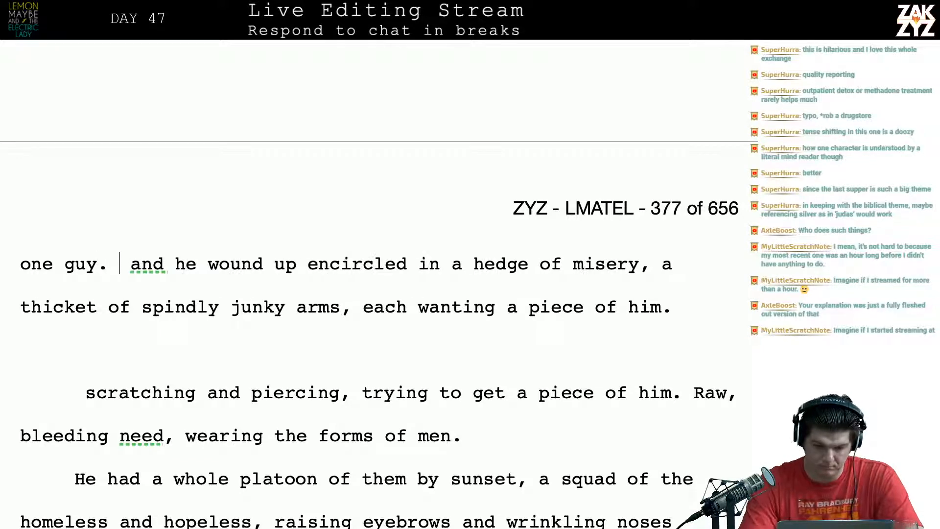
key(shift+Right)
key(shift+Right)
key(shift+Right)
key(shift+Right)
key(shift+Right)
key(shift+Right)
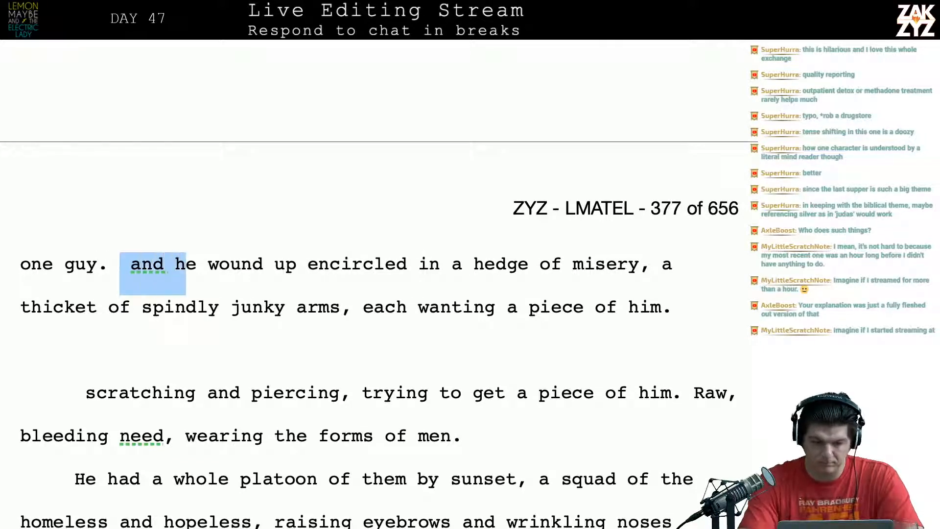
text(H)
key(Right)
key(Right)
key(Right)
key(Right)
key(Right)
key(Right)
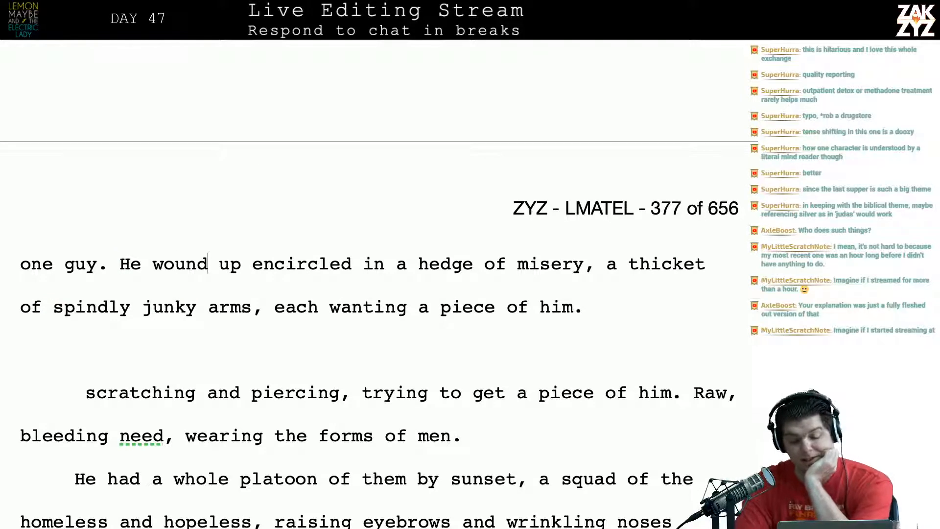
Delete the leftover line break and the fragment "scratching and piercing, trying to get a piece of him." before "Raw, bleeding need".
scroll(112, 238, down, 3)
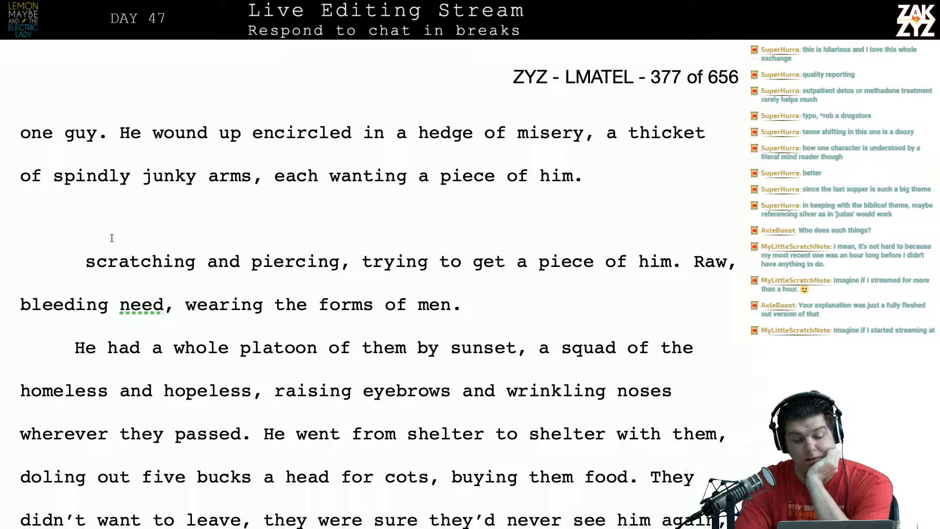
key(Right)
key(Down)
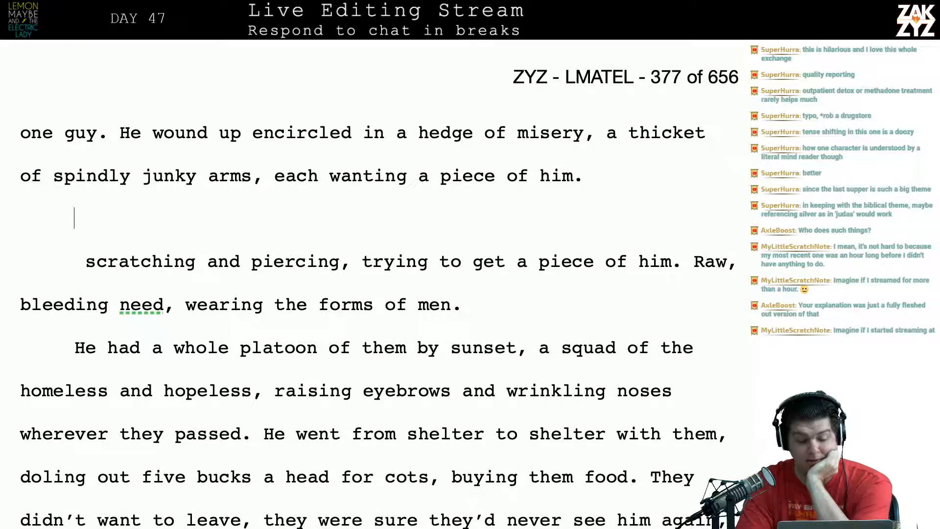
key(Down)
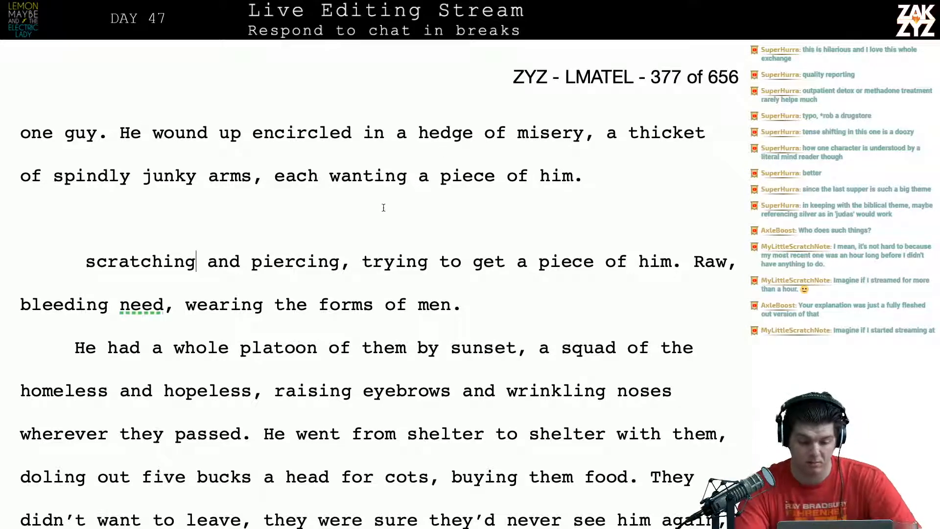
drag(681, 261, 543, 212)
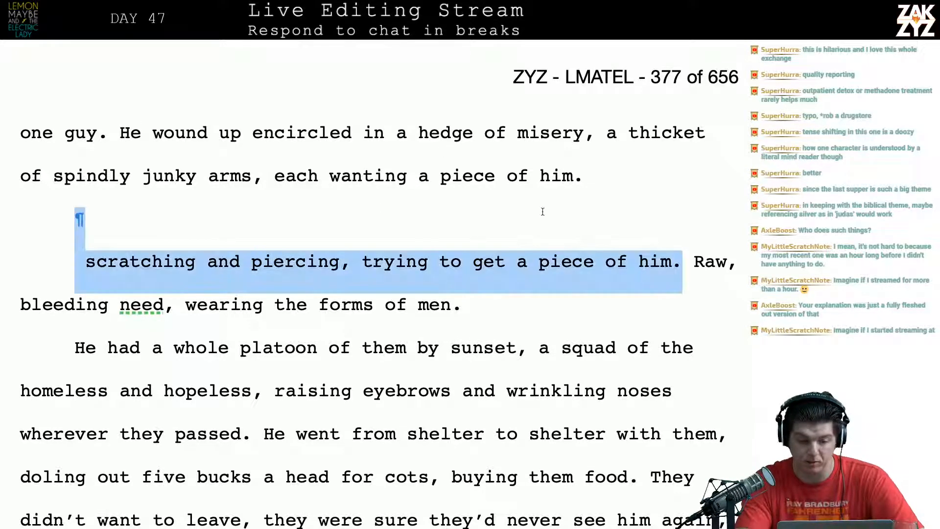
key(Delete)
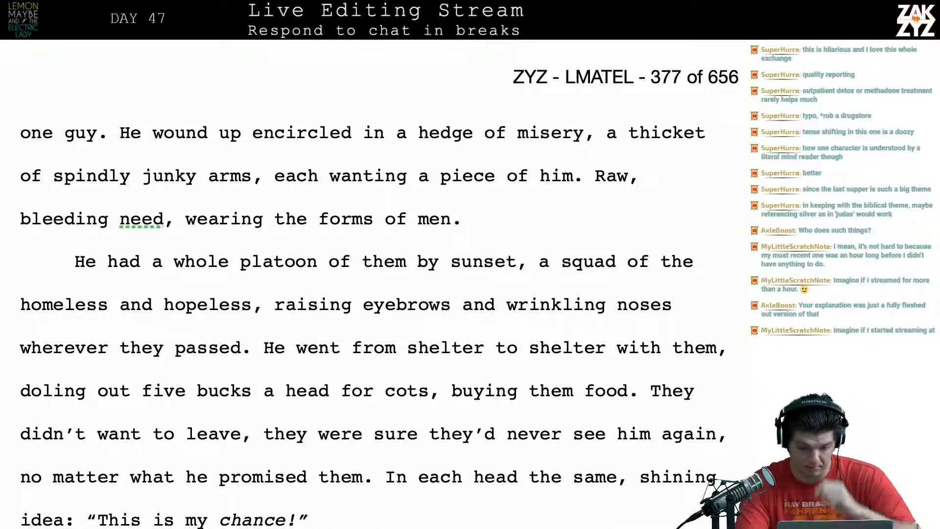
Open the next paragraph with the new sentence "By sunset, his initial three had become an entire platoon.".
key(Right)
key(Right)
key(Down)
key(Right)
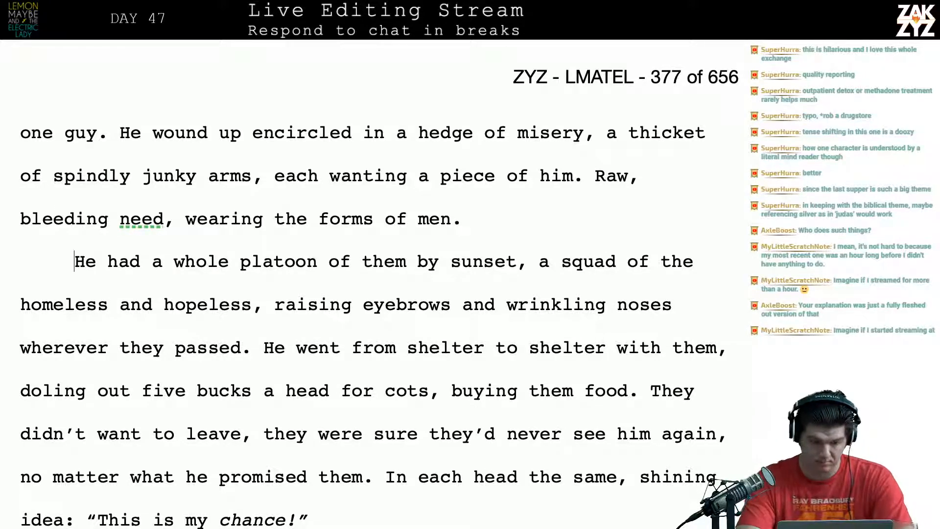
text(By sunset,)
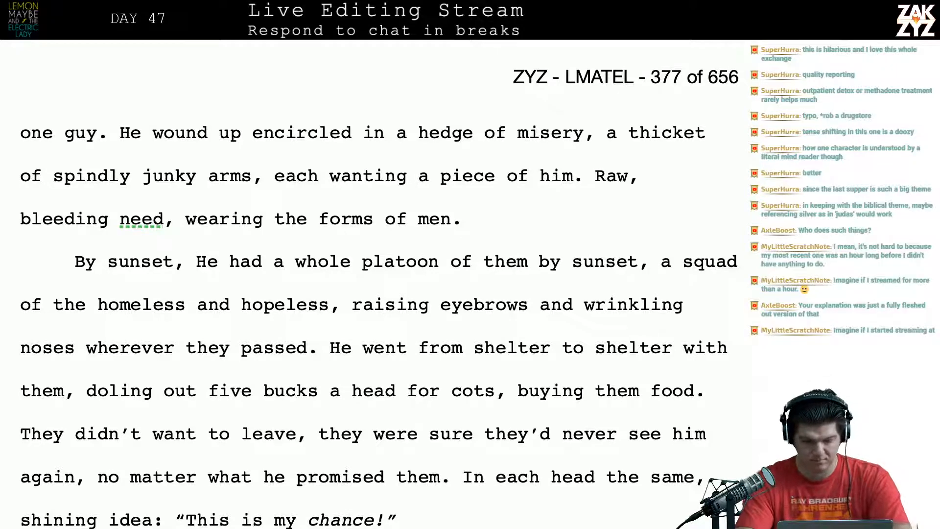
text( his three)
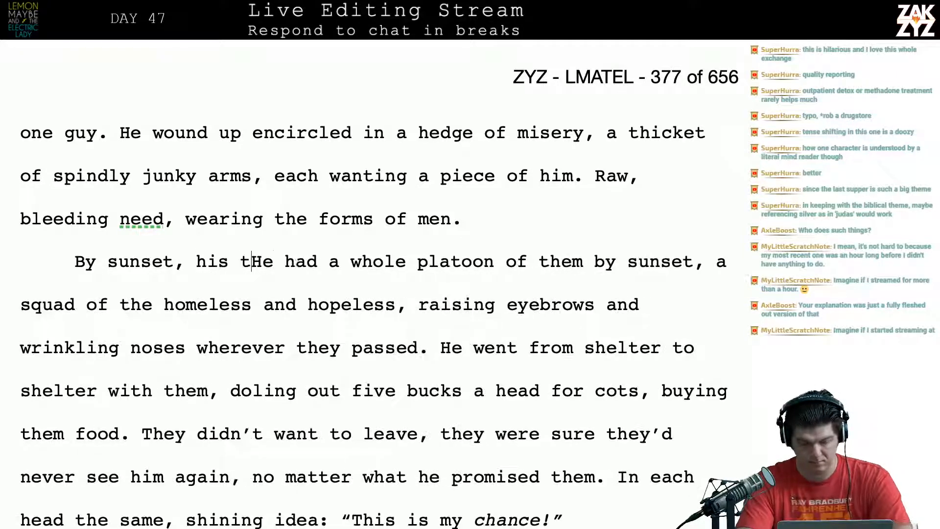
key(BackSpace)
key(BackSpace)
key(BackSpace)
key(BackSpace)
key(BackSpace)
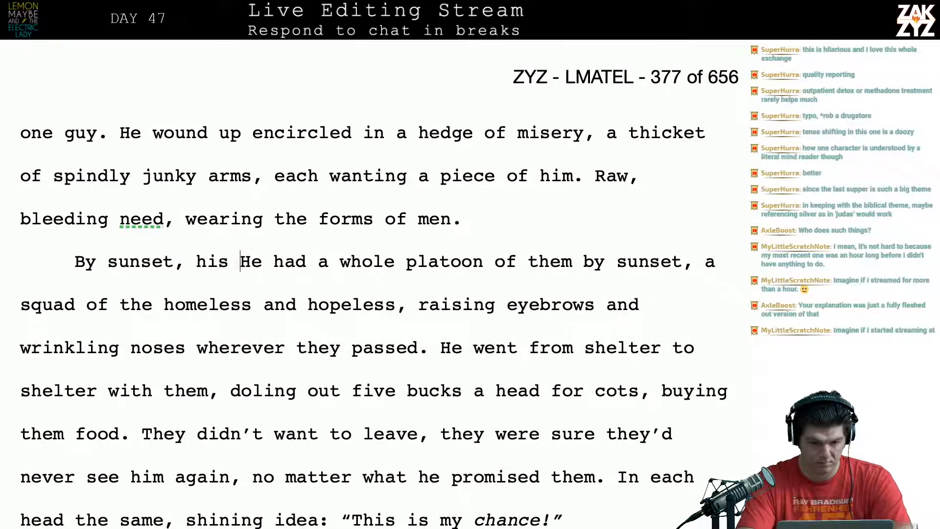
text(initial three )
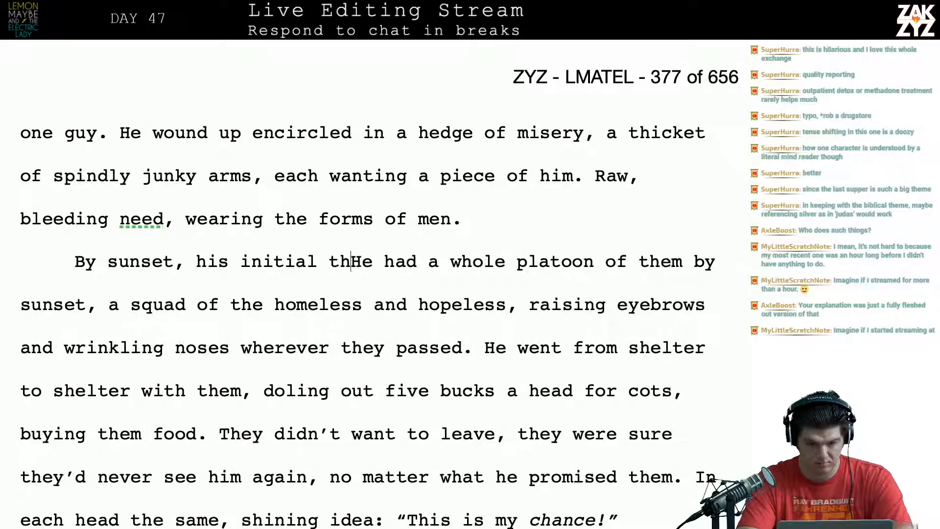
text(had become an )
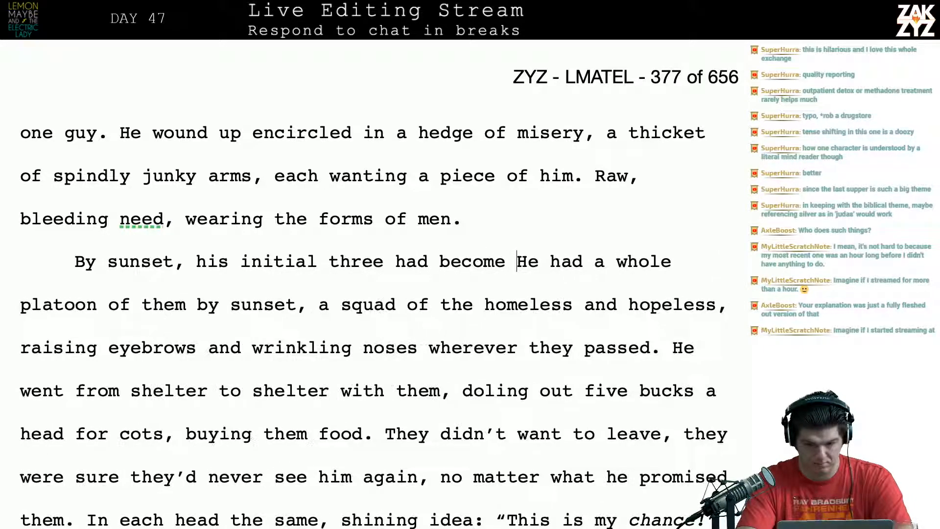
text(entire plato)
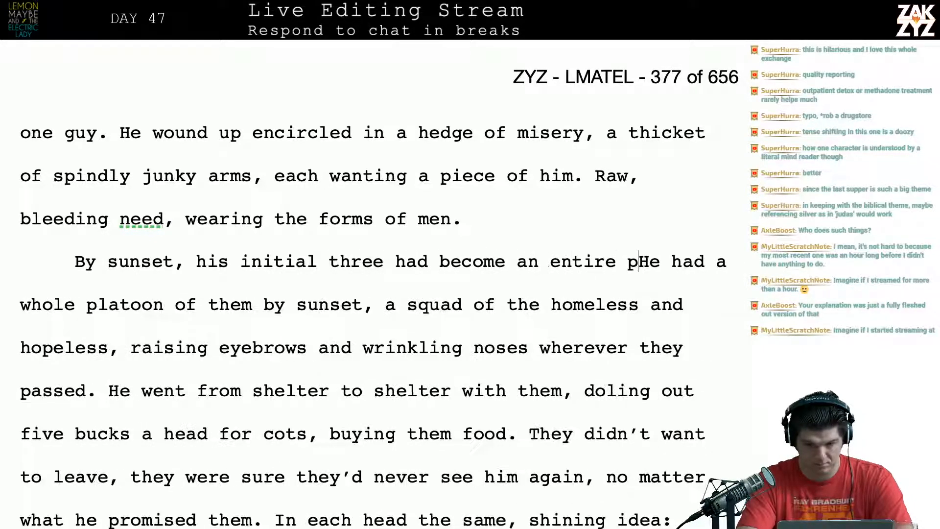
text(on.)
Replace "He had a whole platoon of them by sunset, a" with "A" before "squad of the homeless".
key(shift+End)
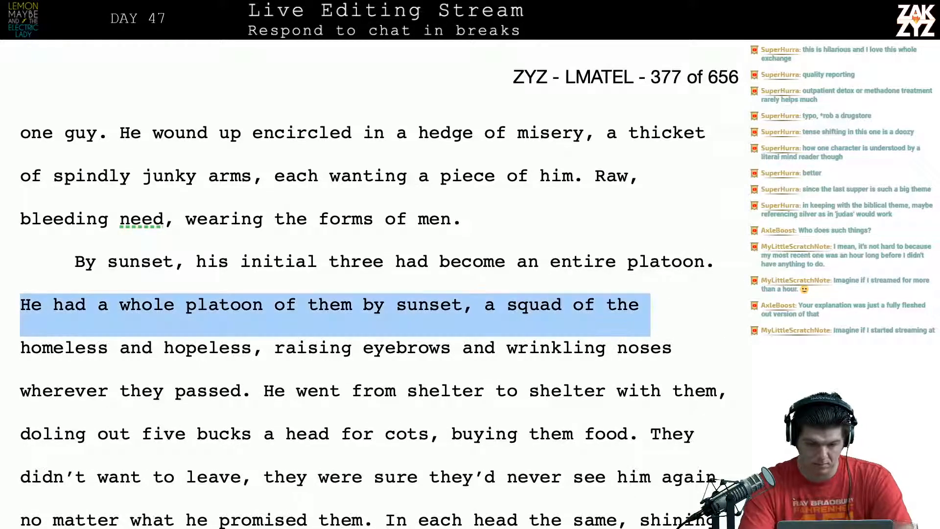
key(shift+Left)
key(shift+Left)
key(shift+Left)
key(shift+Left)
key(shift+Left)
key(shift+Left)
key(shift+Left)
key(shift+Left)
key(shift+Left)
key(shift+Left)
key(shift+Left)
key(shift+Left)
key(shift+Left)
key(shift+Left)
key(shift+Left)
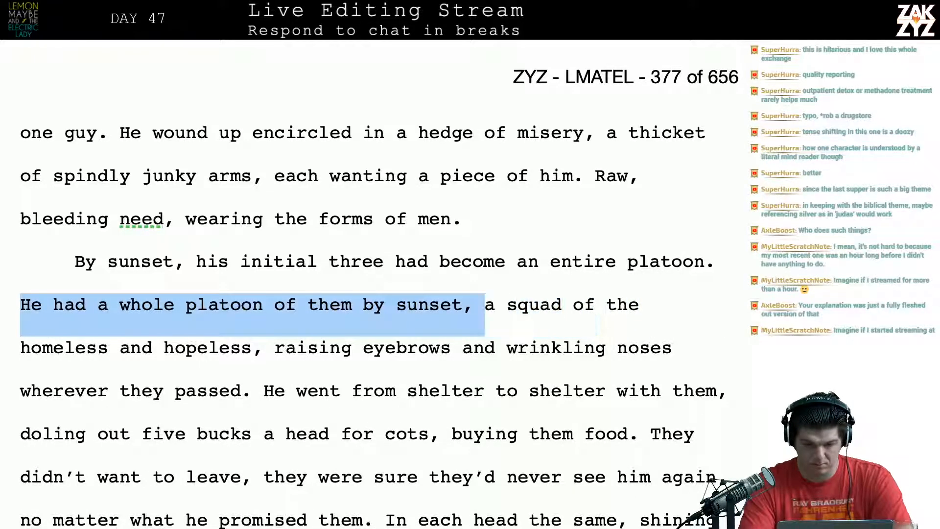
key(shift+Right)
text(A)
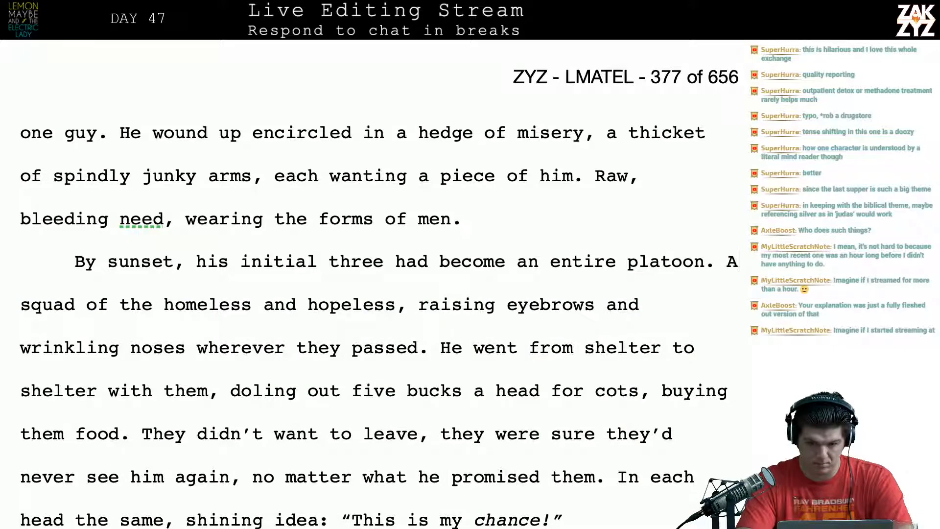
Replace "squad" with "tromping troop" before "of the homeless and hopeless".
text(tromping )
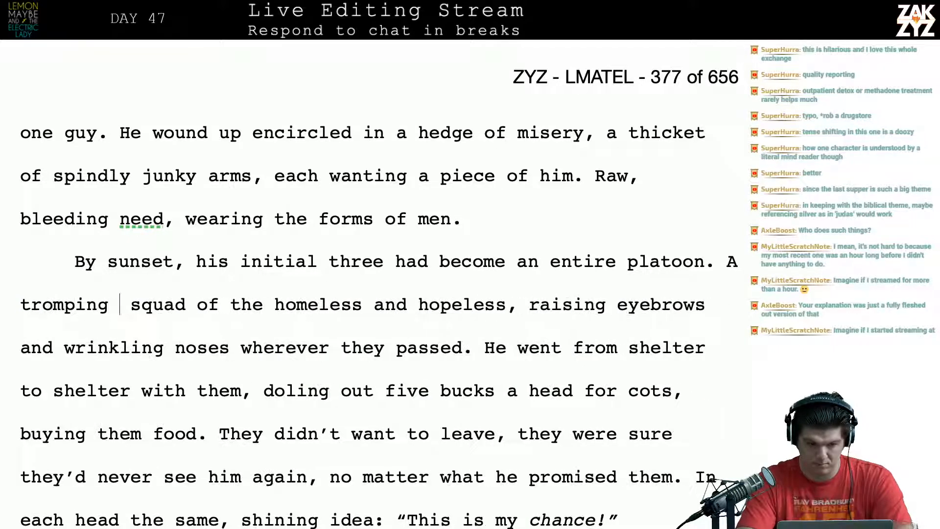
text(troop)
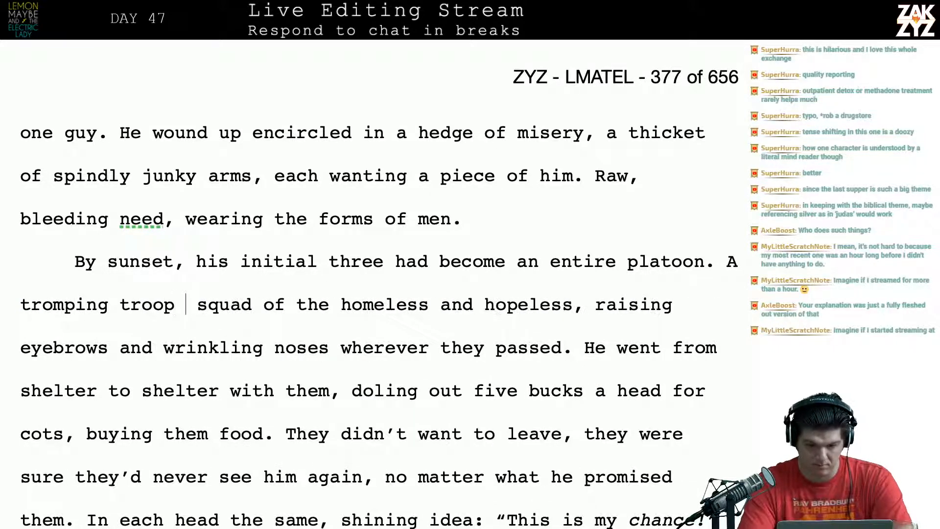
key(shift+Right)
key(shift+Right)
key(shift+Right)
key(shift+Right)
key(shift+Right)
key(shift+Right)
key(shift+Right)
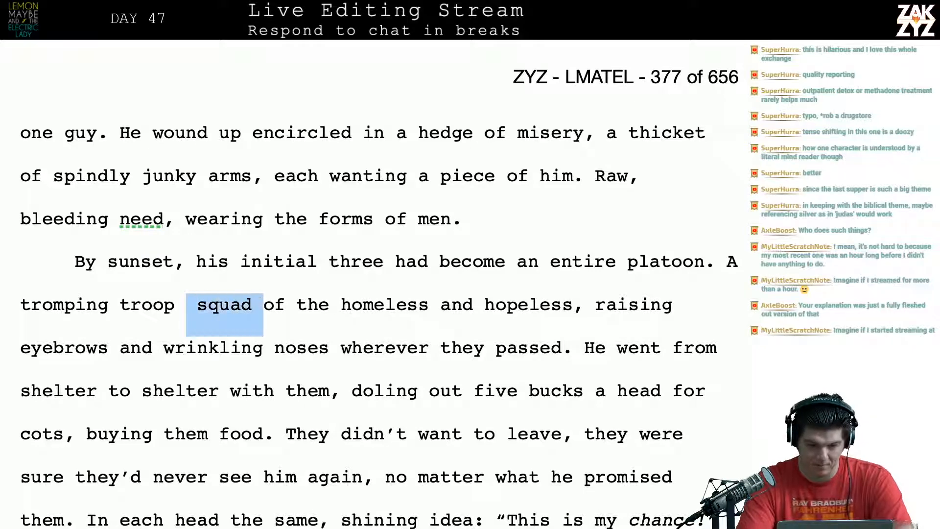
key(BackSpace)
Insert "followers" after "his initial three" in the paragraph's first sentence.
scroll(527, 214, down, 1)
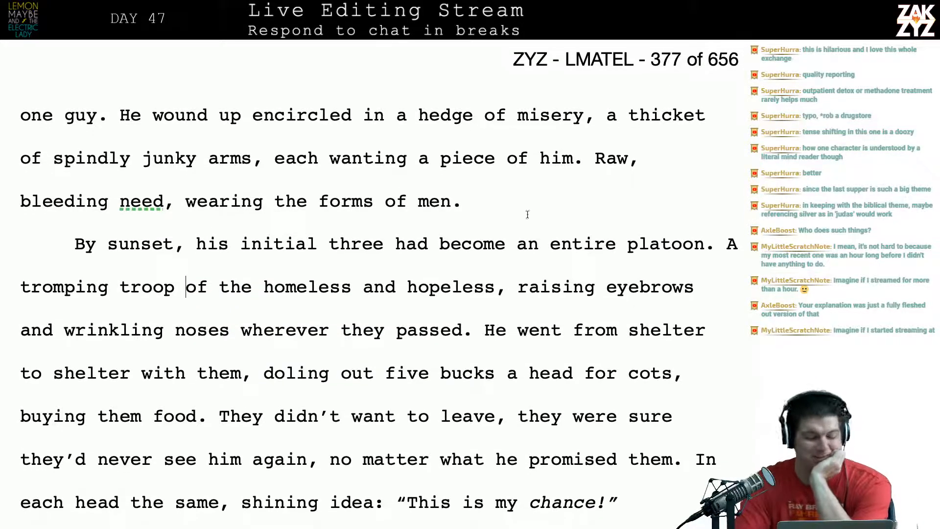
click(94, 290)
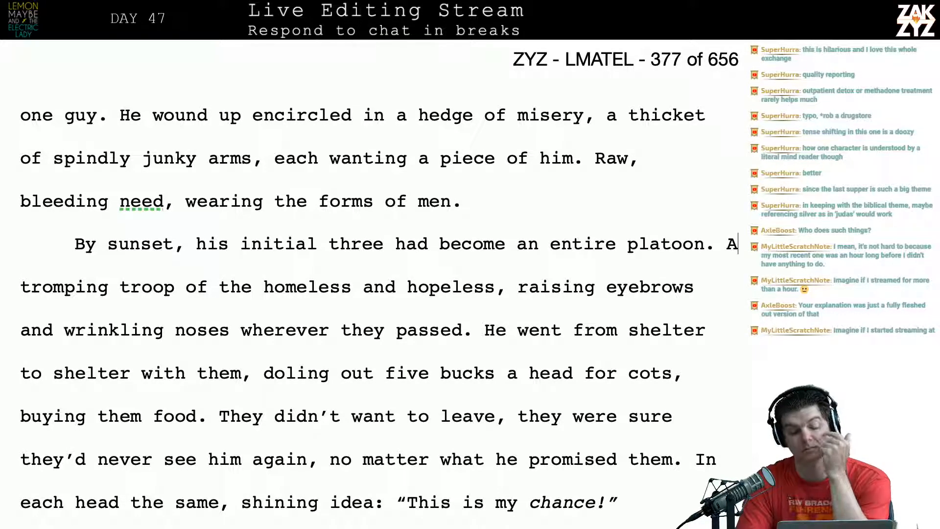
scroll(71, 287, down, 1)
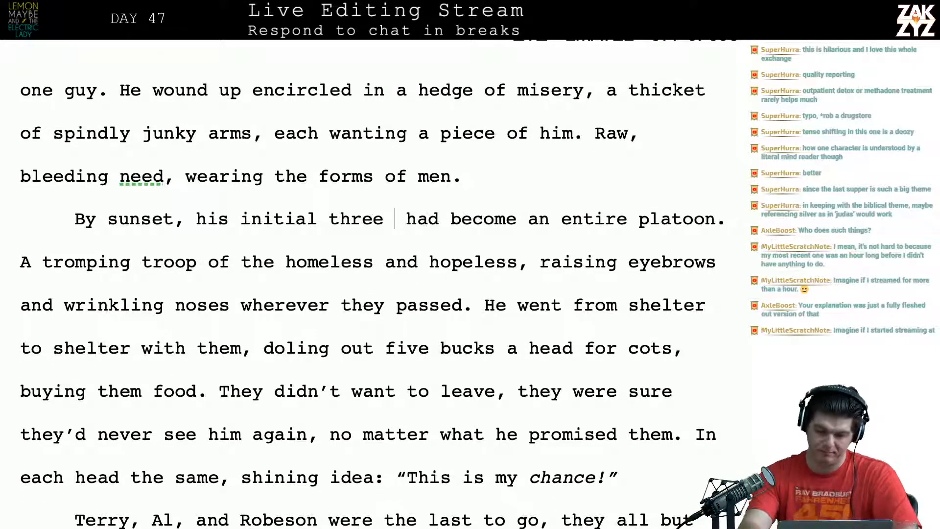
text(followers )
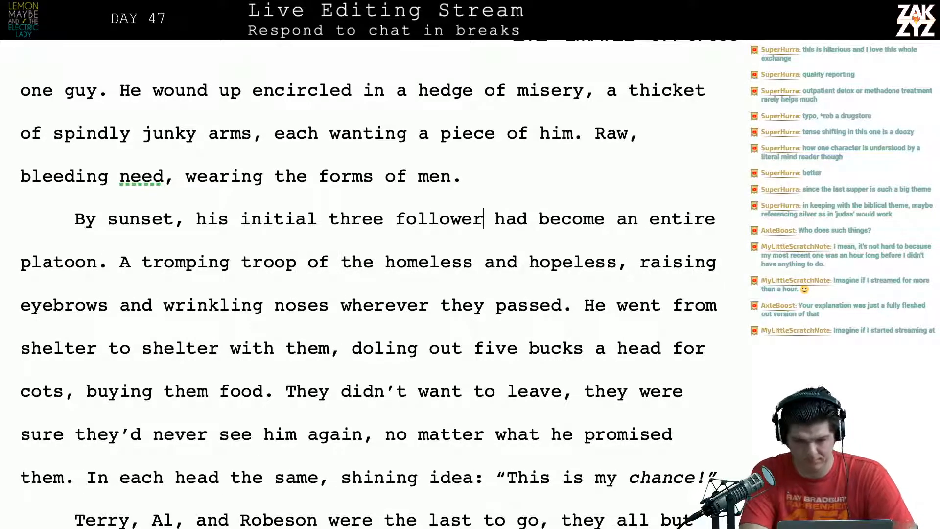
text(had)
key(BackSpace)
key(BackSpace)
key(BackSpace)
key(BackSpace)
key(BackSpace)
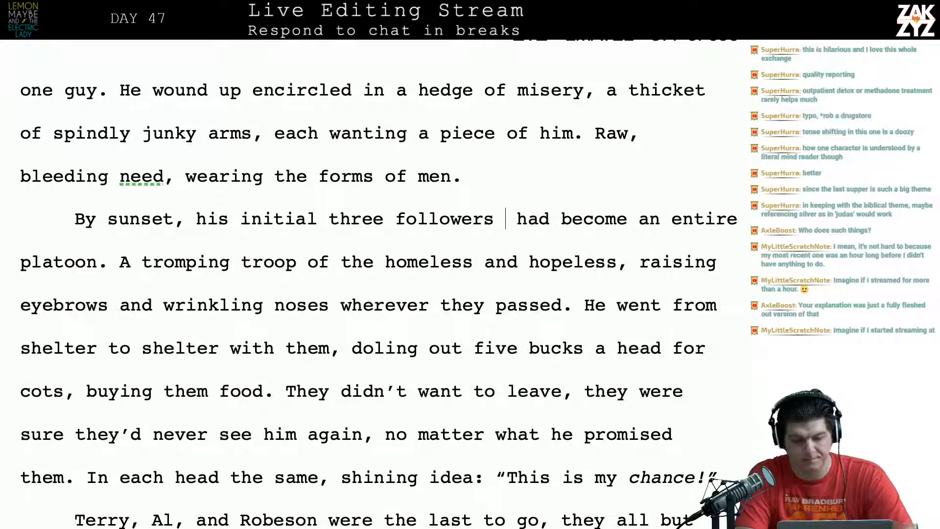
Delete the word "tromping" before "troop of the homeless and hopeless".
scroll(374, 293, down, 1)
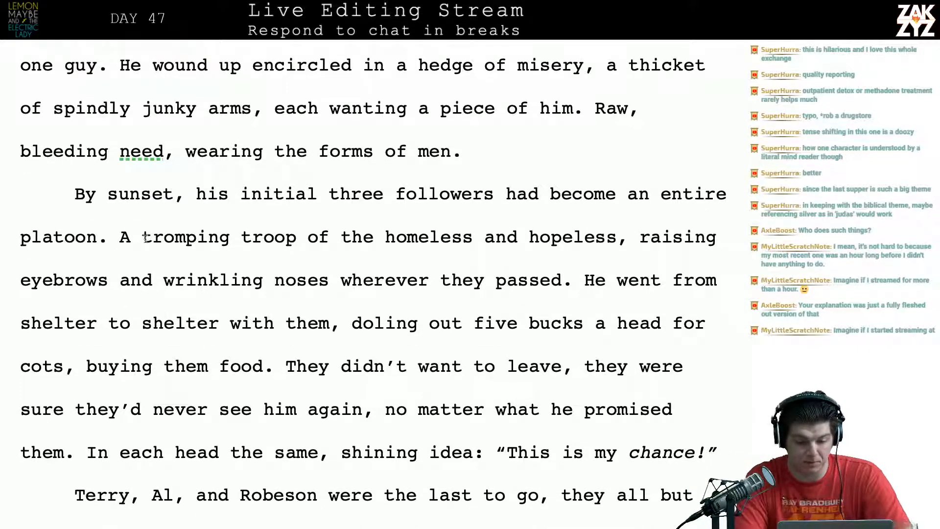
key(Right)
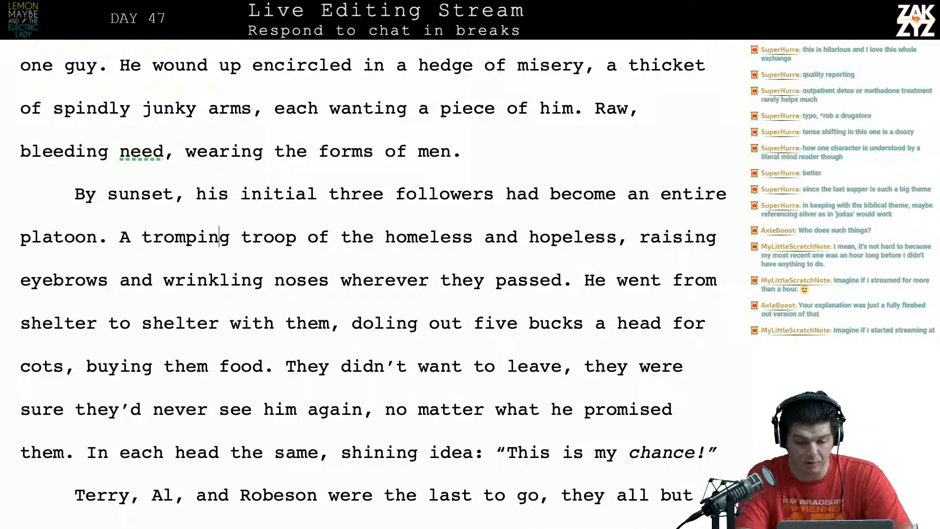
key(BackSpace)
key(BackSpace)
key(BackSpace)
key(BackSpace)
key(BackSpace)
key(BackSpace)
key(BackSpace)
key(BackSpace)
key(BackSpace)
key(BackSpace)
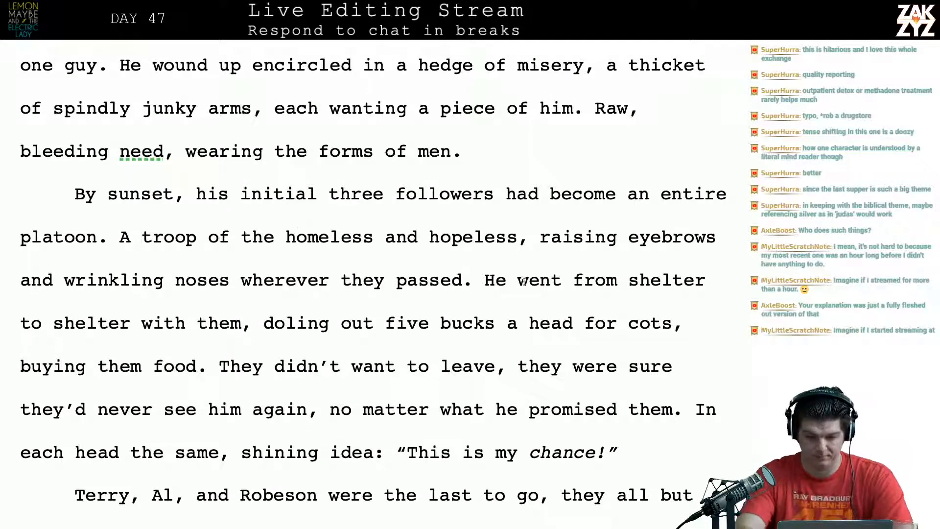
Replace "He" after "wherever they passed." with "Gary took them from shelter to shelter,".
key(BackSpace)
key(BackSpace)
text(Gary took)
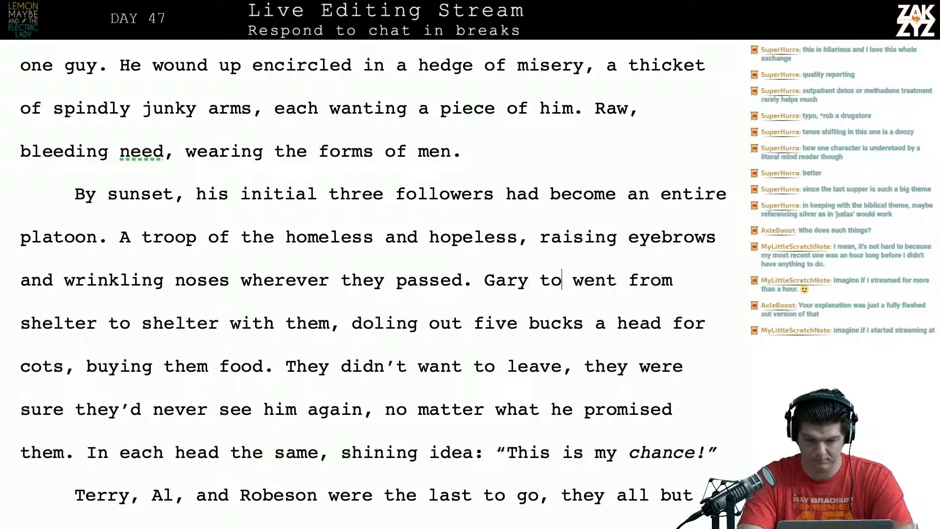
text( them from sh)
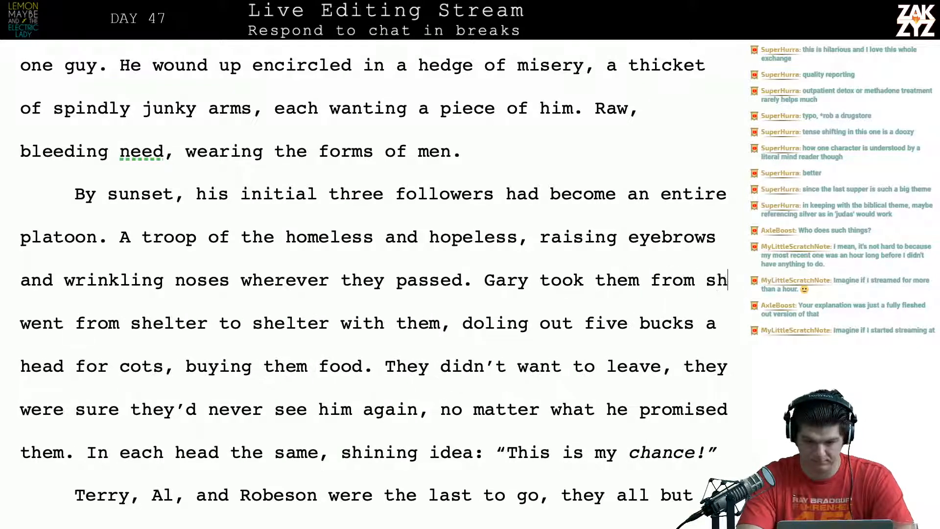
text(elter to shelter, went from shelter to shelter with them,)
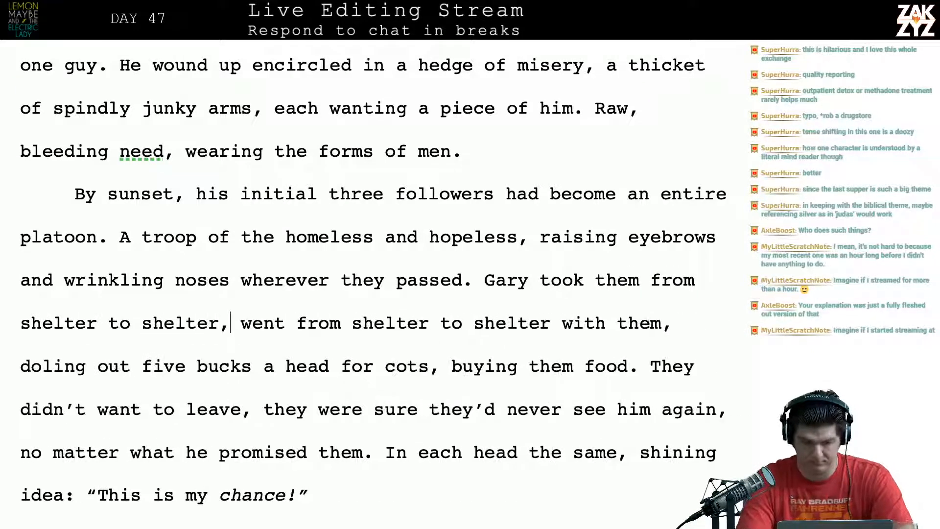
Delete the redundant "went from shelter to shelter with them," before "doling out five bucks a head".
key(shift+Right)
key(shift+Right)
key(shift+Right)
key(shift+Right)
key(shift+Right)
key(shift+Right)
key(shift+Right)
key(shift+Right)
key(shift+Right)
key(shift+Right)
key(shift+Right)
key(shift+Right)
key(shift+Right)
key(shift+Right)
key(shift+Right)
key(shift+Right)
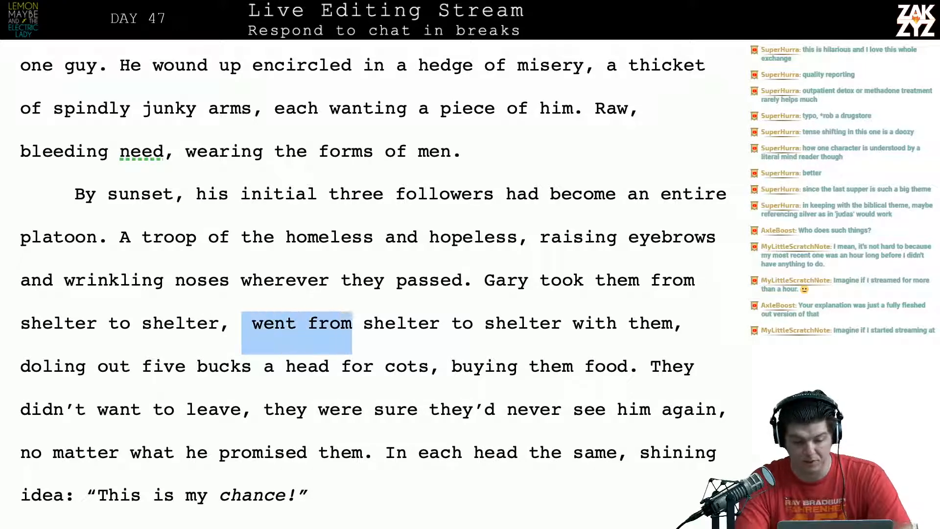
key(shift+Right)
key(shift+Right)
key(shift+Right)
key(shift+Right)
key(shift+Right)
key(shift+Right)
key(shift+Right)
key(shift+Right)
key(shift+Right)
key(shift+Right)
key(shift+Right)
key(shift+Right)
key(shift+Right)
key(shift+Right)
key(shift+Right)
key(shift+Right)
key(shift+Right)
key(shift+Right)
key(shift+Right)
key(shift+Right)
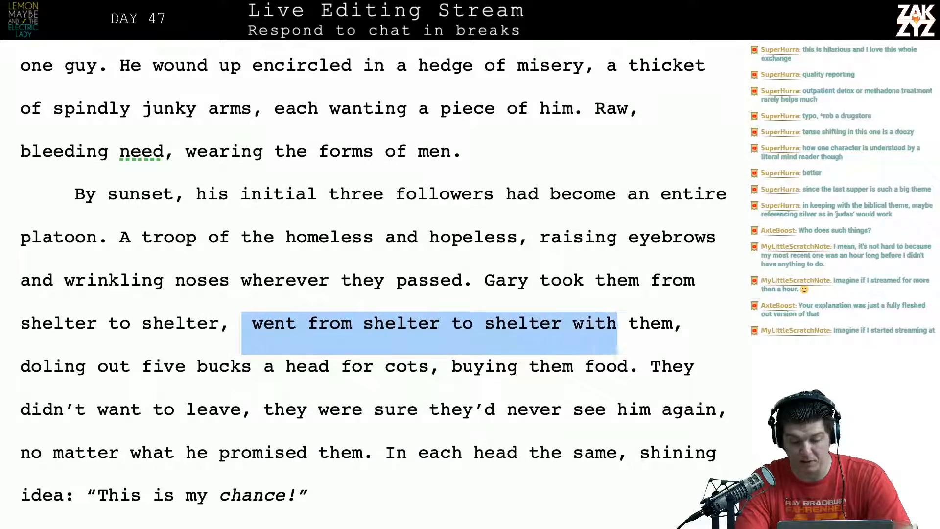
key(BackSpace)
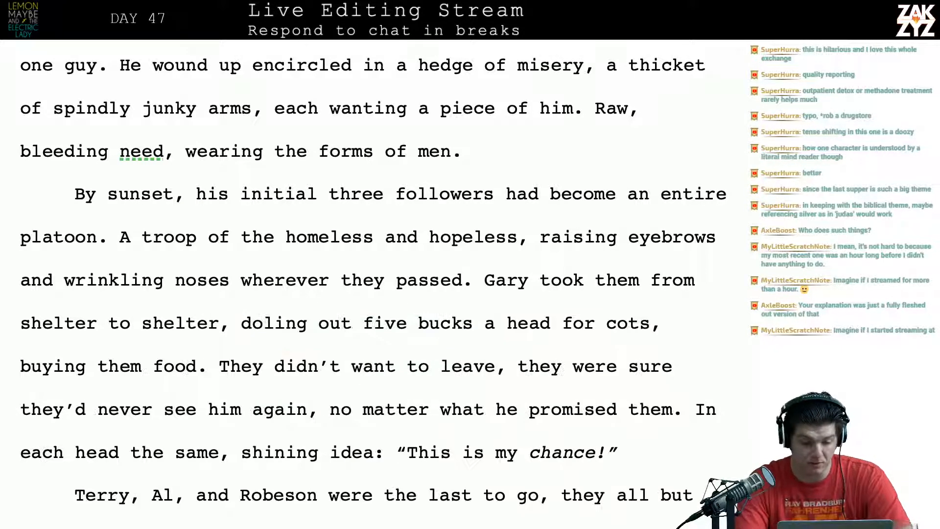
Delete ", buying them food" so the sentence ends at "five bucks a head for cots.".
scroll(216, 350, down, 1)
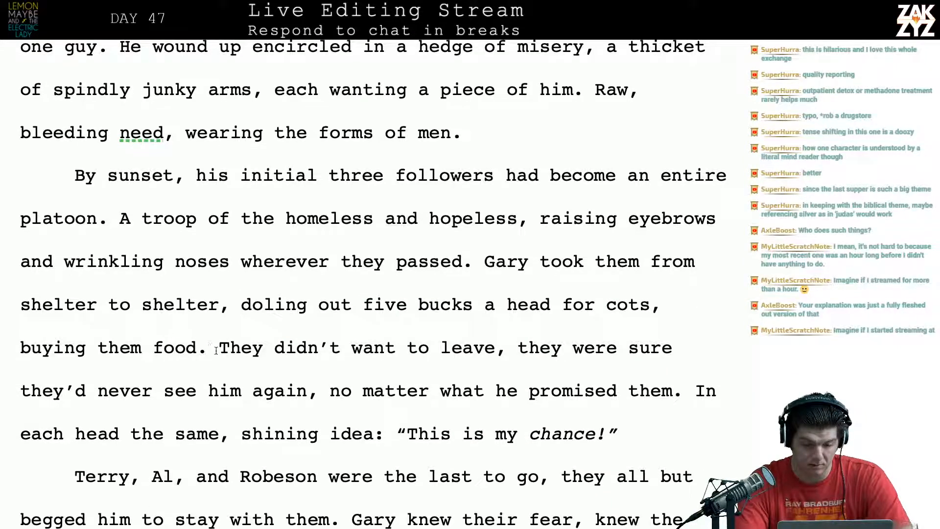
key(Left)
key(BackSpace)
key(BackSpace)
key(BackSpace)
key(BackSpace)
key(BackSpace)
key(BackSpace)
key(BackSpace)
key(BackSpace)
key(BackSpace)
key(BackSpace)
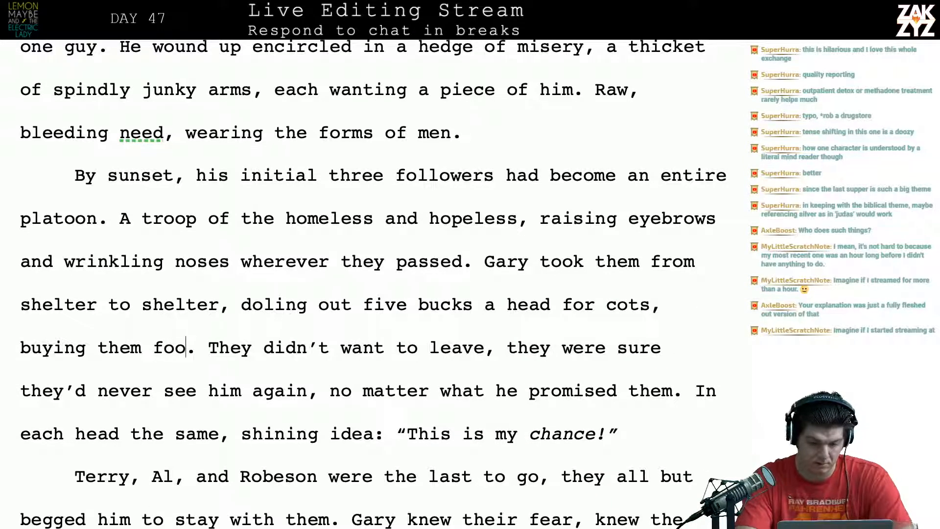
key(BackSpace)
key(BackSpace)
key(BackSpace)
key(BackSpace)
key(BackSpace)
key(BackSpace)
key(BackSpace)
key(BackSpace)
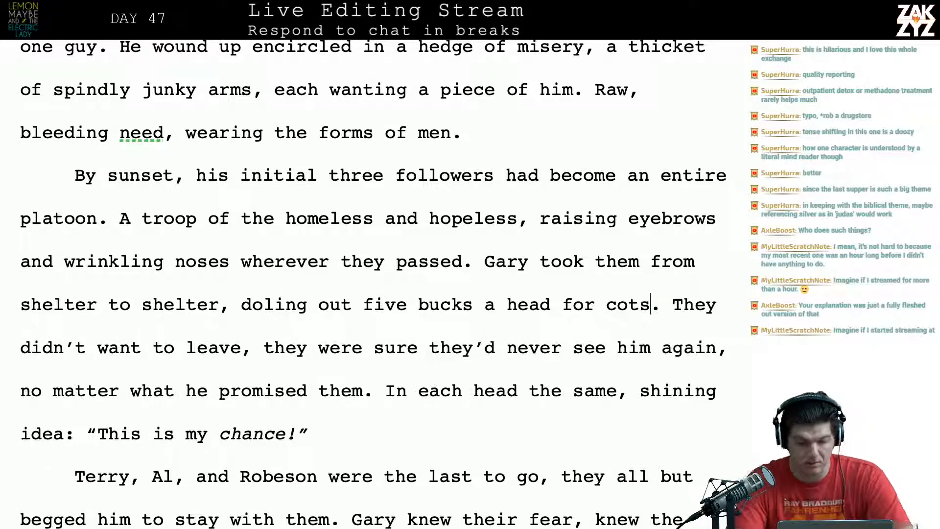
In the paragraph about Terry, Al, and Robeson, replace "their fear," after "Gary knew" with "their nights would be".
scroll(169, 368, down, 2)
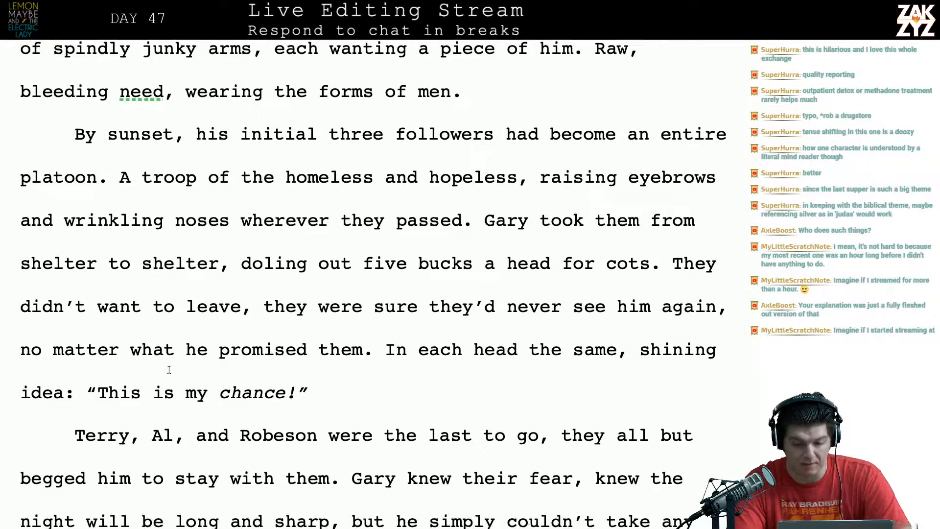
scroll(169, 369, down, 1)
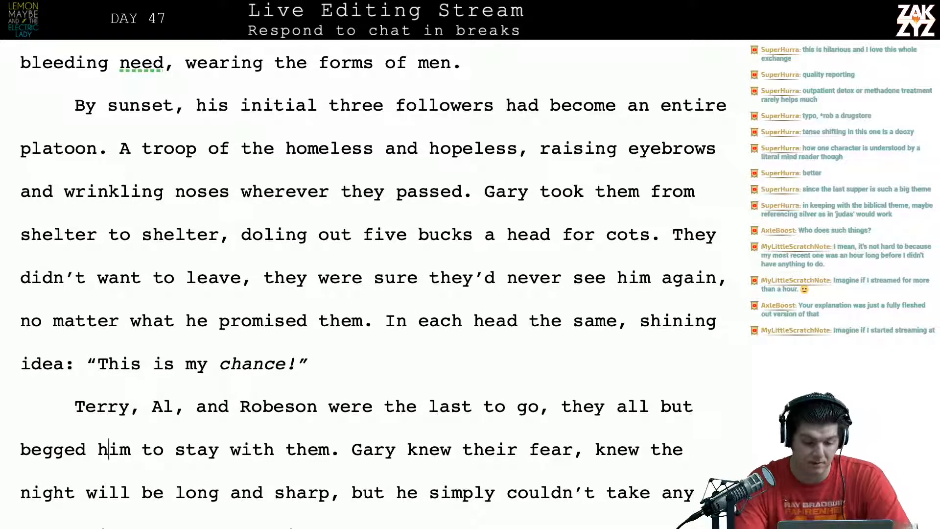
scroll(372, 276, down, 5)
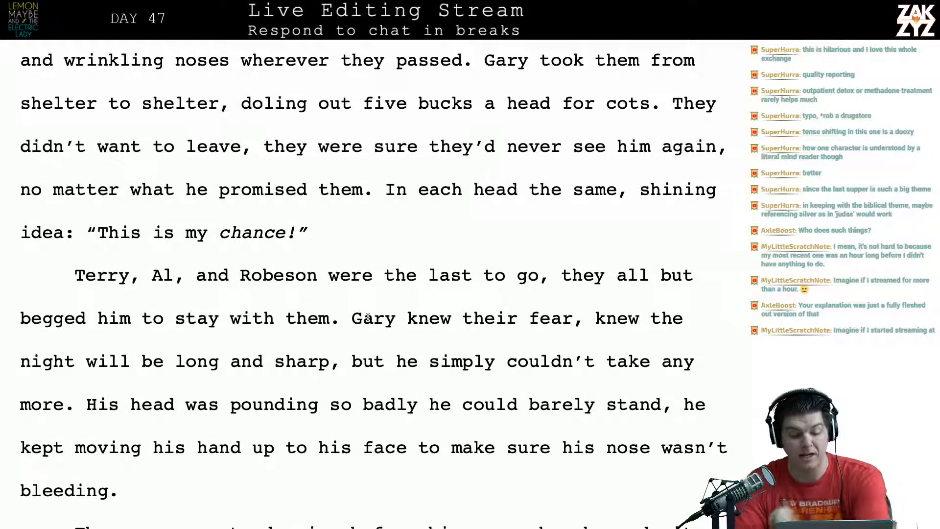
scroll(368, 309, down, 1)
scroll(253, 290, down, 3)
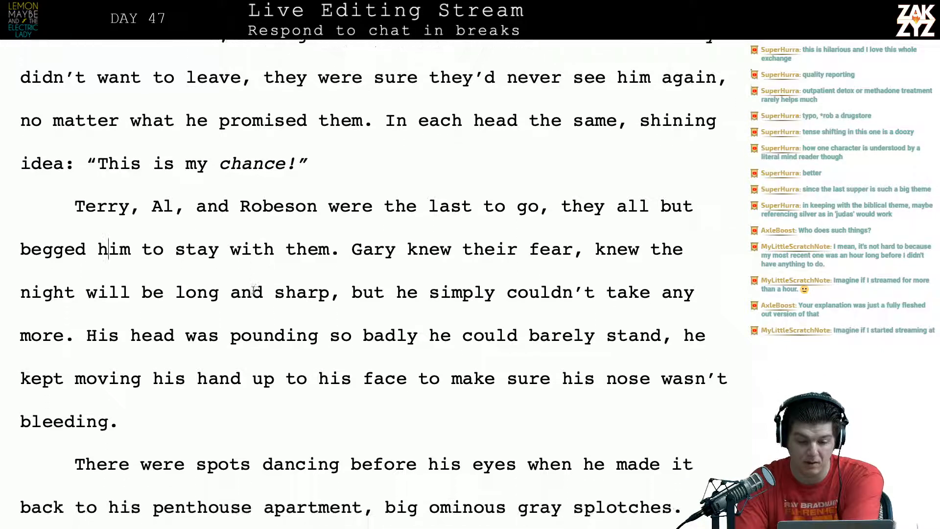
click(407, 264)
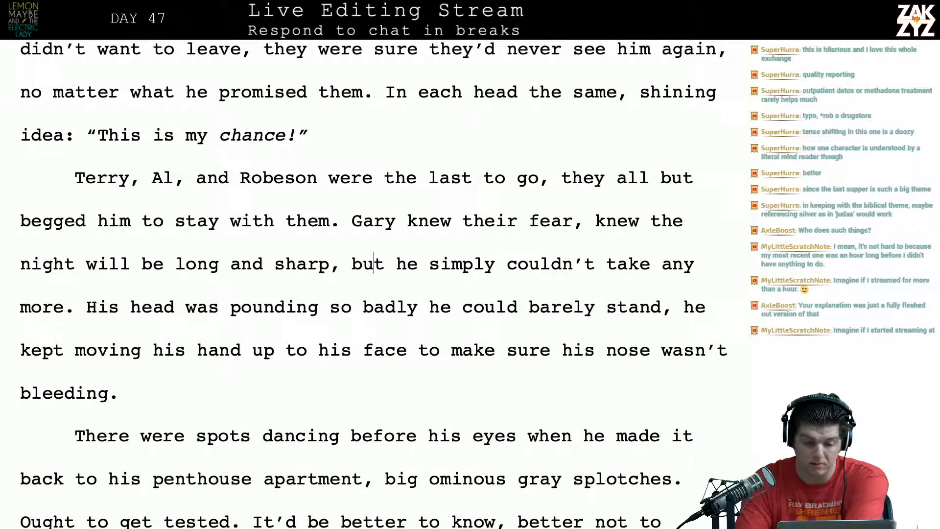
click(585, 221)
key(BackSpace)
key(BackSpace)
key(BackSpace)
key(BackSpace)
key(BackSpace)
key(BackSpace)
key(BackSpace)
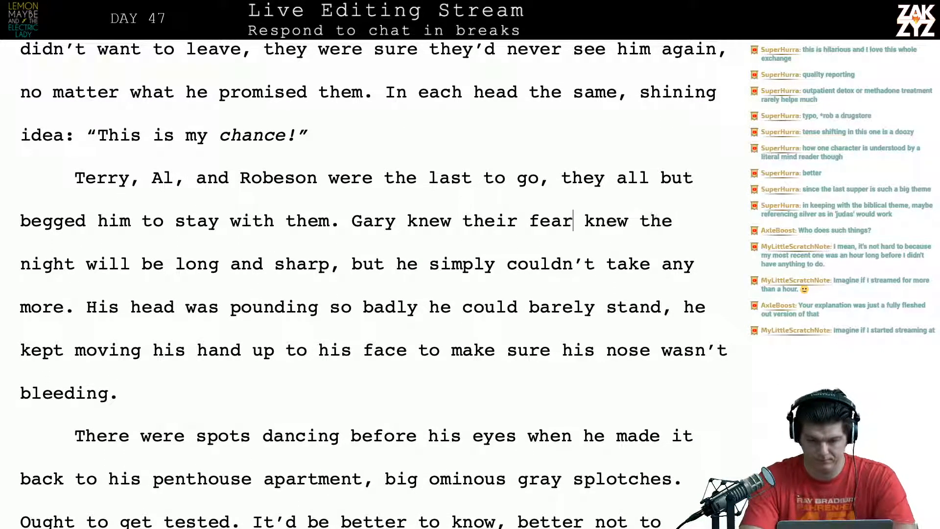
key(BackSpace)
key(BackSpace)
key(BackSpace)
key(BackSpace)
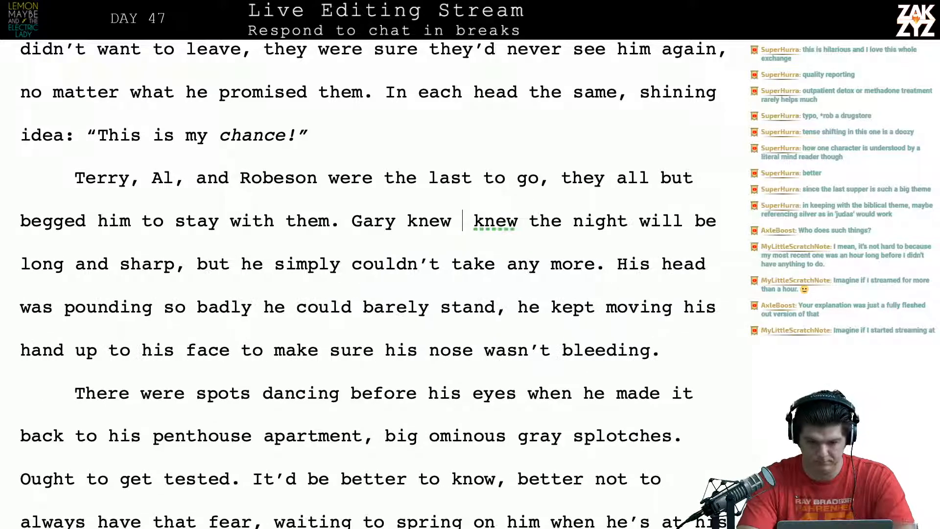
text(their knitgh)
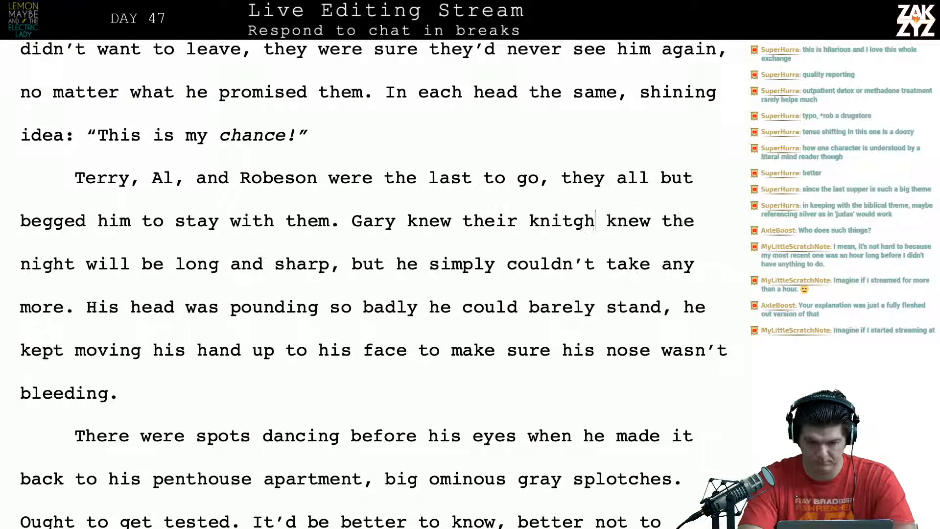
key(BackSpace)
key(BackSpace)
key(BackSpace)
text(gh)
key(BackSpace)
key(BackSpace)
key(BackSpace)
key(BackSpace)
key(BackSpace)
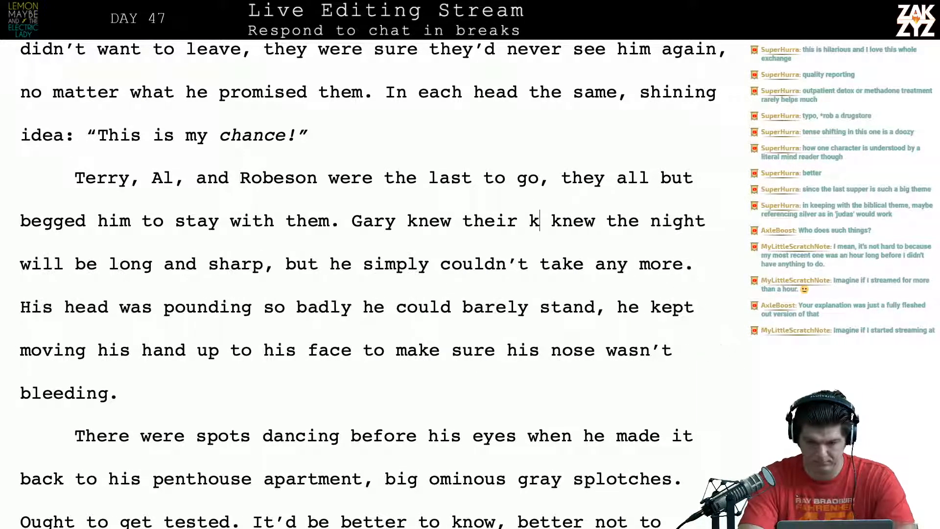
text(night)
text(s would be )
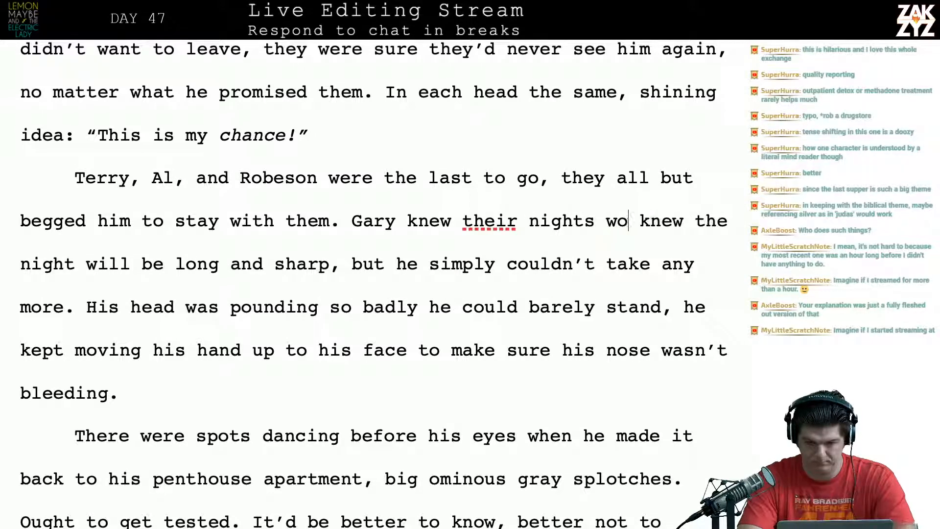
Complete the reworded sentence with "long and sharp, but he couldn't take any more.".
text(long and ssharp, but he simply)
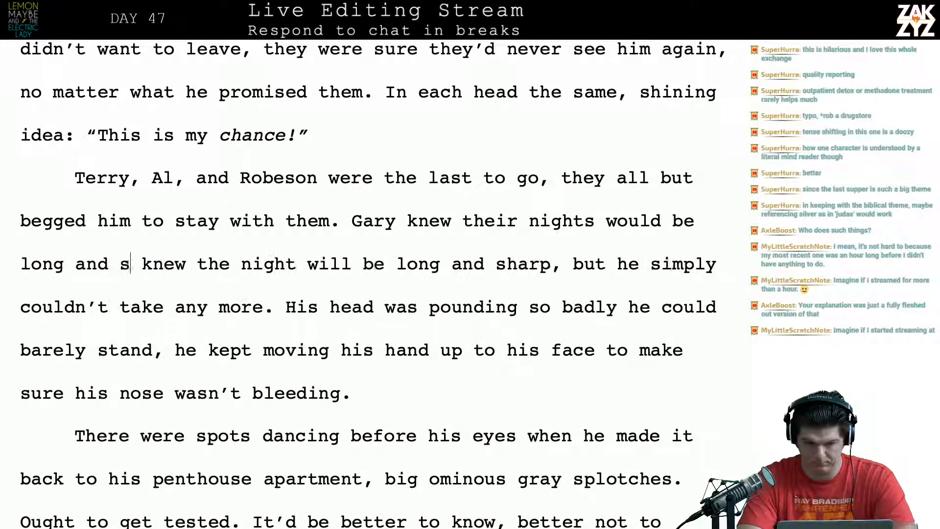
key(BackSpace)
key(BackSpace)
key(BackSpace)
key(BackSpace)
text(harp, but he)
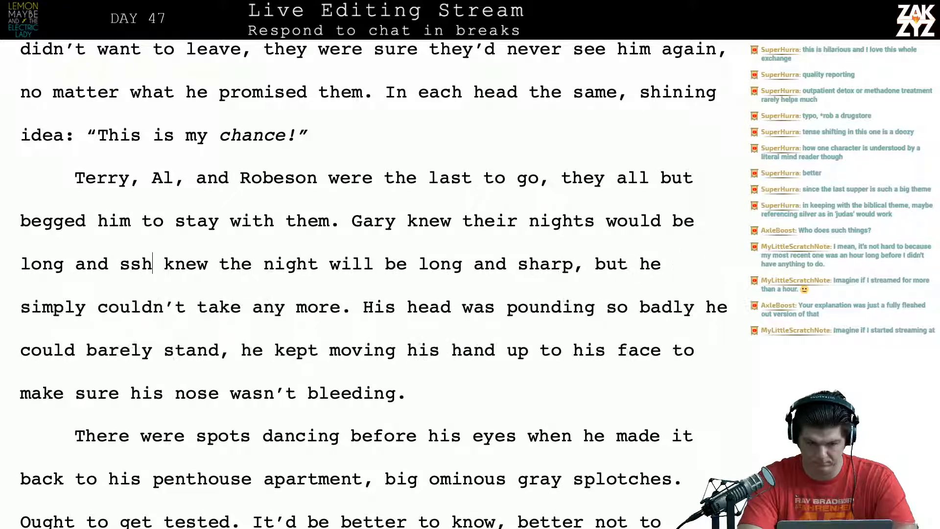
text( couldn)
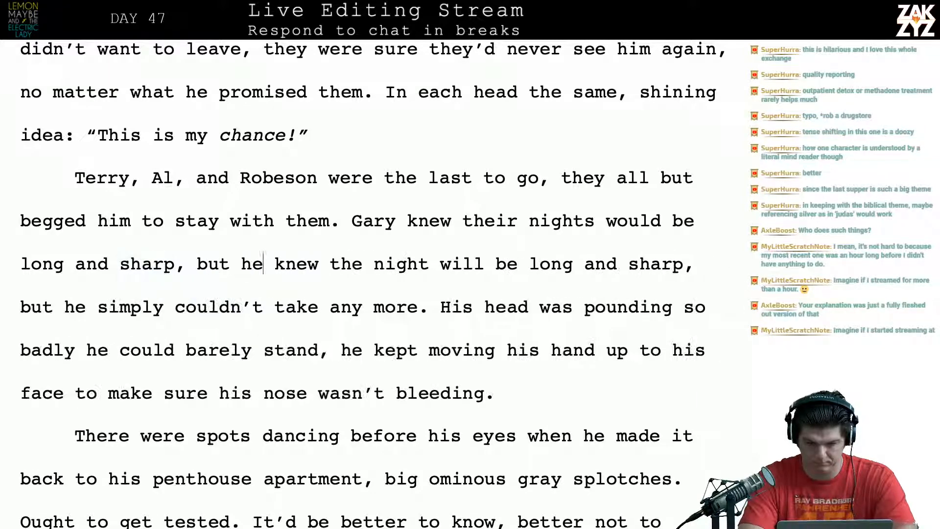
text('t ate)
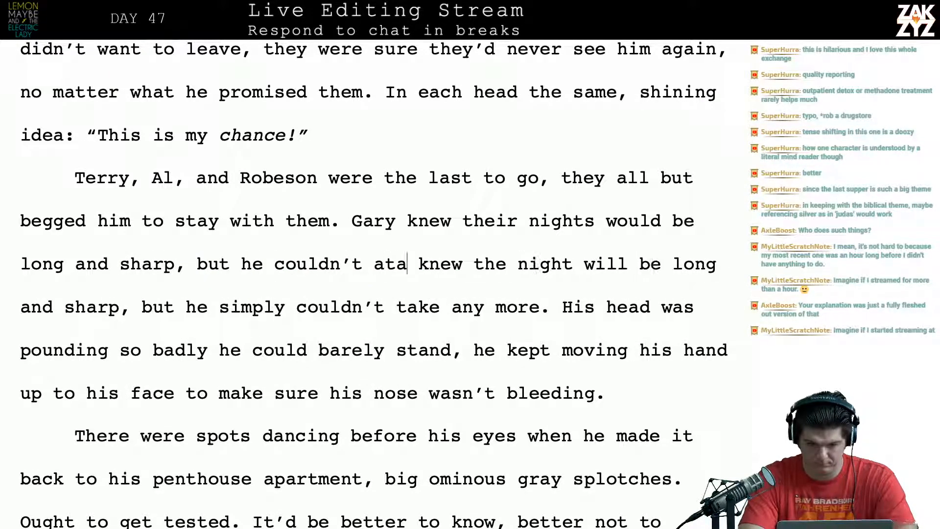
key(BackSpace)
key(BackSpace)
key(BackSpace)
text(take any more.)
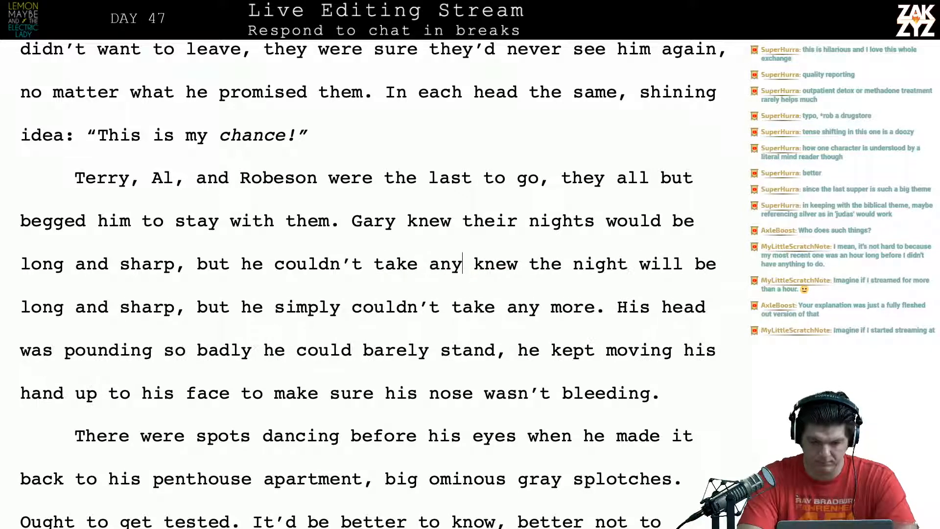
Delete the leftover old wording "knew the night will be long and sharp, but he simply couldn't take any more.".
key(shift+Down)
key(shift+Right)
key(shift+Right)
key(shift+Right)
key(shift+Right)
key(shift+Right)
key(shift+Right)
key(shift+Right)
key(shift+Right)
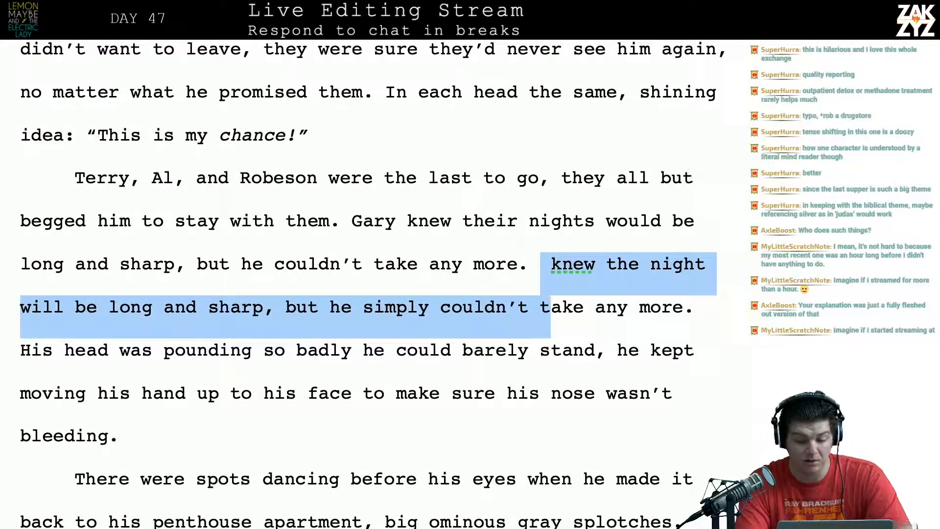
key(shift+Right)
key(shift+Right)
key(shift+Right)
key(shift+Right)
key(shift+Right)
key(shift+Right)
key(shift+Right)
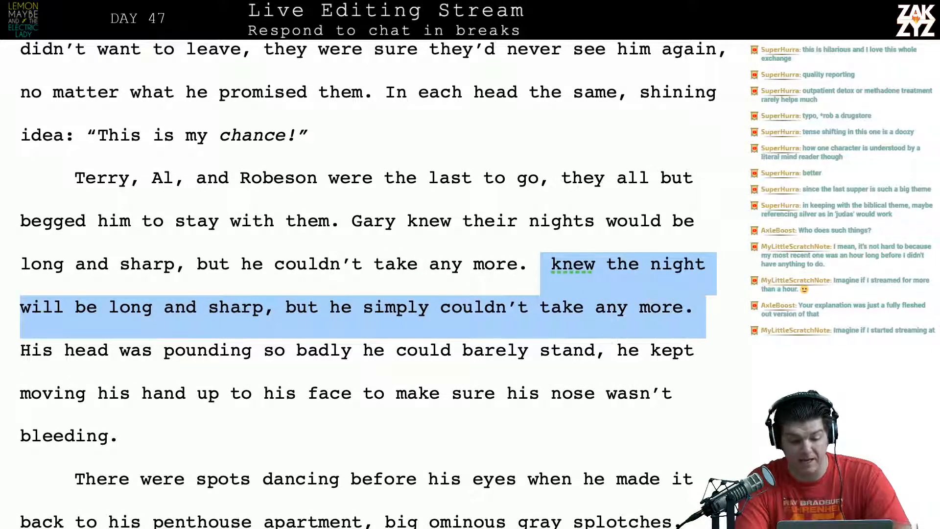
key(shift+Left)
key(BackSpace)
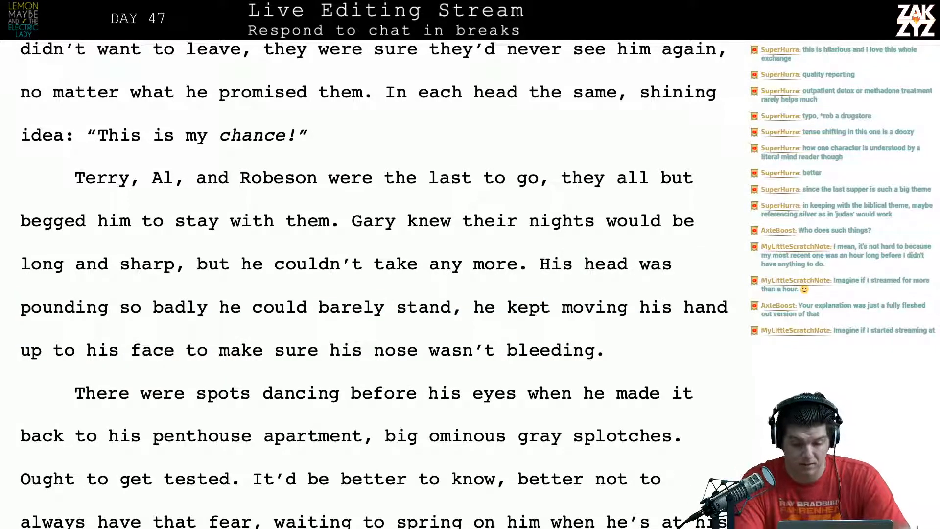
End the sentence with a period after "could barely stand" and begin a new one with "He kept wiping his".
scroll(470, 300, down, 2)
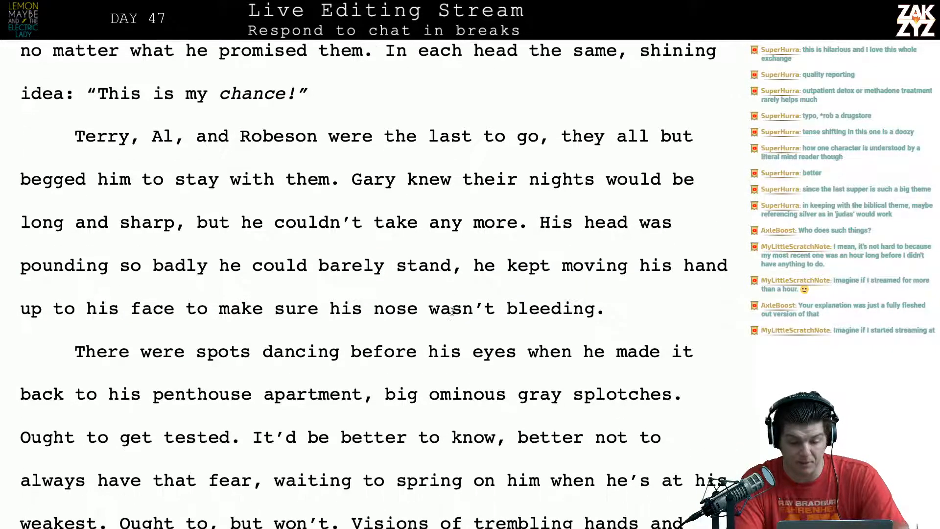
click(475, 254)
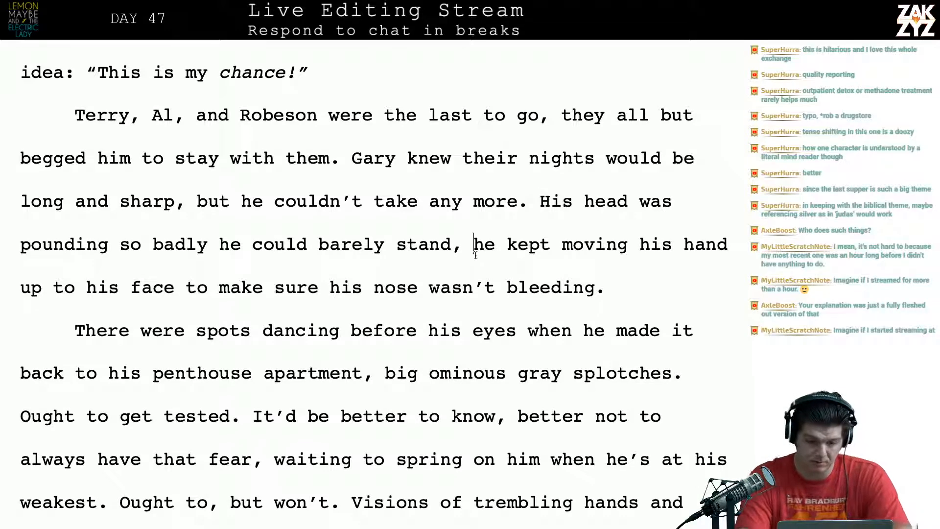
key(BackSpace)
text(. He kept )
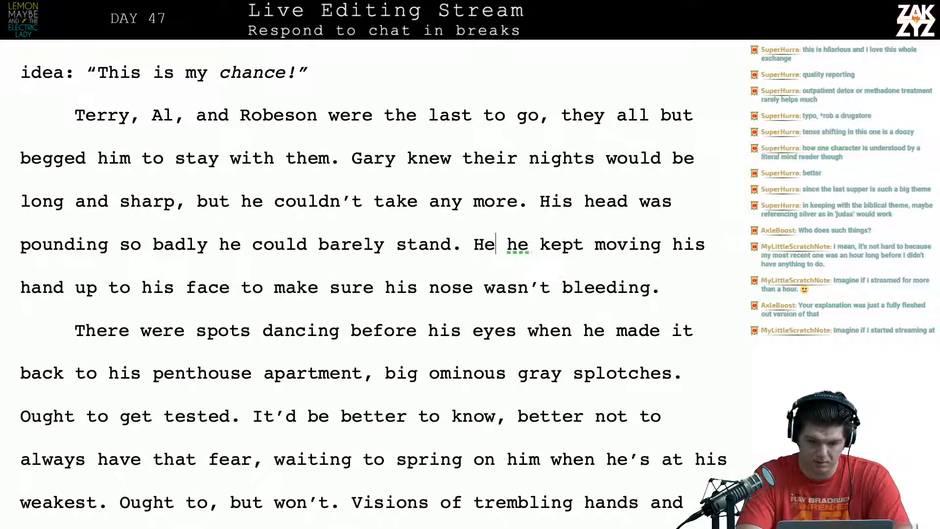
text(wiping his )
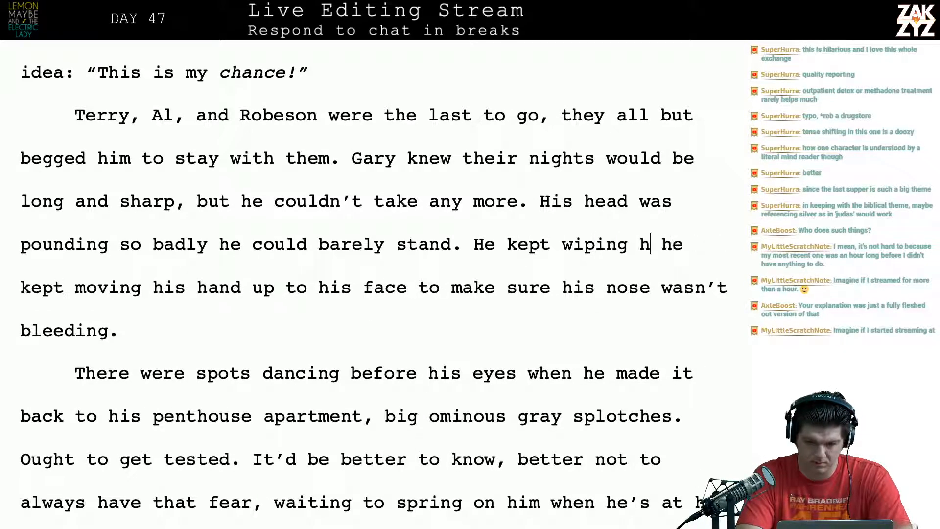
text(nose, feel)
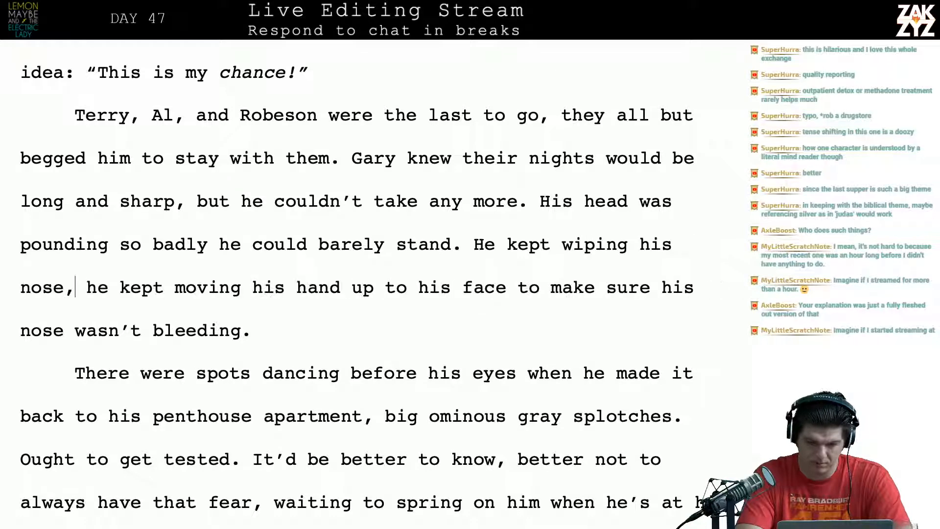
text(ing like)
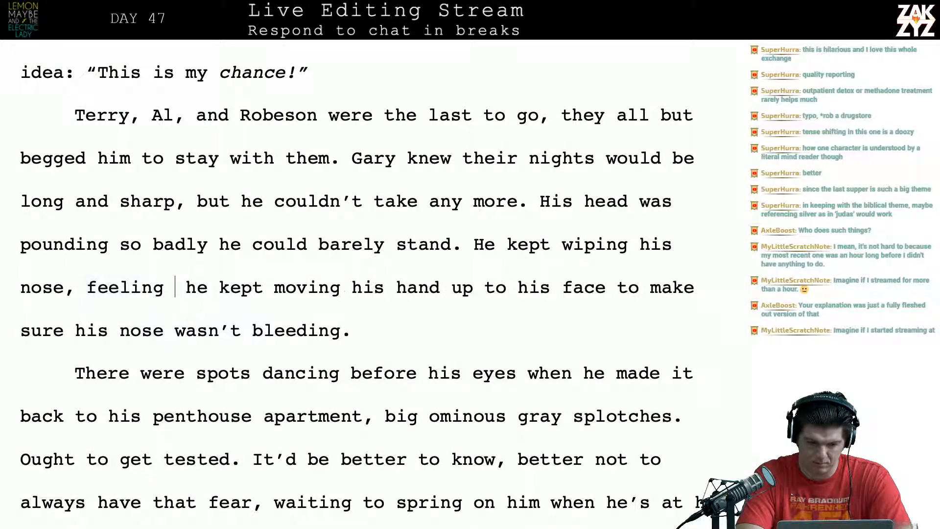
key(BackSpace)
key(BackSpace)
key(BackSpace)
key(BackSpace)
key(BackSpace)
key(BackSpace)
key(BackSpace)
key(BackSpace)
key(BackSpace)
key(BackSpace)
key(BackSpace)
key(BackSpace)
key(BackSpace)
key(BackSpace)
key(BackSpace)
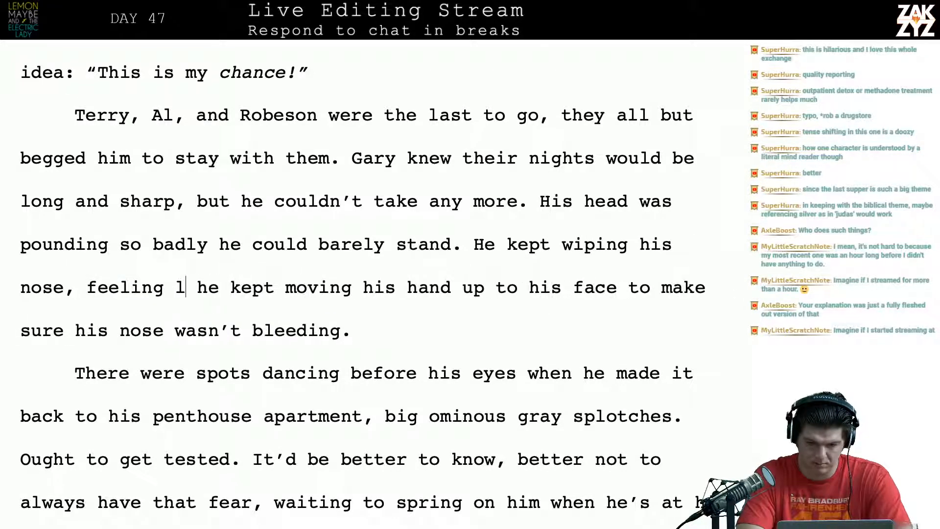
key(BackSpace)
key(BackSpace)
key(BackSpace)
key(BackSpace)
key(BackSpace)
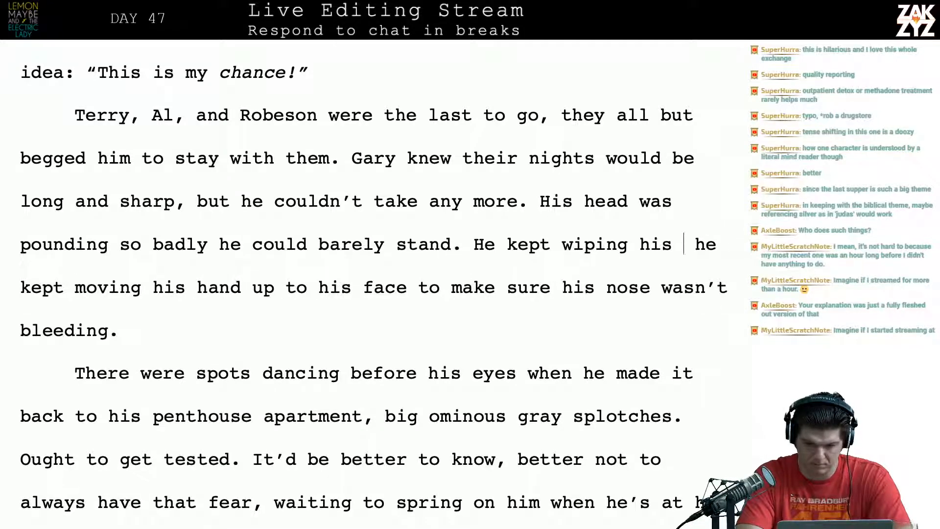
Complete the sentence after "He kept wiping his" with "face, afraid his nose was bleeding.".
text(face, afraid his n)
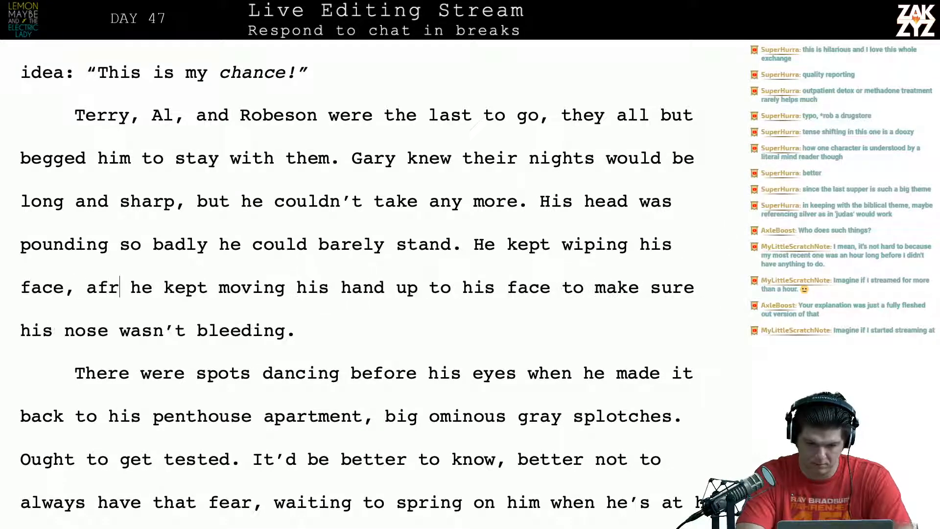
text(ose was bleedin)
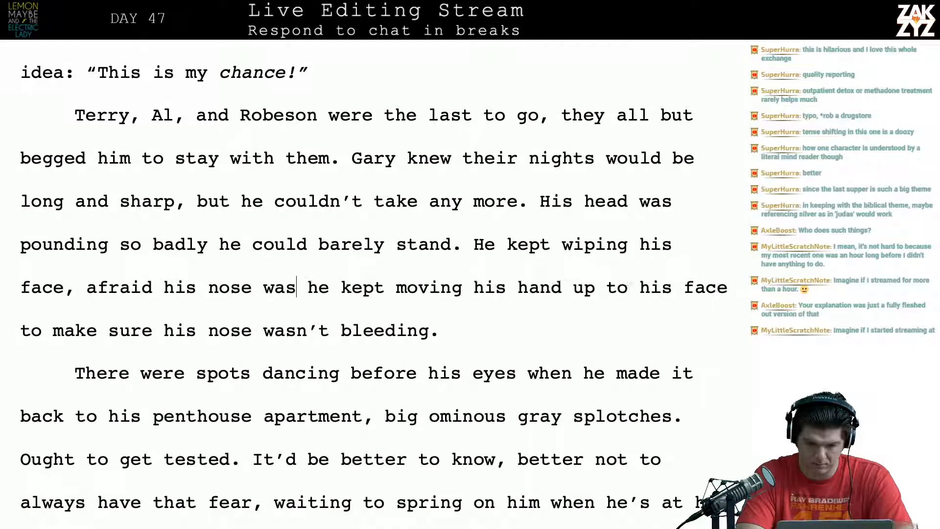
text(g.)
Delete the leftover wording "he kept moving his hand up to his face to make sure his nose wasn't bleeding.".
key(shift+Down)
key(shift+Right)
key(shift+Right)
key(shift+Right)
key(shift+Right)
key(shift+Right)
key(shift+Right)
key(shift+Right)
key(shift+Right)
key(shift+Right)
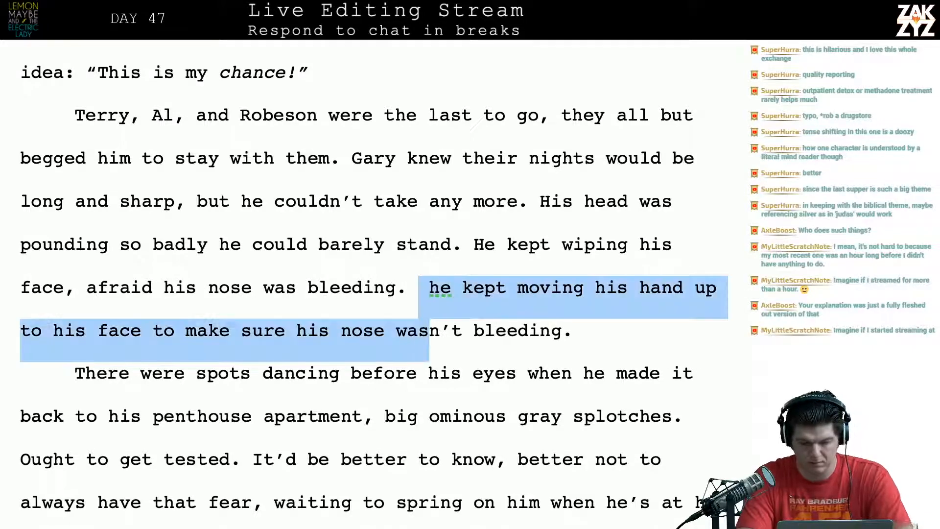
key(shift+Right)
key(shift+Right)
key(shift+Right)
key(shift+Right)
key(shift+Right)
key(shift+Right)
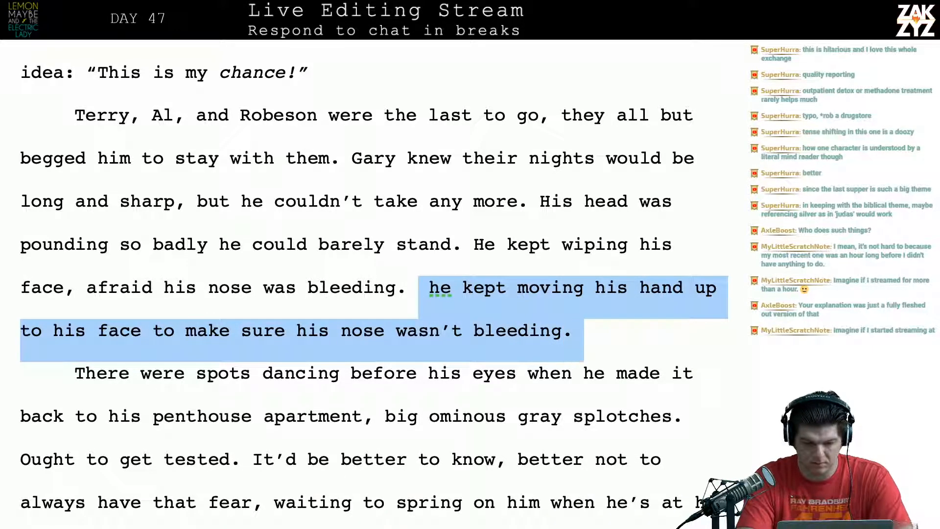
key(BackSpace)
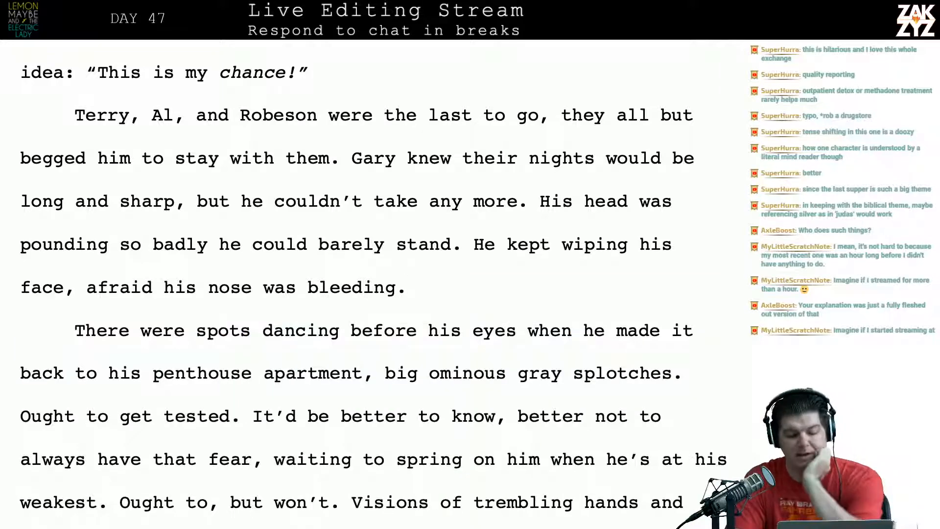
End the sentence with a period after "penthouse apartment" and capitalize "Big" to start "Big ominous gray splotches." as its own sentence.
scroll(372, 284, down, 1)
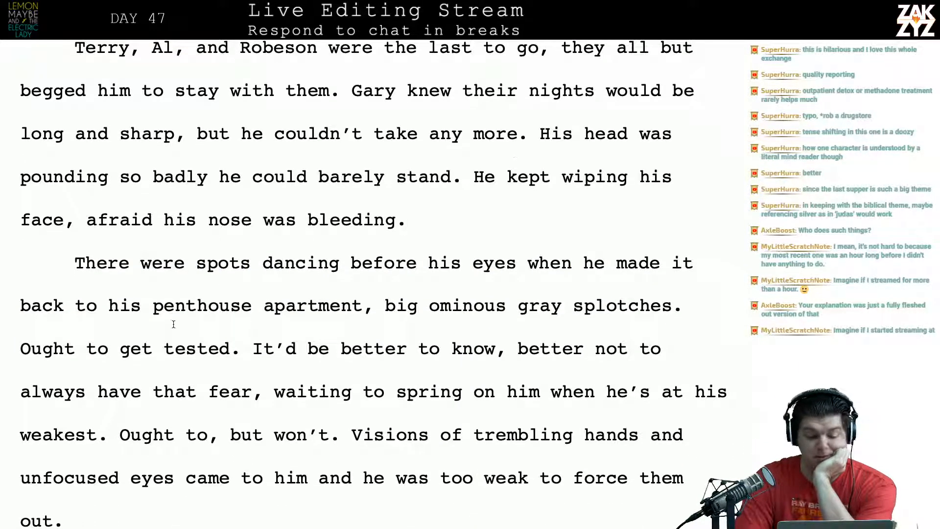
scroll(226, 329, down, 1)
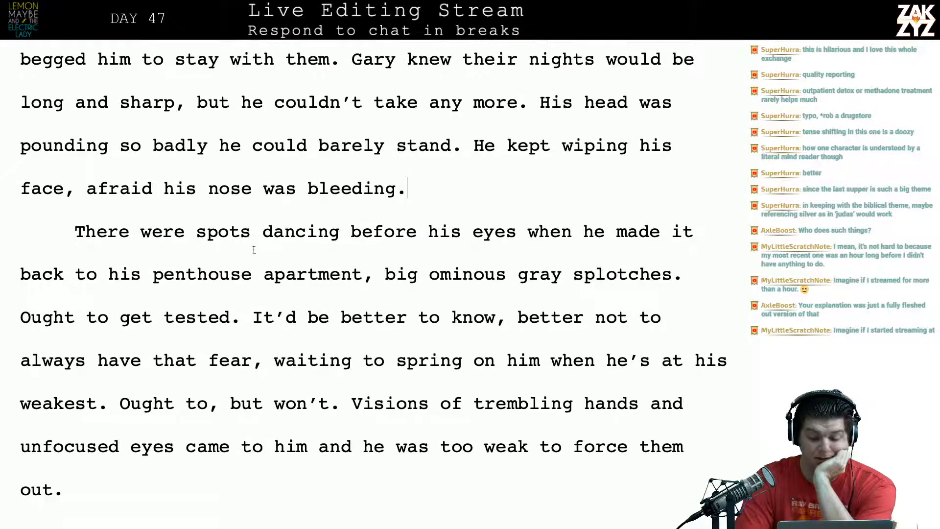
scroll(388, 289, down, 1)
click(374, 268)
key(BackSpace)
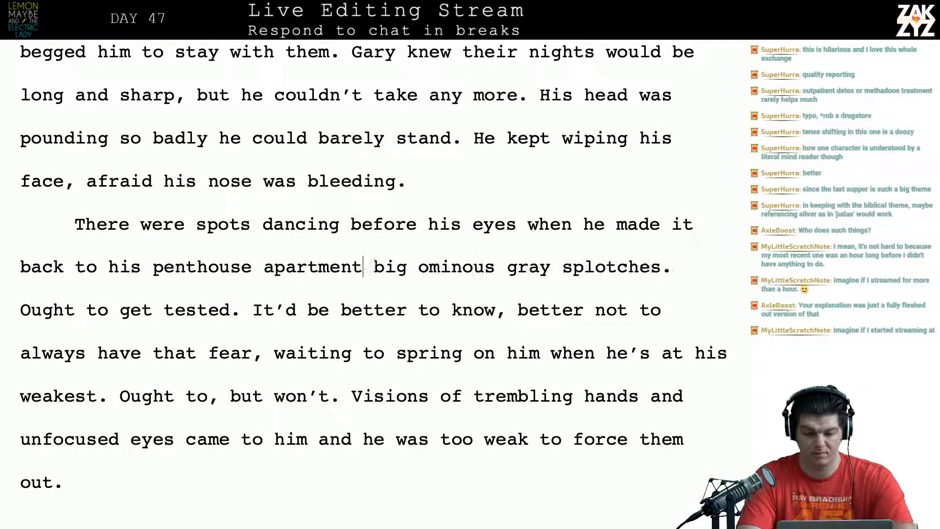
text(.)
key(shift+Right)
key(shift+Right)
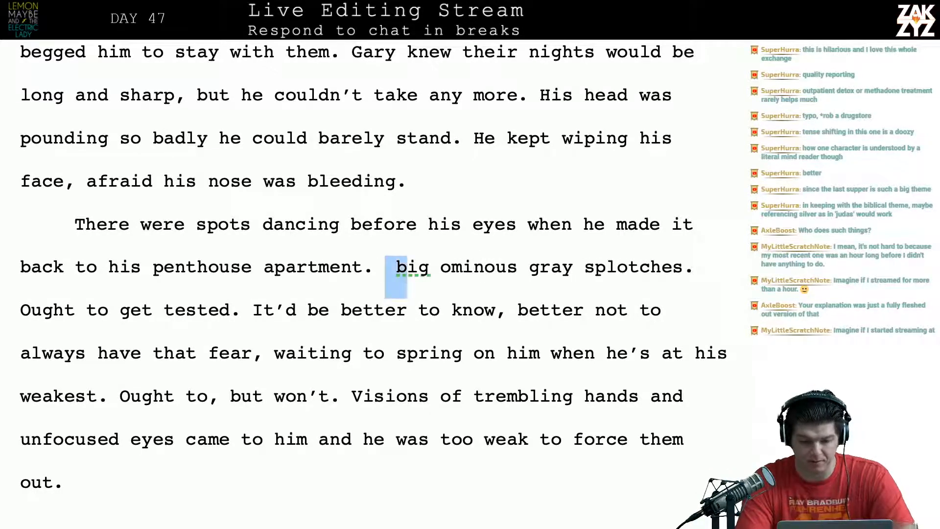
text(B)
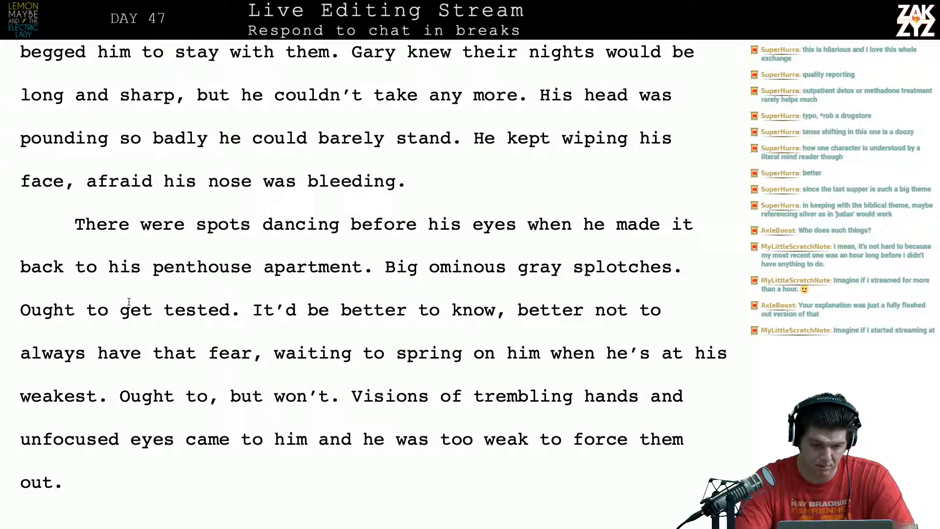
Insert the full sentence "He ought to get tested." after "Big ominous gray splotches.".
click(21, 311)
text(He ou)
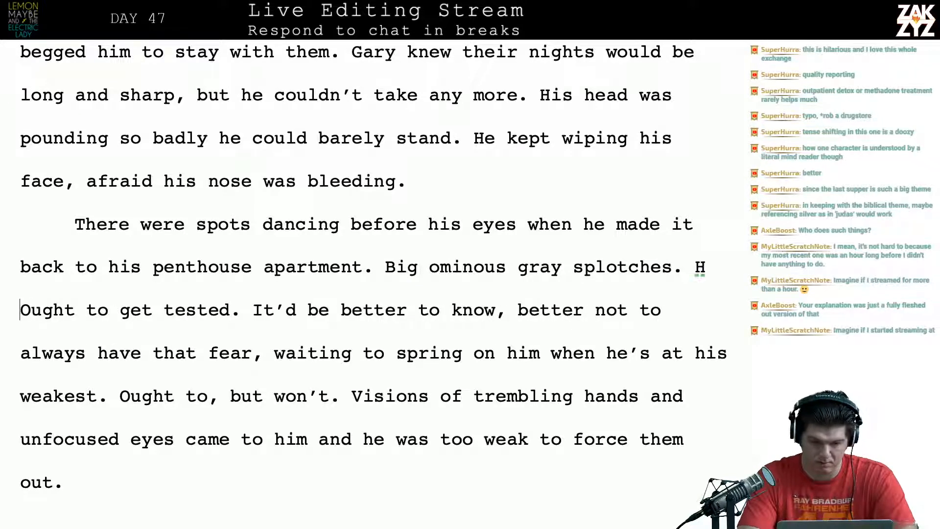
text(ght to get tested)
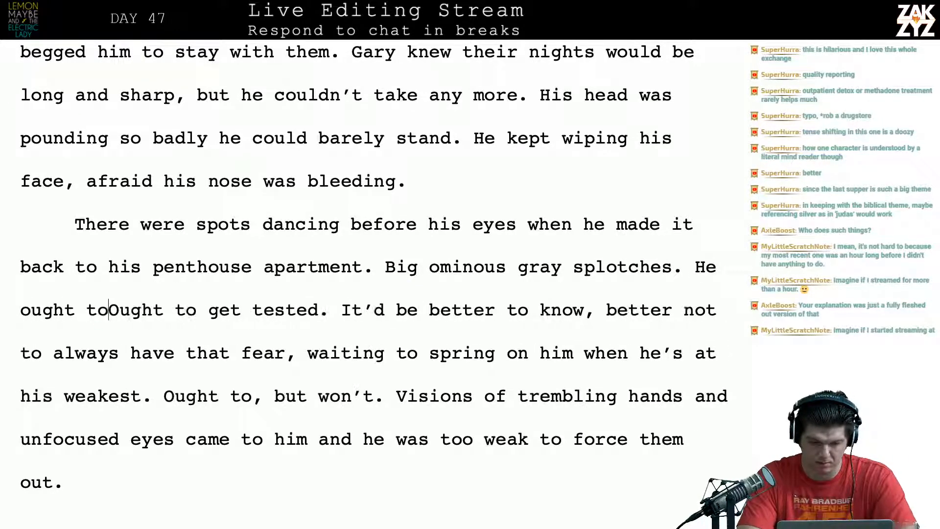
text(.)
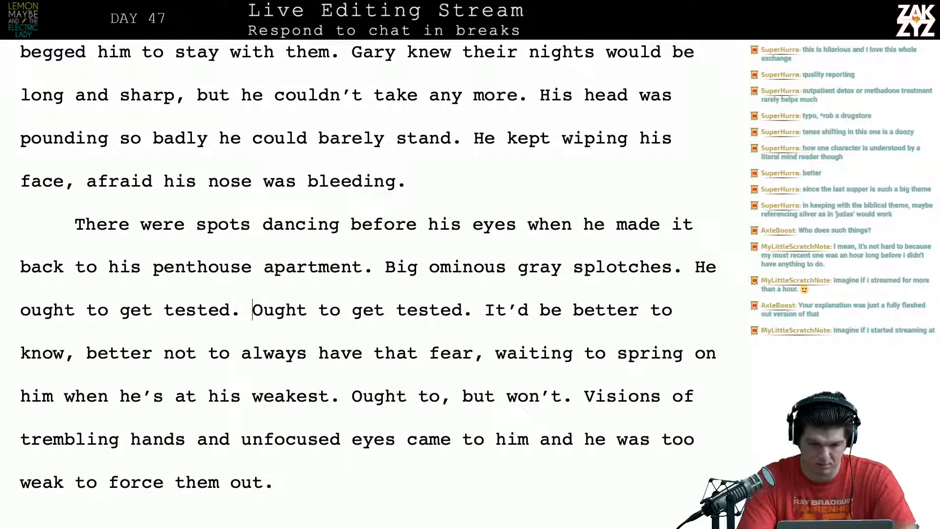
Delete the old fragment "Ought to get tested." before "It'd be better to know".
key(shift+Right)
key(shift+Right)
key(shift+Right)
key(shift+Right)
key(shift+Right)
key(shift+Right)
key(shift+Right)
key(shift+Right)
key(shift+Right)
key(shift+Right)
key(shift+Right)
key(shift+Right)
key(shift+Right)
key(shift+Right)
key(shift+Right)
key(shift+Right)
key(shift+Right)
key(shift+Right)
key(shift+Right)
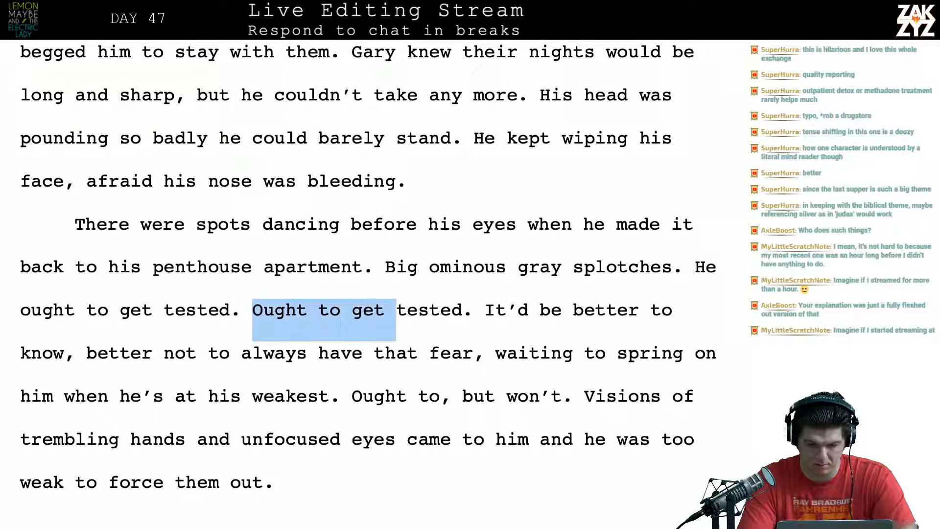
key(shift+Right)
key(shift+Right)
key(BackSpace)
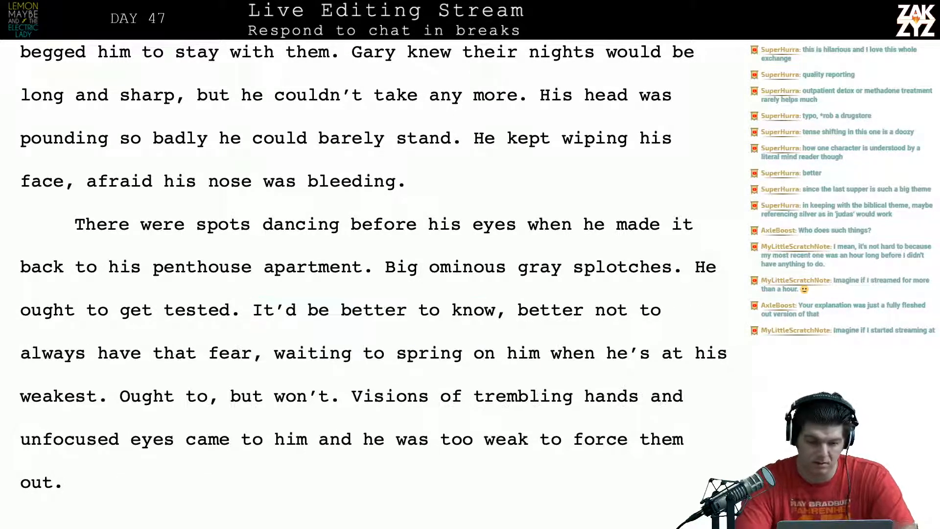
Expand the sentence to read "He told himself he ought to get tested." and remove the duplicate "ought".
scroll(246, 319, down, 1)
scroll(93, 235, down, 1)
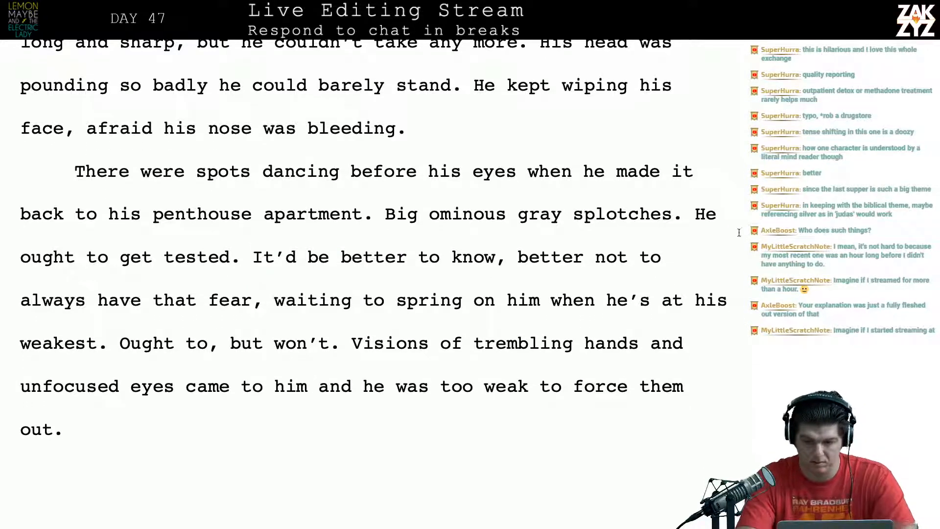
text(told himself h)
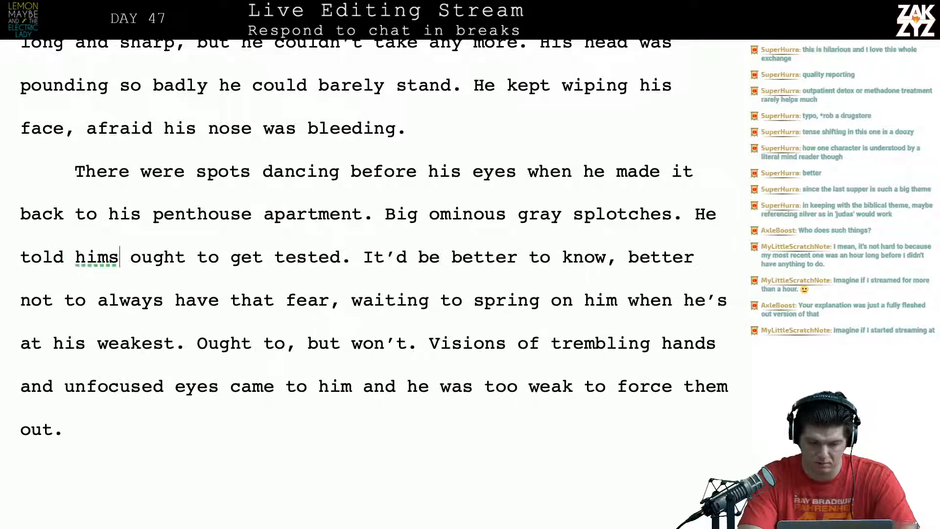
text(e ought)
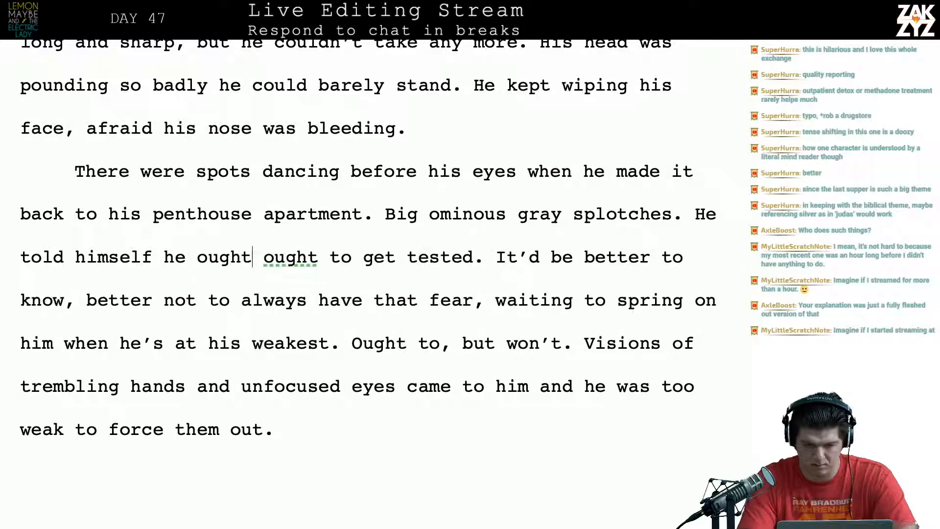
key(shift+Right)
key(shift+Right)
key(shift+Right)
key(shift+Right)
key(shift+Right)
key(shift+Right)
key(shift+Right)
key(shift+Right)
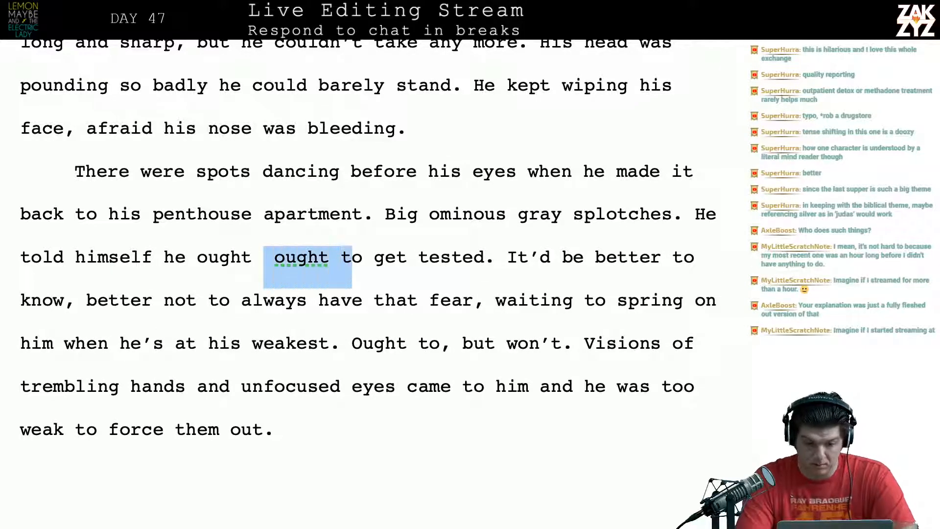
key(shift+Left)
key(BackSpace)
Read through the rest of the penthouse paragraph and skim the following pages up to page 379.
scroll(368, 238, down, 1)
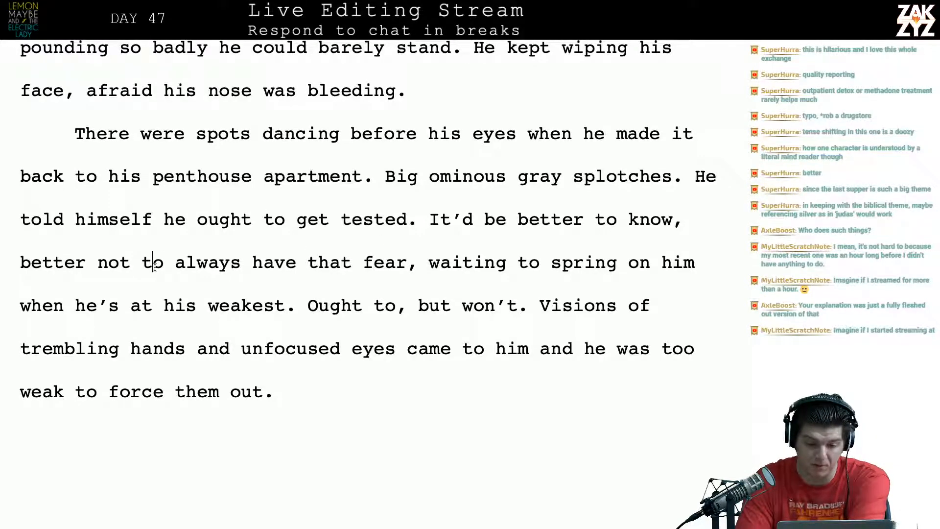
key(Right)
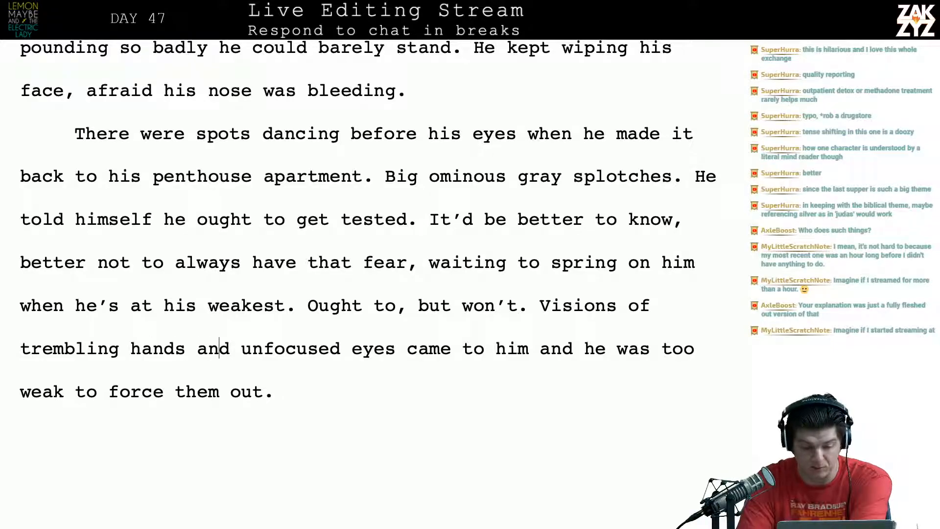
key(Down)
key(Down)
key(Down)
key(Down)
scroll(376, 284, down, 3)
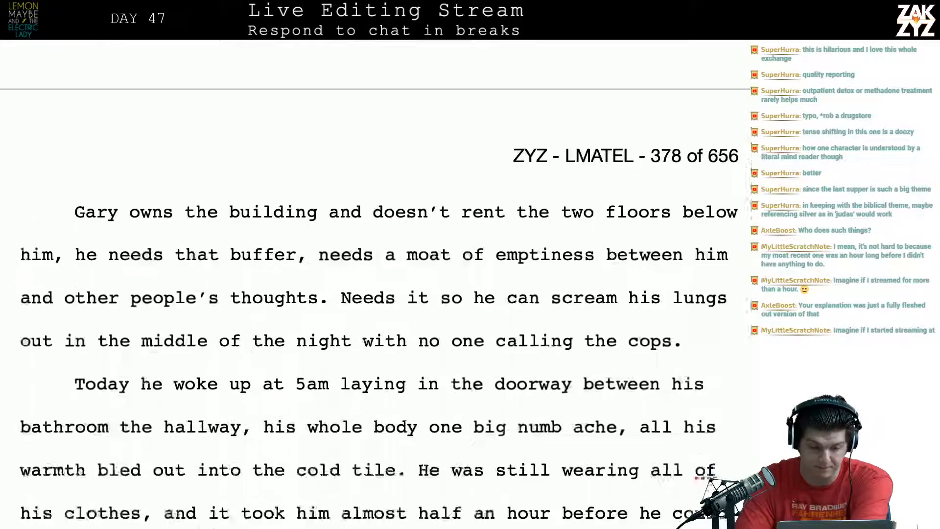
scroll(376, 284, down, 15)
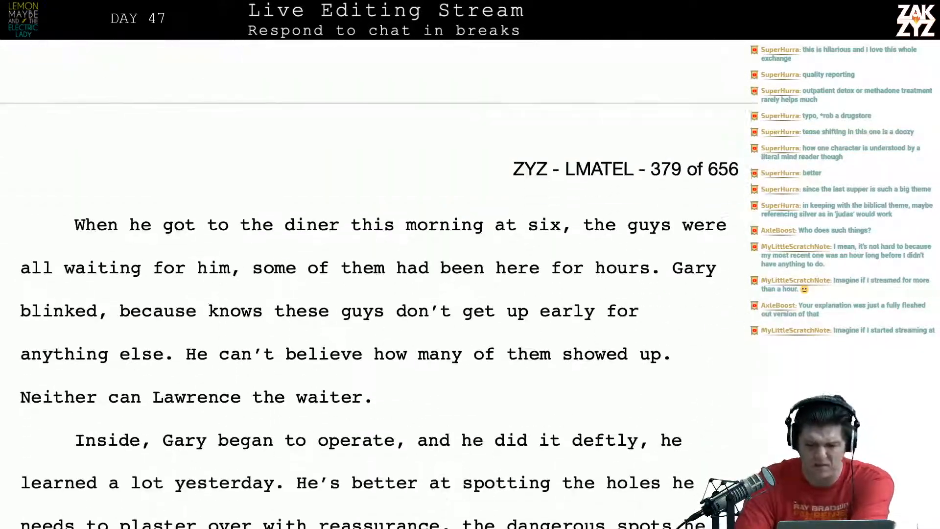
Review the preceding pages about Al, Robeson, and Gary's growing group of followers, returning to the paragraph about the penthouse.
scroll(377, 284, up, 20)
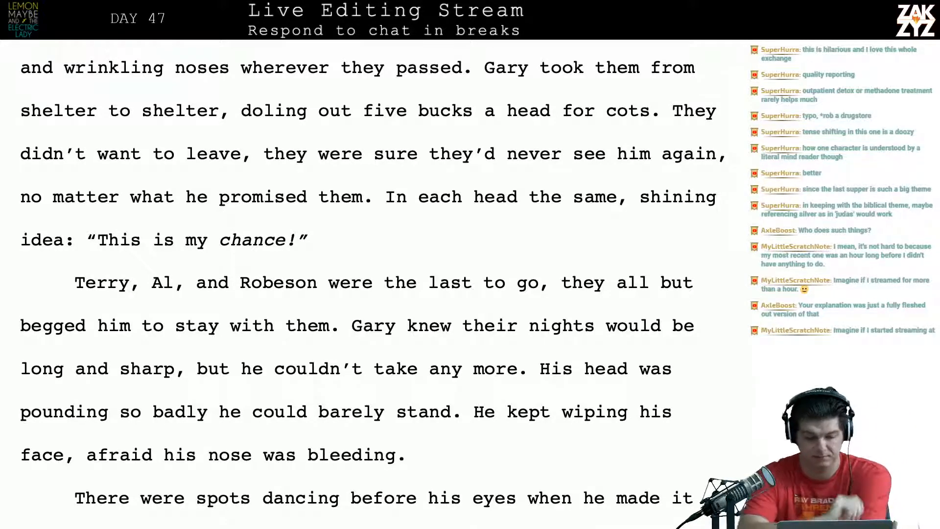
scroll(372, 286, down, 2)
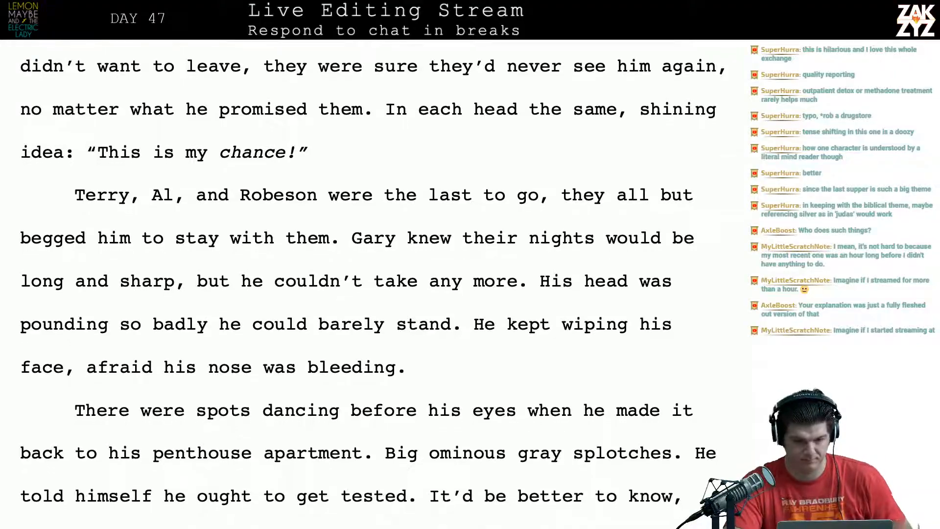
scroll(372, 286, up, 20)
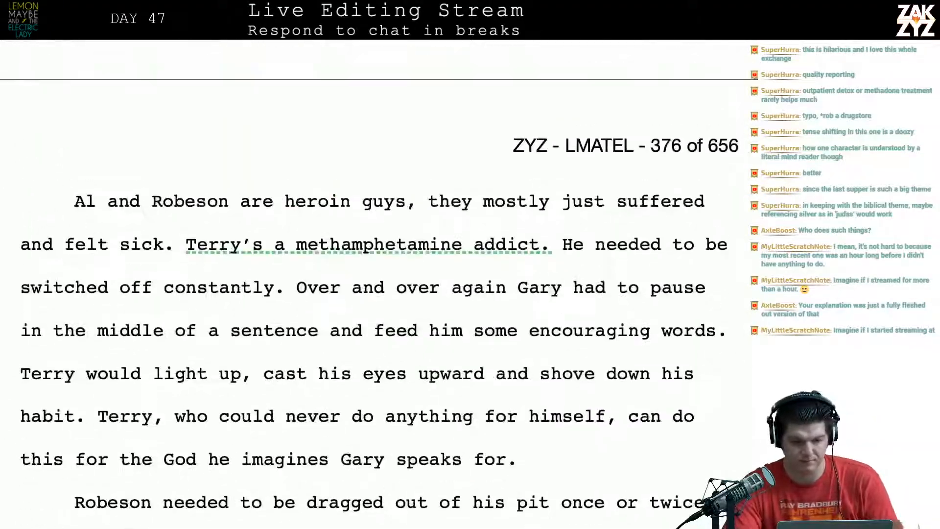
scroll(372, 287, up, 20)
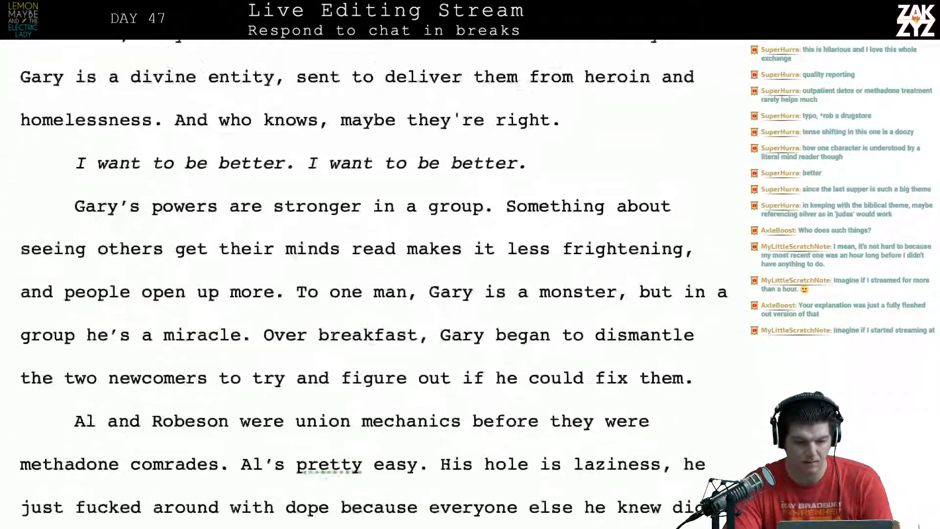
scroll(371, 286, down, 20)
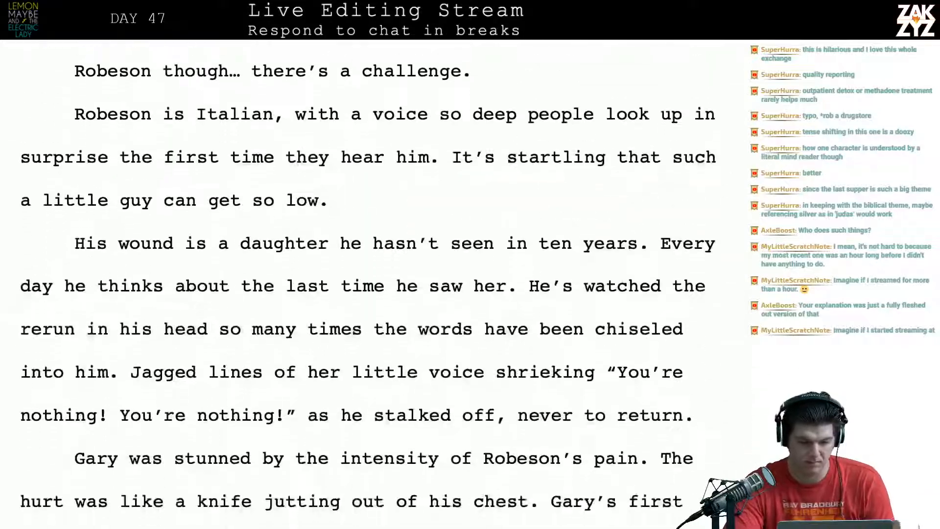
scroll(371, 286, down, 3)
scroll(372, 284, down, 3)
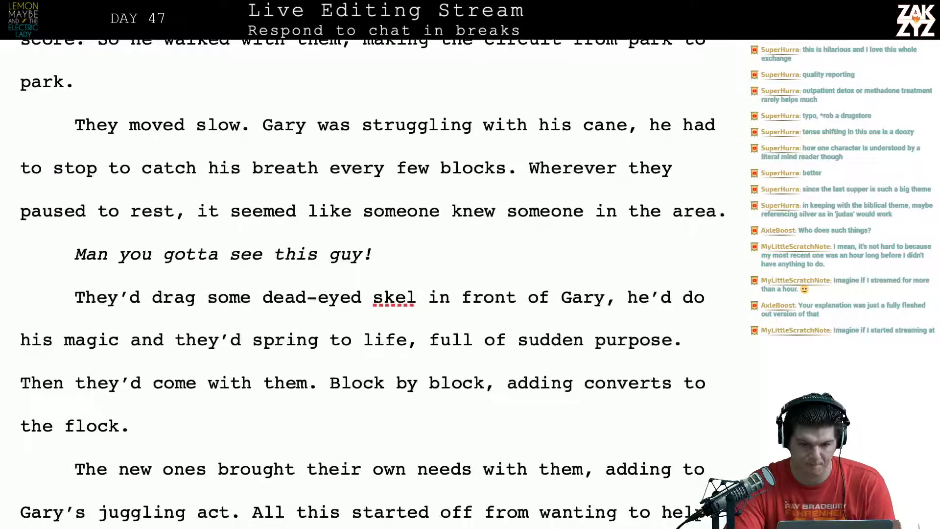
scroll(373, 284, down, 10)
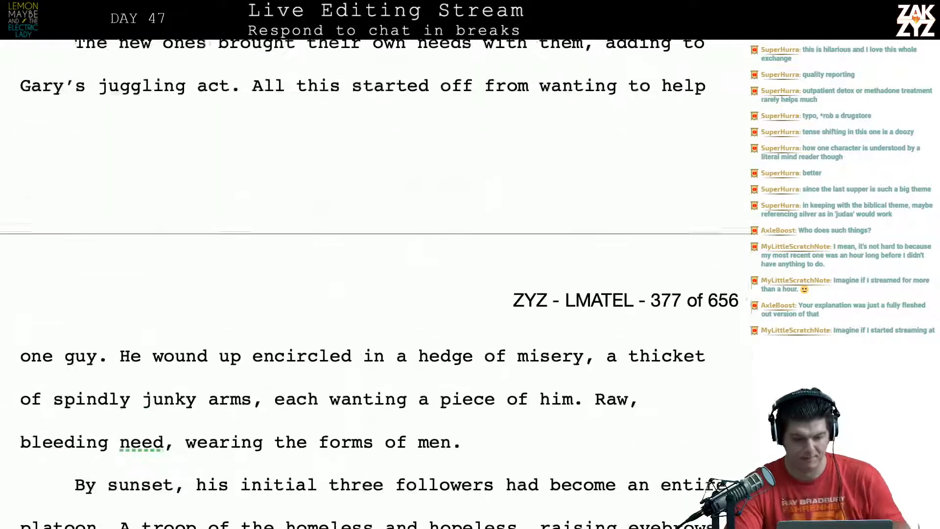
scroll(372, 284, down, 10)
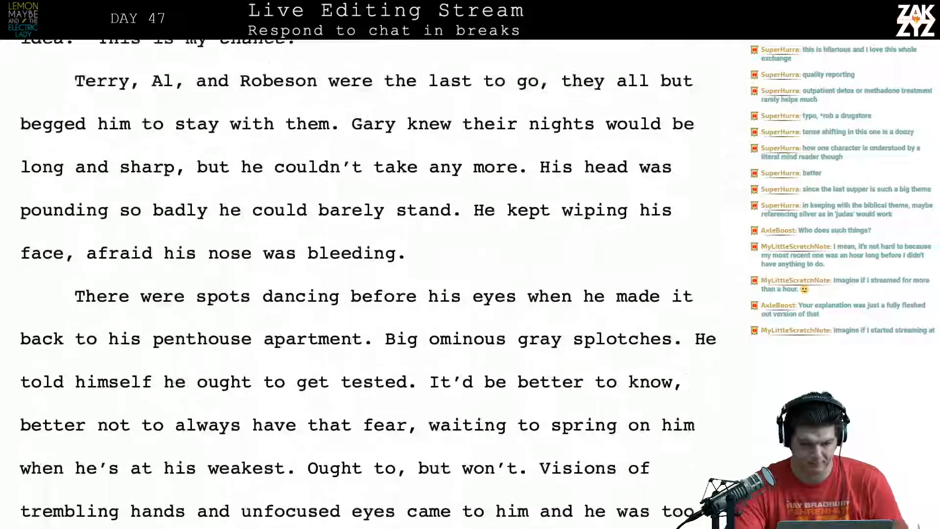
Start a replacement paragraph above the old penthouse one with "There were spots dancing before his eyes as he slumped into his penthouse apartment.".
scroll(372, 284, up, 3)
scroll(372, 284, down, 1)
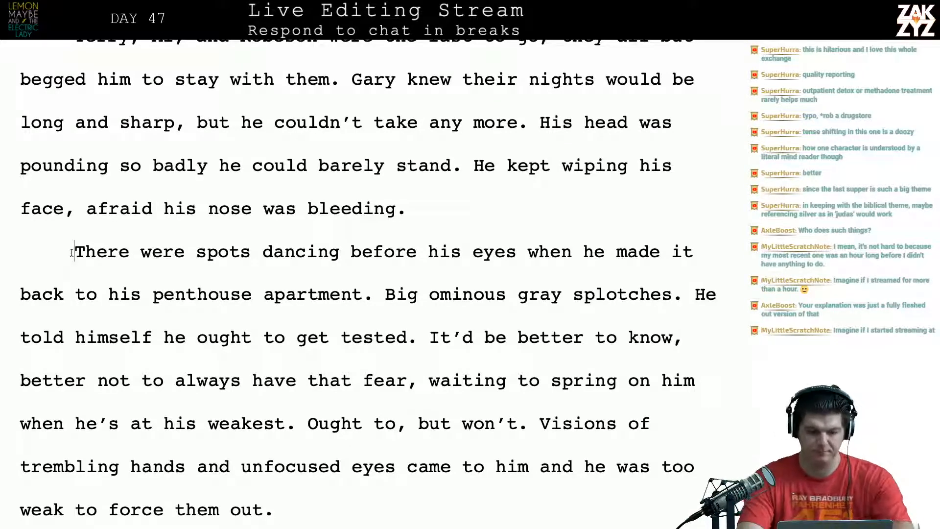
key(Return)
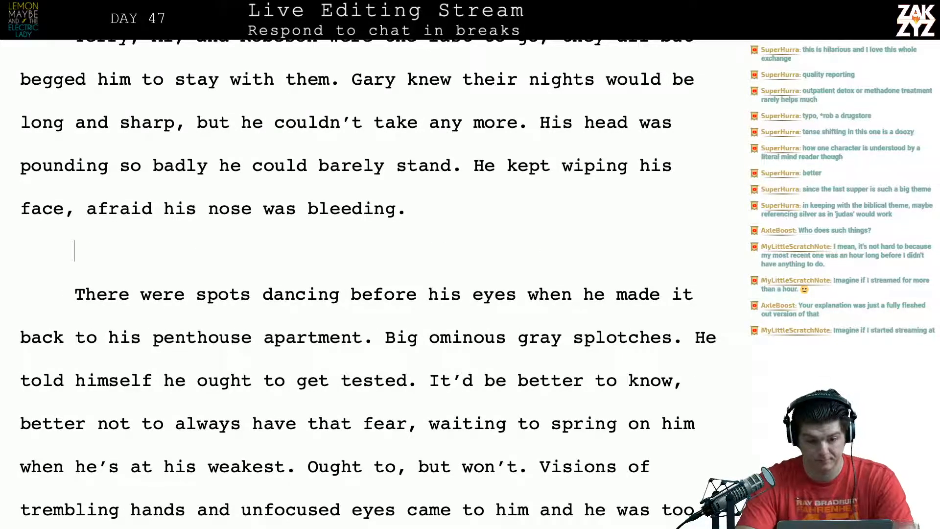
text(E)
key(BackSpace)
text(There )
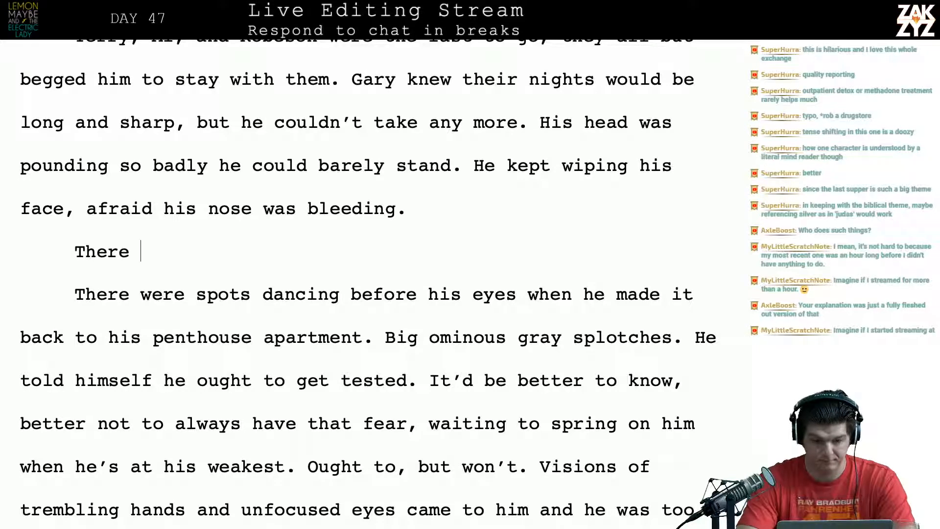
text(were spots dan)
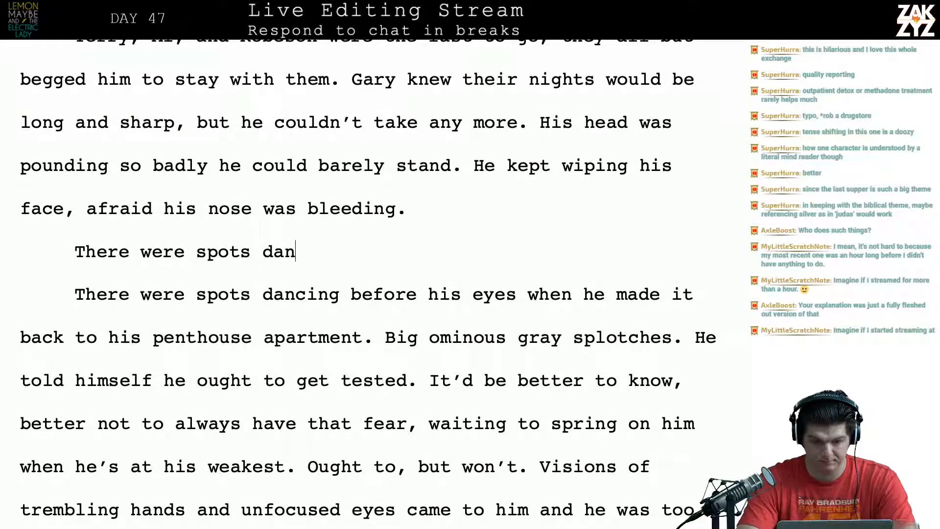
text(cing before his ey)
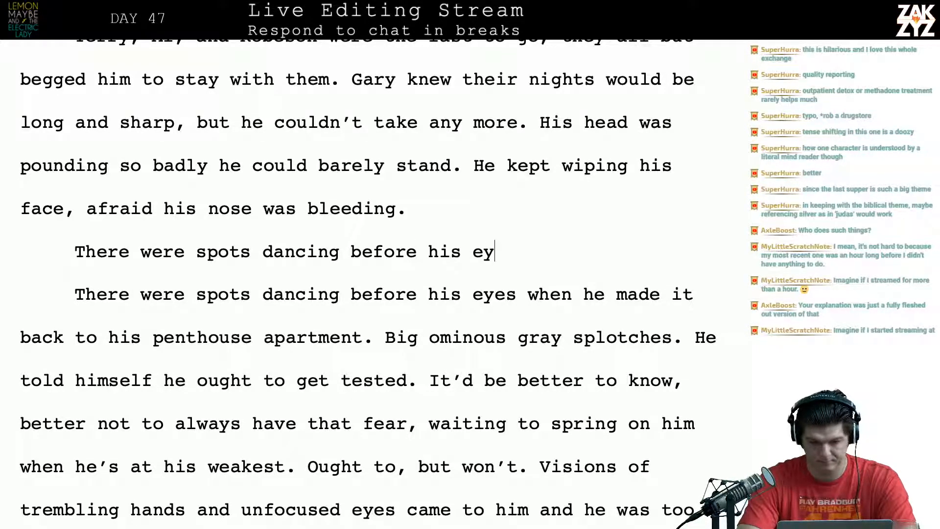
text(es as he slumped )
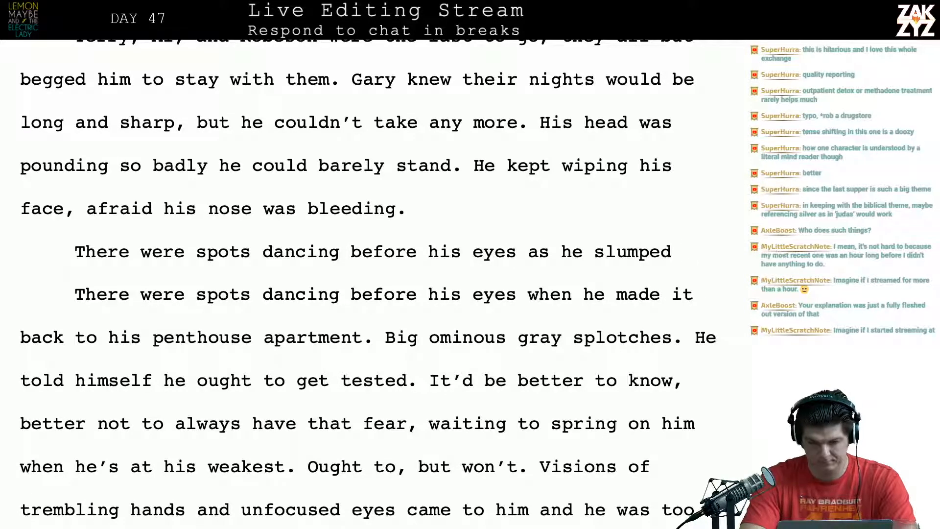
text(into his penthous)
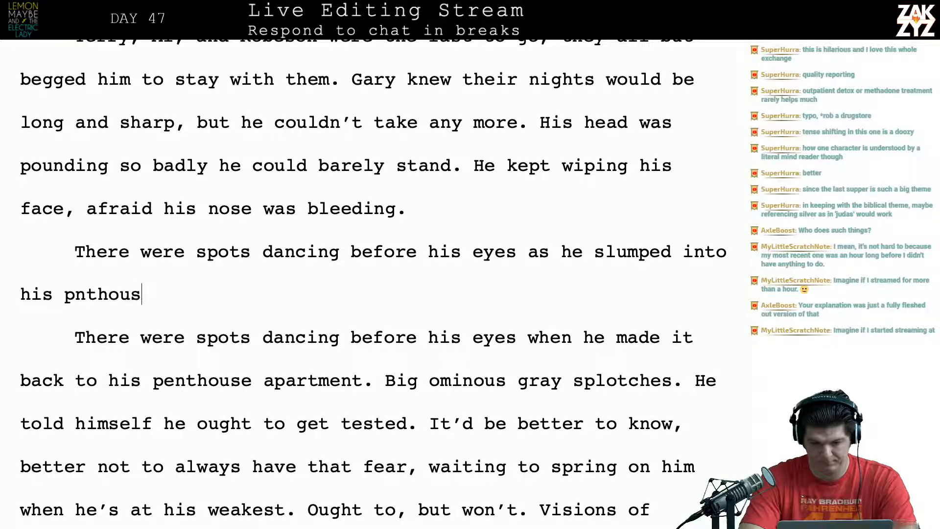
text(e apartment. )
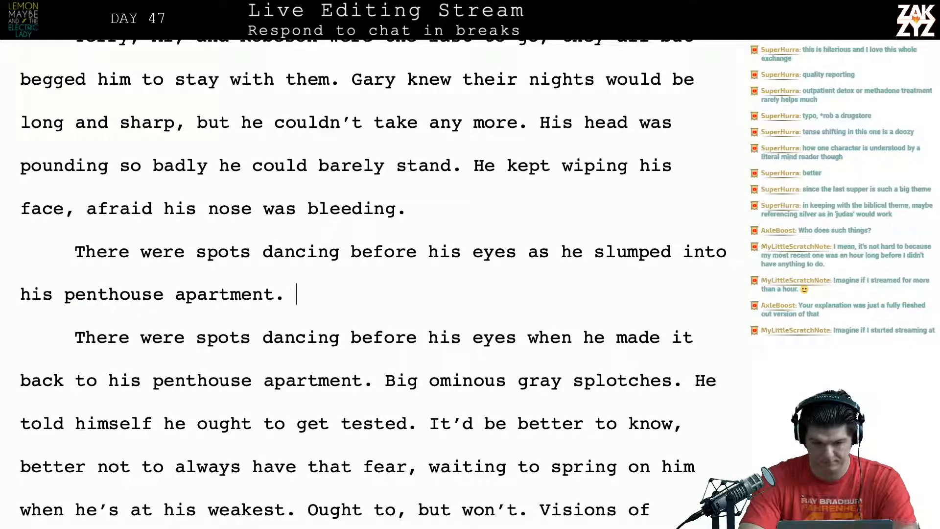
Continue the new paragraph with "Big, ominous gray splotches. He knew he ought to get tested for Huntingtons.".
text(Big, ominous gray sp)
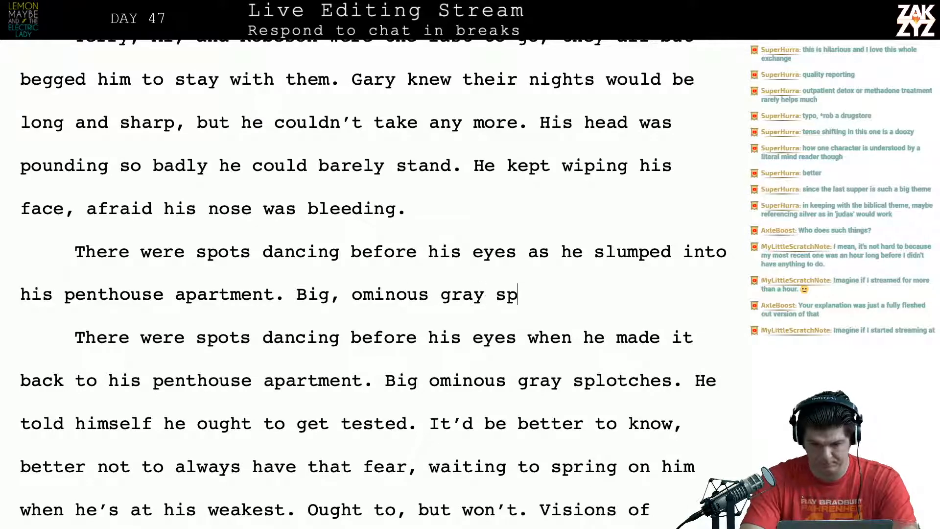
text(lotches. He)
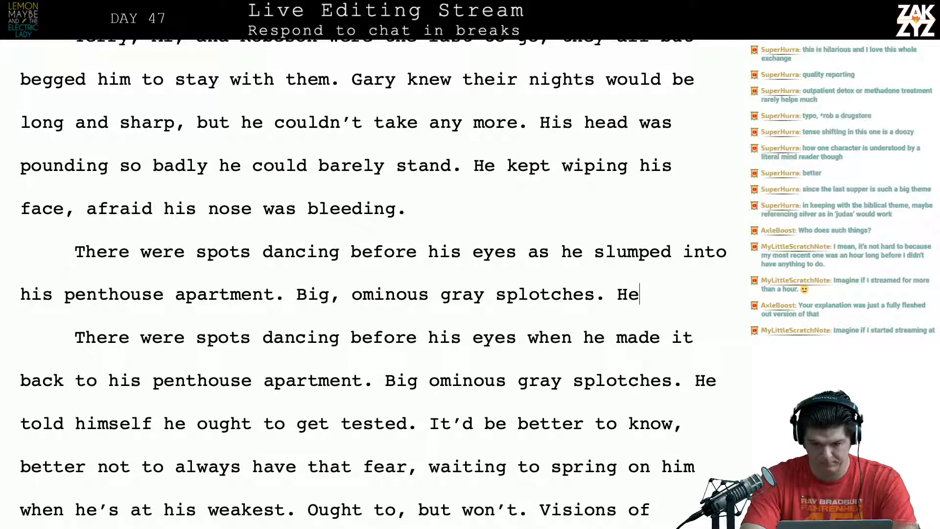
text( ought to get t)
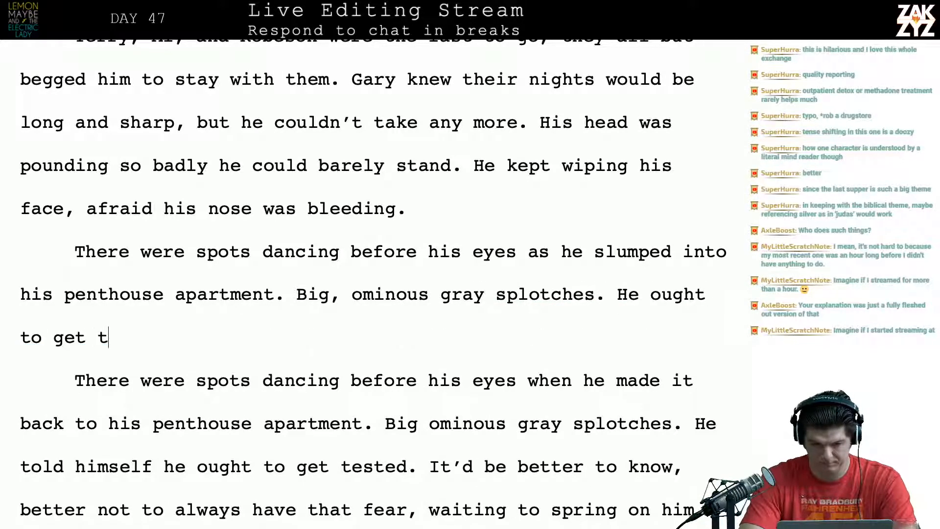
text(ested for huntingtons.)
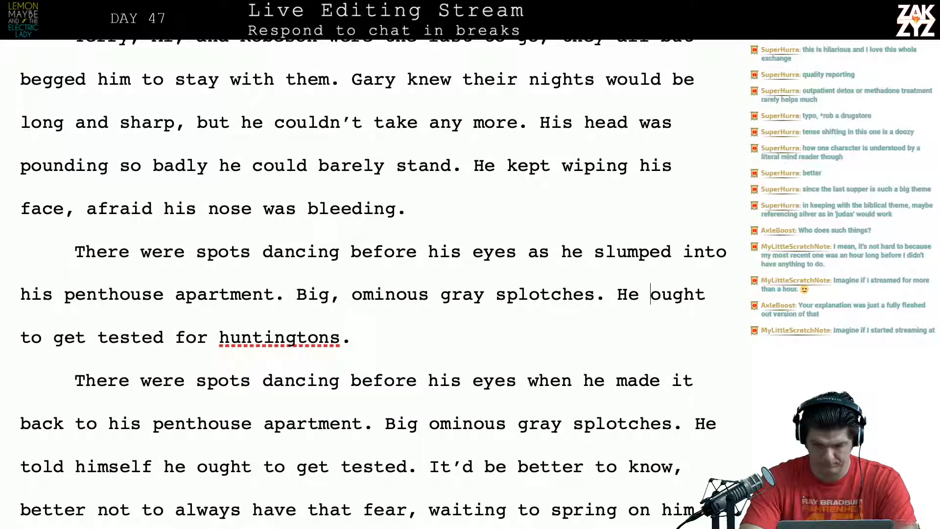
text(knew he)
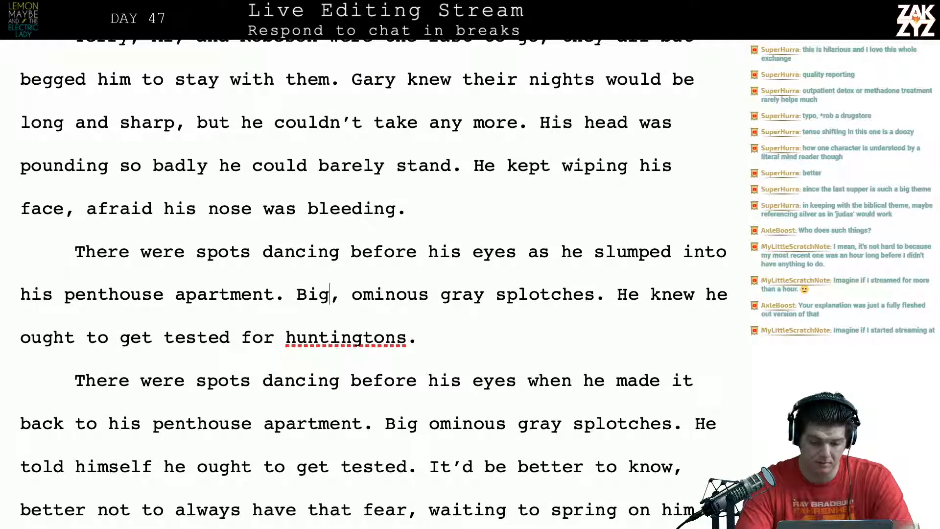
key(BackSpace)
text(H)
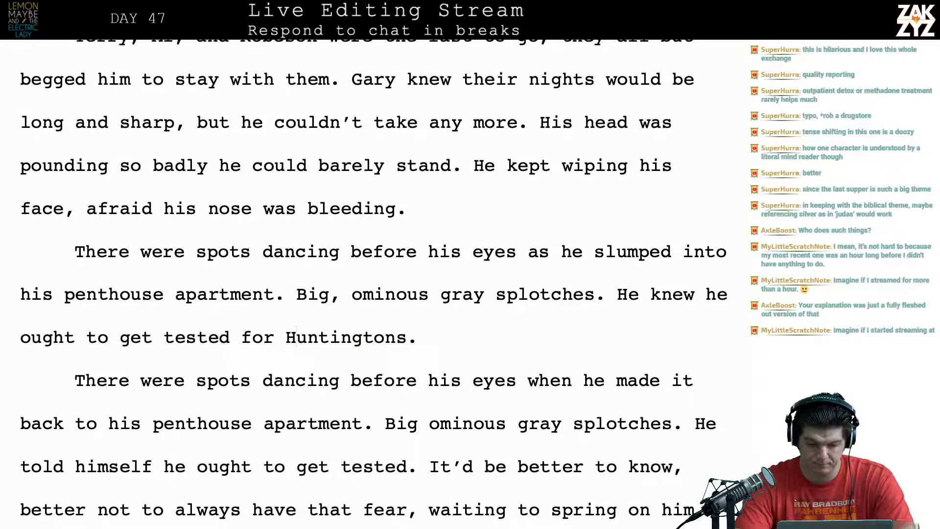
Append "It would be better to know, better than having the fear spring on him whenever he's at his weakest. But he knew he wouldn't.".
click(427, 348)
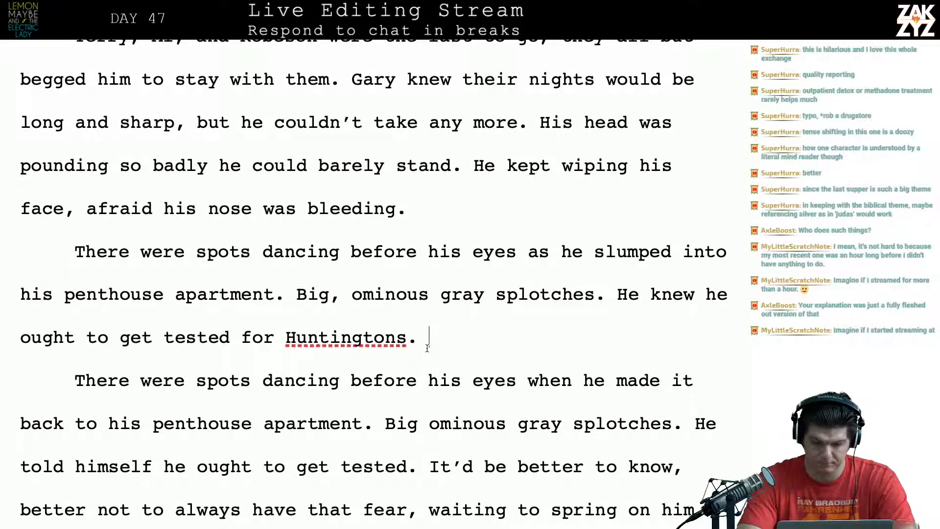
text(It would be bet)
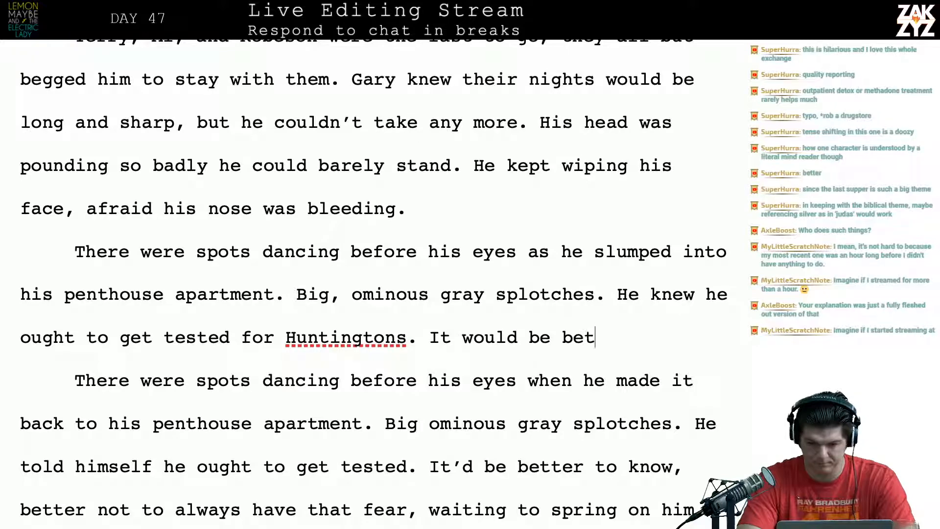
text(ter to know,)
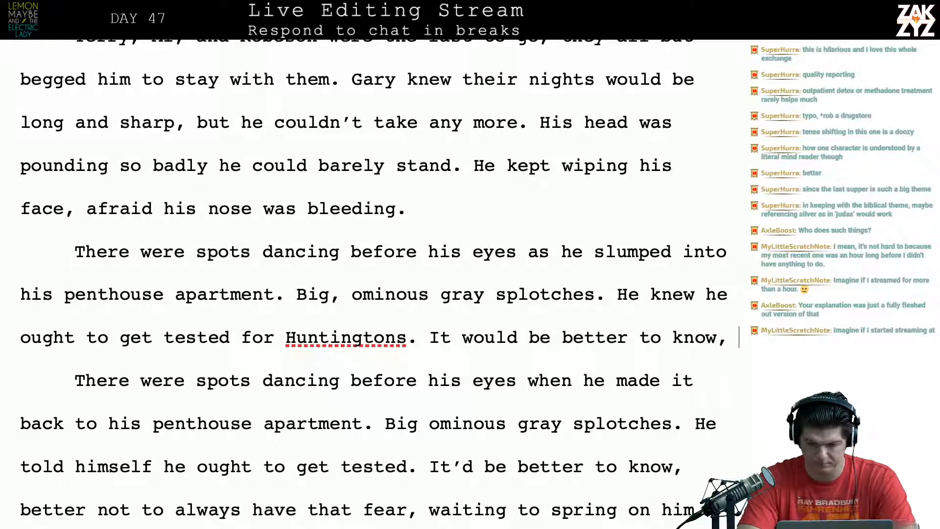
text( better than hav)
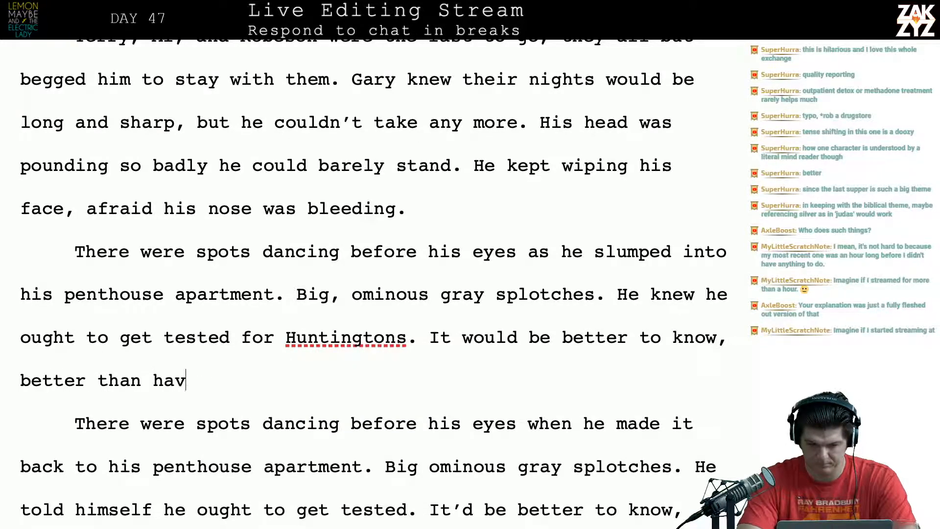
text(ing the fear spring )
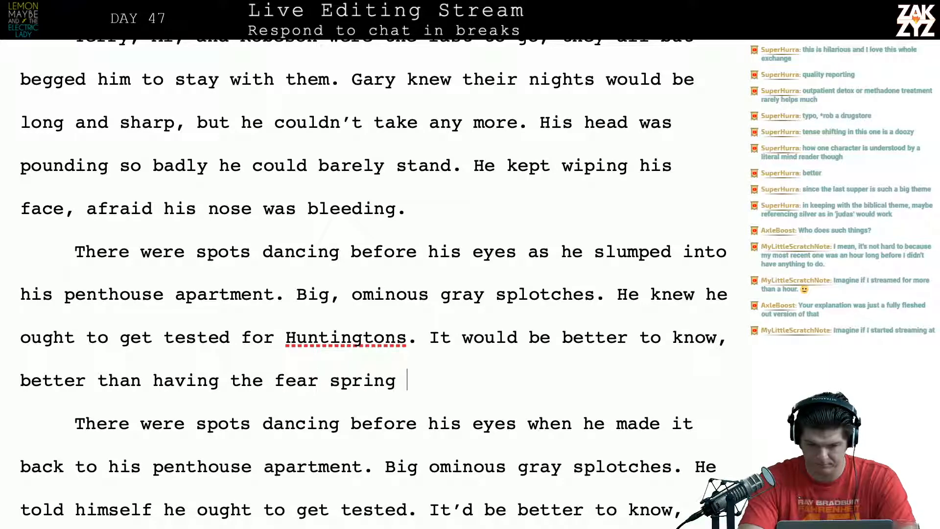
text(on him whenever)
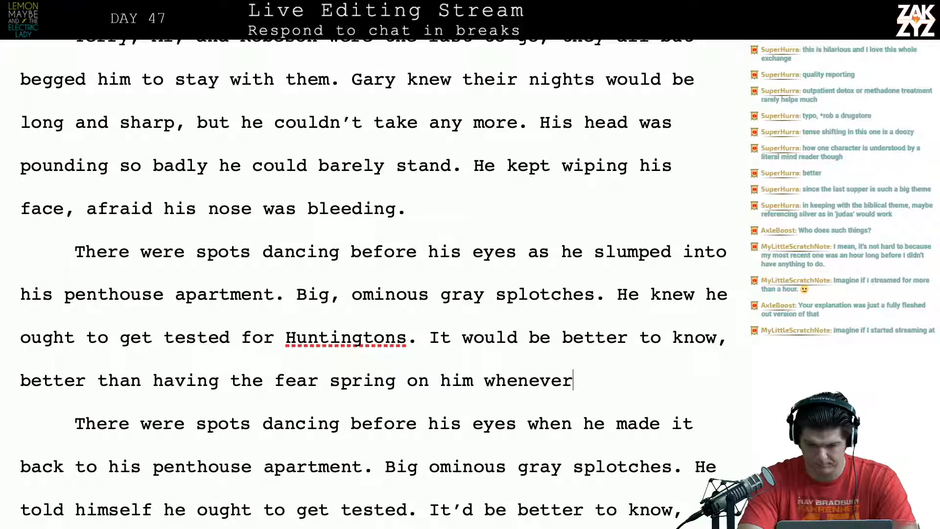
text( he's at his weakes)
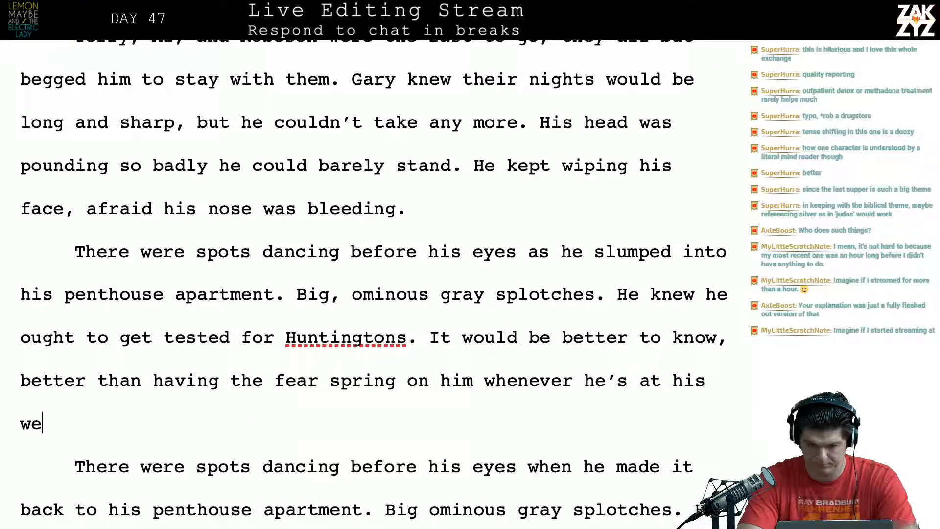
text(t. But he kn)
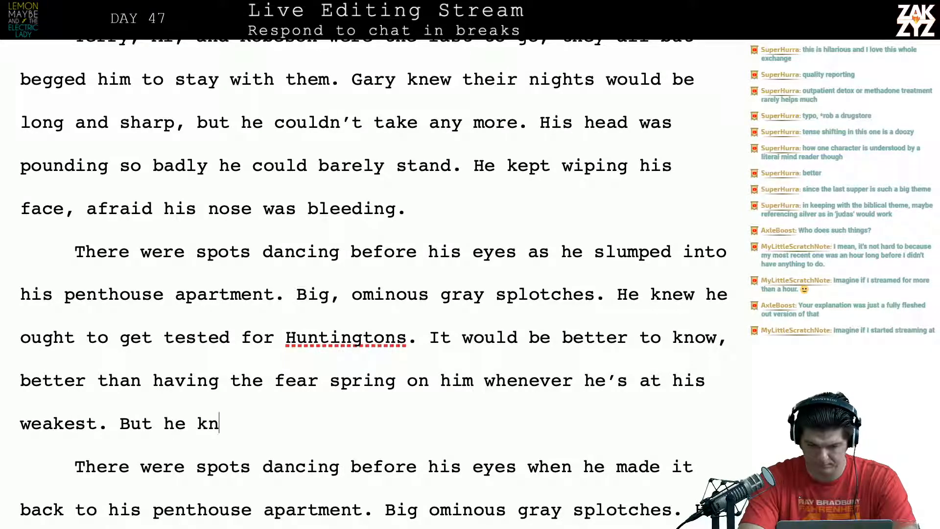
text(ew he wouldn't.)
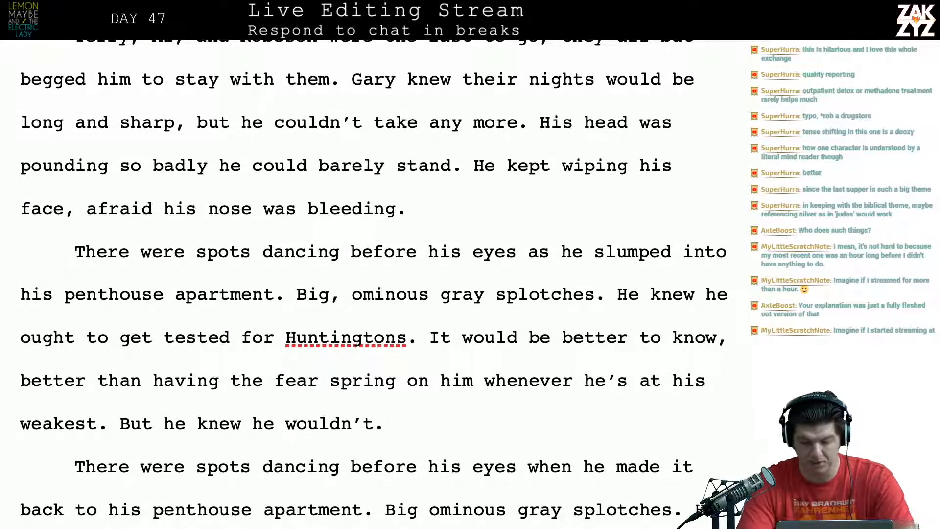
Delete the old version of the penthouse paragraph, from "There were spots dancing" through "weak to force them out.".
key(shift+Down)
key(shift+Down)
key(shift+Down)
key(shift+Down)
key(shift+Down)
key(shift+Down)
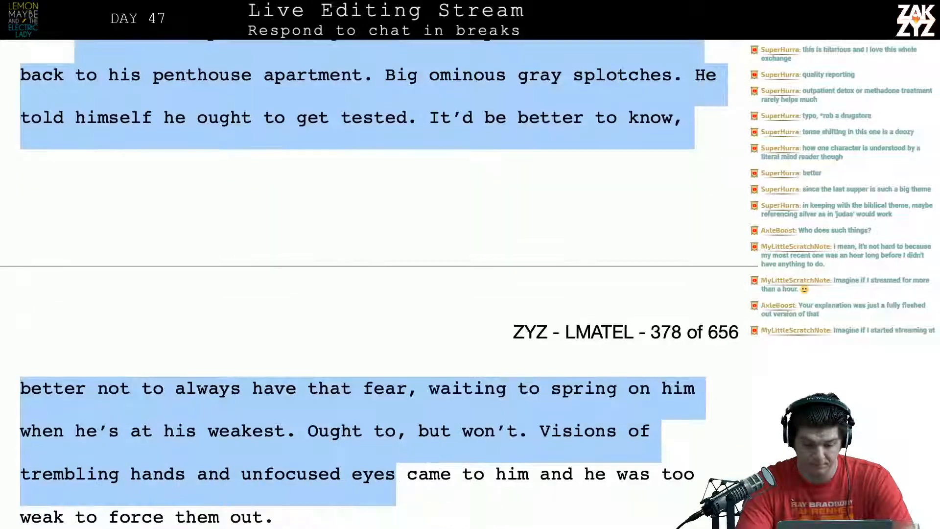
key(shift+Down)
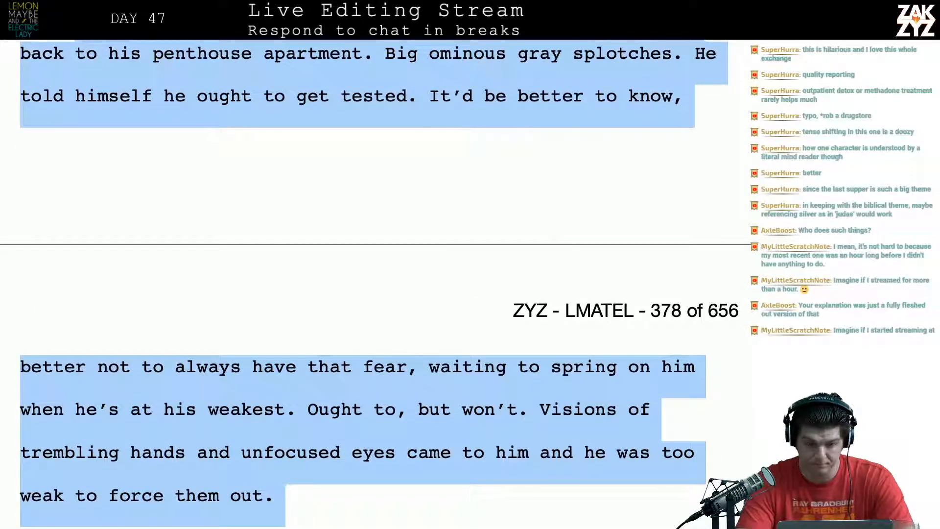
key(BackSpace)
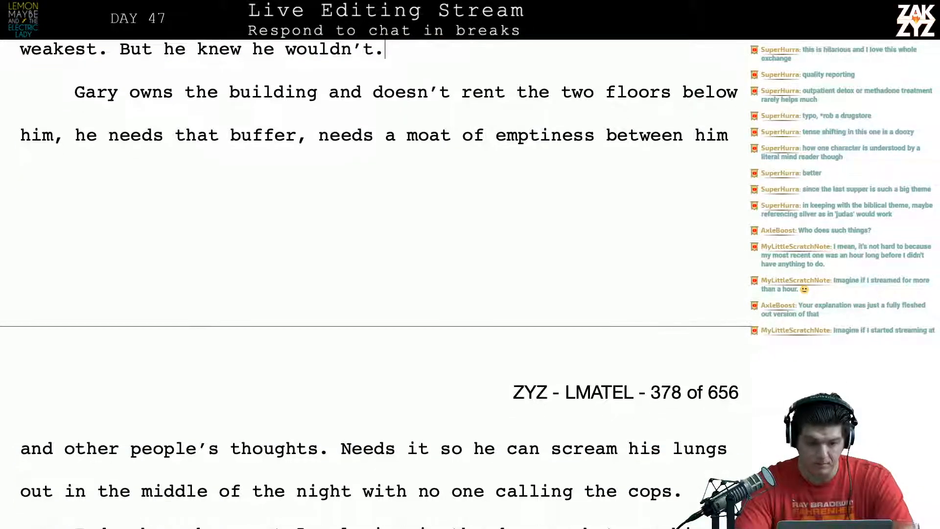
Split the next paragraph's opening into "Gary owns his building. He doesn't rent the two floors" and remove the leftover "the building and doesn't".
scroll(296, 401, up, 3)
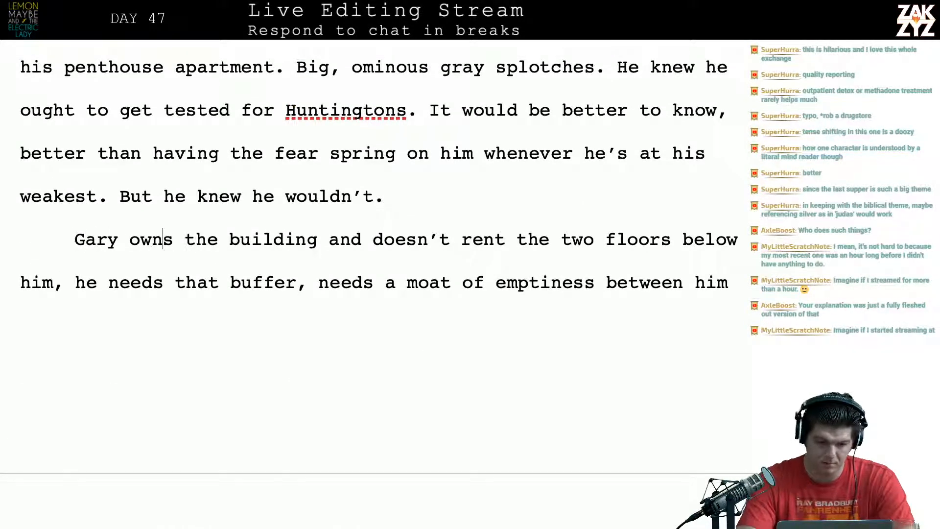
text(his building.)
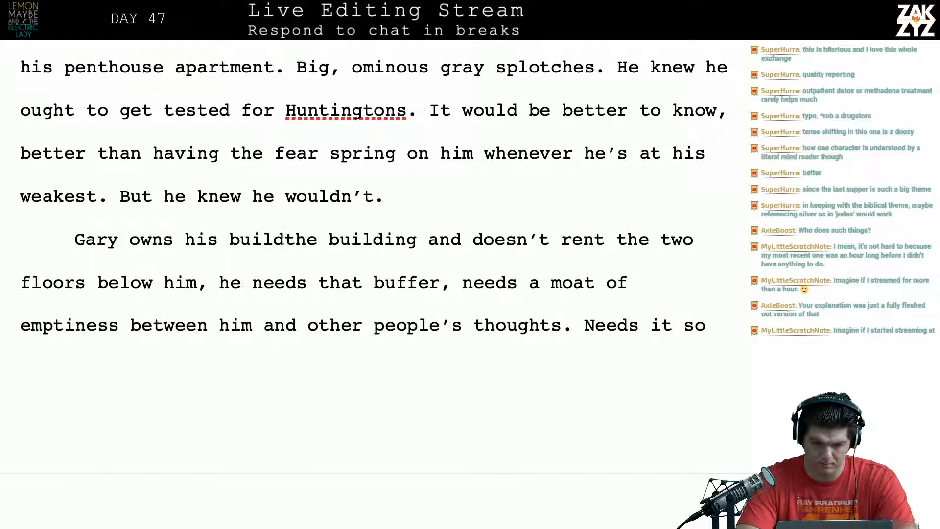
text( He doe)
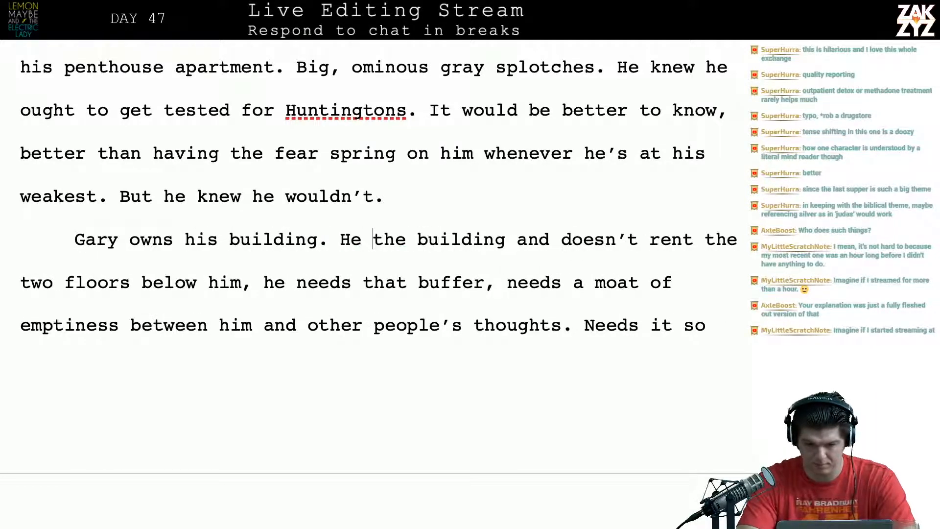
text(sn't)
key(shift+Down)
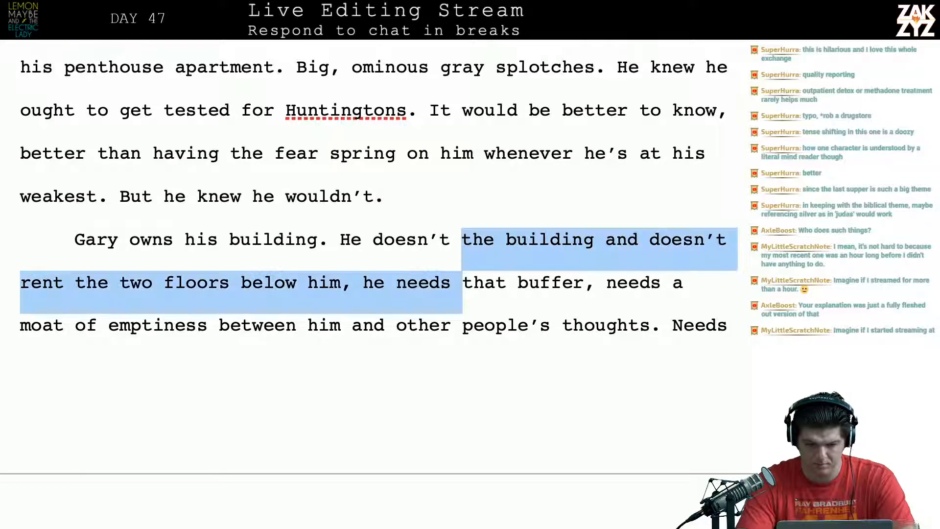
key(shift+Up)
key(shift+Right)
key(shift+Right)
key(shift+Right)
key(shift+Right)
key(shift+Right)
key(shift+Right)
key(shift+Right)
key(shift+Right)
key(shift+Right)
key(shift+Right)
key(shift+Right)
key(shift+Right)
key(shift+Right)
key(shift+Right)
key(shift+Right)
key(shift+Right)
key(shift+Right)
key(shift+Right)
key(shift+Right)
key(shift+Right)
key(shift+Right)
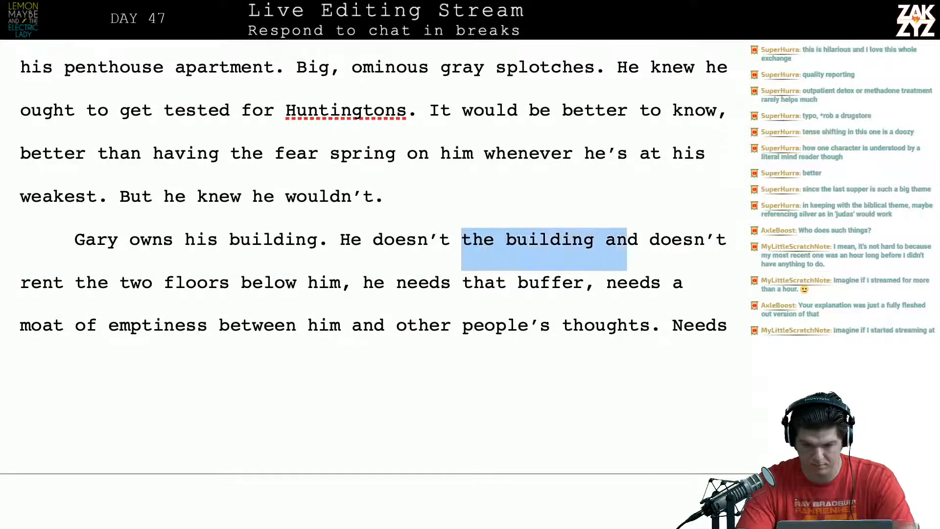
key(shift+Right)
key(shift+Right)
key(shift+Right)
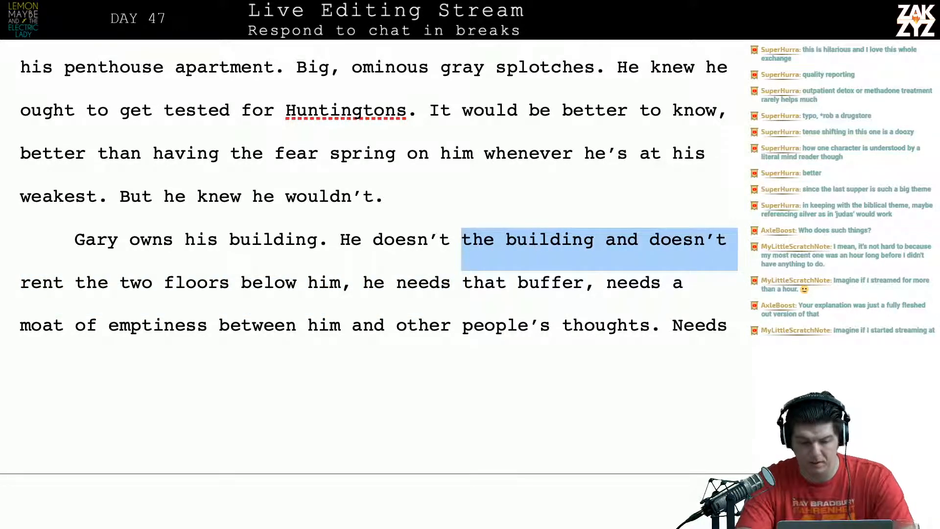
key(BackSpace)
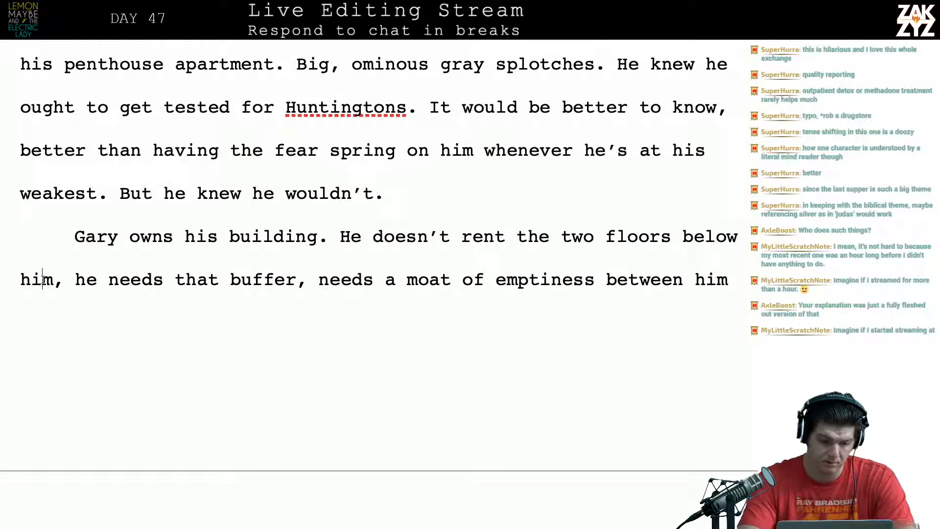
Change "below him" to "below his appartment" in the sentence about the two unrented floors.
key(BackSpace)
text(s appartment,)
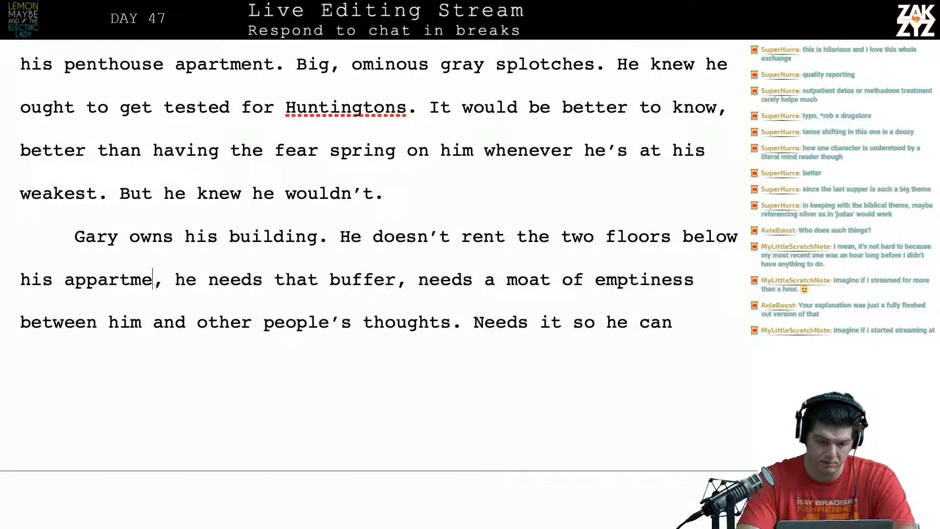
key(Delete)
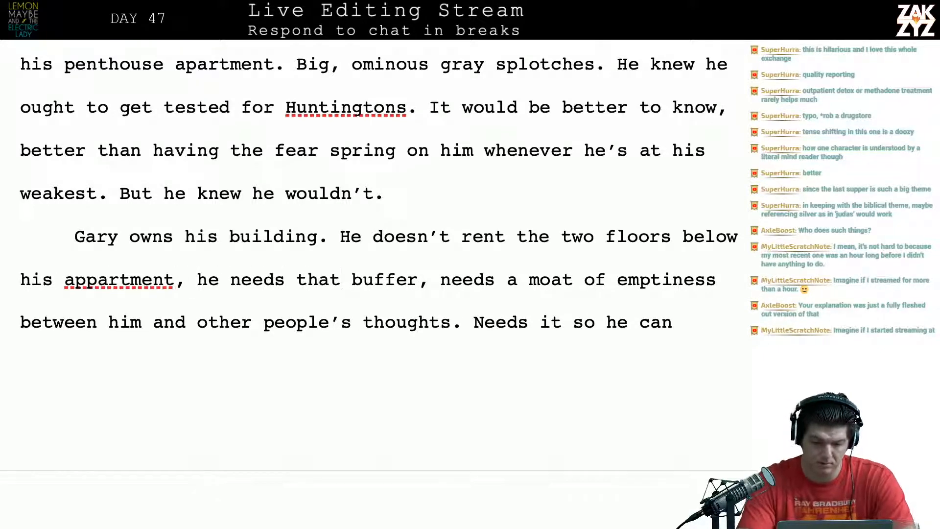
Change "that buffer" to "the buffer" and correct the spelling of "appartment" to "apartment" in the same sentence.
key(BackSpace)
key(BackSpace)
text(e)
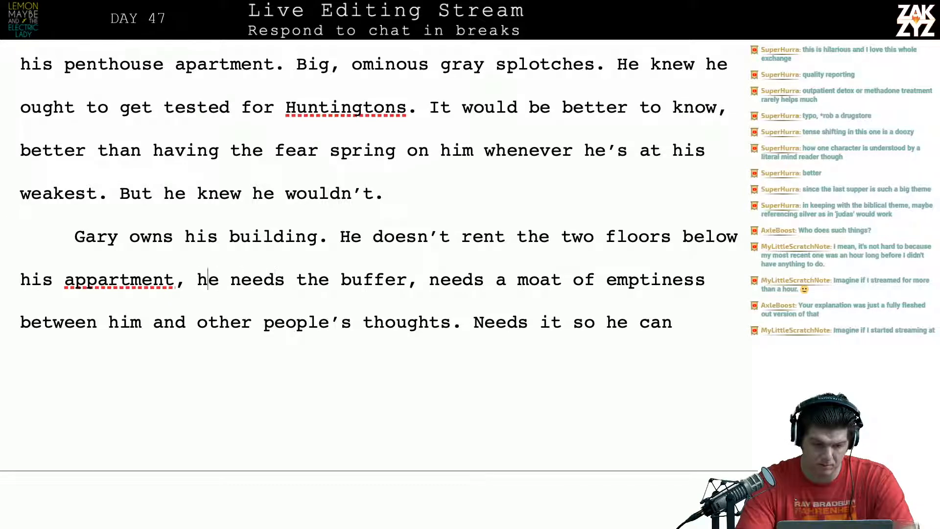
key(BackSpace)
key(Right)
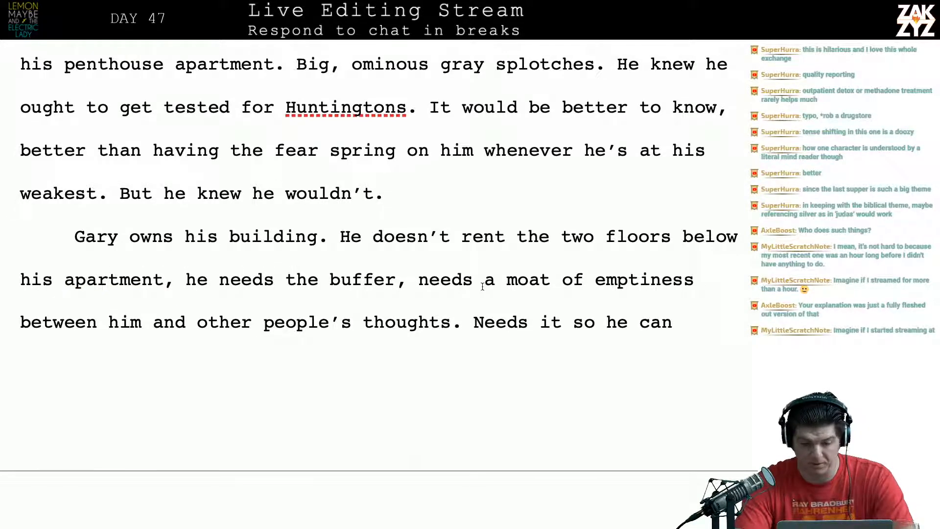
Delete the second "needs" so the clause after "he needs the buffer," begins with "a moat of emptiness".
key(BackSpace)
key(BackSpace)
key(BackSpace)
key(BackSpace)
key(BackSpace)
key(BackSpace)
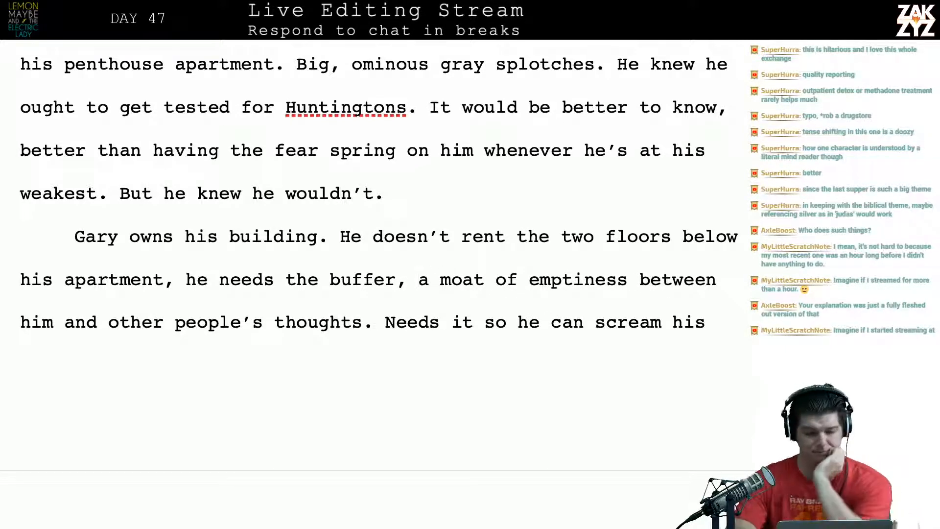
Insert "He needs to be able to scream his lungs out in the middle" before "Needs it so he can".
scroll(369, 284, down, 5)
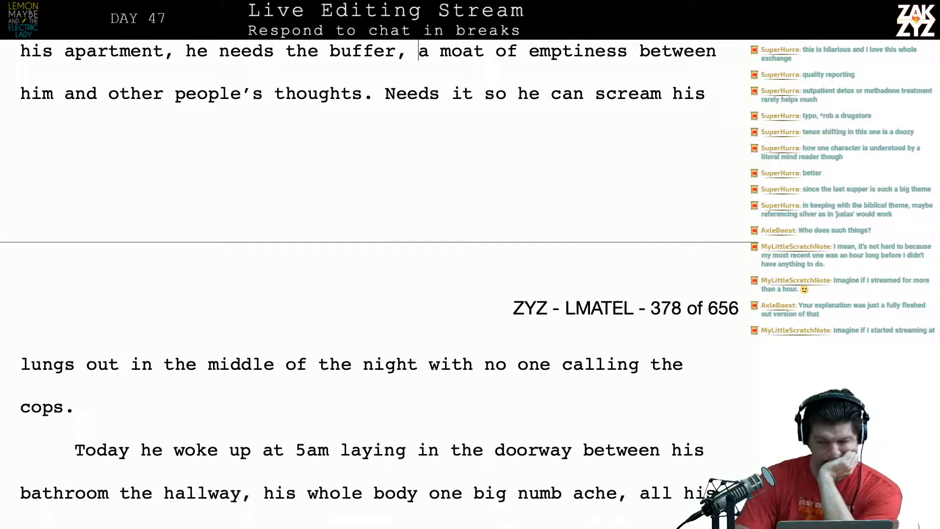
scroll(494, 194, down, 1)
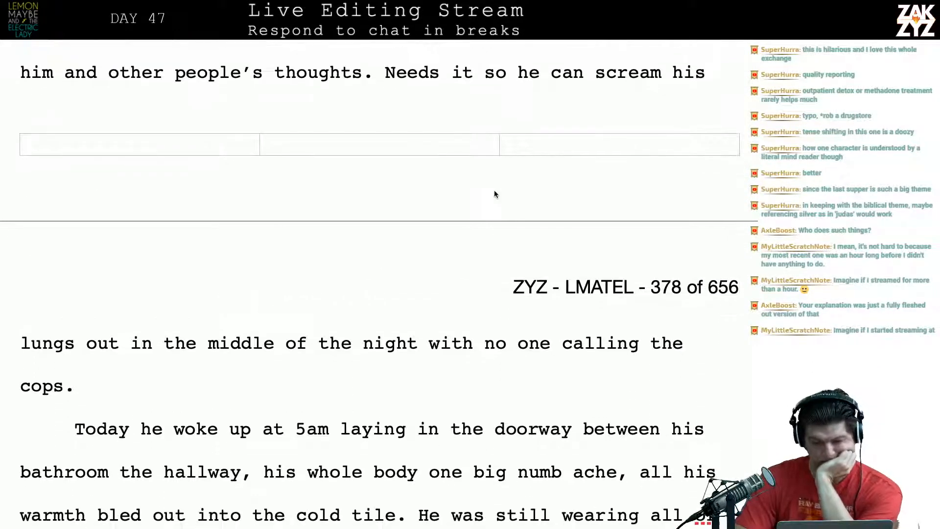
scroll(494, 194, up, 3)
click(386, 175)
text(H n)
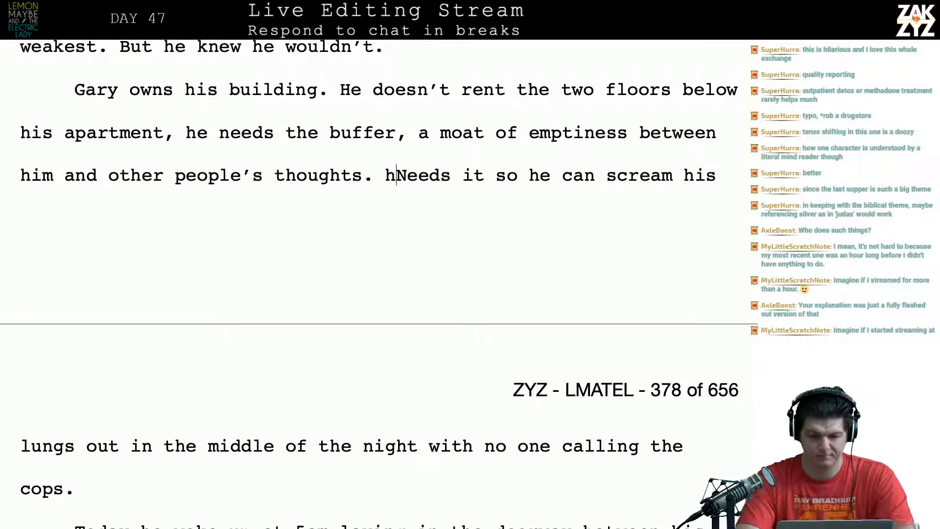
key(BackSpace)
key(BackSpace)
text(e ne)
text(eds to be able )
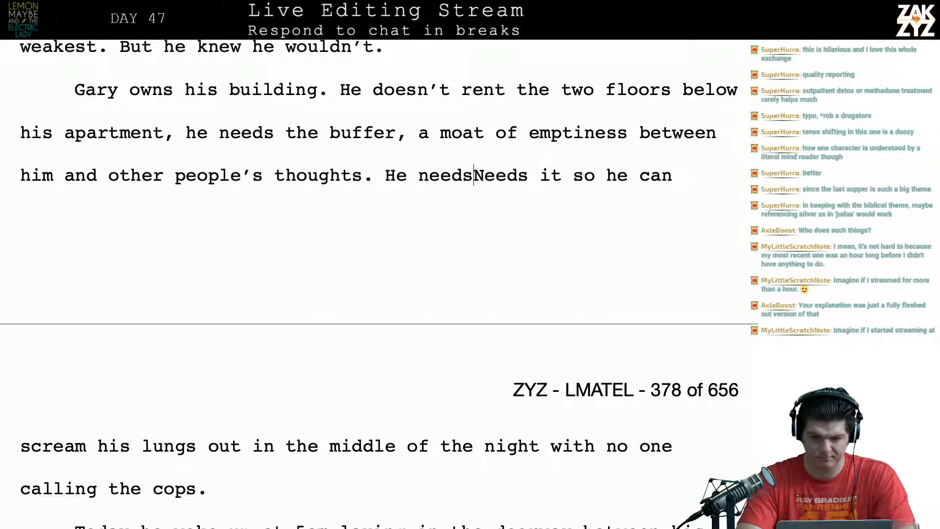
text(to scream his l)
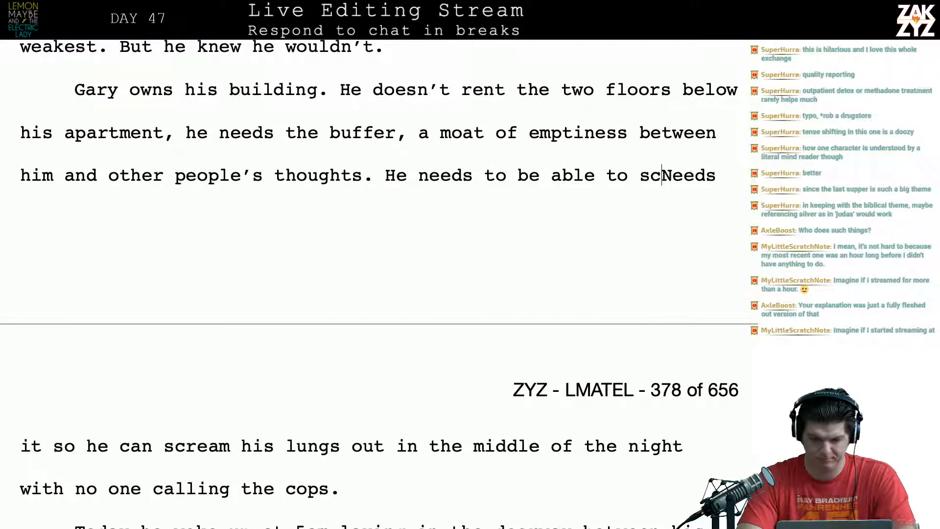
text(ungs out in the middle)
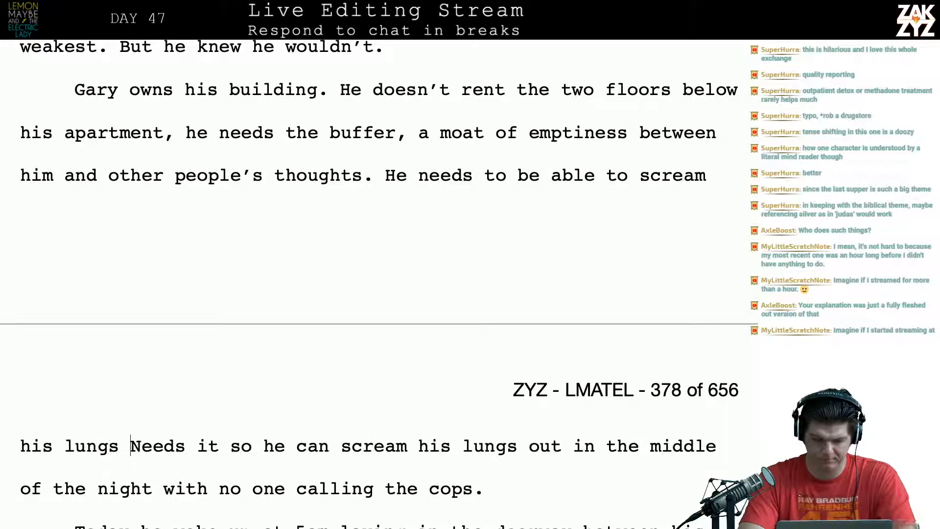
Complete the new sentence with "of the night and not worry about someone calling the cops.".
text( of the ni)
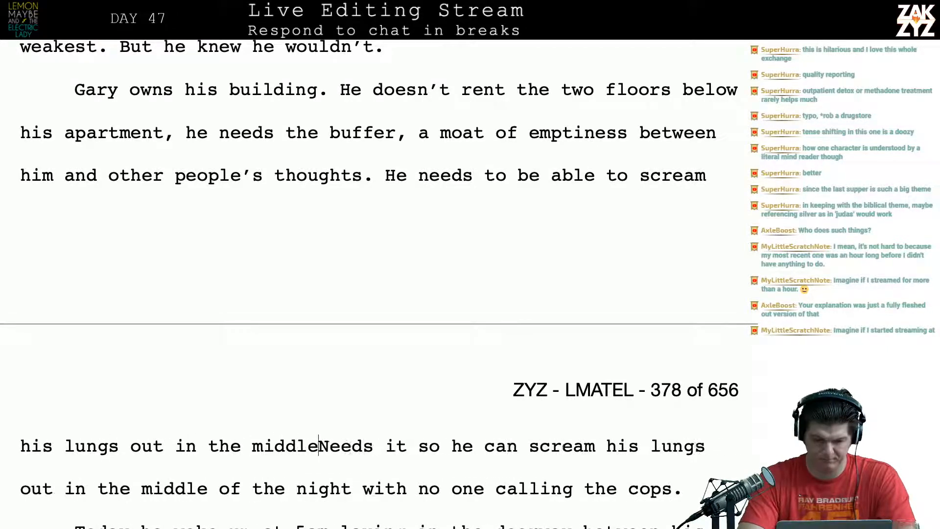
text(ght and not worry a)
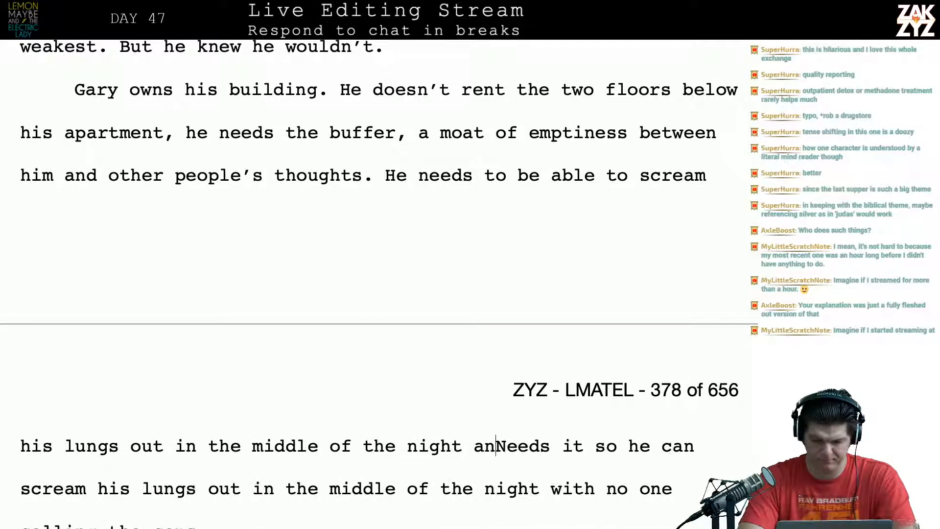
text(bout someone calNeeds it so he can scream)
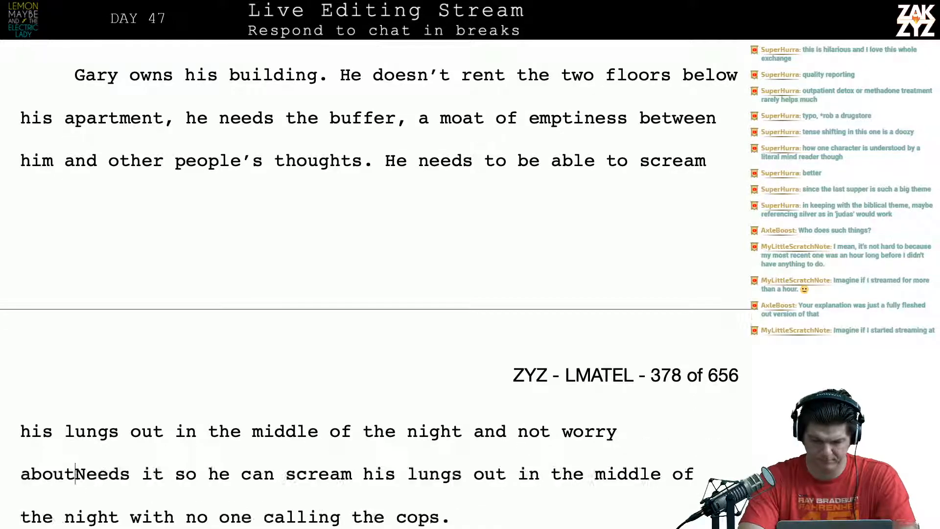
key(BackSpace)
key(BackSpace)
text(meone cal)
text(ling the cops.)
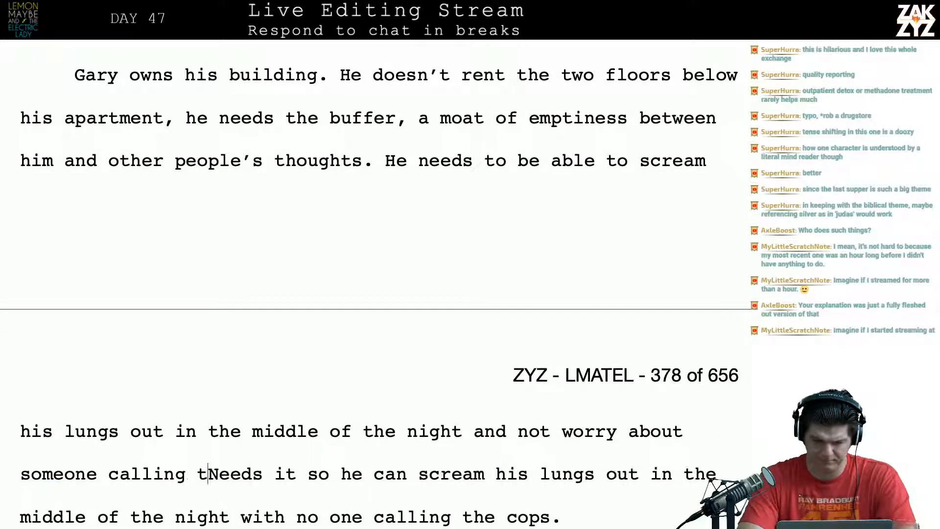
Delete the old sentence running from "Needs it so he can scream" through "with no one calling the cops.".
key(shift+Down)
key(shift+Down)
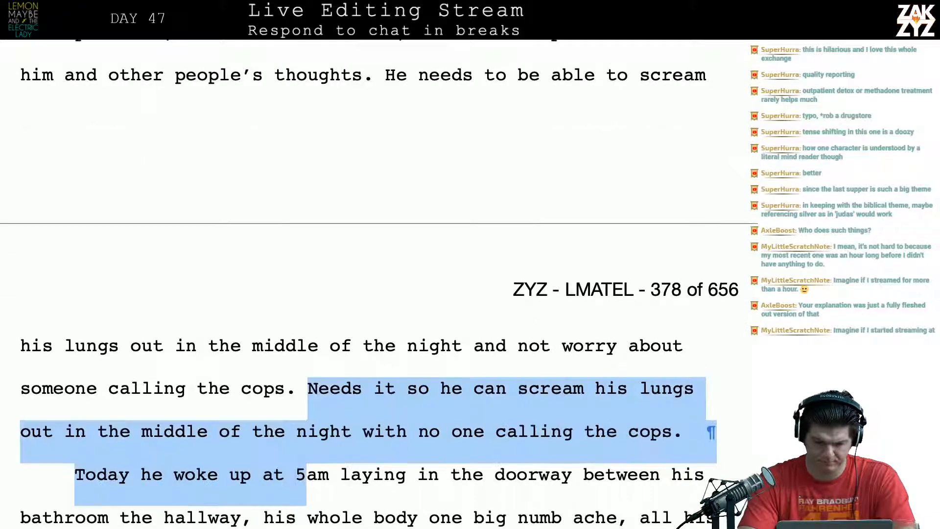
key(shift+Right)
key(shift+Up)
key(shift+Right)
key(shift+Right)
key(shift+Right)
key(shift+Right)
key(shift+Right)
key(shift+Right)
key(shift+Right)
key(shift+Right)
key(shift+Right)
key(shift+Right)
key(shift+Right)
key(shift+Right)
key(shift+Right)
key(shift+Right)
key(shift+Right)
key(shift+Right)
key(shift+Right)
key(shift+Right)
key(shift+Right)
key(shift+Right)
key(shift+Right)
key(shift+Right)
key(shift+Right)
key(shift+Right)
key(shift+Right)
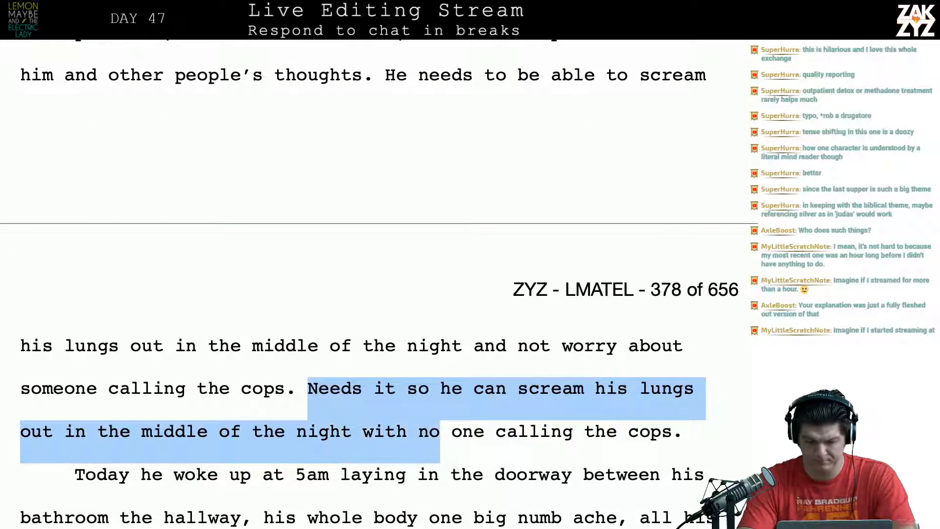
key(shift+Right)
key(shift+Right)
key(shift+Right)
key(shift+Right)
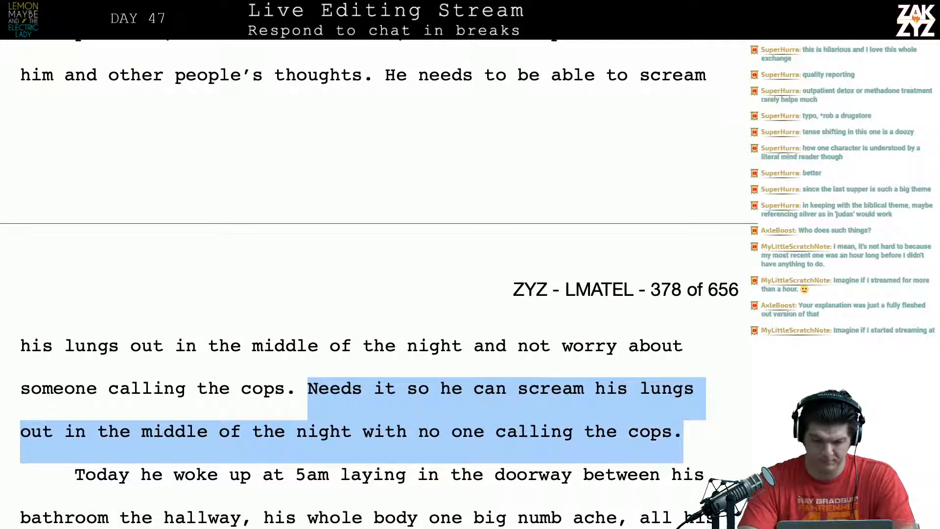
key(BackSpace)
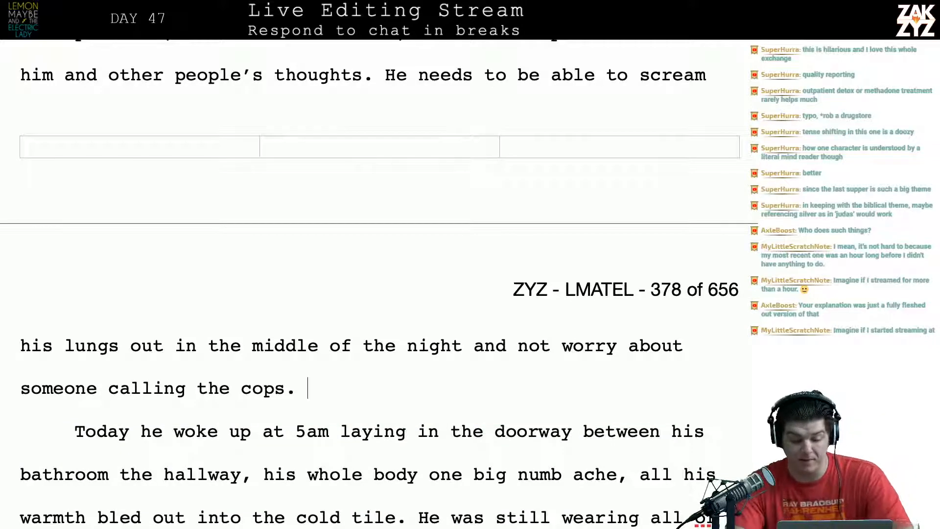
Add "and" before "the hallway", end the sentence there, and write "His whole body was one big ache, all his warmth bled into the marble tile.".
scroll(251, 383, down, 2)
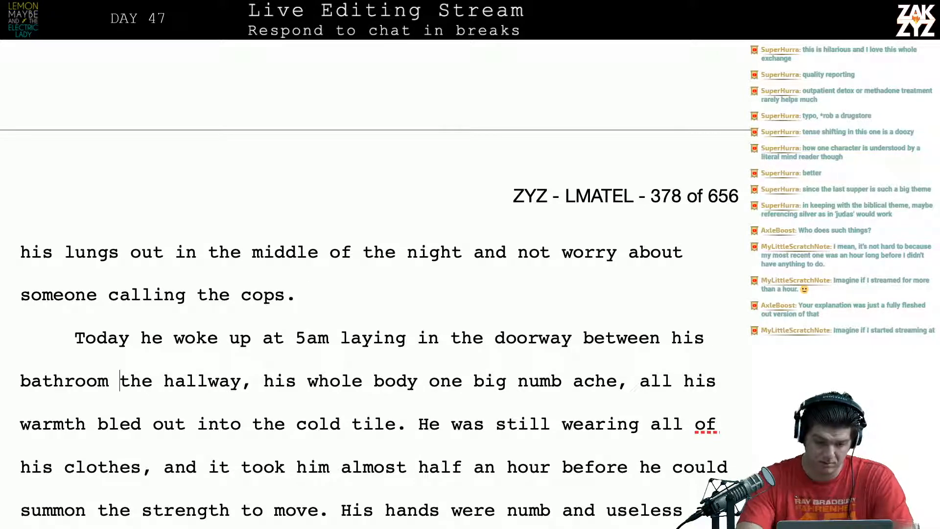
text(and)
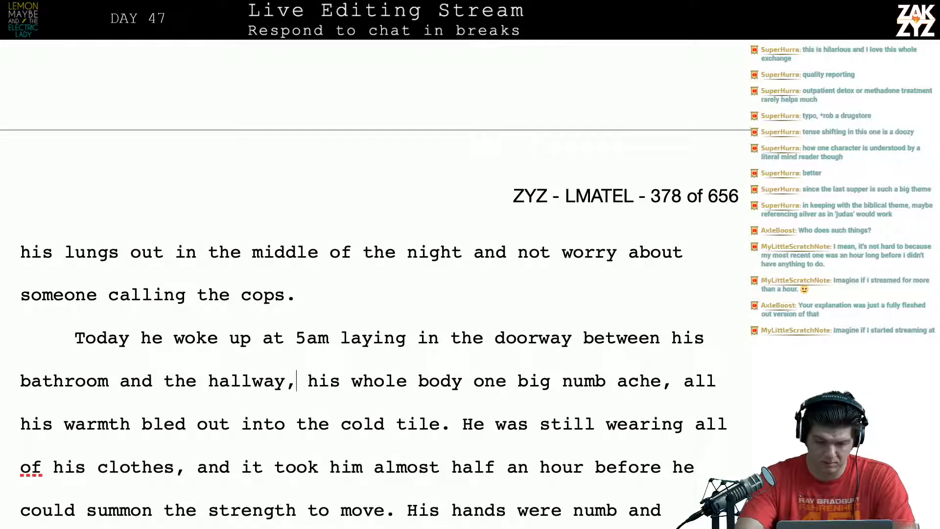
key(BackSpace)
text(. His whol)
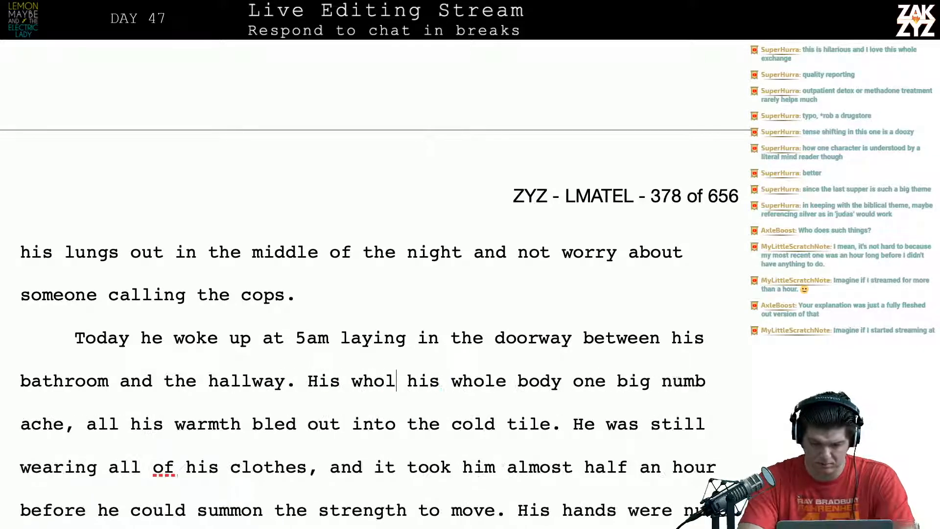
text(e body was one )
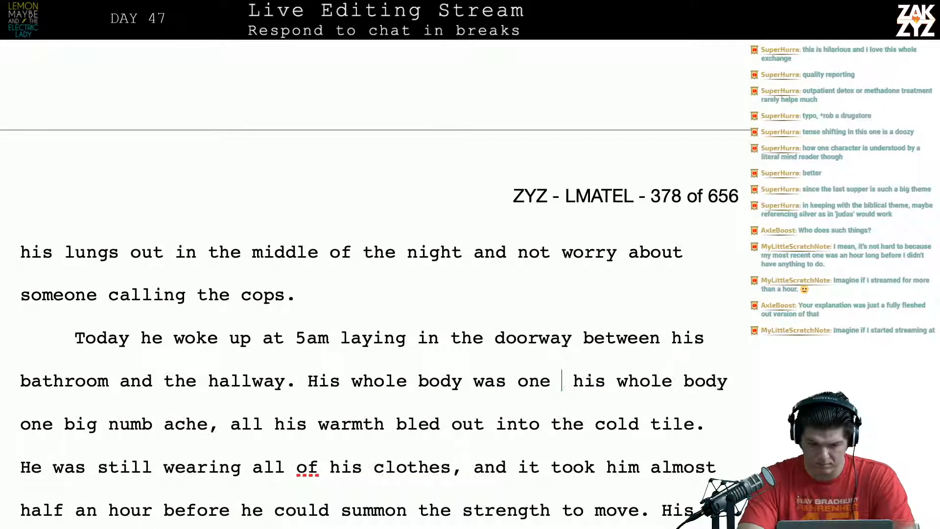
text(big ache, )
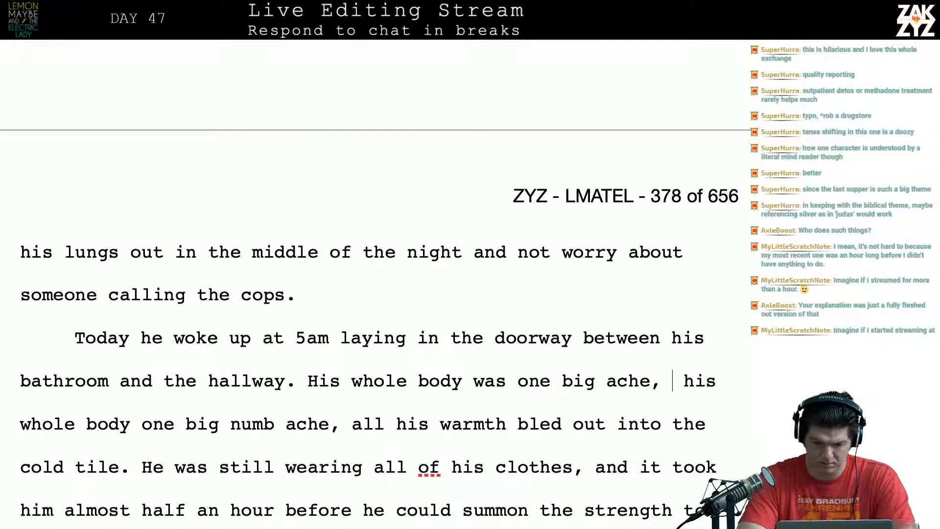
text(all his w )
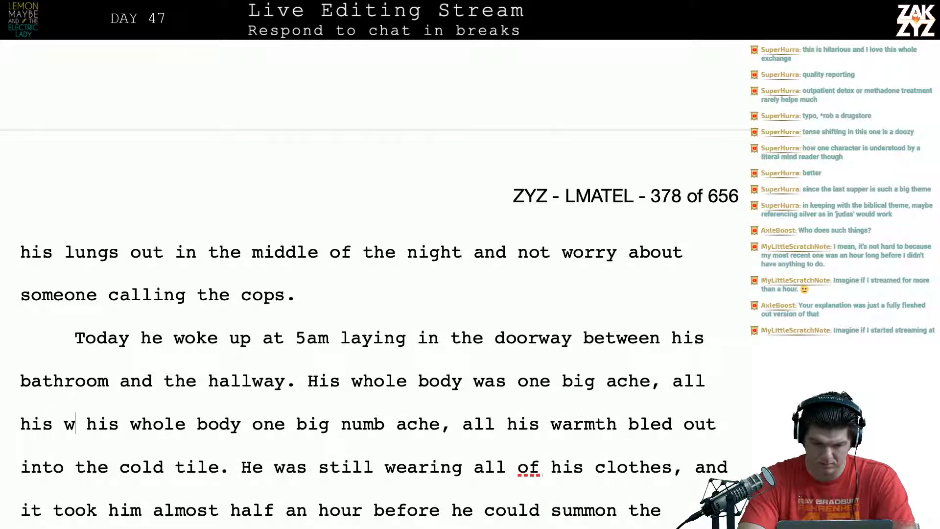
text(armth bled)
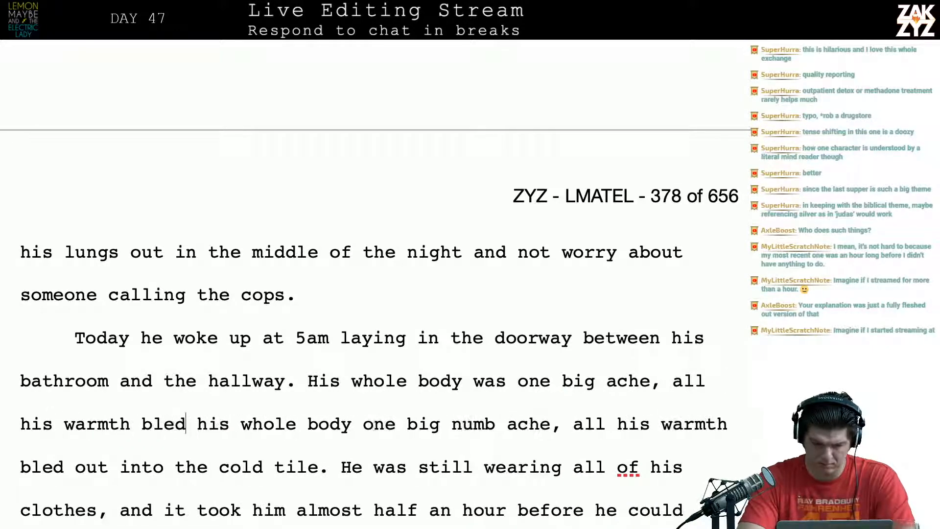
text( into the m)
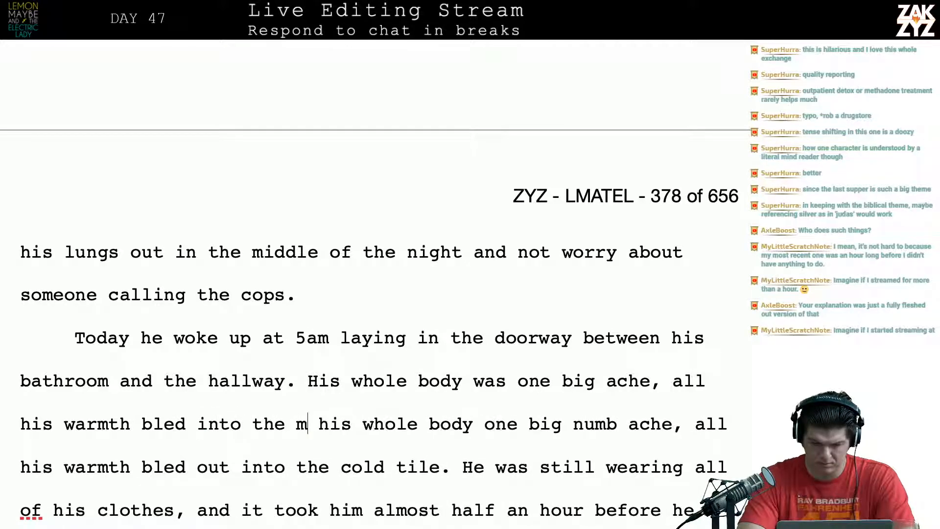
text(arble tile.)
Delete the old wording "his whole body one big numb ache, all his warmth bled out into the cold tile.".
key(shift+Down)
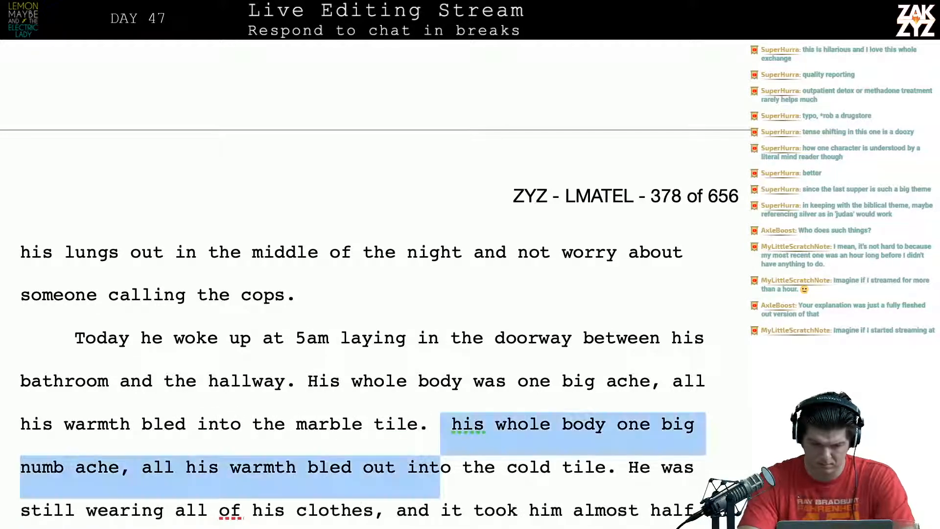
key(shift+Right)
key(shift+Right)
key(shift+Right)
key(shift+Right)
key(shift+Right)
key(shift+Right)
key(shift+Right)
key(shift+Right)
key(shift+Right)
key(shift+Right)
key(shift+Right)
key(shift+Right)
key(shift+Right)
key(shift+Right)
key(shift+Right)
key(shift+Right)
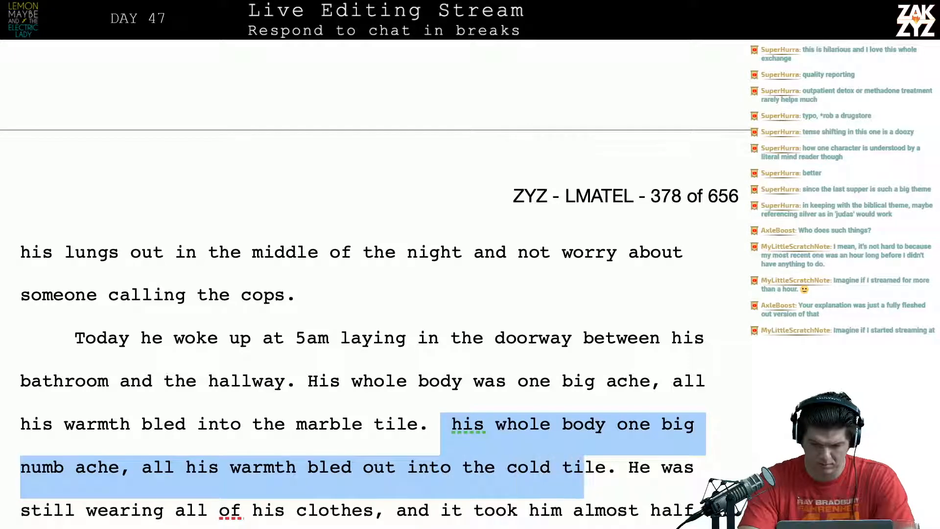
key(BackSpace)
Before "His chest contracted", start a new paragraph and add "The cold water made his chest cave in" after "get hot.".
scroll(376, 314, down, 3)
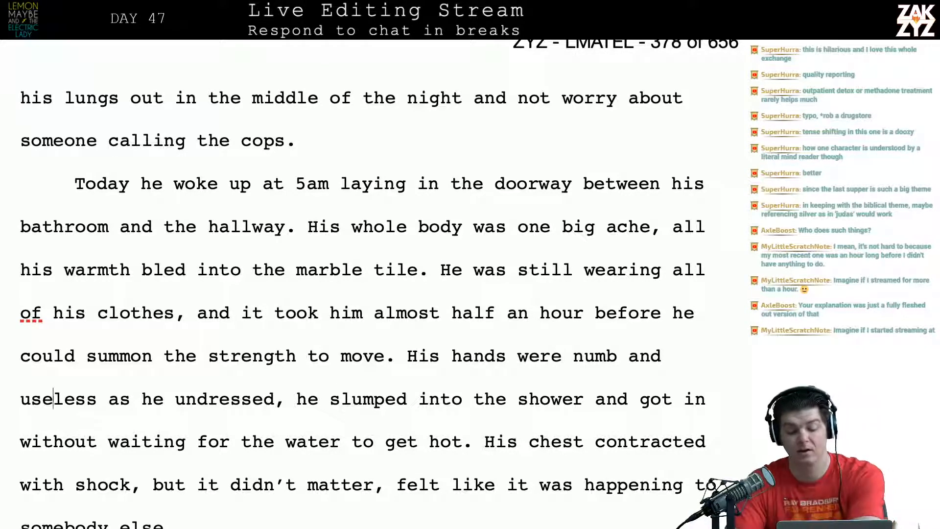
scroll(241, 370, down, 2)
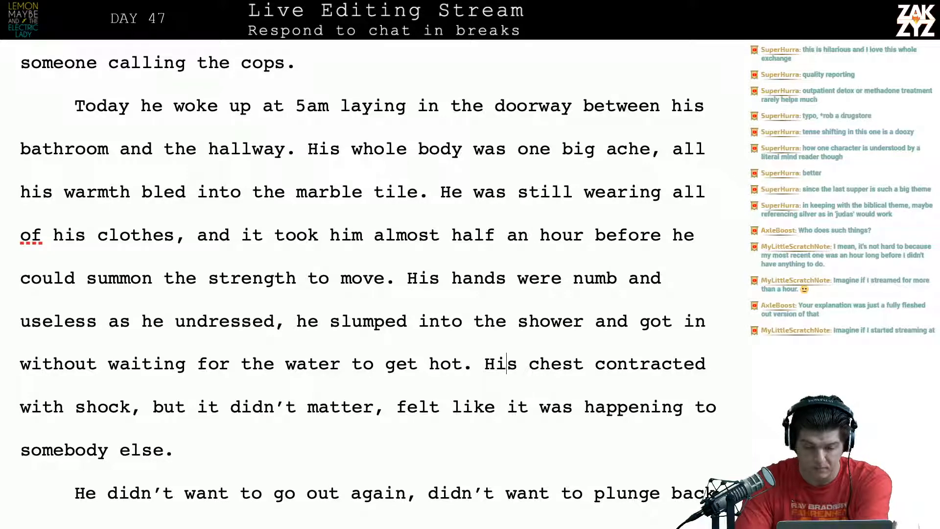
key(Return)
key(Left)
text(T)
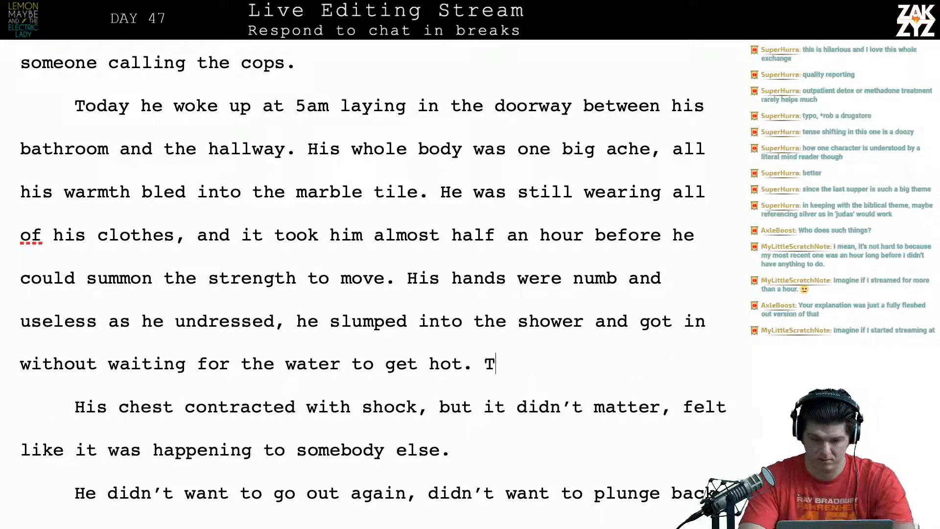
text(he cold water mate hsi)
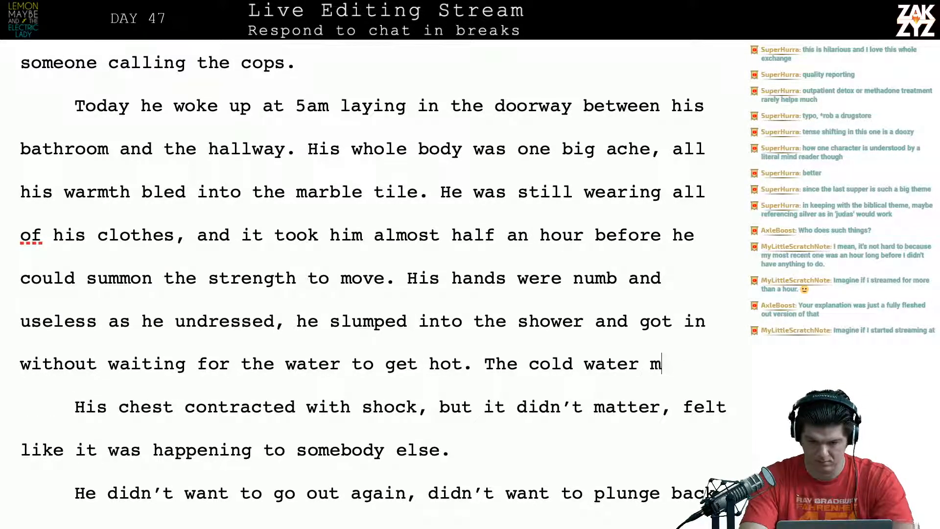
key(BackSpace)
key(BackSpace)
key(BackSpace)
key(BackSpace)
key(BackSpace)
key(BackSpace)
key(BackSpace)
text(d)
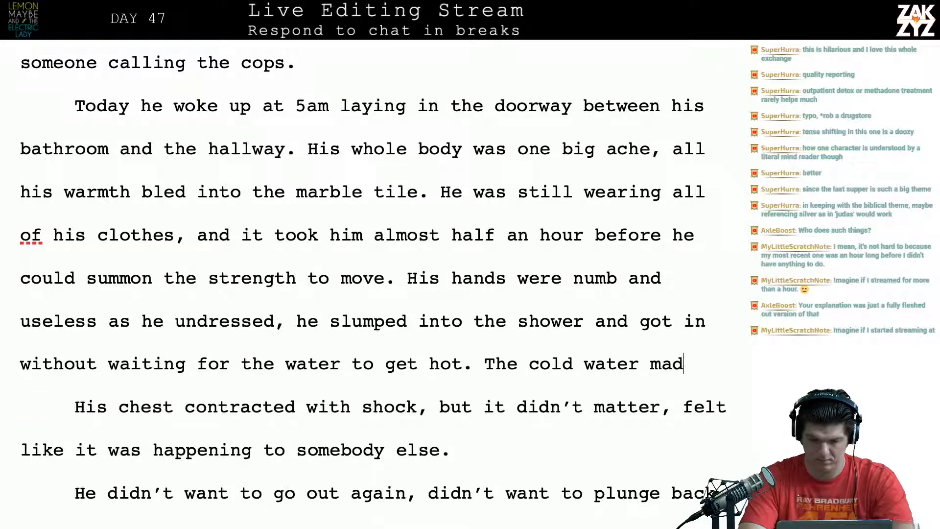
text(e his ches)
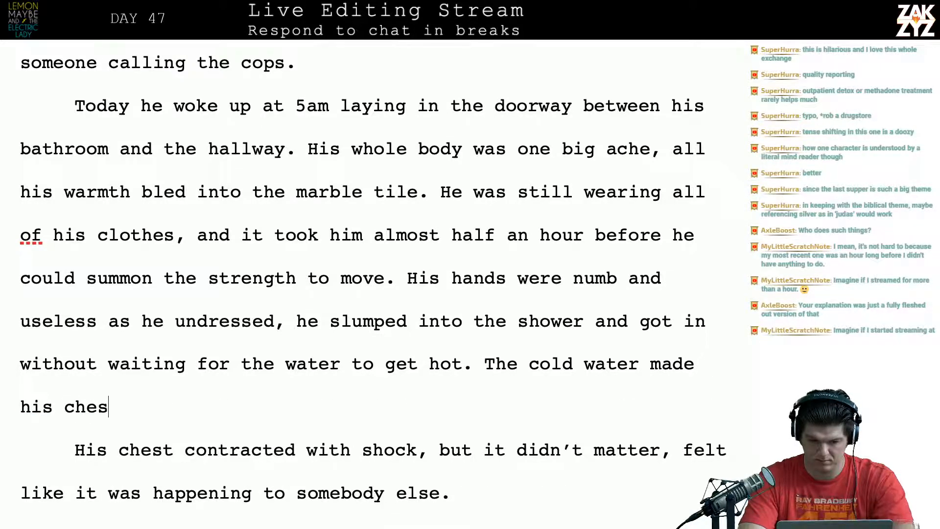
text(t cave in)
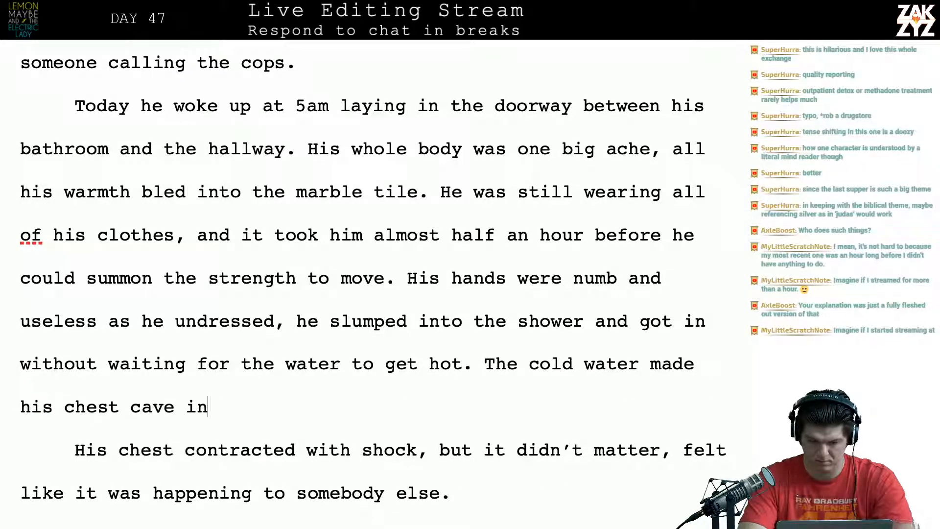
Finish the cold water sentence with "with shuddering shock.".
text( with shuddering shock, but )
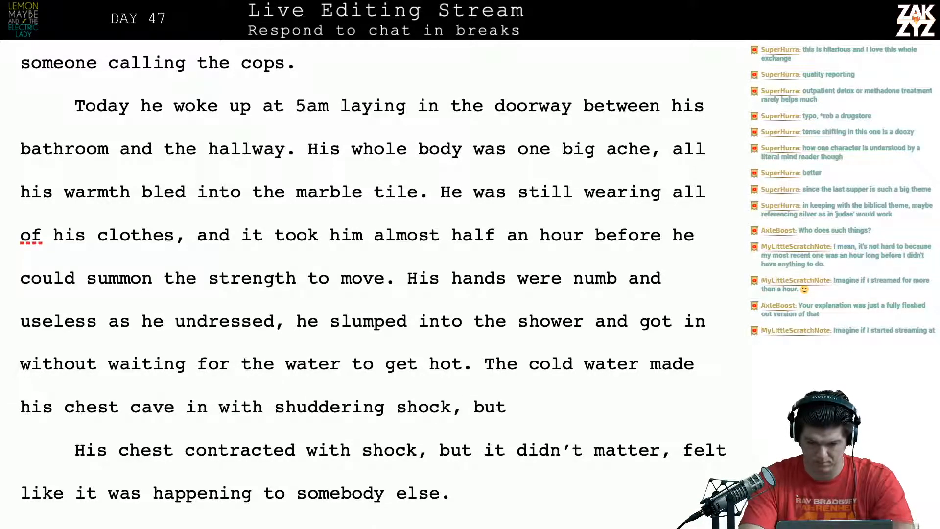
text(he)
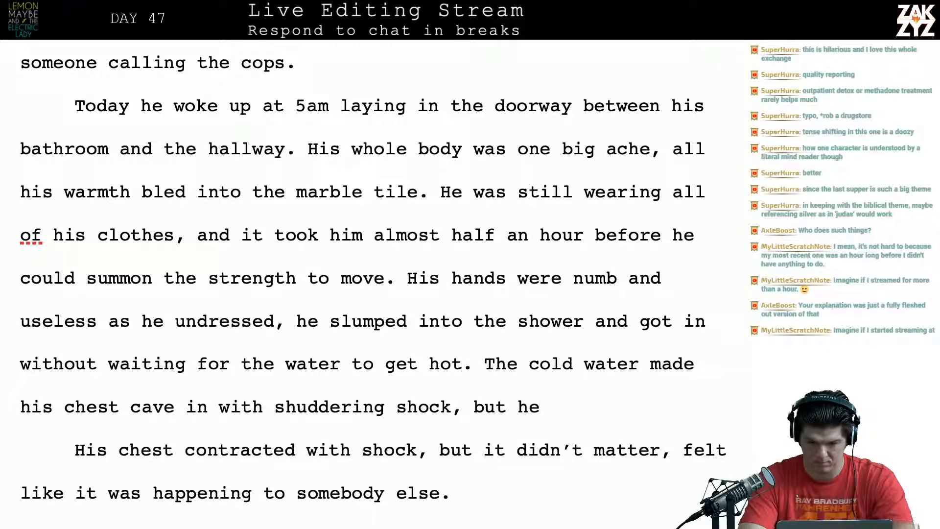
key(BackSpace)
key(BackSpace)
text(it)
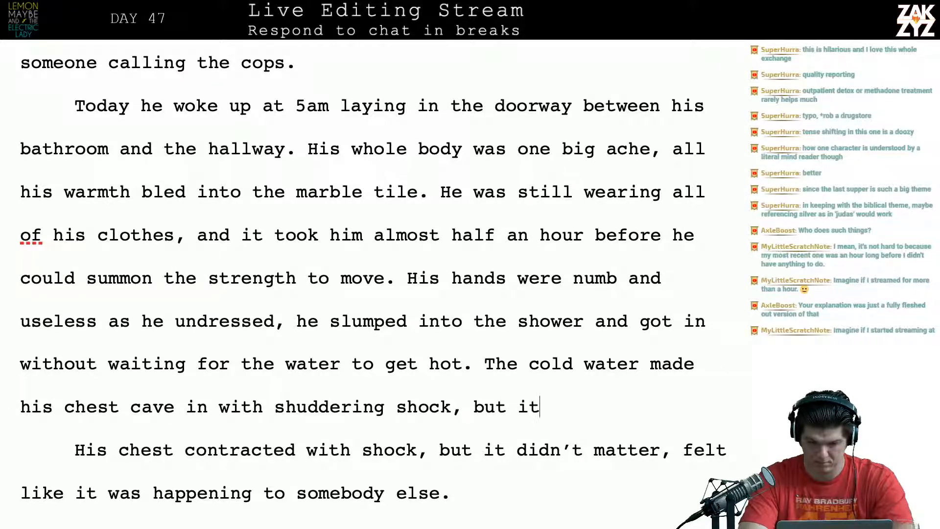
key(BackSpace)
key(BackSpace)
key(BackSpace)
key(BackSpace)
key(BackSpace)
key(BackSpace)
key(BackSpace)
key(BackSpace)
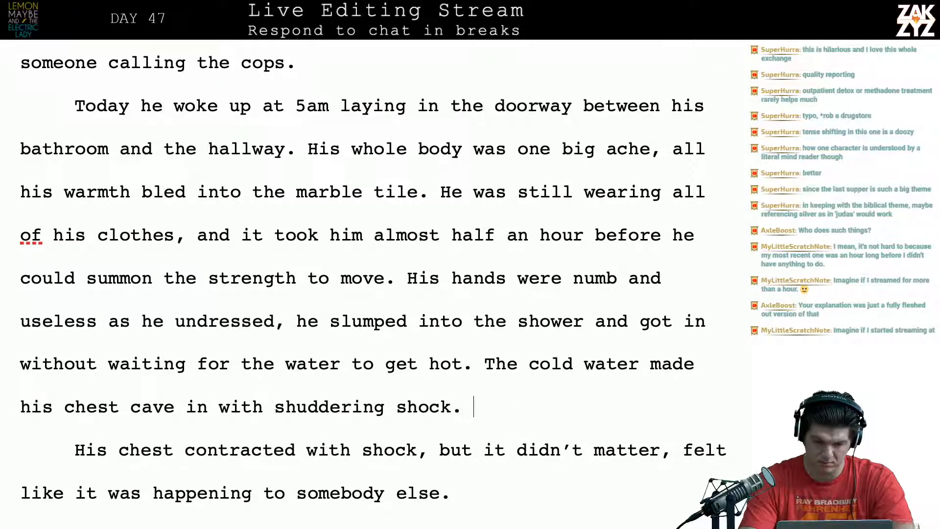
Delete the old sentence from "His chest contracted with shock" through "happening to somebody else.".
key(shift+Down)
key(shift+Down)
key(shift+Down)
key(shift+Down)
key(shift+Up)
key(shift+Up)
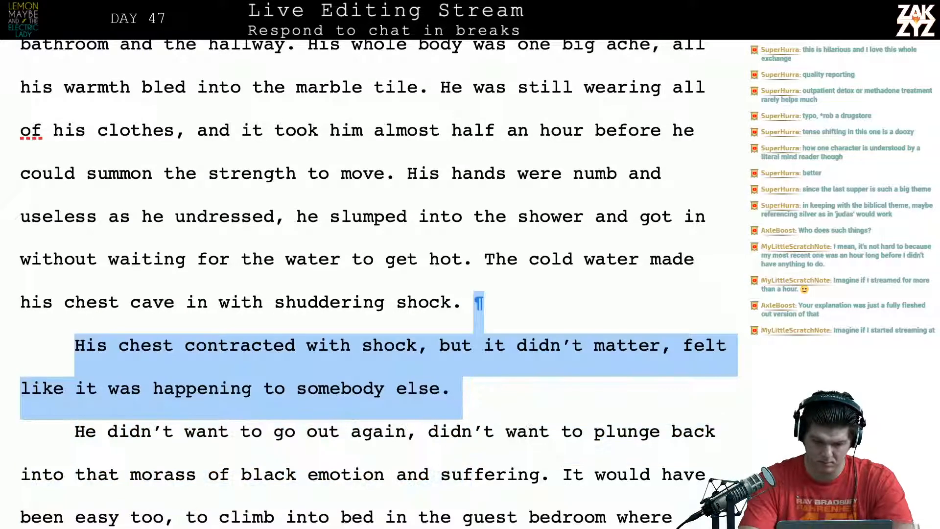
key(BackSpace)
After "The cold water made his", insert "feel like it was about to cave in." and break off the remaining words into a new paragraph.
scroll(289, 392, down, 2)
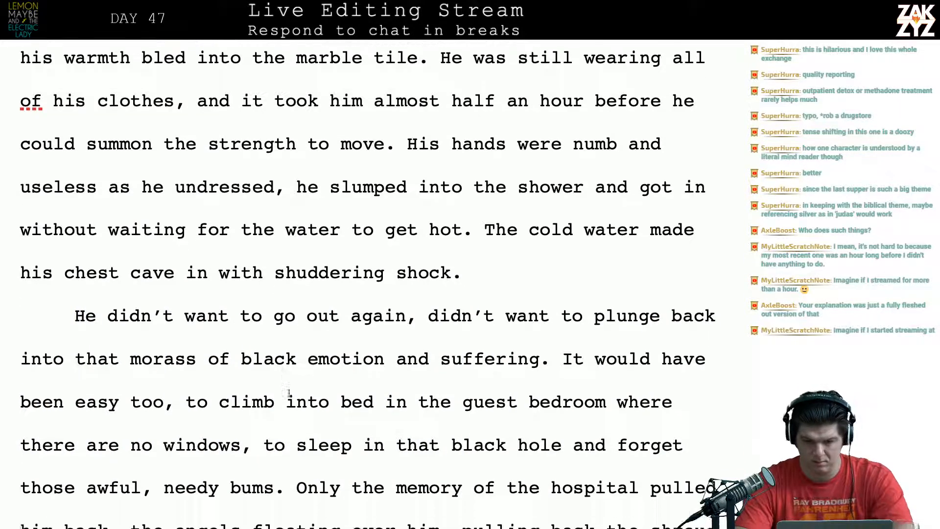
scroll(289, 300, down, 1)
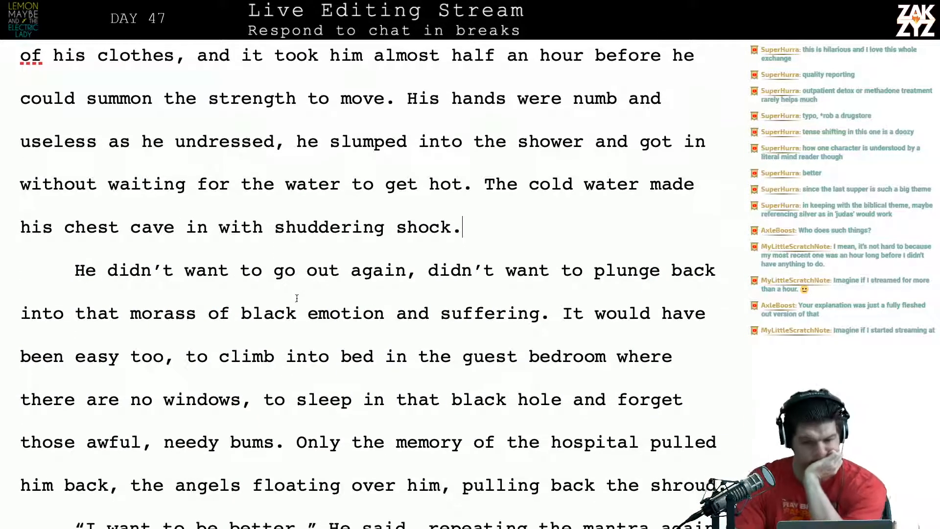
scroll(442, 203, down, 1)
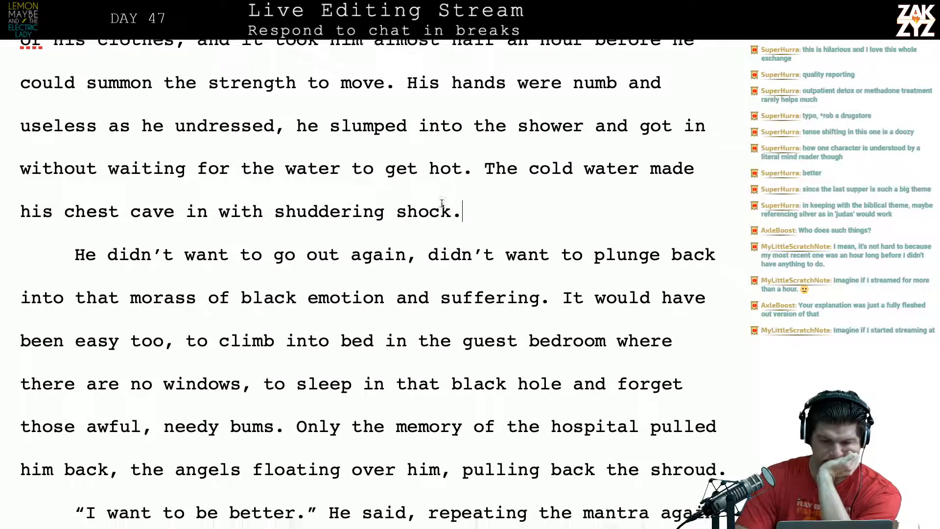
click(57, 220)
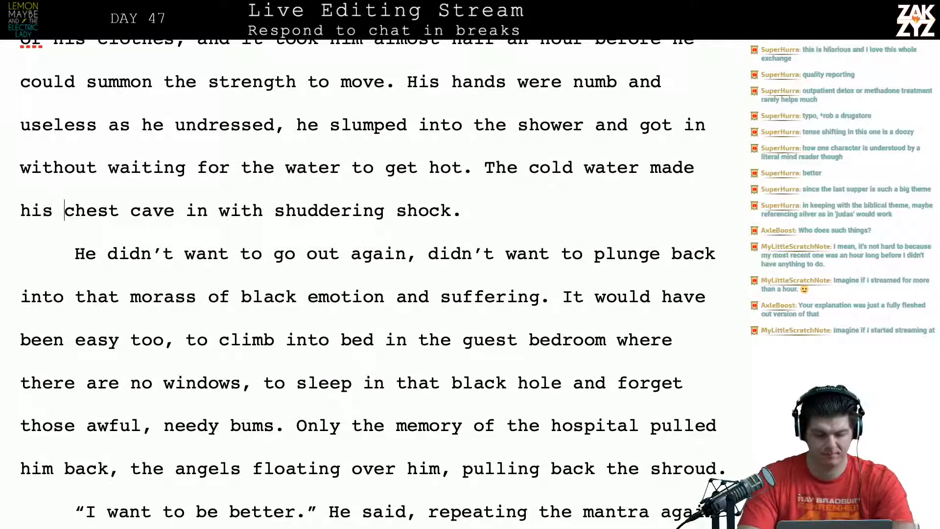
key(Return)
key(Left)
text(feel like)
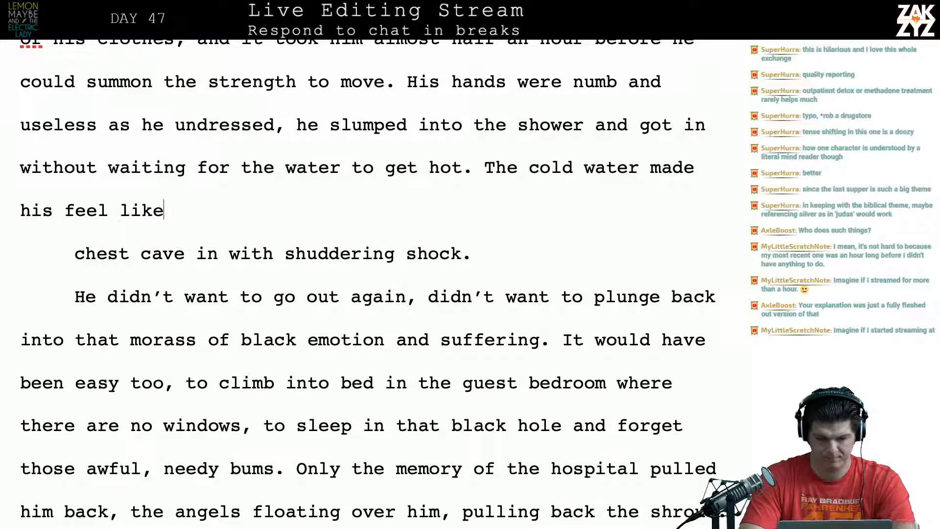
text( it was about to)
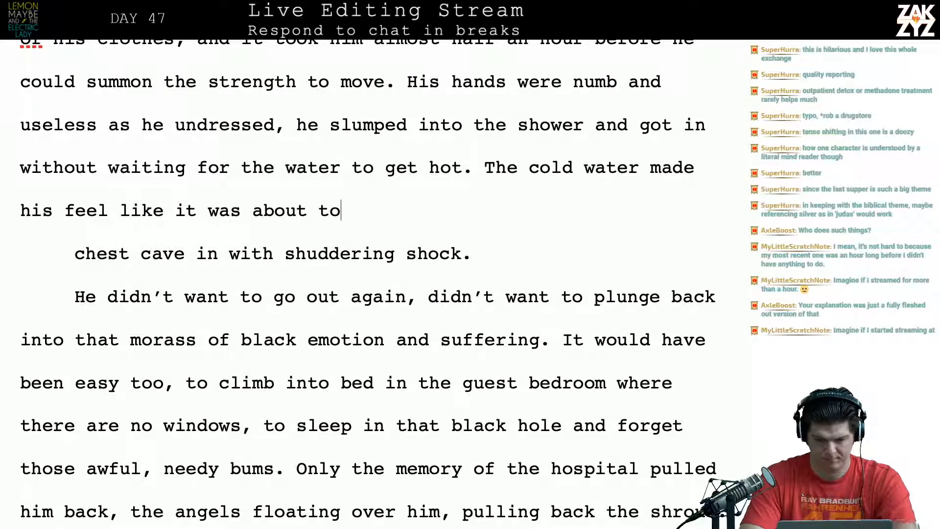
text( cave in.)
Delete the leftover line "chest cave in with shuddering shock.".
key(shift+Down)
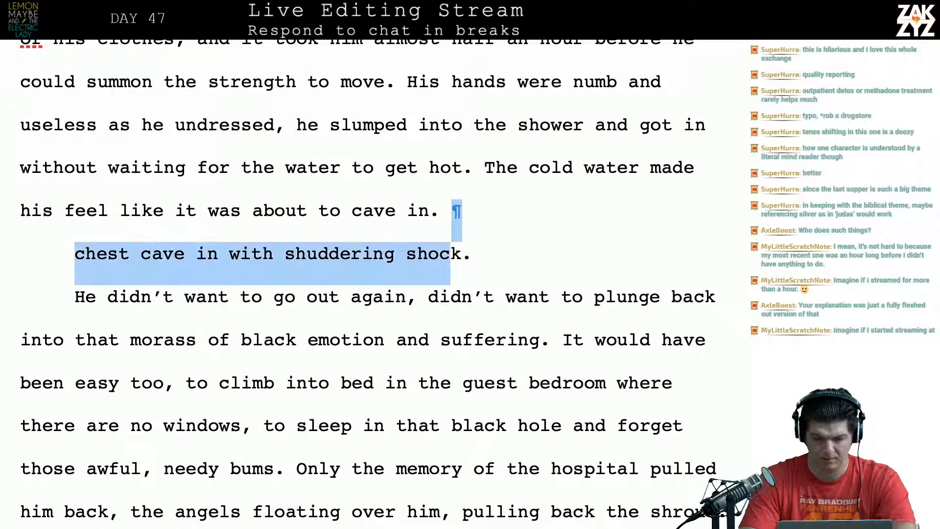
key(shift+Right)
key(shift+Right)
key(shift+Right)
key(shift+Left)
key(BackSpace)
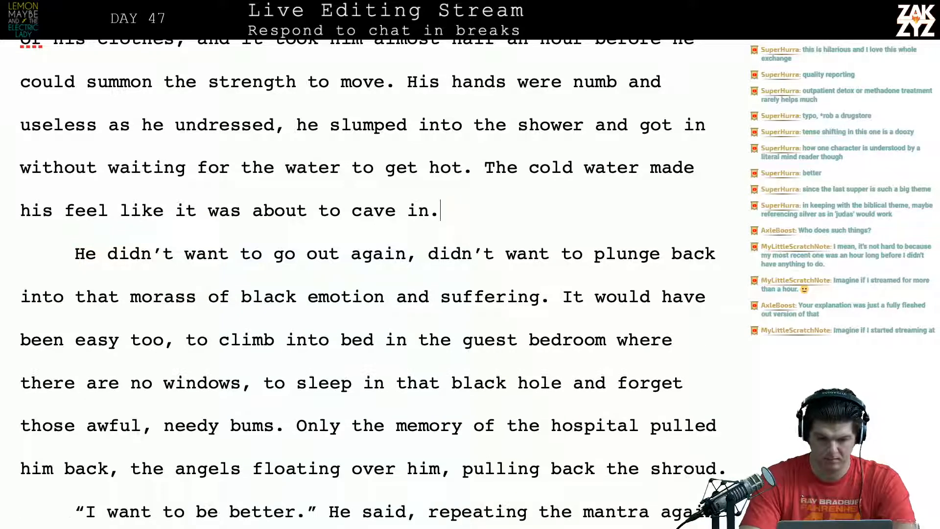
Replace "He" with "Gary" at the start of the paragraph "He didn't want to go out again.".
key(BackSpace)
key(BackSpace)
text(Gary)
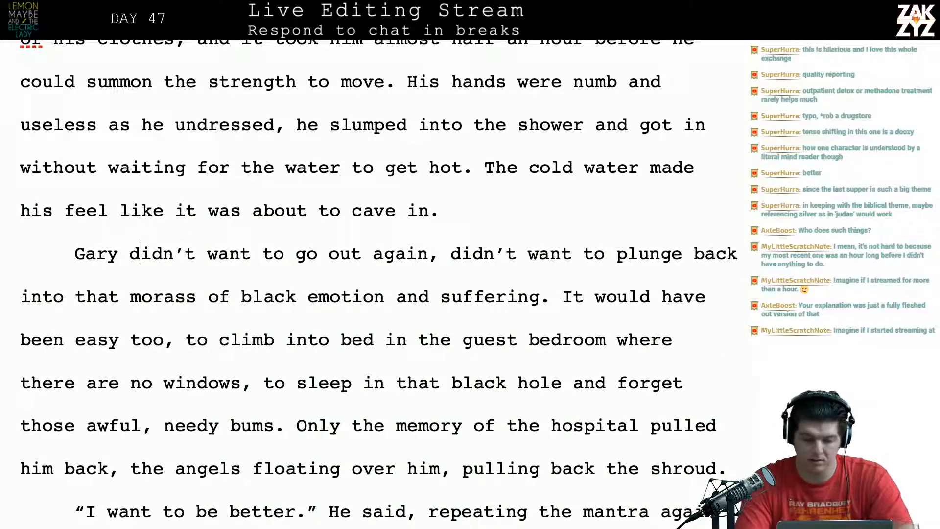
End the sentence after "go out again" and begin a new one with "He didn't want to face those men".
key(Right)
key(Right)
key(Right)
key(Right)
key(Right)
key(Right)
key(Right)
key(Right)
key(Right)
key(Right)
key(Right)
key(Right)
key(Right)
key(Right)
key(Right)
key(Right)
key(Right)
key(Right)
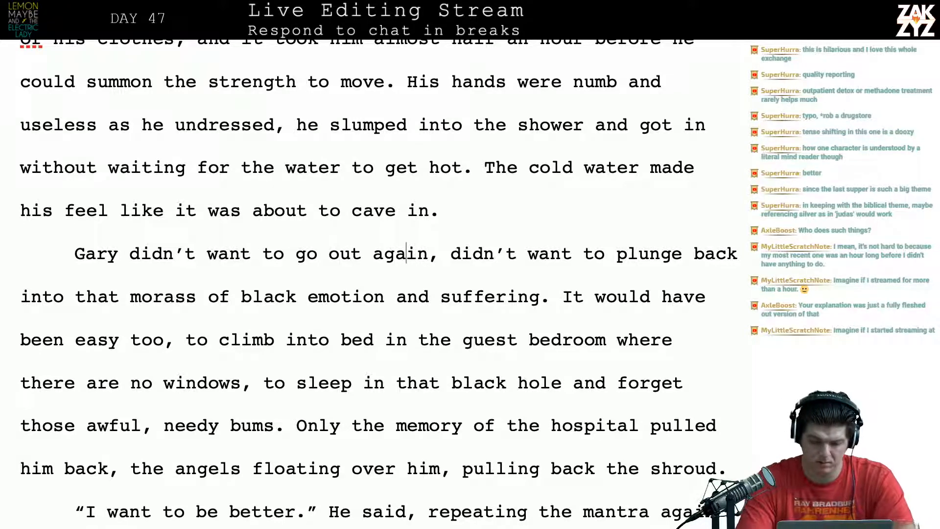
key(BackSpace)
text(. He )
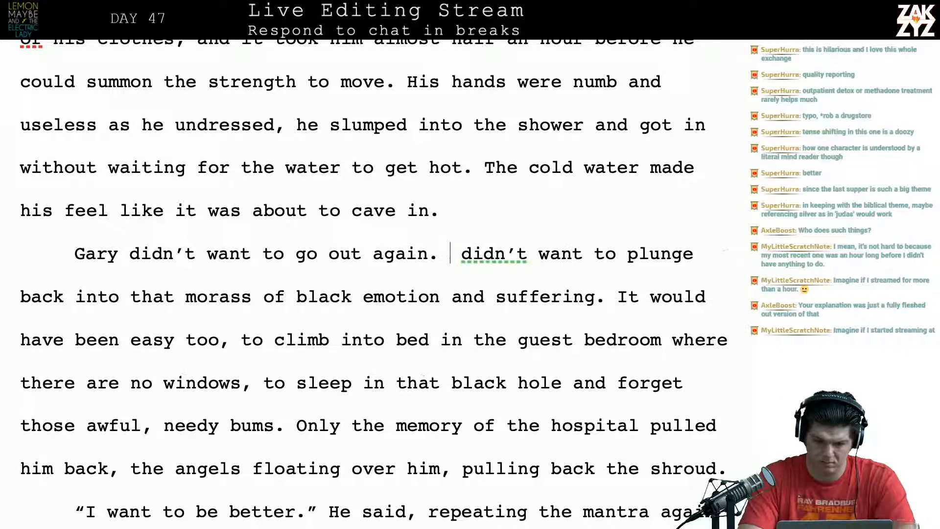
text(didn't want to fac)
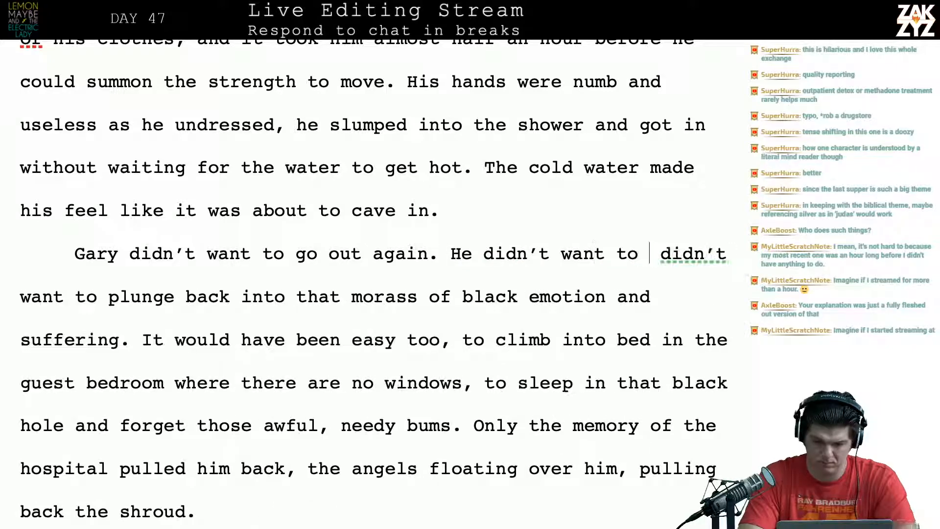
text(e those men,)
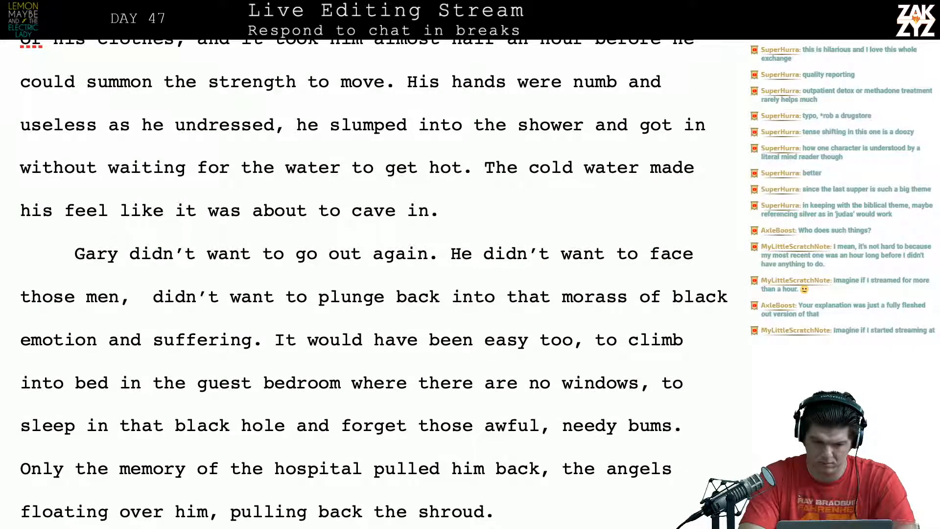
Join the clauses with "and" and remove the repeated "didn't want to", making it read "those men and plunge back".
key(BackSpace)
key(BackSpace)
text(and)
key(shift+Right)
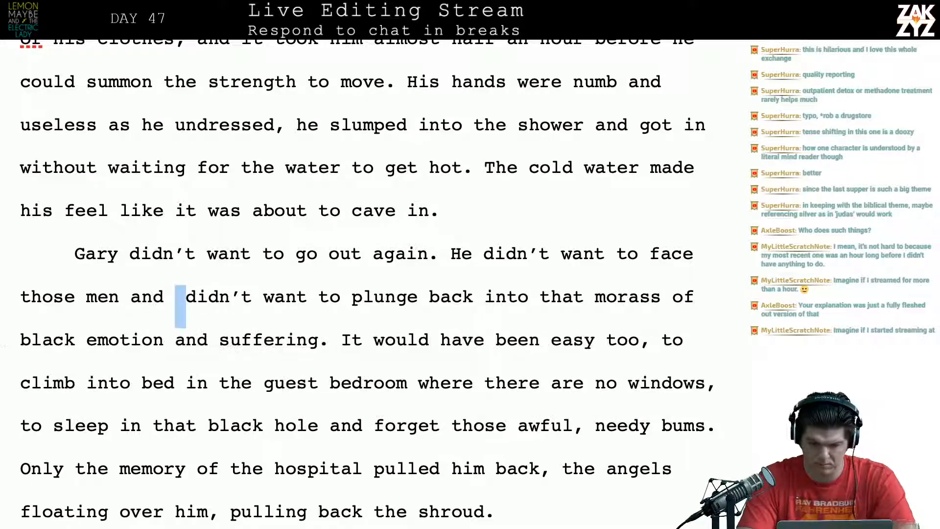
key(shift+Right)
key(shift+Right)
key(shift+Right)
key(shift+Right)
key(shift+Right)
key(shift+Right)
key(shift+Right)
key(shift+Right)
key(shift+Right)
key(shift+Right)
key(shift+Right)
key(shift+Right)
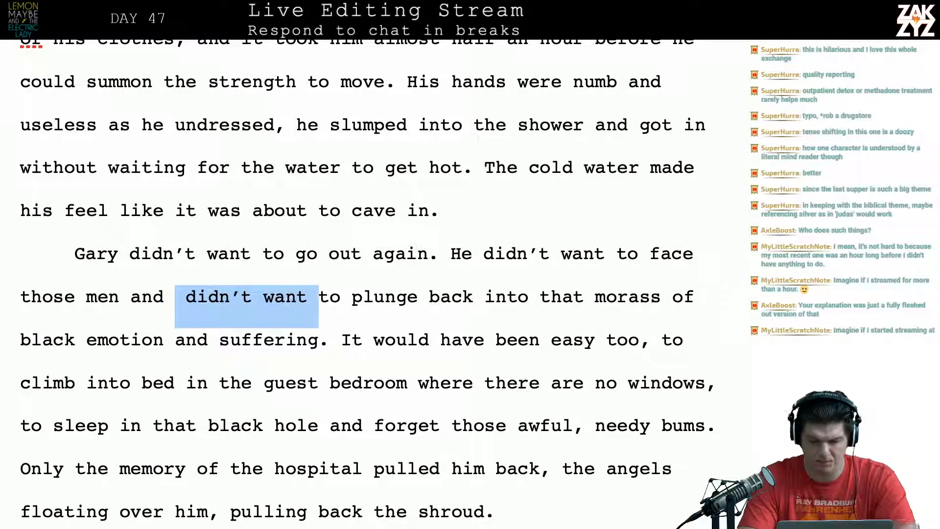
key(shift+Right)
key(shift+Right)
key(shift+Right)
key(BackSpace)
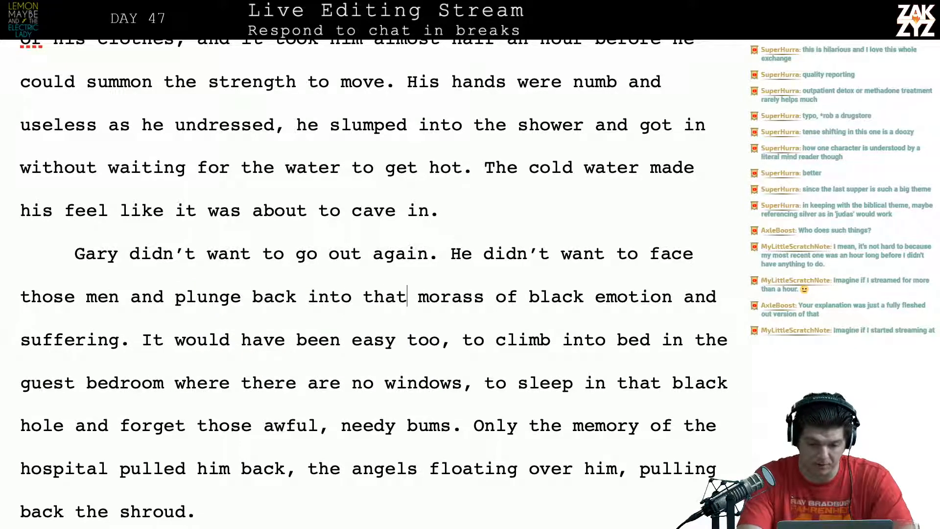
Replace "that" with "their" before "morass of black emotion".
key(BackSpace)
key(BackSpace)
key(BackSpace)
text(eir)
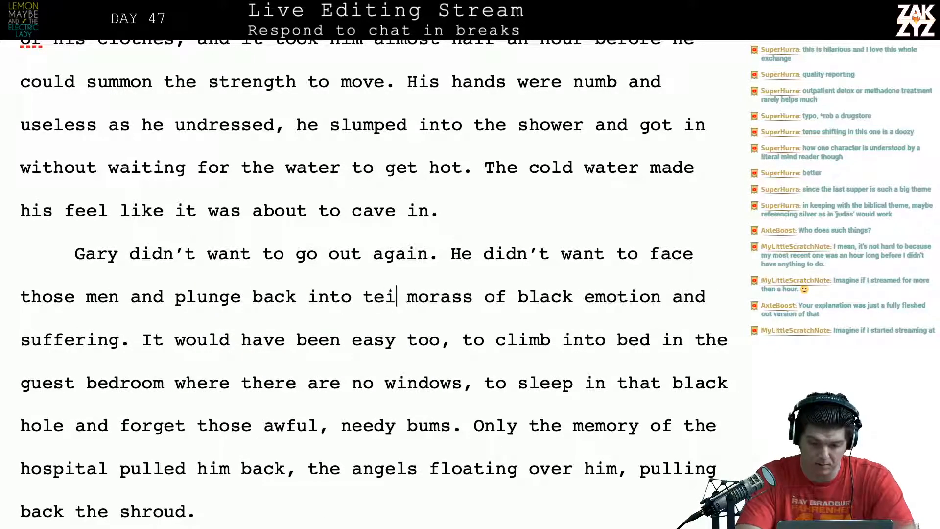
key(BackSpace)
key(BackSpace)
key(BackSpace)
text(heir)
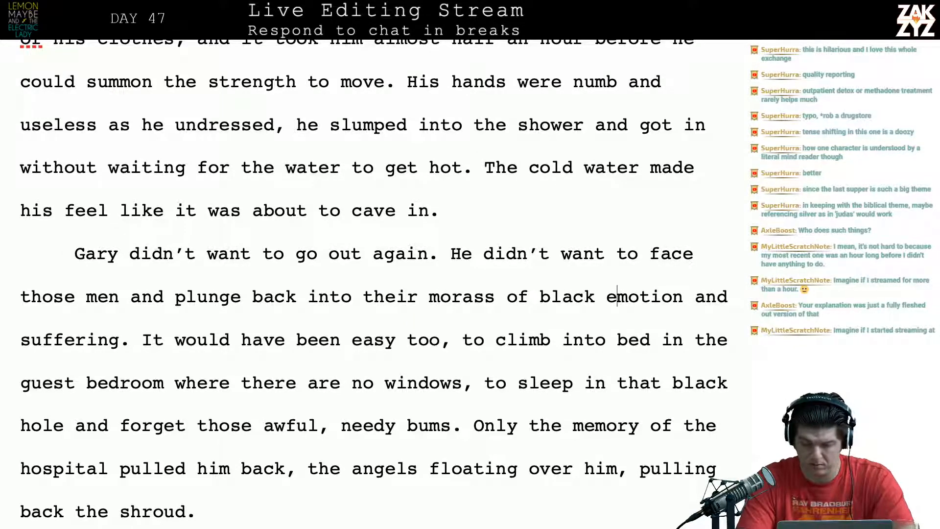
Delete "emotion and" so the phrase reads "morass of black suffering".
key(shift+Right)
key(shift+Right)
key(shift+Right)
key(shift+Right)
key(shift+Right)
key(shift+Right)
key(shift+Right)
key(shift+Right)
key(shift+Right)
key(shift+Right)
key(shift+Right)
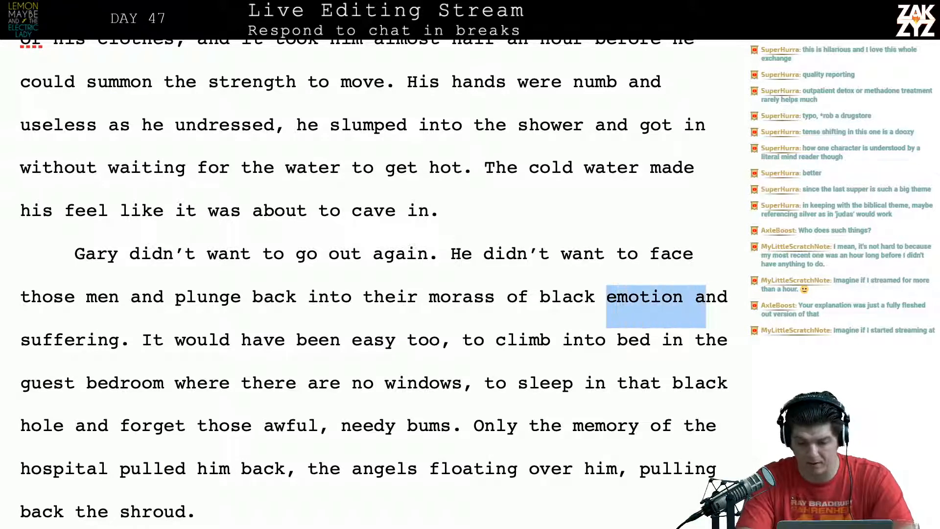
key(BackSpace)
Delete "morass of black" so the phrase reads "plunge back into their suffering".
scroll(367, 279, down, 1)
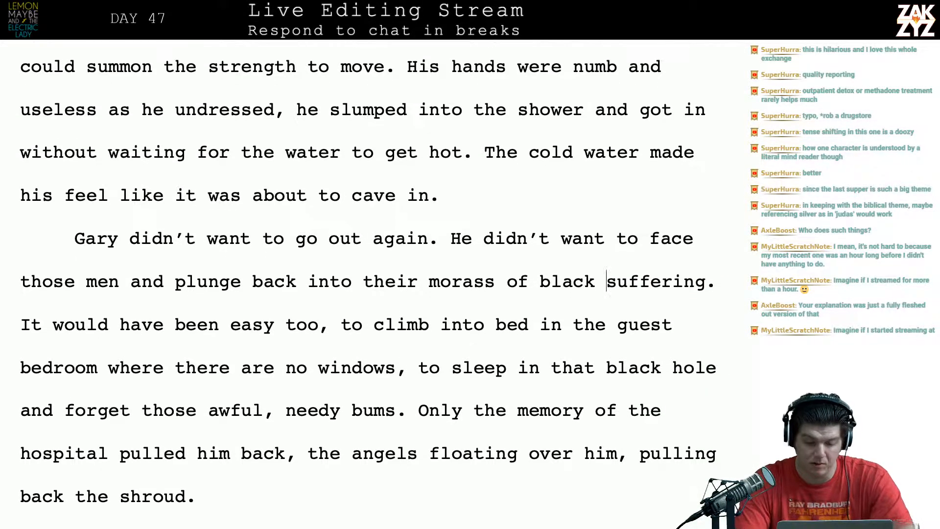
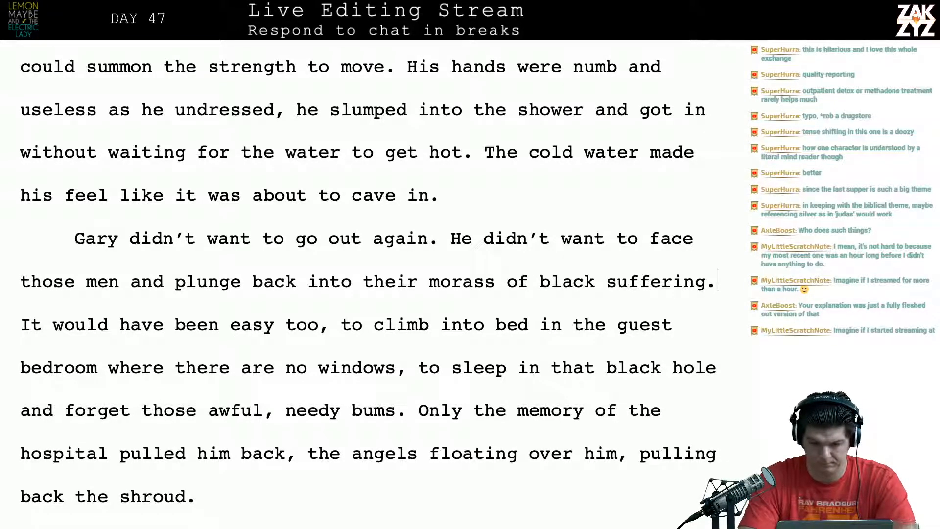
key(BackSpace)
key(BackSpace)
key(BackSpace)
key(BackSpace)
key(BackSpace)
key(BackSpace)
key(BackSpace)
key(BackSpace)
key(BackSpace)
key(BackSpace)
key(BackSpace)
key(BackSpace)
key(BackSpace)
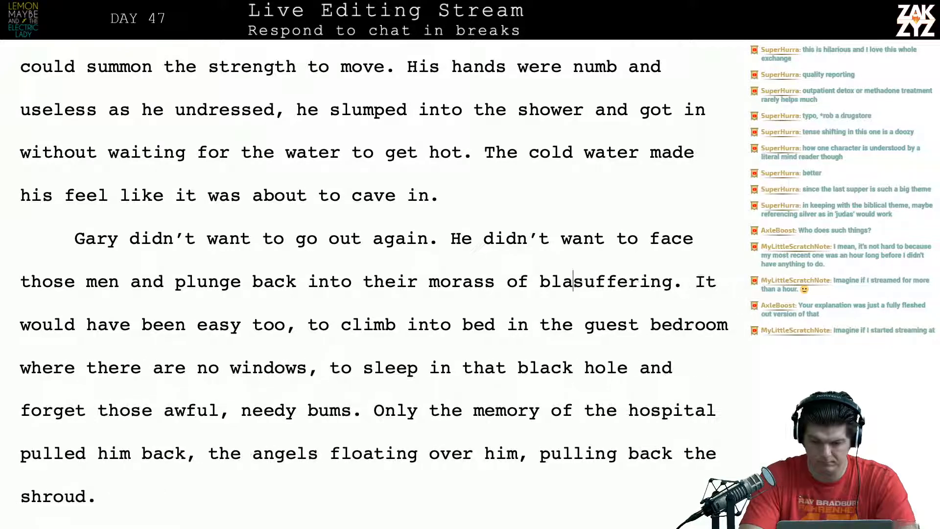
key(BackSpace)
key(BackSpace)
key(BackSpace)
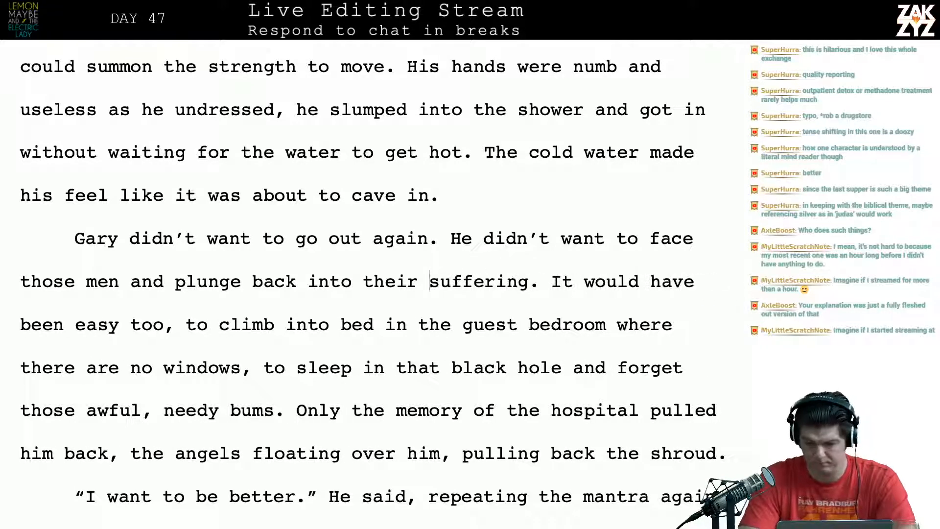
Add "morass" after "suffering" and break the paragraph before "It would have been easy too".
text(morass)
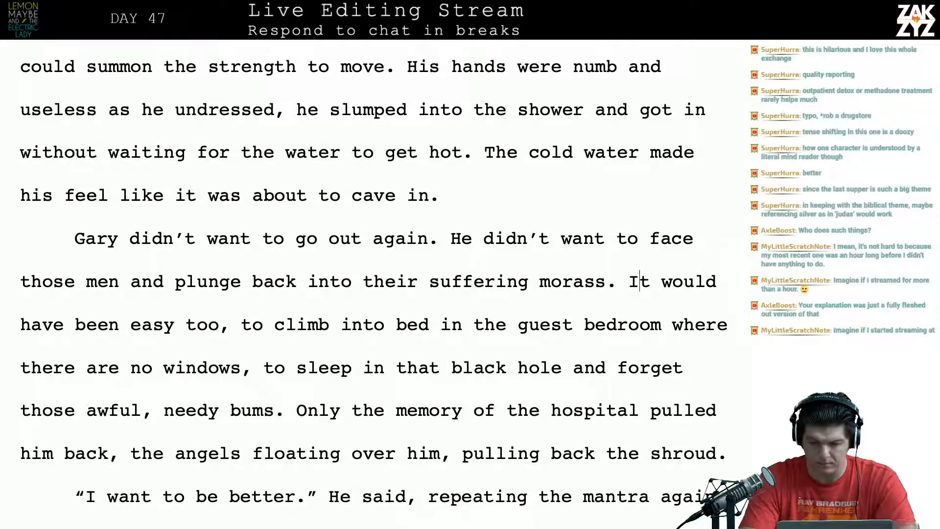
key(Return)
key(Left)
text(h)
key(BackSpace)
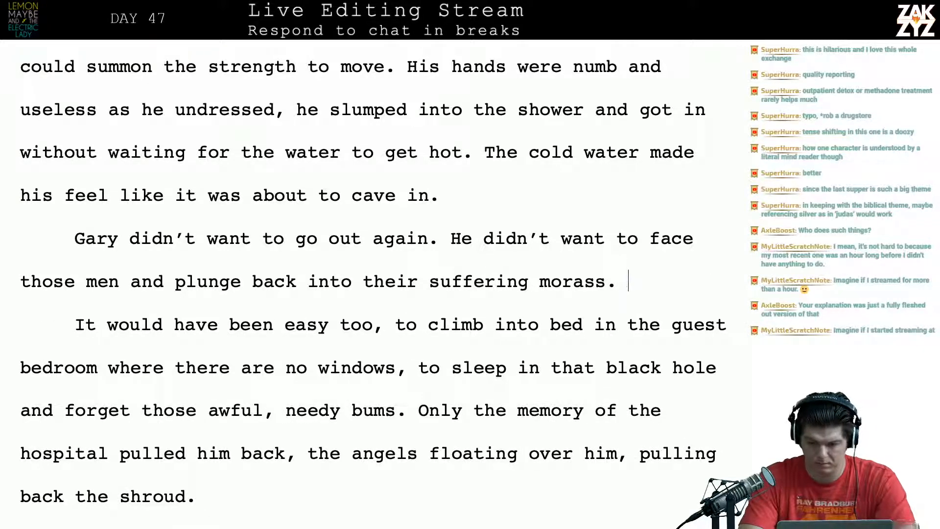
Begin a new sentence after "suffering morass." with "He nearly fled,", dropping the trial wording "could have".
text(He could )
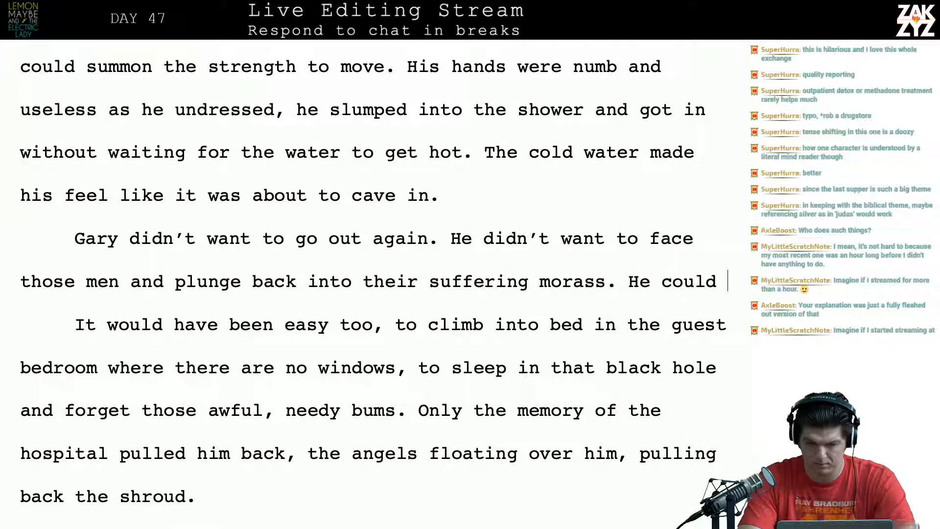
text(have)
key(BackSpace)
key(BackSpace)
key(BackSpace)
key(BackSpace)
key(BackSpace)
key(BackSpace)
key(BackSpace)
key(BackSpace)
key(BackSpace)
key(BackSpace)
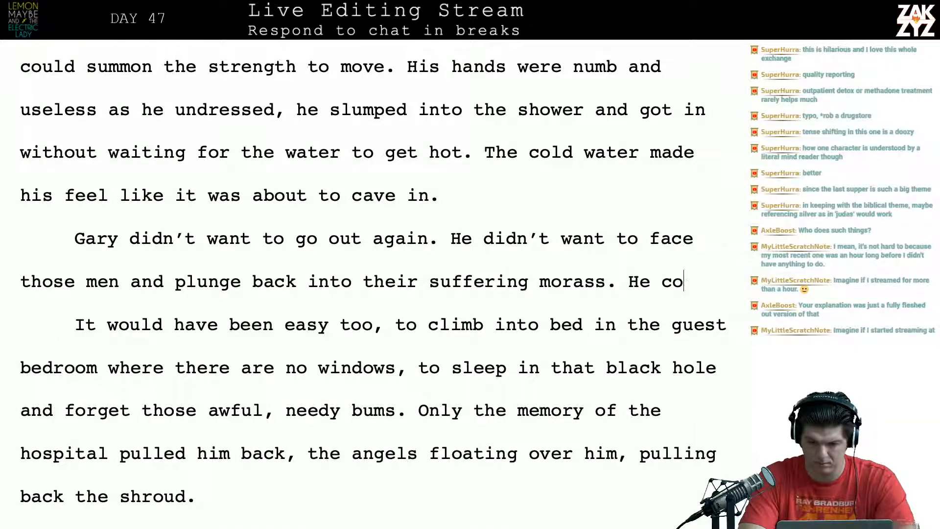
text(could)
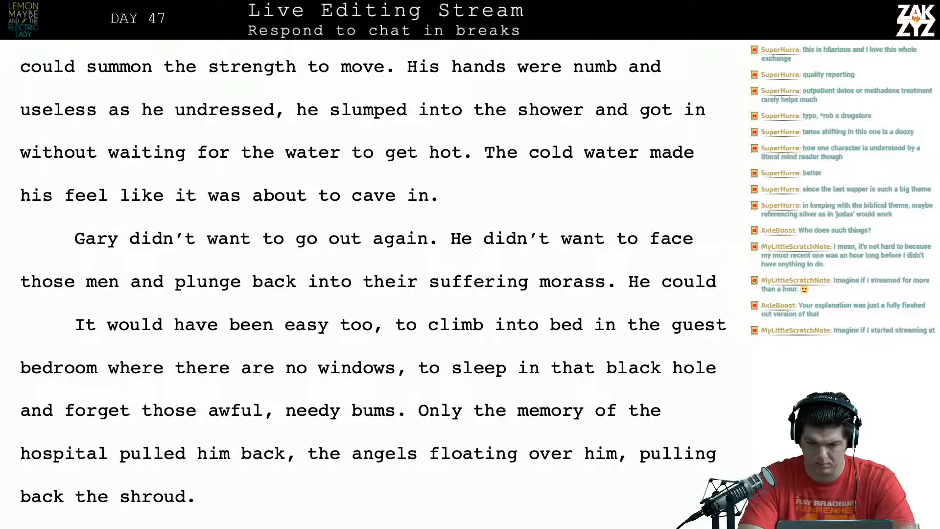
key(BackSpace)
key(BackSpace)
key(BackSpace)
key(BackSpace)
key(BackSpace)
key(BackSpace)
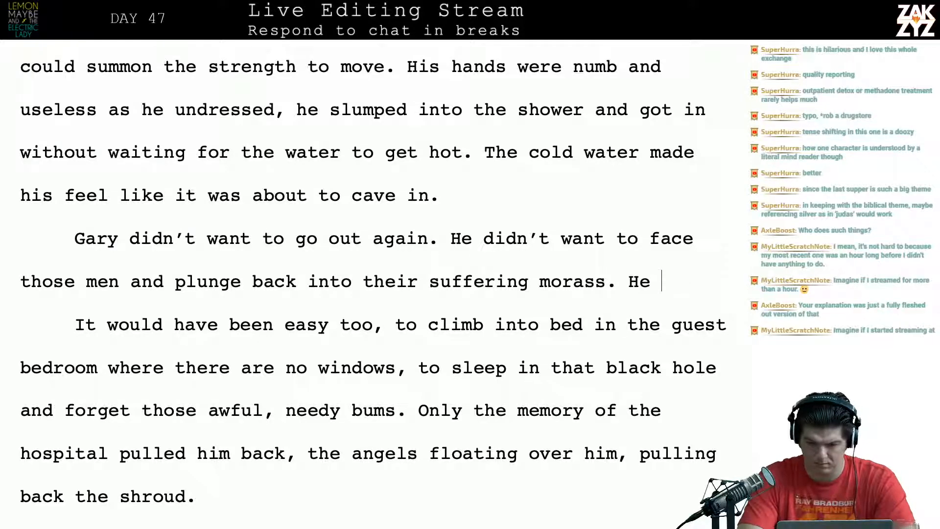
text(nearly fled,)
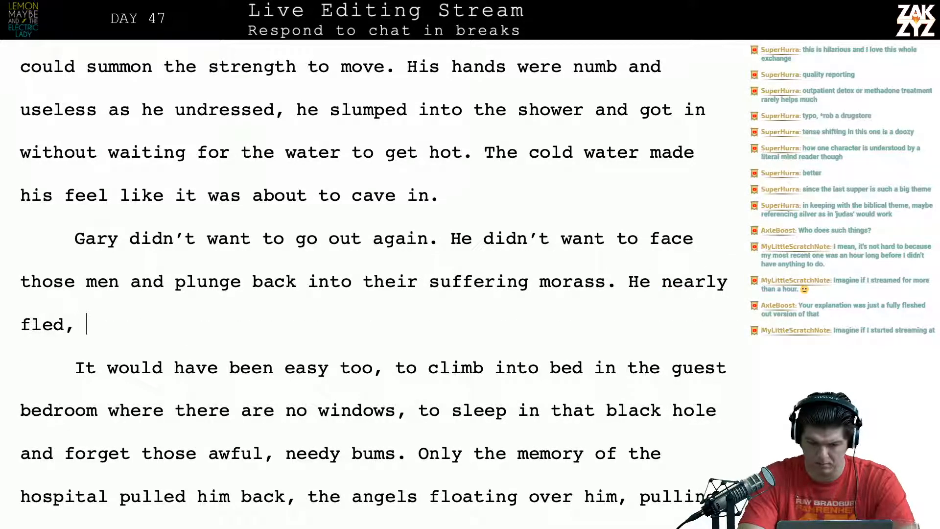
Continue the "He nearly fled," sentence with "into the bed in the guest bedroom where there are no windows,".
text( into the b)
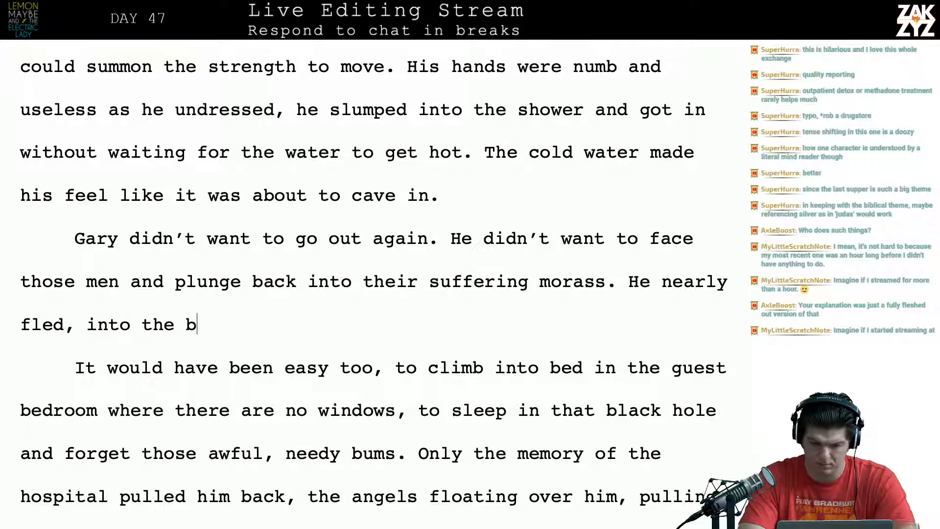
text(ed in the gue)
key(BackSpace)
text(ues)
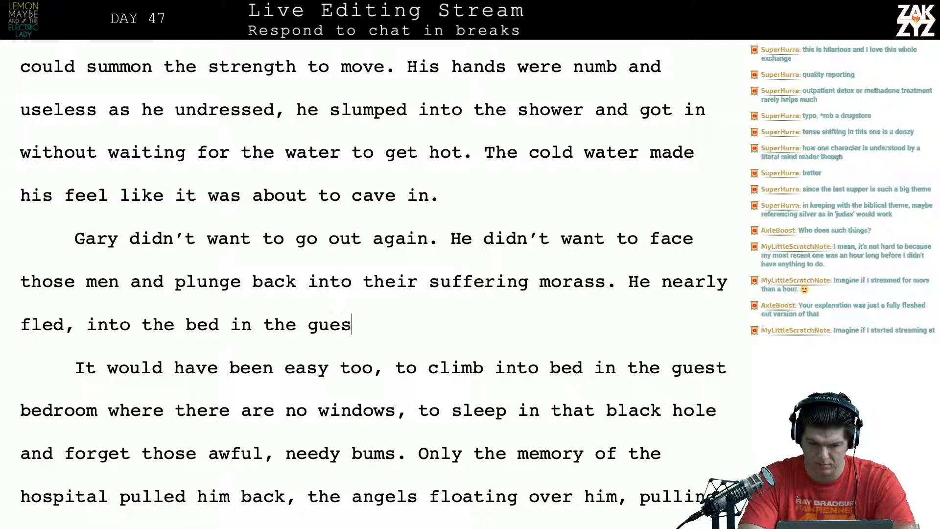
text(t bedroom wh)
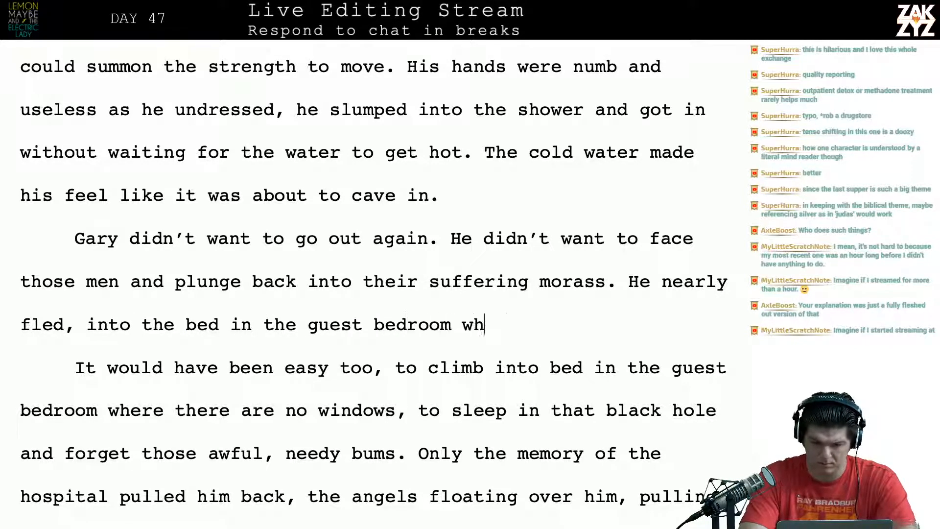
text(ere there are no win)
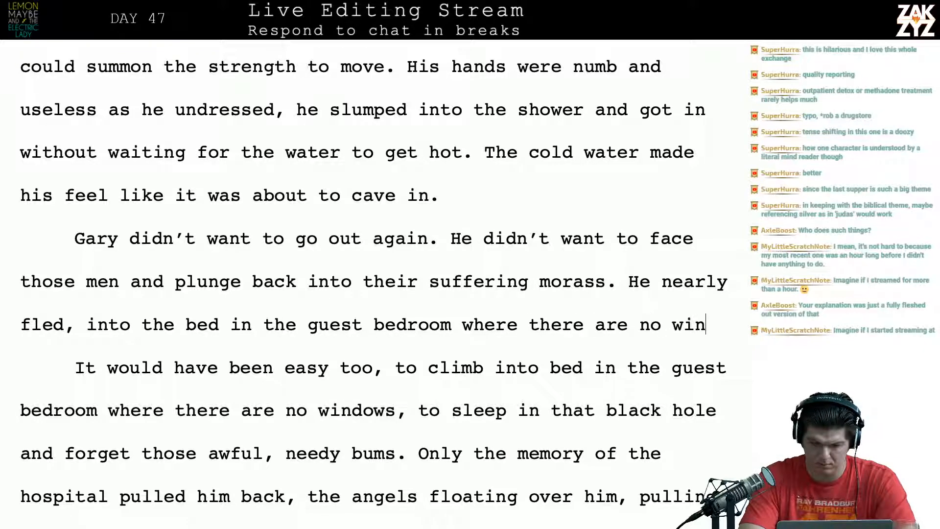
text(dows, a)
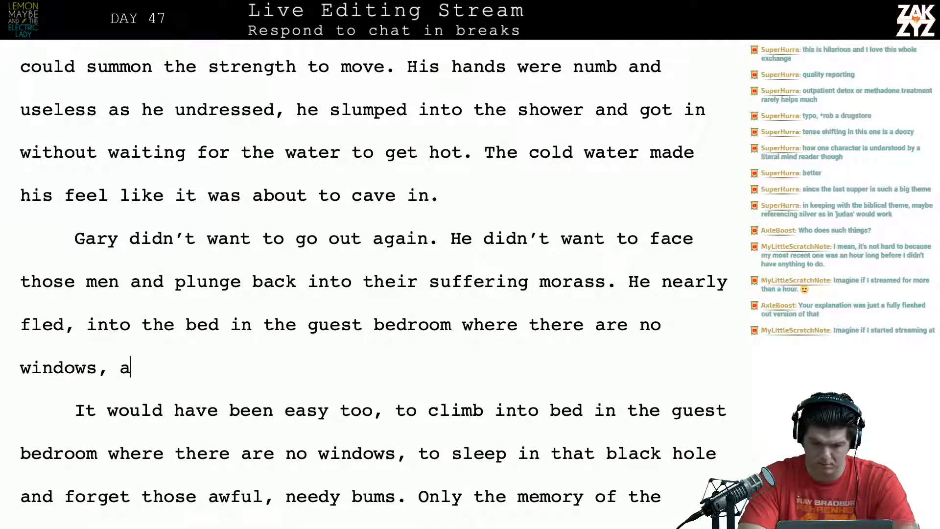
Try extending the clause after "no windows" with "and the AC is strong," and remove the addition again.
key(BackSpace)
key(BackSpace)
key(BackSpace)
text(and the CA)
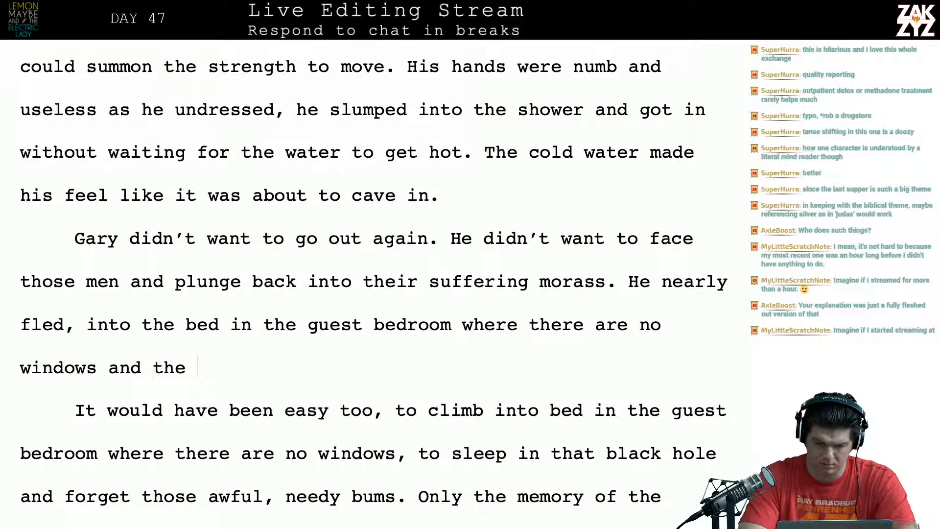
key(BackSpace)
key(BackSpace)
text(AC si)
key(BackSpace)
key(BackSpace)
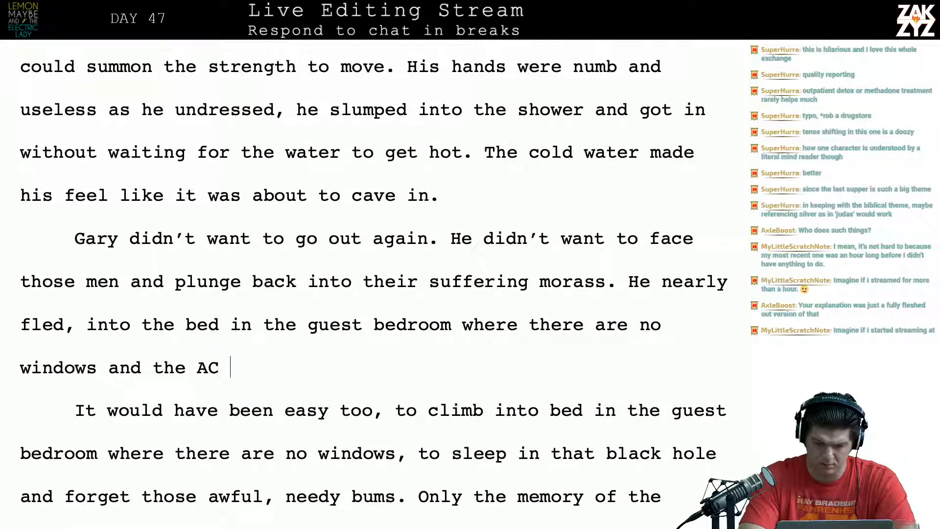
text(is strong,)
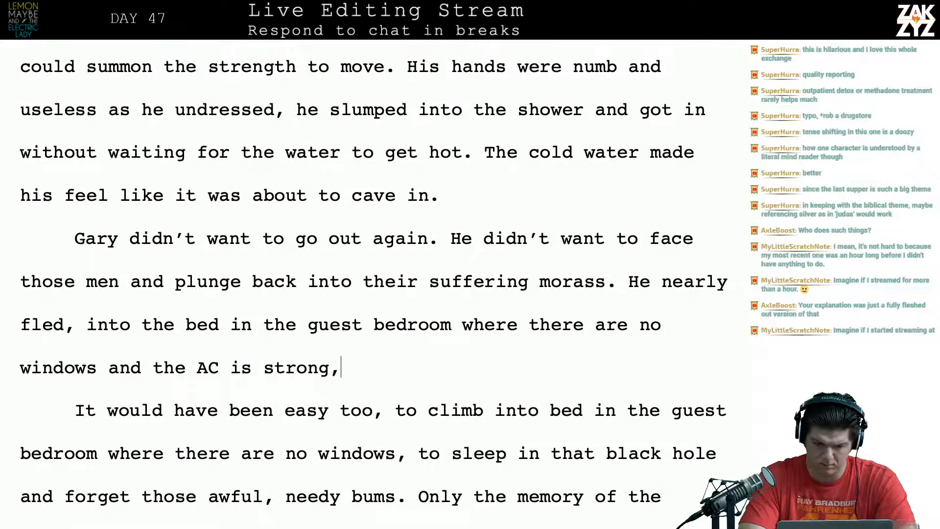
key(BackSpace)
key(BackSpace)
key(BackSpace)
key(BackSpace)
key(BackSpace)
key(BackSpace)
key(BackSpace)
key(BackSpace)
key(BackSpace)
key(BackSpace)
key(BackSpace)
key(BackSpace)
key(BackSpace)
key(BackSpace)
key(BackSpace)
key(BackSpace)
key(BackSpace)
key(BackSpace)
key(BackSpace)
key(BackSpace)
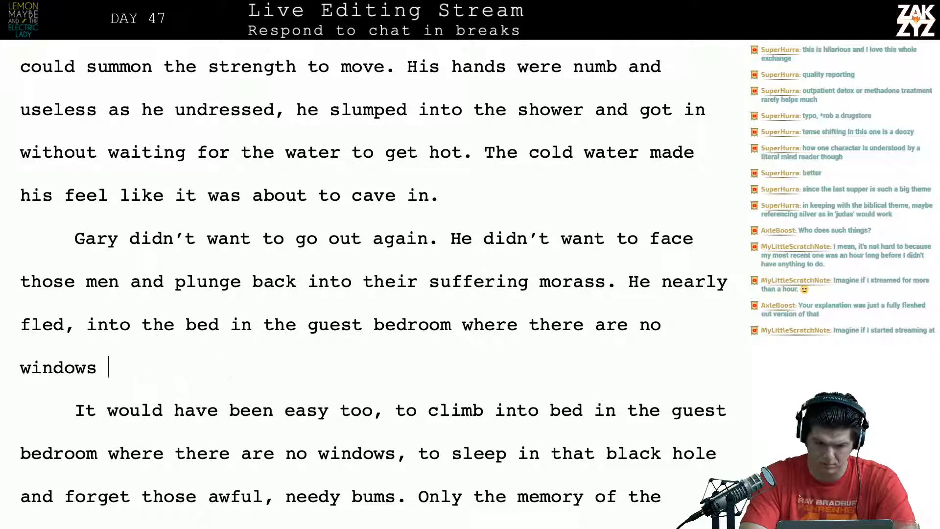
key(BackSpace)
text(,)
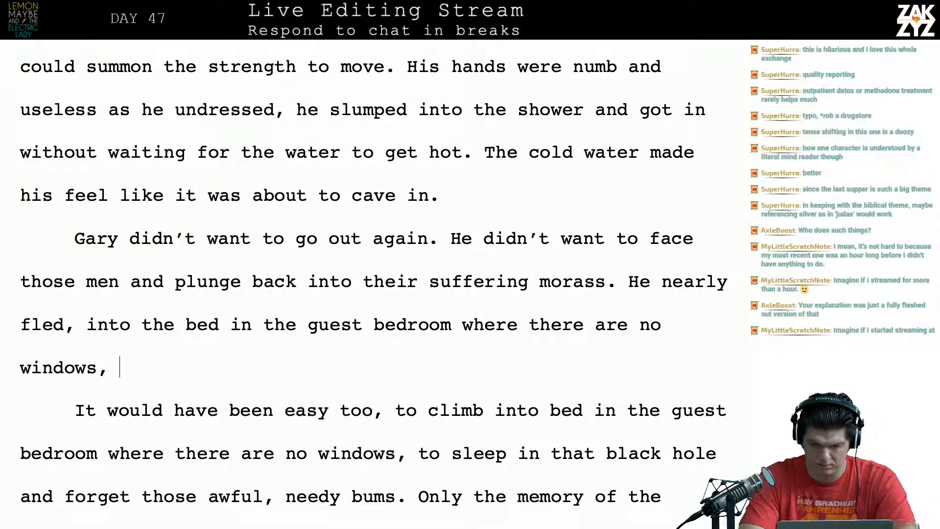
key(BackSpace)
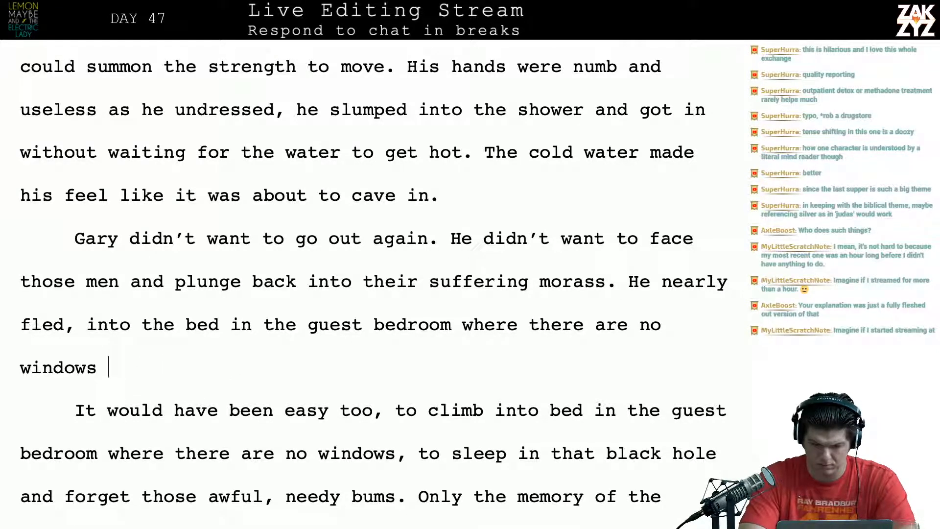
key(BackSpace)
text(, into)
key(BackSpace)
key(BackSpace)
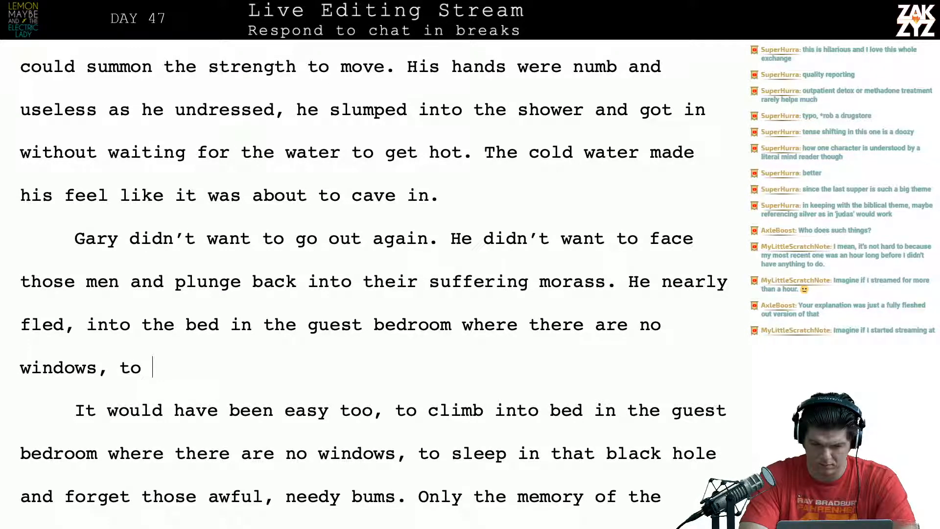
text(t)
key(BackSpace)
text(he)
key(BackSpace)
key(BackSpace)
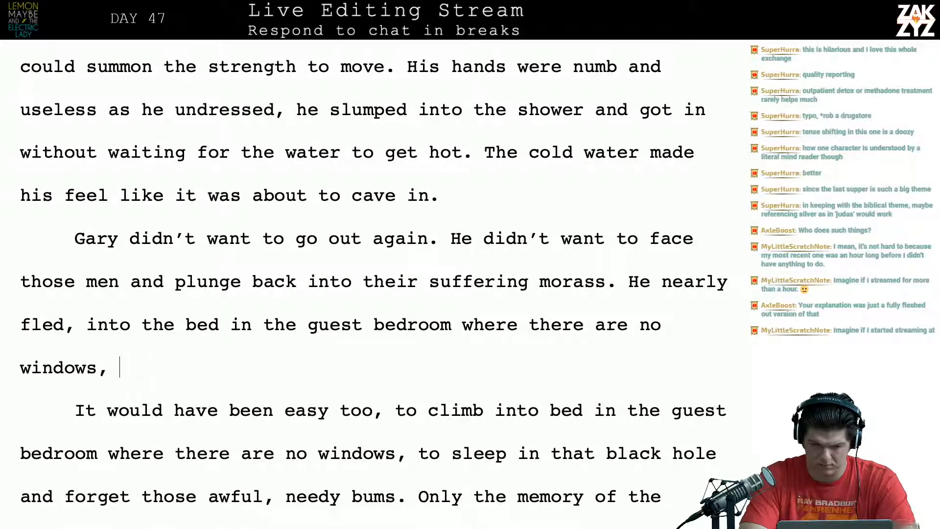
key(BackSpace)
Insert "didn't go." after "He nearly", ahead of "fled, into the bed".
key(Left)
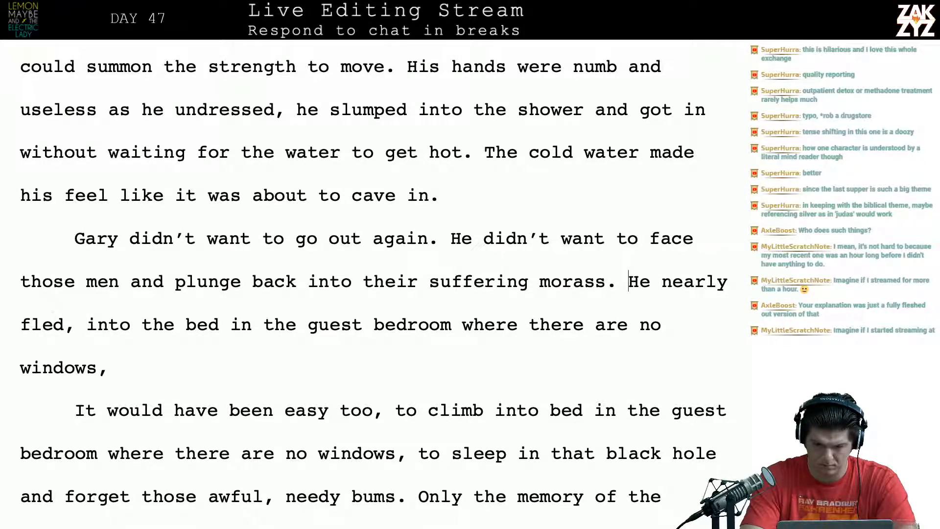
key(Right)
key(Right)
key(Right)
key(Right)
key(Right)
key(Right)
key(Right)
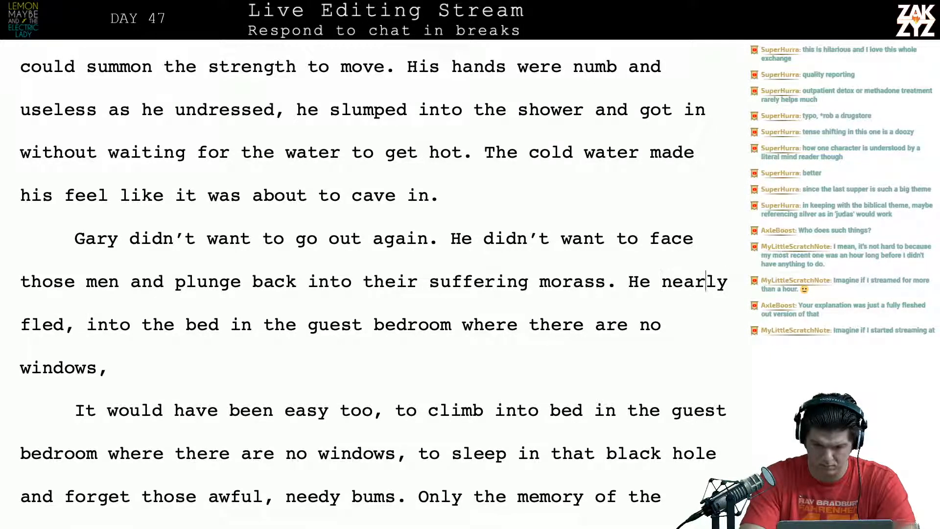
key(Left)
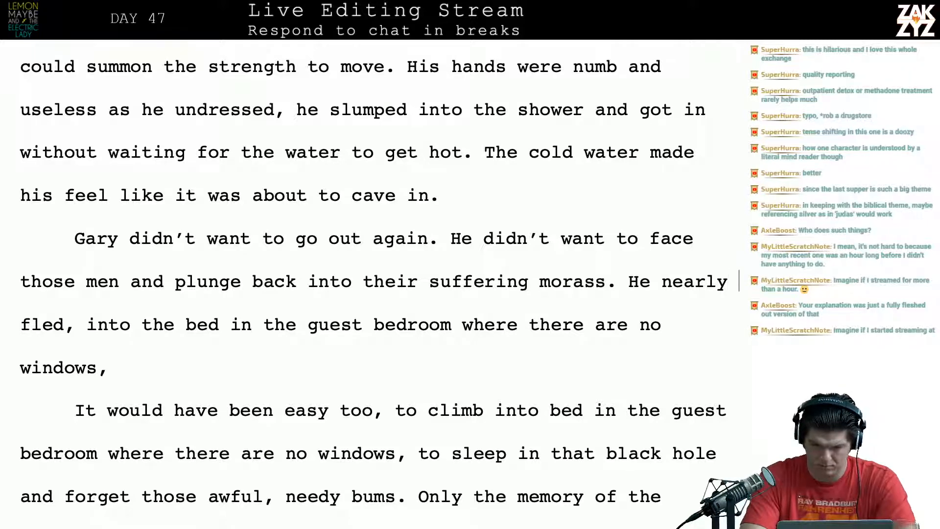
text(didn't go.)
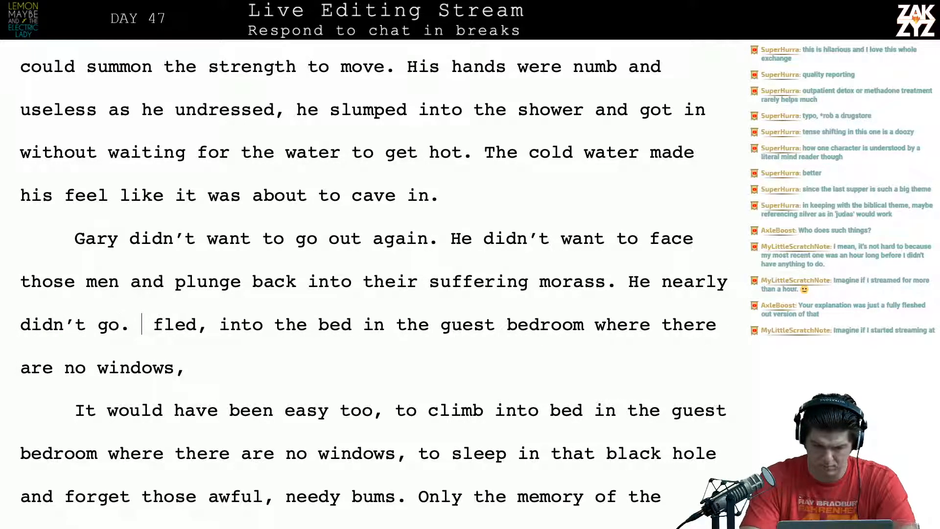
Delete the text from "fled, into the bed" through "needy bums." so "Only the memory" directly follows "didn't go.".
key(shift+Down)
key(shift+Down)
key(shift+Down)
key(shift+Down)
key(shift+Down)
key(shift+Up)
key(shift+Right)
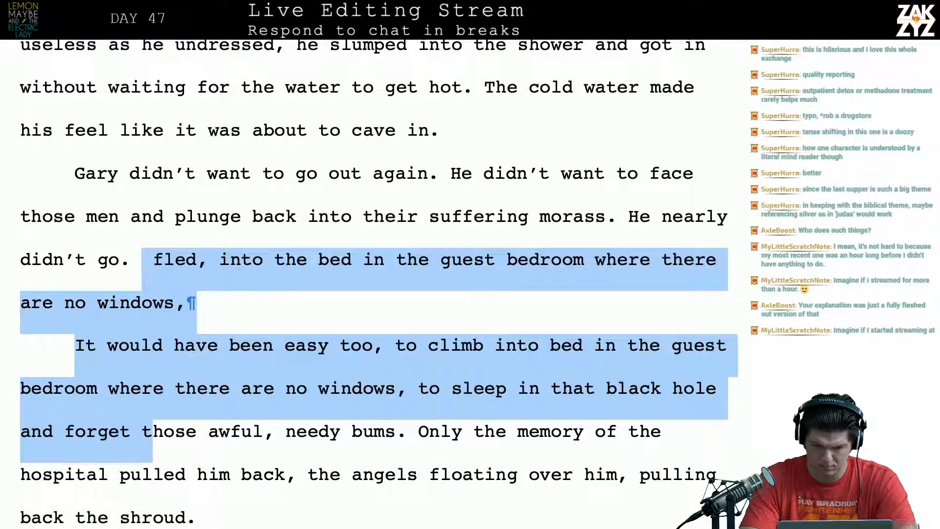
key(shift+Right)
key(shift+Right)
key(shift+Right)
key(shift+Right)
key(shift+Right)
key(shift+Right)
key(shift+Right)
key(shift+Right)
key(shift+Right)
key(shift+Right)
key(shift+Right)
key(shift+Right)
key(shift+Right)
key(shift+Right)
key(shift+Right)
key(shift+Right)
key(shift+Right)
key(shift+Right)
key(shift+Right)
key(shift+Right)
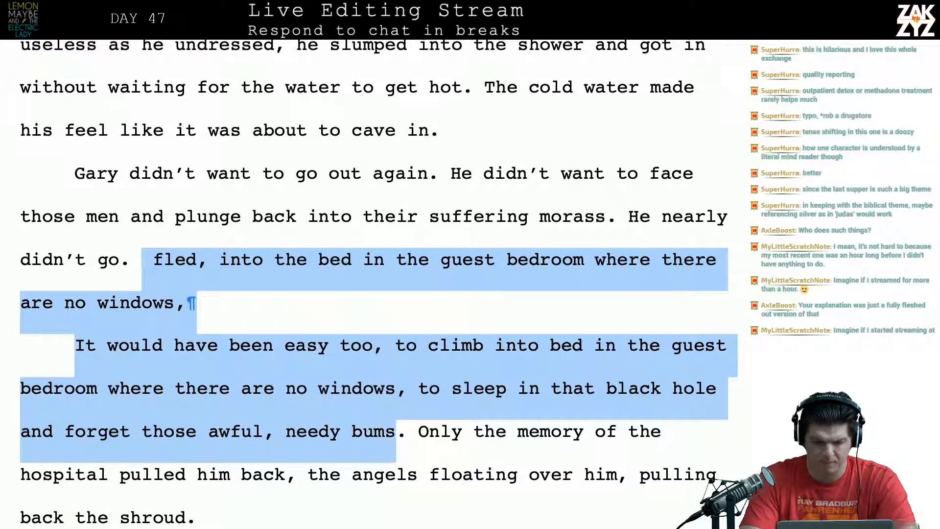
key(shift+Right)
key(shift+Right)
key(Delete)
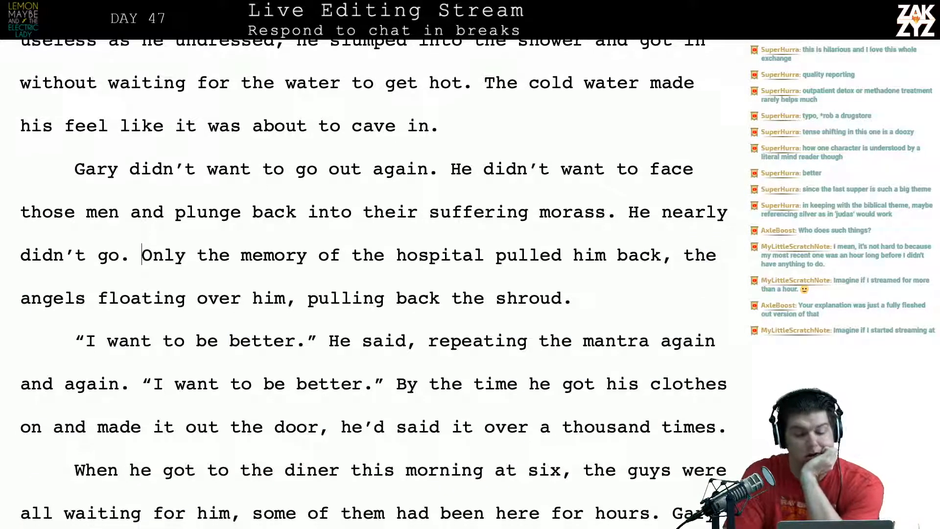
Cut "pulling back the shroud" and end the sentence with a period after "the angels floating over him".
click(362, 257)
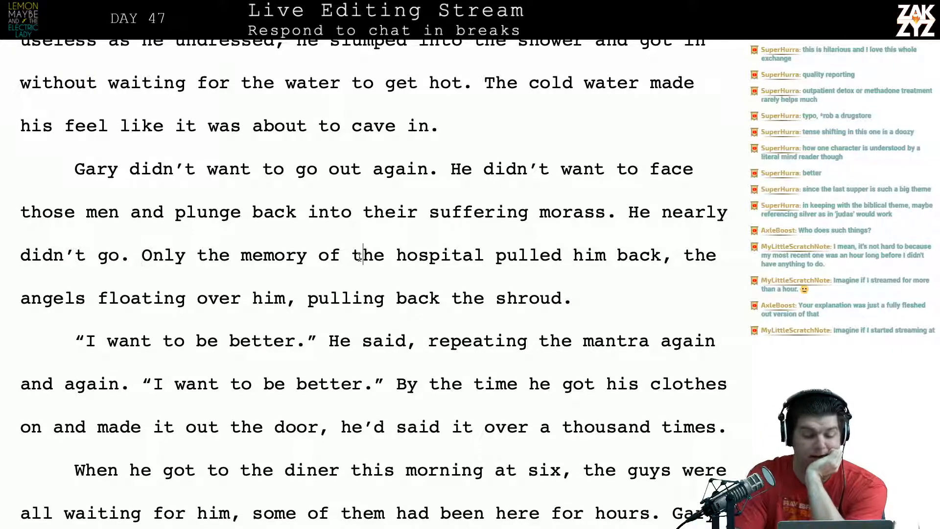
scroll(294, 257, down, 1)
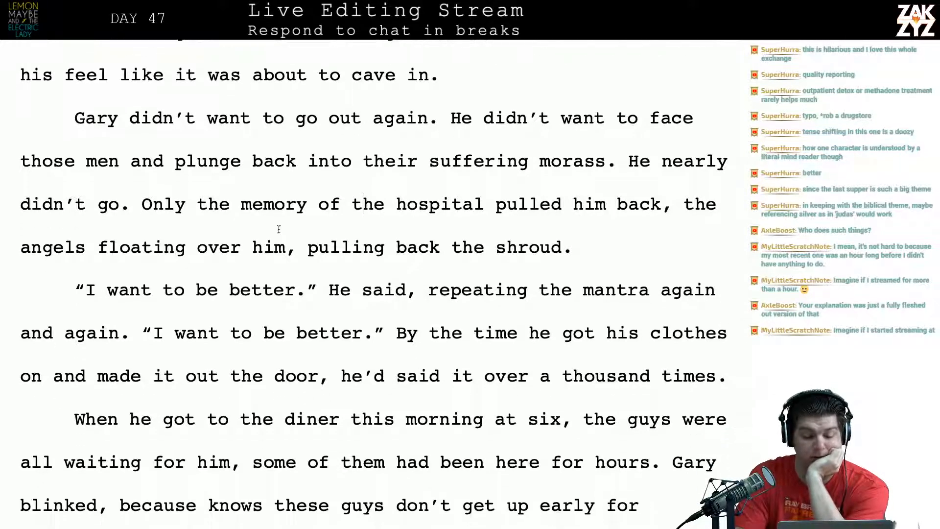
click(306, 261)
key(BackSpace)
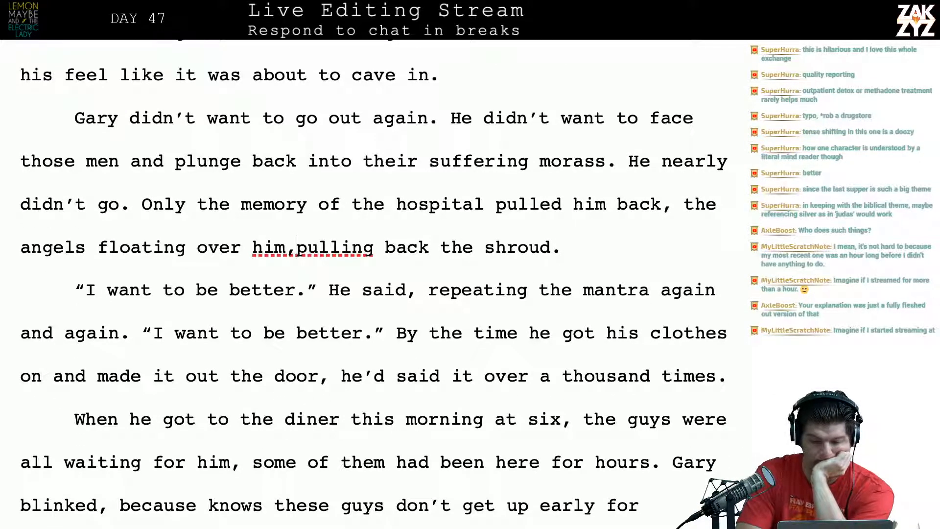
key(BackSpace)
text(.)
drag(307, 259, 573, 260)
key(ctrl+x)
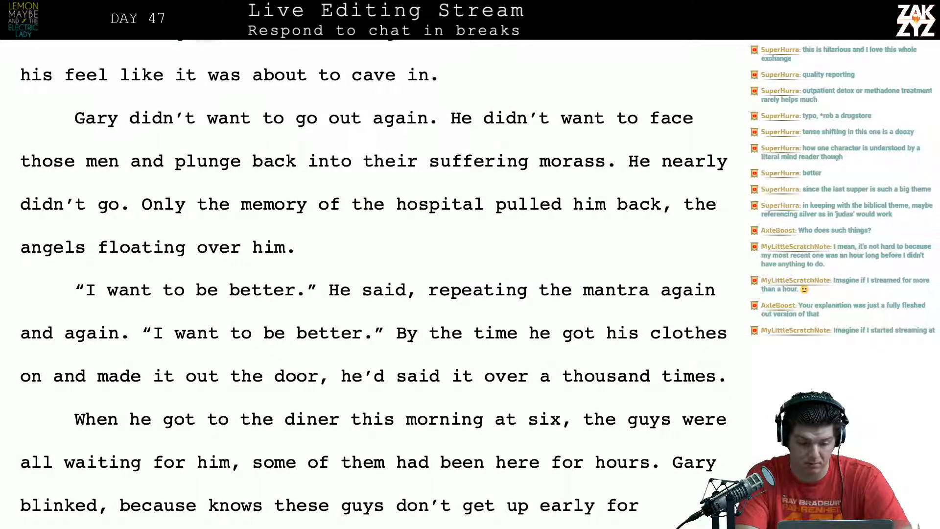
Replace "He" with "Gary" before "said, repeating the mantra".
key(BackSpace)
key(BackSpace)
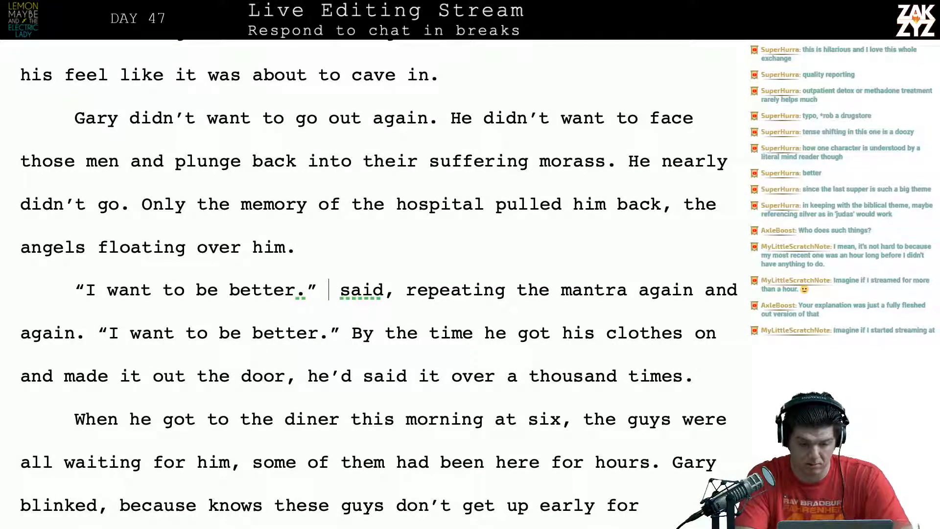
text(Gary)
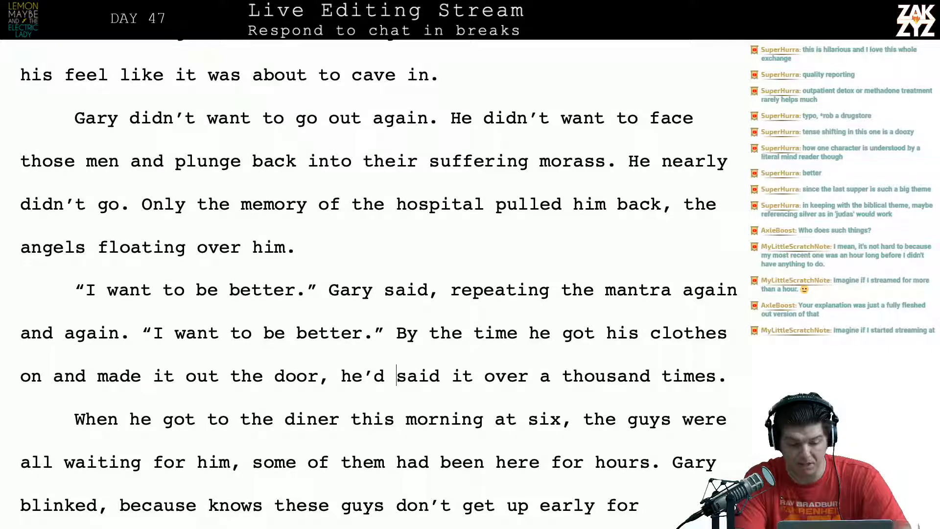
Read through the paragraph about Gary arriving at the diner, from "When he got to the diner" to "Lawrence the waiter".
scroll(357, 216, down, 2)
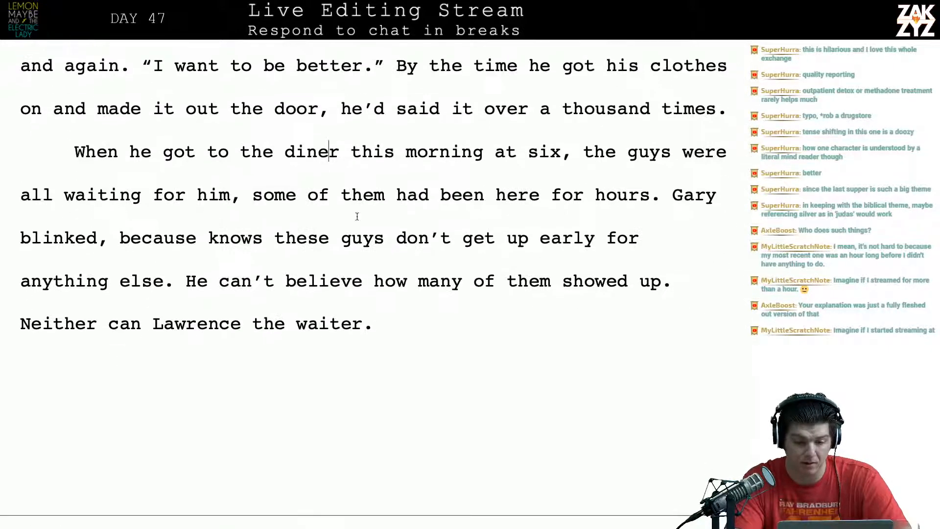
click(298, 144)
key(Right)
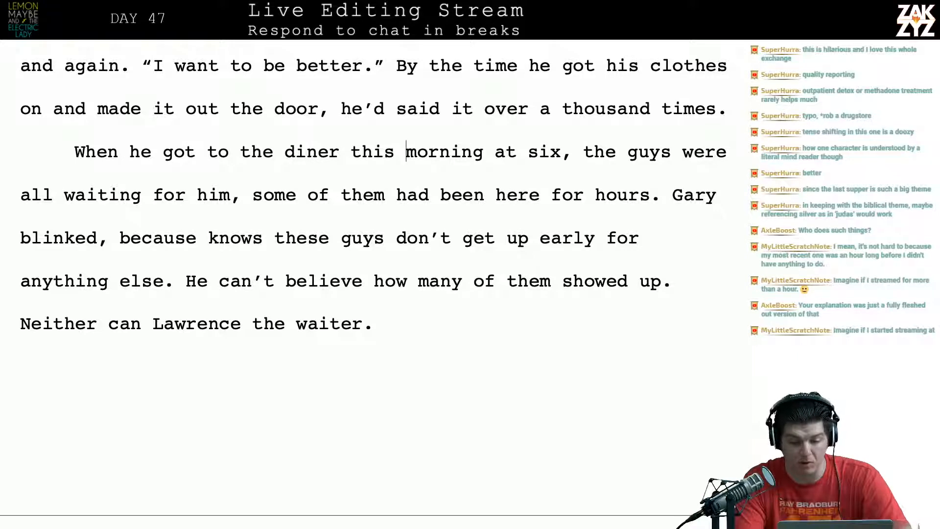
key(Right)
key(Right)
key(Right)
key(Right)
key(Right)
key(Right)
key(Right)
key(Right)
key(Right)
key(Right)
key(Right)
key(Right)
key(Right)
key(Right)
key(Right)
key(Right)
key(Right)
key(Right)
key(Right)
key(Right)
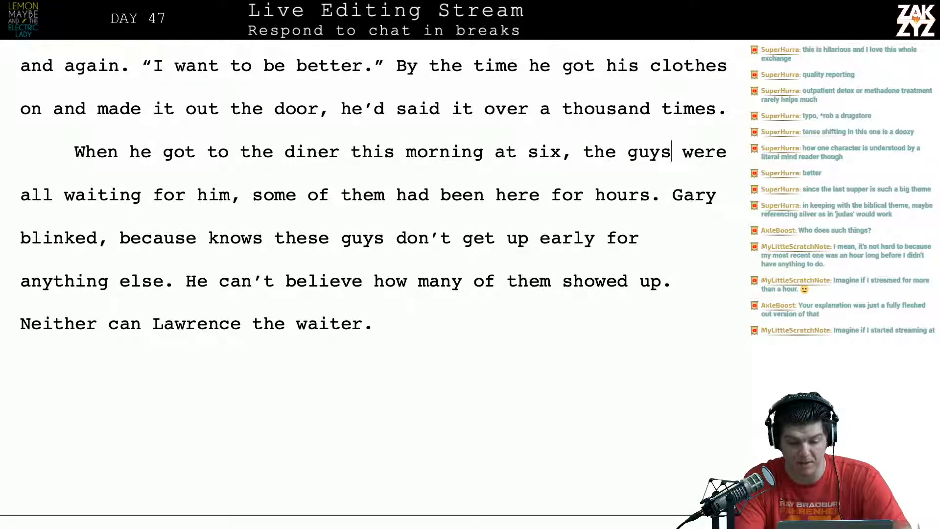
key(Right)
key(Right)
key(Right)
key(Right)
key(Right)
key(Right)
key(Right)
key(Right)
key(Right)
key(Right)
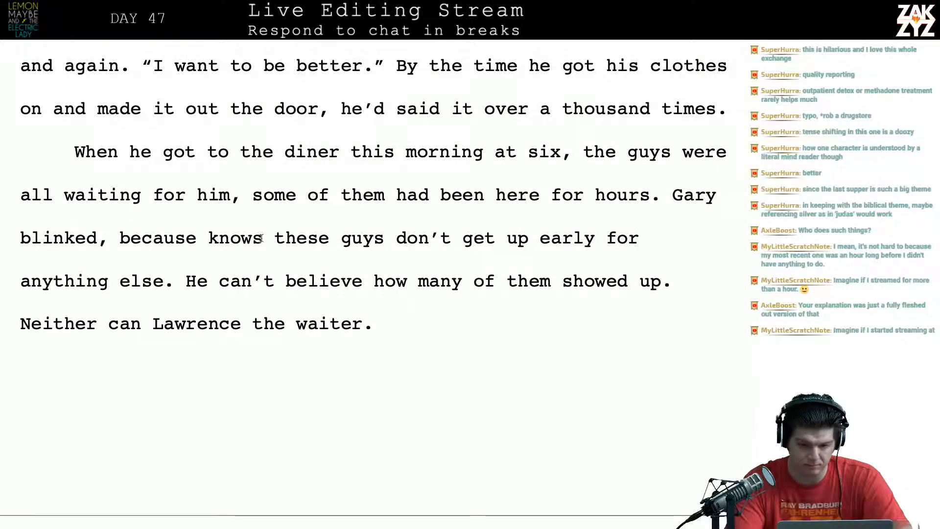
scroll(470, 245, down, 1)
click(739, 129)
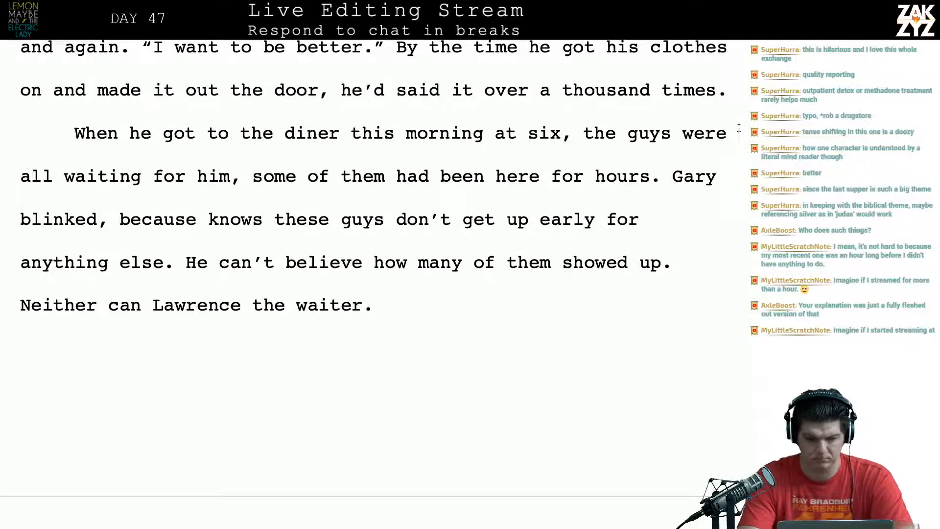
key(Right)
key(Right)
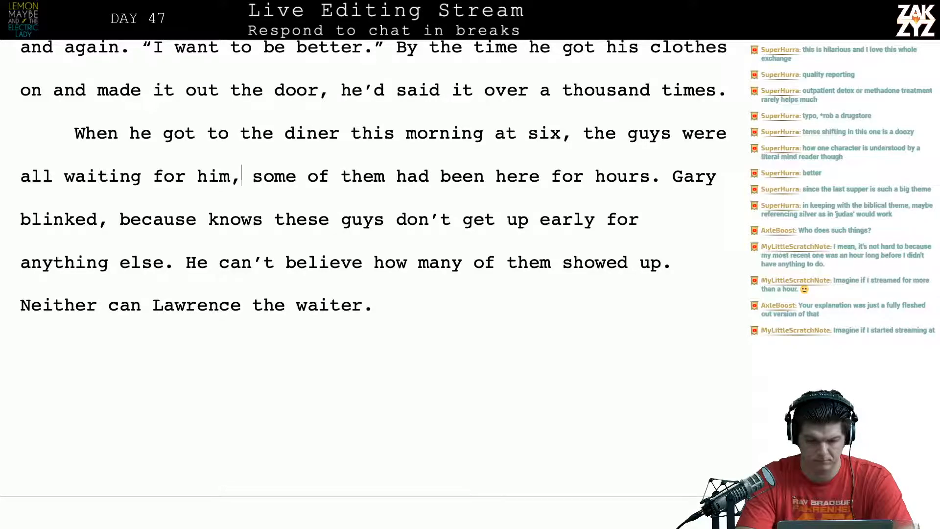
key(Down)
key(Down)
key(Down)
key(Down)
key(Up)
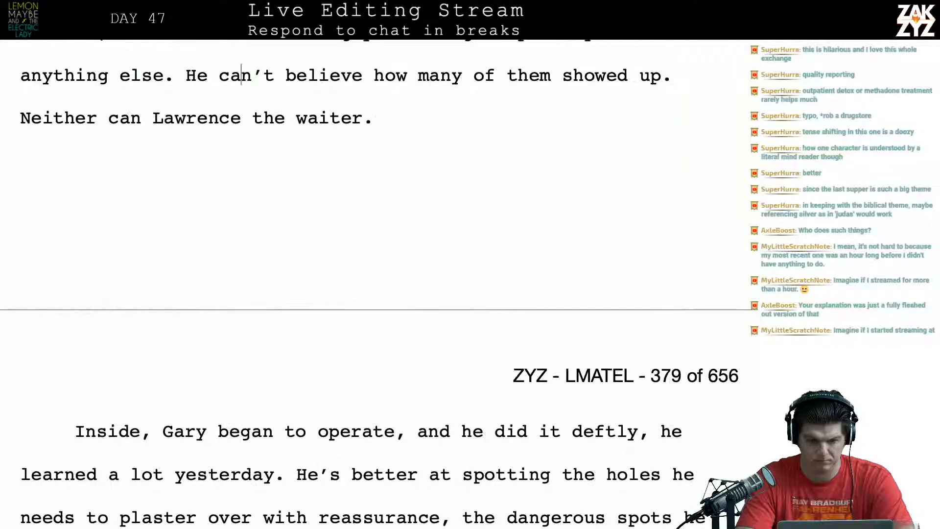
key(Up)
key(Up)
key(Up)
key(Up)
key(Up)
Skim the pages following the diner arrival, through the passage ending with "a bunch of used up junkies".
scroll(376, 284, down, 10)
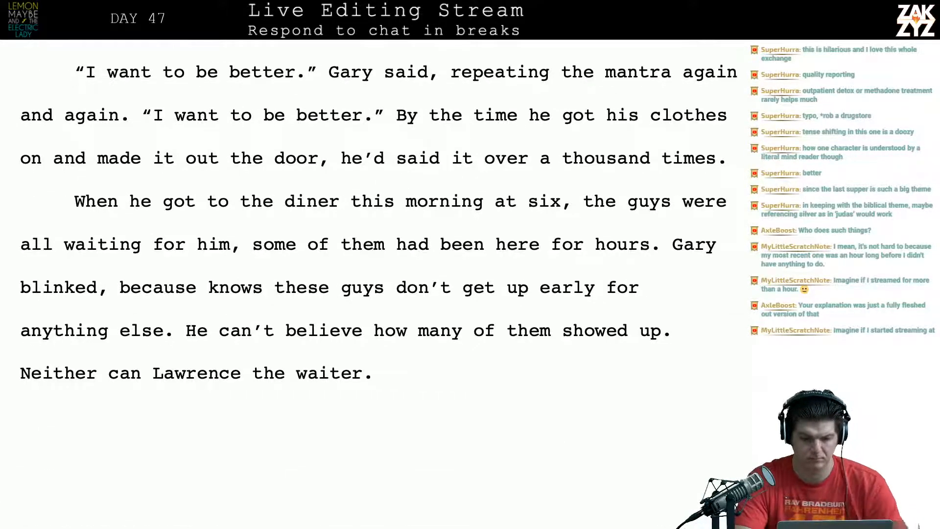
scroll(376, 284, down, 7)
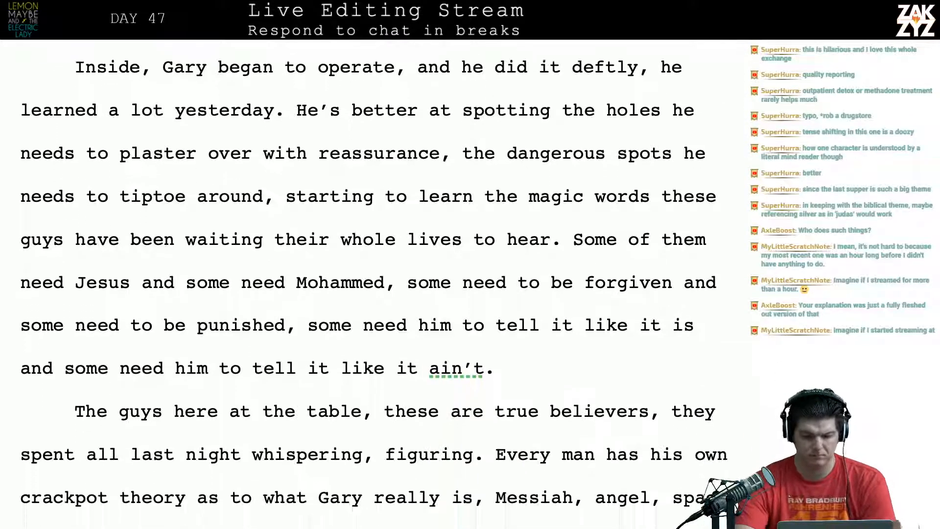
scroll(376, 284, down, 8)
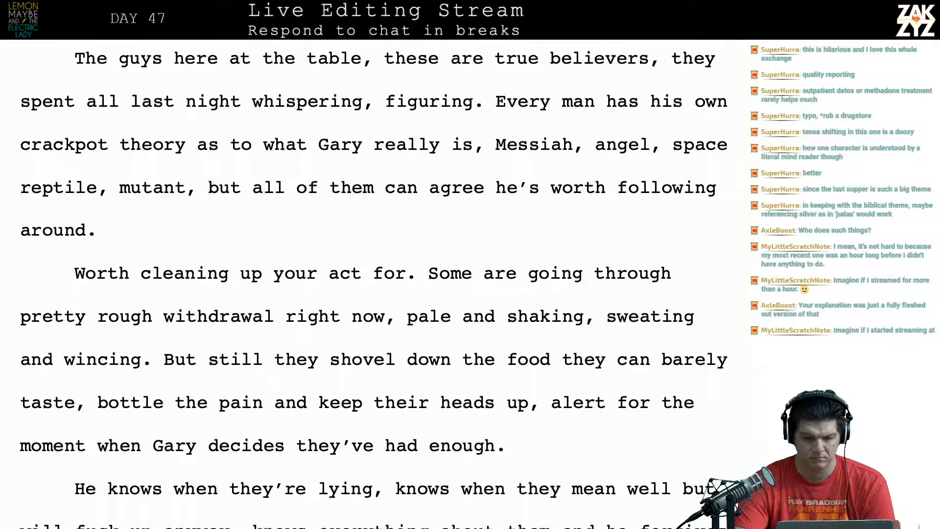
scroll(376, 284, down, 10)
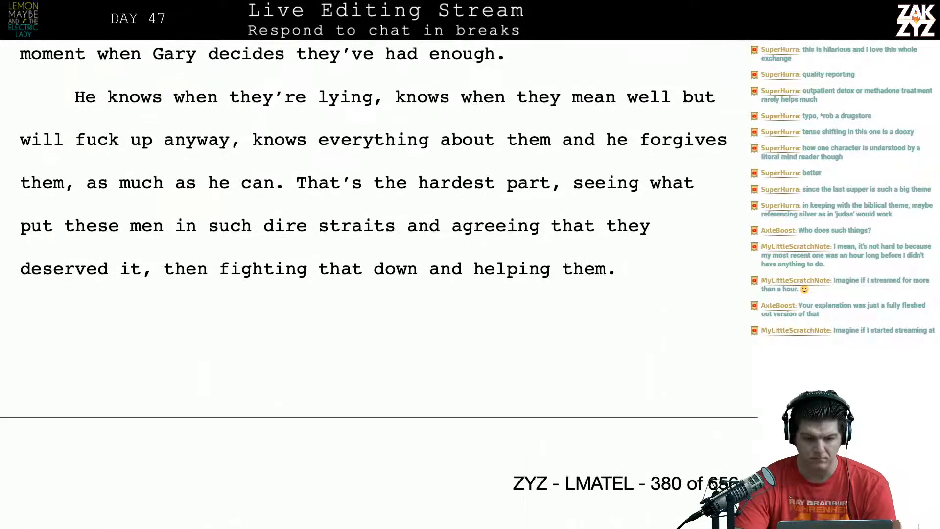
scroll(377, 284, down, 7)
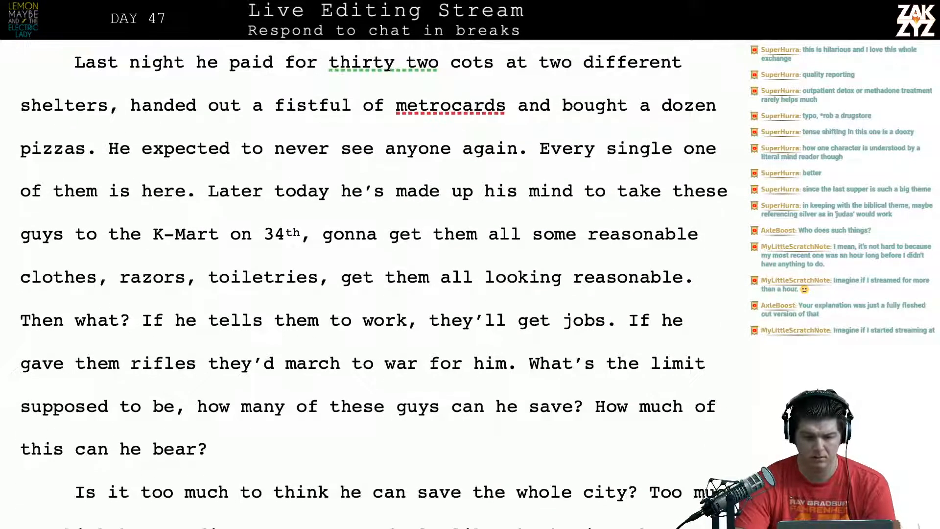
scroll(376, 284, down, 14)
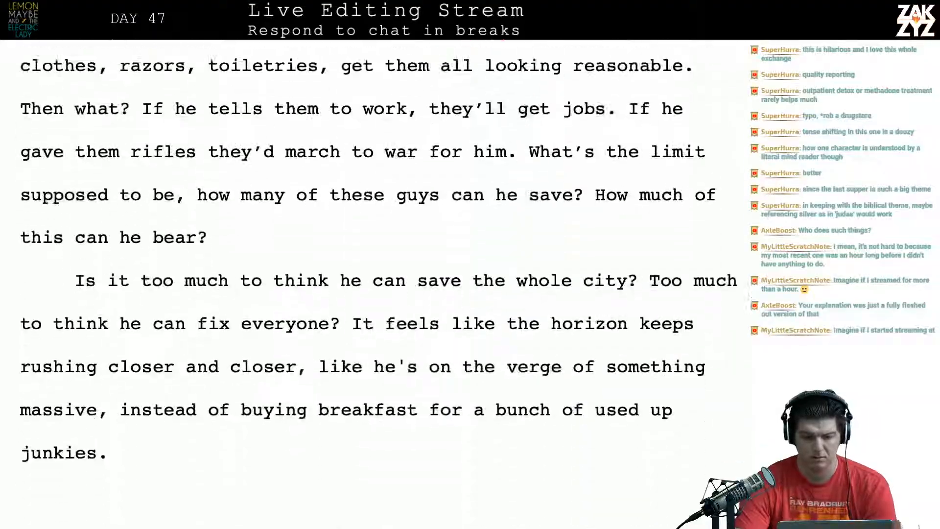
scroll(377, 285, up, 17)
scroll(376, 284, down, 15)
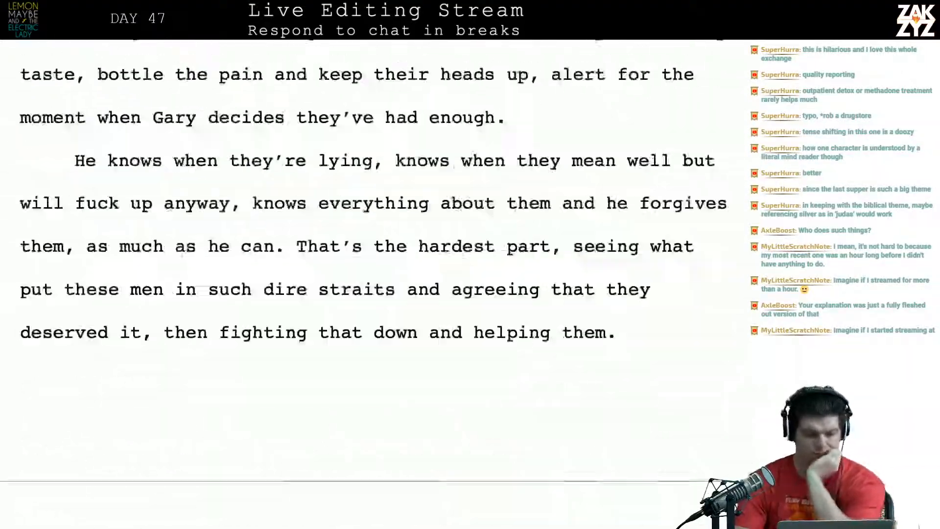
Reread the preceding passages from Gary's penthouse apartment and his waking at 5am down to the diner paragraph.
scroll(376, 284, up, 8)
scroll(377, 284, up, 19)
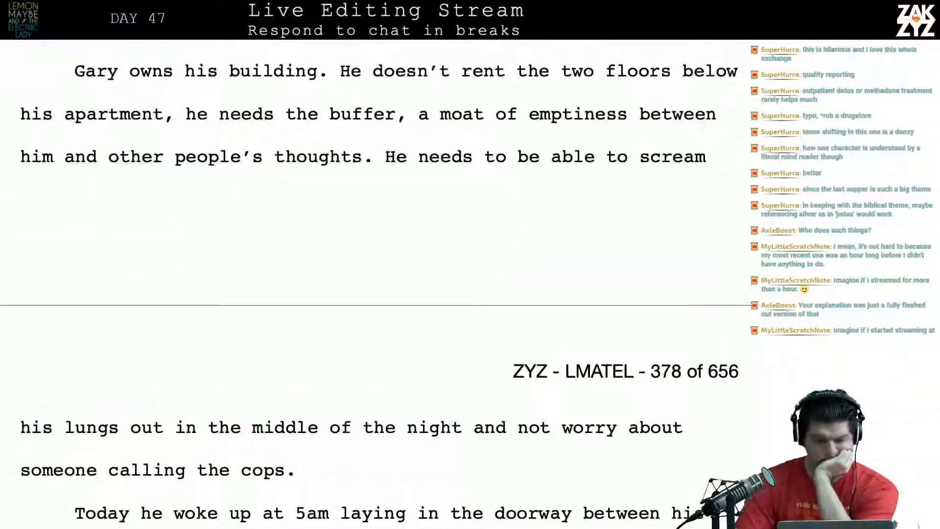
scroll(376, 284, down, 3)
scroll(376, 284, down, 7)
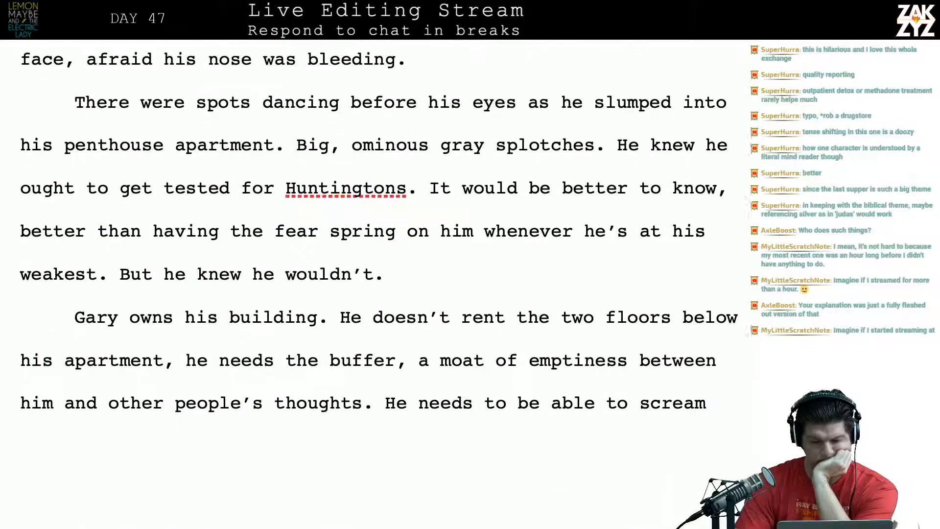
scroll(376, 285, down, 14)
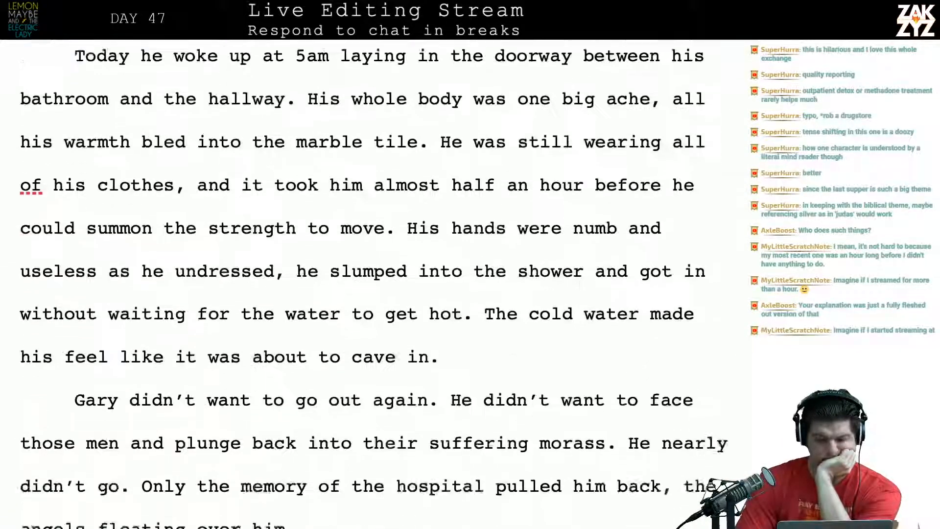
scroll(246, 73, down, 3)
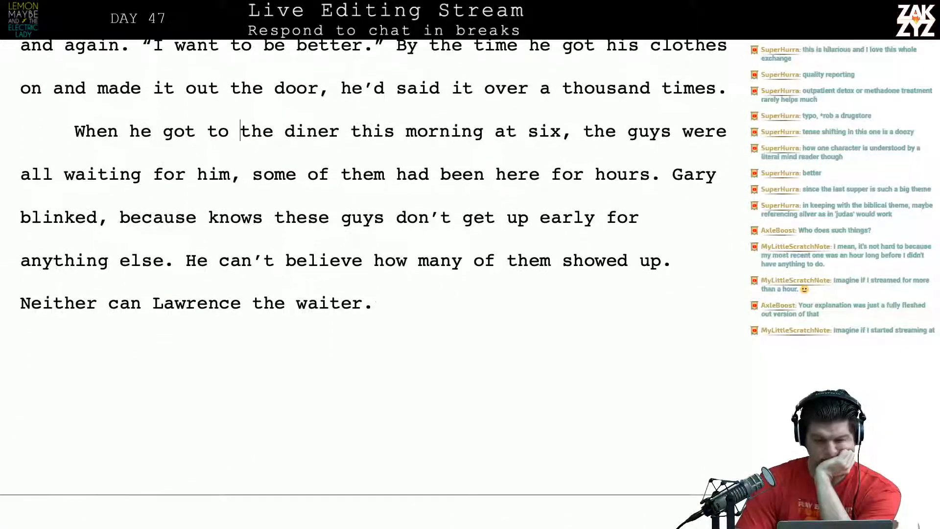
Insert a "* * *" scene break set off by blank lines between "over a thousand times." and "When he got to the diner".
scroll(723, 72, up, 3)
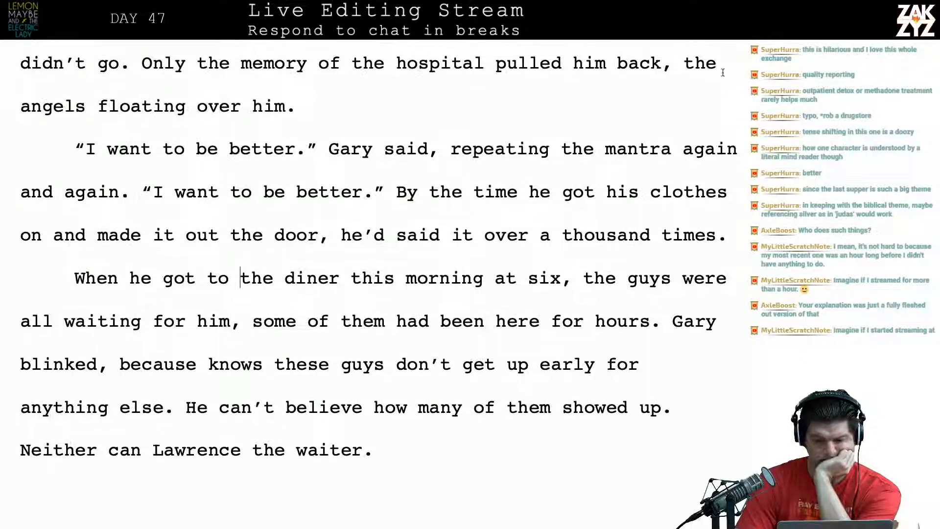
click(727, 253)
key(Return)
key(Return)
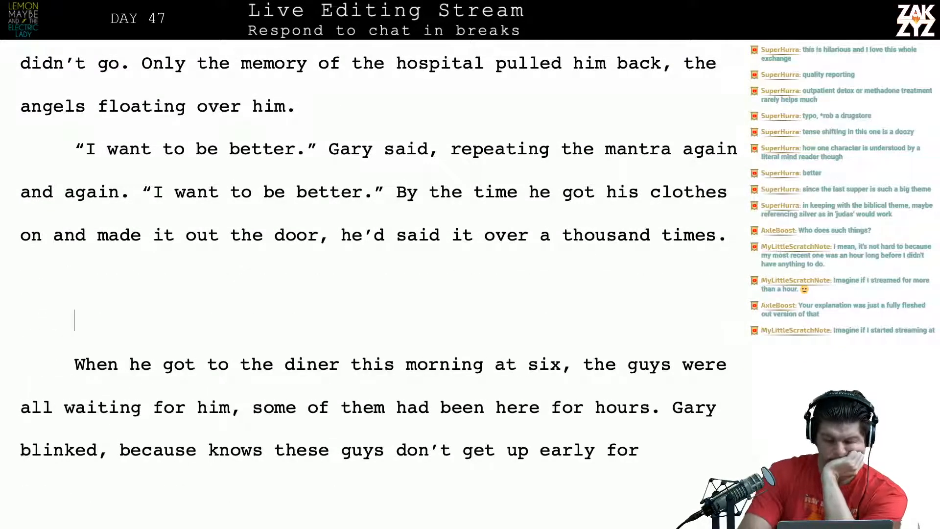
text(* * *)
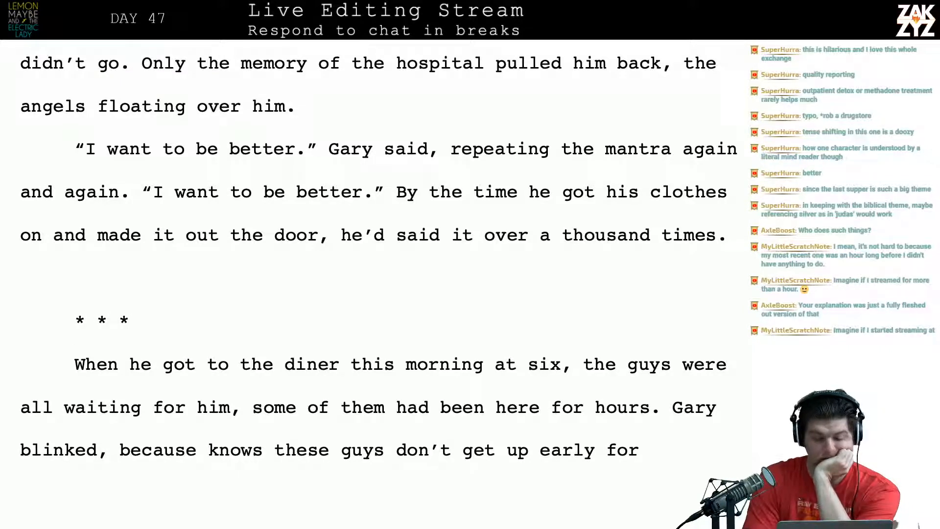
key(Return)
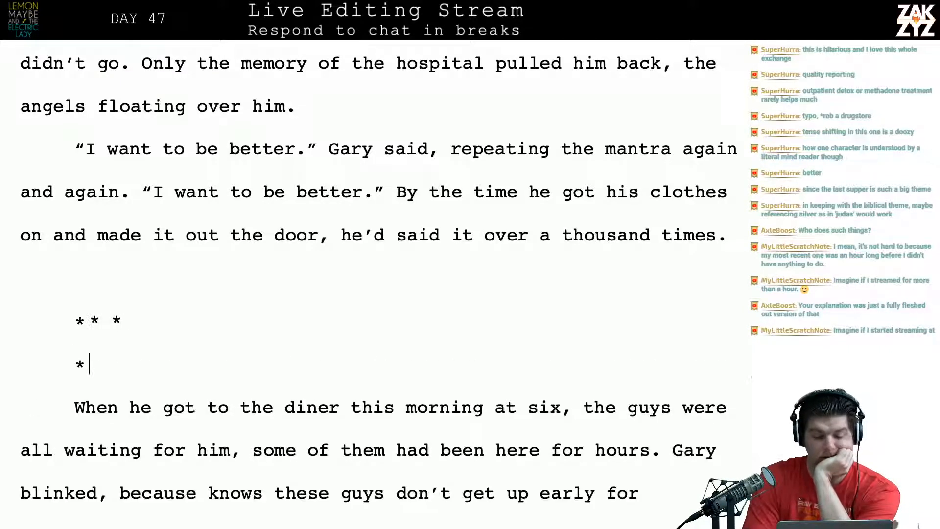
key(ctrl+z)
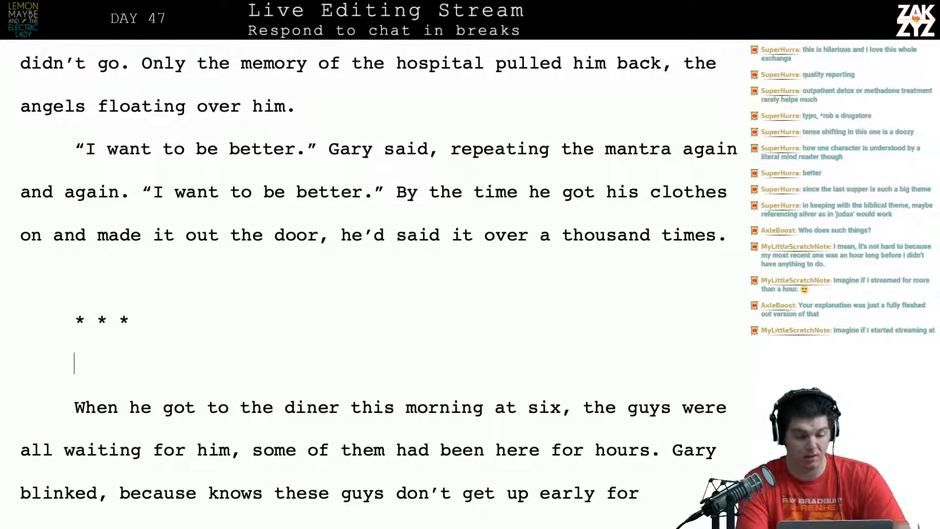
Select the "* * *" scene break and show the inspector for formatting it.
key(shift+Down)
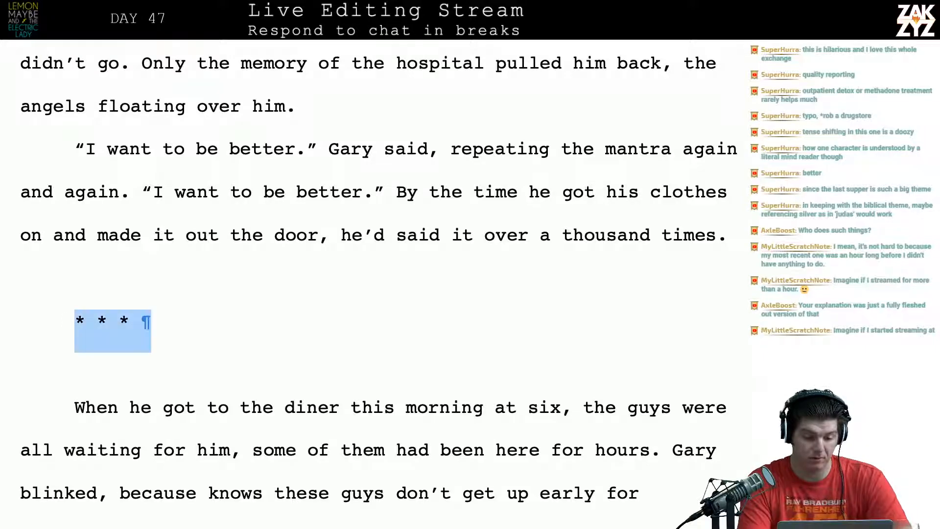
key(shift+Left)
key(shift+Left)
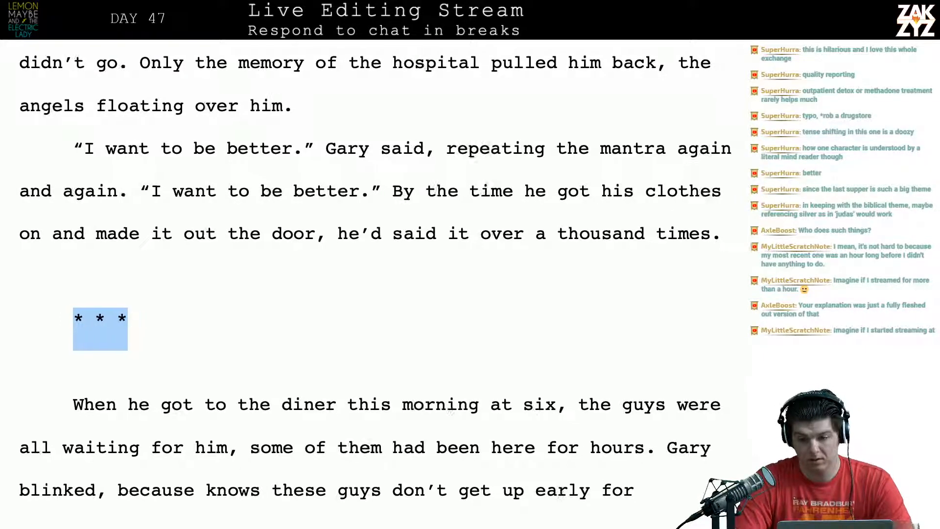
key(super+alt+i)
key(Escape)
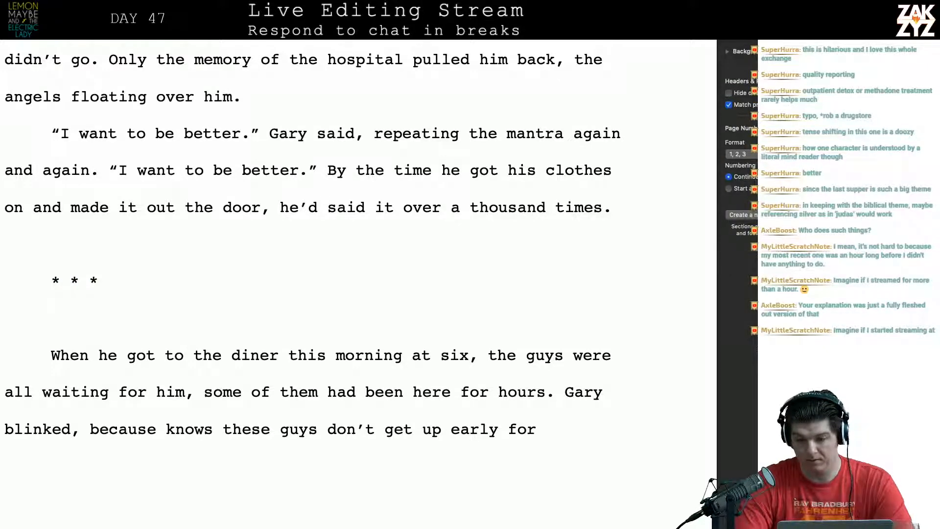
key(super+alt+i)
key(super+alt+i)
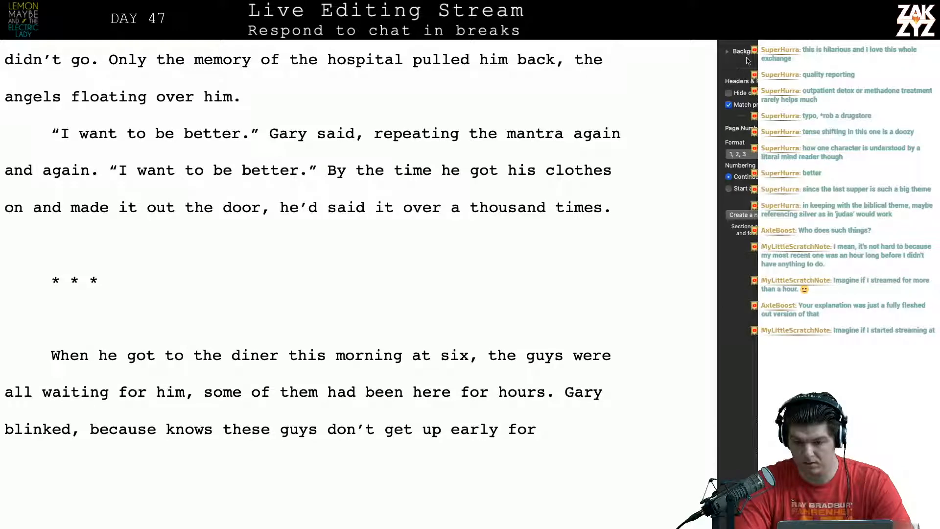
click(729, 51)
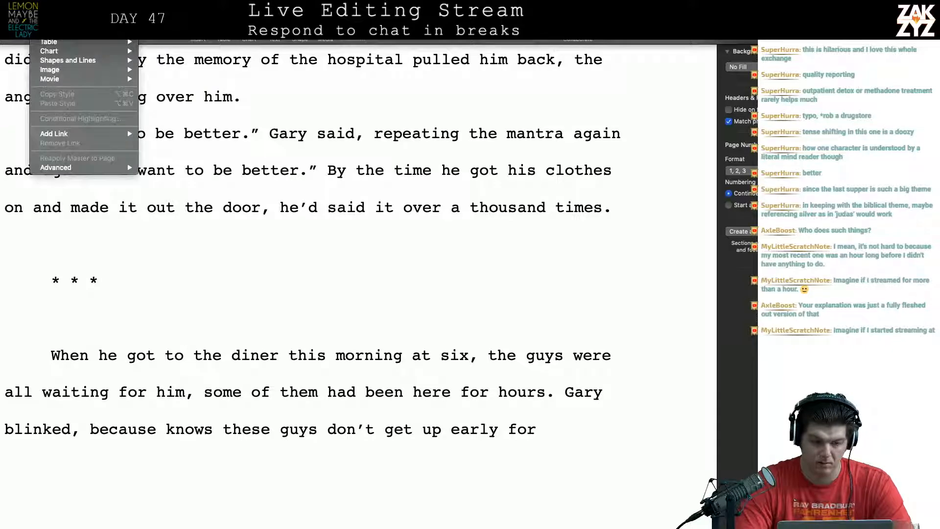
key(Right)
key(Right)
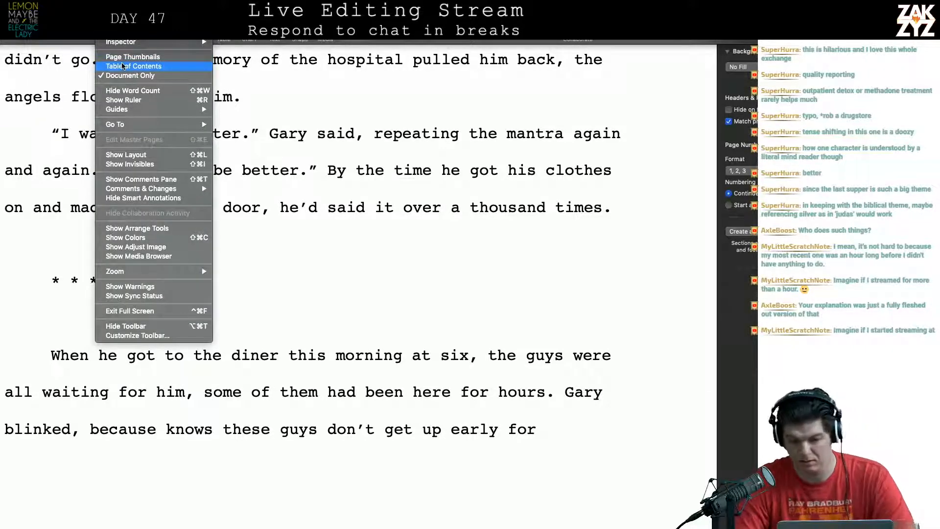
key(Escape)
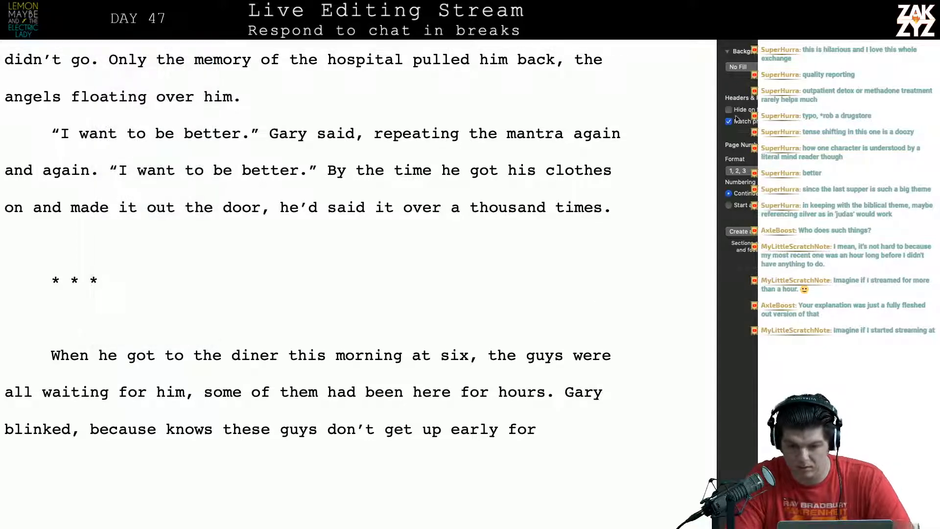
click(729, 53)
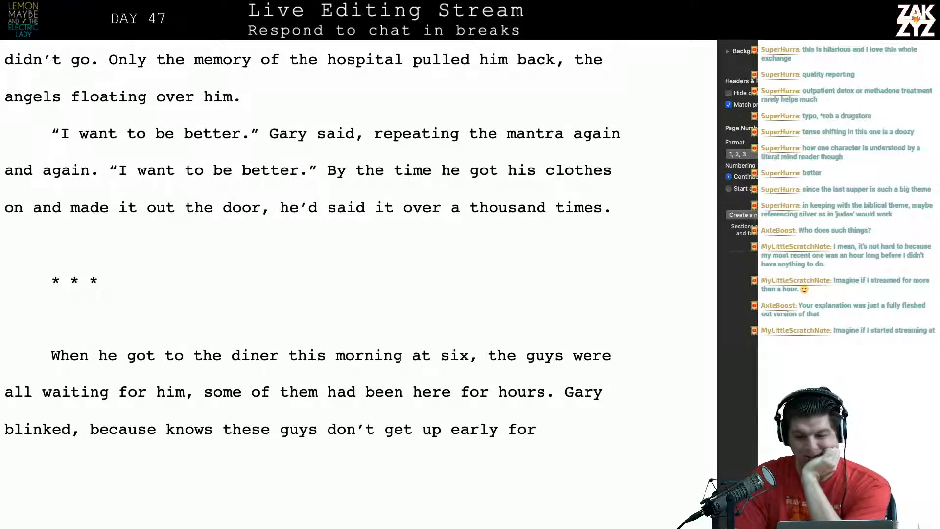
Try to reset the Format inspector by hiding and reshowing it.
key(alt+super+i)
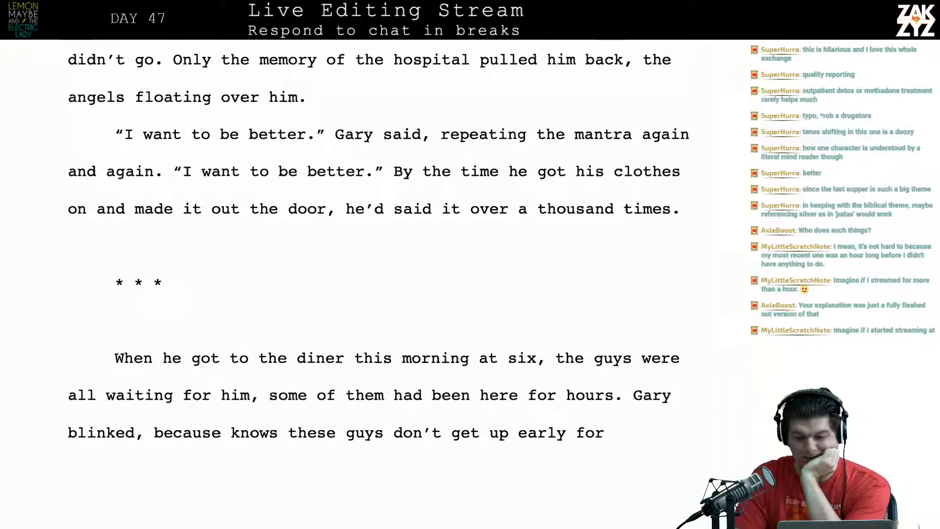
key(alt+super+i)
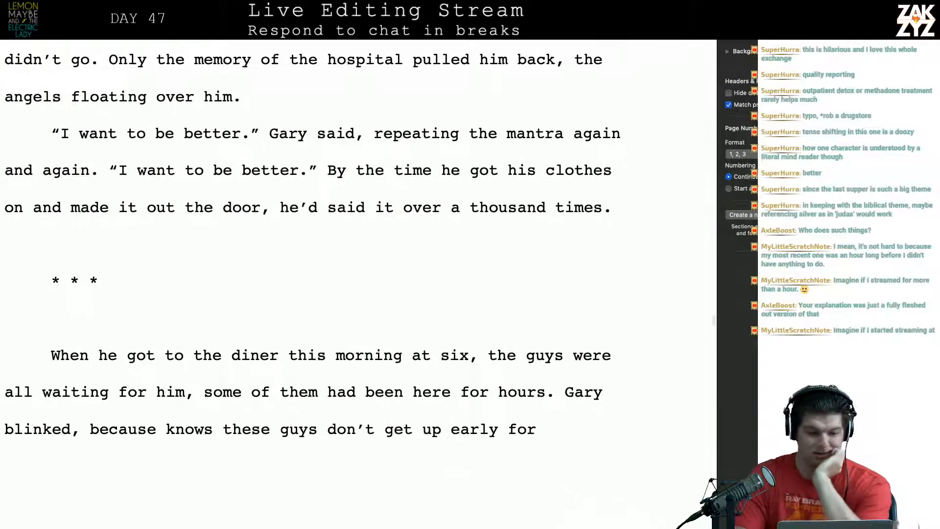
click(105, 4)
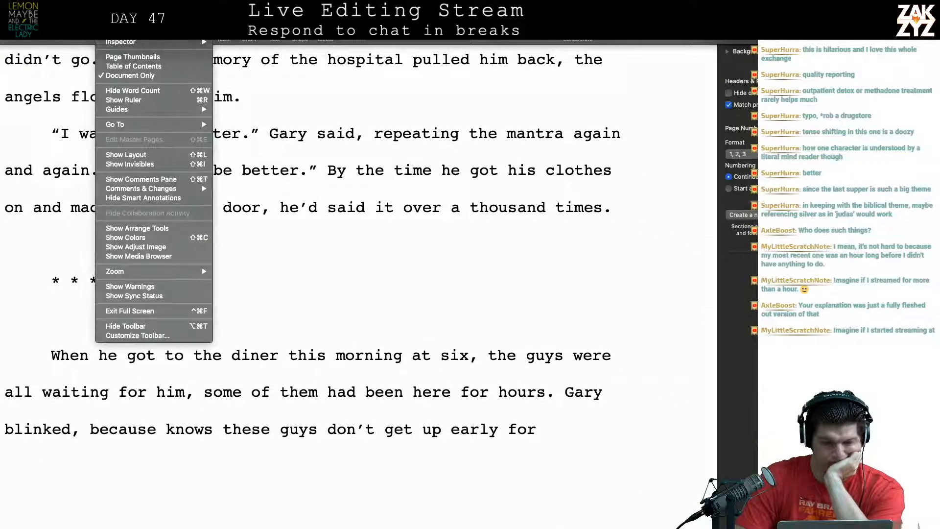
mouse_move(144, 42)
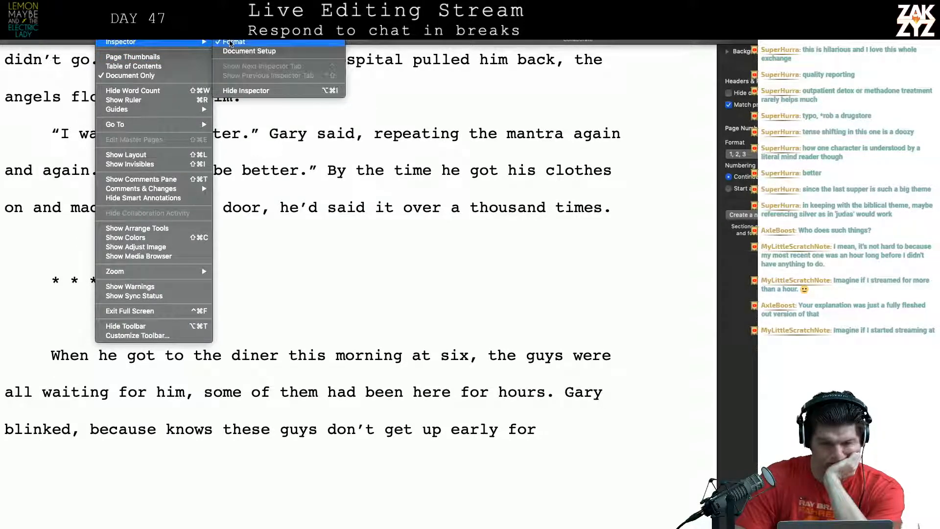
click(230, 43)
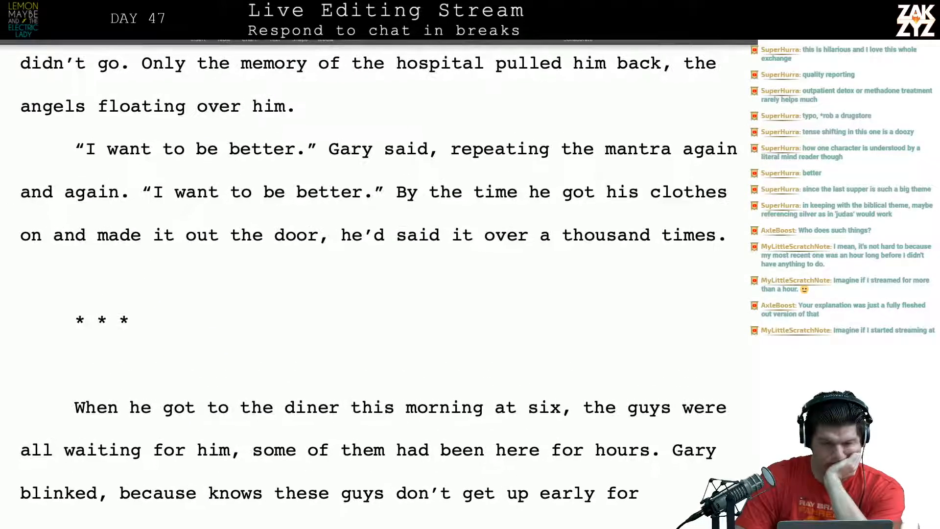
click(105, 5)
mouse_move(143, 41)
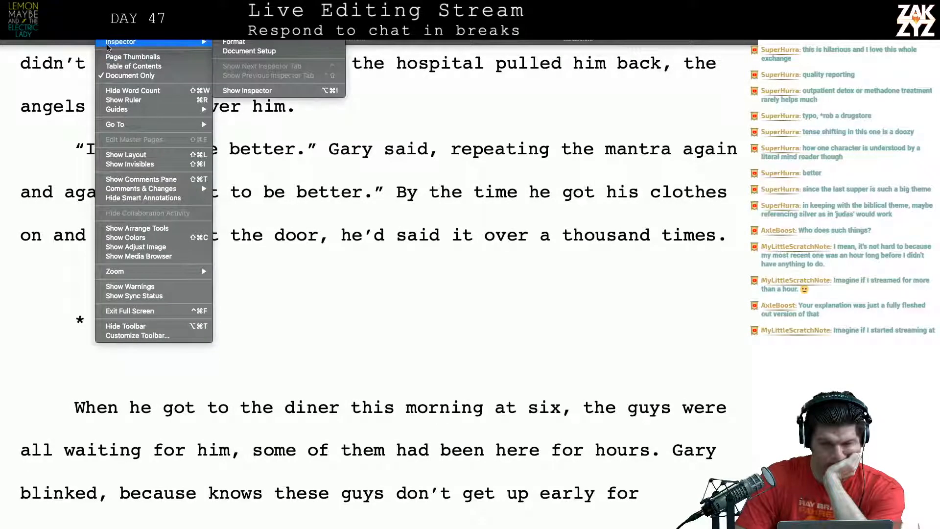
click(258, 43)
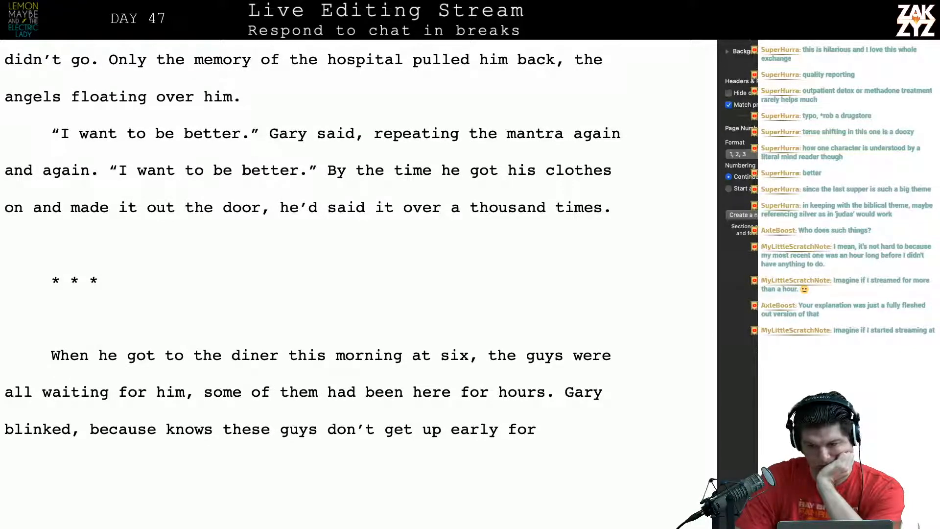
mouse_move(752, 1)
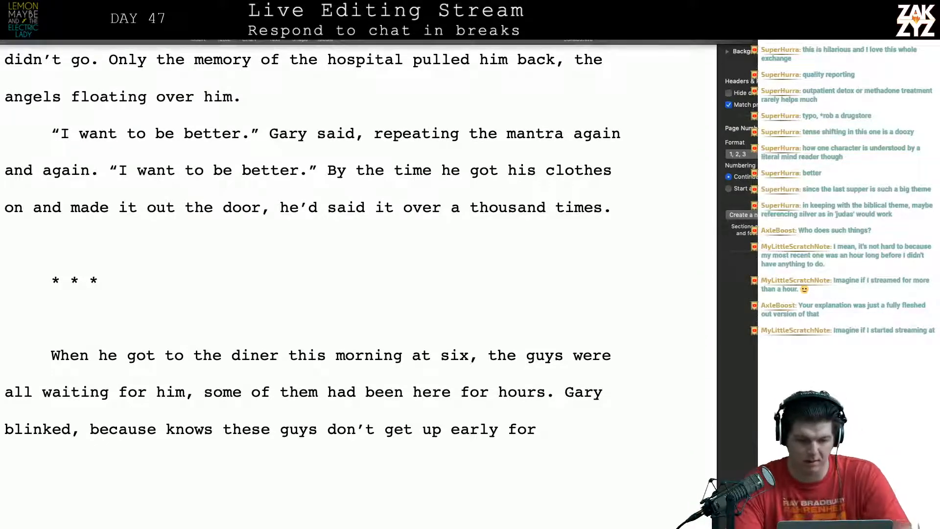
Switch to Safari and search the web for "hide section pages inspector".
key(super+Tab)
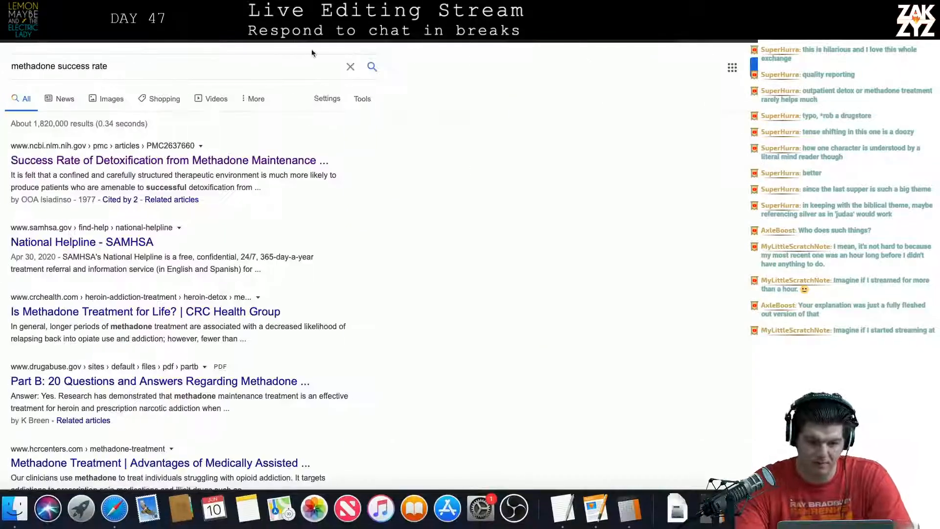
key(super+l)
text(hide)
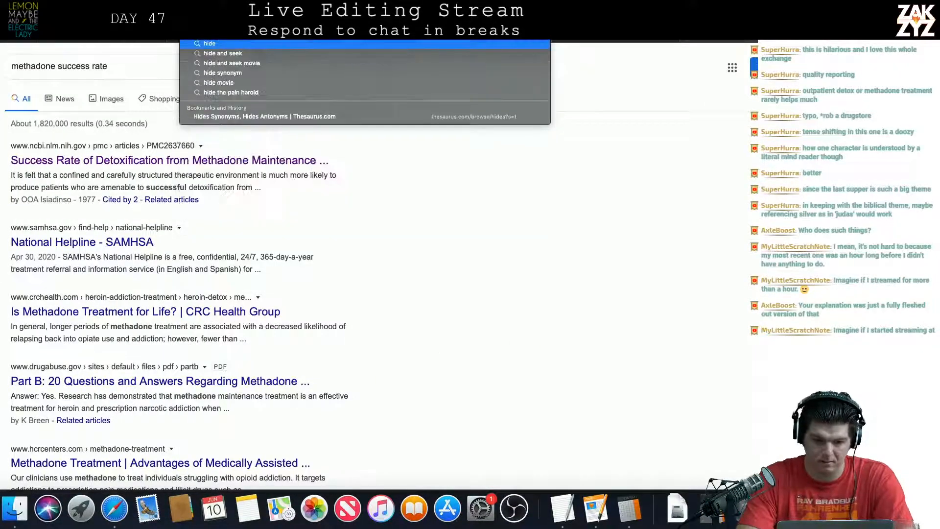
text( section pages)
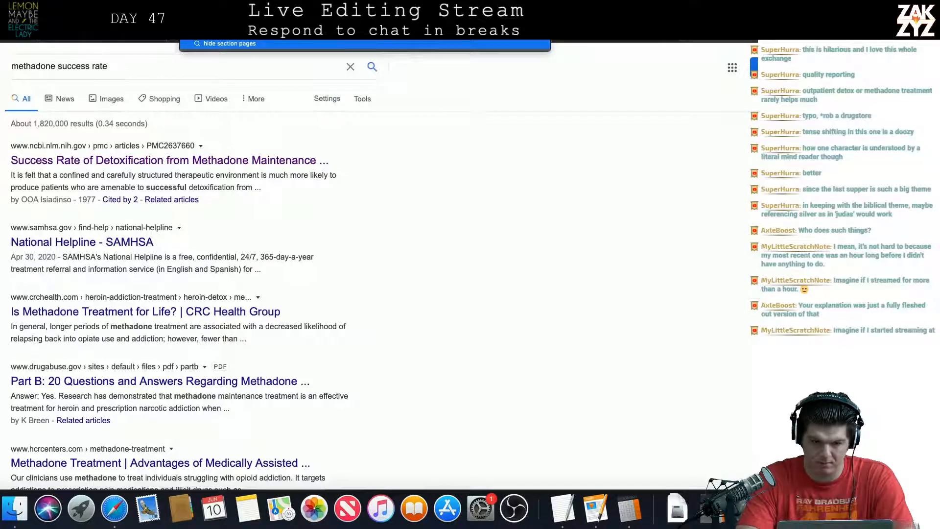
text( inspecto)
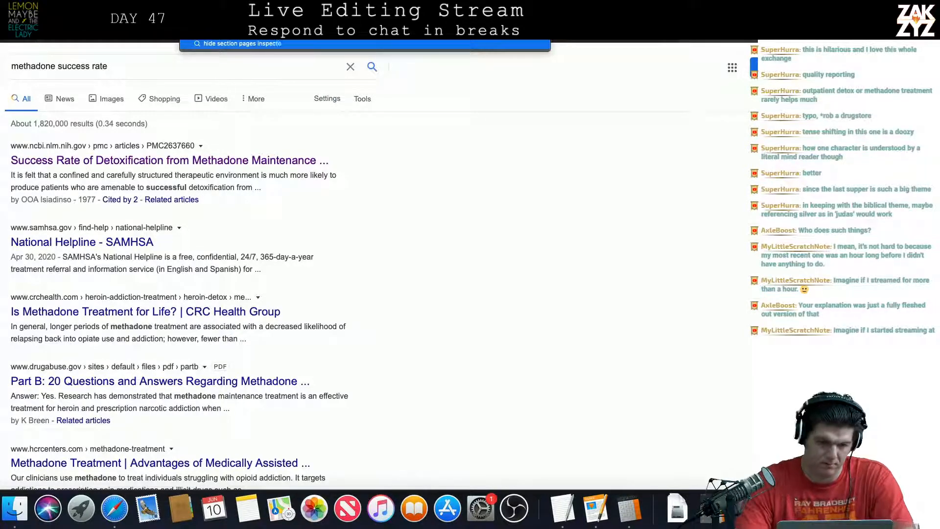
text(r)
key(Return)
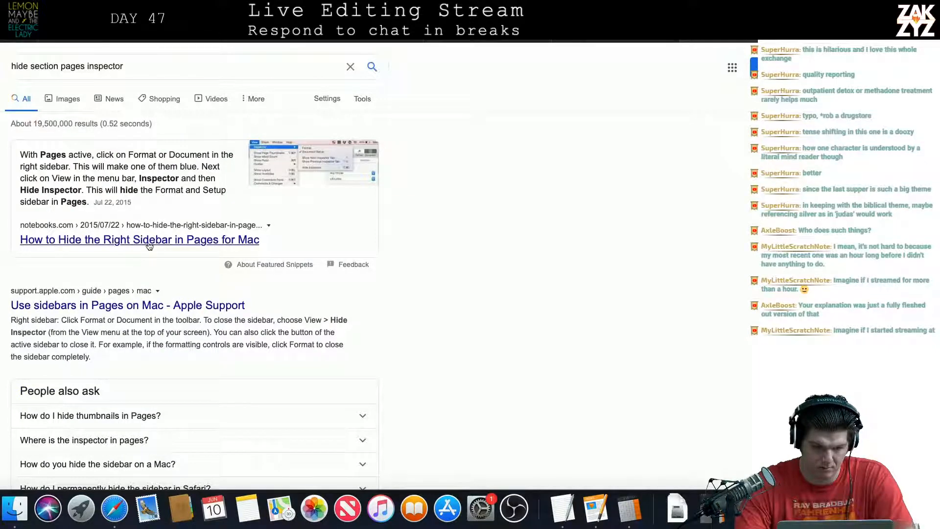
Scan the search results for inspector help and open InformationWeek's article on showing the hidden Inspector window in Apple Pages.
scroll(149, 246, down, 2)
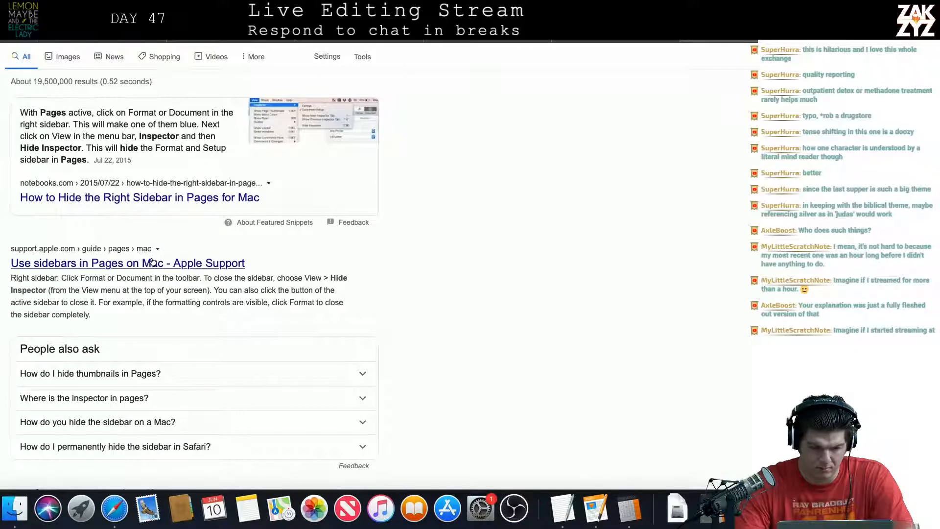
scroll(157, 339, down, 3)
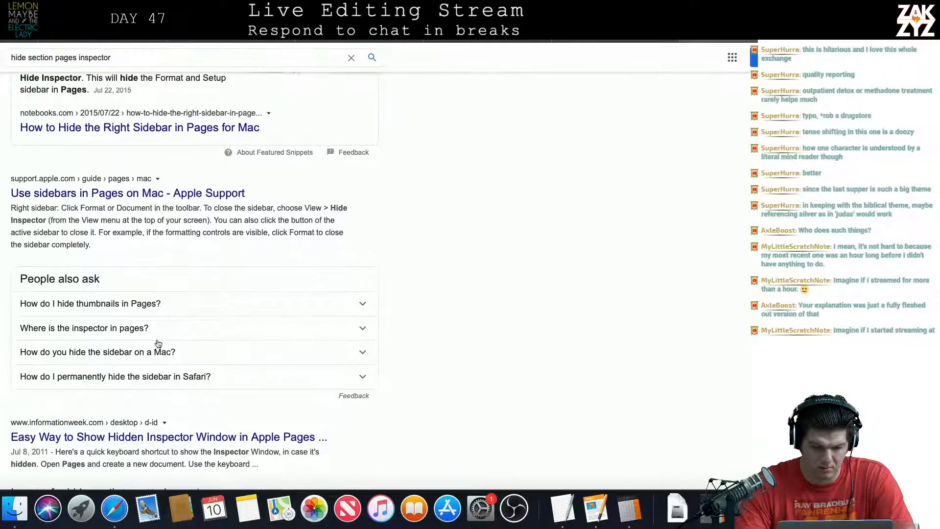
scroll(157, 341, down, 2)
scroll(159, 344, down, 4)
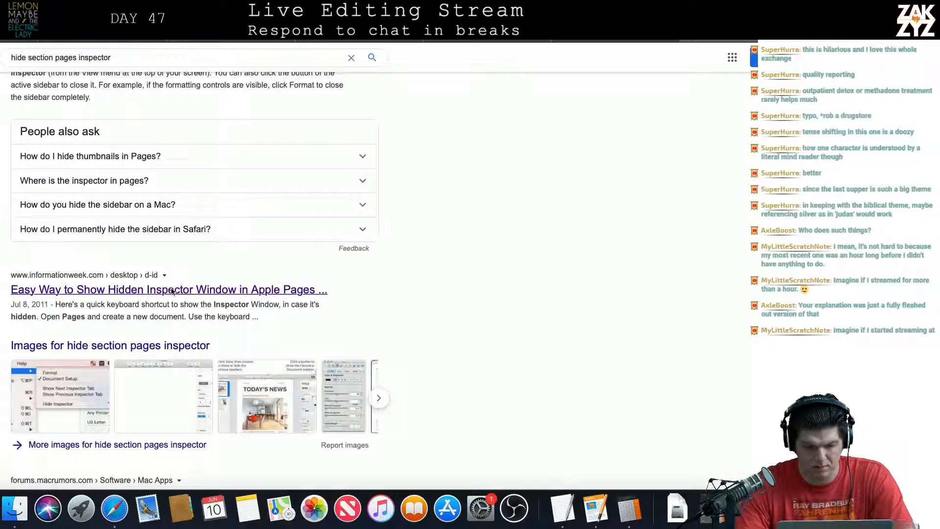
scroll(202, 292, up, 2)
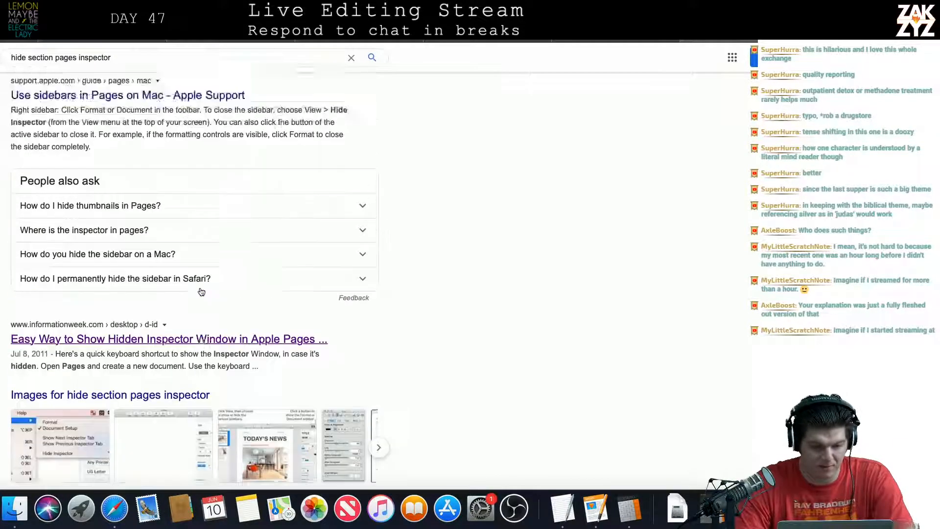
scroll(201, 292, up, 8)
click(99, 296)
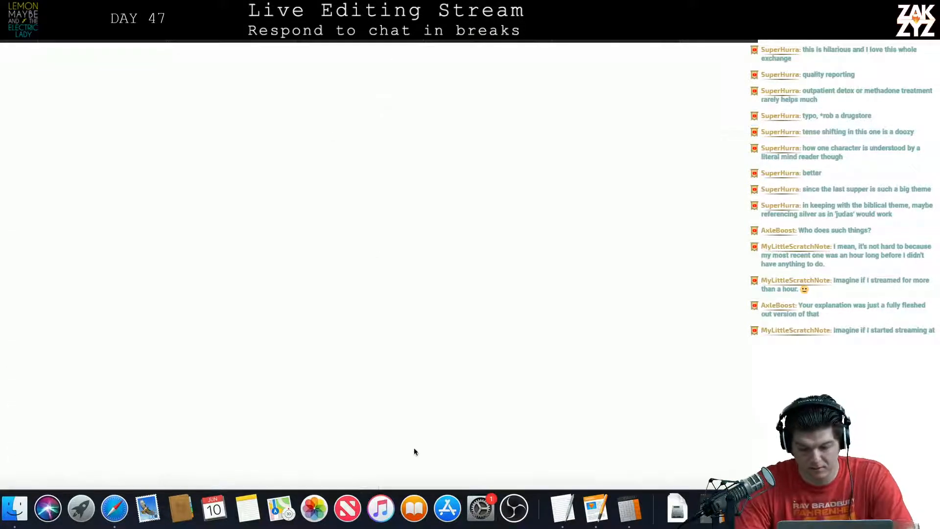
Switch back to Pages and try showing the page layout outlines, hiding them again after the check.
click(596, 508)
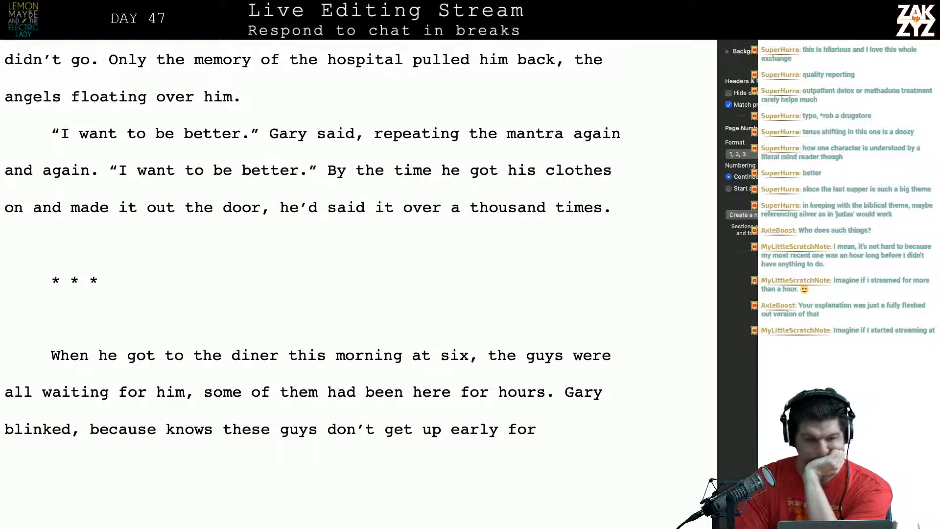
click(108, 6)
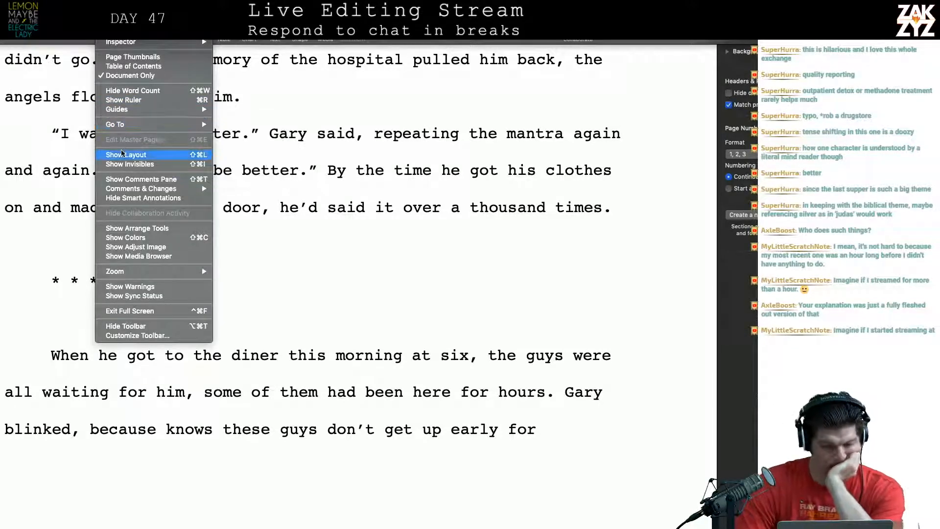
mouse_move(138, 187)
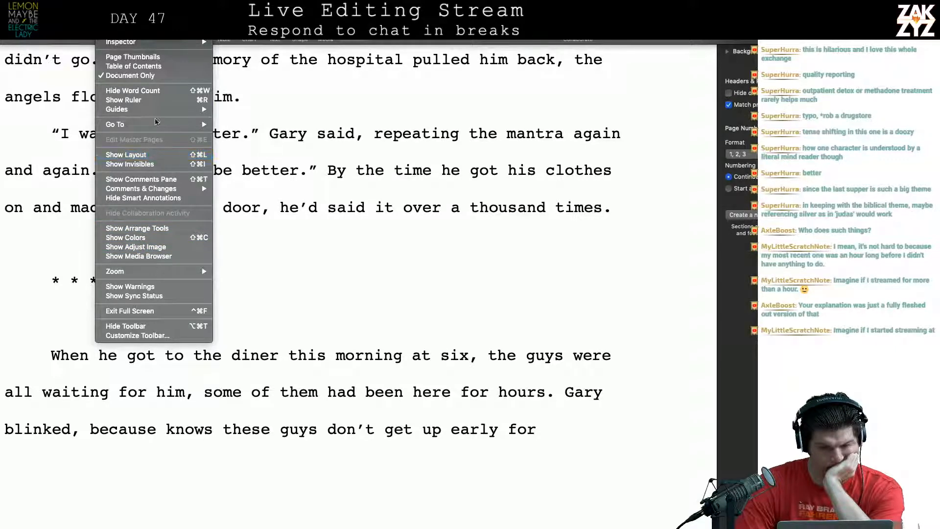
mouse_move(157, 113)
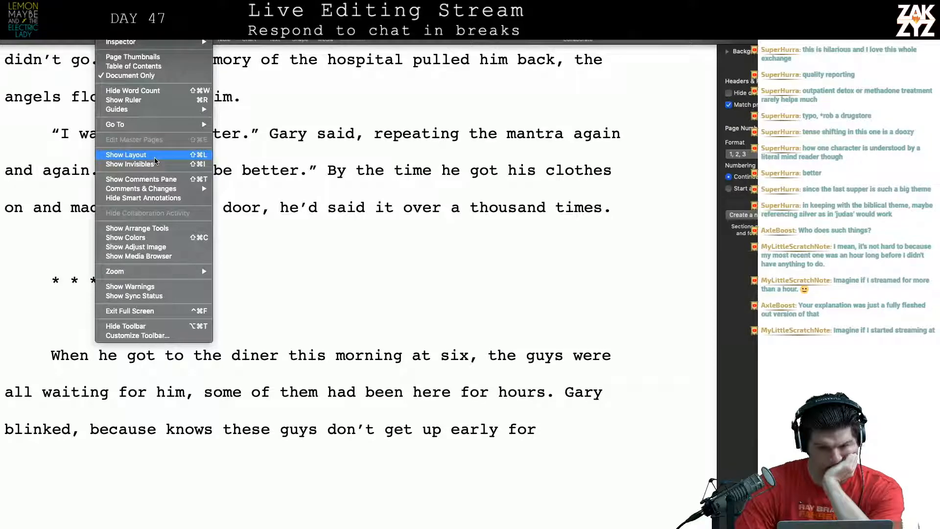
click(154, 157)
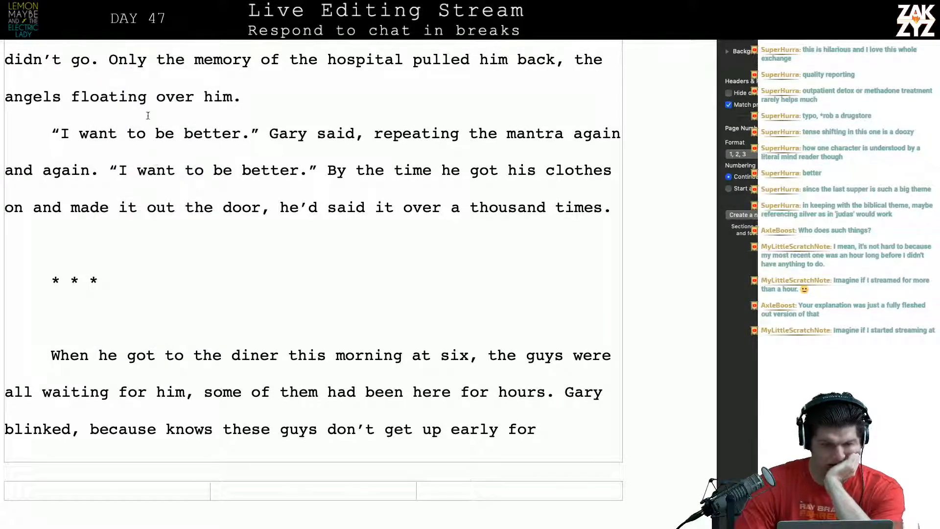
click(76, 6)
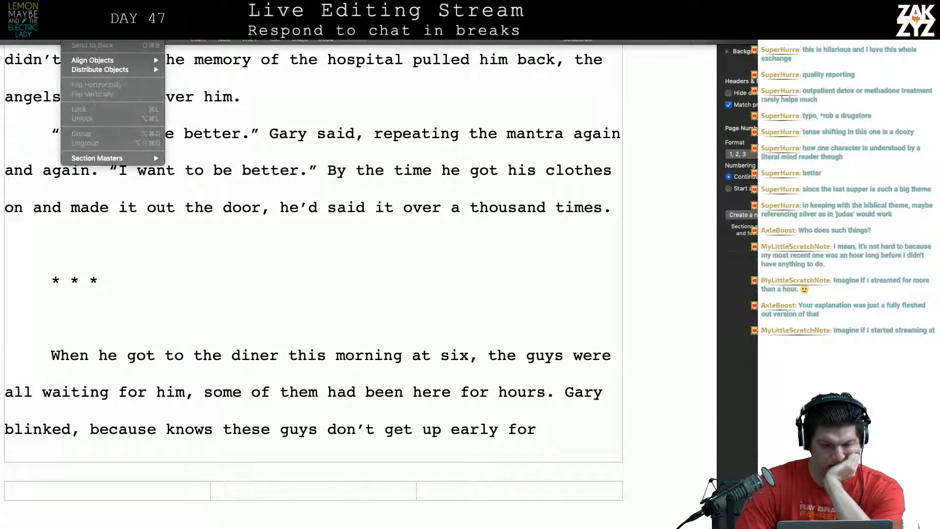
mouse_move(109, 6)
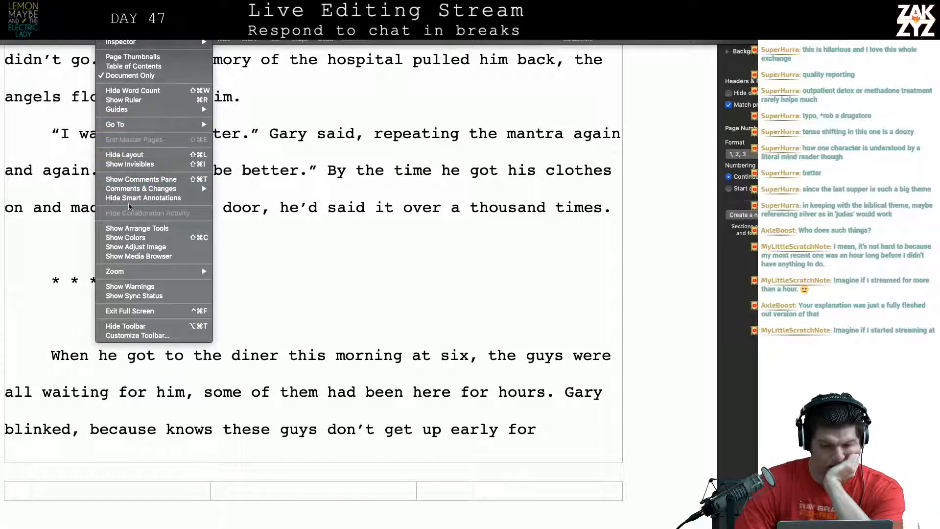
click(142, 155)
click(109, 5)
mouse_move(126, 42)
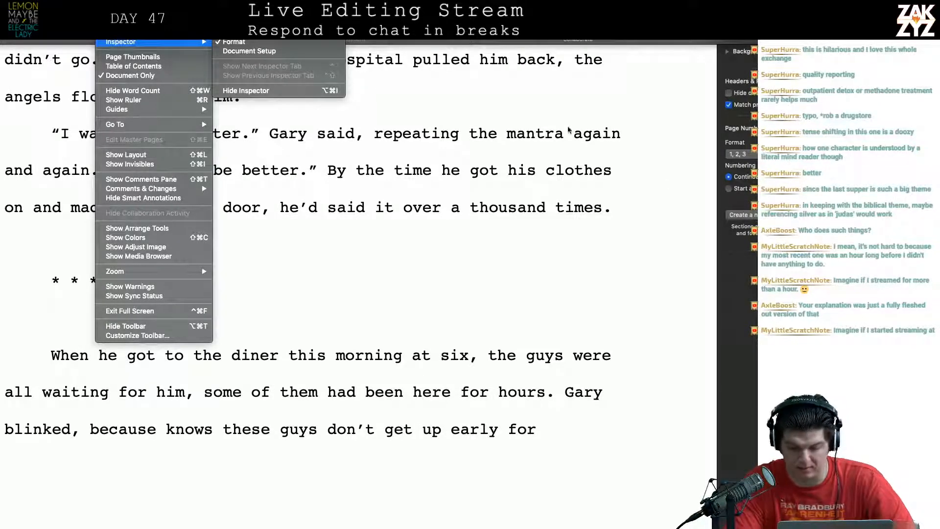
click(752, 272)
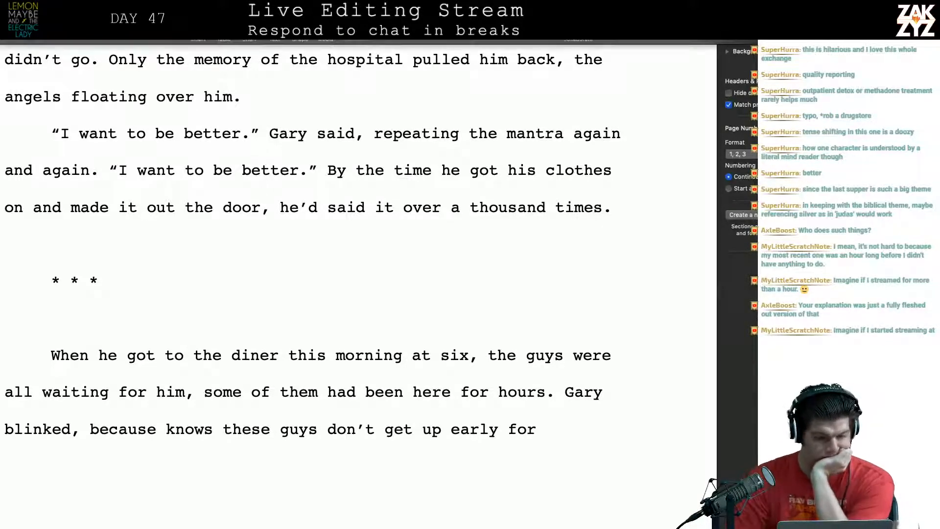
click(20, 6)
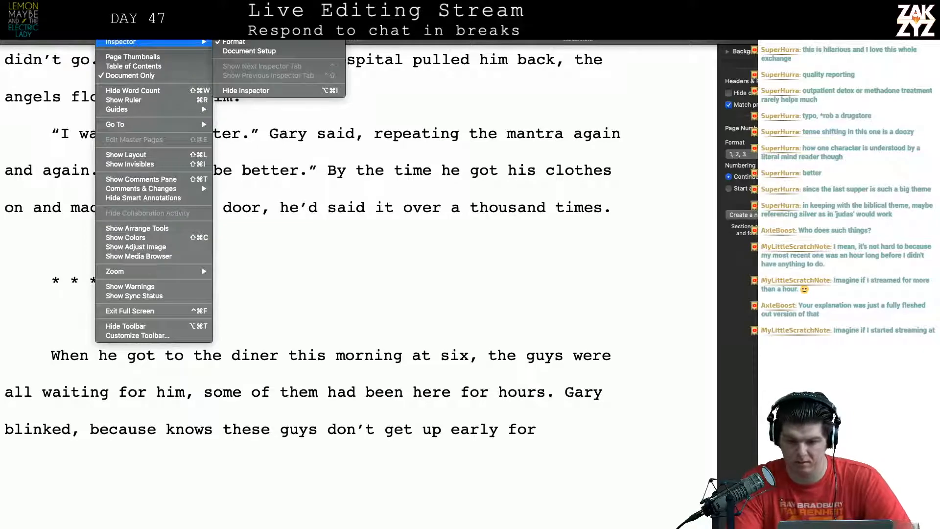
key(Escape)
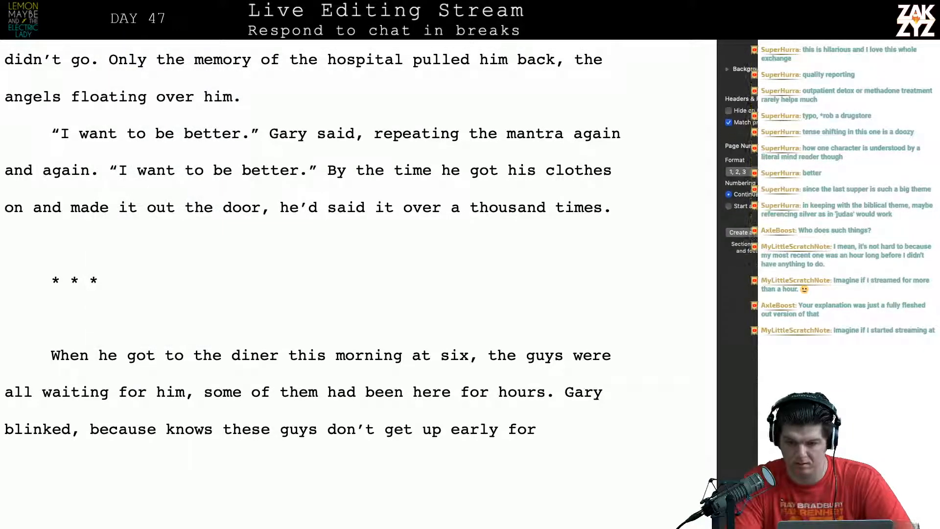
scroll(740, 162, down, 2)
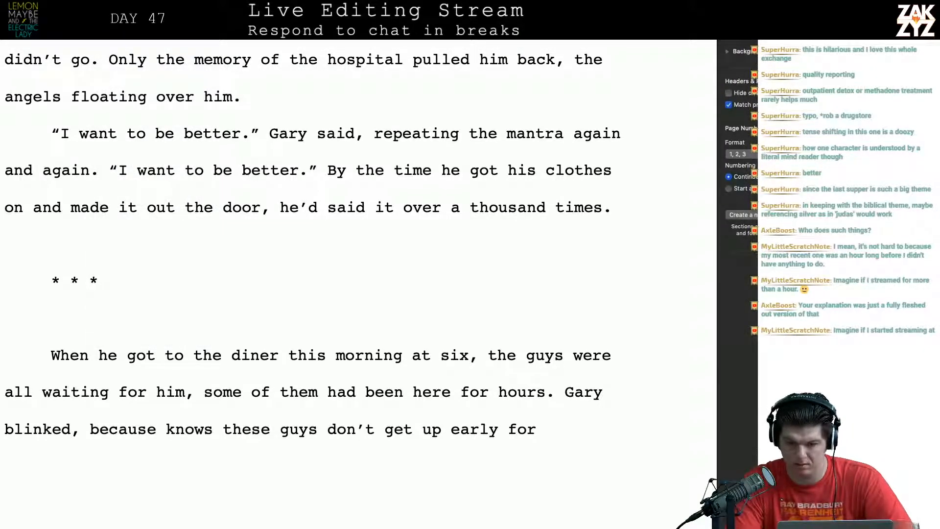
Switch to Safari and search the web for "pages inspector stuck on section".
key(super+Tab)
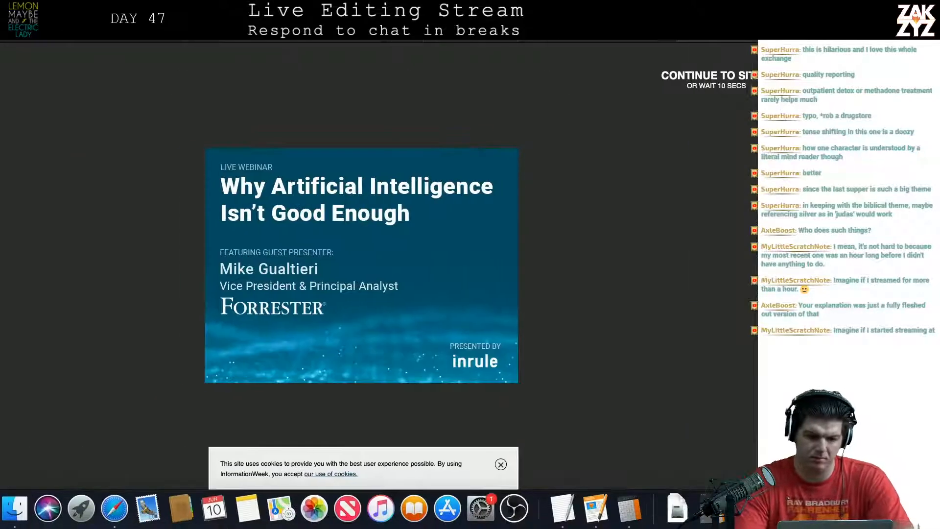
key(super+l)
text(pag)
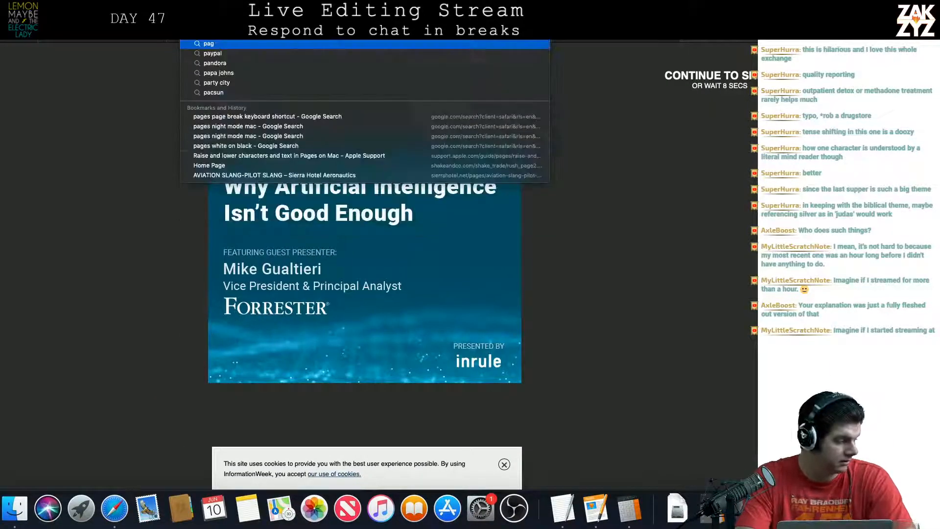
text(es inspector suck)
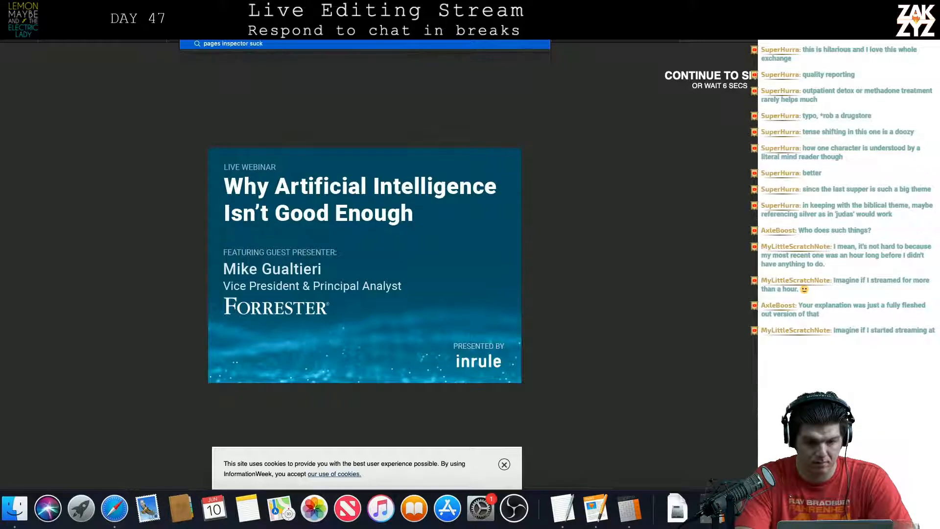
text( o)
key(BackSpace)
key(BackSpace)
key(BackSpace)
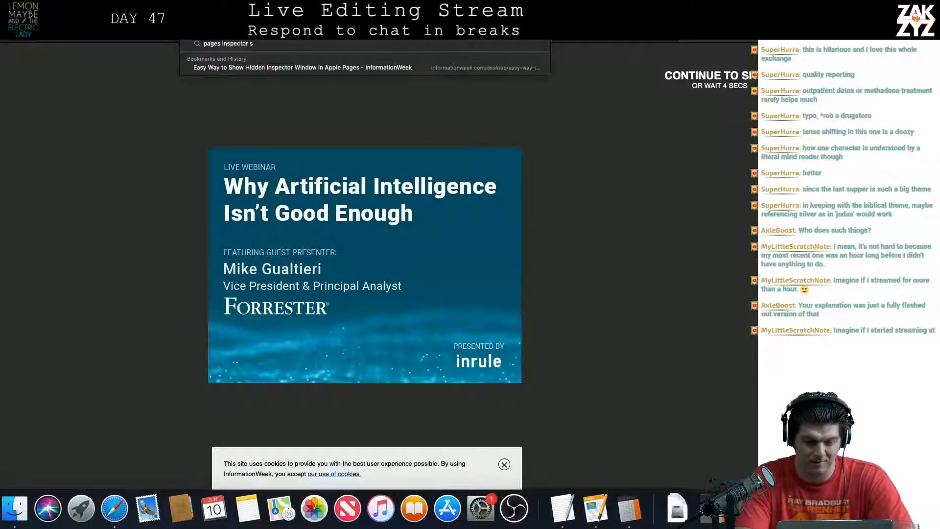
text(tuck on section)
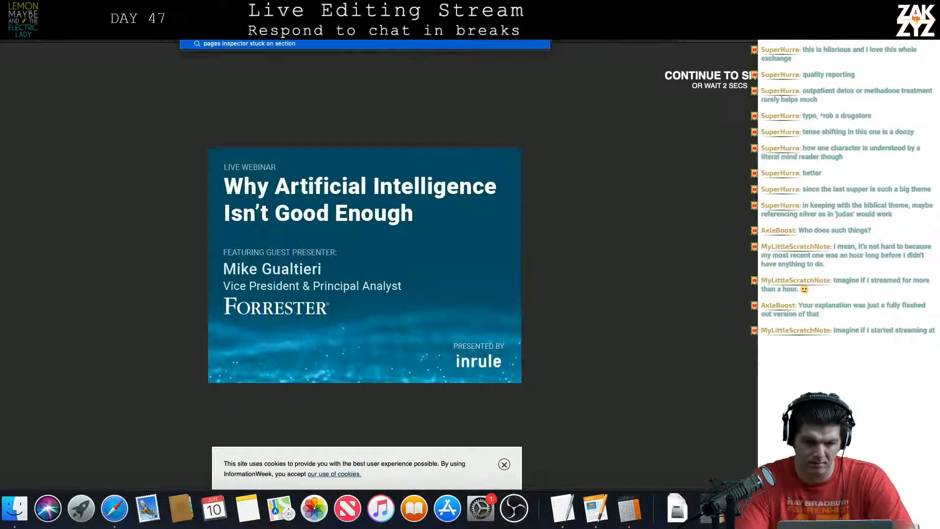
key(Return)
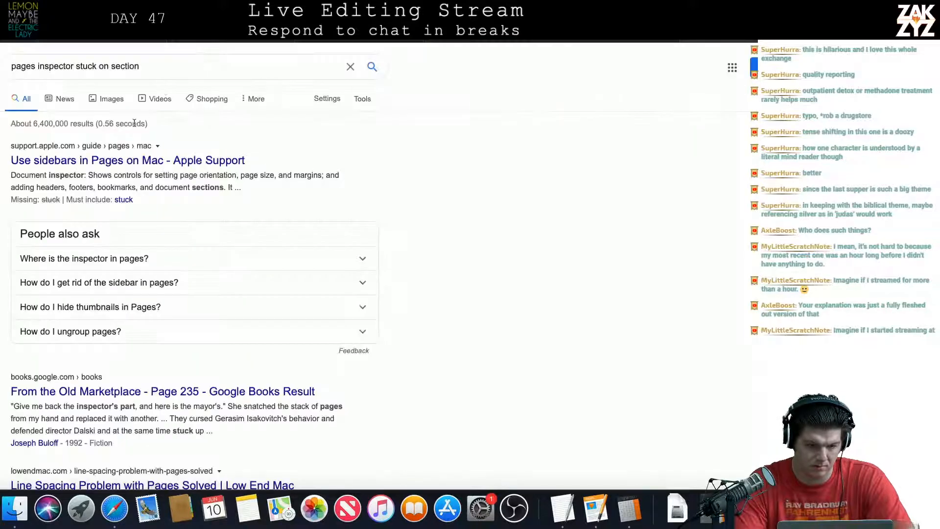
Open Apple Support's "Use sidebars in Pages on Mac" in a new tab and the notebooks.com article on hiding the right sidebar.
right_click(128, 169)
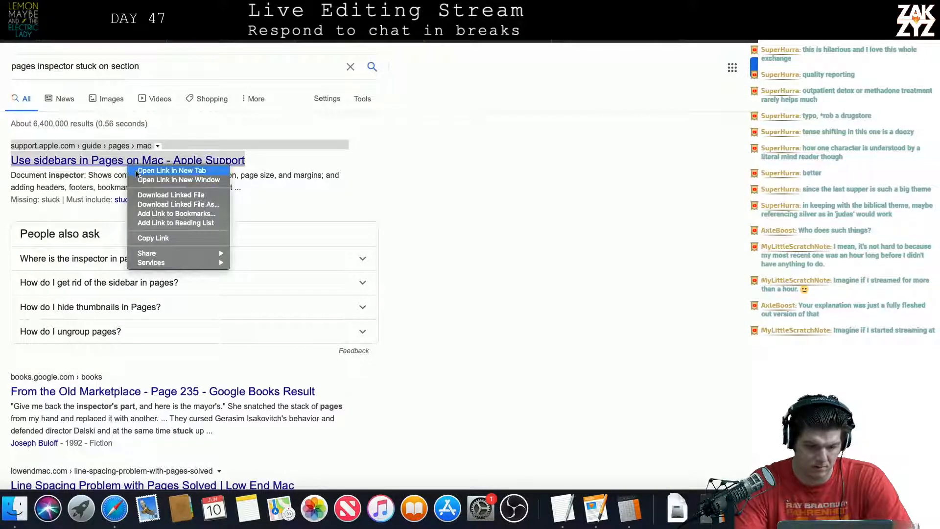
click(138, 171)
scroll(160, 387, down, 3)
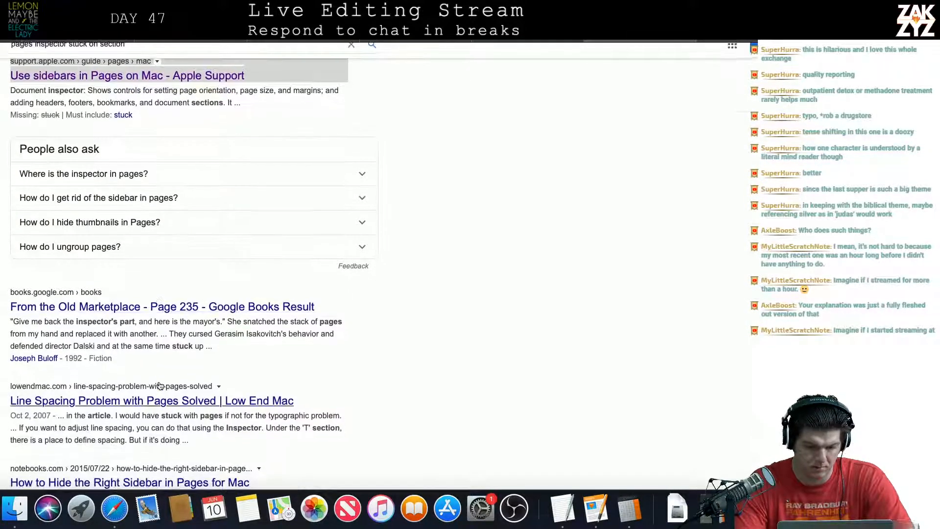
scroll(155, 399, down, 5)
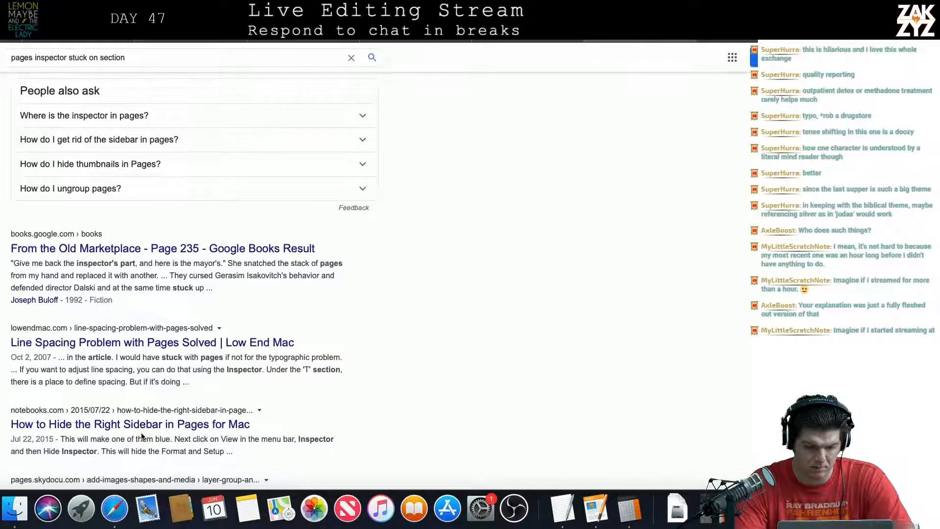
scroll(142, 435, down, 4)
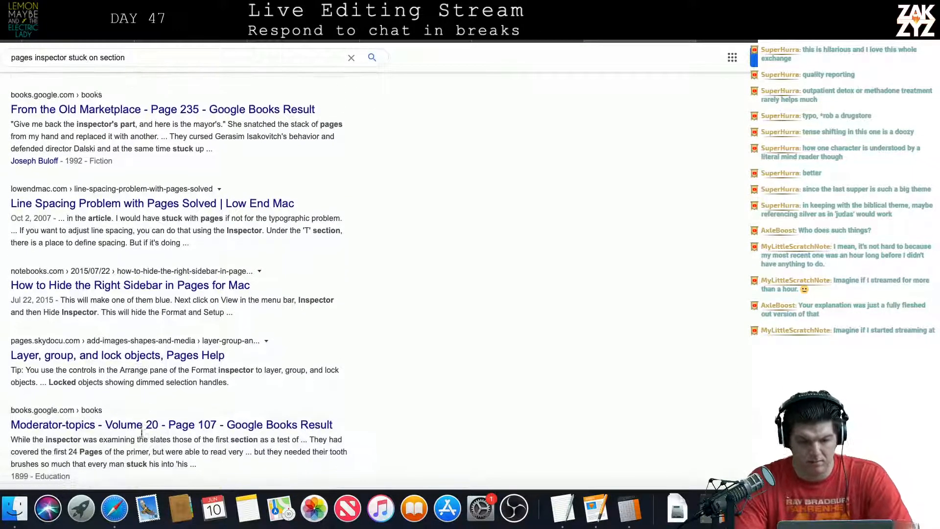
scroll(142, 436, up, 1)
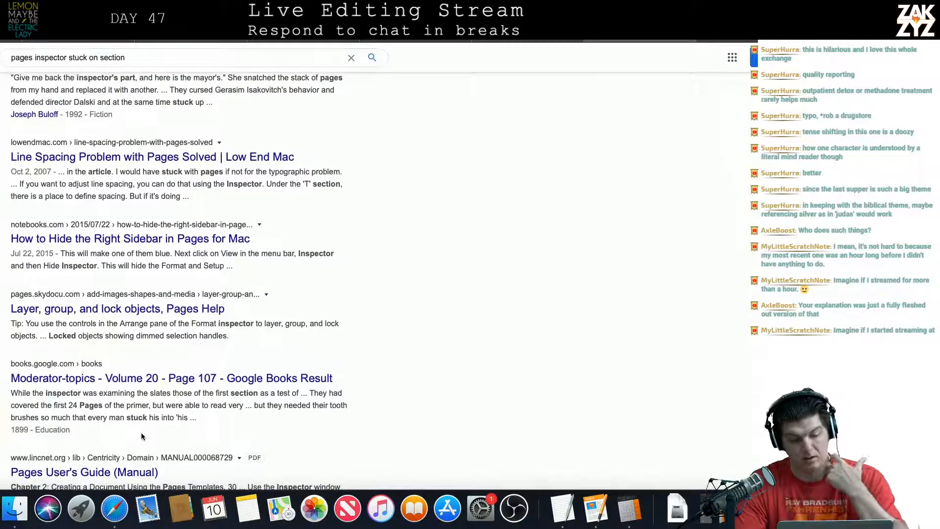
click(194, 243)
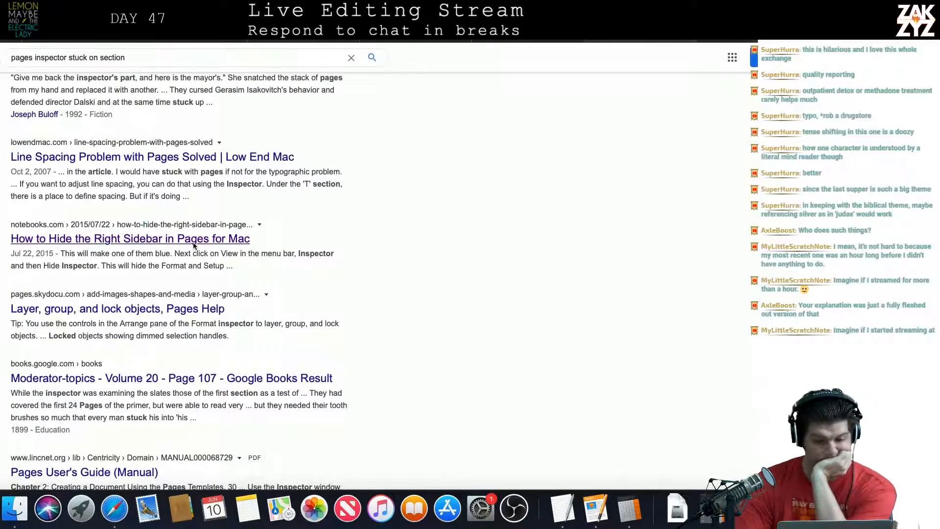
Read the notebooks.com article's instructions for hiding the inspector, and switch back to Pages.
scroll(275, 272, down, 6)
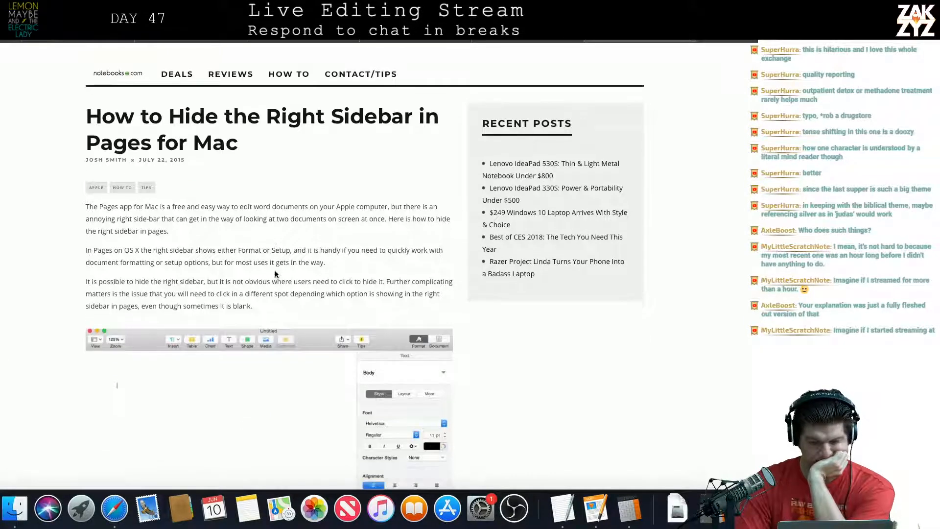
scroll(276, 272, down, 4)
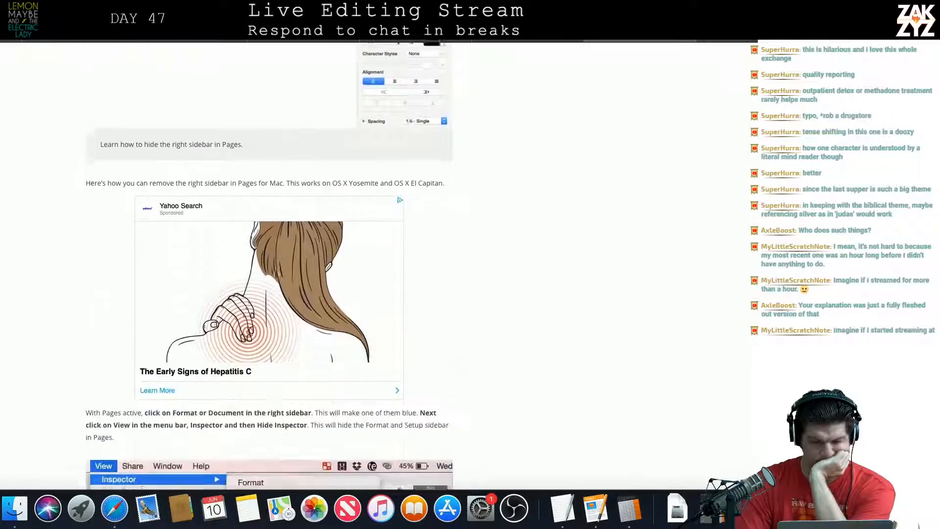
scroll(543, 231, down, 6)
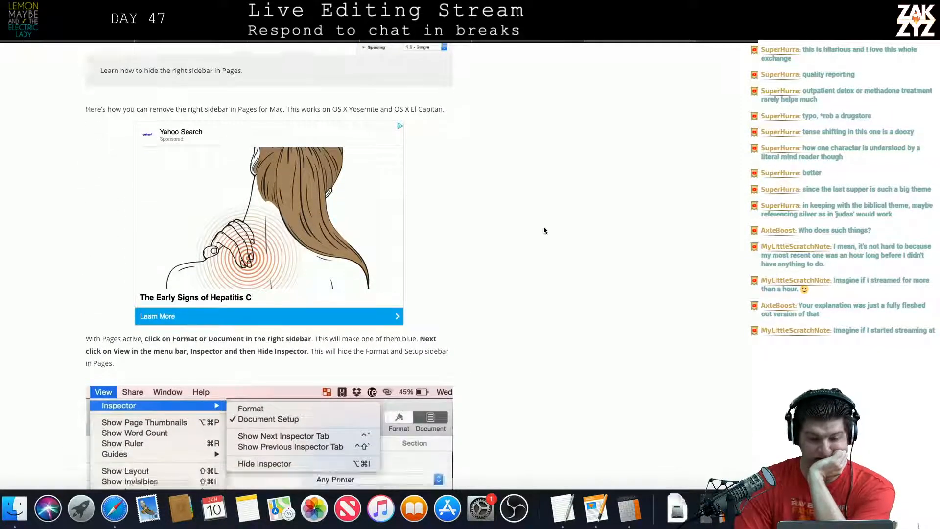
scroll(544, 230, down, 1)
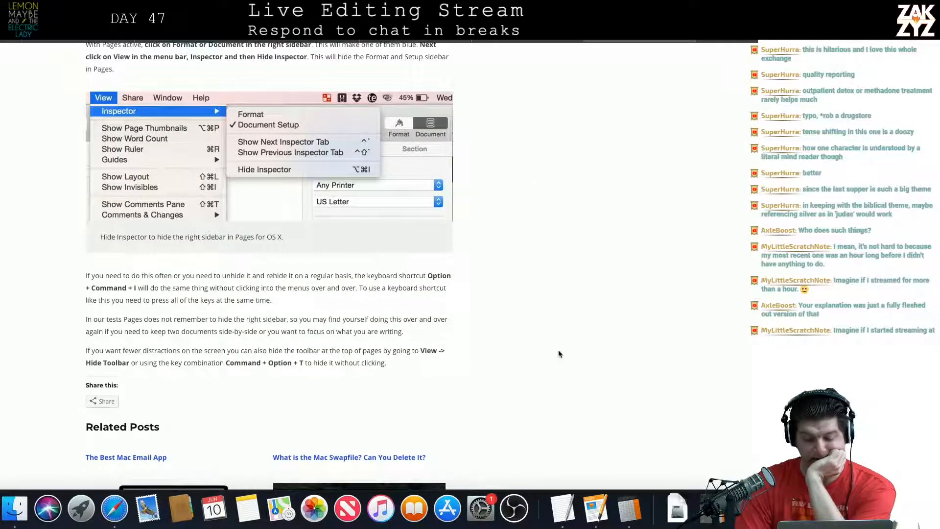
click(589, 510)
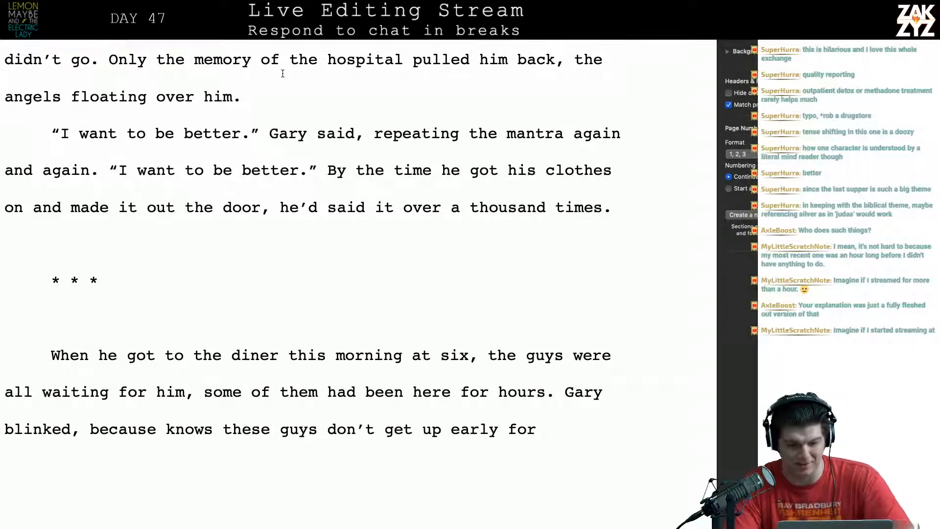
Return to the sidebar article in Safari and reread its inspector menu screenshots, shortcut and toolbar advice.
key(super+Tab)
key(super+Tab)
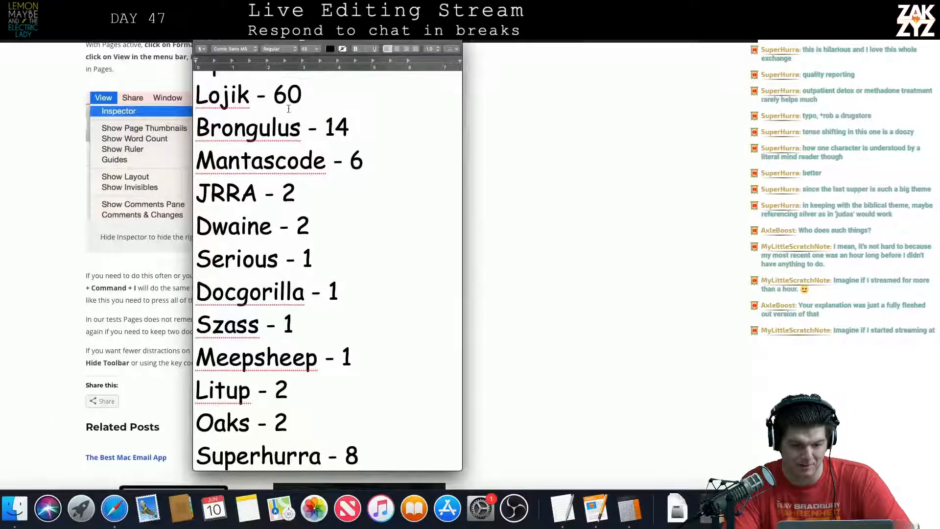
click(142, 320)
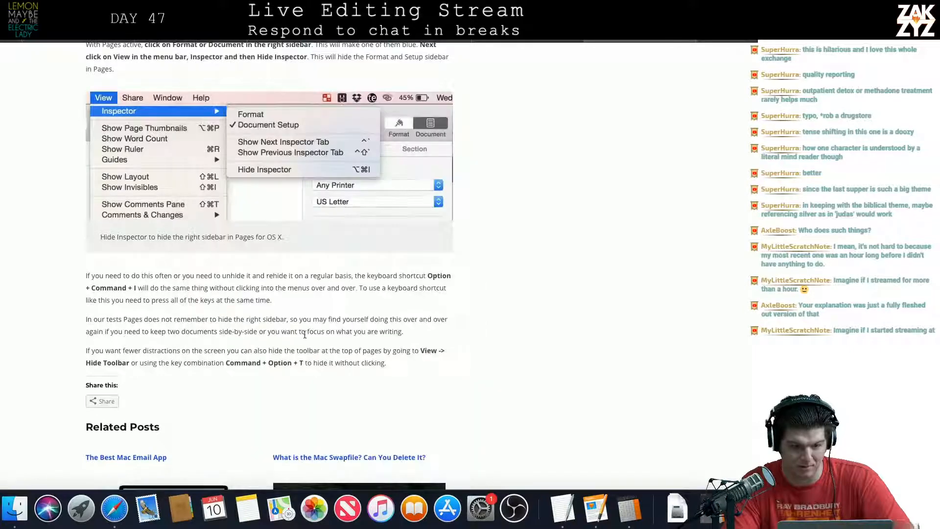
scroll(305, 339, up, 3)
scroll(305, 339, down, 2)
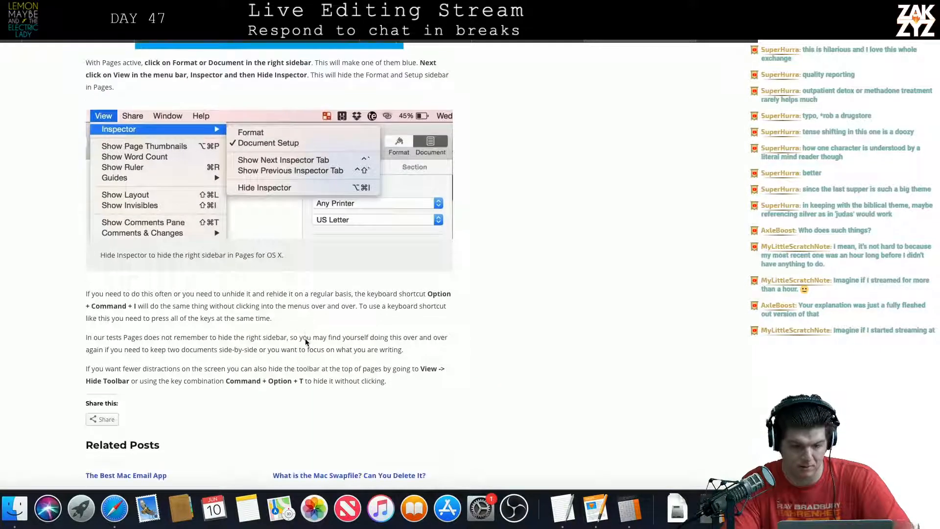
scroll(447, 209, up, 10)
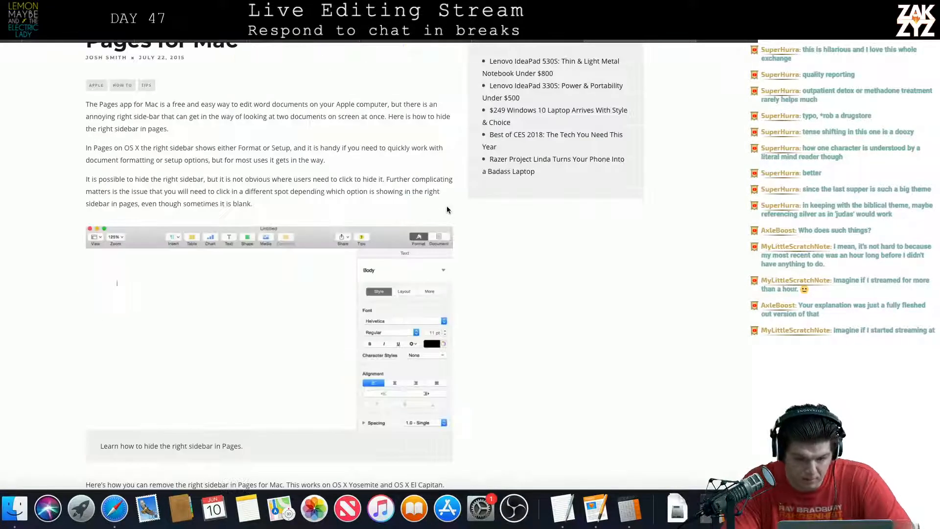
scroll(446, 209, up, 2)
scroll(447, 210, down, 4)
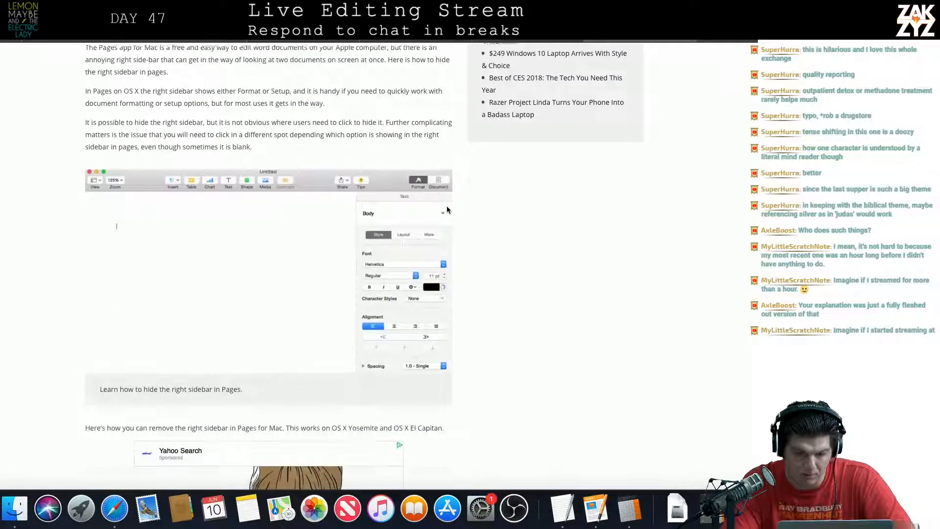
scroll(447, 210, down, 4)
scroll(447, 209, up, 1)
scroll(447, 210, down, 10)
scroll(447, 210, up, 1)
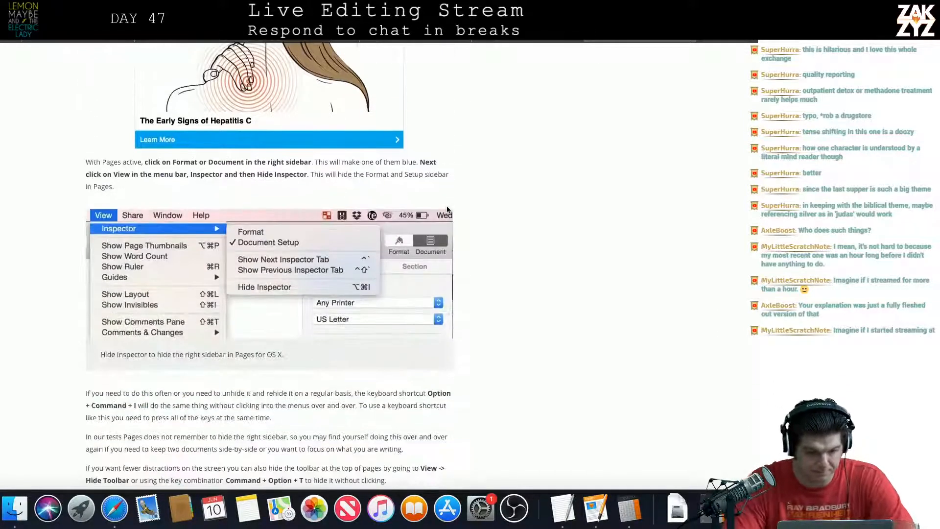
scroll(447, 209, down, 5)
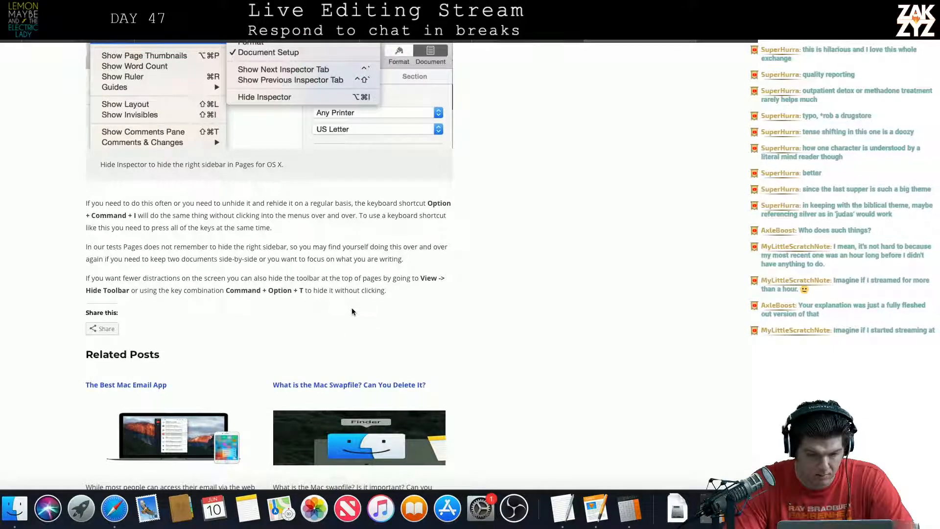
scroll(361, 302, down, 1)
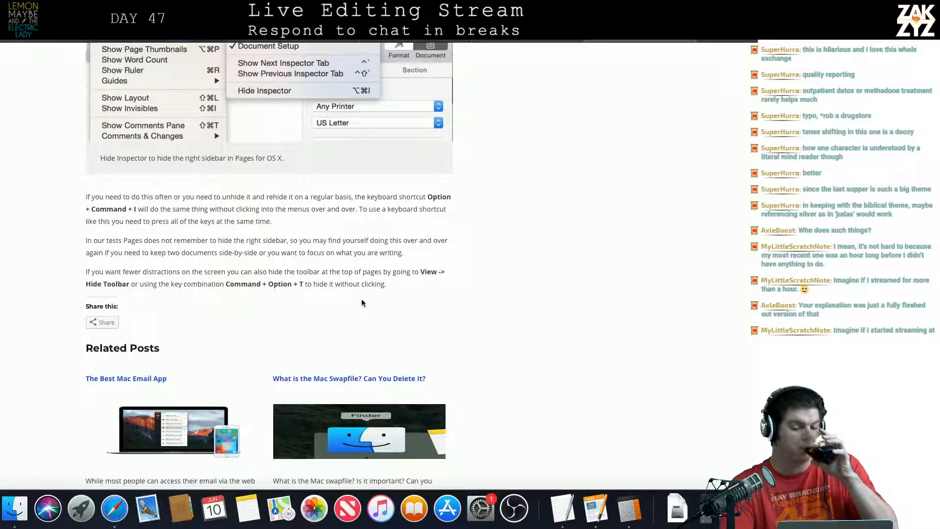
scroll(362, 302, down, 5)
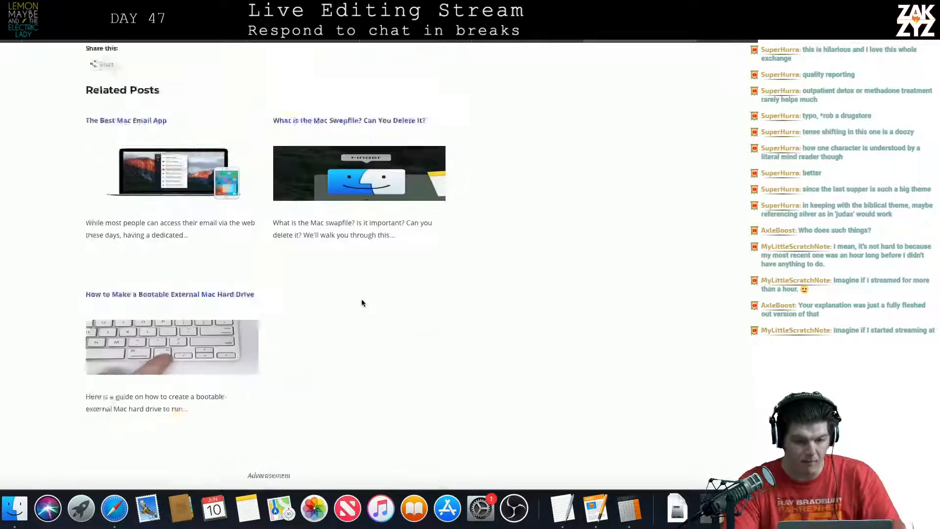
scroll(361, 303, up, 15)
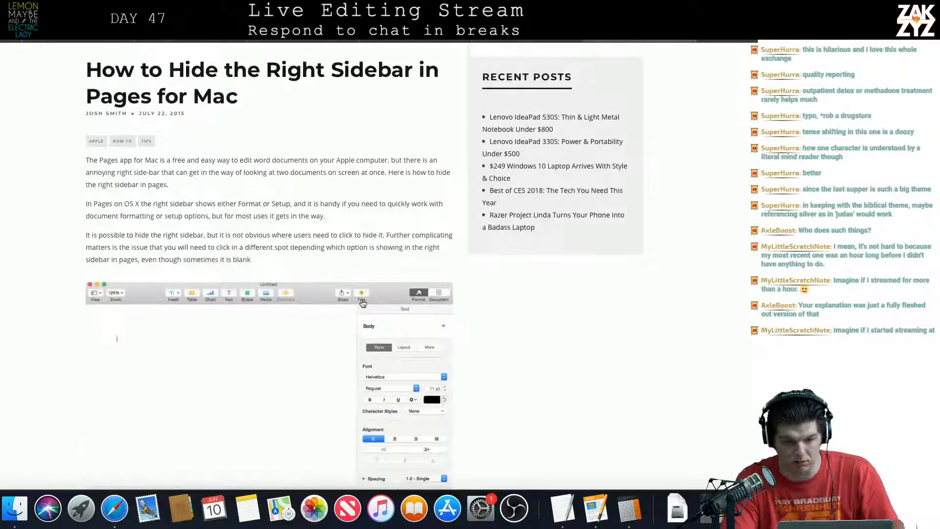
Switch to the Apple Support guide tab and read how the Format inspector depends on what is selected.
key(ctrl+Tab)
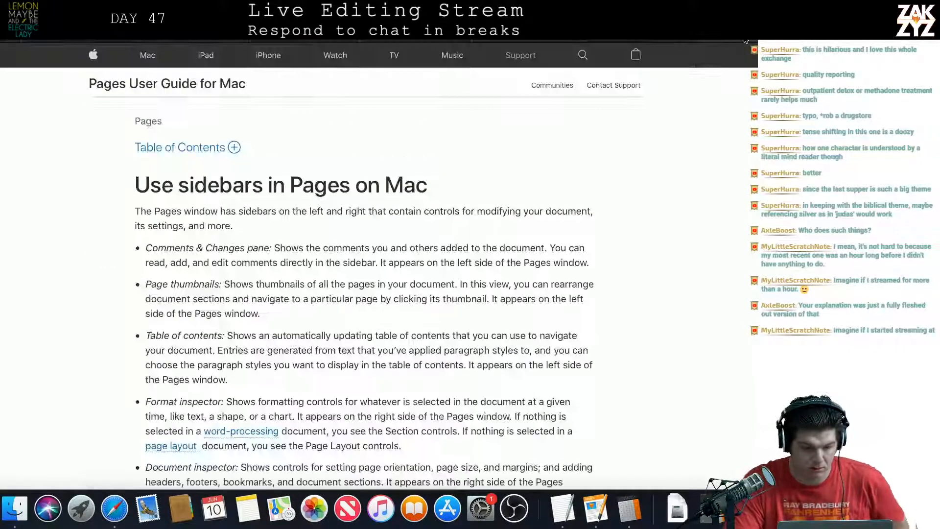
scroll(308, 322, down, 1)
scroll(308, 322, down, 2)
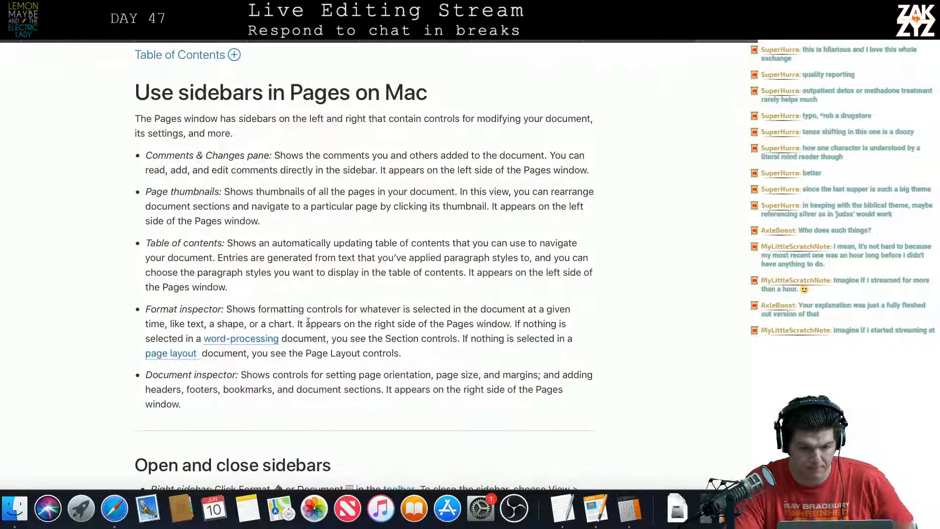
scroll(308, 321, down, 1)
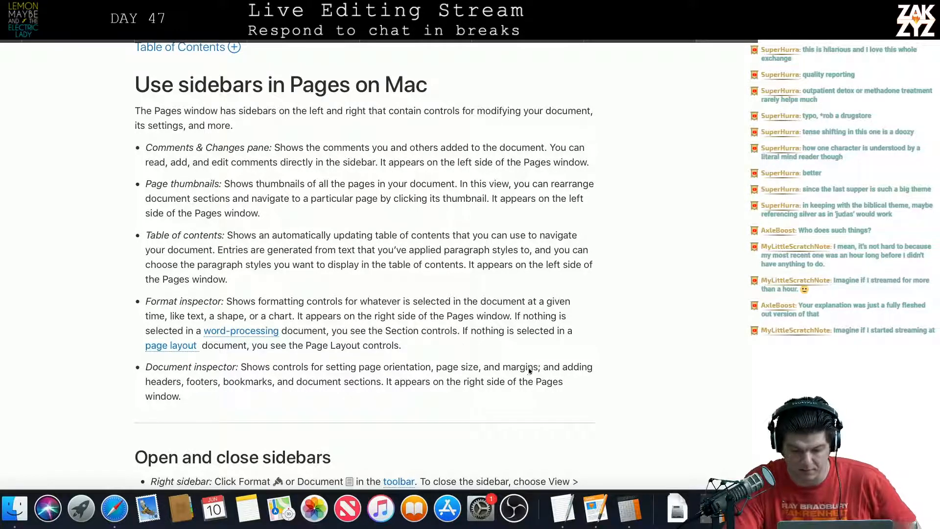
Switch to Pages and place the cursor in the diner paragraph, within the word "some", to bring up the text formatting controls.
click(606, 510)
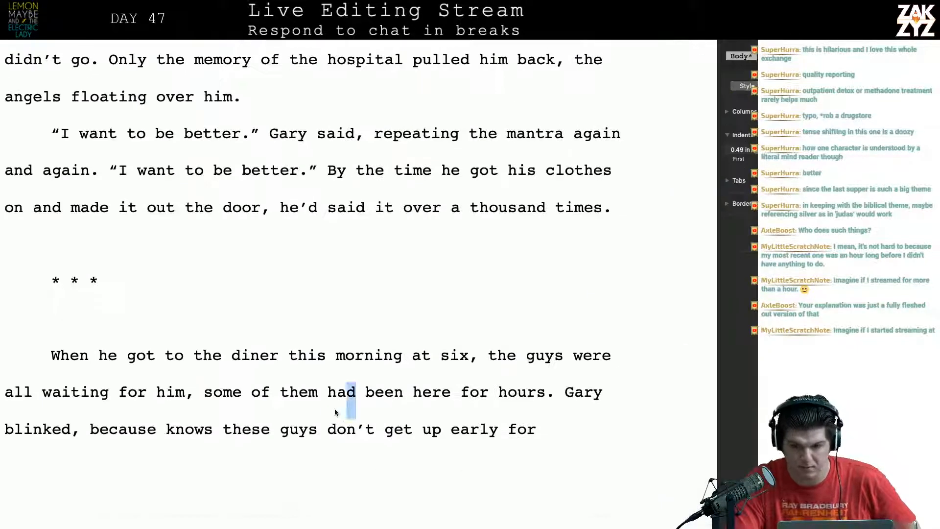
double_click(322, 409)
click(251, 414)
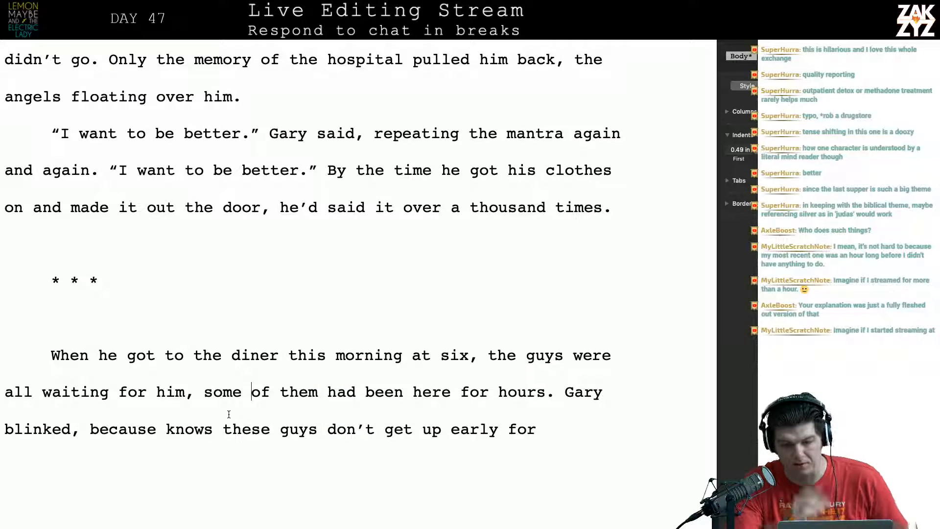
click(228, 414)
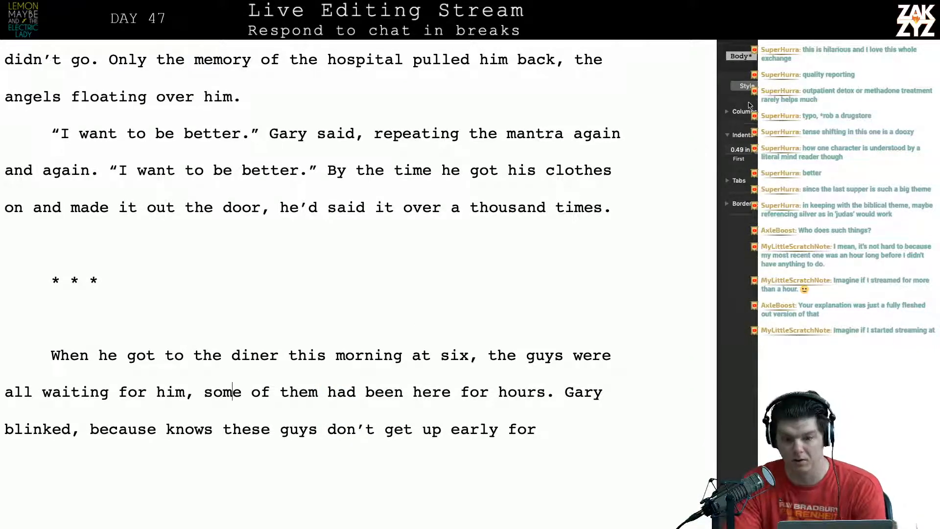
Set the first-line indent of the asterisk scene break above the diner paragraph to 0 in.
click(745, 85)
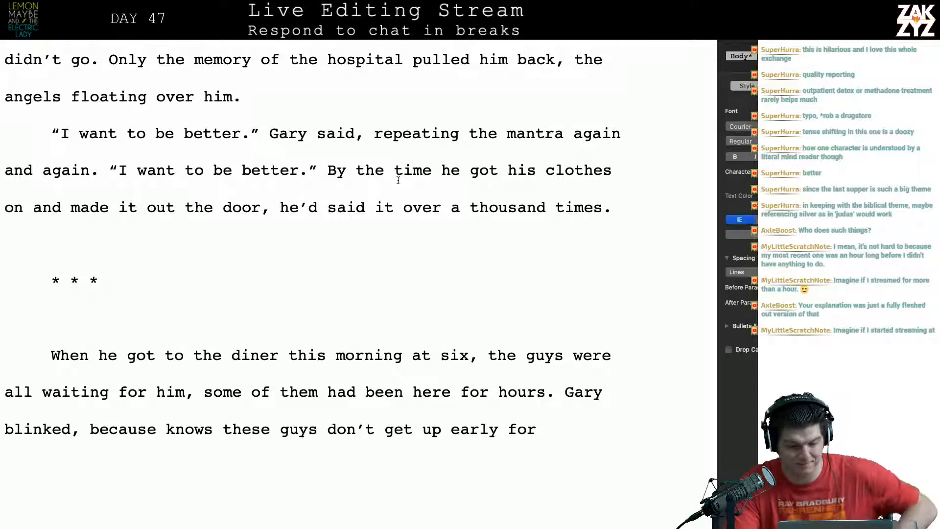
drag(112, 293, 31, 295)
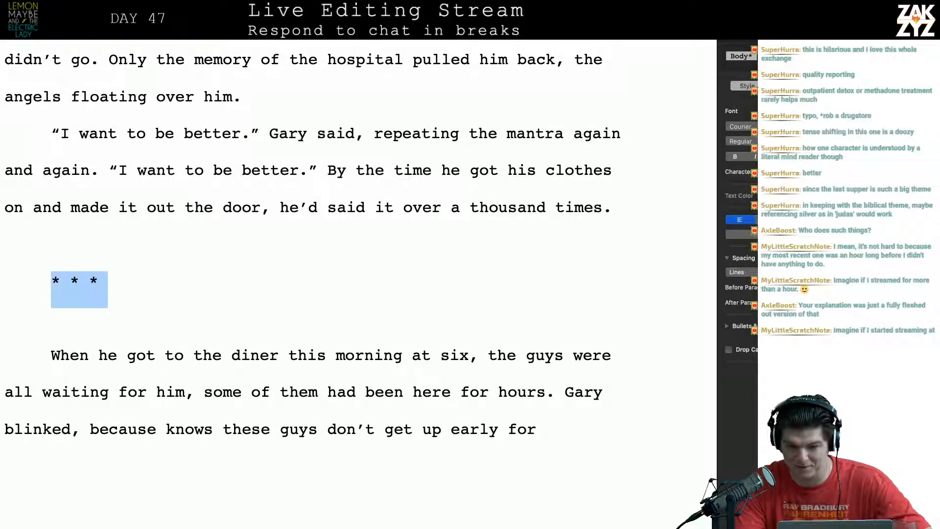
click(784, 86)
click(755, 154)
click(755, 154)
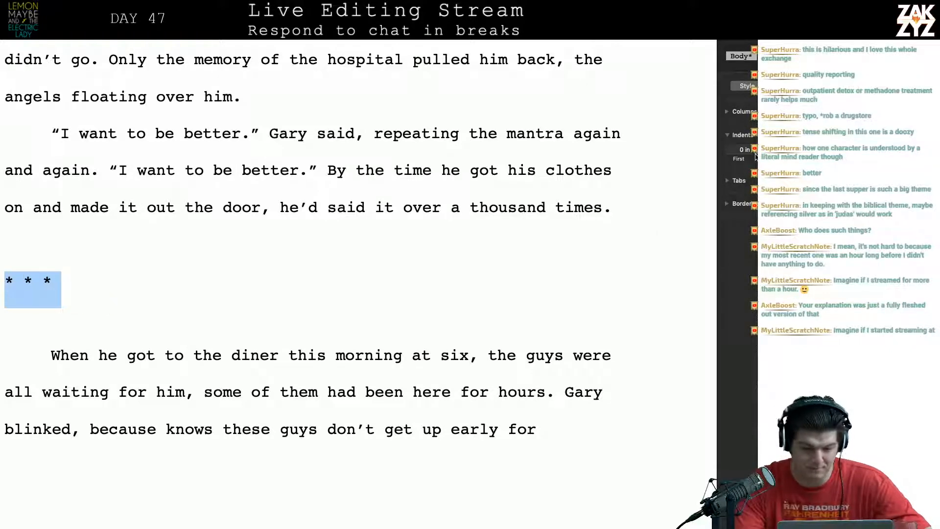
Set the first-line indent of the paragraph beginning "When he got to the diner" to 0 in.
click(53, 353)
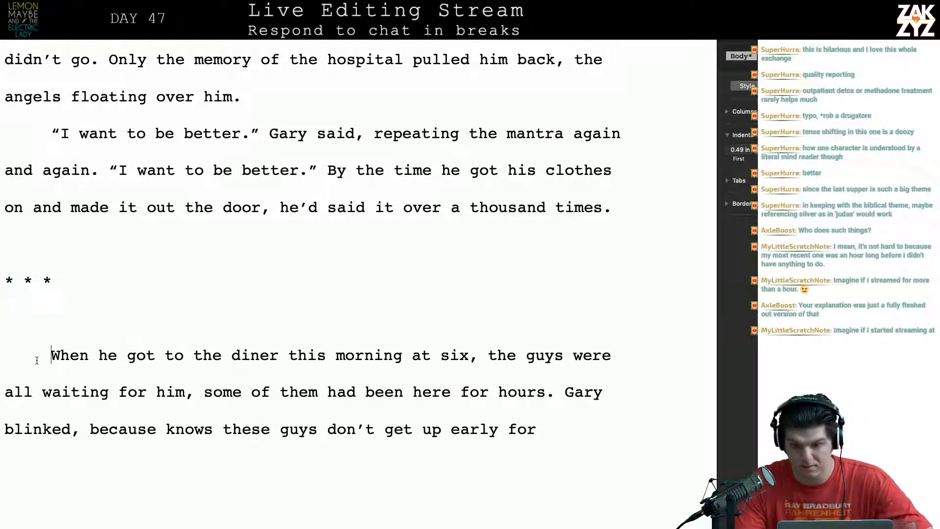
click(755, 155)
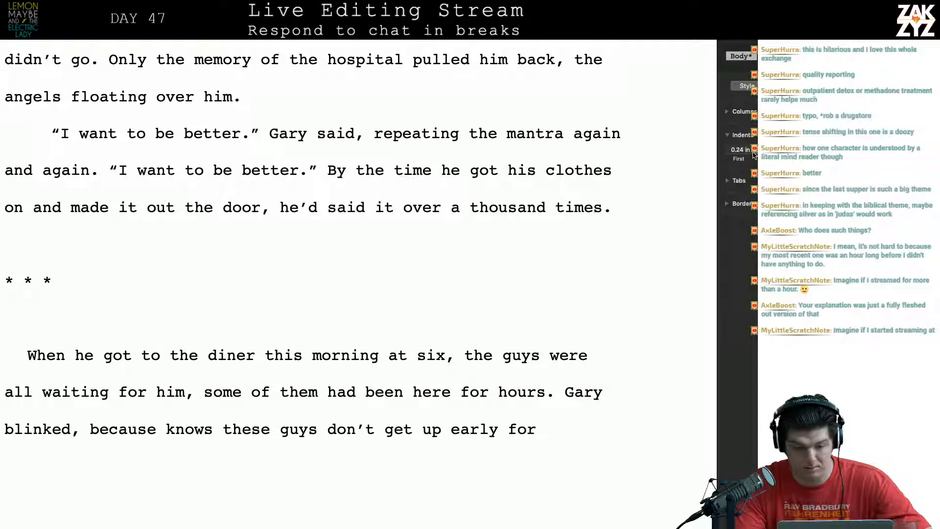
click(756, 155)
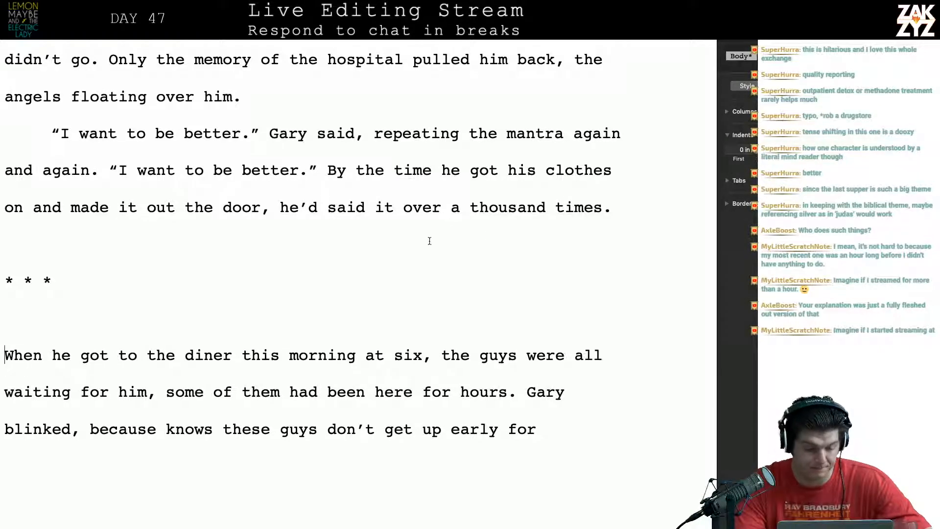
Center the asterisk scene break and hide the Format inspector.
drag(126, 279, 4, 282)
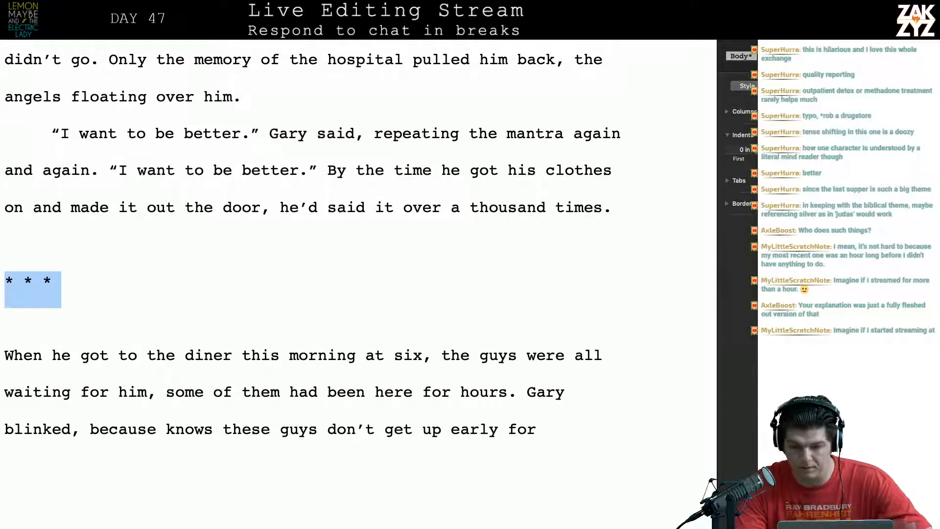
click(746, 87)
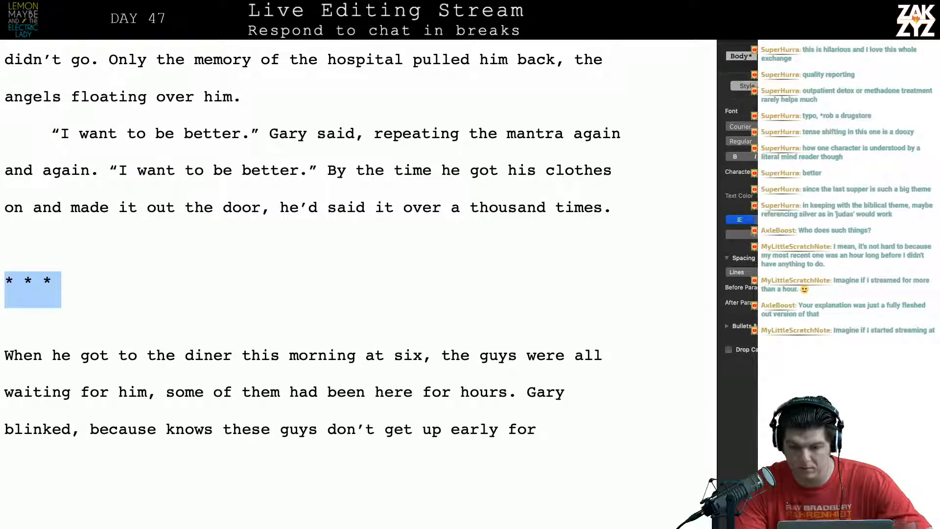
click(766, 220)
click(618, 254)
click(804, 24)
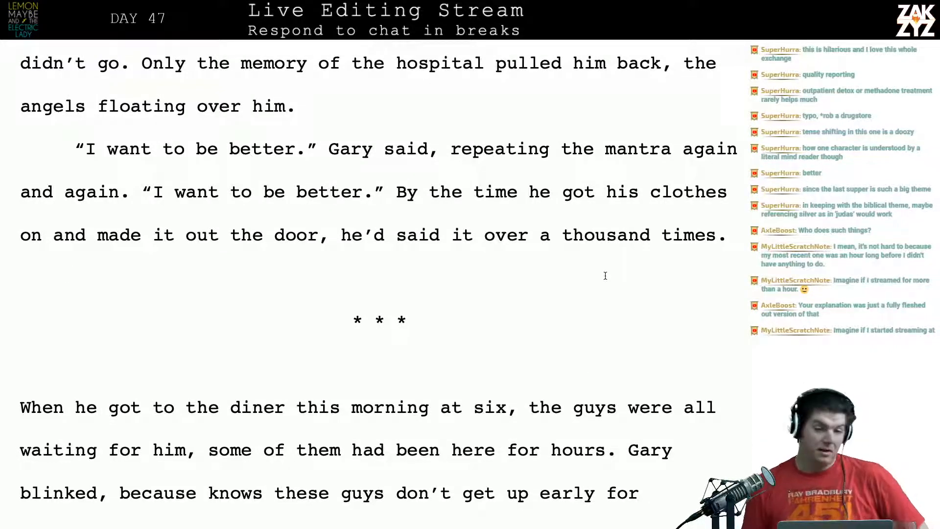
Skim the manuscript around the scene break, from page 378 through the end of page 380, and back up to page 379.
scroll(606, 276, down, 3)
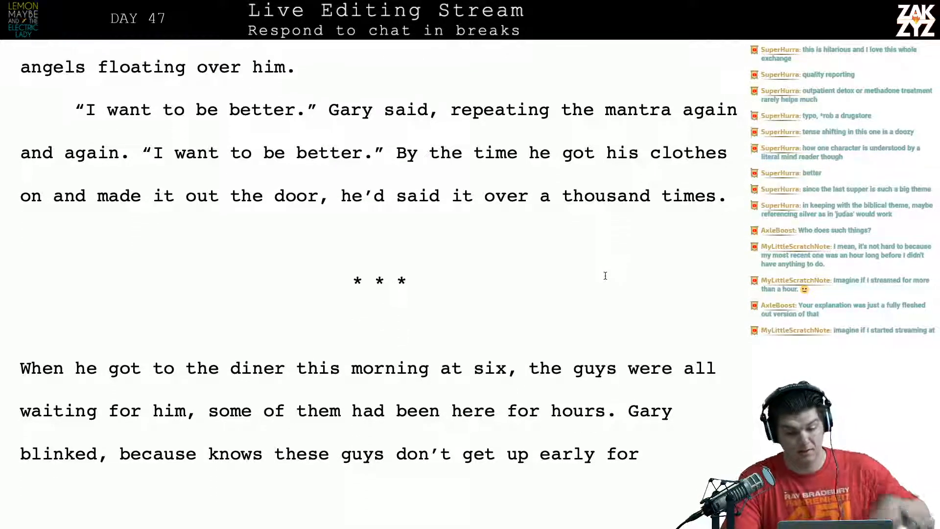
scroll(606, 274, up, 10)
scroll(606, 274, up, 9)
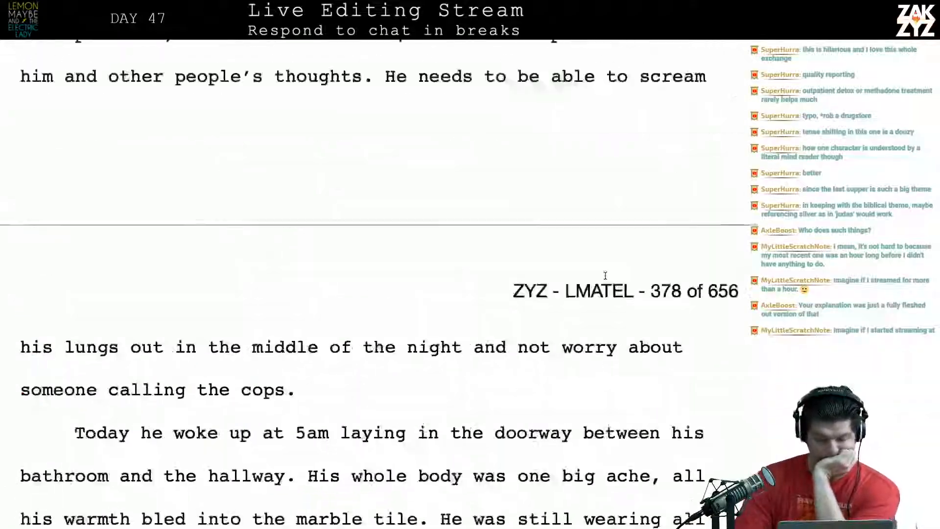
scroll(606, 275, down, 20)
scroll(605, 276, down, 20)
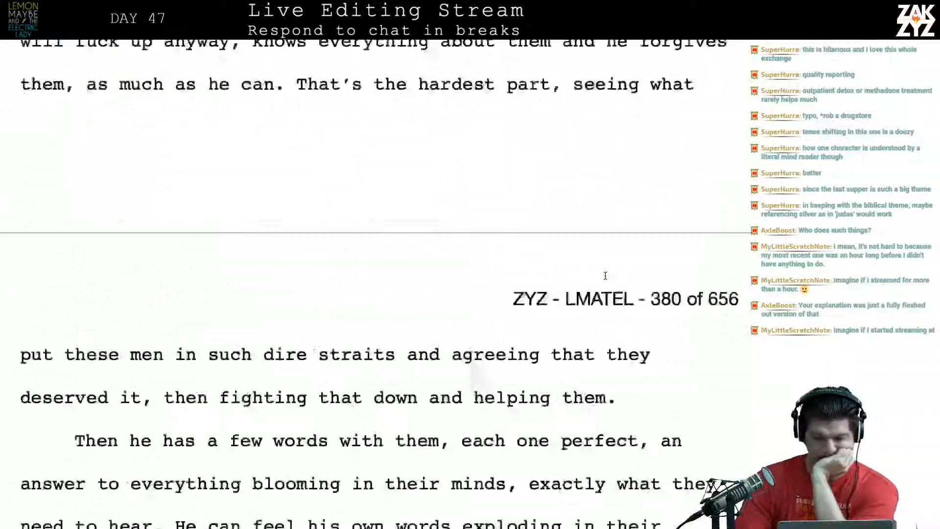
scroll(605, 275, up, 1)
scroll(606, 276, up, 3)
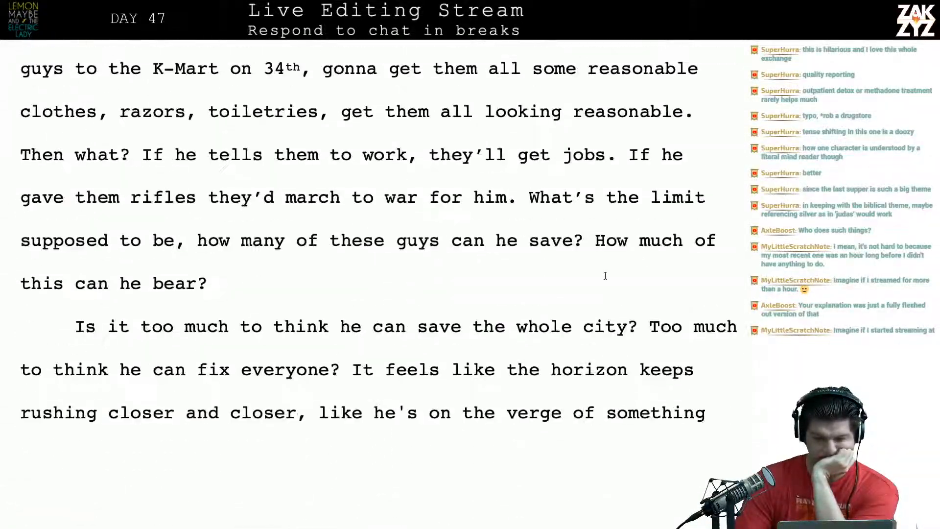
scroll(605, 276, up, 1)
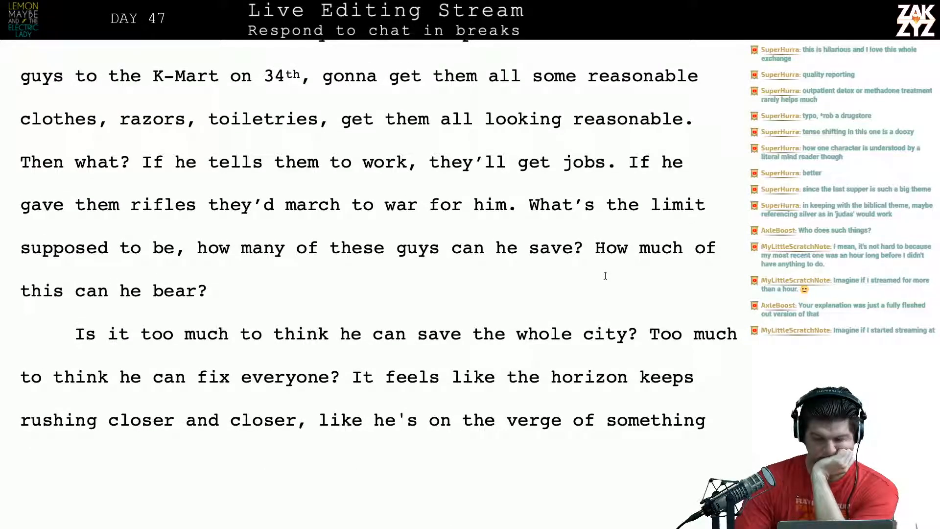
scroll(605, 275, up, 5)
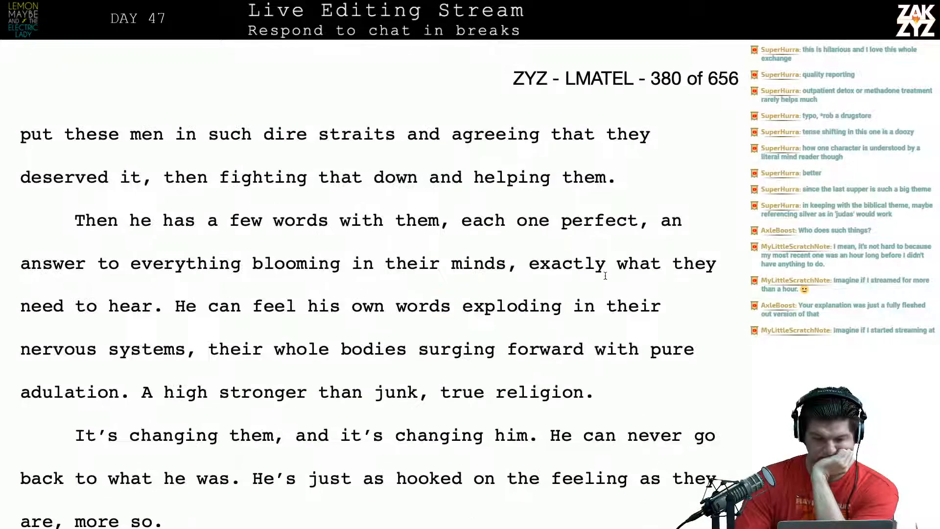
scroll(606, 276, up, 5)
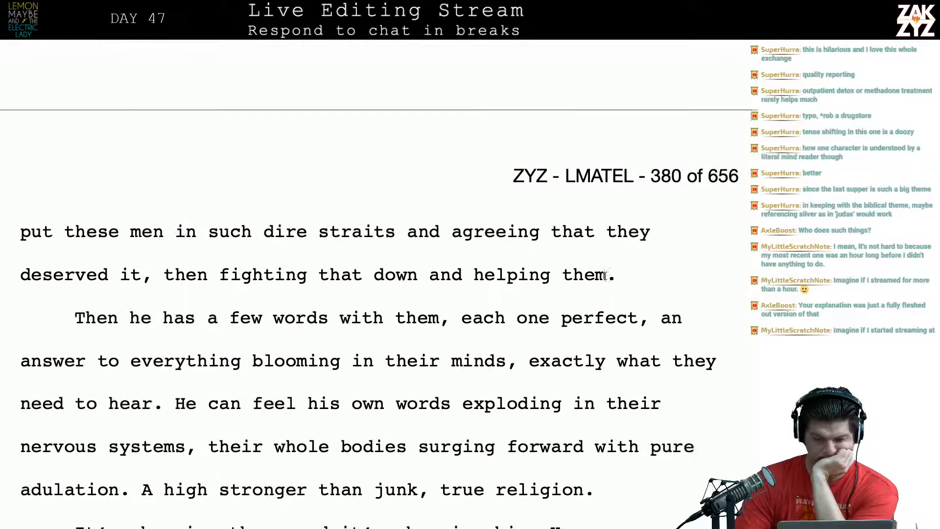
scroll(605, 276, up, 3)
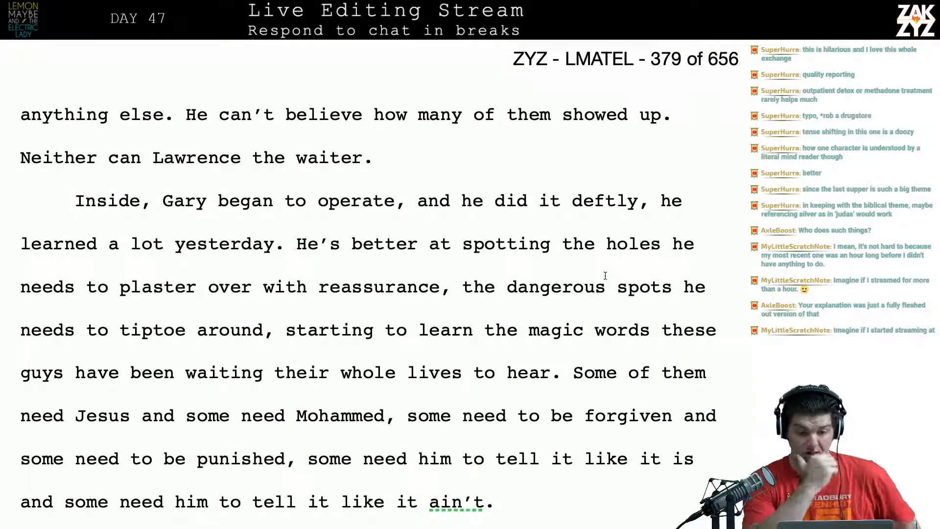
Read through Gary's diner scene on pages 379 and 380, and return to the "I want to be better" passage above the scene break.
scroll(606, 275, up, 3)
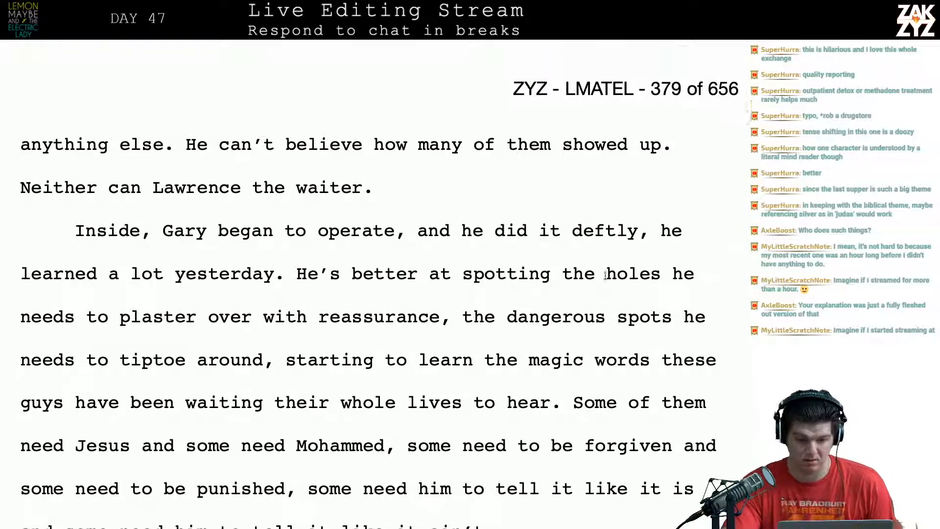
scroll(606, 276, down, 4)
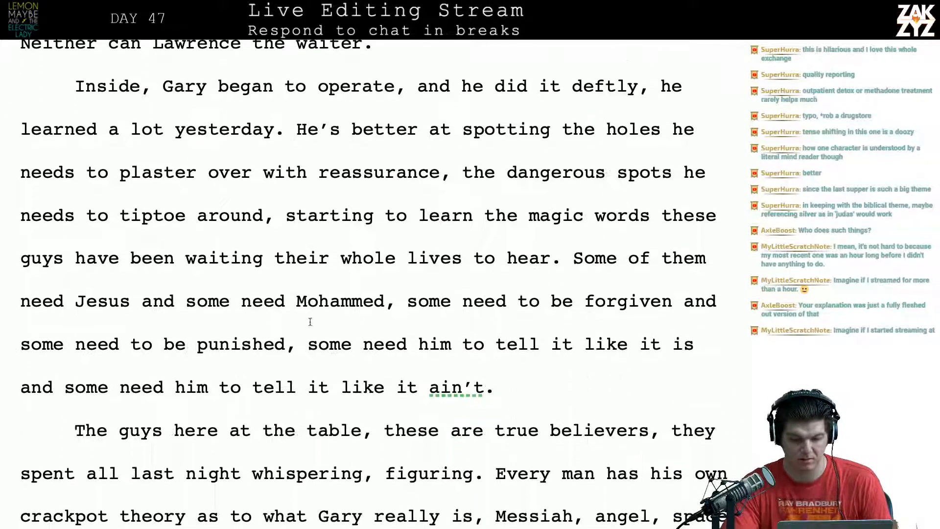
scroll(536, 297, down, 1)
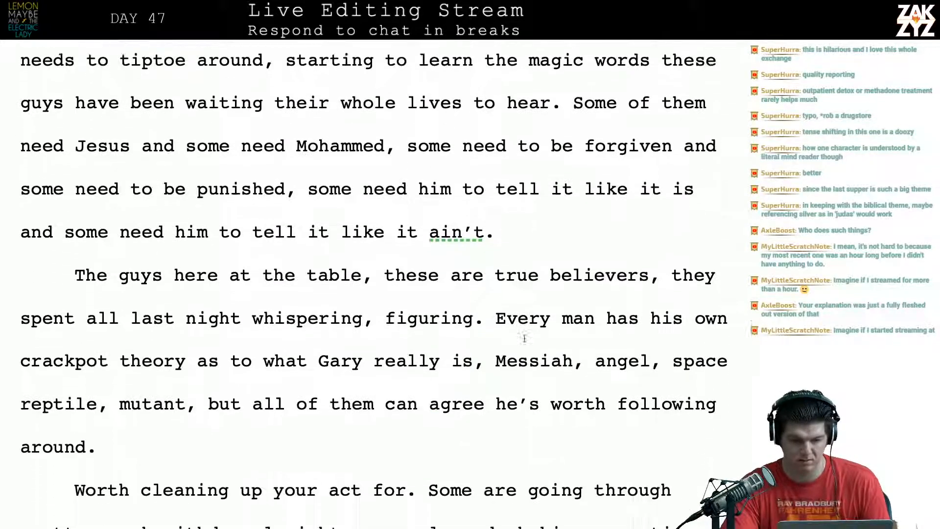
scroll(525, 338, down, 3)
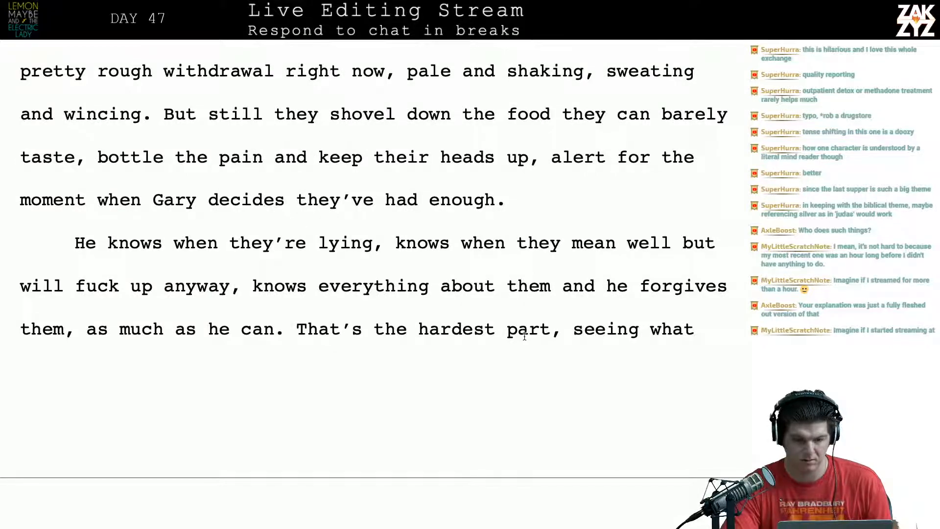
scroll(524, 336, down, 2)
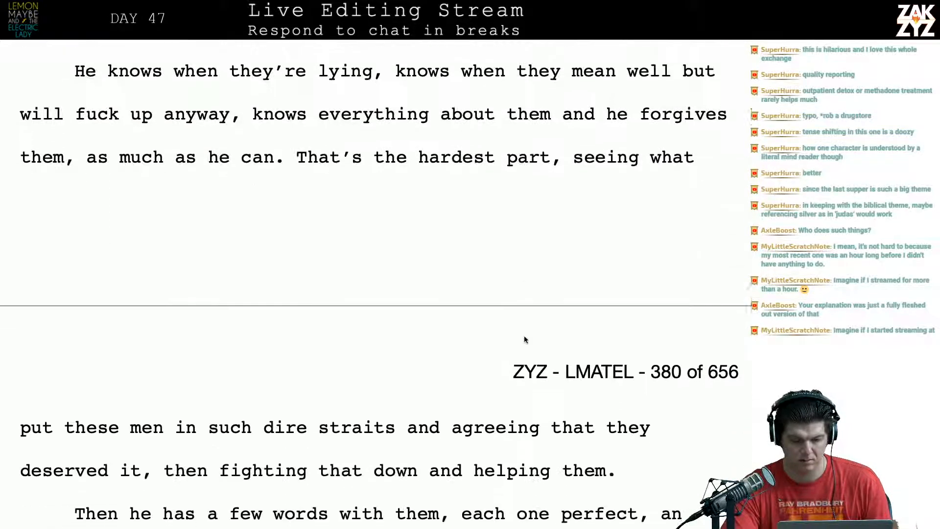
scroll(525, 338, down, 2)
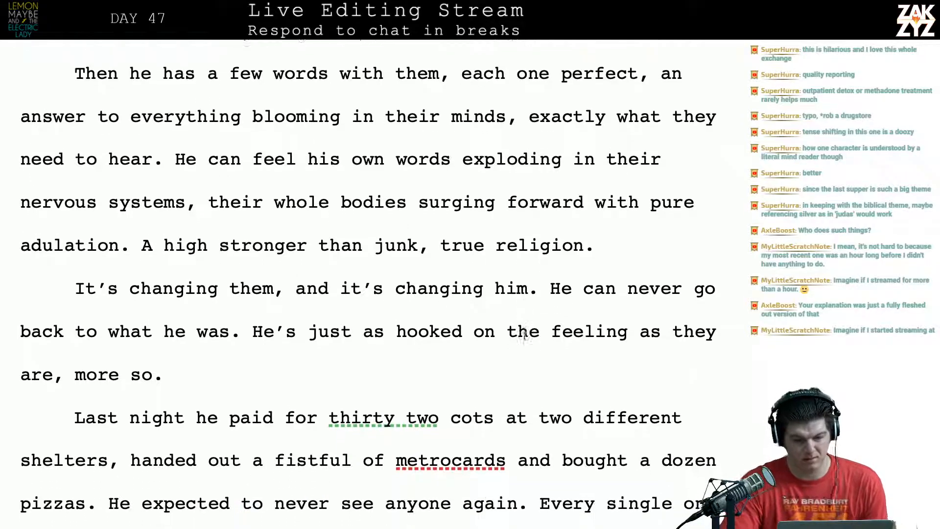
scroll(525, 336, down, 1)
scroll(525, 336, down, 1)
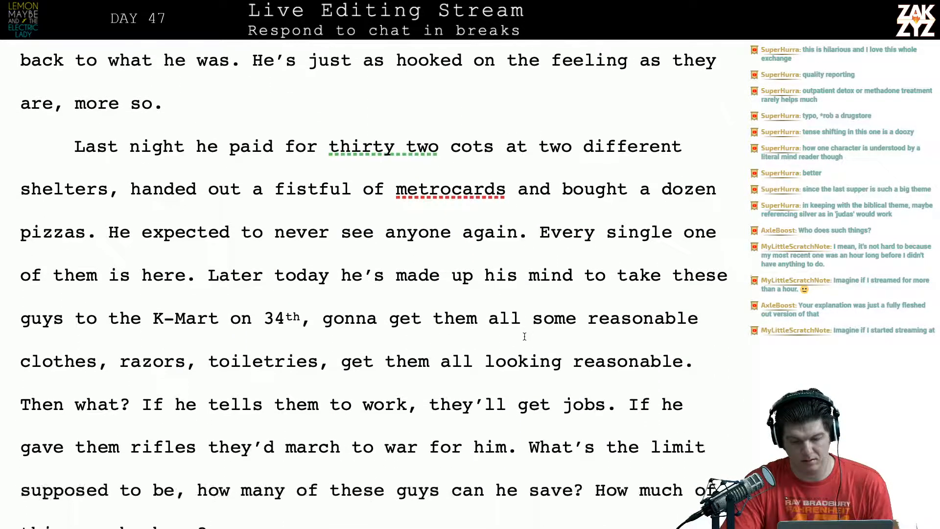
scroll(525, 336, up, 10)
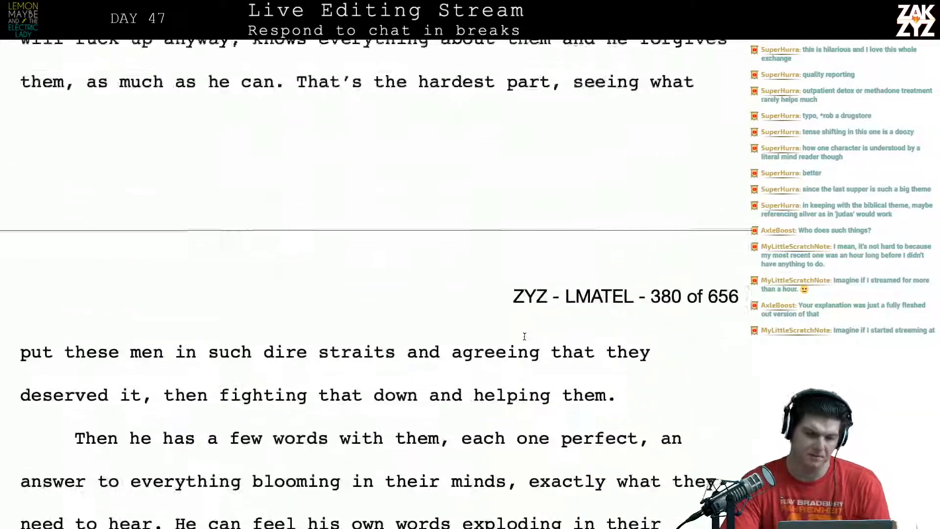
scroll(525, 336, up, 4)
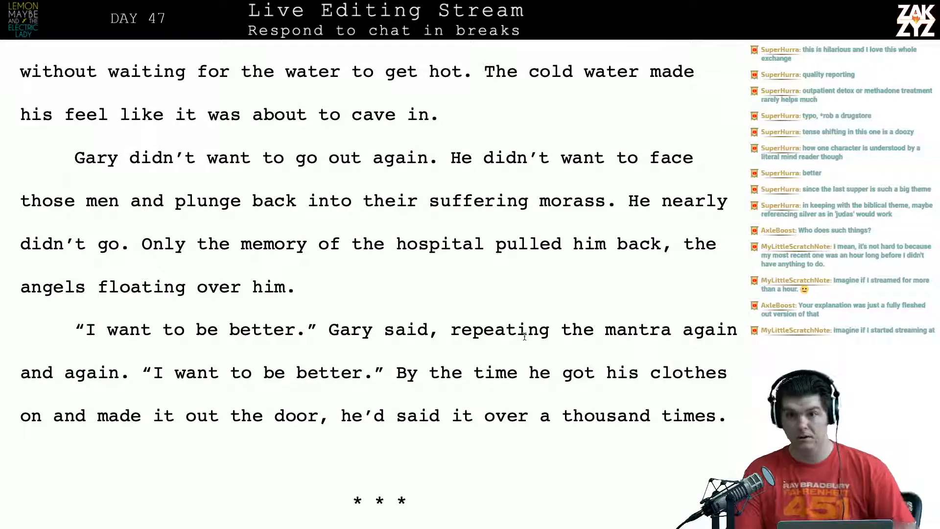
scroll(561, 313, down, 1)
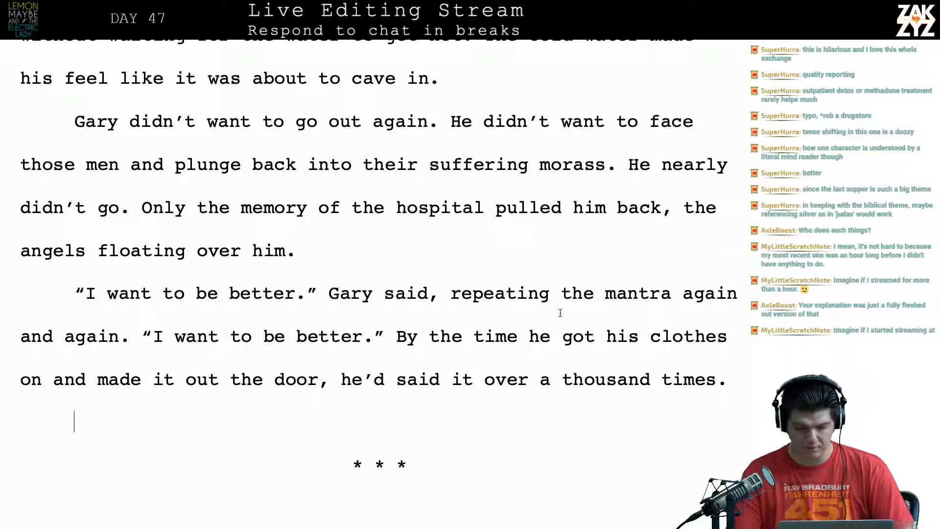
Switch to the progress log in TextEdit and add "Day" in front of the entry numbered 44.
key(super+Tab)
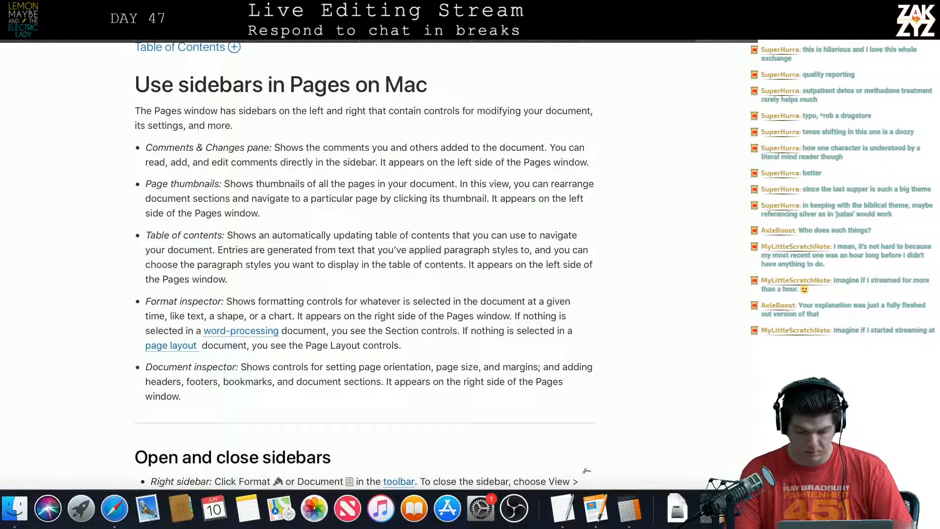
click(564, 508)
scroll(444, 385, up, 10)
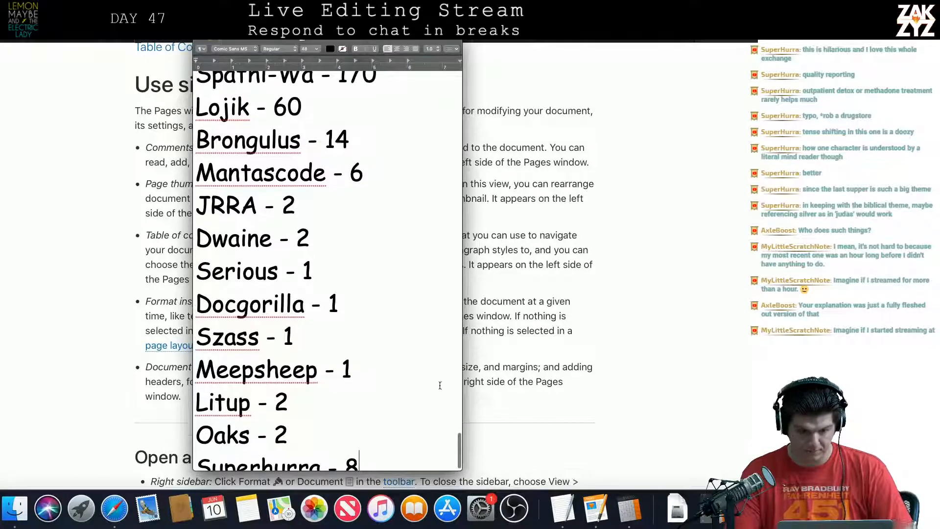
click(389, 395)
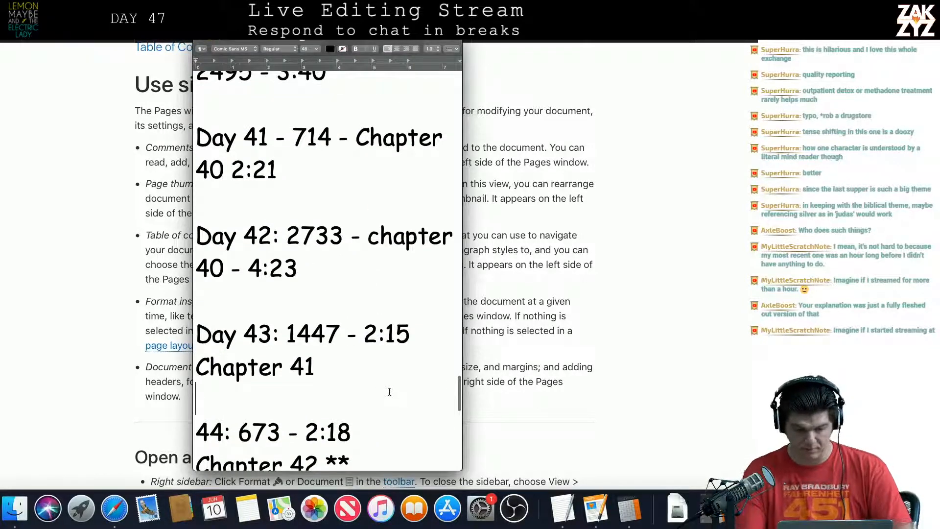
key(Return)
text(D)
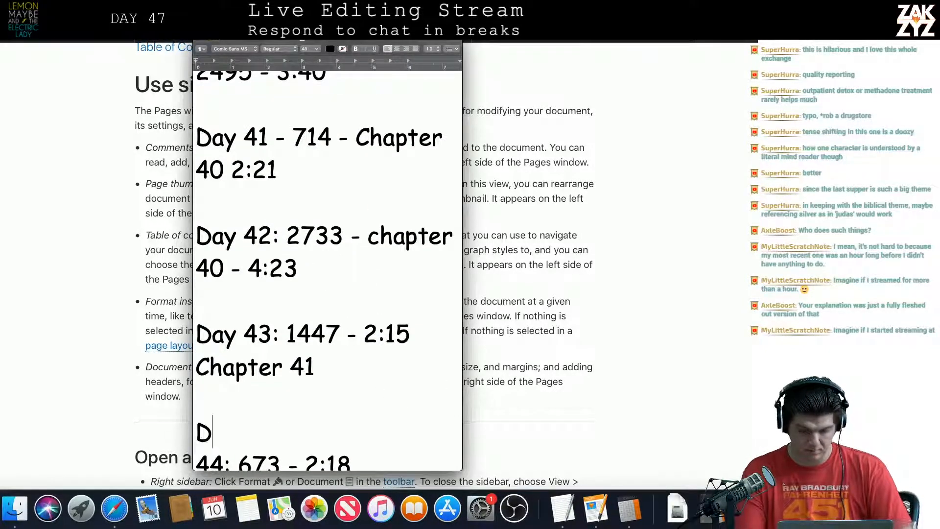
key(BackSpace)
key(Delete)
scroll(327, 270, down, 4)
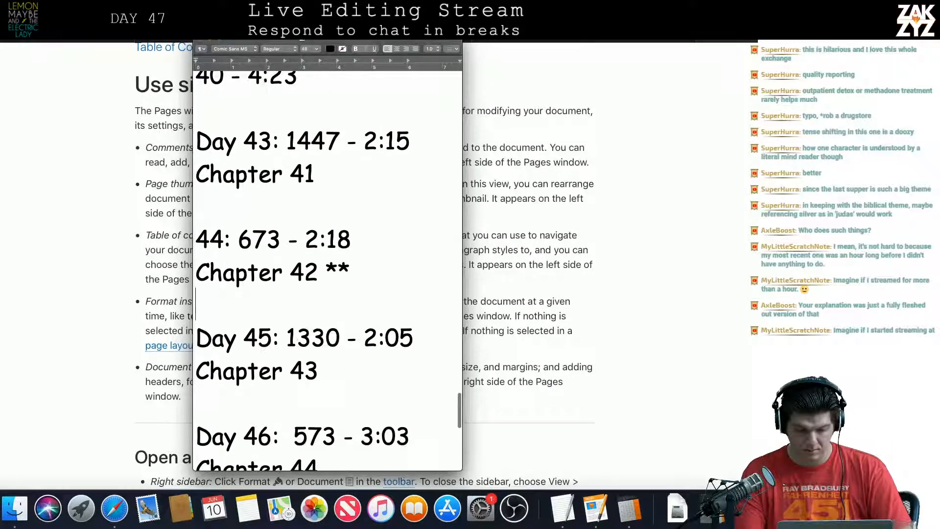
text(Day)
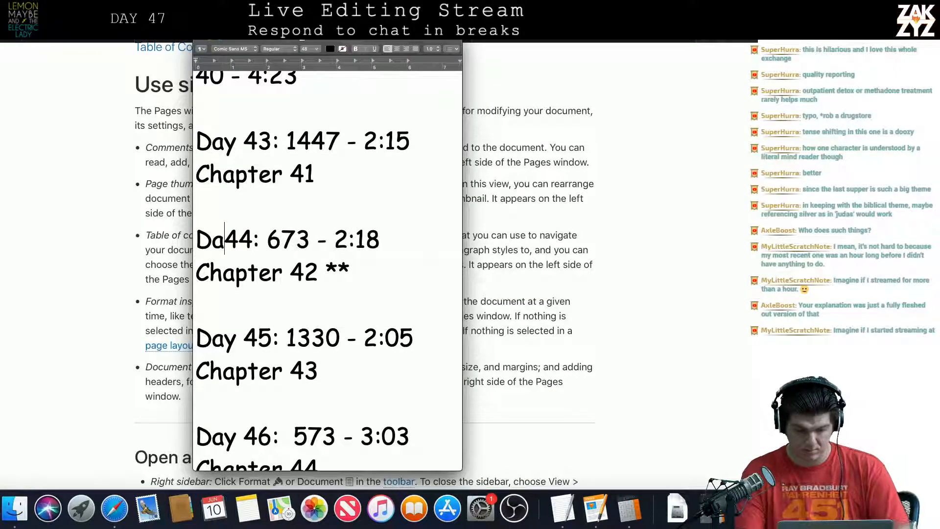
Add the entry "Day 47 - 1:43" between the Day 46 entry and the list of names, separated by blank lines.
key(Down)
key(Down)
key(Down)
key(Down)
key(Down)
key(Down)
key(Down)
key(Down)
key(Down)
key(Down)
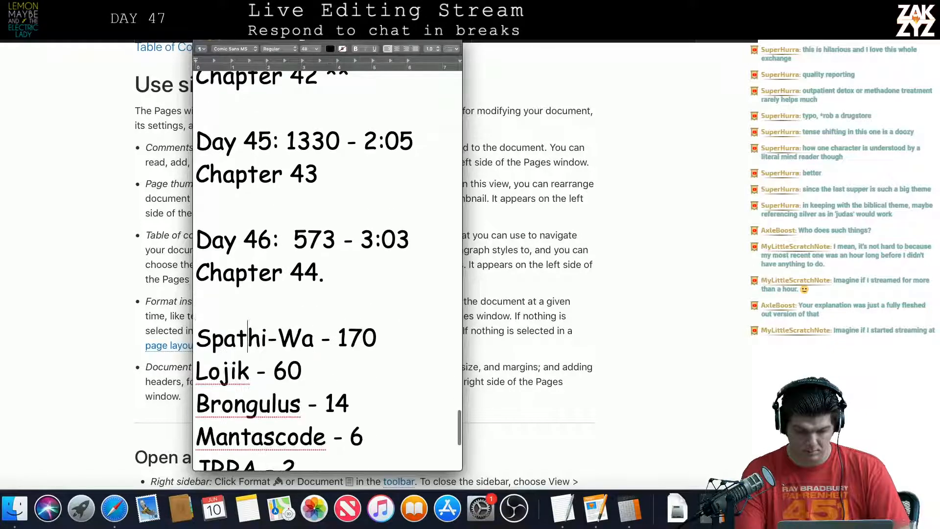
key(Up)
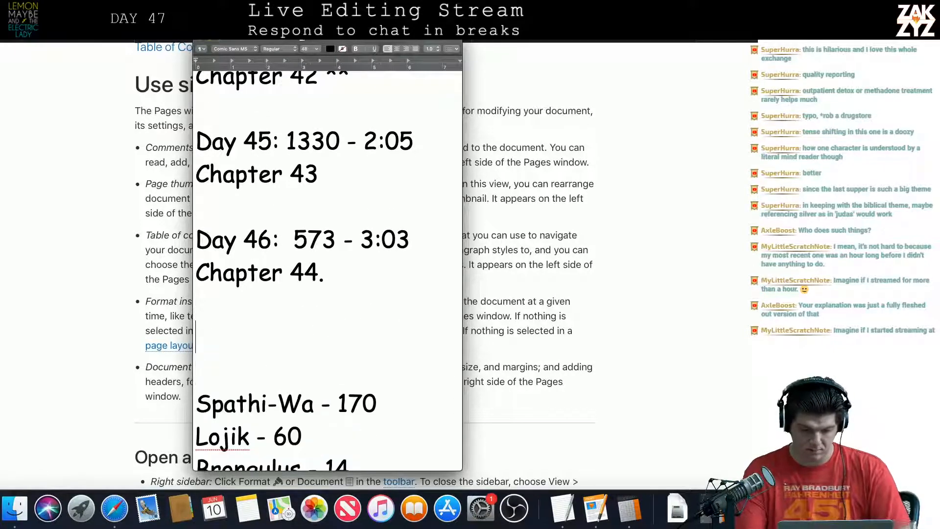
text(Day 41)
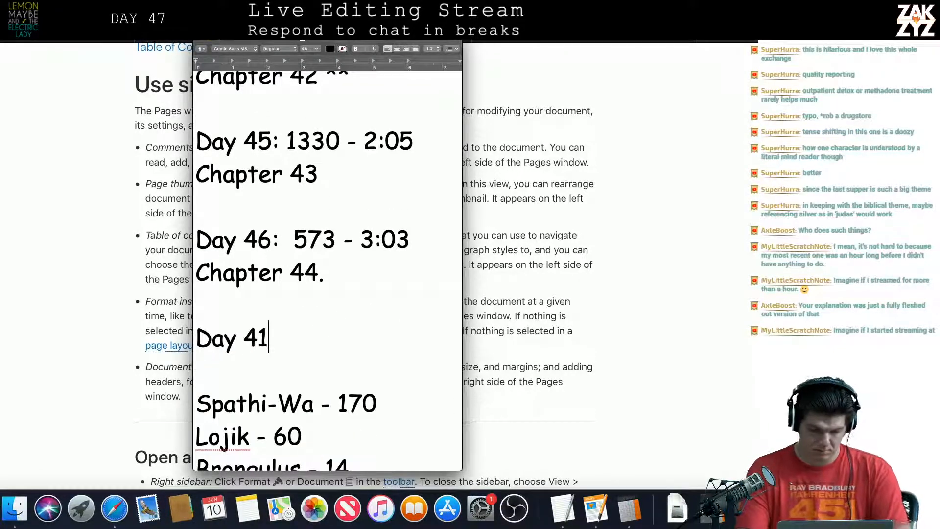
key(BackSpace)
text(7 -)
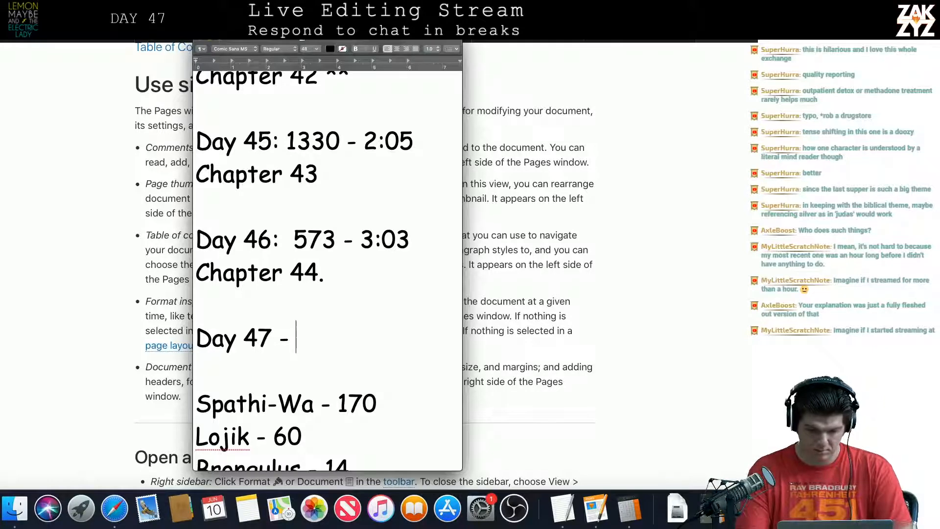
text( 1:43)
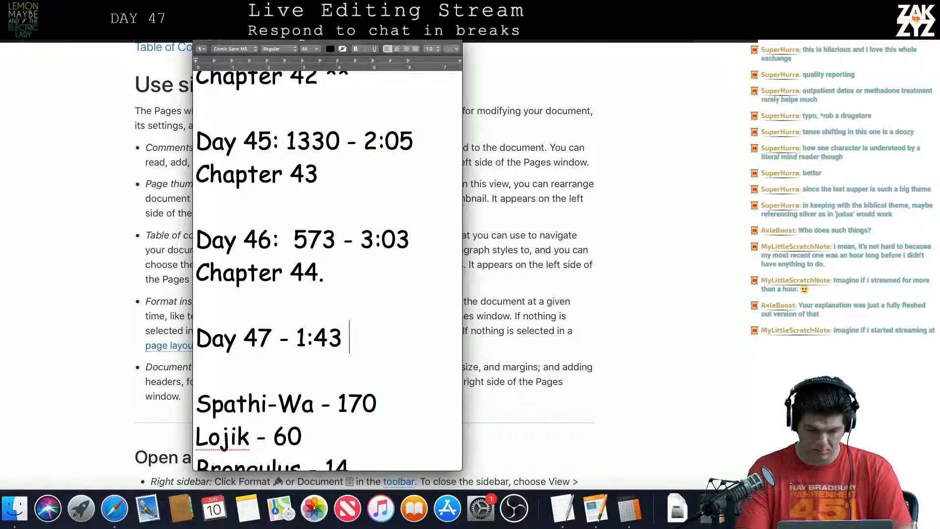
Add the chapter note "(Still 44)" on a new line under the Day 47 entry.
key(Return)
text((sti)
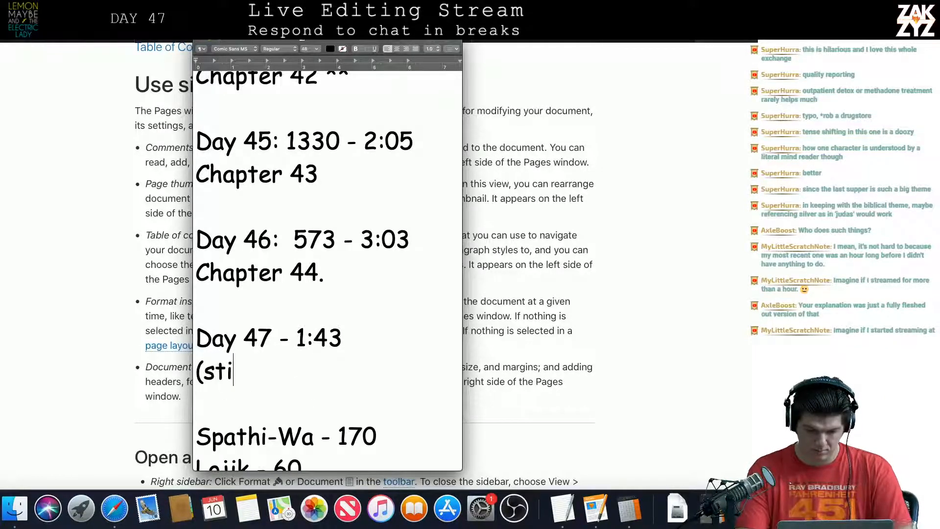
text(ll 44))
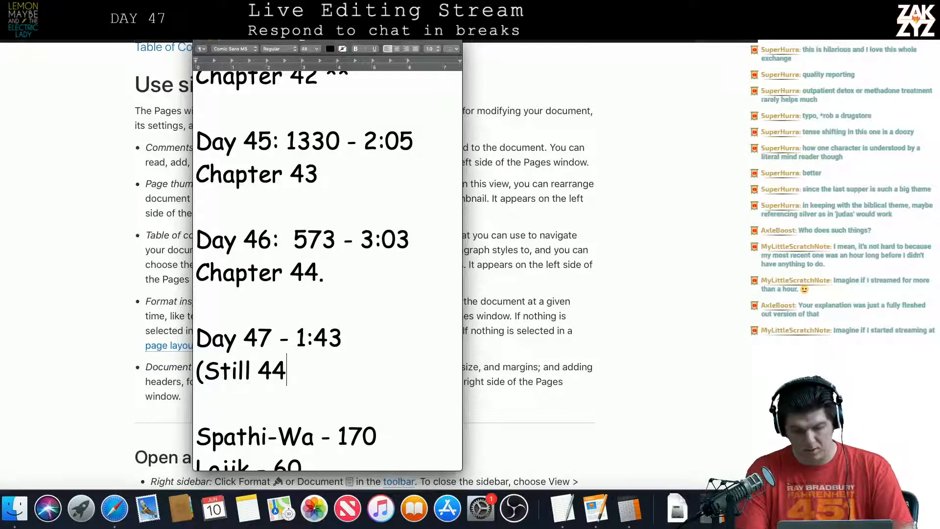